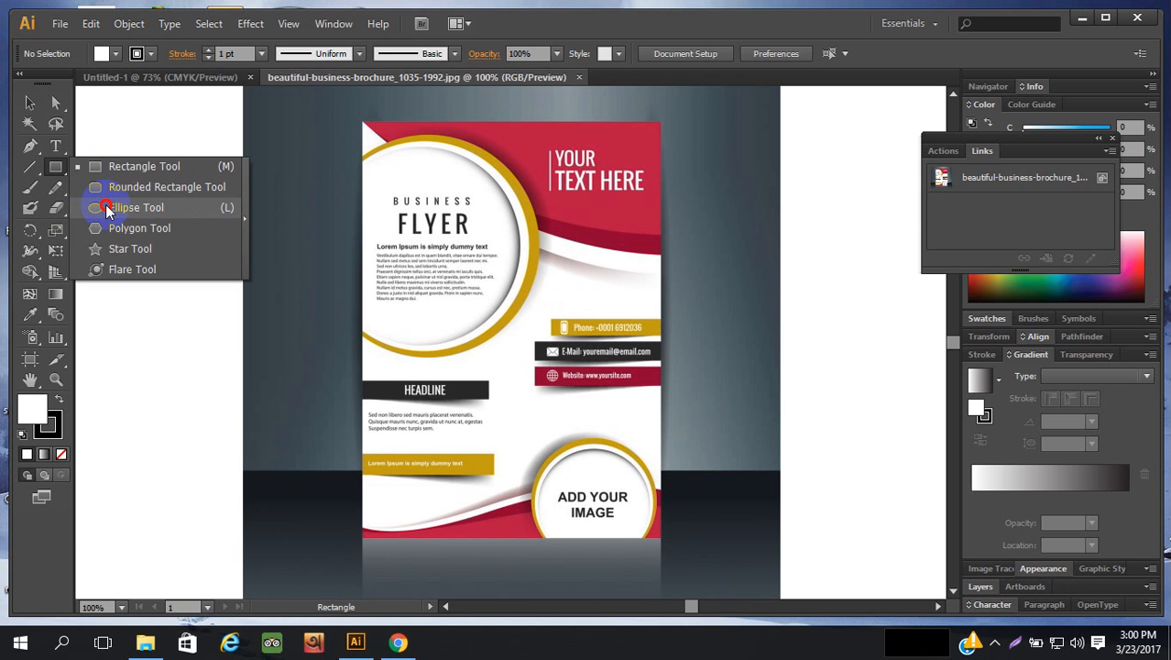
- Draw a circle over the flyer's large round frame and remove its fill
{"action": "left_click", "coordinate": [106, 207]}
{"action": "mouse_move", "coordinate": [376, 209]}
{"action": "left_mouse_down"}
{"action": "mouse_move", "coordinate": [463, 319]}
{"action": "mouse_move", "coordinate": [496, 339]}
{"action": "mouse_move", "coordinate": [485, 322]}
{"action": "left_mouse_up"}
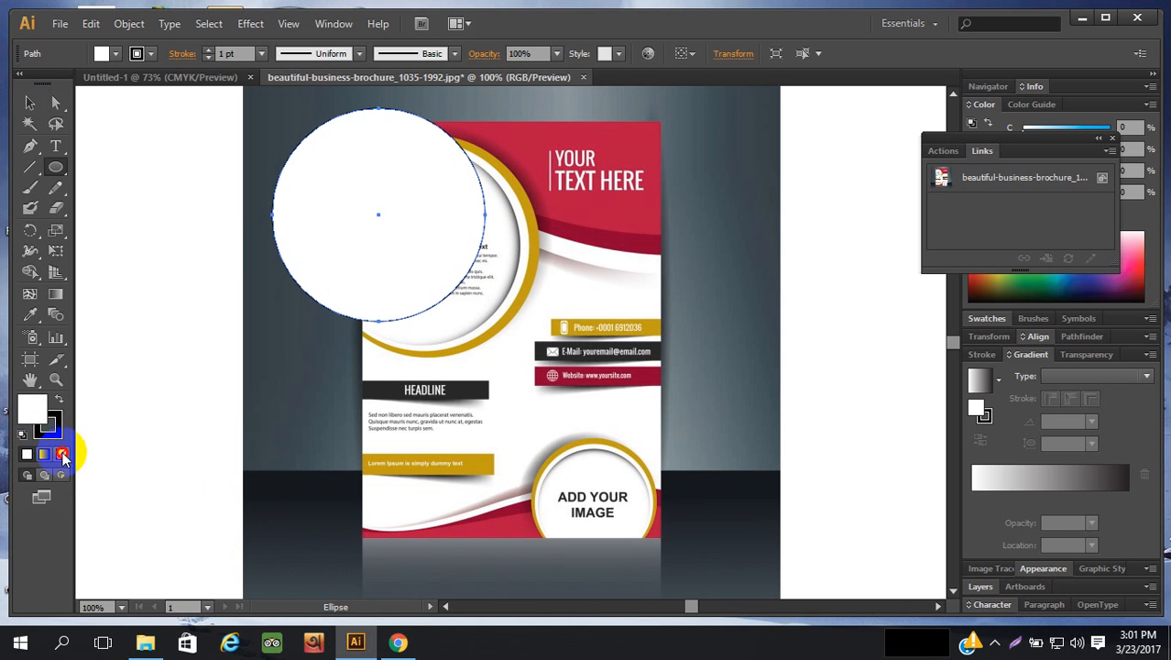
{"action": "left_click", "coordinate": [61, 453]}
{"action": "left_click", "coordinate": [29, 103]}
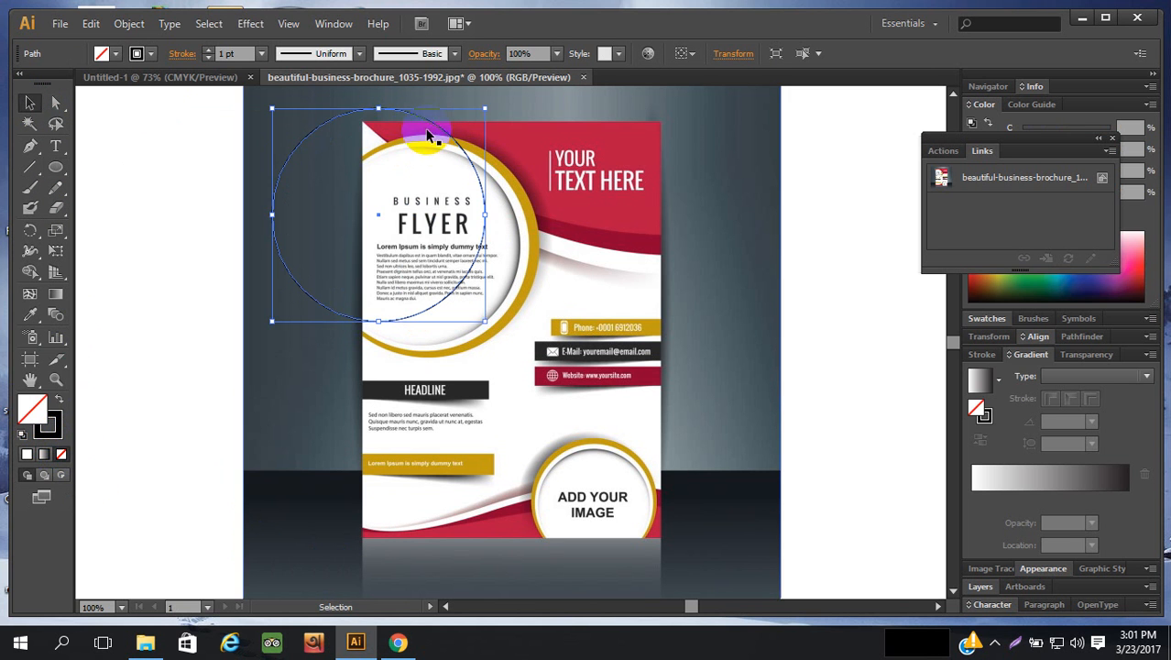
- Move the circle onto the gold ring and stretch its sides to about 3.7 in wide to match the ring's outer edge
{"action": "left_click_drag", "start_coordinate": [424, 117], "coordinate": [476, 150]}
{"action": "left_click_drag", "start_coordinate": [428, 350], "coordinate": [426, 356]}
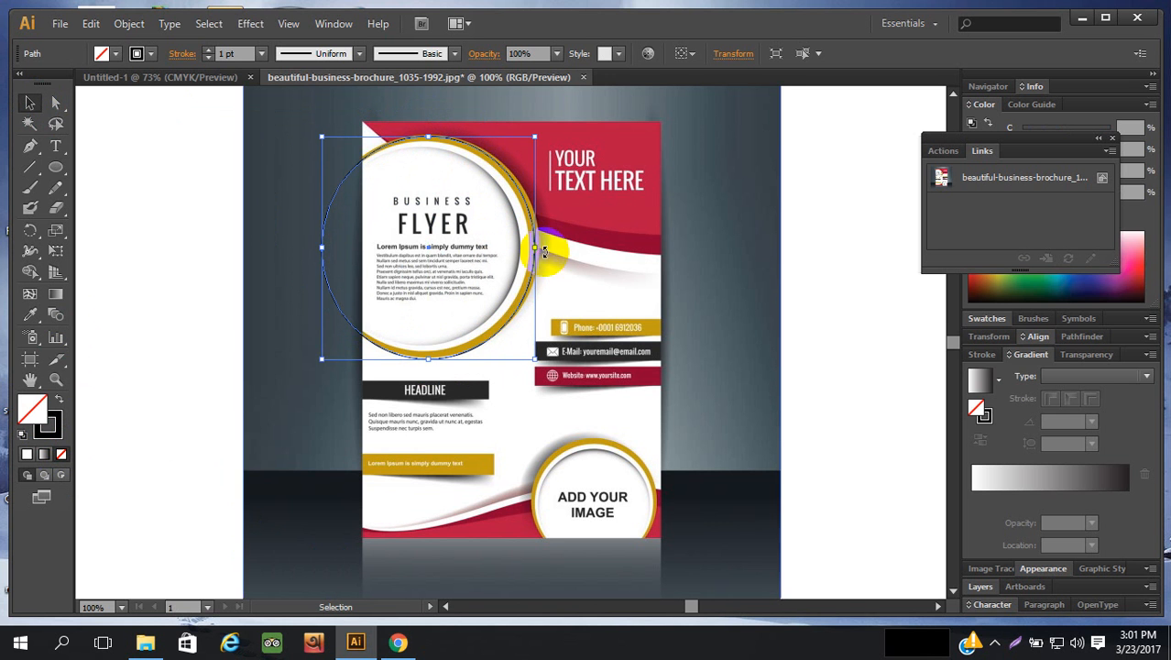
{"action": "left_click_drag", "start_coordinate": [533, 246], "coordinate": [542, 246]}
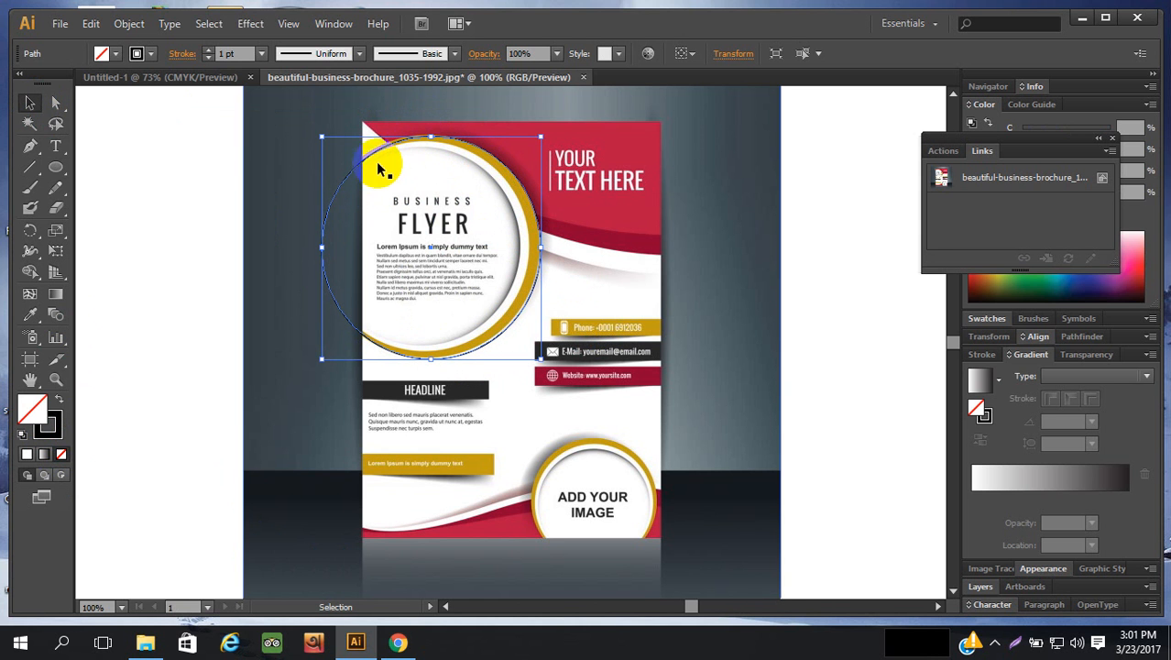
{"action": "left_click_drag", "start_coordinate": [323, 245], "coordinate": [316, 244]}
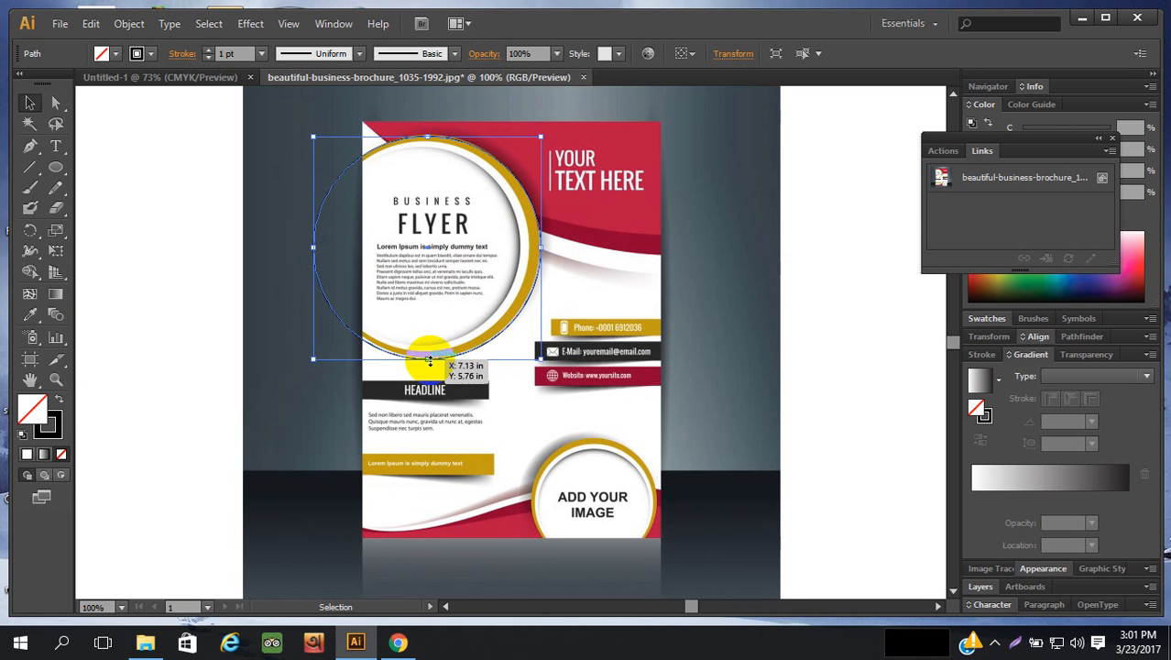
{"action": "left_click_drag", "start_coordinate": [428, 358], "coordinate": [428, 357]}
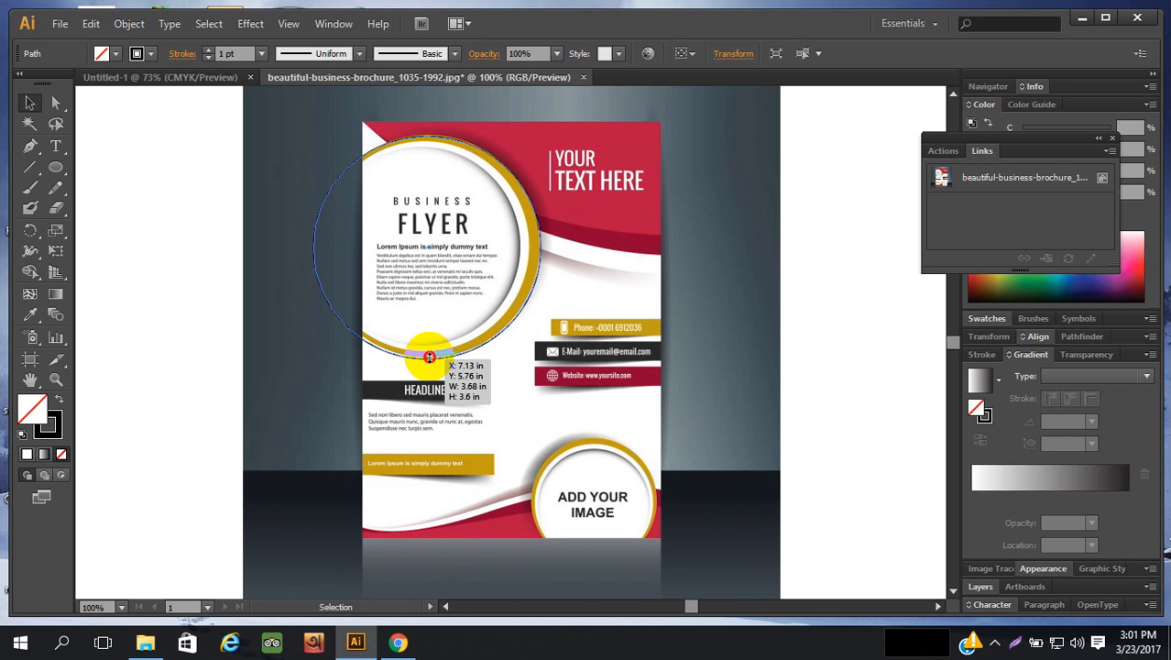
{"action": "left_click_drag", "start_coordinate": [428, 356], "coordinate": [430, 355]}
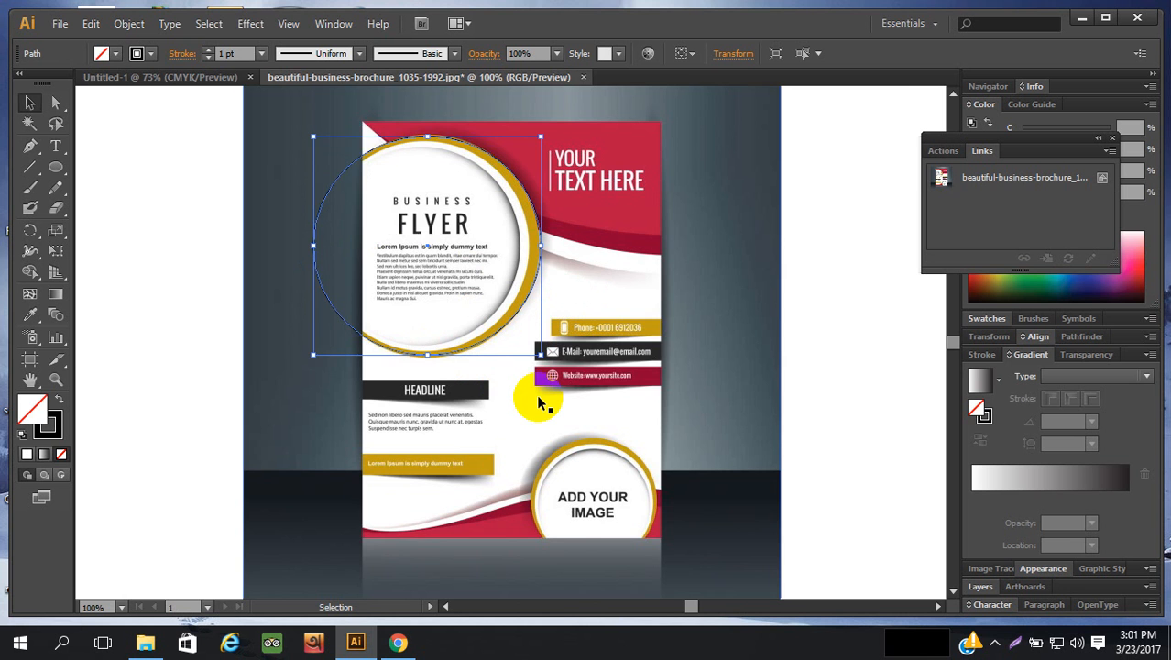
- Nudge the circle upward and extend its bottom edge to match the gold ring's outer edge
{"action": "key", "text": "ctrl+plus"}
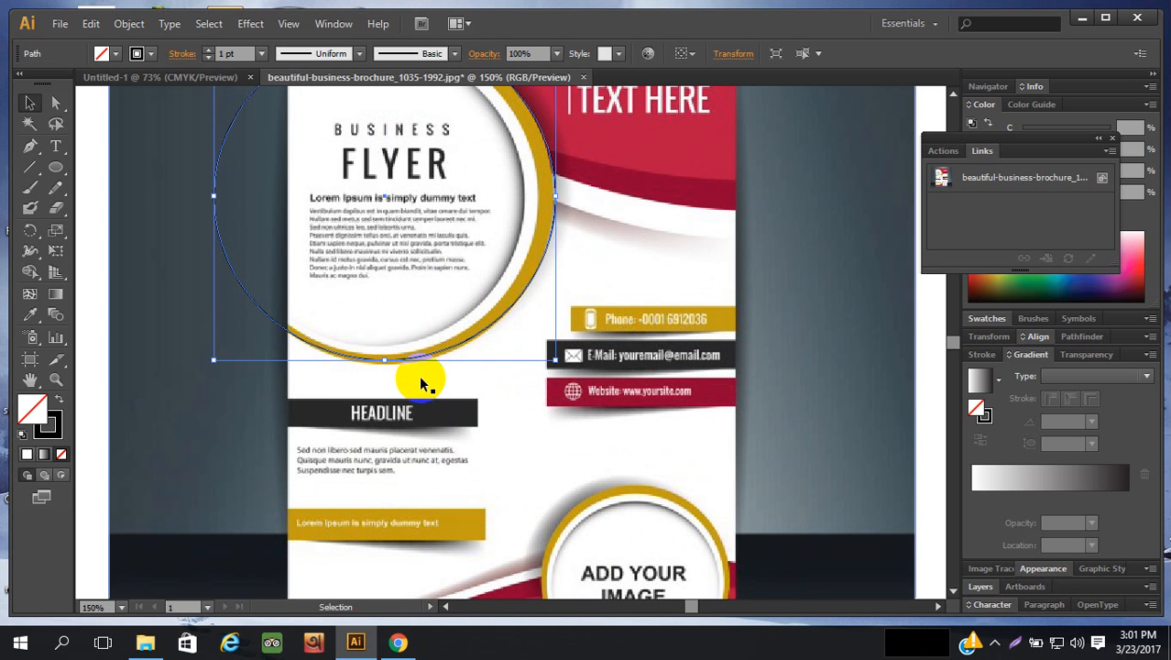
{"action": "left_click_drag", "start_coordinate": [382, 363], "coordinate": [384, 362]}
{"action": "scroll", "coordinate": [626, 243], "scroll_direction": "up", "scroll_amount": 3}
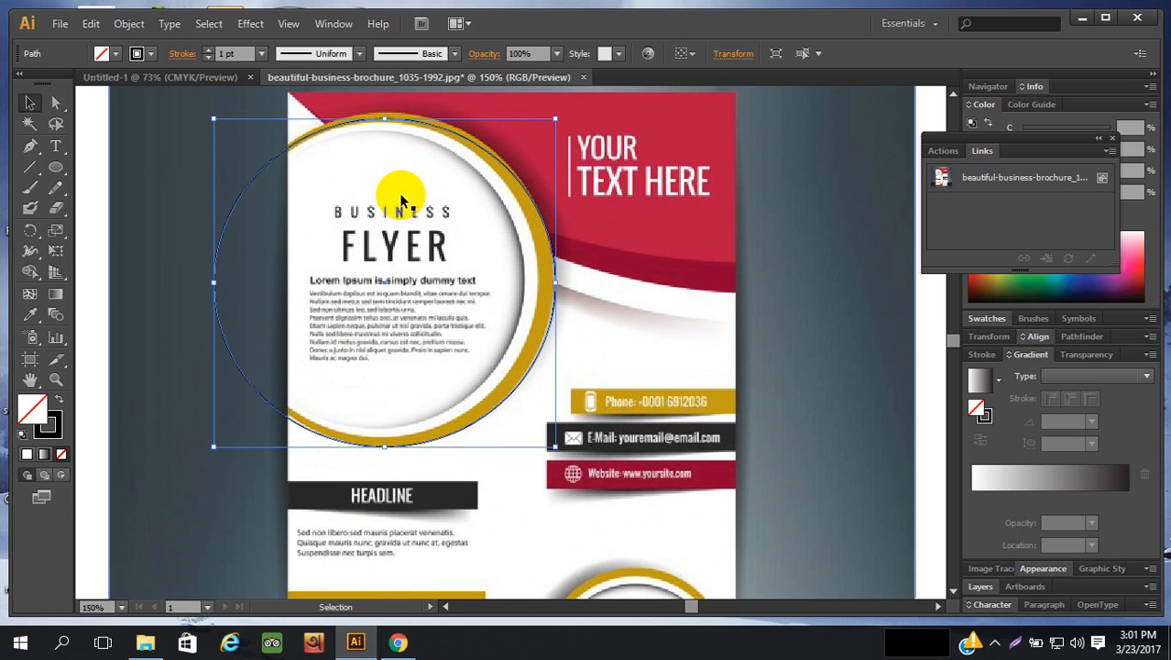
{"action": "scroll", "coordinate": [476, 257], "scroll_direction": "up", "scroll_amount": 1}
{"action": "key", "text": "Up"}
{"action": "key", "text": "Up"}
{"action": "key", "text": "Up"}
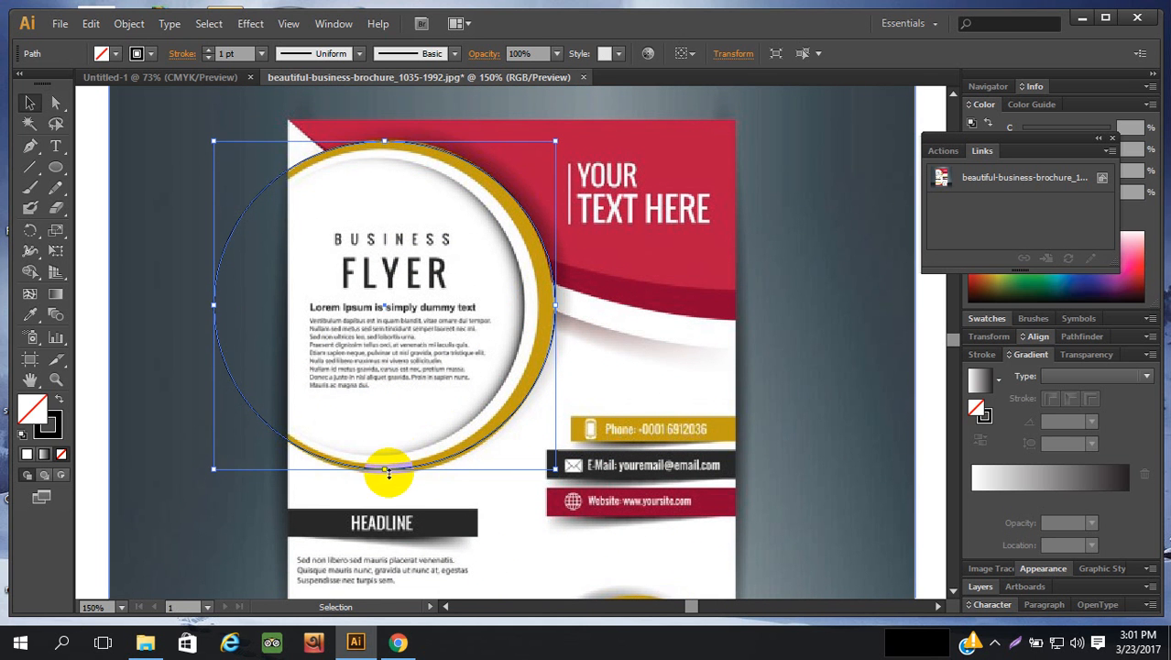
{"action": "left_click_drag", "start_coordinate": [384, 470], "coordinate": [386, 475]}
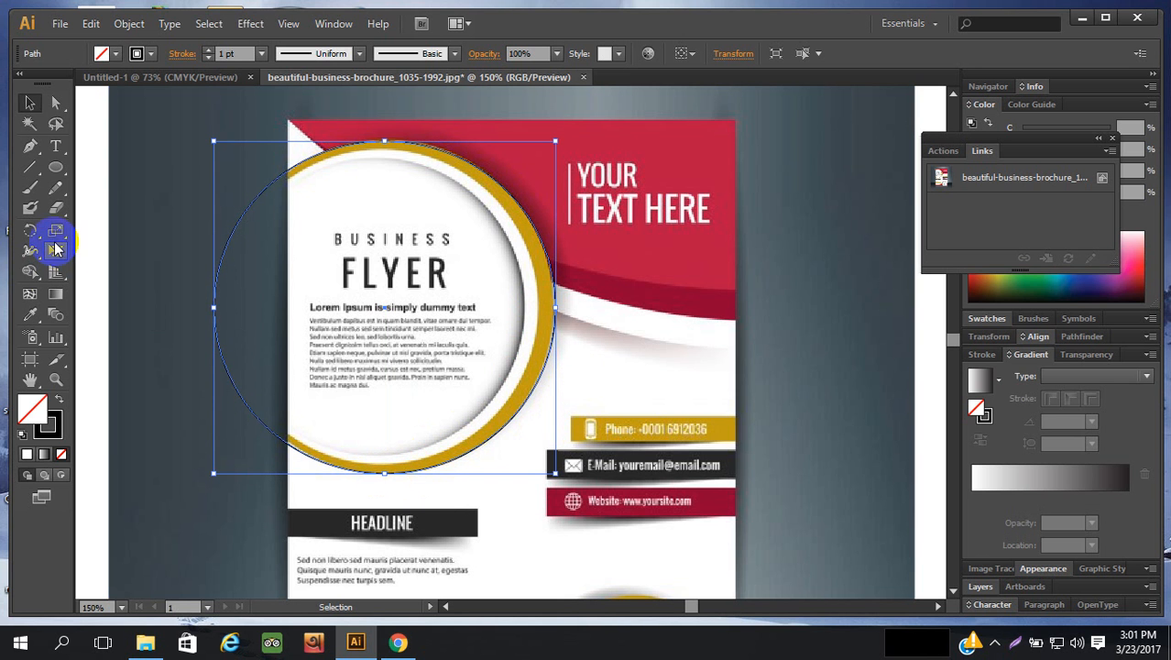
- Fill the circle with the gold sampled from the ring and keep it selected
{"action": "left_click", "coordinate": [30, 316]}
{"action": "left_click", "coordinate": [551, 277]}
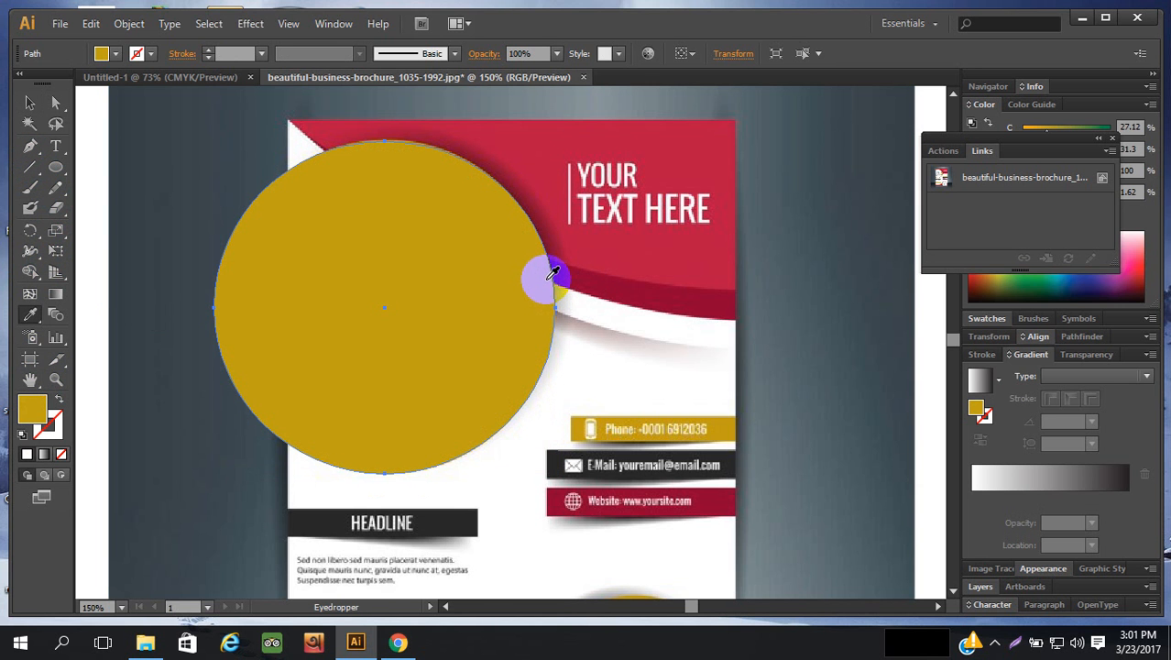
{"action": "left_click", "coordinate": [30, 103]}
{"action": "left_click", "coordinate": [382, 244]}
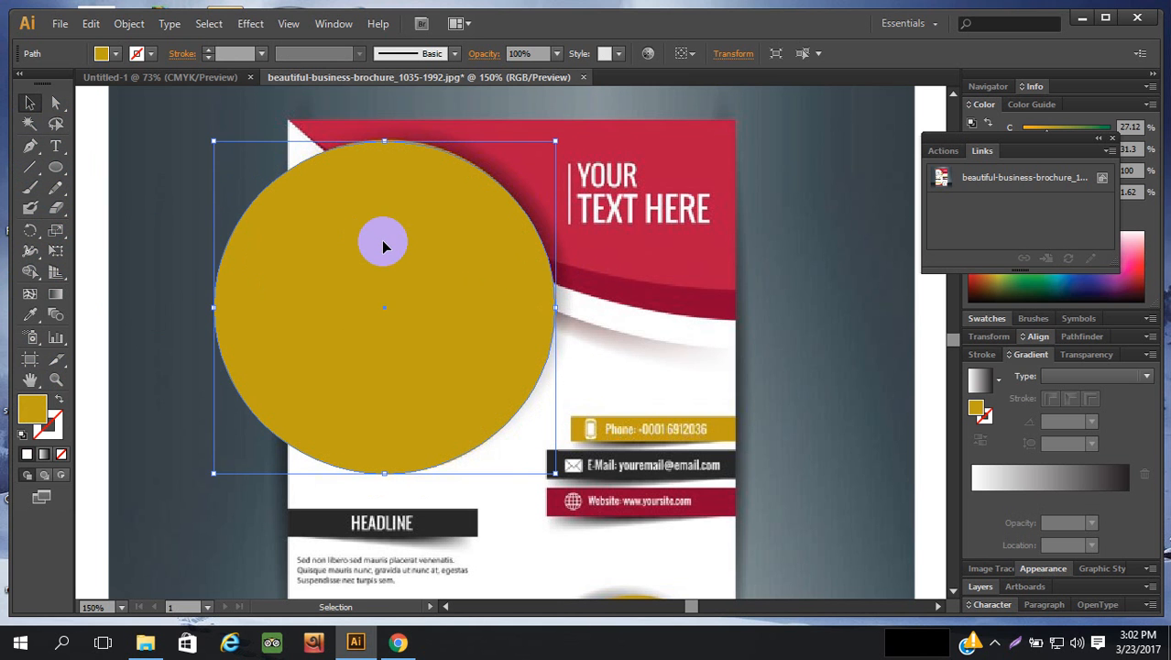
{"action": "key", "text": "a"}
{"action": "key", "text": "Delete"}
{"action": "key", "text": "v"}
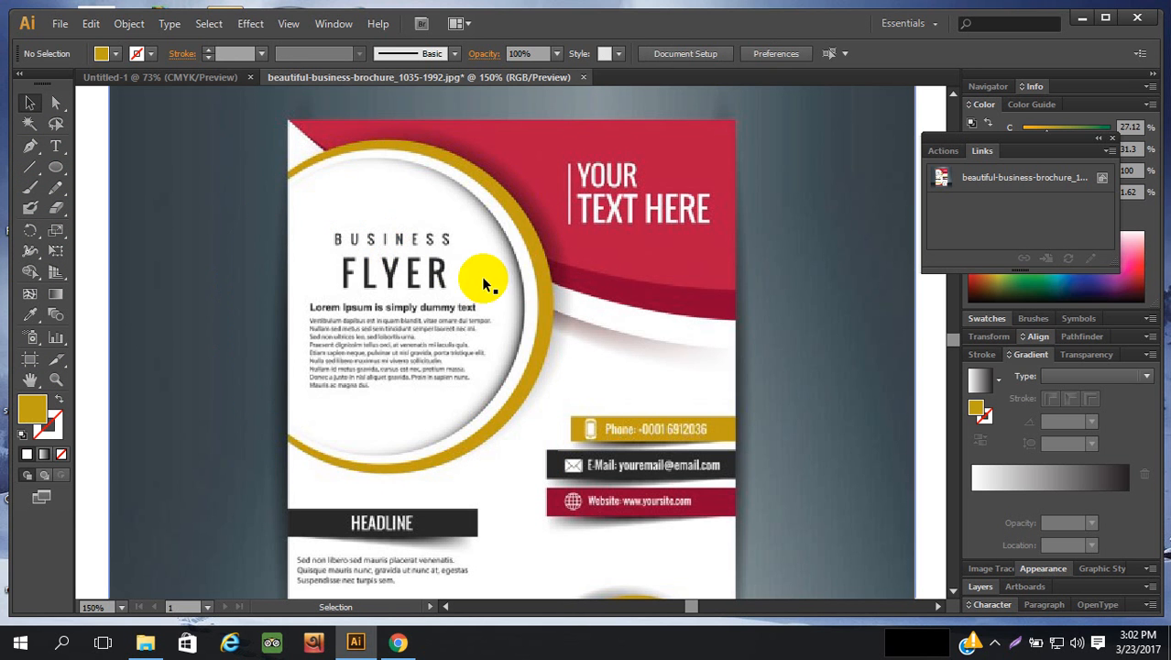
{"action": "left_click", "coordinate": [485, 172]}
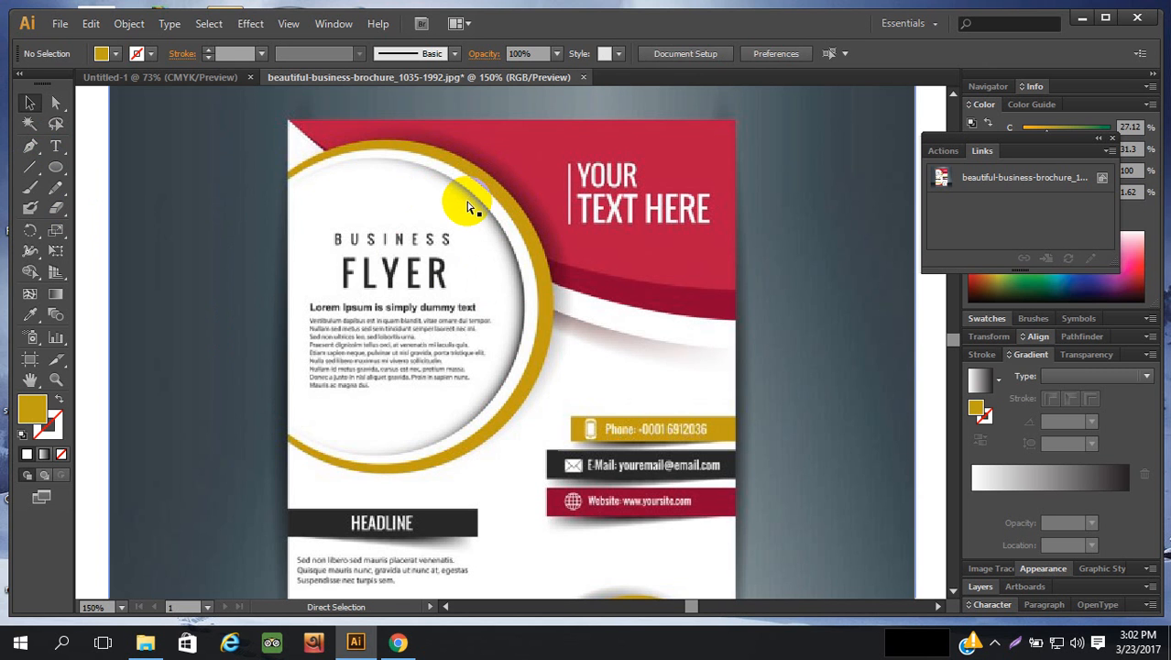
{"action": "key", "text": "ctrl+z"}
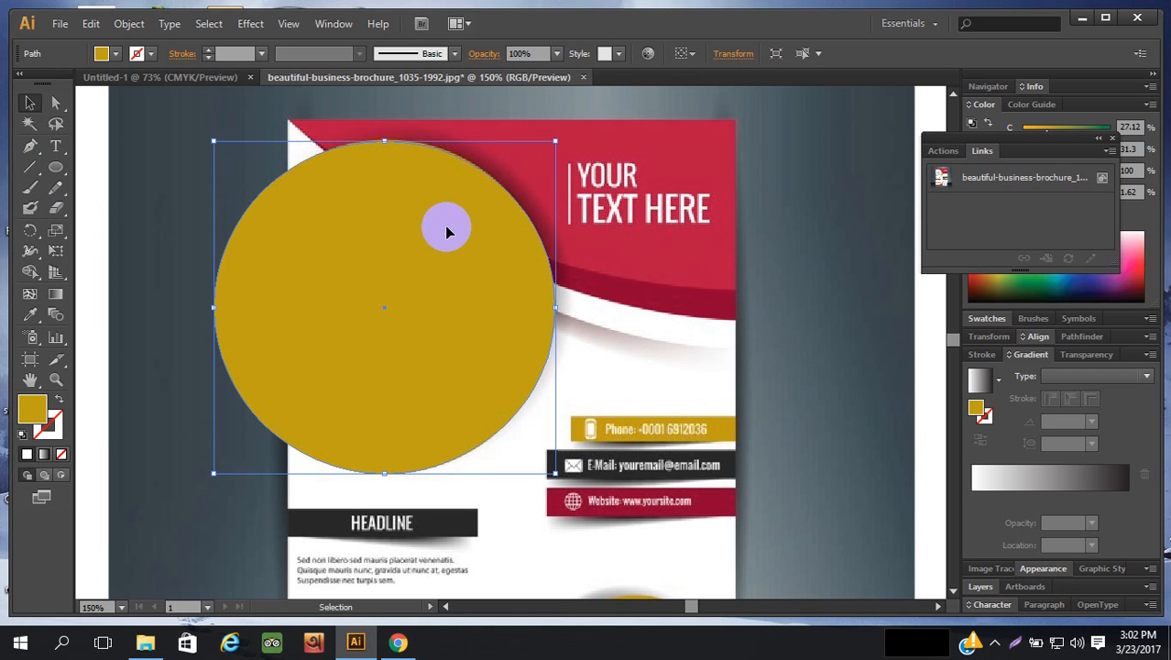
- Duplicate the gold circle in place and remove the copy's fill
{"action": "key", "text": "a"}
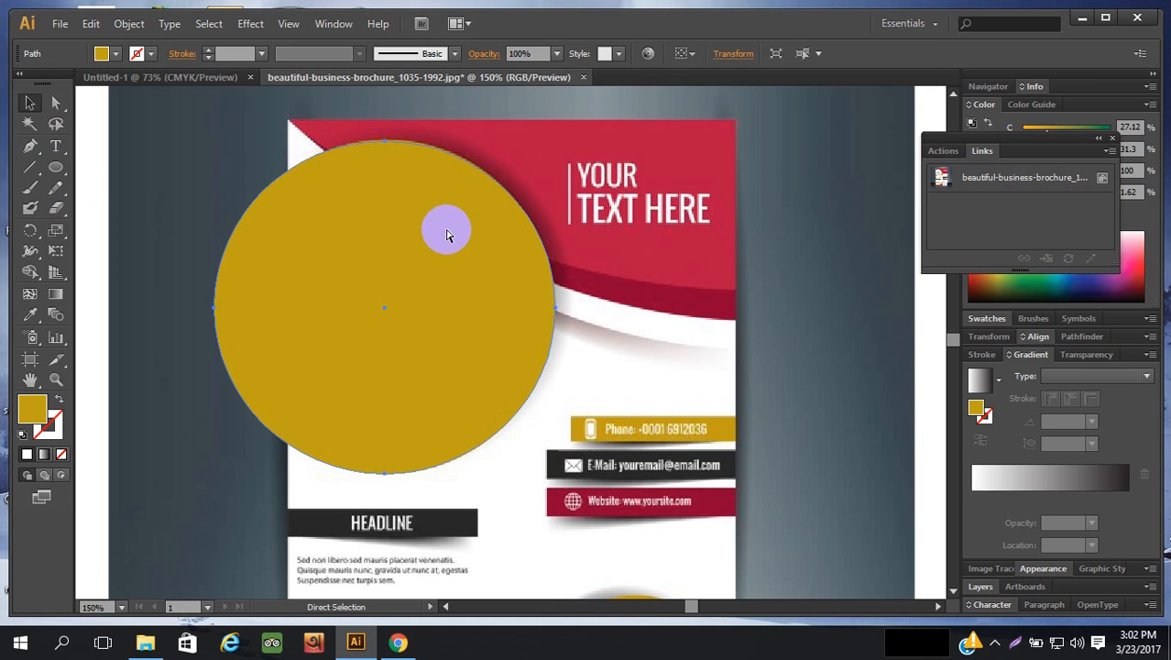
{"action": "key", "text": "v"}
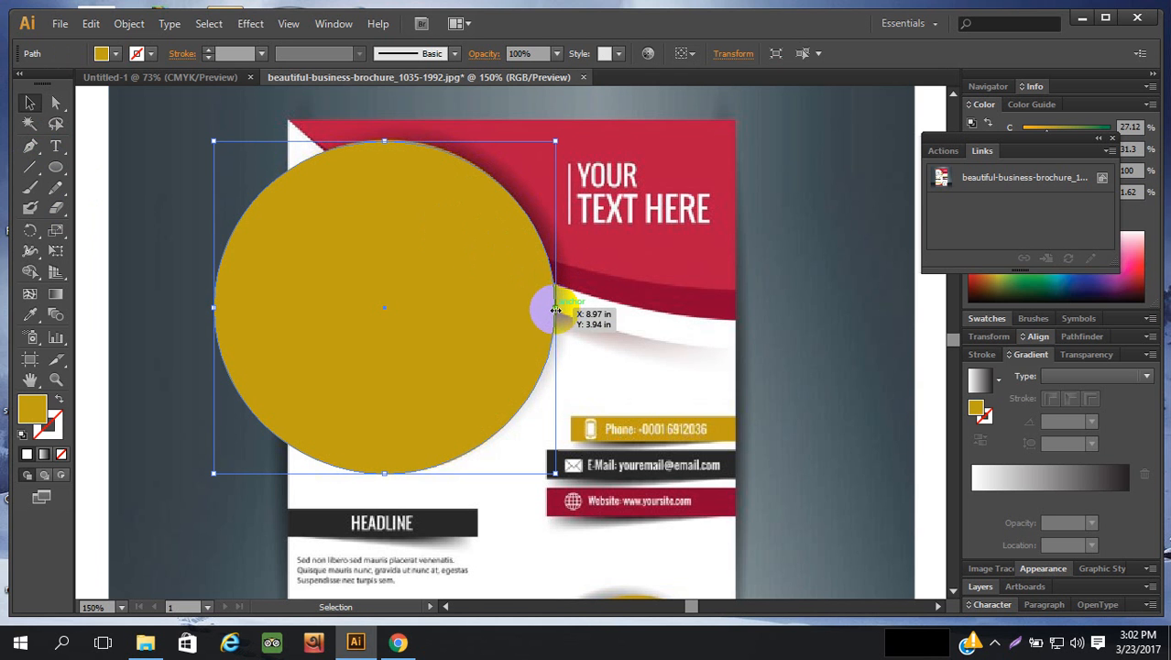
{"action": "left_click", "coordinate": [60, 453]}
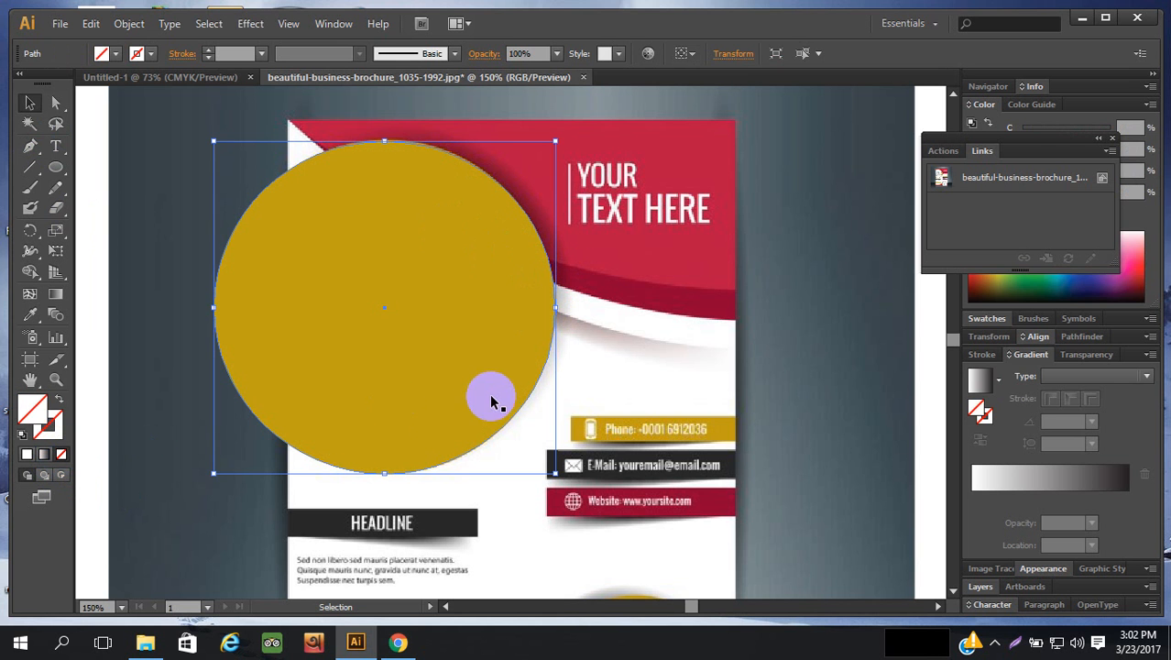
- Hide the gold-filled circle and select the unfilled copy over the ring
{"action": "left_click", "coordinate": [800, 228]}
{"action": "left_click", "coordinate": [506, 259]}
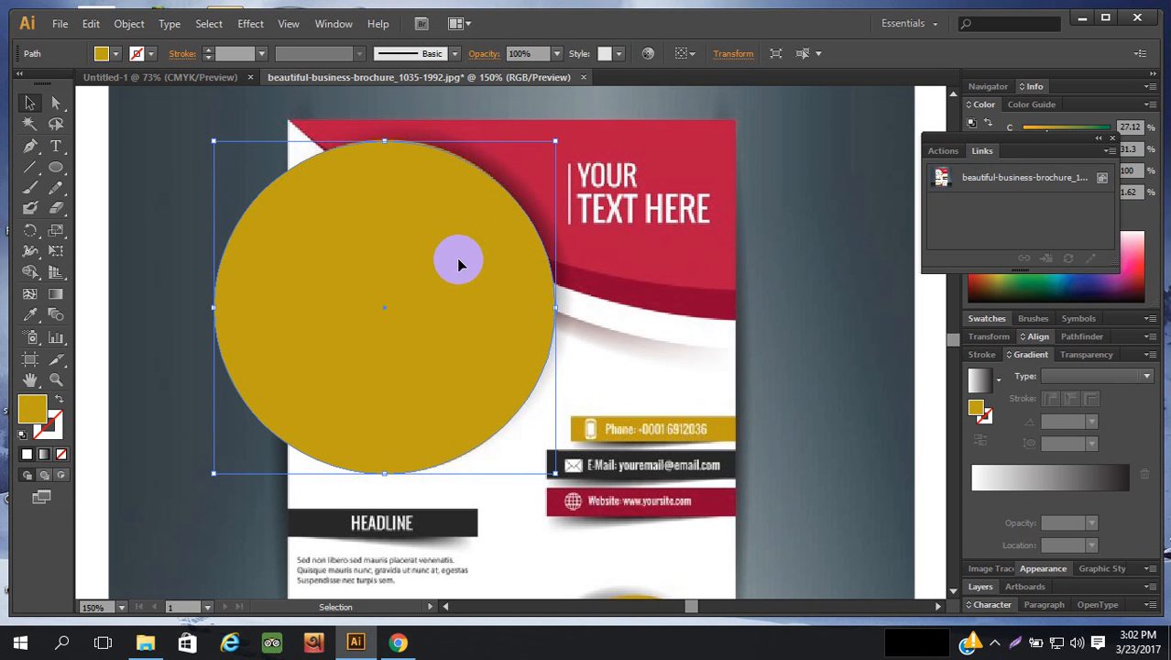
{"action": "key", "text": "Delete"}
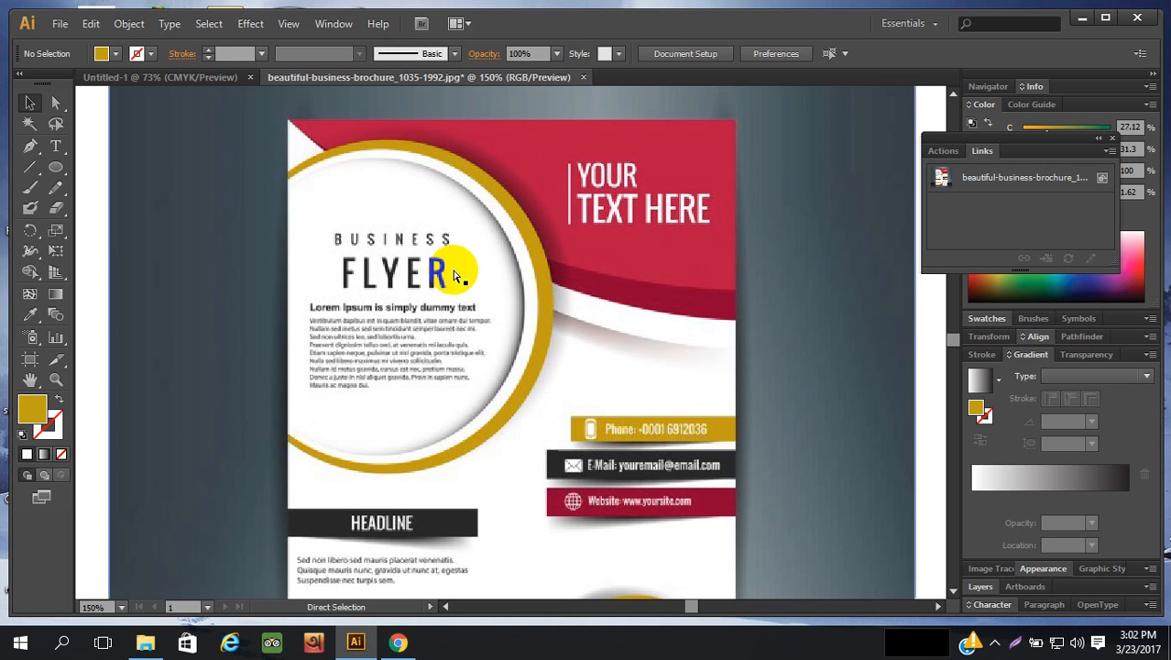
{"action": "left_click", "coordinate": [527, 218]}
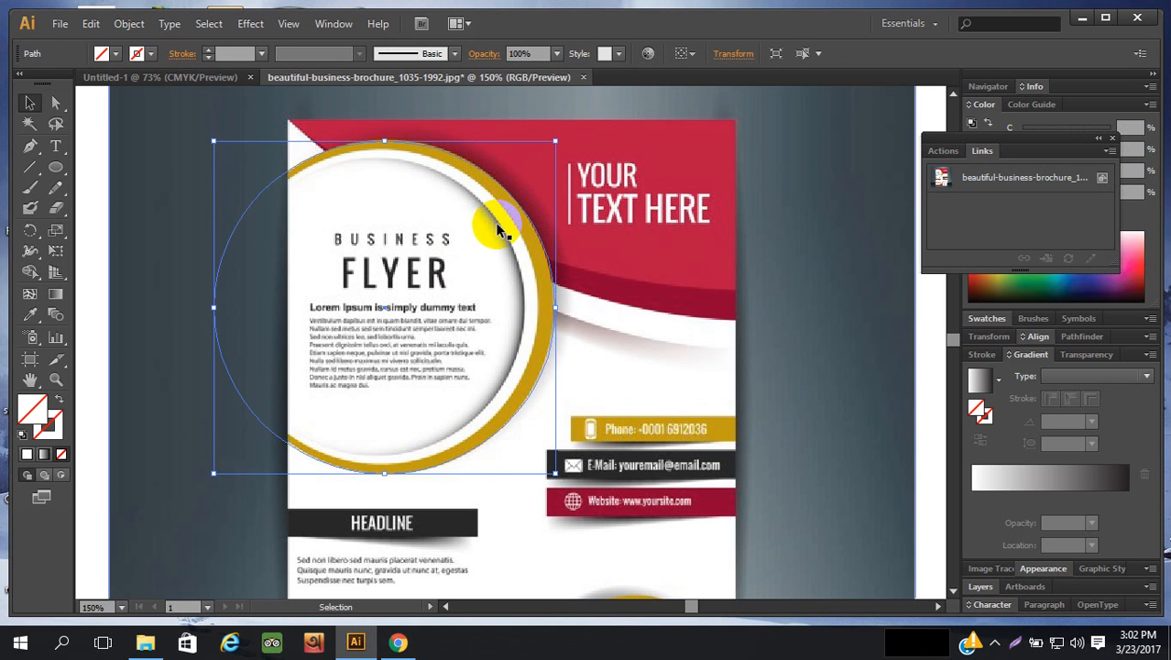
- Shrink the unfilled circle from all four sides to match the gold ring's inner edge
{"action": "left_click_drag", "start_coordinate": [555, 308], "coordinate": [539, 307]}
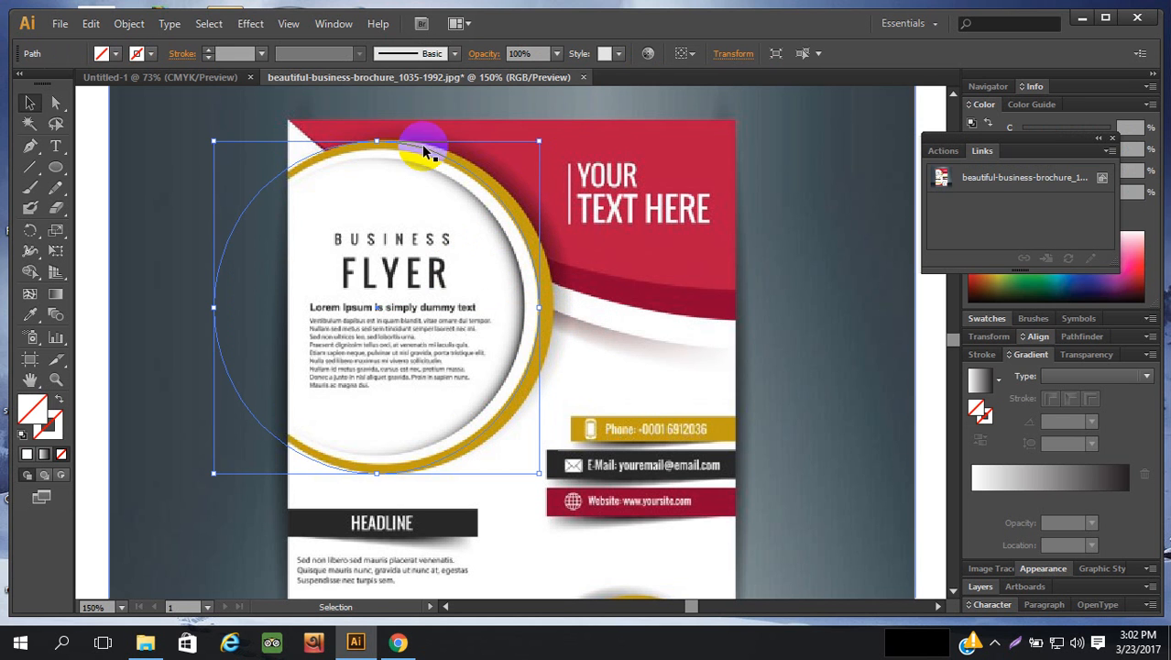
{"action": "left_click", "coordinate": [376, 145]}
{"action": "left_click_drag", "start_coordinate": [376, 145], "coordinate": [379, 150]}
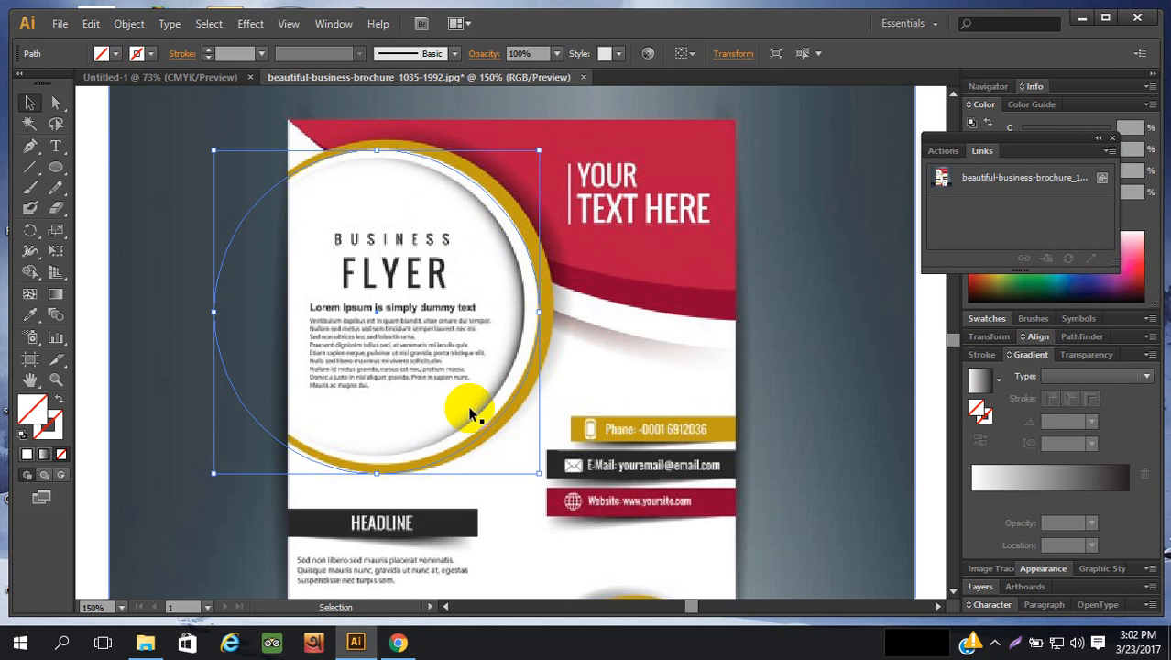
{"action": "left_click_drag", "start_coordinate": [376, 472], "coordinate": [375, 461]}
{"action": "left_click_drag", "start_coordinate": [212, 306], "coordinate": [223, 305]}
{"action": "left_click_drag", "start_coordinate": [378, 463], "coordinate": [382, 464]}
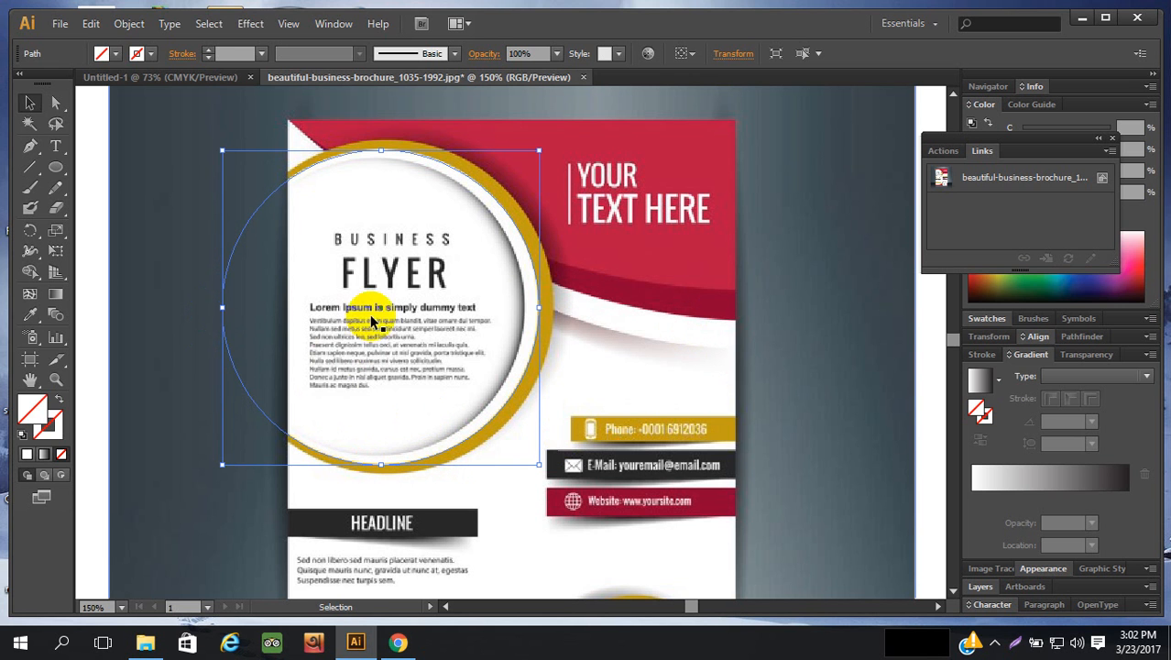
- Try filling the inner circle with colors sampled from the white ring and the background, and reset it to no fill
{"action": "left_click", "coordinate": [32, 316]}
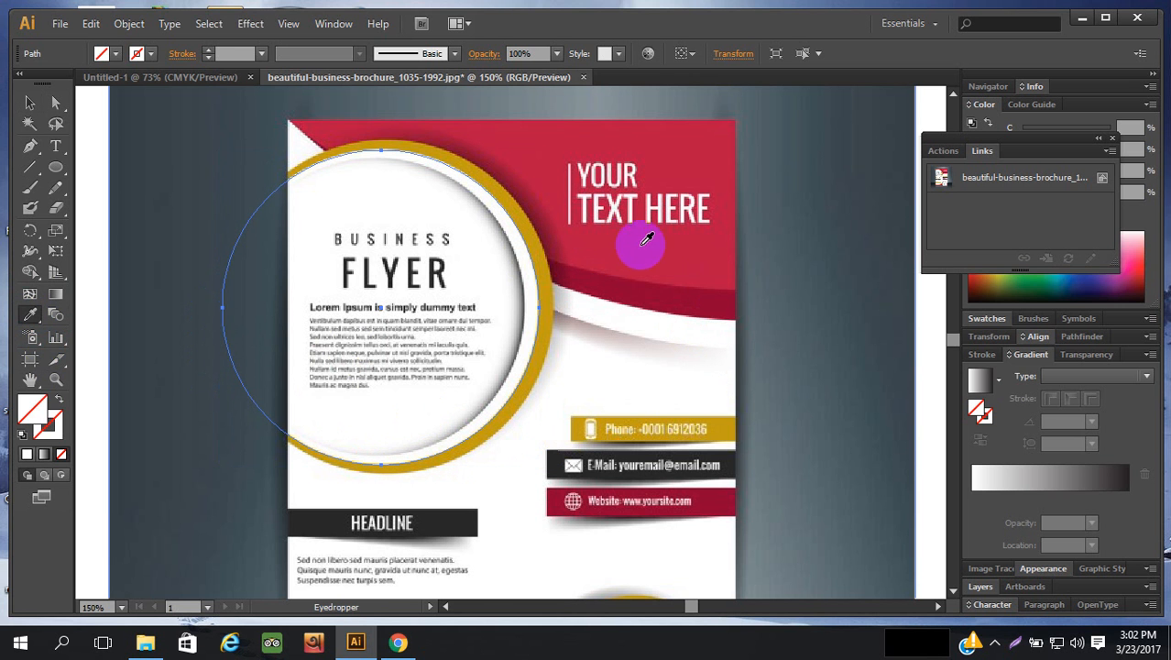
{"action": "left_click", "coordinate": [529, 250]}
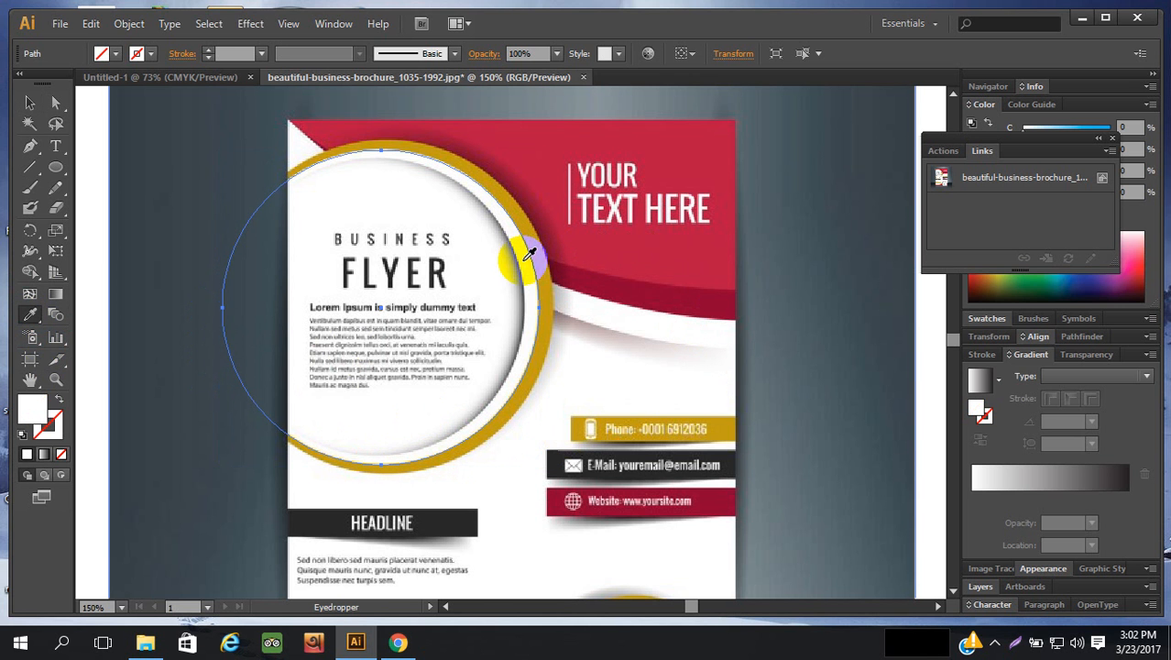
{"action": "left_click", "coordinate": [128, 24]}
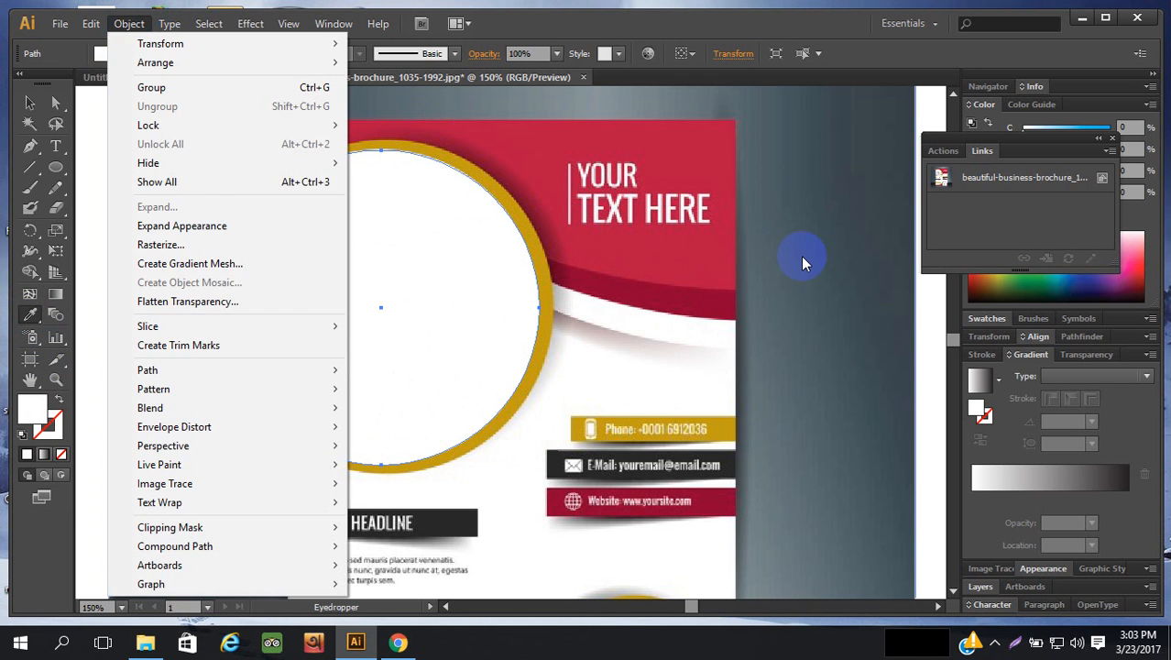
{"action": "left_click", "coordinate": [801, 263]}
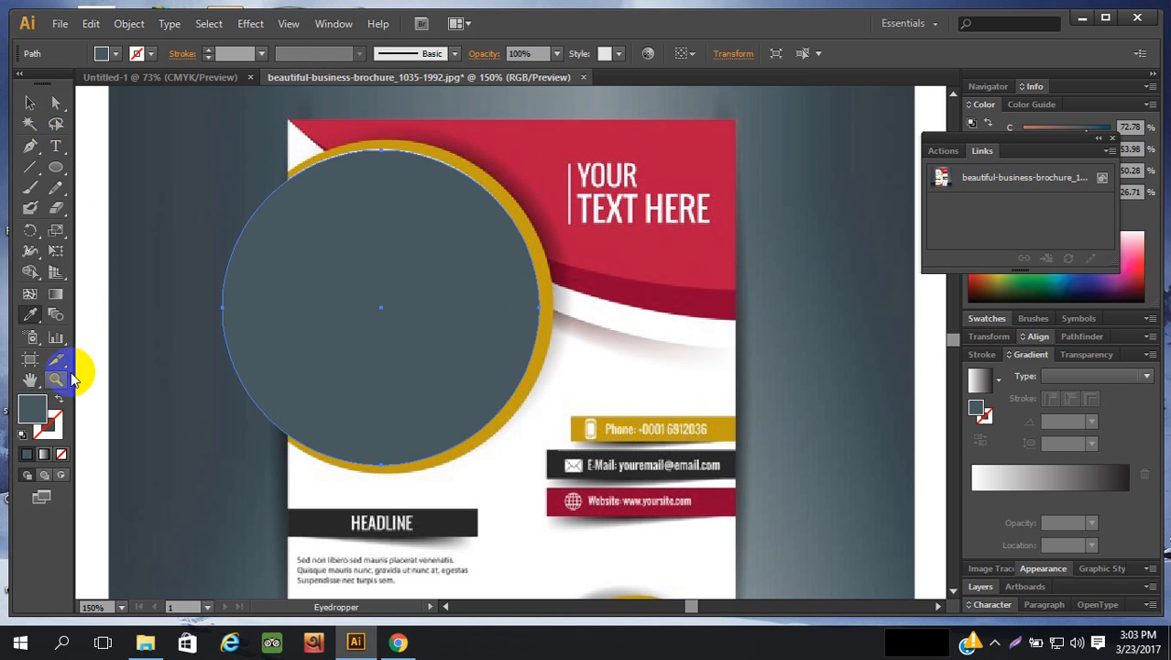
{"action": "left_click", "coordinate": [61, 455]}
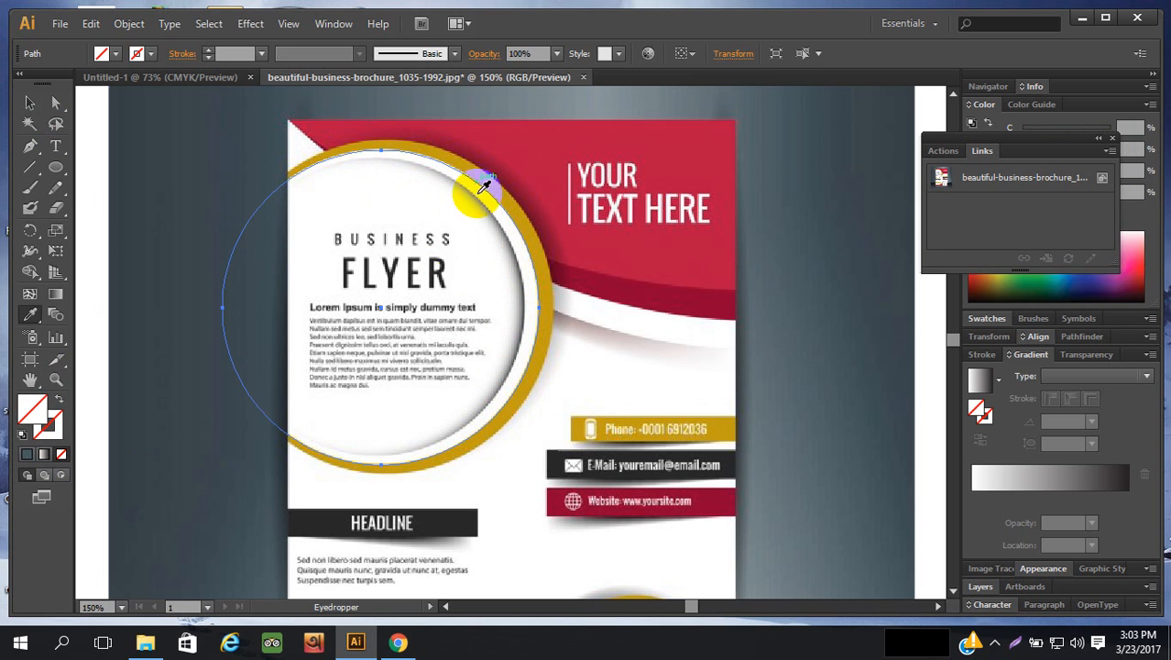
- Give the inner circle a 2 pt black stroke
{"action": "left_click", "coordinate": [29, 103]}
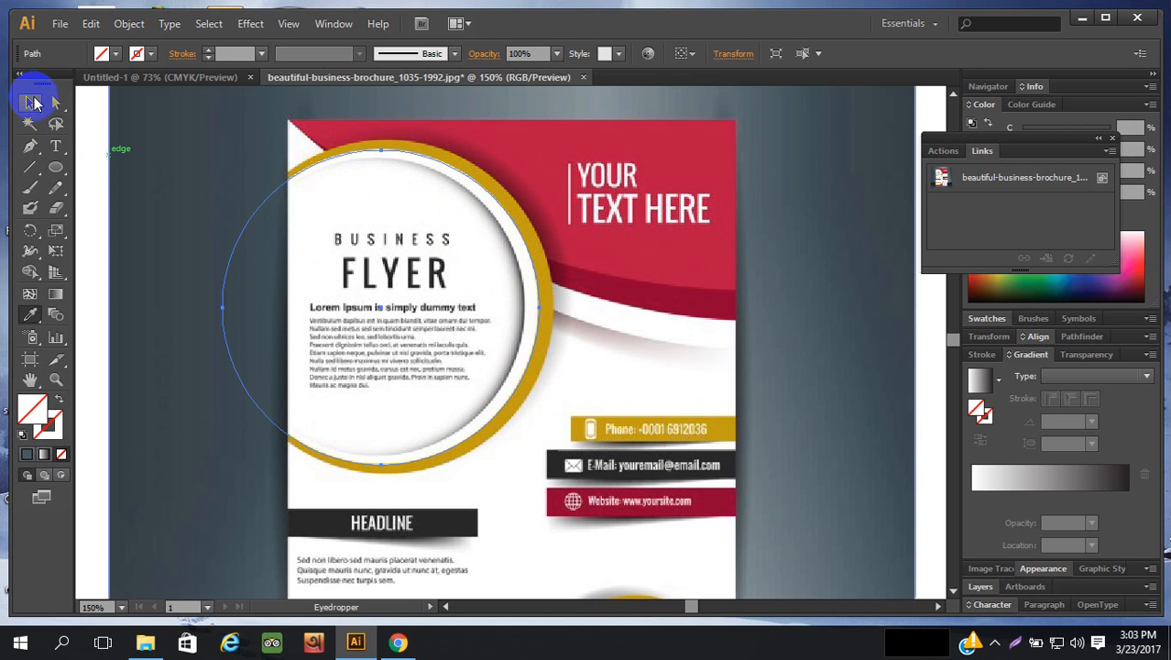
{"action": "left_click", "coordinate": [366, 150]}
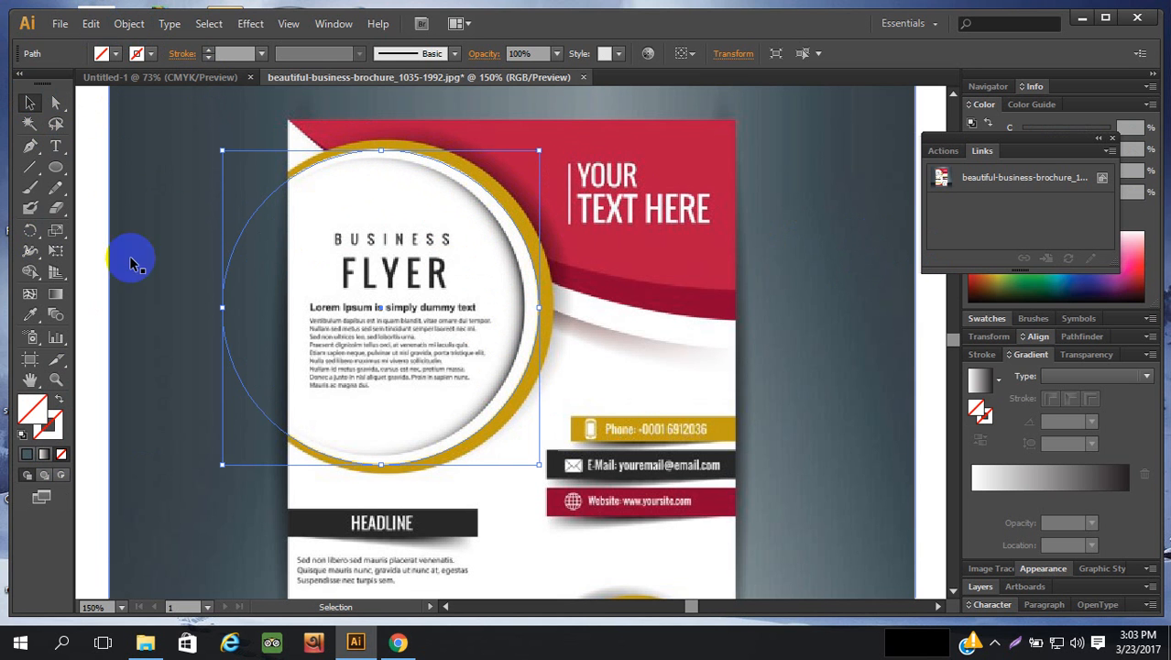
{"action": "left_click", "coordinate": [210, 52]}
{"action": "left_click", "coordinate": [59, 434]}
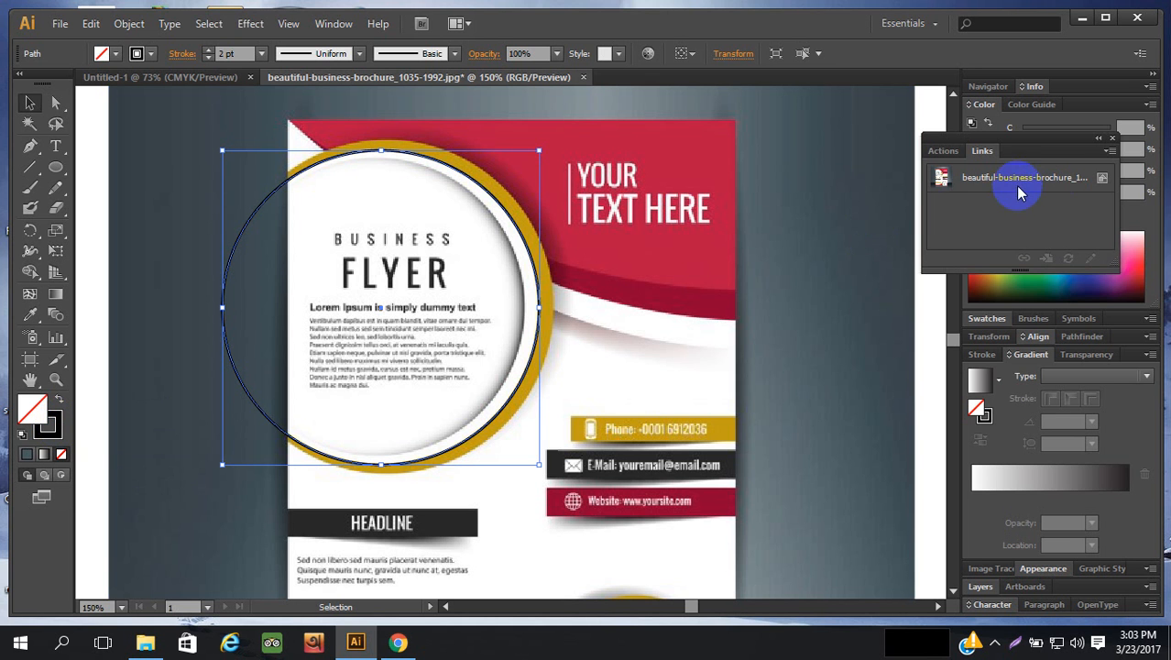
- Apply white to the inner circle and swap fill and stroke to give it a white outline and black fill
{"action": "left_click", "coordinate": [1098, 137]}
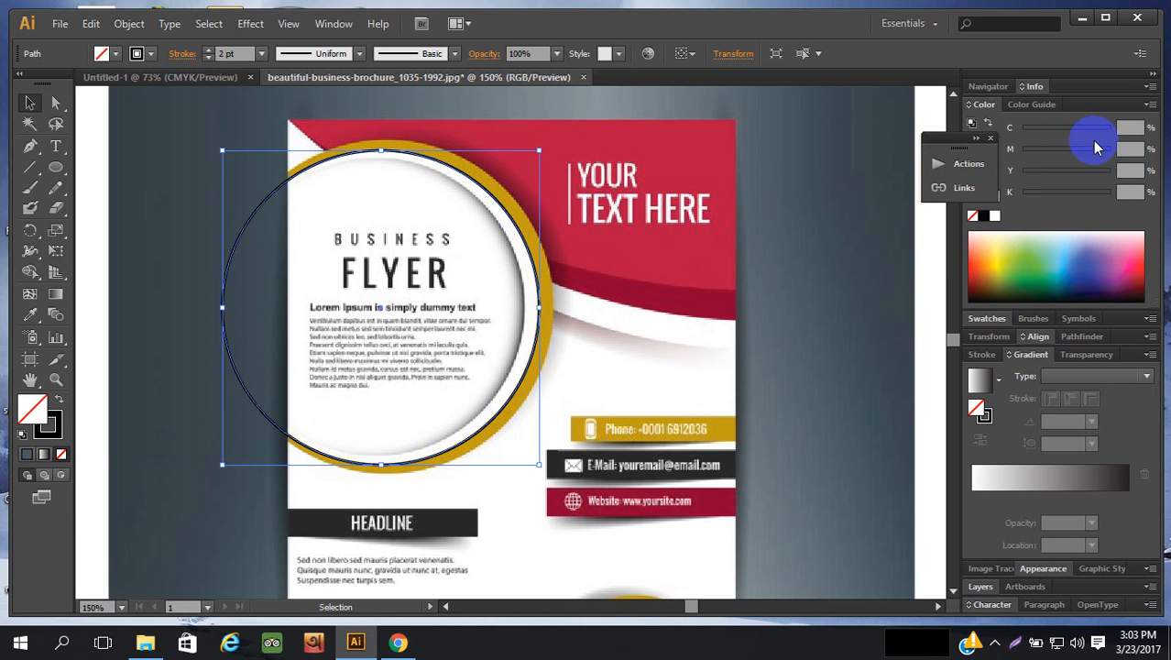
{"action": "left_click", "coordinate": [996, 218]}
{"action": "left_click", "coordinate": [57, 402]}
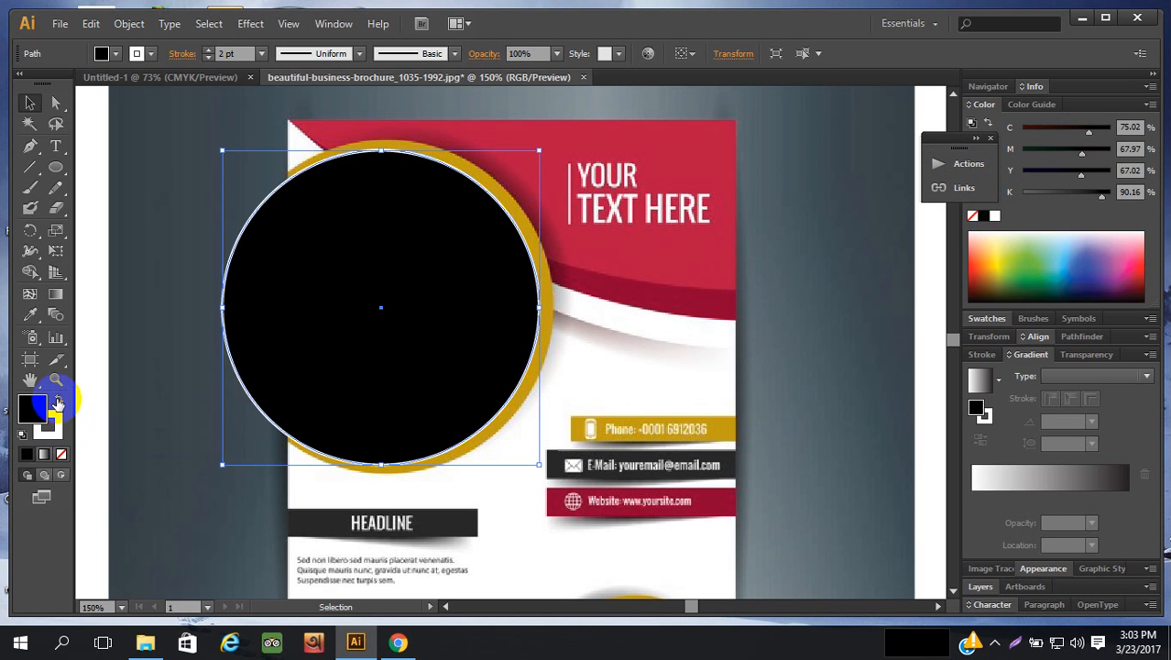
- Remove the fill from the inner circle and set its white stroke weight to 6 pt
{"action": "left_click", "coordinate": [62, 453]}
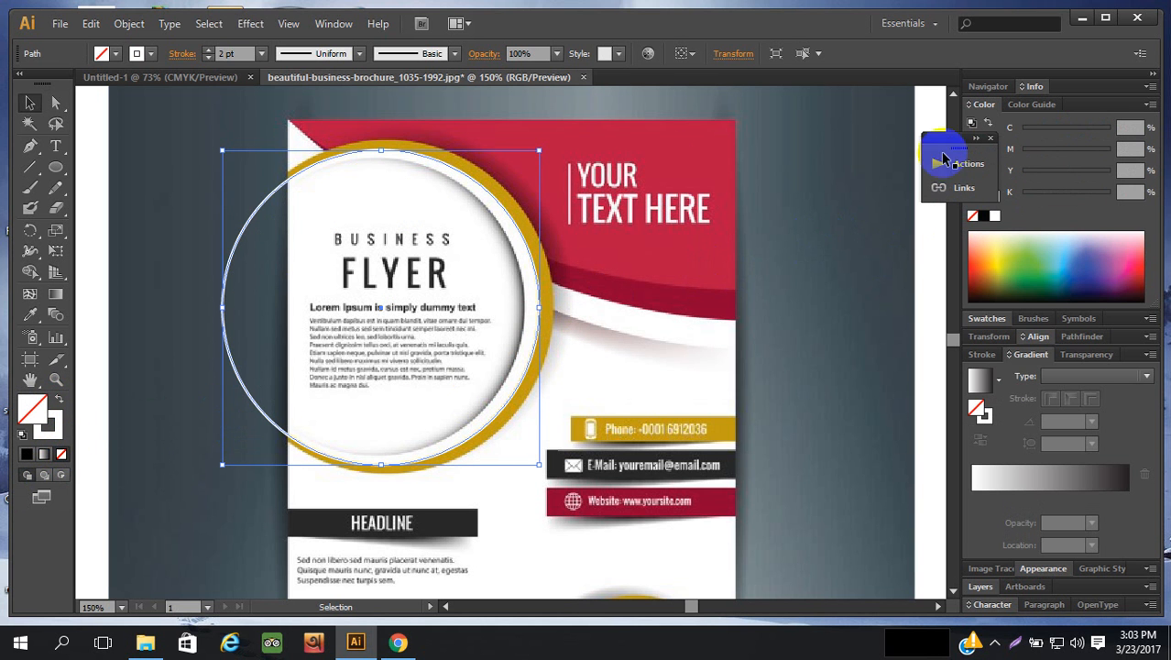
{"action": "left_click", "coordinate": [207, 50]}
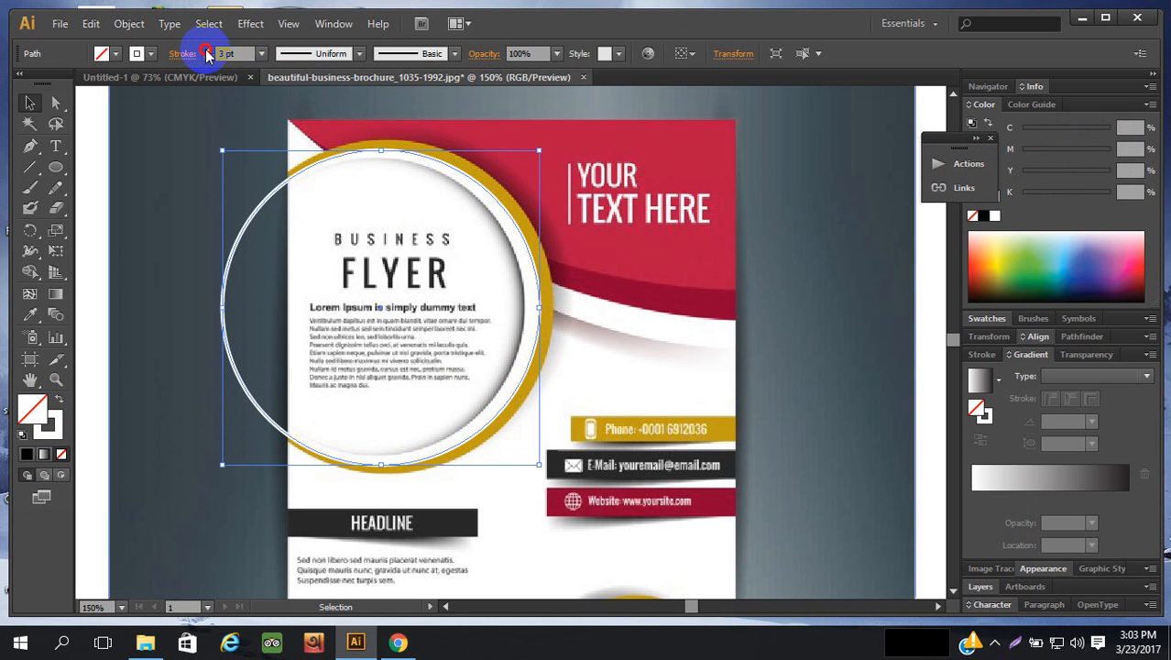
{"action": "left_click", "coordinate": [207, 51]}
{"action": "left_click", "coordinate": [207, 50]}
{"action": "left_click", "coordinate": [207, 51]}
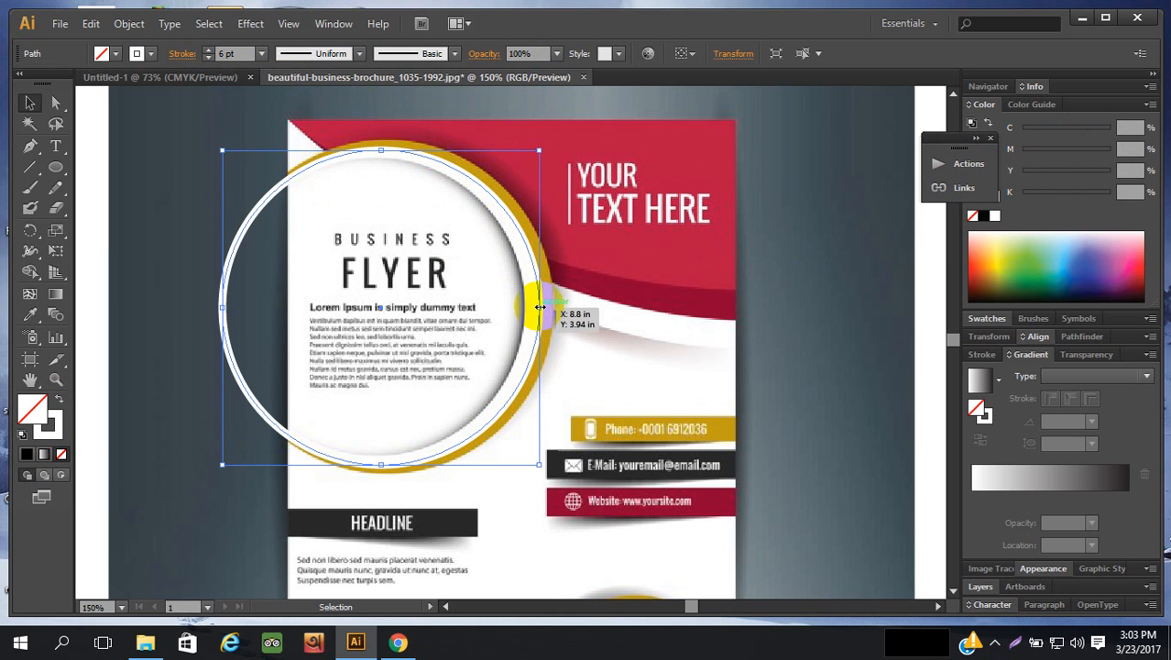
- Shrink the white-outlined circle from its right, top and bottom sides to fit the reference's white ring
{"action": "left_click_drag", "start_coordinate": [539, 309], "coordinate": [530, 311]}
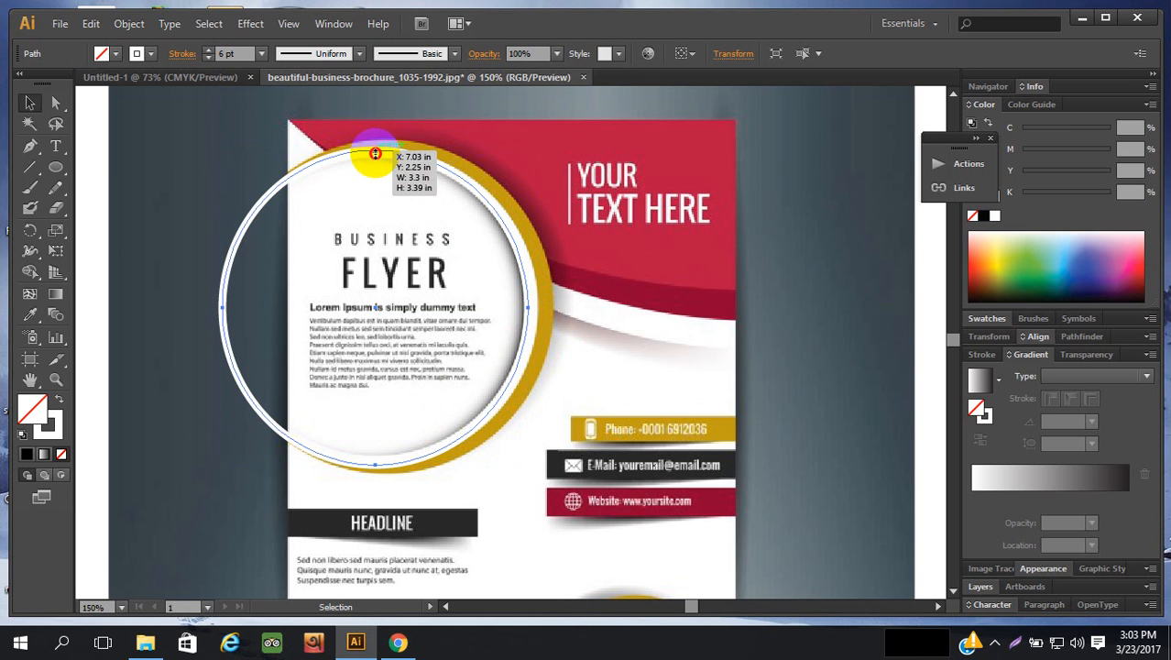
{"action": "left_click_drag", "start_coordinate": [375, 151], "coordinate": [376, 157]}
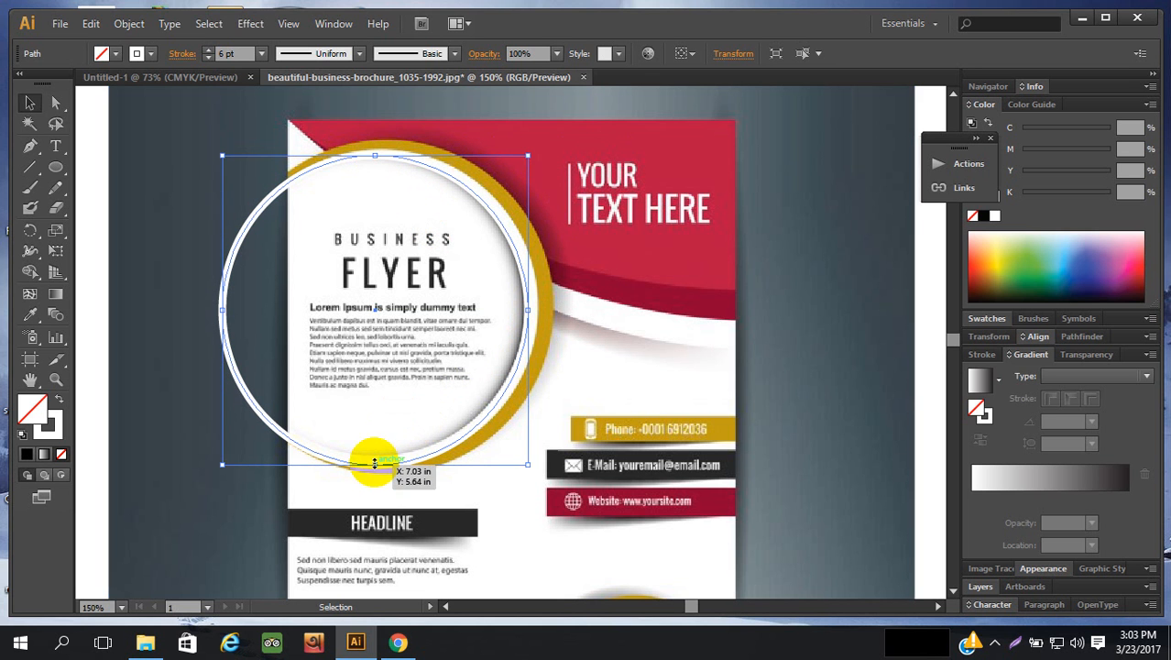
{"action": "left_click_drag", "start_coordinate": [374, 464], "coordinate": [375, 458]}
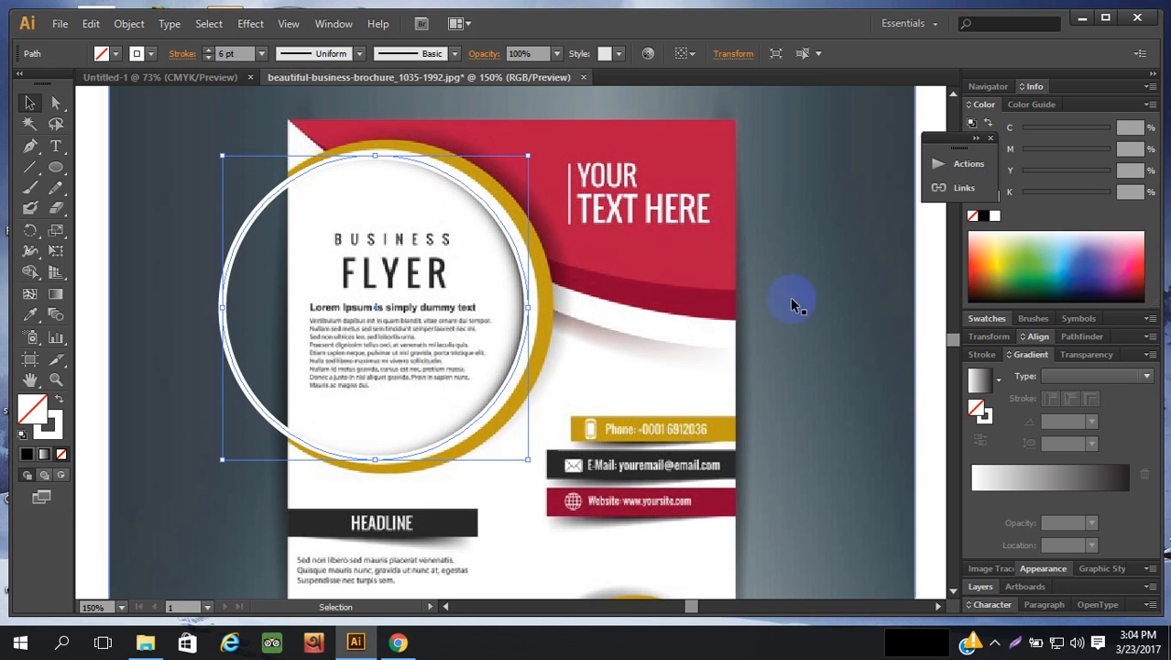
- Recolor the inner circle's stroke orange and apply the lens-shaped variable width profile, tapered at both ends
{"action": "left_click", "coordinate": [48, 425]}
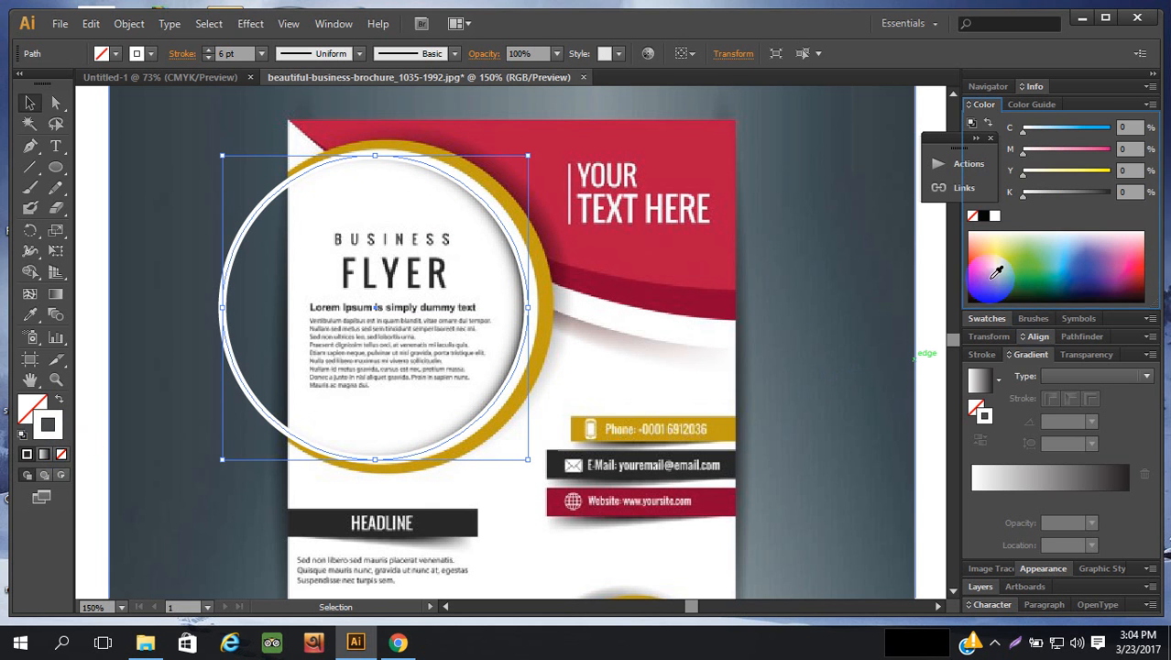
{"action": "left_click", "coordinate": [979, 253]}
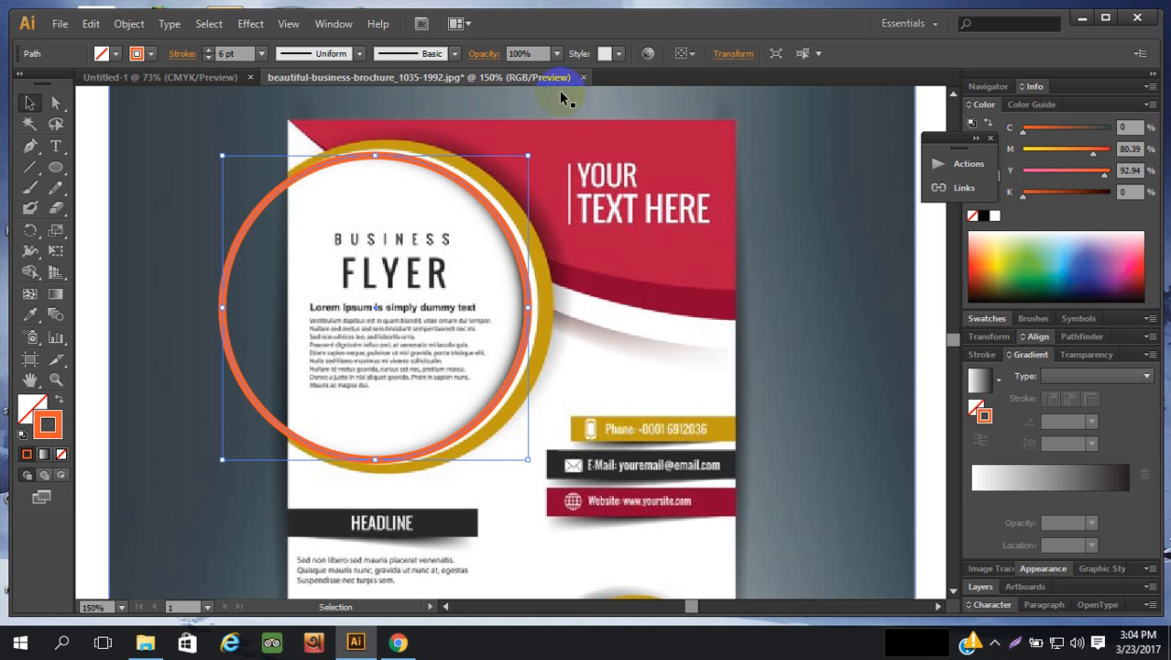
{"action": "left_click", "coordinate": [358, 52]}
{"action": "left_click", "coordinate": [335, 114]}
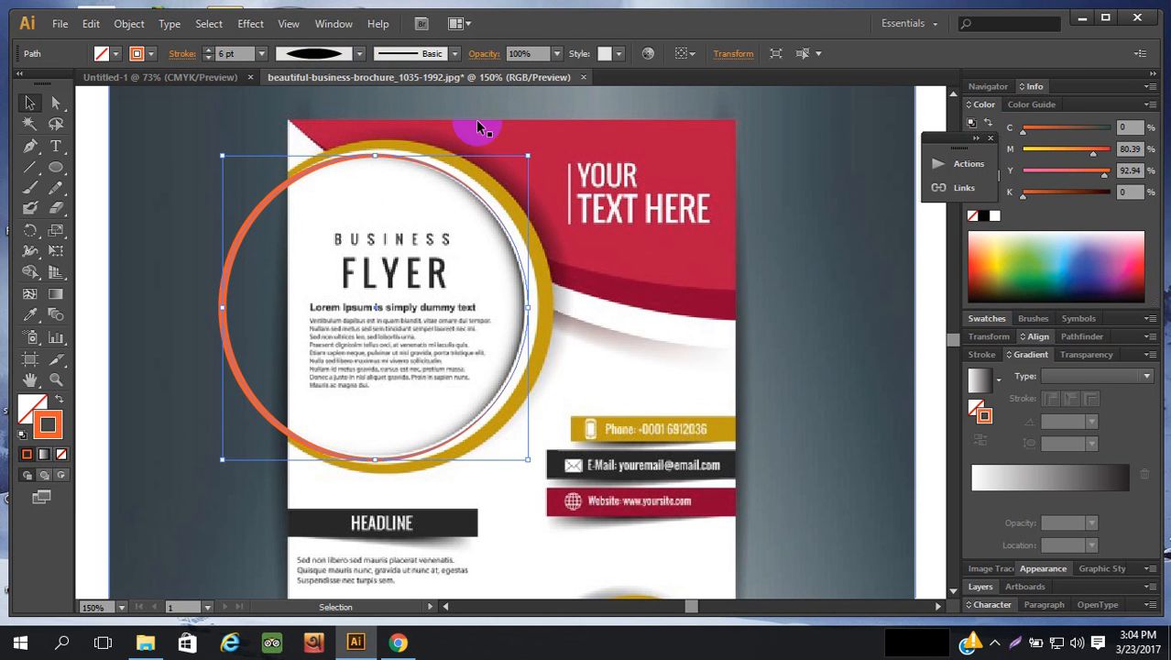
{"action": "left_click", "coordinate": [697, 267]}
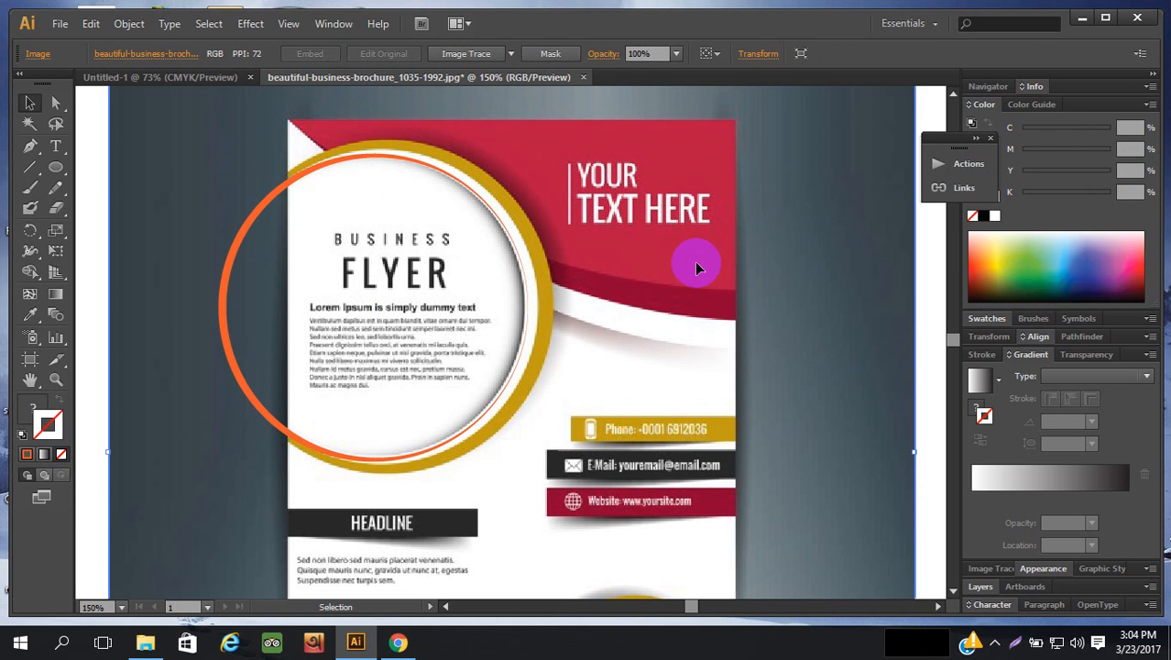
- Reflect the tapered orange circle across the vertical axis so its thick part faces the gold ring
{"action": "left_click", "coordinate": [529, 299]}
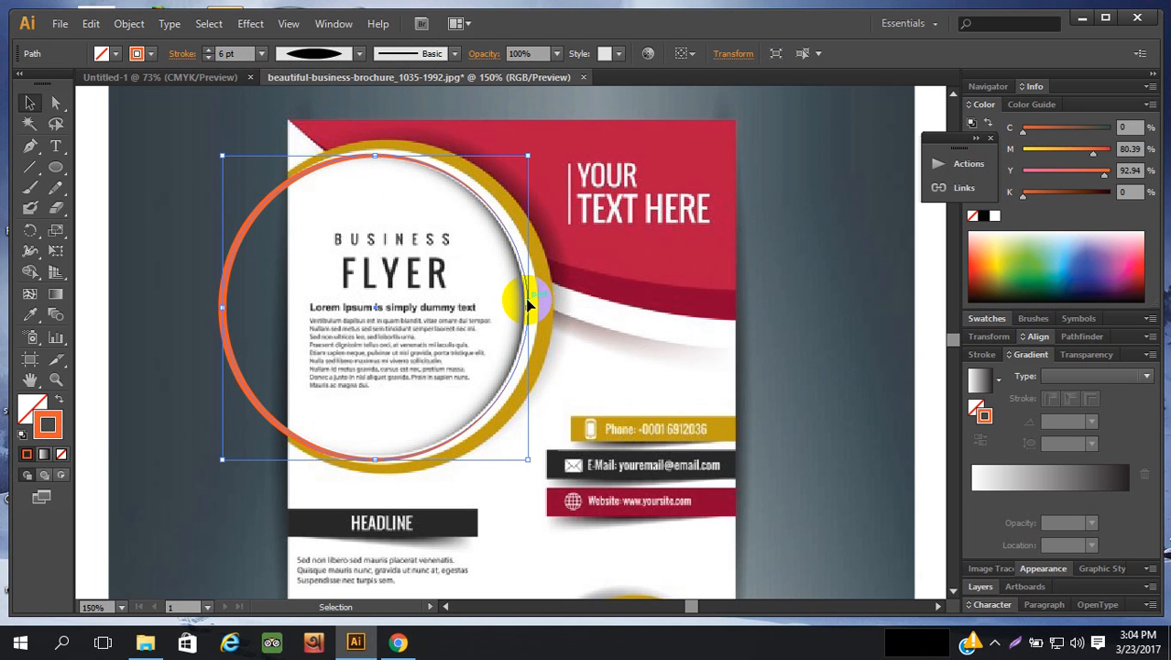
{"action": "right_click", "coordinate": [529, 306]}
{"action": "mouse_move", "coordinate": [610, 525]}
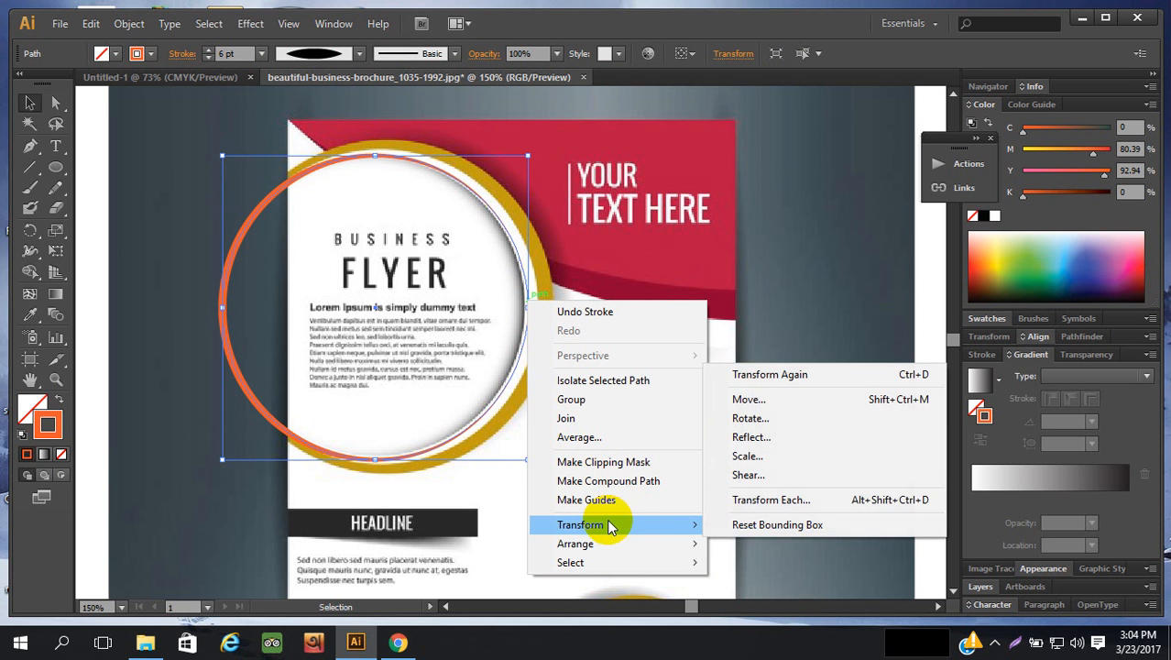
{"action": "left_click", "coordinate": [790, 440]}
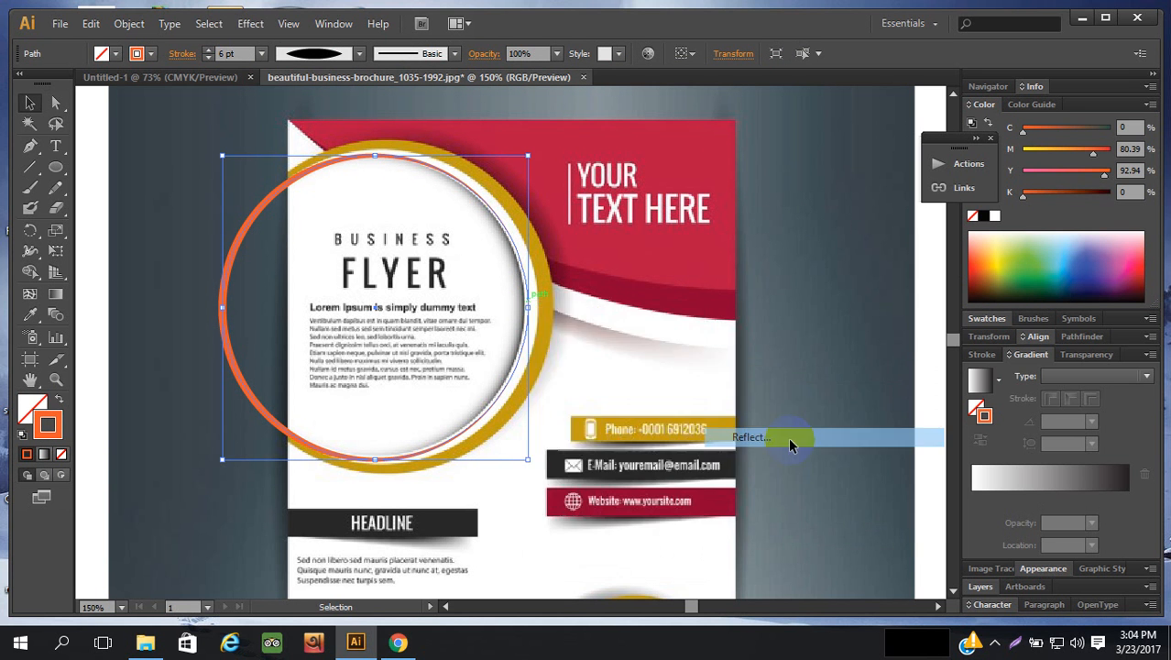
{"action": "left_click", "coordinate": [465, 390]}
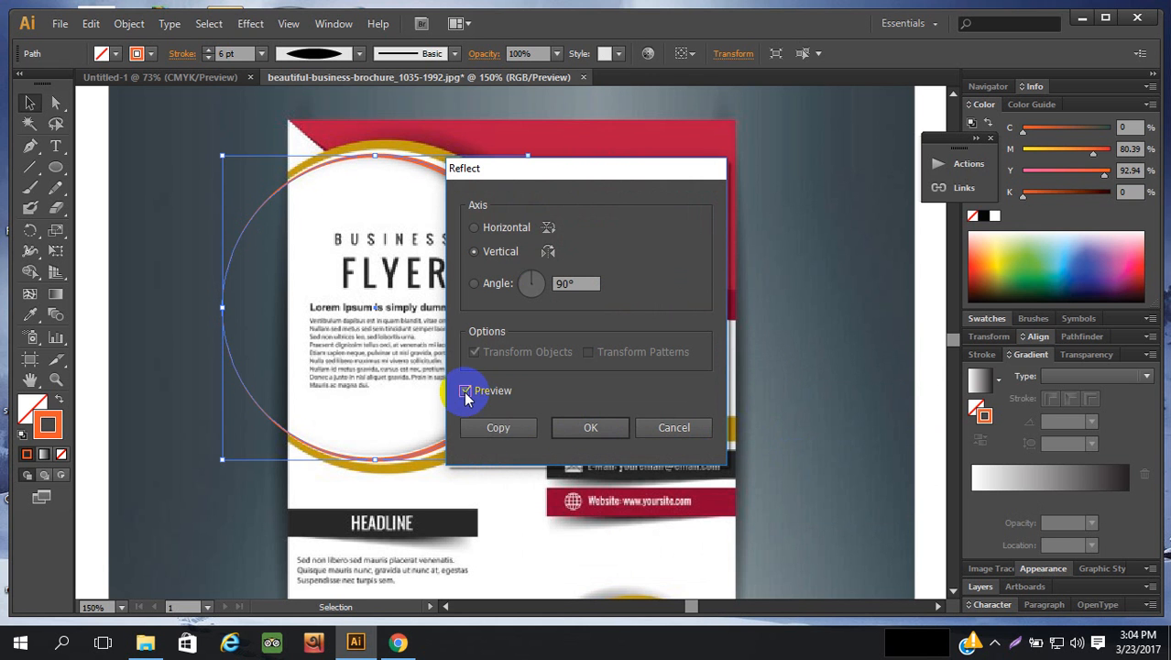
{"action": "left_click", "coordinate": [570, 431]}
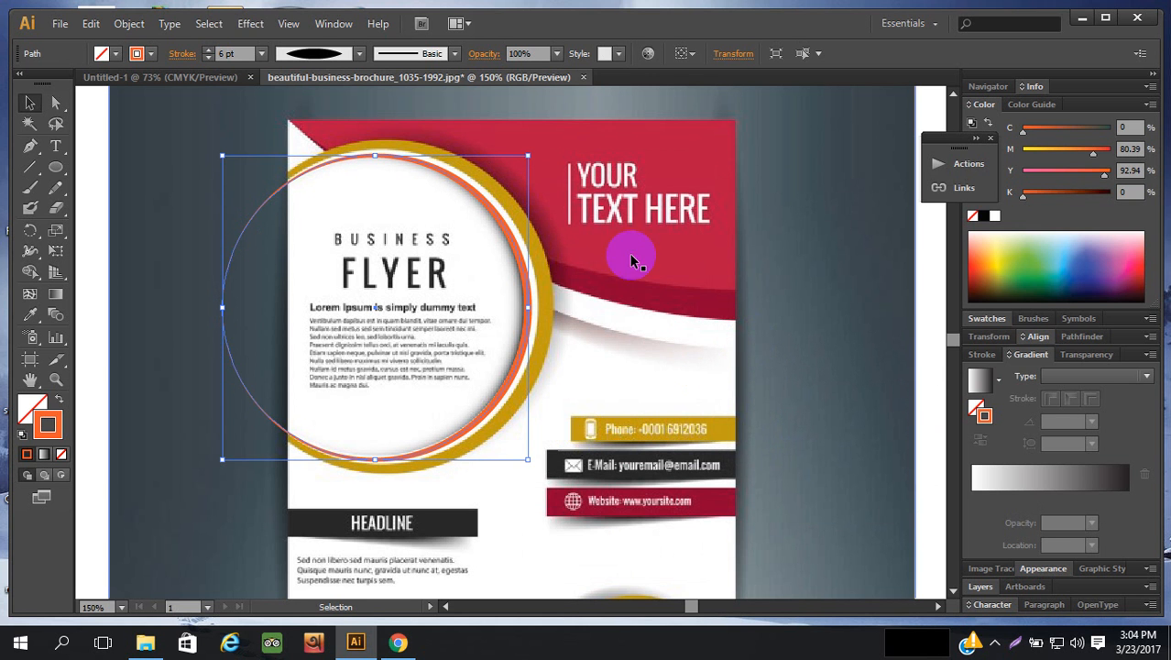
- Increase the orange circle's stroke weight to 16 pt and reapply the same lens-shaped width profile
{"action": "left_click", "coordinate": [210, 51]}
{"action": "left_click", "coordinate": [210, 51]}
{"action": "left_click", "coordinate": [210, 51]}
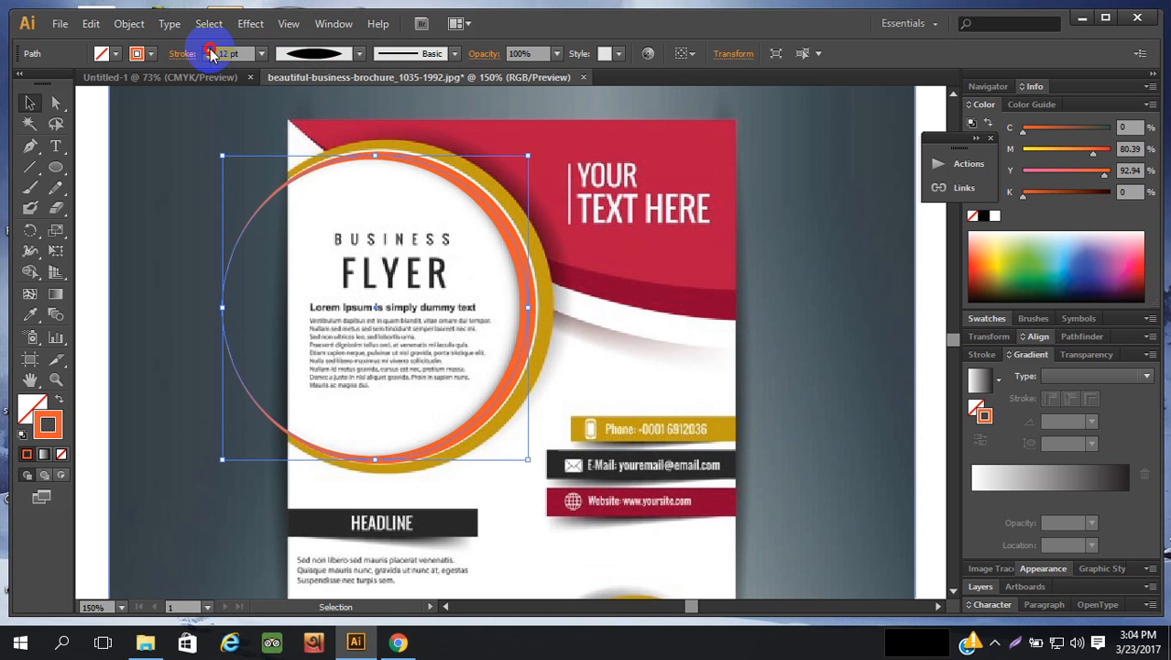
{"action": "left_click", "coordinate": [210, 51]}
{"action": "left_click", "coordinate": [210, 51]}
{"action": "left_click", "coordinate": [209, 51]}
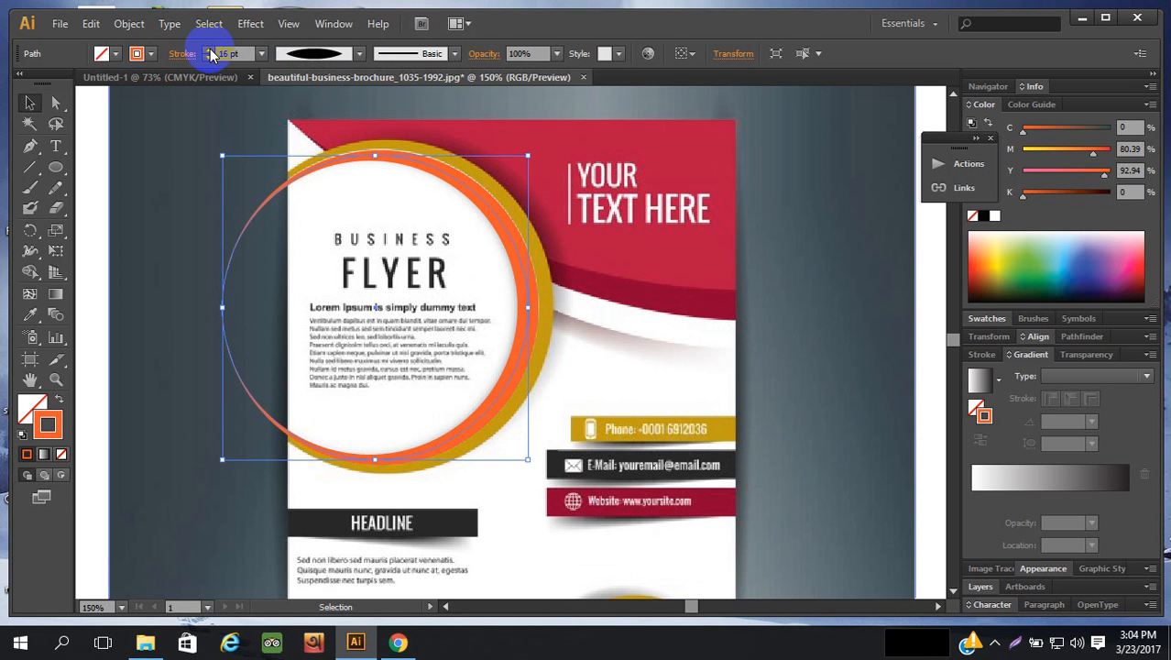
{"action": "left_click", "coordinate": [359, 54]}
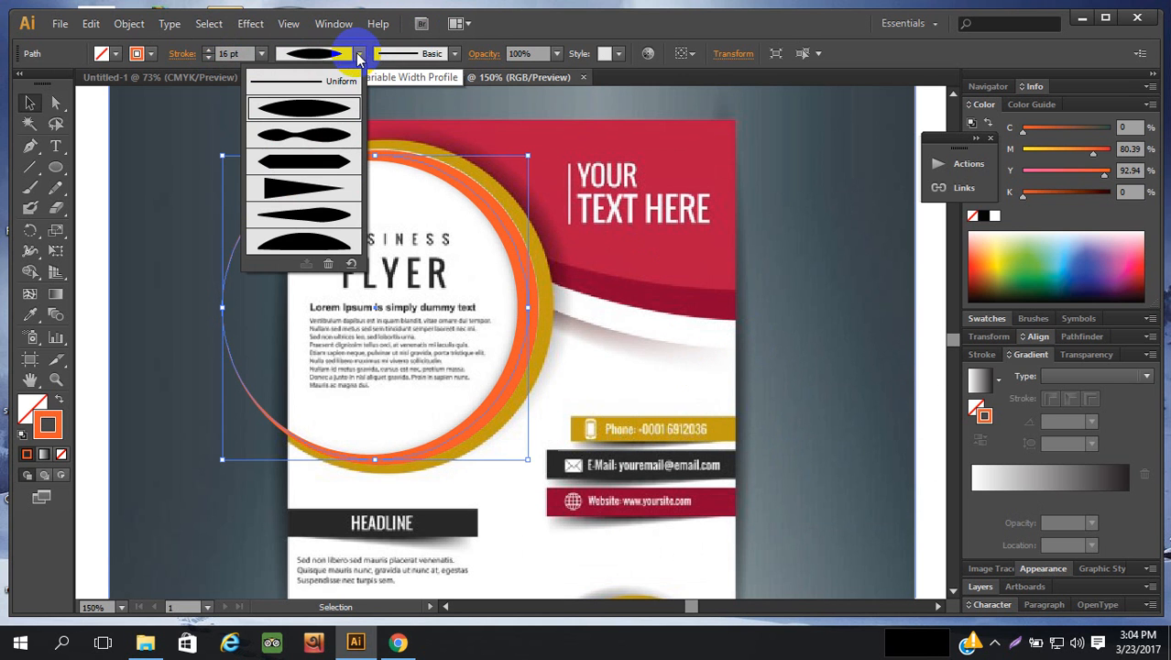
{"action": "left_click", "coordinate": [285, 108]}
{"action": "left_click", "coordinate": [824, 237]}
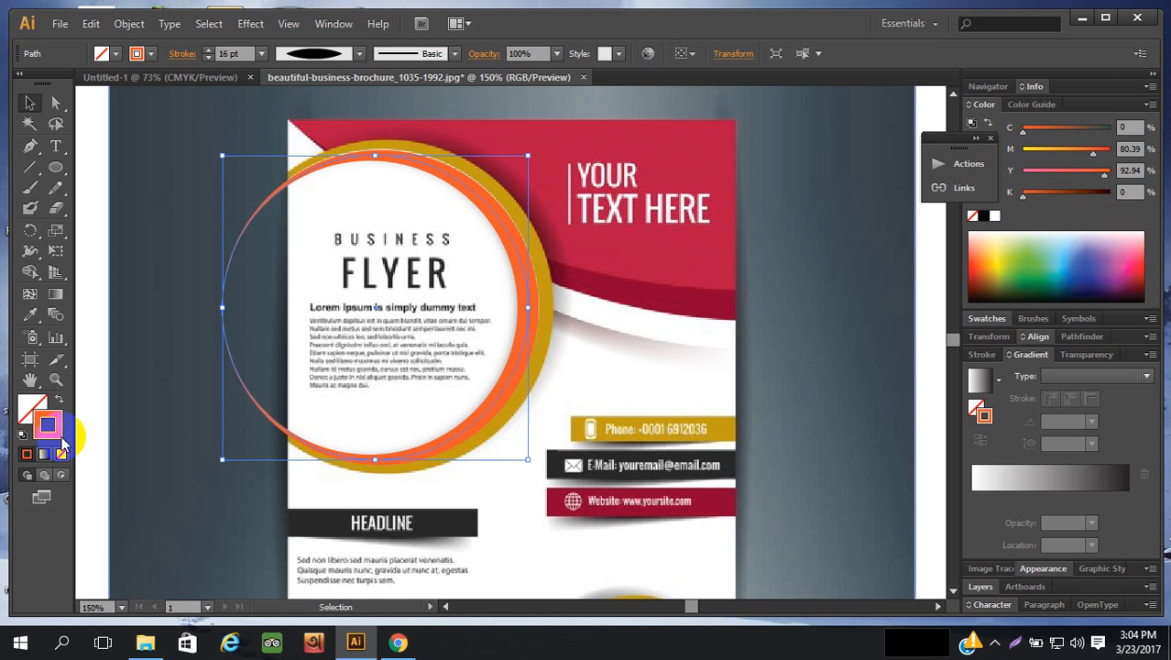
- Recolor the tapered circle's stroke white and reduce its weight to 12 pt
{"action": "left_click", "coordinate": [995, 217]}
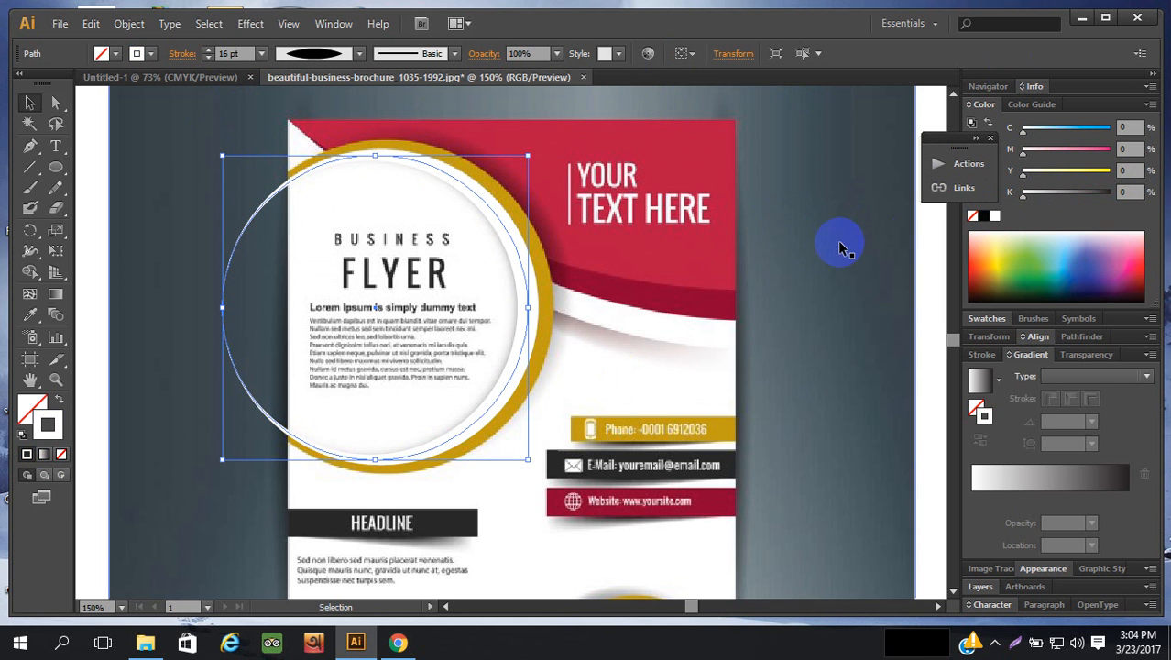
{"action": "left_click", "coordinate": [835, 246]}
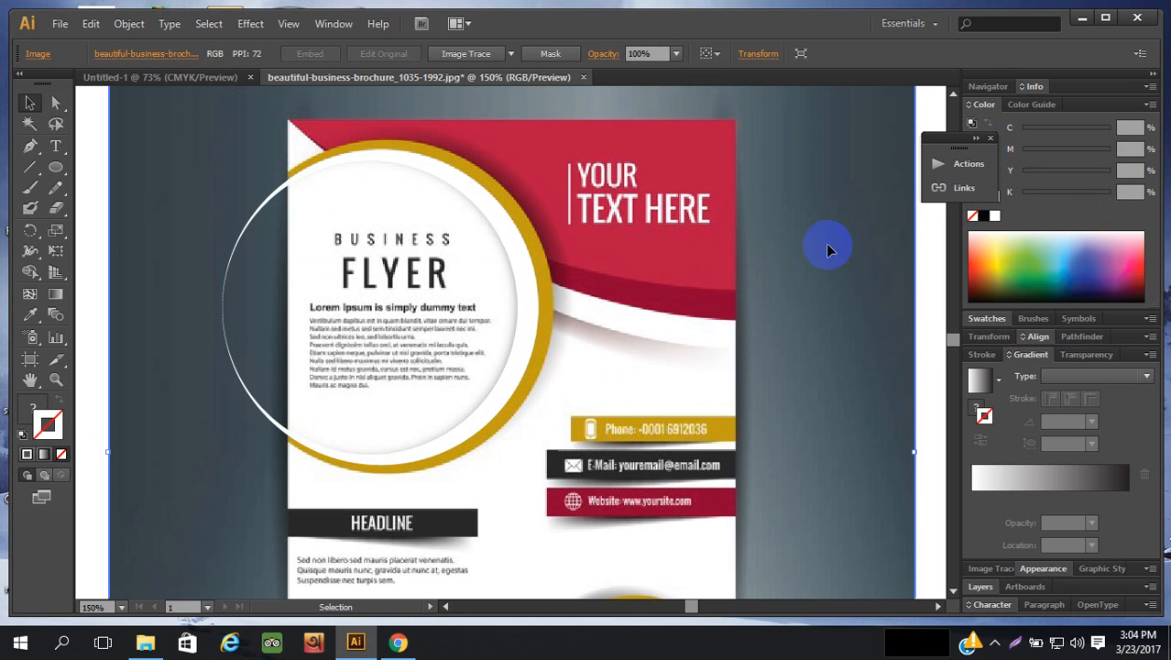
{"action": "left_click", "coordinate": [523, 261]}
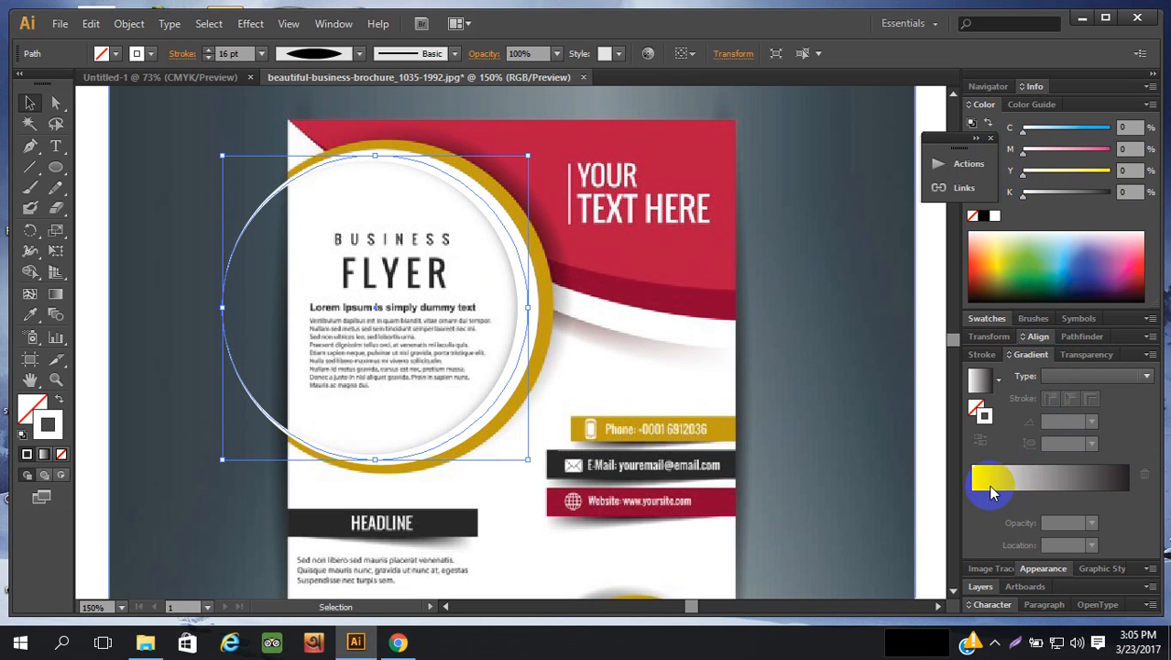
{"action": "left_click", "coordinate": [227, 53]}
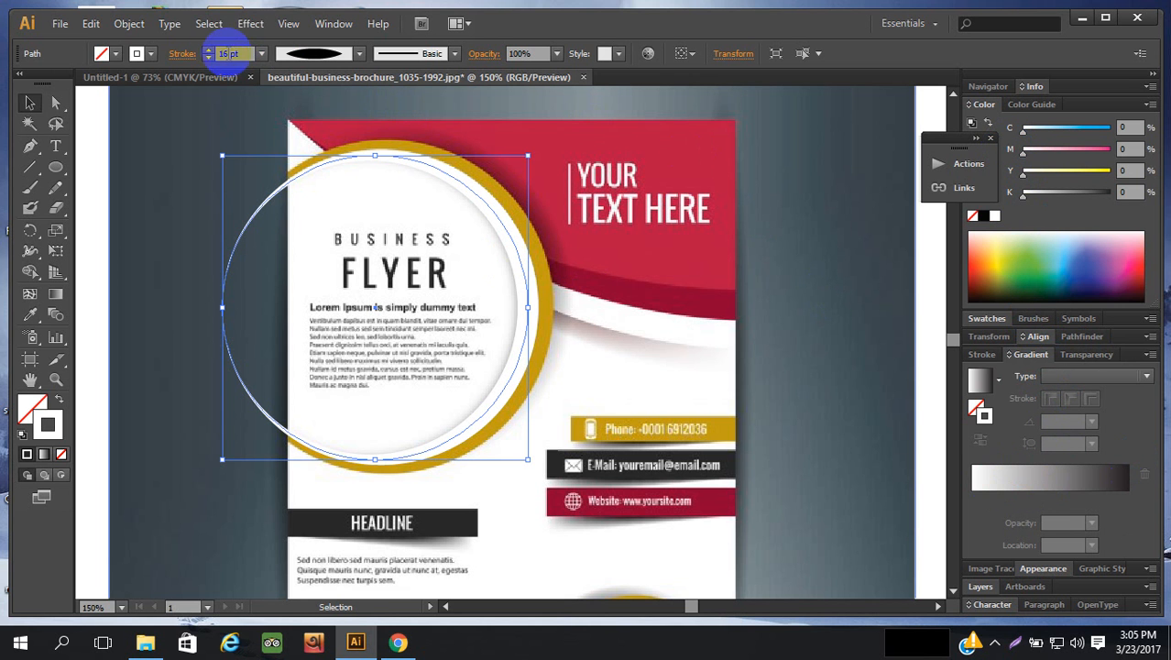
{"action": "left_click", "coordinate": [209, 55]}
{"action": "left_click", "coordinate": [208, 56]}
{"action": "left_click", "coordinate": [208, 56]}
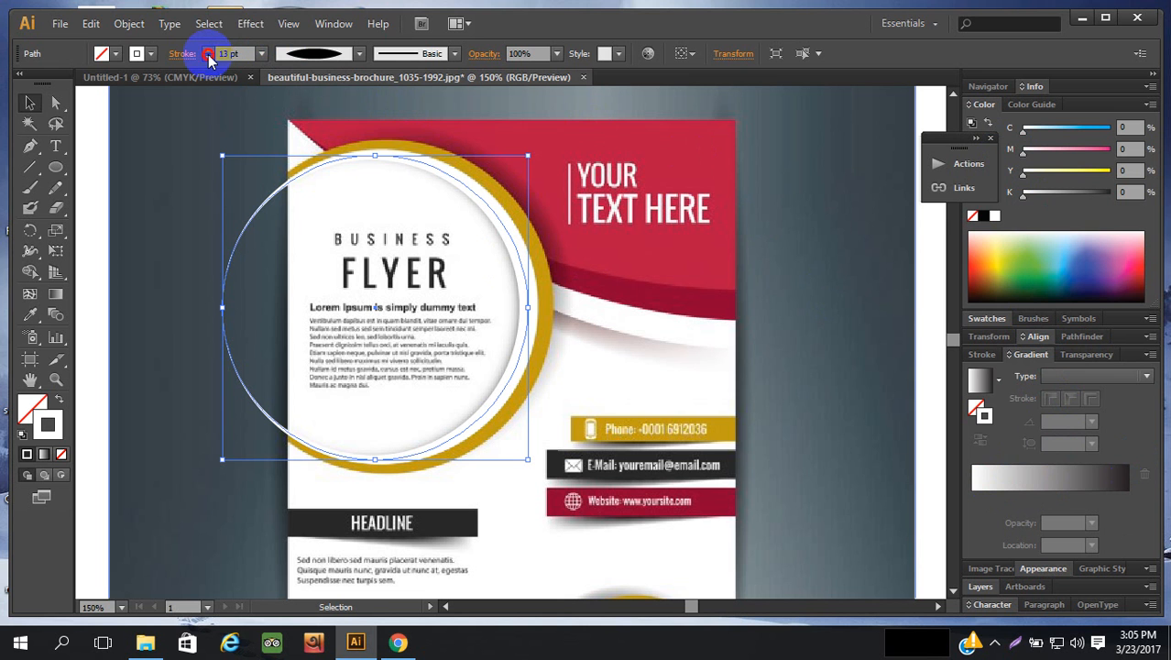
{"action": "left_click", "coordinate": [209, 56]}
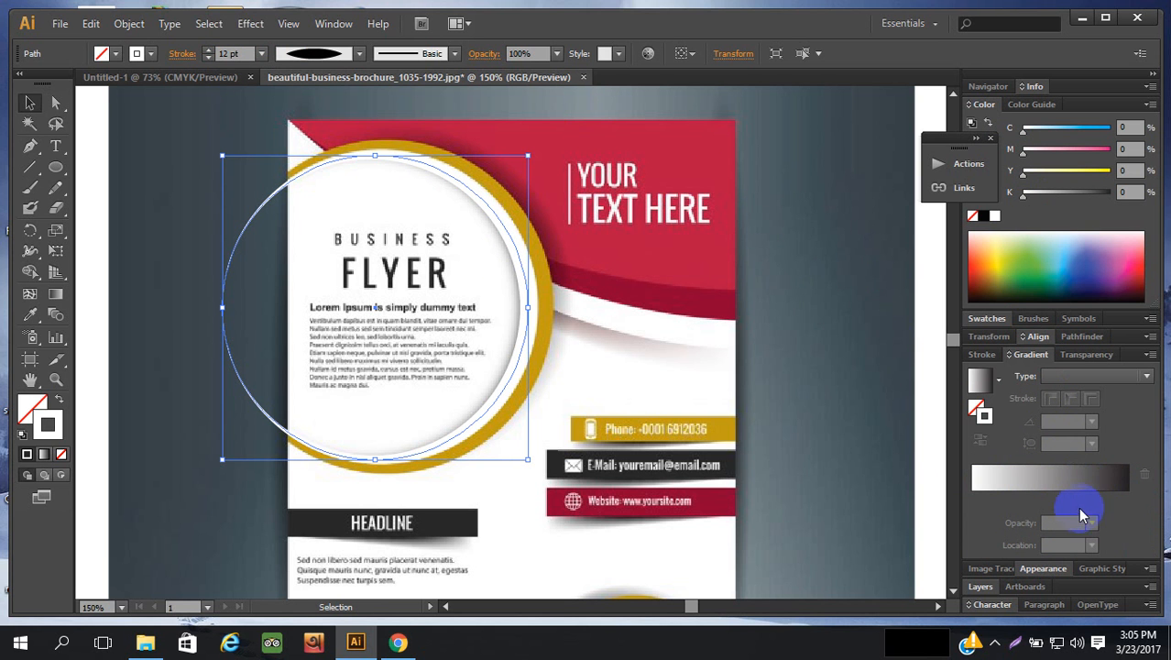
- Start an Inner Glow effect on the white circle with the near-black glow color 020202
{"action": "left_click", "coordinate": [1044, 568]}
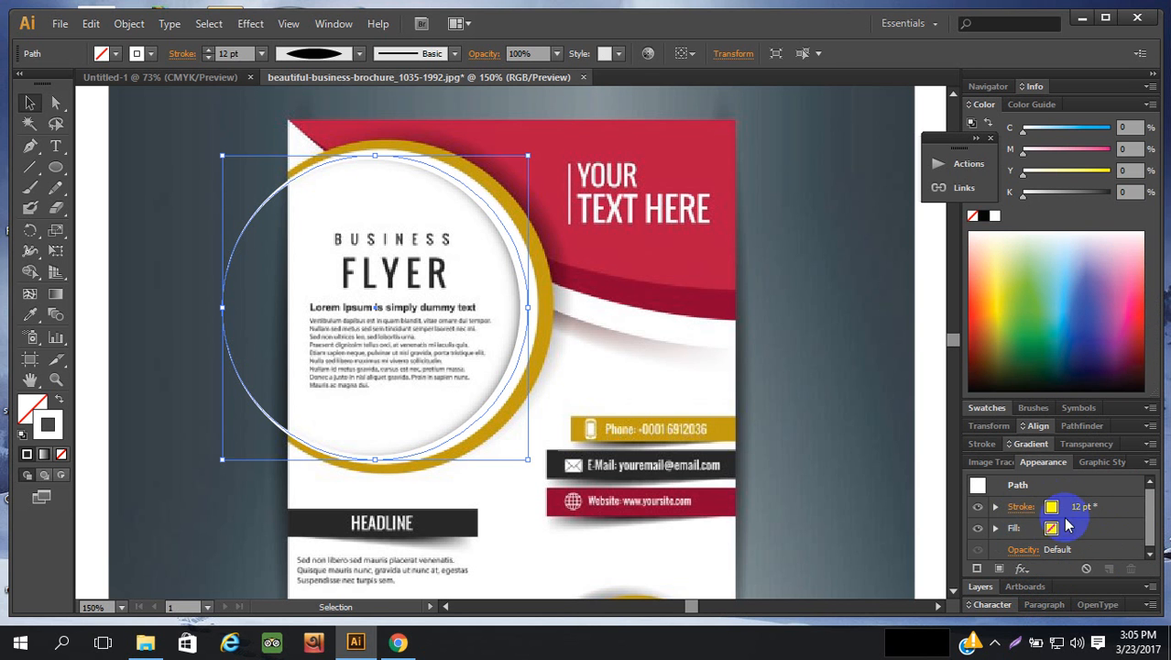
{"action": "left_click", "coordinate": [1024, 570]}
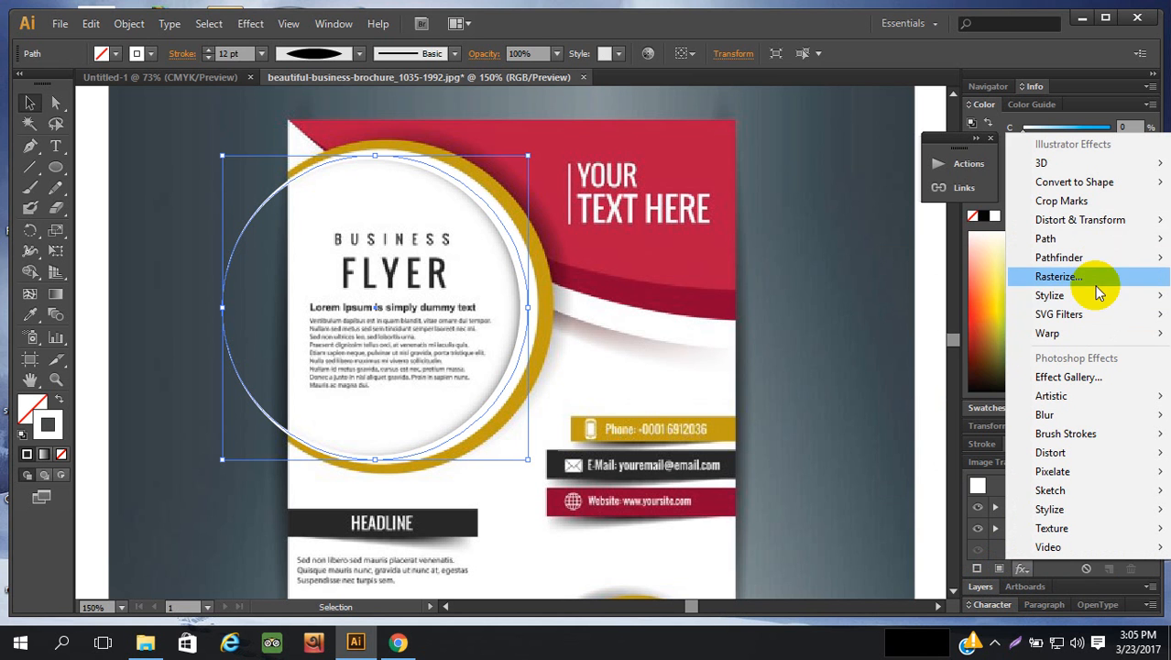
{"action": "mouse_move", "coordinate": [1094, 295]}
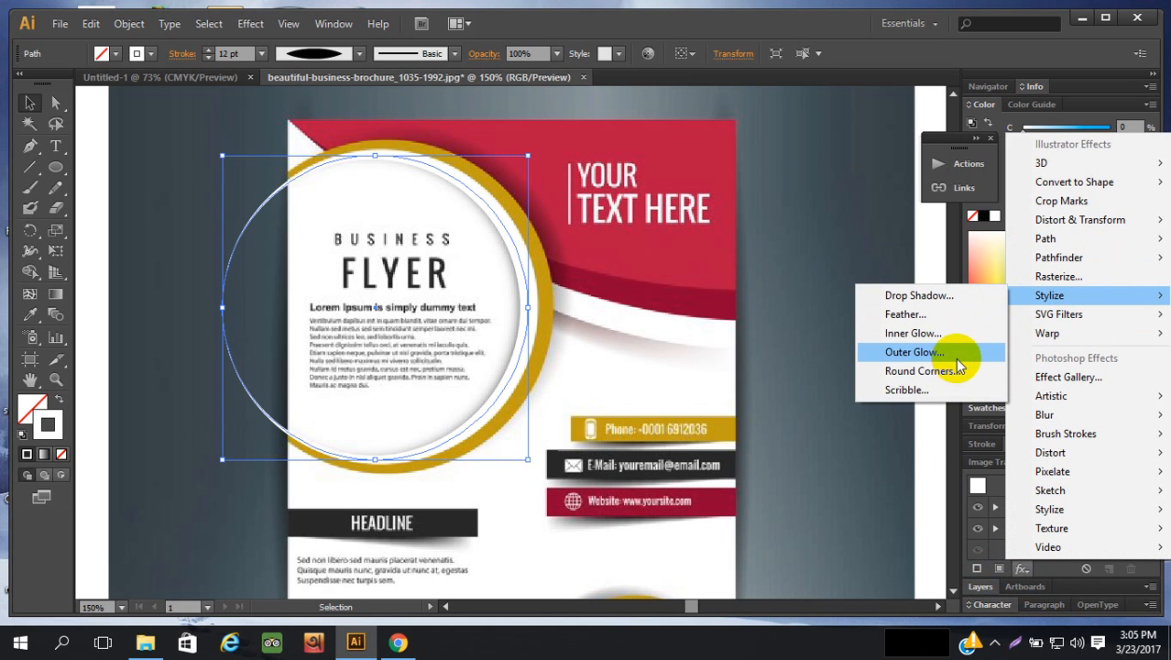
{"action": "left_click", "coordinate": [957, 334]}
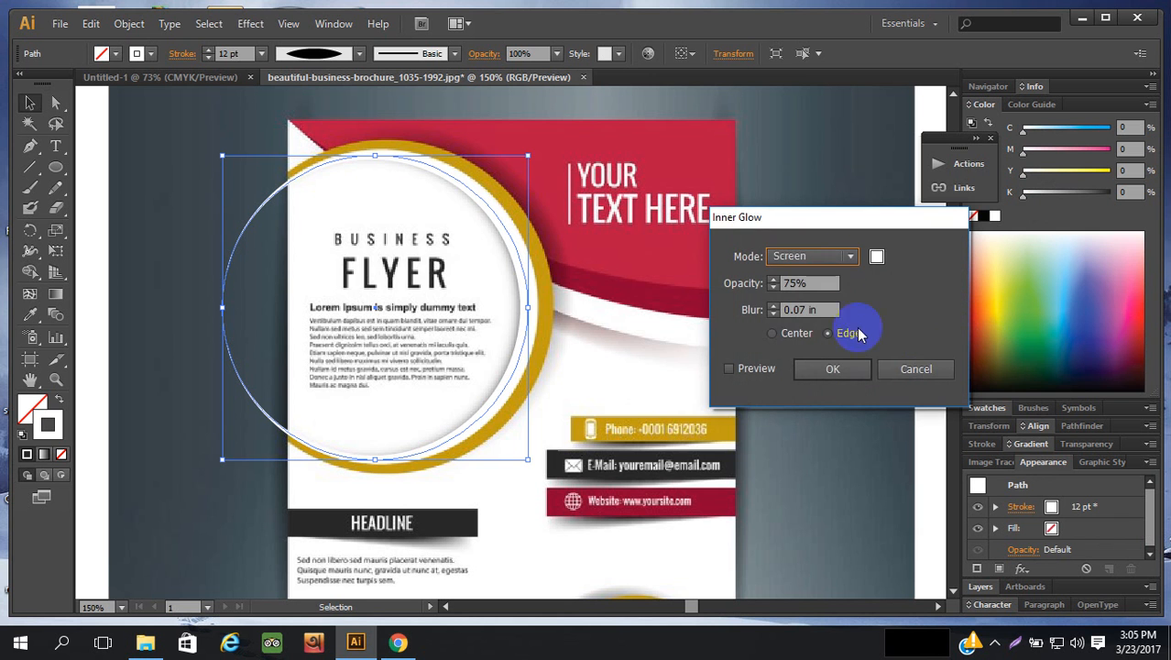
{"action": "left_click", "coordinate": [876, 255]}
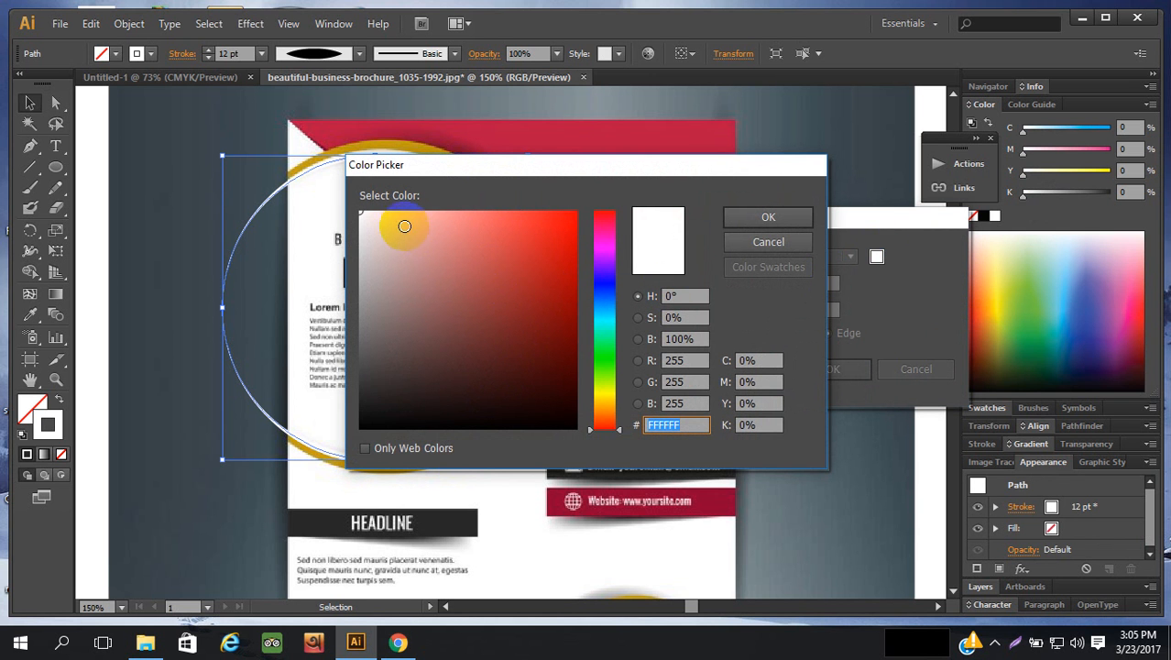
{"action": "left_click", "coordinate": [361, 427]}
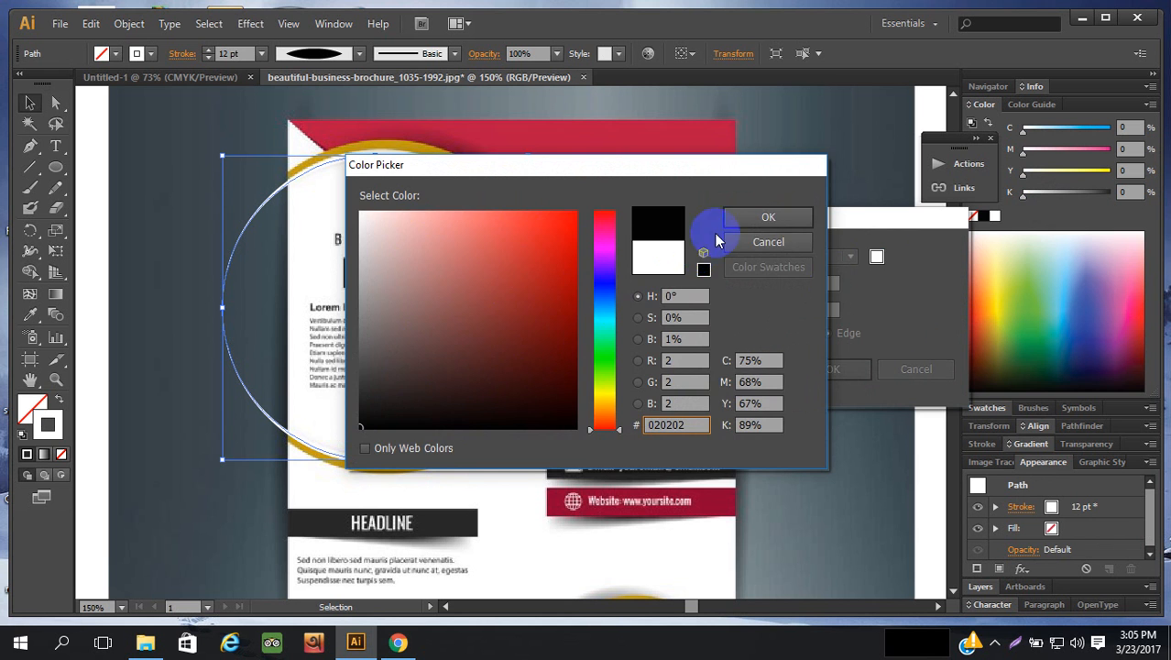
{"action": "left_click", "coordinate": [767, 218]}
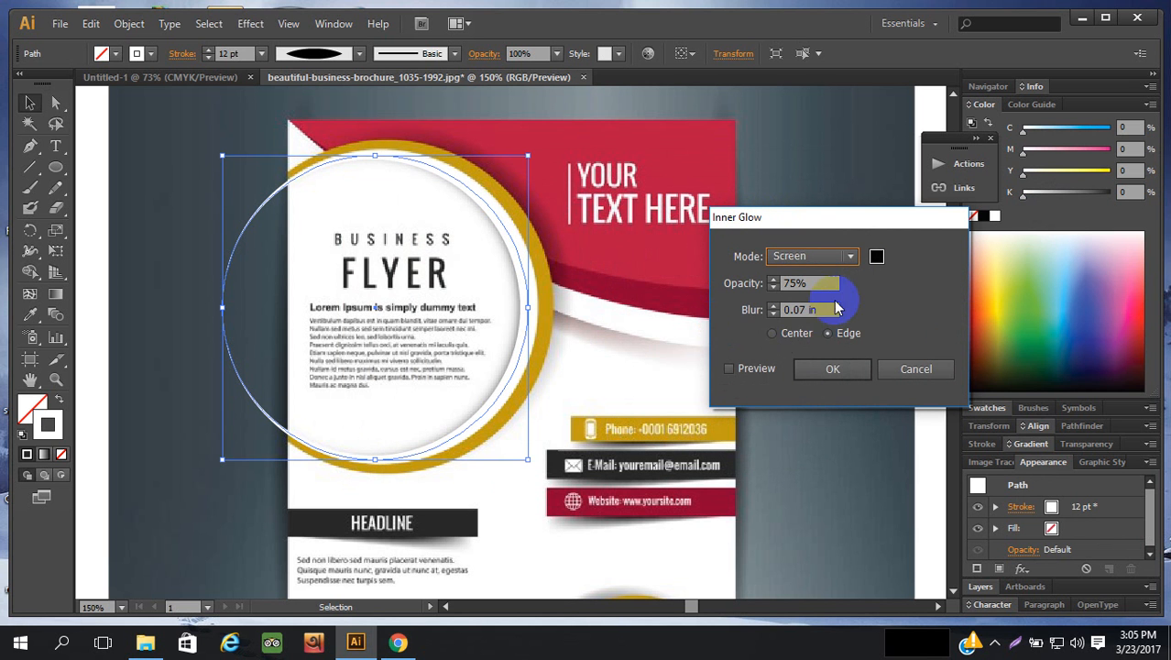
- Turn on the Inner Glow preview and set the glow's blending mode to Normal
{"action": "left_click", "coordinate": [729, 369]}
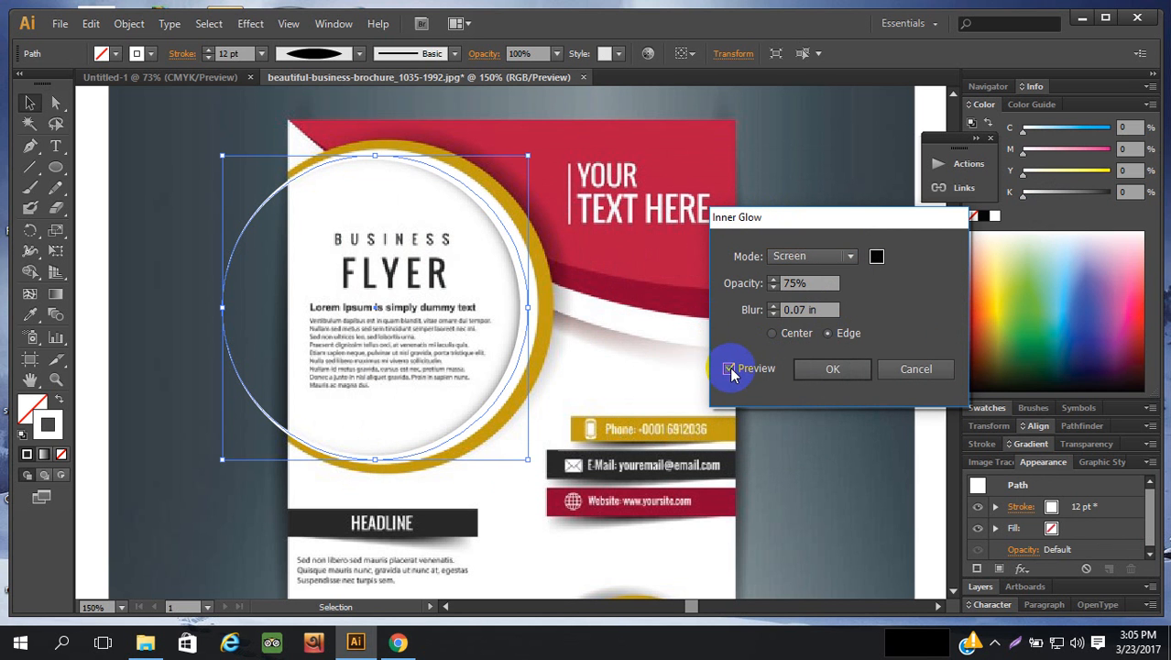
{"action": "left_click", "coordinate": [848, 256]}
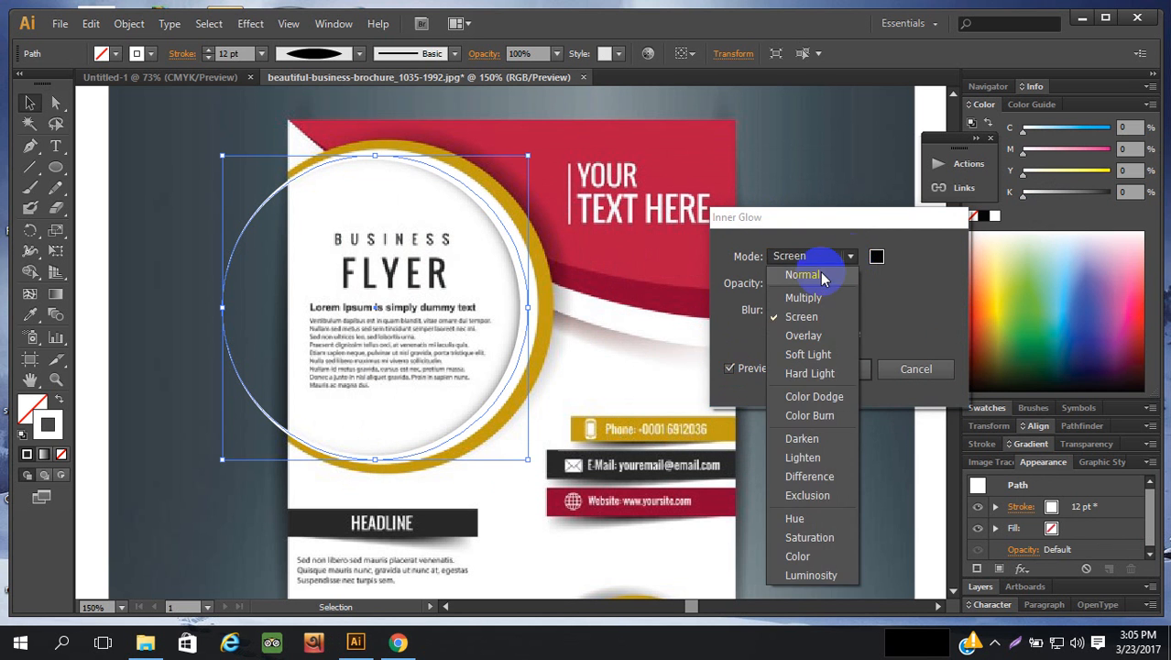
{"action": "left_click", "coordinate": [818, 275]}
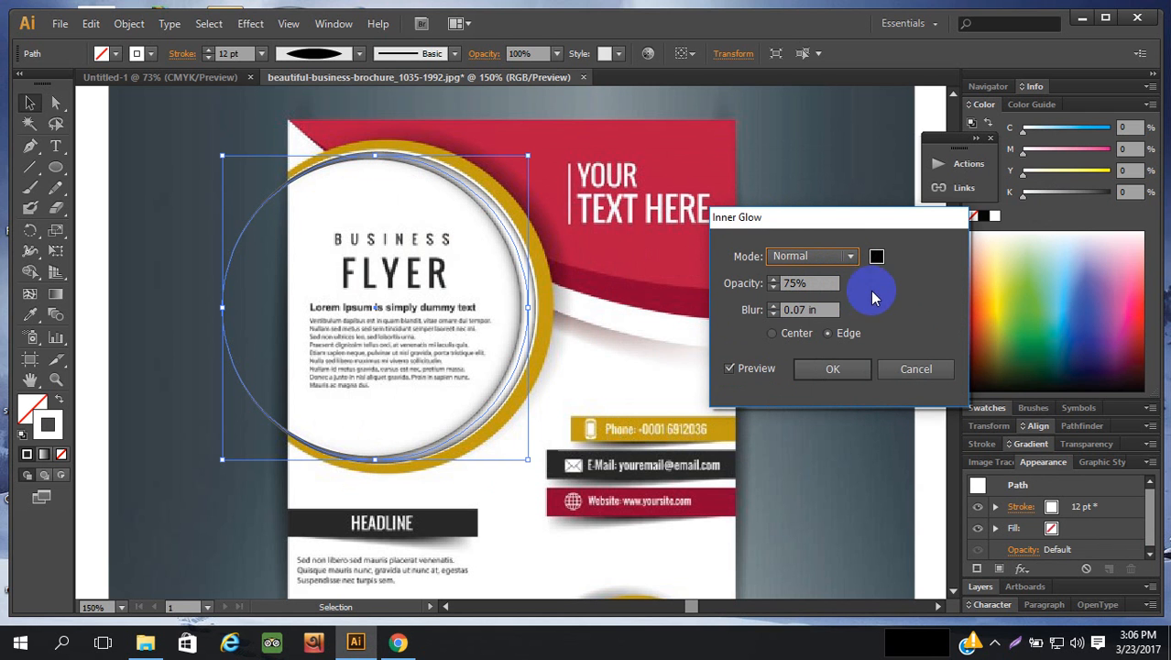
- Discard the Inner Glow and start a Drop Shadow effect on the white tapered circle with its preview on
{"action": "left_click", "coordinate": [907, 367]}
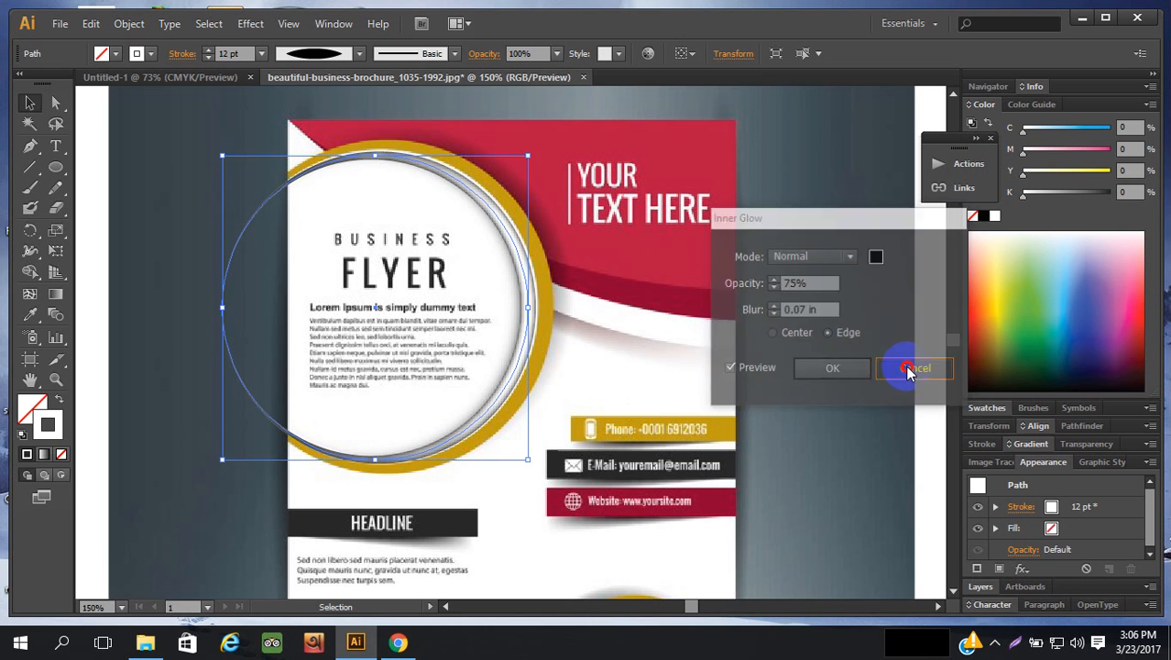
{"action": "left_click", "coordinate": [1023, 568]}
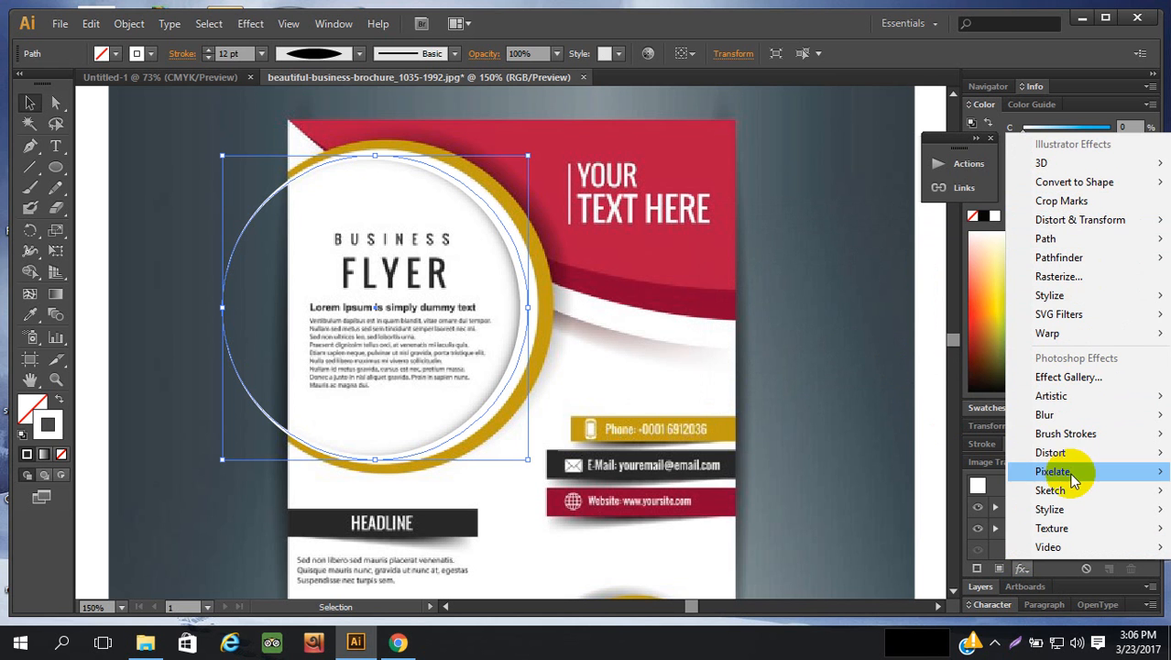
{"action": "mouse_move", "coordinate": [1074, 478]}
{"action": "mouse_move", "coordinate": [1106, 297]}
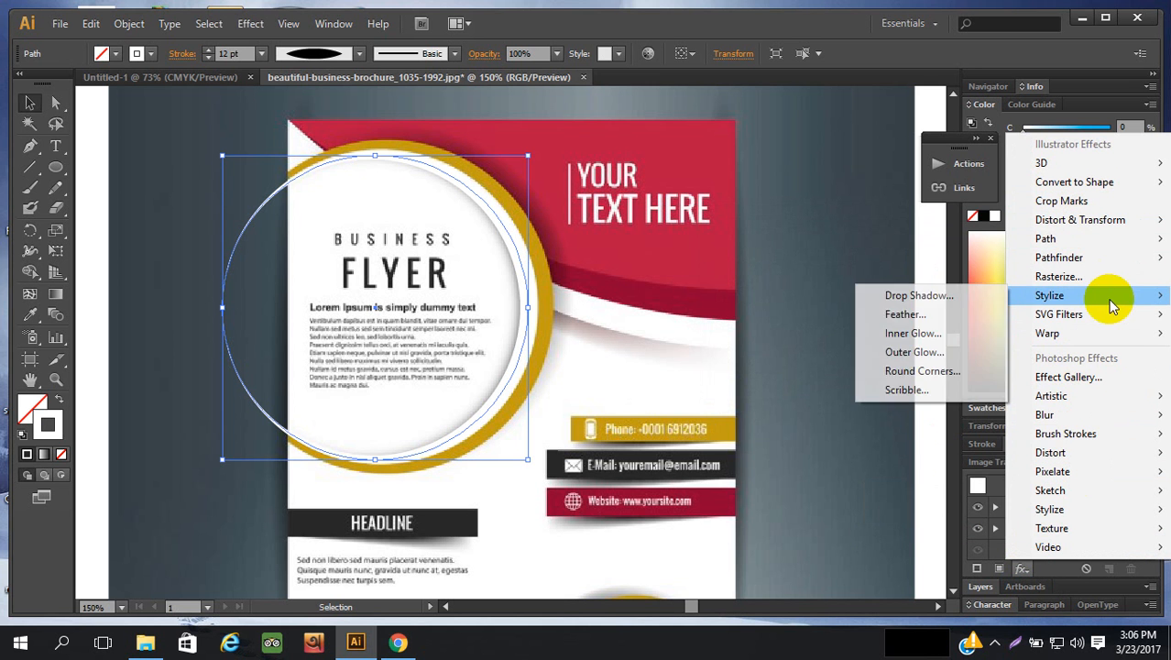
{"action": "left_click", "coordinate": [918, 296]}
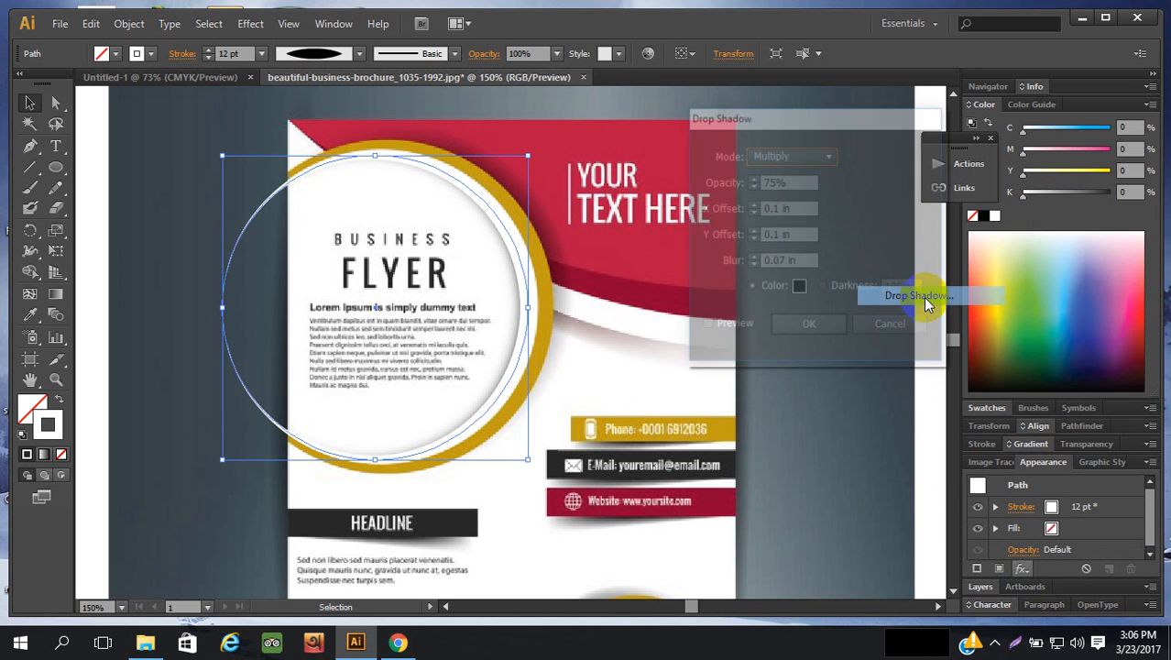
{"action": "left_click", "coordinate": [704, 326]}
- Set the drop shadow's X offset to -0.1 in and its Y offset to 0 in
{"action": "left_click", "coordinate": [758, 236]}
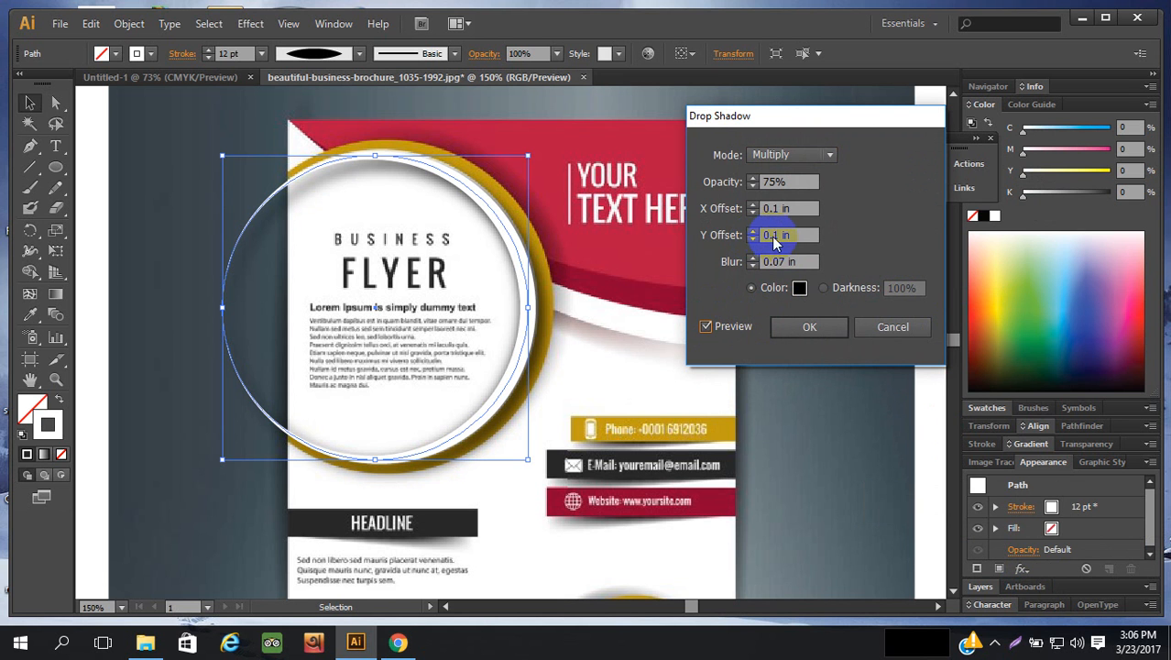
{"action": "left_click", "coordinate": [766, 236]}
{"action": "left_click", "coordinate": [758, 209]}
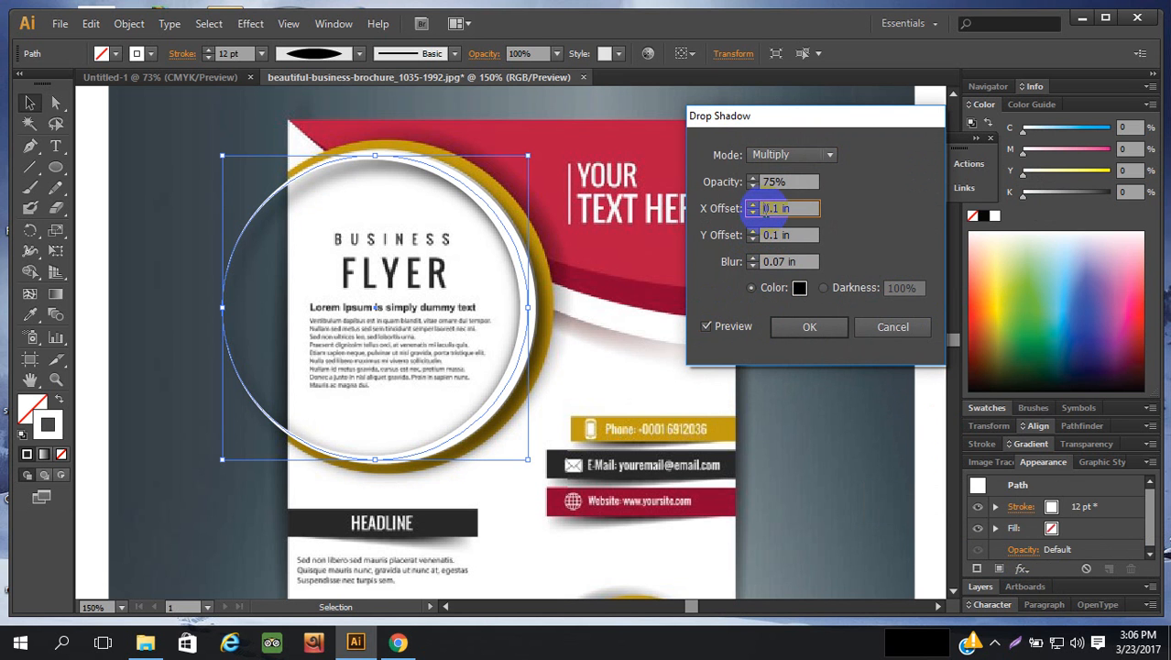
{"action": "left_click", "coordinate": [793, 234]}
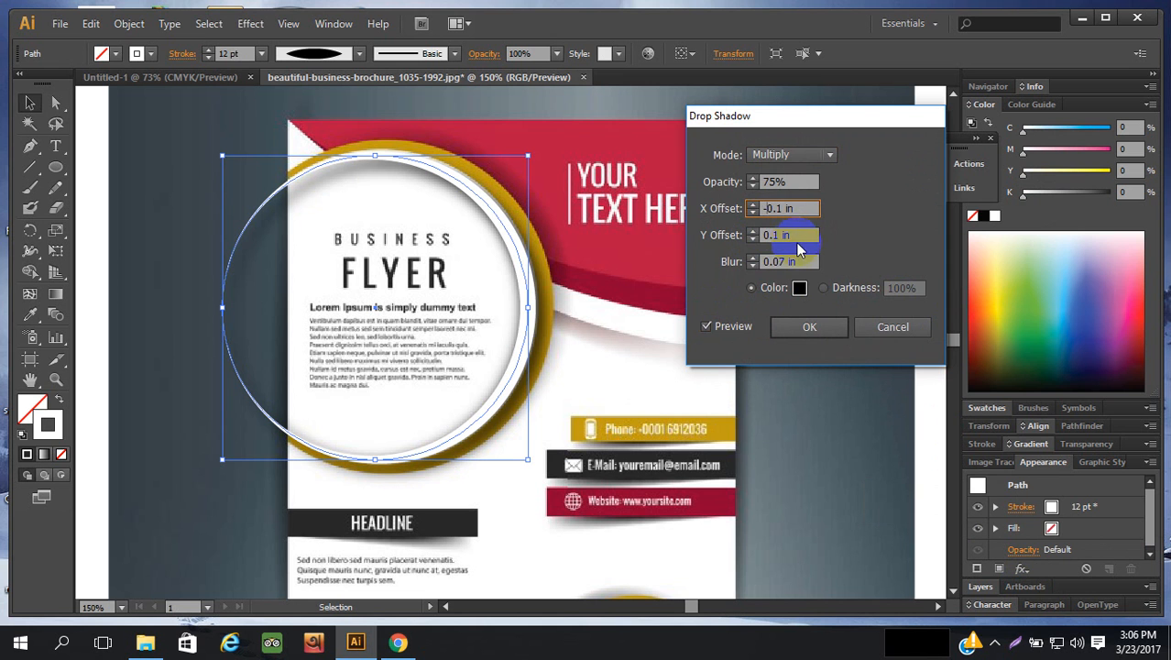
{"action": "left_click", "coordinate": [781, 262]}
{"action": "left_click", "coordinate": [766, 235]}
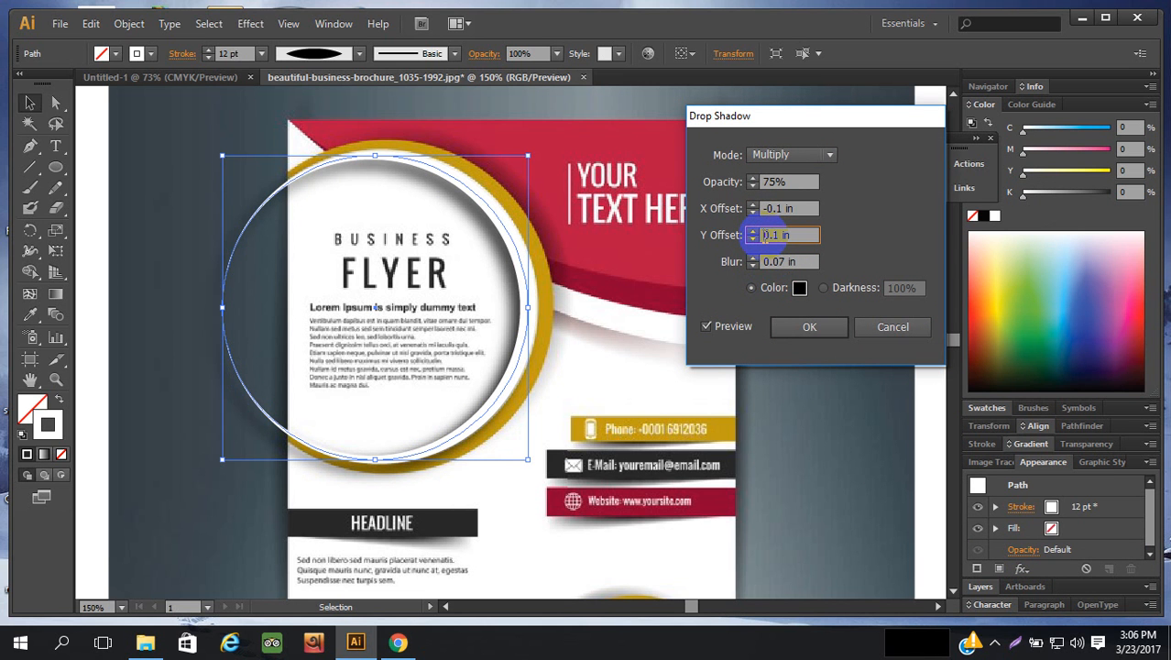
{"action": "left_click", "coordinate": [791, 235]}
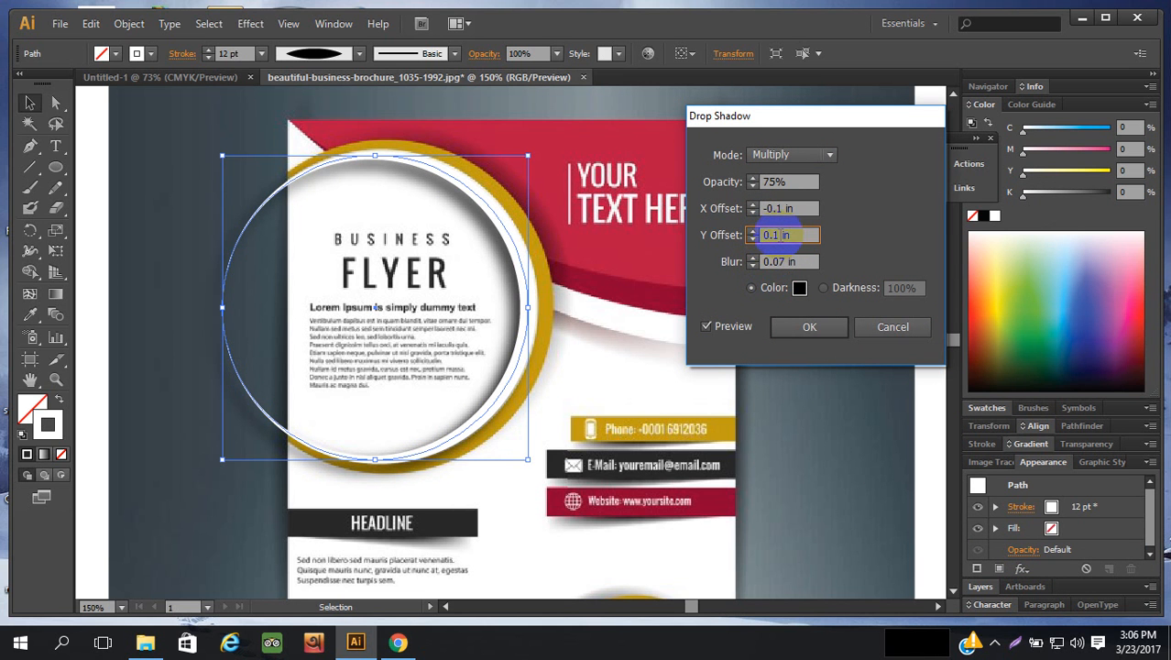
{"action": "left_click", "coordinate": [761, 235]}
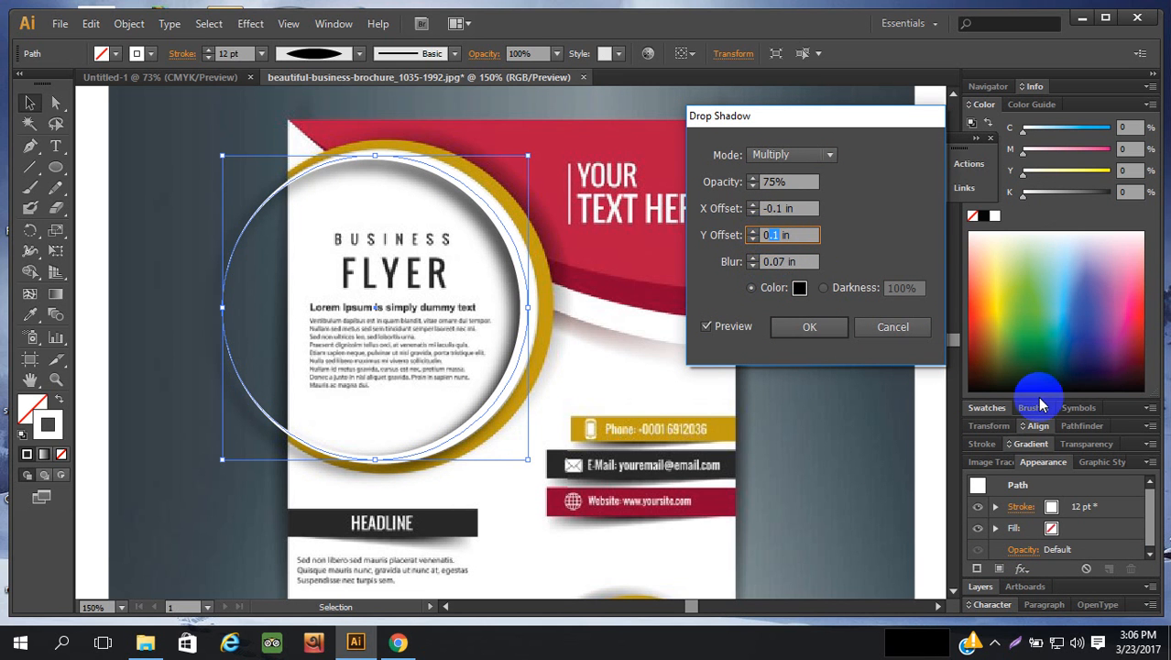
{"action": "left_click", "coordinate": [778, 263]}
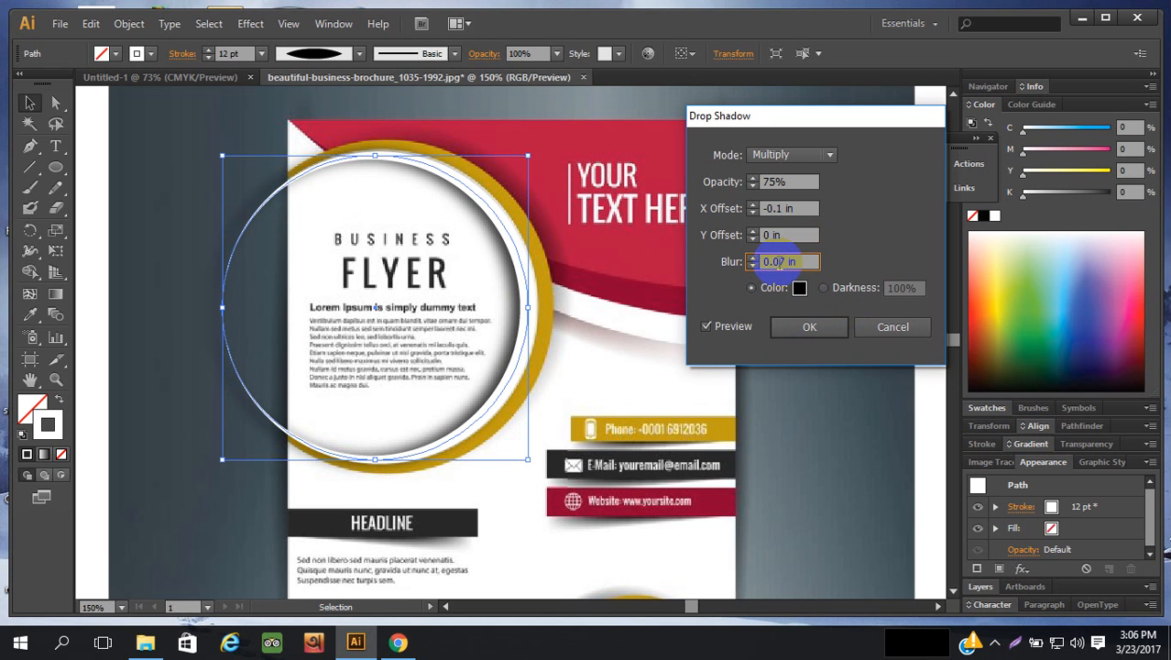
- Change the drop shadow's X offset to -0.01 in and apply the effect
{"action": "left_click", "coordinate": [777, 208]}
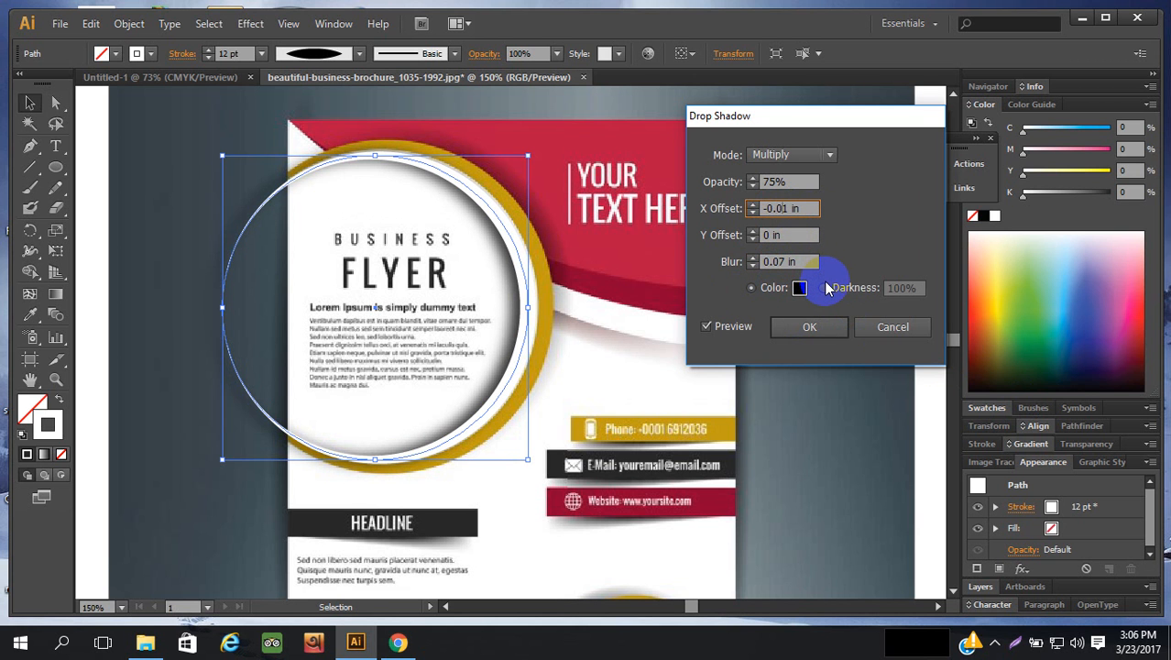
{"action": "left_click", "coordinate": [786, 235]}
{"action": "mouse_move", "coordinate": [823, 321]}
{"action": "left_mouse_down"}
{"action": "mouse_move", "coordinate": [862, 327]}
{"action": "mouse_move", "coordinate": [822, 341]}
{"action": "mouse_move", "coordinate": [832, 335]}
{"action": "left_mouse_up"}
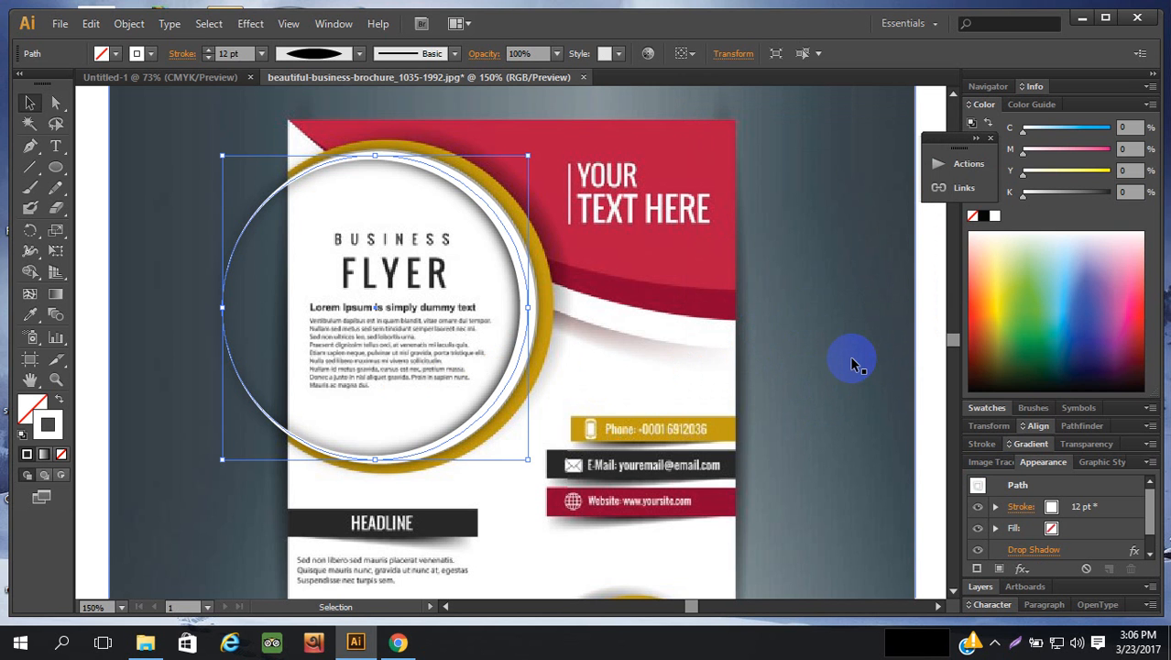
- Unhide the gold-filled circle and reselect the white tapered circle in front of it
{"action": "key", "text": "ctrl+alt+3"}
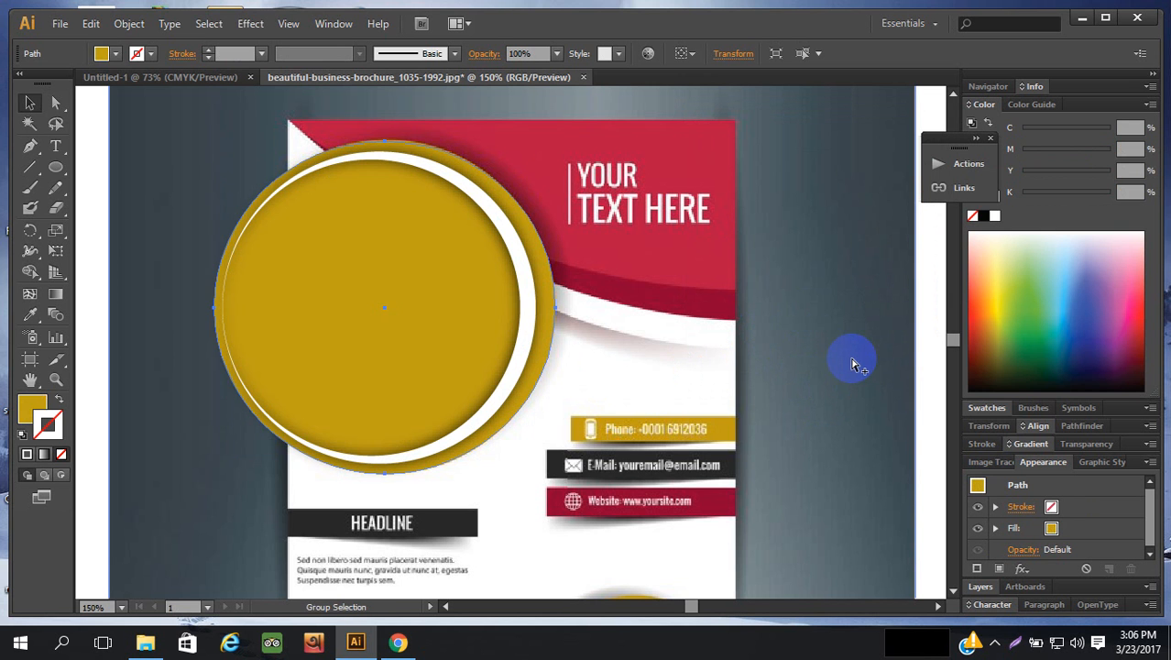
{"action": "key", "text": "v"}
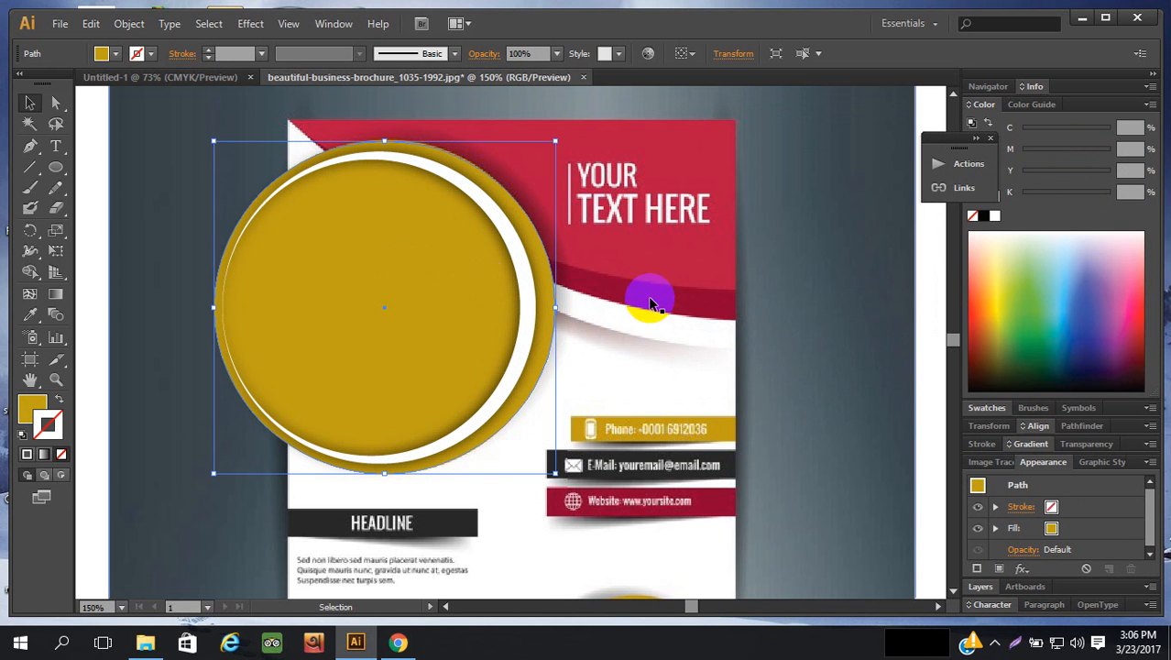
{"action": "left_click", "coordinate": [549, 264]}
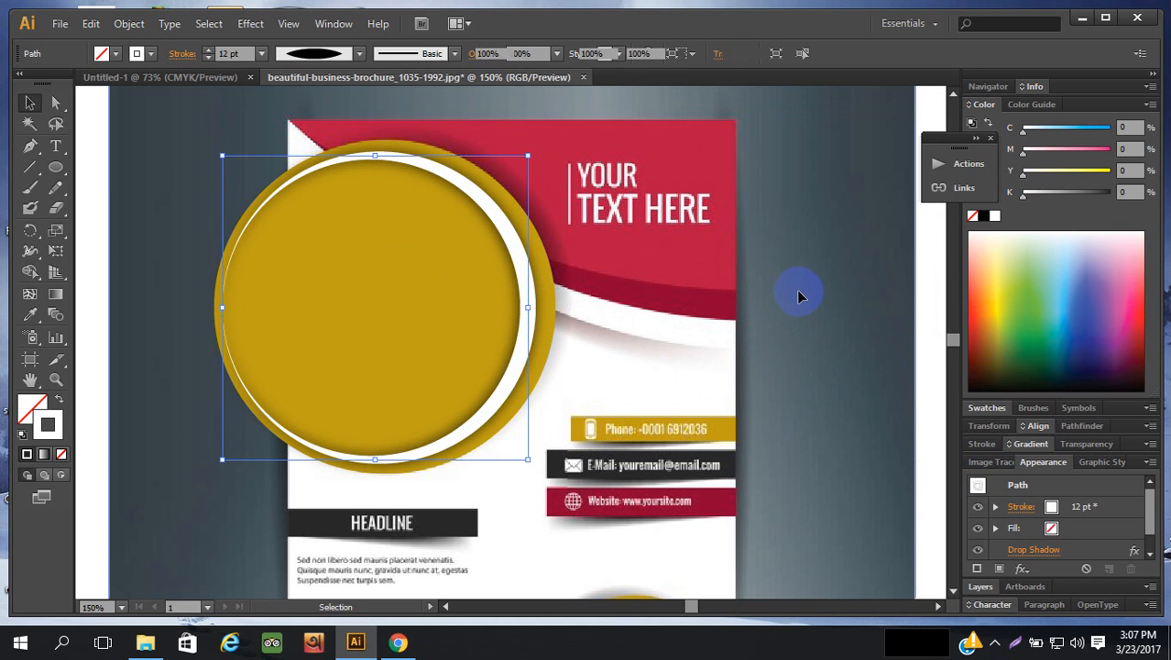
{"action": "left_click", "coordinate": [550, 271]}
{"action": "left_click", "coordinate": [528, 288]}
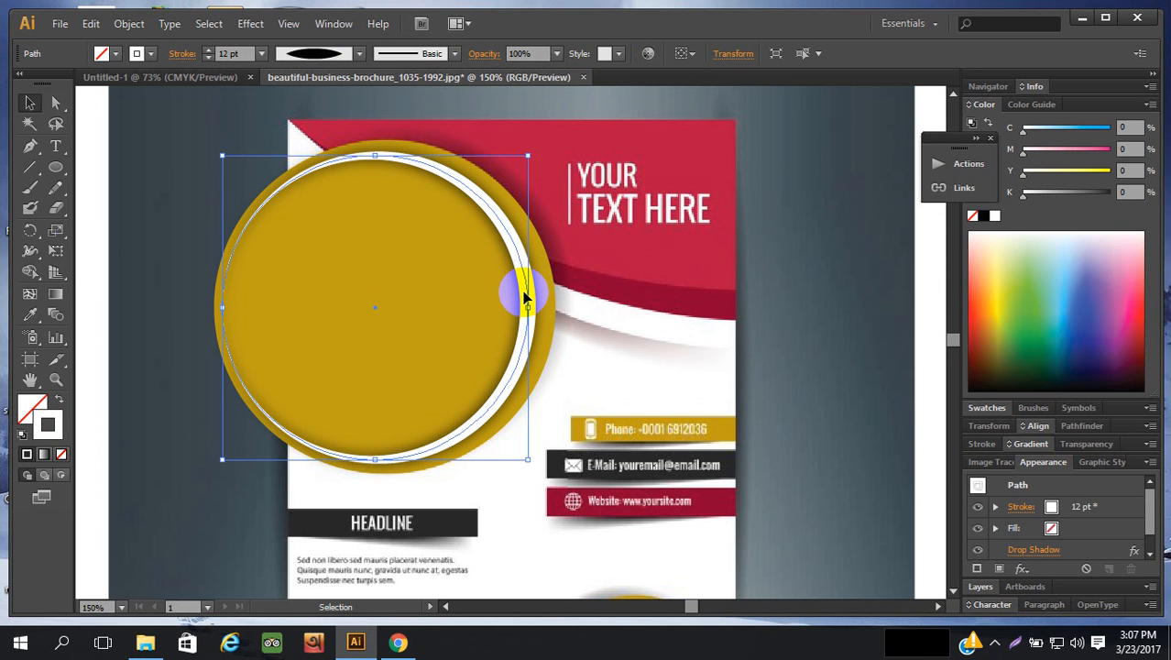
- Draw a circle about 3.11 in across from the center of the white tapered circle, inside its ring
{"action": "left_click_drag", "start_coordinate": [55, 167], "coordinate": [99, 207]}
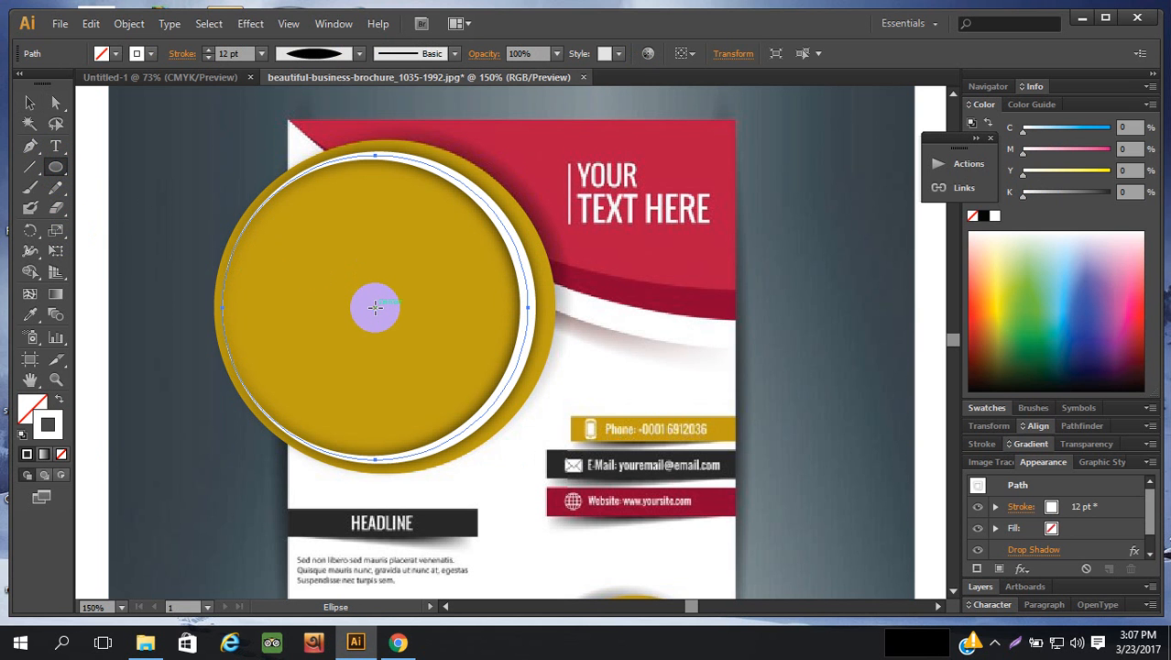
{"action": "left_click_drag", "start_coordinate": [376, 306], "coordinate": [468, 450]}
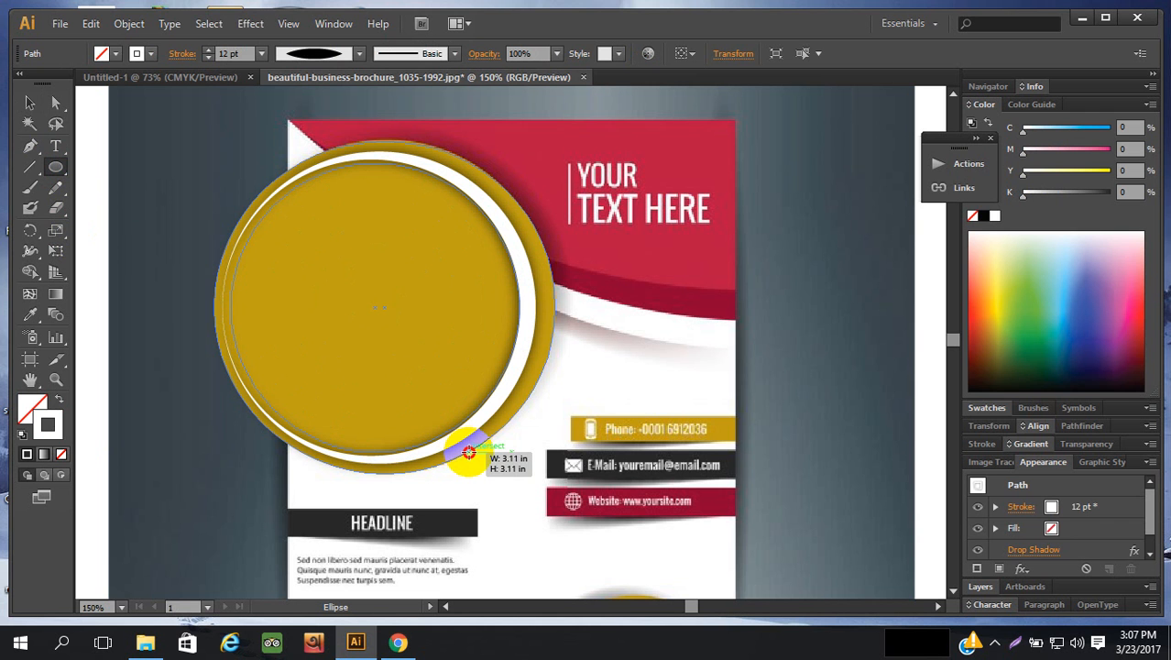
{"action": "left_click_drag", "start_coordinate": [468, 451], "coordinate": [484, 450]}
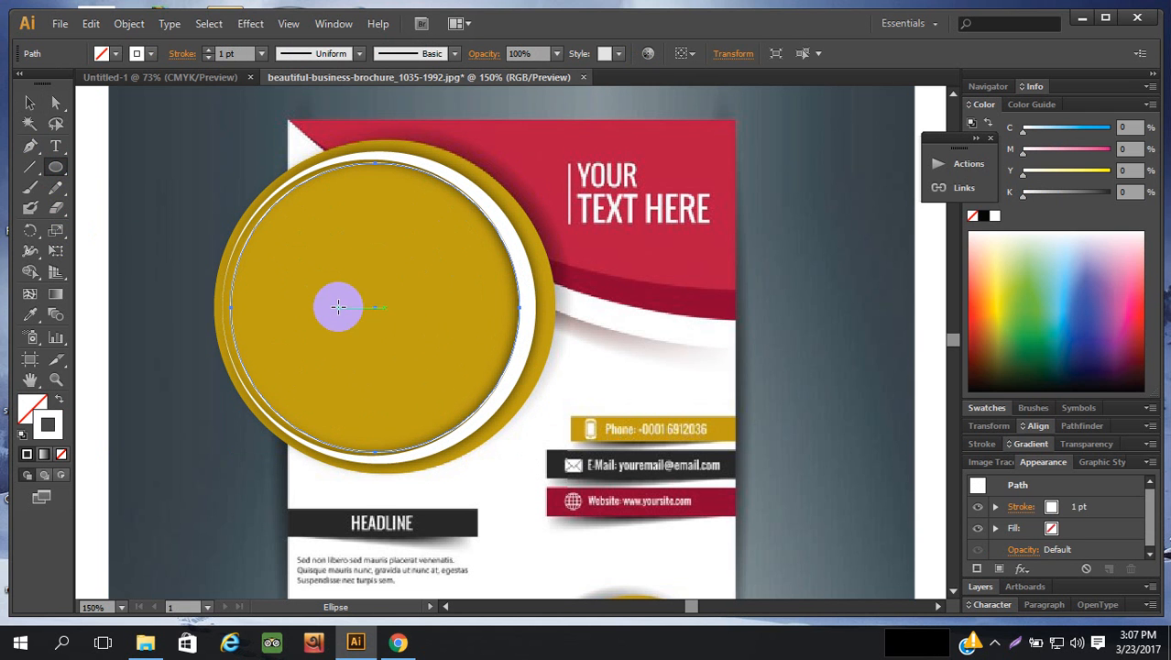
- Enlarge the new circle to cover the ring's opening and give it a white fill without stroke, stacked behind the tapered ring
{"action": "left_click", "coordinate": [29, 103]}
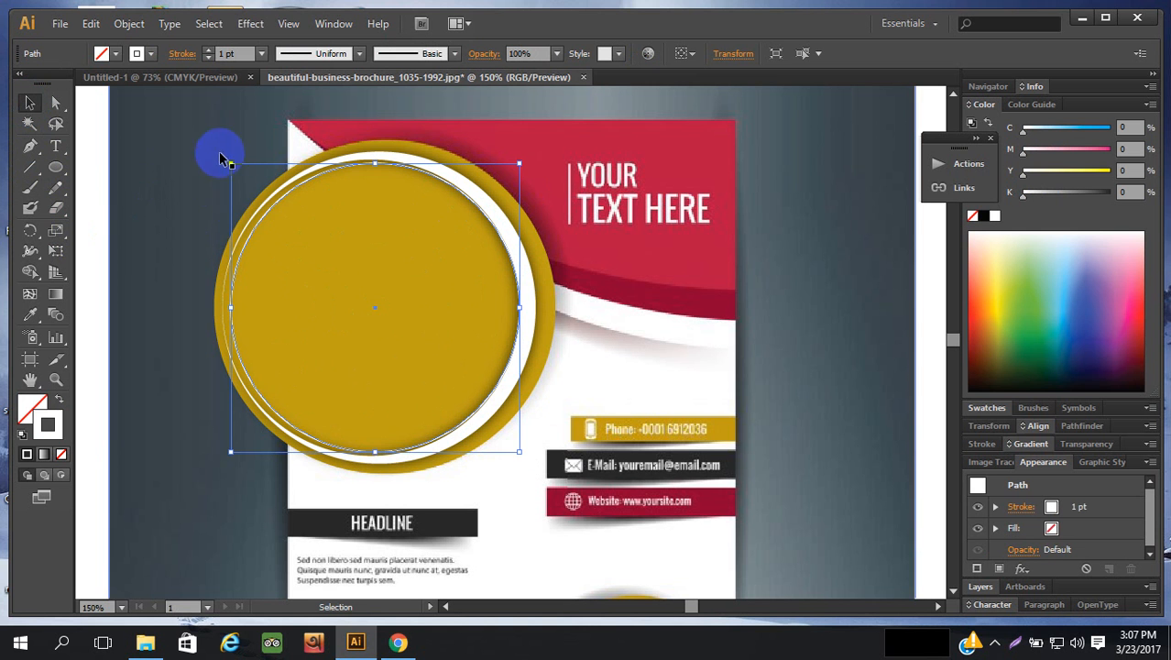
{"action": "left_click_drag", "start_coordinate": [230, 164], "coordinate": [222, 156]}
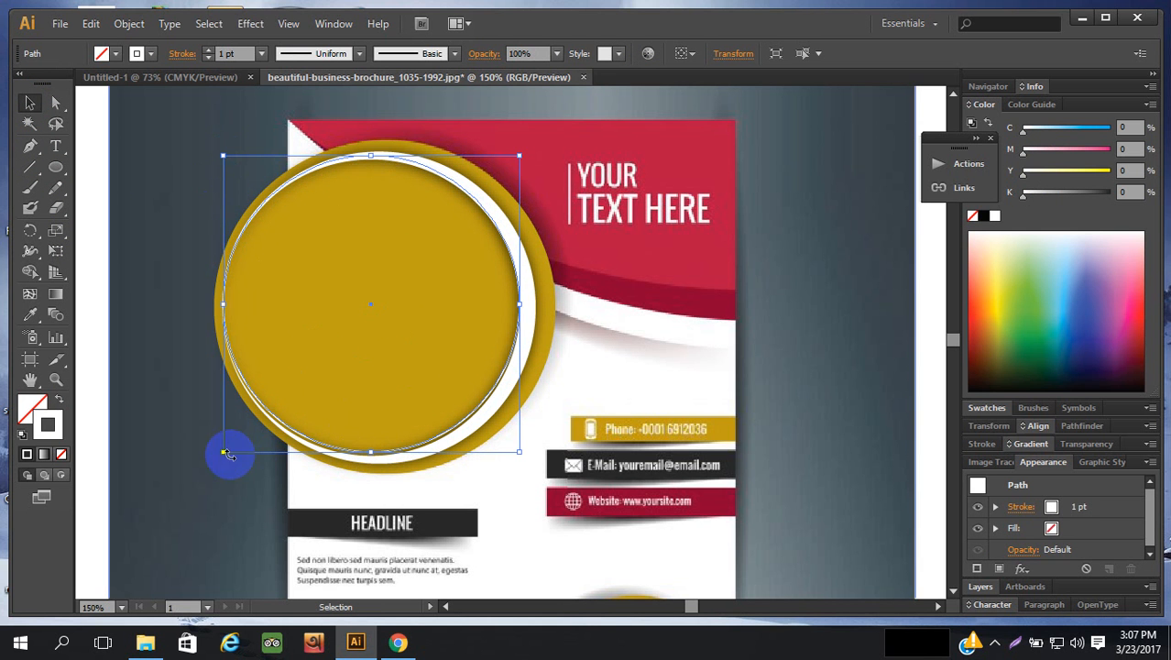
{"action": "left_click_drag", "start_coordinate": [224, 453], "coordinate": [220, 473]}
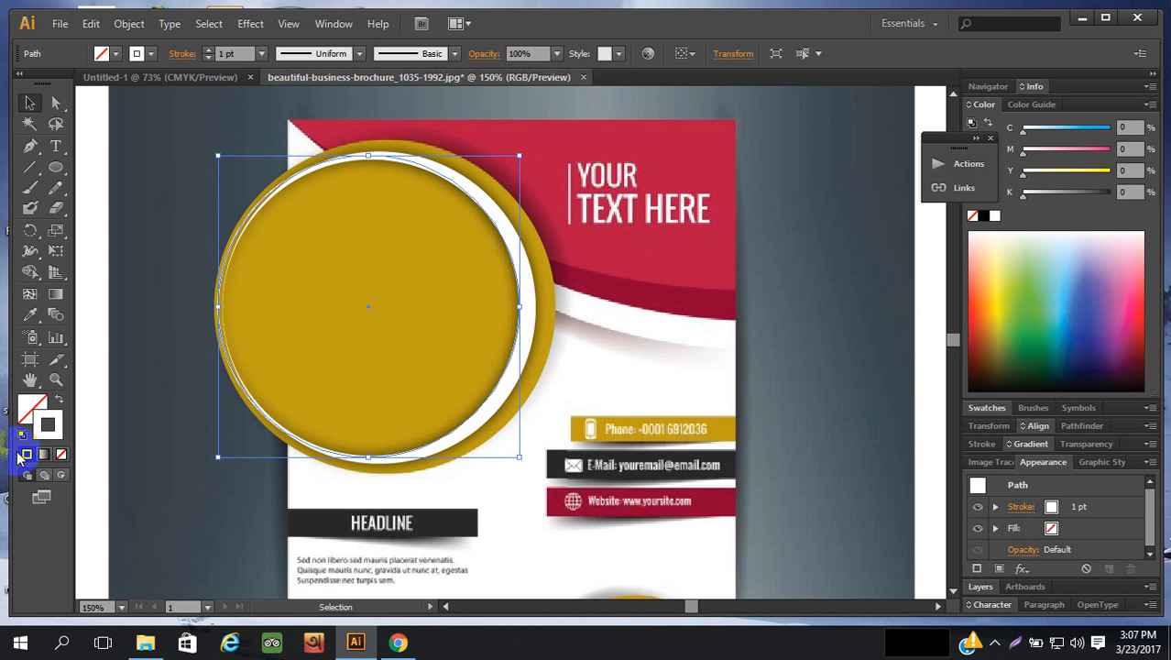
{"action": "left_click", "coordinate": [55, 400]}
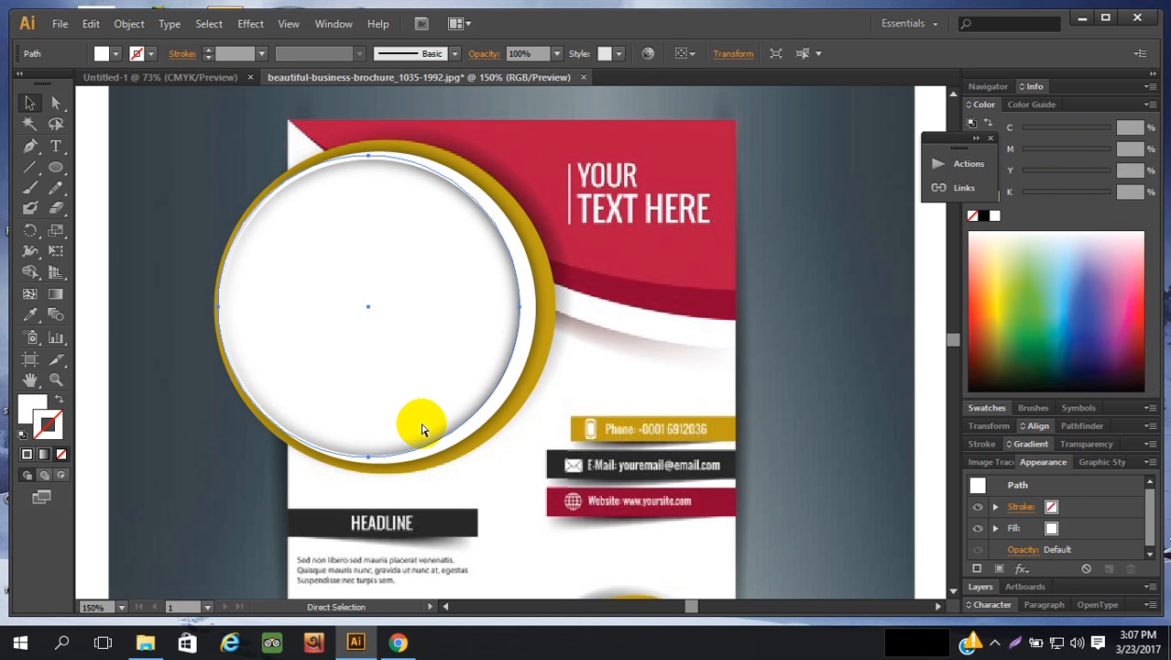
{"action": "left_click", "coordinate": [797, 266]}
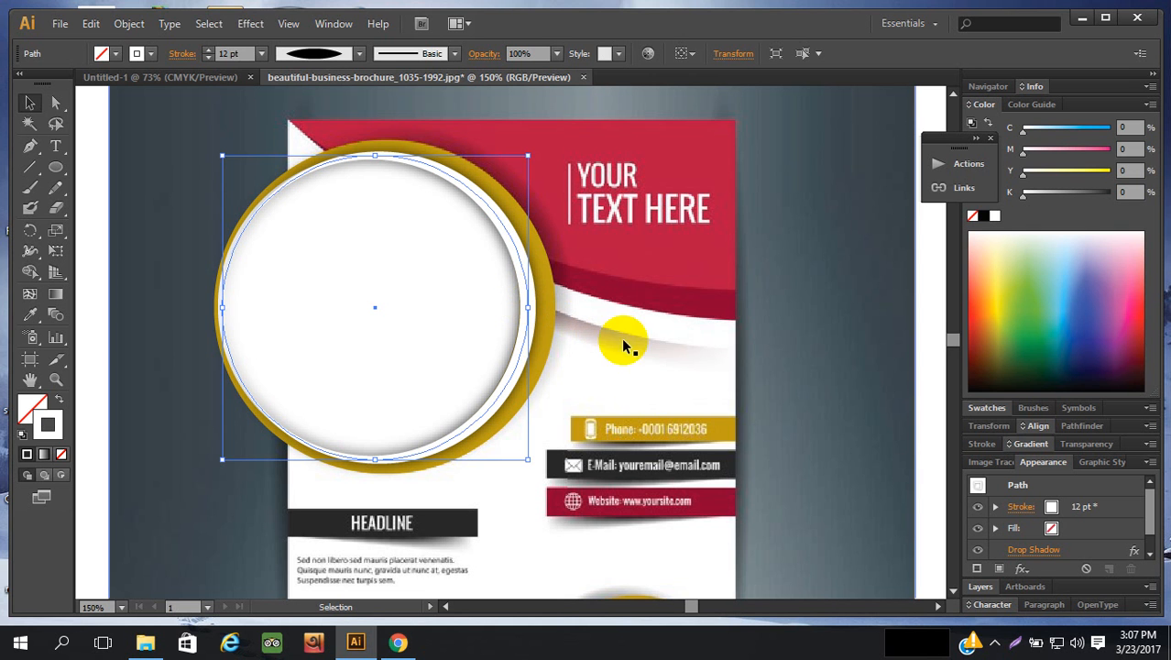
- Edit the white tapered ring's drop shadow to an X offset of -0.03 in
{"action": "left_click", "coordinate": [1027, 551]}
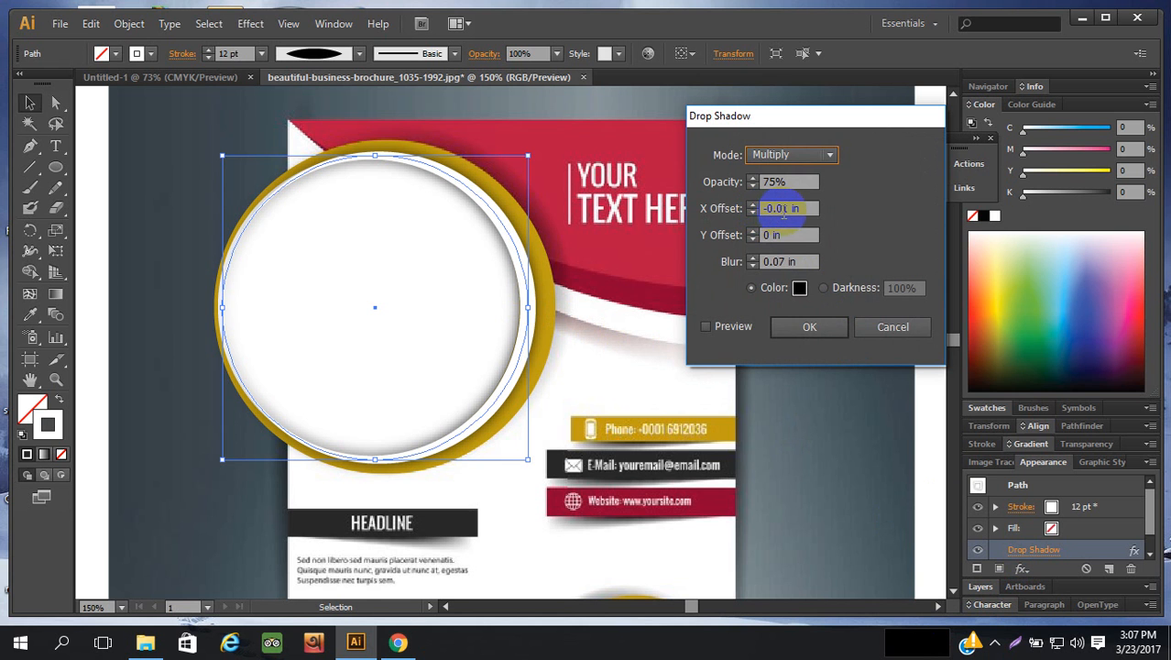
{"action": "left_click", "coordinate": [785, 209]}
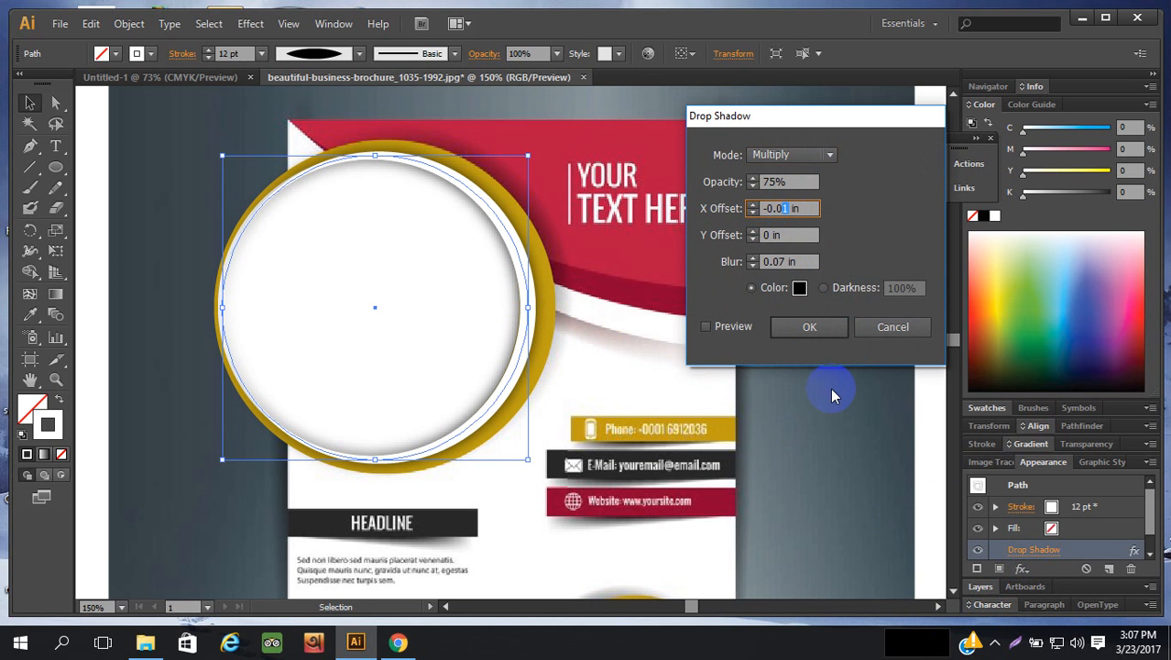
{"action": "type", "text": "3"}
{"action": "key", "text": "Return"}
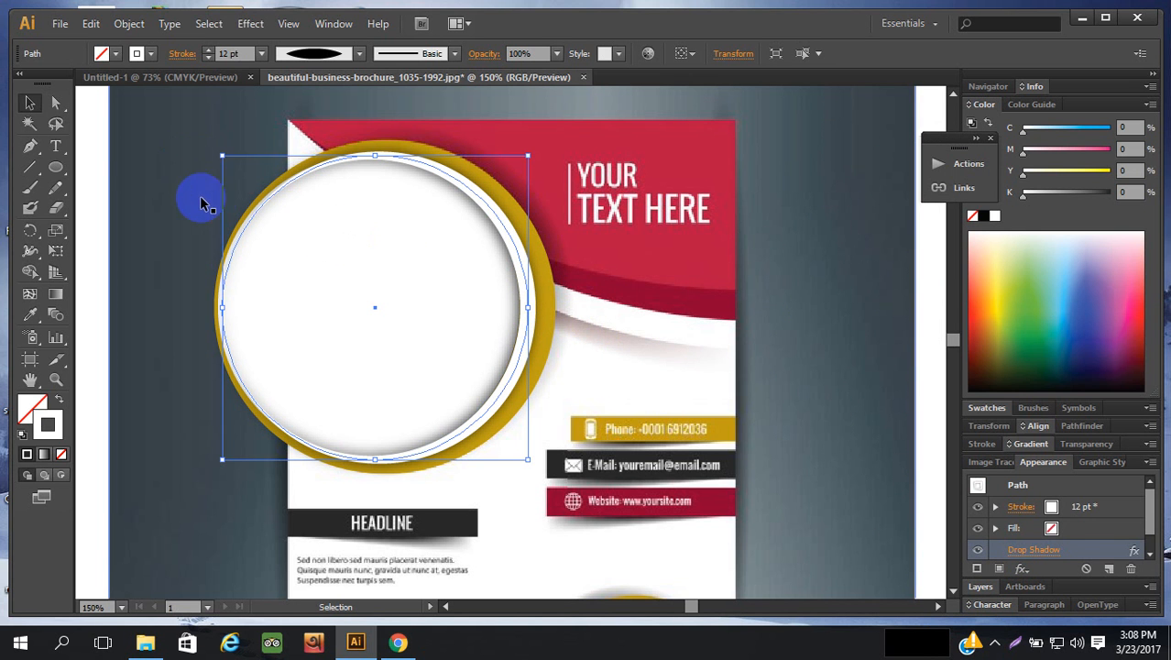
- Select the flyer reference image on its own and lock it
{"action": "scroll", "coordinate": [131, 183], "scroll_direction": "up", "scroll_amount": 3}
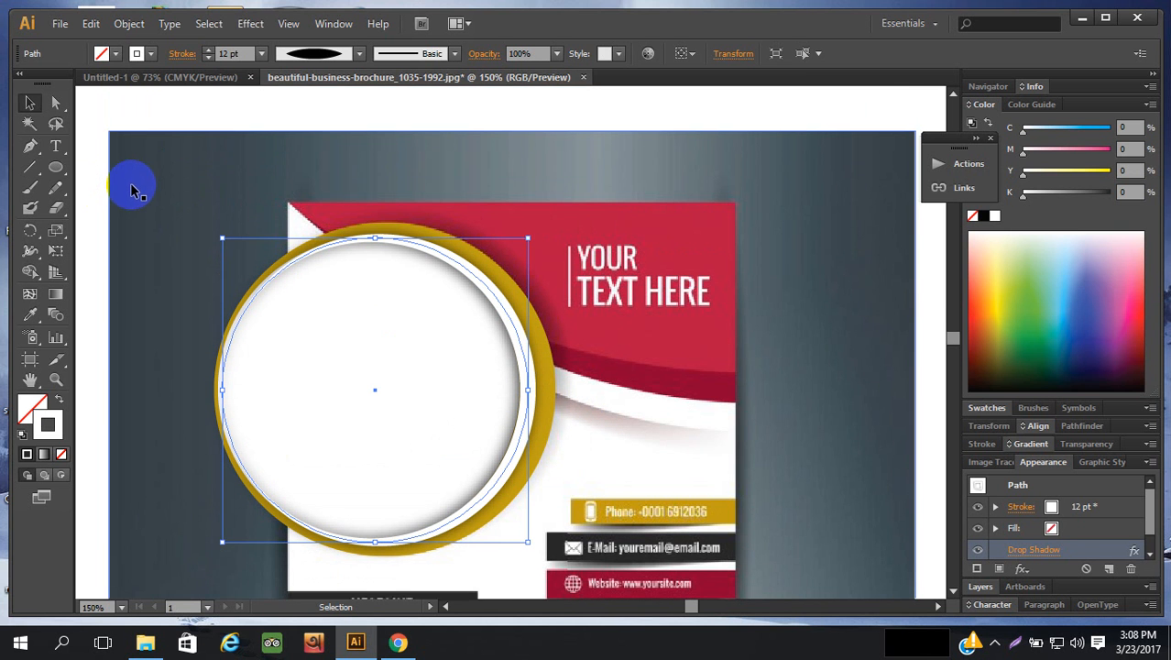
{"action": "scroll", "coordinate": [142, 181], "scroll_direction": "down", "scroll_amount": 2}
{"action": "scroll", "coordinate": [142, 182], "scroll_direction": "down", "scroll_amount": 1}
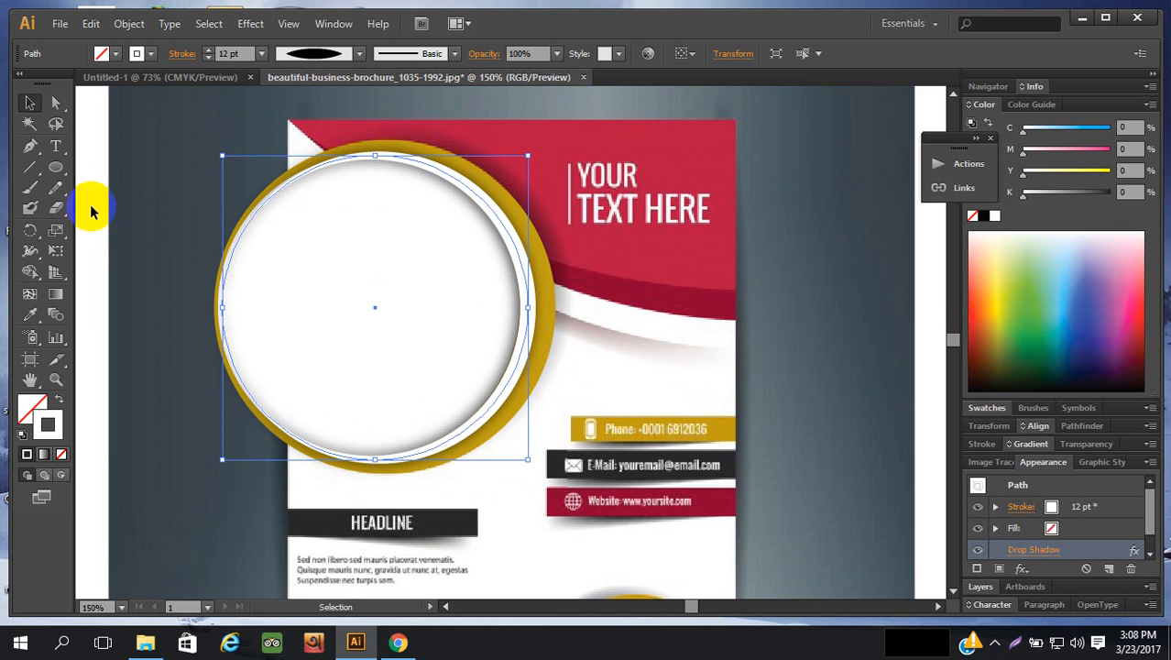
{"action": "left_click_drag", "start_coordinate": [90, 211], "coordinate": [302, 323]}
{"action": "scroll", "coordinate": [387, 379], "scroll_direction": "up", "scroll_amount": 4}
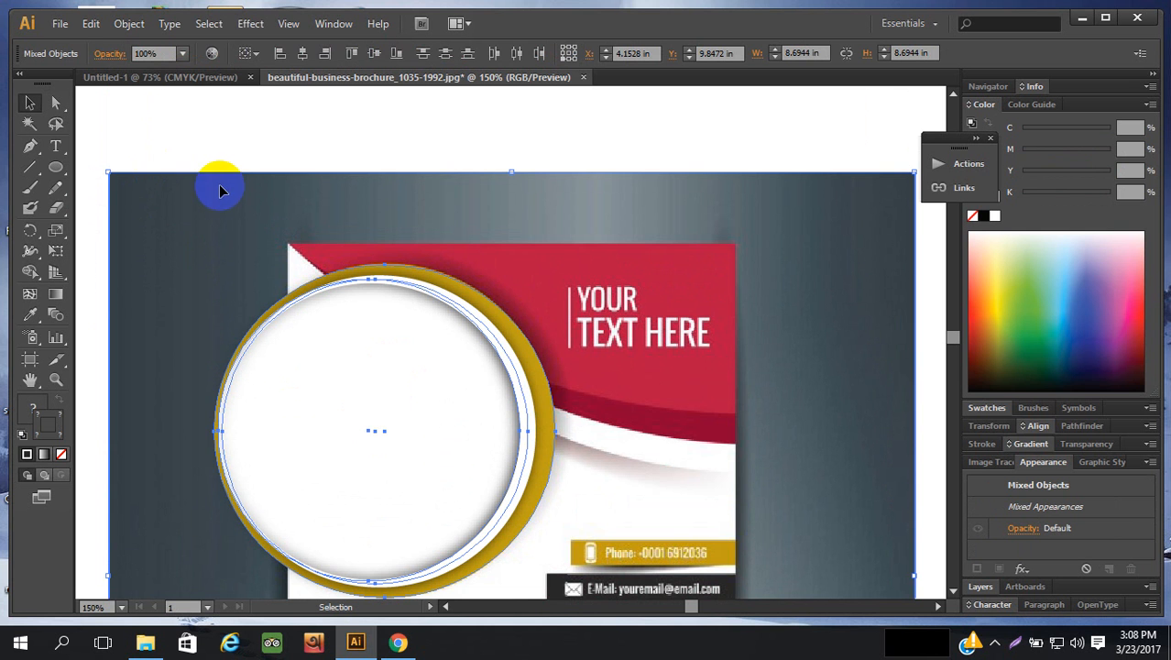
{"action": "left_click", "coordinate": [187, 158]}
{"action": "left_click", "coordinate": [177, 178]}
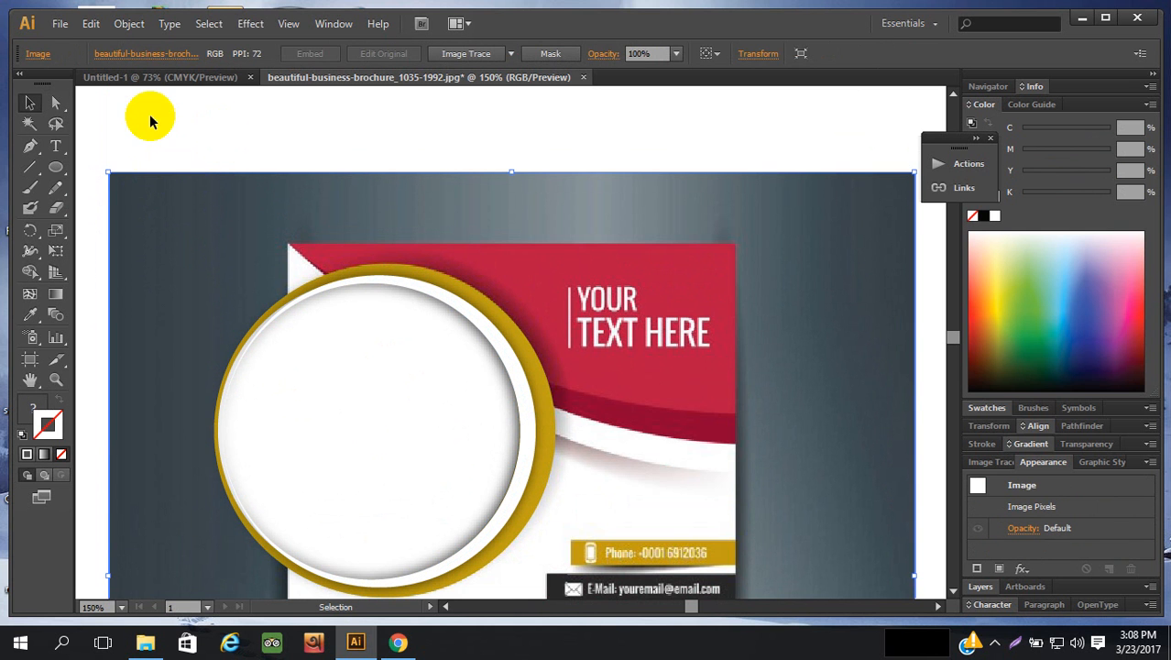
{"action": "left_click", "coordinate": [154, 133]}
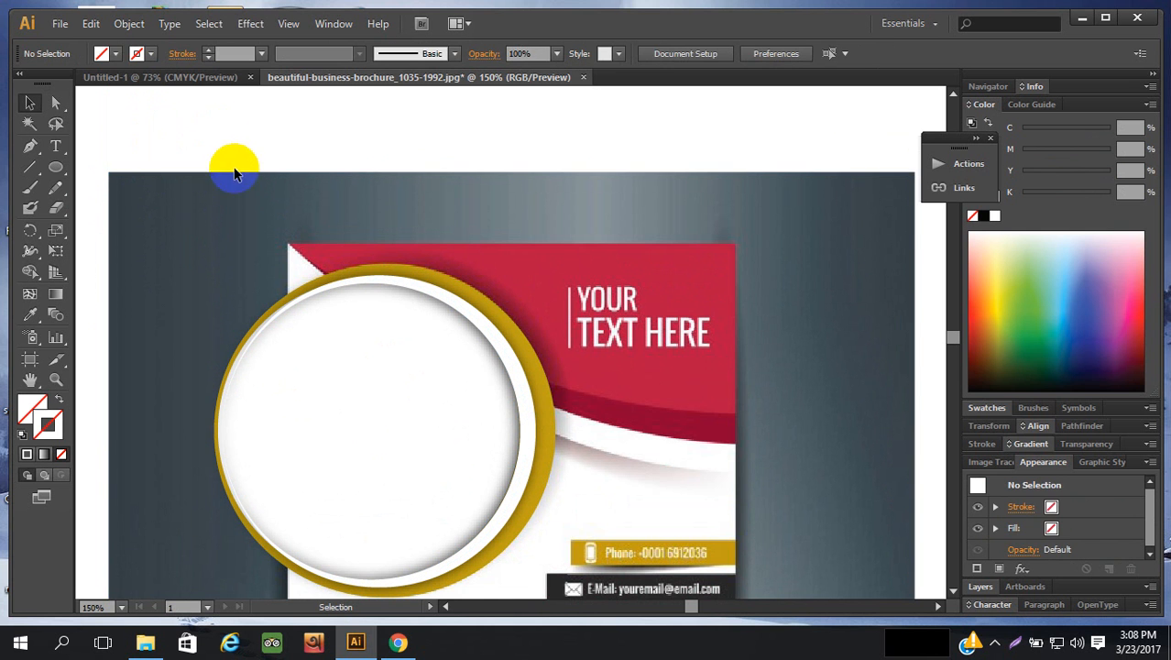
- Select all the circles of the round frame and group them
{"action": "scroll", "coordinate": [248, 156], "scroll_direction": "down", "scroll_amount": 3}
{"action": "left_click_drag", "start_coordinate": [93, 235], "coordinate": [364, 419]}
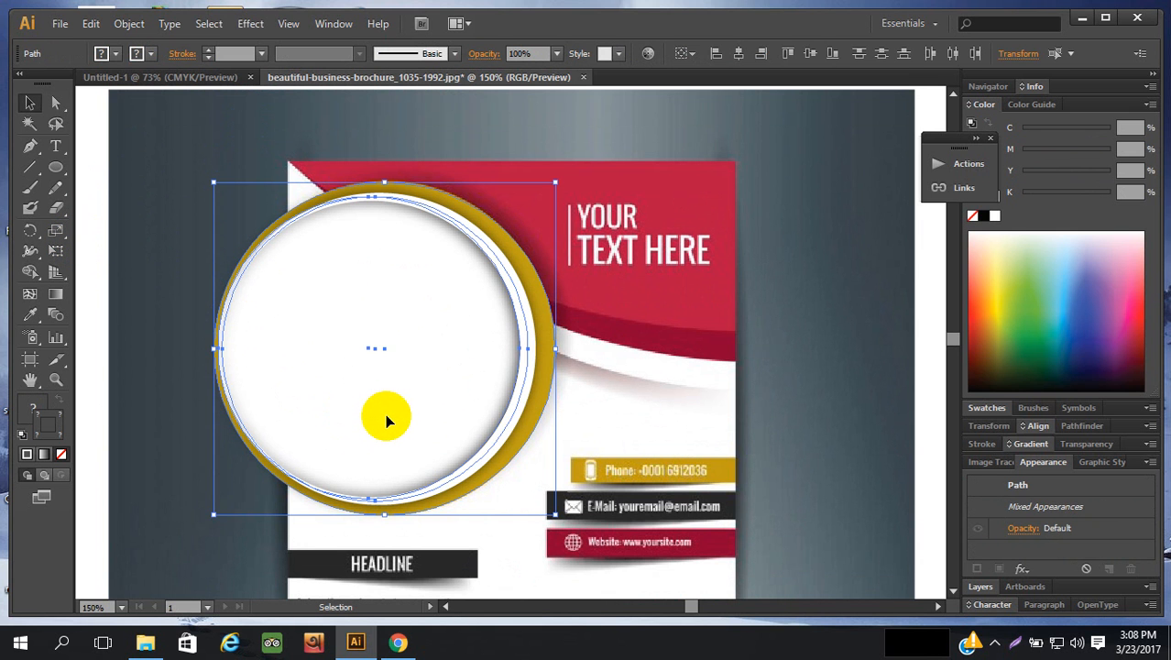
{"action": "key", "text": "a"}
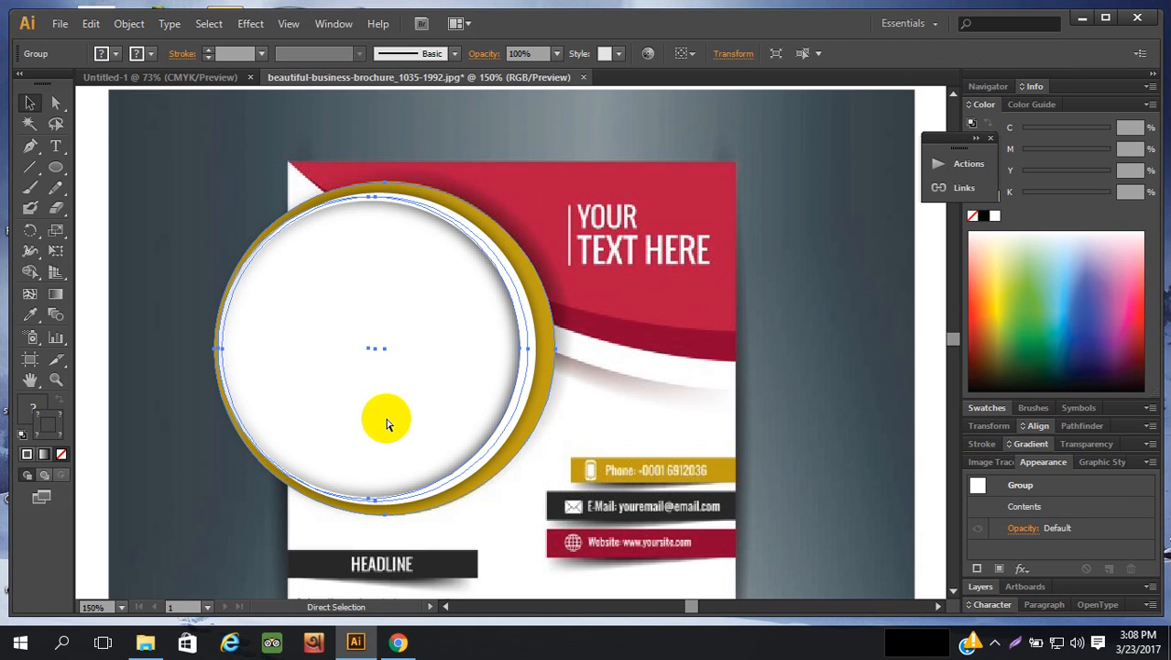
- Remove the grouped round frame from over the flyer reference image
{"action": "key", "text": "v"}
{"action": "scroll", "coordinate": [440, 412], "scroll_direction": "down", "scroll_amount": 2}
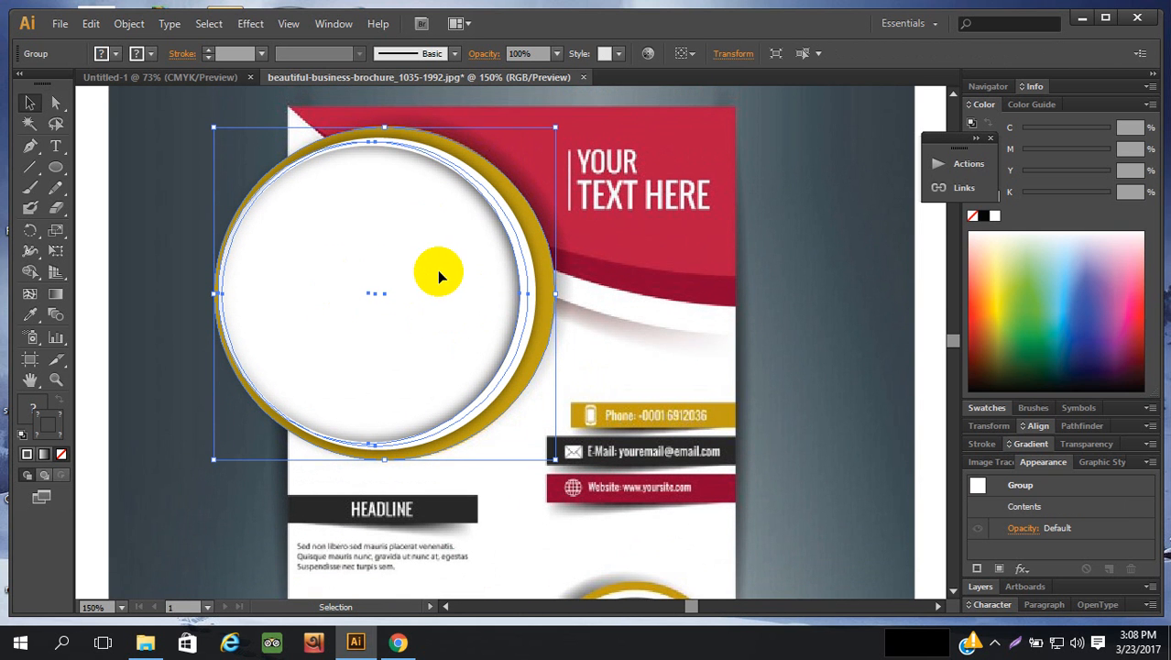
{"action": "key", "text": "a"}
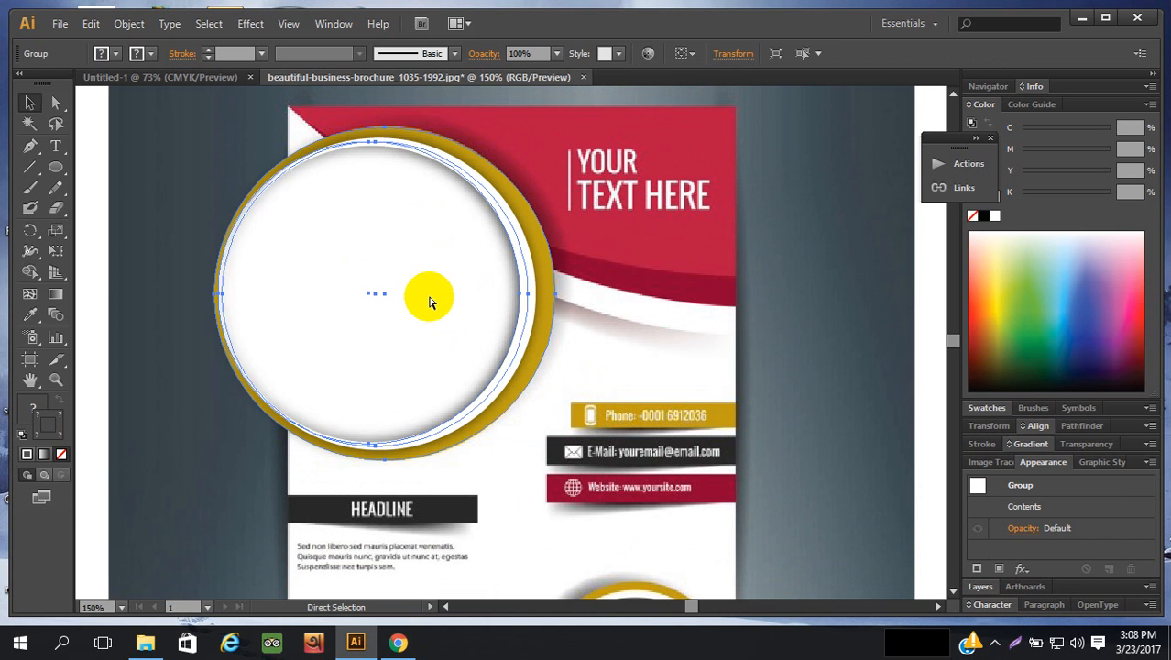
{"action": "key", "text": "Delete"}
{"action": "key", "text": "v"}
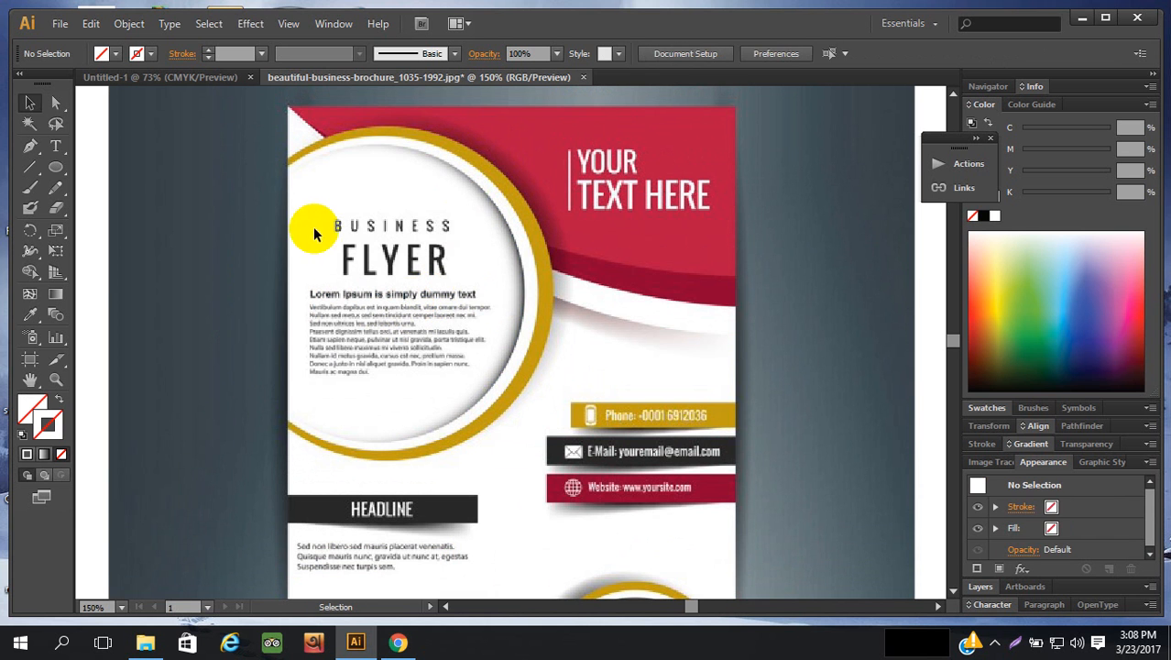
- Add the text "BUSINESS" and move it over the matching heading word inside the reference's white circle
{"action": "left_click", "coordinate": [54, 147]}
{"action": "left_click", "coordinate": [99, 271]}
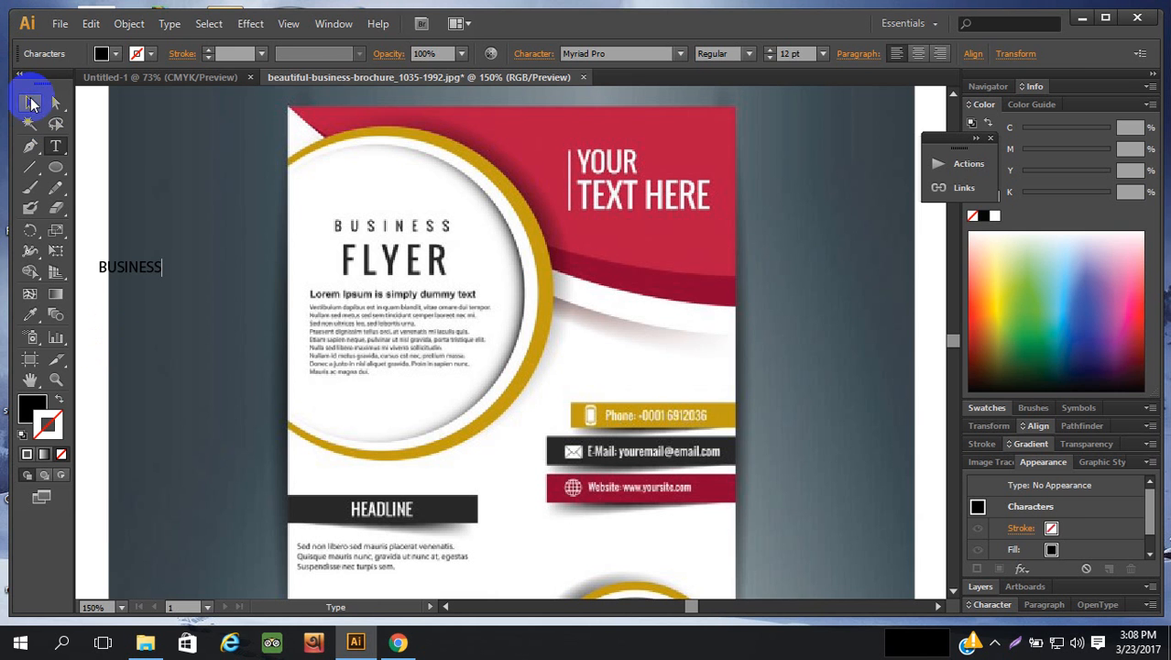
{"action": "left_click", "coordinate": [31, 104]}
{"action": "left_click", "coordinate": [191, 272]}
{"action": "left_click", "coordinate": [151, 269]}
{"action": "left_click_drag", "start_coordinate": [145, 265], "coordinate": [382, 226]}
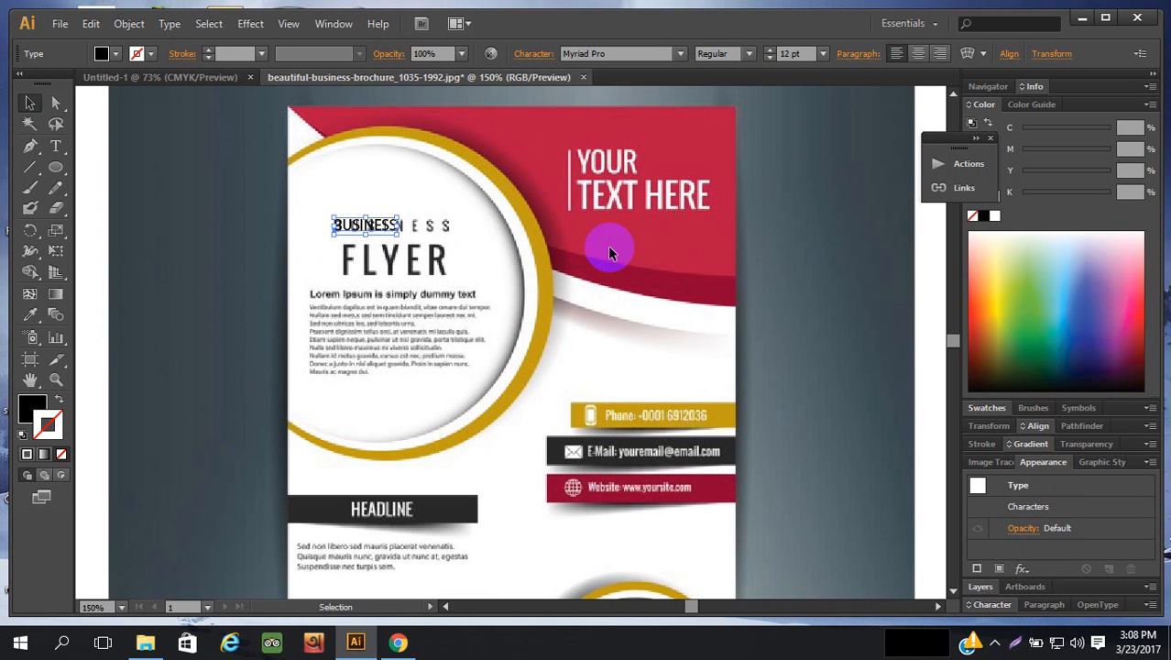
- Set the tracking of the BUSINESS text to 250
{"action": "left_click", "coordinate": [535, 55]}
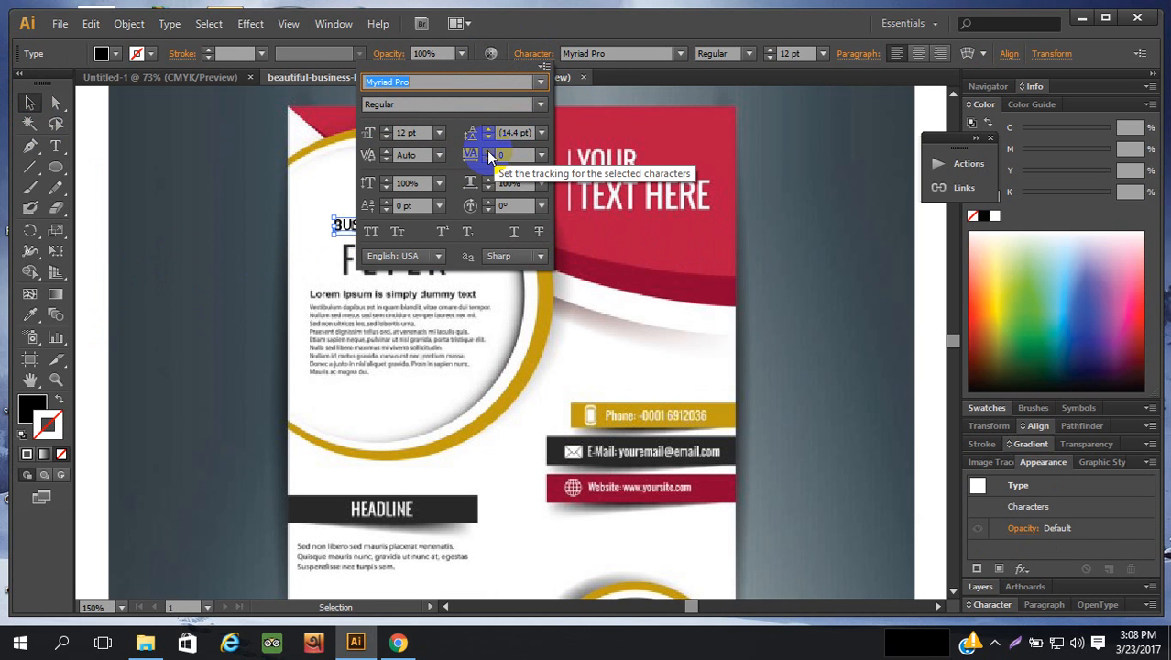
{"action": "left_click", "coordinate": [492, 156]}
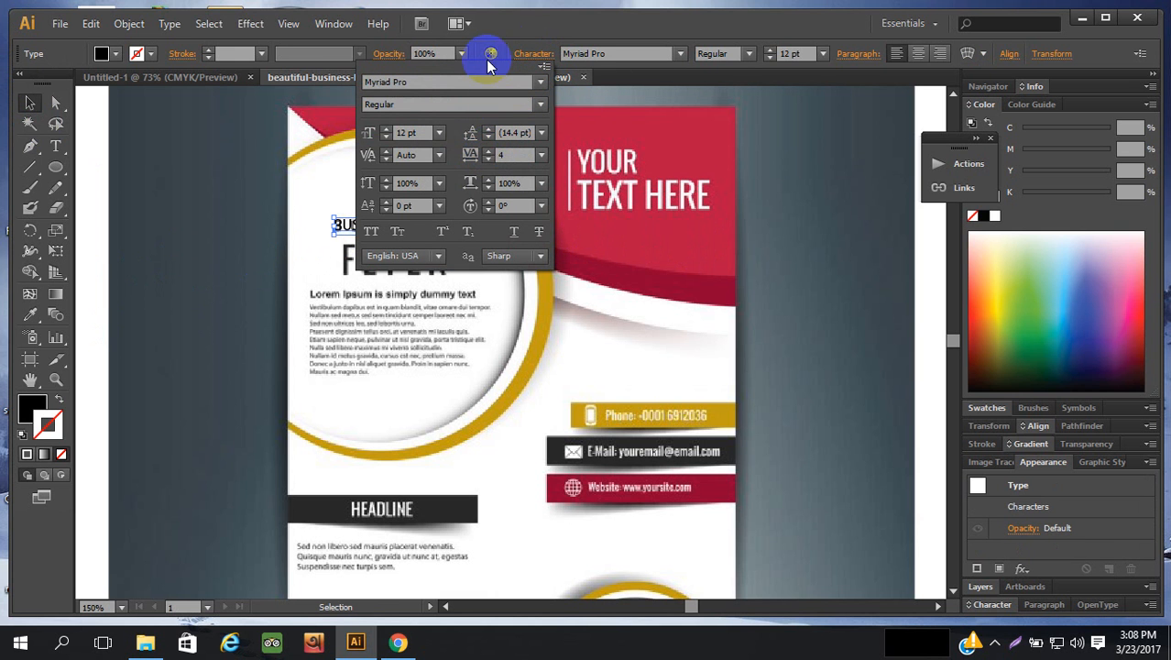
{"action": "left_click", "coordinate": [489, 151]}
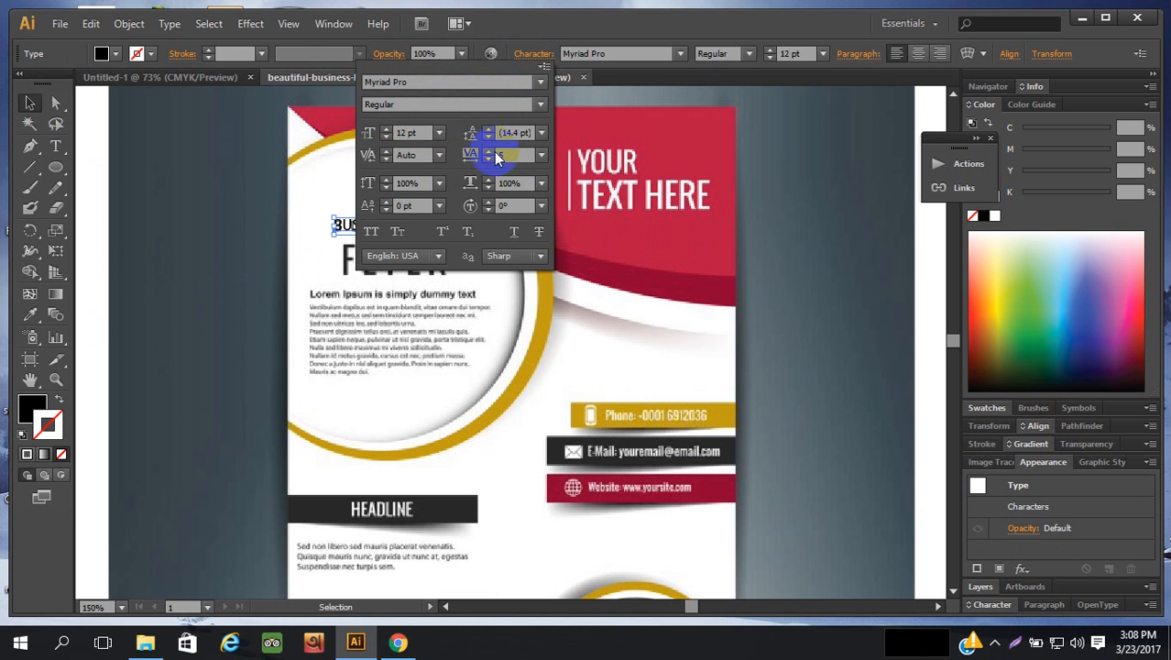
{"action": "left_click", "coordinate": [542, 155]}
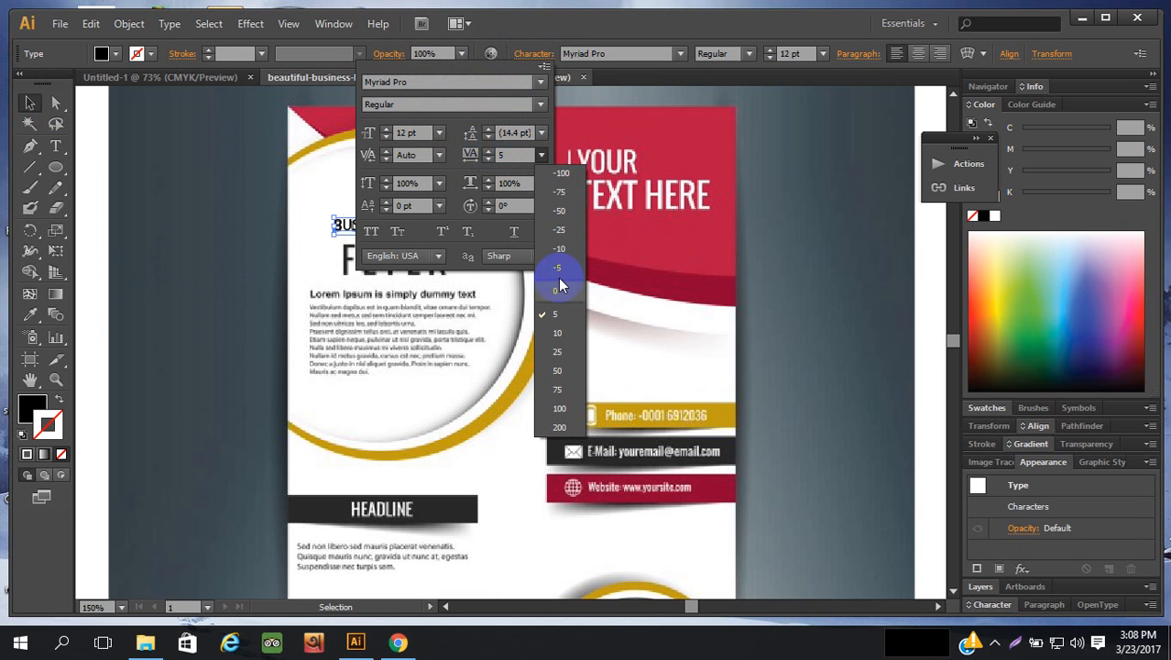
{"action": "left_click", "coordinate": [558, 427]}
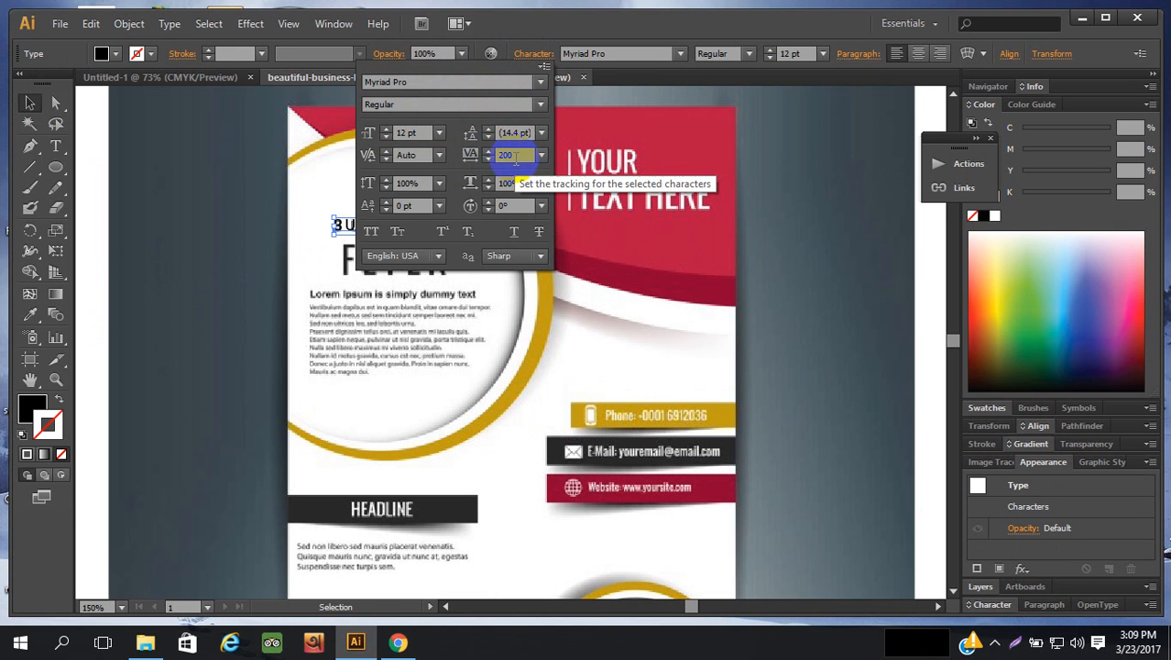
{"action": "left_click", "coordinate": [542, 155]}
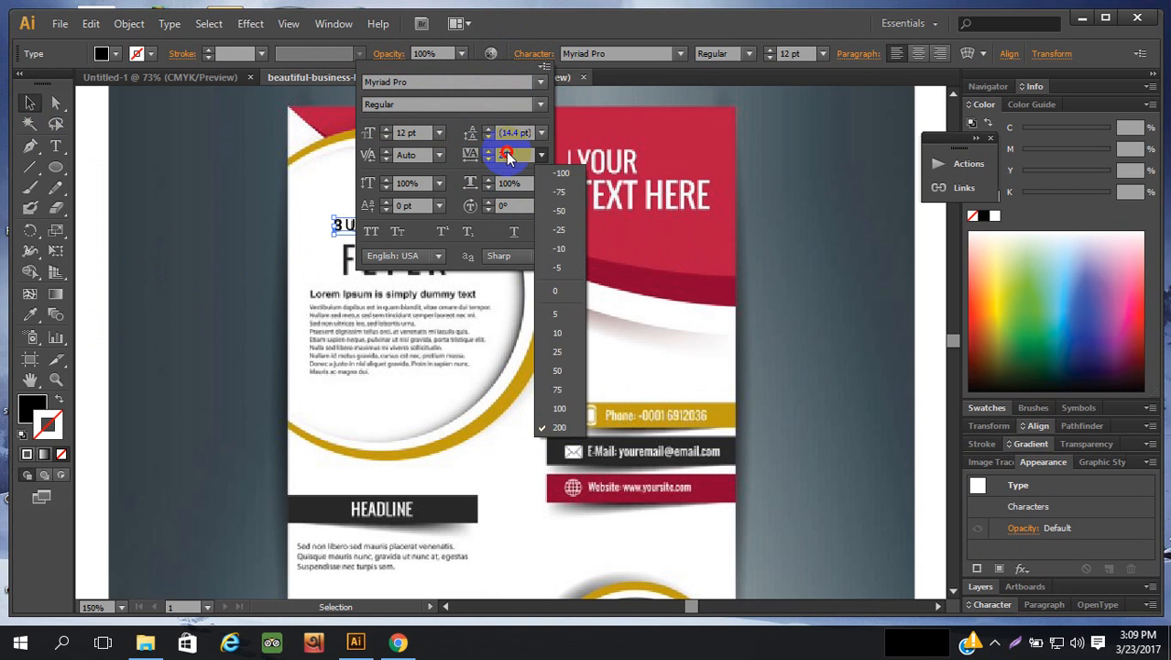
{"action": "left_click", "coordinate": [505, 154]}
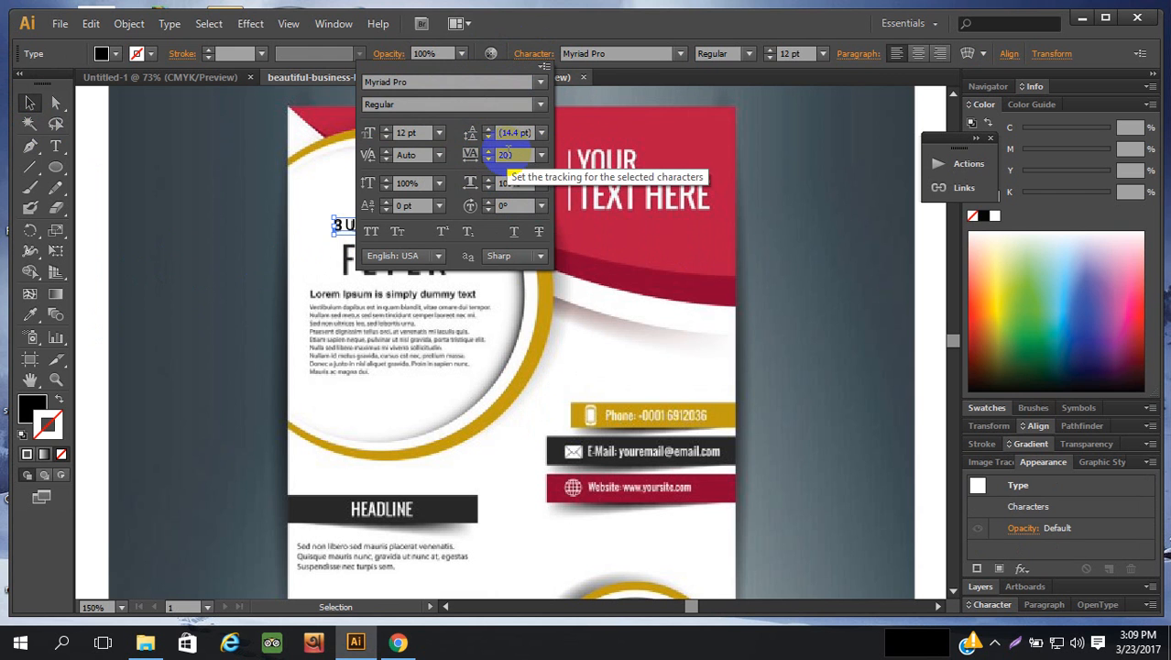
{"action": "type", "text": "250"}
{"action": "left_click", "coordinate": [559, 239]}
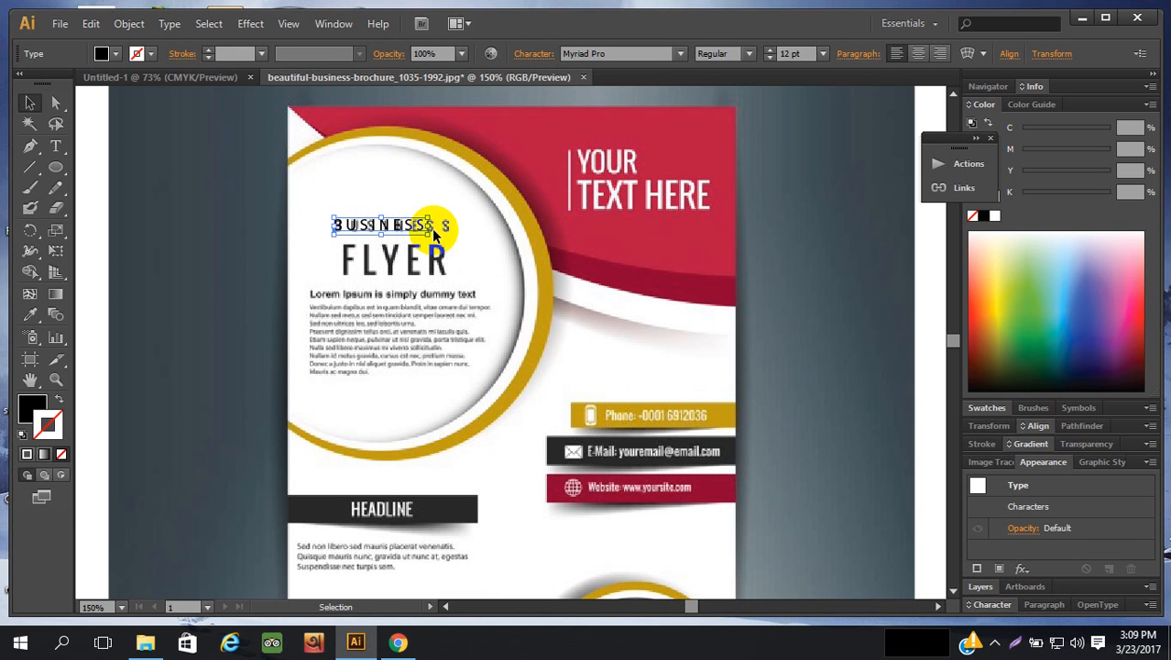
- Stretch the BUSINESS text horizontally to match the width of the reference word, and deselect it
{"action": "left_click_drag", "start_coordinate": [429, 225], "coordinate": [455, 226]}
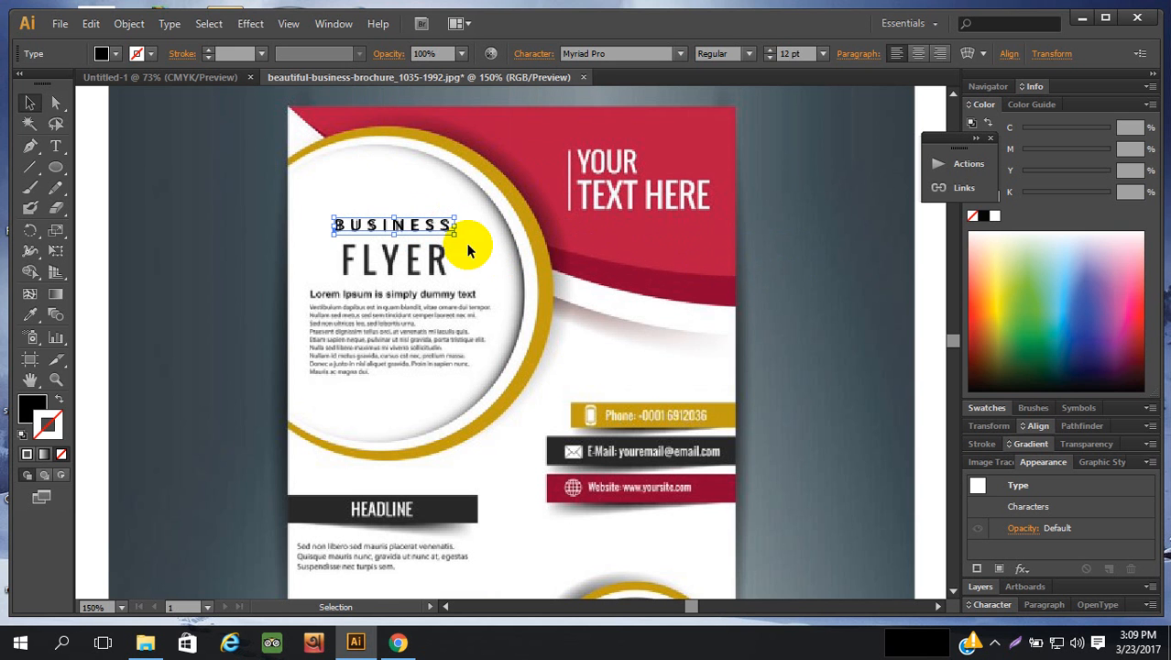
{"action": "scroll", "coordinate": [834, 212], "scroll_direction": "down", "scroll_amount": 1}
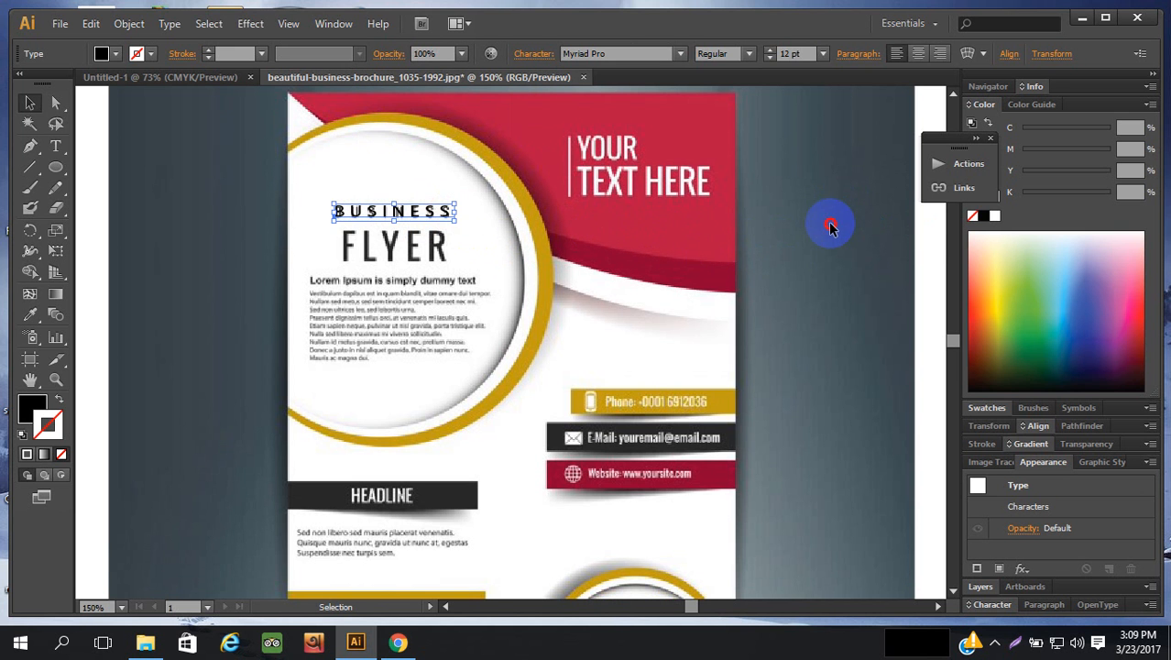
{"action": "left_click", "coordinate": [830, 226]}
- Add the text "FLYER" and enlarge it to about 34.69 pt over the matching reference word below BUSINESS
{"action": "left_click", "coordinate": [53, 147]}
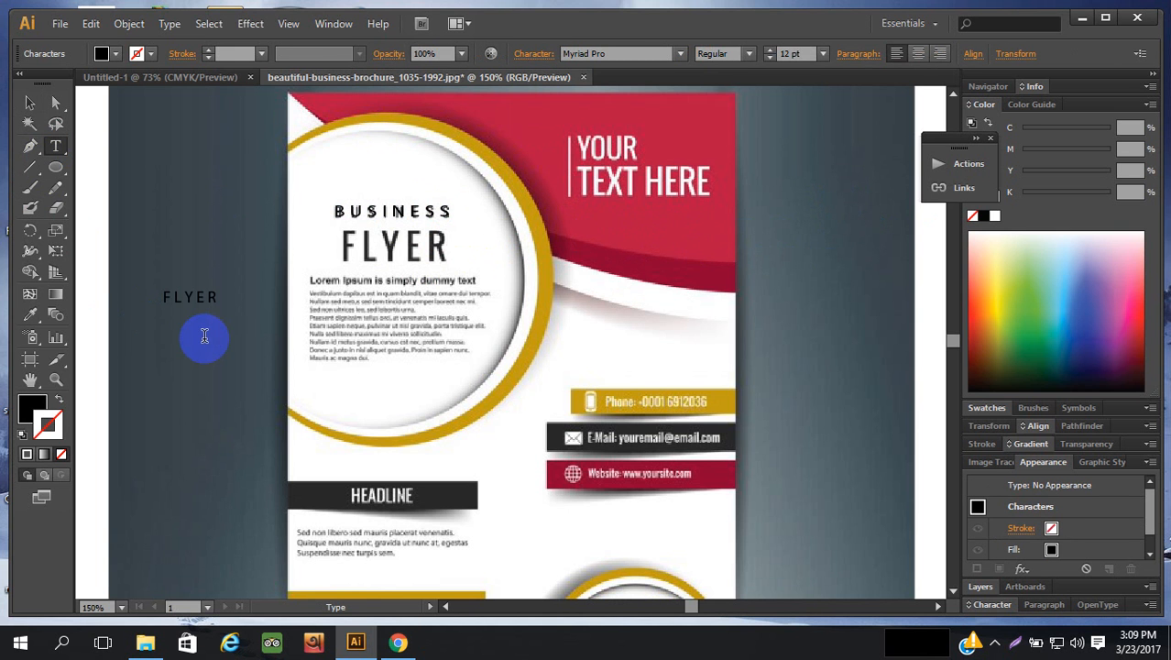
{"action": "left_click", "coordinate": [30, 103]}
{"action": "left_click_drag", "start_coordinate": [196, 296], "coordinate": [455, 273]}
{"action": "left_click_drag", "start_coordinate": [345, 231], "coordinate": [339, 223]}
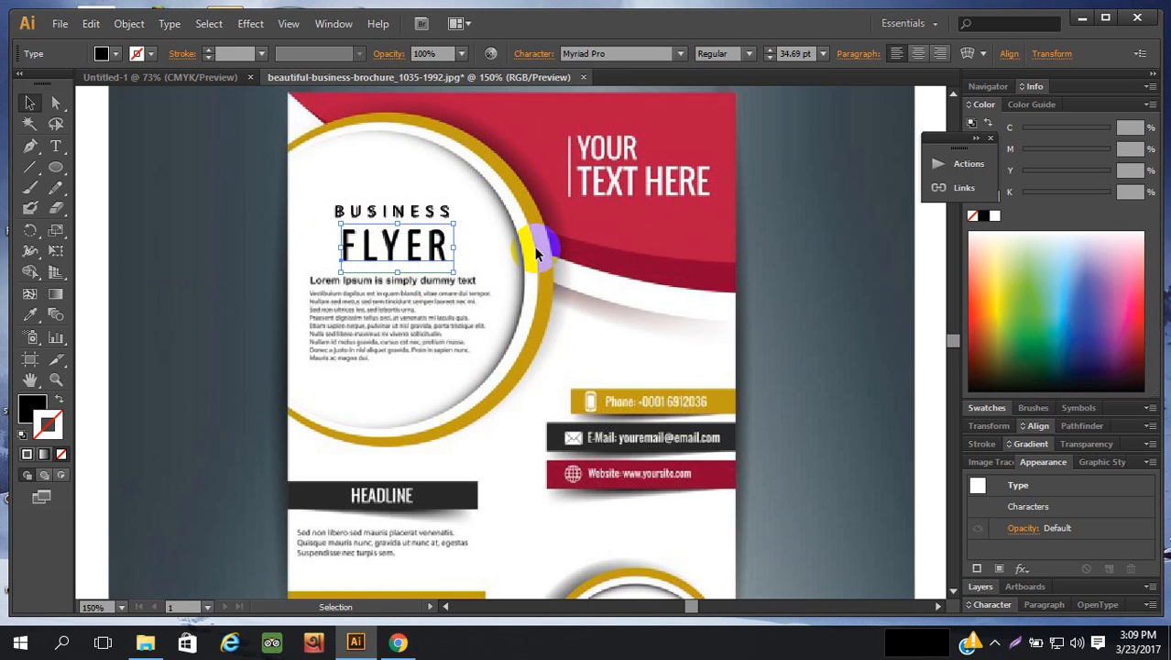
{"action": "left_click", "coordinate": [96, 237]}
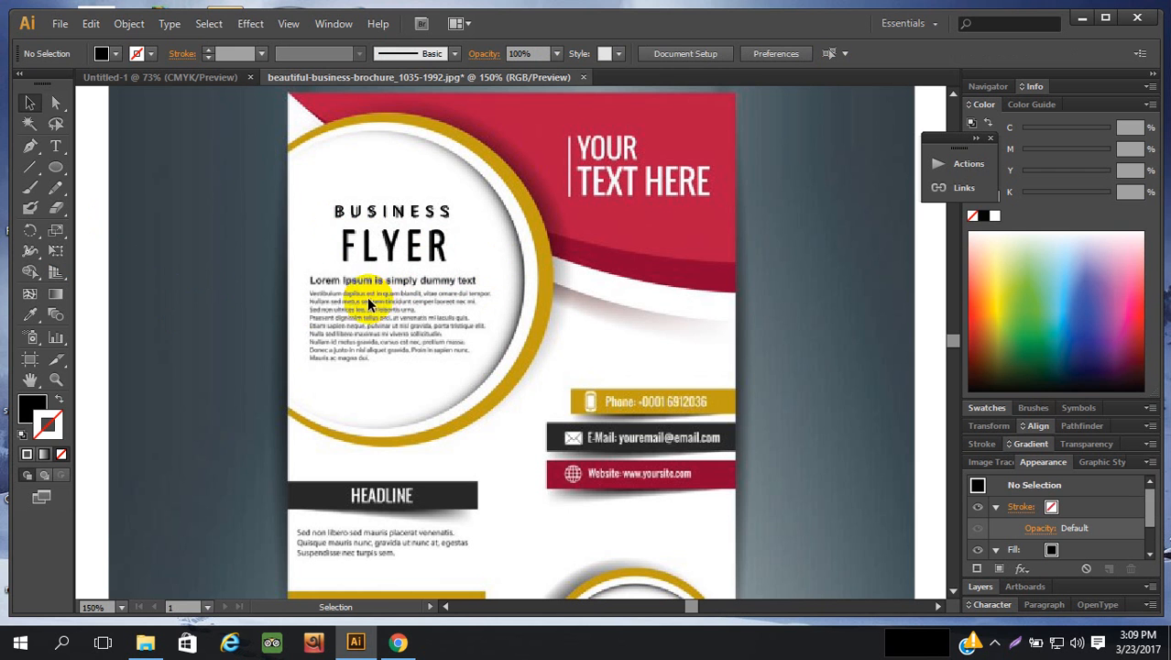
- Start a new point text over the small body paragraph inside the circle
{"action": "left_click", "coordinate": [55, 145]}
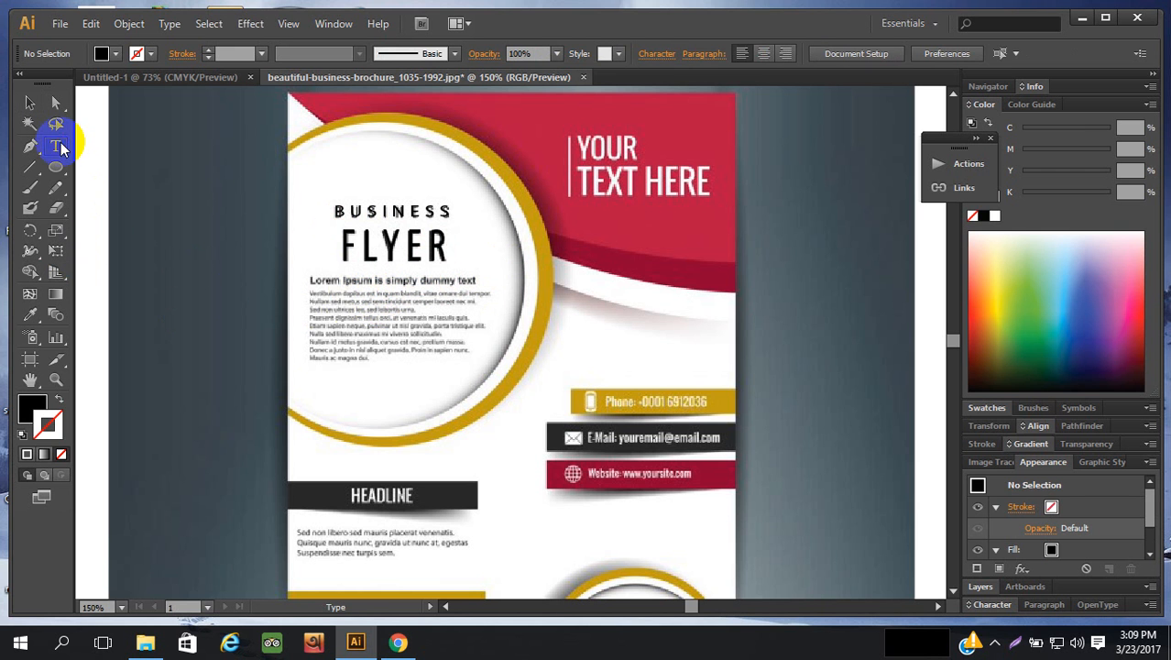
{"action": "left_click", "coordinate": [325, 302]}
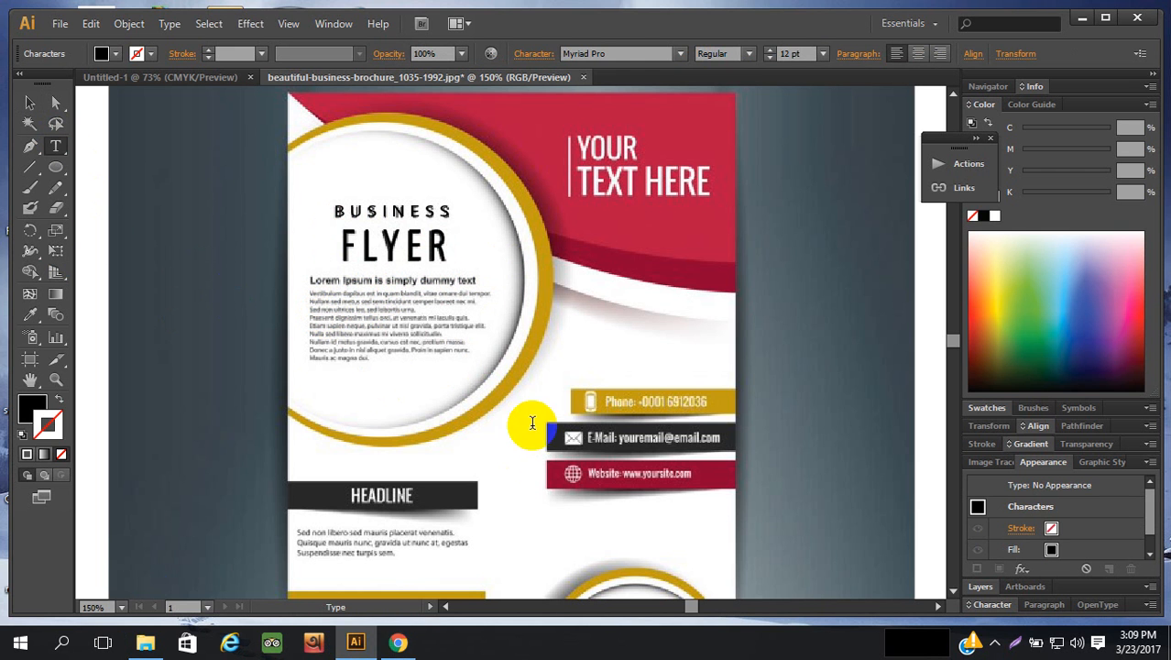
{"action": "left_click", "coordinate": [596, 53]}
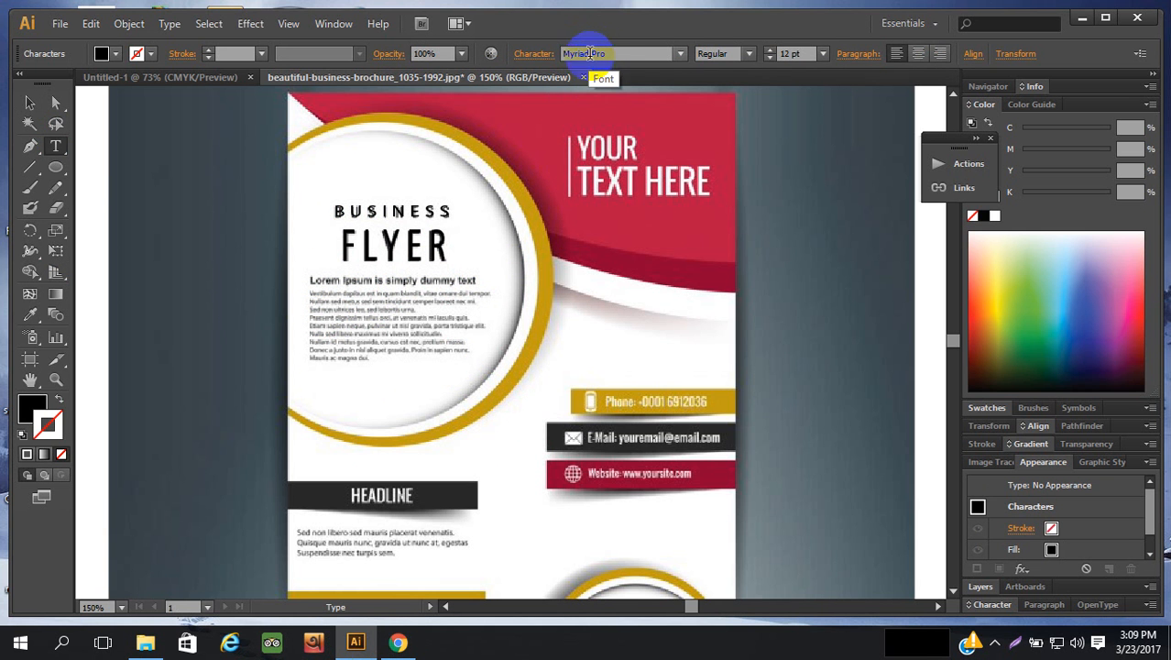
- Switch to Chrome, search for "lorem ipsum" in a new tab and open the lipsum.com result
{"action": "left_click", "coordinate": [398, 641]}
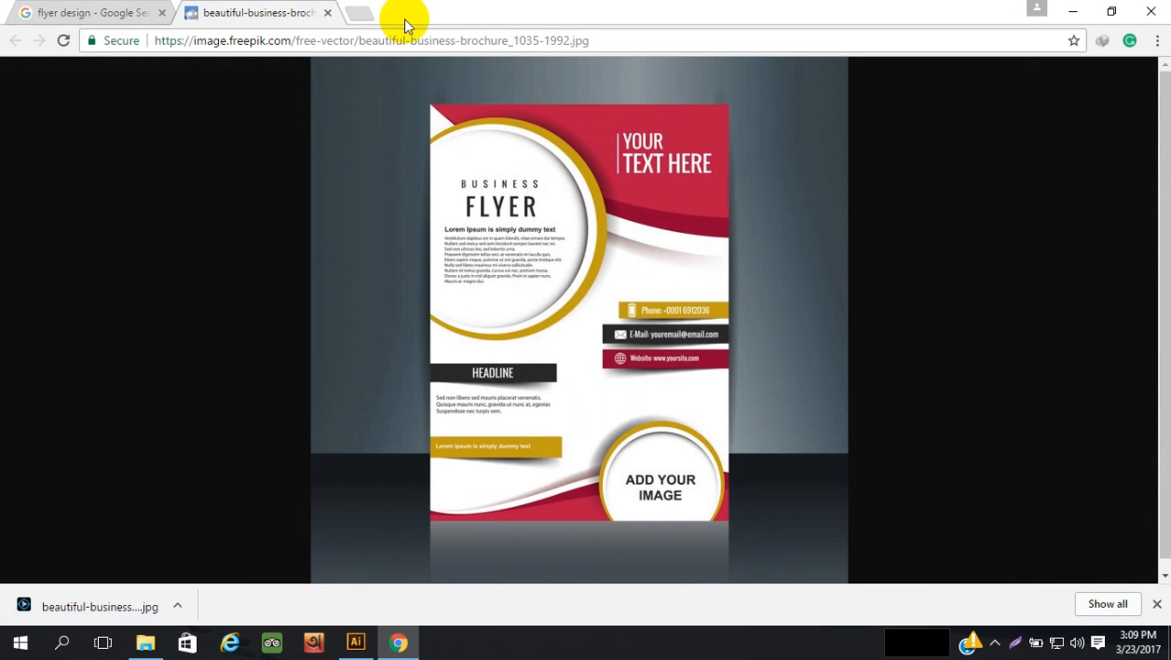
{"action": "left_click", "coordinate": [367, 14]}
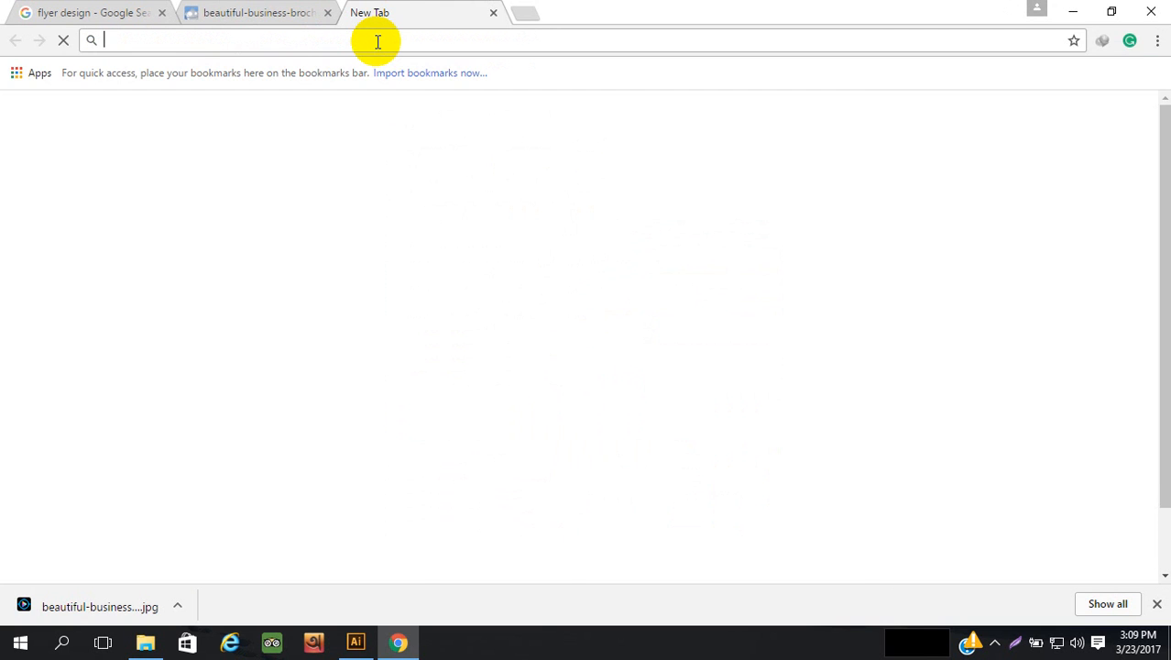
{"action": "type", "text": "lorem"}
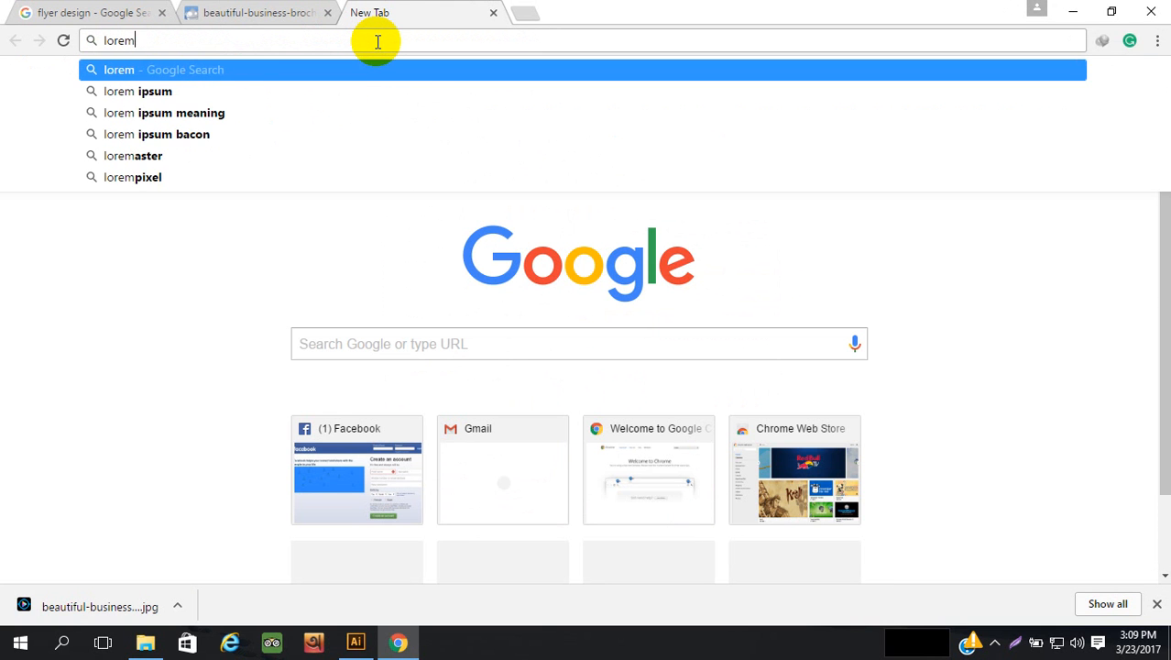
{"action": "type", "text": " ipsum"}
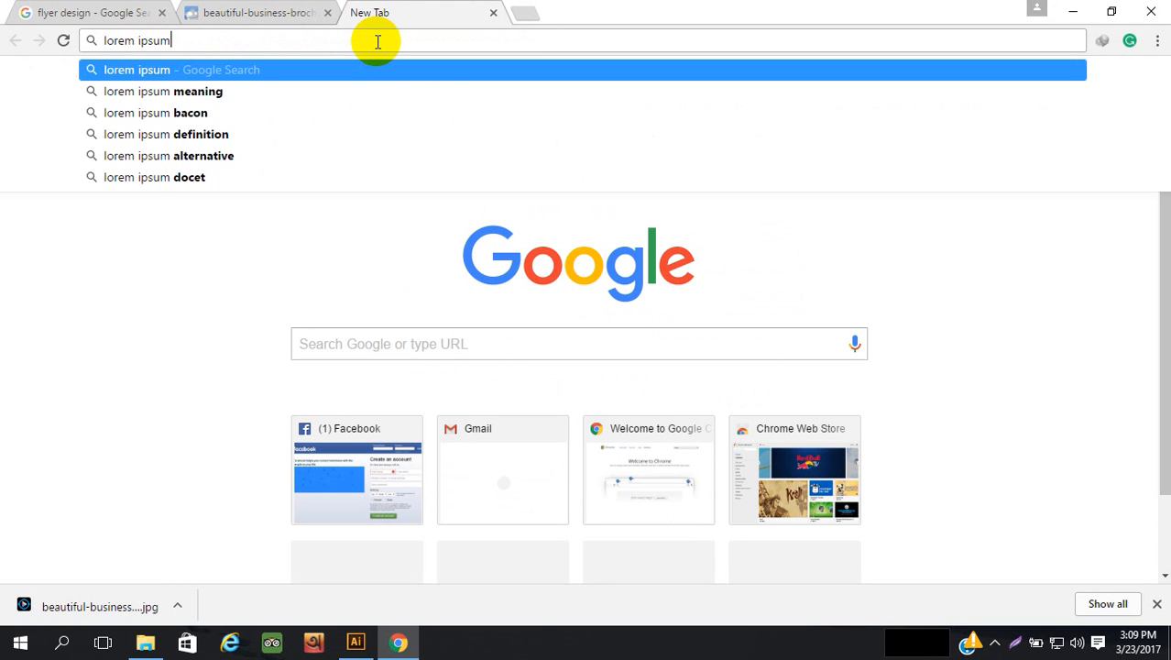
{"action": "key", "text": "Return"}
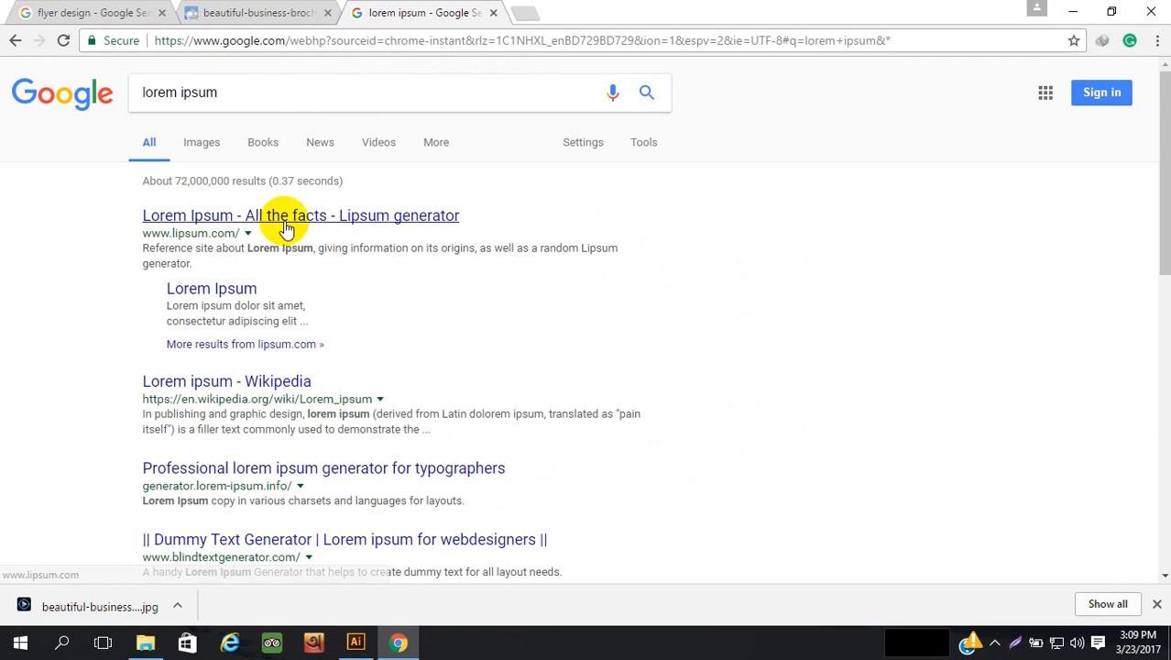
{"action": "left_click", "coordinate": [334, 215]}
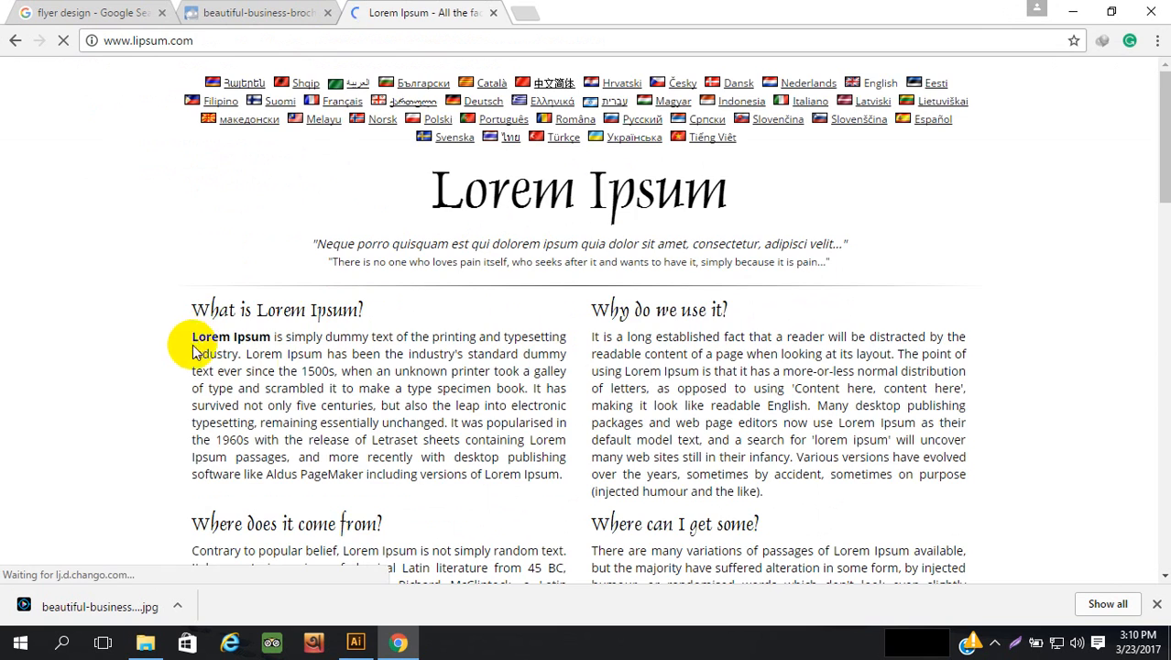
- Copy the first sentence under "What is Lorem Ipsum?", from "Lorem Ipsum" to "industry"
{"action": "scroll", "coordinate": [311, 335], "scroll_direction": "down", "scroll_amount": 2}
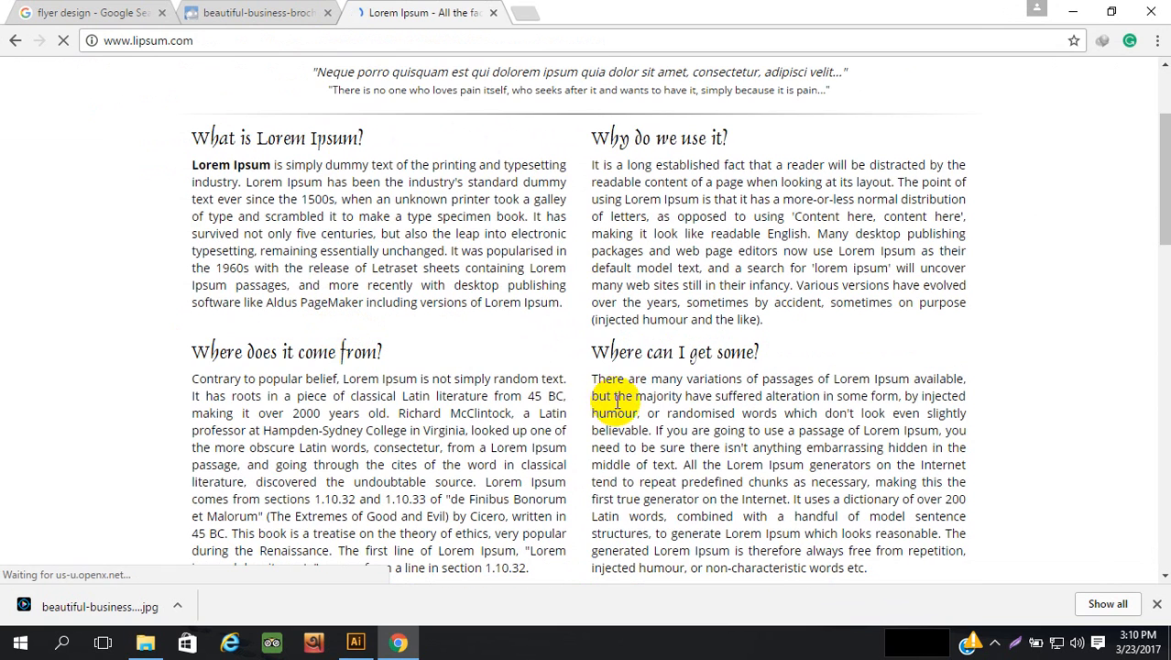
{"action": "scroll", "coordinate": [685, 242], "scroll_direction": "up", "scroll_amount": 1}
{"action": "left_click_drag", "start_coordinate": [193, 254], "coordinate": [229, 266]}
{"action": "key", "text": "ctrl+c"}
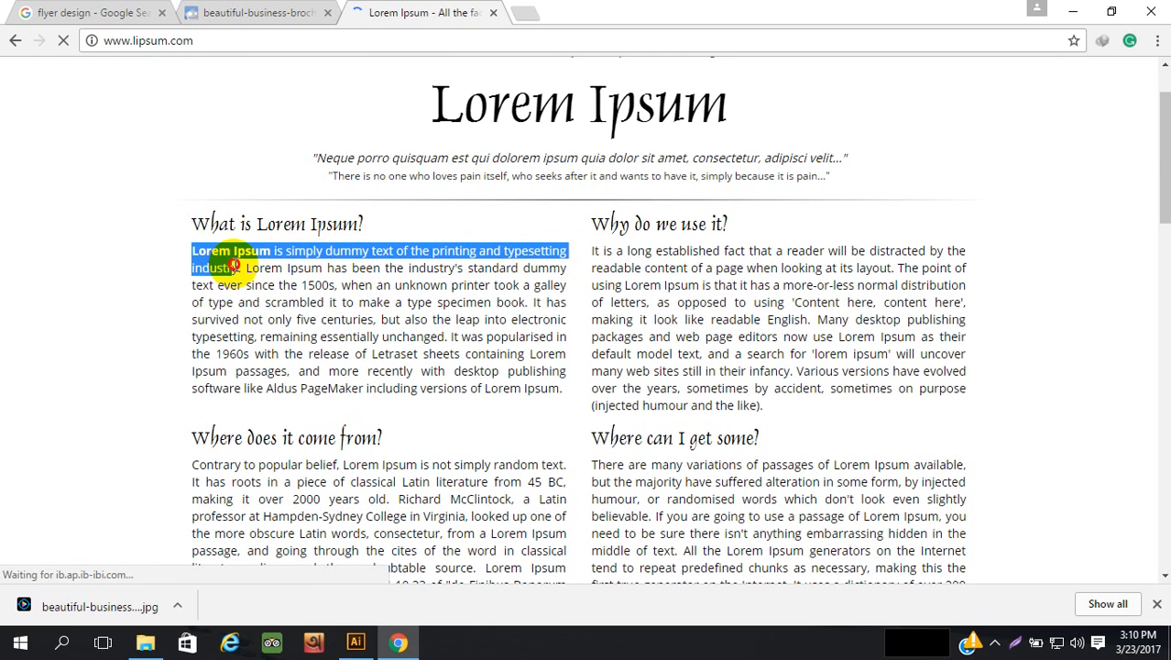
- Switch back to Illustrator and paste the copied sentence into the new text over the body paragraph
{"action": "left_click", "coordinate": [356, 641]}
{"action": "left_click", "coordinate": [327, 295]}
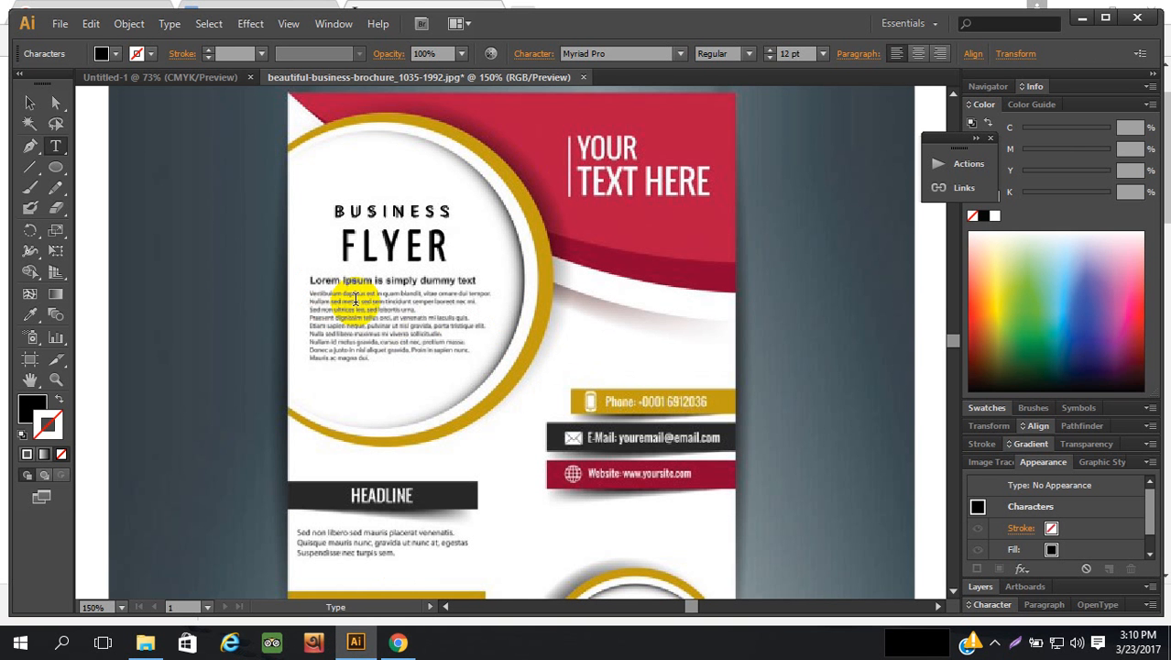
{"action": "key", "text": "ctrl+v"}
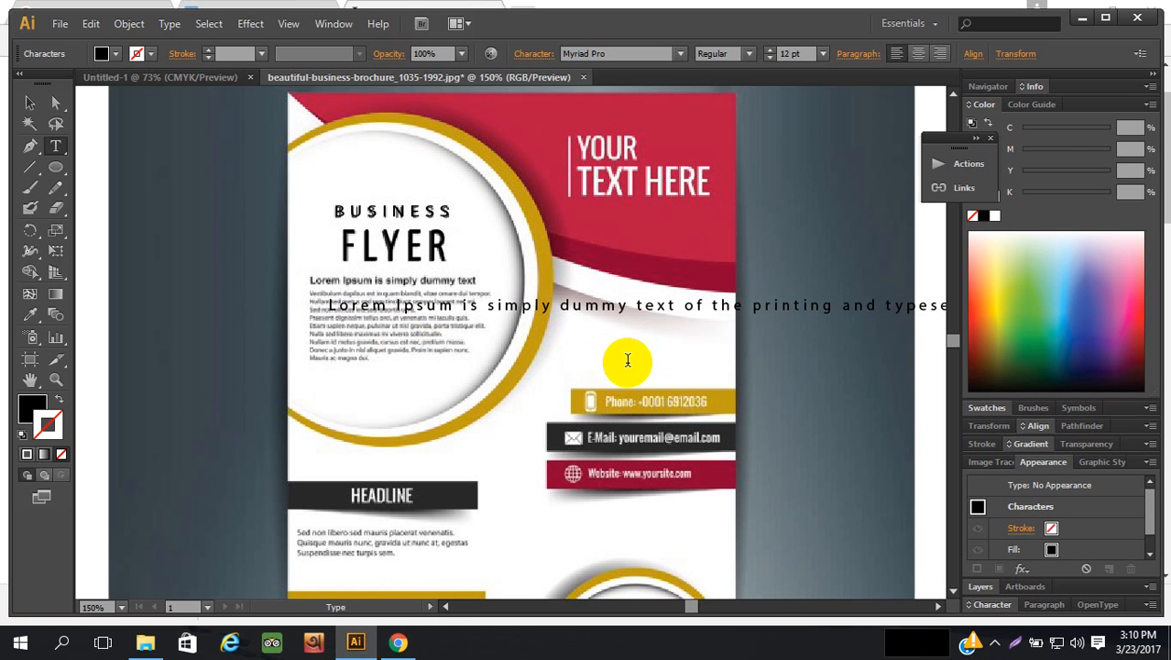
{"action": "key", "text": "Escape"}
- Select the whole pasted Lorem Ipsum line and set its tracking to 0
{"action": "key", "text": "ctrl+a"}
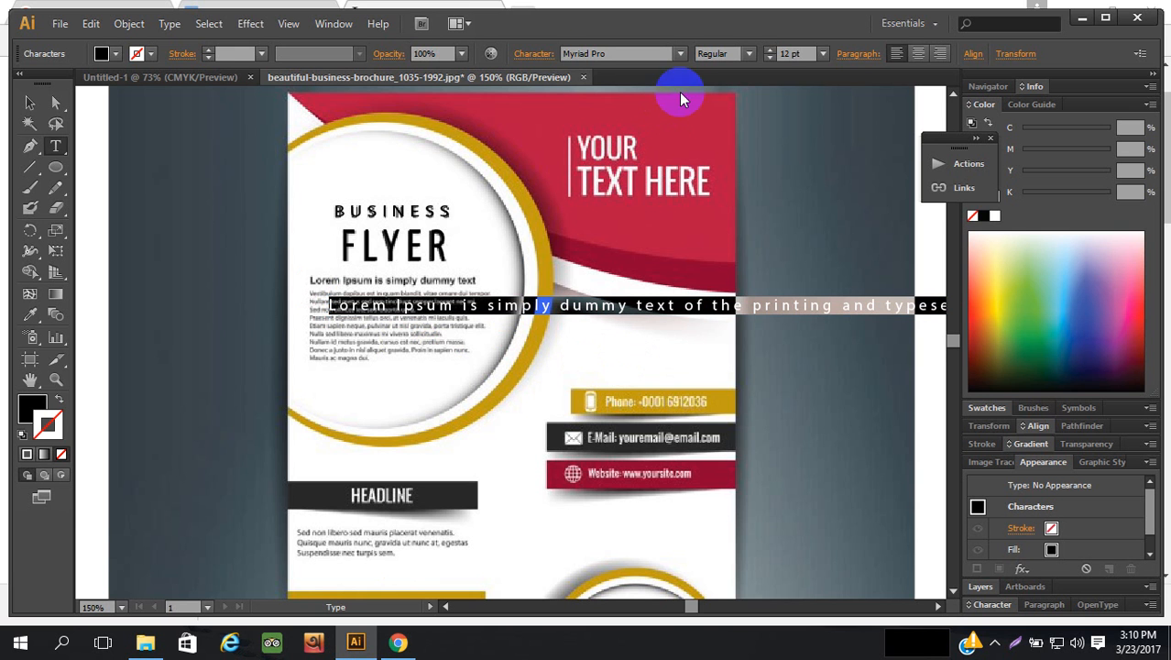
{"action": "left_click", "coordinate": [533, 53]}
{"action": "left_click", "coordinate": [542, 155]}
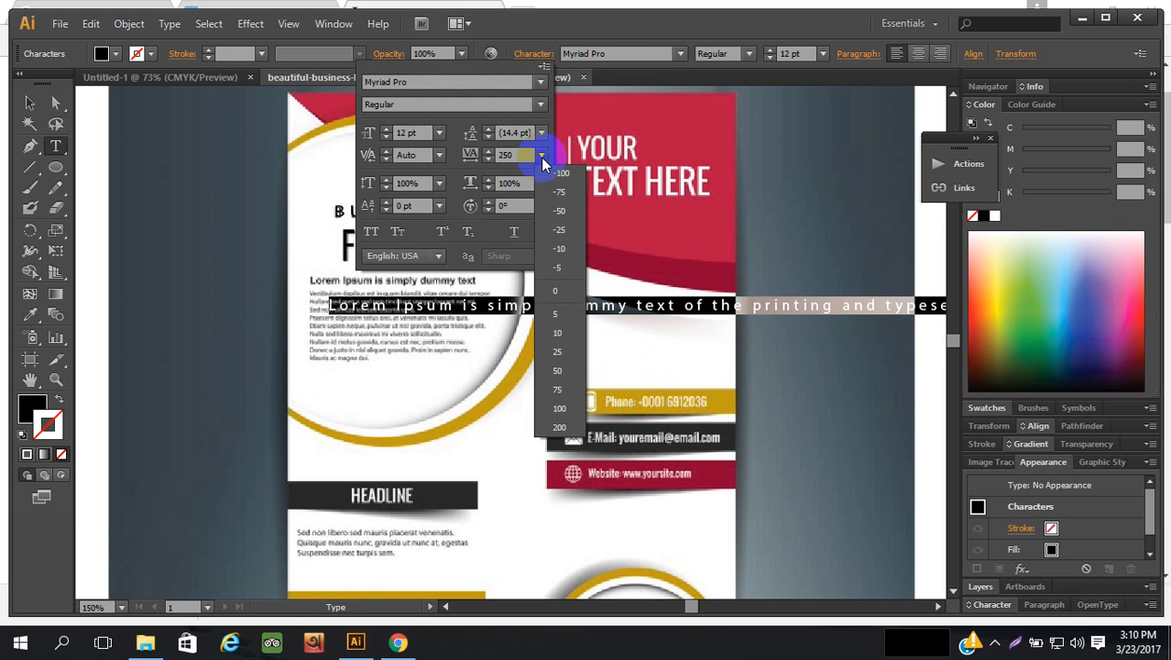
{"action": "left_click", "coordinate": [556, 291]}
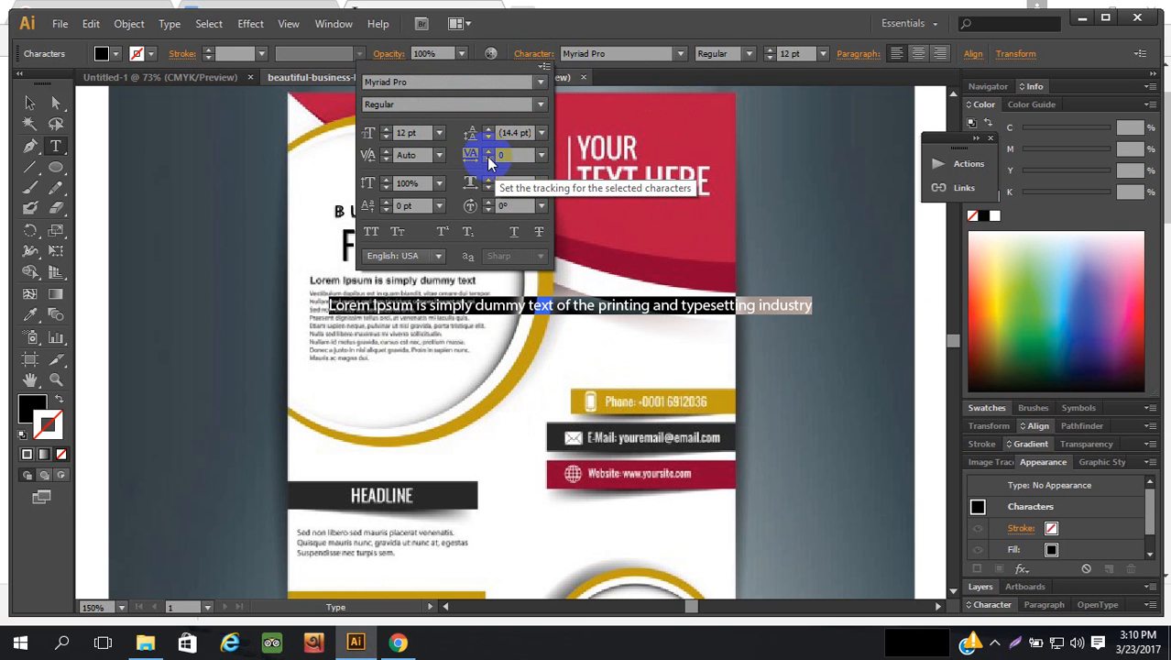
{"action": "left_click", "coordinate": [768, 58]}
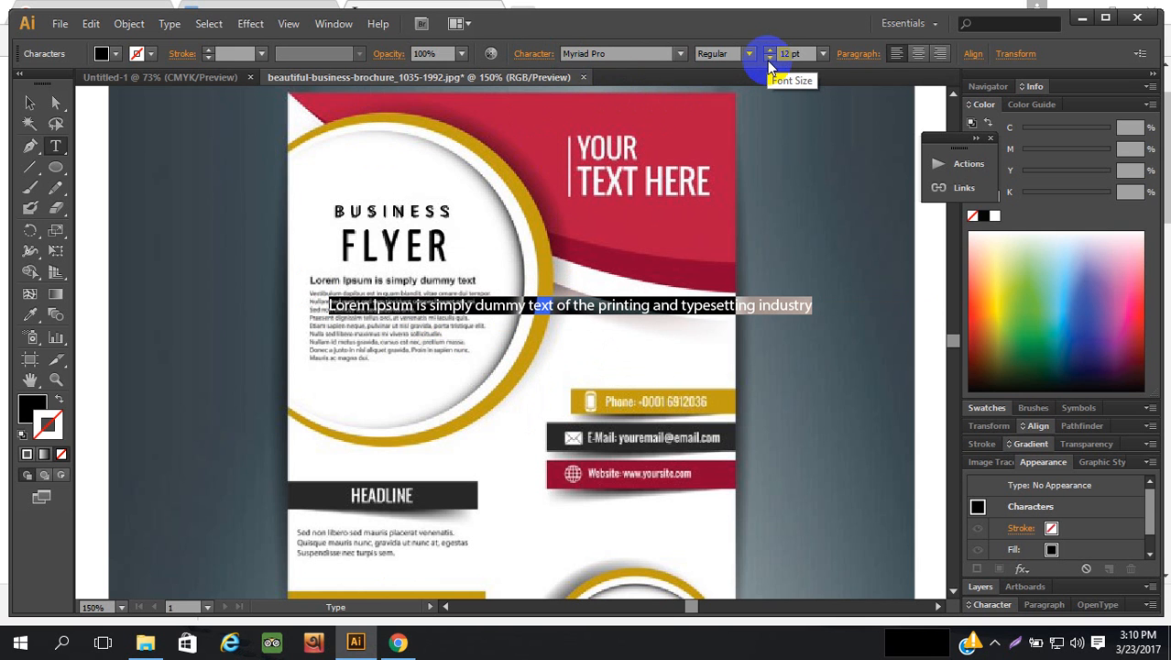
- Set the pasted Lorem Ipsum line's font size to 10 pt and move it over the original bold subheading below FLYER
{"action": "left_click", "coordinate": [767, 59]}
{"action": "left_click", "coordinate": [768, 59]}
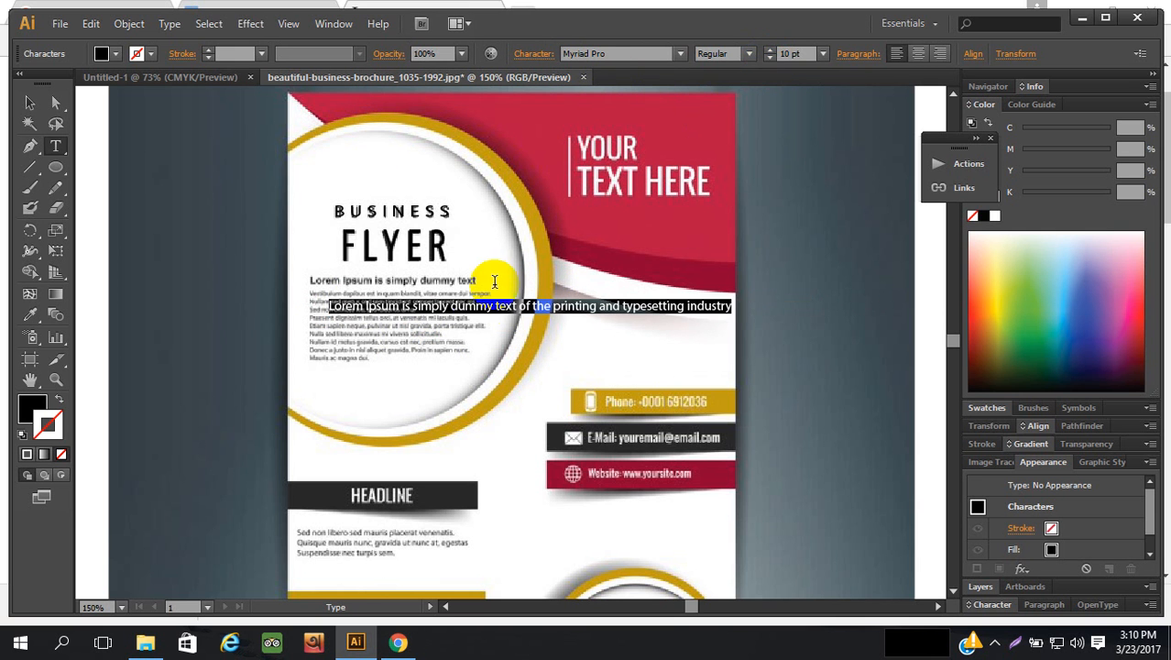
{"action": "left_click", "coordinate": [28, 101]}
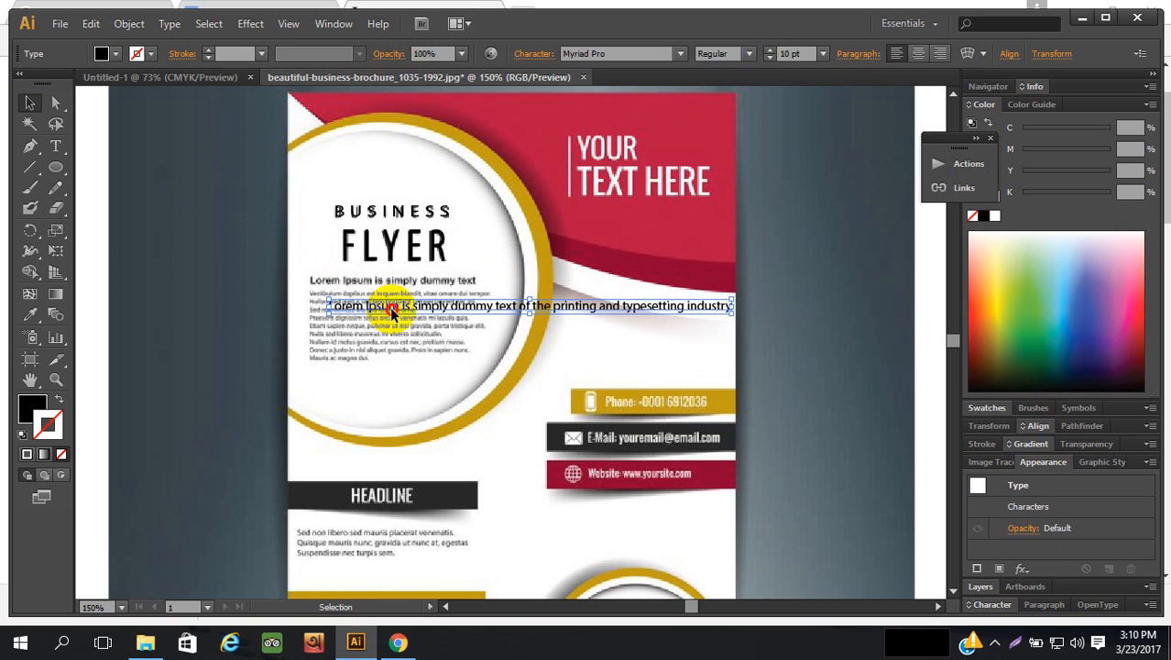
{"action": "left_click_drag", "start_coordinate": [393, 312], "coordinate": [374, 287]}
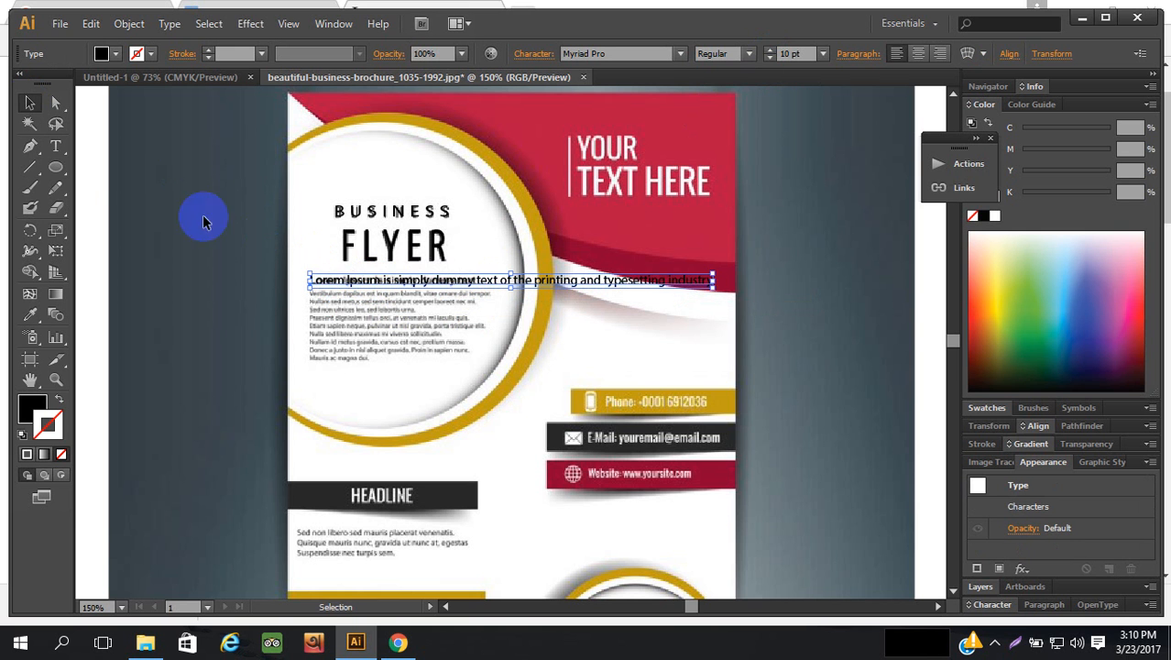
- Trim the subheading line to "Lorem Ipsum is simply dummy" by deleting everything from "text of the printing" onward
{"action": "left_click", "coordinate": [55, 145]}
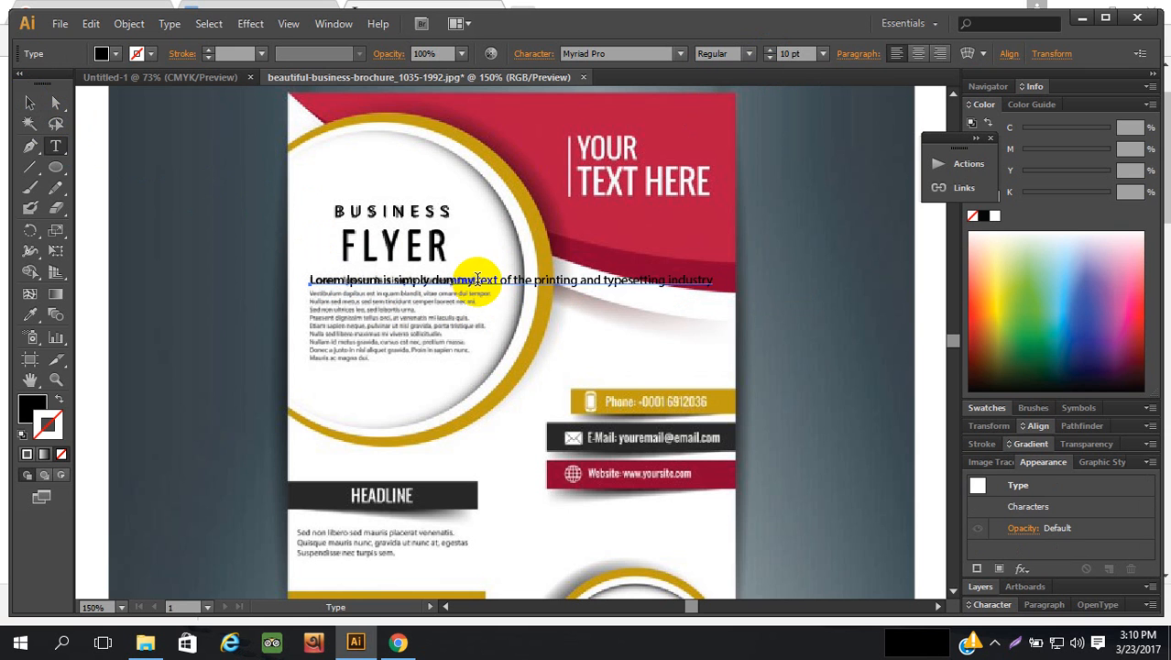
{"action": "left_click_drag", "start_coordinate": [475, 280], "coordinate": [777, 290]}
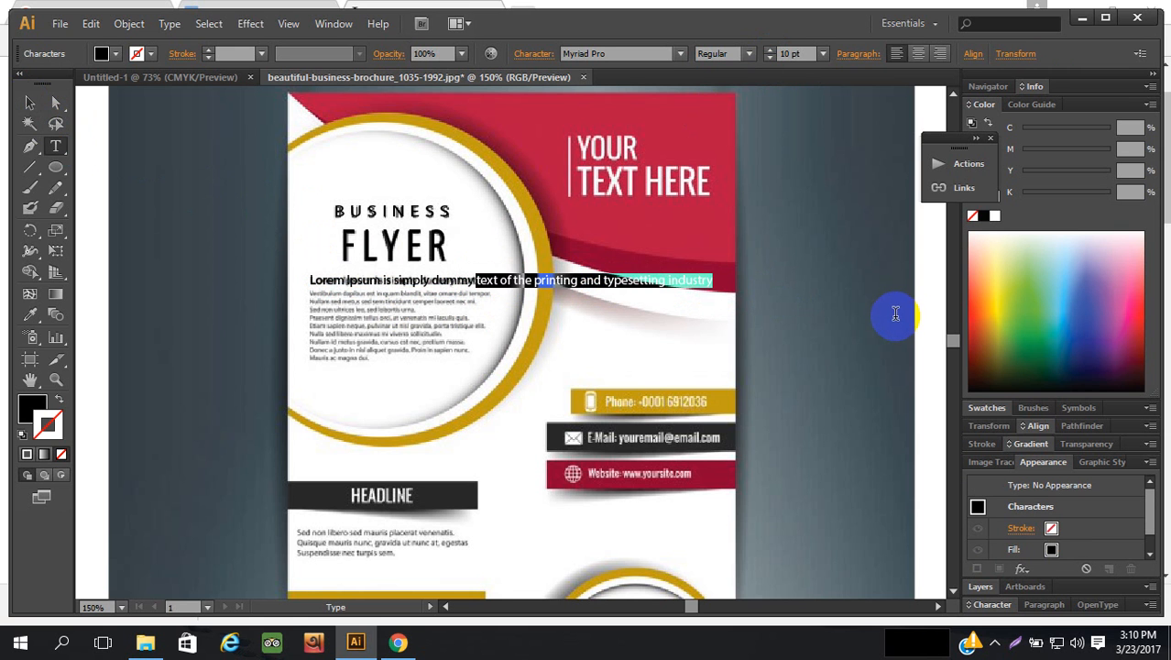
{"action": "key", "text": "BackSpace"}
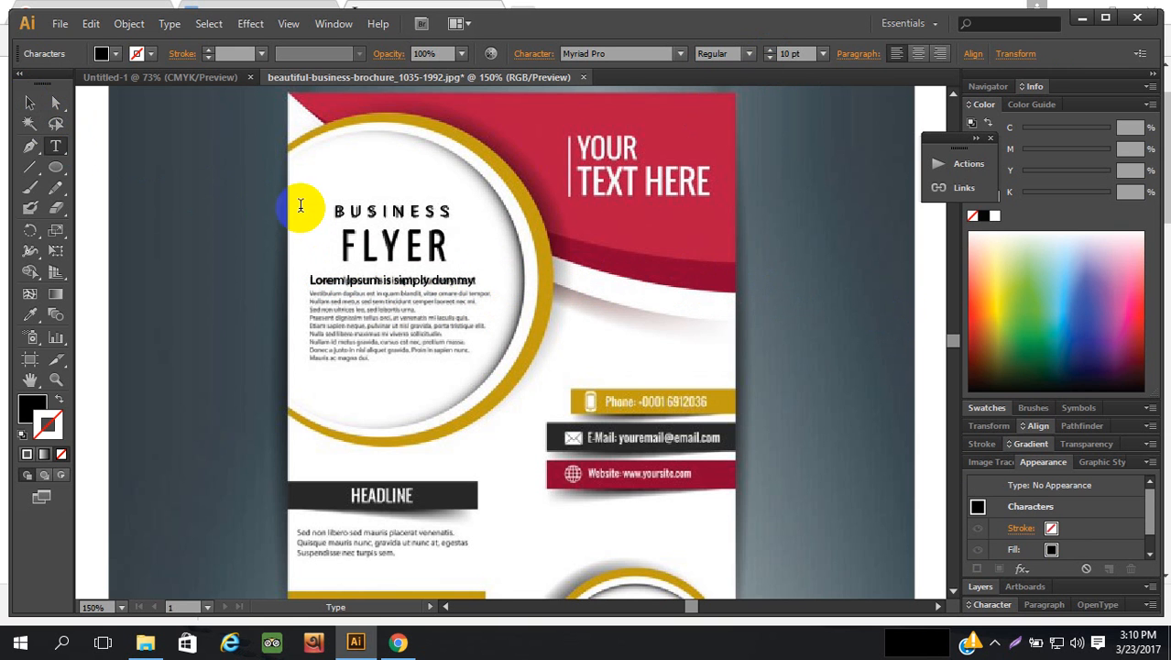
{"action": "left_click", "coordinate": [29, 102]}
{"action": "left_click", "coordinate": [804, 271]}
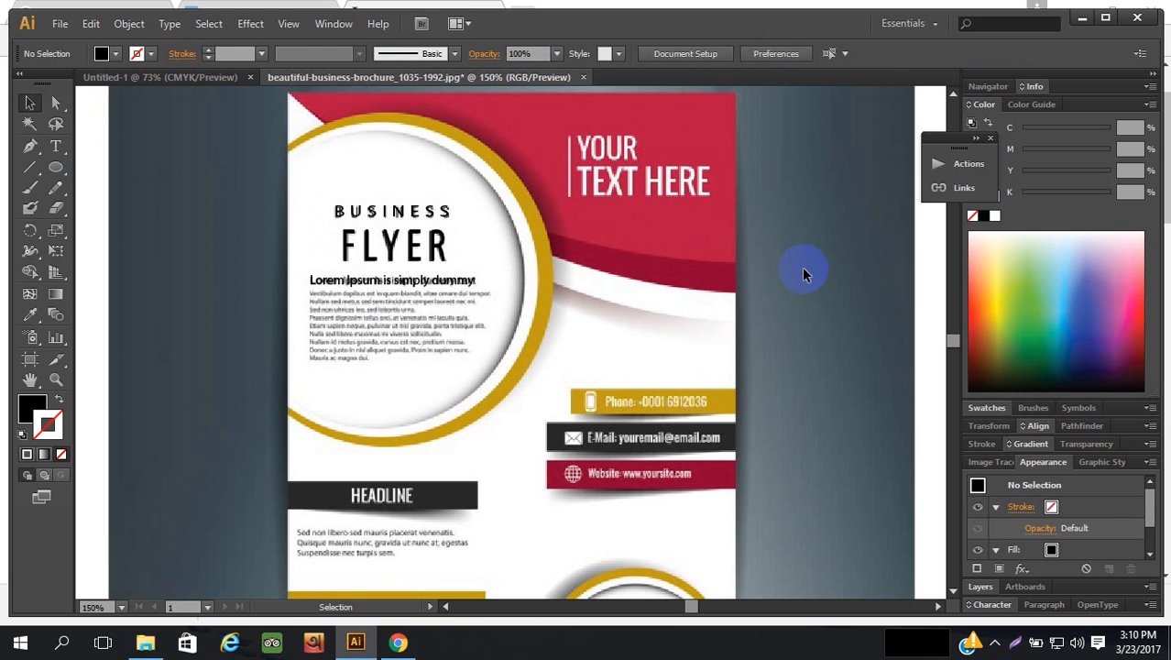
- Create an area text frame covering the small body paragraph below the subheading
{"action": "left_click", "coordinate": [431, 287]}
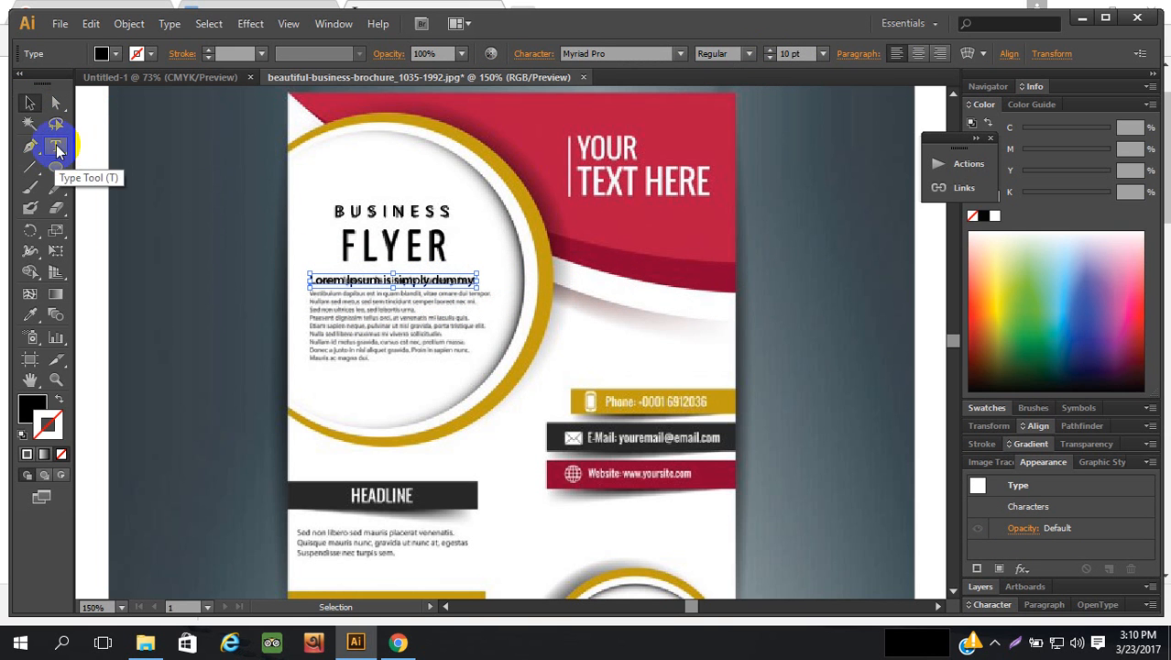
{"action": "left_click", "coordinate": [56, 149]}
{"action": "left_click", "coordinate": [311, 297]}
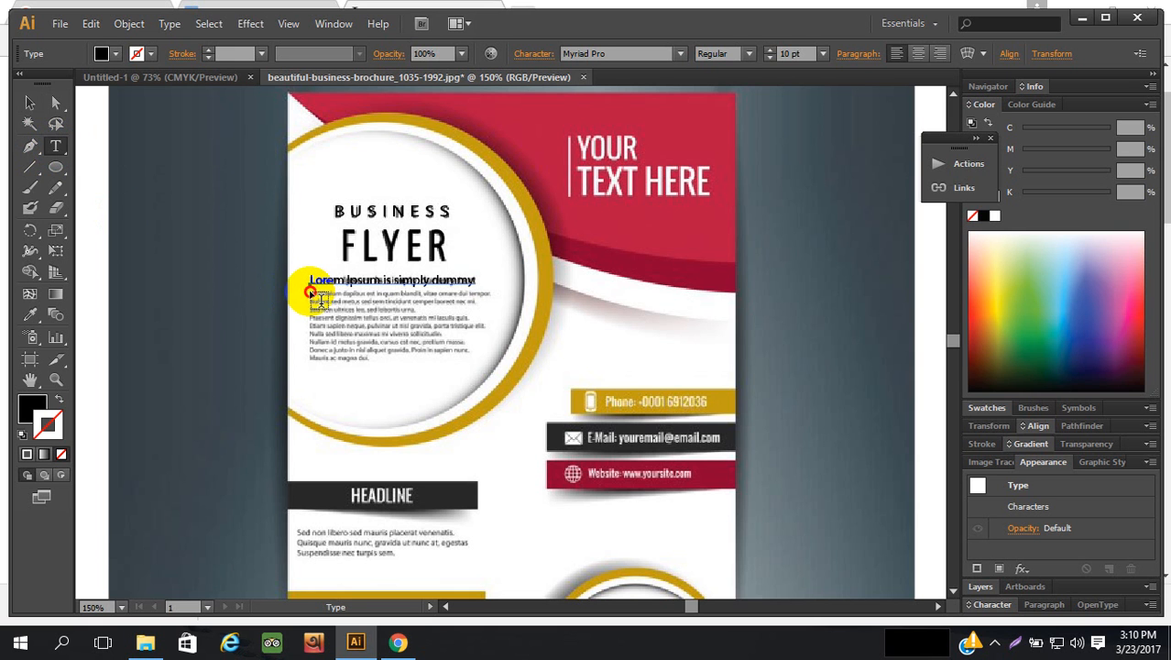
{"action": "left_click_drag", "start_coordinate": [312, 293], "coordinate": [491, 375]}
{"action": "left_click", "coordinate": [56, 149]}
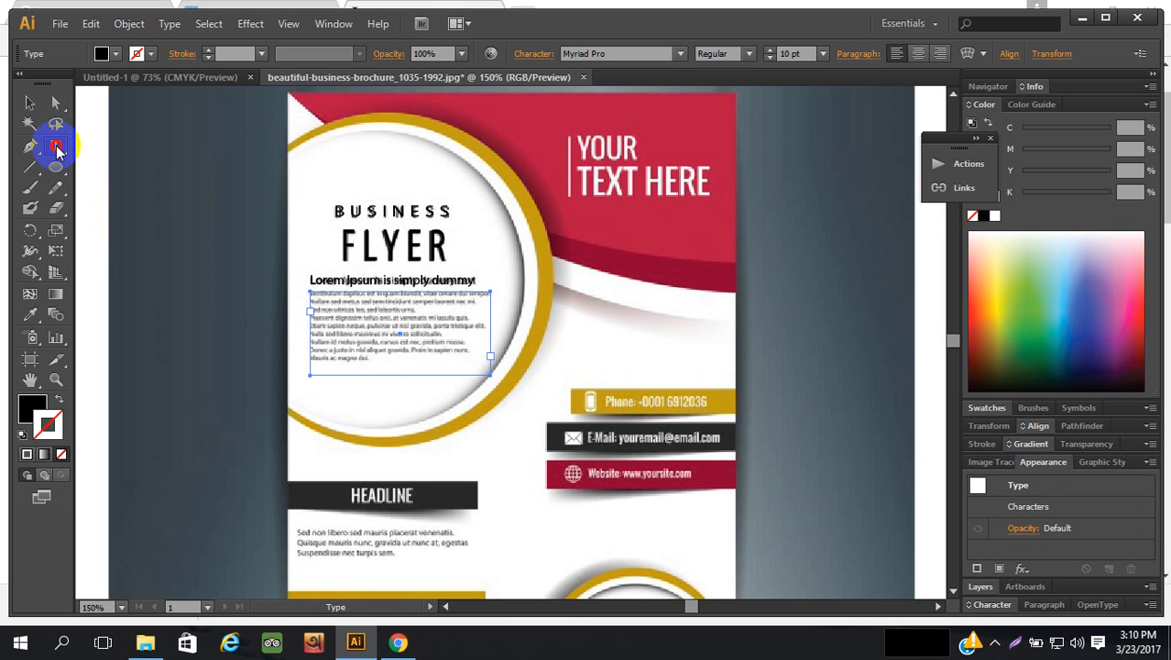
{"action": "left_click_drag", "start_coordinate": [56, 149], "coordinate": [56, 148]}
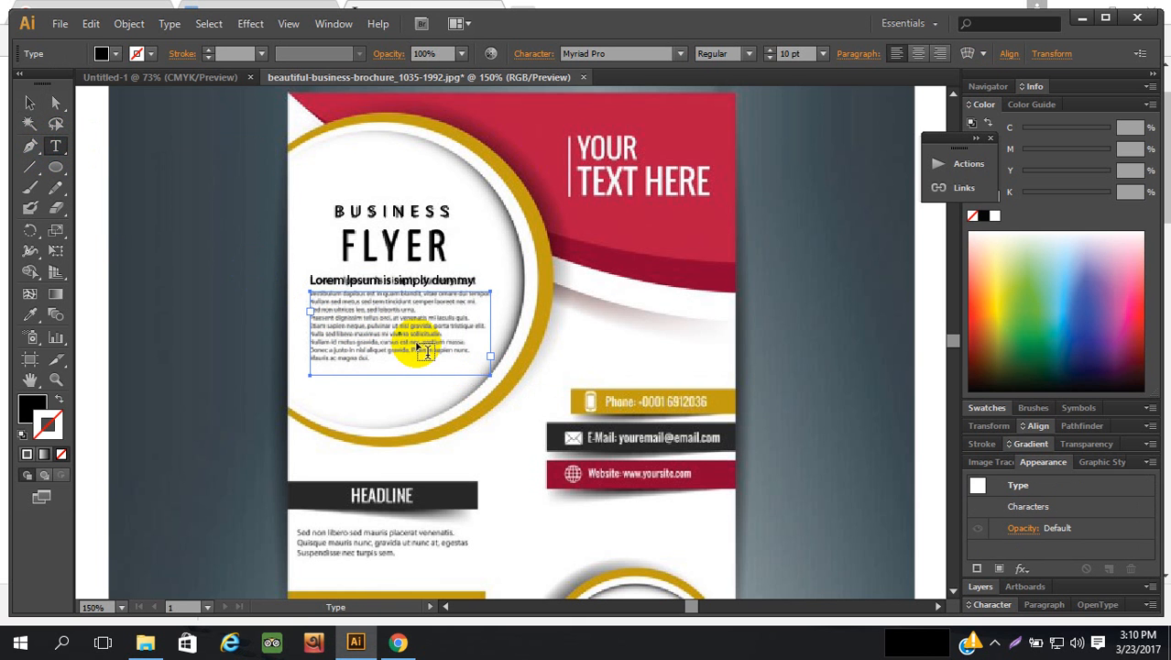
- Switch to Chrome and copy the rest of the "What is Lorem Ipsum?" paragraph, starting at "Lorem Ipsum has been"
{"action": "left_click", "coordinate": [401, 647]}
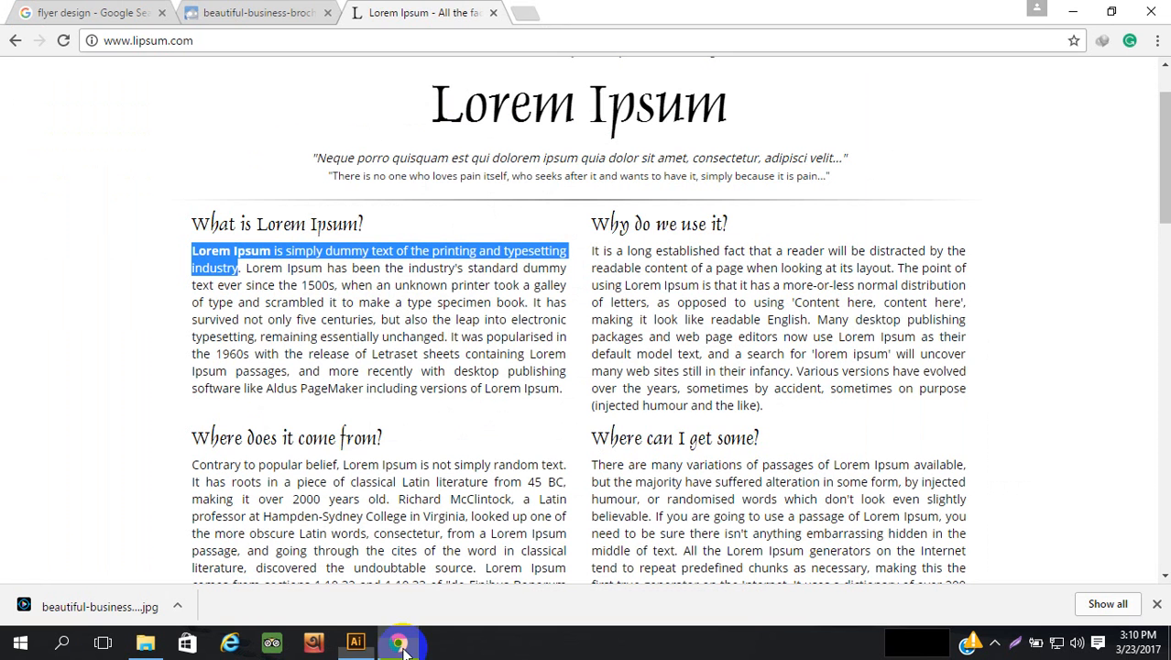
{"action": "left_click", "coordinate": [264, 269]}
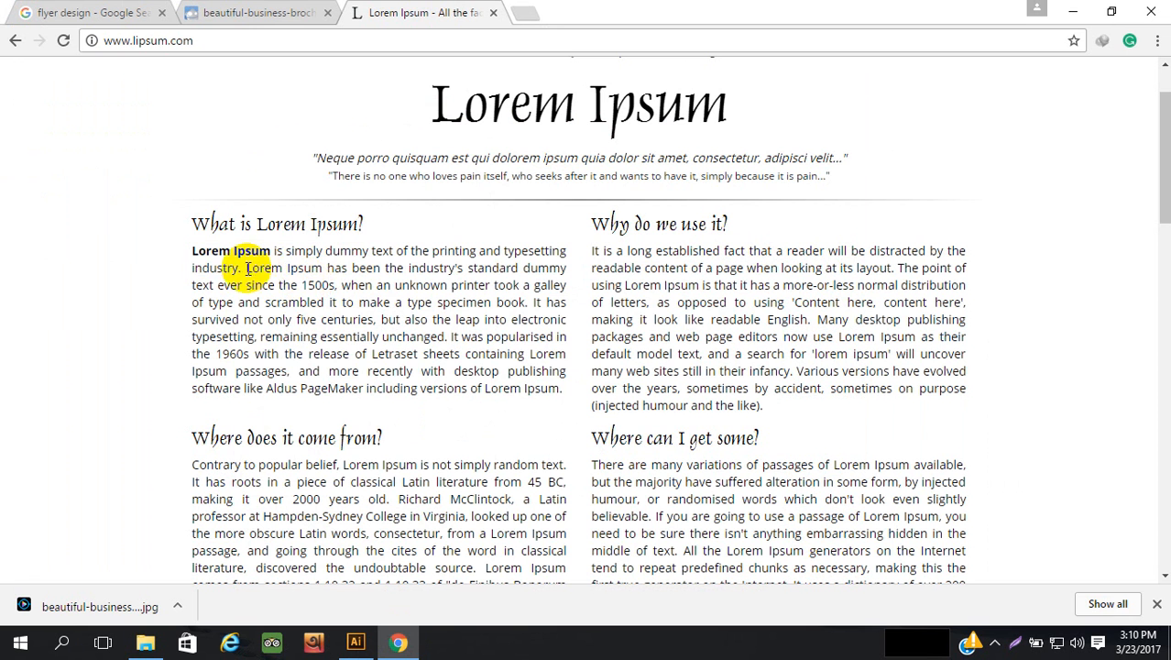
{"action": "left_click_drag", "start_coordinate": [246, 268], "coordinate": [555, 387]}
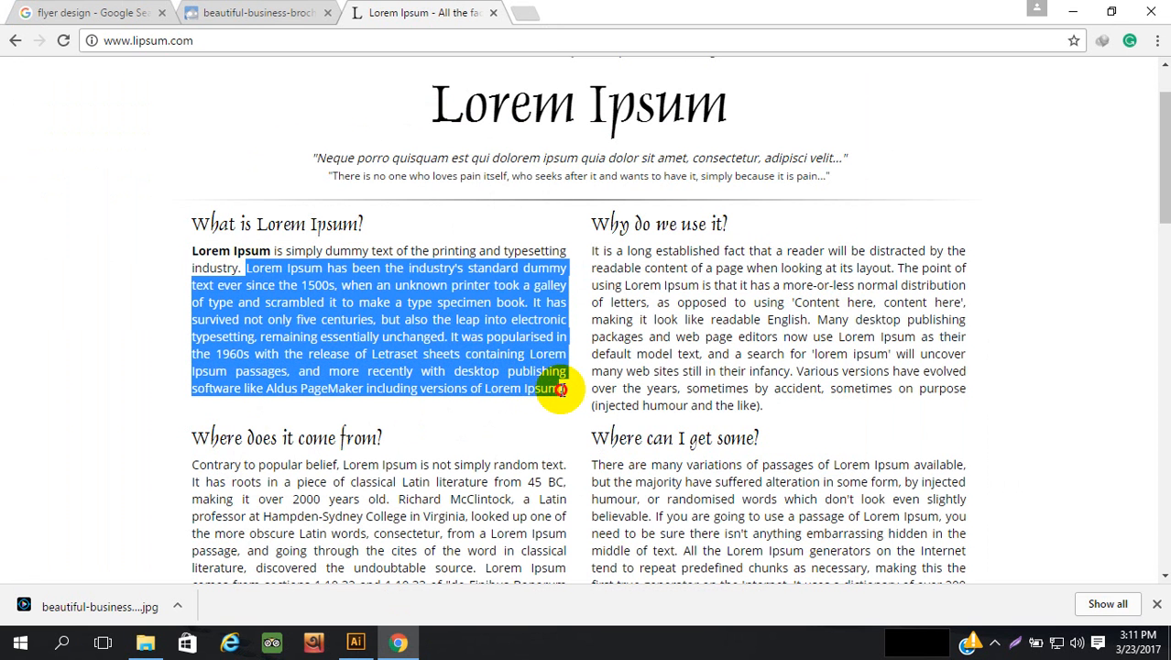
- Switch back to Illustrator and paste the copied paragraph into the new body text frame
{"action": "left_click", "coordinate": [355, 642]}
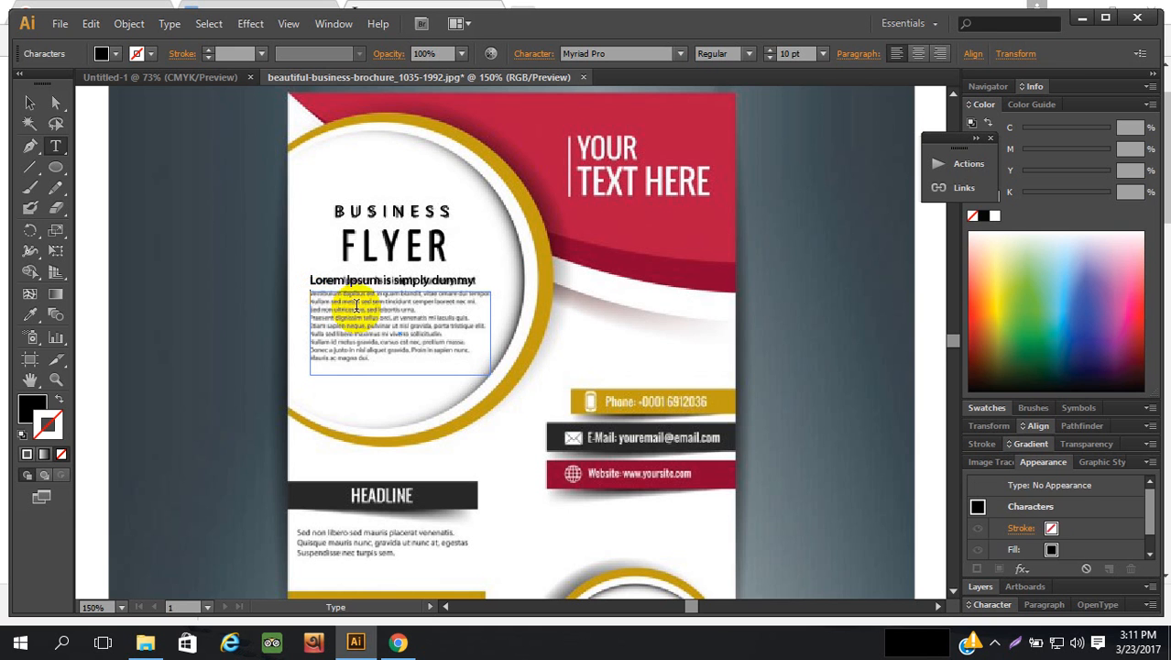
{"action": "key", "text": "ctrl+v"}
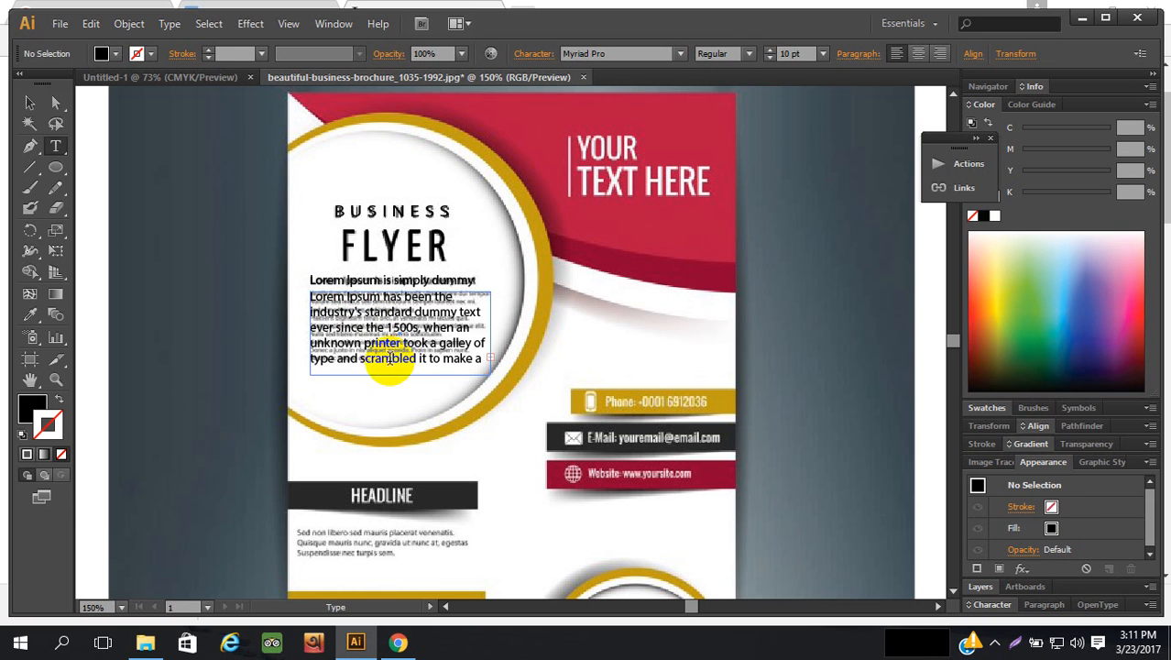
{"action": "left_click", "coordinate": [29, 102]}
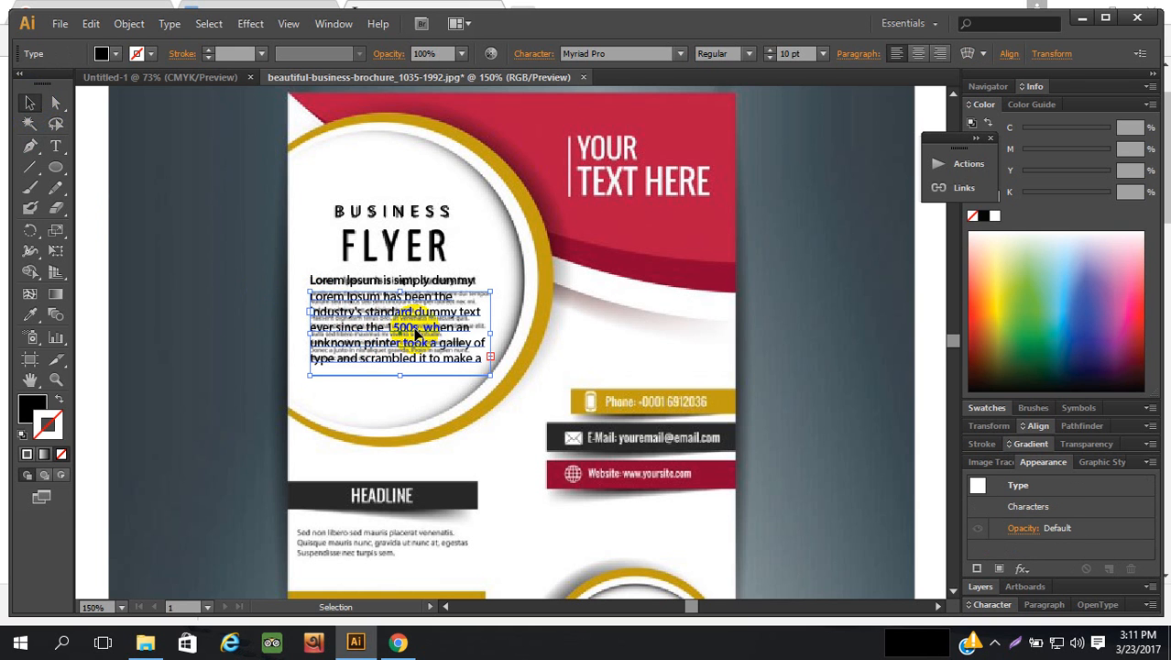
- Select all the text in the body frame and set its font size to 6 pt
{"action": "left_click", "coordinate": [55, 146]}
{"action": "left_click", "coordinate": [446, 360]}
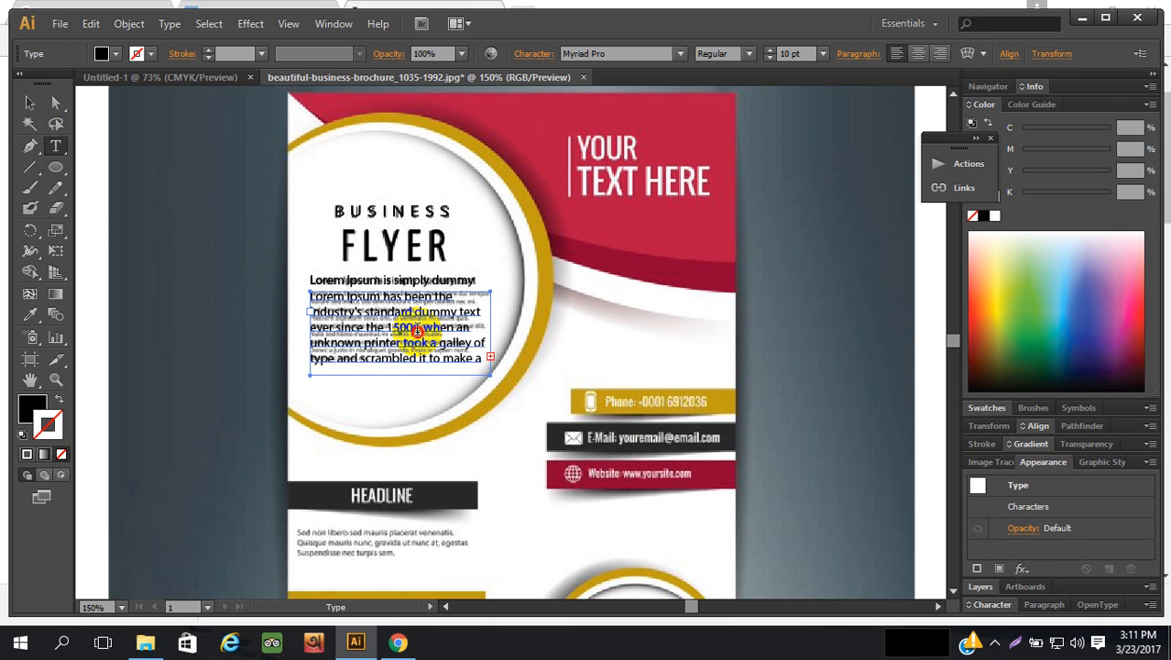
{"action": "key", "text": "ctrl+a"}
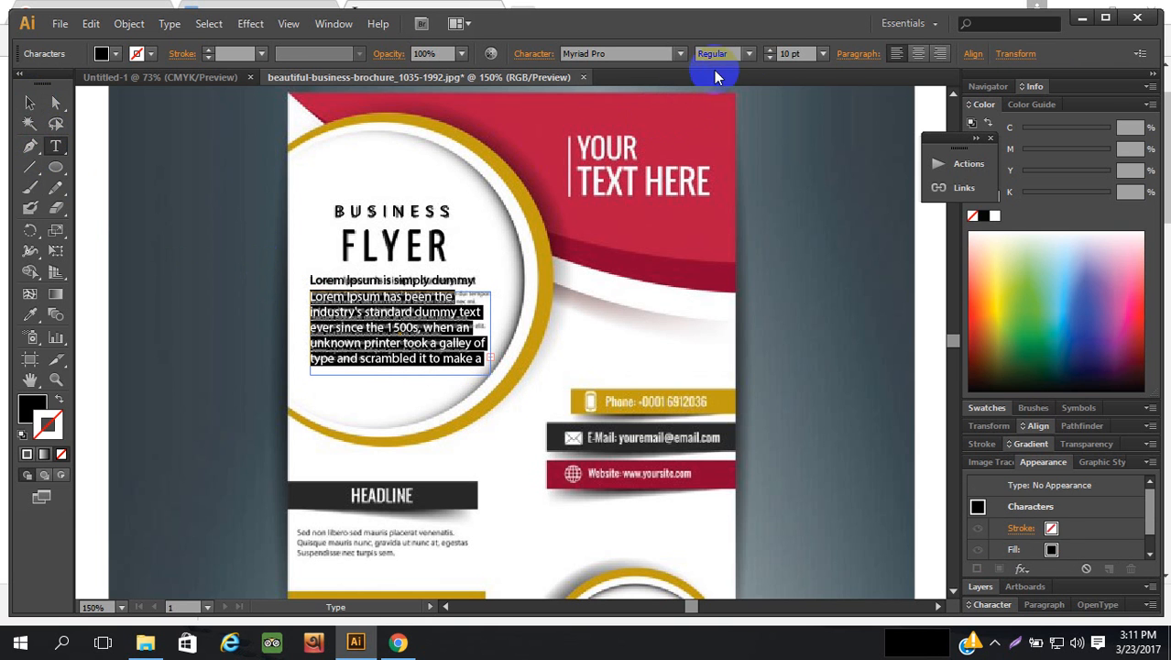
{"action": "left_click", "coordinate": [769, 57]}
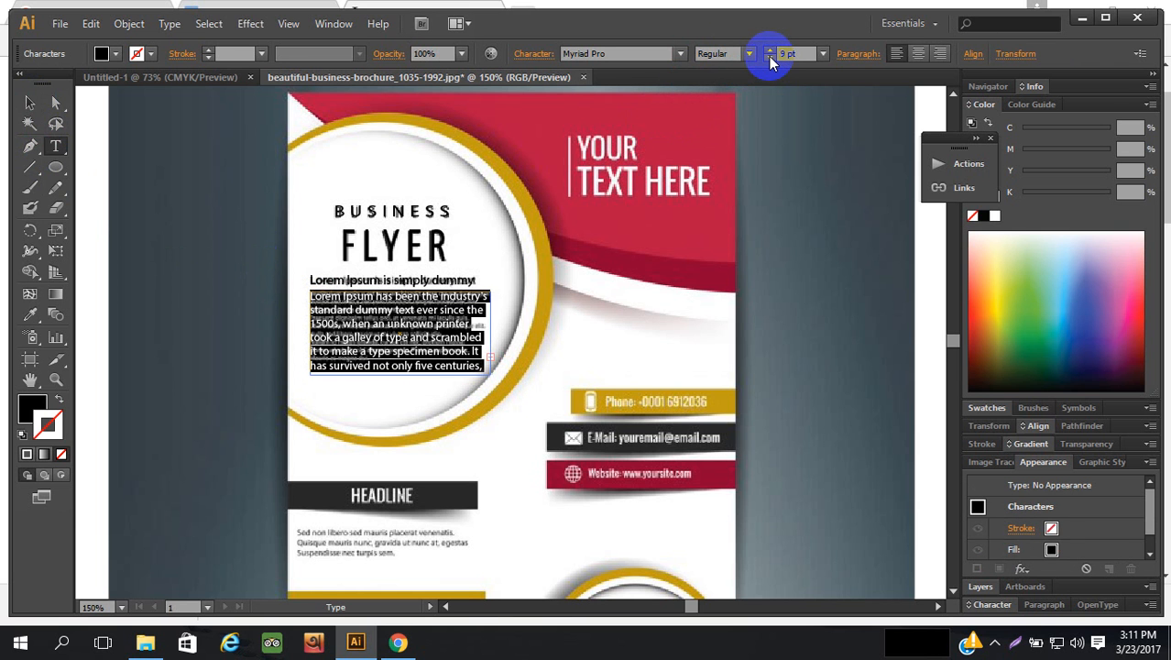
{"action": "left_click", "coordinate": [769, 57]}
{"action": "left_click", "coordinate": [768, 57]}
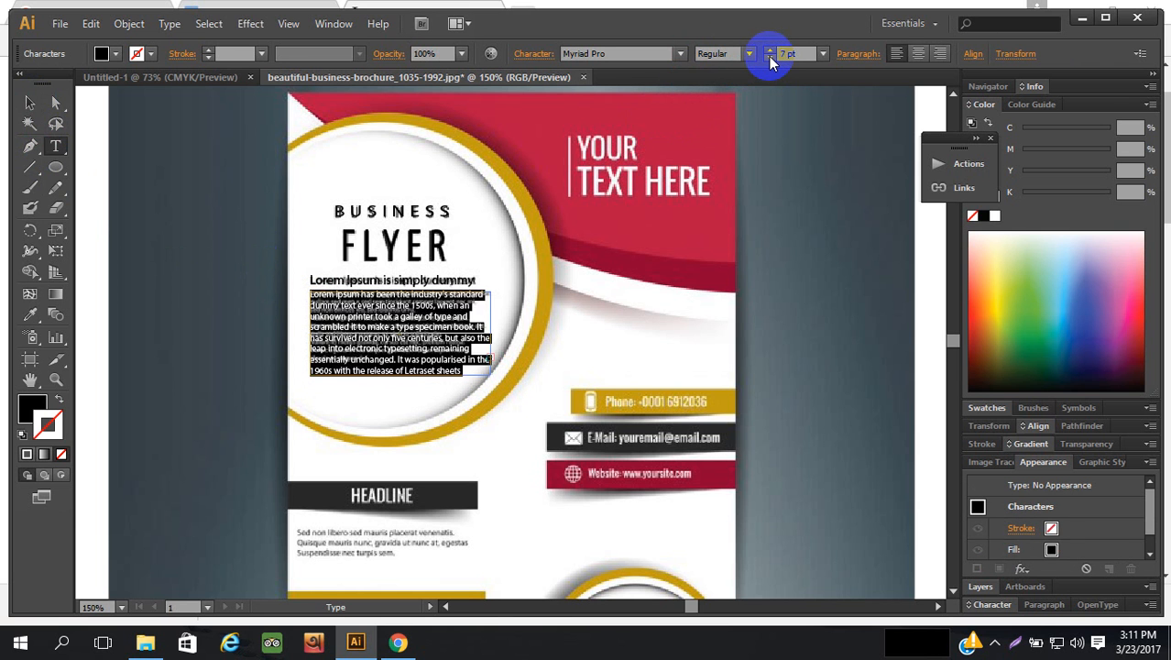
{"action": "left_click", "coordinate": [769, 57]}
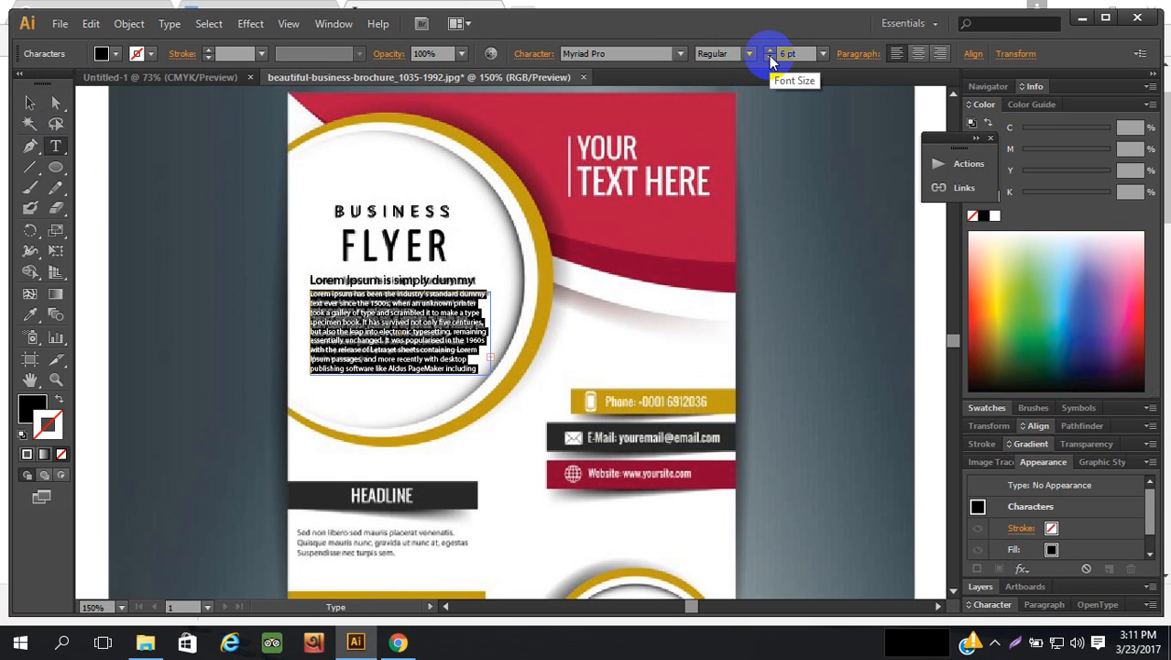
{"action": "left_click", "coordinate": [769, 57]}
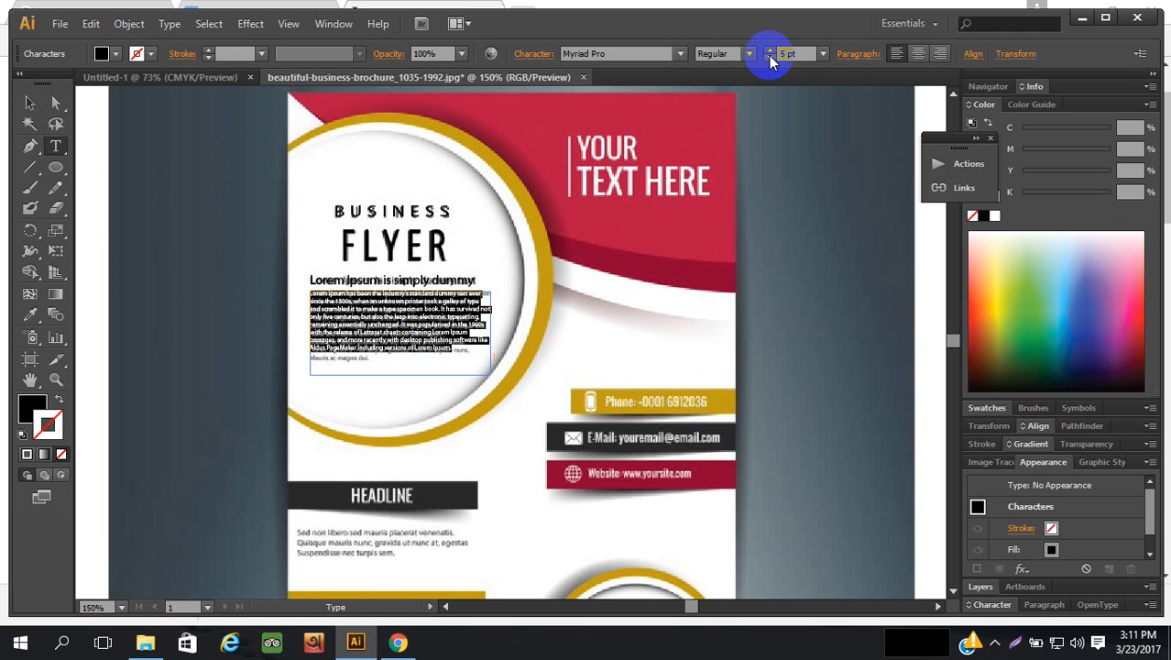
{"action": "left_click", "coordinate": [770, 49]}
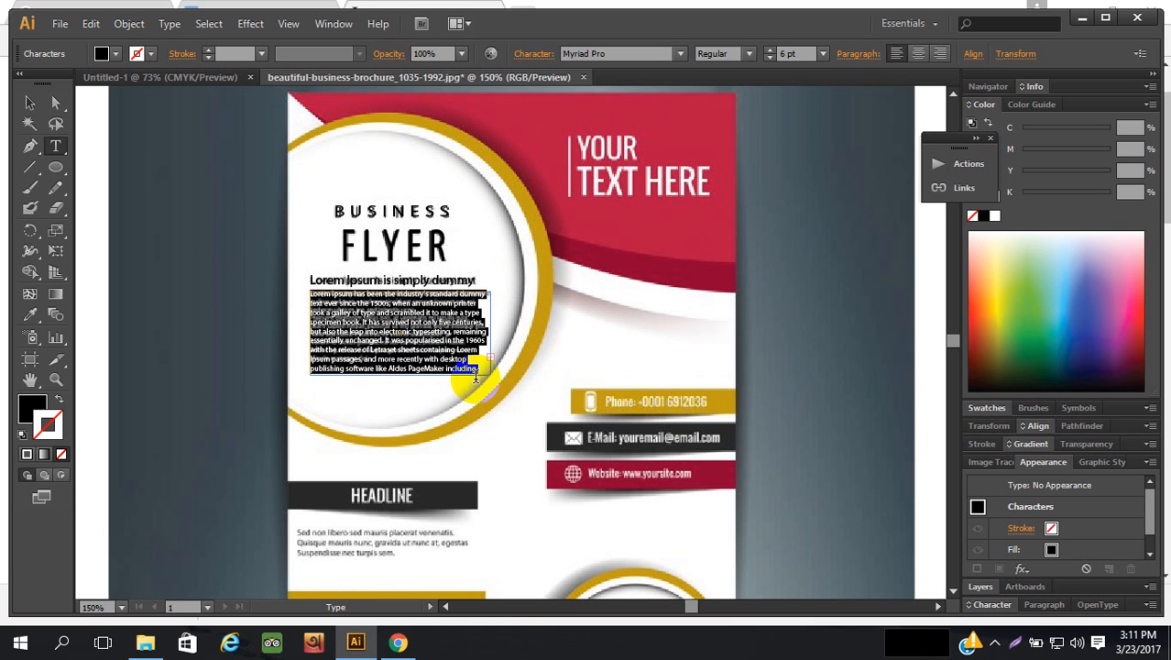
- Extend the body text frame downward so the whole paragraph fits, ending just below its last line
{"action": "left_click", "coordinate": [28, 105]}
{"action": "left_click_drag", "start_coordinate": [411, 367], "coordinate": [409, 418]}
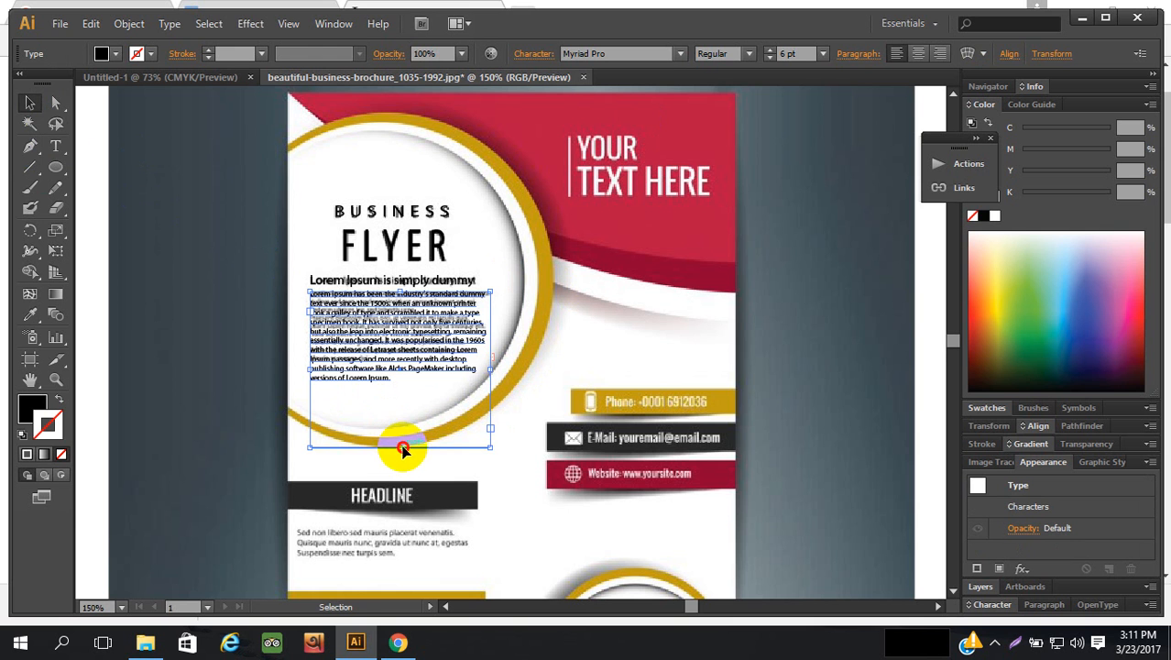
{"action": "left_click_drag", "start_coordinate": [399, 450], "coordinate": [400, 439]}
{"action": "key", "text": "ctrl+z"}
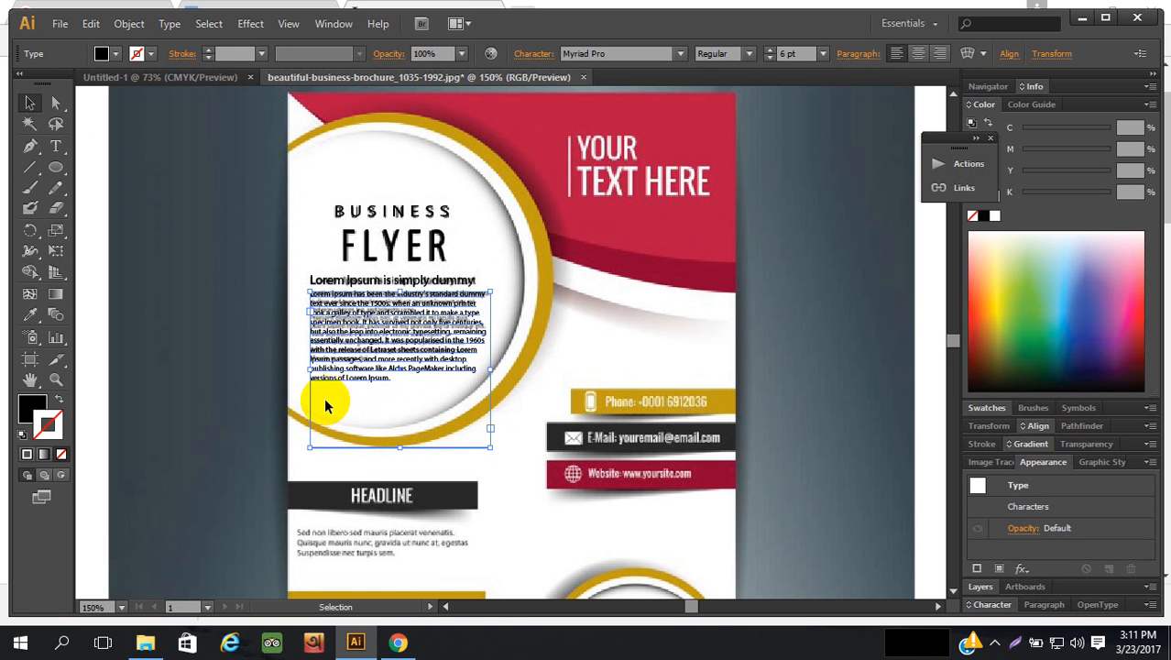
{"action": "left_click", "coordinate": [29, 104]}
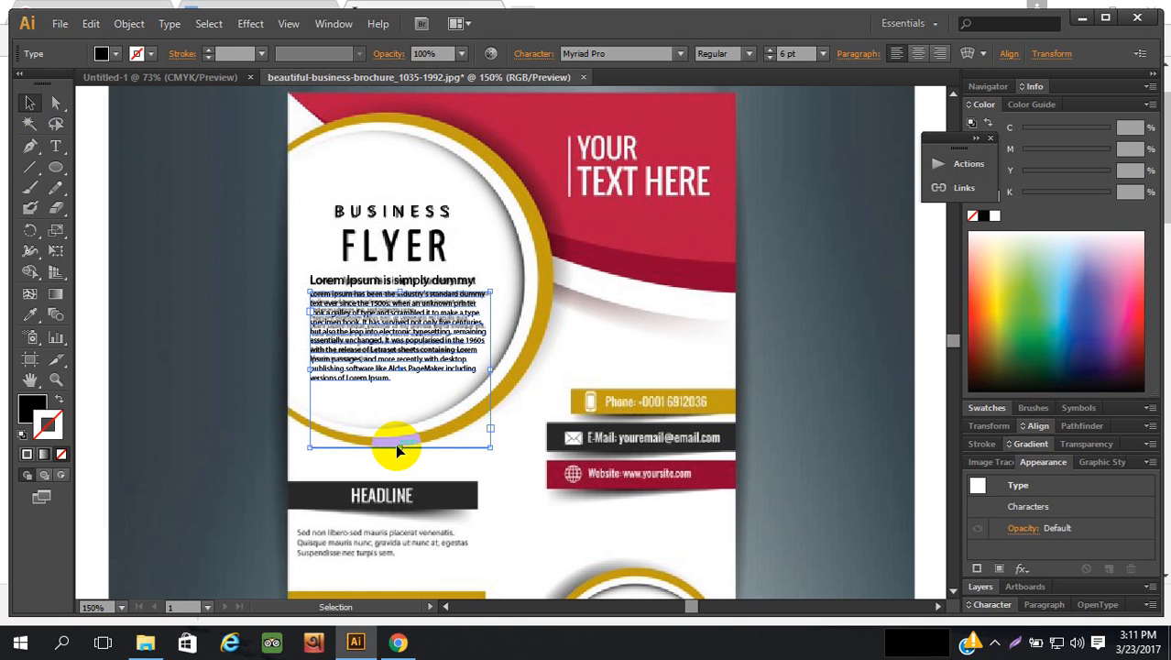
{"action": "left_click_drag", "start_coordinate": [399, 448], "coordinate": [400, 389]}
{"action": "left_click", "coordinate": [117, 176]}
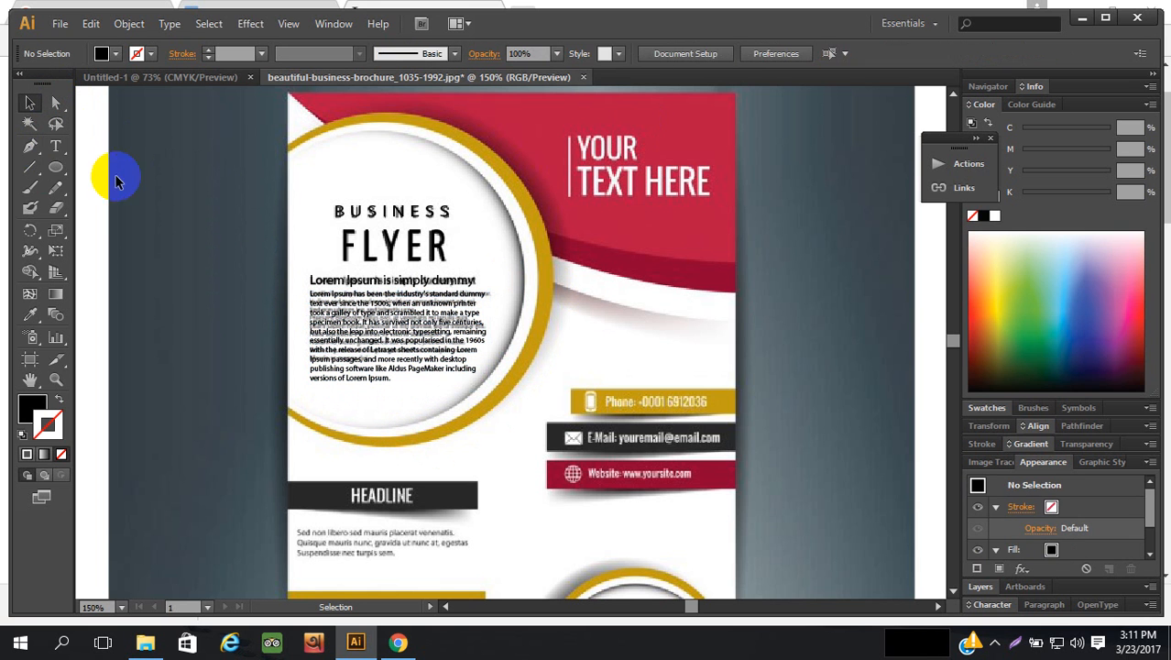
- Group the BUSINESS and FLYER headings with the Lorem Ipsum subheading and body paragraph
{"action": "left_click", "coordinate": [418, 312]}
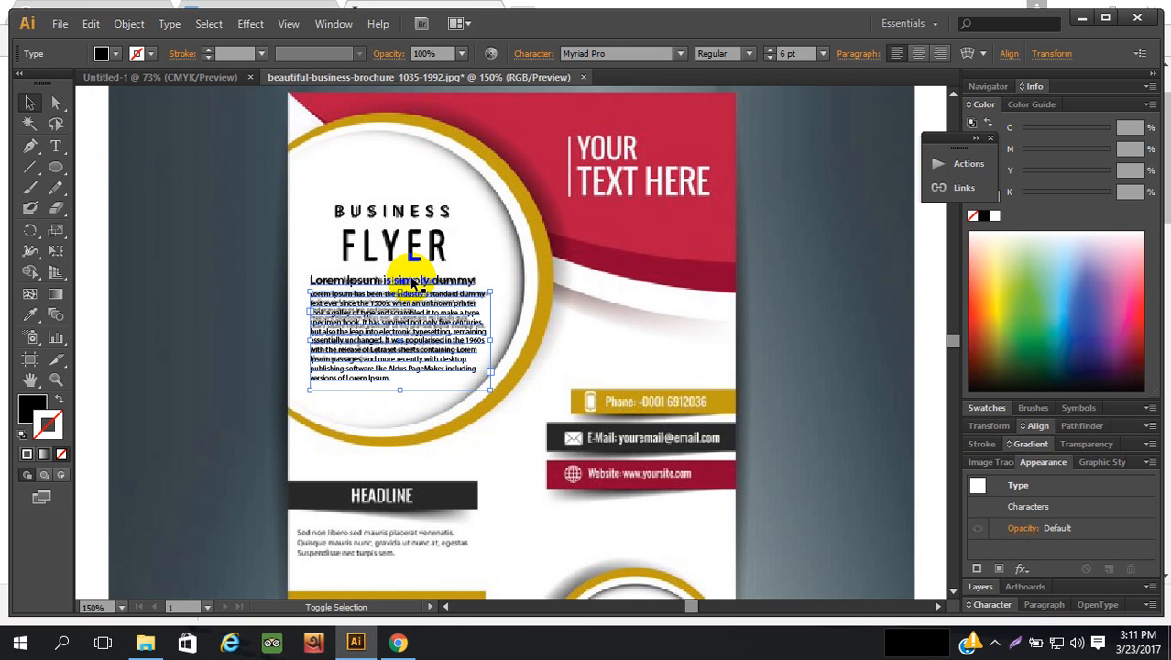
{"action": "left_click", "coordinate": [418, 245], "text": "shift"}
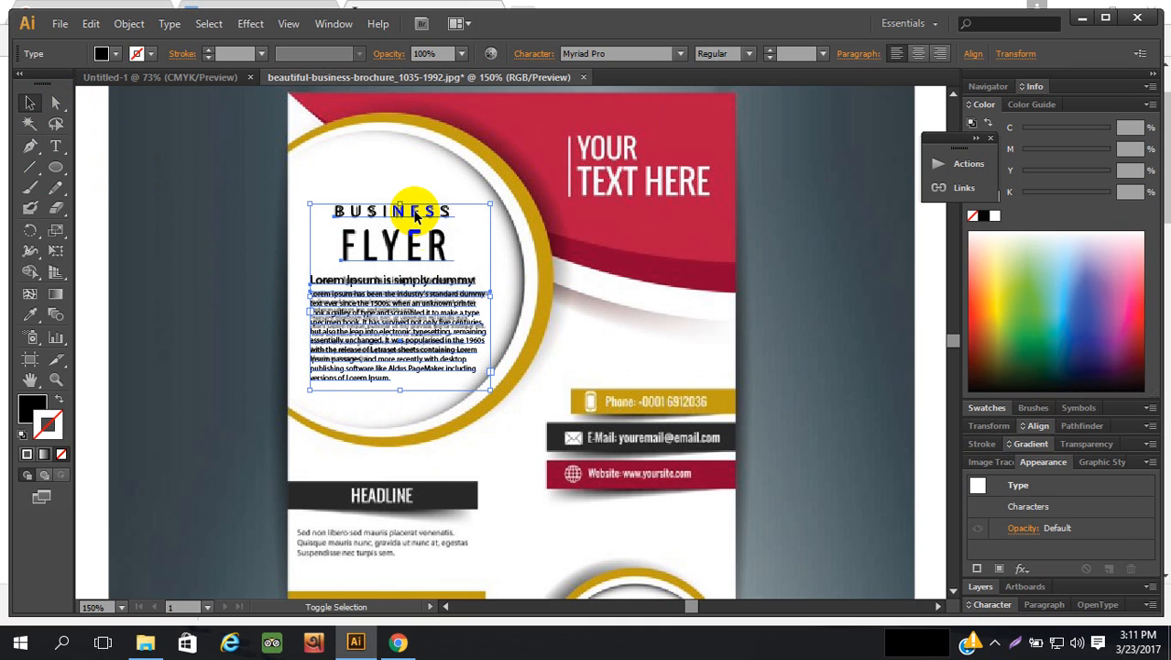
{"action": "key", "text": "ctrl+g"}
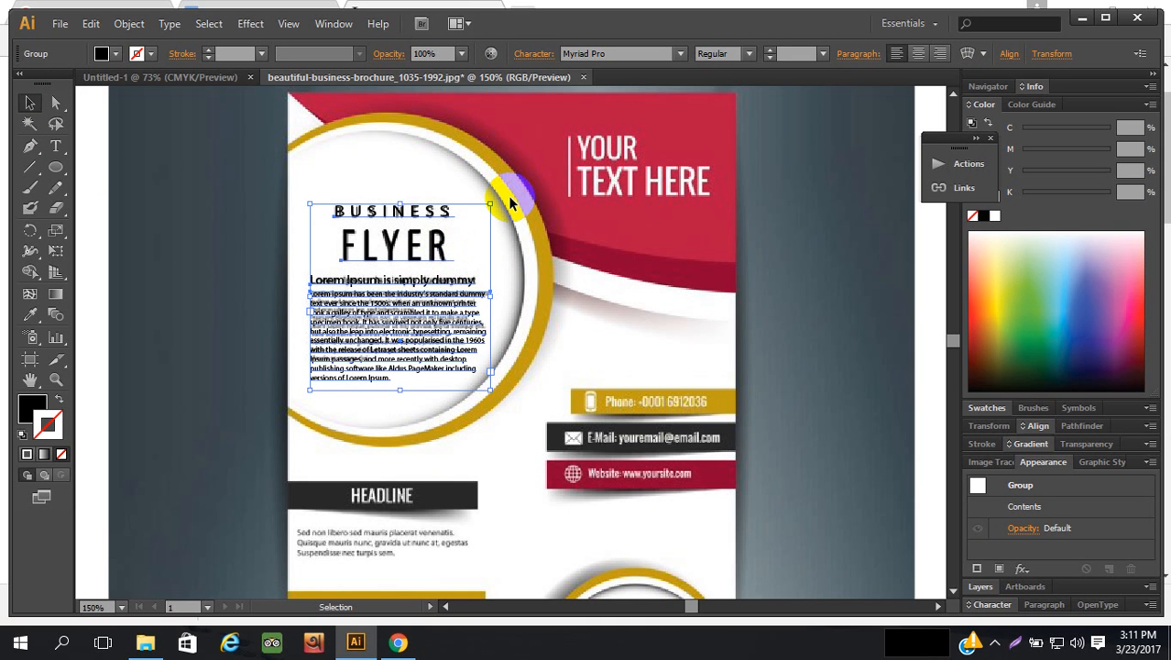
- Show the hidden gold and white circular frame behind the grouped text
{"action": "key", "text": "a"}
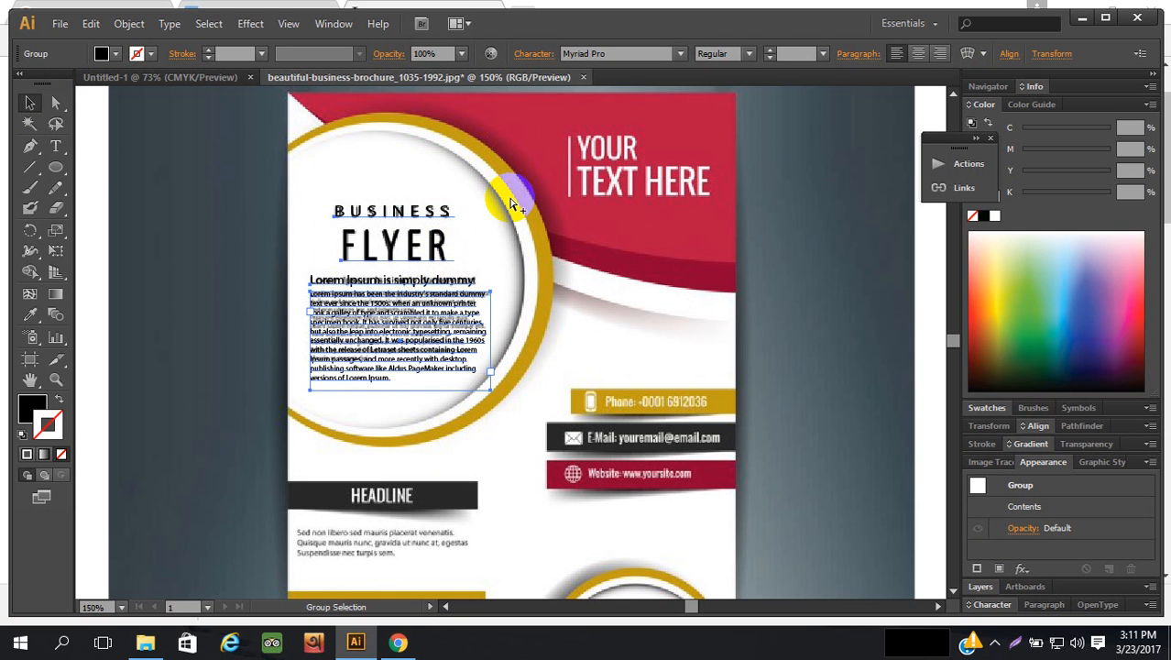
{"action": "left_click", "coordinate": [512, 203], "text": "alt"}
{"action": "key", "text": "v"}
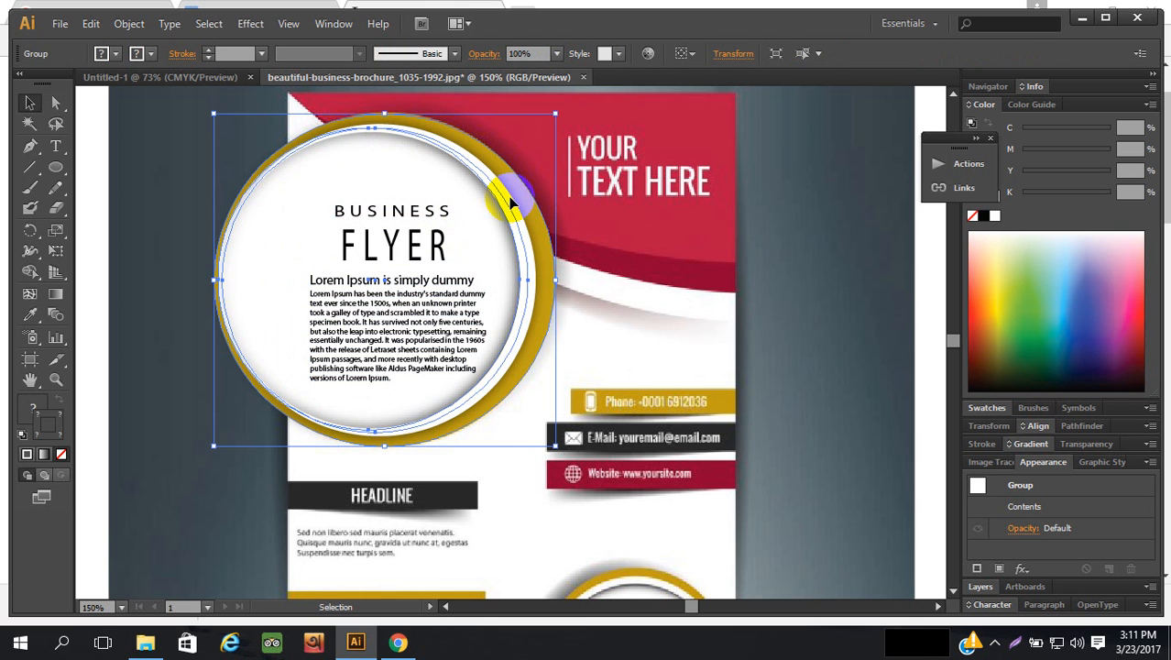
- Group the heading and body text with the gold and white circular frame, and clear the group from the canvas
{"action": "left_click", "coordinate": [806, 295]}
{"action": "left_click", "coordinate": [431, 316]}
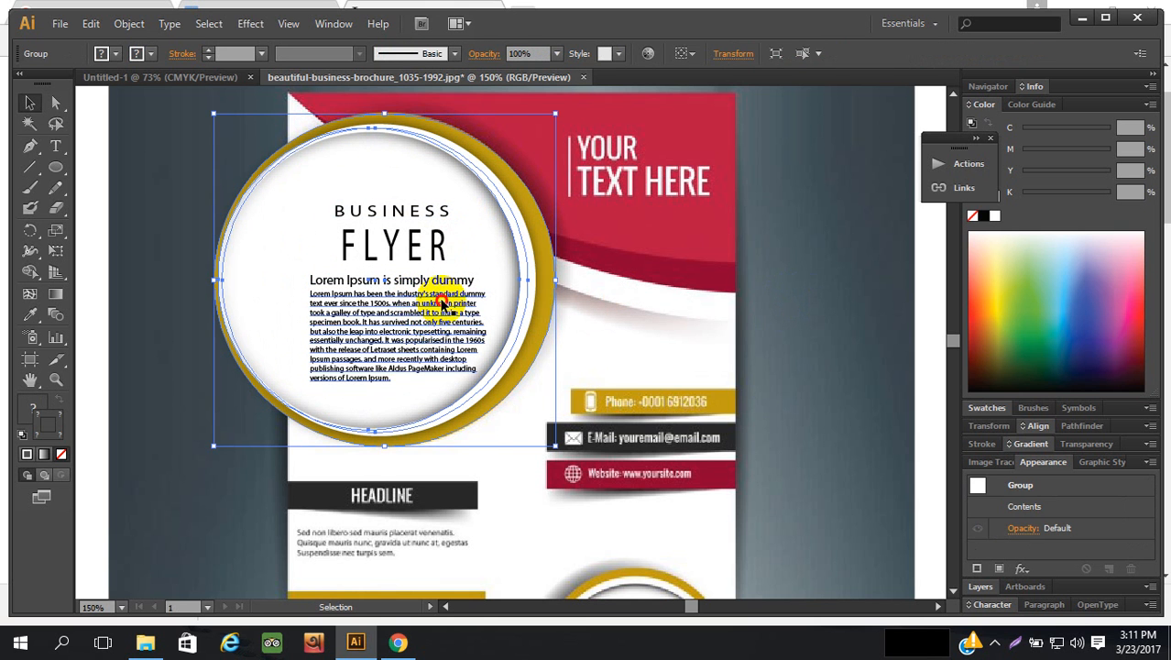
{"action": "left_click", "coordinate": [444, 304]}
{"action": "left_click", "coordinate": [531, 258], "text": "shift"}
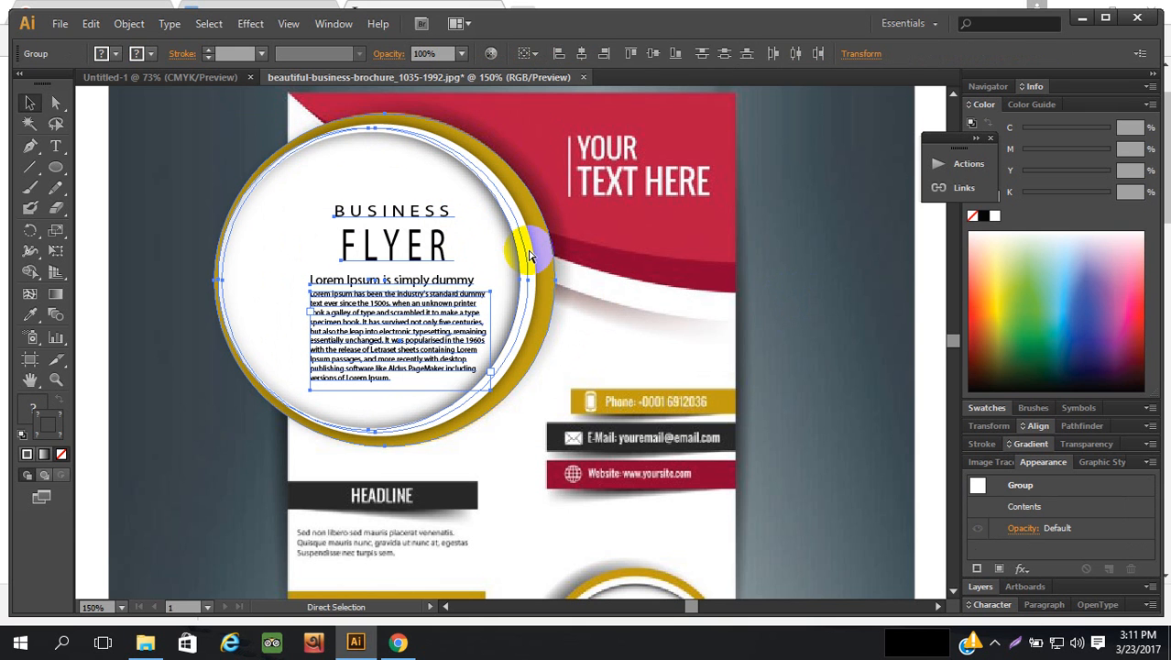
{"action": "key", "text": "ctrl+g"}
{"action": "scroll", "coordinate": [876, 317], "scroll_direction": "down", "scroll_amount": 1}
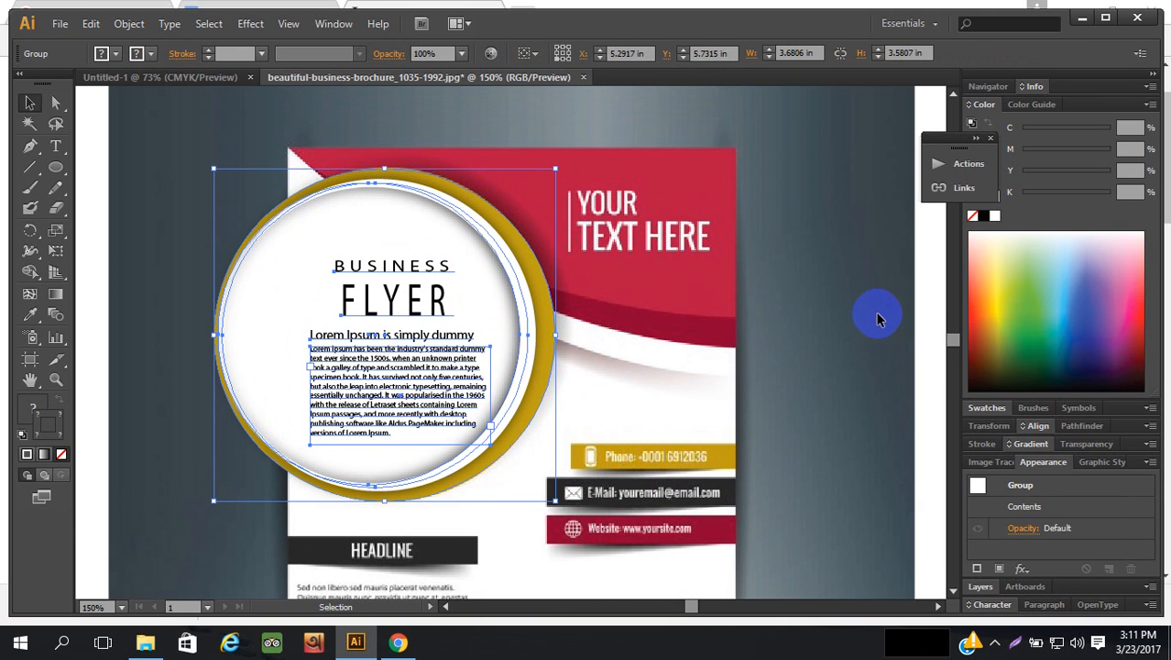
{"action": "scroll", "coordinate": [875, 317], "scroll_direction": "up", "scroll_amount": 2}
{"action": "key", "text": "Delete"}
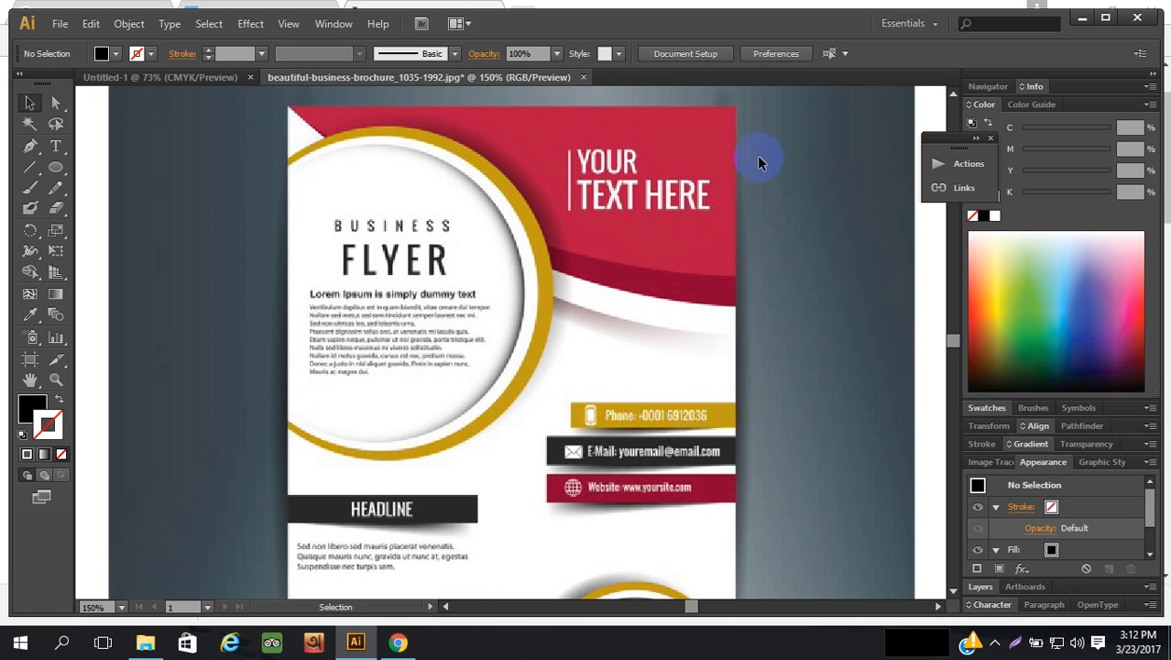
- Draw a rectangle about 4.81 by 2.43 in over the flyer's red header and remove its fill
{"action": "left_click", "coordinate": [57, 167]}
{"action": "left_click", "coordinate": [100, 166]}
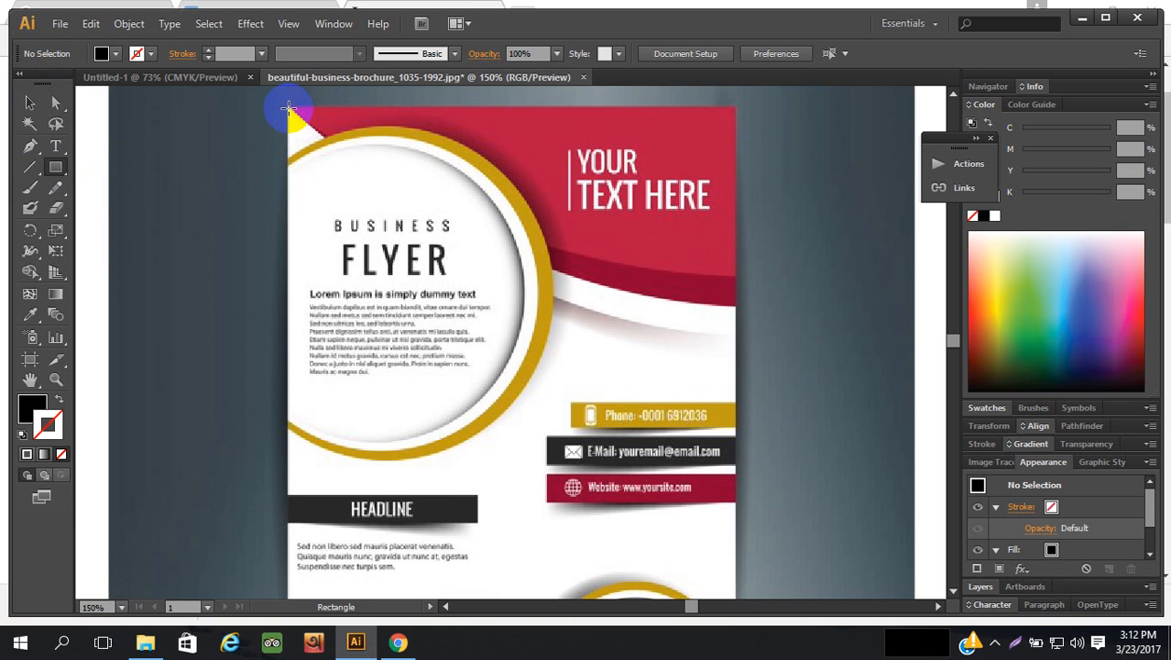
{"action": "left_click_drag", "start_coordinate": [287, 107], "coordinate": [733, 333]}
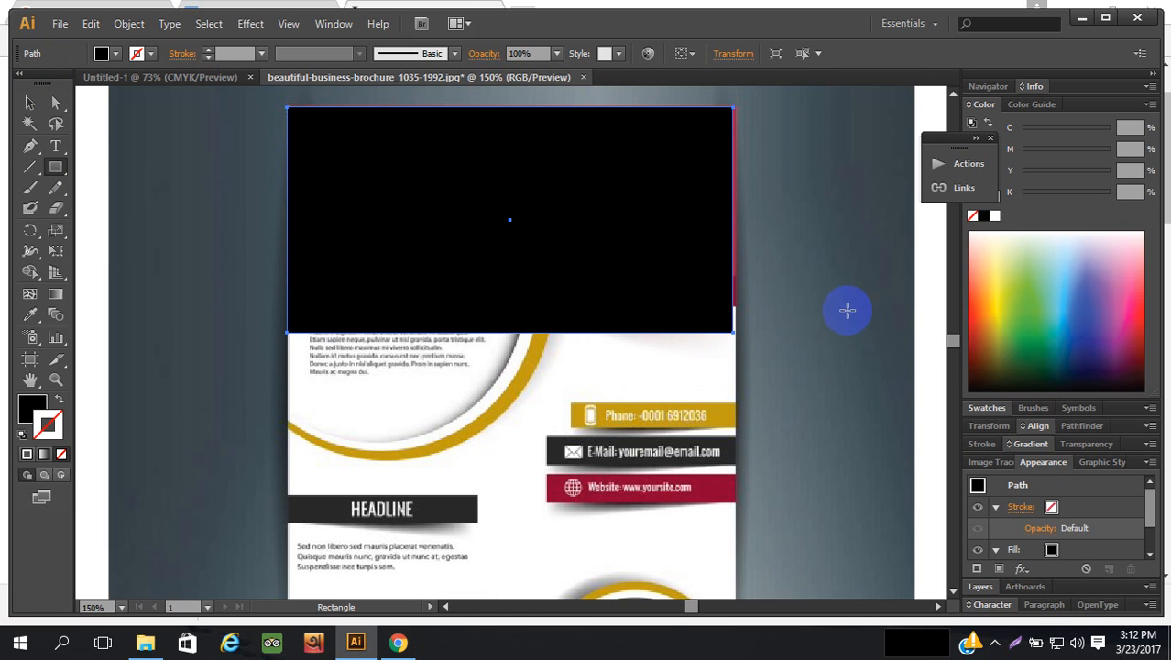
{"action": "left_click", "coordinate": [61, 454]}
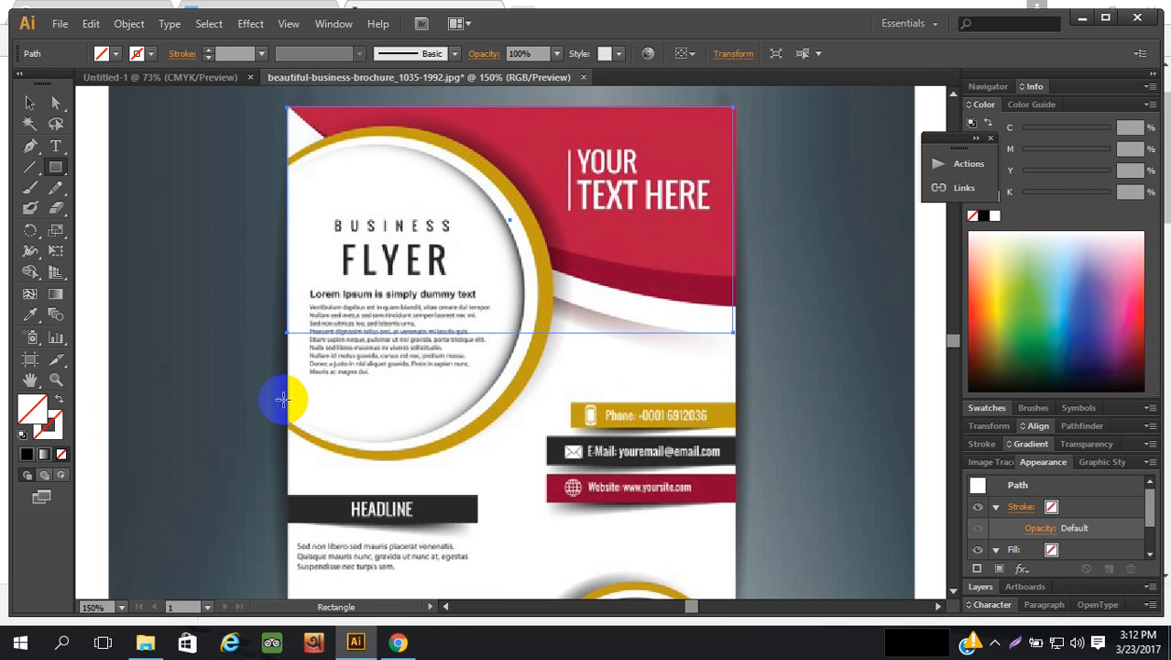
- Stretch the rectangle sideways so that its right edge lines up with the right edge of the flyer page
{"action": "left_click", "coordinate": [29, 103]}
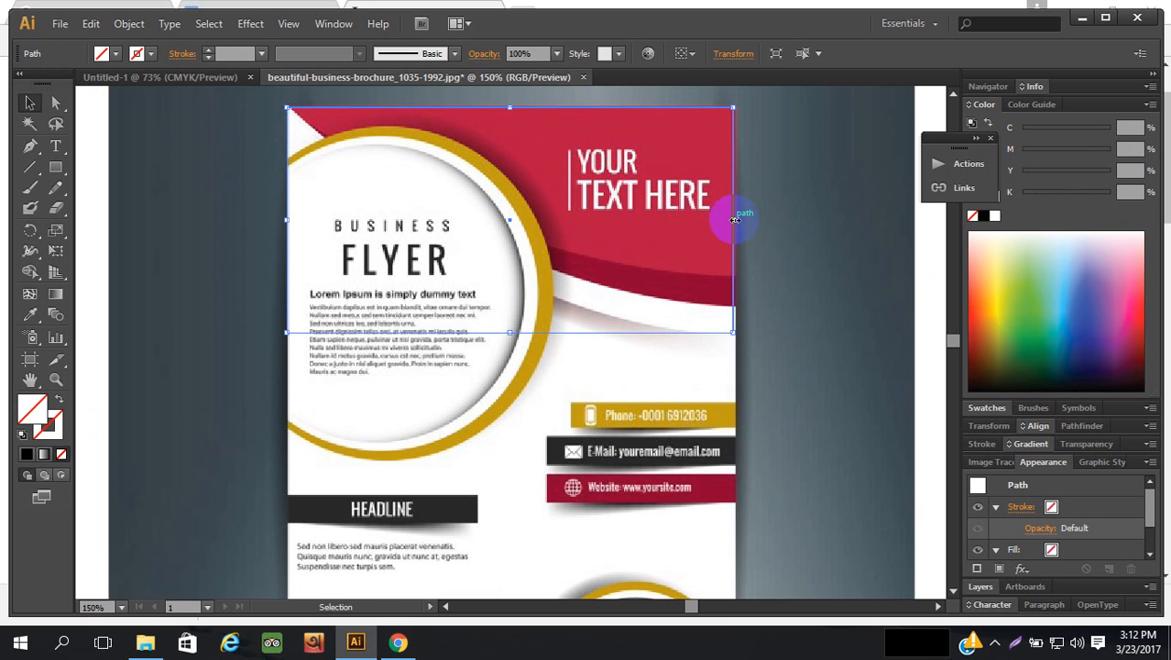
{"action": "left_click_drag", "start_coordinate": [731, 220], "coordinate": [735, 220]}
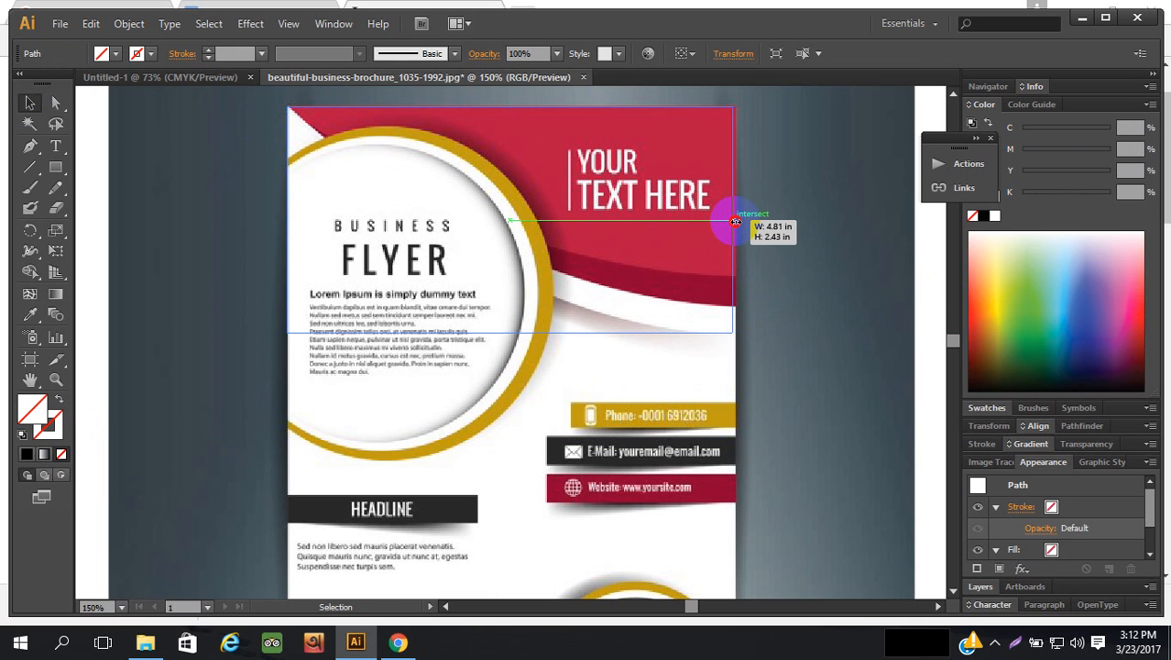
{"action": "left_click_drag", "start_coordinate": [736, 220], "coordinate": [734, 221]}
{"action": "left_click_drag", "start_coordinate": [735, 222], "coordinate": [735, 225]}
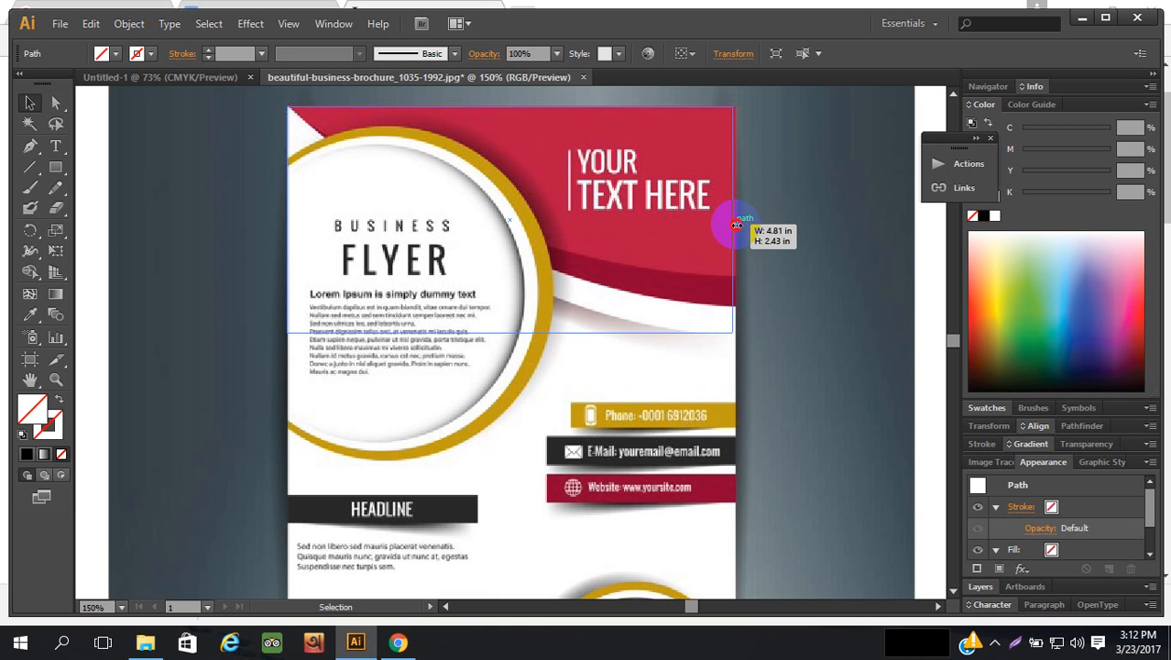
{"action": "left_click_drag", "start_coordinate": [737, 226], "coordinate": [733, 226]}
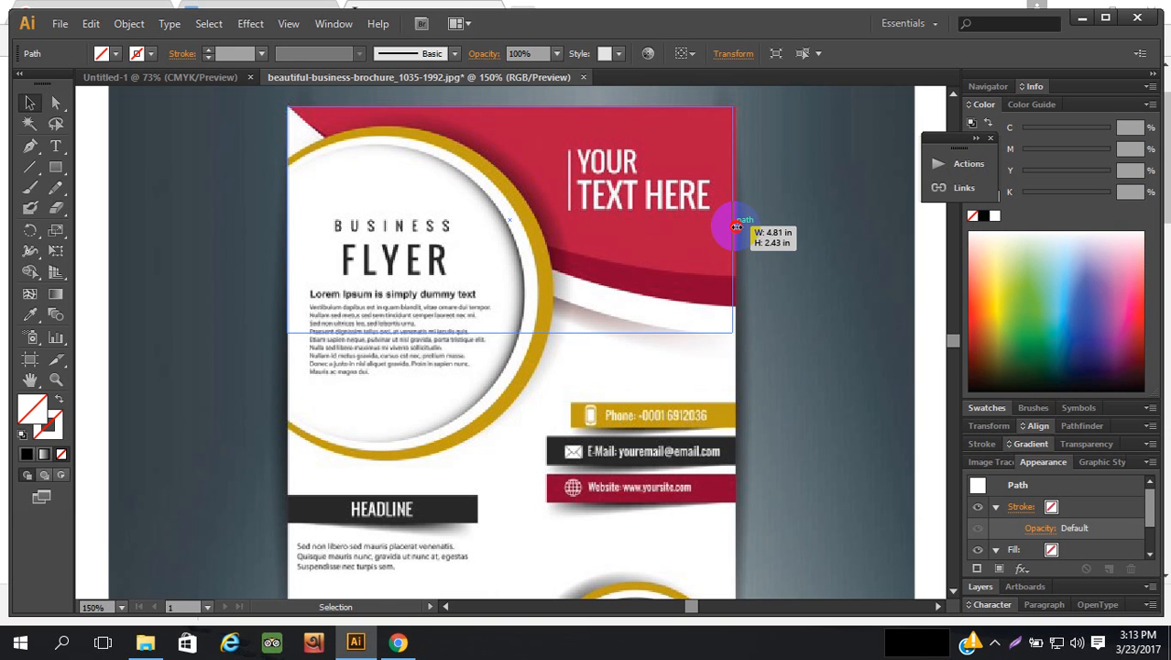
{"action": "left_click_drag", "start_coordinate": [736, 226], "coordinate": [737, 226]}
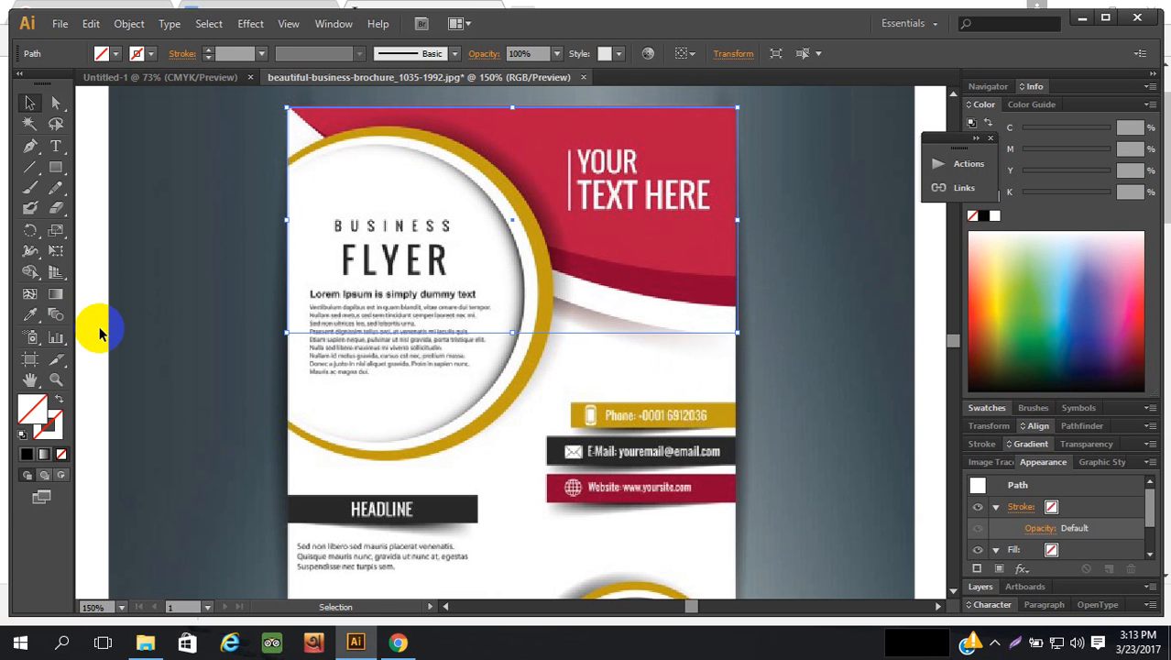
{"action": "key", "text": "ctrl+equal"}
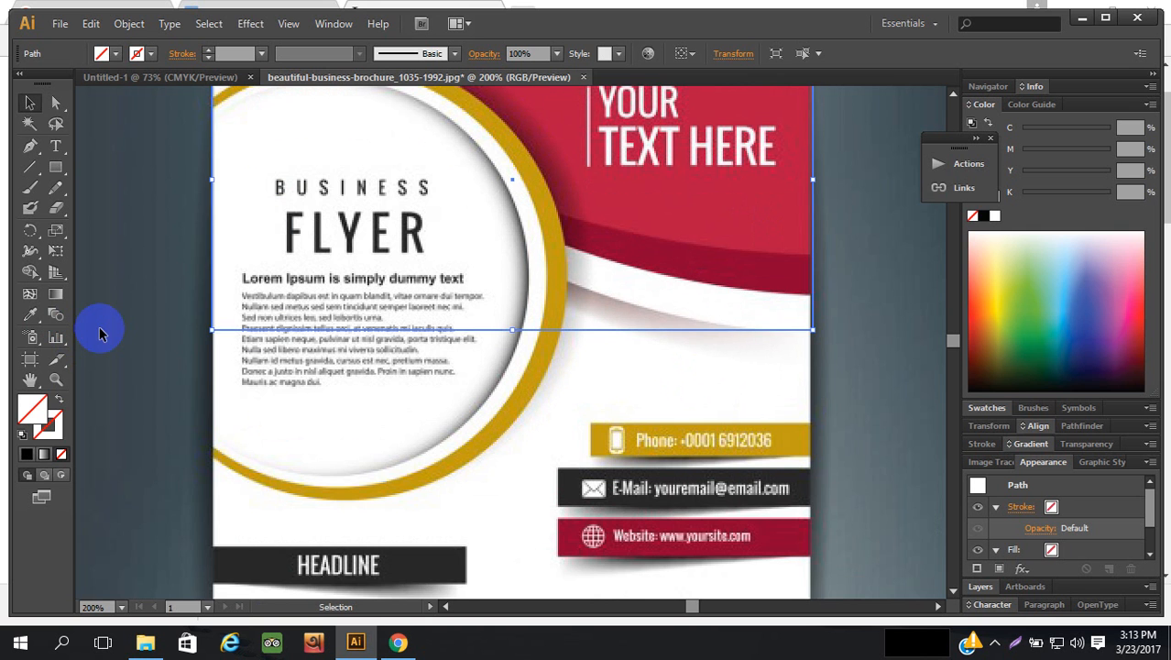
{"action": "scroll", "coordinate": [224, 303], "scroll_direction": "up", "scroll_amount": 2}
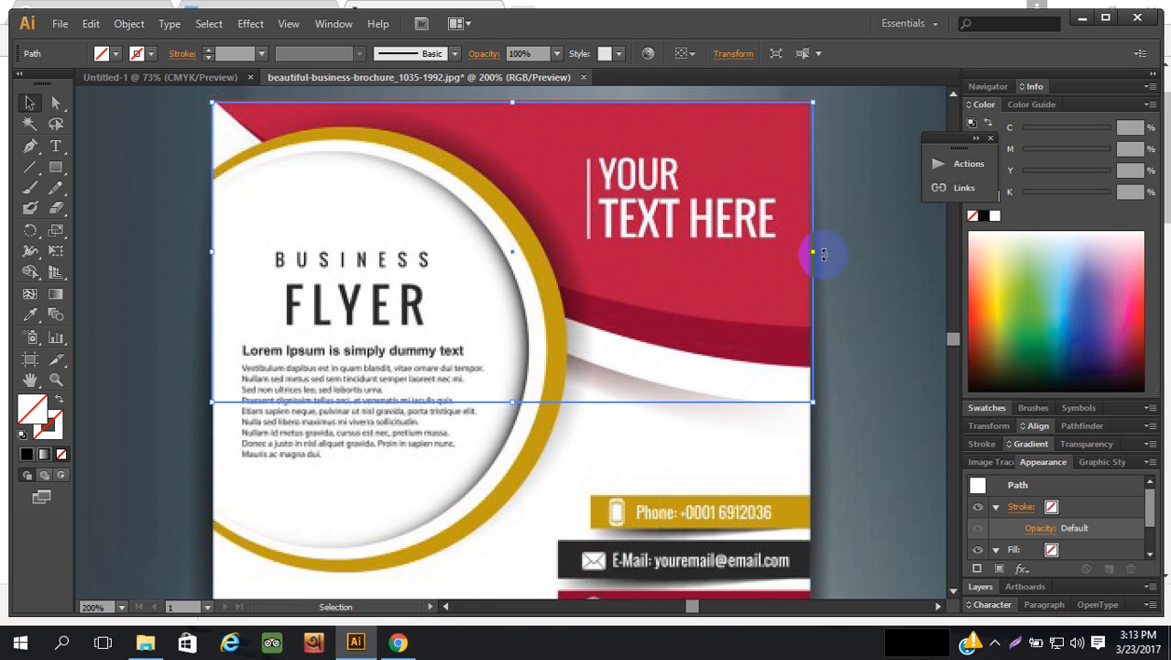
{"action": "left_click_drag", "start_coordinate": [814, 251], "coordinate": [808, 252]}
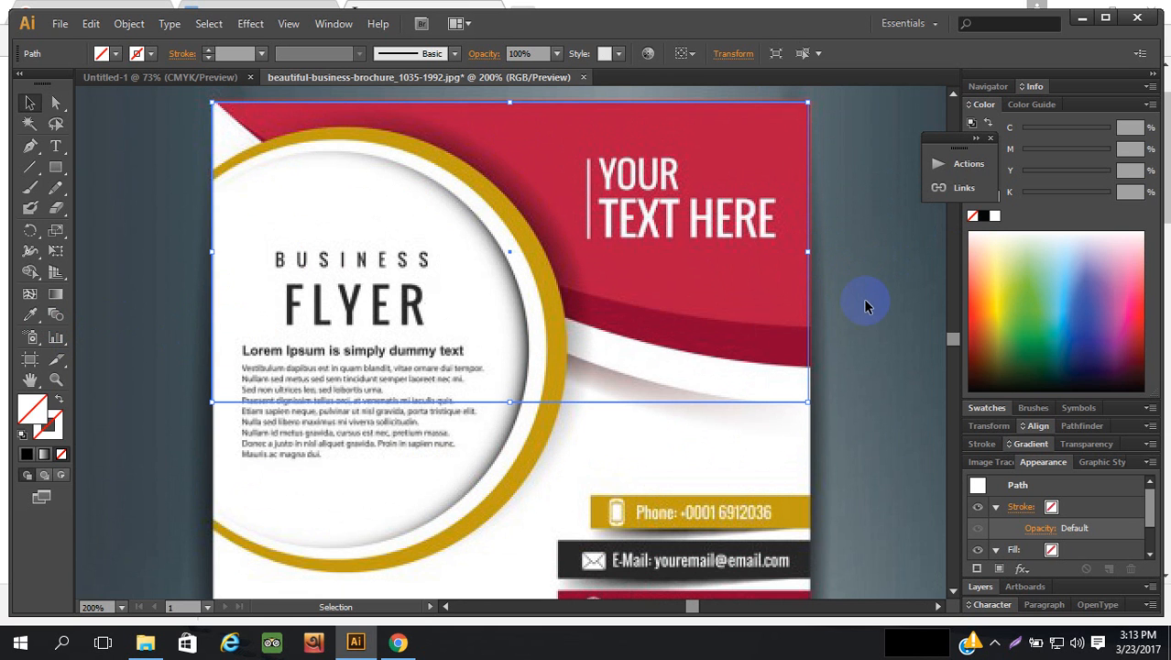
{"action": "left_click_drag", "start_coordinate": [811, 252], "coordinate": [809, 250]}
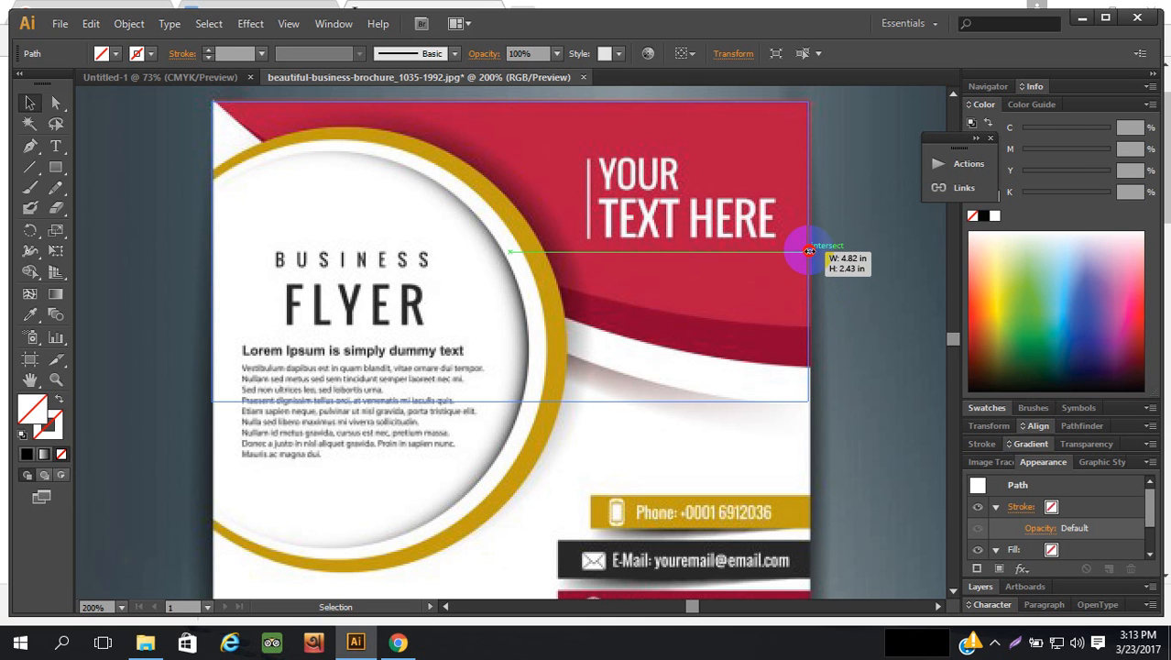
{"action": "left_click_drag", "start_coordinate": [812, 250], "coordinate": [806, 251]}
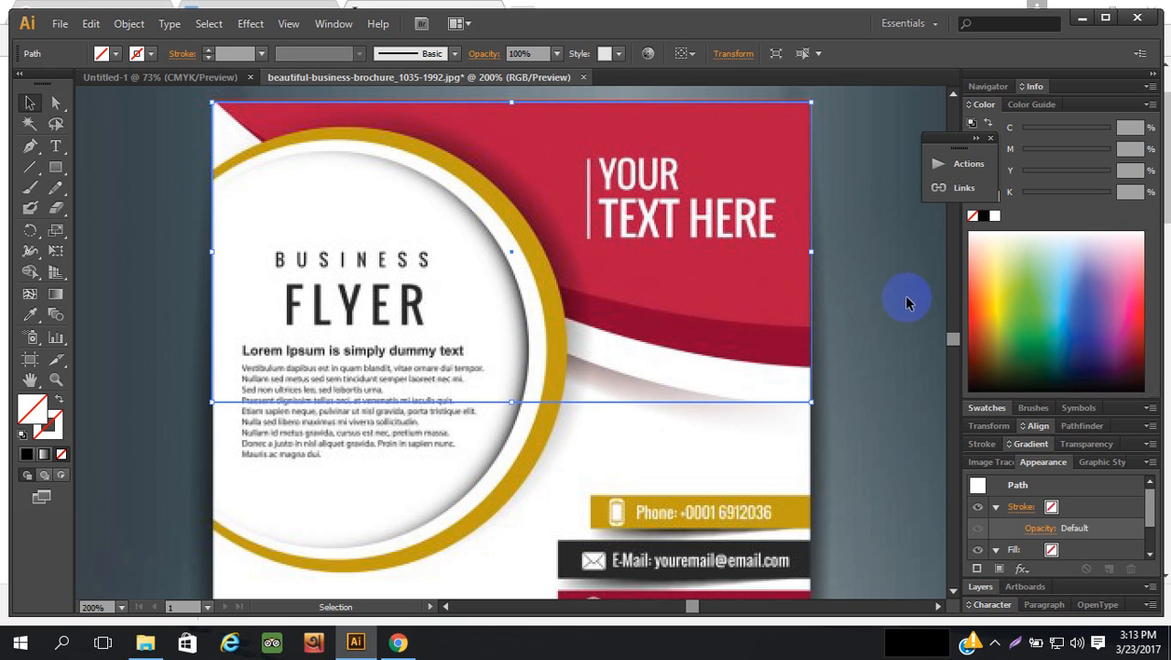
- Delete the rectangle's lower-left anchor point to leave a triangle with a diagonal lower edge
{"action": "scroll", "coordinate": [882, 300], "scroll_direction": "down", "scroll_amount": 1}
{"action": "scroll", "coordinate": [882, 301], "scroll_direction": "up", "scroll_amount": 3}
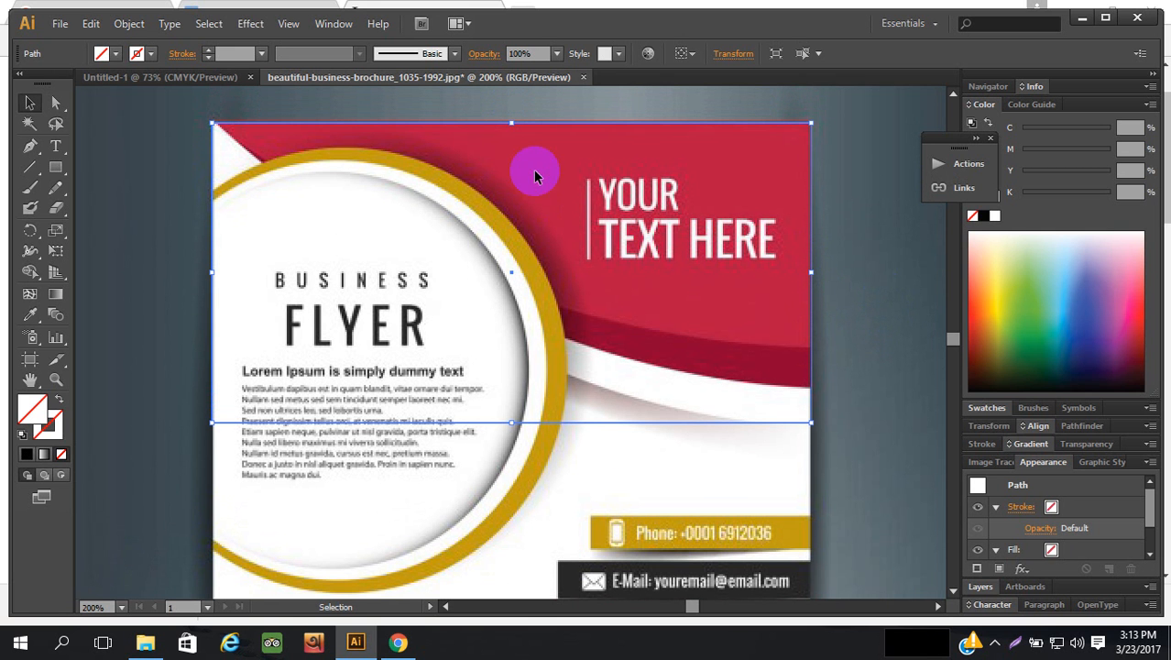
{"action": "left_click", "coordinate": [39, 106]}
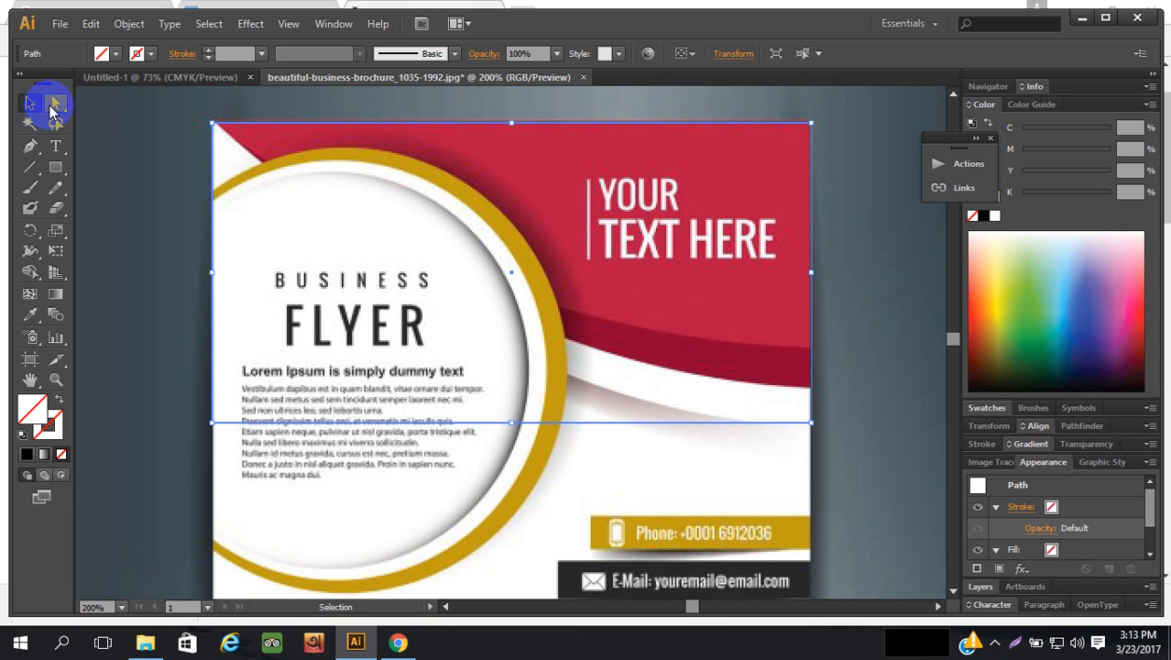
{"action": "left_click", "coordinate": [30, 146]}
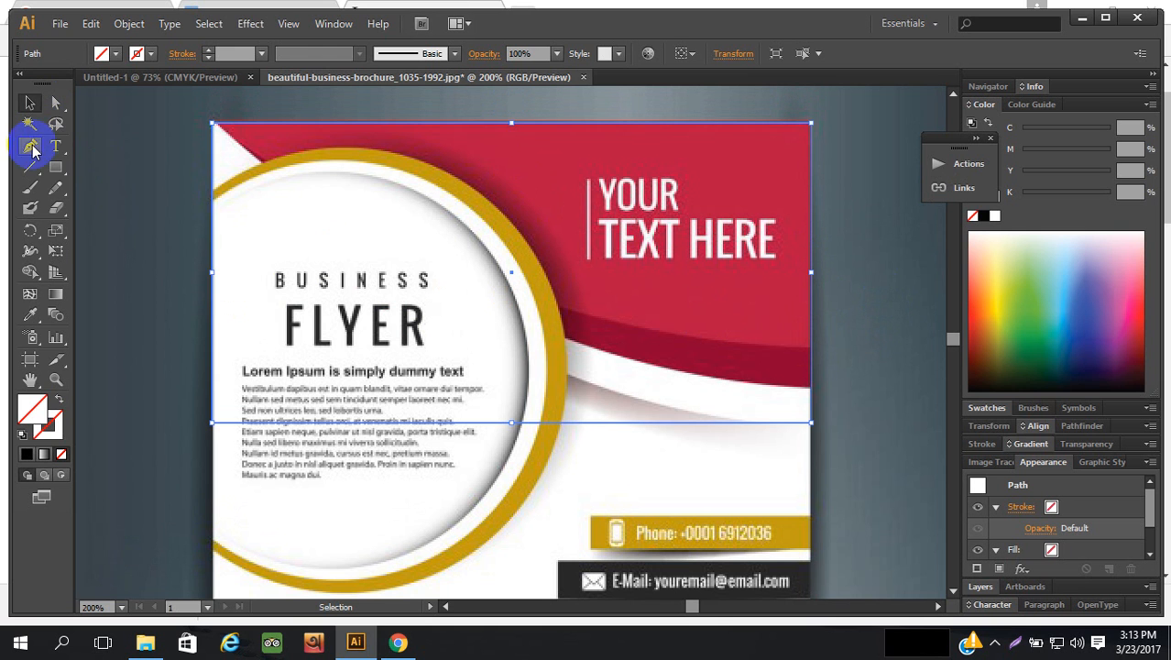
{"action": "left_click", "coordinate": [92, 186]}
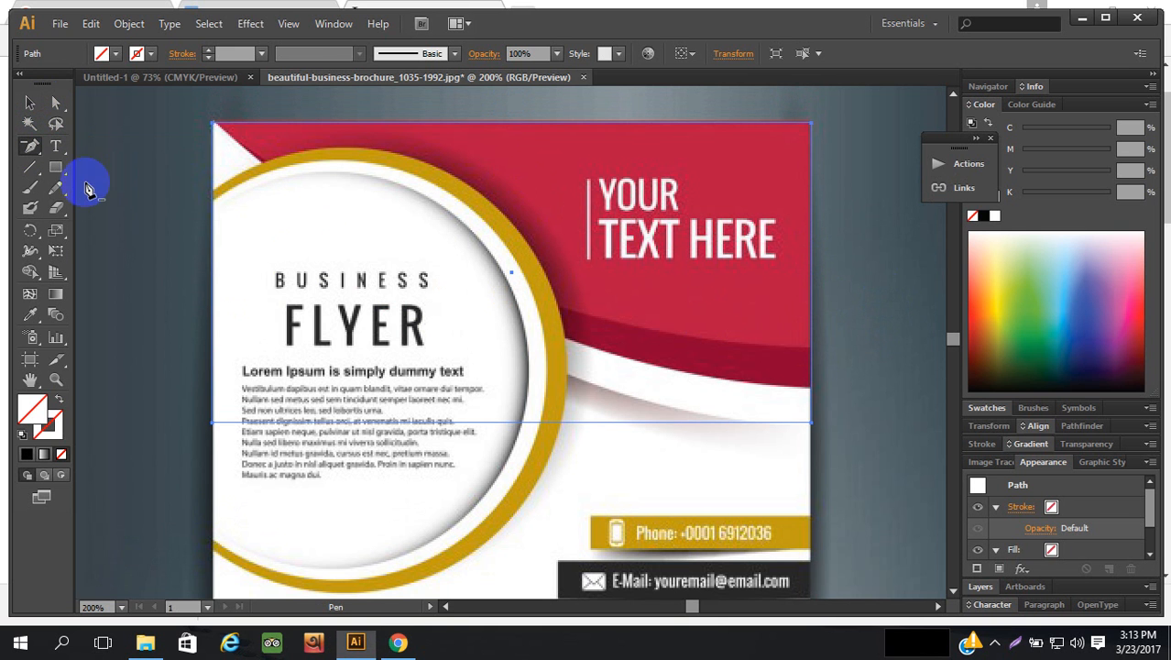
{"action": "left_click", "coordinate": [213, 423]}
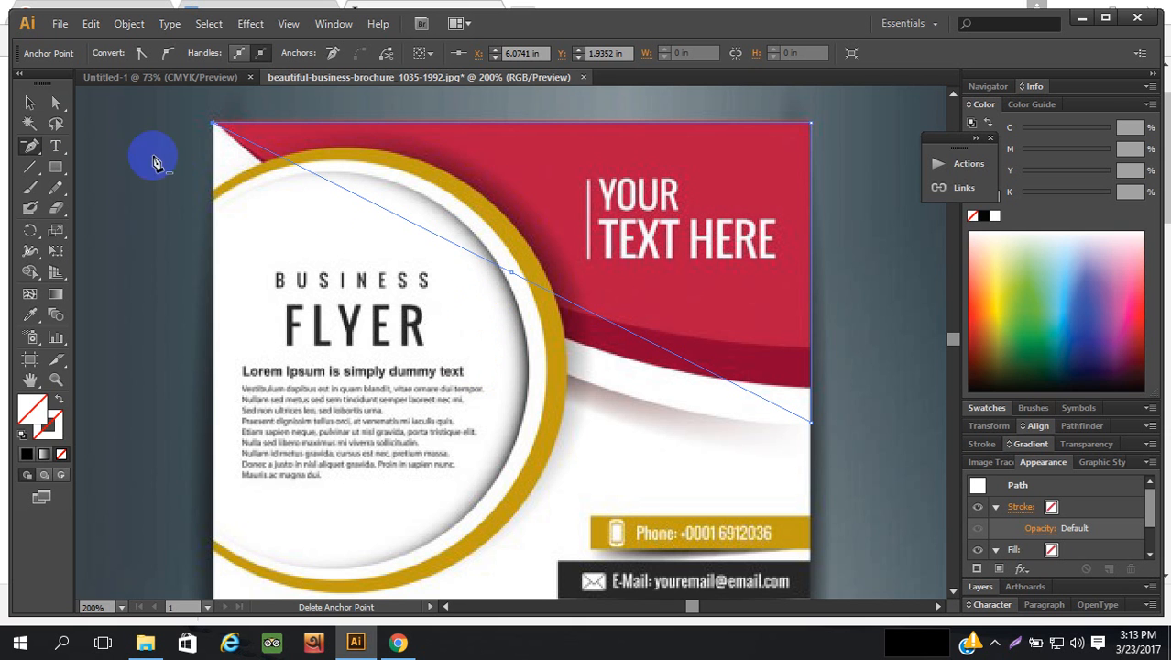
{"action": "left_click", "coordinate": [55, 102]}
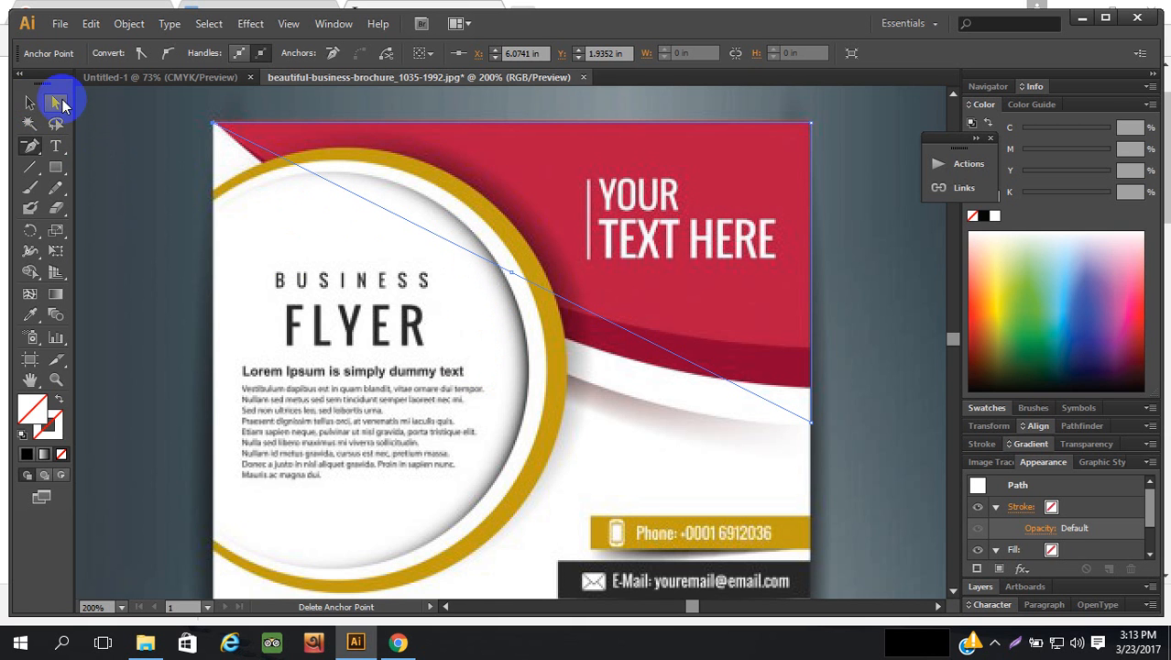
{"action": "left_click", "coordinate": [512, 277]}
{"action": "key", "text": "v"}
{"action": "key", "text": "a"}
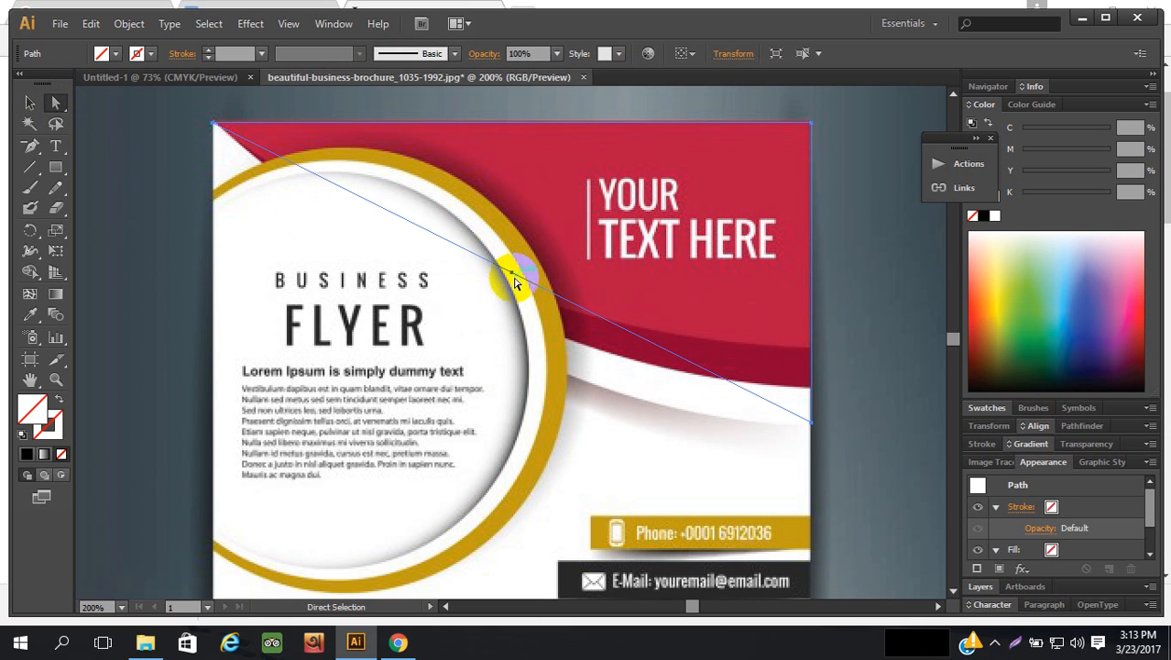
{"action": "left_click", "coordinate": [865, 323]}
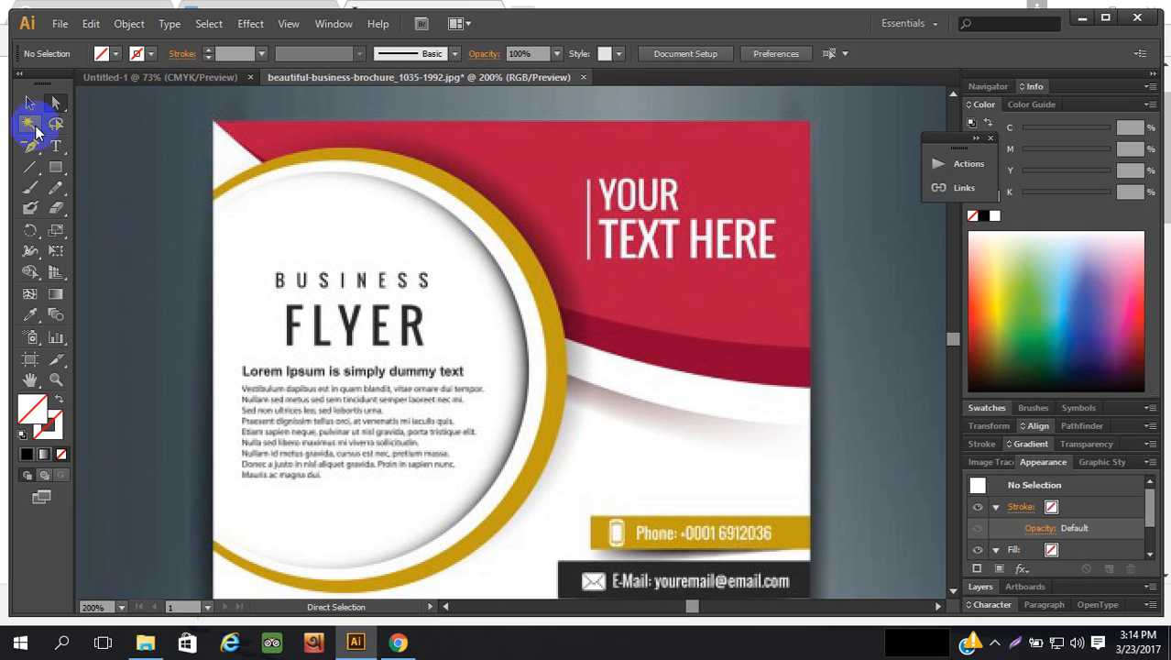
- Add an anchor point near the middle of the triangle's diagonal edge and convert it to a smooth point with direction handles
{"action": "left_click_drag", "start_coordinate": [30, 145], "coordinate": [81, 166]}
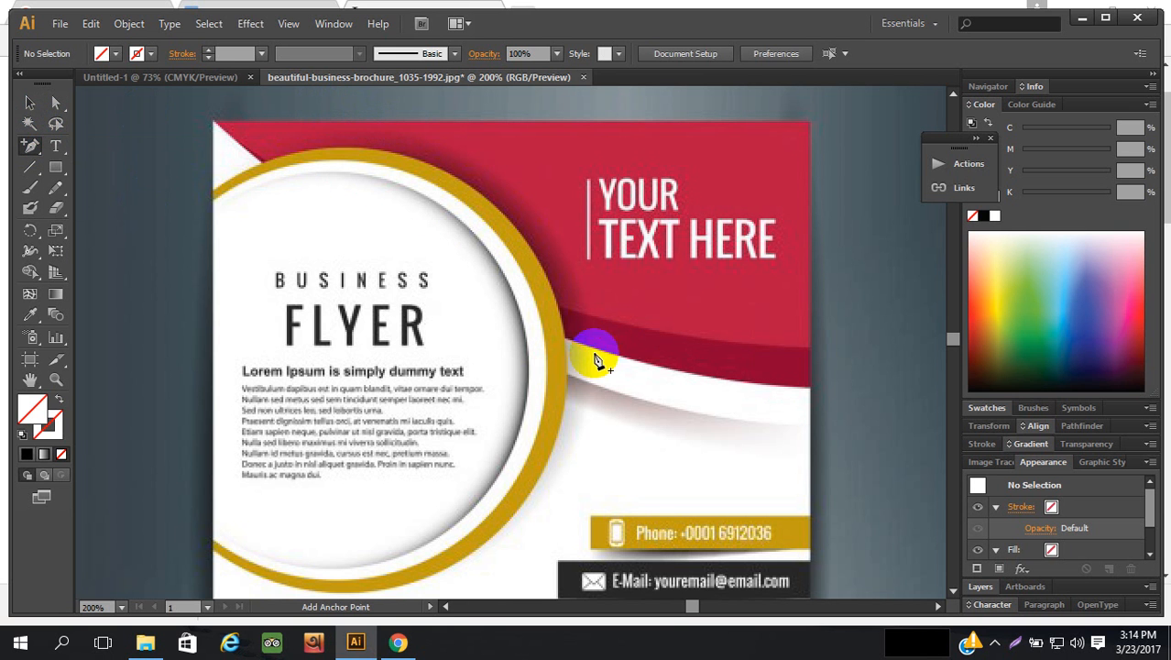
{"action": "left_click", "coordinate": [540, 288]}
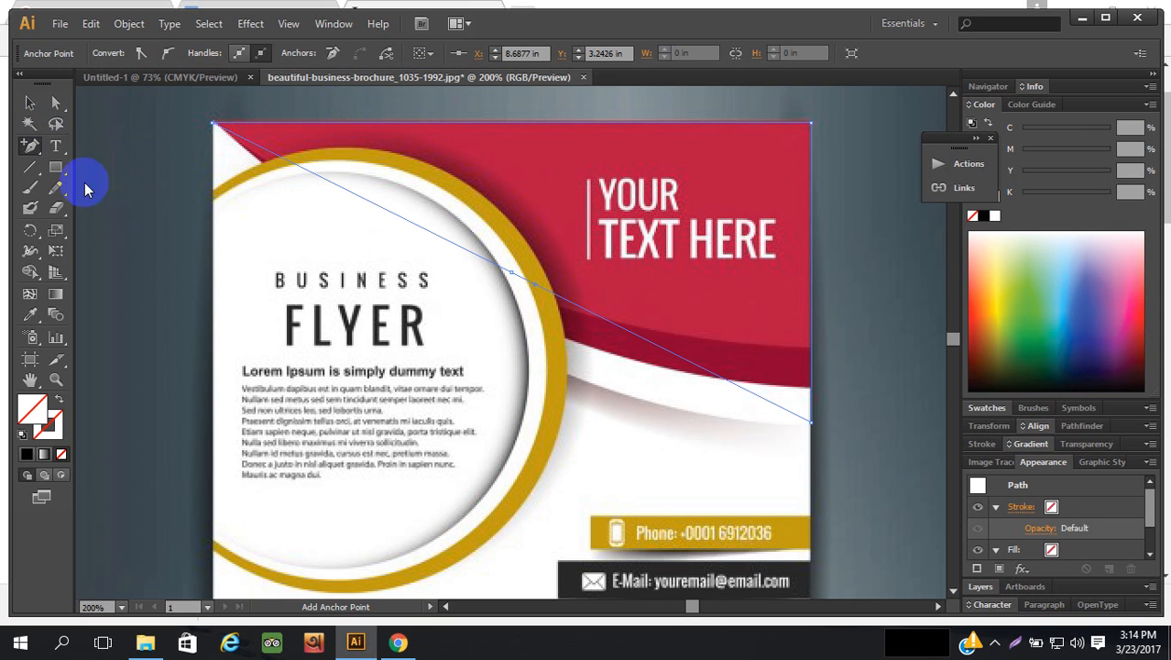
{"action": "left_click_drag", "start_coordinate": [34, 155], "coordinate": [93, 209]}
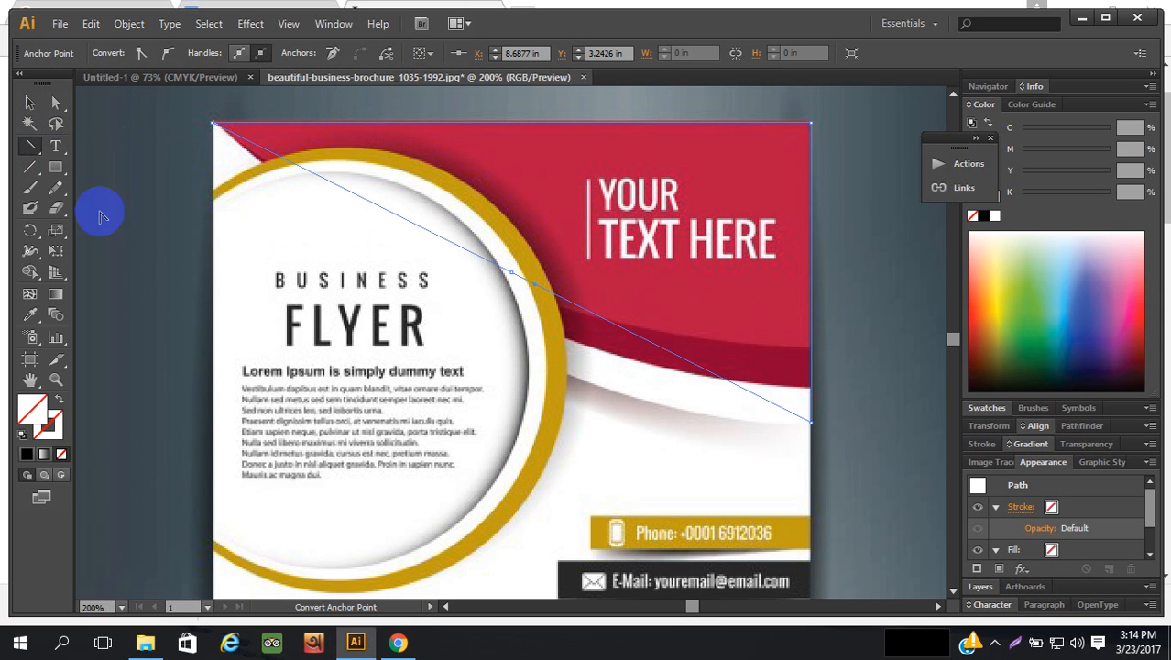
{"action": "left_click", "coordinate": [511, 274]}
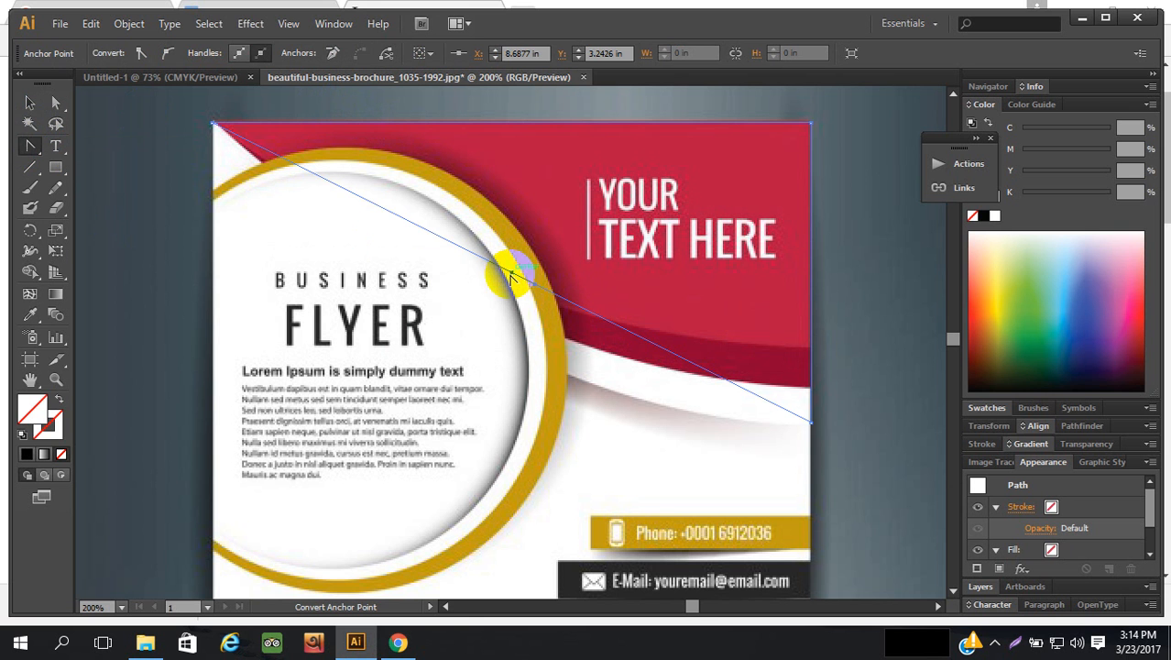
{"action": "left_click_drag", "start_coordinate": [534, 287], "coordinate": [515, 271]}
- Nudge the smooth anchor point down to about Y 3.96 in to bow the diagonal edge toward the header's white curve
{"action": "key", "text": "Down"}
{"action": "key", "text": "Down"}
{"action": "key", "text": "Down"}
{"action": "key", "text": "Down"}
{"action": "key", "text": "Down"}
{"action": "key", "text": "Down"}
{"action": "key", "text": "Down"}
{"action": "key", "text": "Down"}
{"action": "key", "text": "Down"}
{"action": "key", "text": "Down"}
{"action": "key", "text": "Down"}
{"action": "key", "text": "Down"}
{"action": "key", "text": "Down"}
{"action": "key", "text": "Down"}
{"action": "key", "text": "Down"}
{"action": "key", "text": "Down"}
{"action": "key", "text": "Down"}
{"action": "key", "text": "Down"}
{"action": "key", "text": "Down"}
{"action": "key", "text": "Down"}
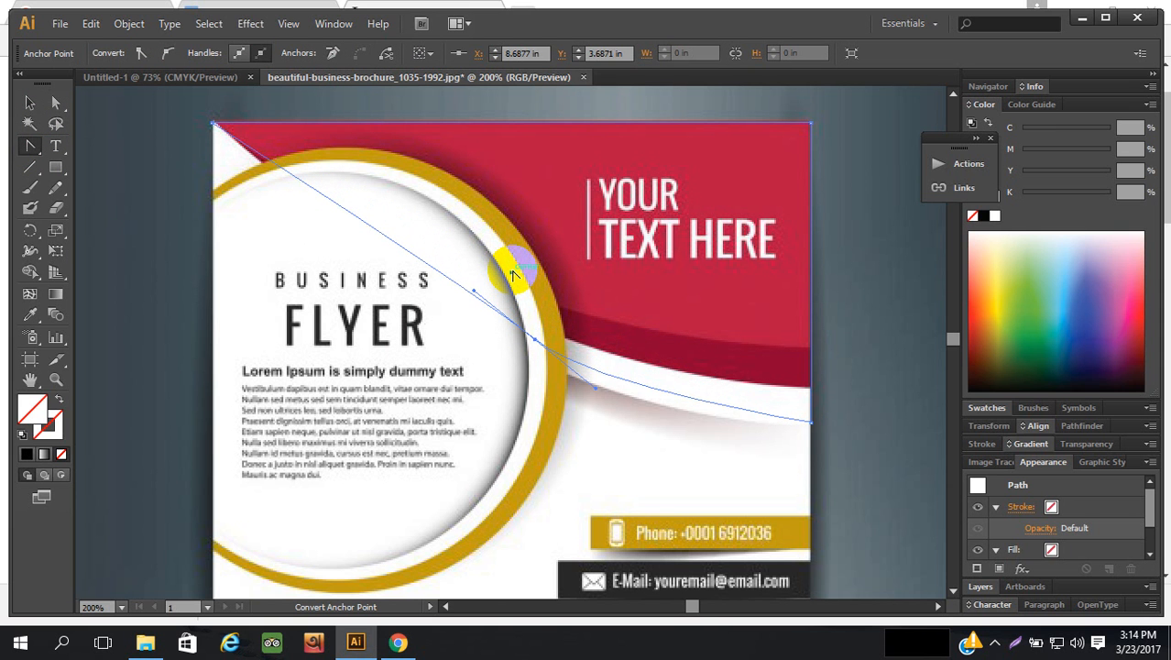
{"action": "key", "text": "Down"}
{"action": "key", "text": "Down"}
{"action": "key", "text": "Down"}
{"action": "key", "text": "Down"}
{"action": "key", "text": "Down"}
{"action": "key", "text": "Down"}
{"action": "key", "text": "Down"}
{"action": "key", "text": "Down"}
{"action": "key", "text": "Down"}
{"action": "key", "text": "Down"}
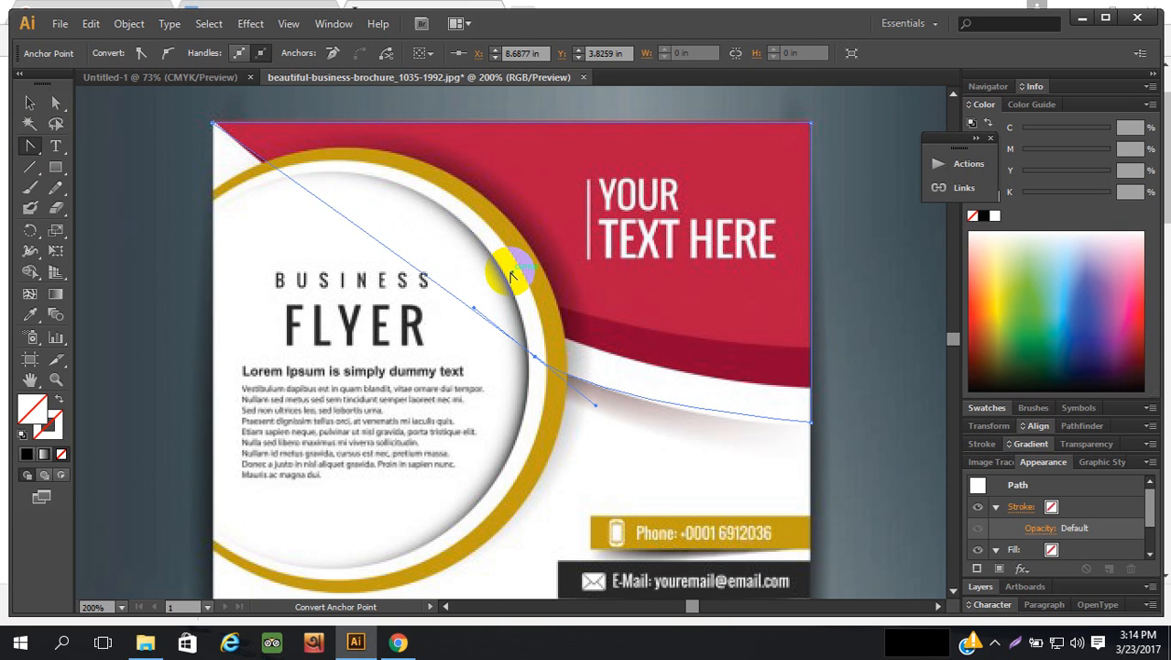
{"action": "key", "text": "Down"}
{"action": "key", "text": "Down"}
{"action": "key", "text": "Down"}
{"action": "key", "text": "Down"}
{"action": "key", "text": "Down"}
{"action": "key", "text": "Down"}
{"action": "key", "text": "Down"}
{"action": "key", "text": "Down"}
{"action": "key", "text": "Down"}
{"action": "key", "text": "Down"}
{"action": "key", "text": "Down"}
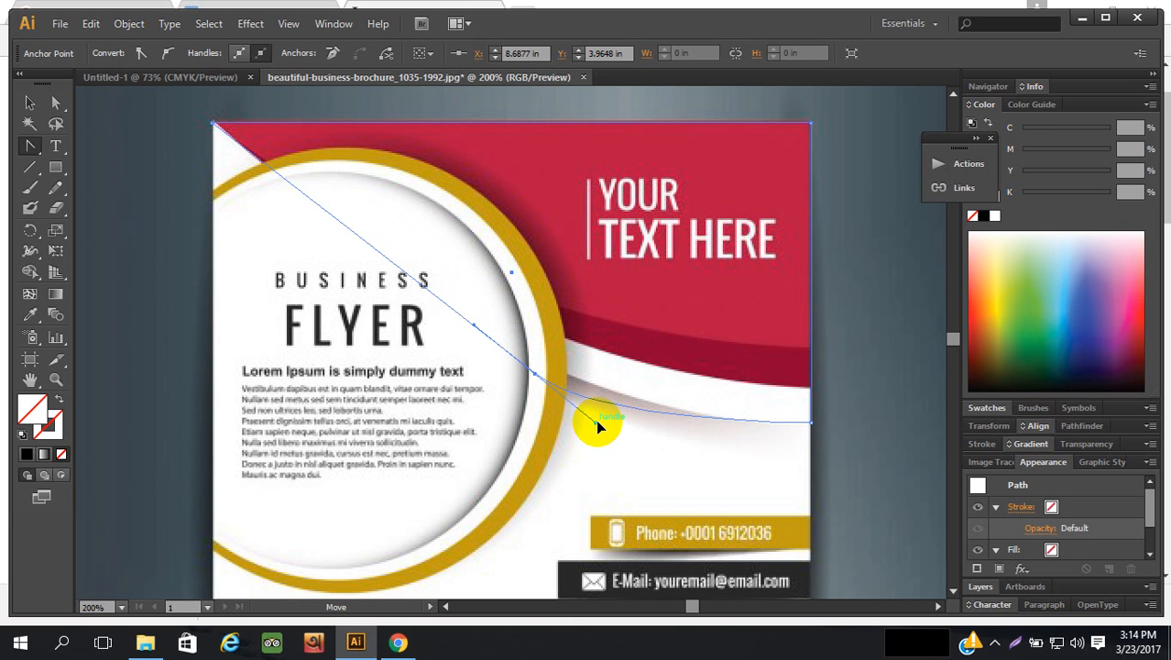
- Tilt the smooth point's direction handles to a flatter angle and nudge the point up to about Y 3.77 in
{"action": "left_click_drag", "start_coordinate": [597, 423], "coordinate": [462, 334]}
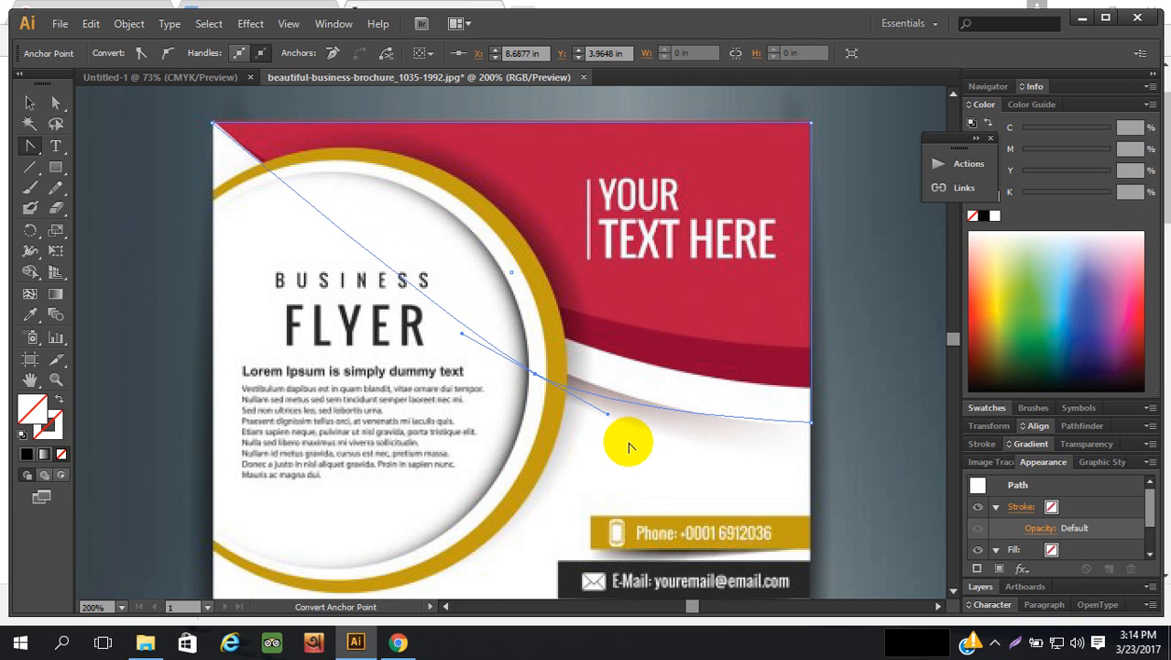
{"action": "key", "text": "Up"}
{"action": "key", "text": "Up"}
{"action": "key", "text": "Up"}
{"action": "key", "text": "Up"}
{"action": "key", "text": "Up"}
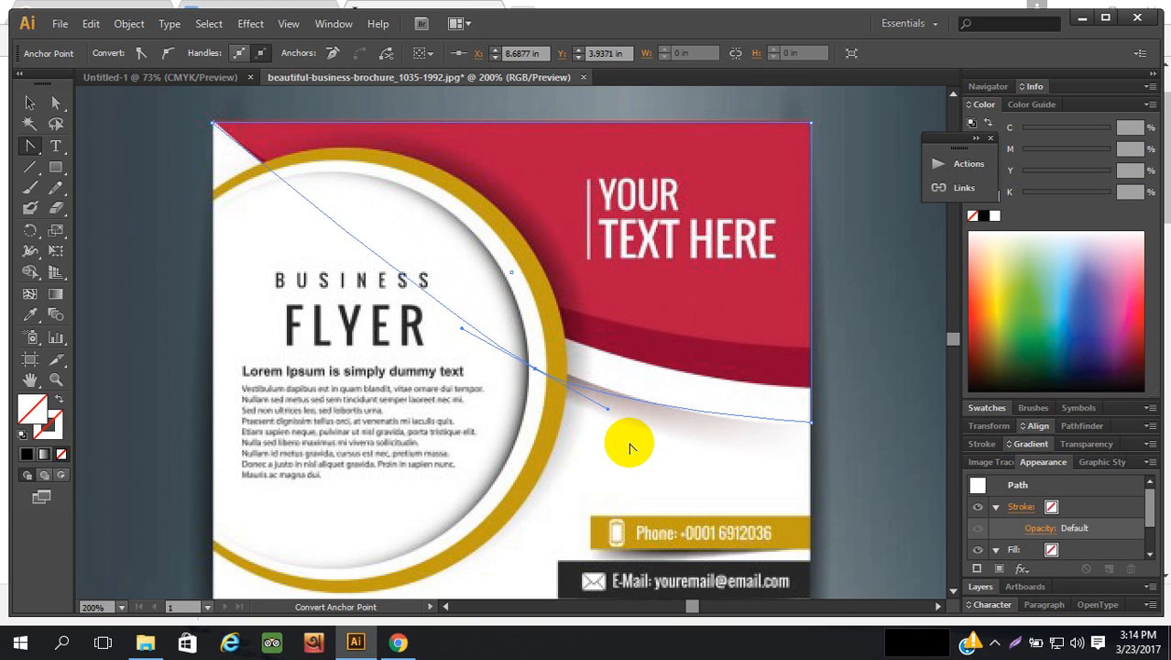
{"action": "key", "text": "Up"}
{"action": "key", "text": "Up"}
{"action": "key", "text": "Up"}
{"action": "key", "text": "Up"}
{"action": "key", "text": "Up"}
{"action": "key", "text": "Up"}
{"action": "key", "text": "Up"}
{"action": "key", "text": "Up"}
{"action": "key", "text": "Up"}
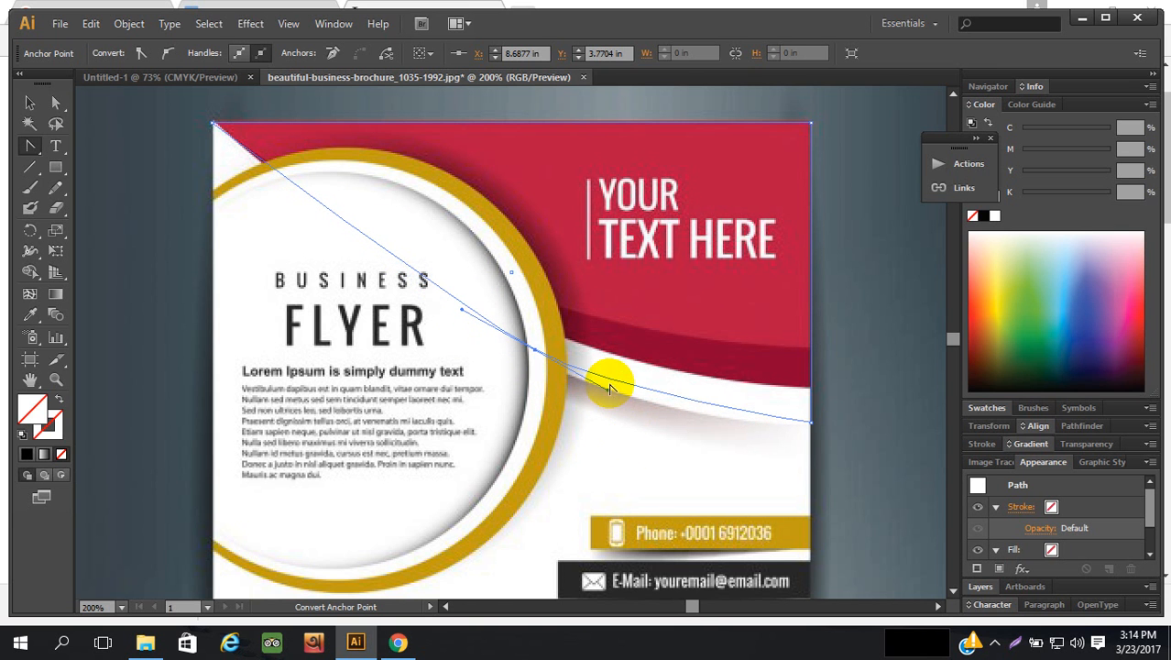
- Pull the smooth point's lower-right direction handle further down independently to match the header's white curve, and deselect the path
{"action": "left_click_drag", "start_coordinate": [608, 392], "coordinate": [616, 422]}
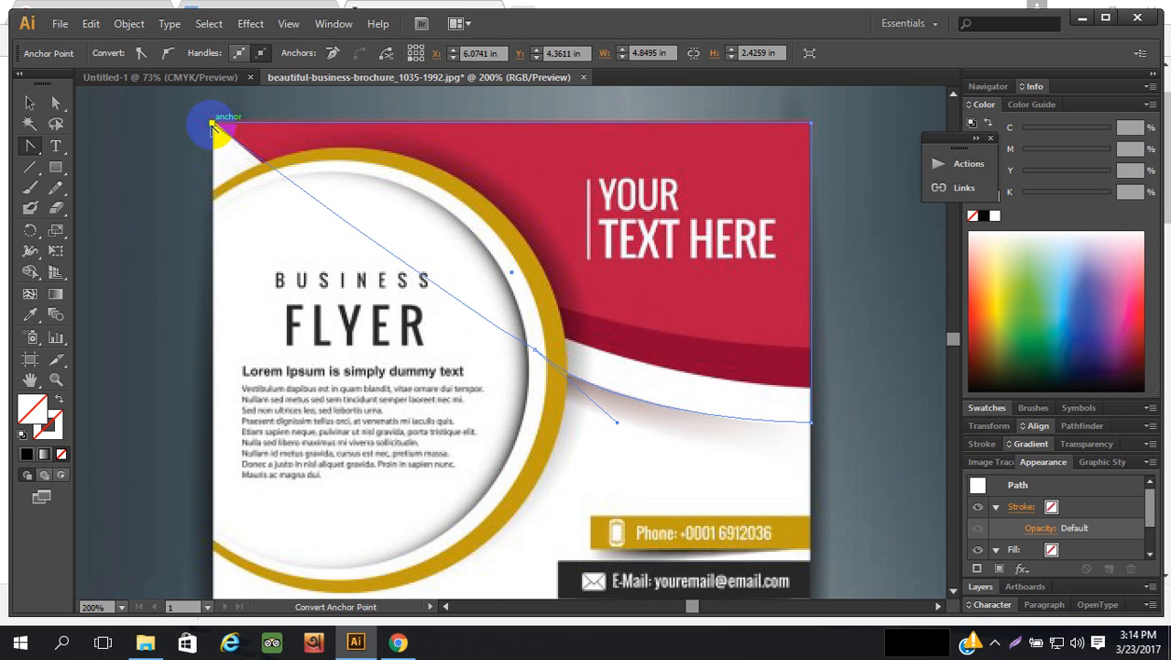
{"action": "left_click", "coordinate": [28, 102]}
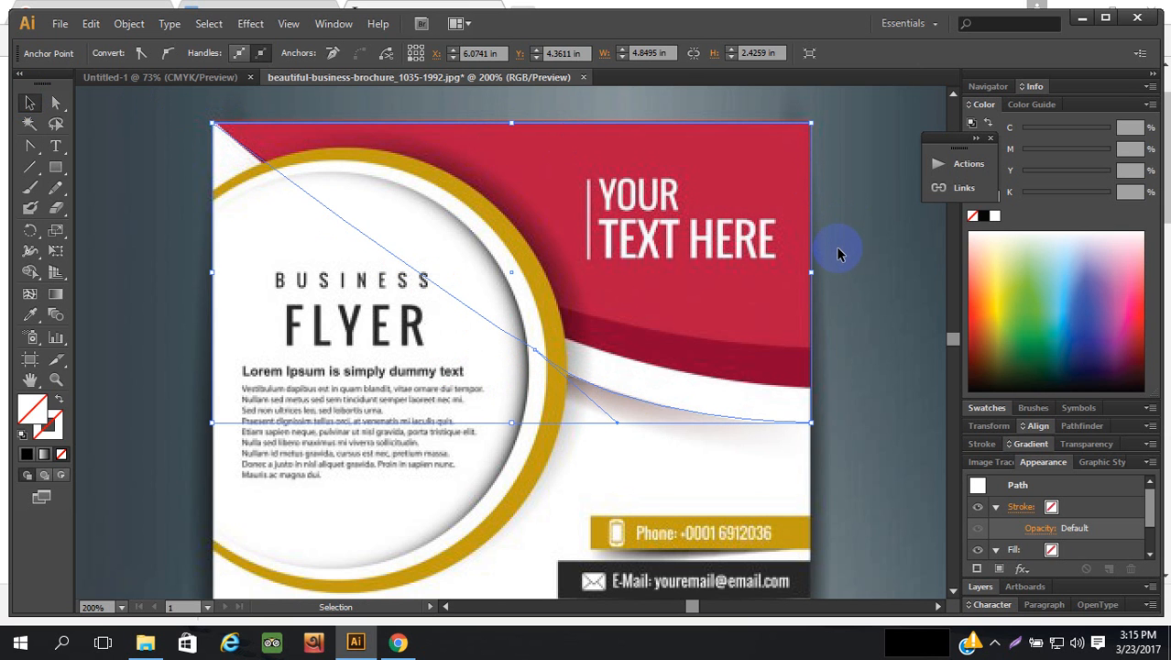
{"action": "left_click", "coordinate": [907, 290]}
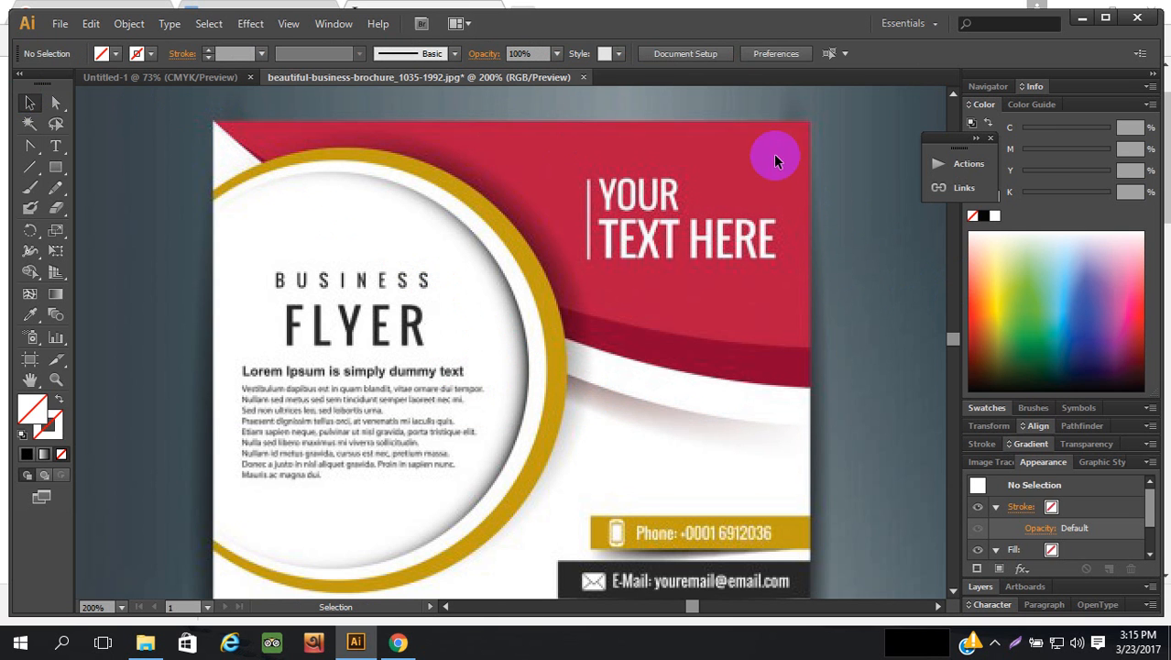
- Nudge the whole curved path up slightly so its upper edge lines up with the header's top edge
{"action": "left_click", "coordinate": [756, 129]}
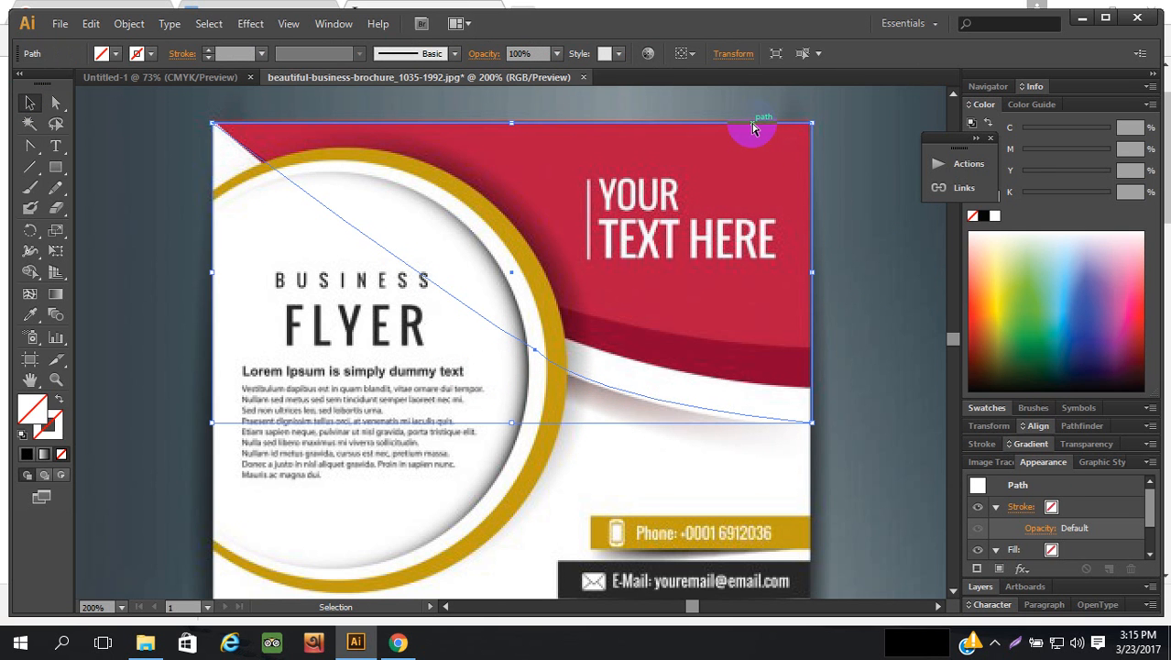
{"action": "key", "text": "a"}
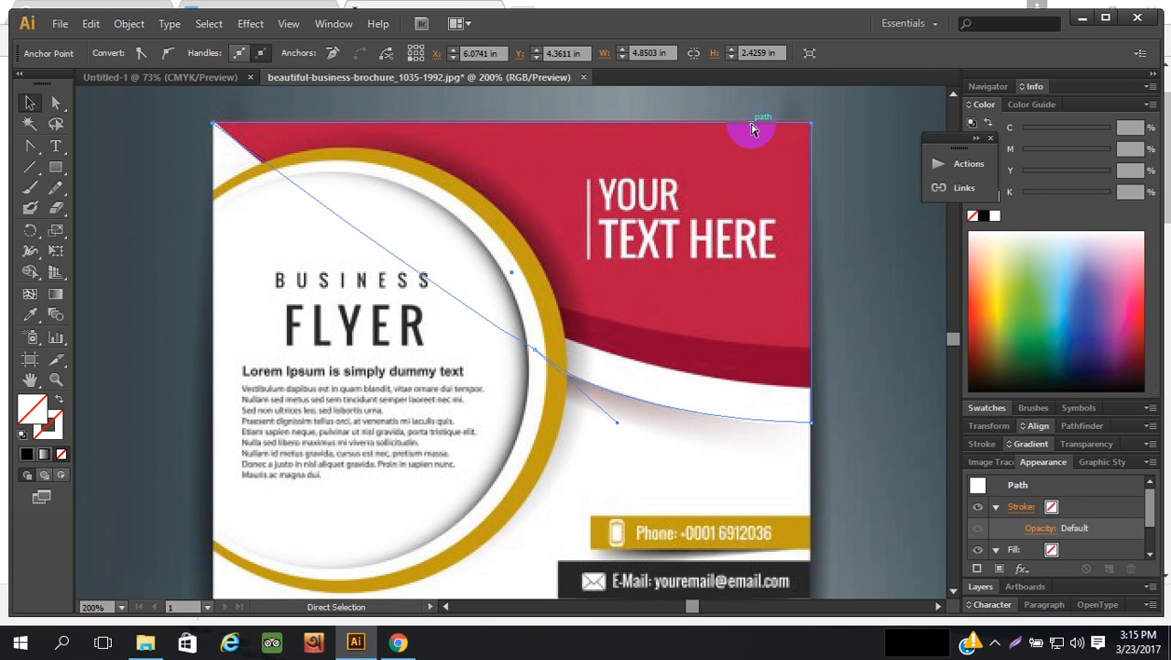
{"action": "key", "text": "v"}
{"action": "left_click", "coordinate": [740, 120]}
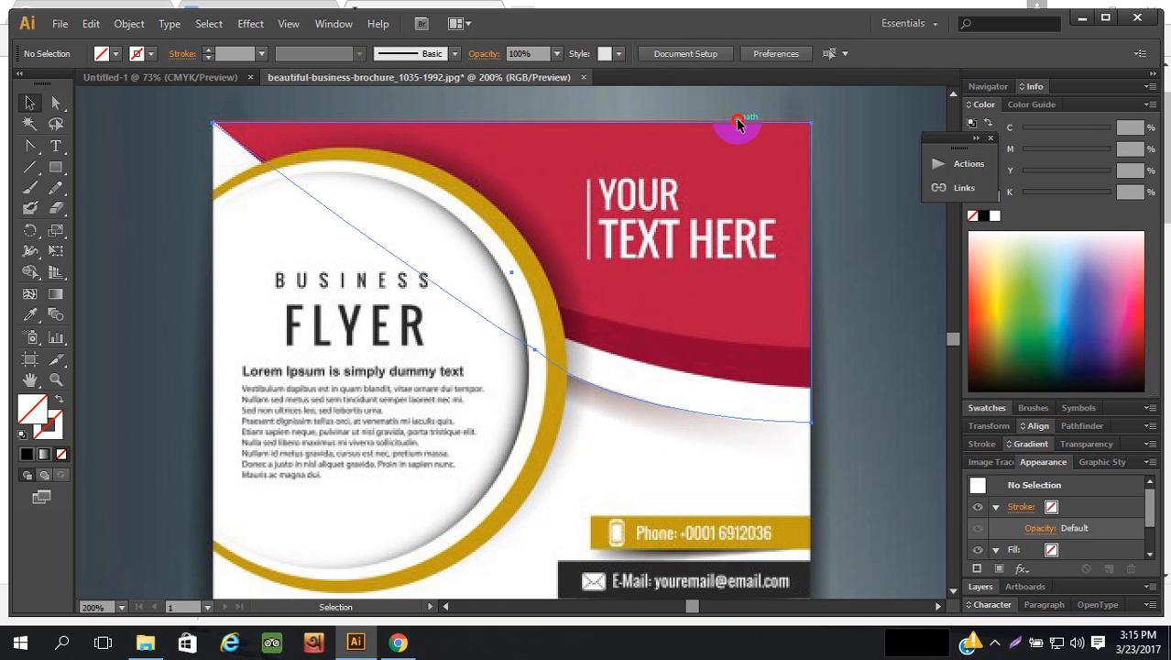
{"action": "left_click", "coordinate": [739, 123]}
{"action": "key", "text": "Up"}
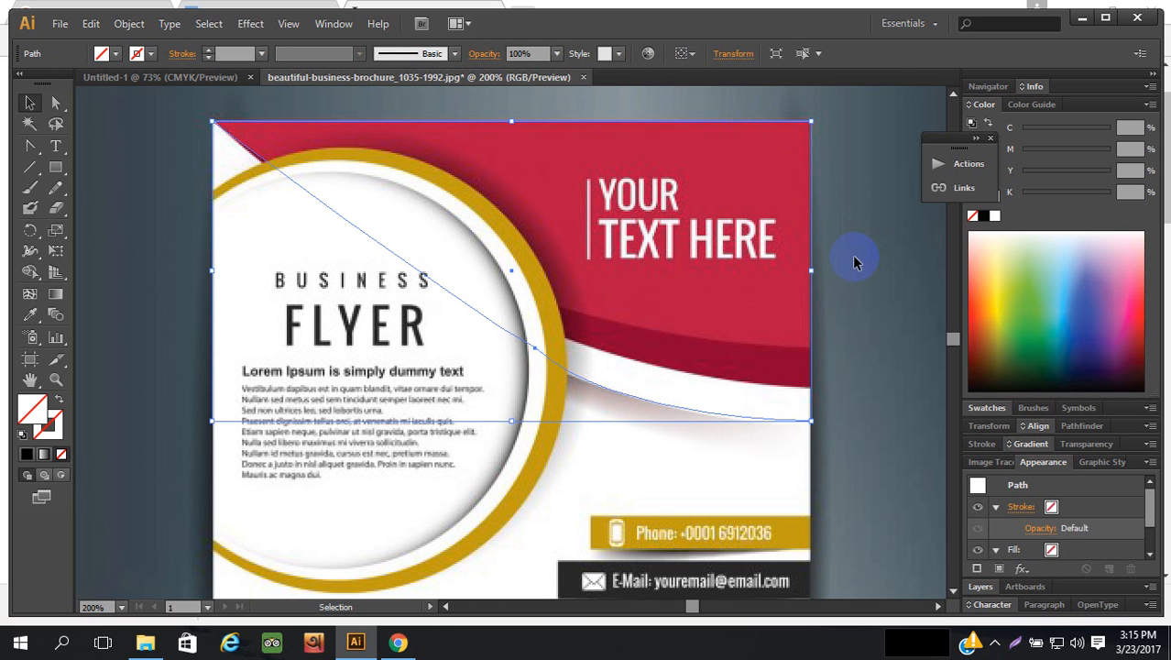
{"action": "left_click", "coordinate": [779, 290]}
{"action": "left_click", "coordinate": [740, 127]}
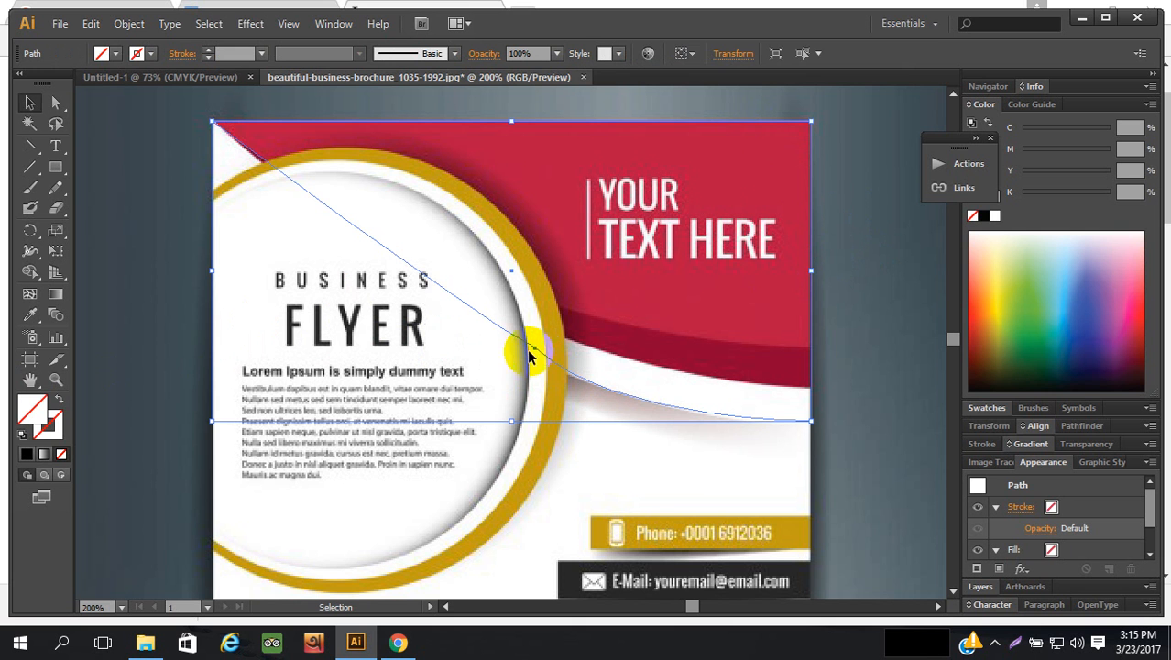
{"action": "left_click", "coordinate": [139, 196]}
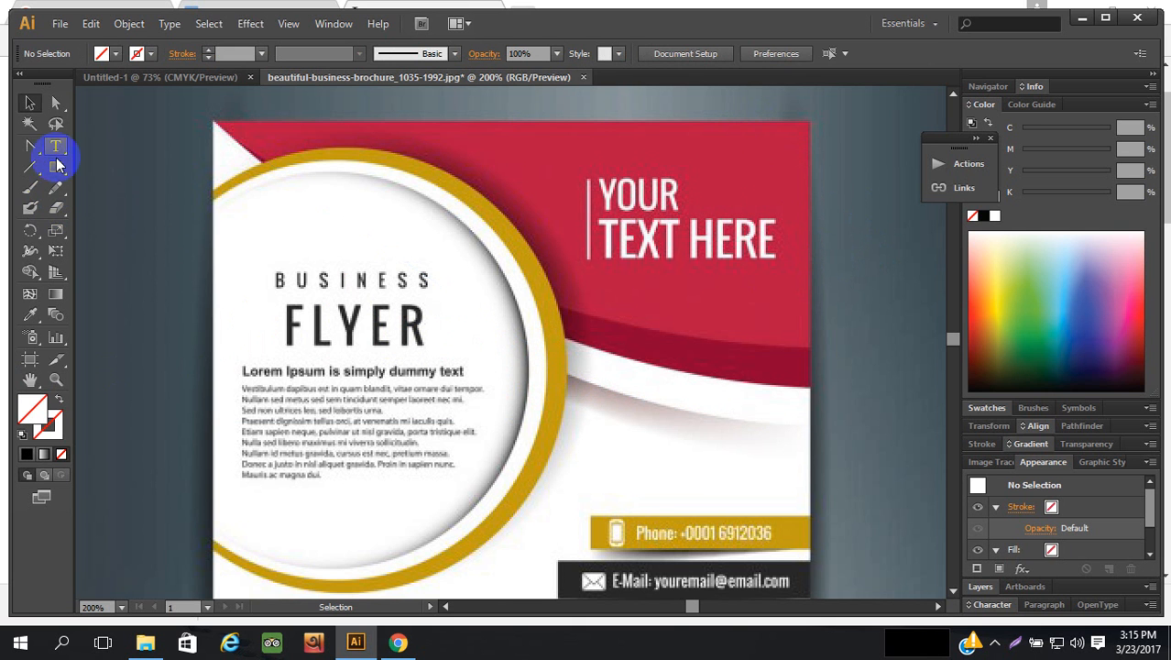
- Nudge the smooth point down to about Y 3.80 in and adjust both direction handles so the path follows the white curve
{"action": "left_click", "coordinate": [57, 103]}
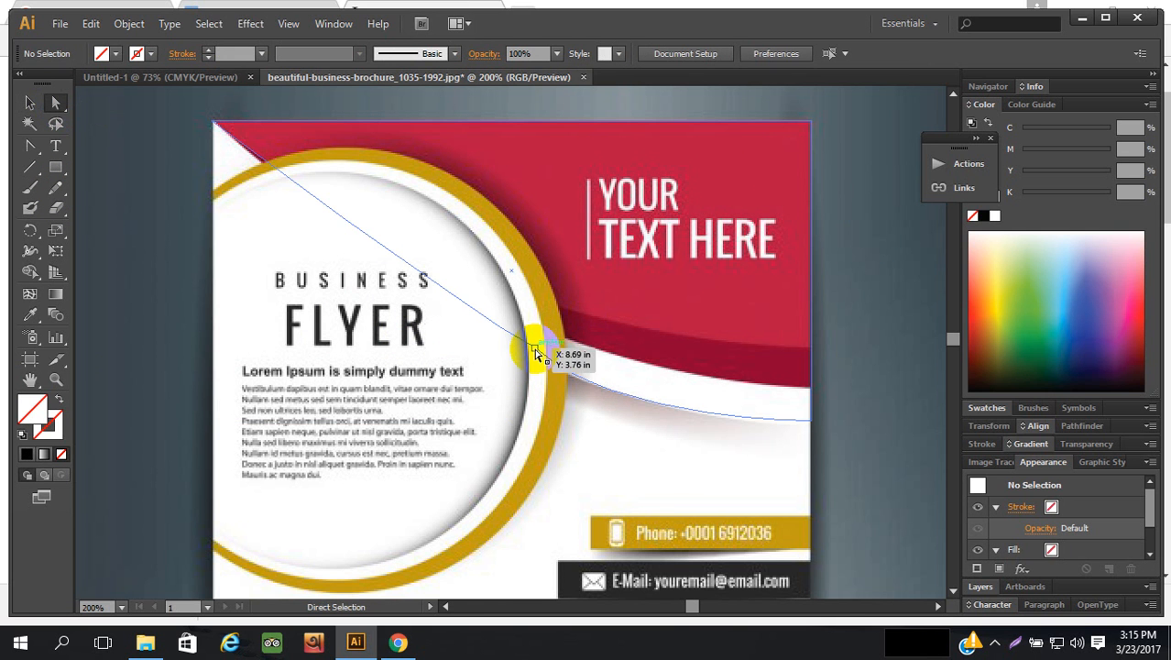
{"action": "left_click", "coordinate": [538, 349]}
{"action": "key", "text": "Down"}
{"action": "key", "text": "Down"}
{"action": "key", "text": "Down"}
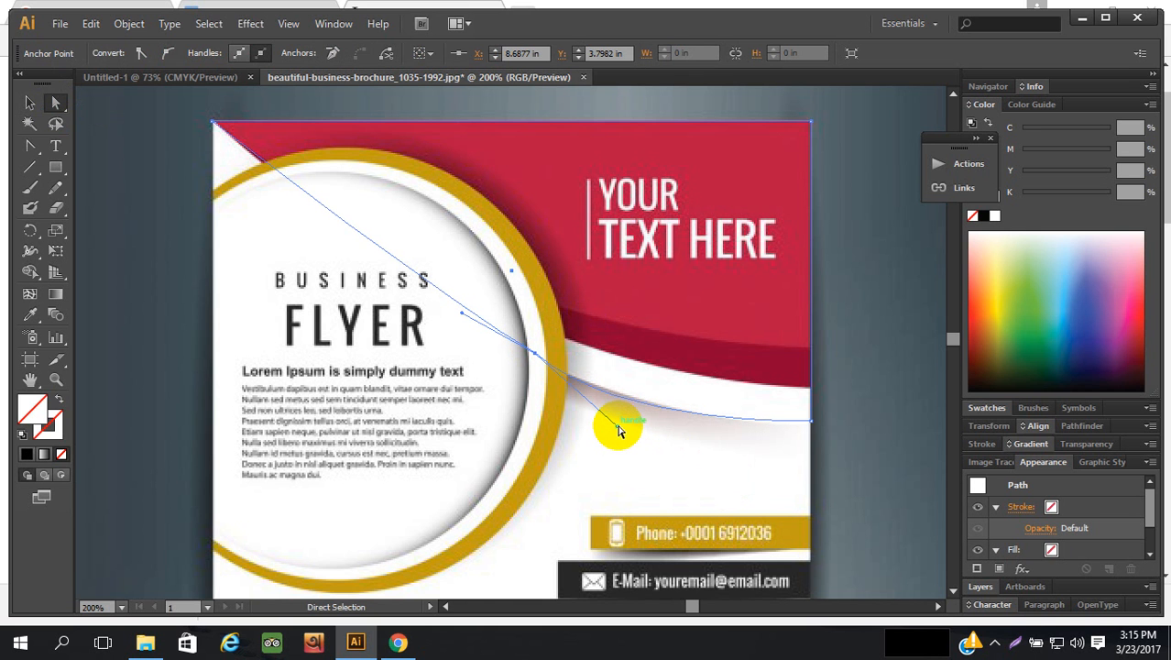
{"action": "left_click_drag", "start_coordinate": [619, 426], "coordinate": [624, 421]}
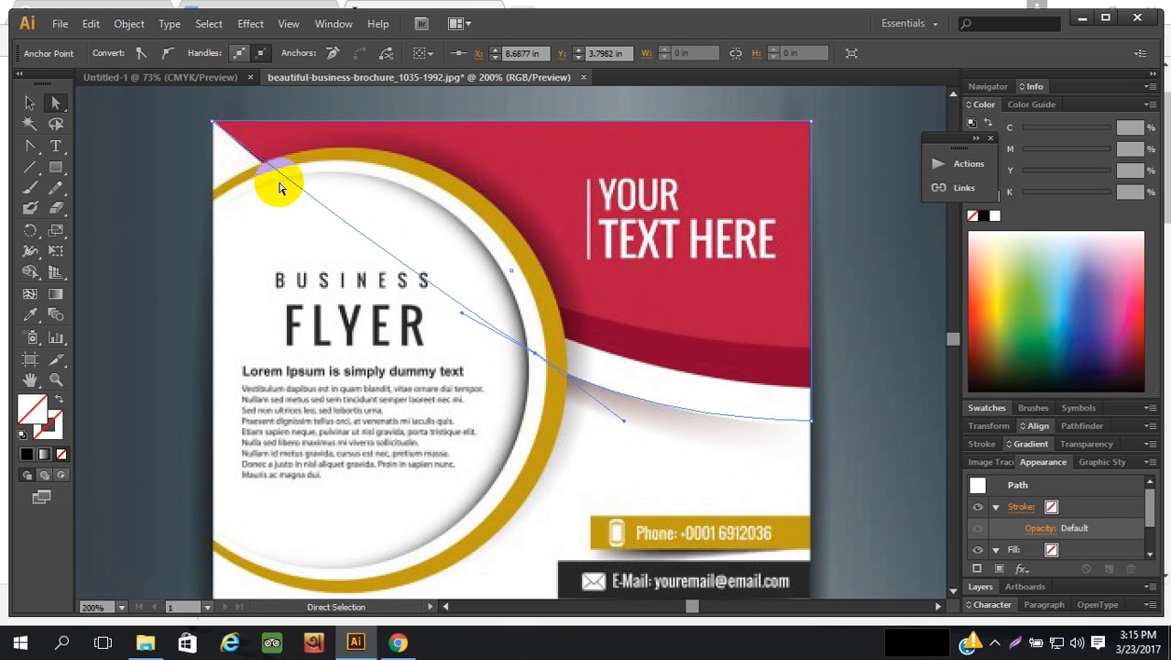
{"action": "left_click_drag", "start_coordinate": [462, 316], "coordinate": [456, 321]}
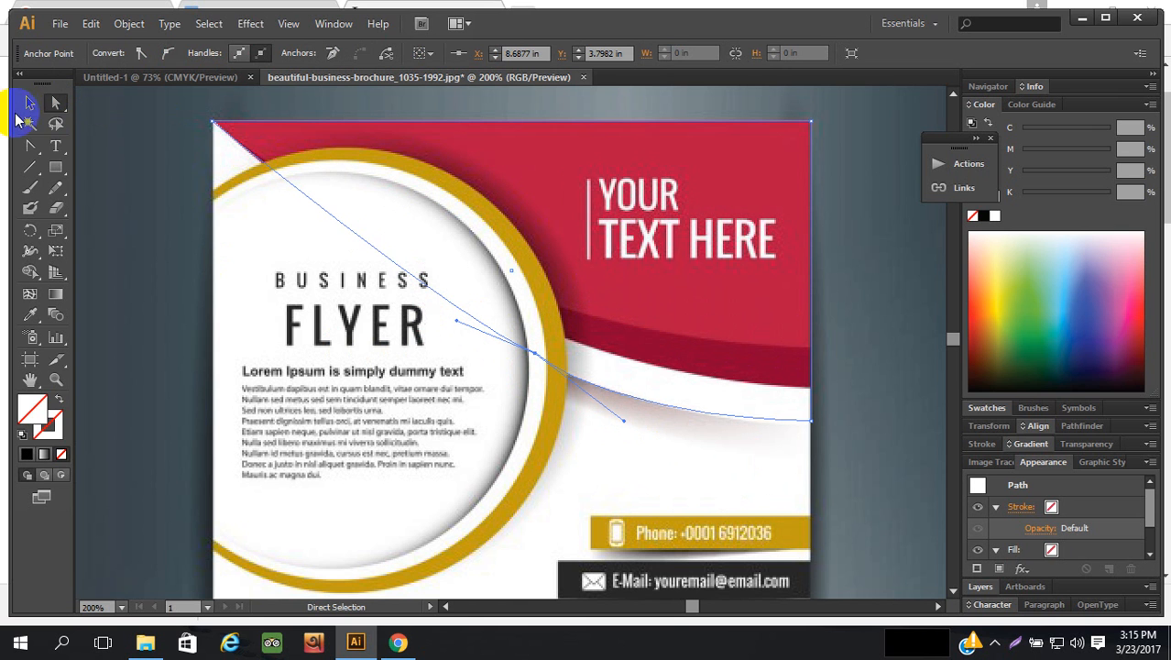
- Fill the curved header shape with white
{"action": "left_click", "coordinate": [29, 103]}
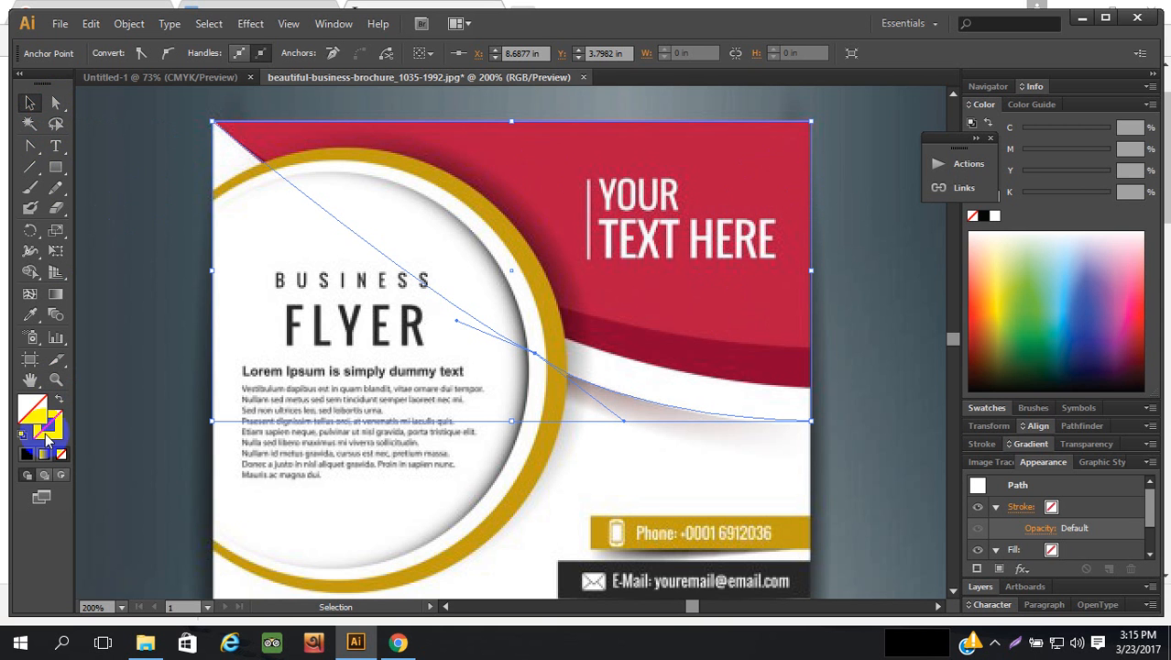
{"action": "left_click", "coordinate": [1144, 233]}
{"action": "left_click", "coordinate": [995, 216]}
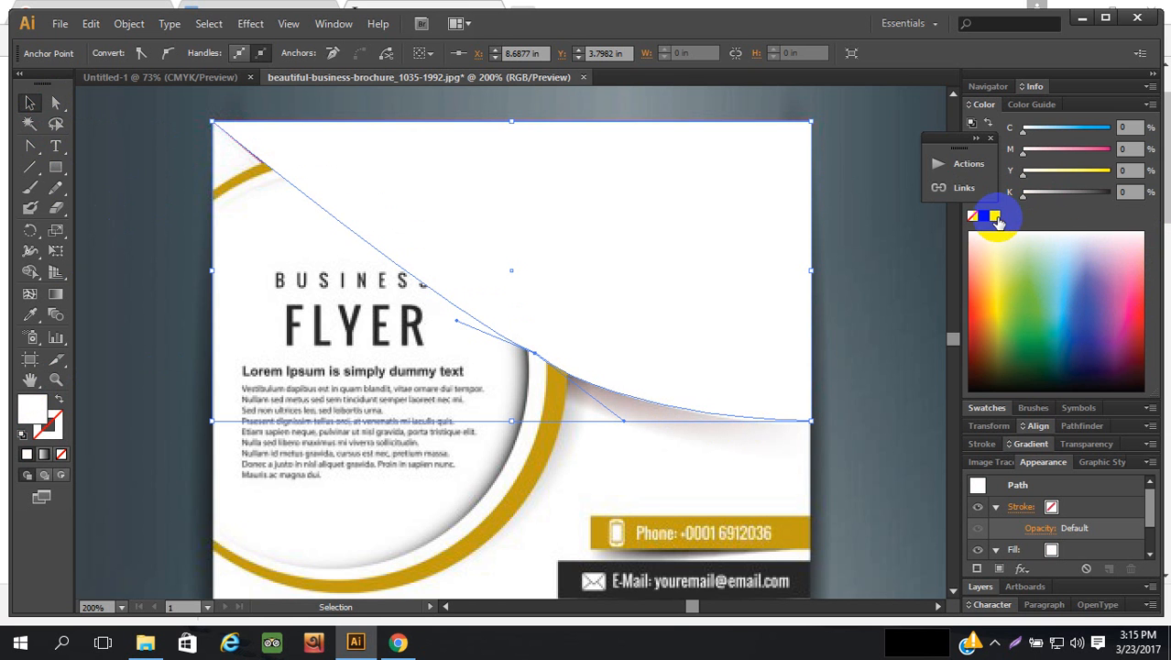
{"action": "left_click", "coordinate": [846, 313]}
- Paste a copy of the white curved shape and place it exactly over the original
{"action": "left_click", "coordinate": [747, 314]}
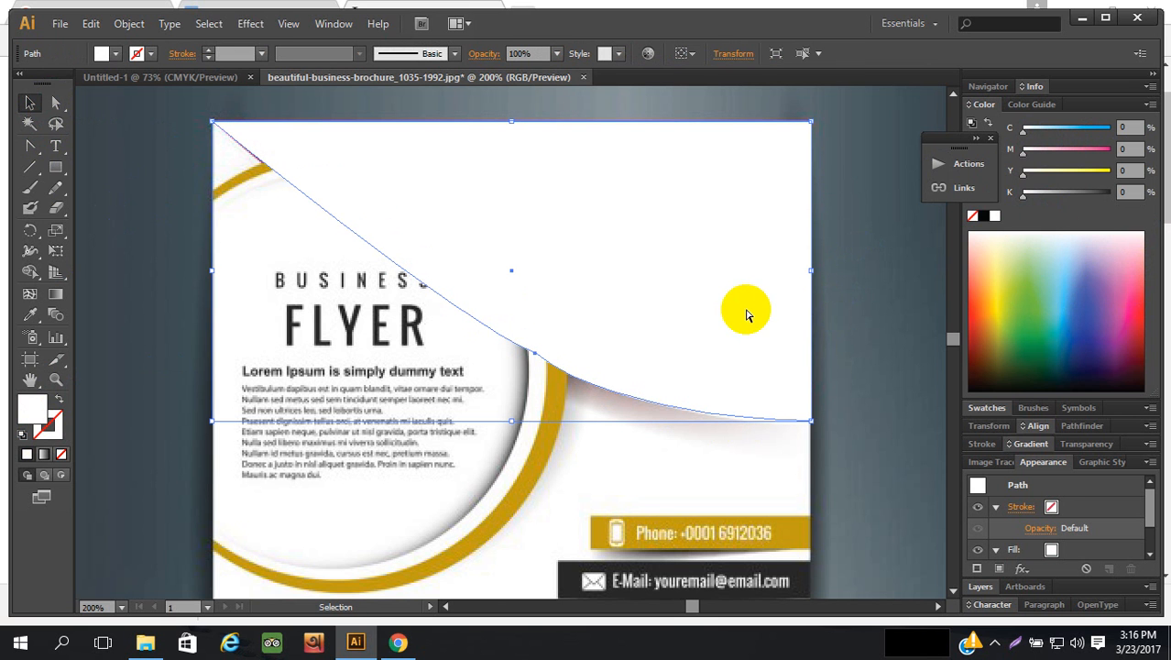
{"action": "key", "text": "ctrl+c"}
{"action": "key", "text": "ctrl+v"}
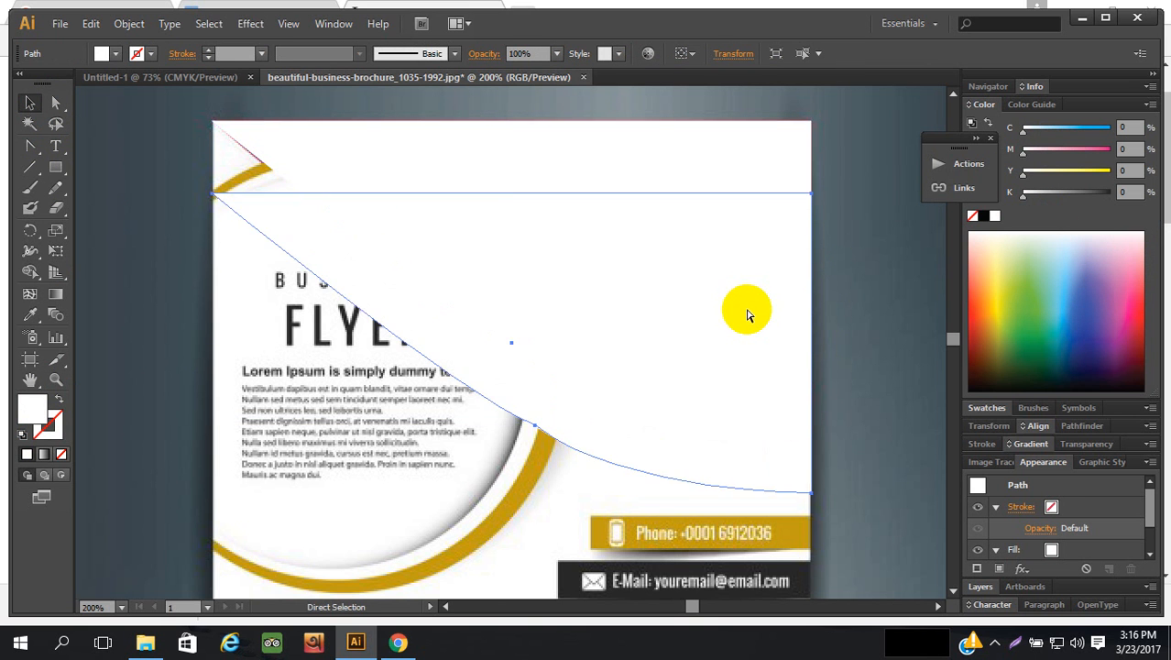
{"action": "key", "text": "ctrl+z"}
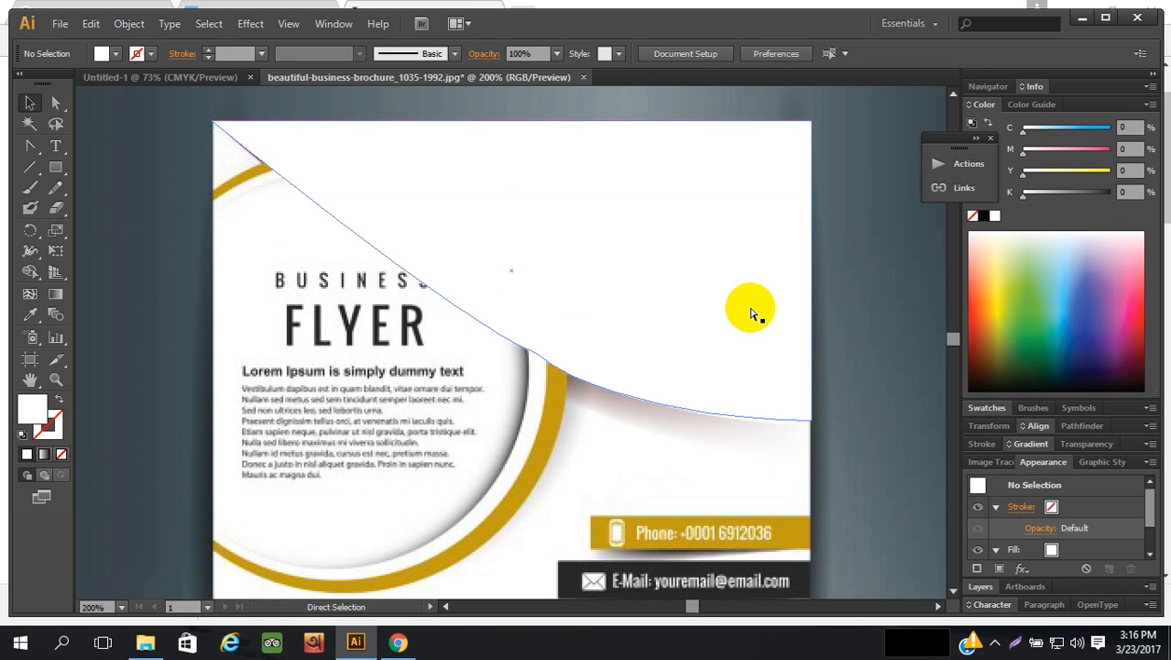
{"action": "key", "text": "ctrl+v"}
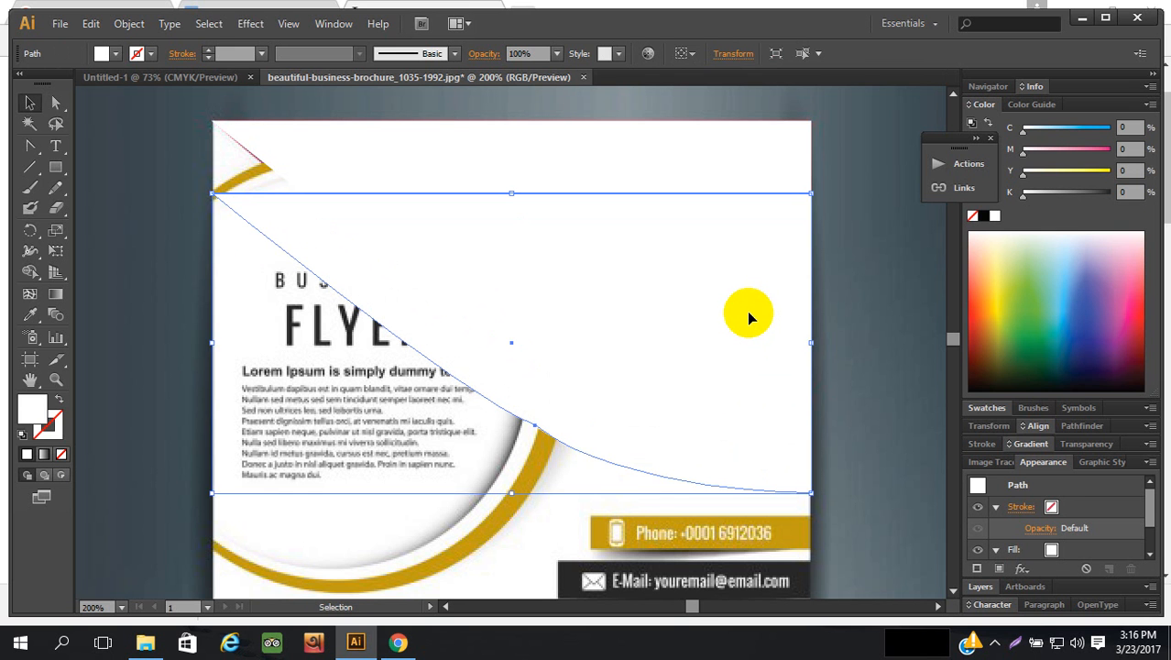
{"action": "key", "text": "ctrl+z"}
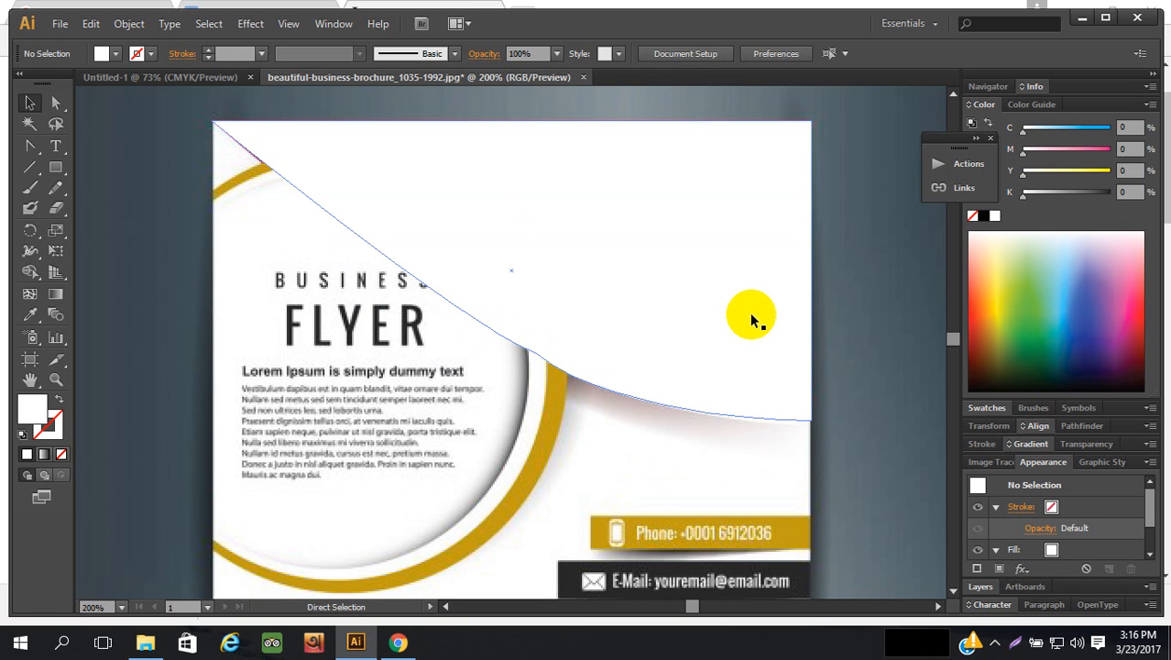
{"action": "key", "text": "ctrl+v"}
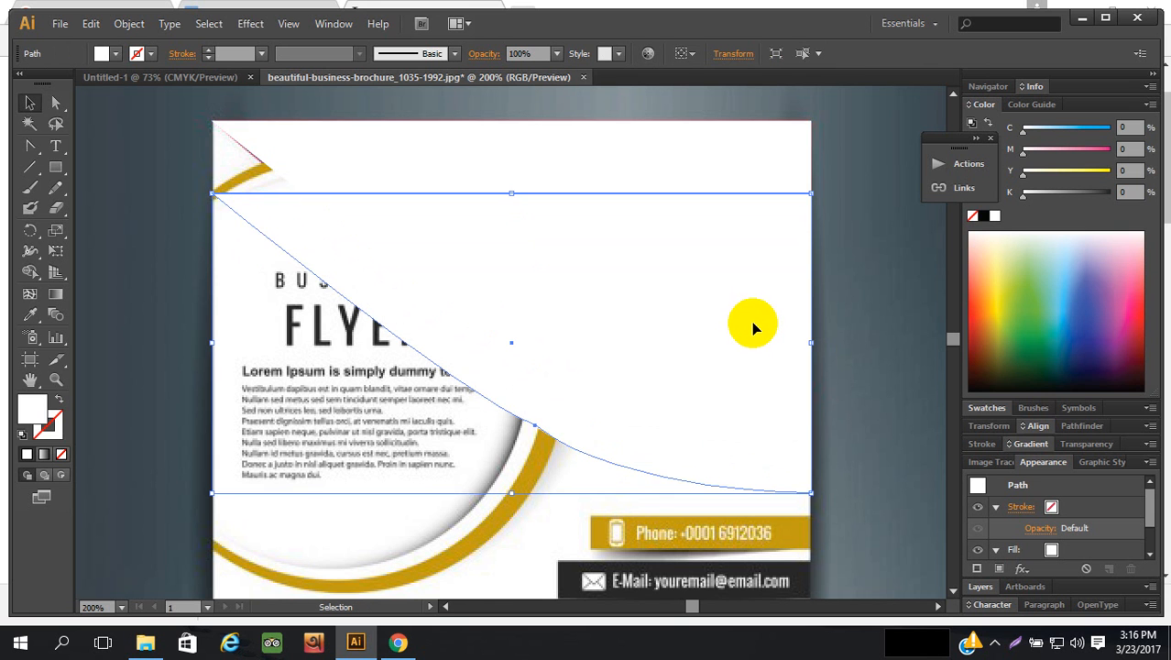
{"action": "left_click_drag", "start_coordinate": [751, 320], "coordinate": [753, 254]}
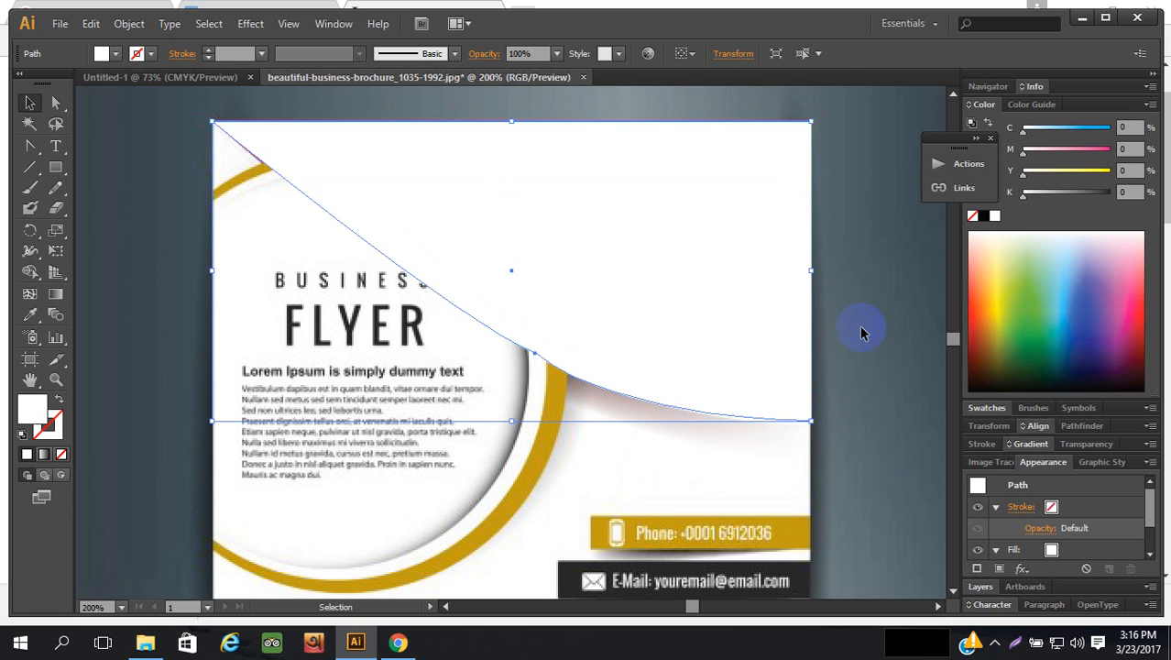
- Move one white shape aside, delete the other over the header, and return the remaining one to the header's position
{"action": "key", "text": "a"}
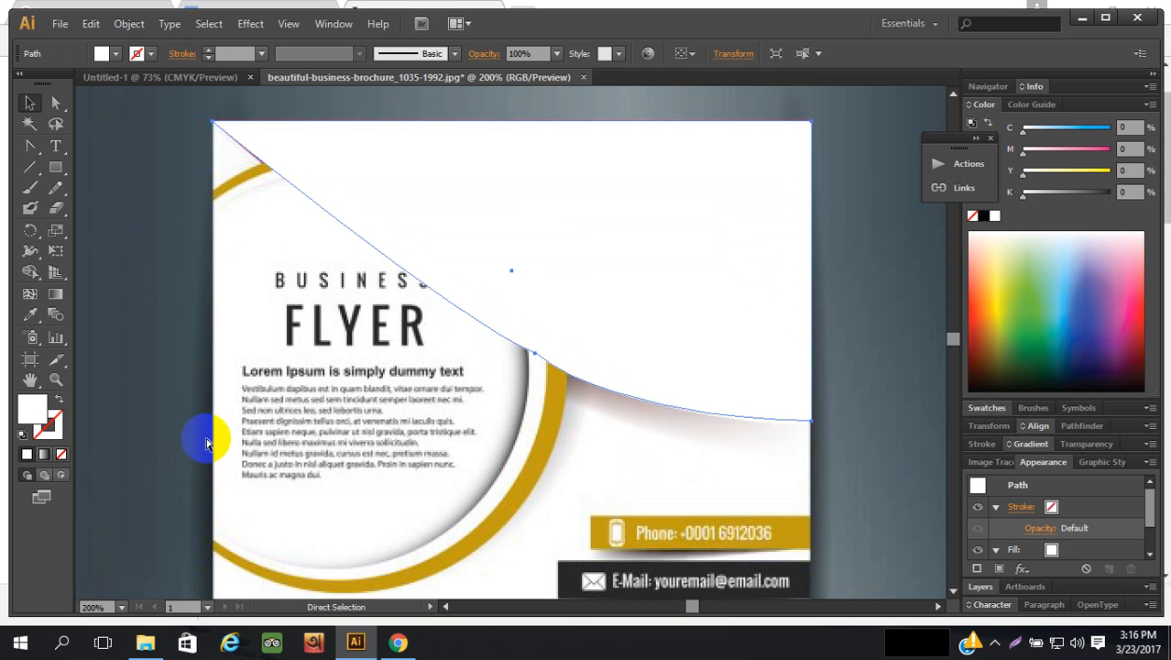
{"action": "key", "text": "v"}
{"action": "left_click_drag", "start_coordinate": [701, 269], "coordinate": [639, 406]}
{"action": "left_click", "coordinate": [702, 194]}
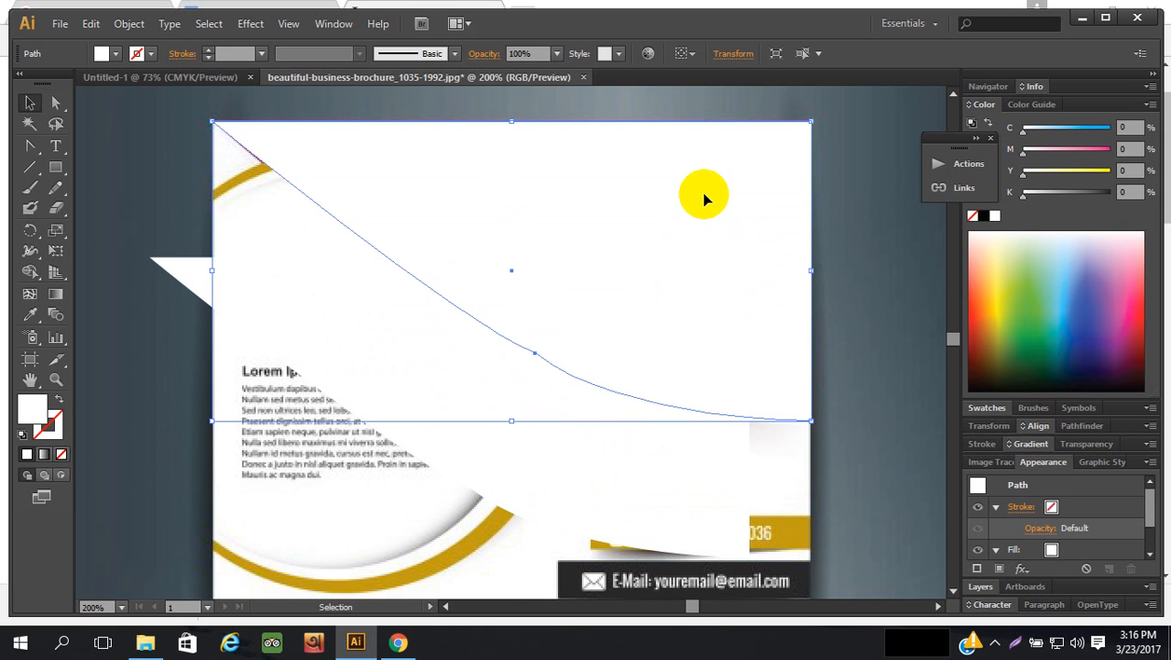
{"action": "key", "text": "Delete"}
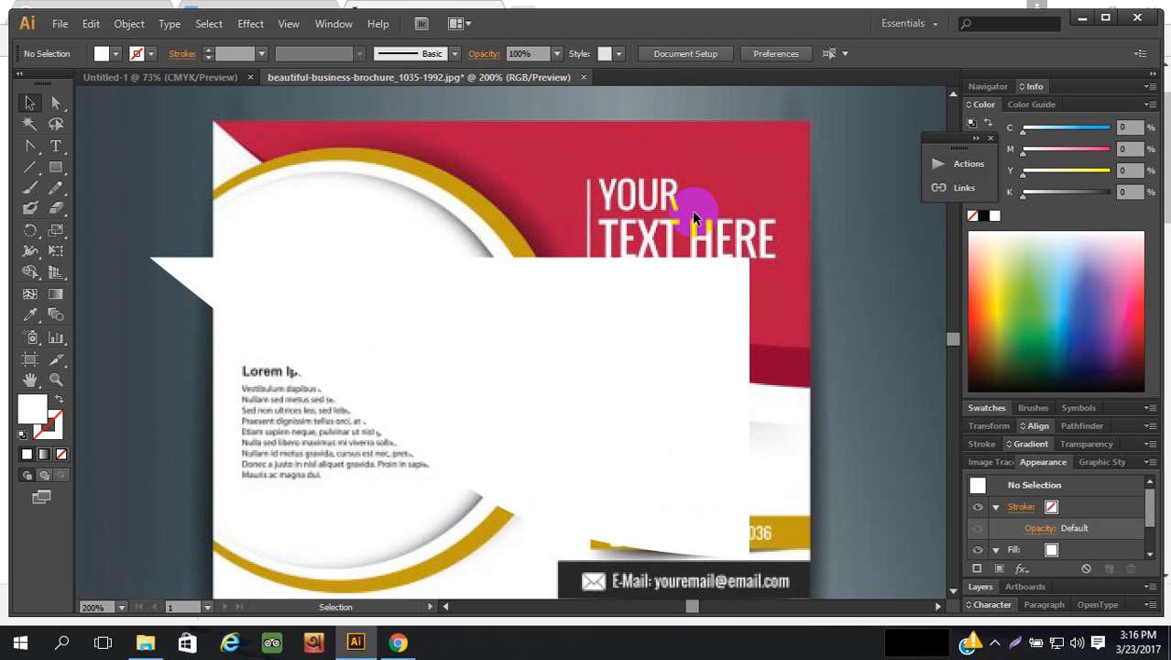
{"action": "left_click_drag", "start_coordinate": [666, 316], "coordinate": [720, 197]}
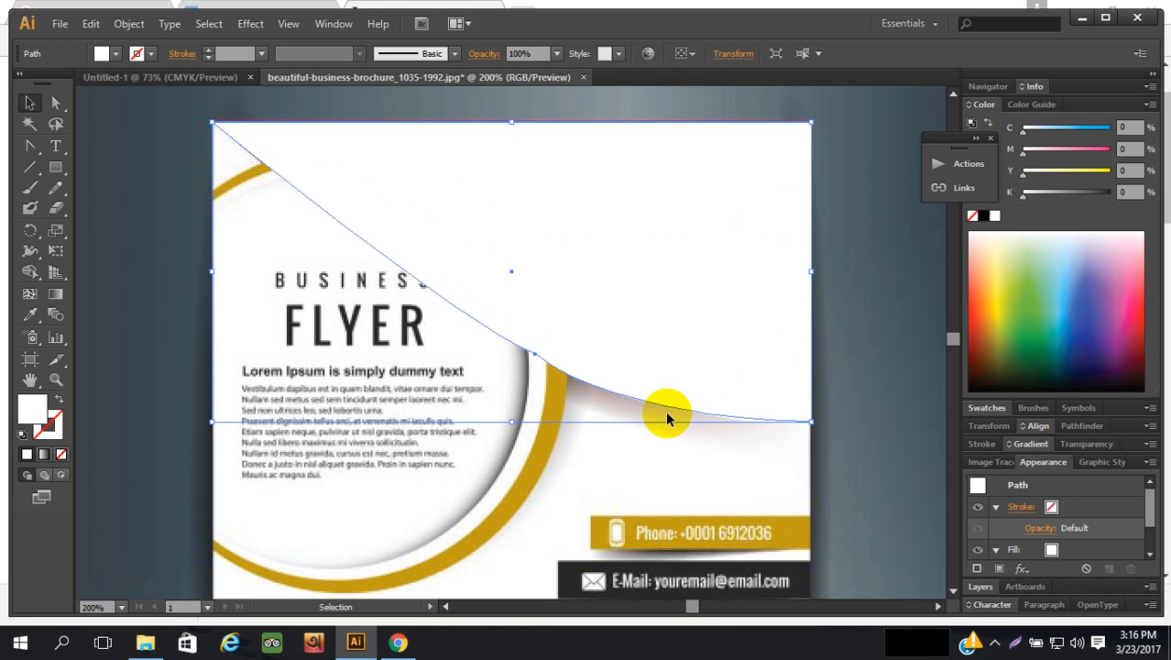
- Remove the curved shape's fill and reduce its height until its lower-right corner meets the dark red band's lower edge
{"action": "left_click", "coordinate": [61, 454]}
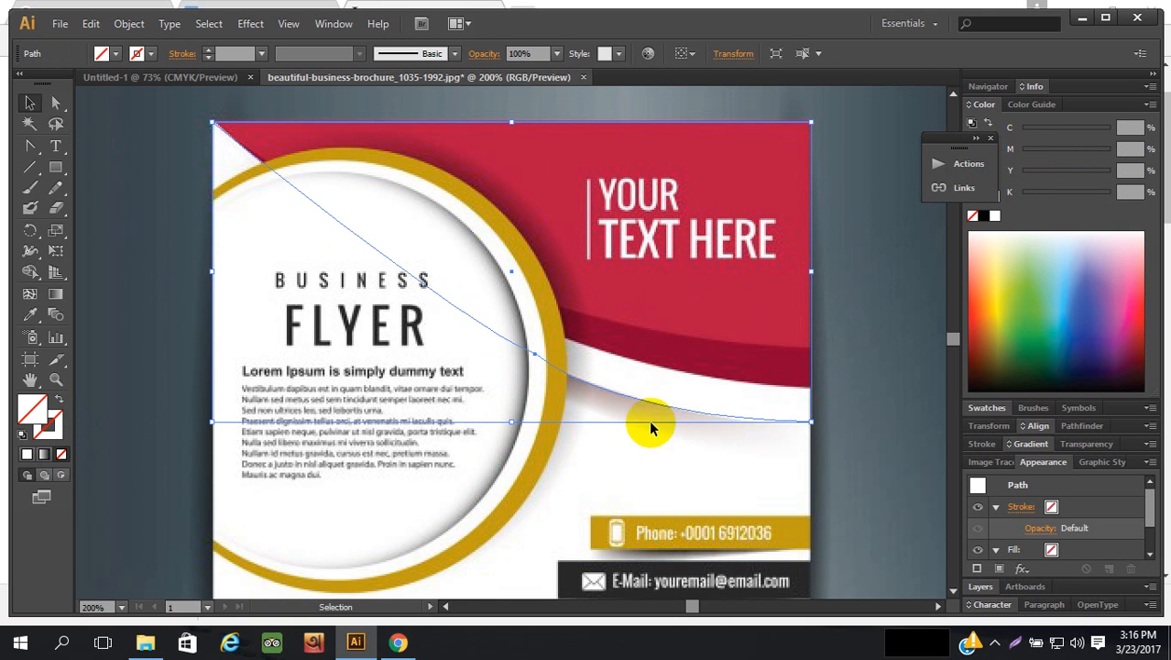
{"action": "left_click_drag", "start_coordinate": [510, 421], "coordinate": [517, 386]}
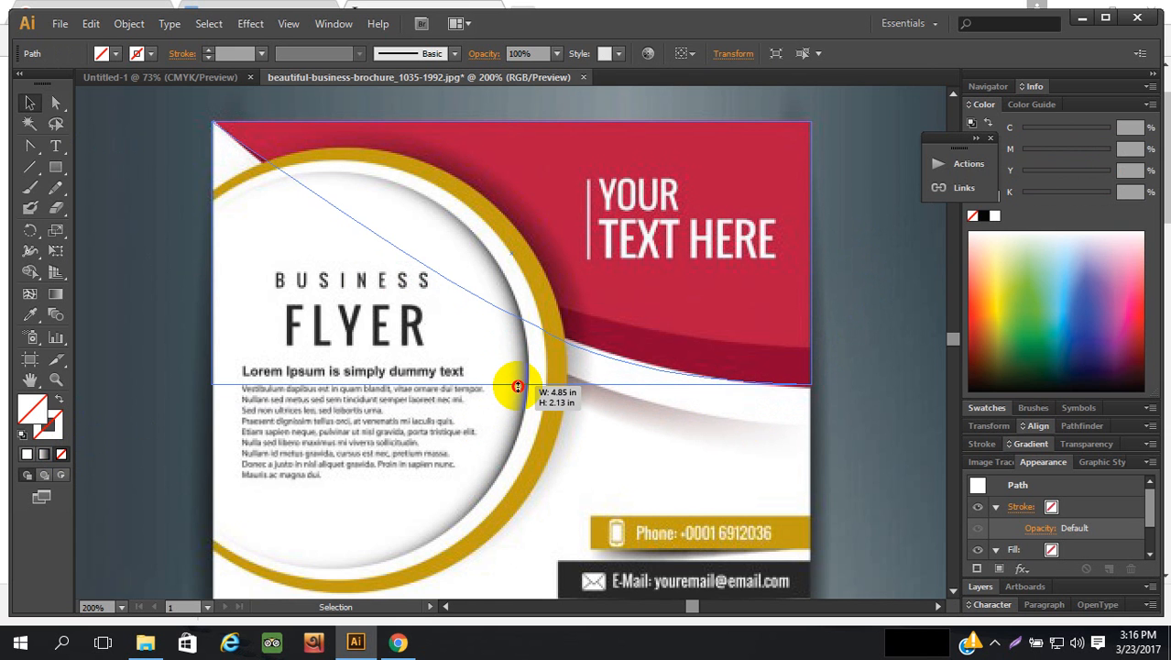
{"action": "left_click_drag", "start_coordinate": [518, 387], "coordinate": [522, 388]}
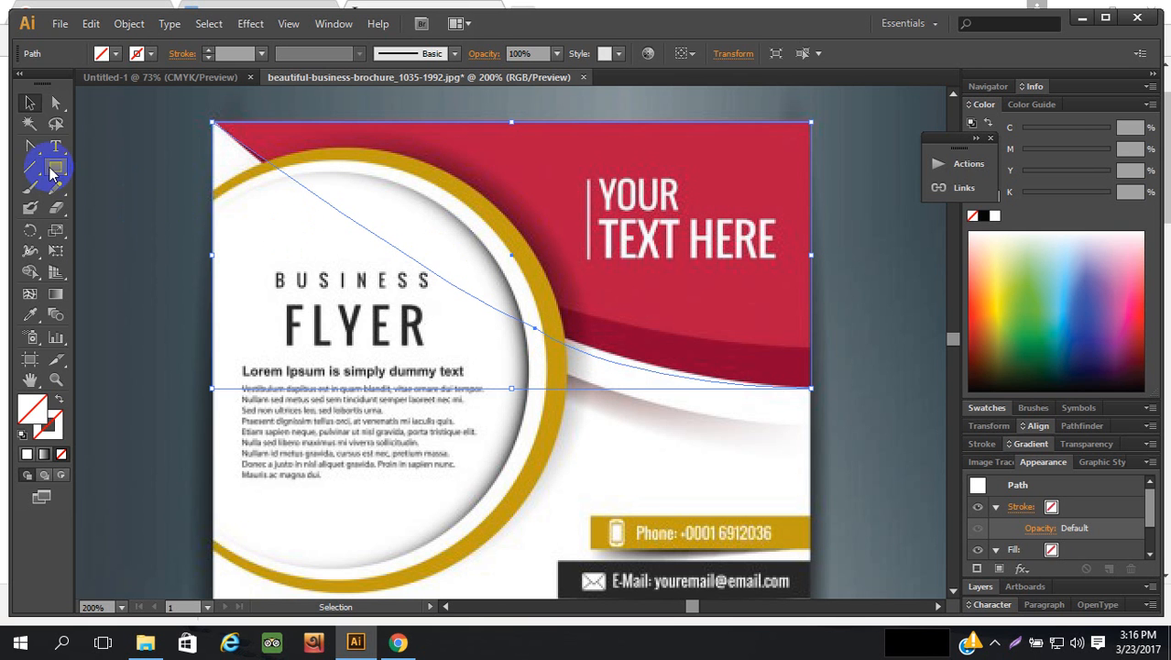
- Nudge the smooth point up to about Y 3.53 in and lower its left direction handle to bow the left part of the curve
{"action": "left_click", "coordinate": [56, 103]}
{"action": "left_click", "coordinate": [535, 327]}
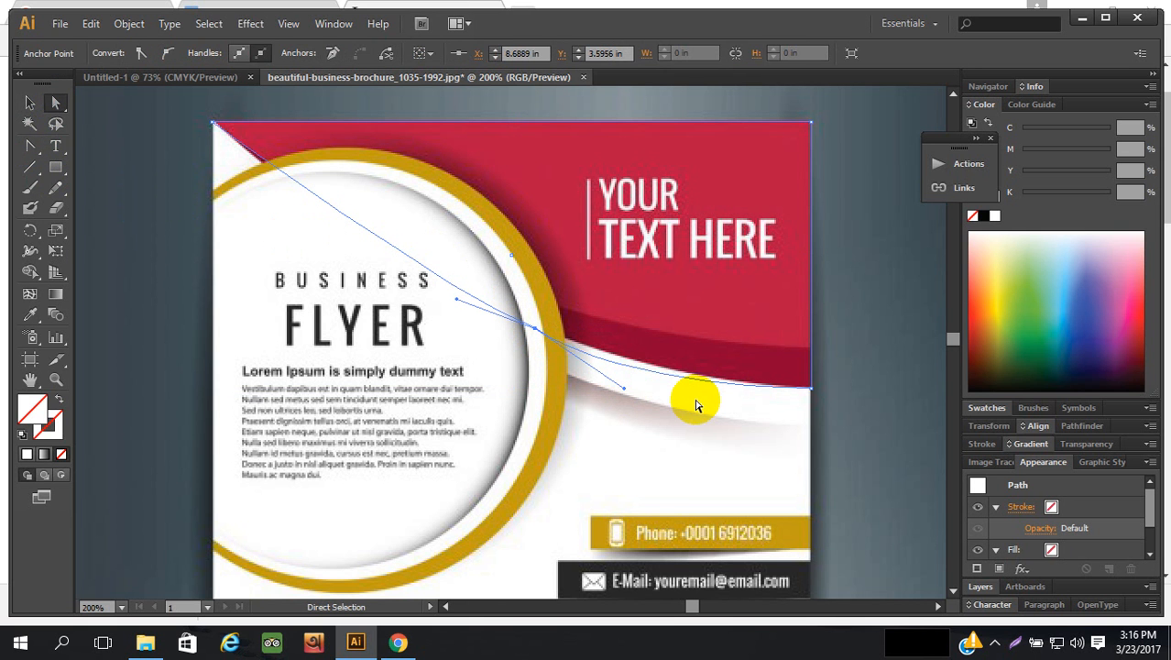
{"action": "key", "text": "Up"}
{"action": "key", "text": "Up"}
{"action": "key", "text": "Up"}
{"action": "key", "text": "Up"}
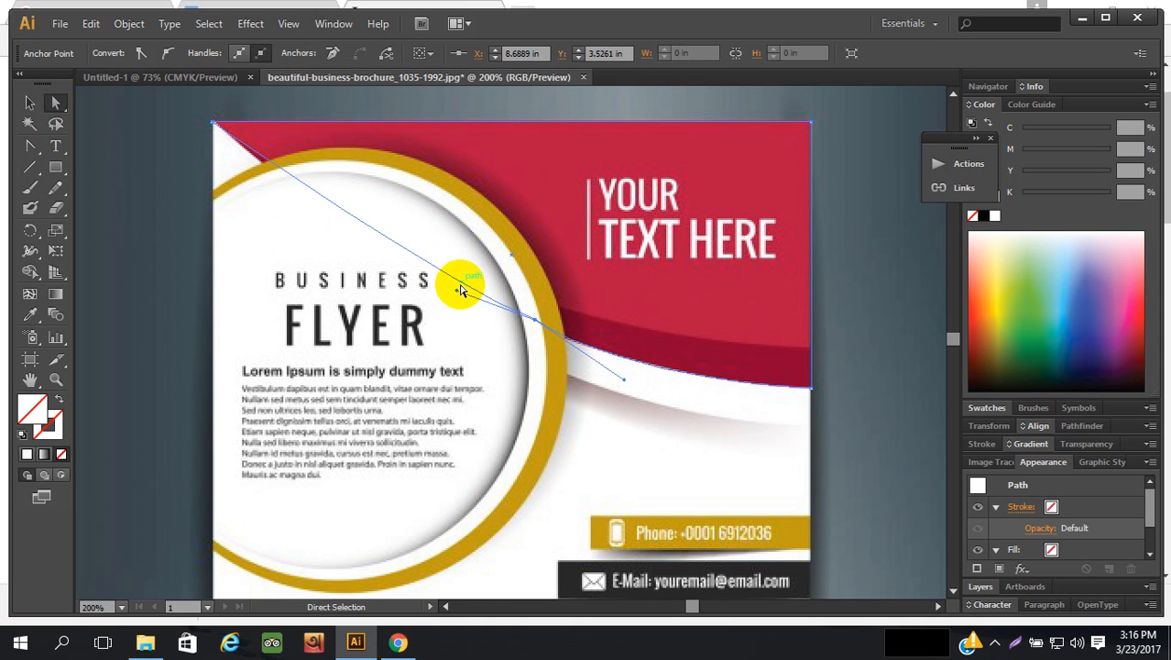
{"action": "left_click_drag", "start_coordinate": [457, 293], "coordinate": [449, 316]}
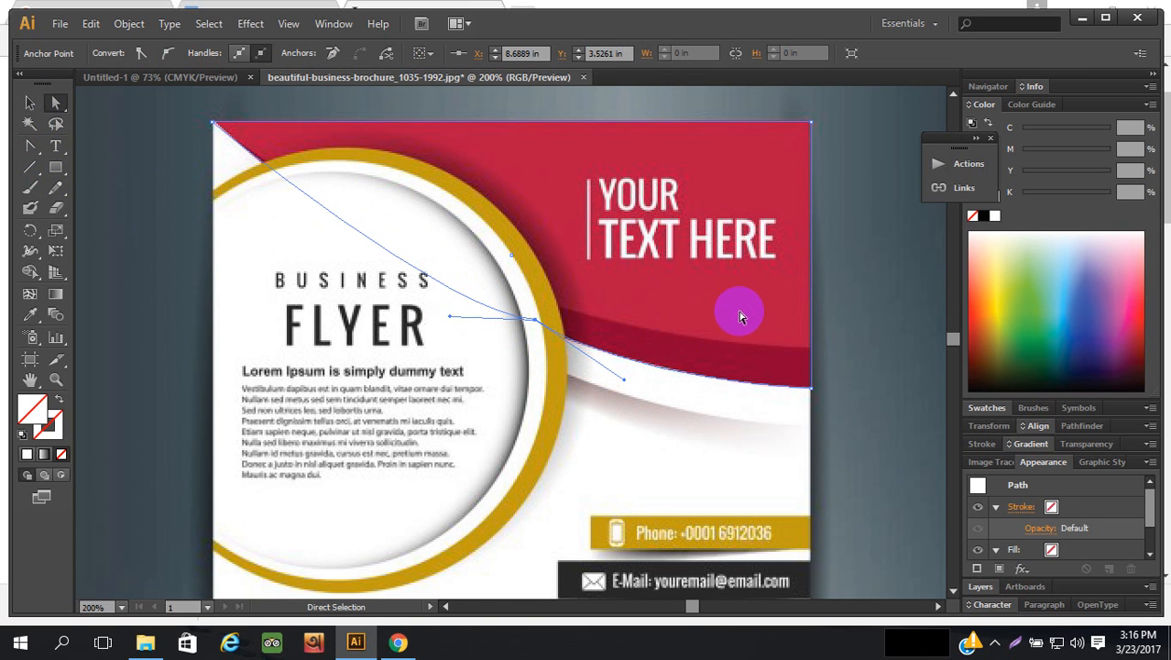
- Fill the curved shape with the dark red sampled from the header's lower band
{"action": "scroll", "coordinate": [774, 295], "scroll_direction": "up", "scroll_amount": 2}
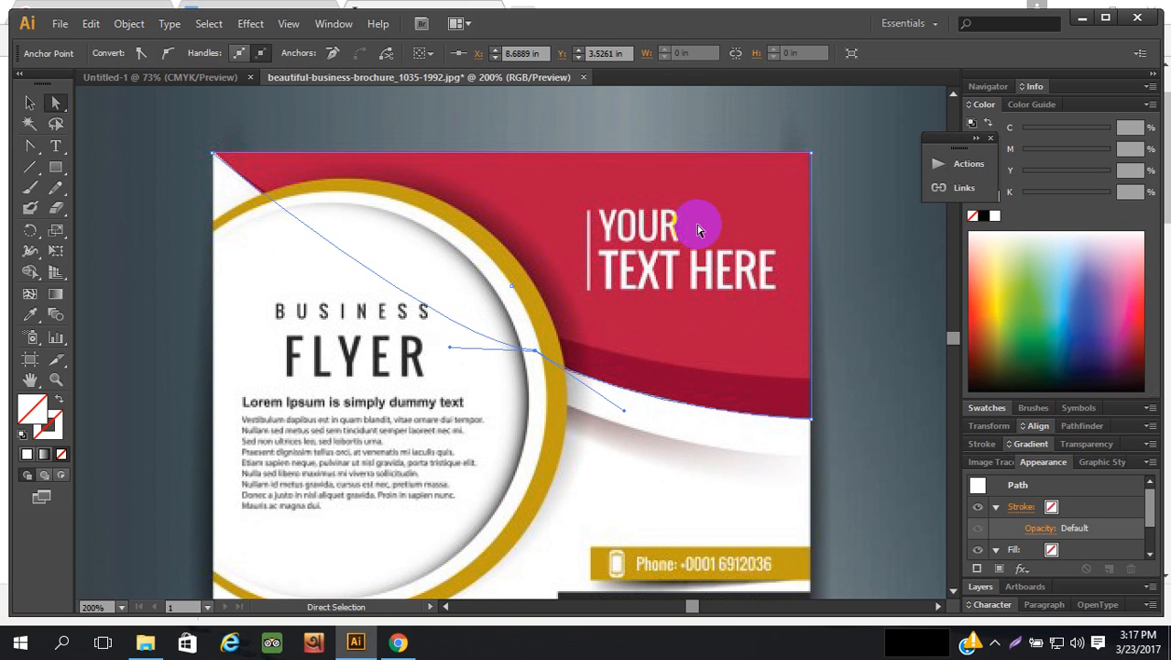
{"action": "left_click", "coordinate": [30, 315]}
{"action": "left_click", "coordinate": [702, 379]}
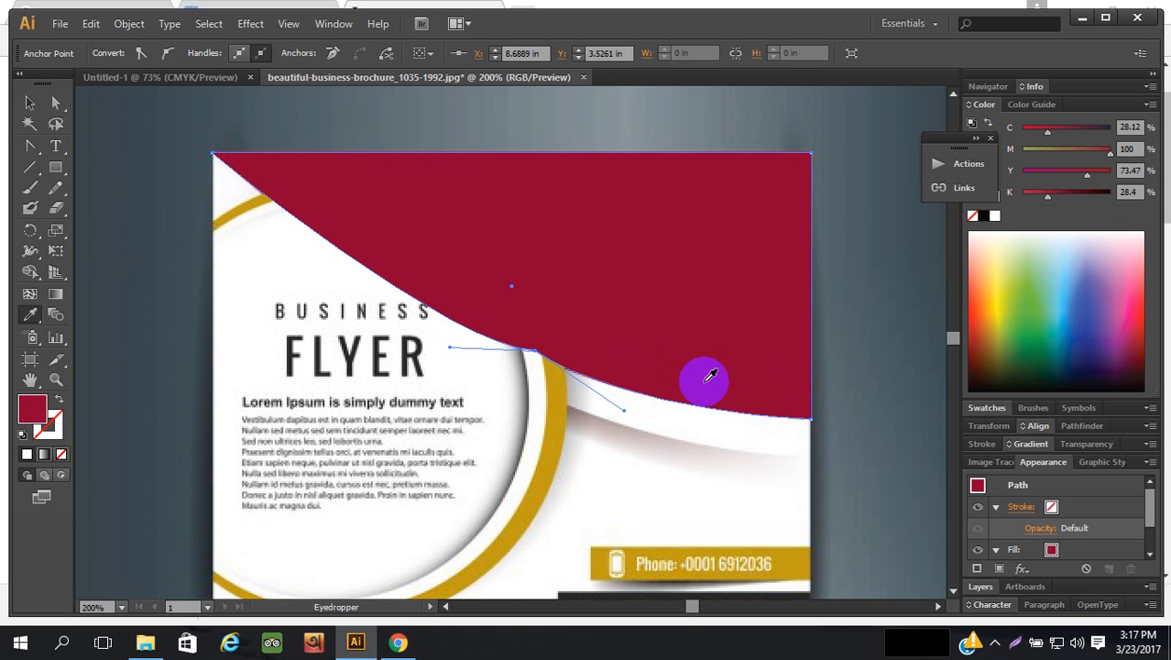
{"action": "left_click", "coordinate": [30, 103]}
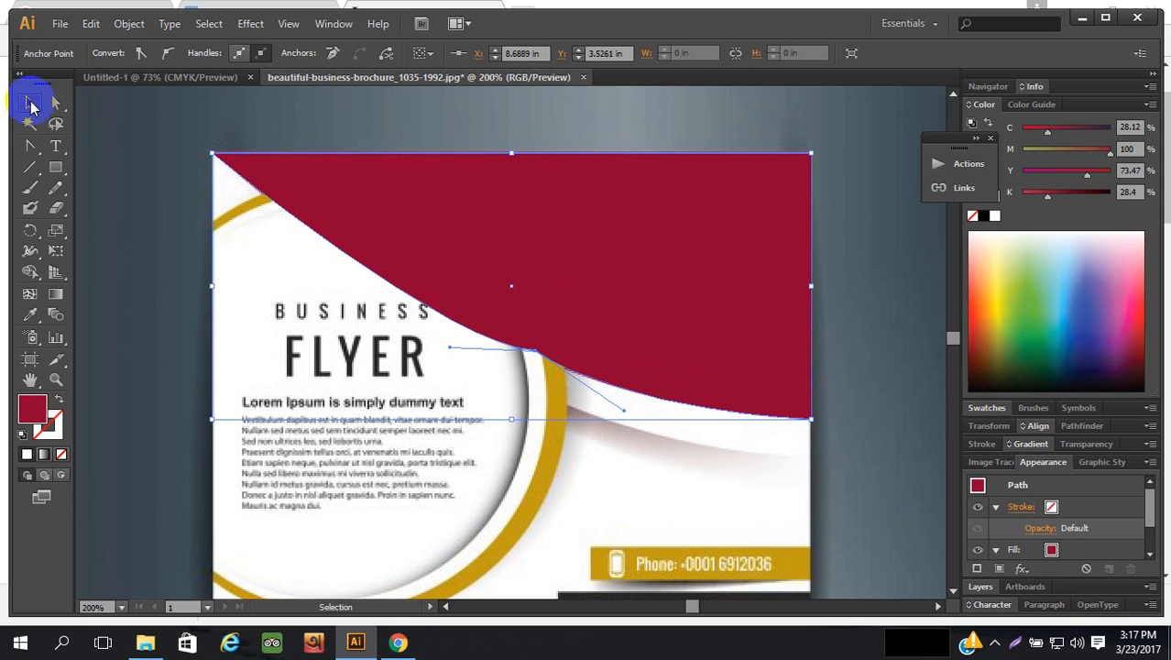
- Duplicate the dark red curved shape, hide the original, and align the copy with the header's top edge
{"action": "left_click", "coordinate": [386, 147]}
{"action": "left_click", "coordinate": [541, 216]}
{"action": "key", "text": "a"}
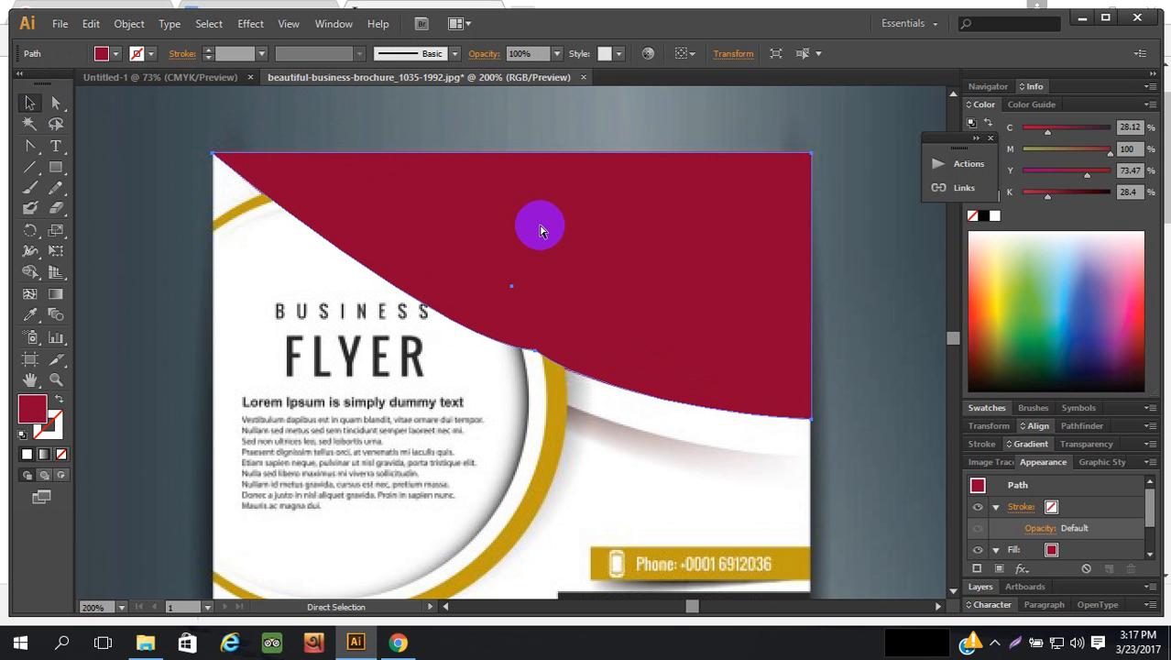
{"action": "key", "text": "v"}
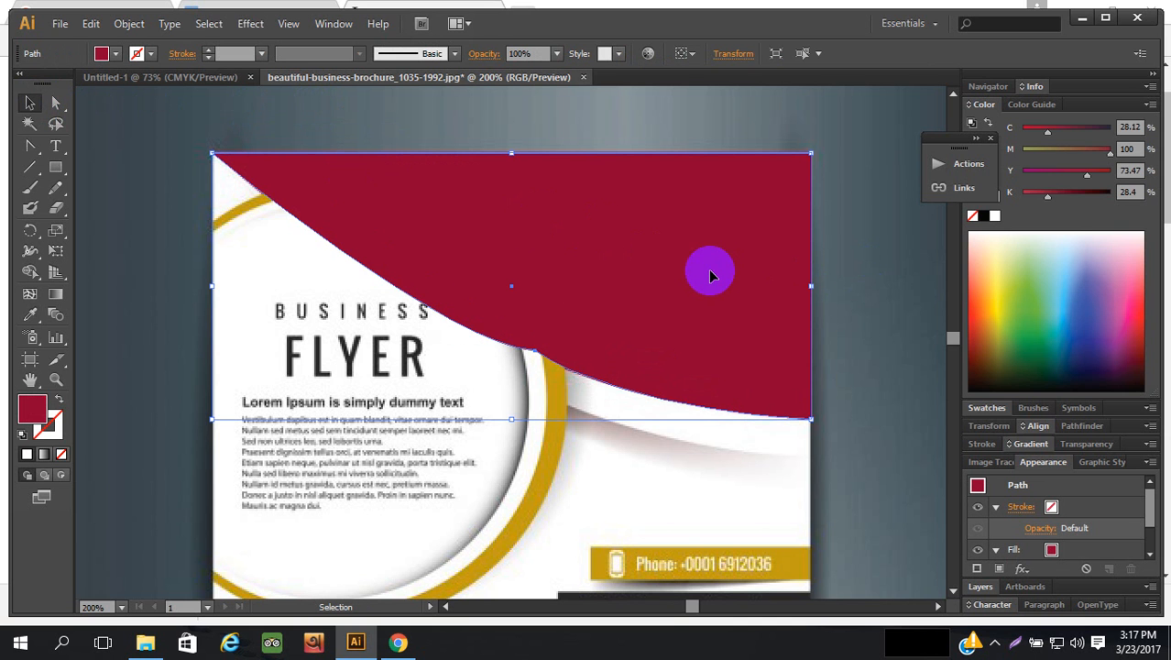
{"action": "left_click", "coordinate": [856, 272]}
{"action": "left_click", "coordinate": [744, 290]}
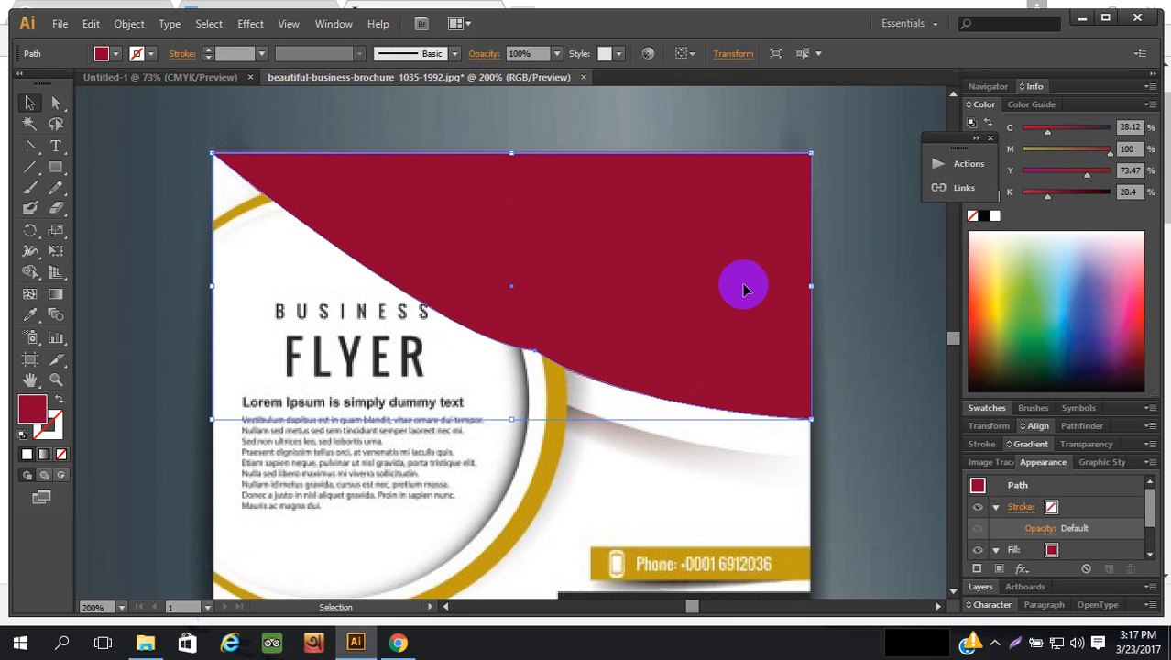
{"action": "left_click_drag", "start_coordinate": [744, 289], "coordinate": [728, 172]}
{"action": "key", "text": "ctrl+z"}
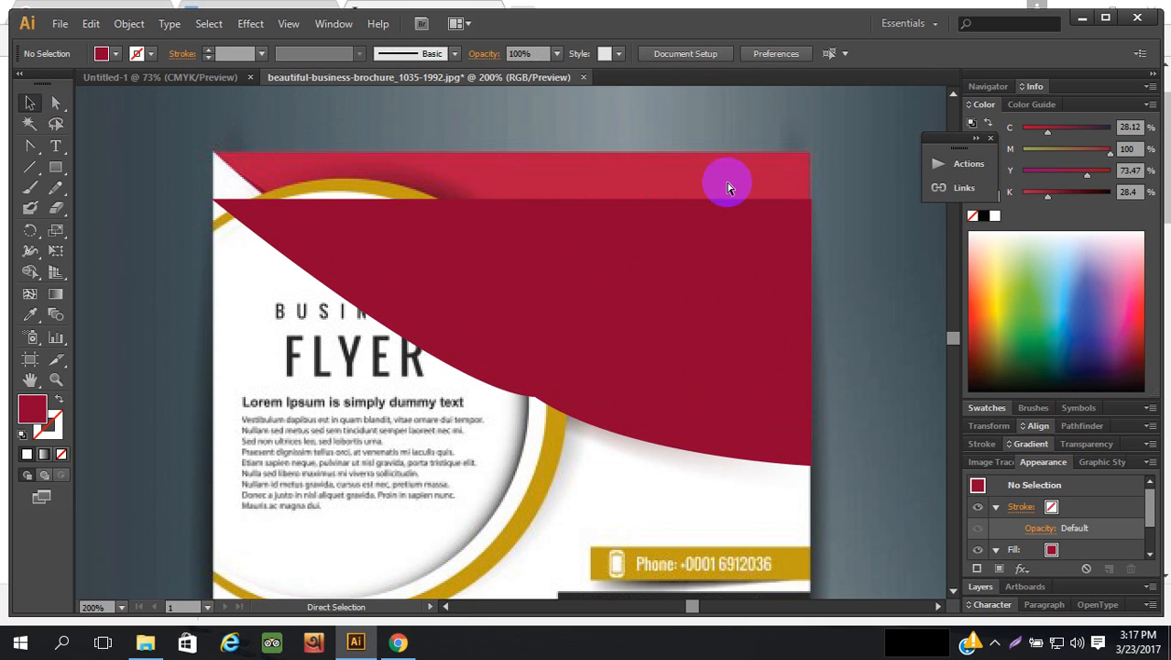
{"action": "left_click_drag", "start_coordinate": [719, 287], "coordinate": [717, 241]}
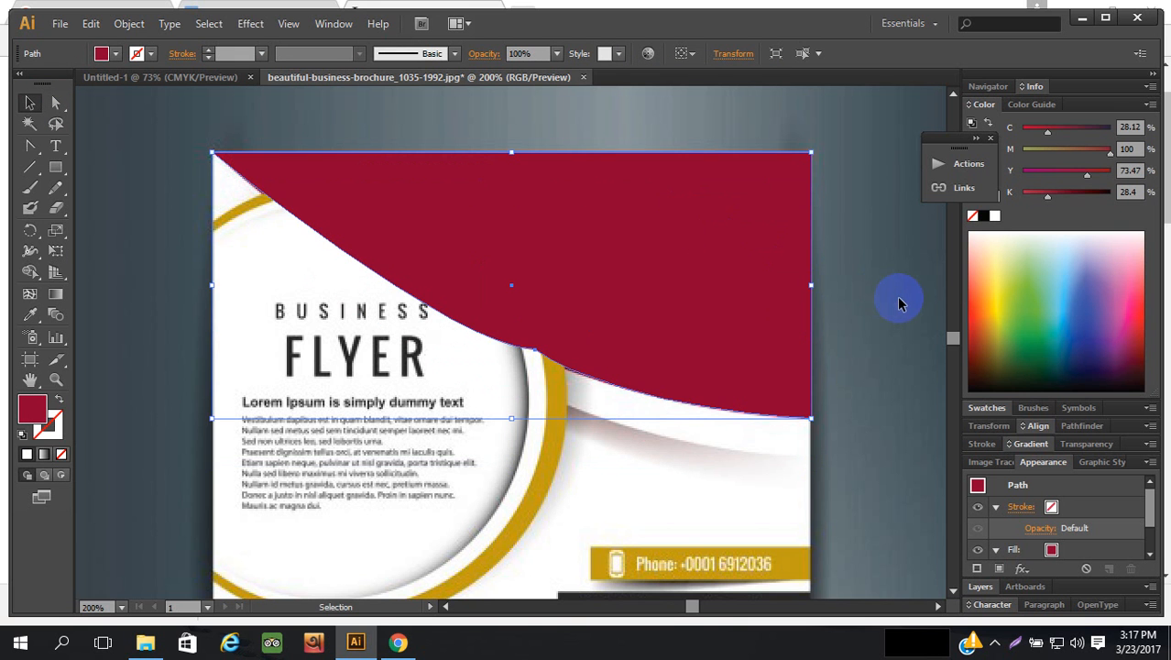
- Remove the copied curved shape's fill and reduce its height until its lower-right corner meets the bright red area's lower edge
{"action": "left_click", "coordinate": [61, 454]}
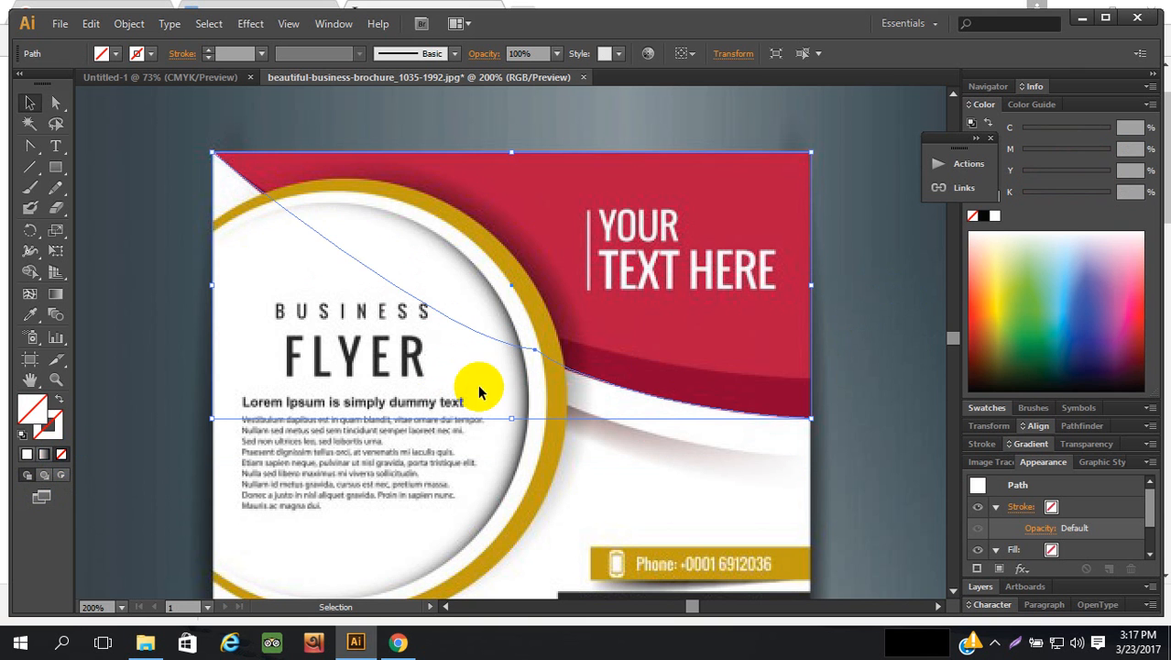
{"action": "left_click_drag", "start_coordinate": [511, 419], "coordinate": [519, 378]}
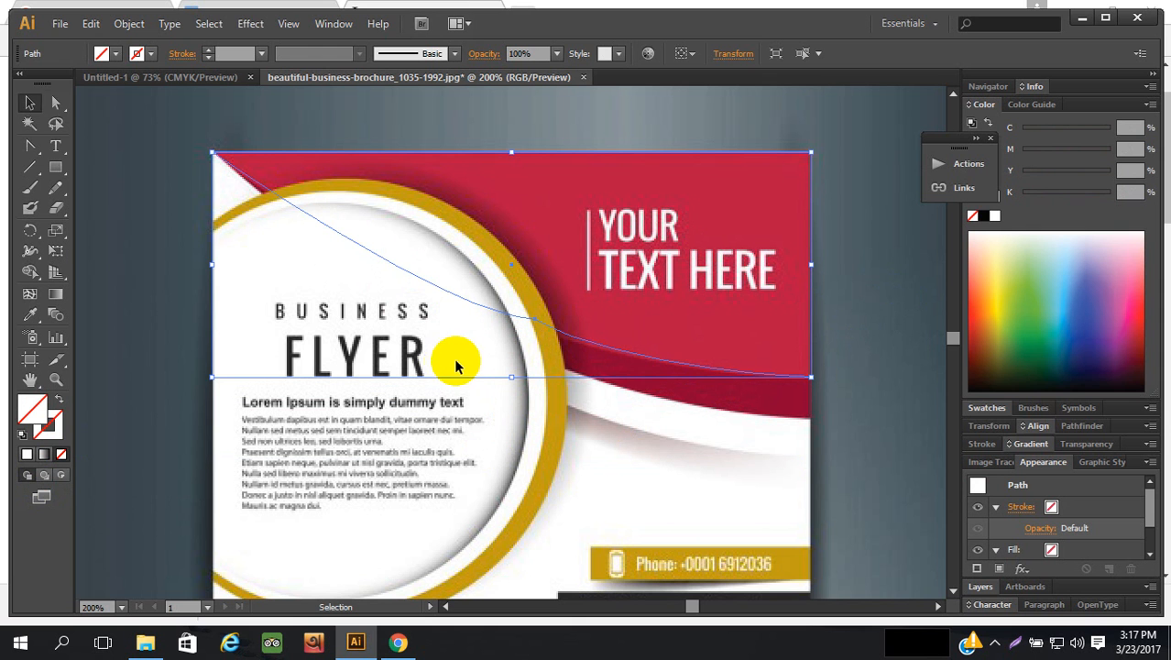
{"action": "left_click", "coordinate": [749, 115]}
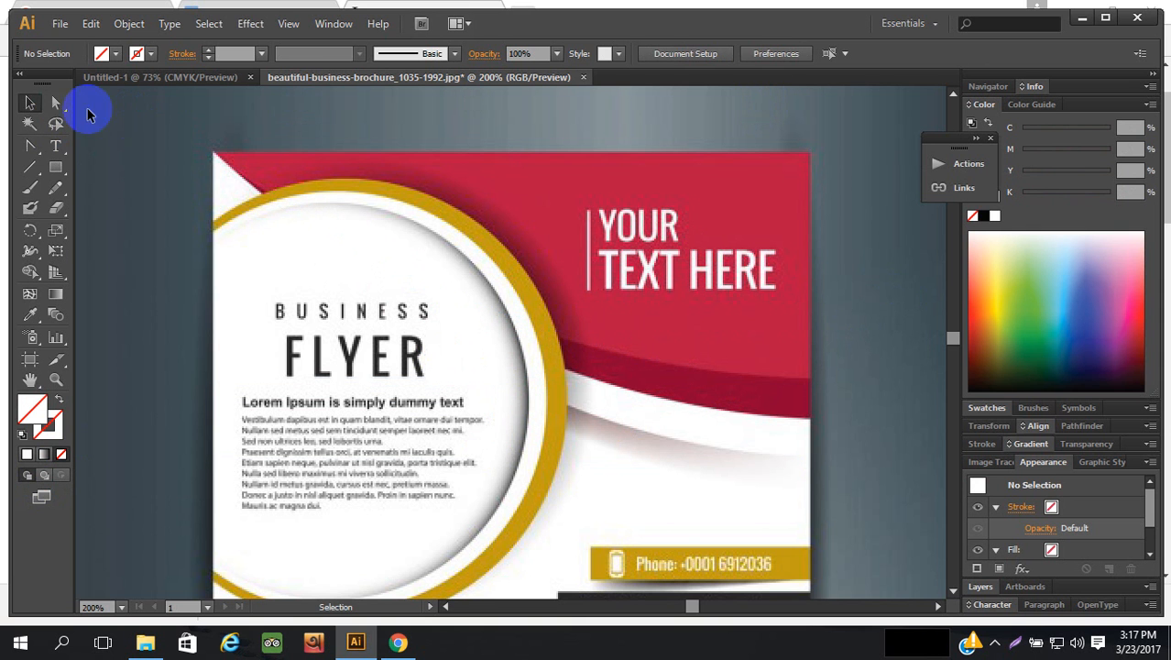
- Nudge the curve's middle anchor point down to about Y 3.30 in and lower its left direction handle to bow the left part
{"action": "left_click", "coordinate": [55, 103]}
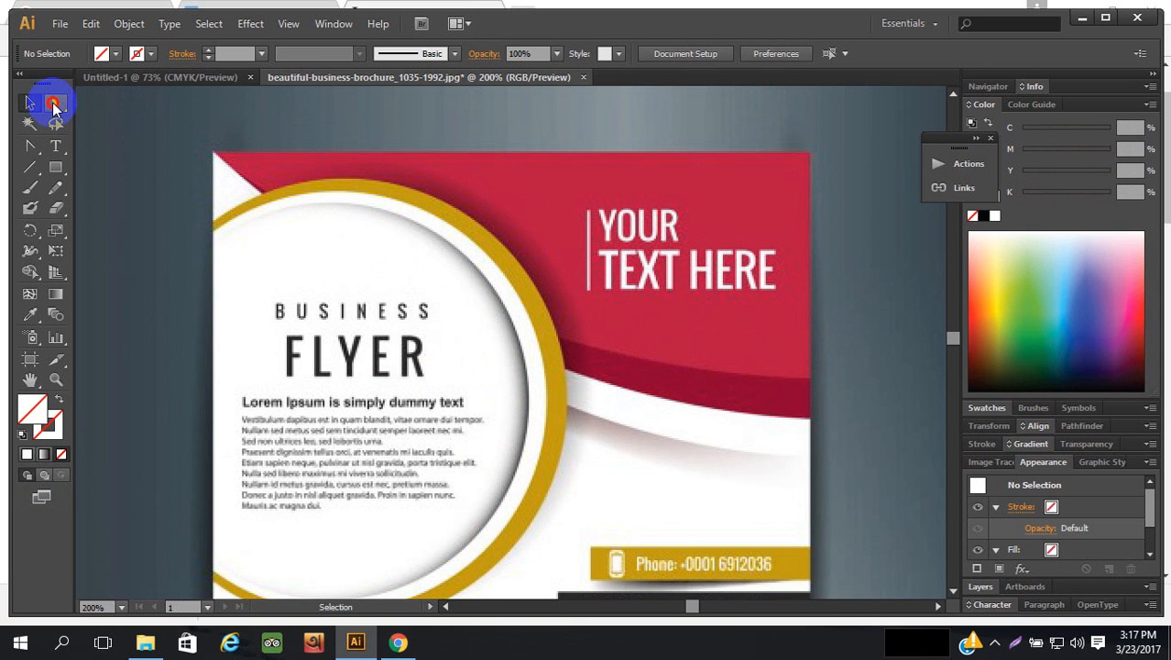
{"action": "left_click", "coordinate": [531, 319]}
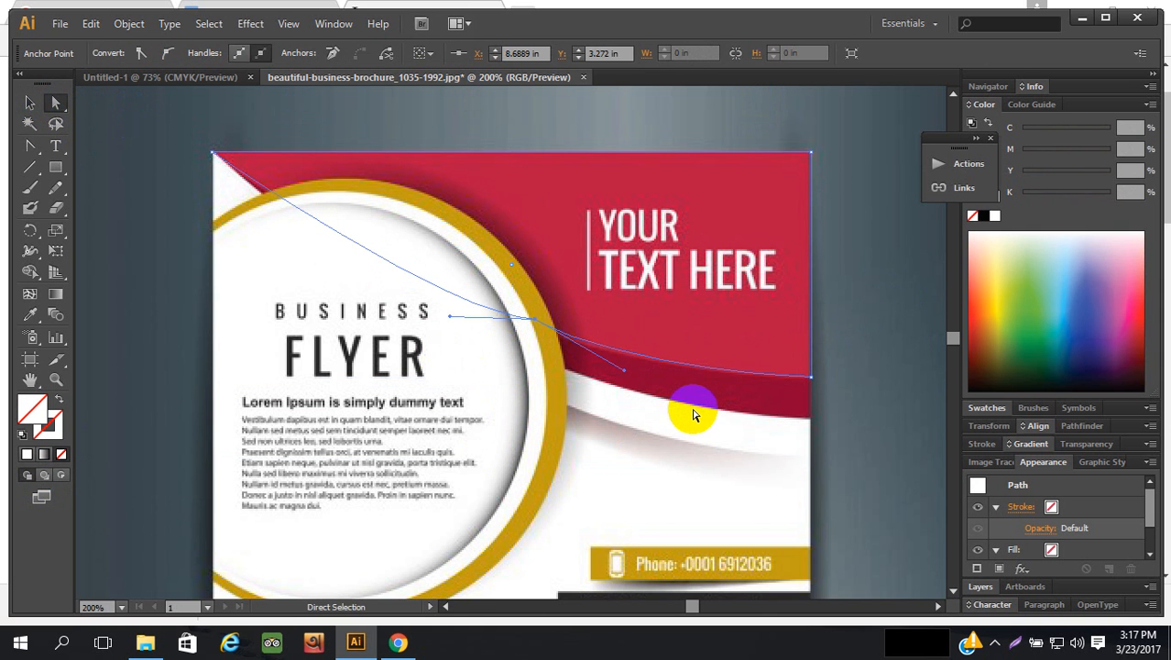
{"action": "key", "text": "Down"}
{"action": "key", "text": "Down"}
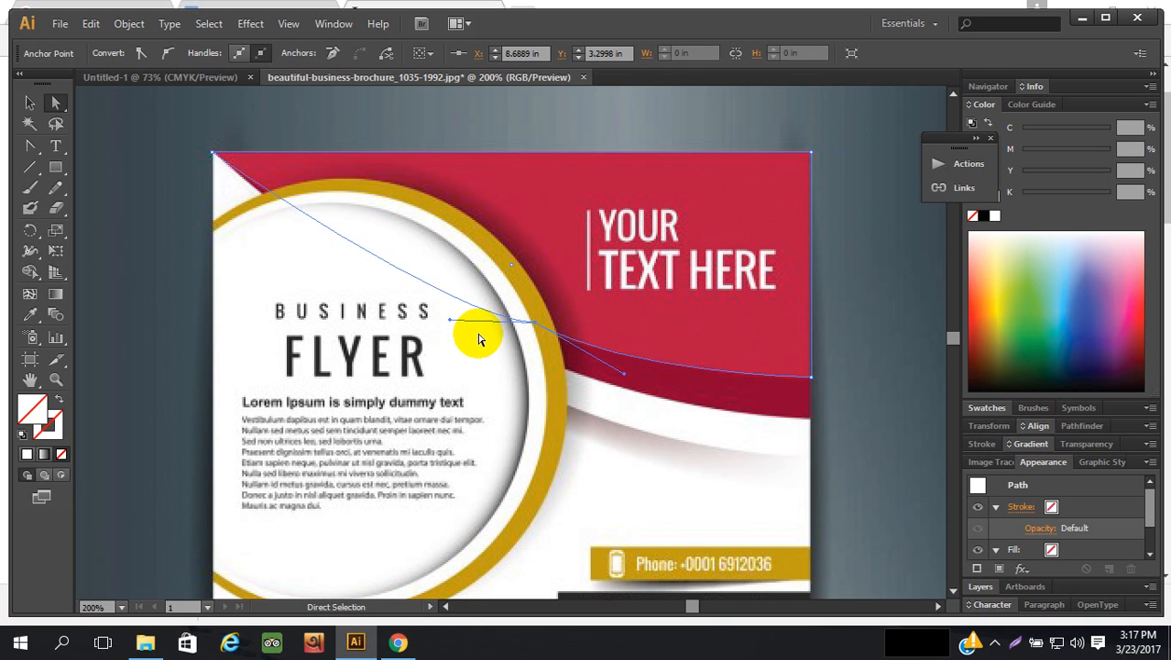
{"action": "left_click_drag", "start_coordinate": [450, 322], "coordinate": [450, 341]}
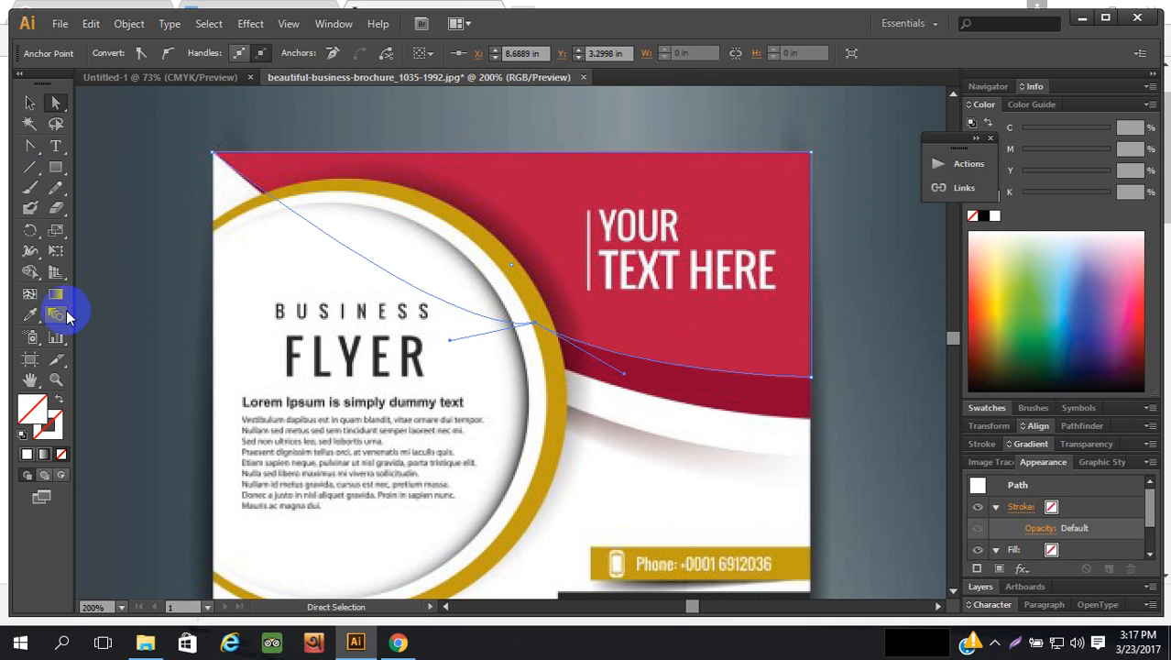
- Fill the curved shape with the bright red sampled from the header and show all hidden objects
{"action": "left_click", "coordinate": [30, 314]}
{"action": "left_click", "coordinate": [771, 196]}
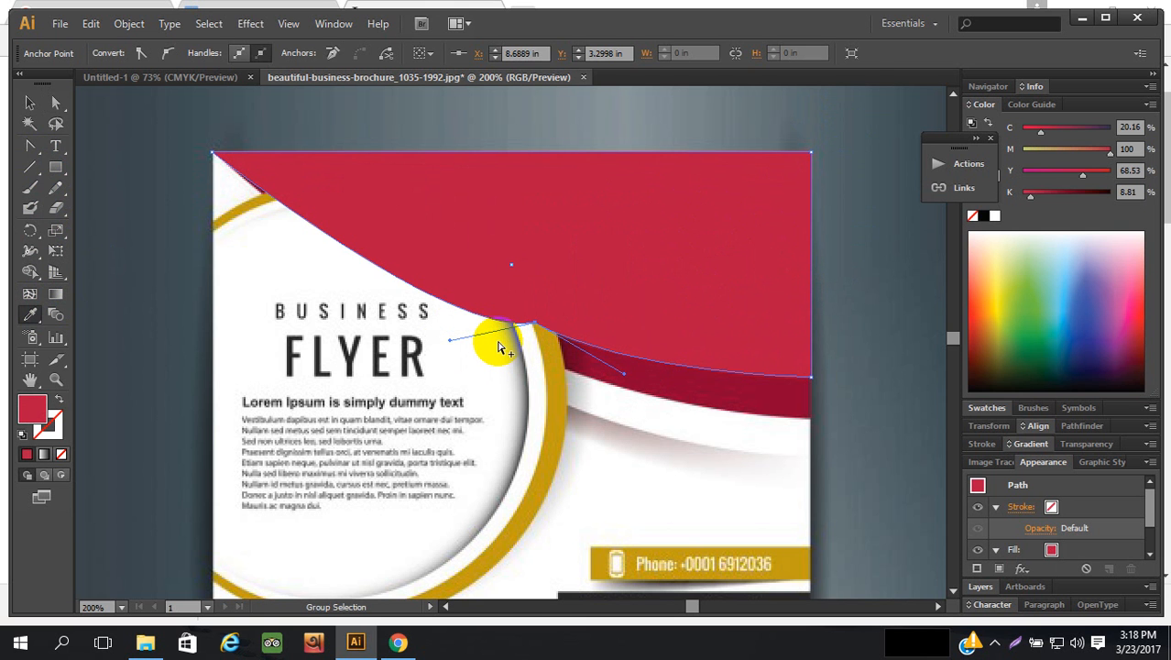
{"action": "key", "text": "ctrl+a"}
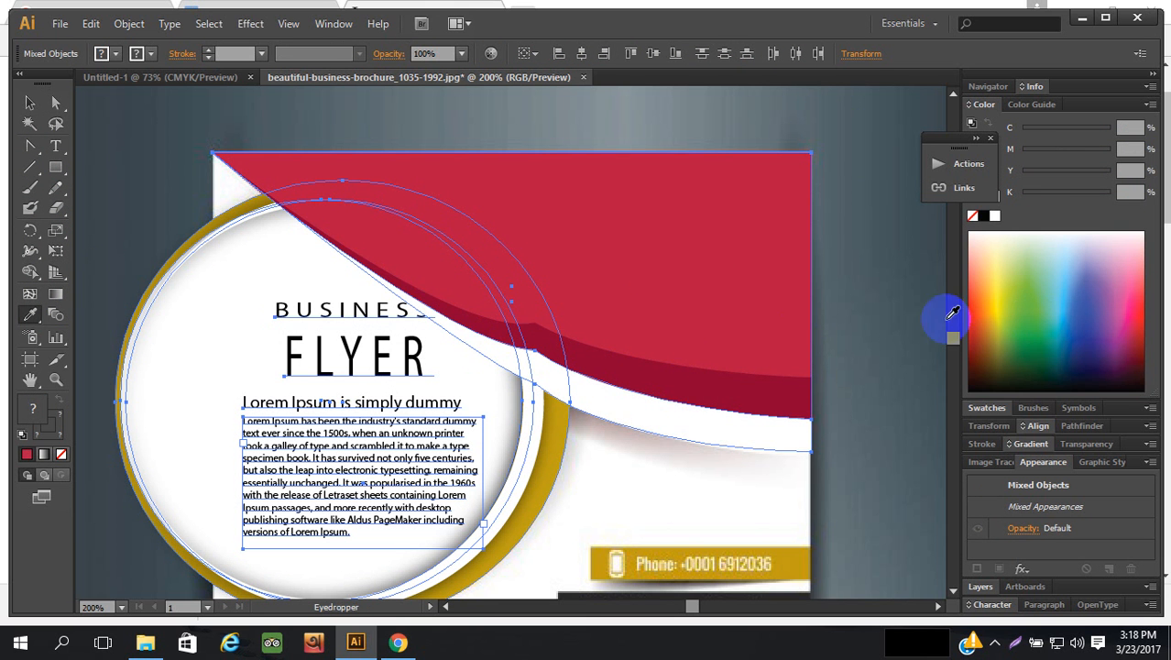
{"action": "scroll", "coordinate": [832, 242], "scroll_direction": "down", "scroll_amount": 1}
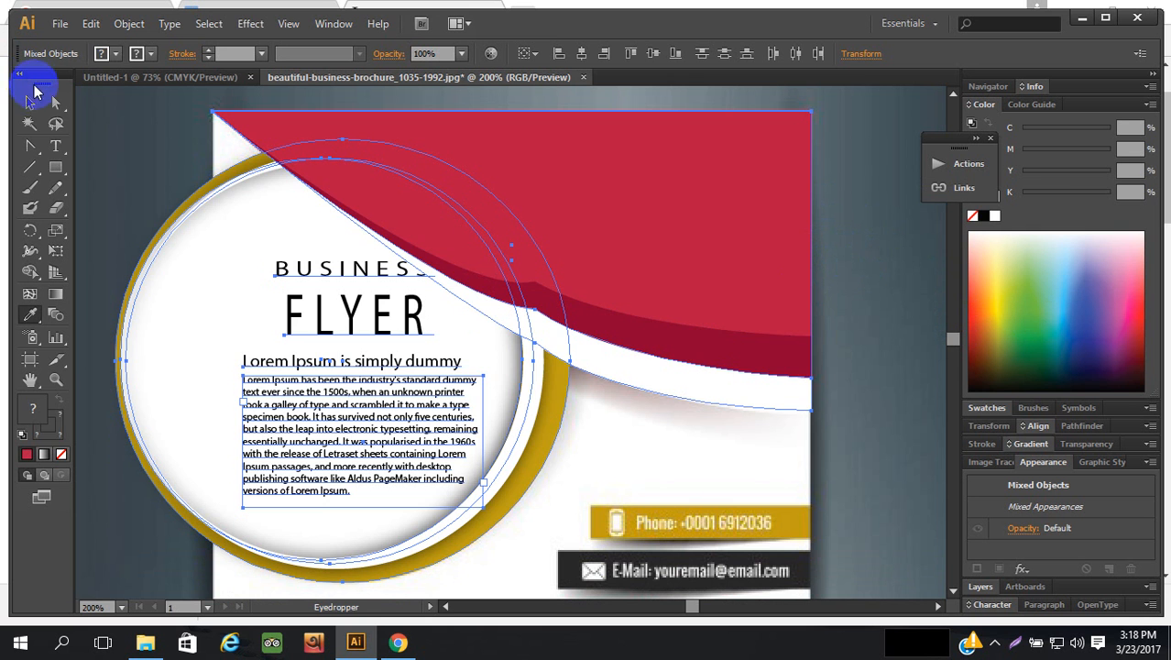
{"action": "left_click", "coordinate": [94, 116]}
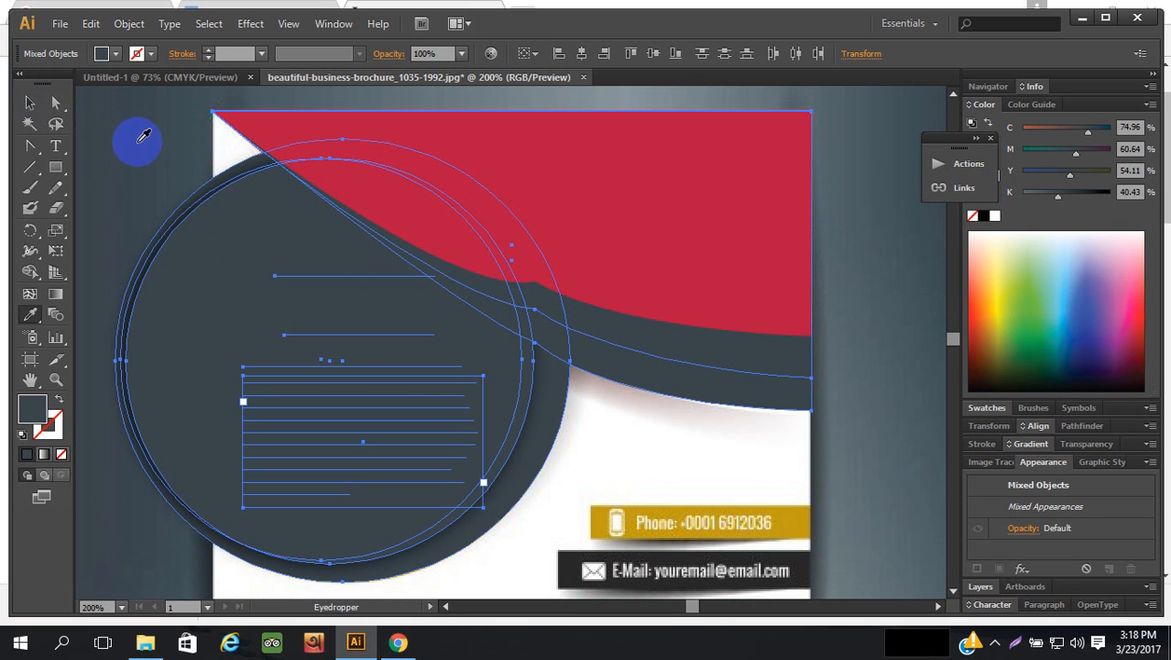
{"action": "left_click", "coordinate": [55, 103]}
{"action": "key", "text": "ctrl+z"}
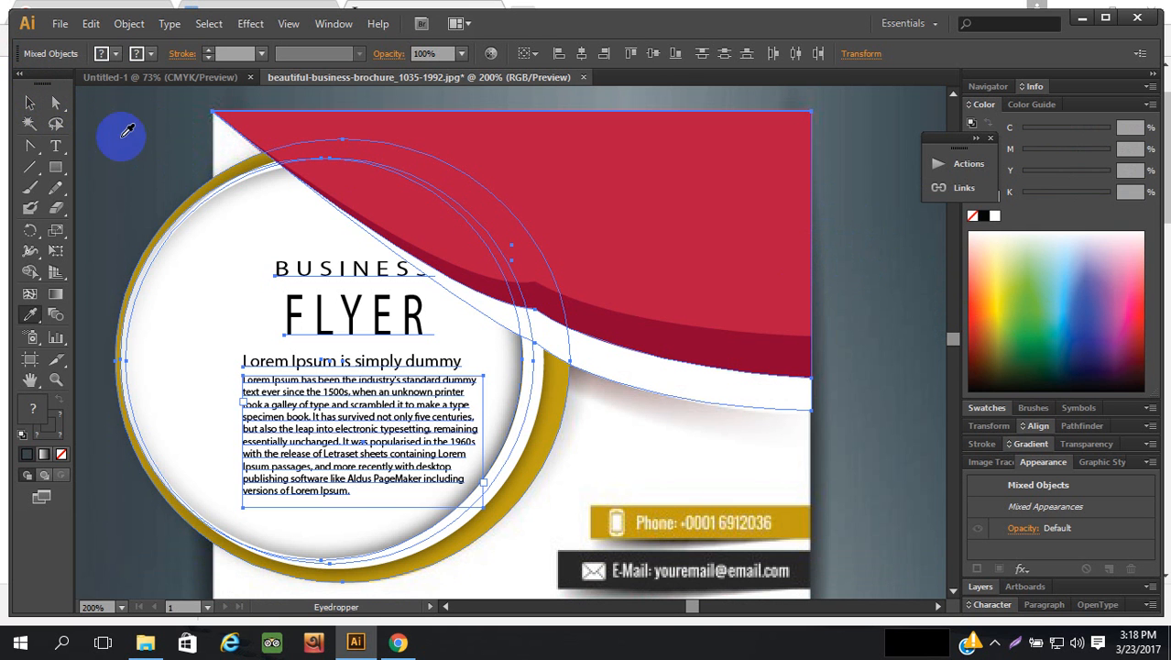
- Bring the circular frame and text group in front of the curved header shapes
{"action": "left_click", "coordinate": [30, 102]}
{"action": "left_click", "coordinate": [206, 236]}
{"action": "left_click", "coordinate": [220, 238]}
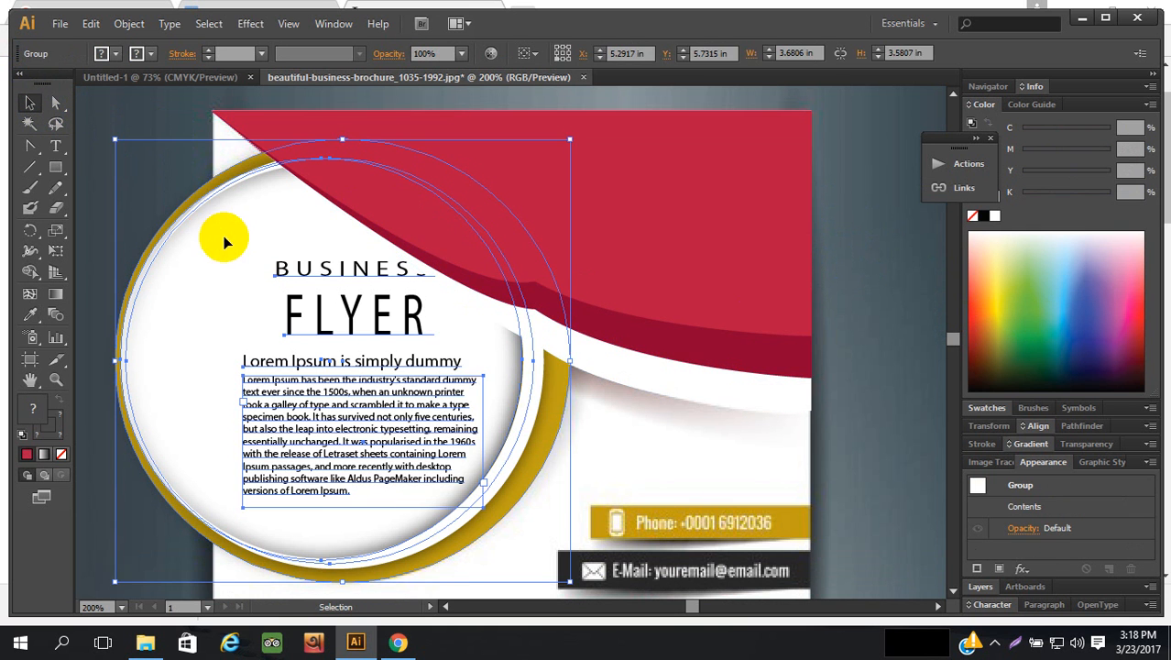
{"action": "key", "text": "a"}
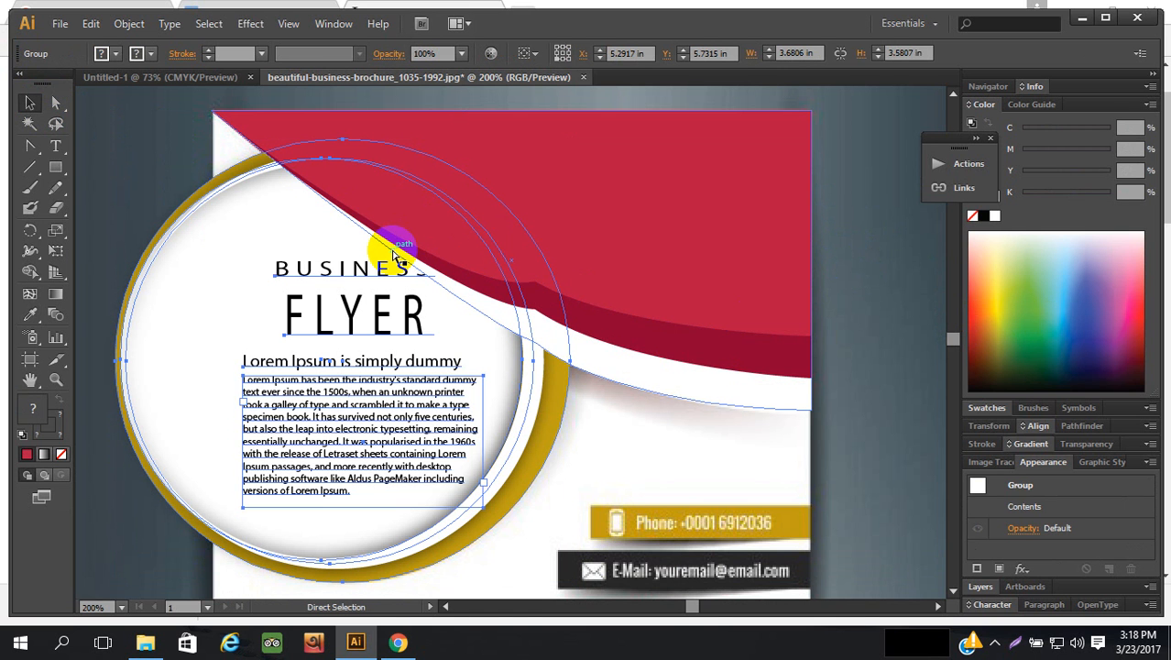
{"action": "key", "text": "ctrl+]"}
{"action": "key", "text": "ctrl+]"}
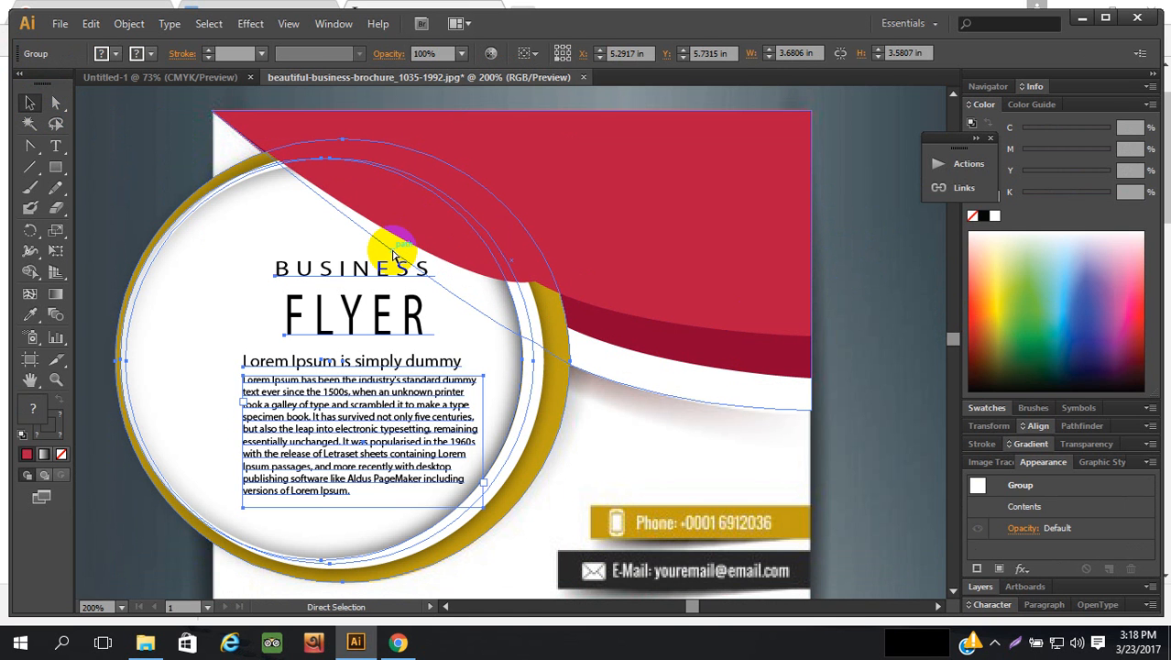
{"action": "scroll", "coordinate": [717, 250], "scroll_direction": "down", "scroll_amount": 2}
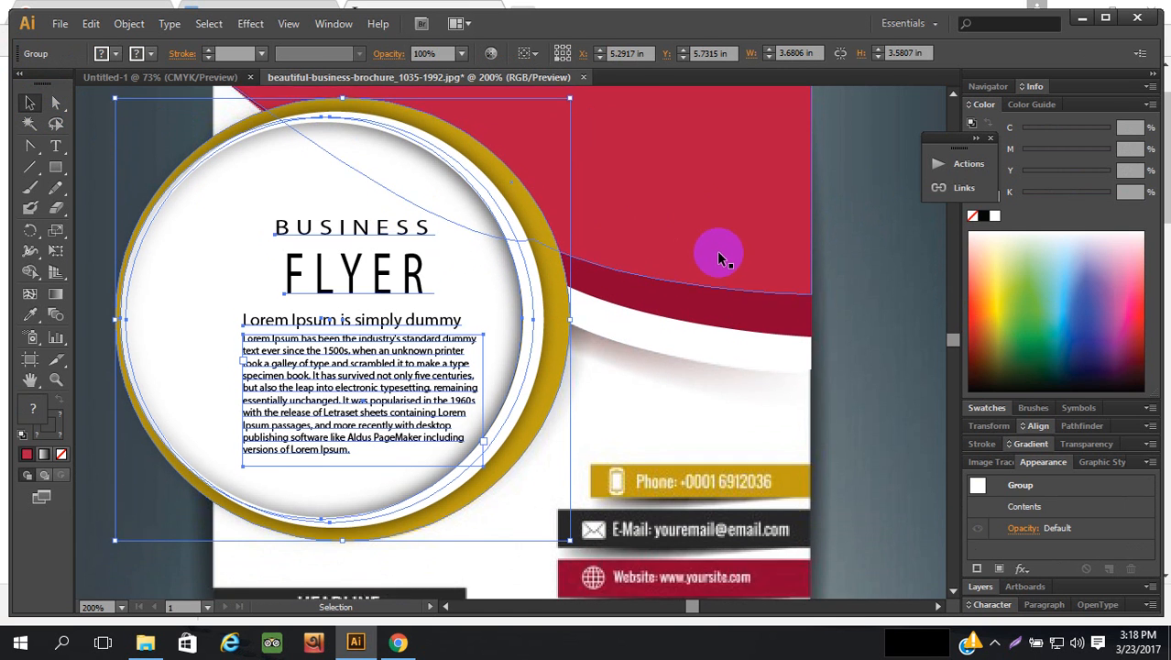
{"action": "scroll", "coordinate": [714, 245], "scroll_direction": "up", "scroll_amount": 2}
{"action": "left_click", "coordinate": [844, 258]}
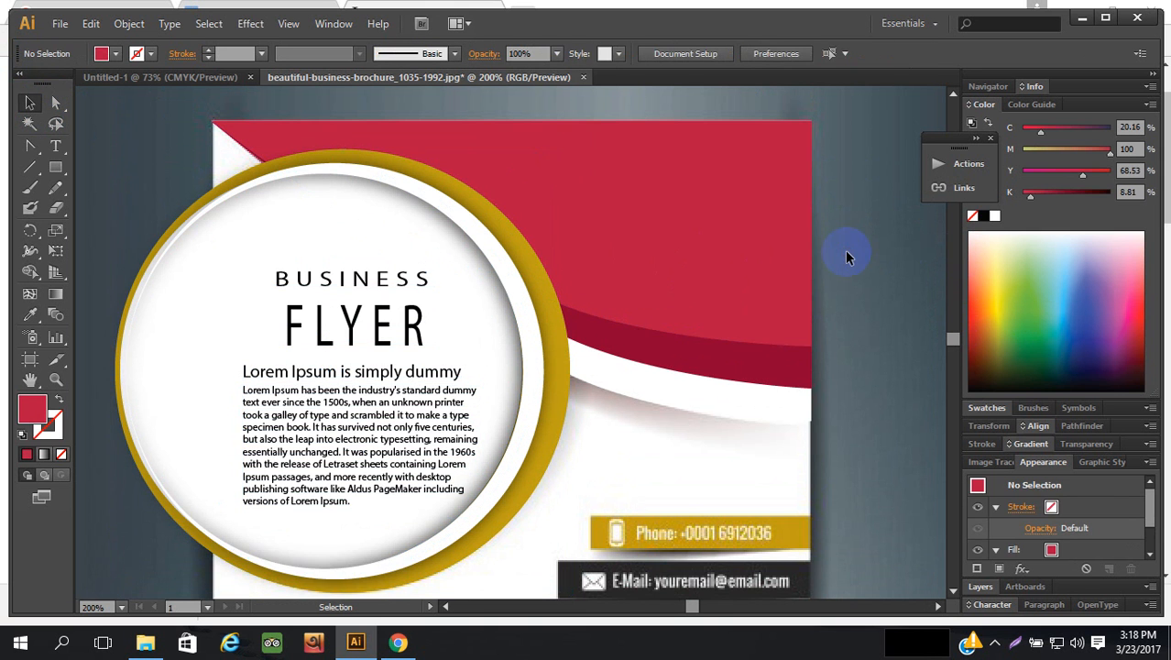
- Hide the circular frame and text group
{"action": "scroll", "coordinate": [844, 252], "scroll_direction": "up", "scroll_amount": 1}
{"action": "left_click", "coordinate": [357, 327]}
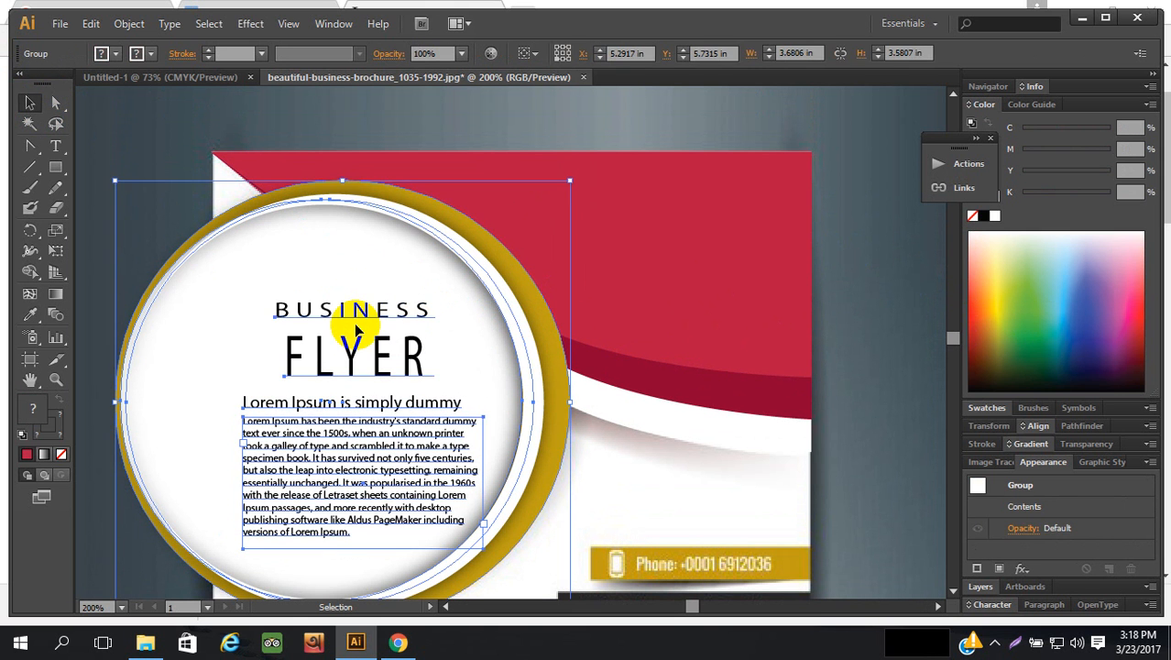
{"action": "key", "text": "Delete"}
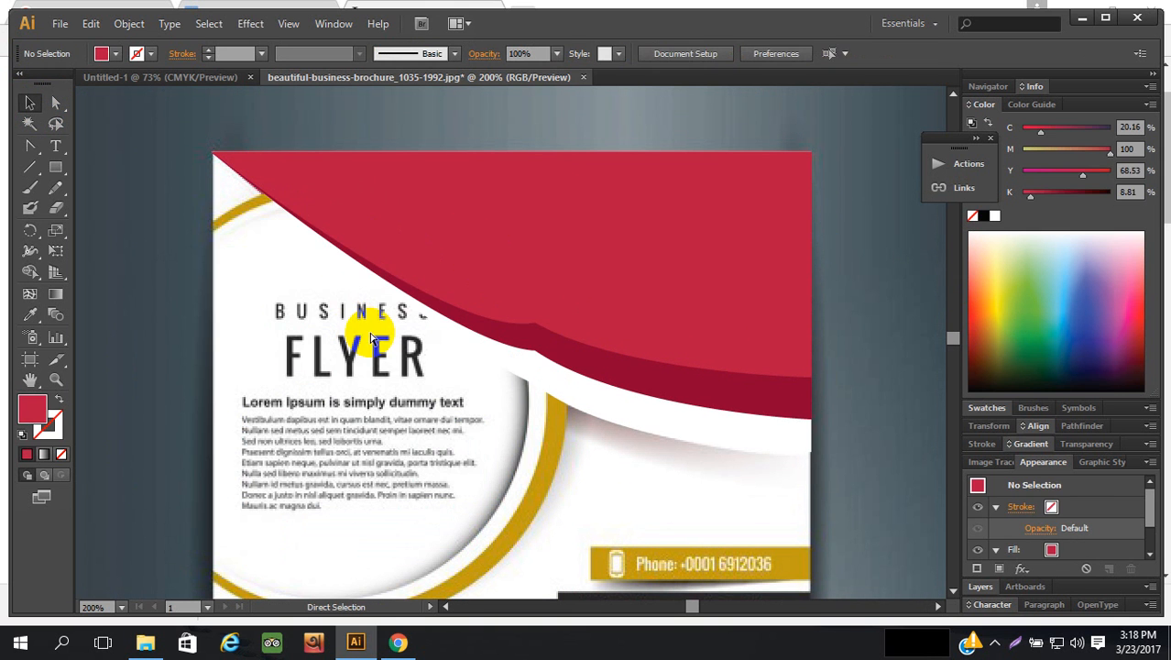
- Apply a Multiply drop shadow to the white curved shape with 75% opacity, -0.03 in X offset, 0 in Y offset and 0.07 in blur
{"action": "left_click", "coordinate": [669, 428]}
{"action": "left_click", "coordinate": [566, 421]}
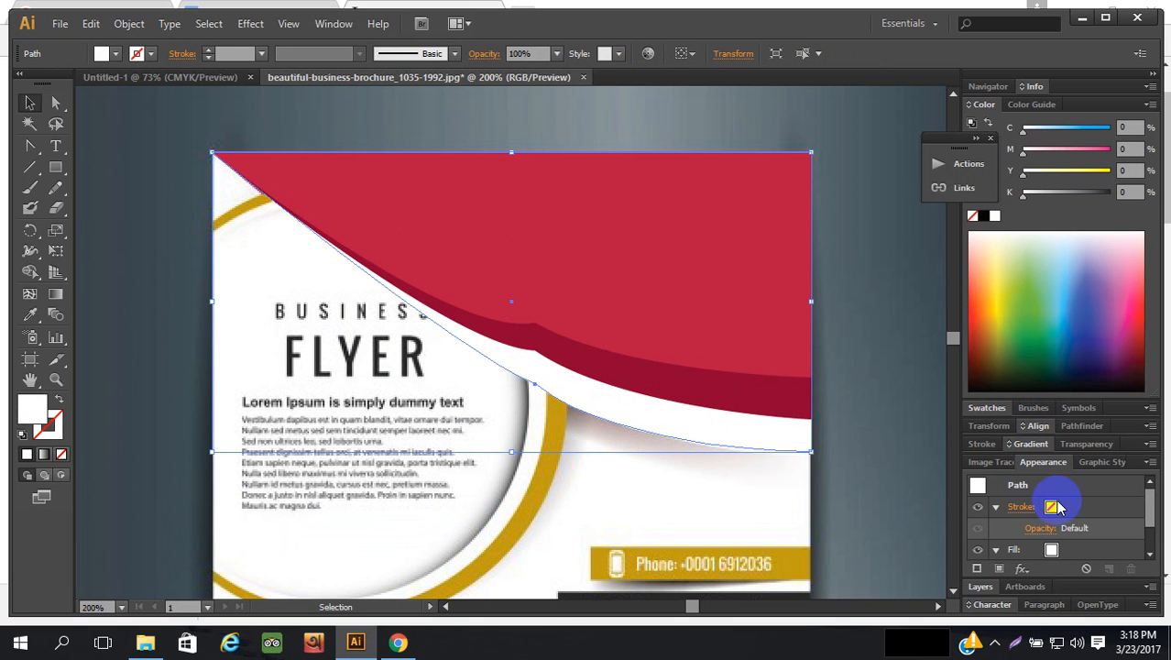
{"action": "left_click", "coordinate": [1022, 570]}
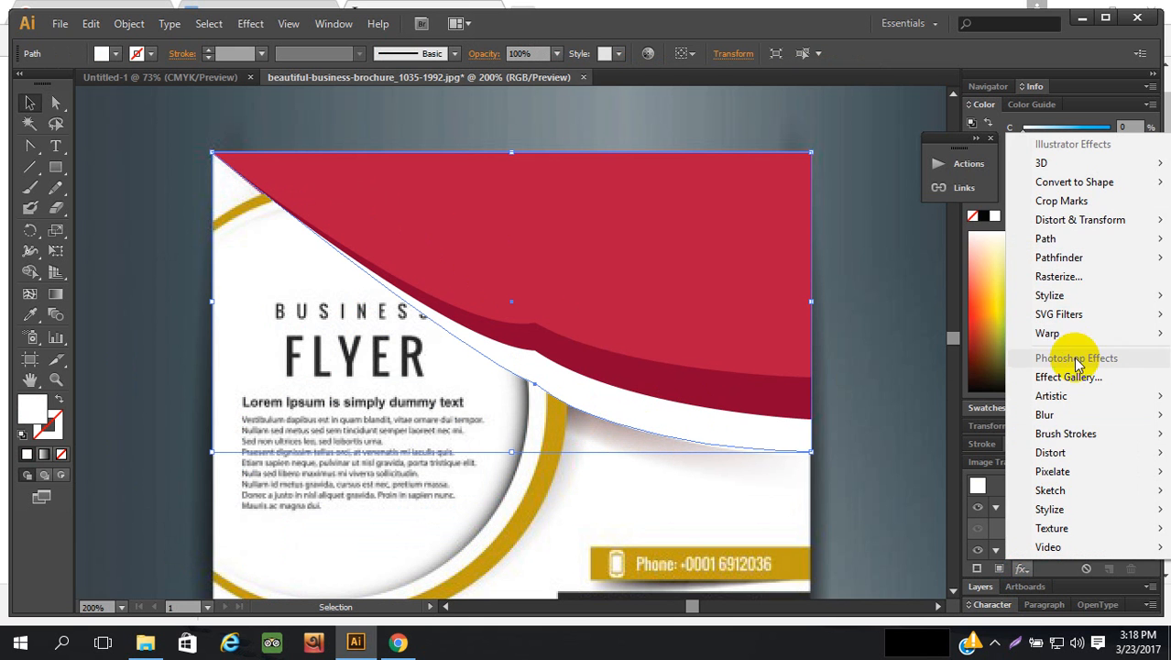
{"action": "mouse_move", "coordinate": [1045, 295]}
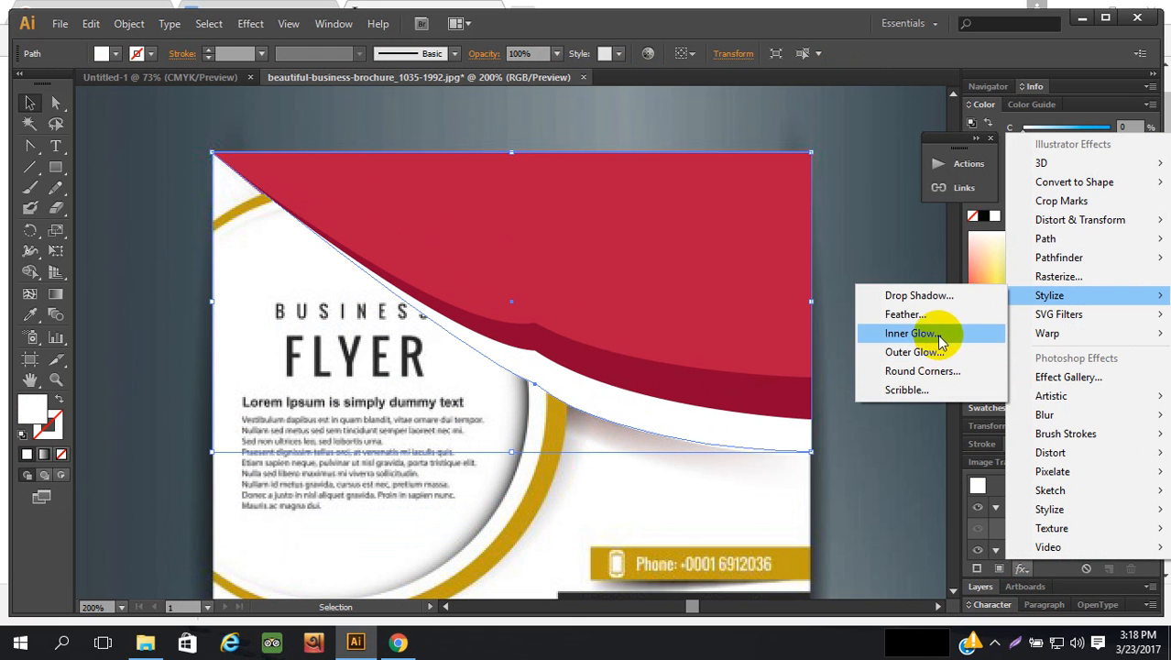
{"action": "left_click", "coordinate": [940, 304]}
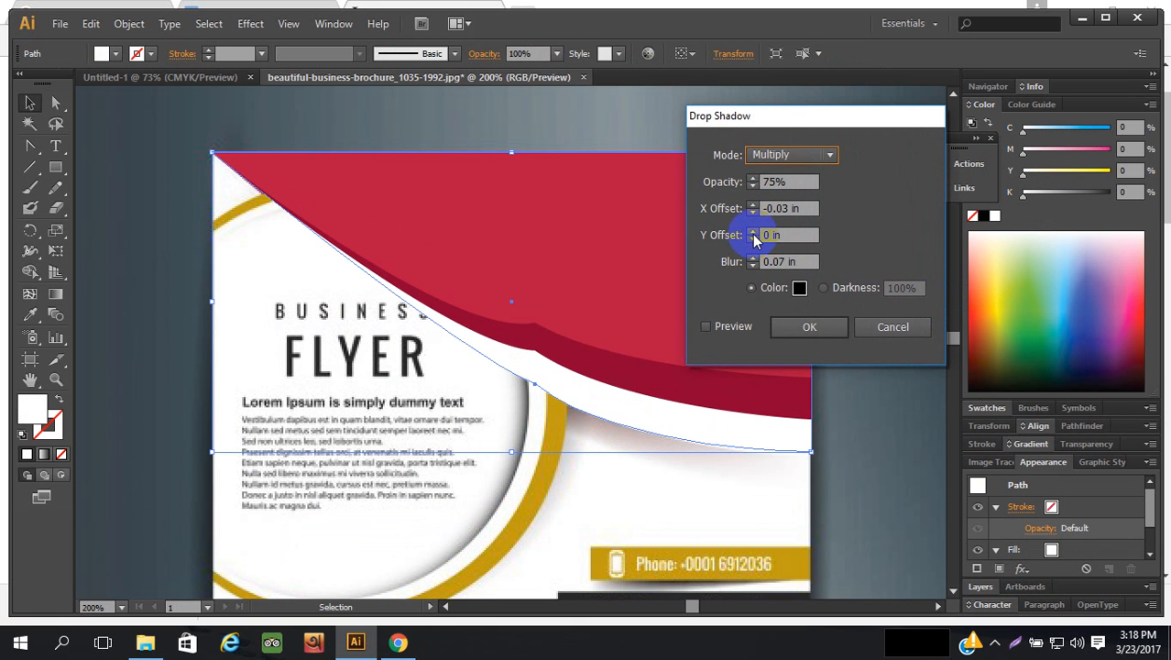
{"action": "left_click", "coordinate": [707, 327]}
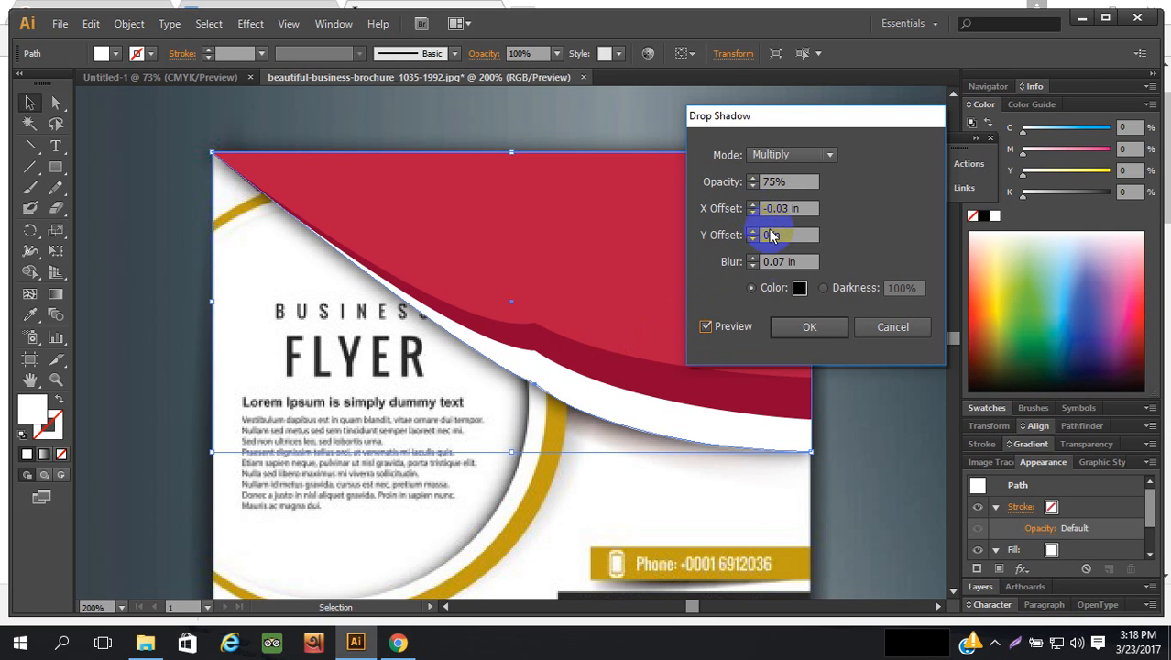
{"action": "left_click", "coordinate": [775, 263]}
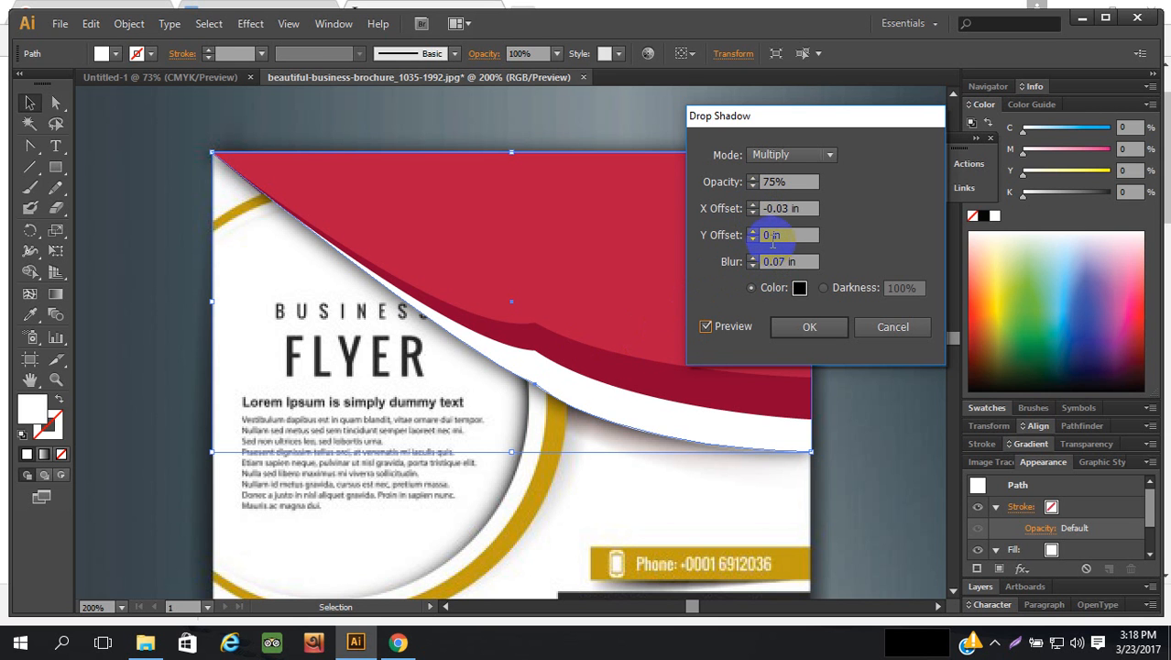
{"action": "left_click", "coordinate": [775, 262]}
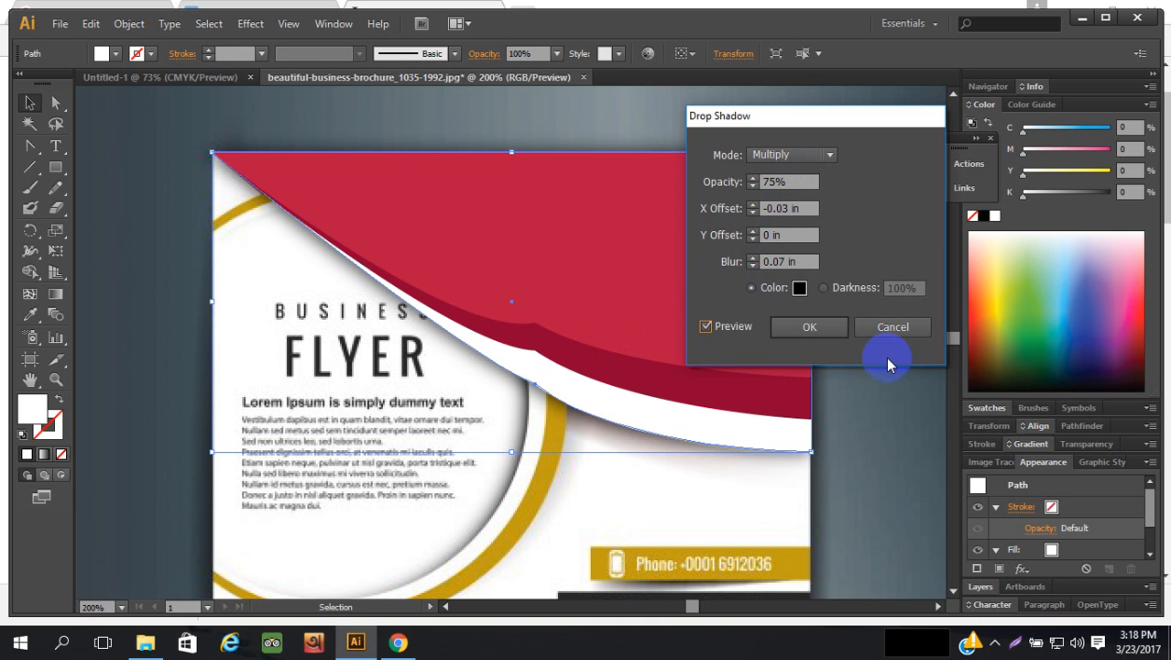
{"action": "left_click", "coordinate": [810, 328]}
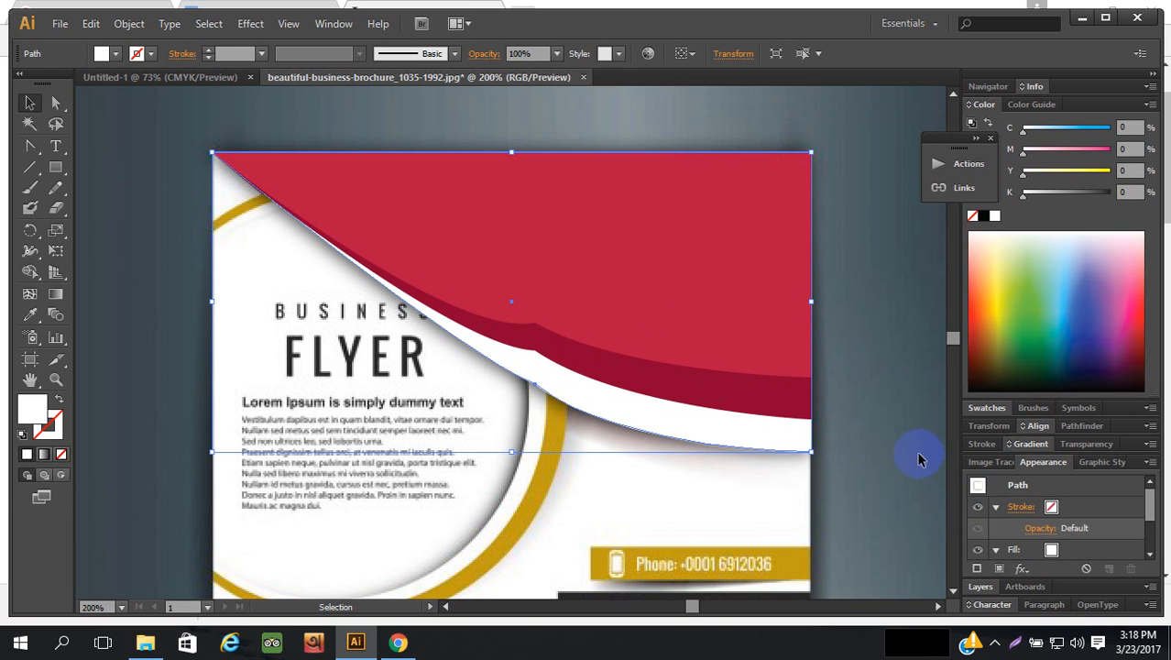
- Group the white, dark red and red curved shapes and hide the group
{"action": "left_click", "coordinate": [724, 397], "text": "shift"}
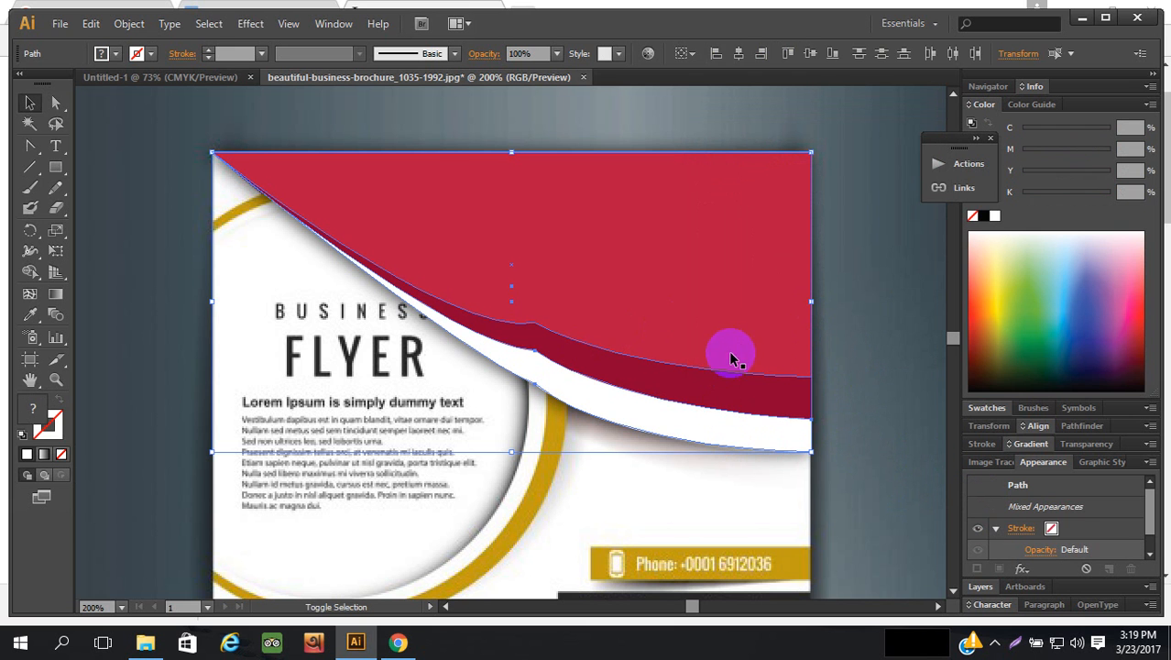
{"action": "key", "text": "ctrl+g"}
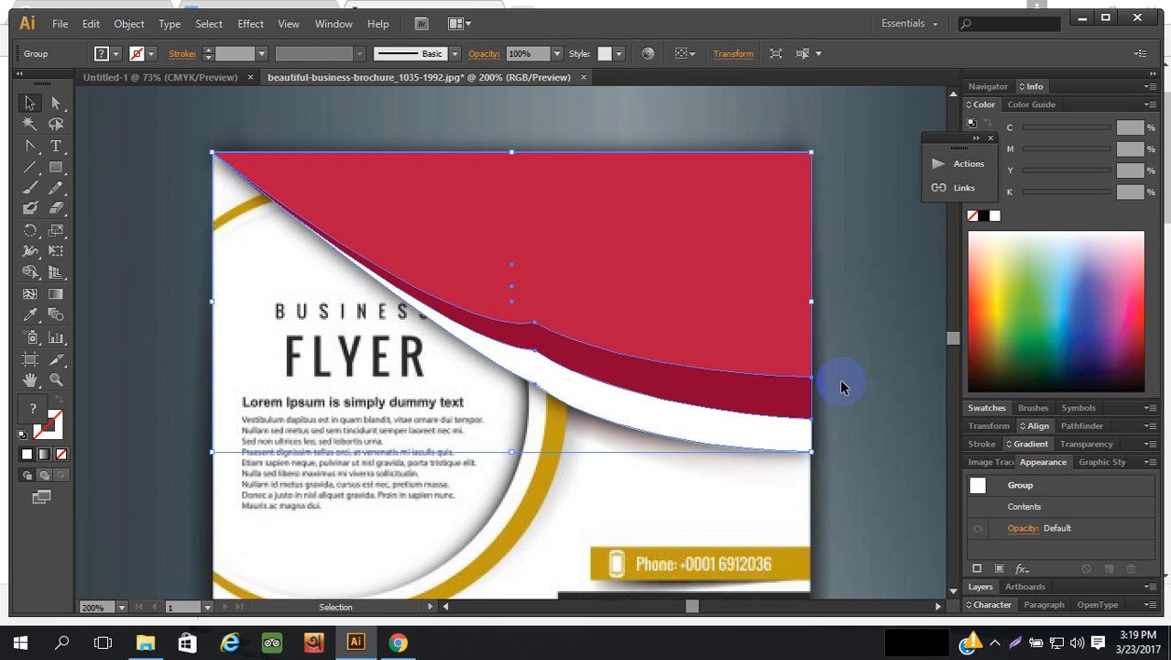
{"action": "left_click", "coordinate": [843, 386]}
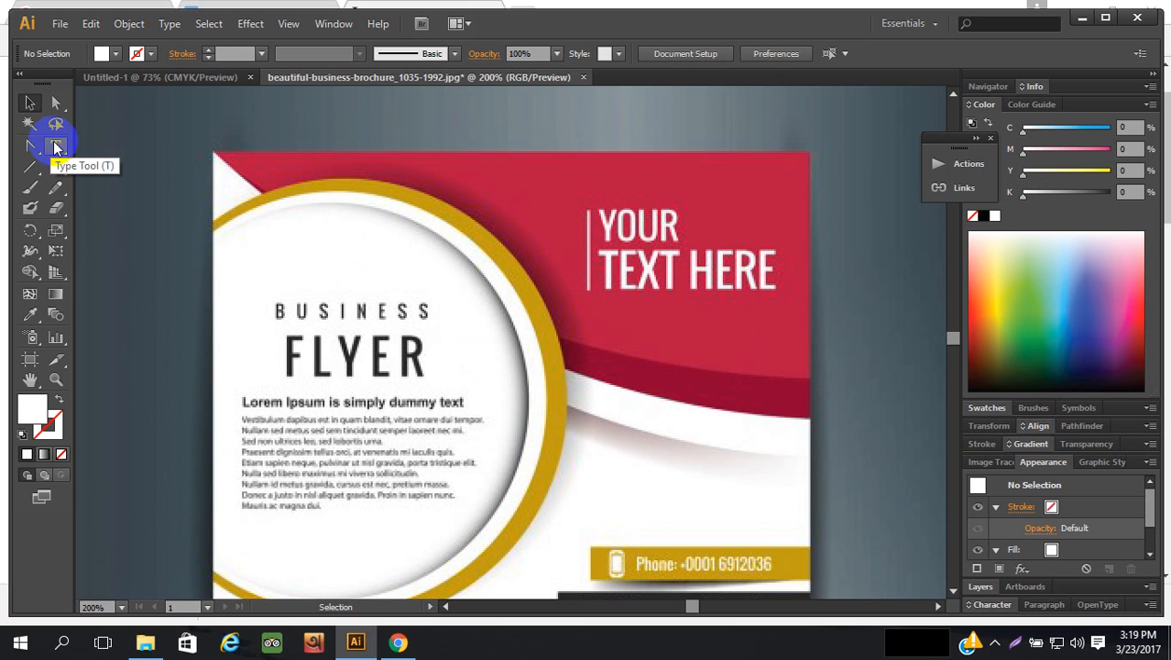
- Draw a thin vertical white bar over the reference line beside the header text
{"action": "left_click", "coordinate": [32, 171]}
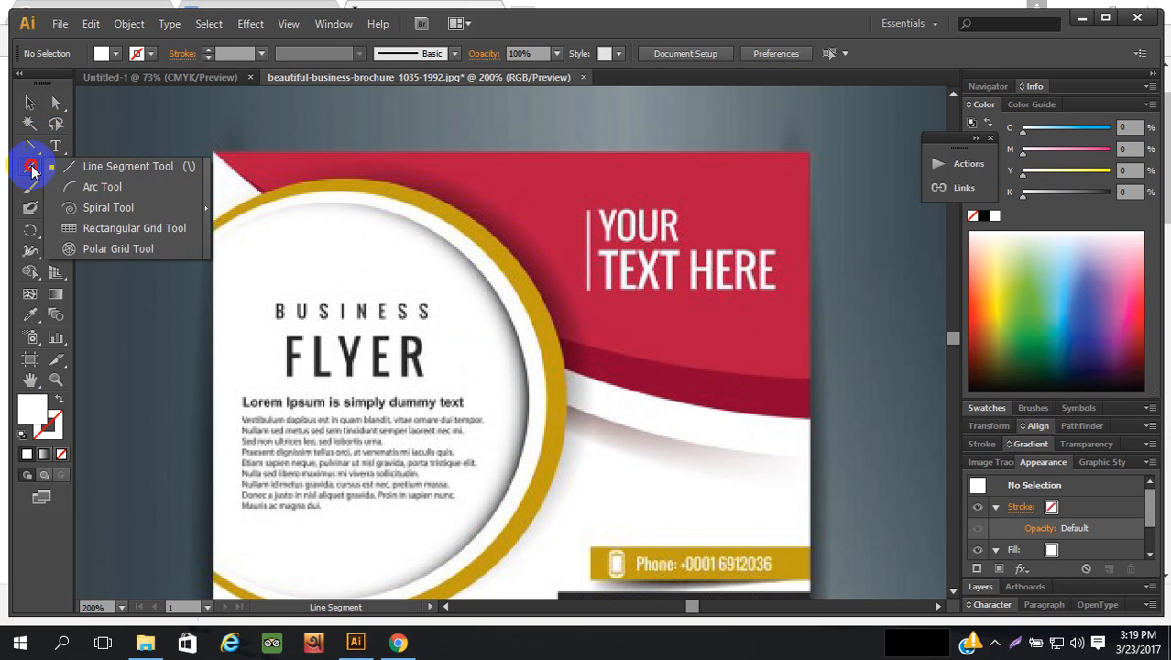
{"action": "left_click", "coordinate": [30, 104]}
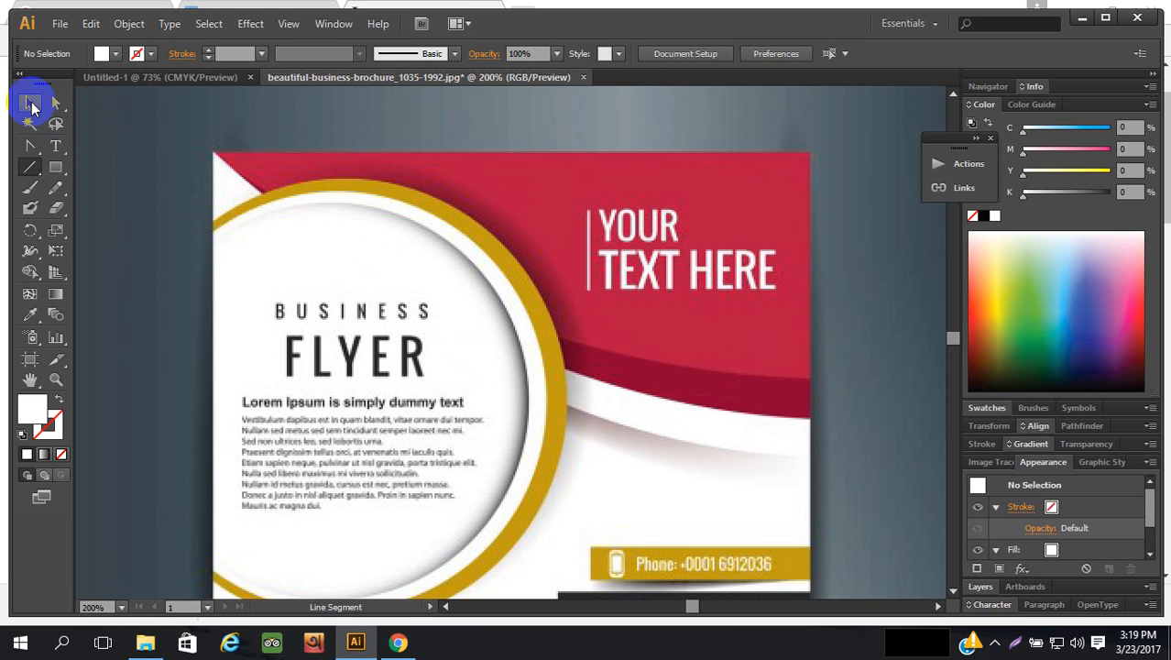
{"action": "left_click", "coordinate": [56, 168]}
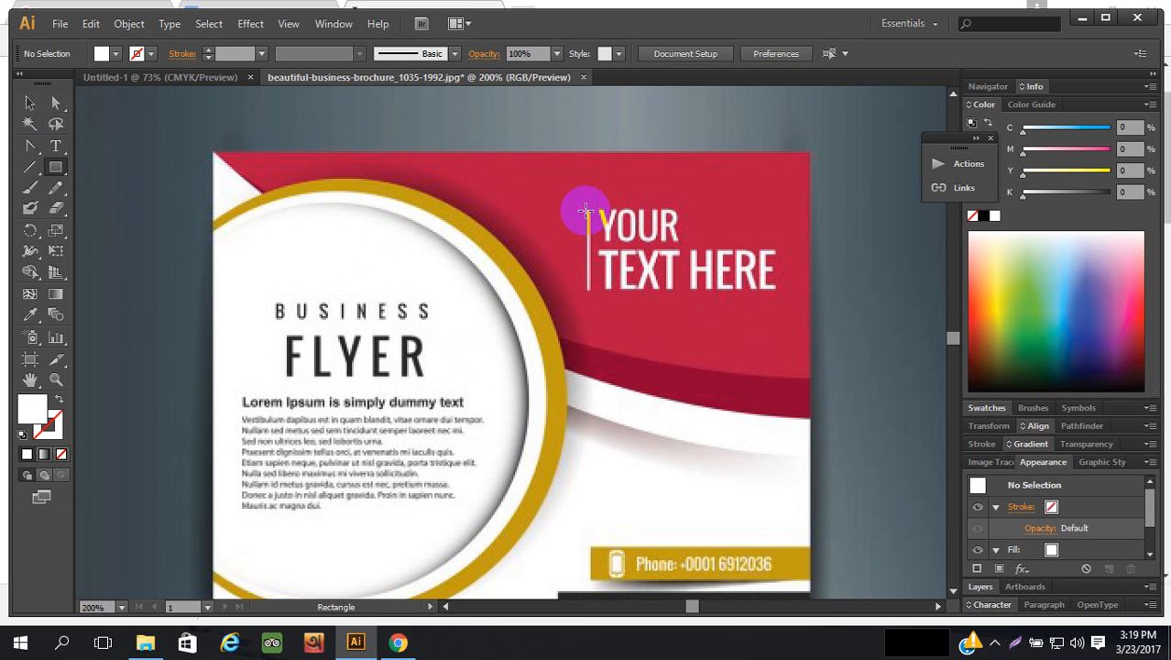
{"action": "left_click_drag", "start_coordinate": [584, 211], "coordinate": [588, 290]}
- Add the two-line text "LEARNING / EARNING DEVELOPMENT" in the header and scale it over the reference heading to about 24 pt
{"action": "left_click", "coordinate": [56, 146]}
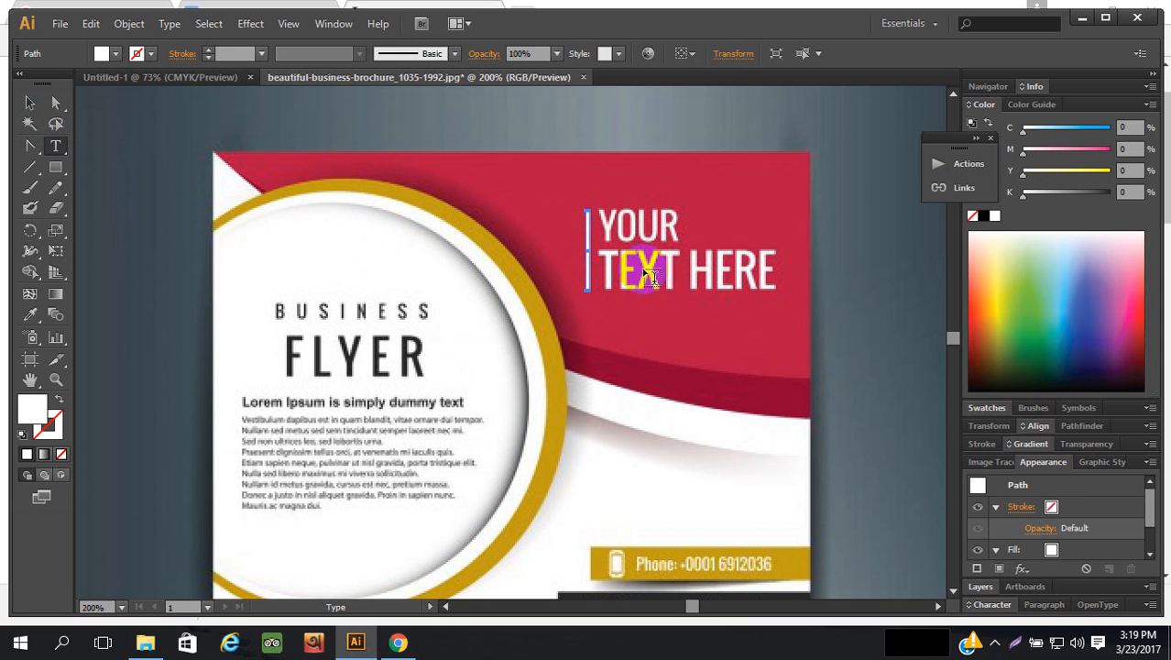
{"action": "left_click", "coordinate": [699, 226]}
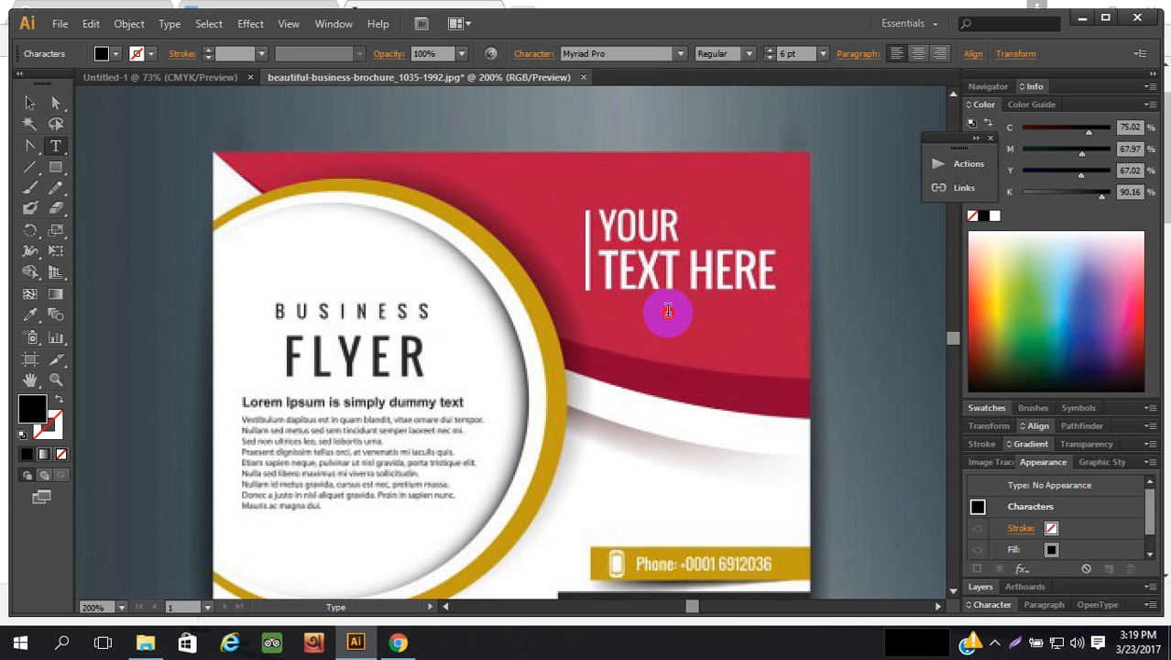
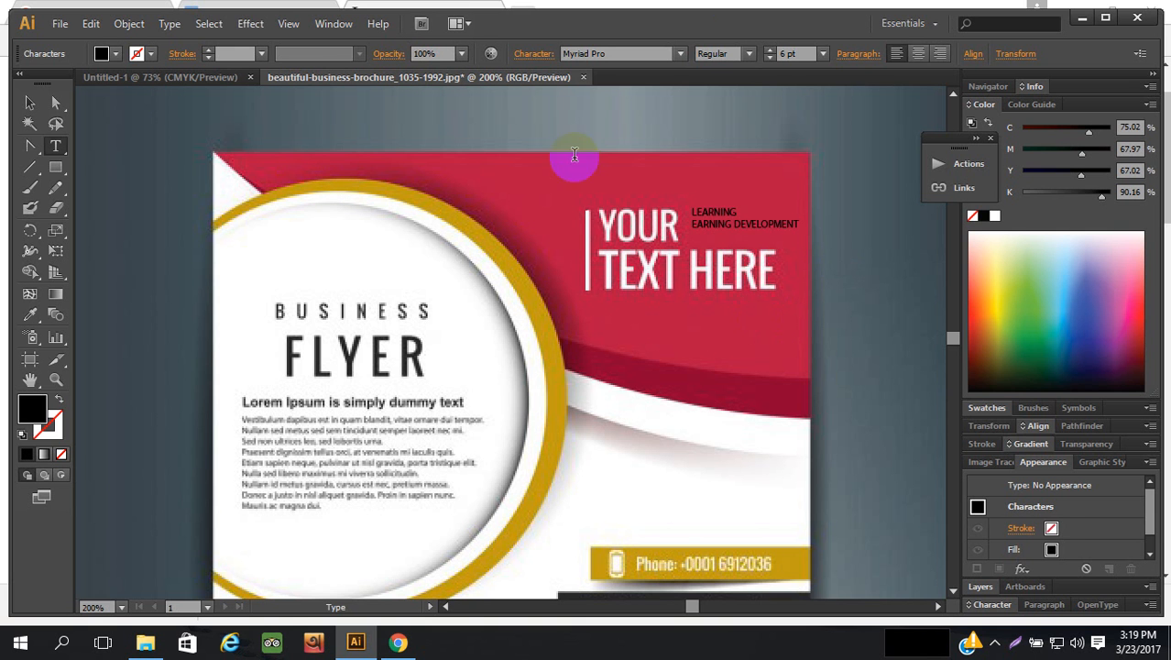
{"action": "left_click", "coordinate": [30, 103]}
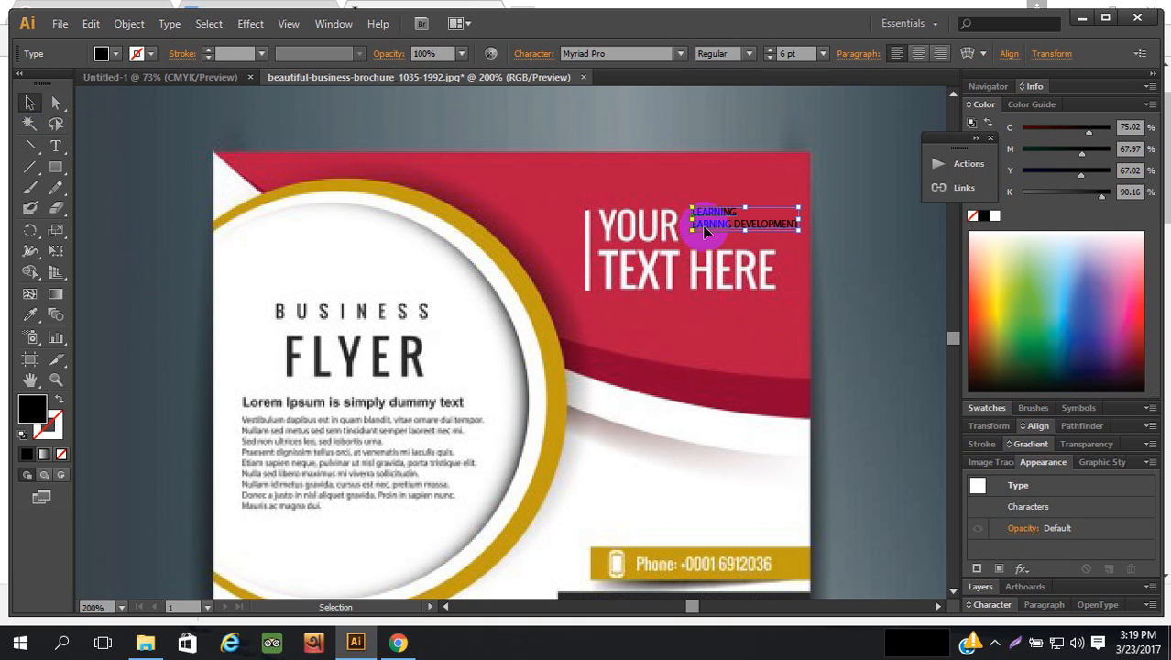
{"action": "left_click_drag", "start_coordinate": [689, 231], "coordinate": [647, 311]}
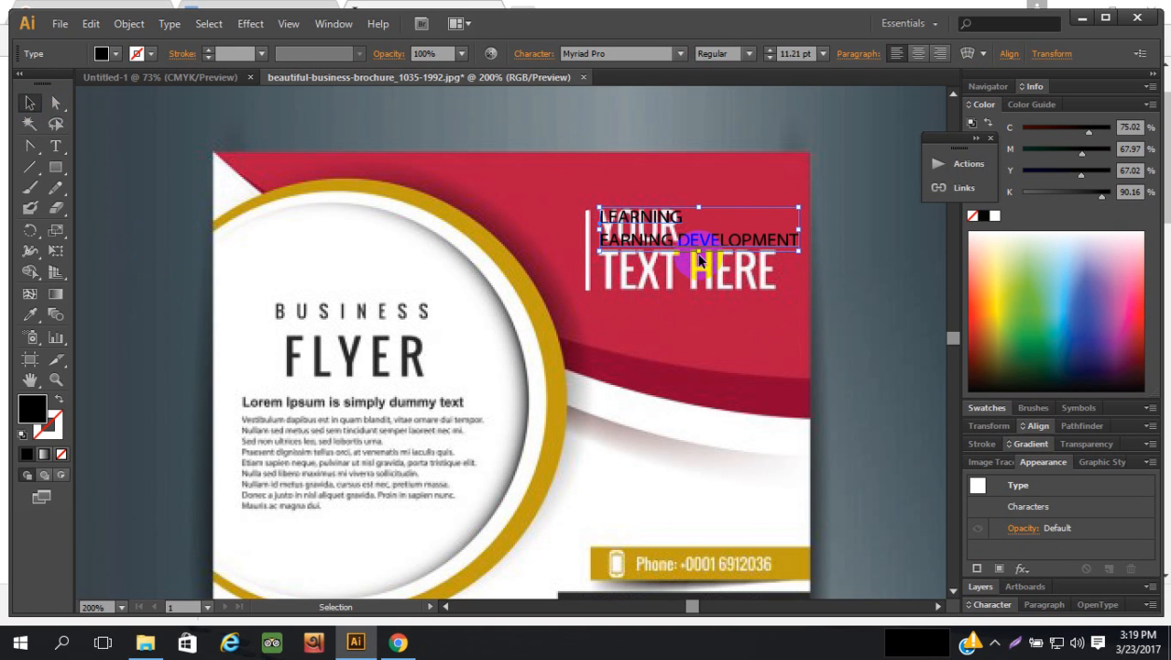
{"action": "left_click_drag", "start_coordinate": [698, 259], "coordinate": [698, 303]}
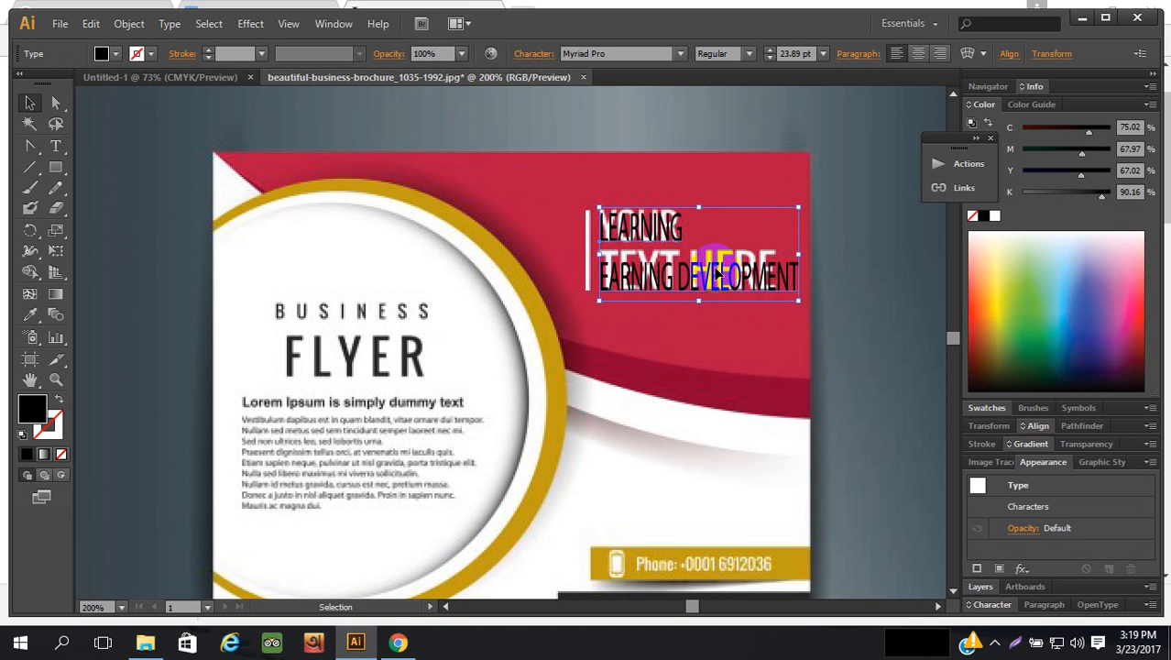
- Set the new header text to 26 pt and its Myriad Pro style to Bold
{"action": "left_click", "coordinate": [769, 48]}
{"action": "left_click", "coordinate": [770, 49]}
{"action": "left_click", "coordinate": [770, 48]}
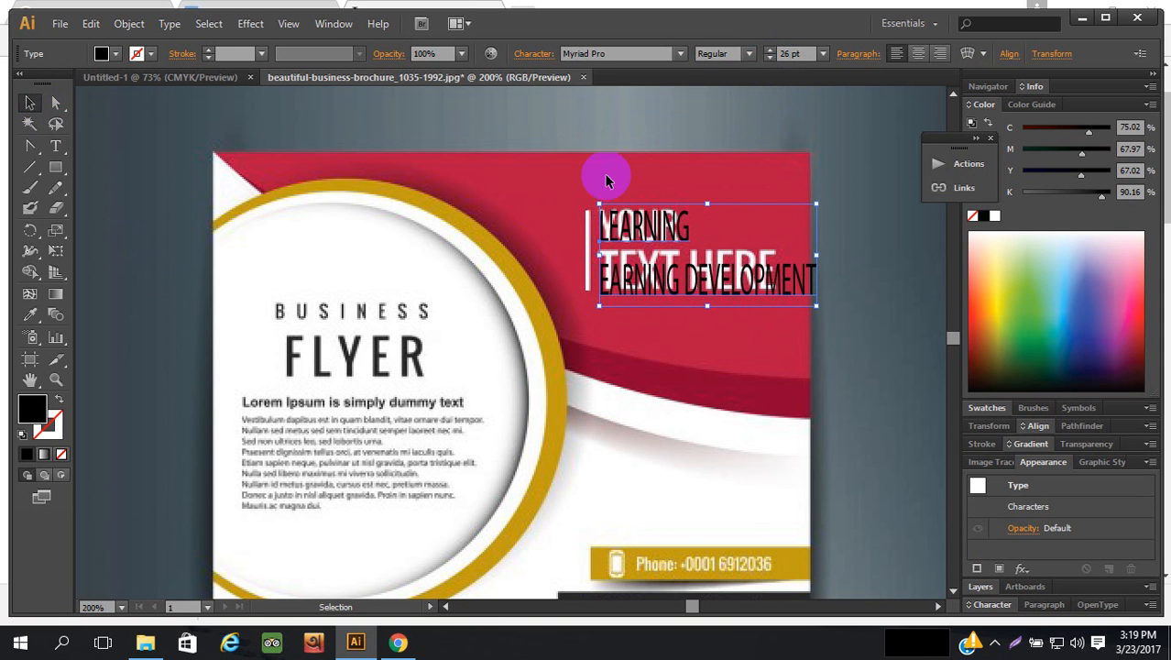
{"action": "left_click", "coordinate": [746, 52]}
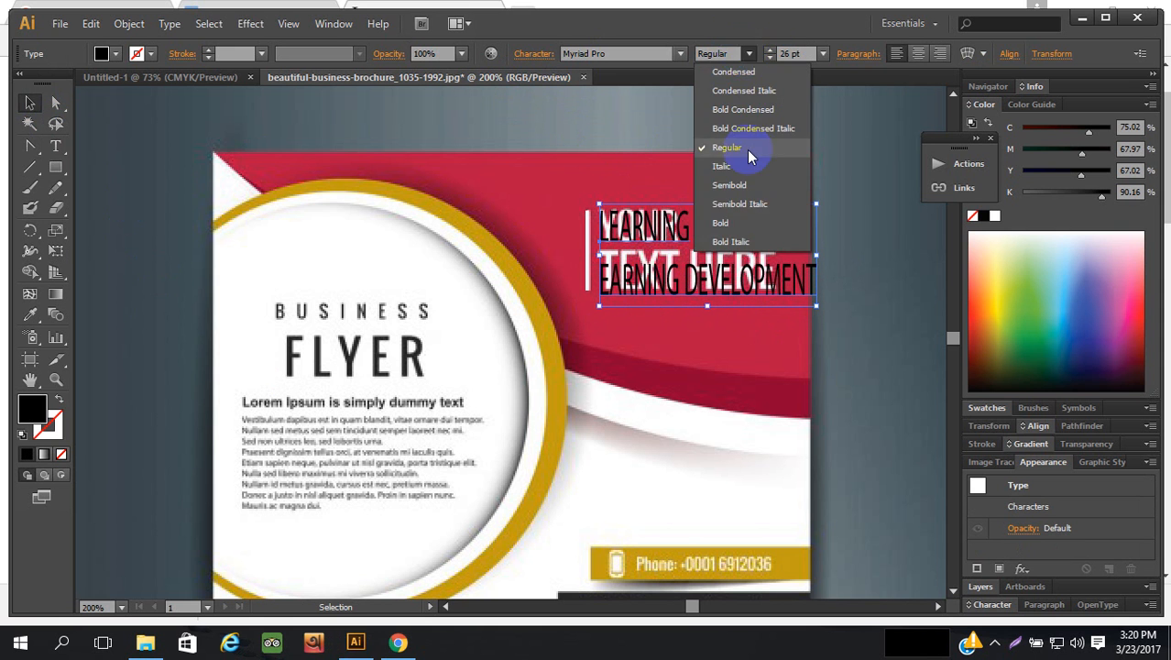
{"action": "left_click", "coordinate": [742, 221]}
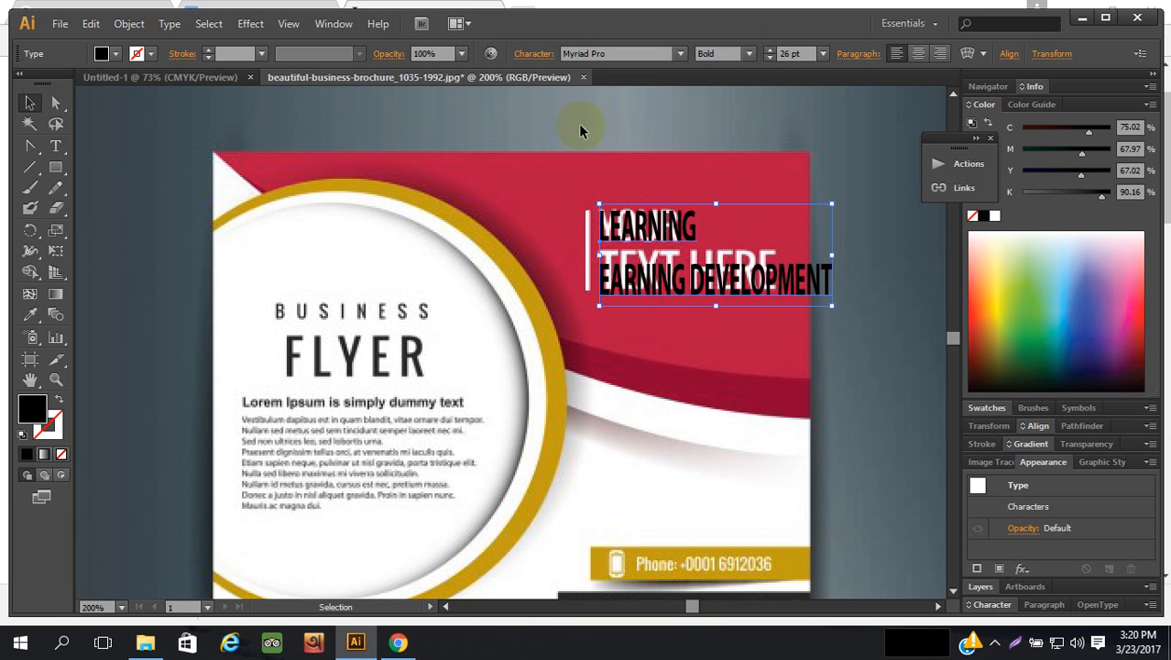
{"action": "left_click", "coordinate": [751, 218]}
- Tighten the line spacing of the two-line header text to 23 pt leading
{"action": "left_click", "coordinate": [535, 57]}
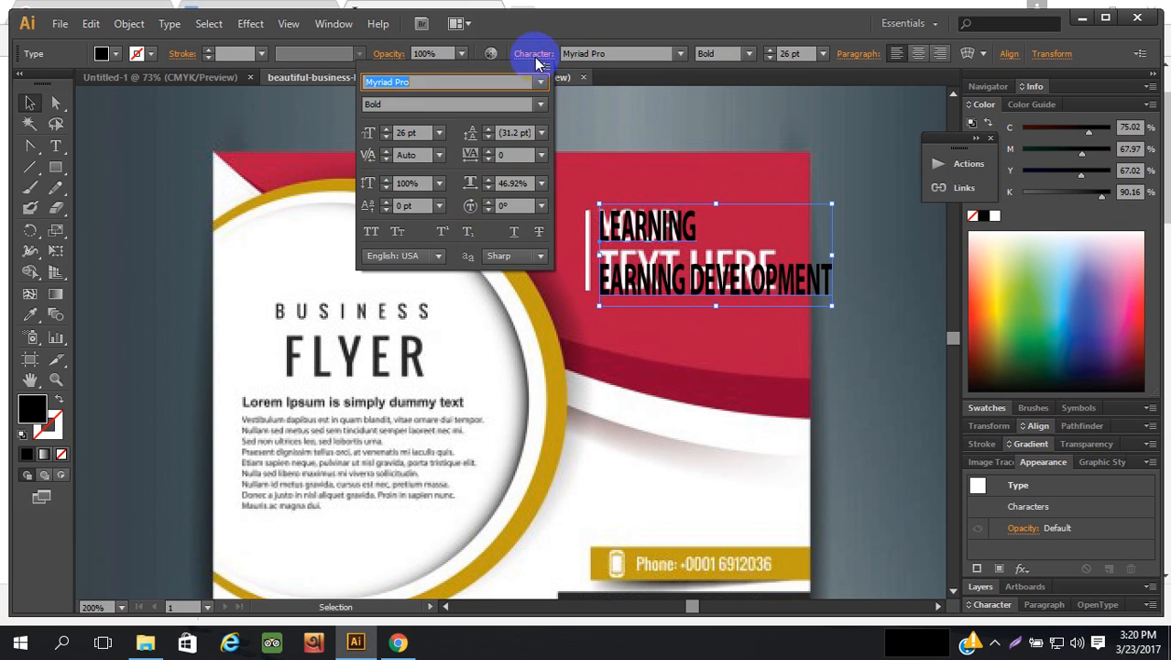
{"action": "left_click", "coordinate": [488, 134]}
{"action": "left_click", "coordinate": [489, 137]}
{"action": "left_click", "coordinate": [488, 138]}
{"action": "left_click", "coordinate": [488, 138]}
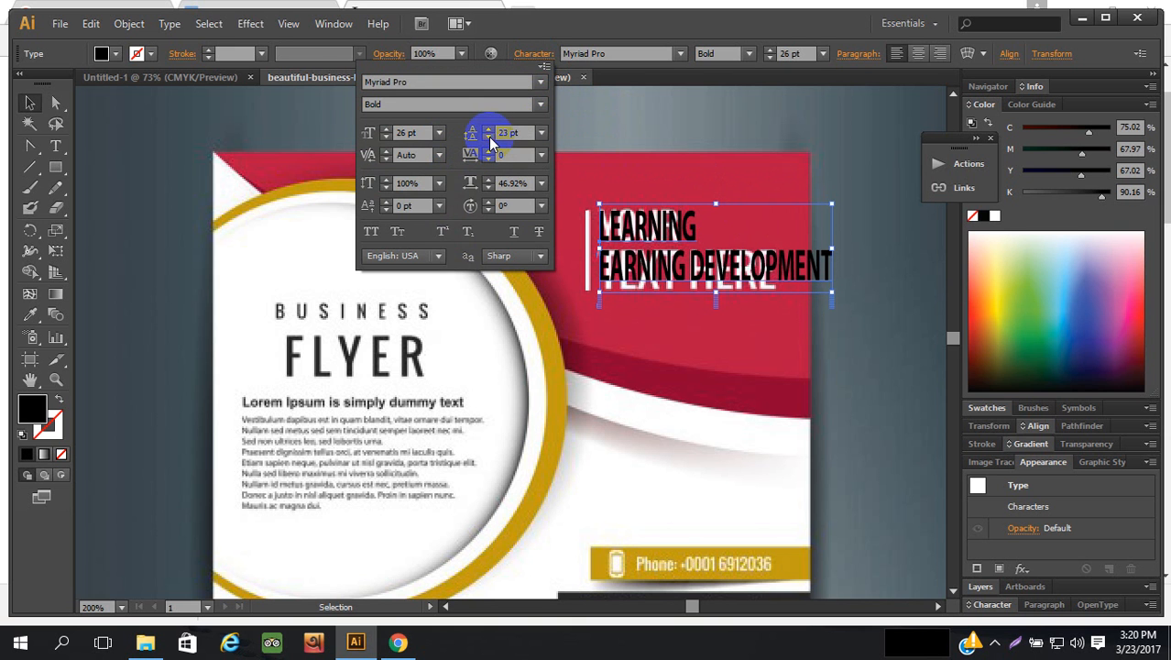
- Increase the header text to 28 pt, then stretch it vertically to about 31.4 pt to match the reference heading's height
{"action": "left_click", "coordinate": [772, 50]}
{"action": "left_click", "coordinate": [772, 50]}
{"action": "left_click", "coordinate": [771, 50]}
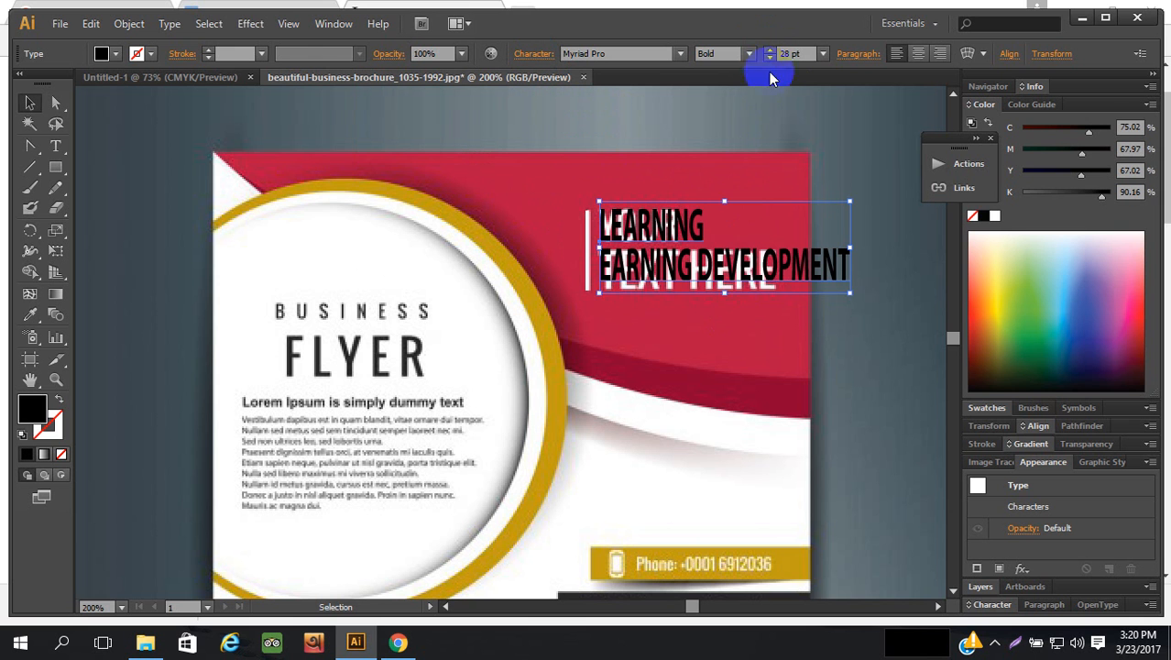
{"action": "left_click_drag", "start_coordinate": [724, 292], "coordinate": [724, 306]}
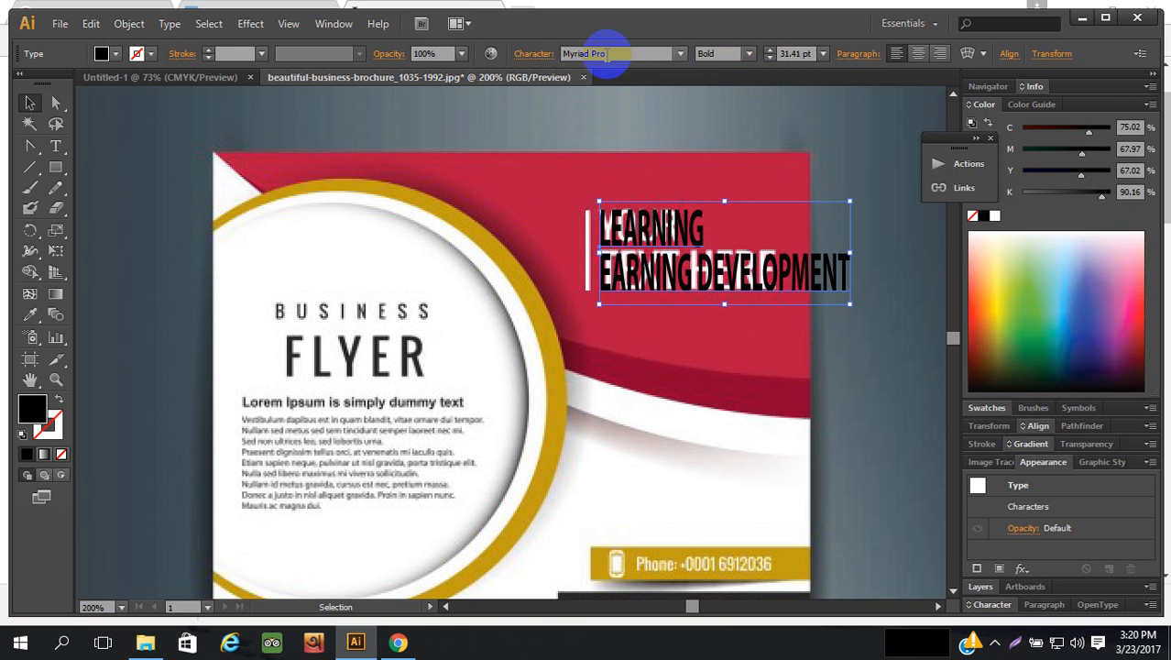
- Reduce the stretched header text's leading back to 23 pt
{"action": "left_click", "coordinate": [535, 57]}
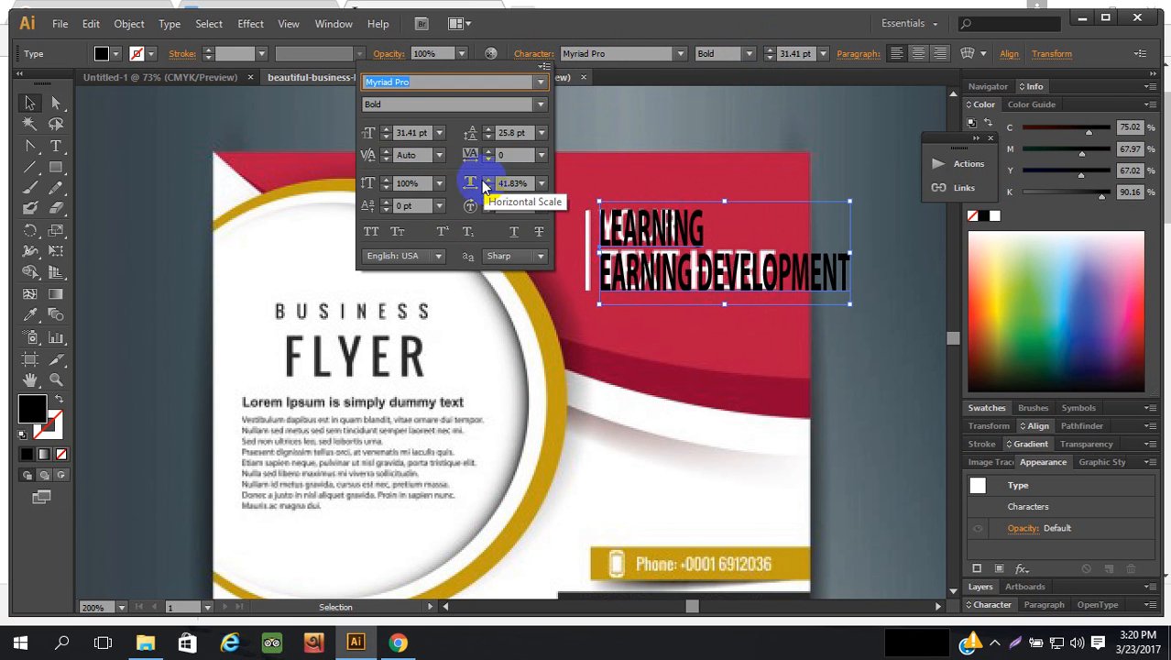
{"action": "left_click", "coordinate": [485, 180]}
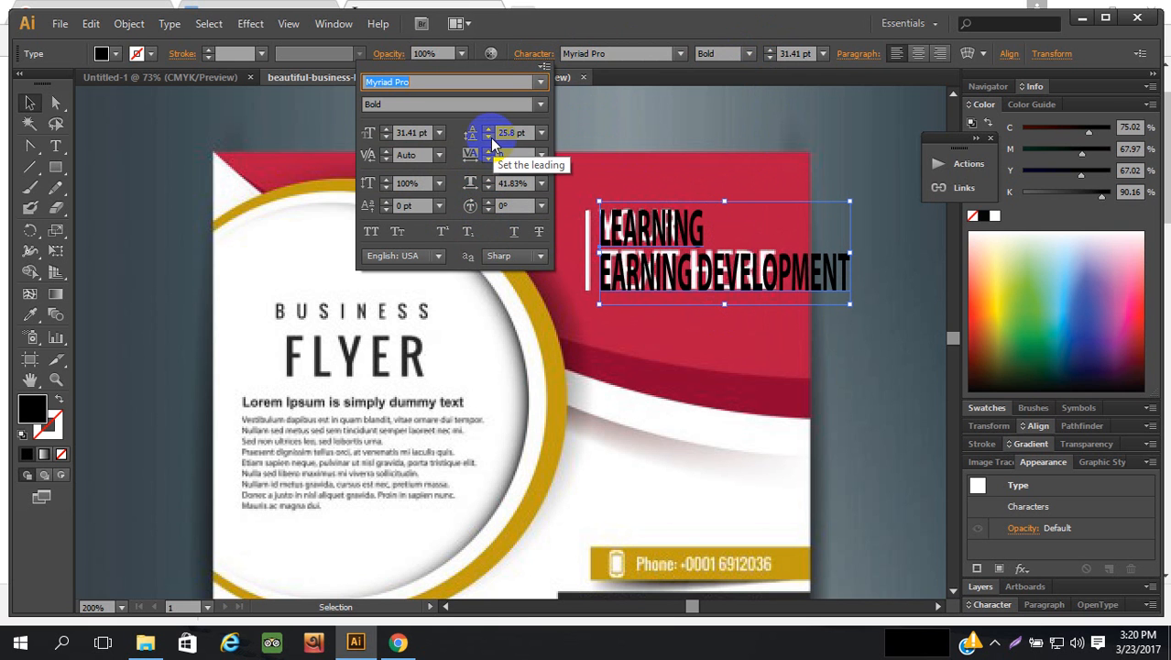
{"action": "left_click", "coordinate": [490, 137]}
{"action": "left_click", "coordinate": [489, 138]}
{"action": "left_click", "coordinate": [489, 137]}
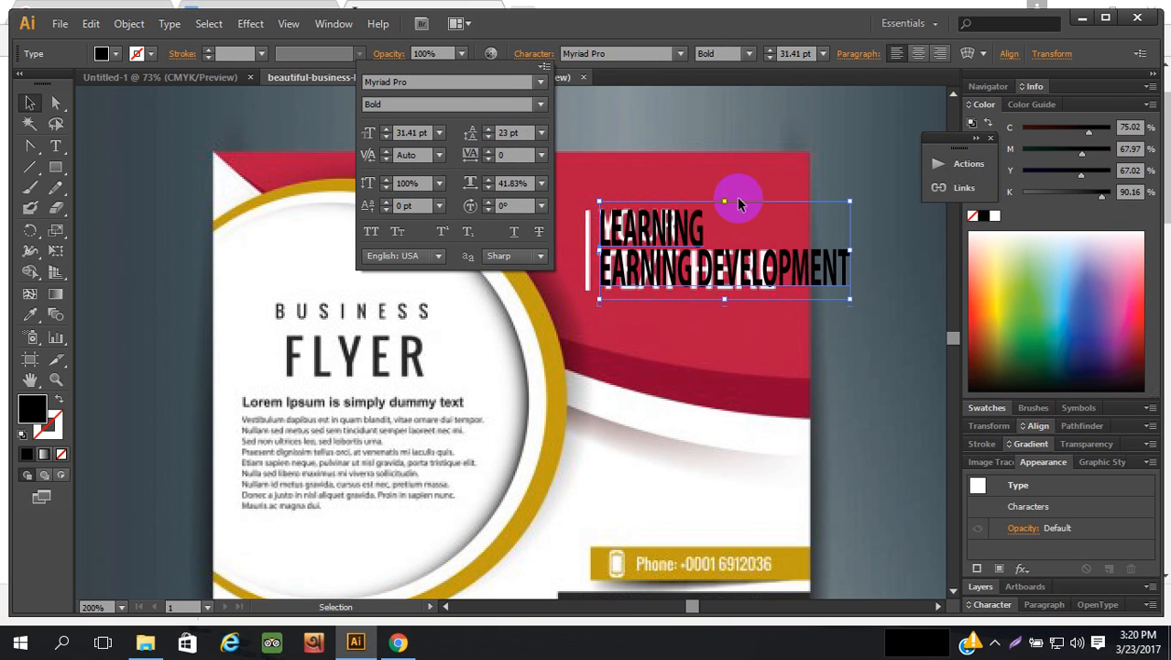
- Stretch the header text slightly taller to about 33 pt and narrow it to the width of the reference heading
{"action": "left_click", "coordinate": [781, 55]}
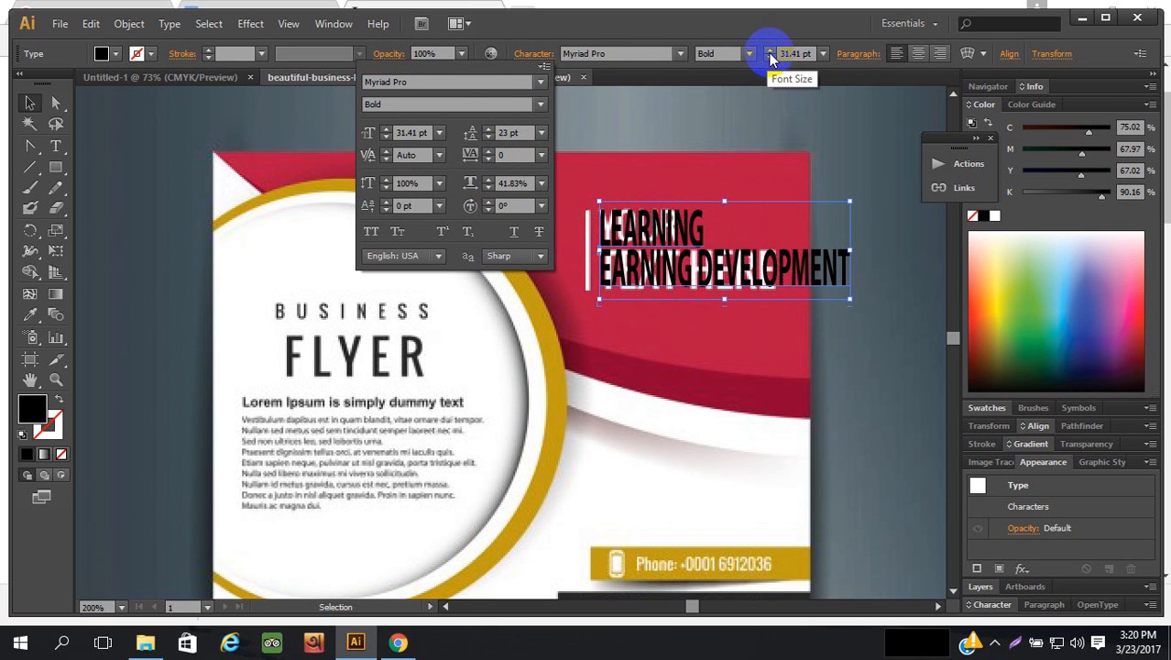
{"action": "left_click", "coordinate": [725, 303]}
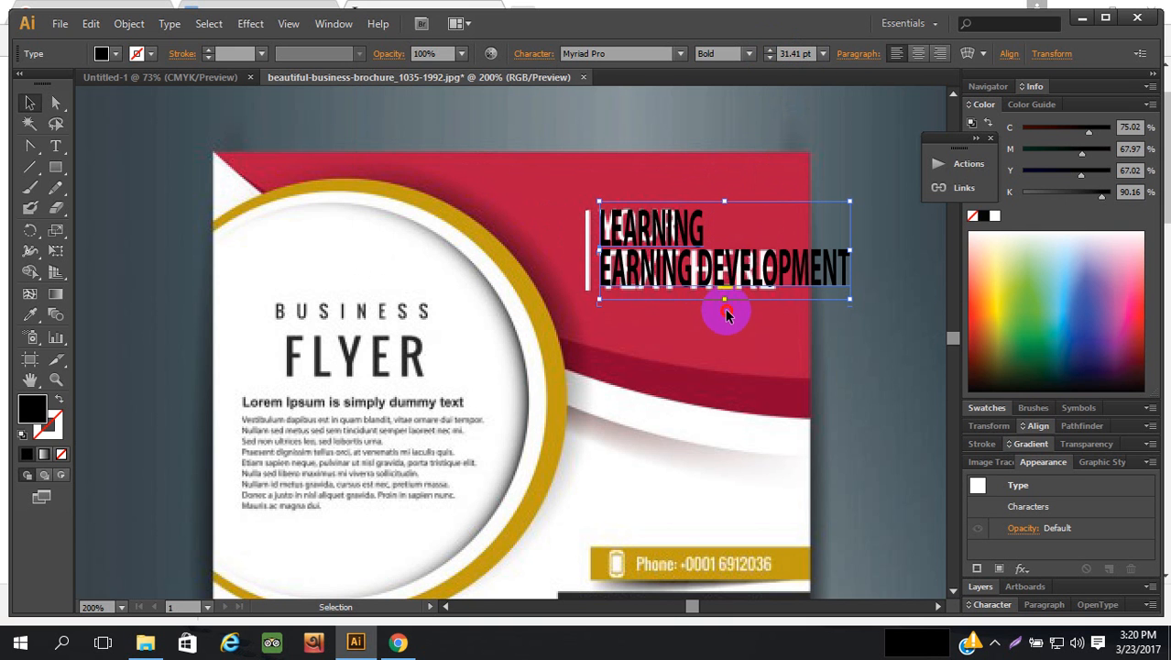
{"action": "left_click_drag", "start_coordinate": [726, 310], "coordinate": [728, 308]}
{"action": "left_click_drag", "start_coordinate": [850, 255], "coordinate": [777, 253]}
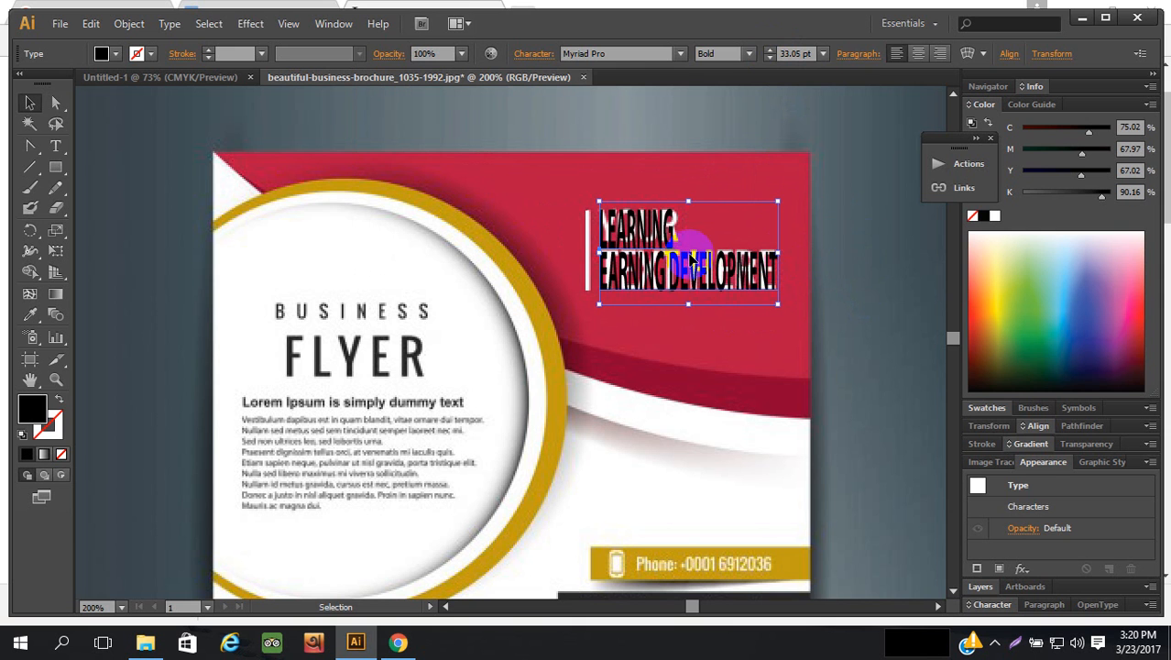
- Change the fill of the "LEARNING EARNING DEVELOPMENT" text to white
{"action": "left_click", "coordinate": [881, 254]}
{"action": "left_click", "coordinate": [721, 275]}
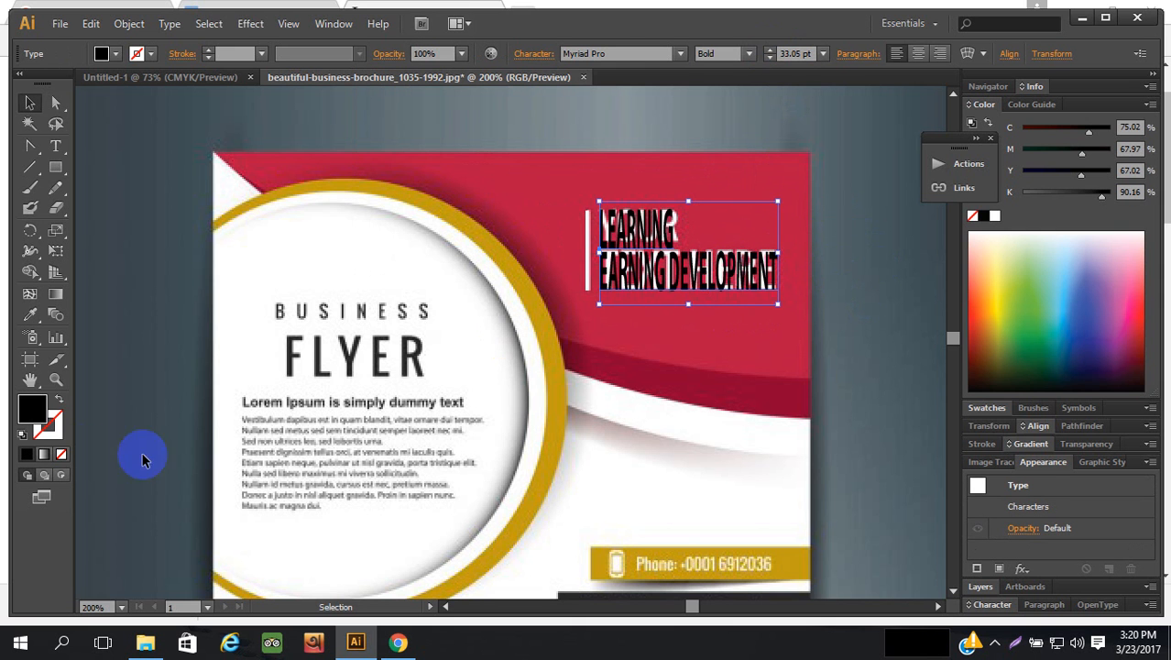
{"action": "left_click", "coordinate": [994, 216]}
{"action": "left_click", "coordinate": [772, 291]}
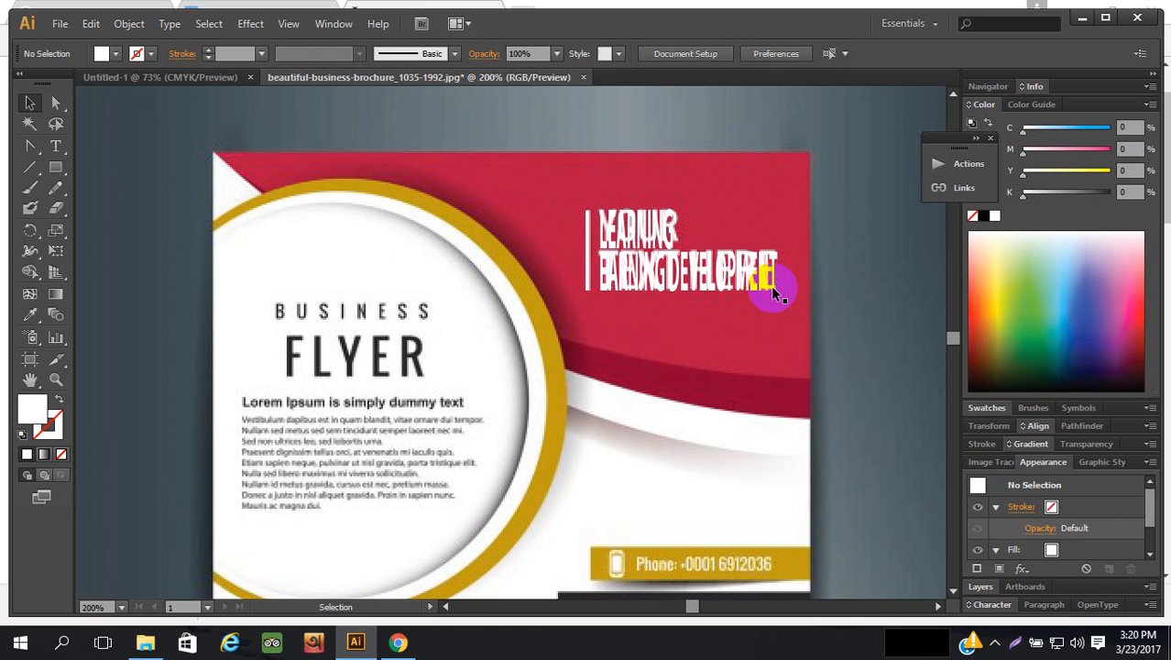
- Group the "LEARNING EARNING DEVELOPMENT" text with the thin vertical bar beside it
{"action": "left_click", "coordinate": [606, 262]}
{"action": "left_click", "coordinate": [586, 260], "text": "shift"}
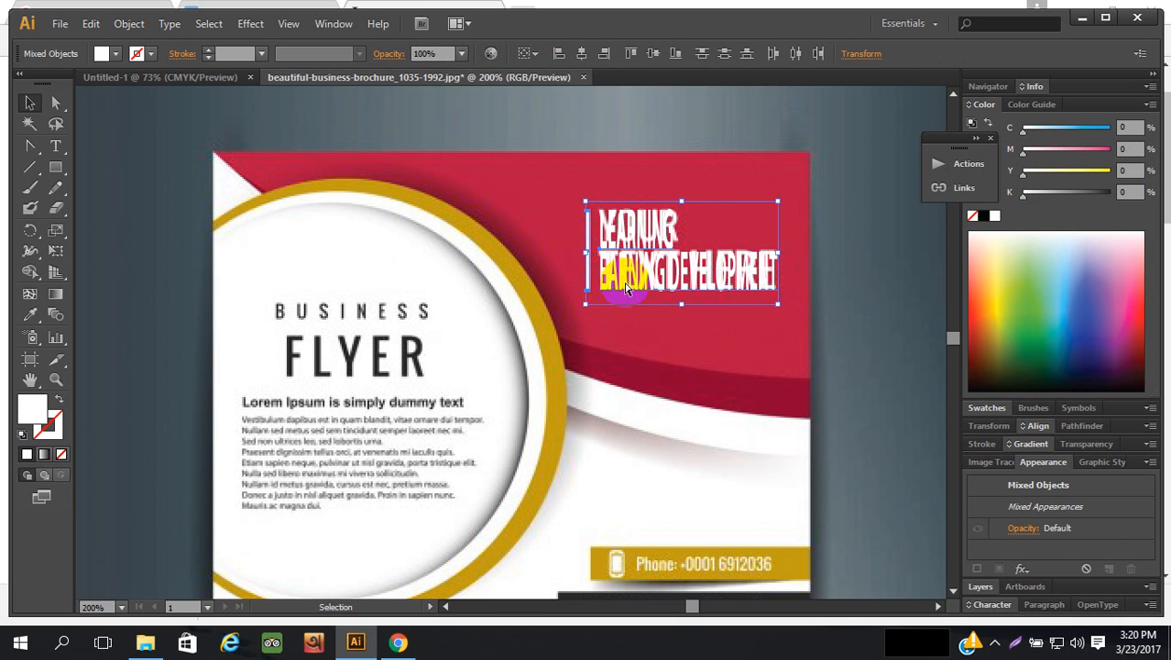
{"action": "key", "text": "ctrl+g"}
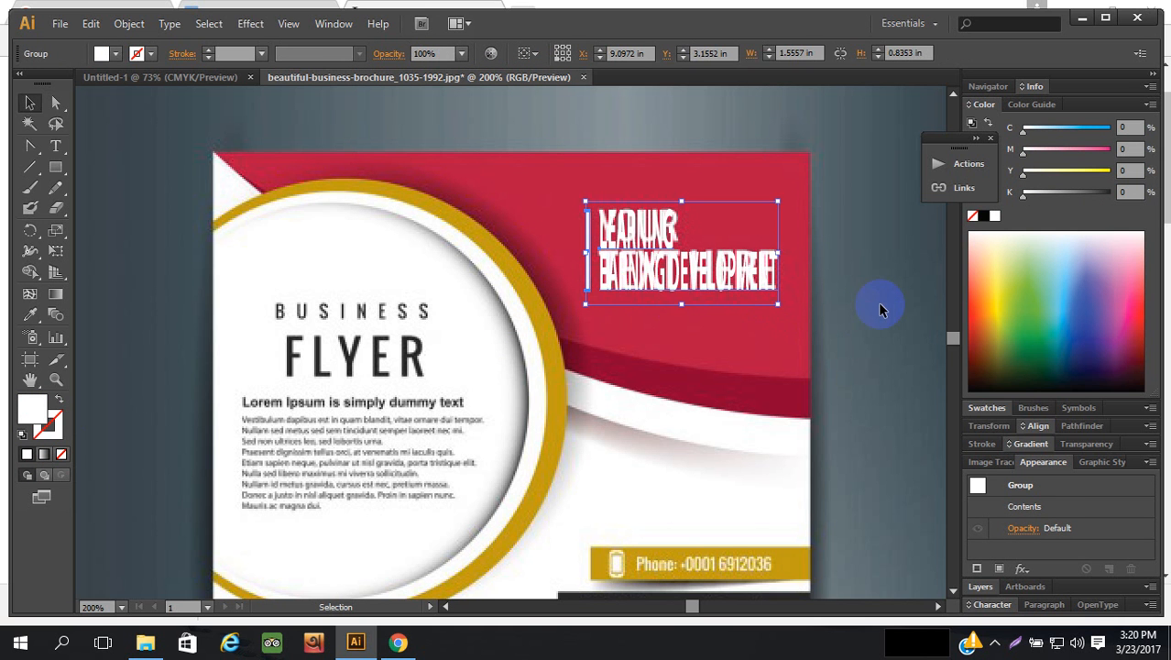
- Show all the hidden flyer artwork again and clear the selection
{"action": "key", "text": "a"}
{"action": "left_click", "coordinate": [880, 310]}
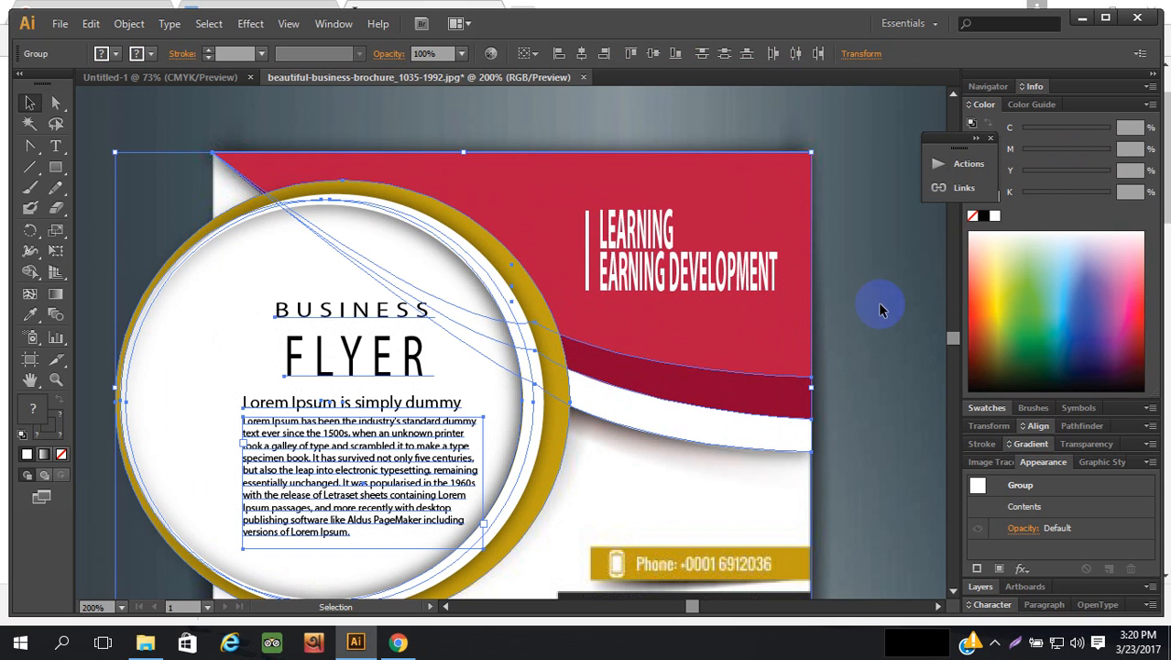
- Examine the redrawn flyer header and circle, and the reference's contact bars, headline and image areas still missing from the redraw
{"action": "scroll", "coordinate": [889, 290], "scroll_direction": "down", "scroll_amount": 5}
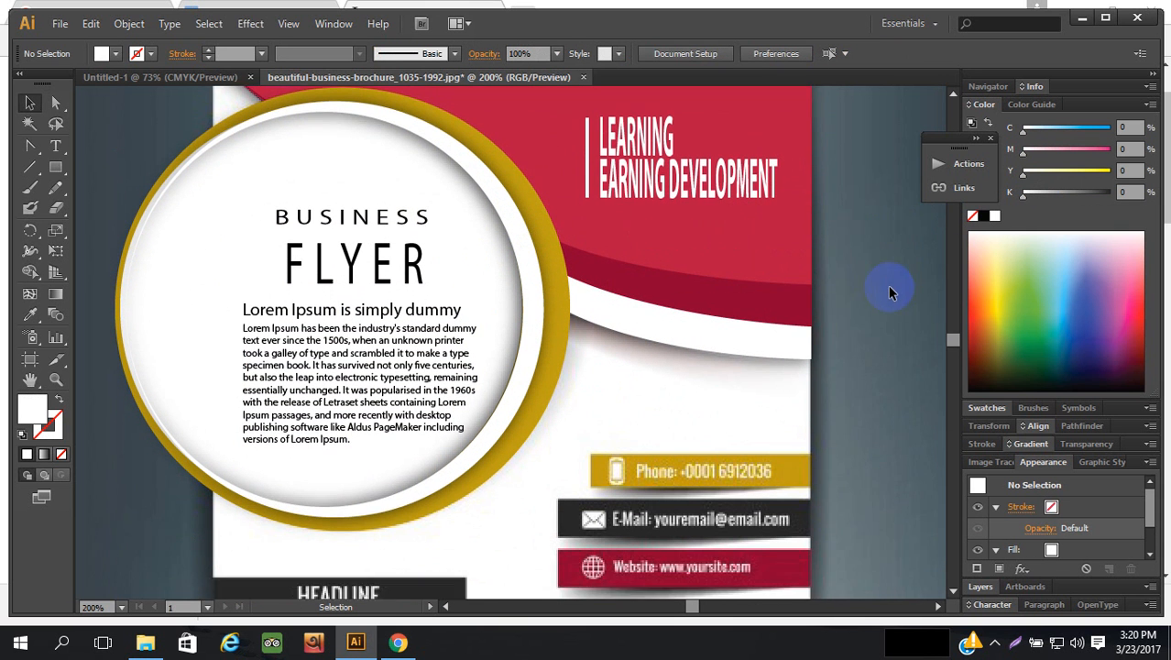
{"action": "scroll", "coordinate": [897, 284], "scroll_direction": "up", "scroll_amount": 5}
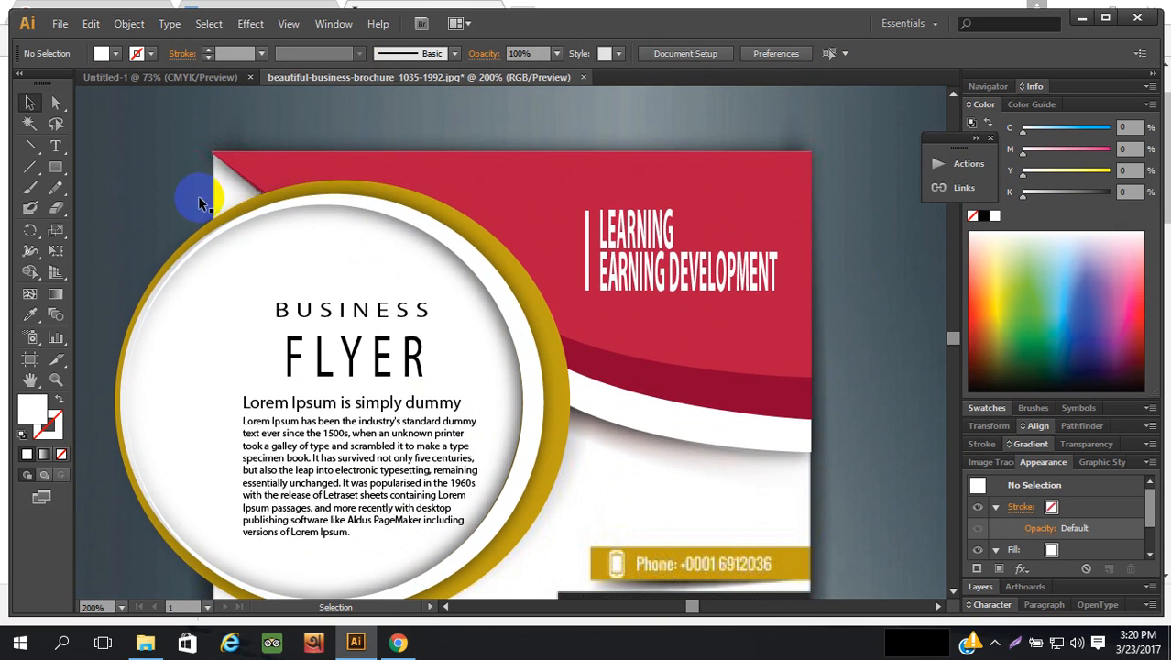
{"action": "scroll", "coordinate": [287, 431], "scroll_direction": "down", "scroll_amount": 4}
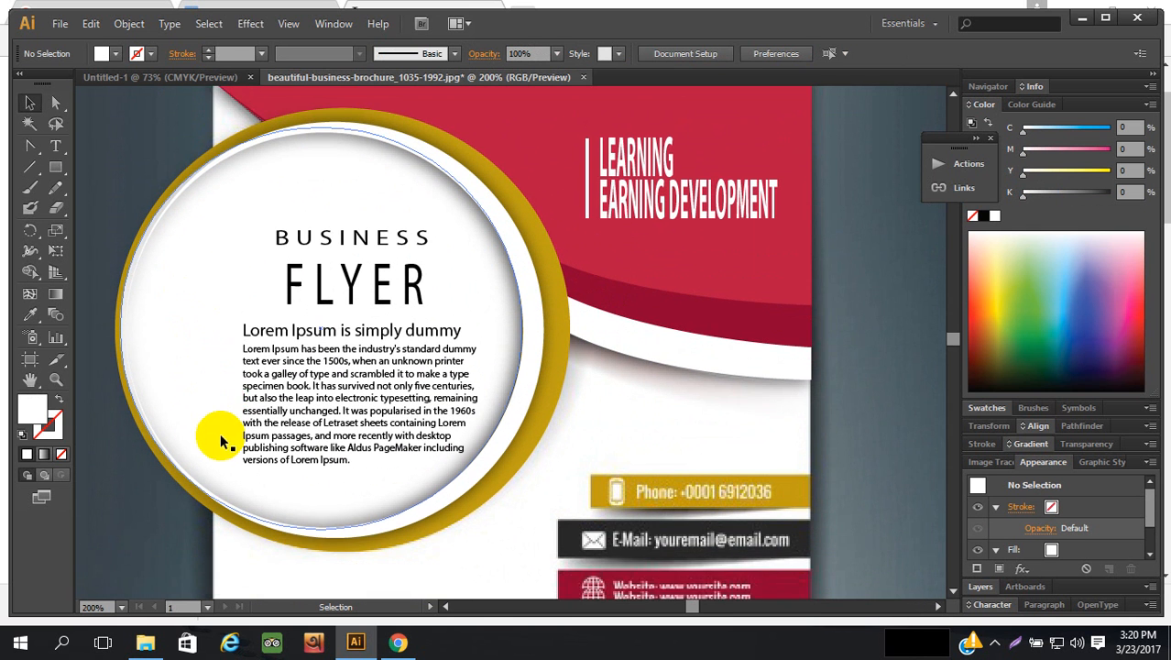
{"action": "scroll", "coordinate": [499, 371], "scroll_direction": "up", "scroll_amount": 5}
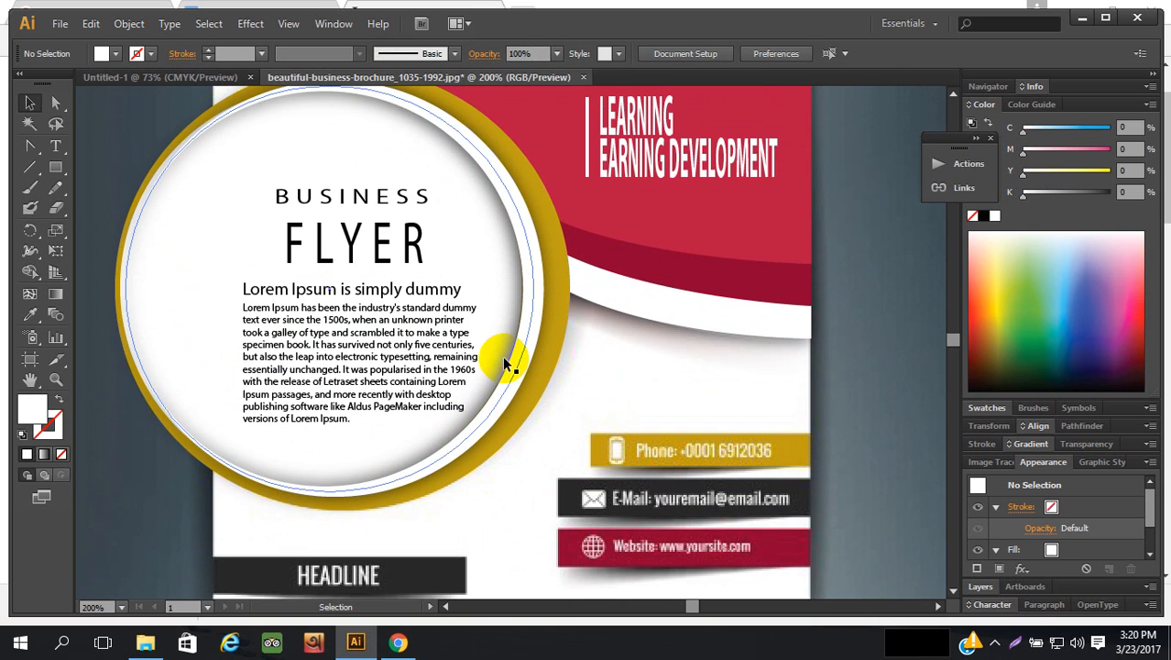
{"action": "left_click", "coordinate": [806, 179]}
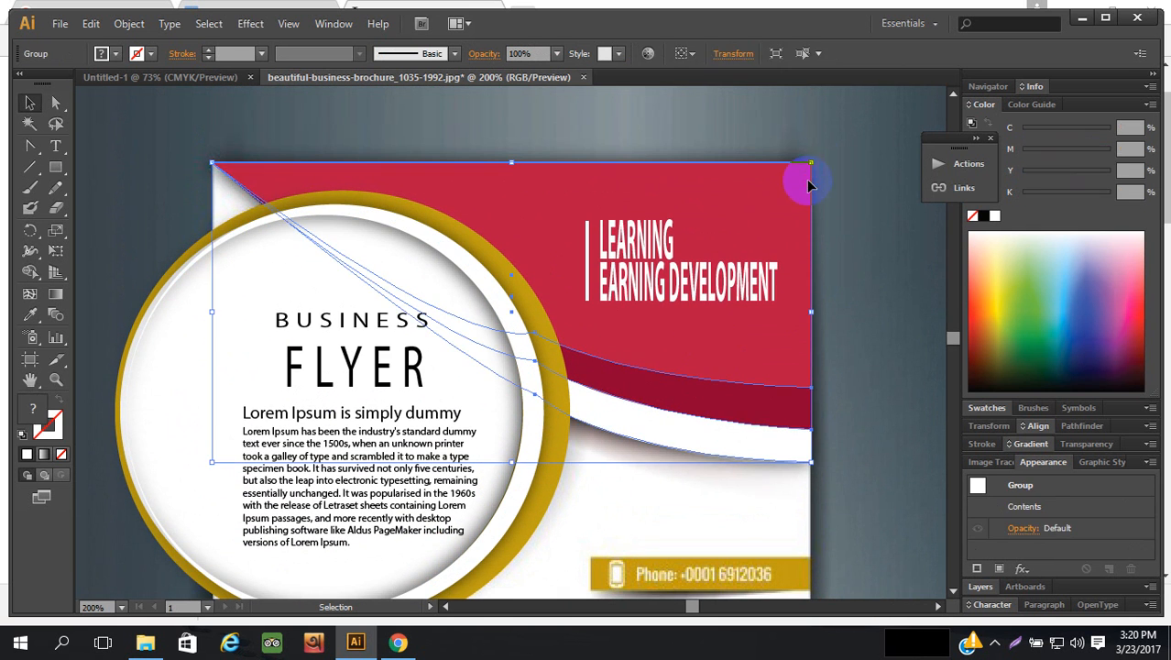
{"action": "scroll", "coordinate": [366, 183], "scroll_direction": "down", "scroll_amount": 5}
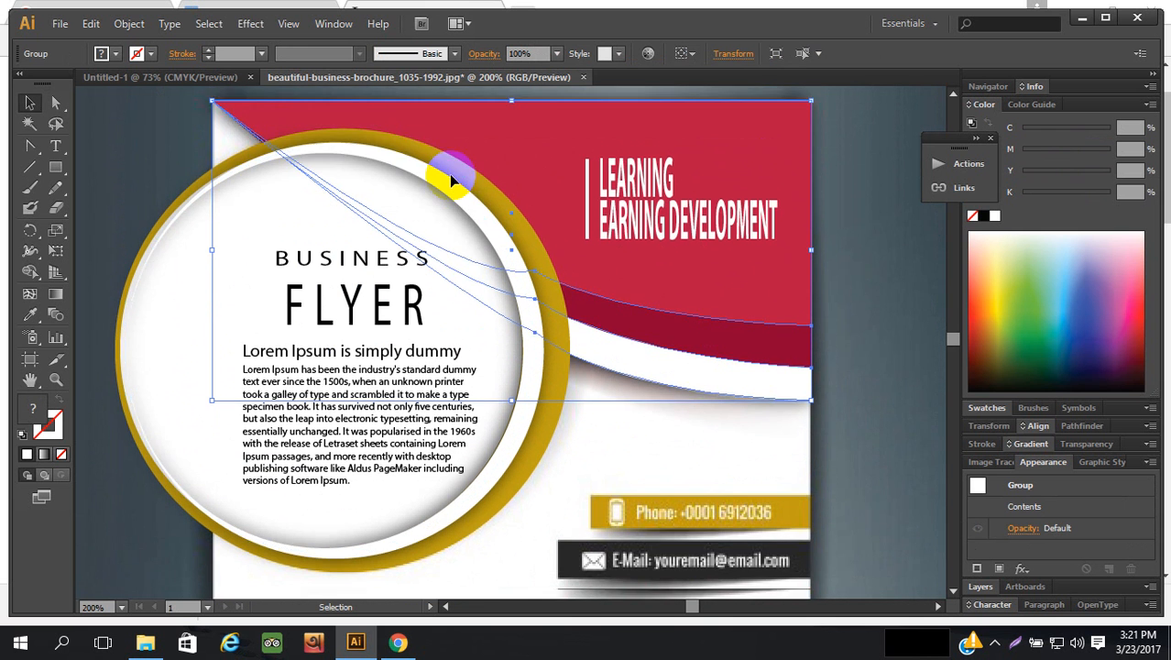
{"action": "scroll", "coordinate": [586, 219], "scroll_direction": "down", "scroll_amount": 4}
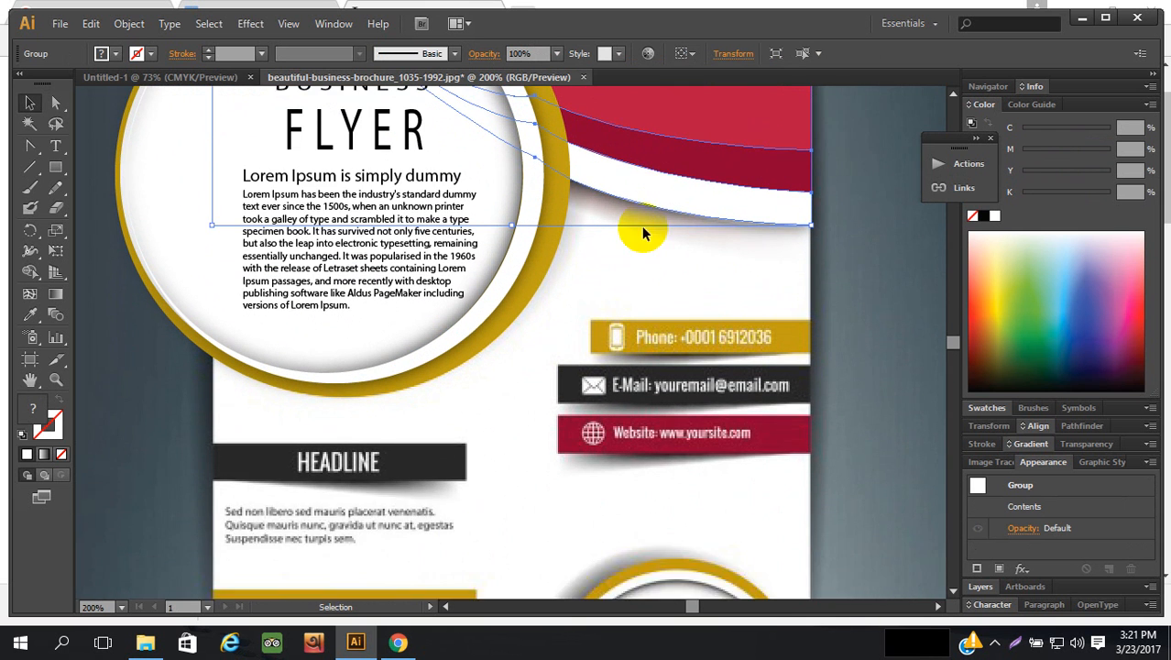
{"action": "scroll", "coordinate": [788, 215], "scroll_direction": "up", "scroll_amount": 6}
{"action": "scroll", "coordinate": [865, 245], "scroll_direction": "down", "scroll_amount": 7}
{"action": "scroll", "coordinate": [866, 243], "scroll_direction": "down", "scroll_amount": 5}
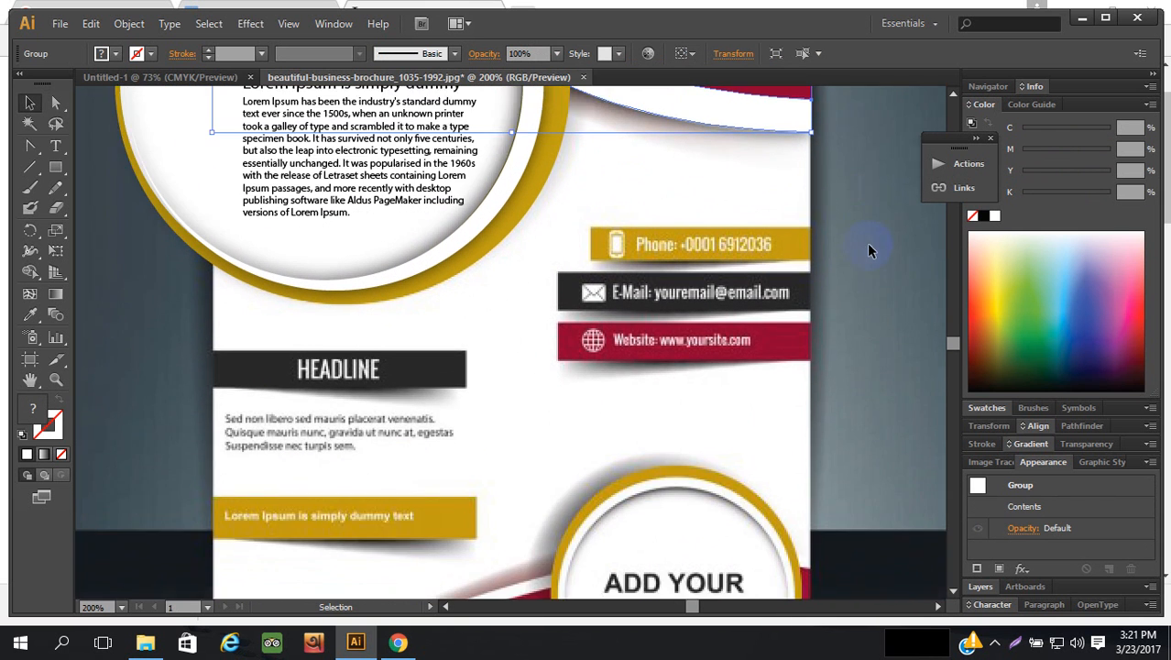
{"action": "scroll", "coordinate": [691, 201], "scroll_direction": "up", "scroll_amount": 1}
{"action": "left_click", "coordinate": [724, 182]}
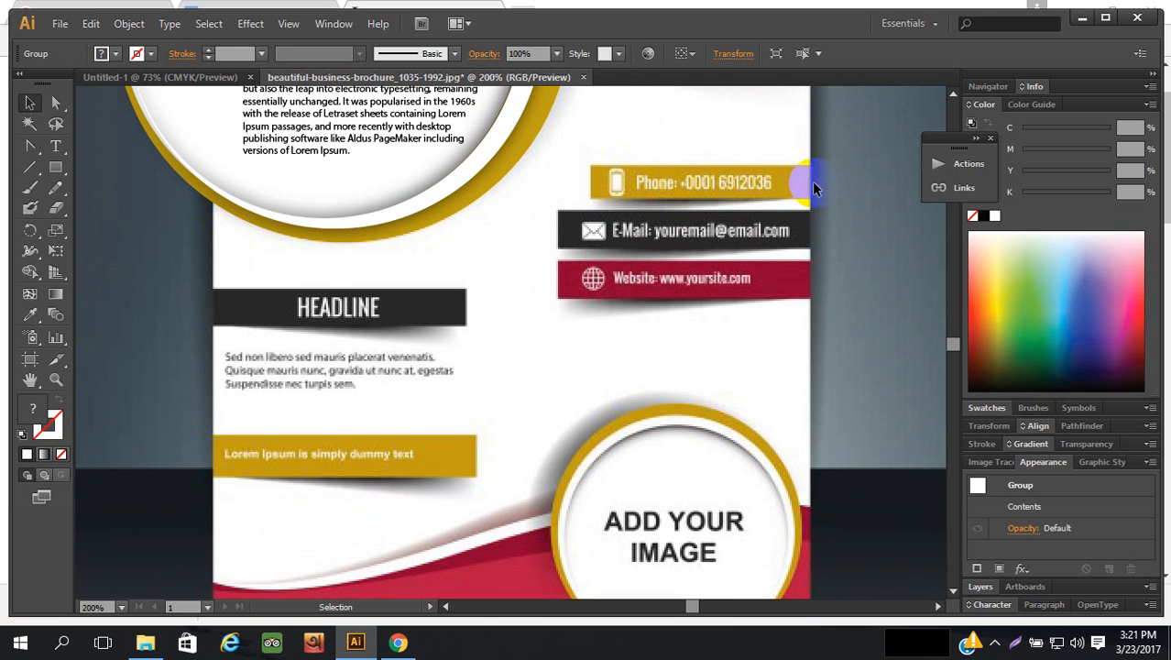
{"action": "scroll", "coordinate": [867, 230], "scroll_direction": "down", "scroll_amount": 1}
{"action": "scroll", "coordinate": [864, 234], "scroll_direction": "up", "scroll_amount": 1}
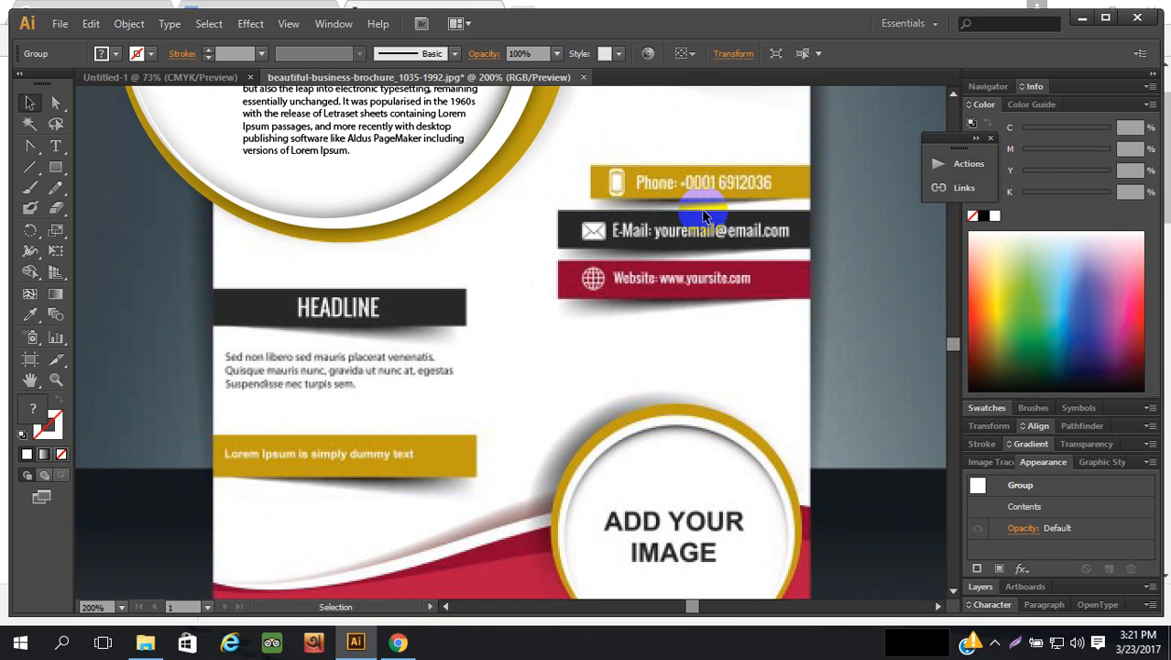
{"action": "scroll", "coordinate": [694, 237], "scroll_direction": "down", "scroll_amount": 1}
{"action": "scroll", "coordinate": [694, 240], "scroll_direction": "up", "scroll_amount": 2}
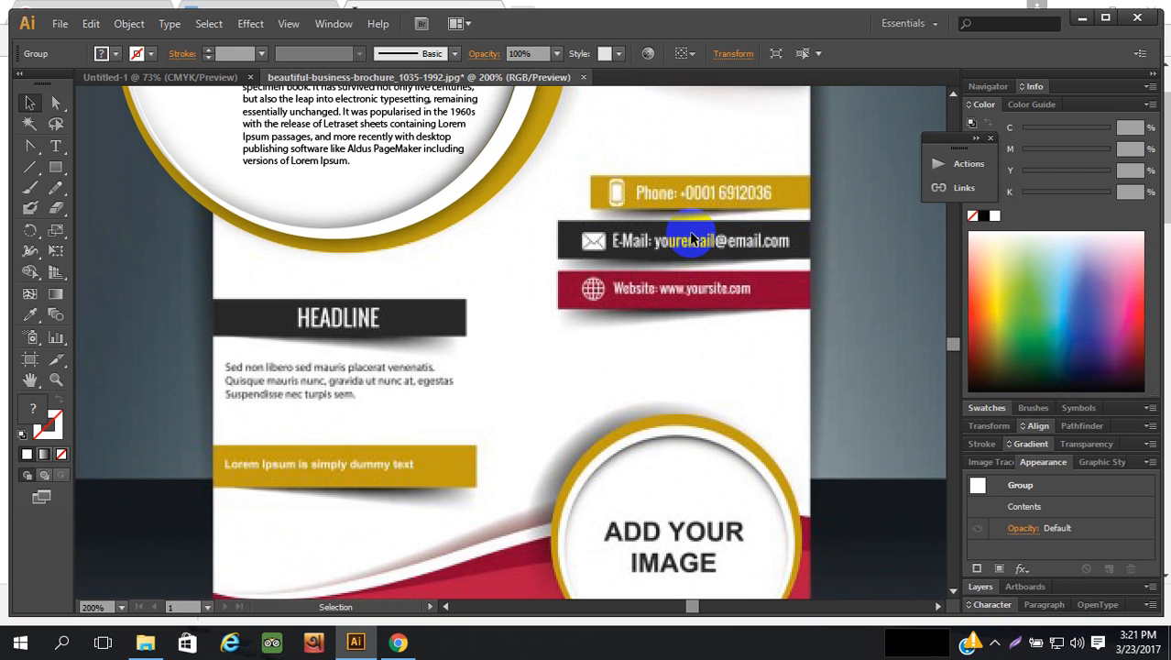
{"action": "scroll", "coordinate": [694, 242], "scroll_direction": "down", "scroll_amount": 2}
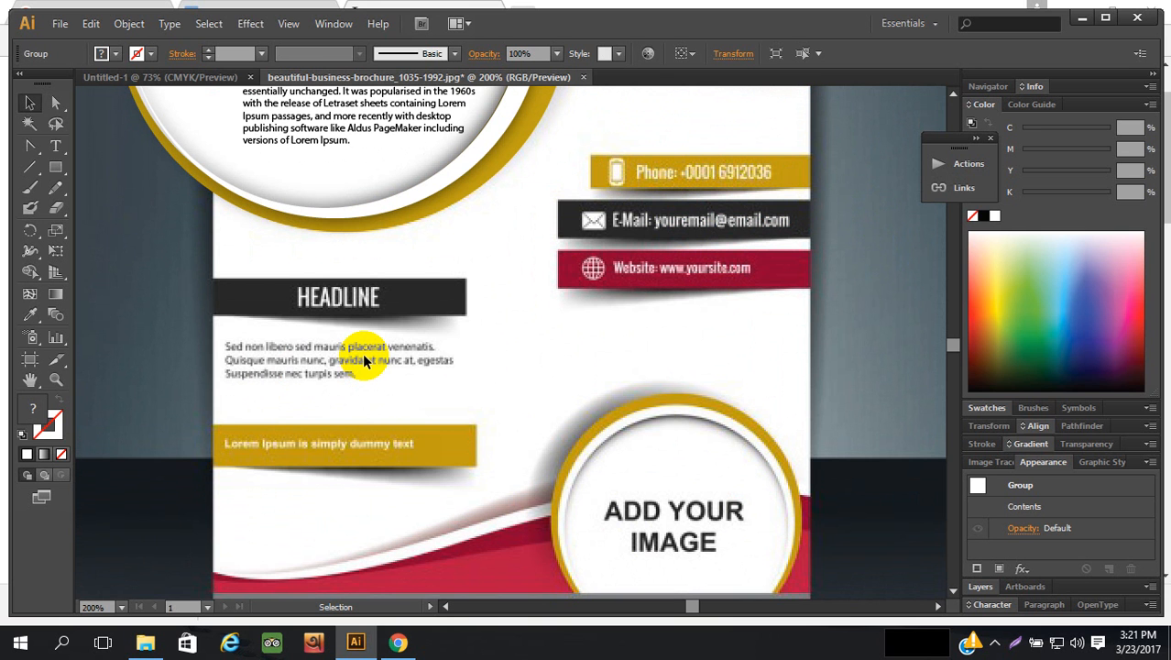
{"action": "scroll", "coordinate": [394, 330], "scroll_direction": "up", "scroll_amount": 3}
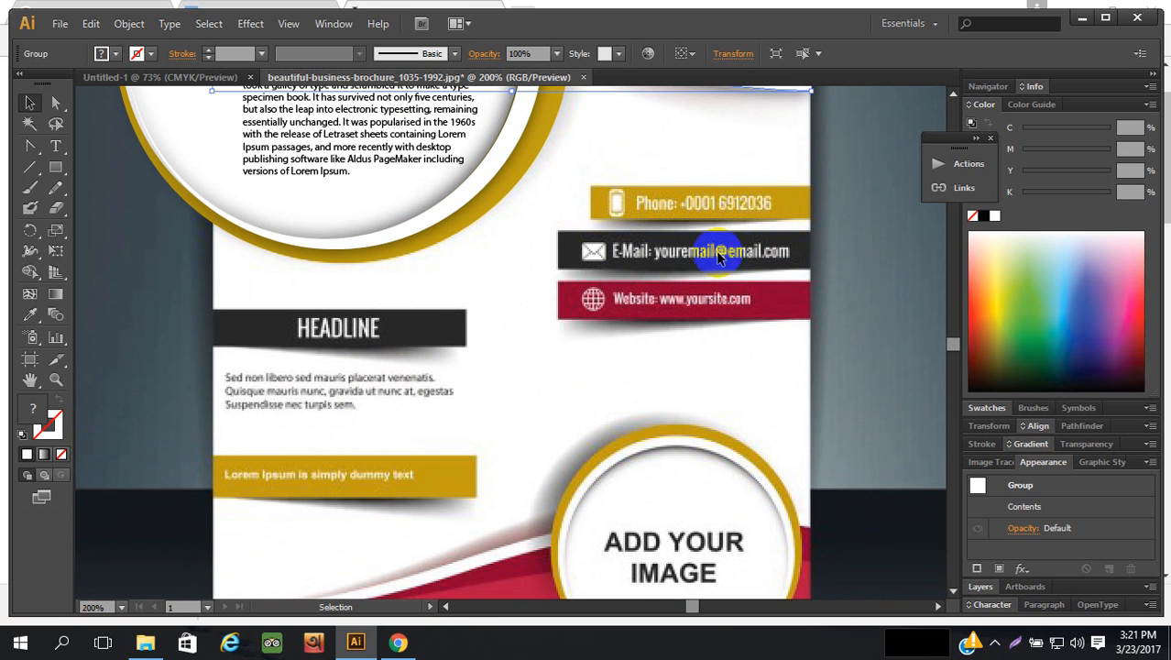
{"action": "scroll", "coordinate": [675, 261], "scroll_direction": "up", "scroll_amount": 1}
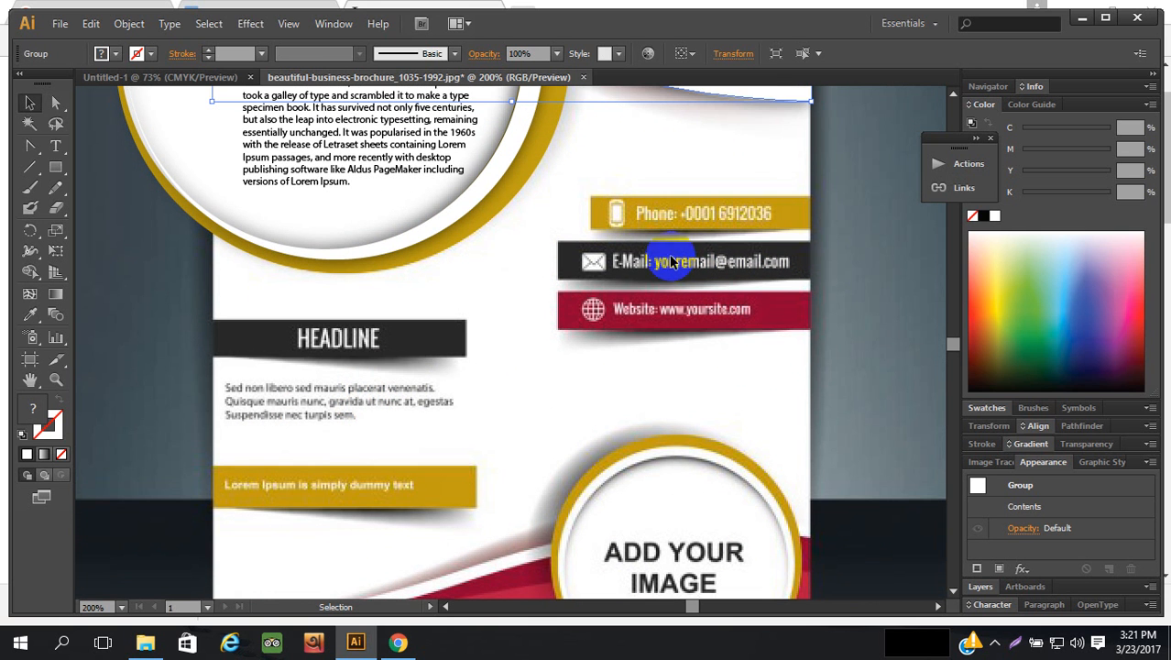
- Draw a rectangle over the reference's Phone bar, extending past the page edge, and raise its upper edge to match the bar
{"action": "left_click", "coordinate": [61, 166]}
{"action": "left_click_drag", "start_coordinate": [61, 166], "coordinate": [94, 165]}
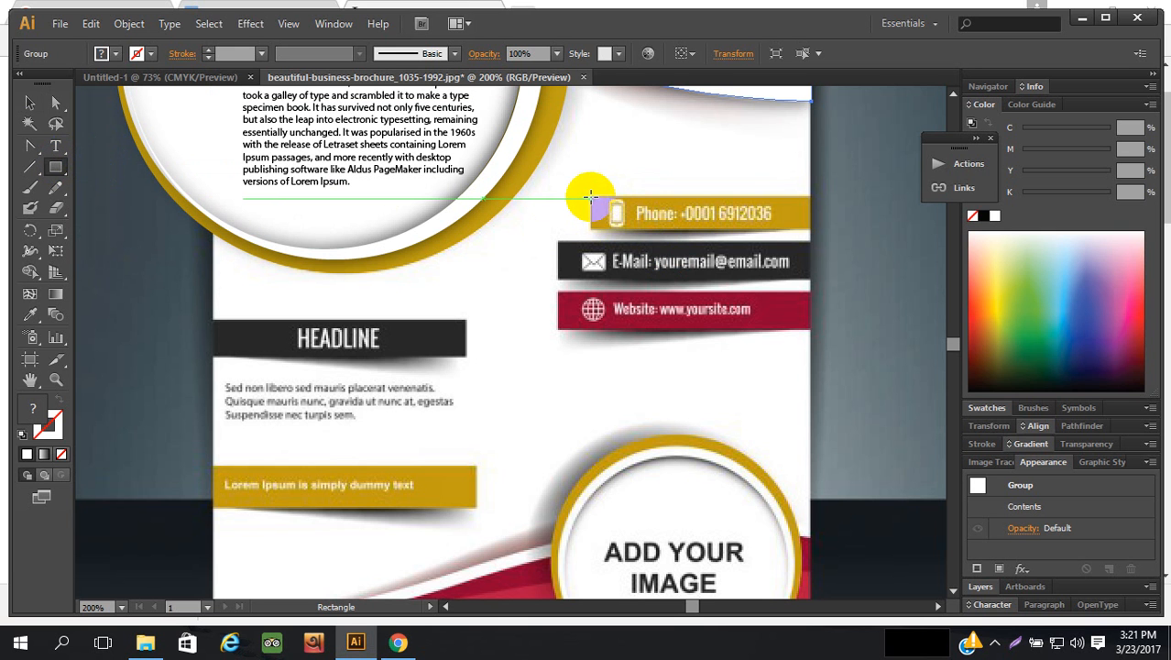
{"action": "mouse_move", "coordinate": [591, 199]}
{"action": "left_mouse_down"}
{"action": "mouse_move", "coordinate": [675, 218]}
{"action": "mouse_move", "coordinate": [760, 218]}
{"action": "mouse_move", "coordinate": [815, 242]}
{"action": "mouse_move", "coordinate": [810, 227]}
{"action": "mouse_move", "coordinate": [828, 228]}
{"action": "left_mouse_up"}
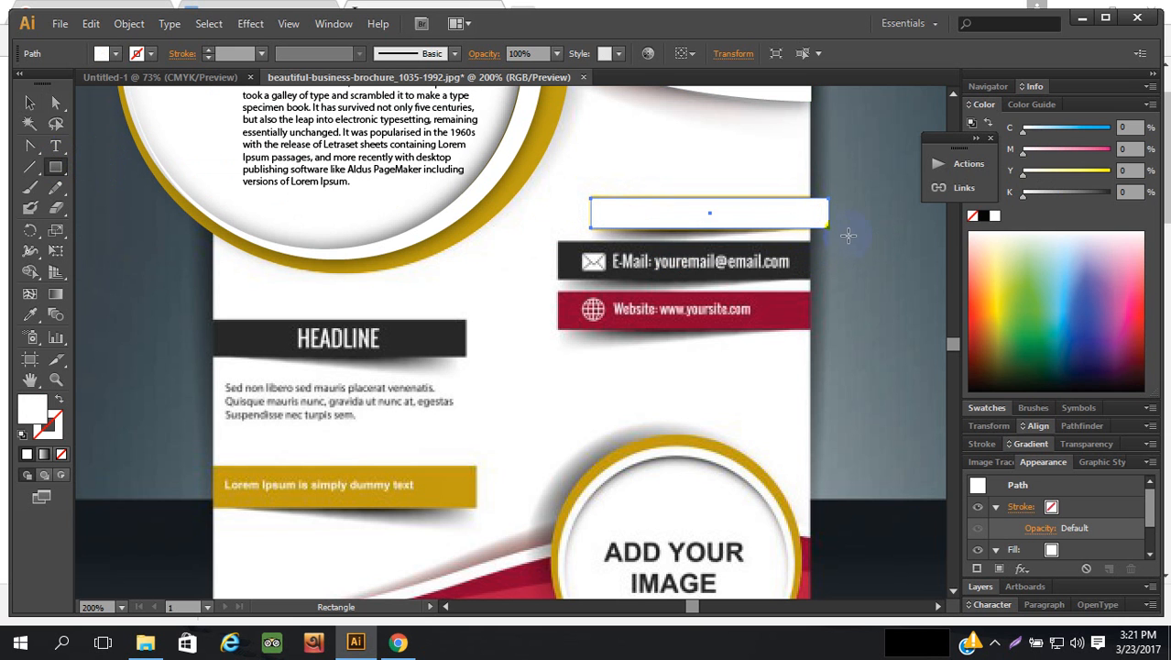
{"action": "left_click", "coordinate": [31, 102]}
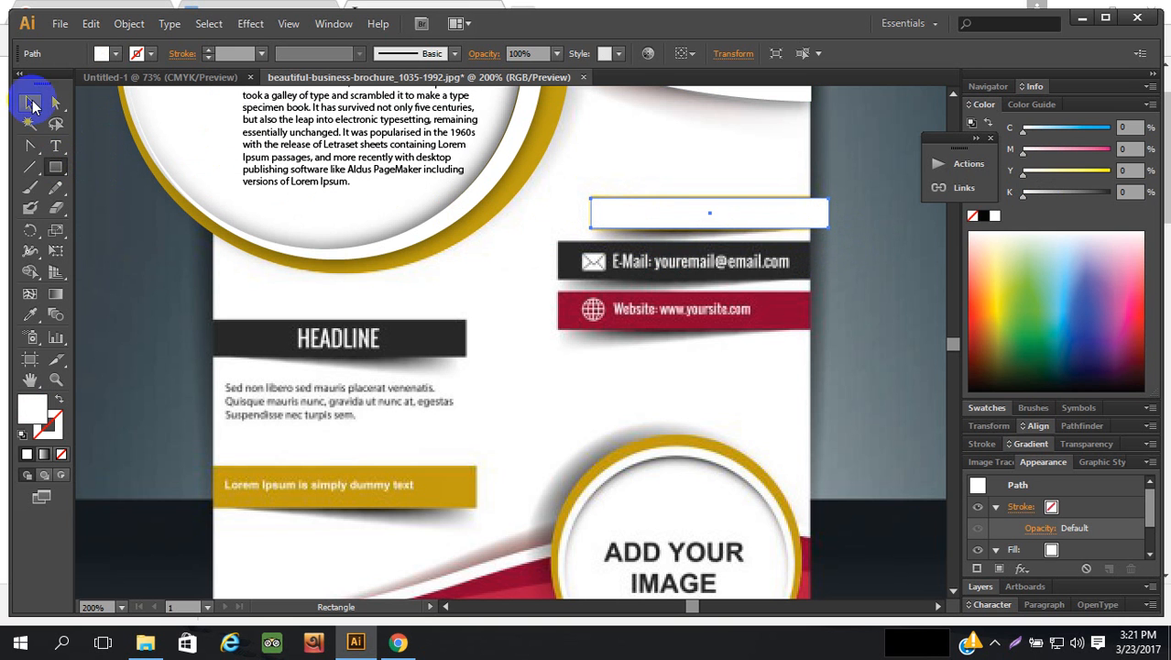
{"action": "left_click_drag", "start_coordinate": [710, 198], "coordinate": [714, 193]}
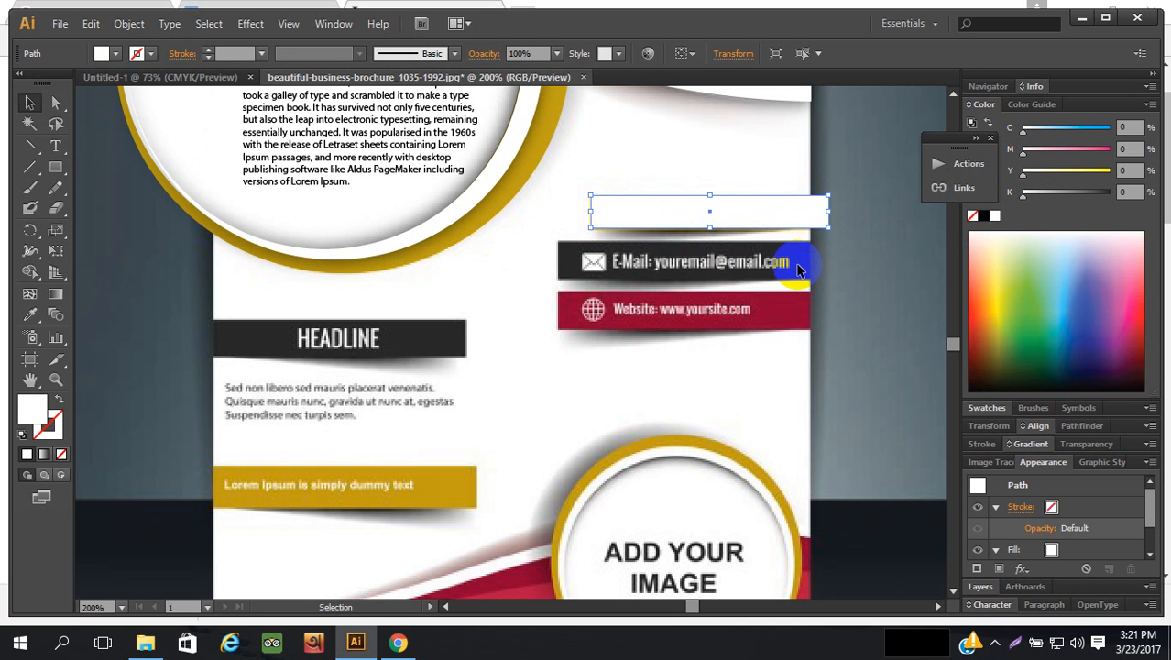
- Fill the rectangle with the gold sampled from the reference's Phone bar, and remove it from view to expose the reference
{"action": "key", "text": "slash"}
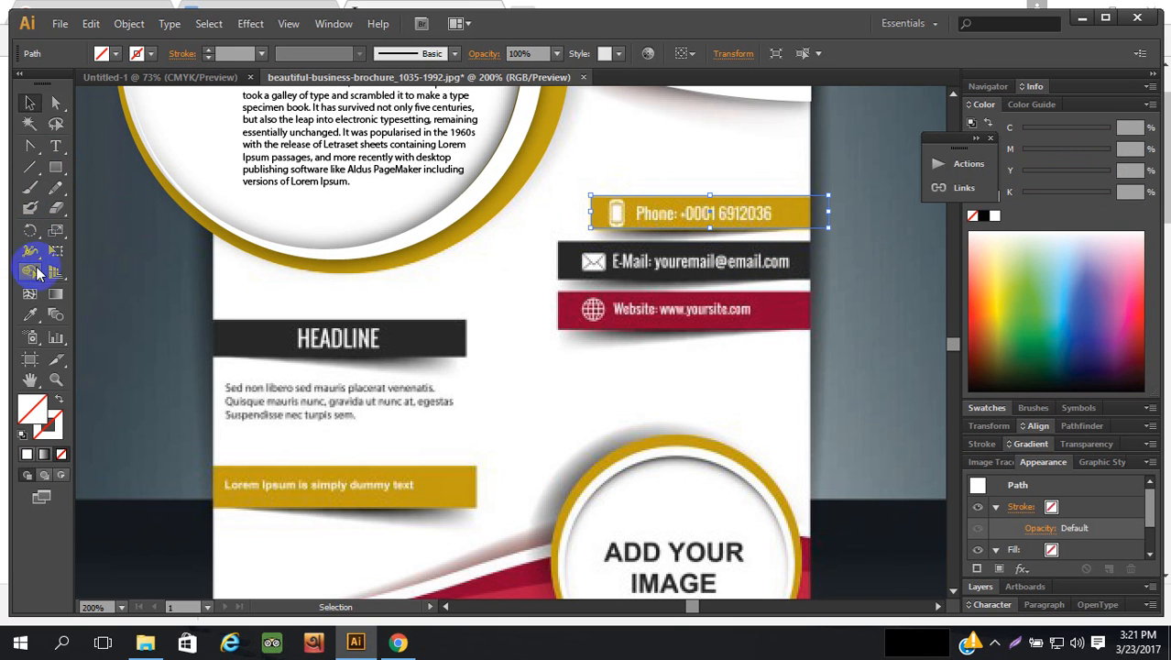
{"action": "left_click", "coordinate": [29, 314]}
{"action": "left_click", "coordinate": [720, 212]}
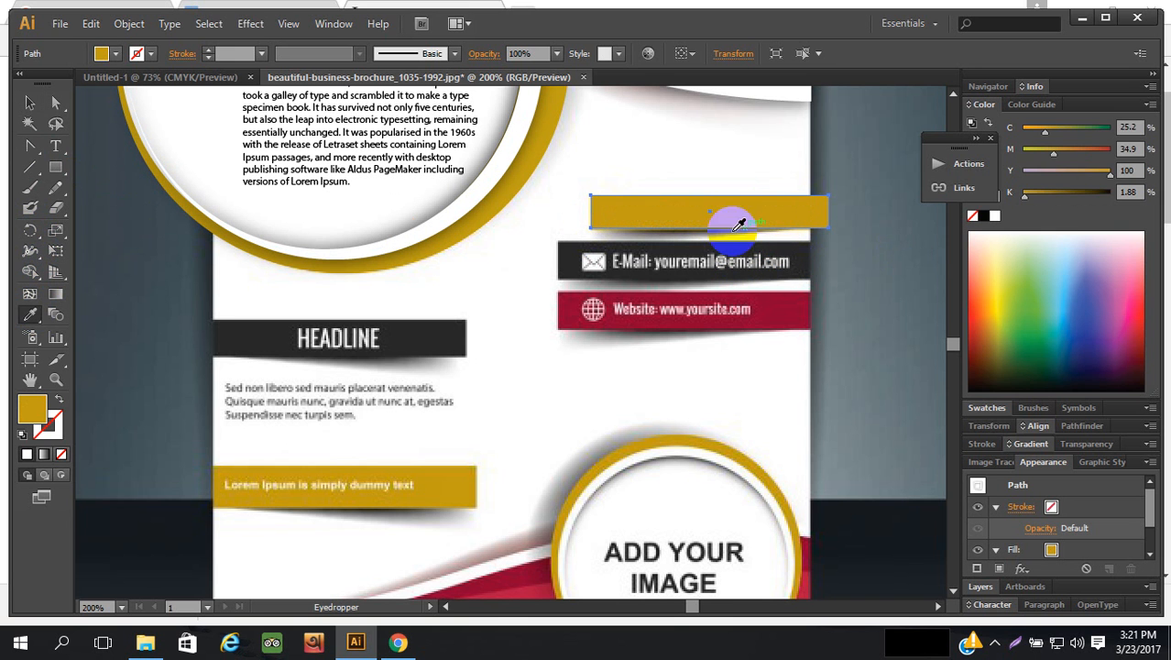
{"action": "left_click", "coordinate": [31, 103]}
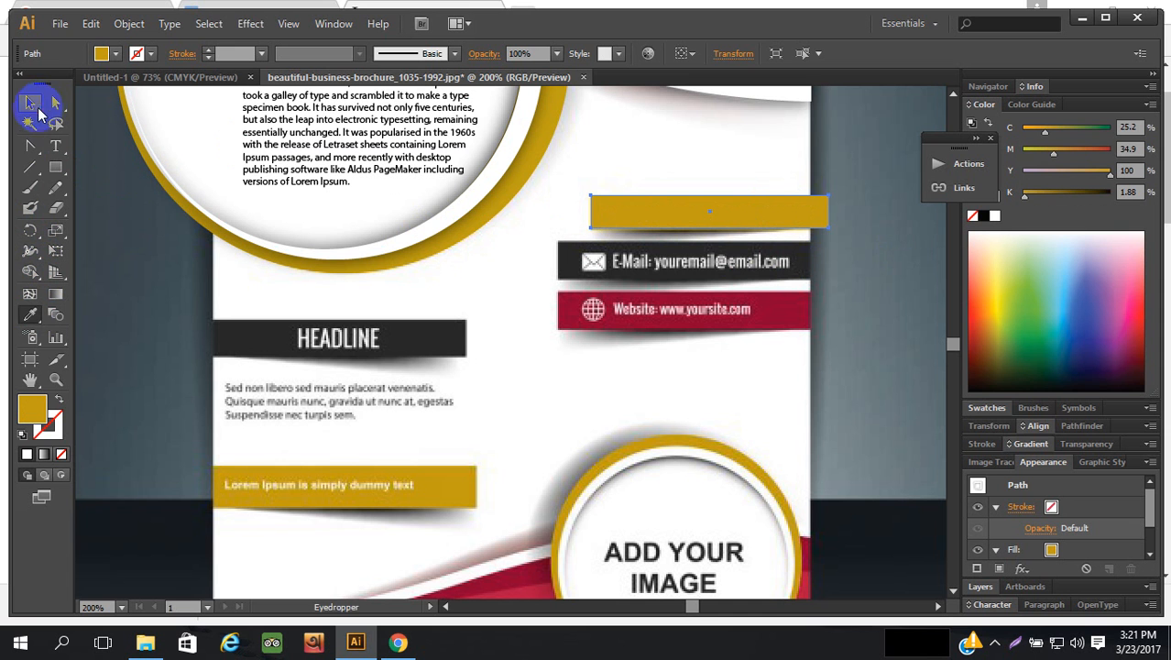
{"action": "key", "text": "Delete"}
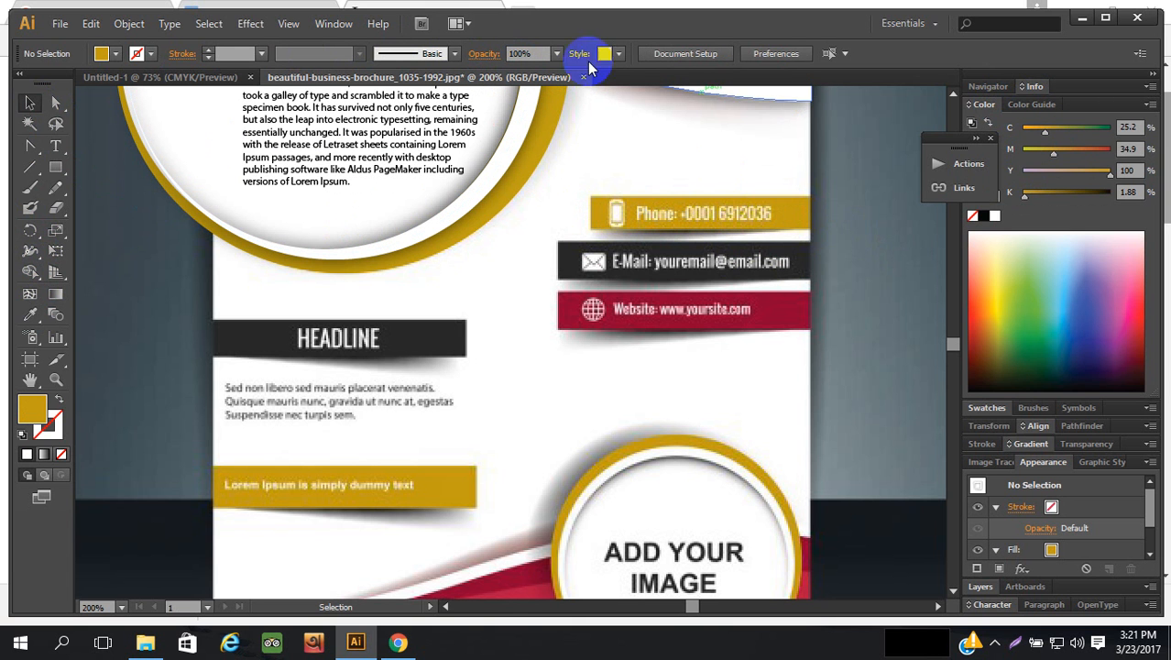
- Open the Mobile symbol library and enlarge it to show all its symbols
{"action": "left_click", "coordinate": [1079, 410]}
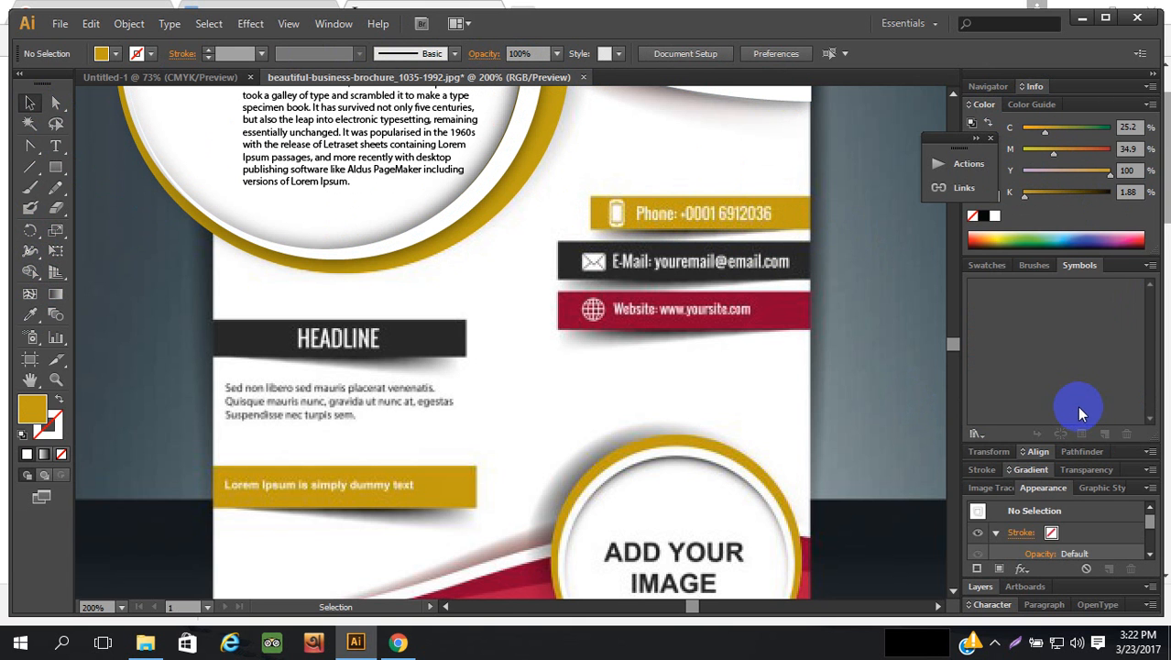
{"action": "left_click", "coordinate": [974, 432]}
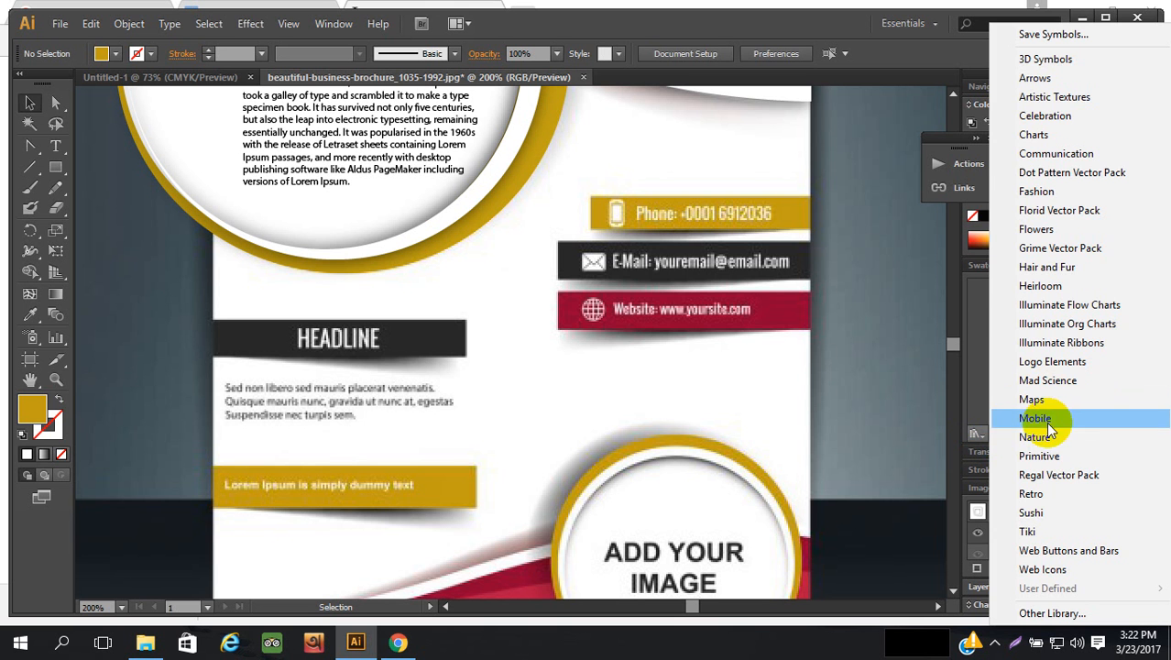
{"action": "left_click", "coordinate": [1038, 418]}
{"action": "left_click_drag", "start_coordinate": [678, 388], "coordinate": [877, 593]}
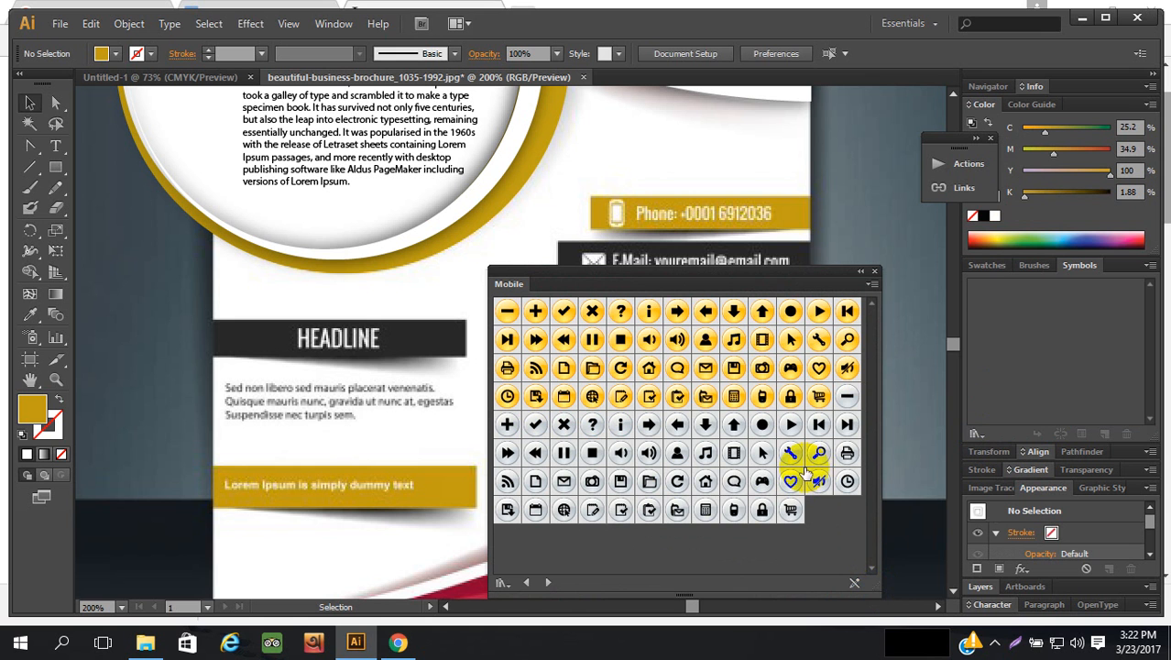
- Place the Phone - Grey symbol on the flyer just below the Website bar and collapse the Mobile library
{"action": "left_click", "coordinate": [734, 511]}
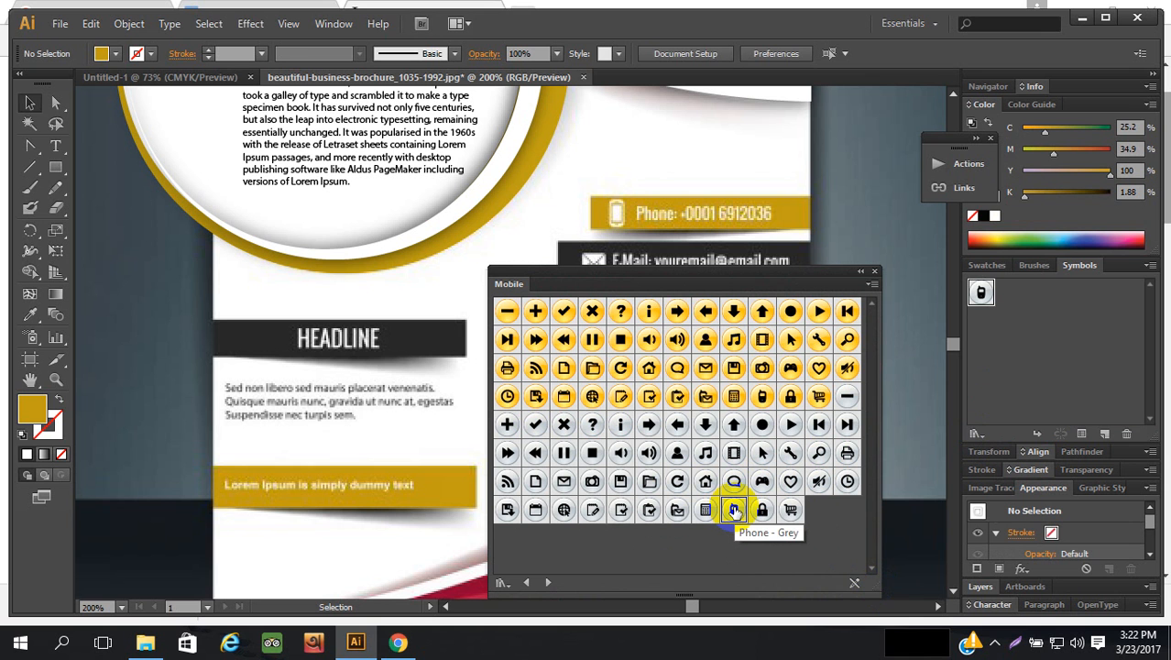
{"action": "left_click_drag", "start_coordinate": [734, 511], "coordinate": [914, 362]}
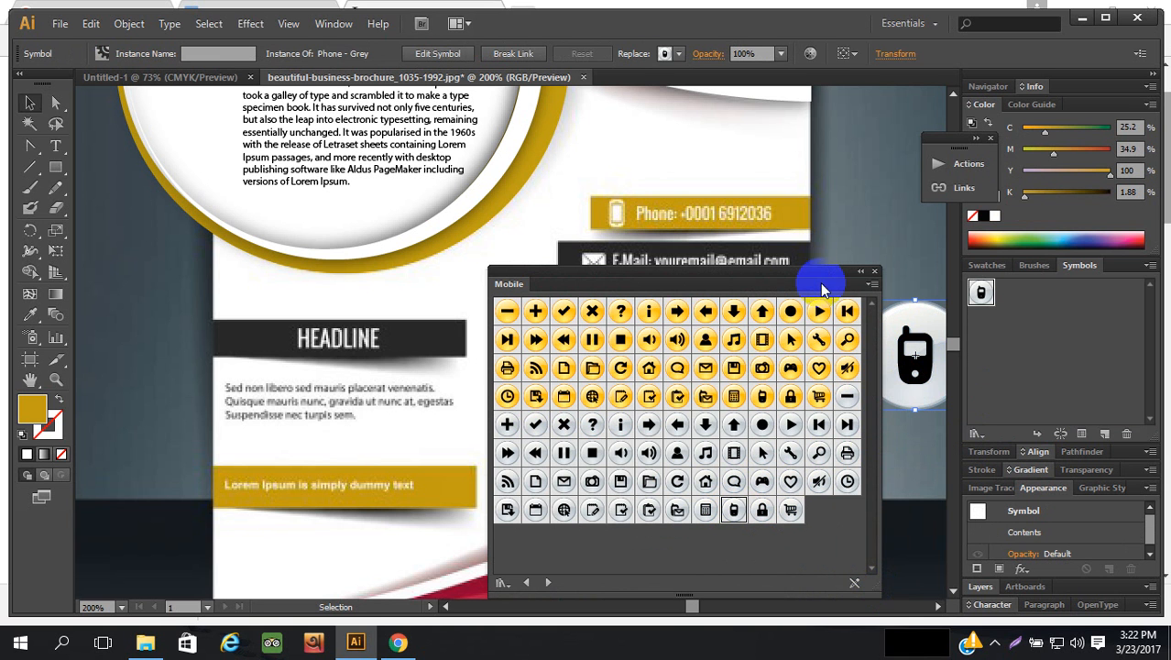
{"action": "left_click", "coordinate": [860, 273]}
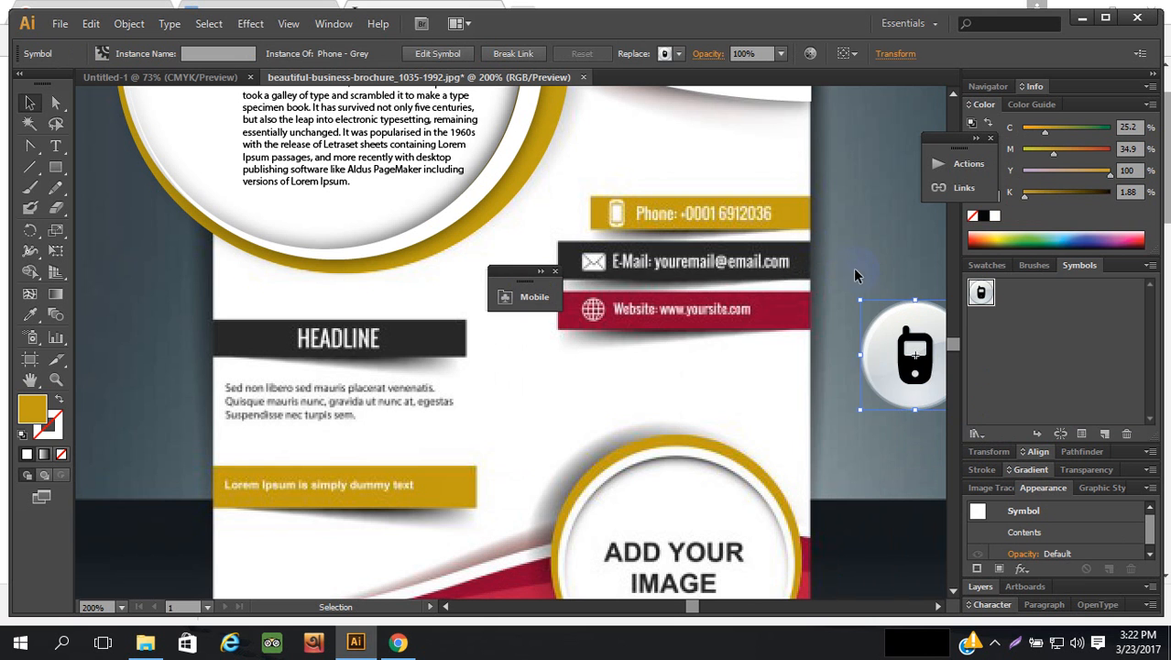
{"action": "left_click_drag", "start_coordinate": [913, 348], "coordinate": [684, 390]}
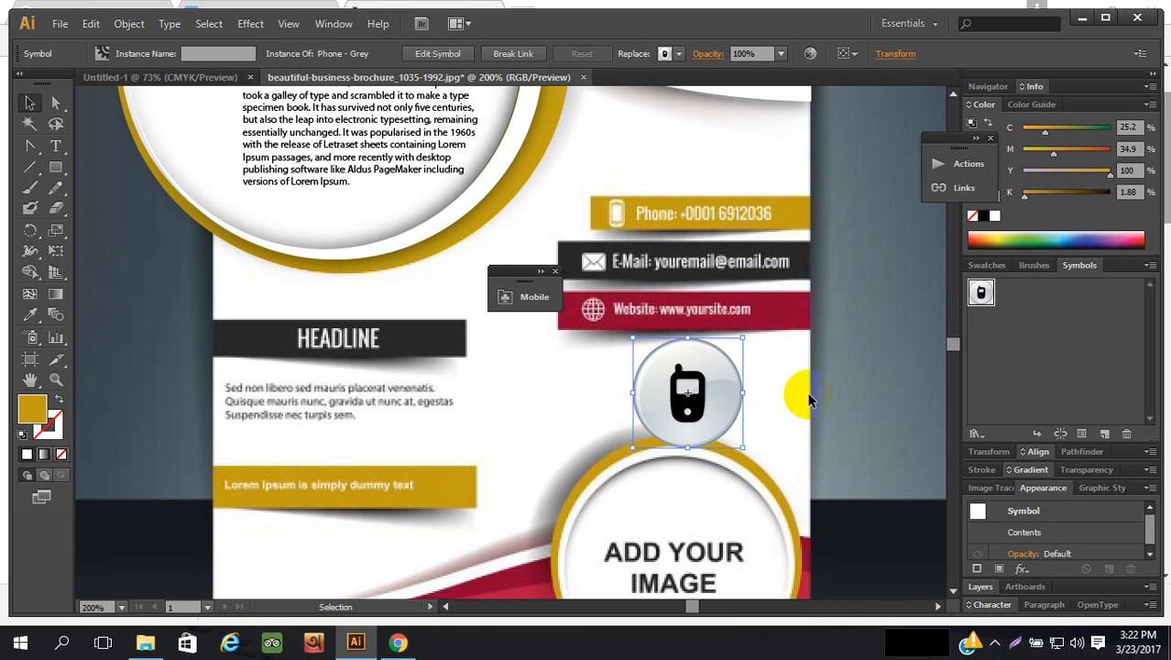
- Break the link of the Phone - Grey symbol and delete the grey circle behind the phone shape
{"action": "double_click", "coordinate": [726, 409]}
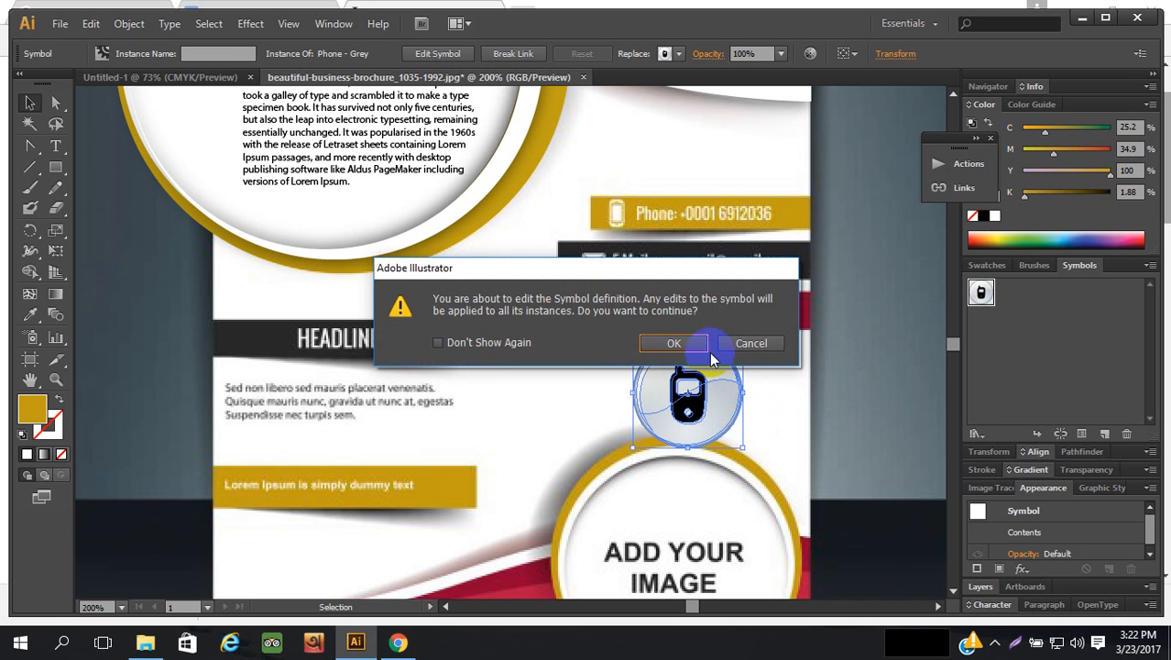
{"action": "key", "text": "Escape"}
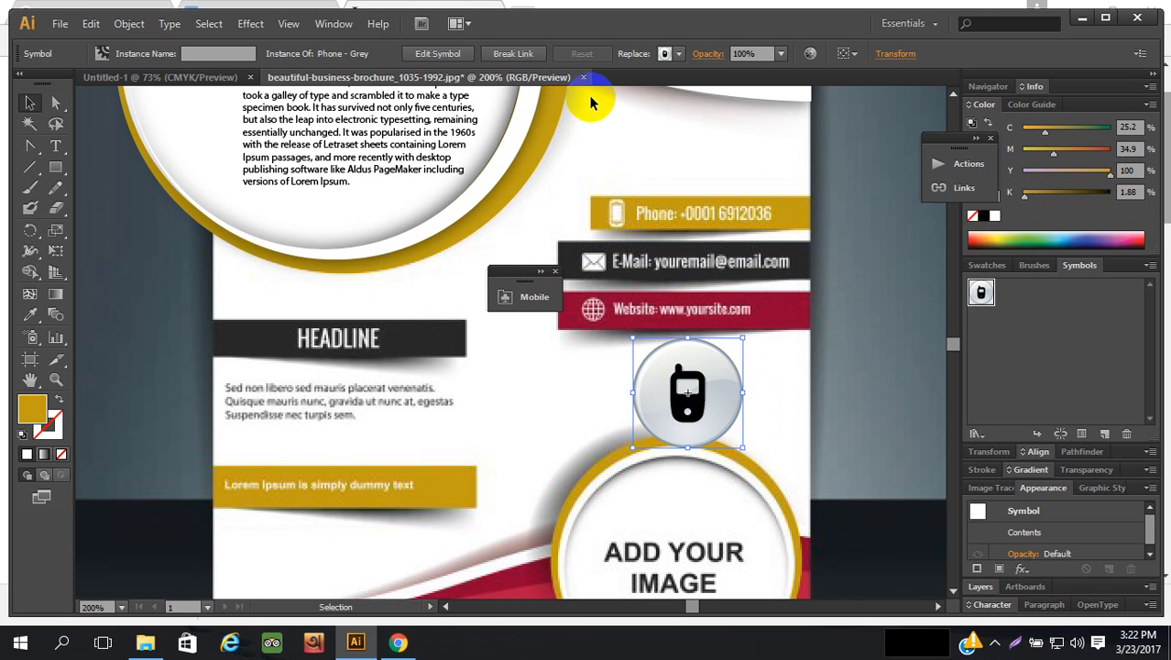
{"action": "left_click", "coordinate": [519, 53]}
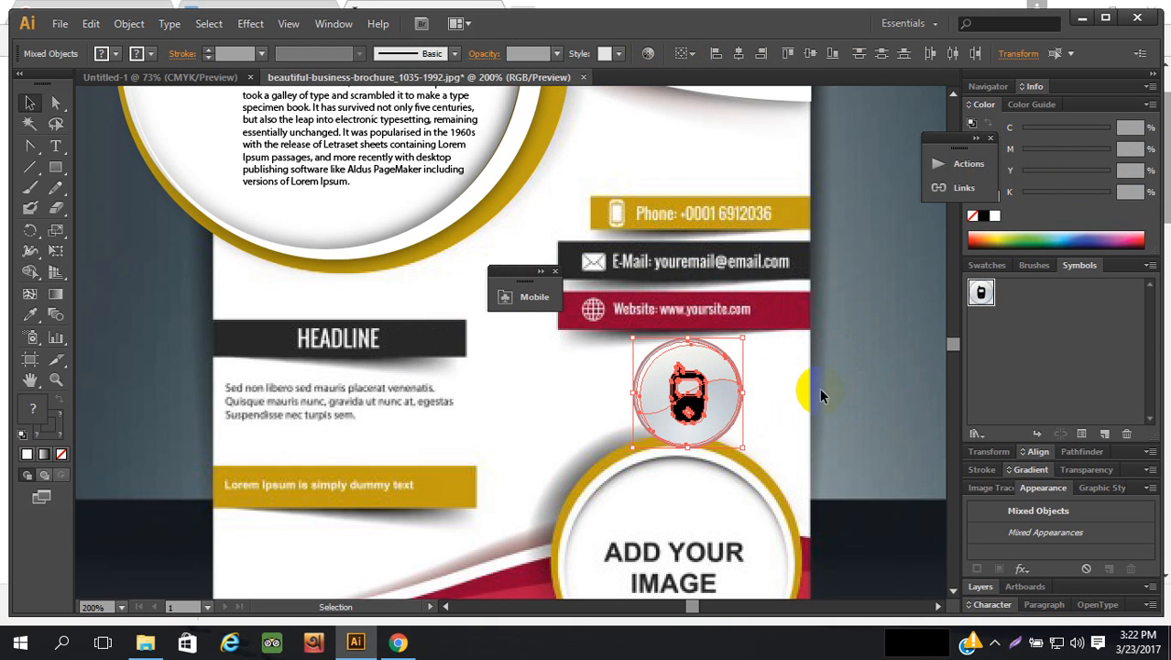
{"action": "left_click", "coordinate": [736, 399]}
{"action": "double_click", "coordinate": [723, 400]}
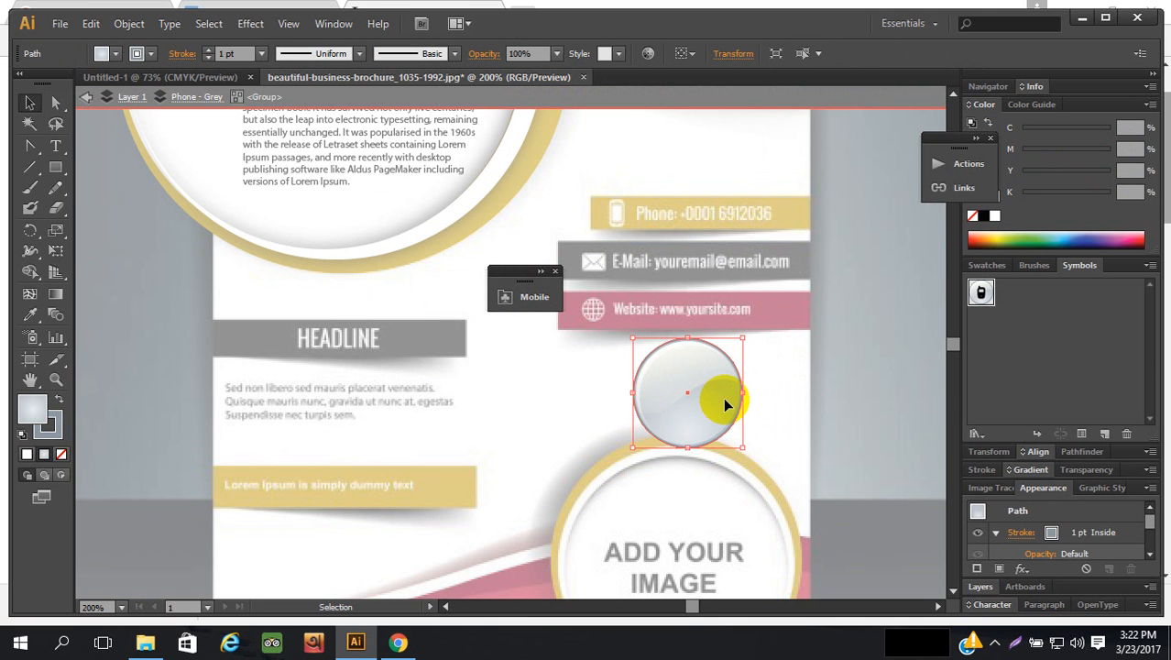
{"action": "key", "text": "Delete"}
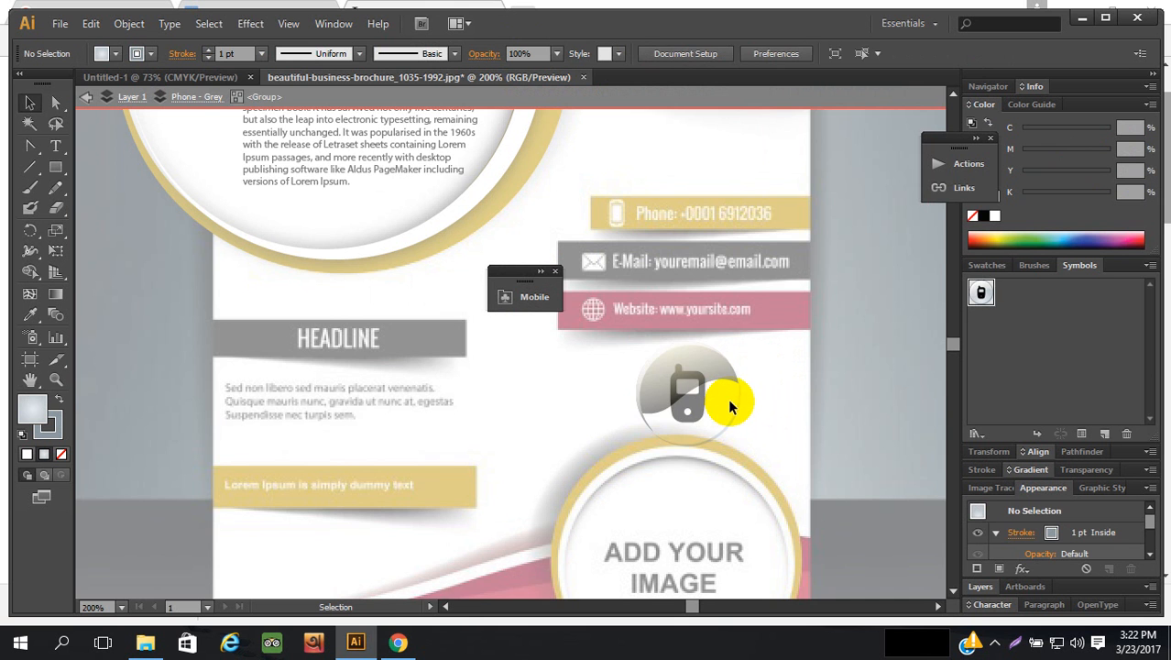
- Delete the leftover glossy highlight group around the phone shape and select the phone
{"action": "key", "text": "Escape"}
{"action": "left_click", "coordinate": [731, 385]}
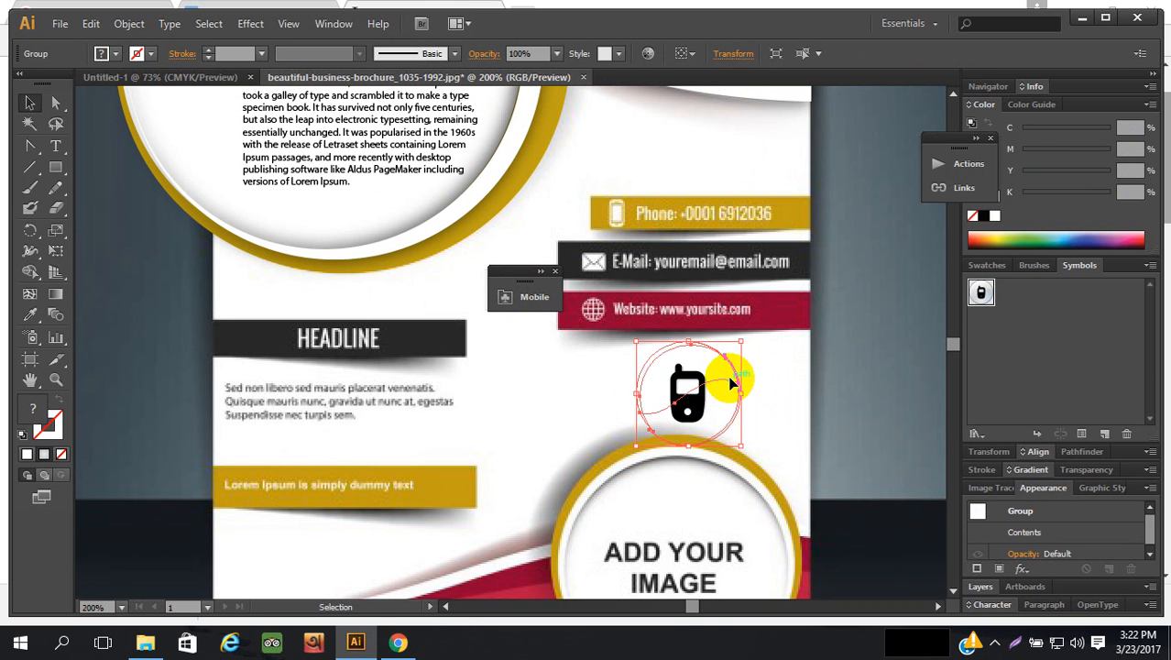
{"action": "key", "text": "ctrl+8"}
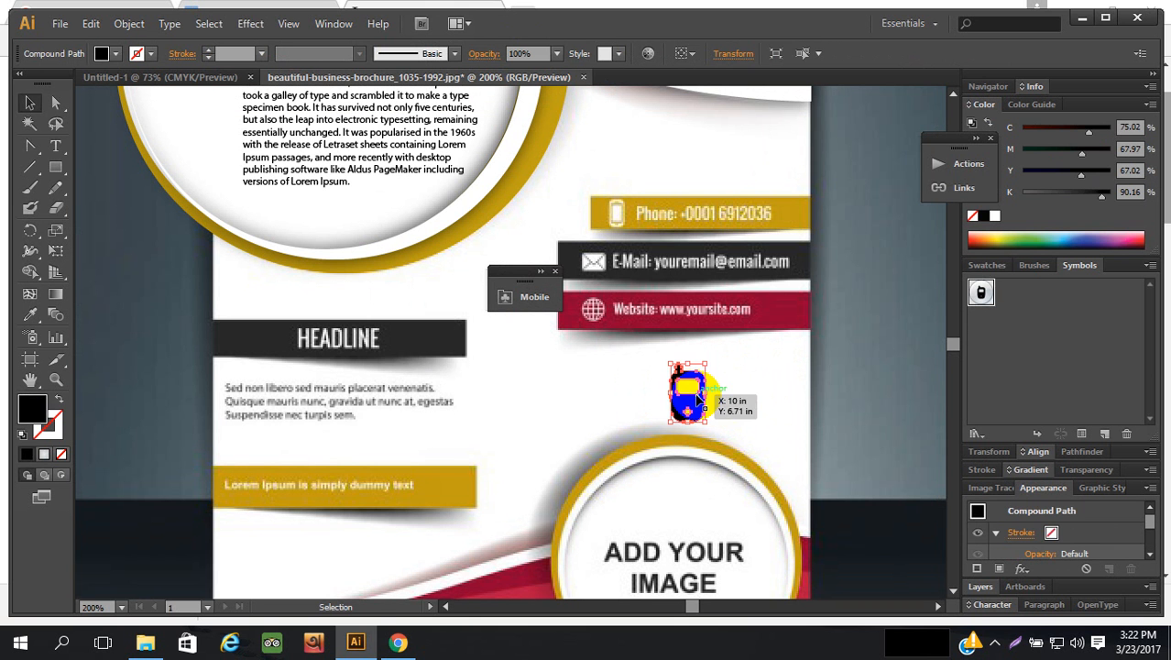
- Fill the phone shape with white and fit it at a reduced size over the reference's phone icon in the Phone bar
{"action": "left_click", "coordinate": [995, 215]}
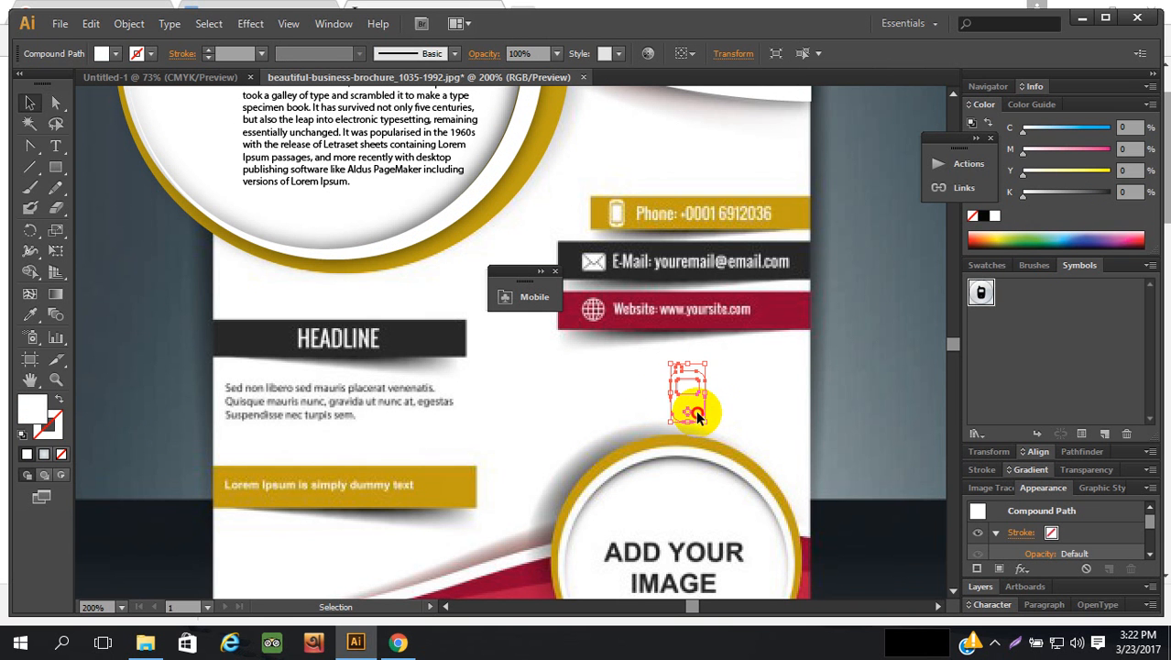
{"action": "left_click_drag", "start_coordinate": [697, 417], "coordinate": [622, 216]}
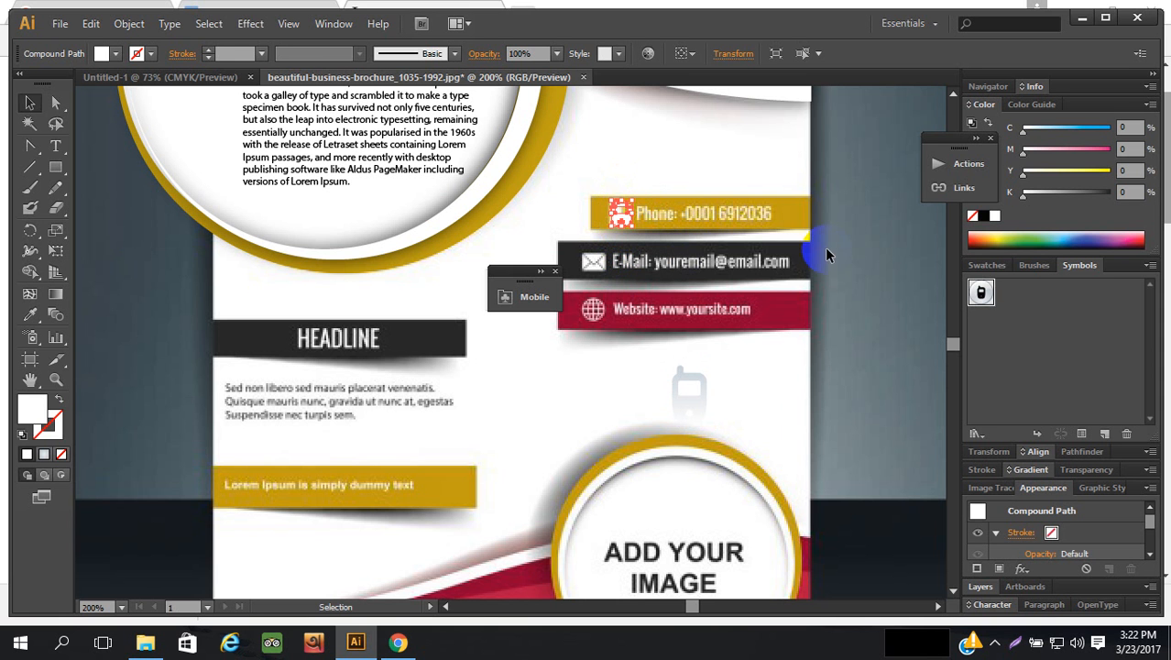
{"action": "left_click", "coordinate": [56, 378]}
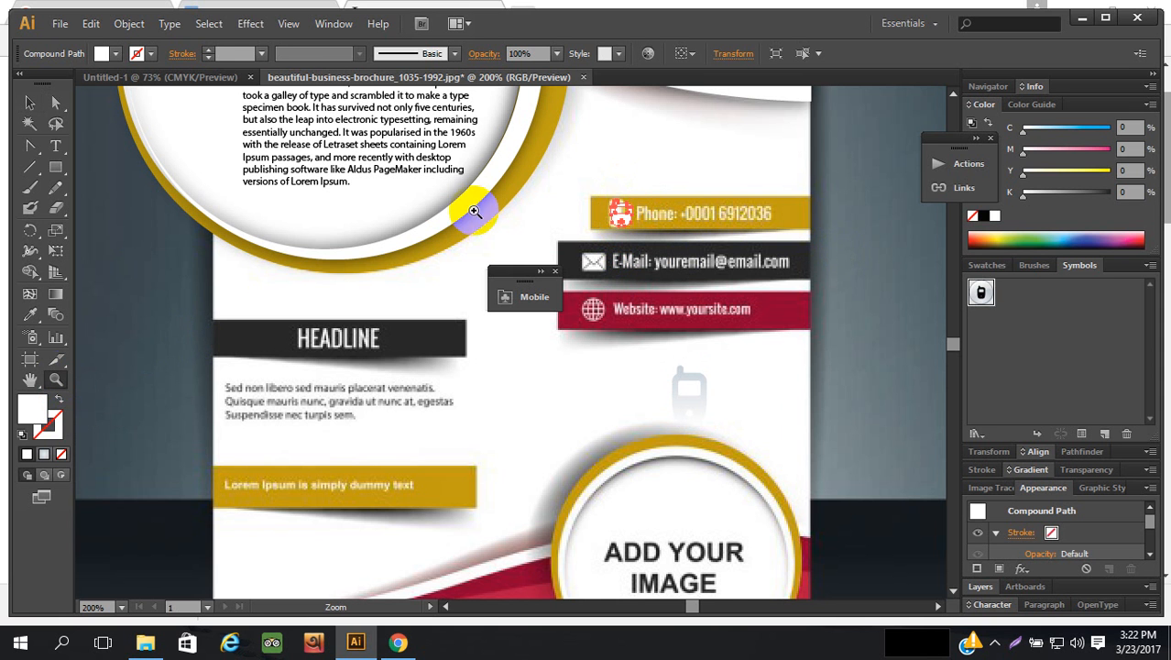
{"action": "left_click_drag", "start_coordinate": [488, 156], "coordinate": [849, 388]}
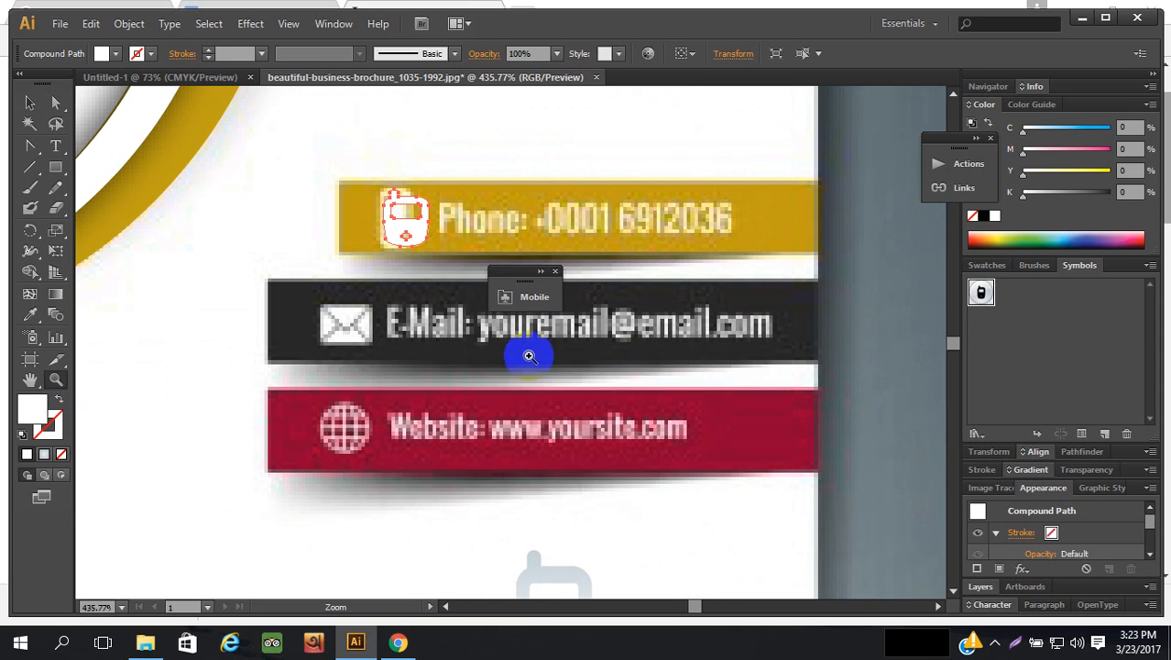
{"action": "left_click", "coordinate": [28, 100]}
{"action": "left_click_drag", "start_coordinate": [429, 218], "coordinate": [399, 247]}
{"action": "left_click", "coordinate": [887, 238]}
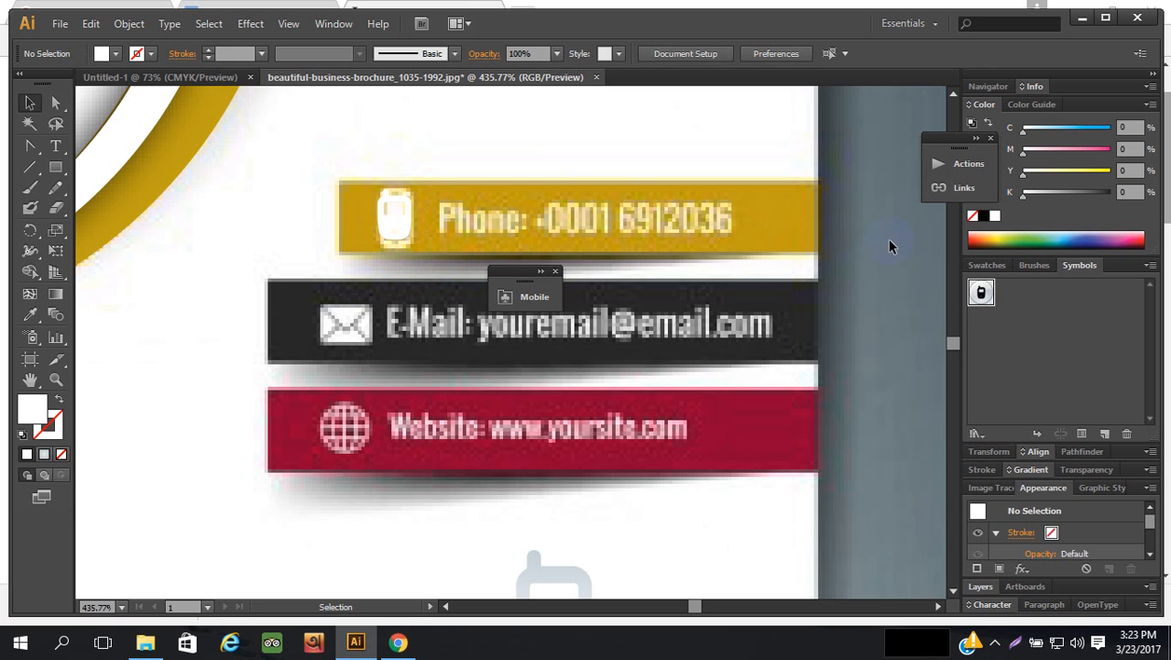
{"action": "left_click", "coordinate": [399, 226]}
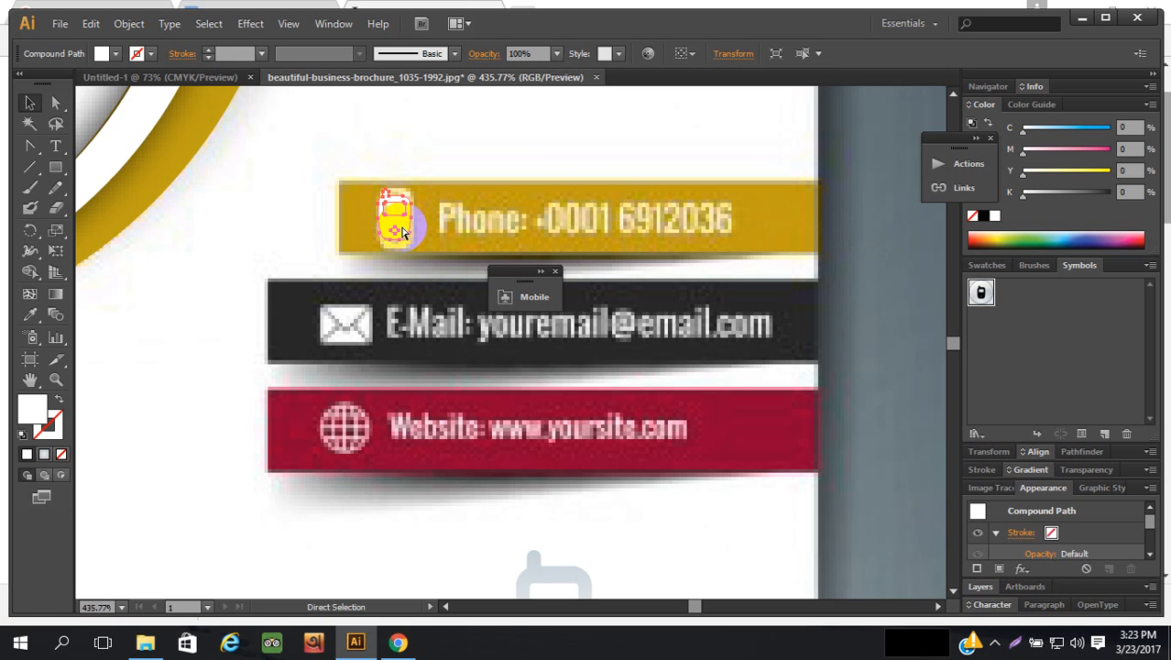
- Bring the hidden gold bar back into view and shorten it to end slightly past the page's right edge
{"action": "key", "text": "ctrl+alt+3"}
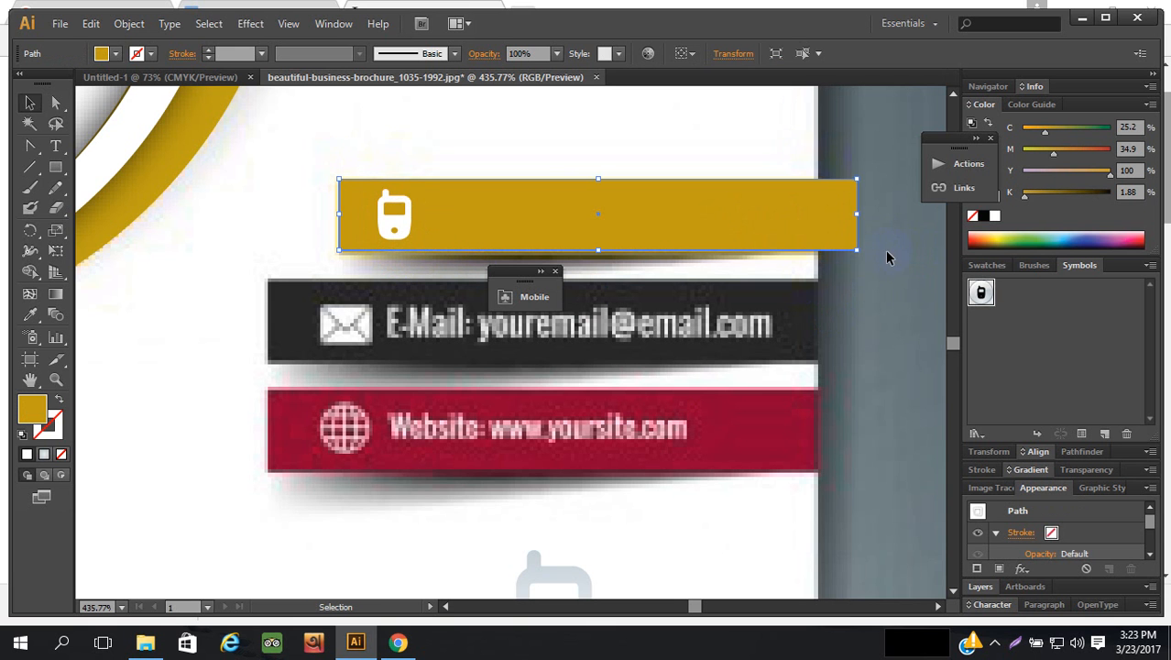
{"action": "left_click_drag", "start_coordinate": [857, 214], "coordinate": [817, 216]}
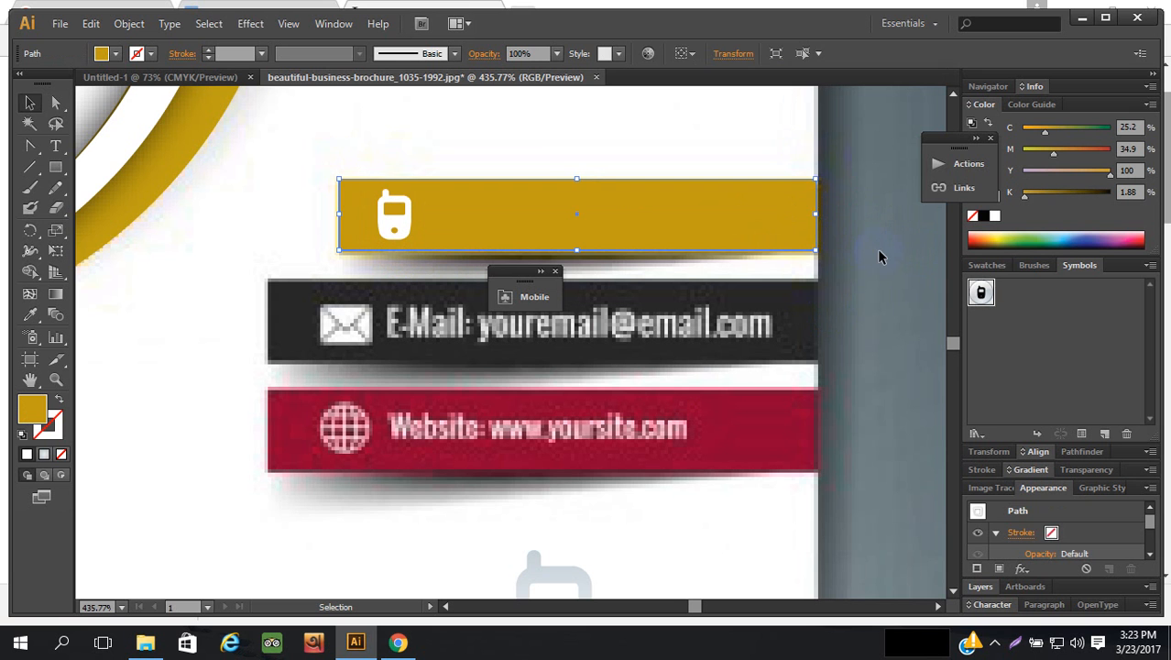
{"action": "left_click", "coordinate": [877, 248]}
{"action": "left_click", "coordinate": [784, 236]}
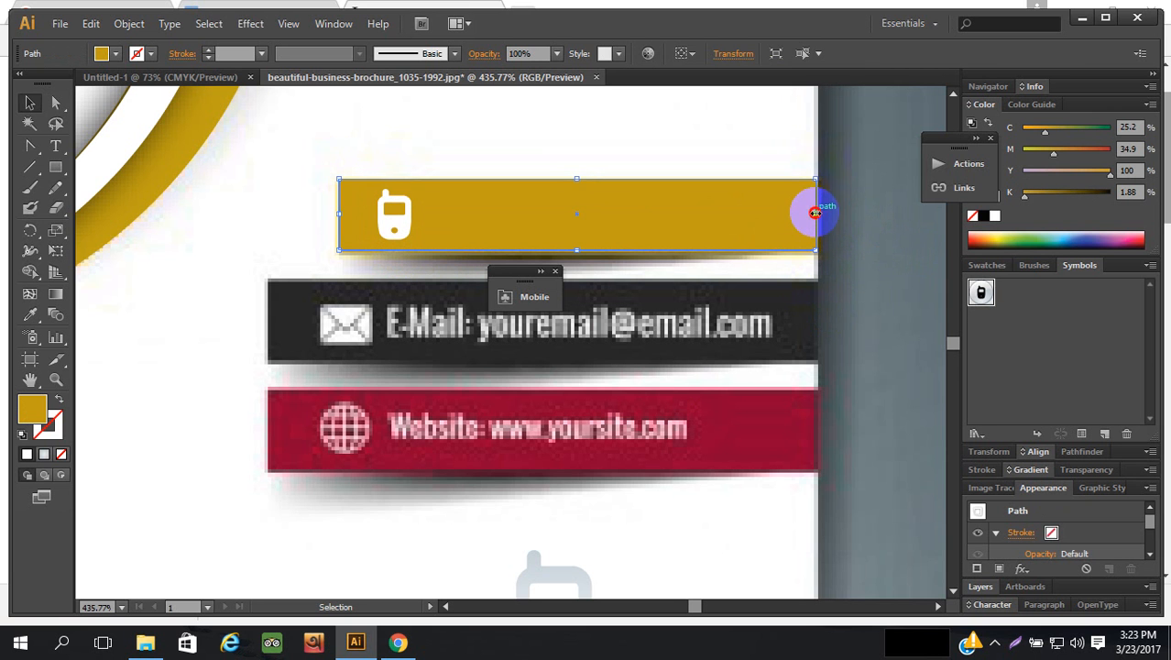
{"action": "left_click_drag", "start_coordinate": [814, 212], "coordinate": [826, 213]}
{"action": "left_click", "coordinate": [873, 239]}
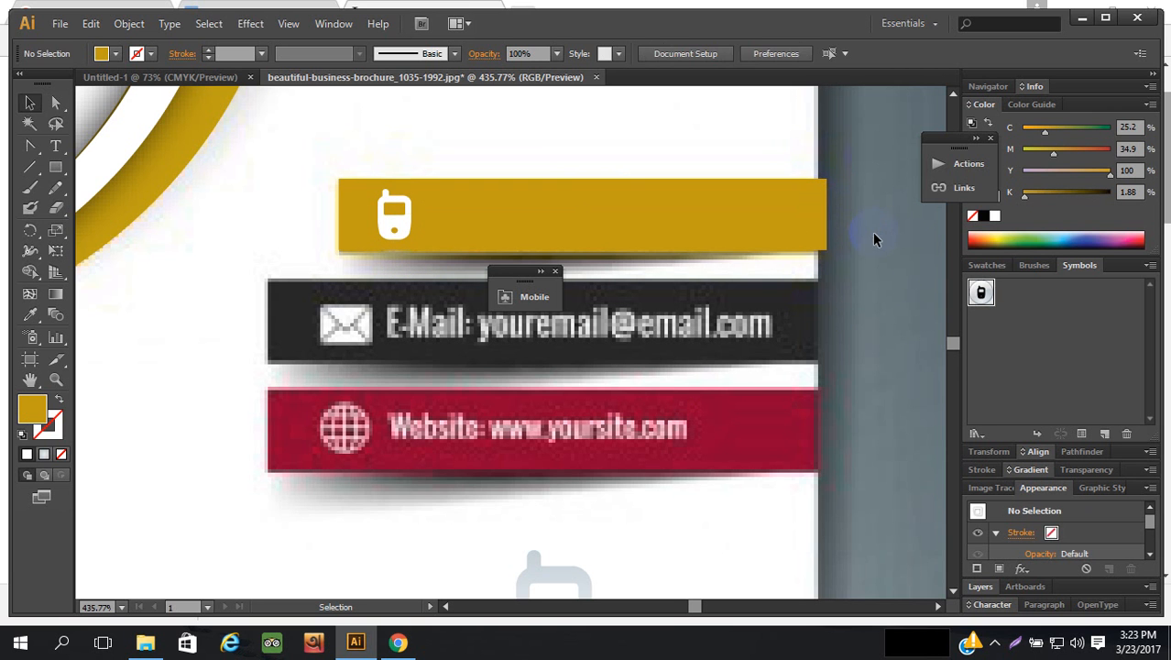
- Try to group the gold bar with the white phone icon
{"action": "left_click", "coordinate": [724, 215]}
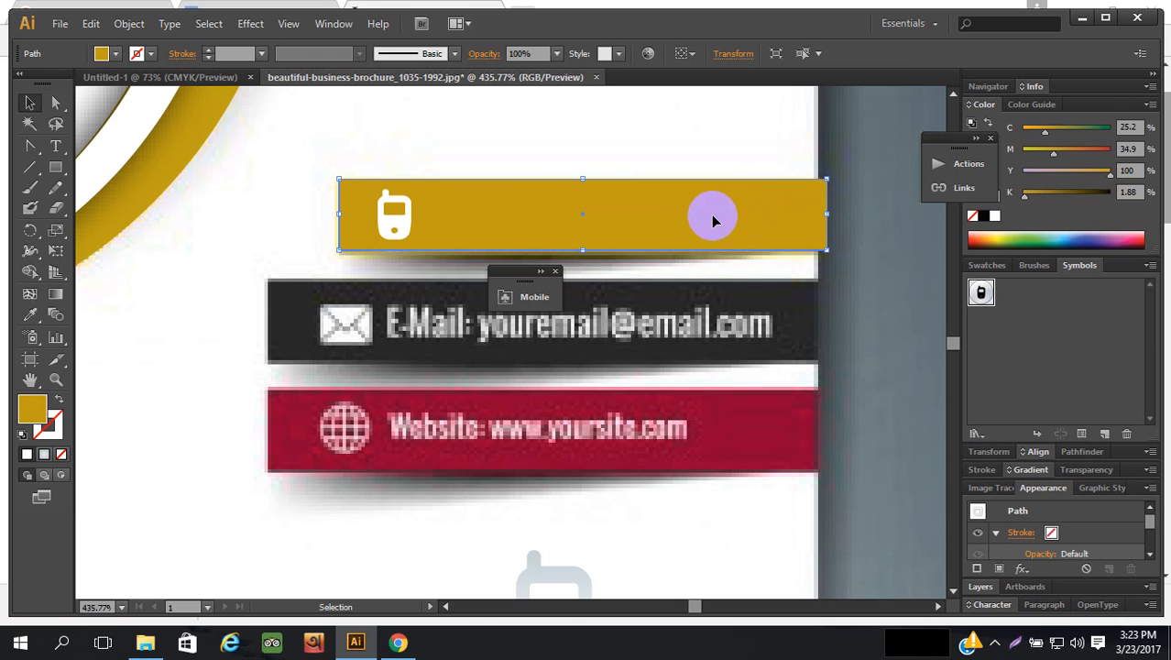
{"action": "left_click", "coordinate": [394, 219], "text": "shift"}
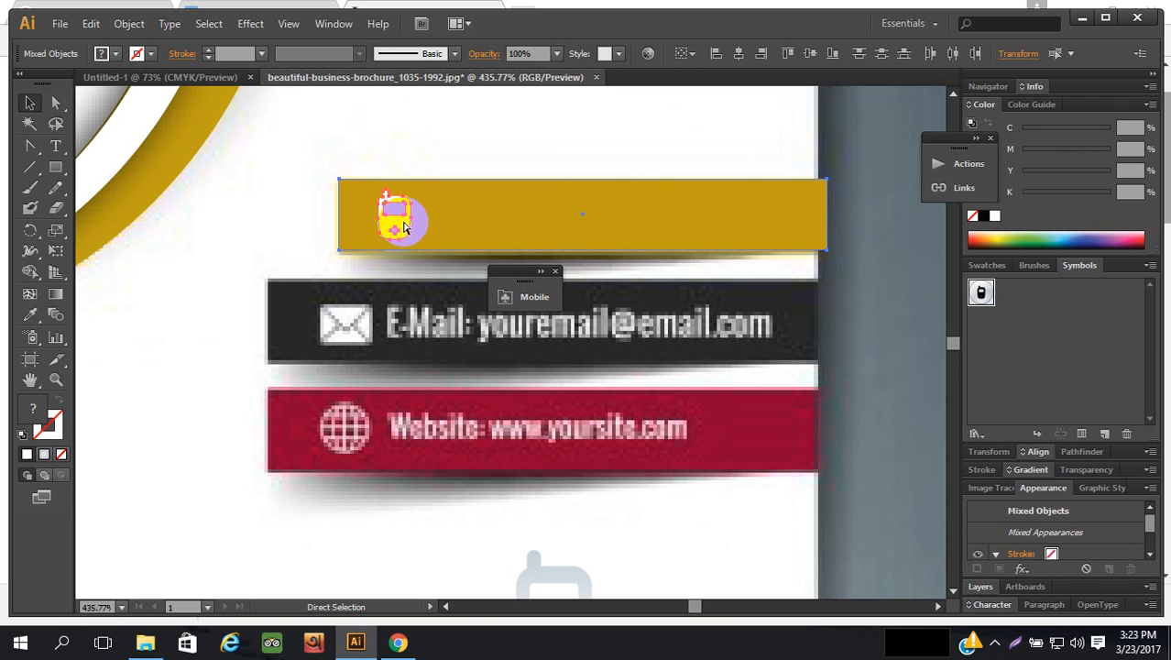
{"action": "key", "text": "ctrl+g"}
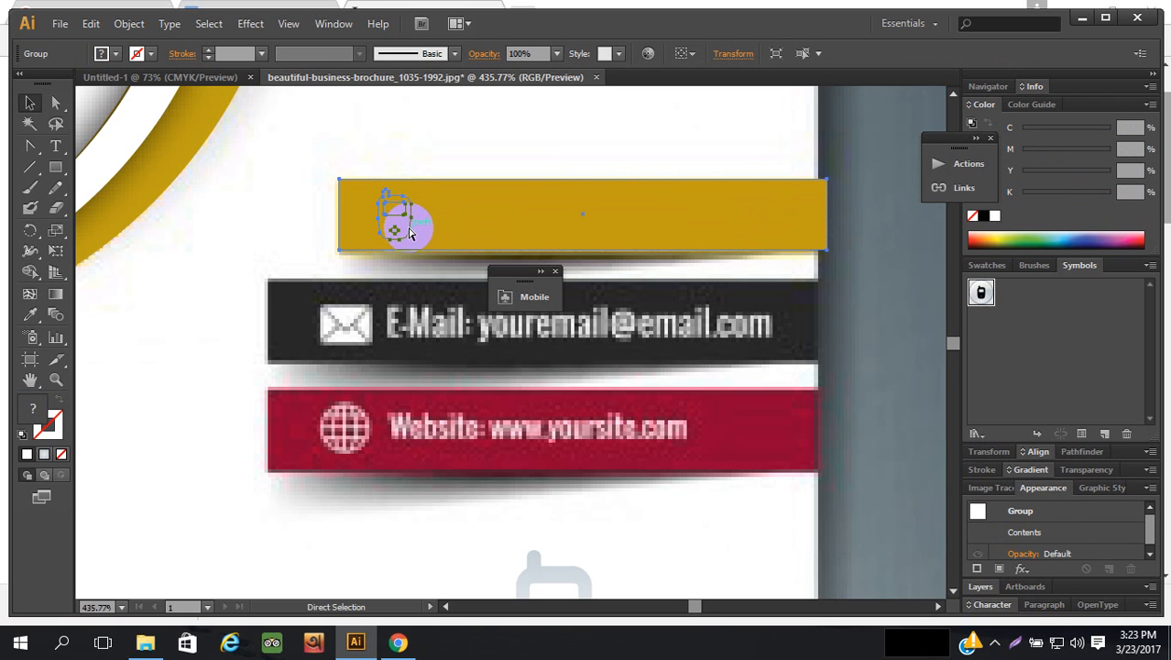
{"action": "left_click", "coordinate": [840, 238]}
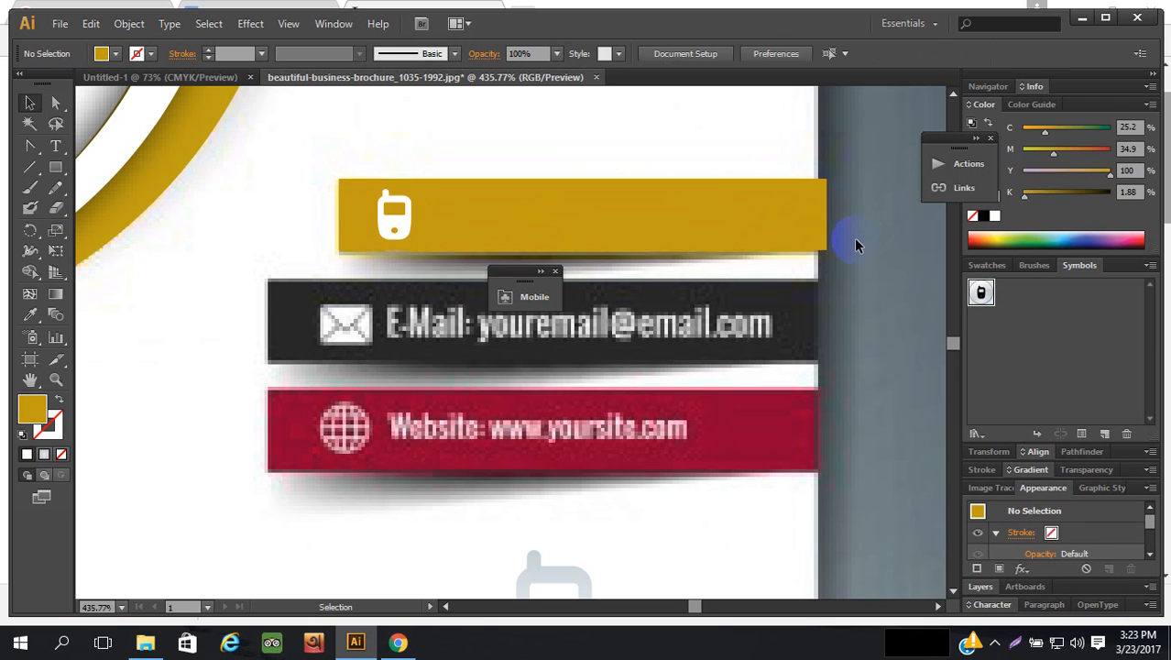
- Try the grouping again with the gold bar as the key object, and undo it
{"action": "left_click", "coordinate": [573, 224]}
{"action": "left_click", "coordinate": [398, 222], "text": "shift"}
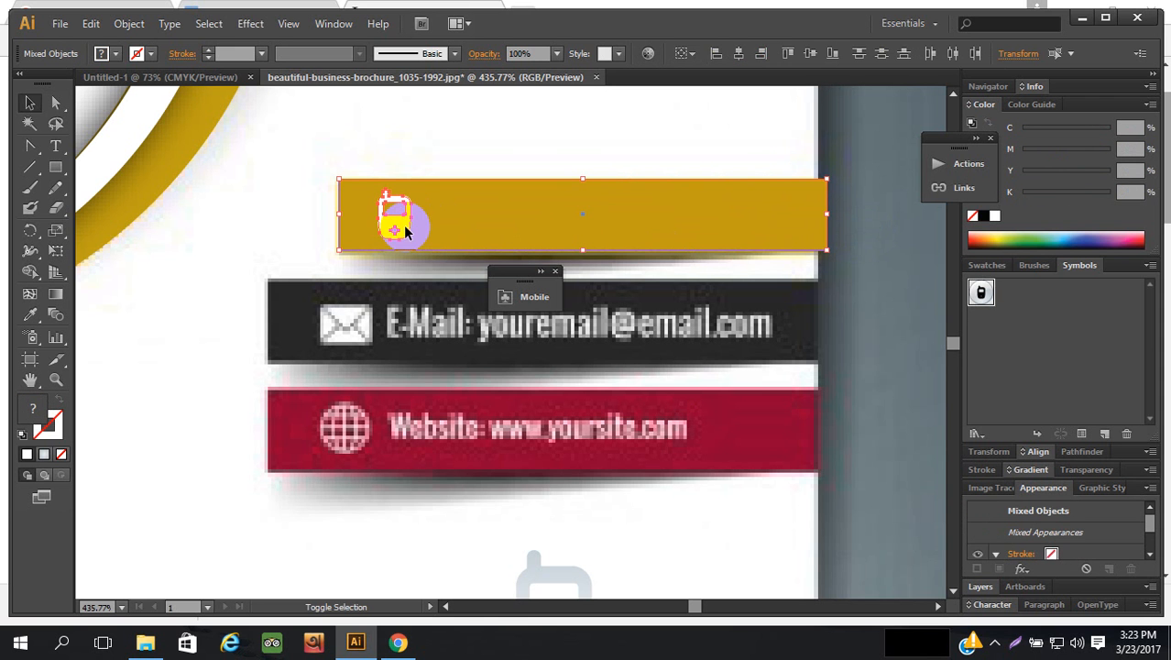
{"action": "left_click", "coordinate": [518, 237]}
{"action": "key", "text": "ctrl+g"}
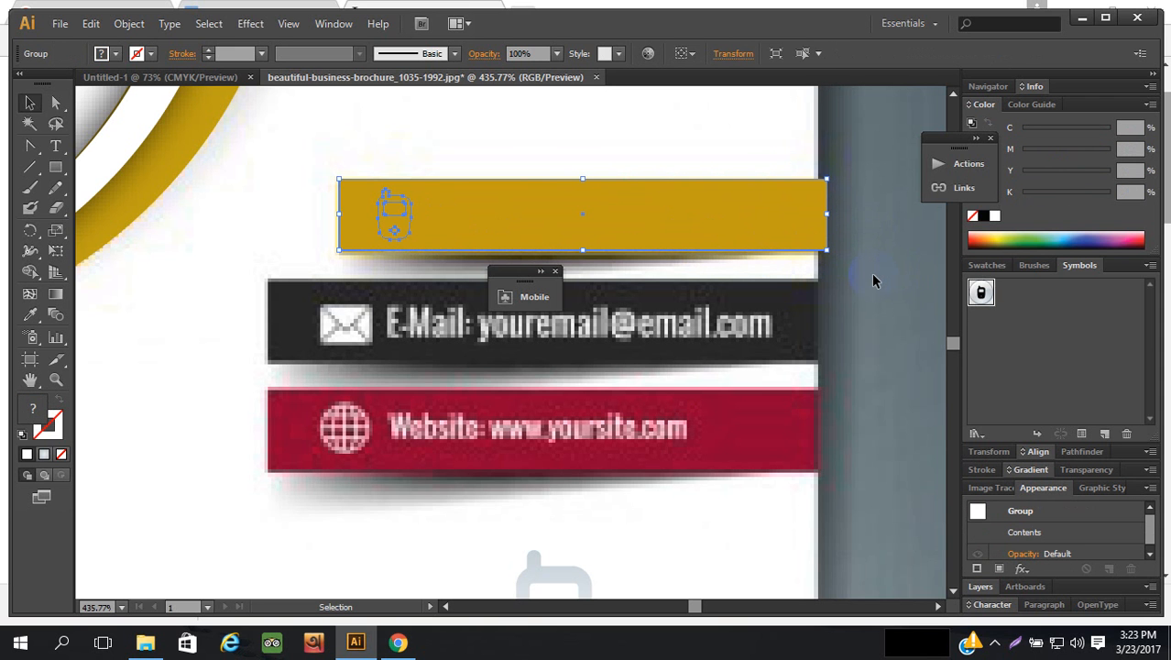
{"action": "key", "text": "a"}
{"action": "key", "text": "ctrl+z"}
{"action": "left_click", "coordinate": [890, 279]}
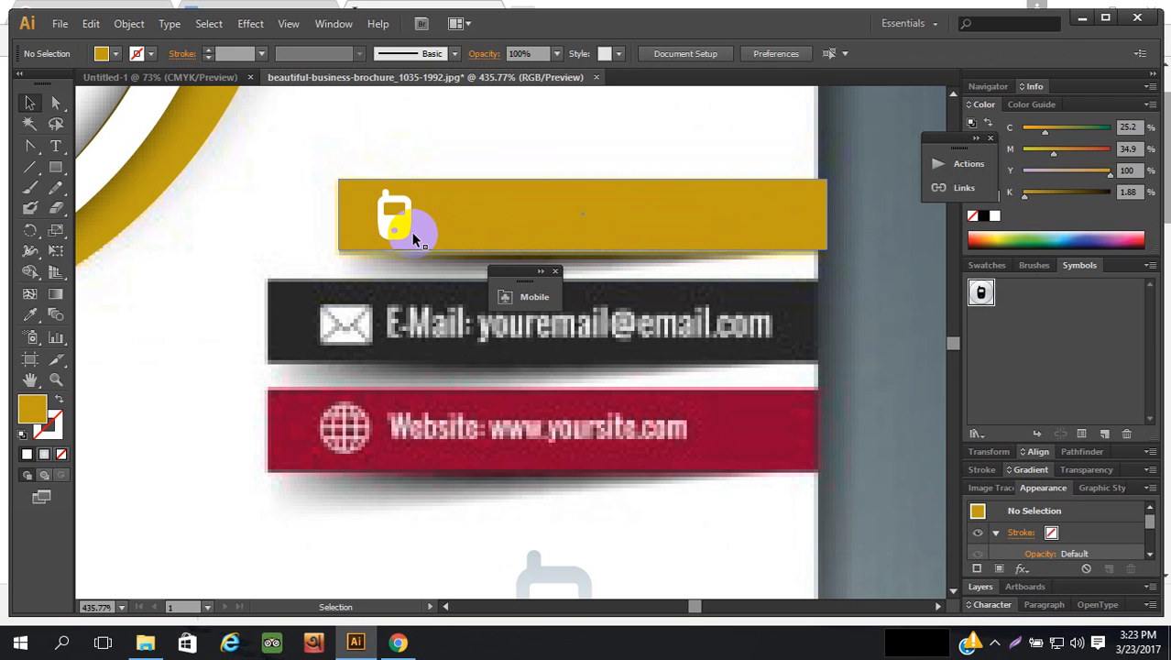
- Make the white phone icon a group of its own
{"action": "left_click_drag", "start_coordinate": [405, 222], "coordinate": [396, 236]}
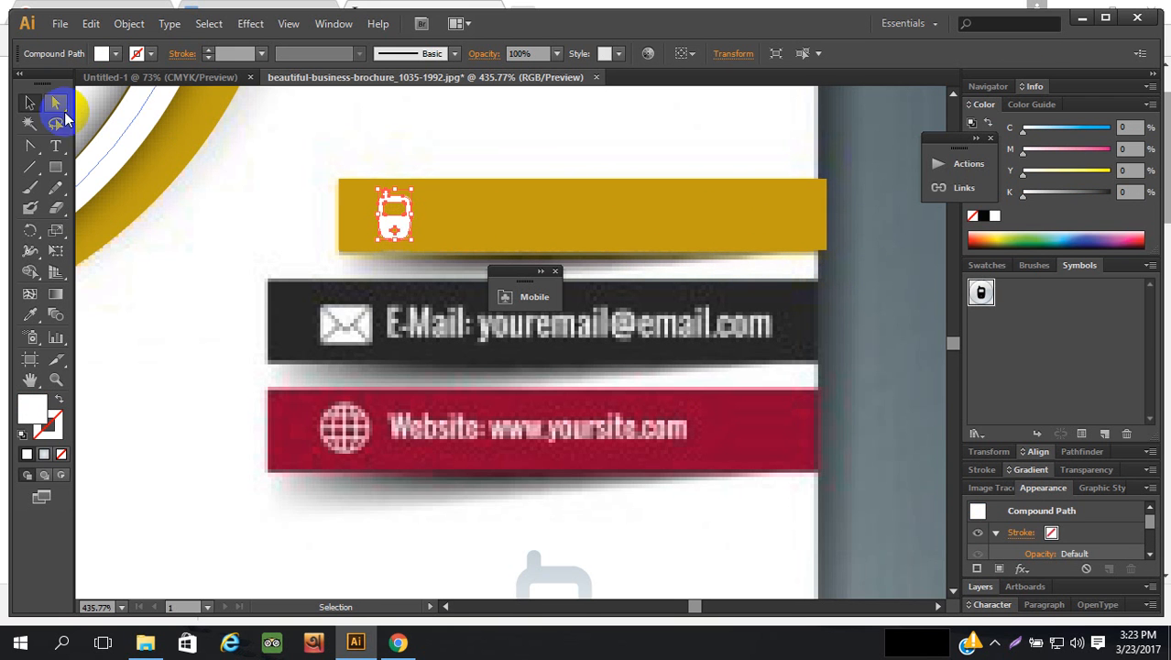
{"action": "left_click", "coordinate": [101, 53]}
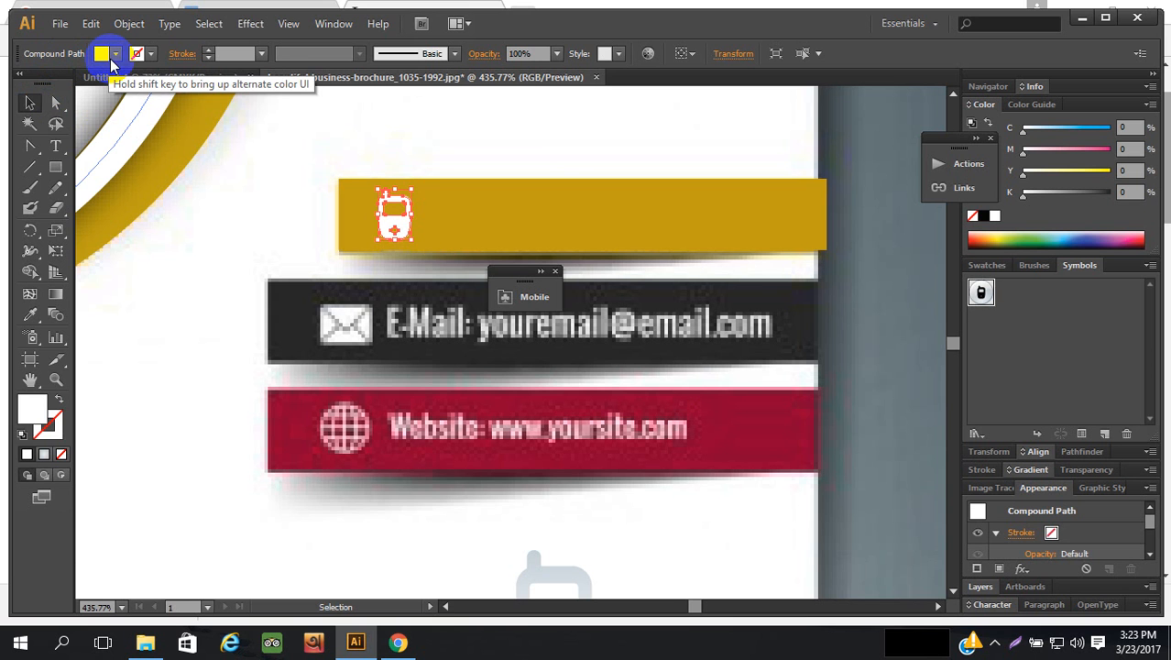
{"action": "left_click", "coordinate": [540, 175]}
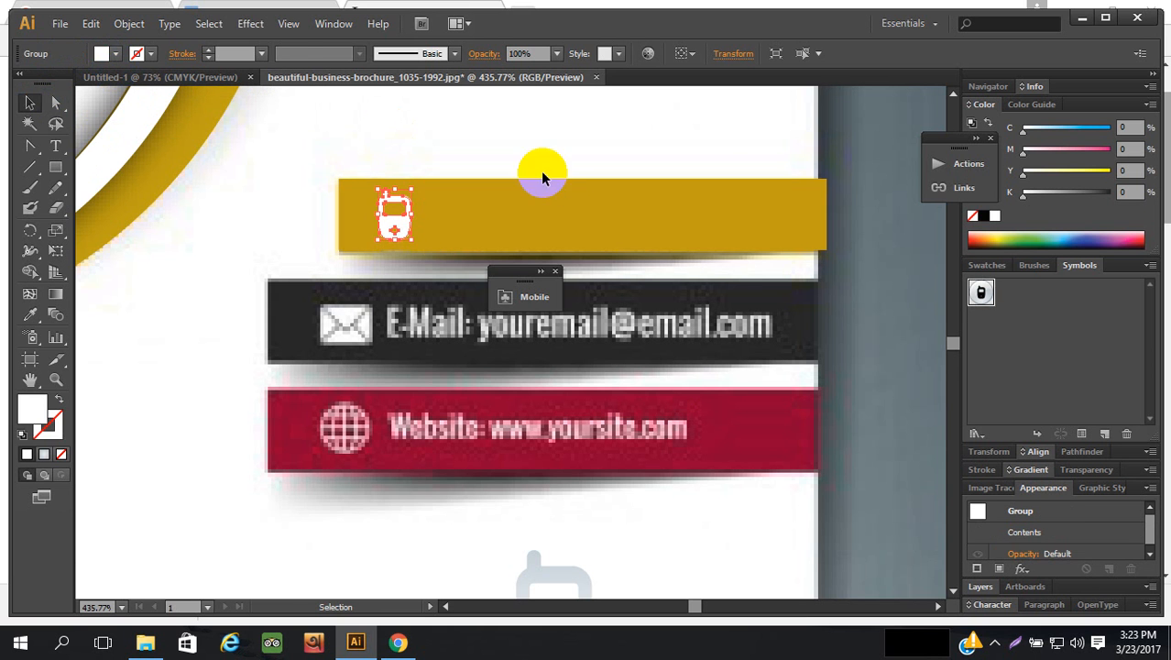
- Try to combine the grouped phone icon and the gold bar into one group
{"action": "left_click_drag", "start_coordinate": [569, 199], "coordinate": [410, 220]}
{"action": "left_click", "coordinate": [401, 226], "text": "shift"}
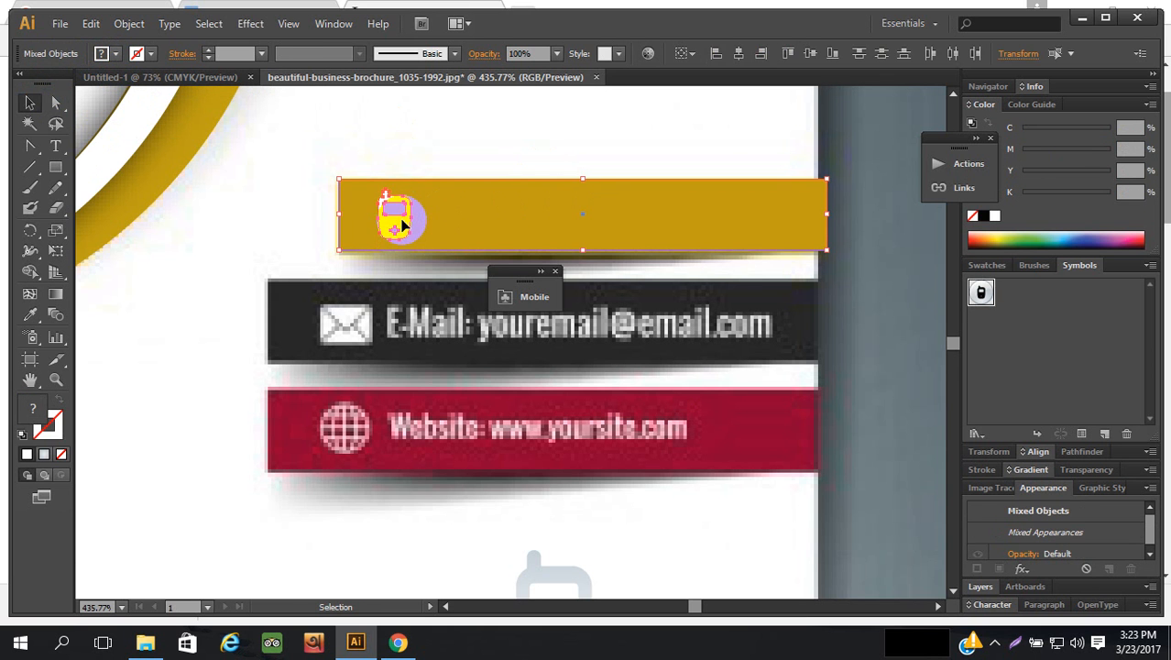
{"action": "left_click", "coordinate": [869, 227]}
{"action": "left_click", "coordinate": [385, 213]}
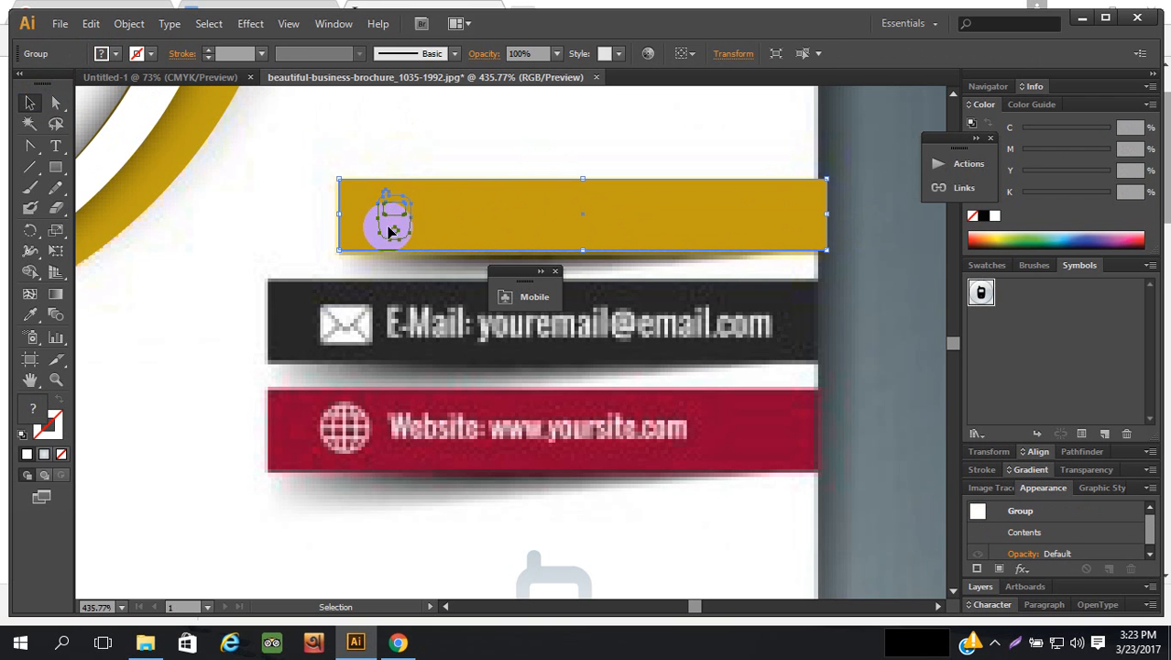
- Try to pick out the phone icon inside the bar's group with Direct Selection, and undo the grouping
{"action": "left_click", "coordinate": [56, 103]}
{"action": "left_click", "coordinate": [394, 231]}
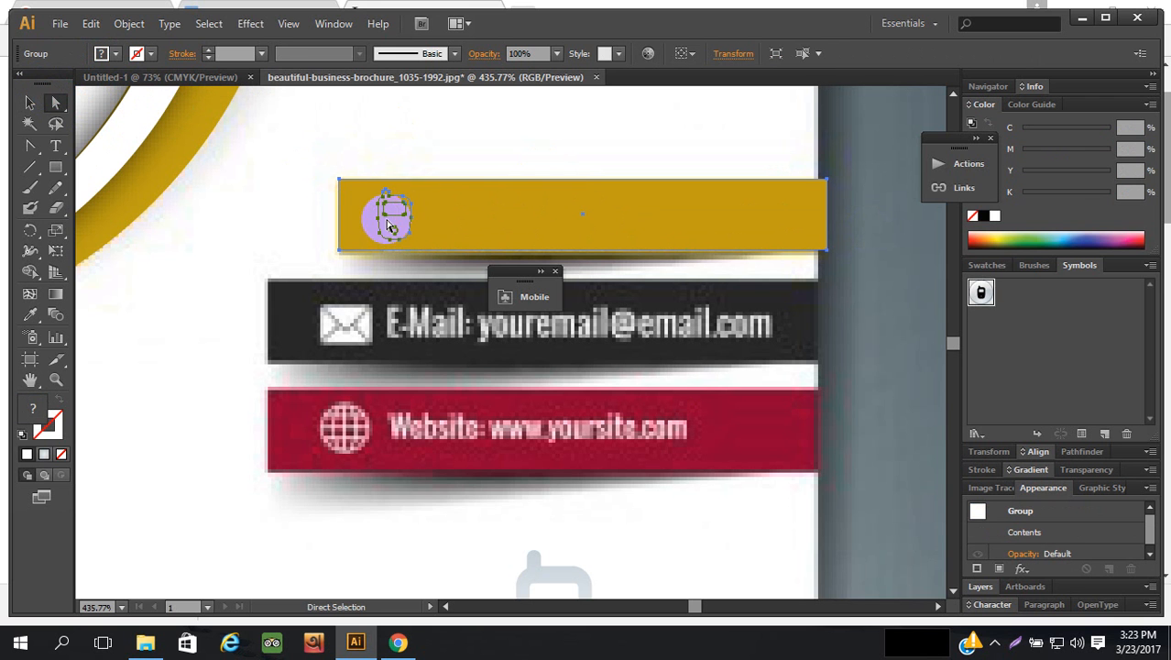
{"action": "key", "text": "Delete"}
{"action": "left_click", "coordinate": [418, 223]}
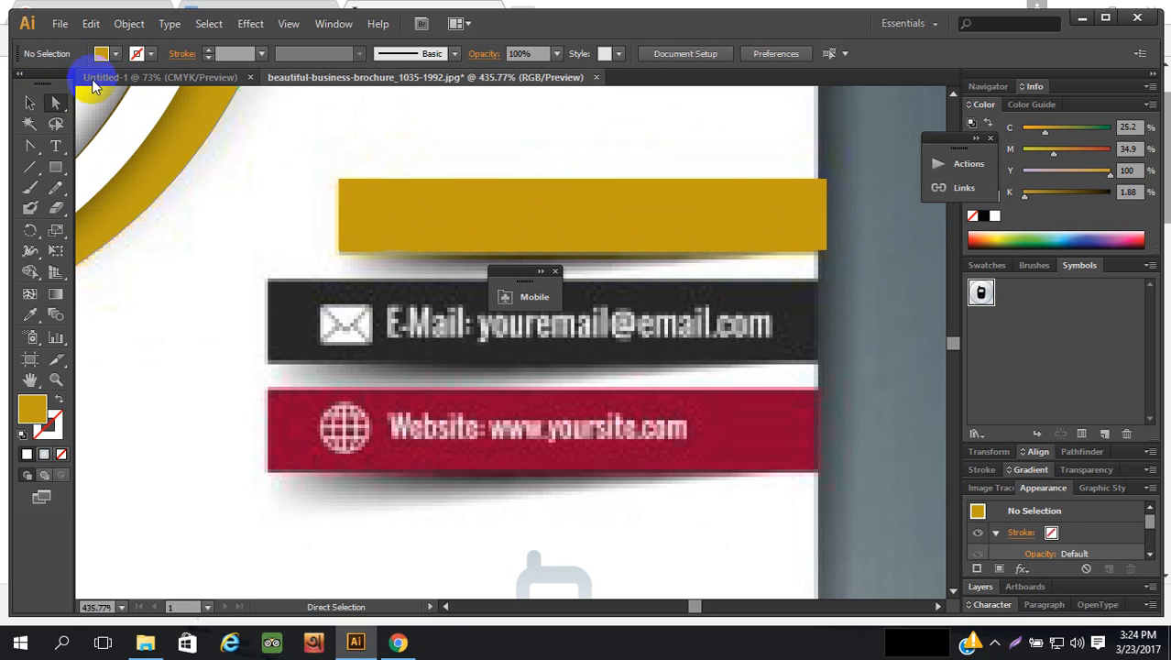
{"action": "left_click", "coordinate": [29, 103]}
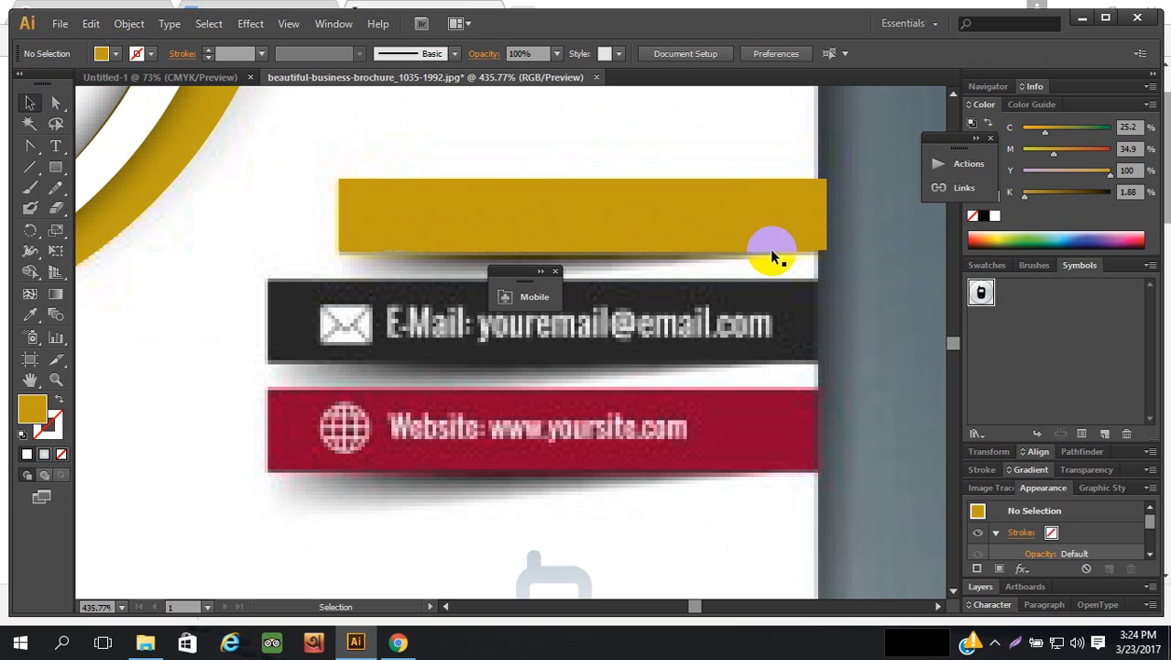
{"action": "left_click", "coordinate": [610, 229]}
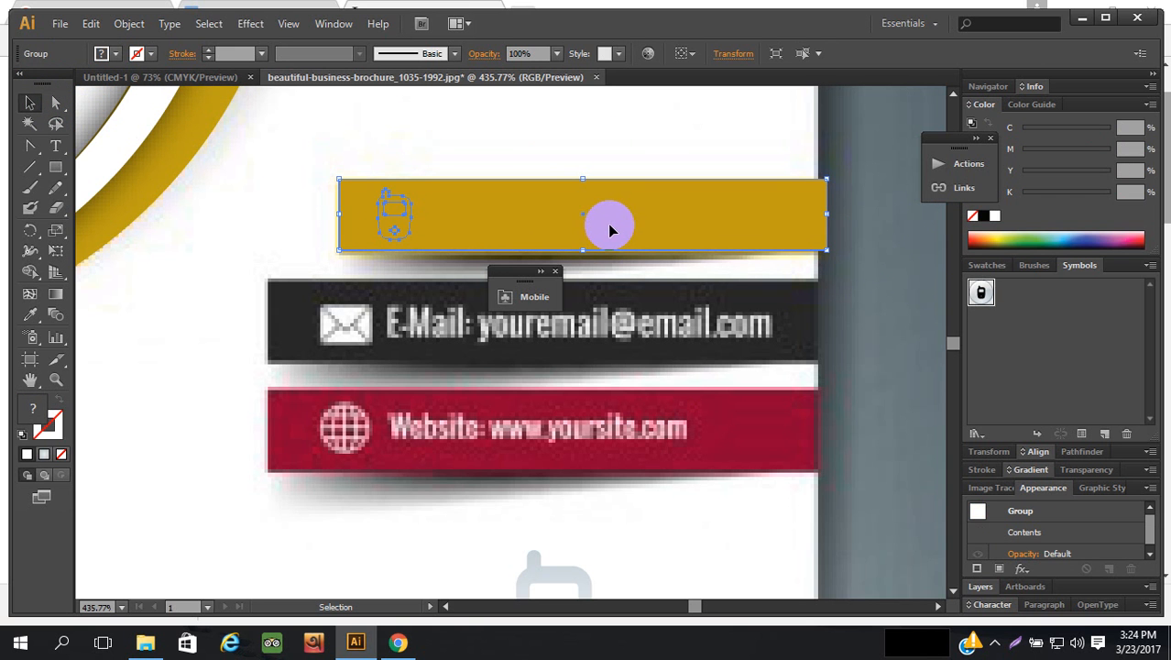
{"action": "left_click", "coordinate": [859, 231]}
- Try grouping the white phone icon with the gold bar once more, and undo the grouping
{"action": "left_click", "coordinate": [399, 229]}
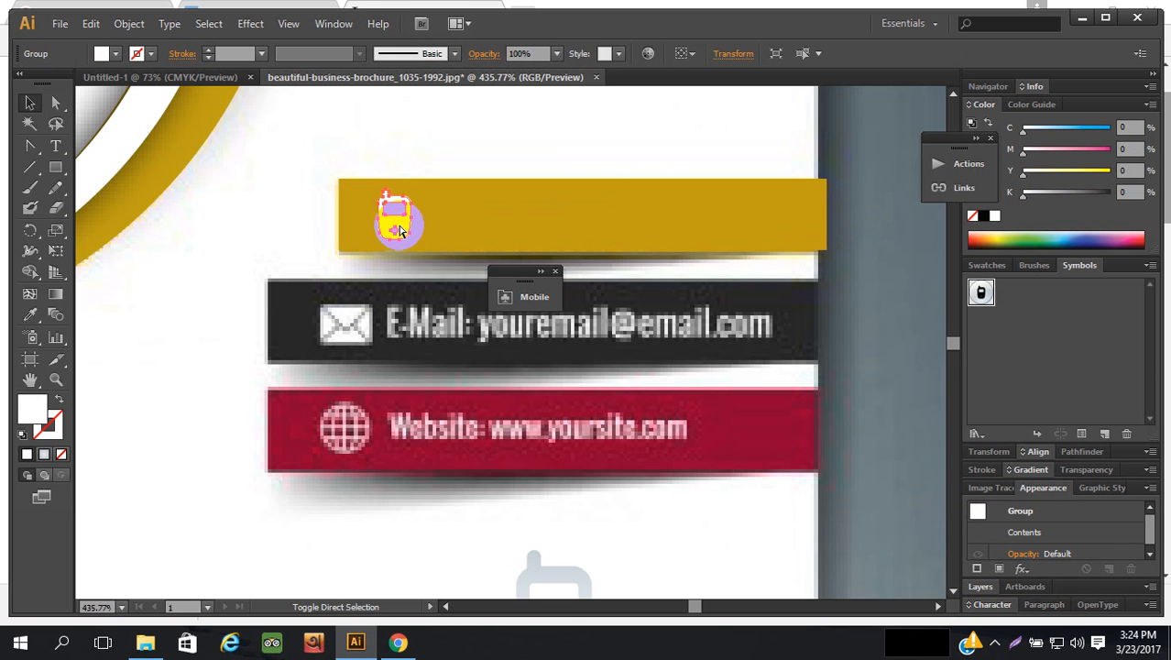
{"action": "left_click", "coordinate": [498, 222], "text": "shift"}
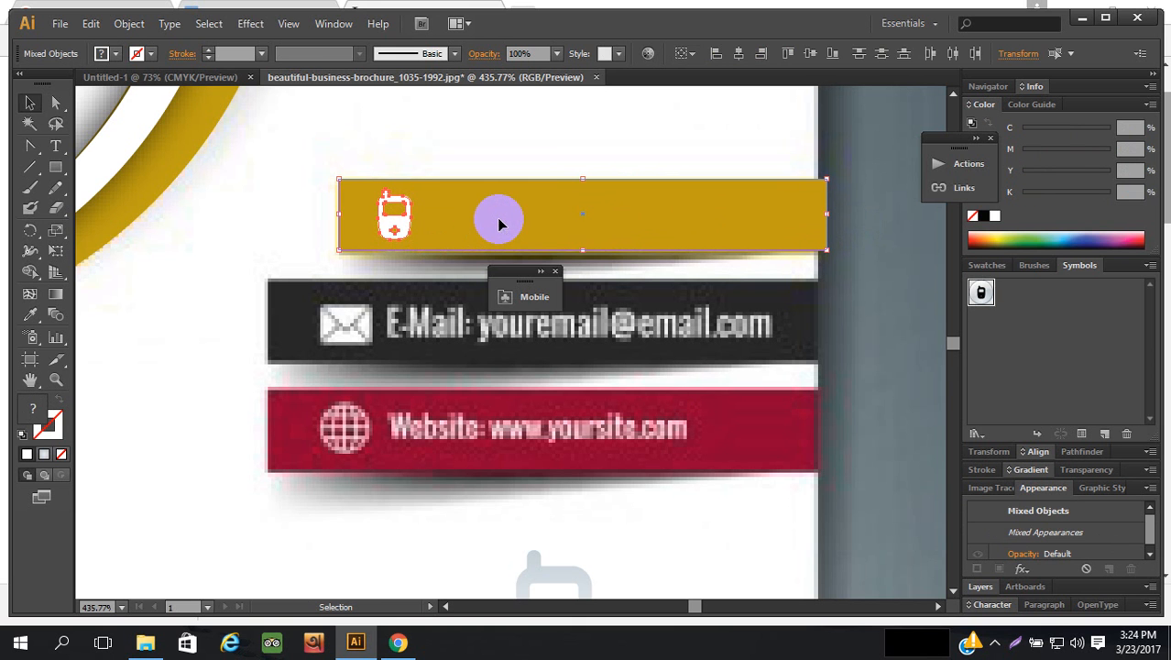
{"action": "right_click", "coordinate": [500, 223]}
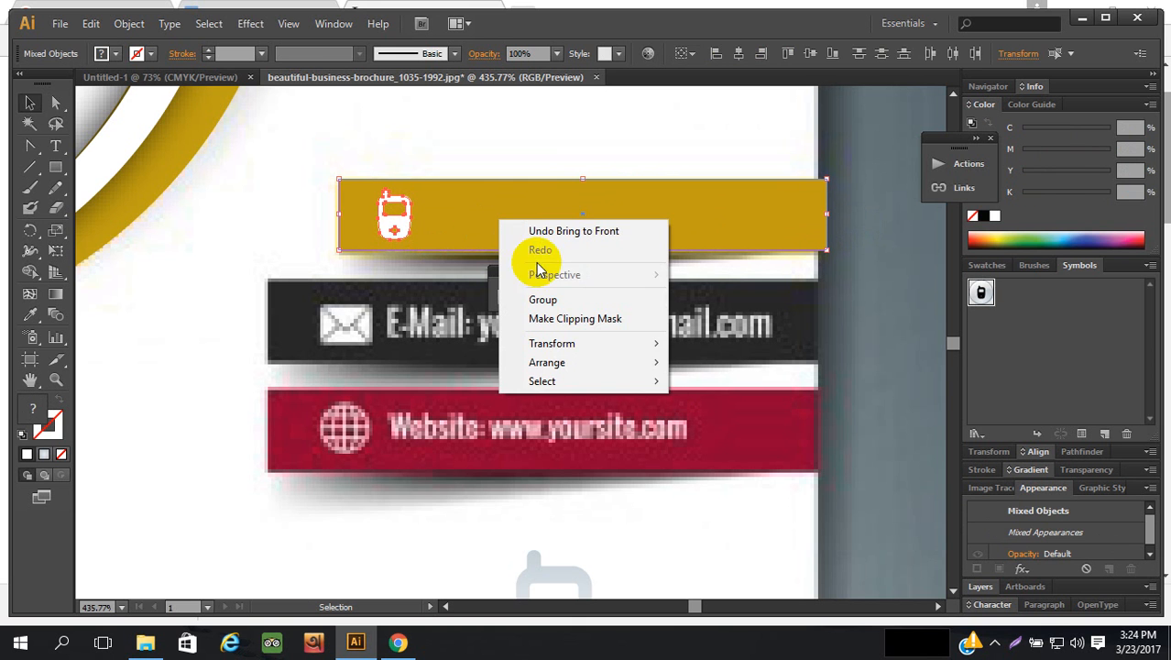
{"action": "left_click", "coordinate": [865, 293]}
{"action": "left_click", "coordinate": [519, 218]}
{"action": "key", "text": "a"}
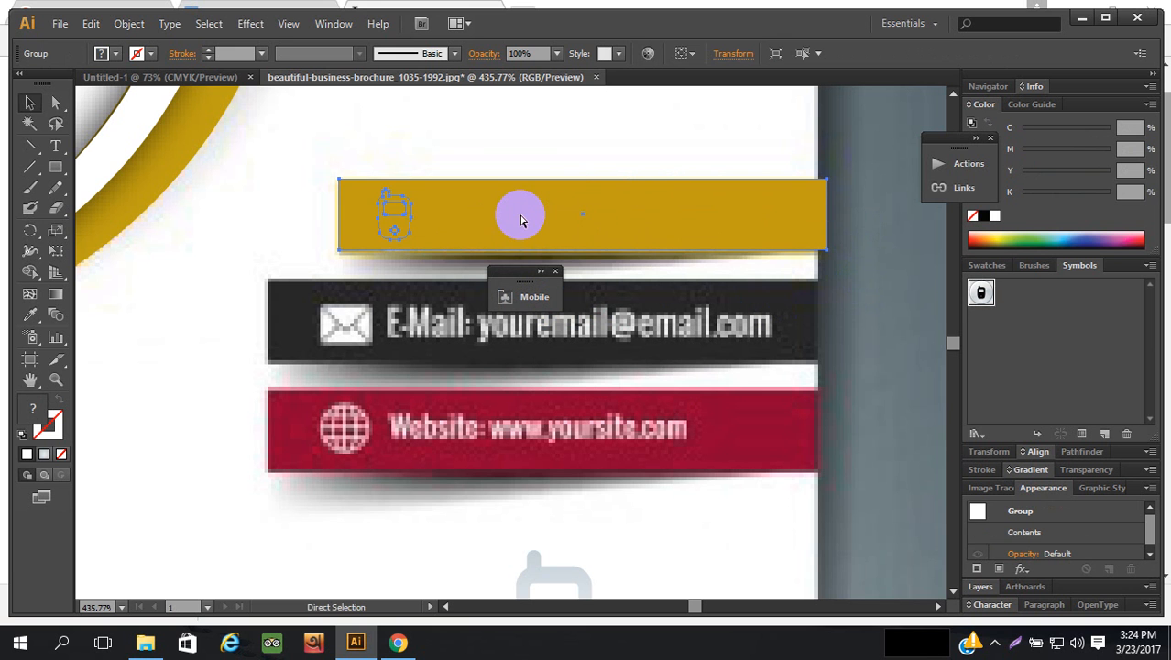
{"action": "left_click", "coordinate": [575, 222]}
{"action": "key", "text": "v"}
{"action": "left_click", "coordinate": [549, 258]}
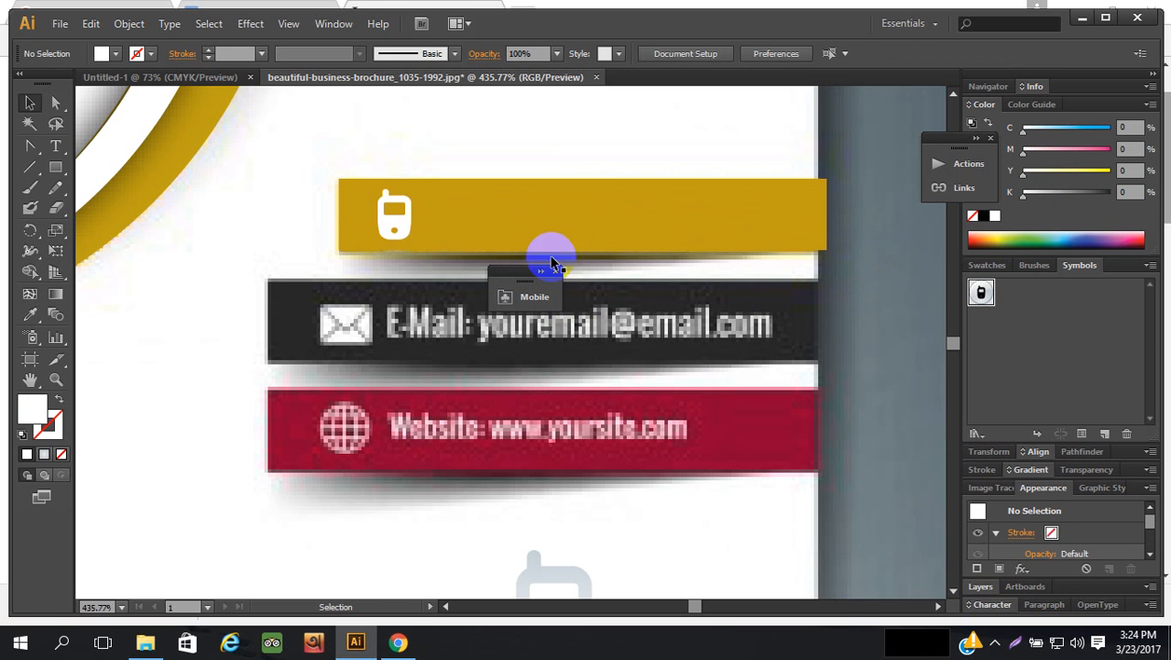
{"action": "left_click", "coordinate": [406, 209]}
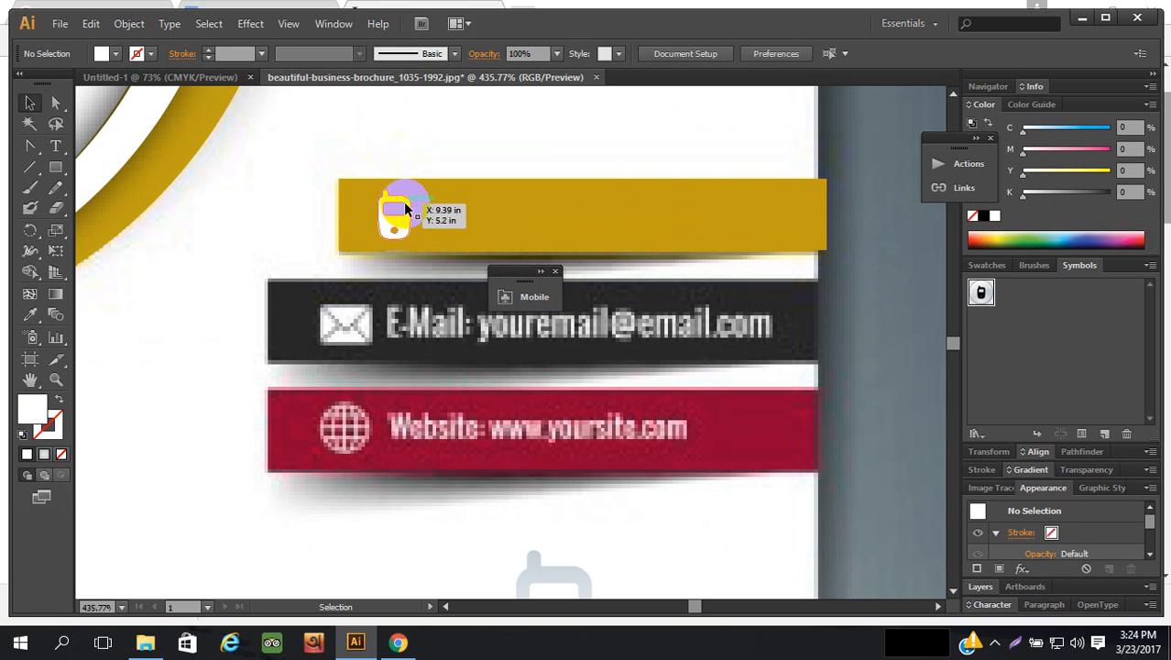
{"action": "left_click", "coordinate": [665, 235], "text": "shift"}
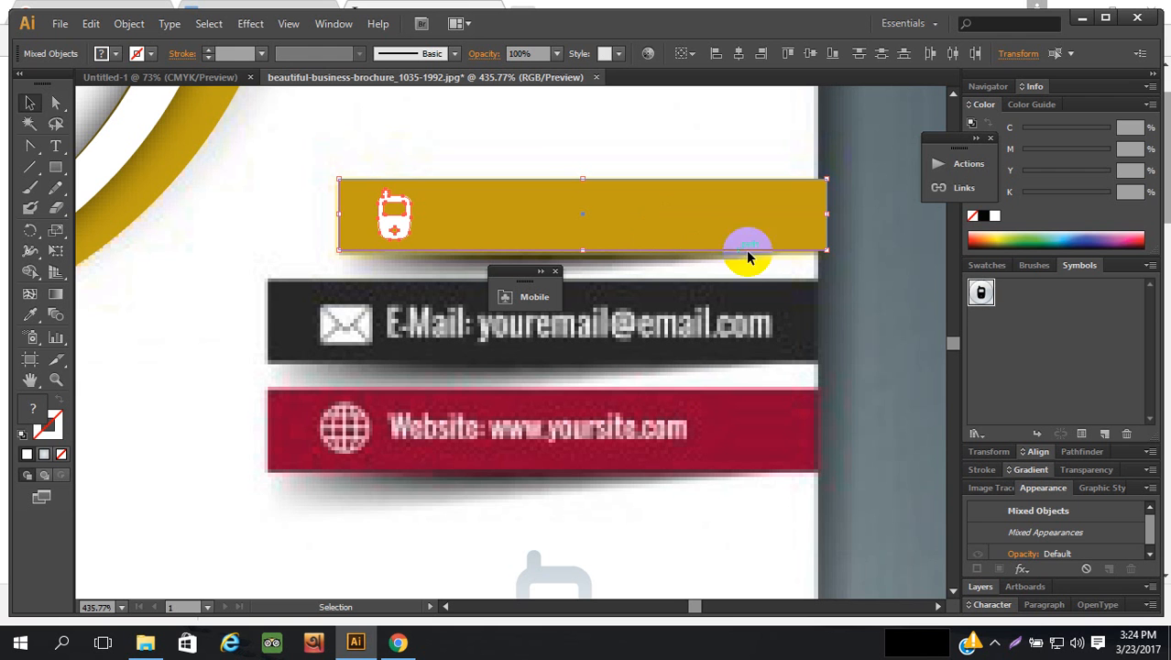
{"action": "left_click", "coordinate": [867, 260]}
- Move the gold bar's path into the Phone group in the layer stack
{"action": "left_click", "coordinate": [394, 214]}
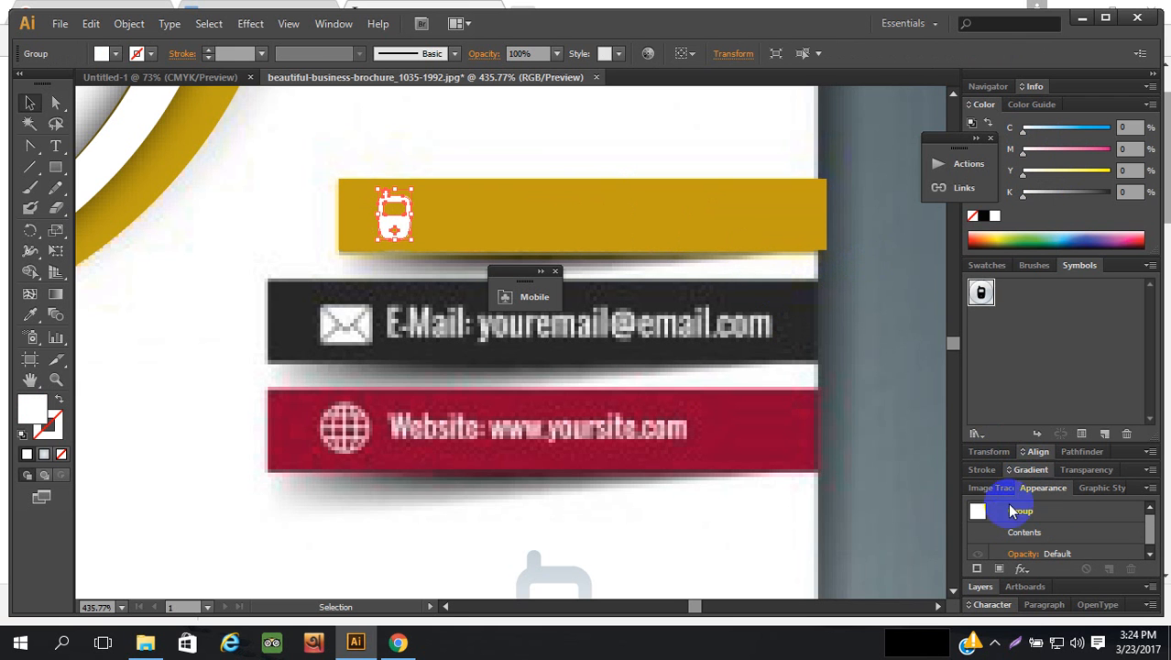
{"action": "left_click", "coordinate": [983, 587]}
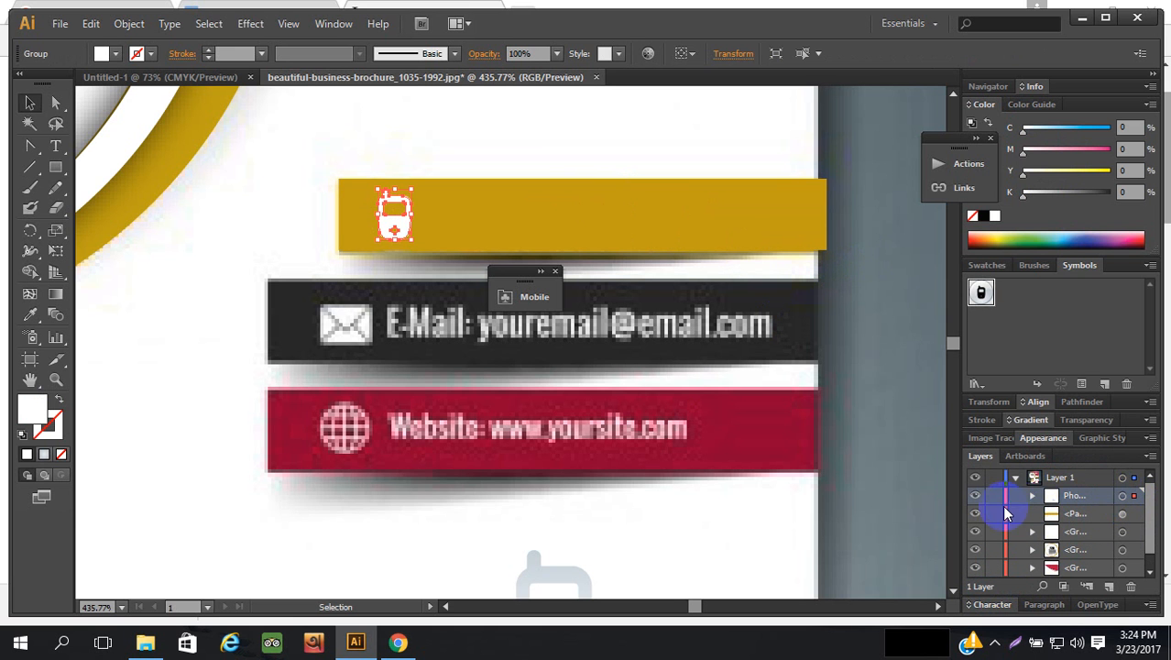
{"action": "left_click", "coordinate": [685, 224]}
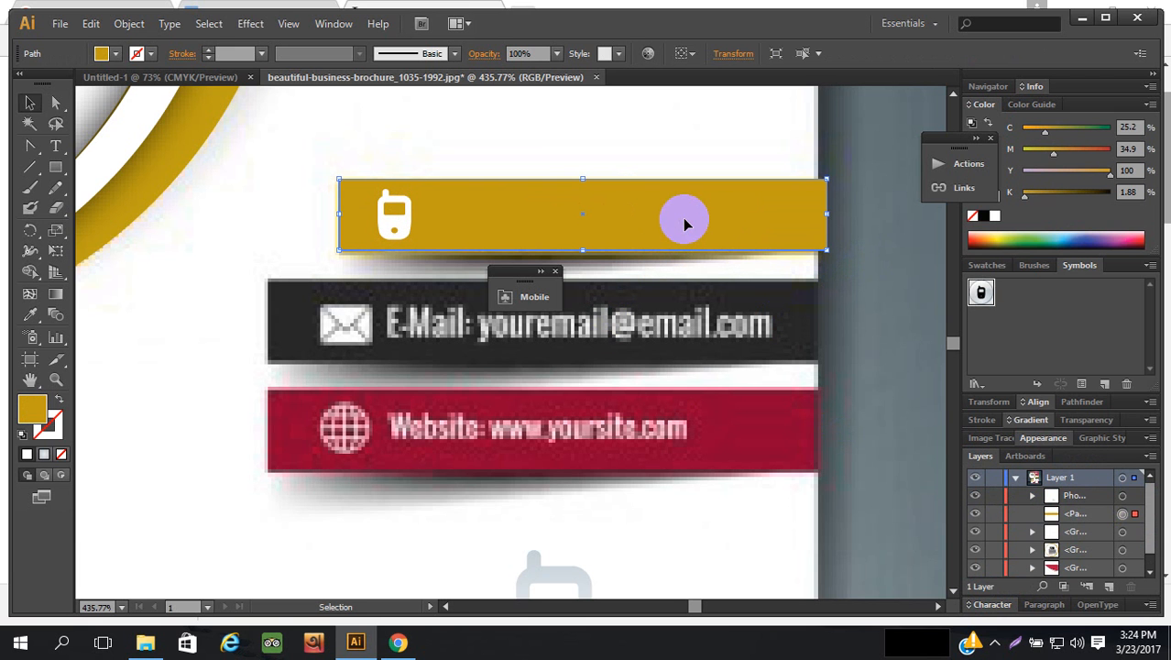
{"action": "scroll", "coordinate": [1134, 546], "scroll_direction": "down", "scroll_amount": 1}
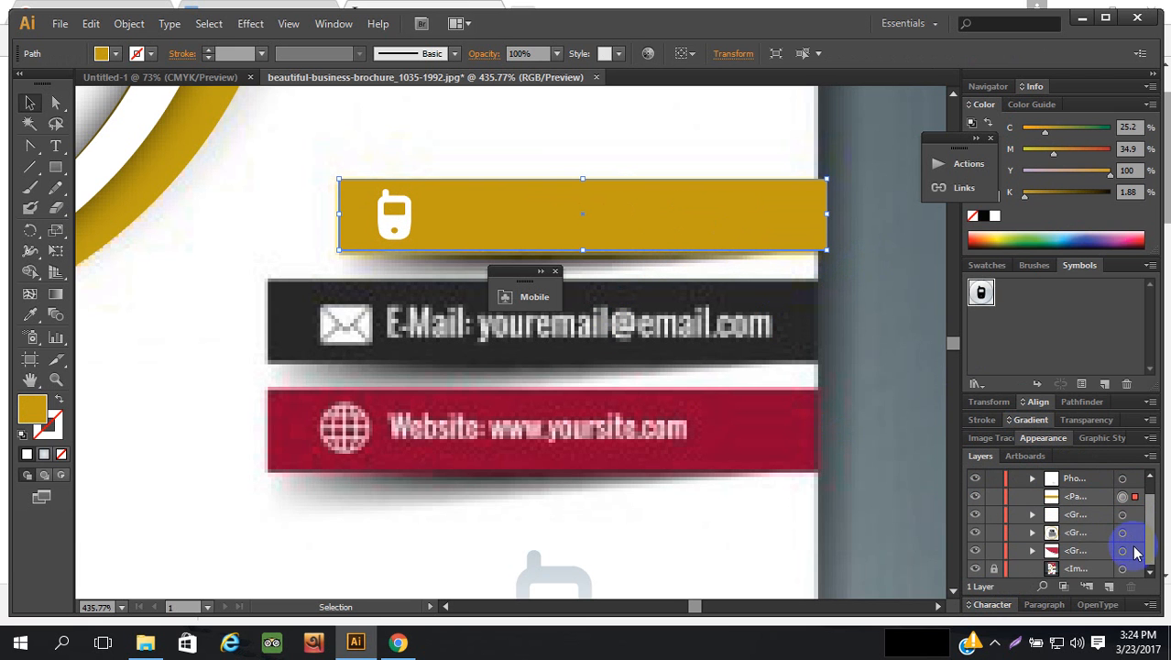
{"action": "scroll", "coordinate": [1122, 536], "scroll_direction": "up", "scroll_amount": 1}
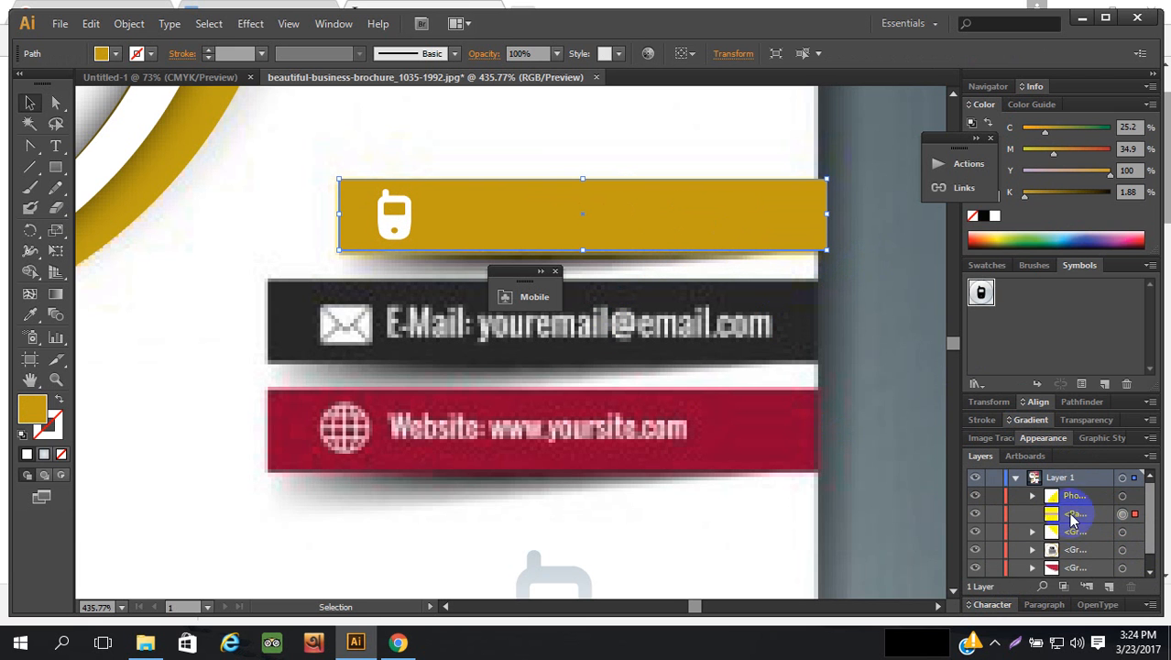
{"action": "left_click", "coordinate": [1073, 496]}
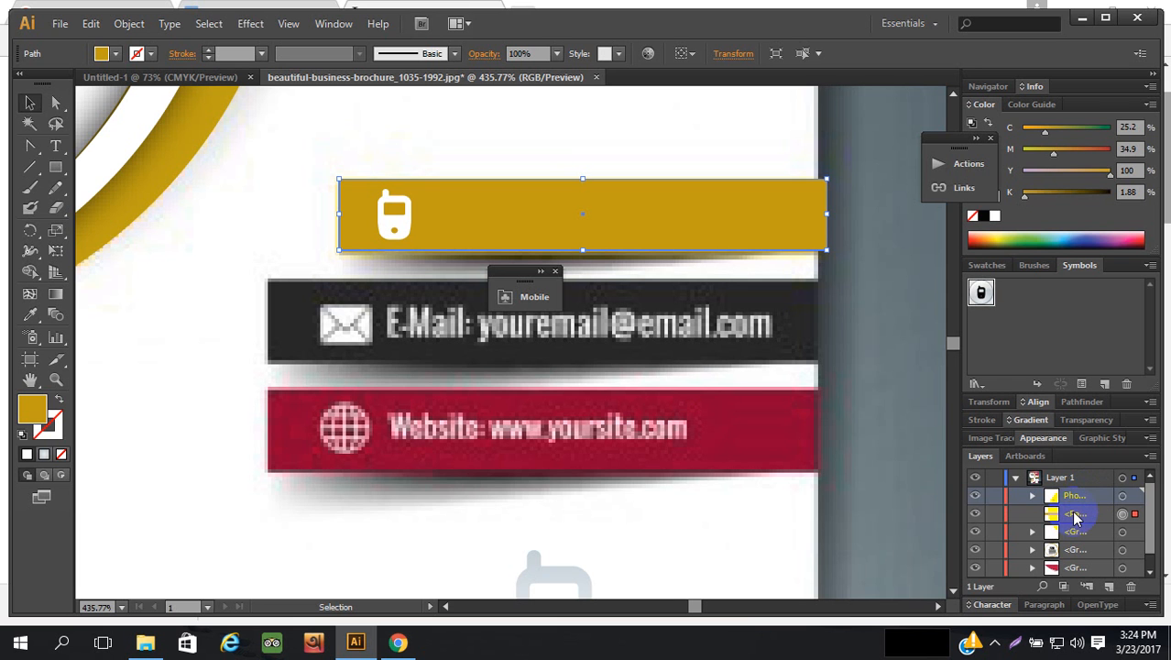
{"action": "left_click_drag", "start_coordinate": [1079, 518], "coordinate": [1077, 498]}
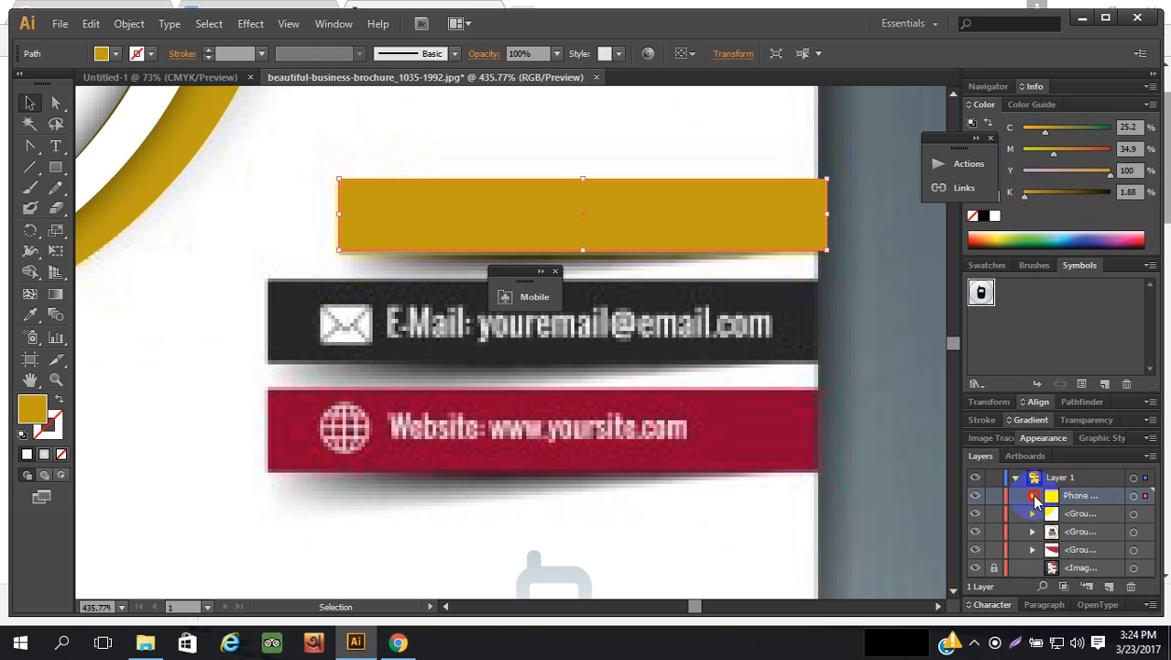
- Send the gold bar to the bottom of the Phone group's stacking order, beneath the phone icon
{"action": "left_click", "coordinate": [1033, 496]}
{"action": "left_click", "coordinate": [1096, 519]}
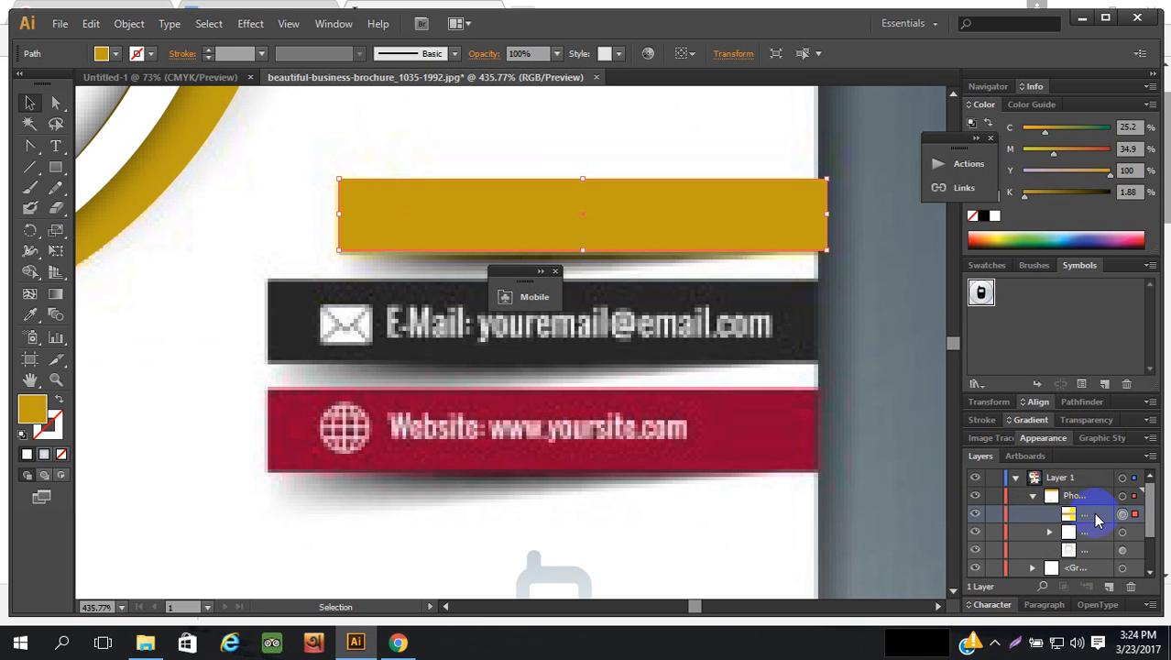
{"action": "left_click_drag", "start_coordinate": [1097, 518], "coordinate": [1096, 566]}
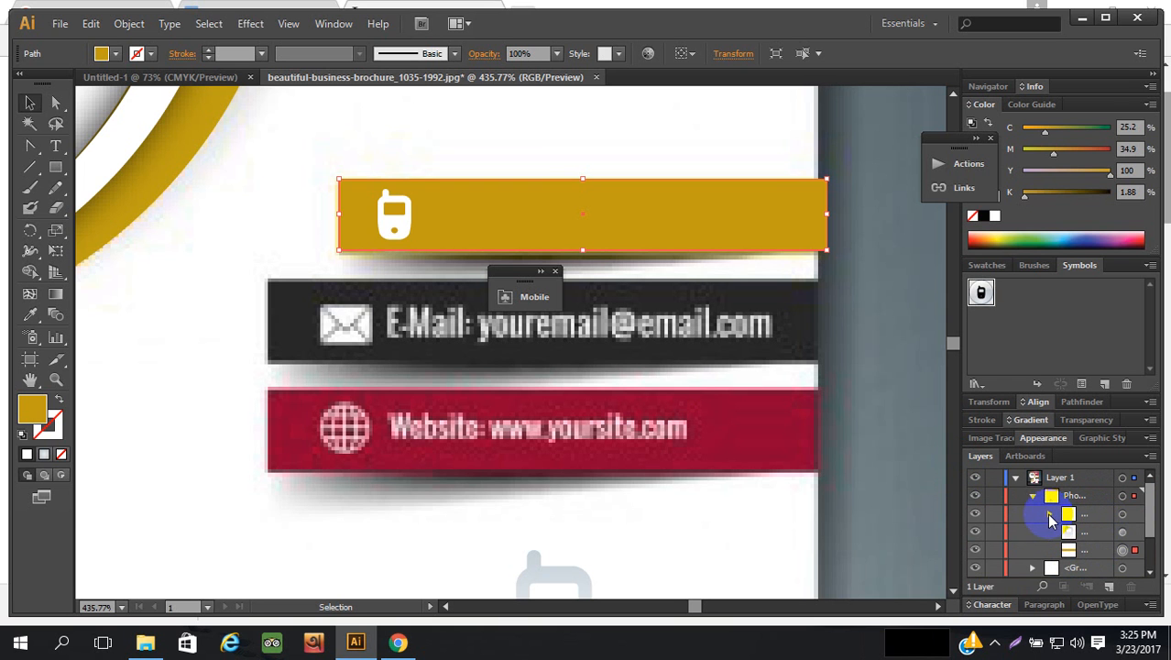
- Select the Phone group's first two sub-items alternately to identify which artwork each one holds
{"action": "left_click", "coordinate": [1135, 516]}
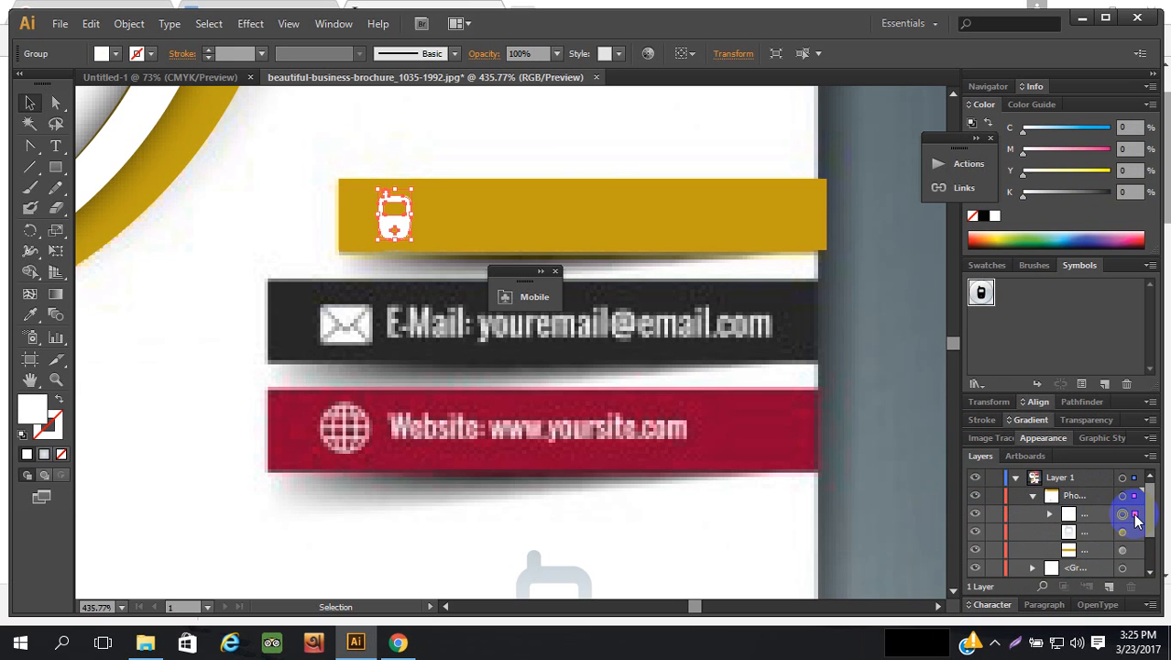
{"action": "left_click", "coordinate": [1134, 533]}
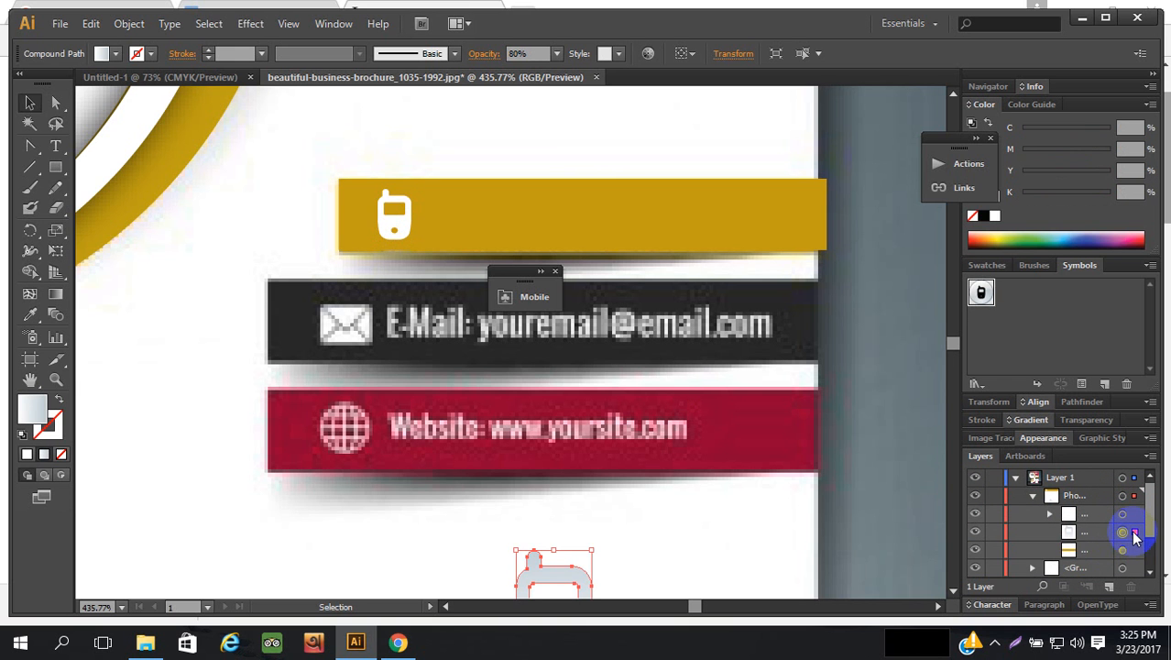
{"action": "left_click", "coordinate": [1134, 516]}
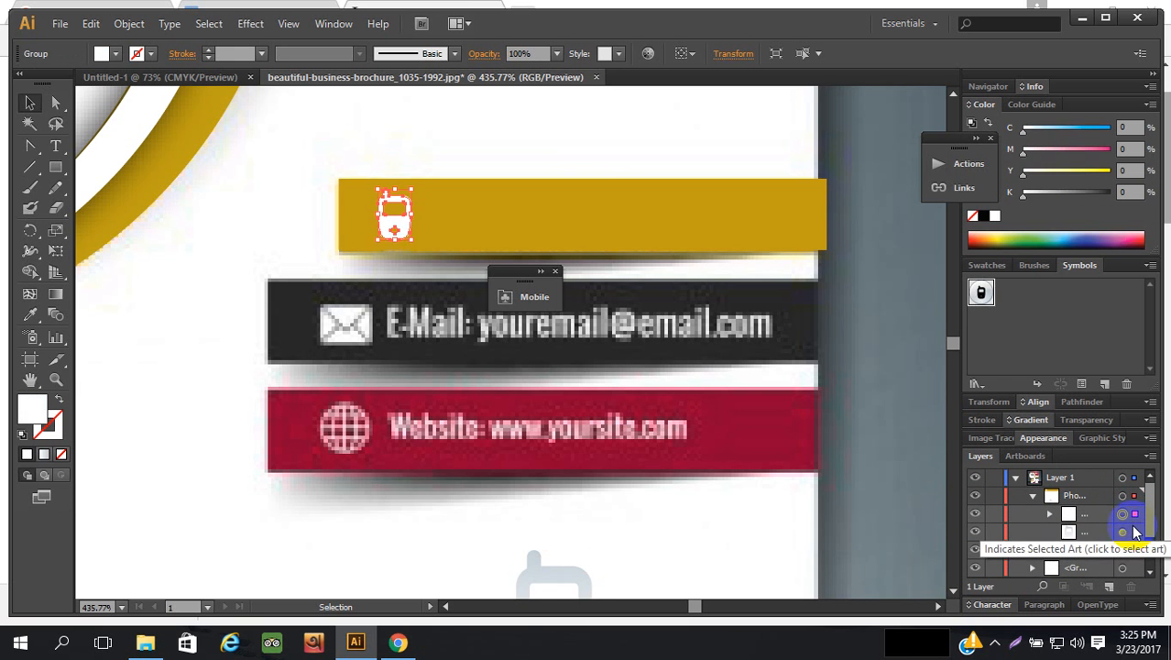
{"action": "left_click", "coordinate": [1134, 533]}
{"action": "left_click", "coordinate": [1136, 516]}
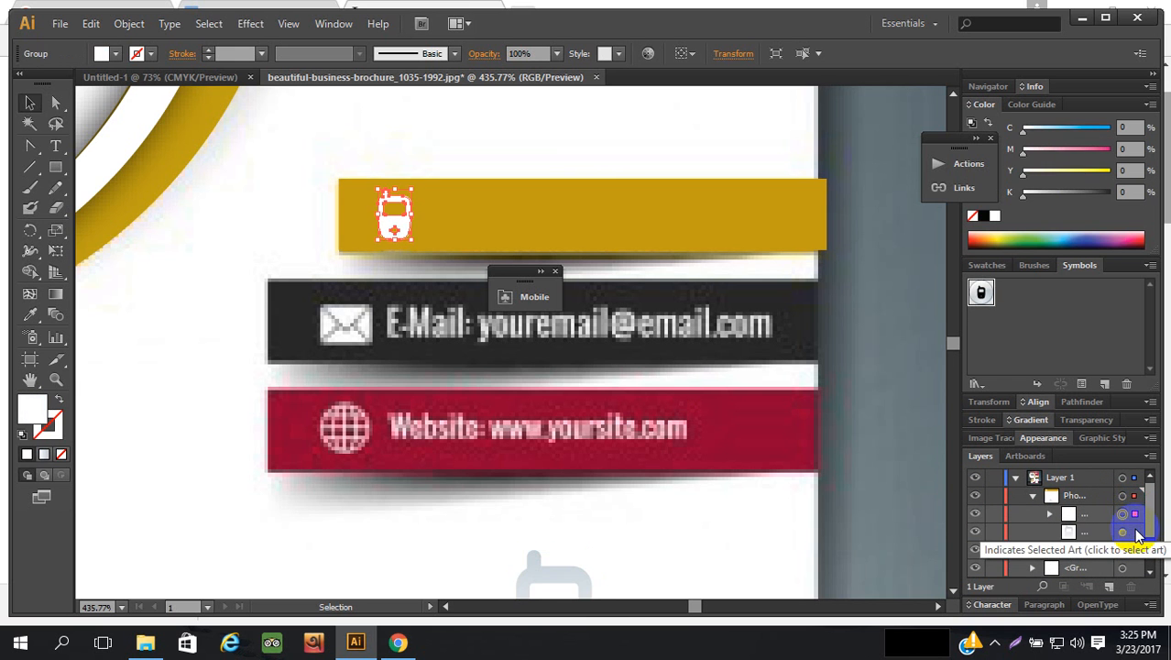
{"action": "left_click", "coordinate": [1135, 534]}
{"action": "left_click", "coordinate": [1134, 514]}
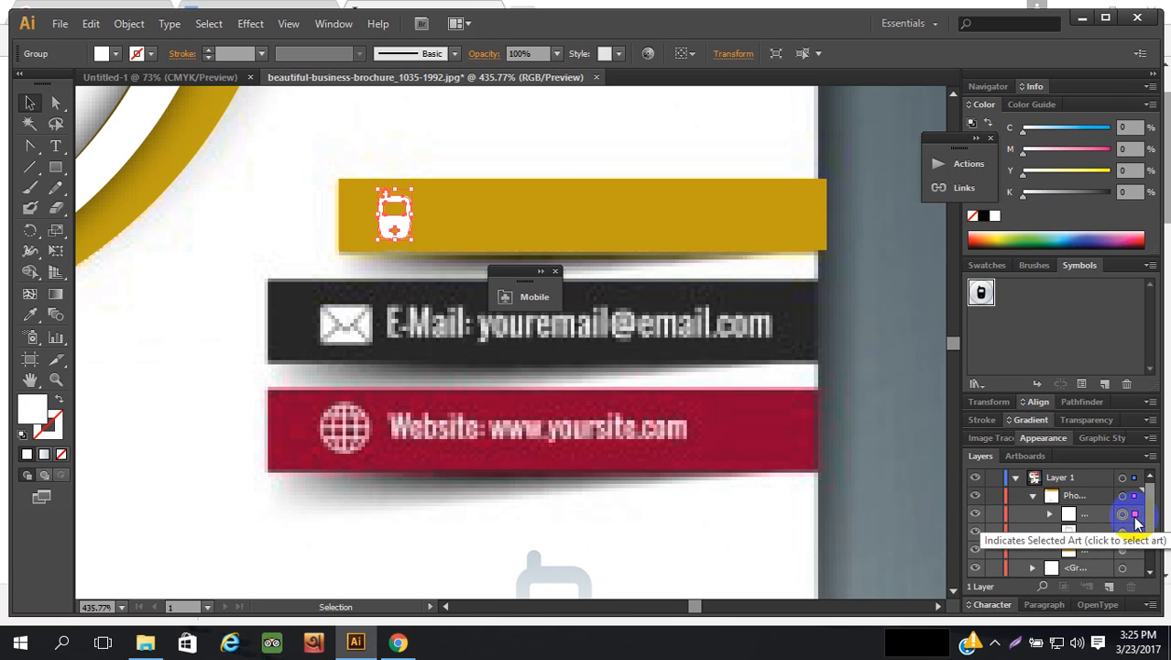
- Examine the contents of the Phone group and of the phone icon's nested group
{"action": "left_click", "coordinate": [975, 384]}
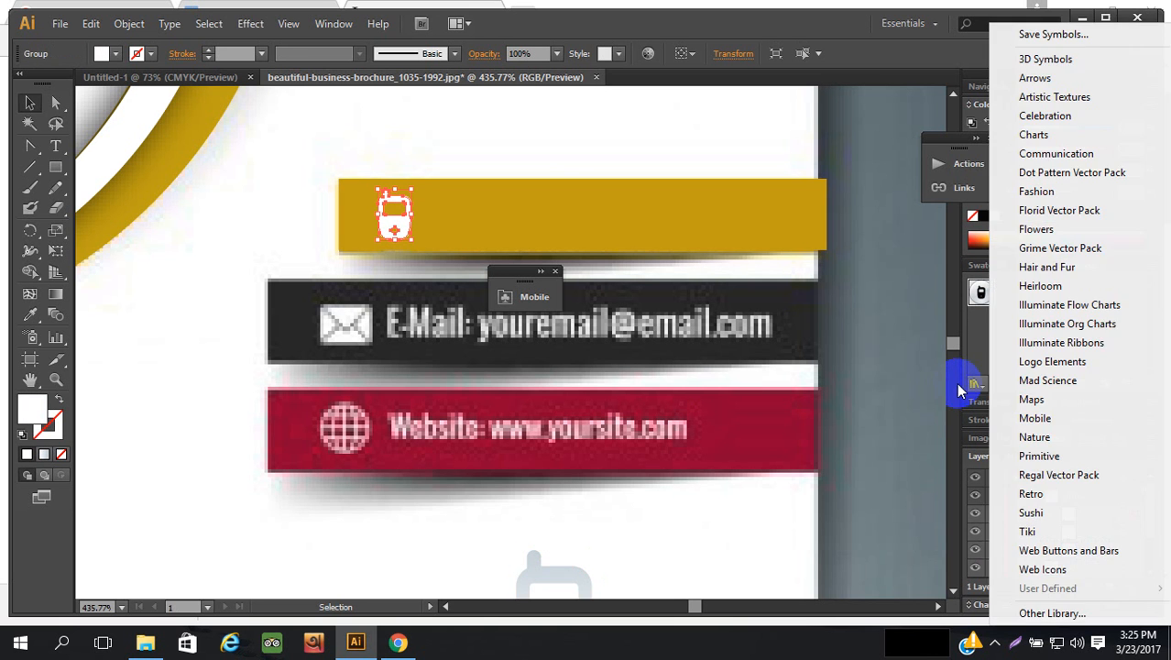
{"action": "left_click", "coordinate": [773, 231]}
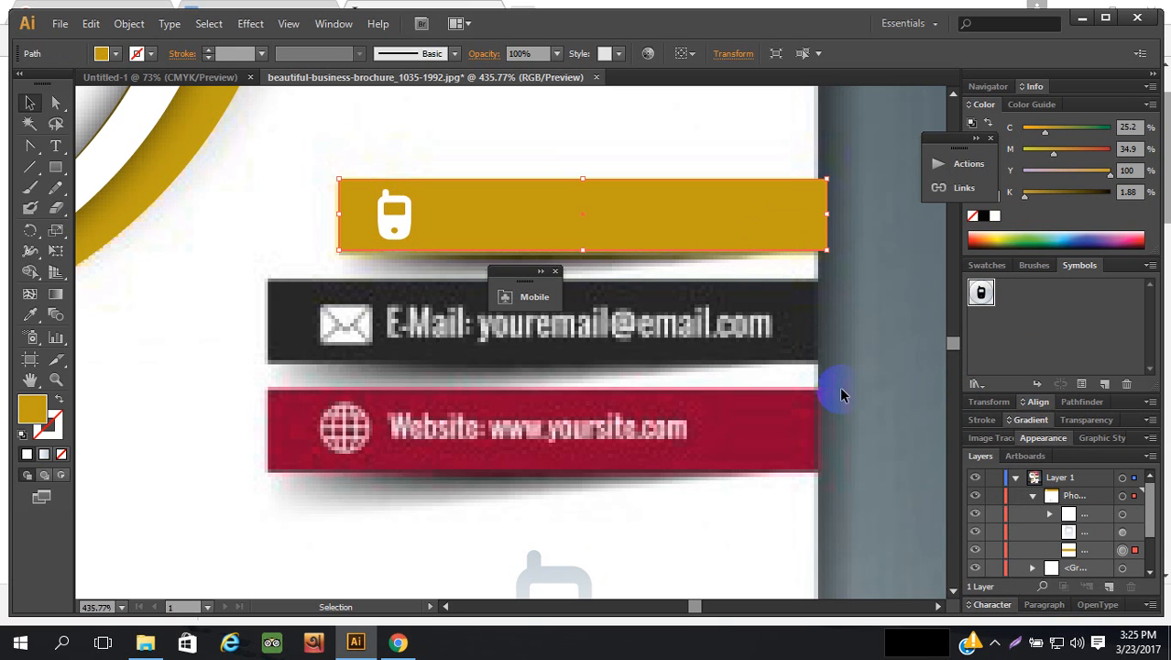
{"action": "left_click", "coordinate": [1033, 494]}
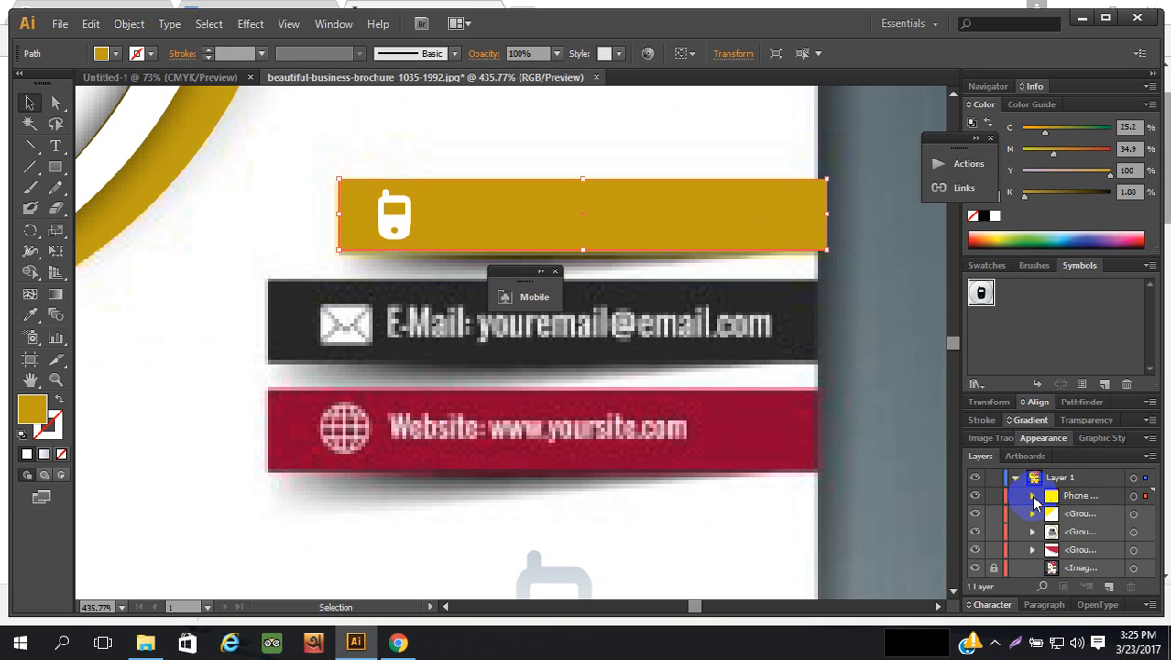
{"action": "left_click", "coordinate": [1032, 494]}
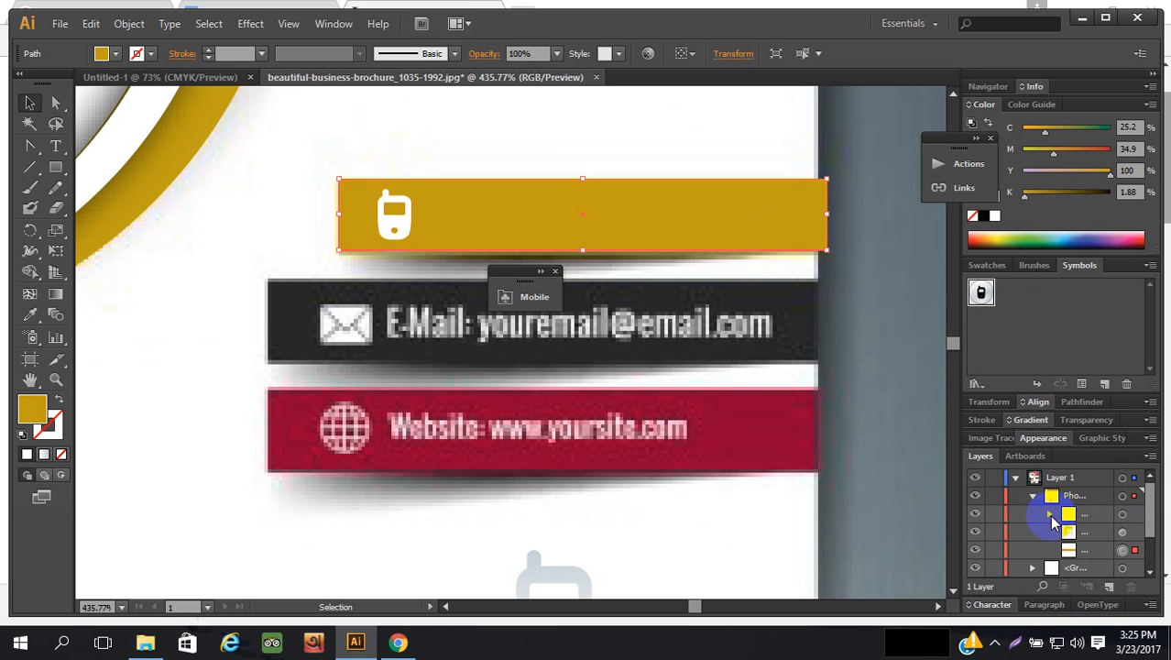
{"action": "left_click", "coordinate": [1050, 514]}
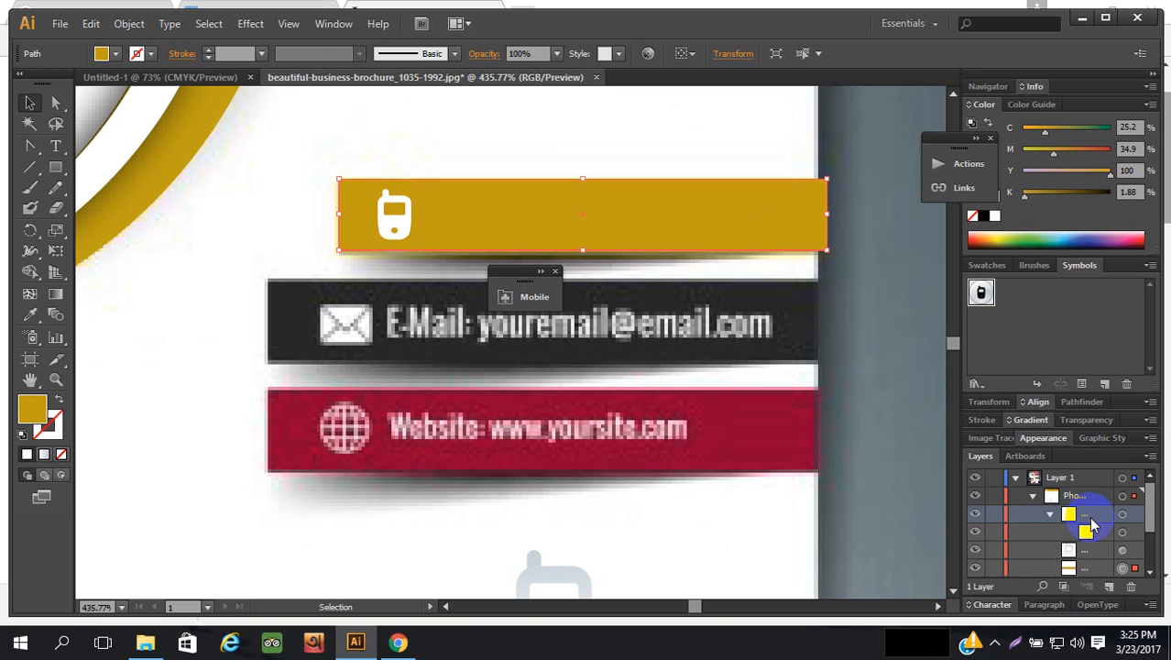
{"action": "left_click", "coordinate": [1050, 514]}
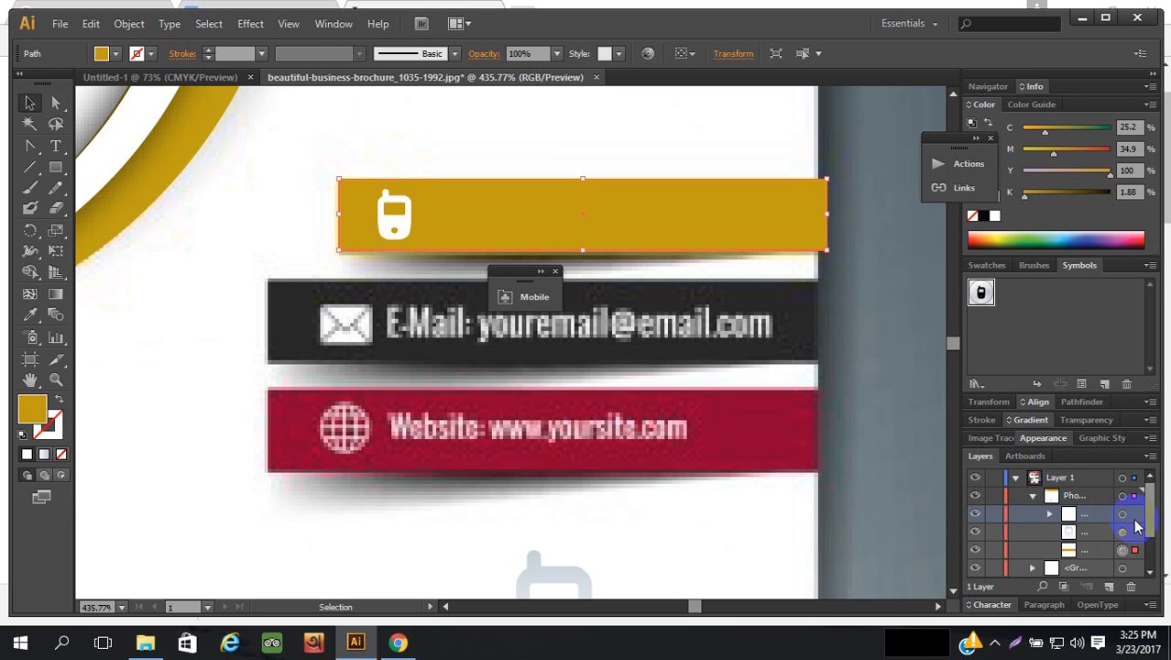
- Try deleting the white phone icon's nested group from the Phone group, and undo the deletion
{"action": "left_click", "coordinate": [1133, 516]}
{"action": "left_click", "coordinate": [1099, 522]}
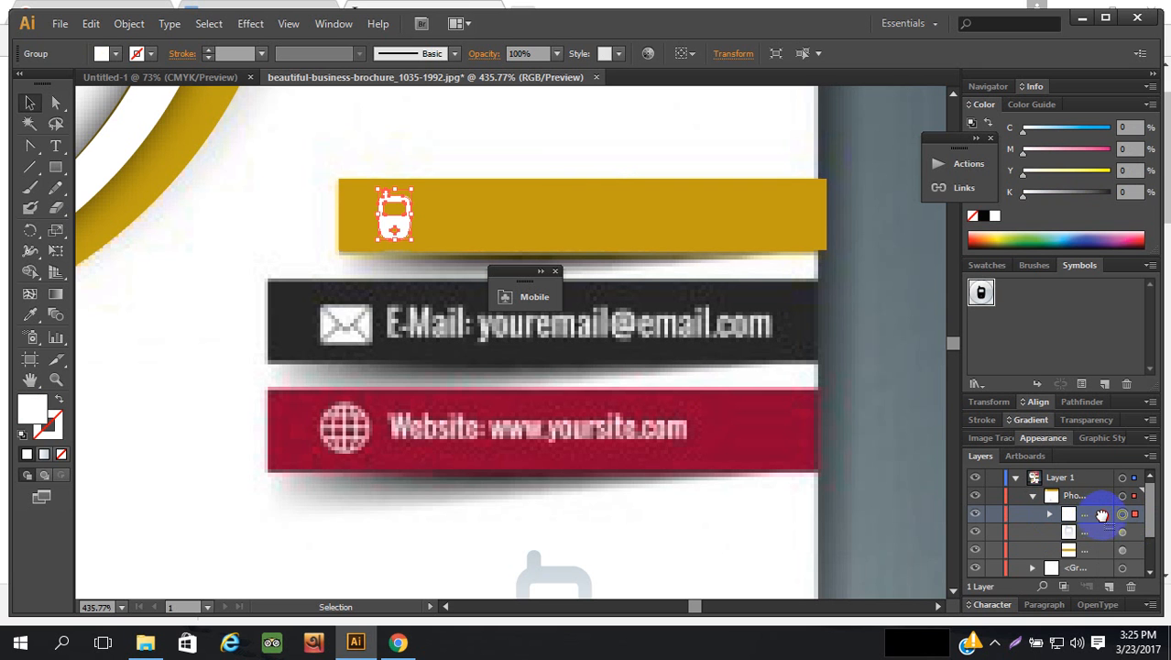
{"action": "left_click_drag", "start_coordinate": [1101, 515], "coordinate": [1136, 588]}
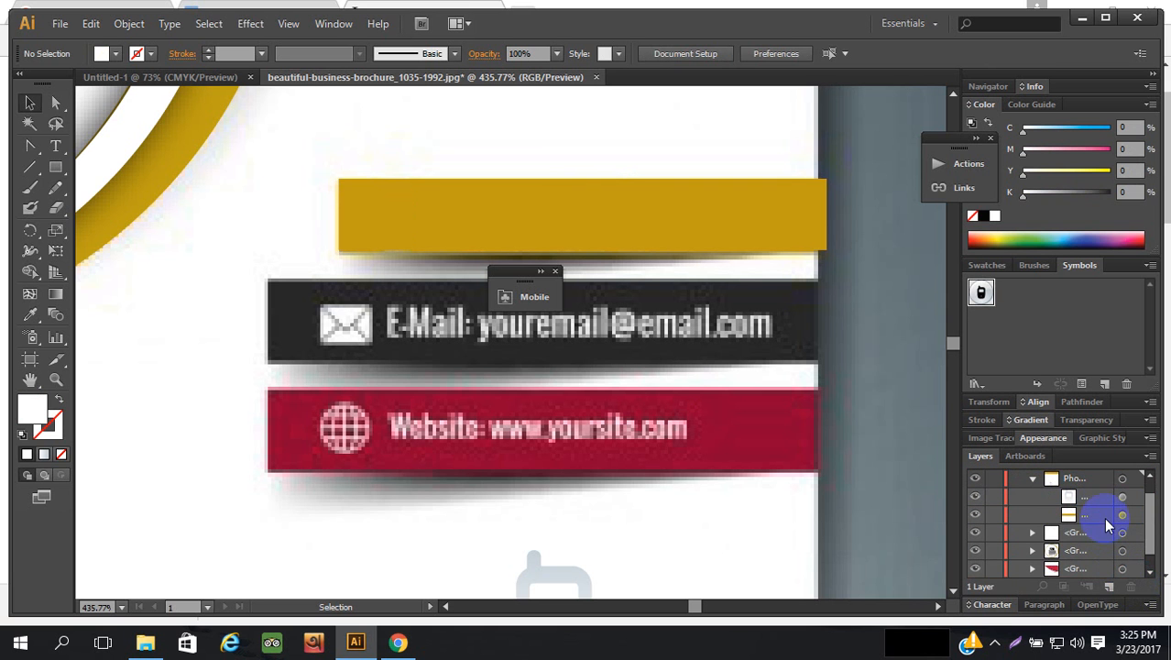
{"action": "key", "text": "ctrl+z"}
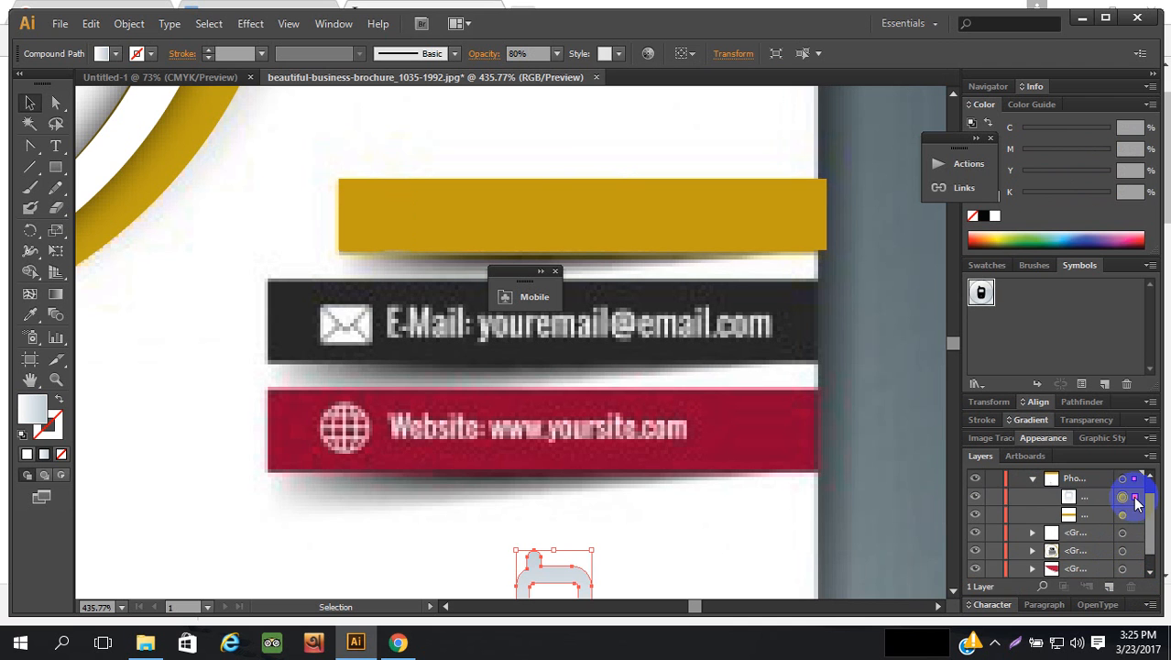
{"action": "left_click", "coordinate": [1097, 496]}
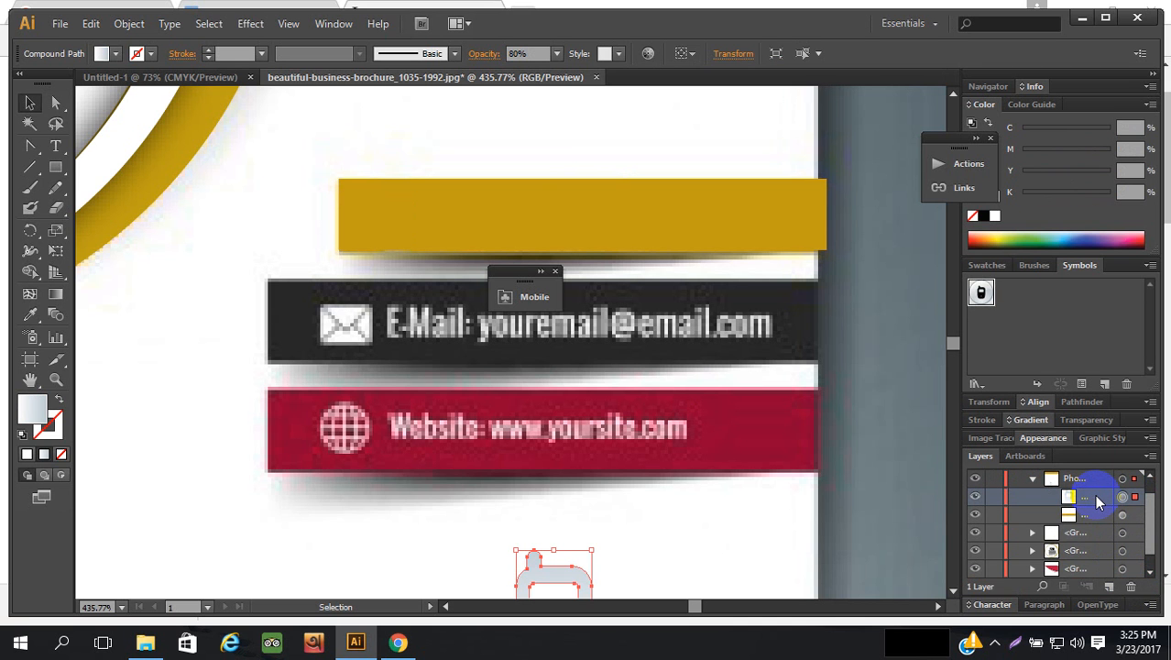
{"action": "key", "text": "ctrl+z"}
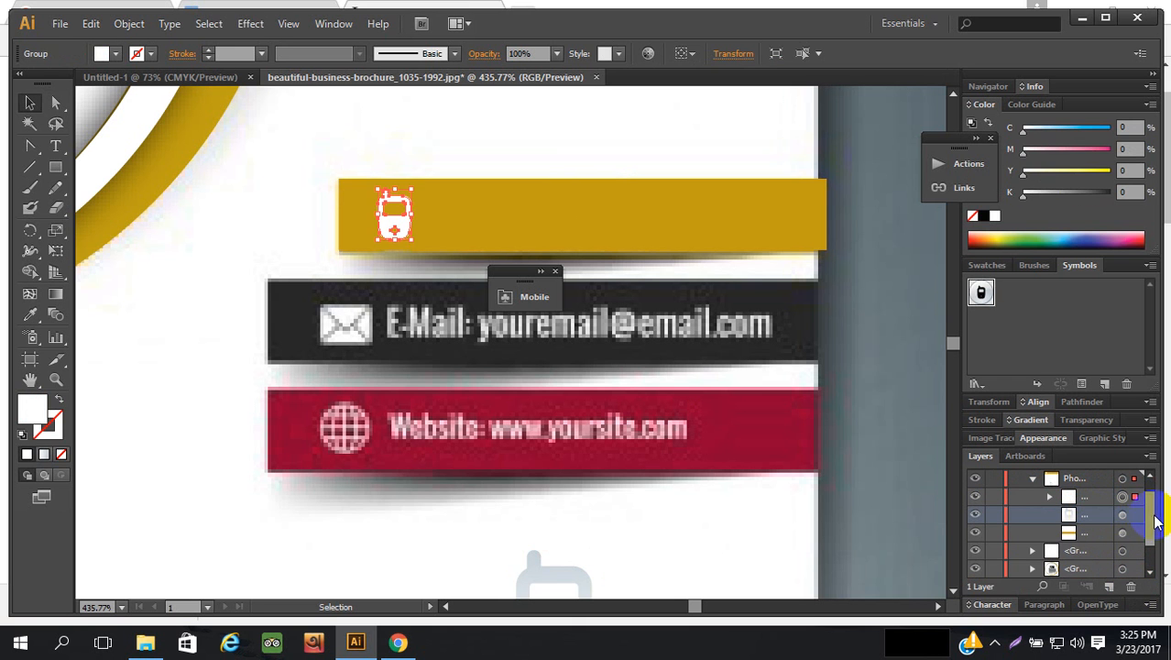
- Toggle the white phone icon's visibility off and on, and hide the pale grey phone compound path in the Phone group
{"action": "left_click", "coordinate": [1123, 515]}
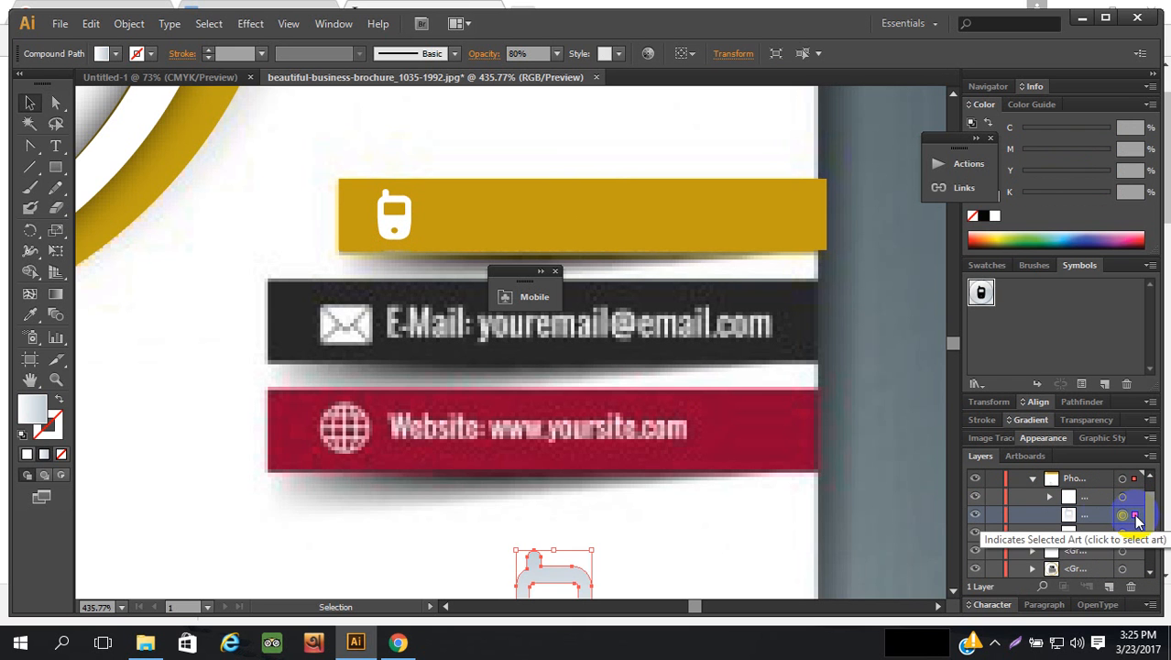
{"action": "left_click", "coordinate": [975, 499]}
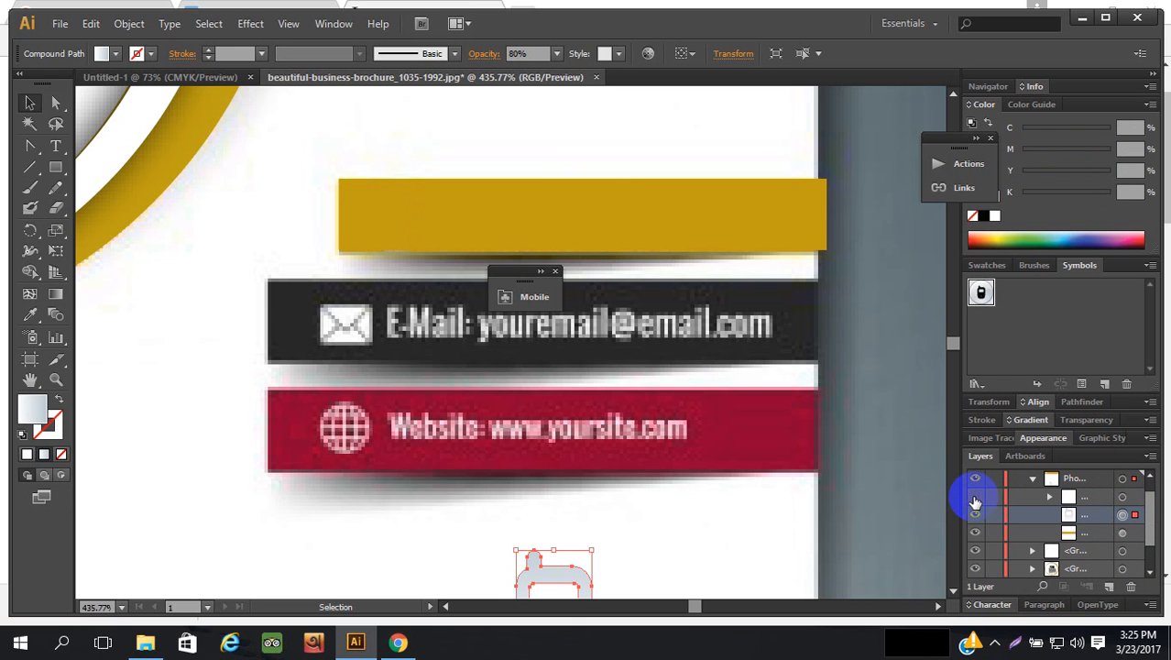
{"action": "left_click", "coordinate": [975, 515]}
{"action": "left_click", "coordinate": [974, 497]}
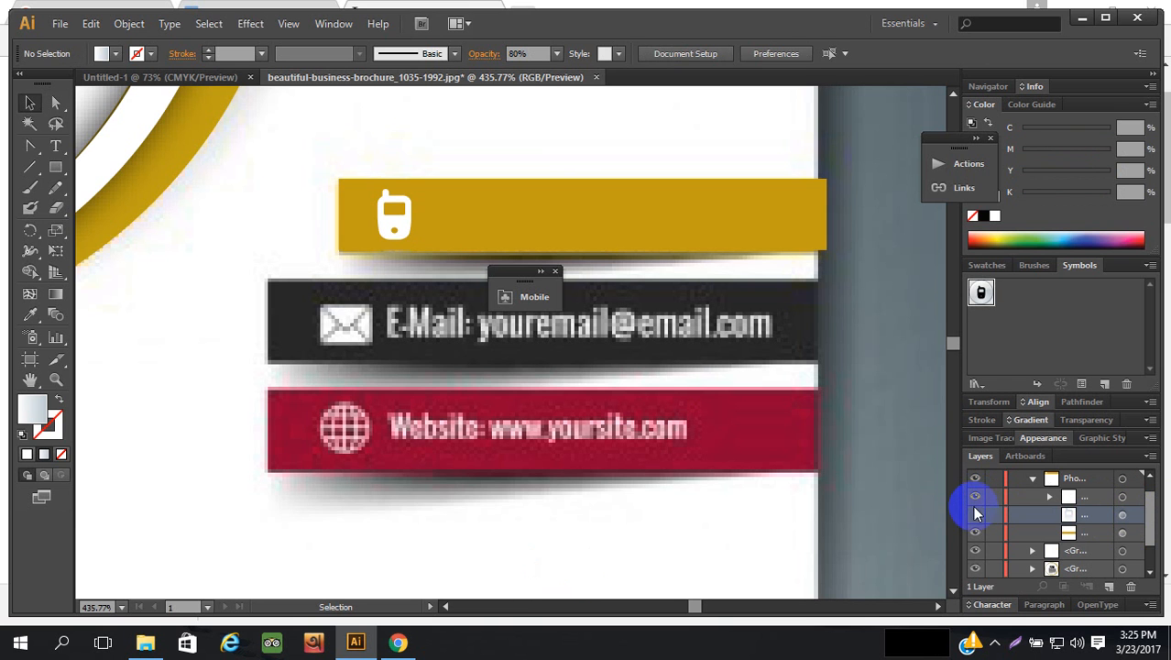
- Toggle the pale grey phone compound path's visibility to identify it, and delete it from the Phone group
{"action": "left_click", "coordinate": [975, 515]}
{"action": "left_click", "coordinate": [975, 515]}
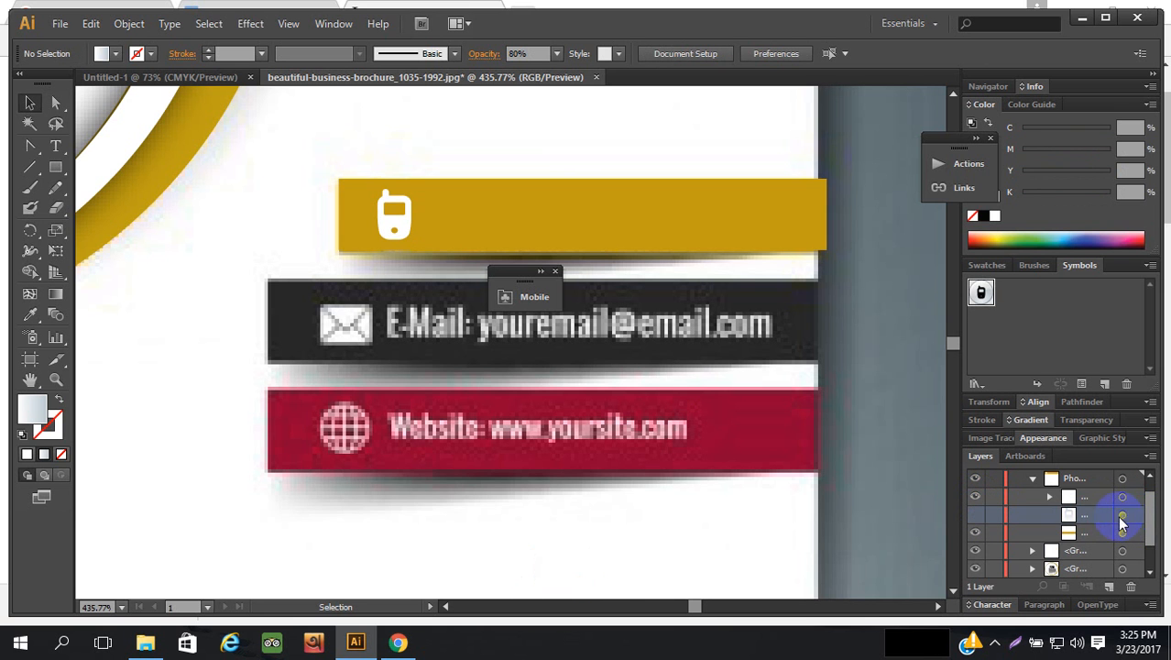
{"action": "left_click", "coordinate": [976, 515]}
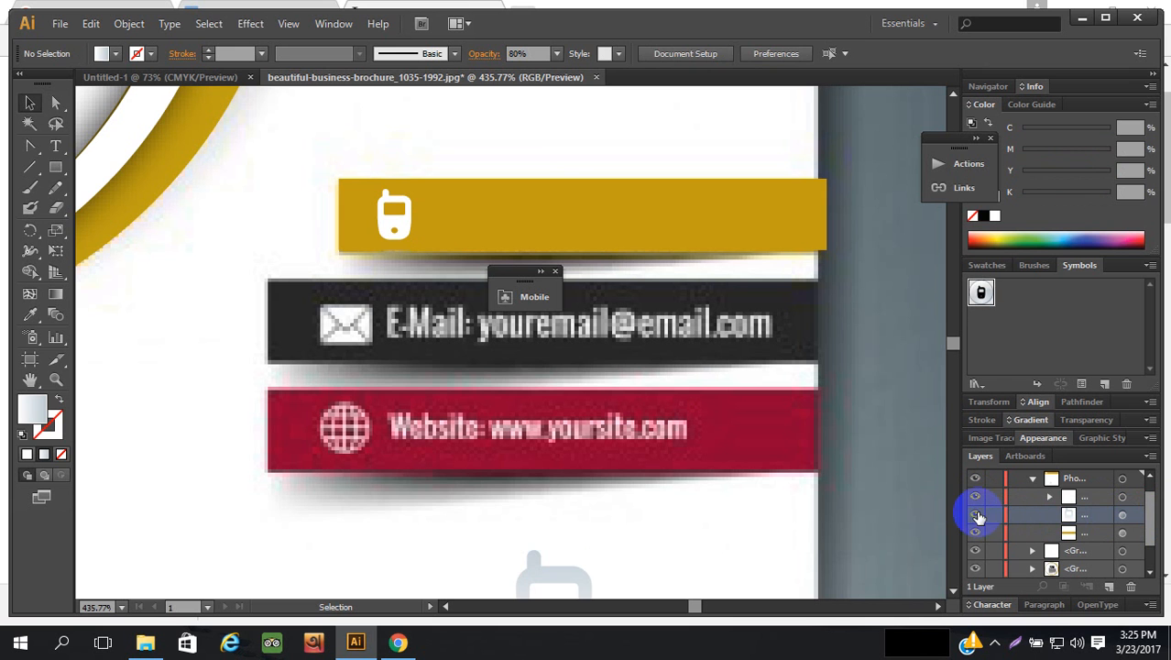
{"action": "left_click", "coordinate": [1136, 517]}
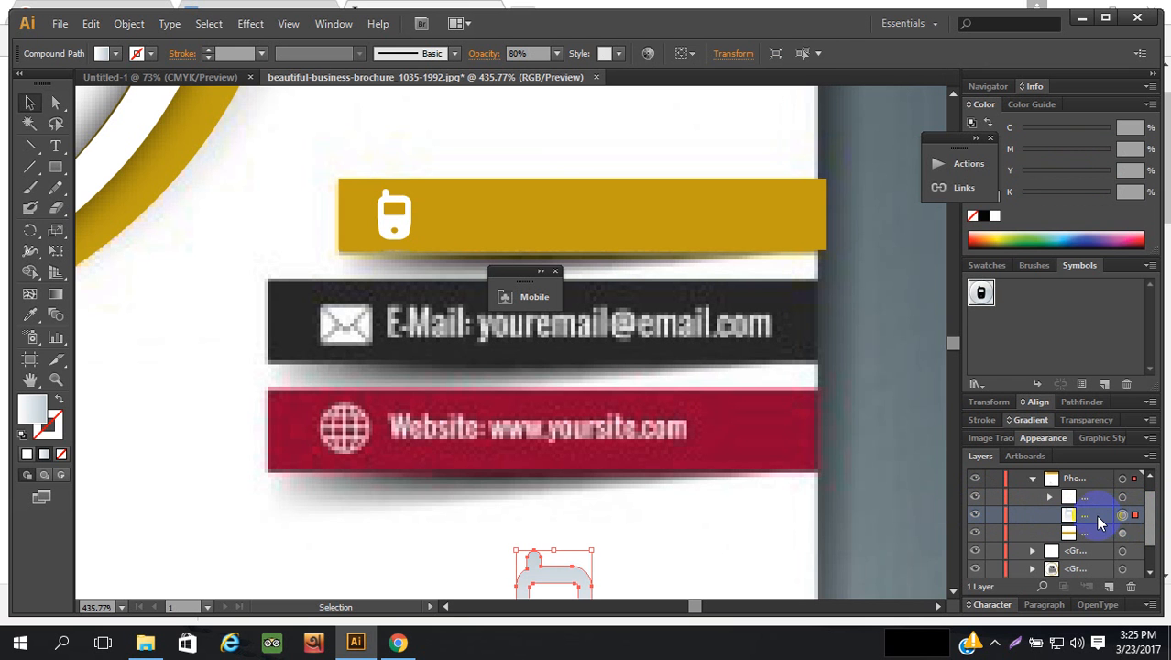
{"action": "scroll", "coordinate": [1119, 556], "scroll_direction": "down", "scroll_amount": 1}
{"action": "left_click", "coordinate": [1129, 585]}
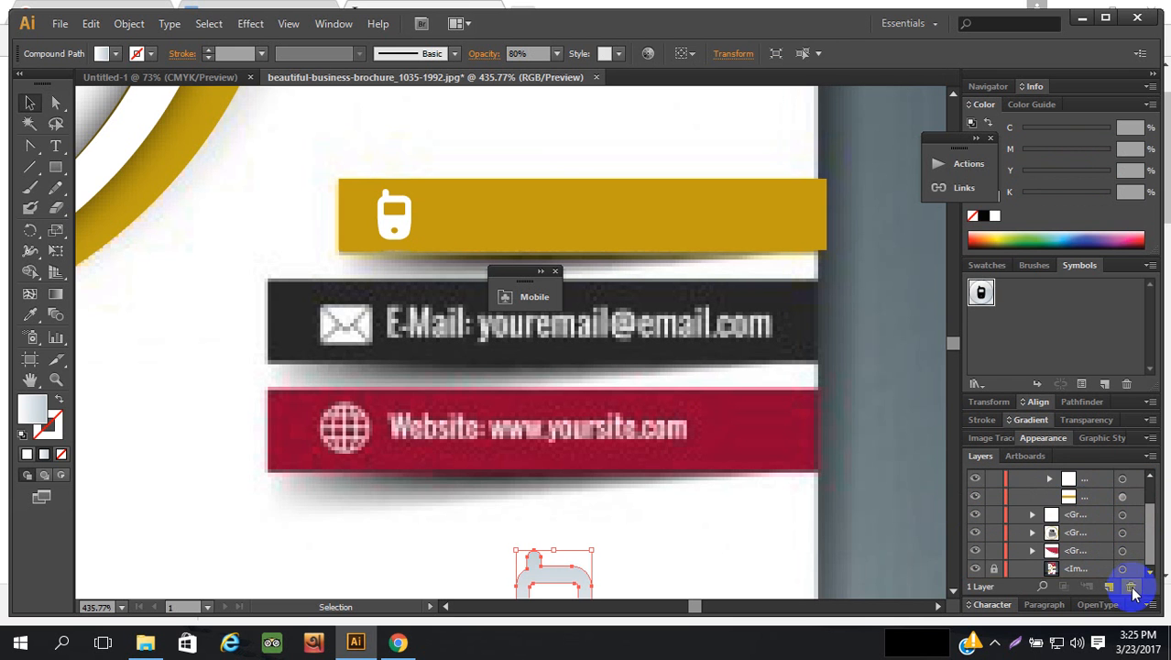
{"action": "scroll", "coordinate": [1122, 550], "scroll_direction": "up", "scroll_amount": 2}
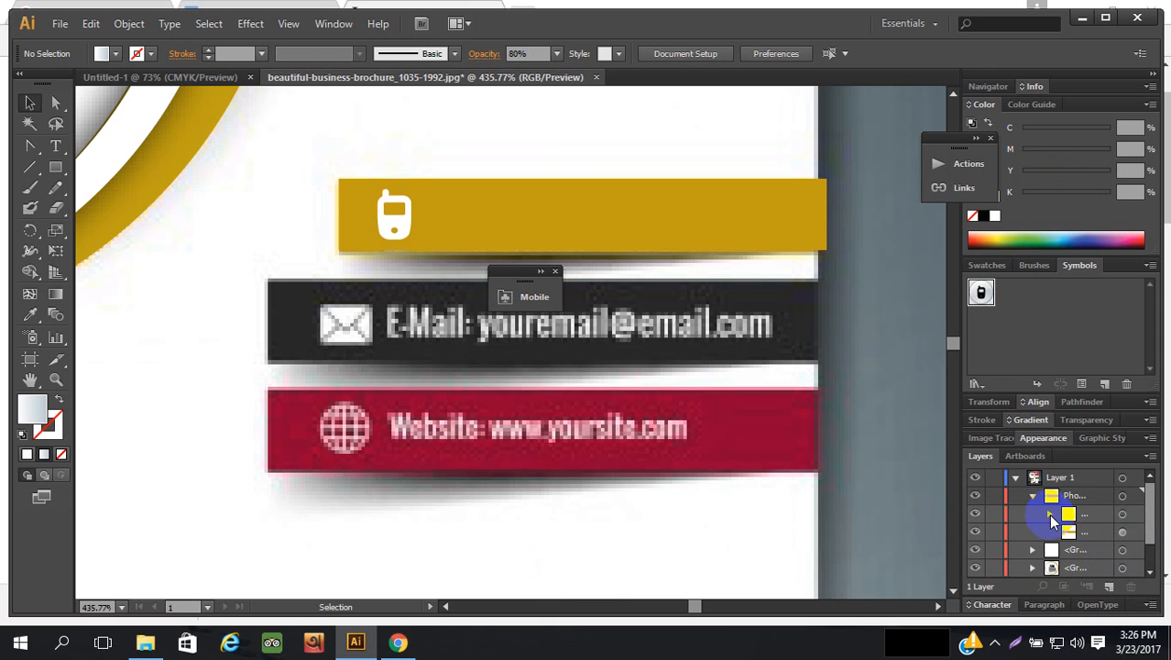
- Check the contents of the white phone icon's nested group and collapse the Phone group
{"action": "left_click", "coordinate": [1051, 514]}
{"action": "left_click", "coordinate": [1051, 516]}
{"action": "left_click", "coordinate": [1051, 516]}
{"action": "left_click", "coordinate": [1051, 515]}
{"action": "left_click", "coordinate": [1034, 495]}
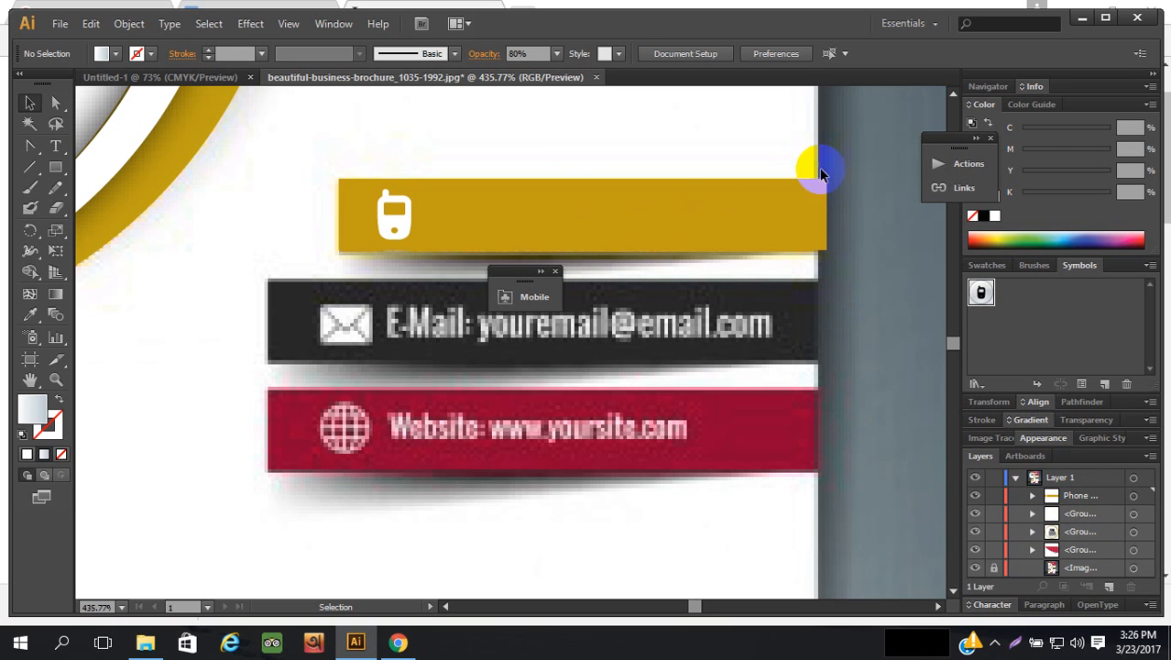
- Hide the gold contact bar to expose the reference lettering, and add the text "Phone -" above it
{"action": "left_click", "coordinate": [609, 224]}
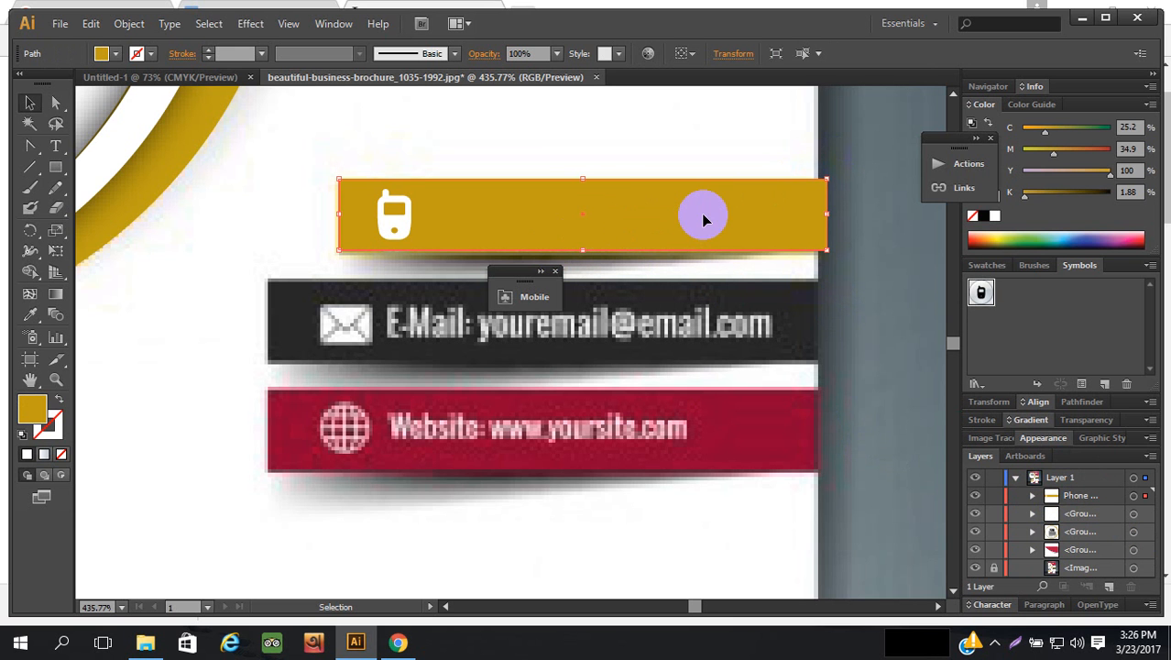
{"action": "key", "text": "Delete"}
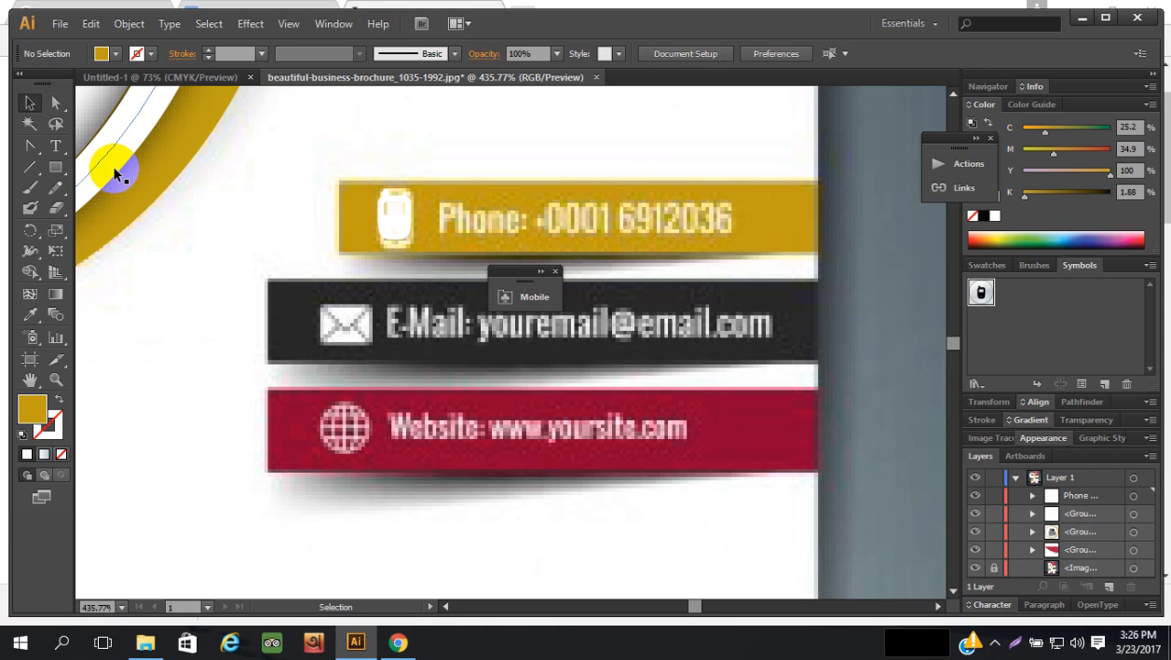
{"action": "left_click", "coordinate": [55, 146]}
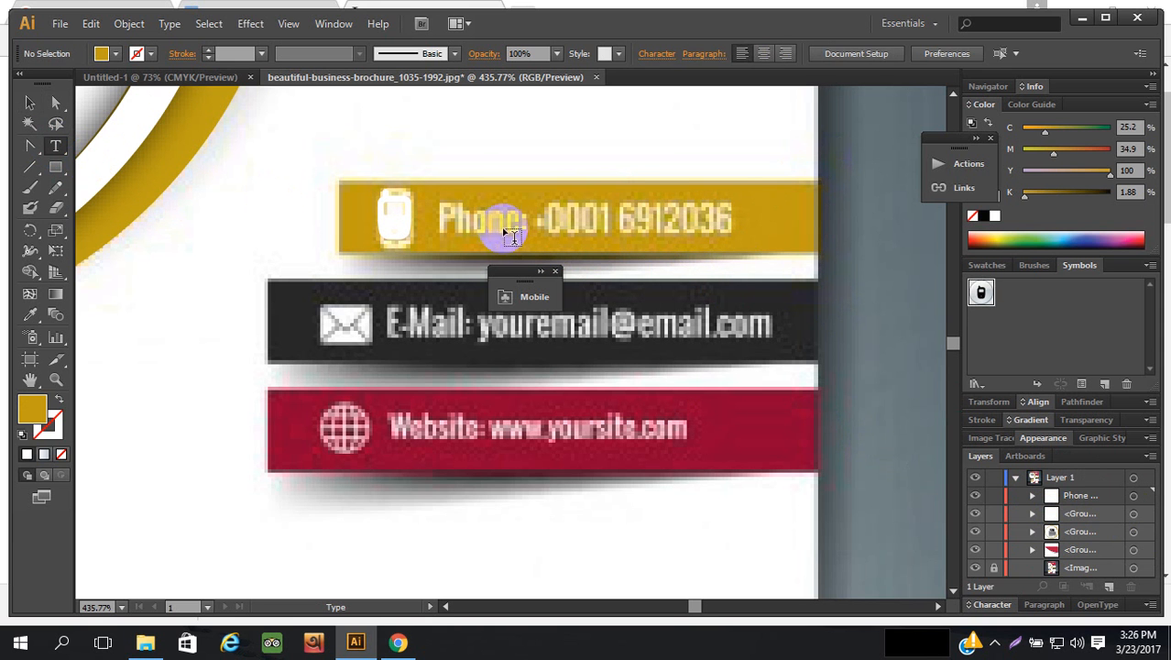
{"action": "left_click", "coordinate": [454, 130]}
{"action": "scroll", "coordinate": [456, 130], "scroll_direction": "up", "scroll_amount": 1}
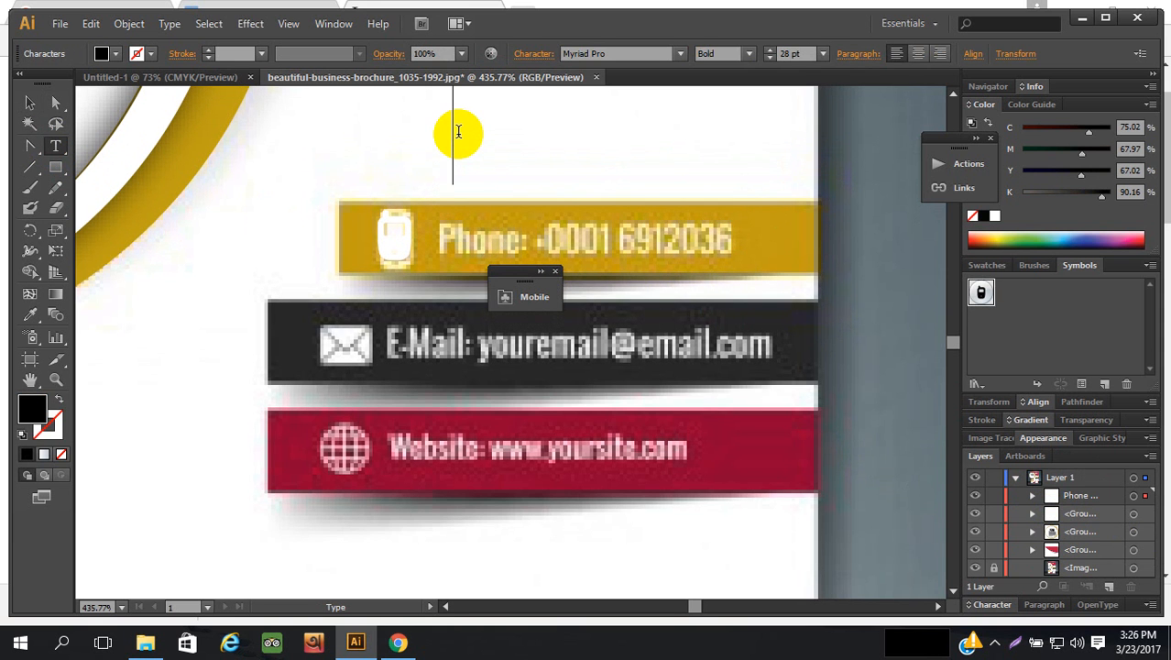
{"action": "type", "text": "Phone"}
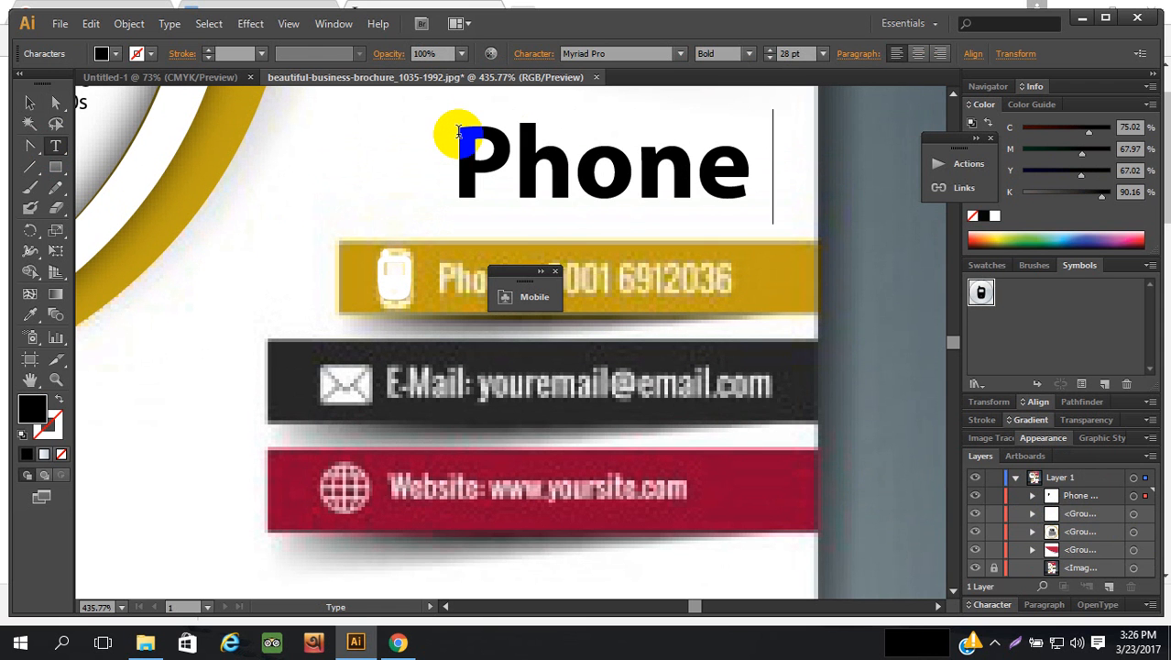
{"action": "type", "text": " -"}
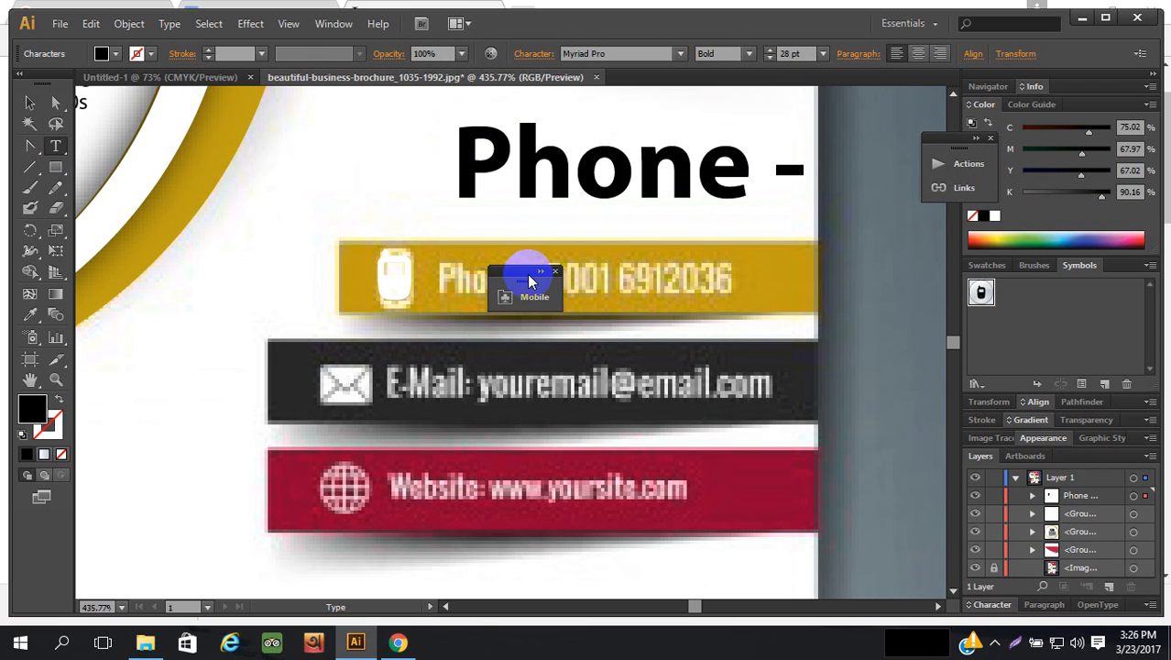
- Move the floating Mobile panel off the contact bars and scale the "Phone -" text down to about 11.38 pt
{"action": "left_click_drag", "start_coordinate": [528, 275], "coordinate": [895, 287]}
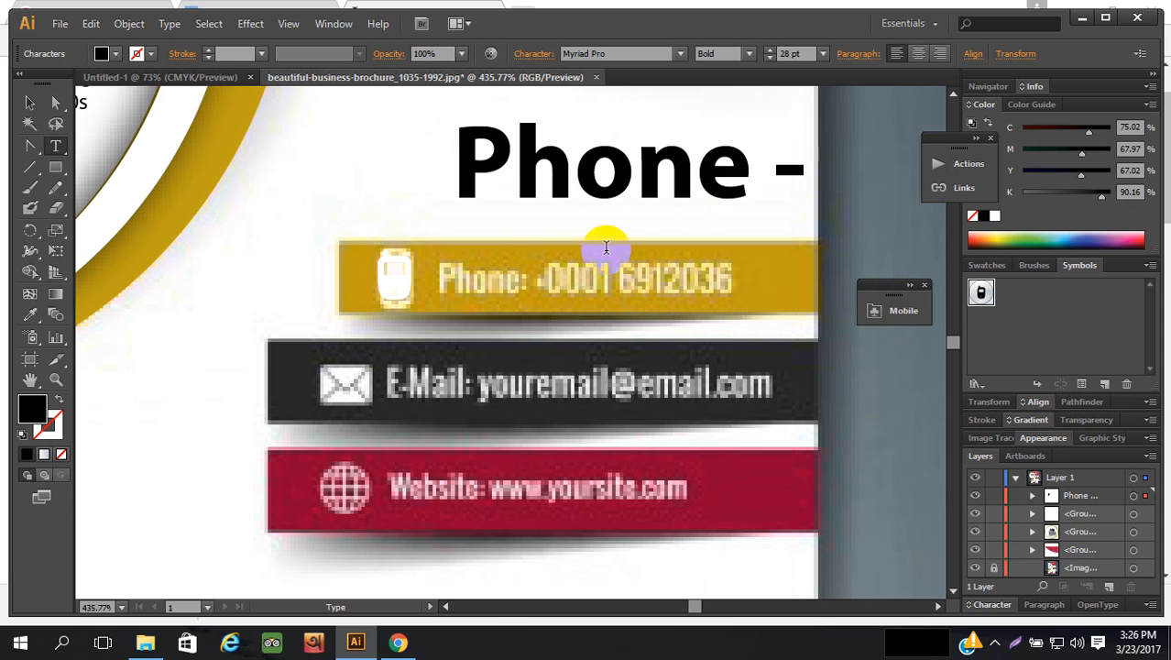
{"action": "left_click", "coordinate": [29, 101]}
{"action": "left_click", "coordinate": [693, 178]}
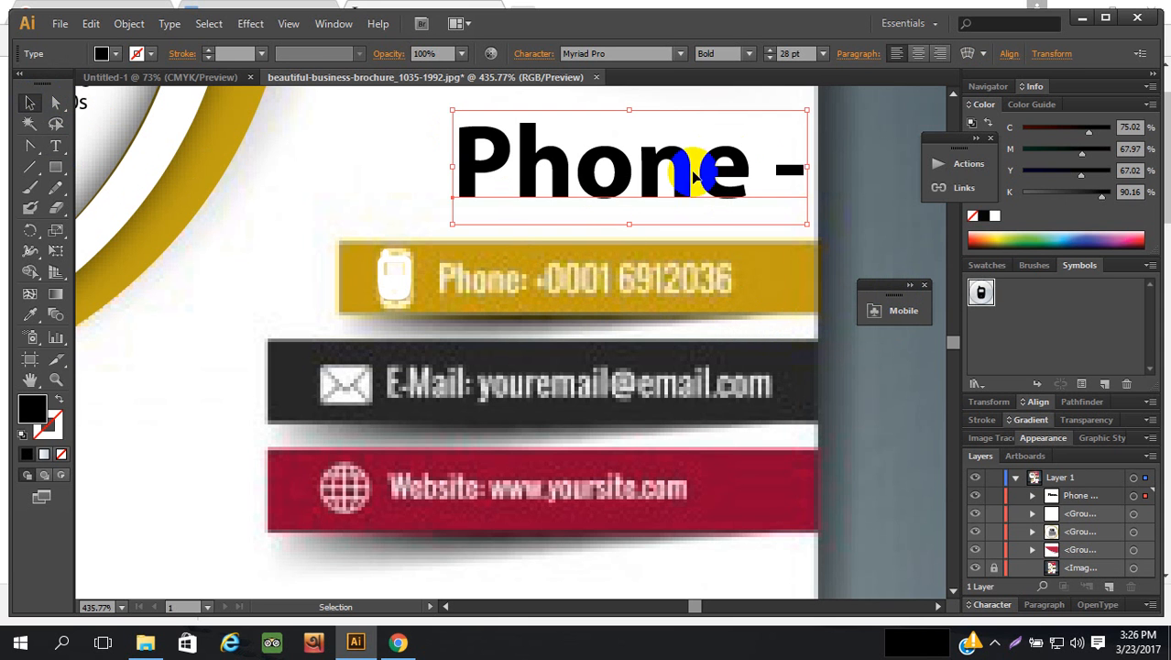
{"action": "left_click_drag", "start_coordinate": [806, 223], "coordinate": [599, 158]}
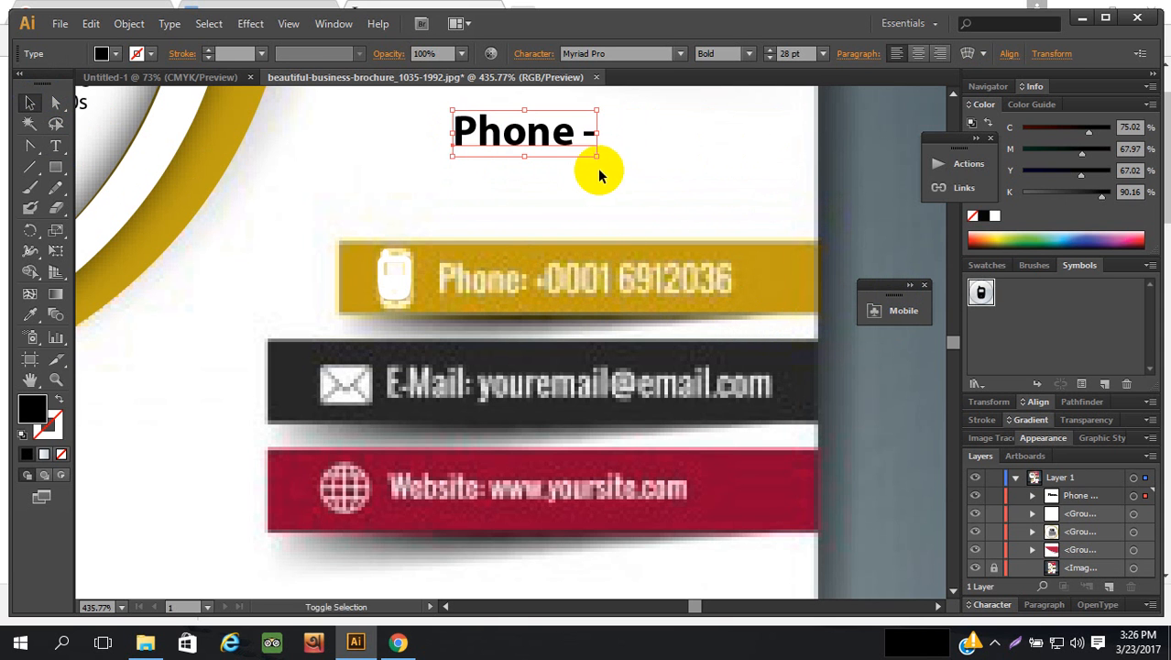
- Complete the contact text by entering the phone number after the dash
{"action": "left_click", "coordinate": [58, 146]}
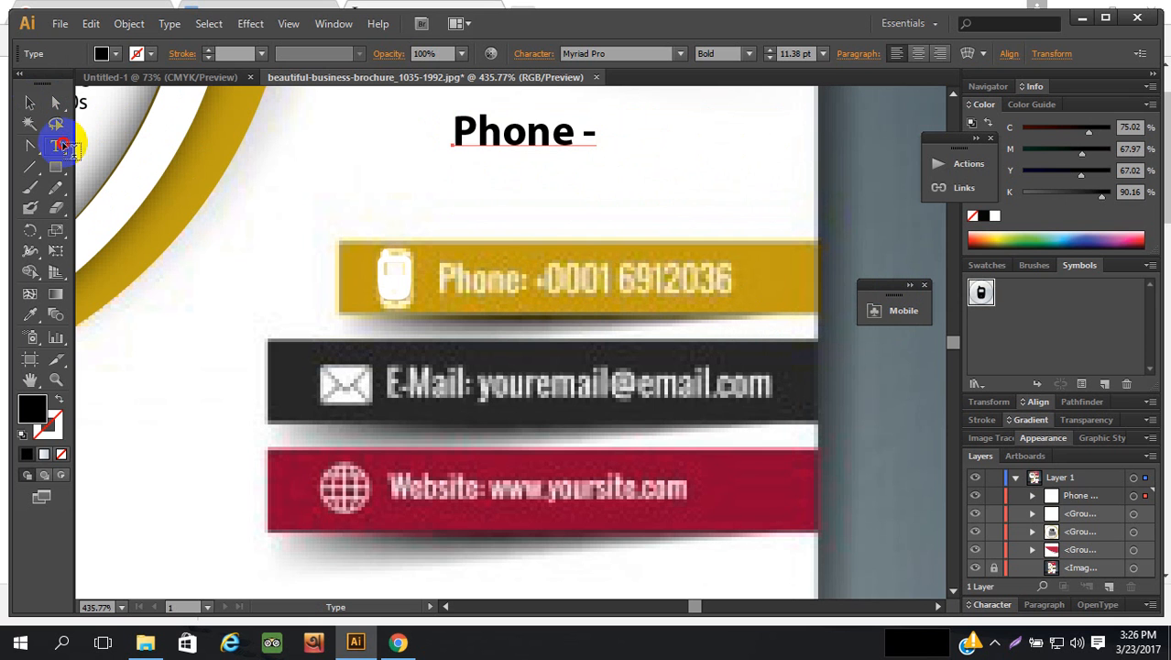
{"action": "left_click", "coordinate": [567, 137]}
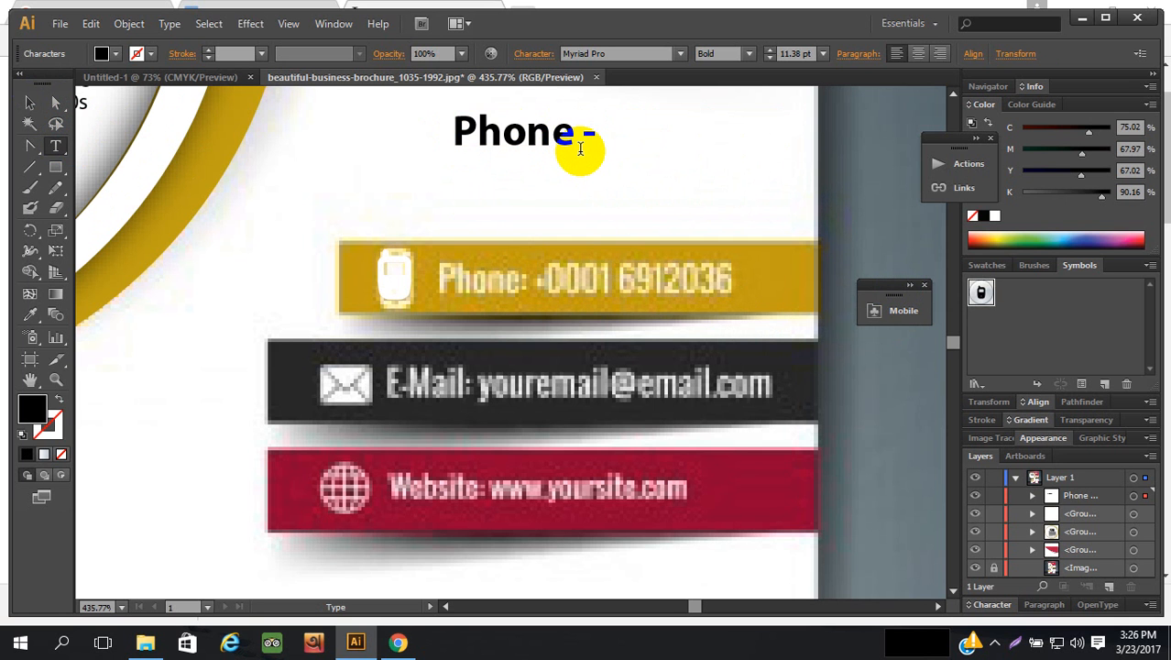
{"action": "type", "text": "00"}
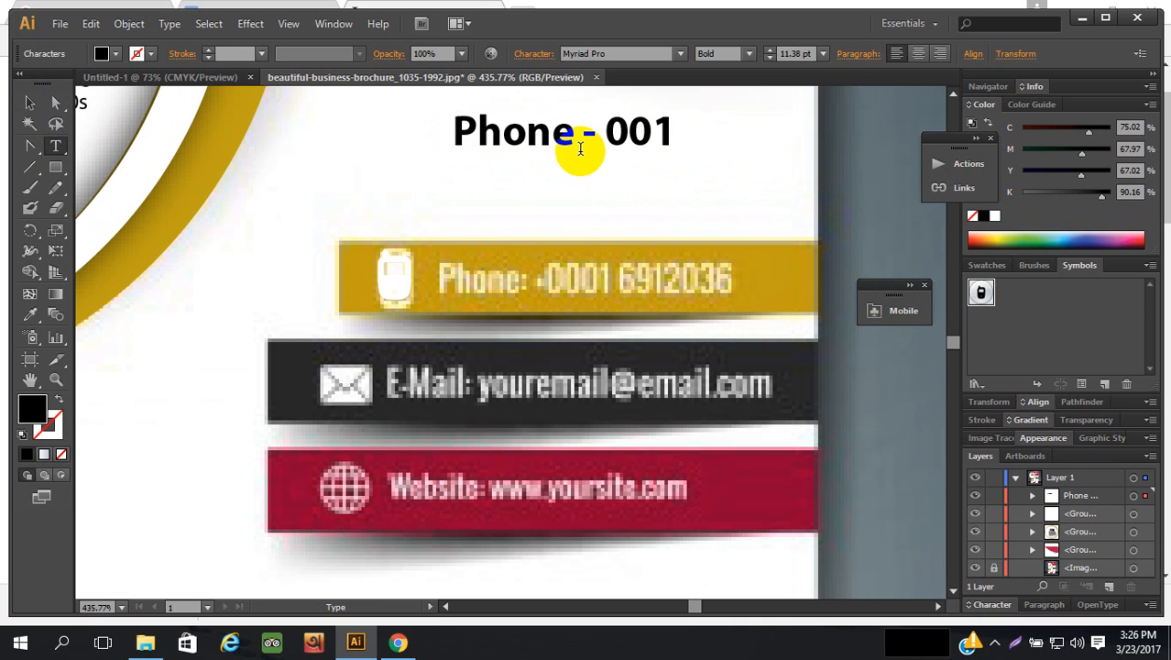
{"action": "type", "text": "1 6923"}
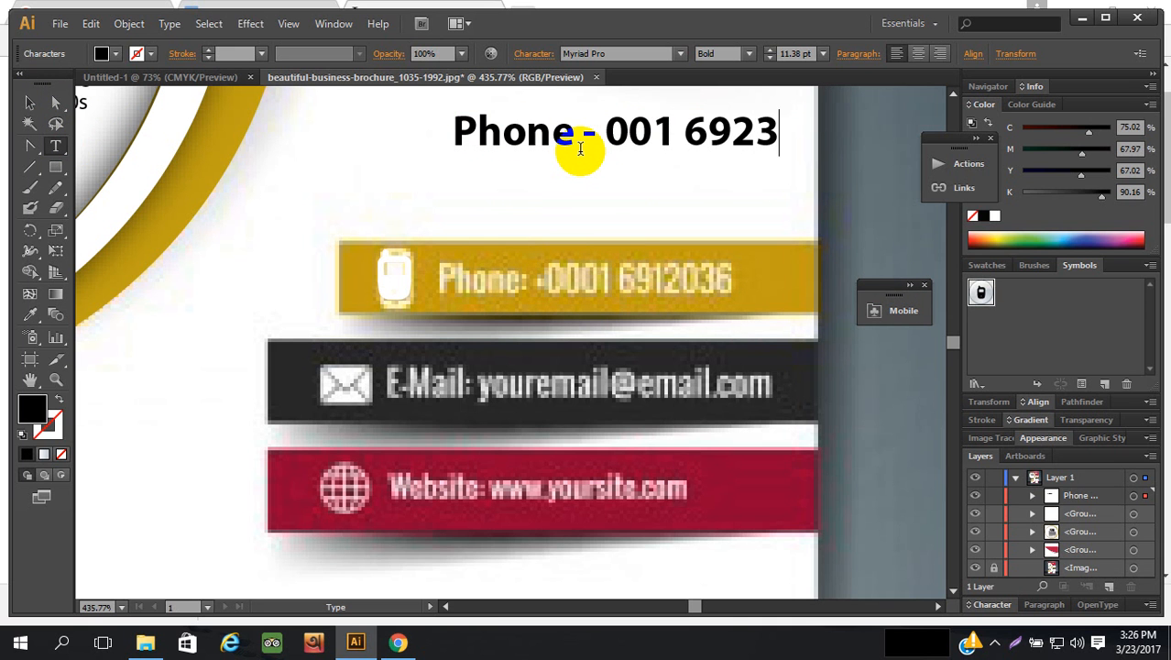
{"action": "type", "text": "45"}
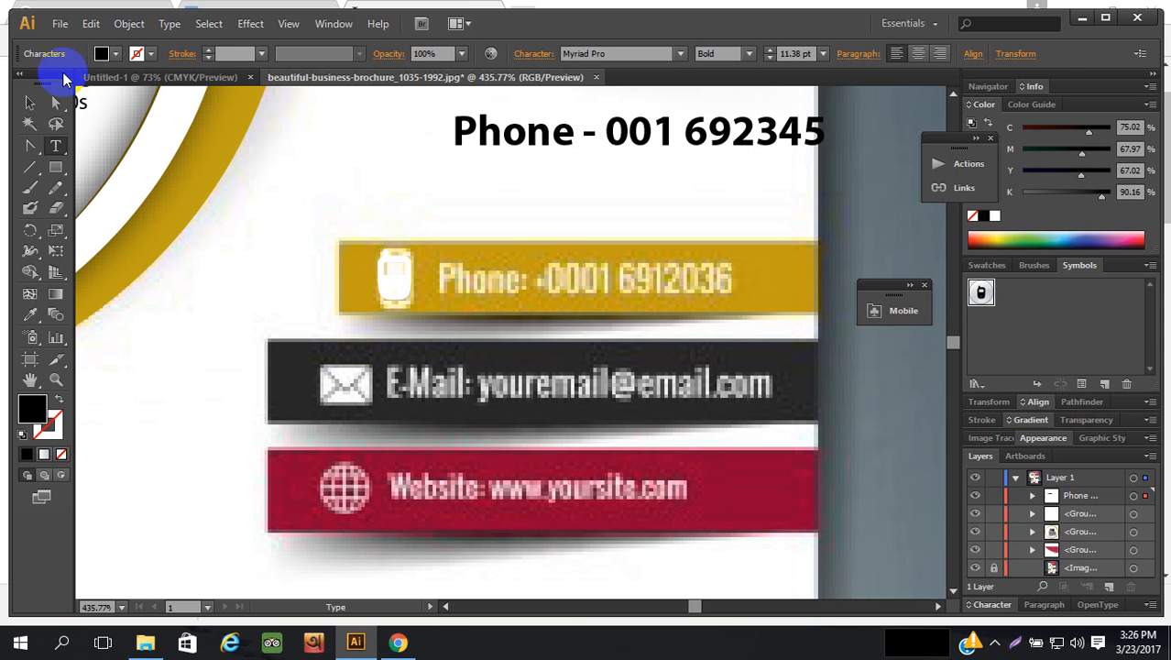
- Place the phone text over the reference lettering, narrow it to the same width, and fill it white
{"action": "left_click", "coordinate": [30, 101]}
{"action": "left_click_drag", "start_coordinate": [717, 133], "coordinate": [704, 279]}
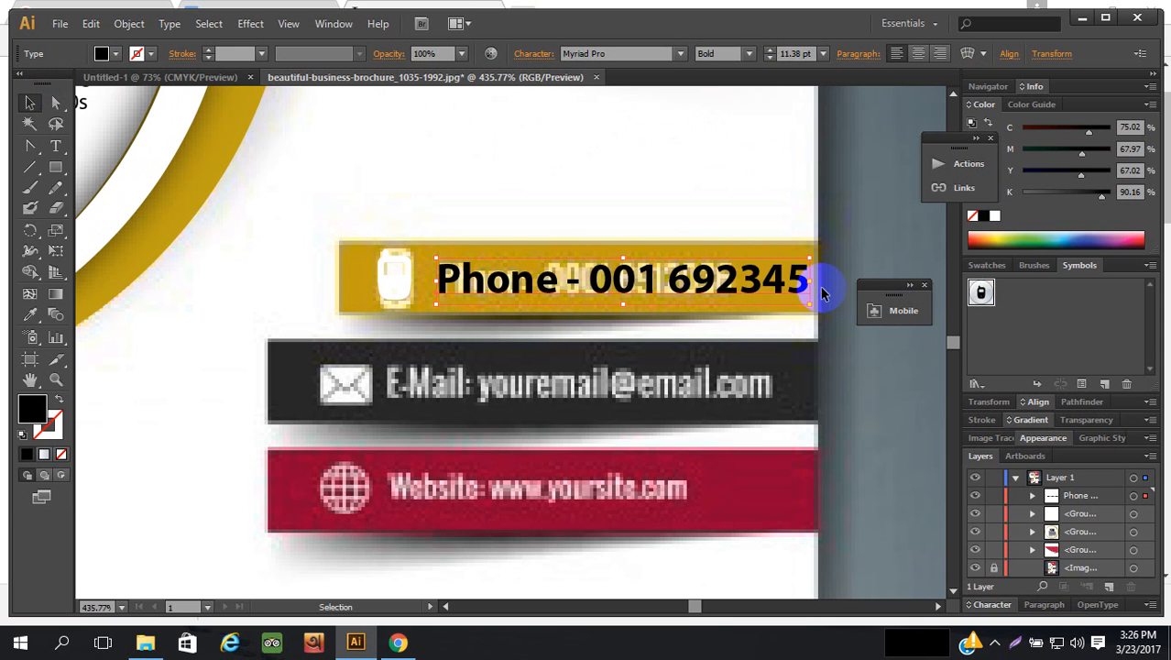
{"action": "left_click_drag", "start_coordinate": [823, 283], "coordinate": [733, 277]}
{"action": "left_click", "coordinate": [996, 216]}
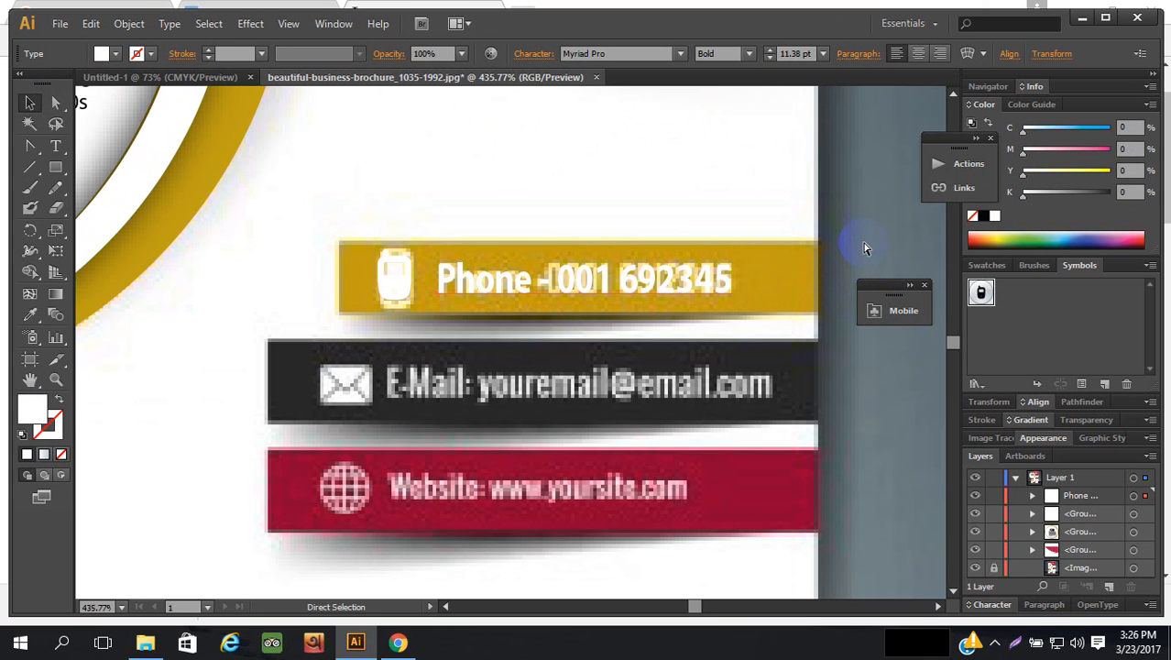
- Expand the Phone group to check its items and show the hidden gold bar again behind the phone text
{"action": "left_click_drag", "start_coordinate": [893, 309], "coordinate": [398, 291]}
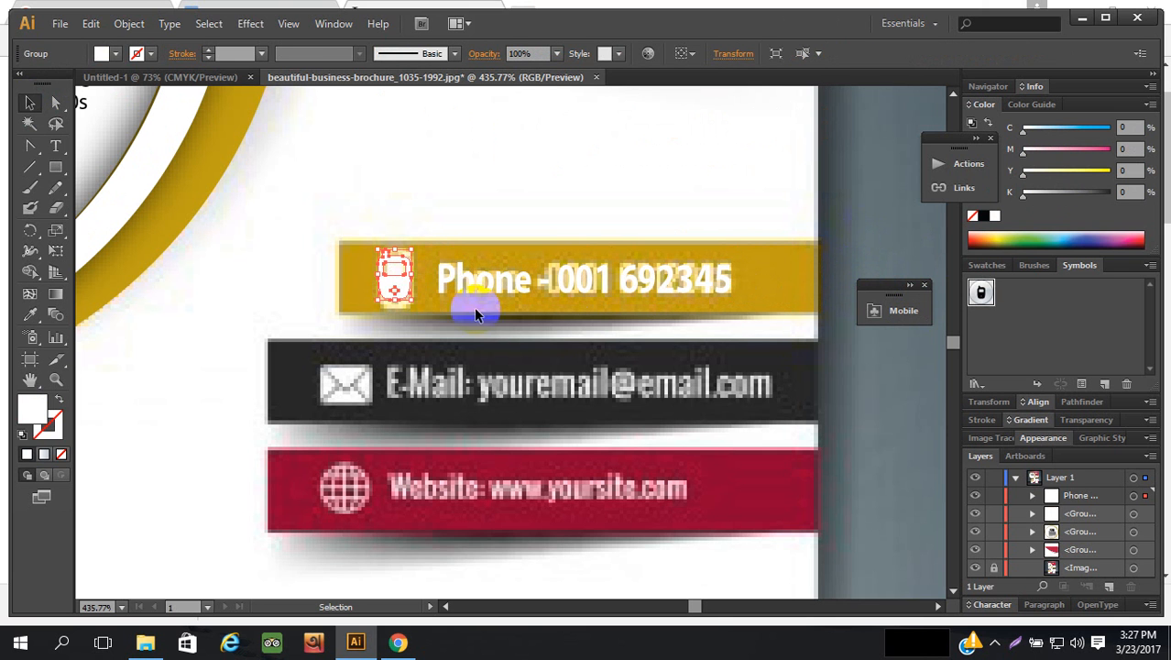
{"action": "left_click", "coordinate": [1031, 496]}
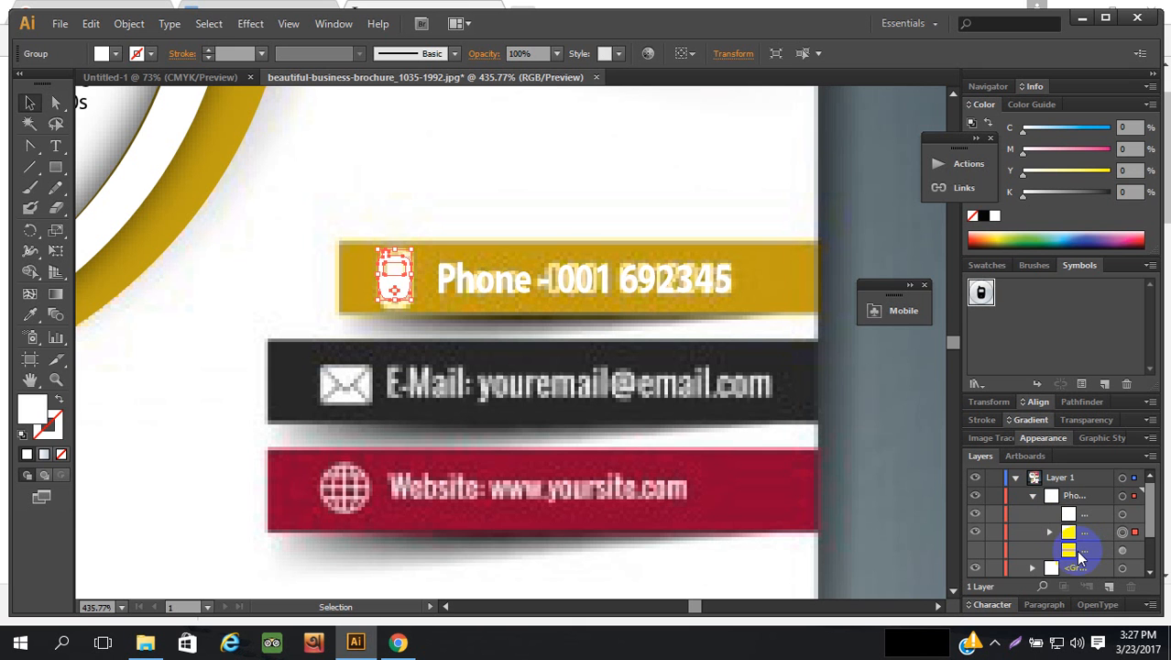
{"action": "key", "text": "a"}
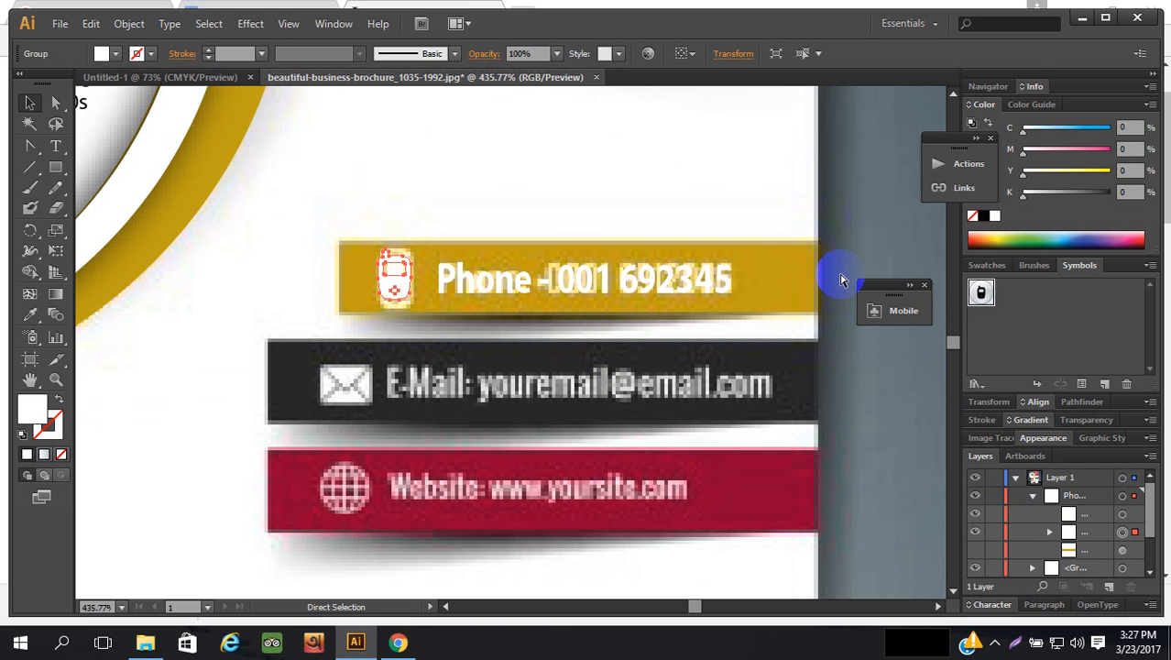
{"action": "left_click", "coordinate": [835, 275]}
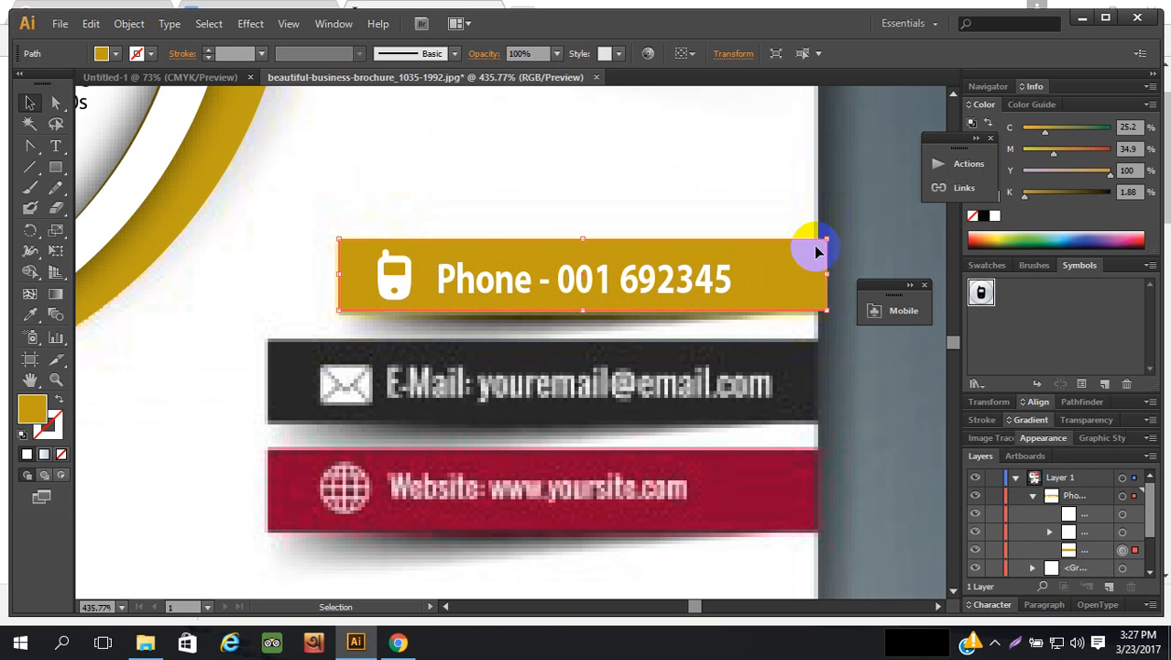
- Group the gold bar with the white phone icon, and group that result with the phone text
{"action": "left_click", "coordinate": [403, 285], "text": "shift"}
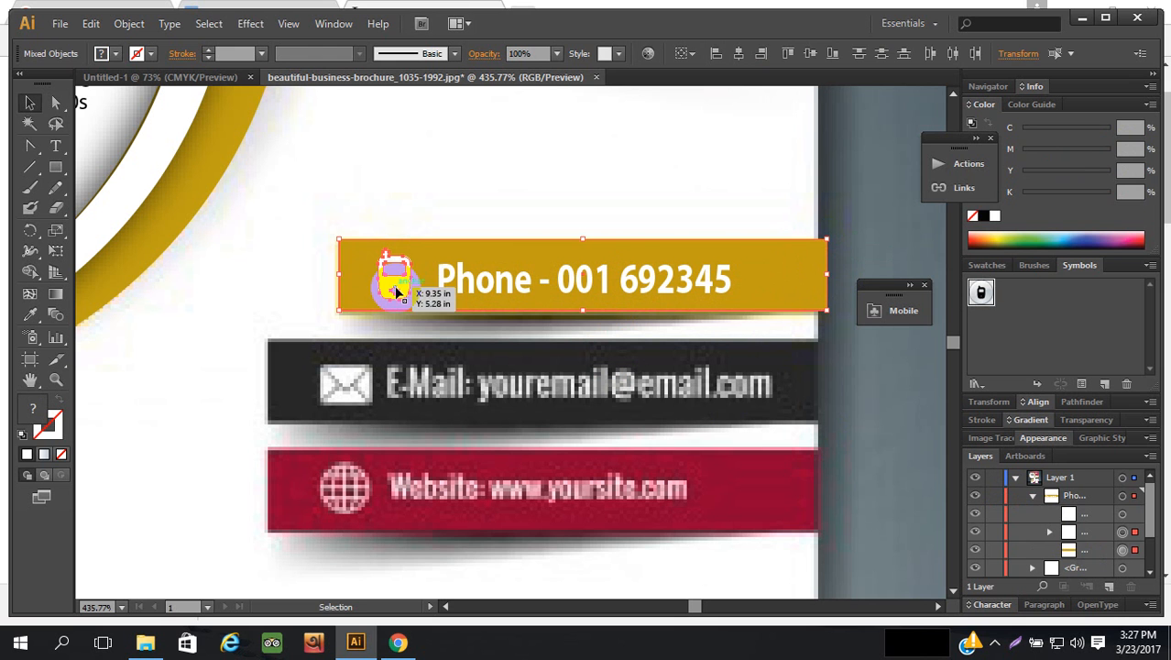
{"action": "key", "text": "ctrl+g"}
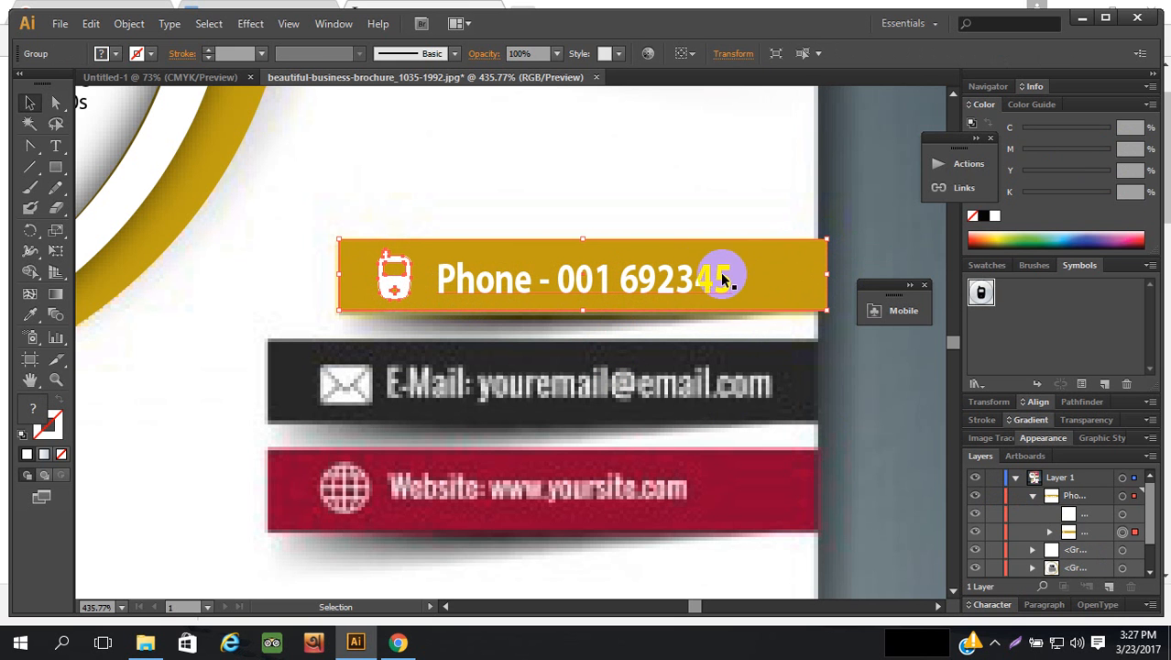
{"action": "key", "text": "a"}
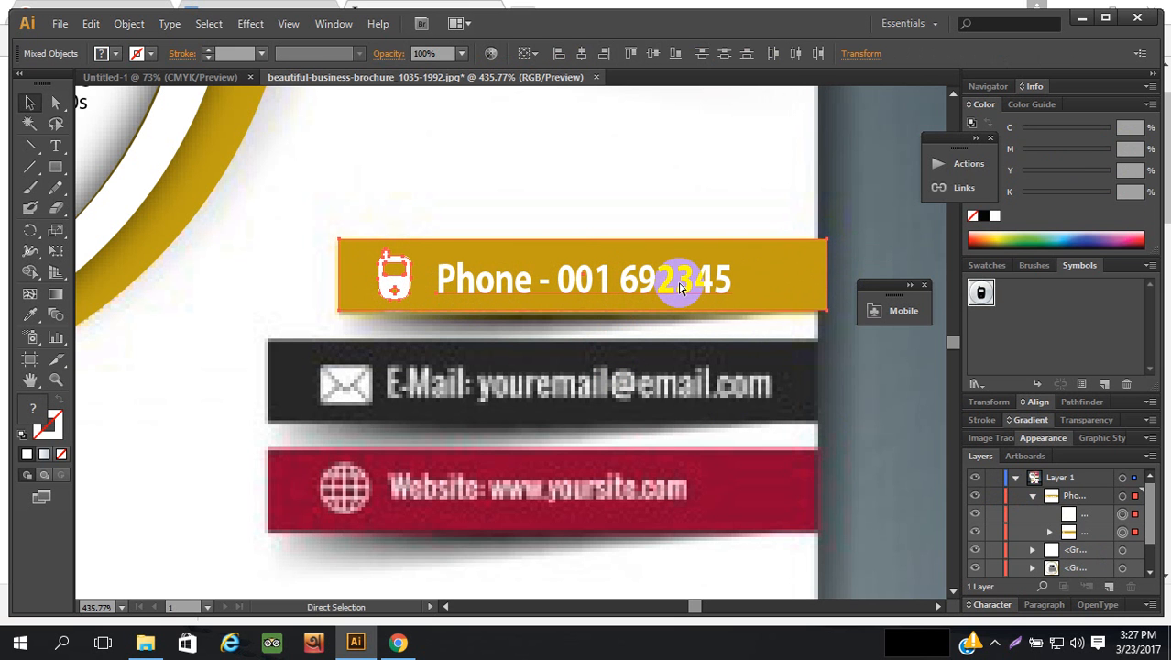
{"action": "left_click", "coordinate": [832, 191]}
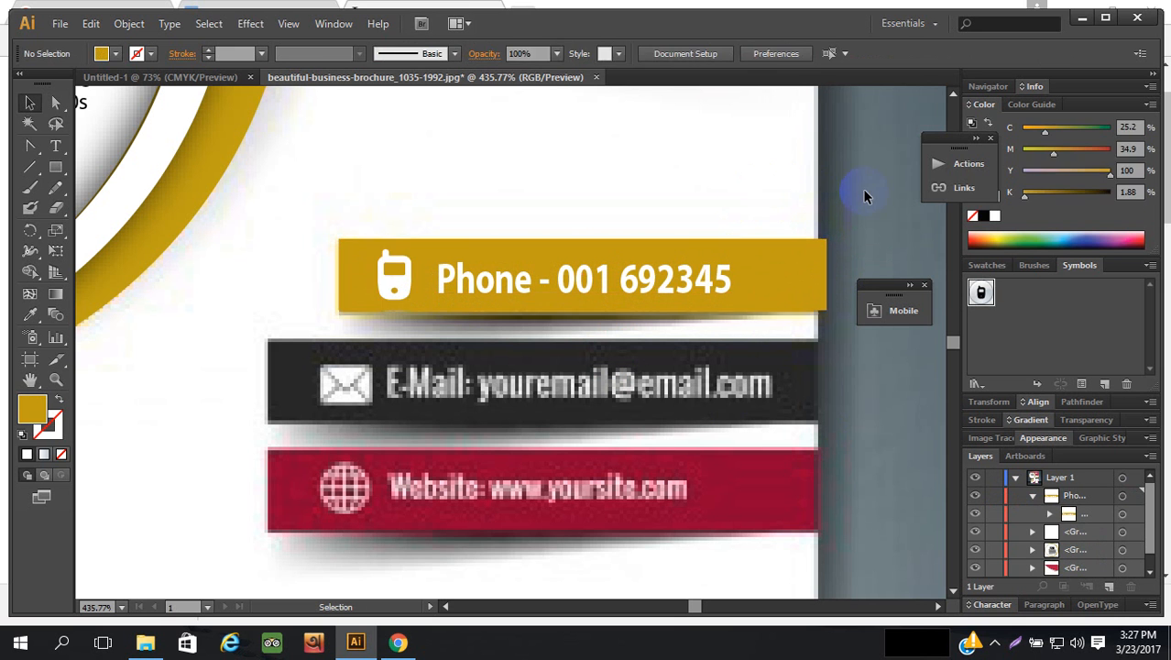
- Draw a wide ellipse with the Ellipse tool, overlapping most of the gold phone bar
{"action": "left_click", "coordinate": [623, 287]}
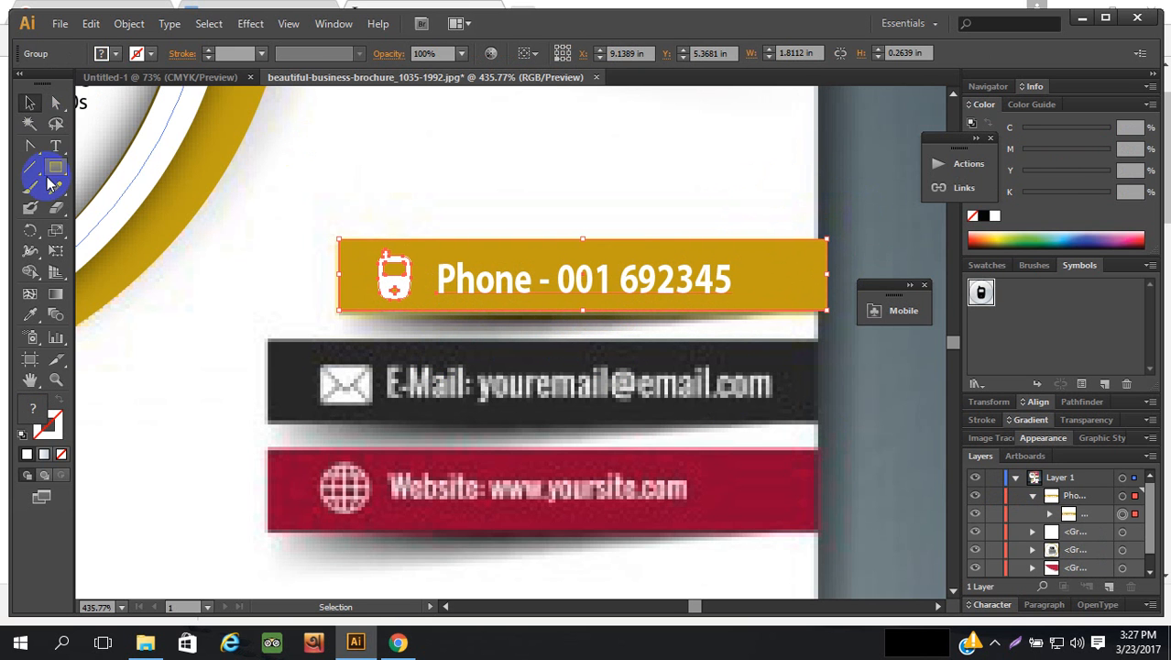
{"action": "left_click", "coordinate": [31, 146]}
{"action": "left_click_drag", "start_coordinate": [32, 149], "coordinate": [116, 203]}
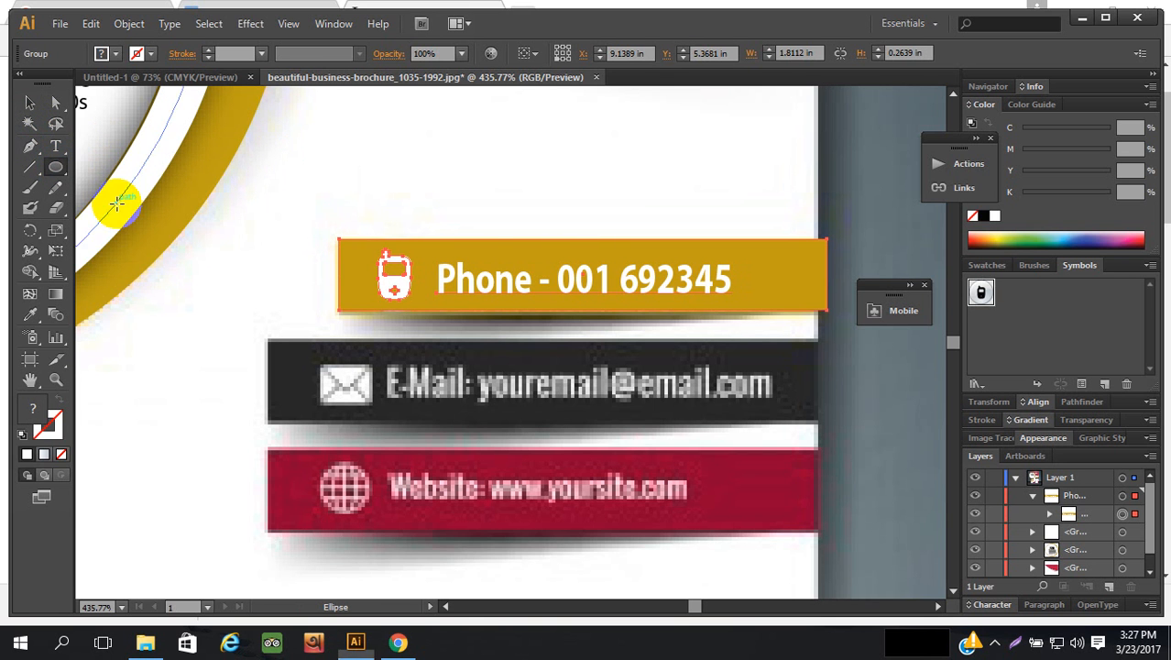
{"action": "left_click_drag", "start_coordinate": [386, 188], "coordinate": [792, 320]}
- Remove the fill from the ellipse over the gold phone bar
{"action": "left_click", "coordinate": [30, 102]}
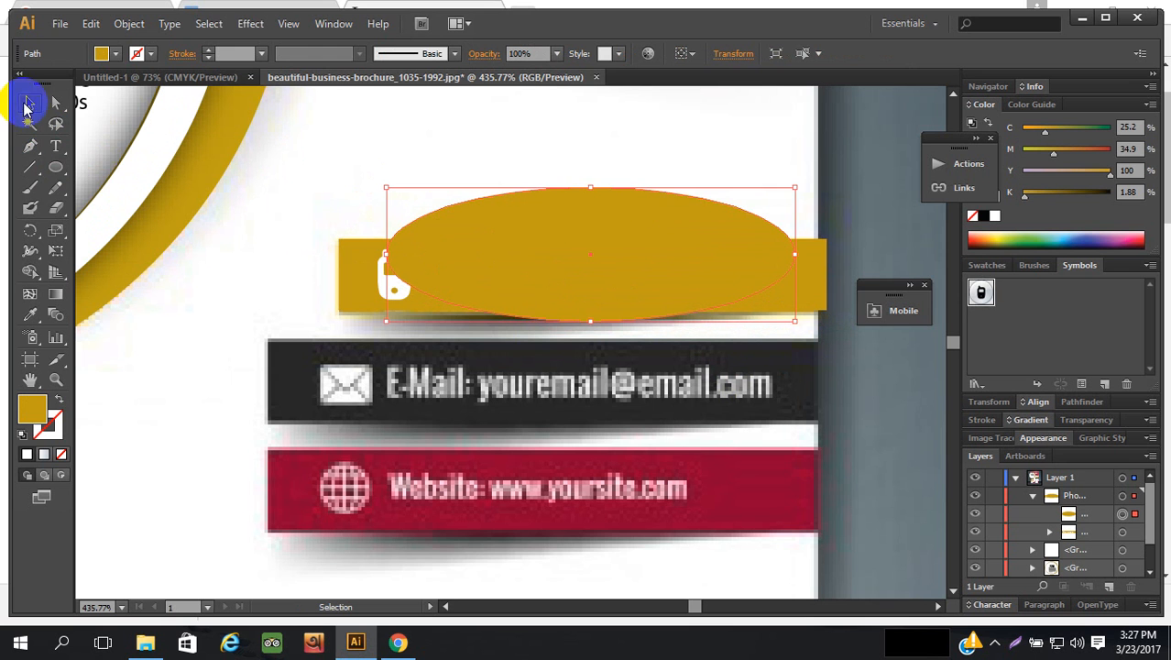
{"action": "left_click", "coordinate": [666, 222]}
{"action": "left_click", "coordinate": [565, 279]}
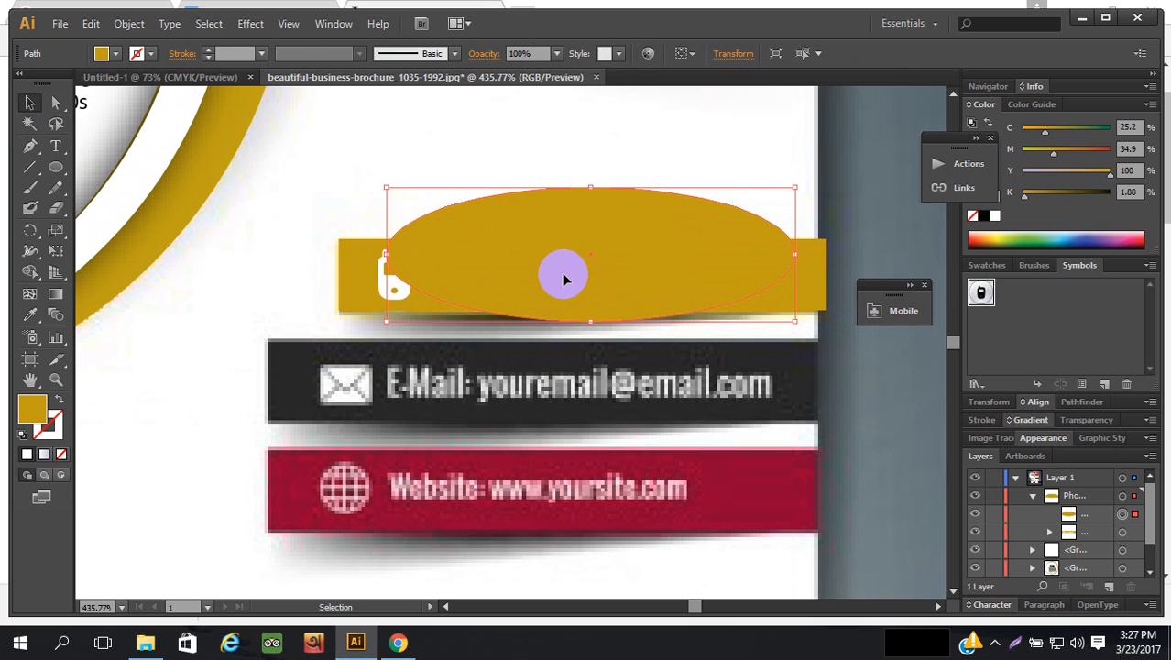
{"action": "left_click", "coordinate": [63, 457]}
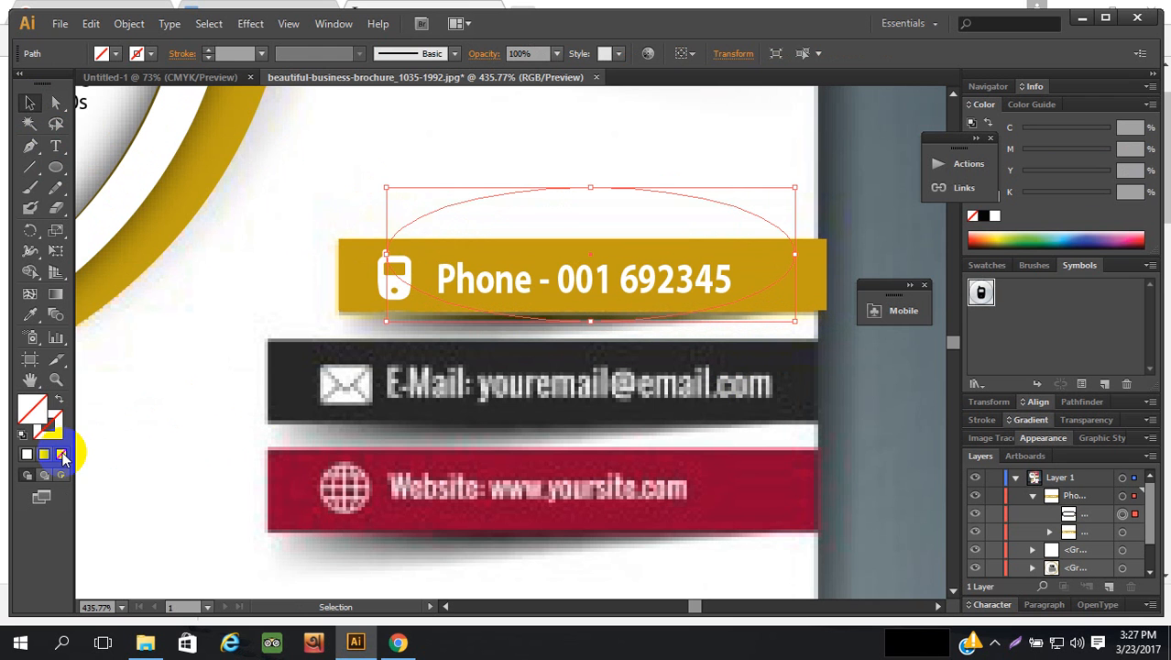
- Extend the near end of the ellipse outward past the white phone icon on the gold bar
{"action": "key", "text": "ctrl+c"}
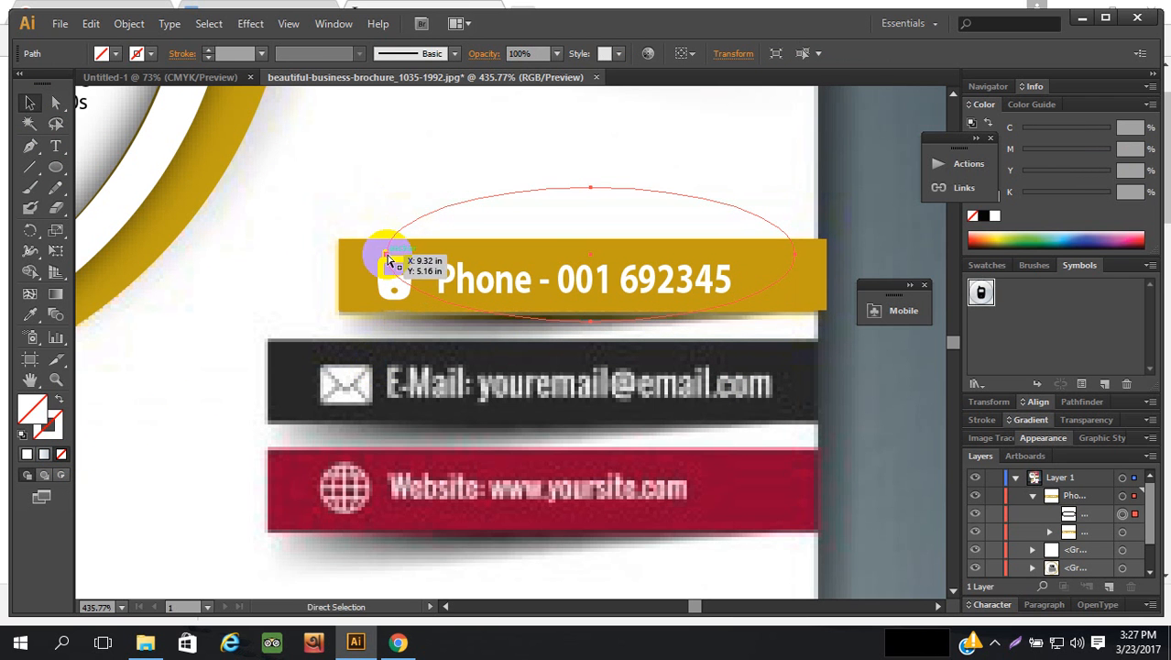
{"action": "left_click_drag", "start_coordinate": [392, 251], "coordinate": [360, 254]}
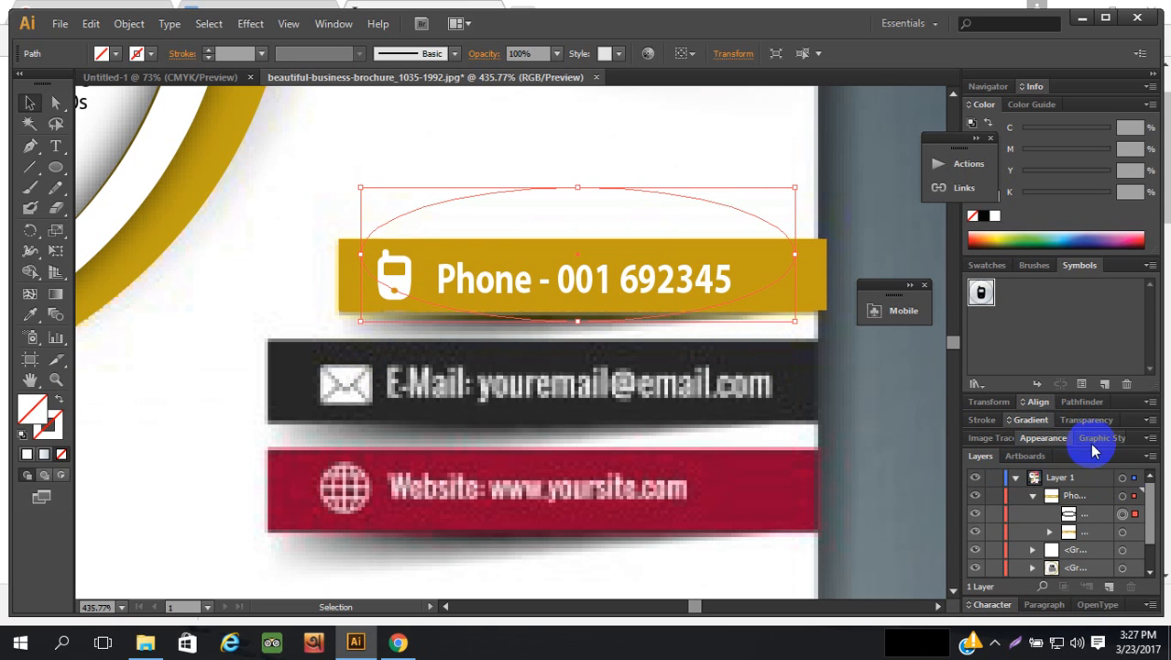
{"action": "left_click", "coordinate": [1050, 438]}
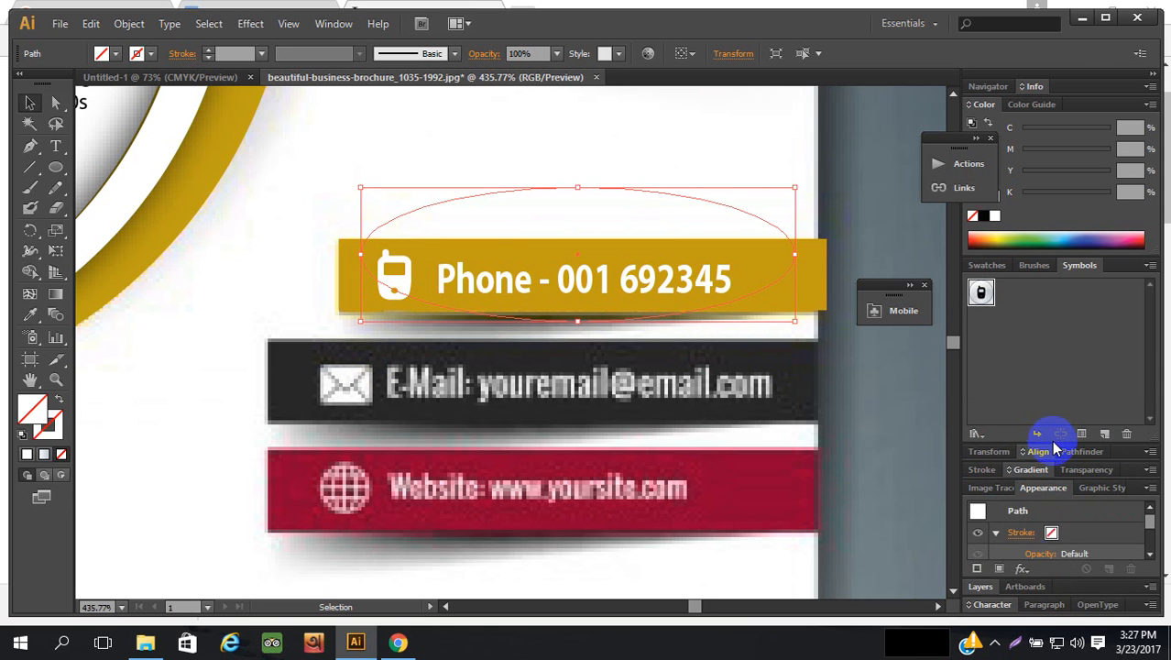
{"action": "left_click", "coordinate": [1022, 568]}
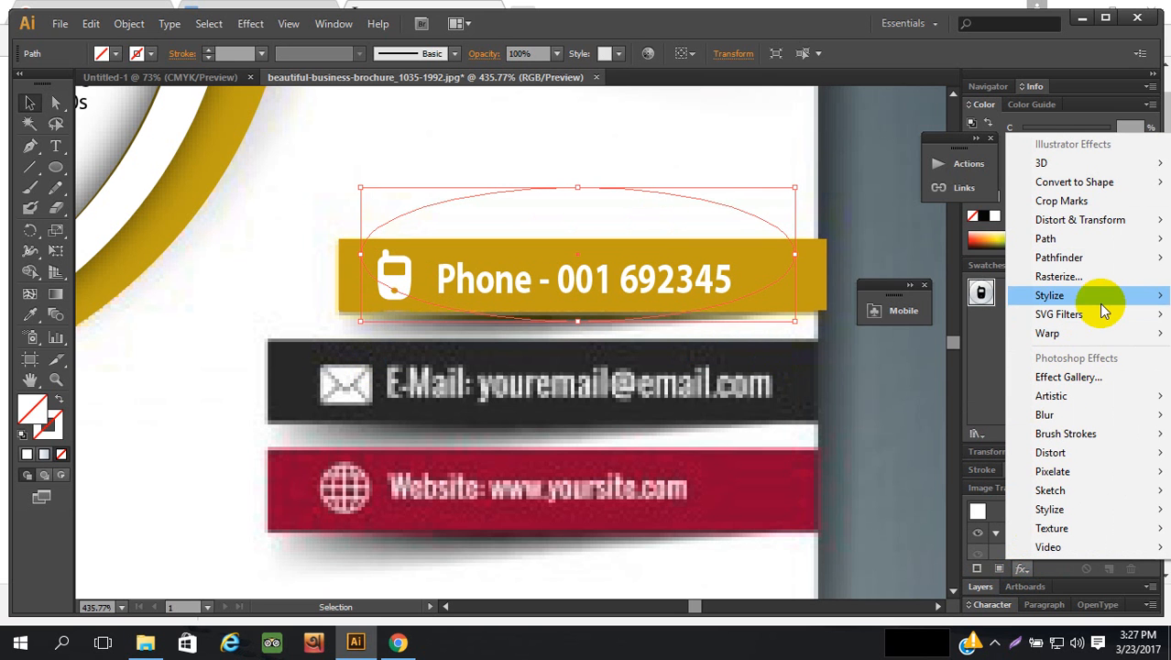
{"action": "mouse_move", "coordinate": [1102, 312]}
{"action": "mouse_move", "coordinate": [1074, 296]}
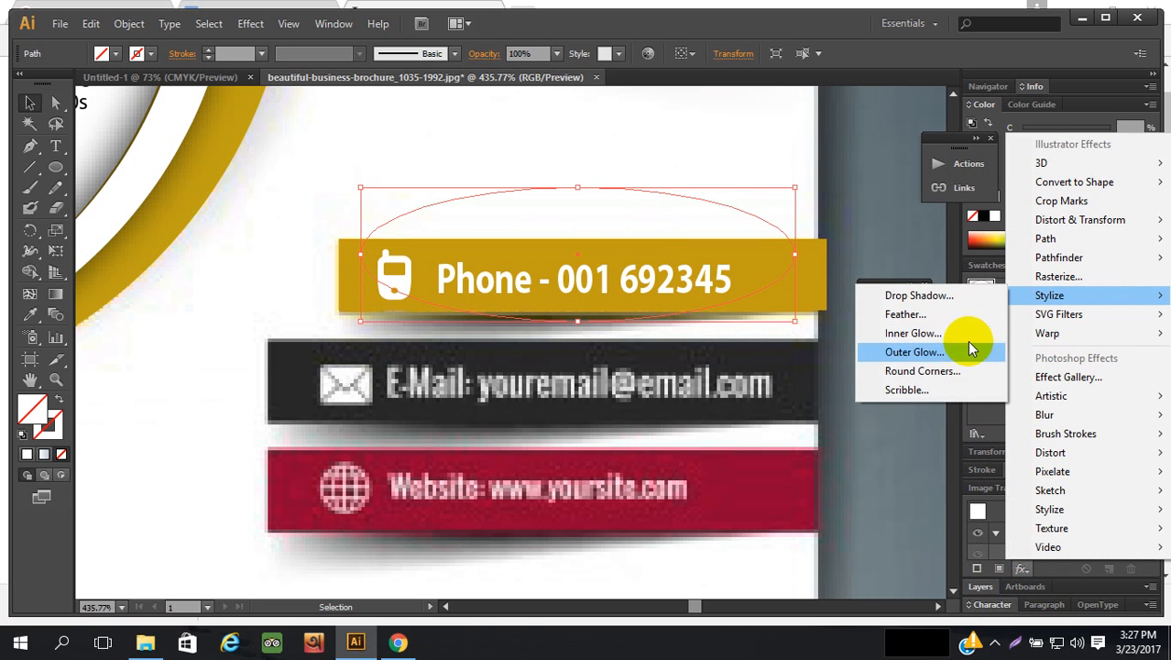
{"action": "left_click", "coordinate": [961, 296]}
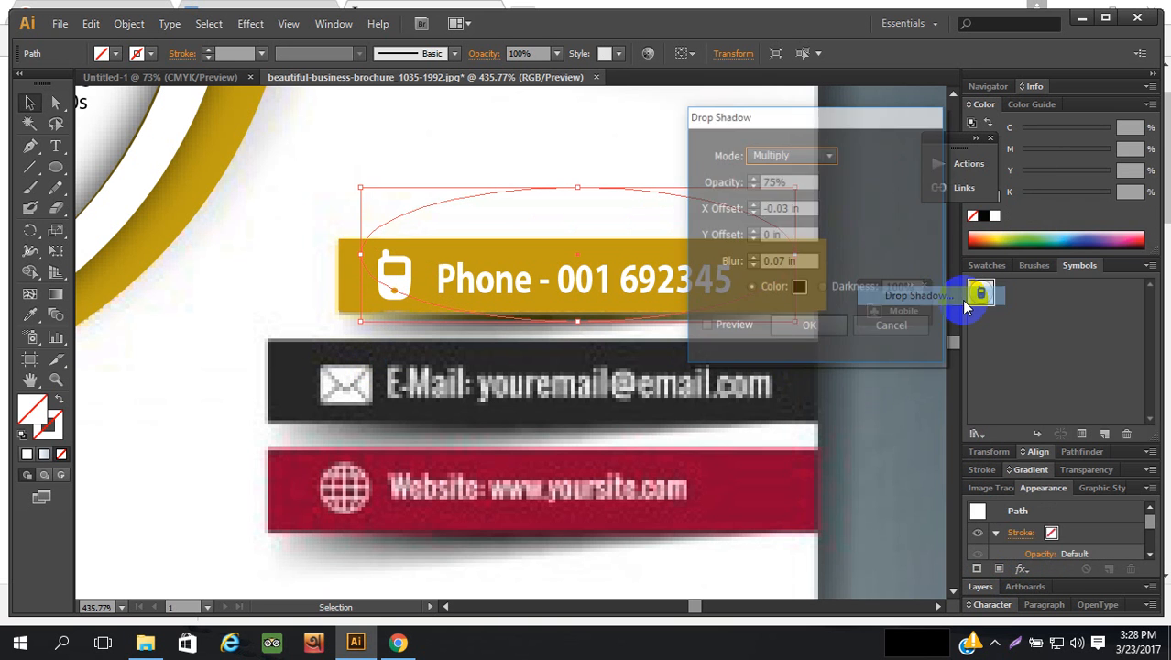
{"action": "left_click_drag", "start_coordinate": [828, 132], "coordinate": [986, 102]}
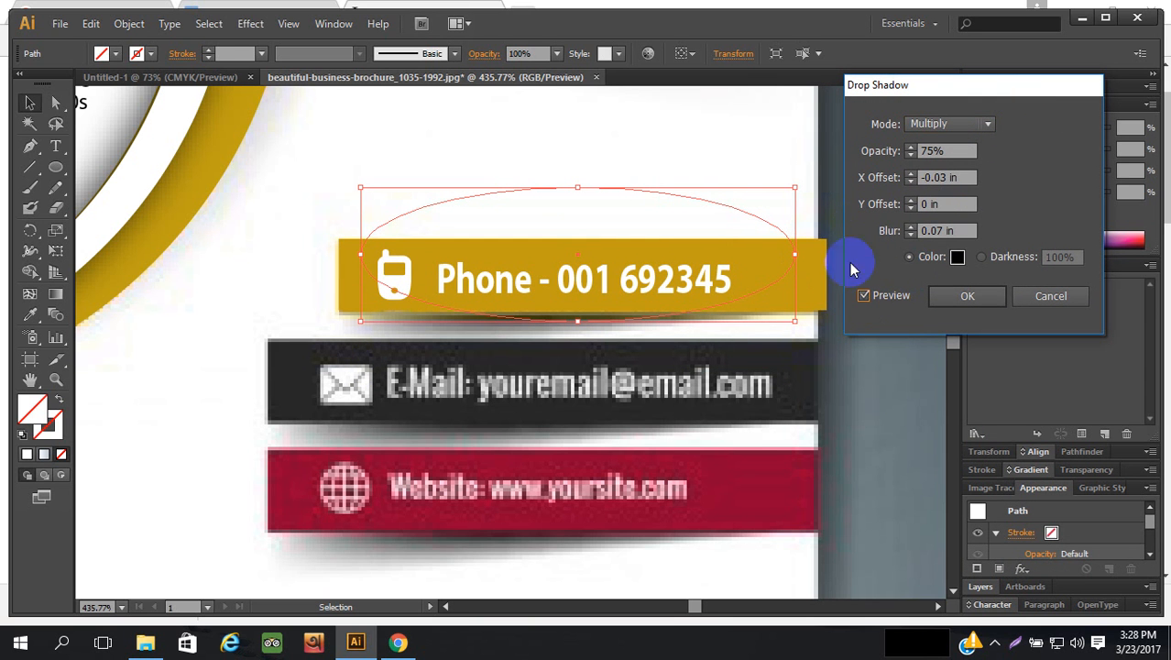
{"action": "left_click", "coordinate": [910, 201]}
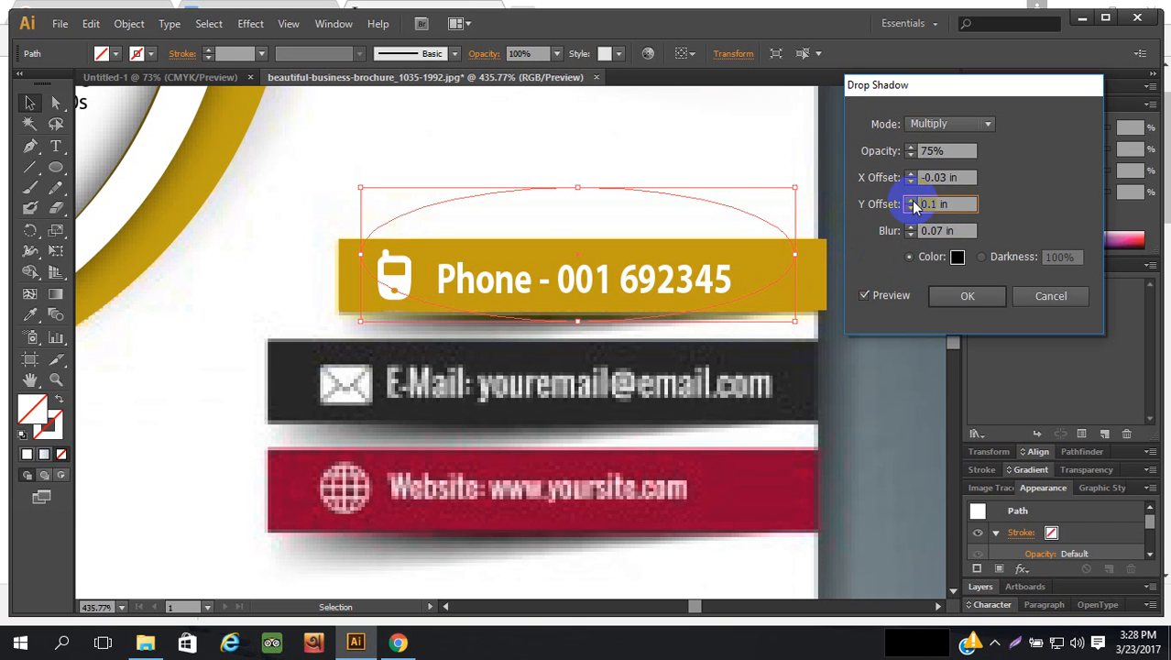
{"action": "left_click", "coordinate": [1051, 299]}
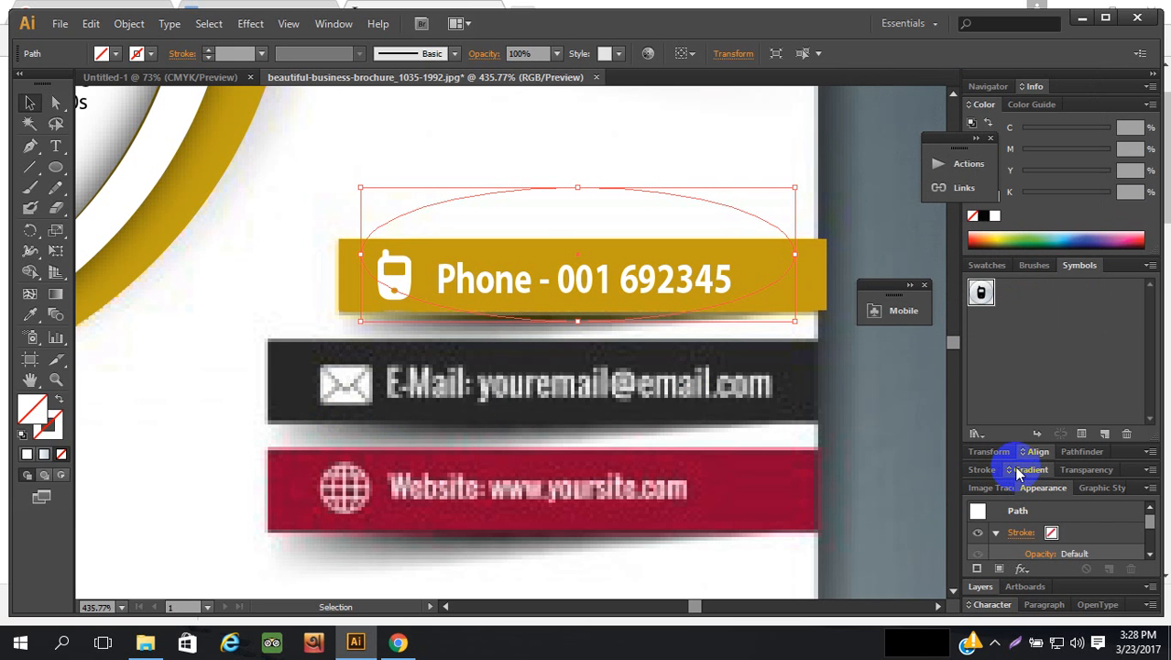
- Give the unfilled ellipse a dark 0.25 pt stroke and raise its lower edge to the gold bar's bottom edge
{"action": "left_click", "coordinate": [999, 569]}
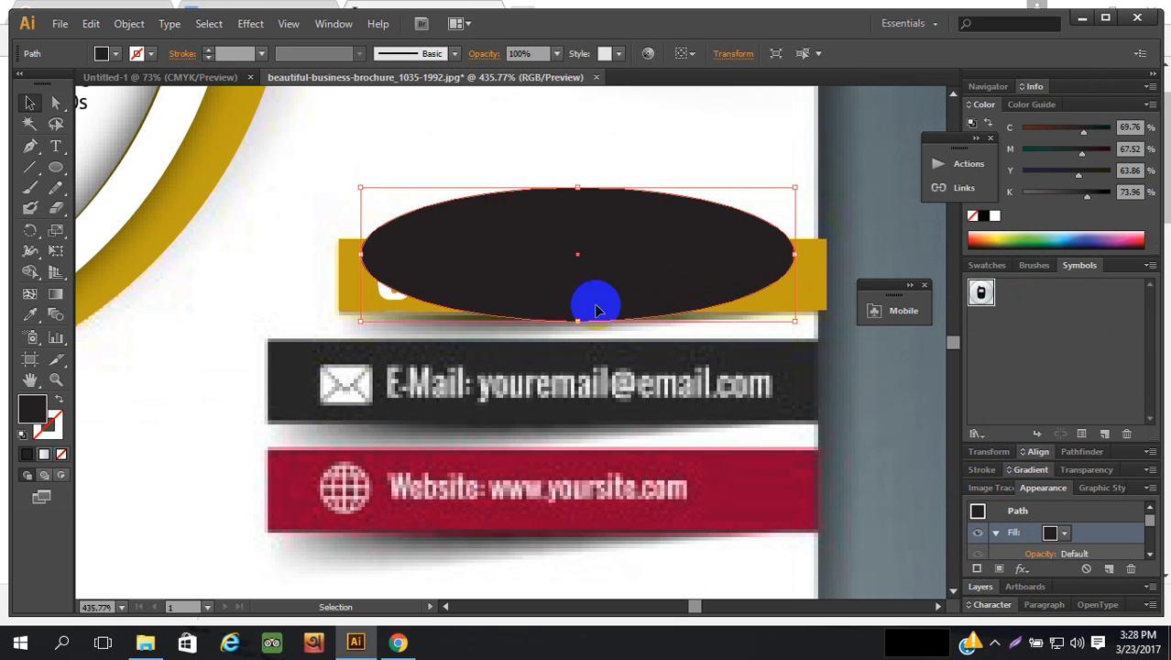
{"action": "left_click", "coordinate": [58, 402]}
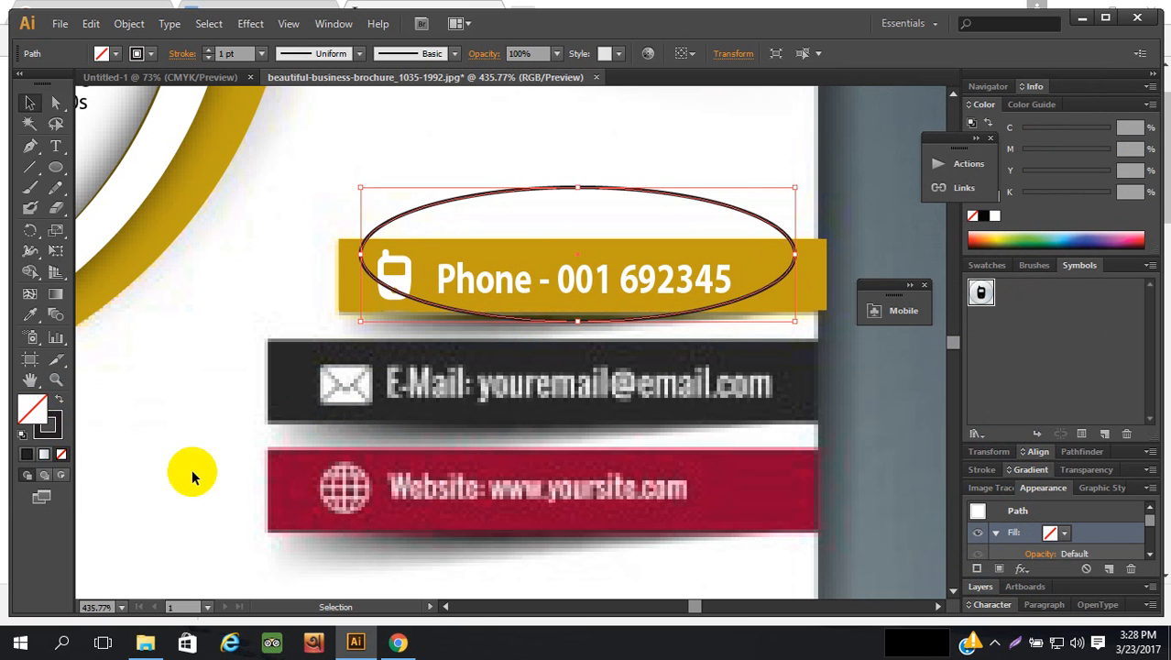
{"action": "left_click", "coordinate": [260, 55]}
{"action": "left_click", "coordinate": [275, 71]}
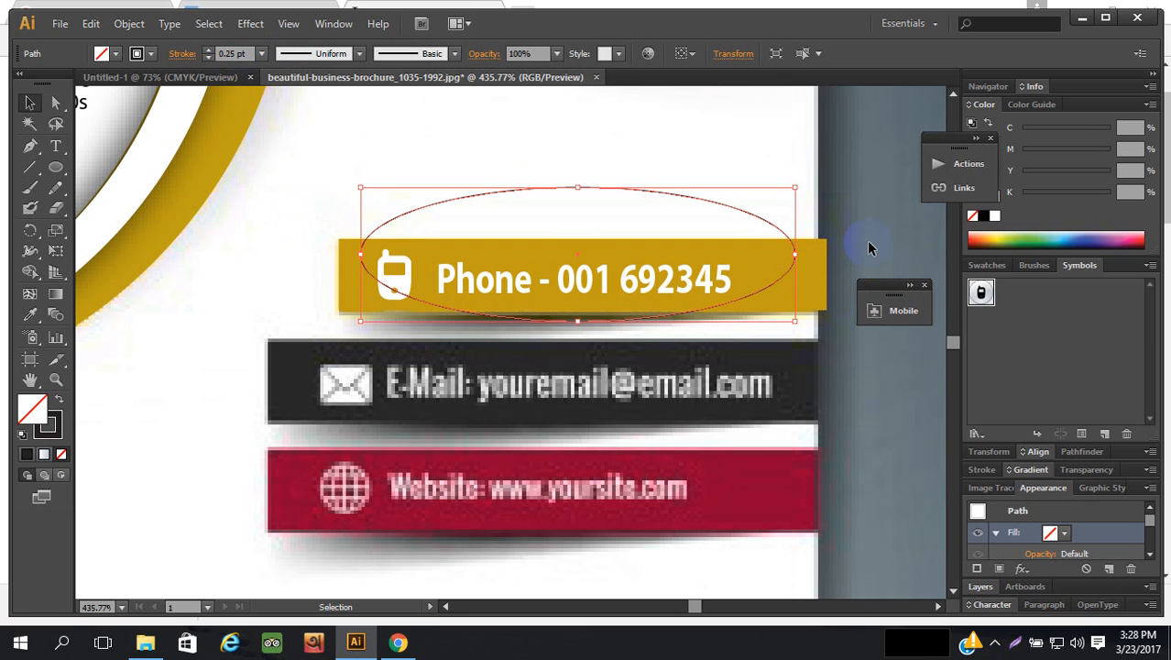
{"action": "left_click_drag", "start_coordinate": [577, 321], "coordinate": [570, 314]}
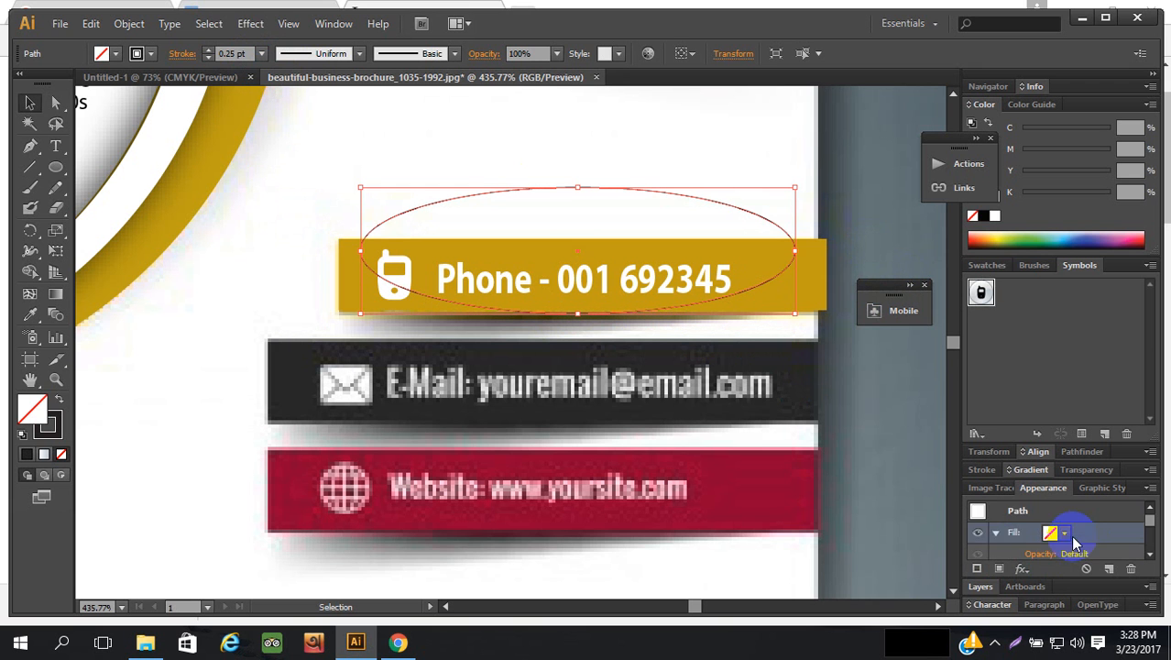
- Apply a Drop Shadow effect to the ellipse with X Offset 0.2 in and Y Offset 0.3 in
{"action": "scroll", "coordinate": [1075, 543], "scroll_direction": "down", "scroll_amount": 1}
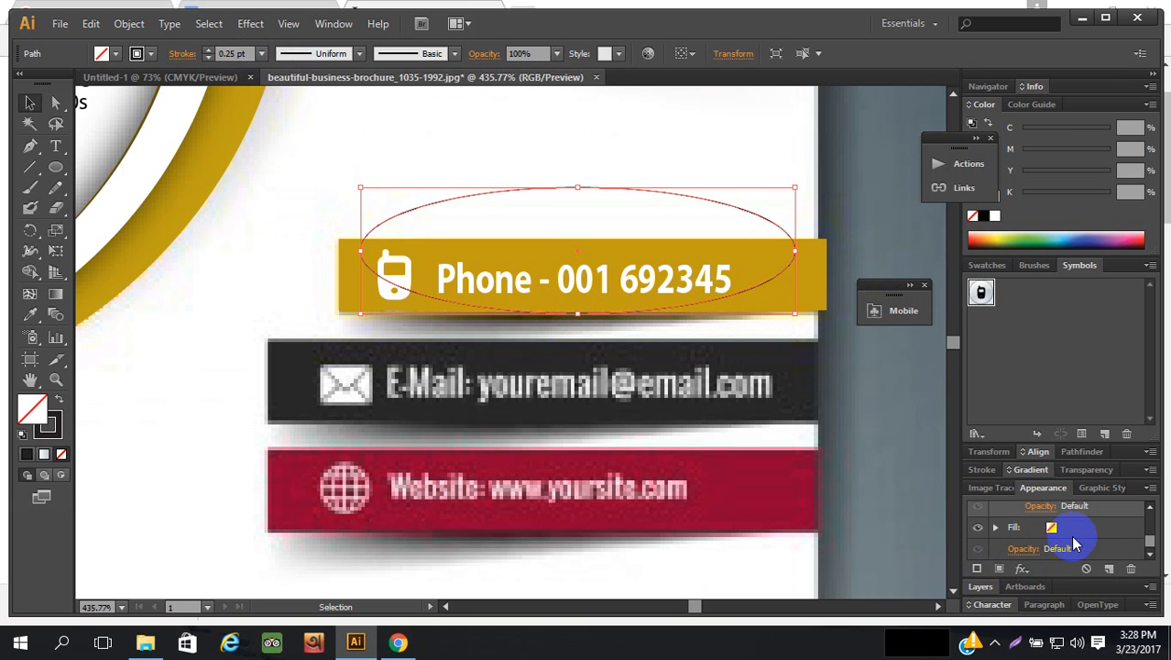
{"action": "left_click", "coordinate": [1023, 569]}
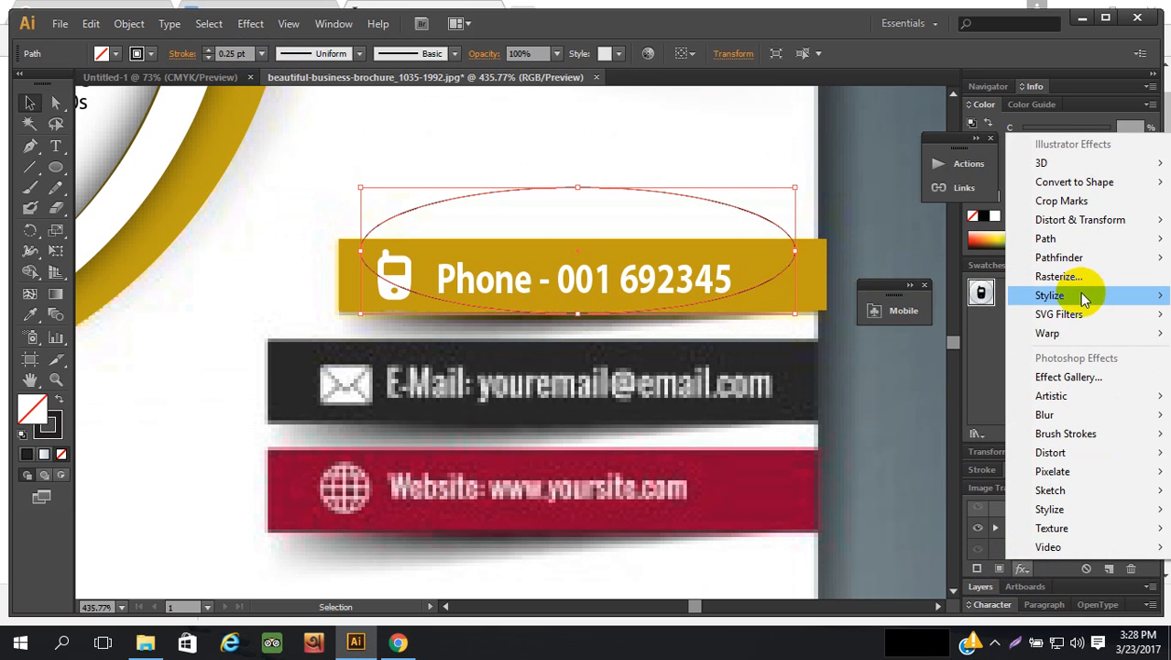
{"action": "mouse_move", "coordinate": [1080, 293]}
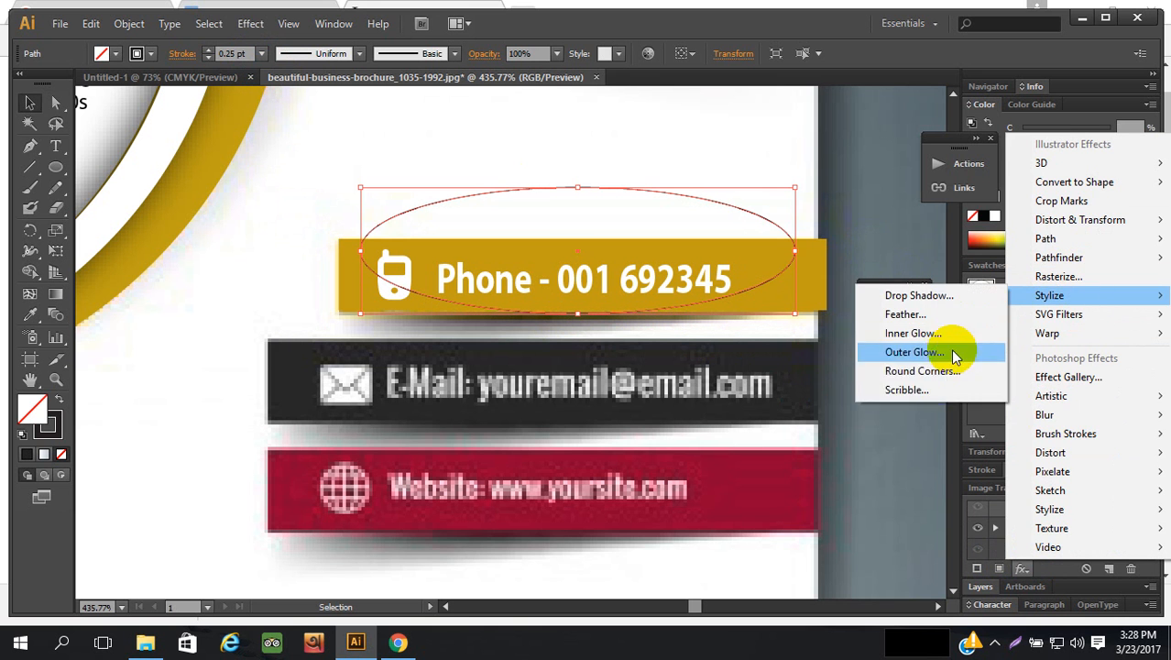
{"action": "left_click", "coordinate": [942, 296]}
{"action": "left_click", "coordinate": [863, 295]}
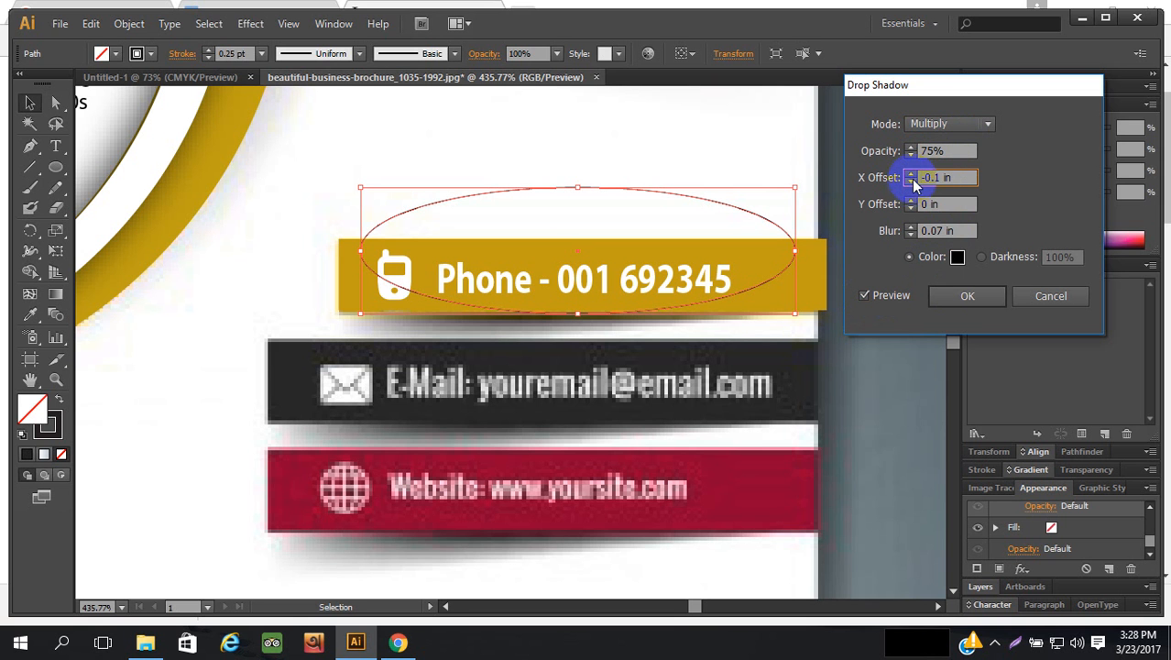
{"action": "left_click_drag", "start_coordinate": [910, 178], "coordinate": [925, 181]}
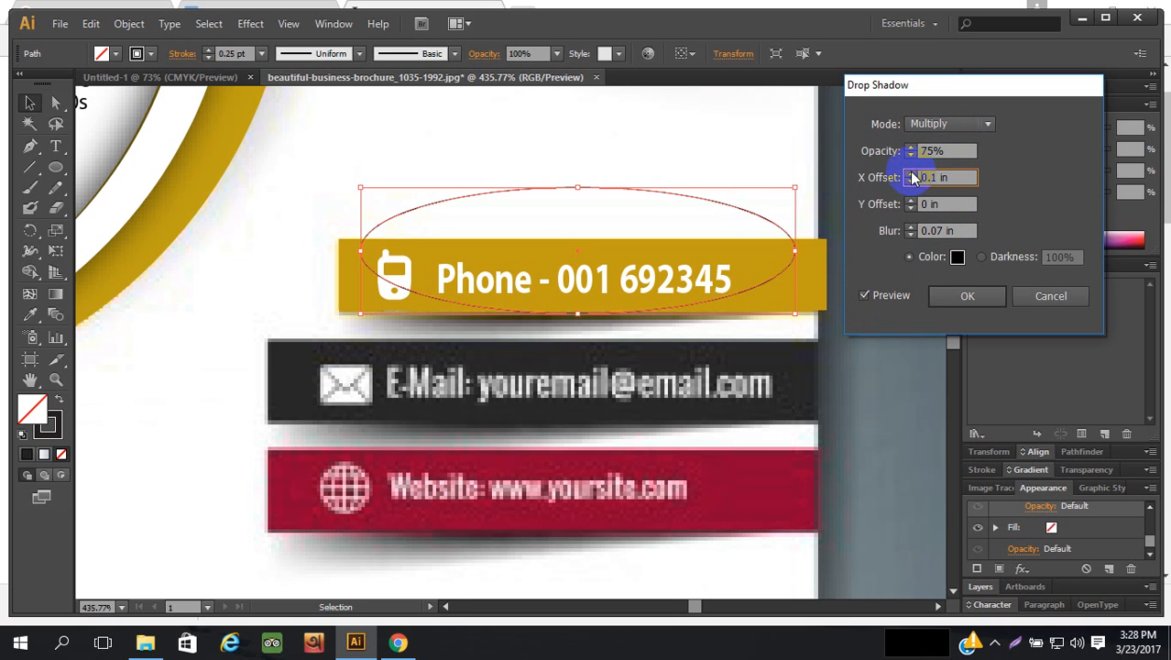
{"action": "left_click", "coordinate": [910, 200]}
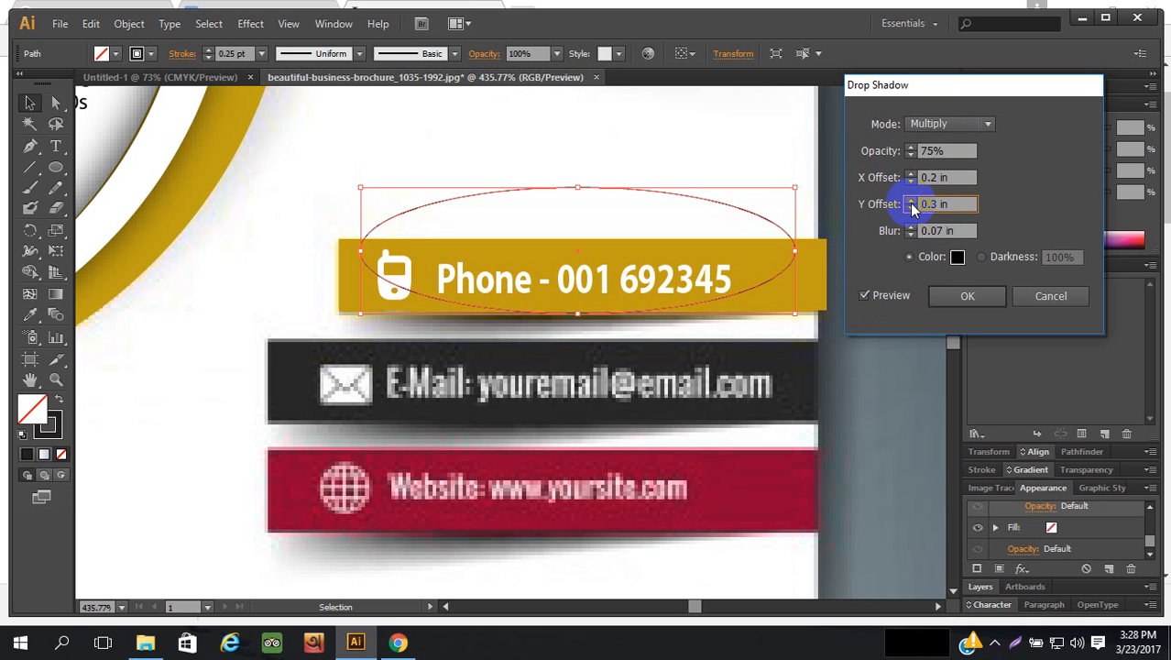
{"action": "left_click", "coordinate": [970, 295]}
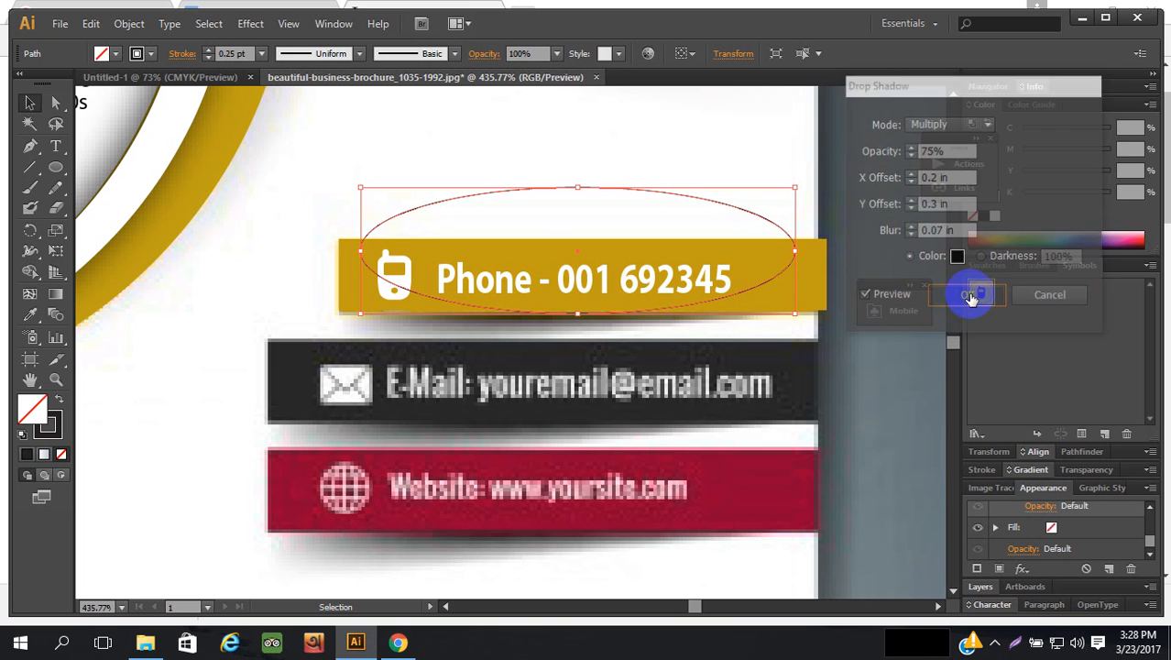
- Add a dark fill to the ellipse and open another Drop Shadow effect for it with the preview on
{"action": "left_click", "coordinate": [999, 569]}
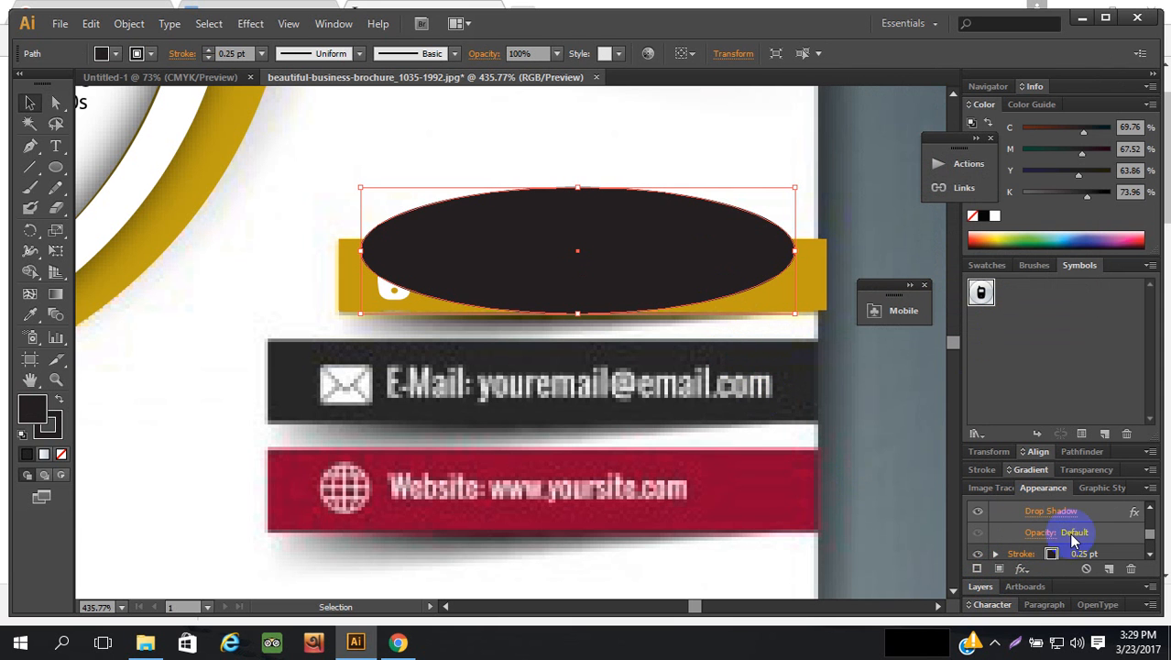
{"action": "scroll", "coordinate": [1058, 536], "scroll_direction": "down", "scroll_amount": 2}
{"action": "left_click", "coordinate": [1023, 568]}
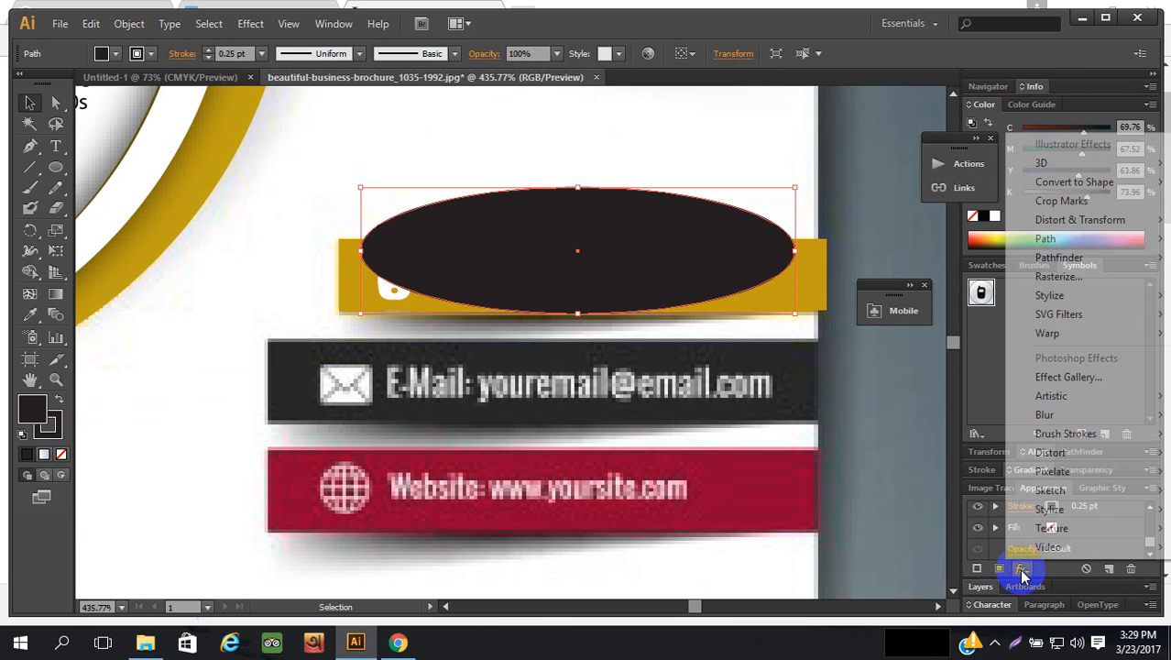
{"action": "mouse_move", "coordinate": [1082, 226]}
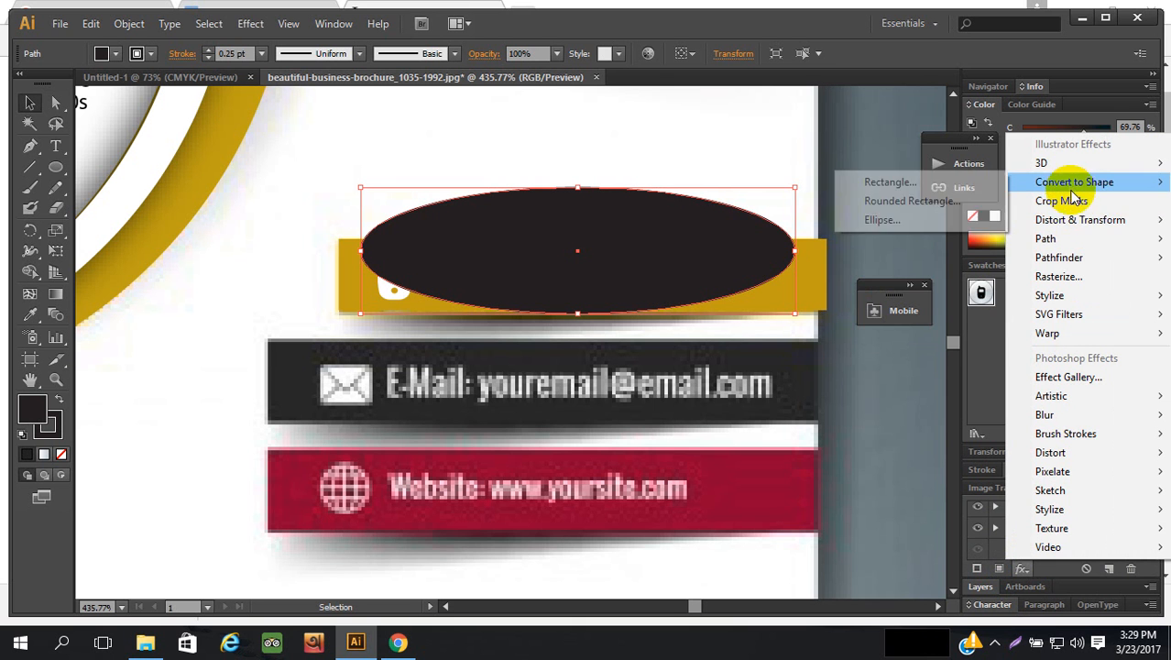
{"action": "mouse_move", "coordinate": [1071, 291]}
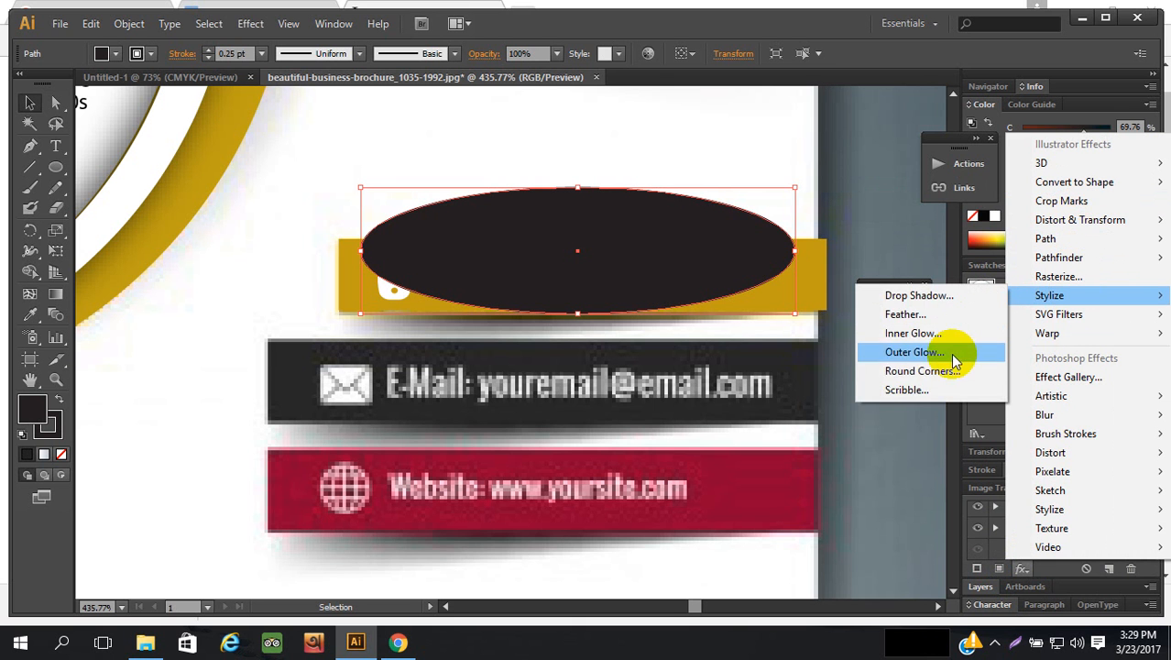
{"action": "left_click", "coordinate": [934, 301]}
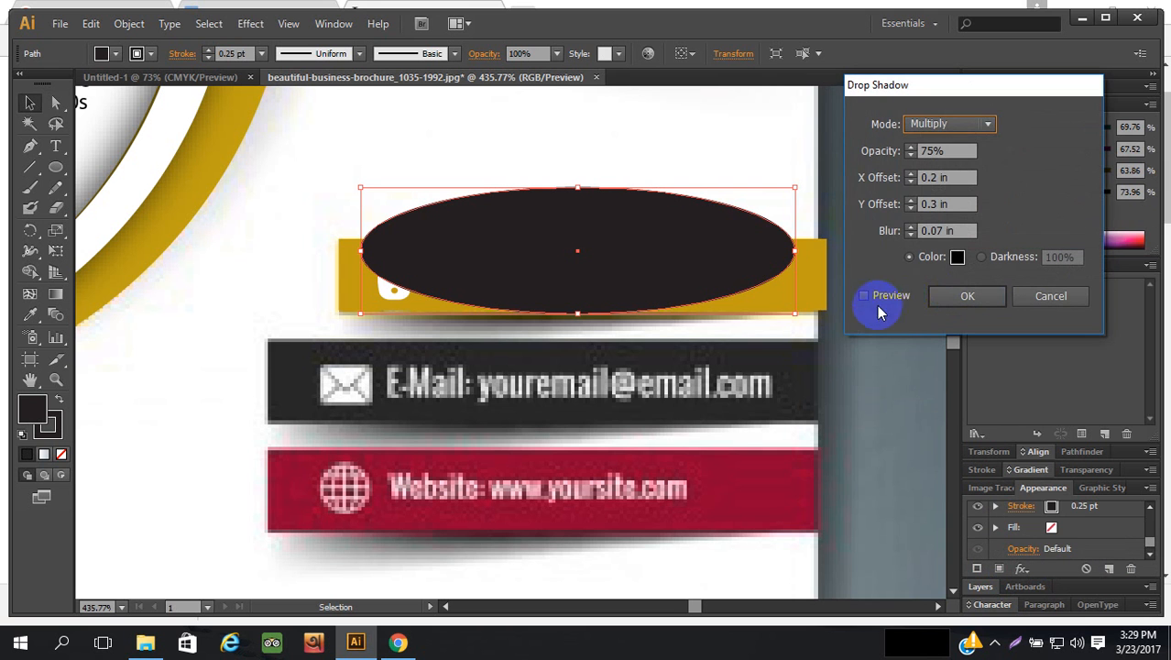
{"action": "left_click", "coordinate": [864, 296]}
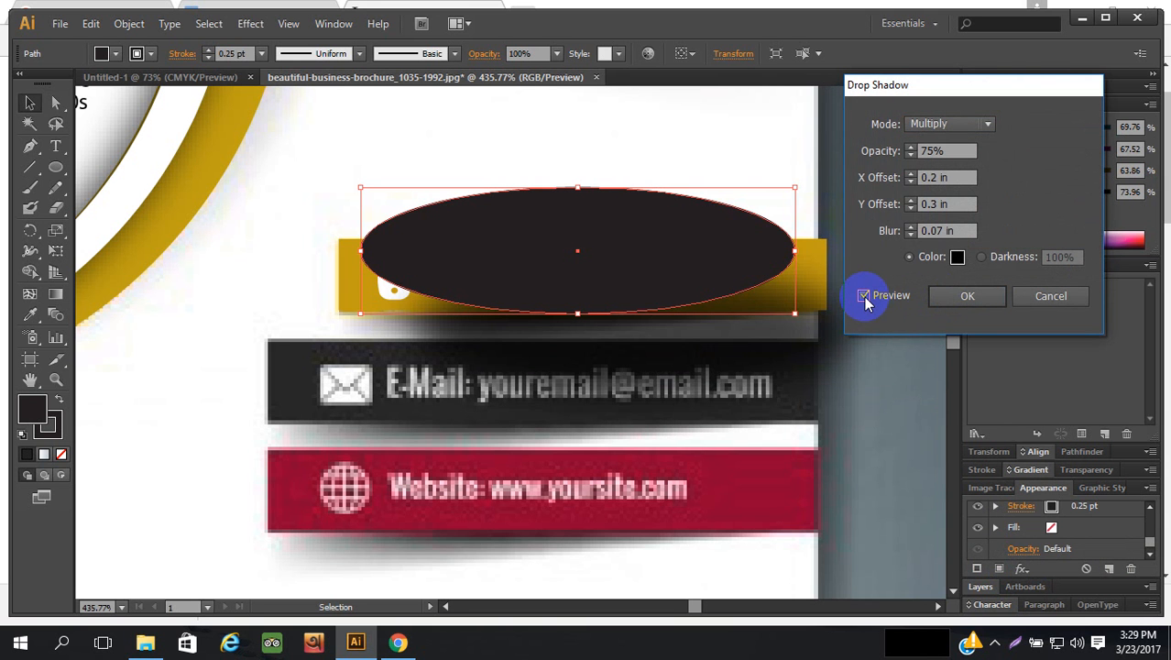
- Set the new drop shadow's X Offset to 0 in, Y Offset to 0.05 in and Blur to 0.1 in, and apply it
{"action": "left_click", "coordinate": [912, 182]}
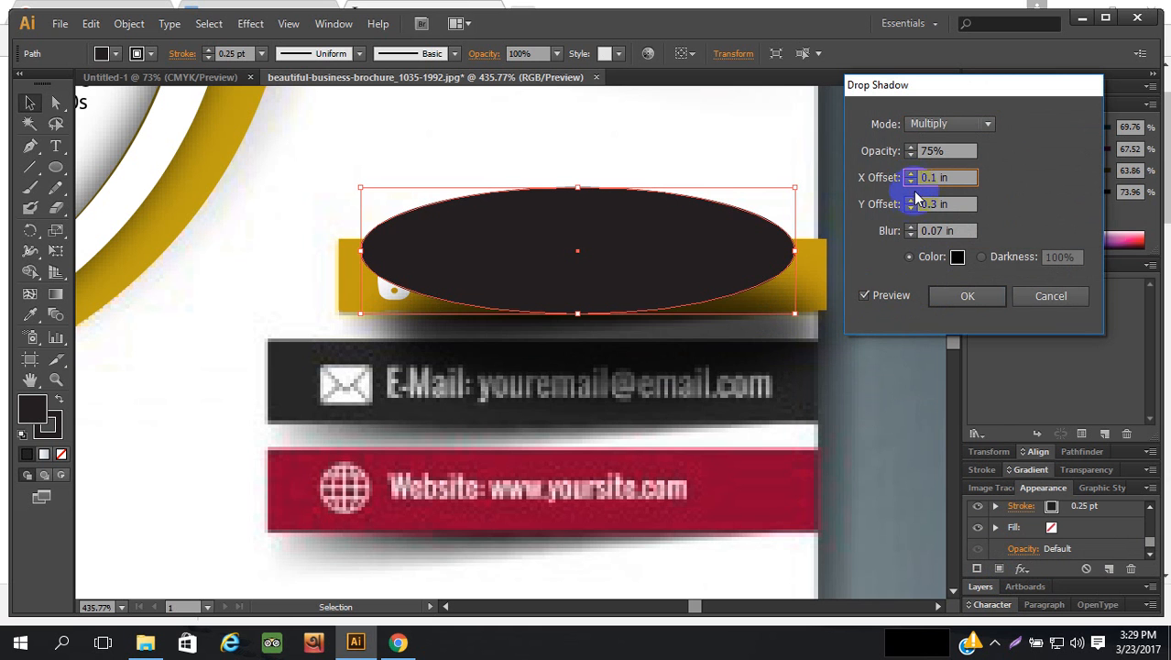
{"action": "left_click", "coordinate": [910, 209]}
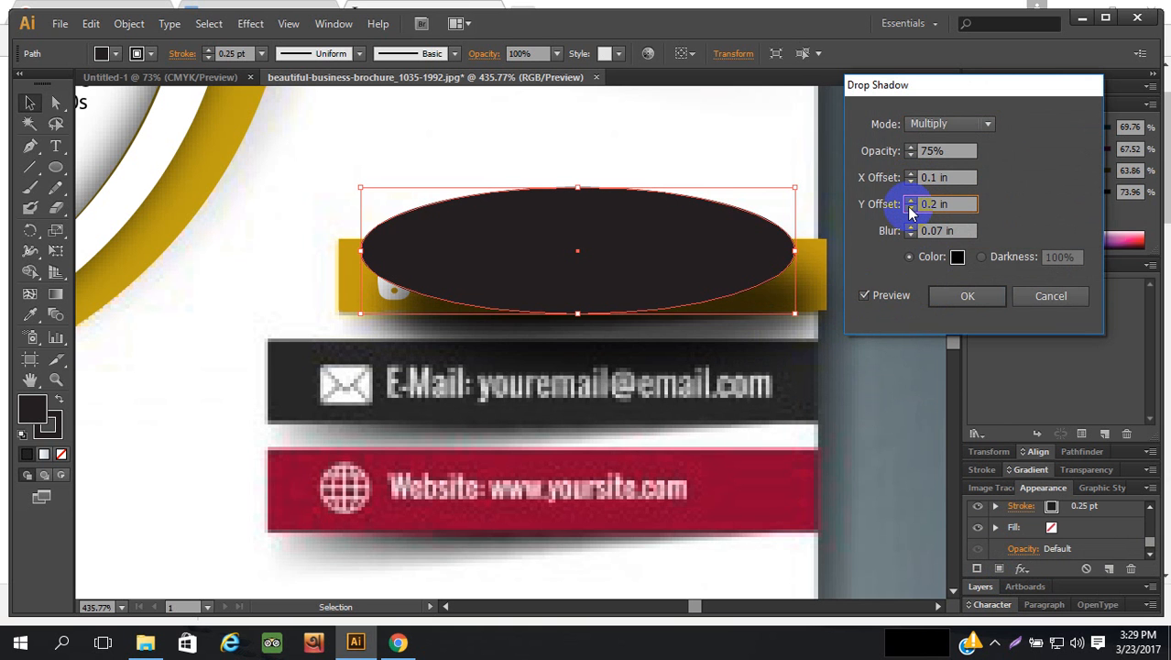
{"action": "left_click", "coordinate": [911, 209]}
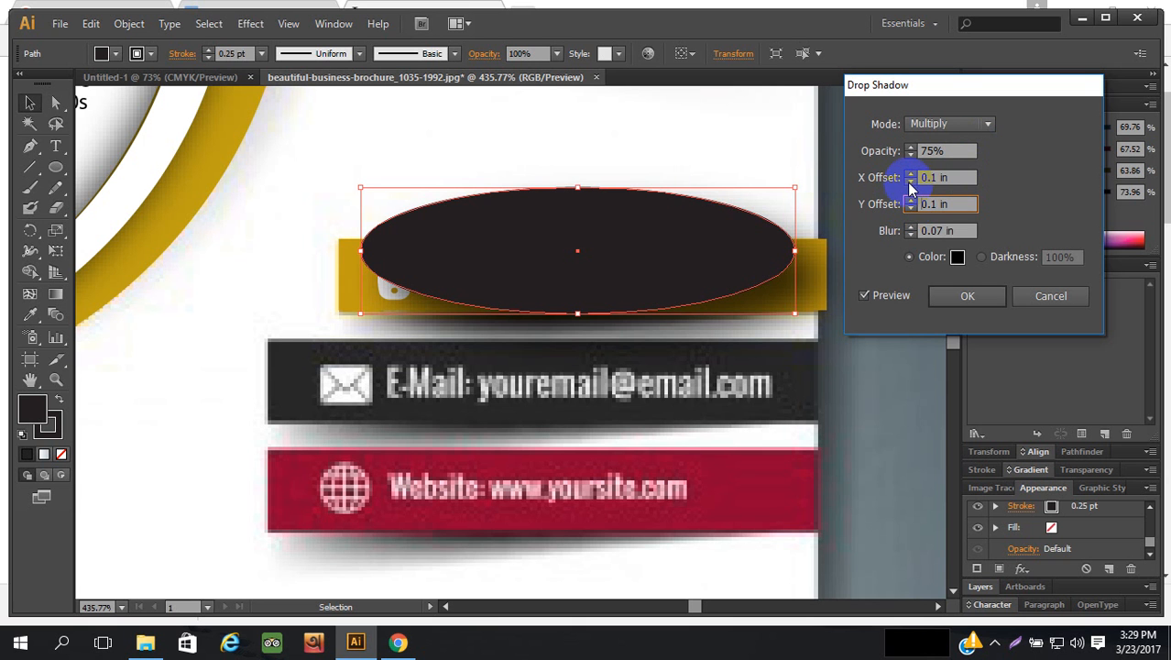
{"action": "left_click", "coordinate": [910, 182]}
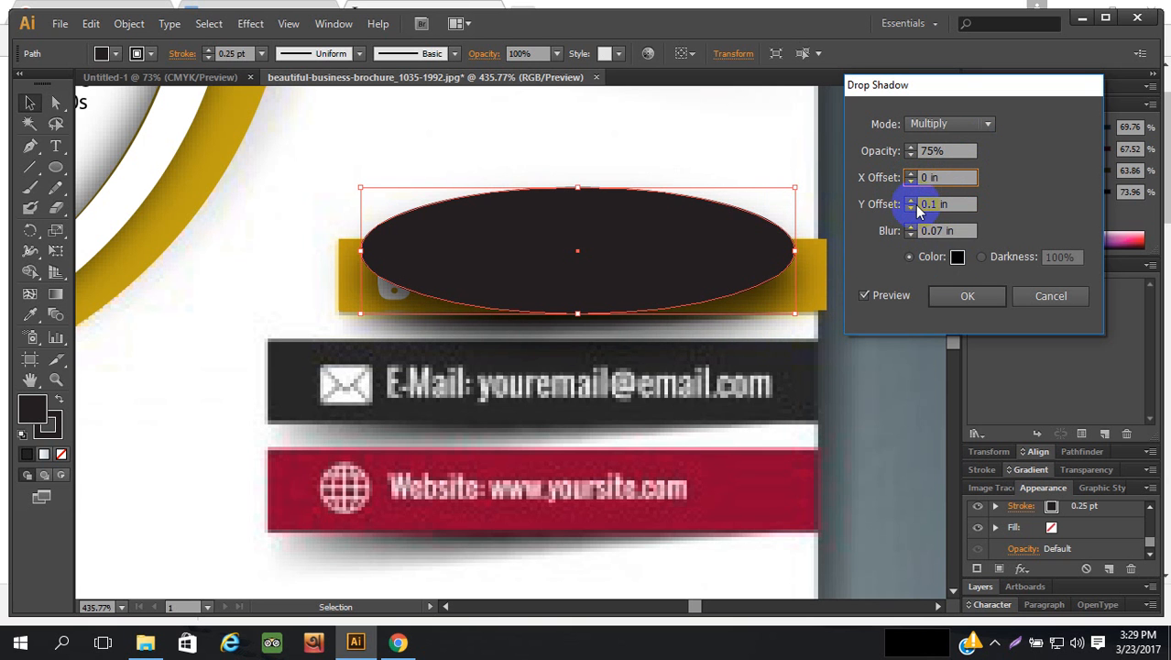
{"action": "left_click", "coordinate": [909, 235]}
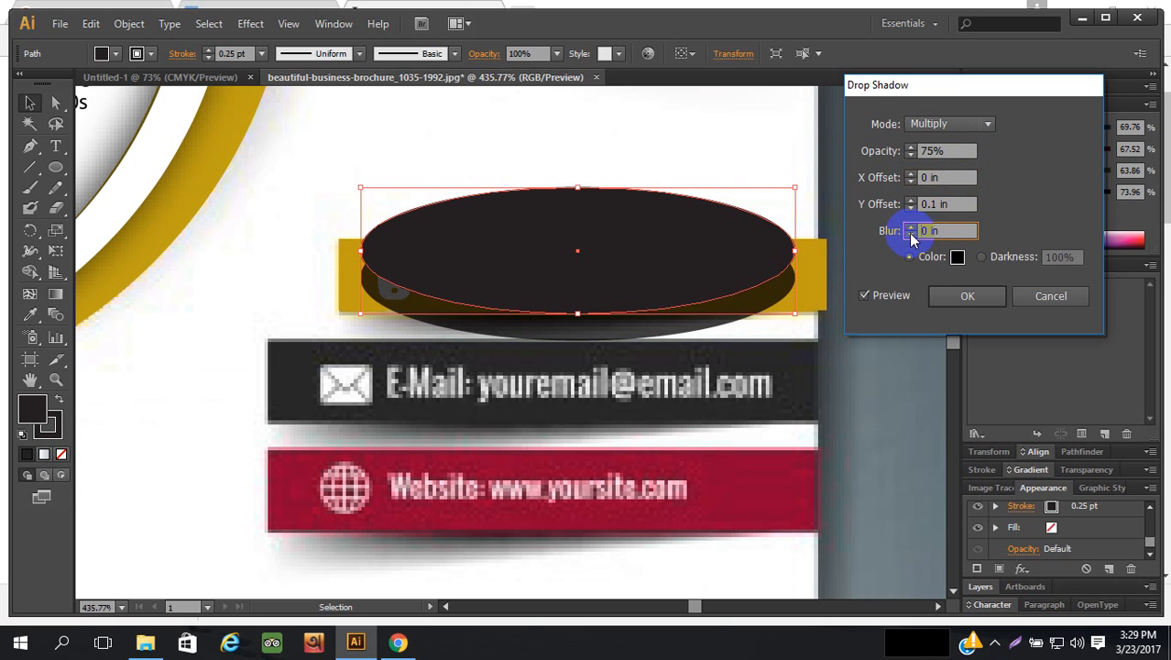
{"action": "left_click", "coordinate": [911, 228]}
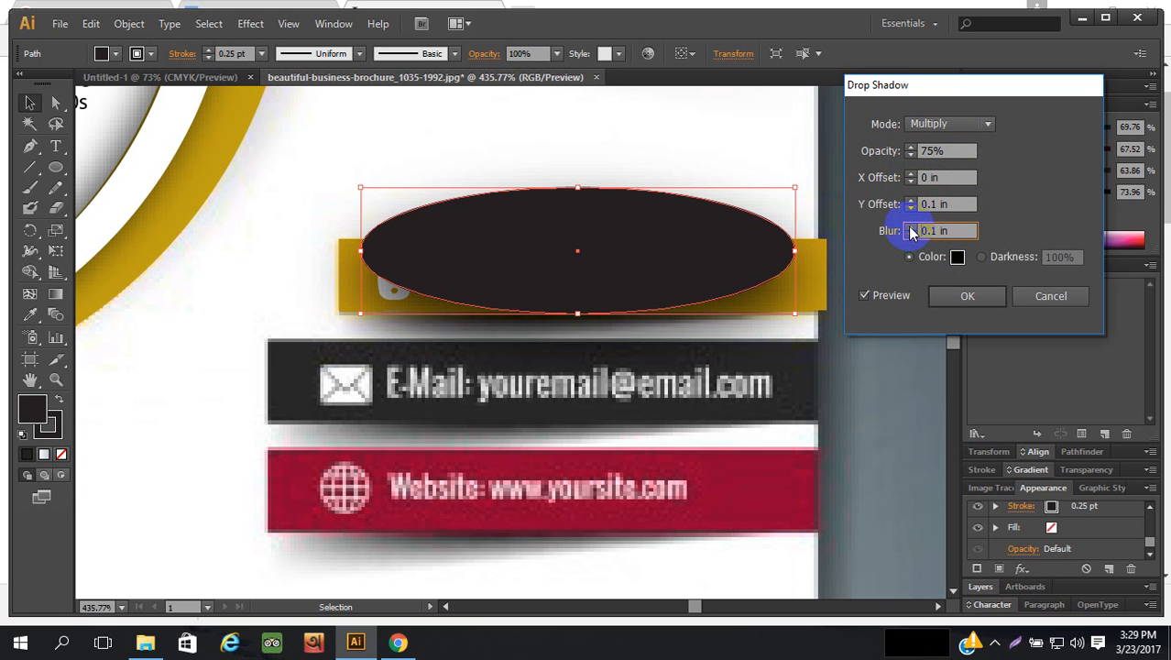
{"action": "left_click", "coordinate": [931, 206]}
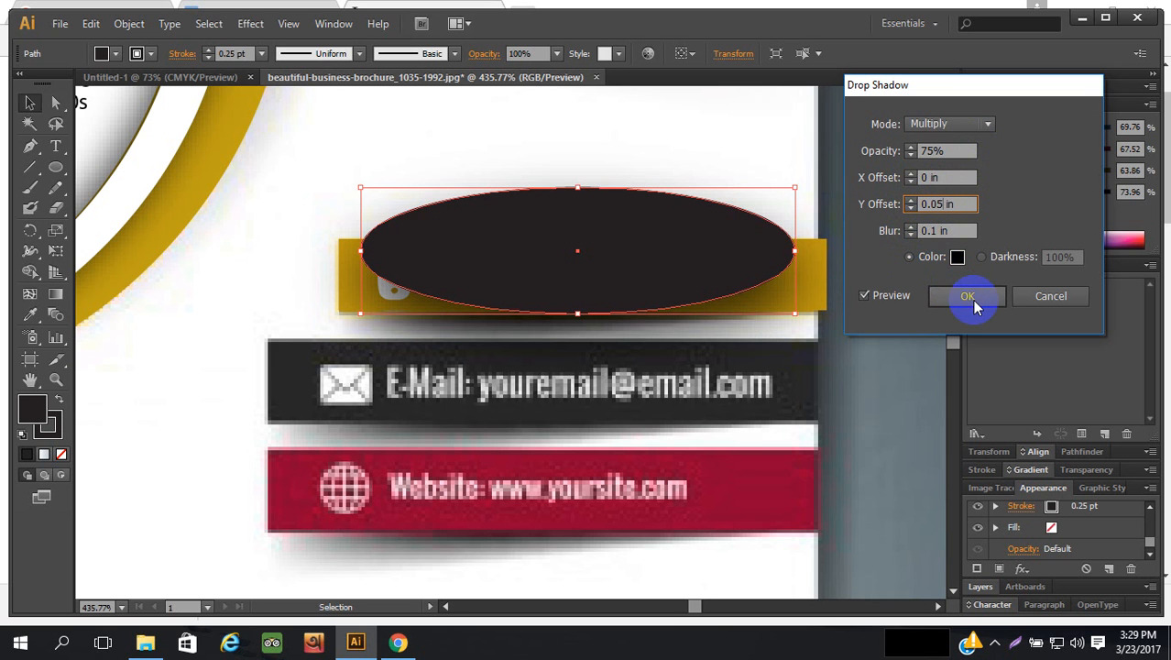
{"action": "left_click", "coordinate": [949, 230]}
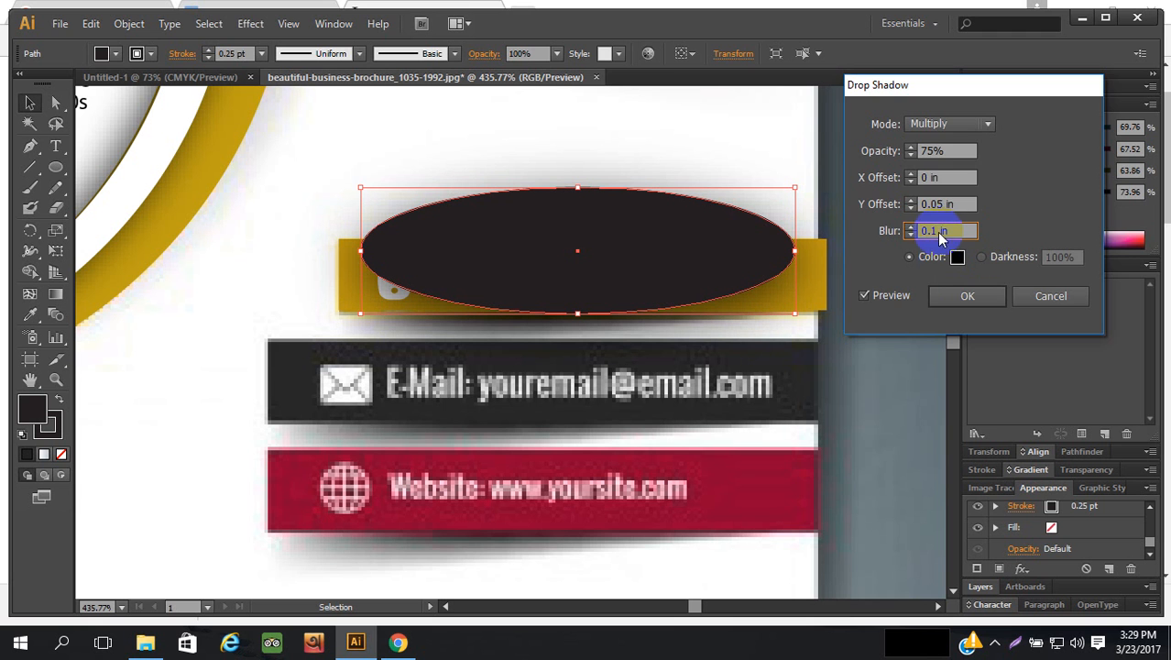
{"action": "left_click", "coordinate": [946, 295]}
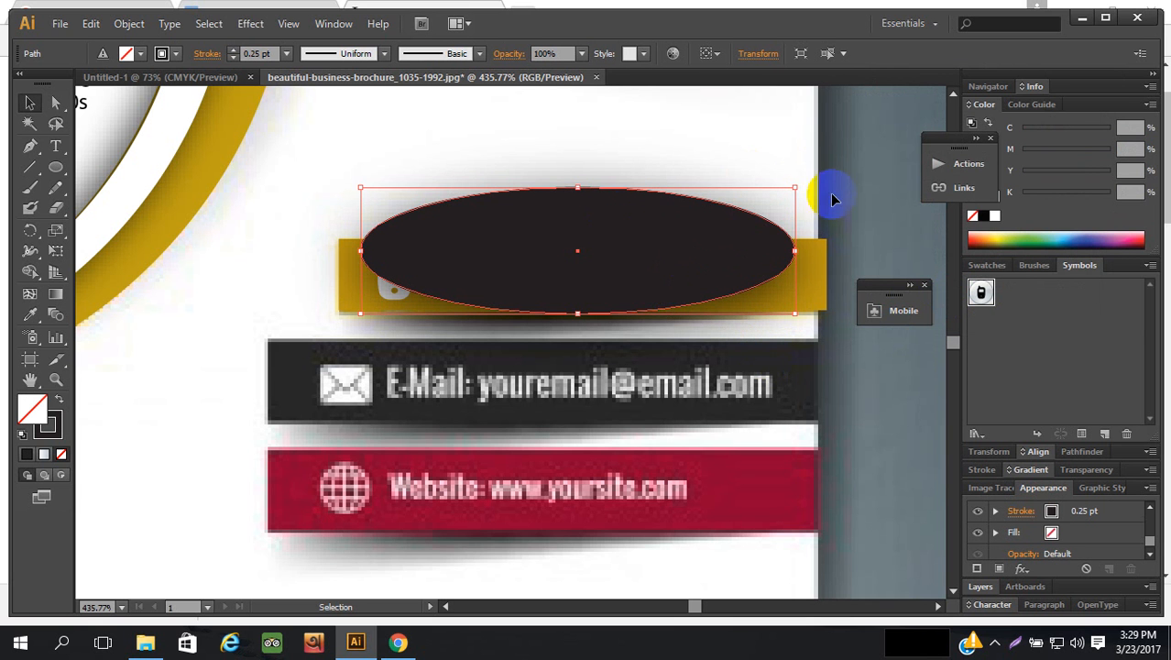
- Flatten the dark ellipse slightly by lowering its upper edge while keeping its lower edge in place
{"action": "left_click", "coordinate": [815, 228]}
{"action": "left_click", "coordinate": [706, 229]}
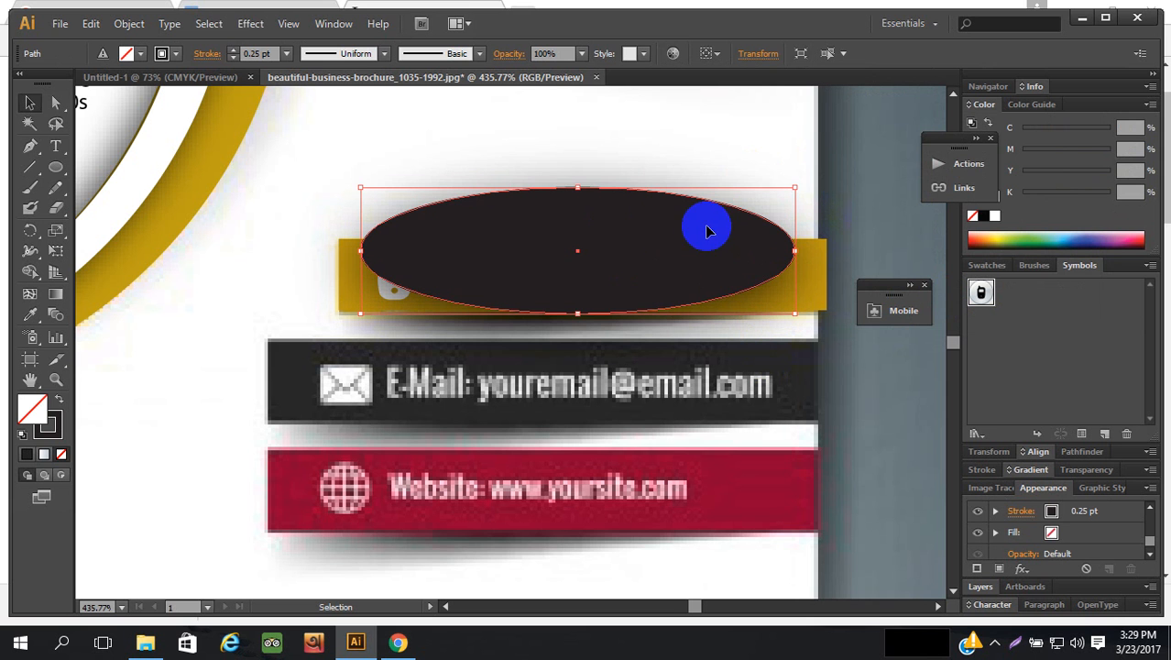
{"action": "left_click", "coordinate": [578, 189]}
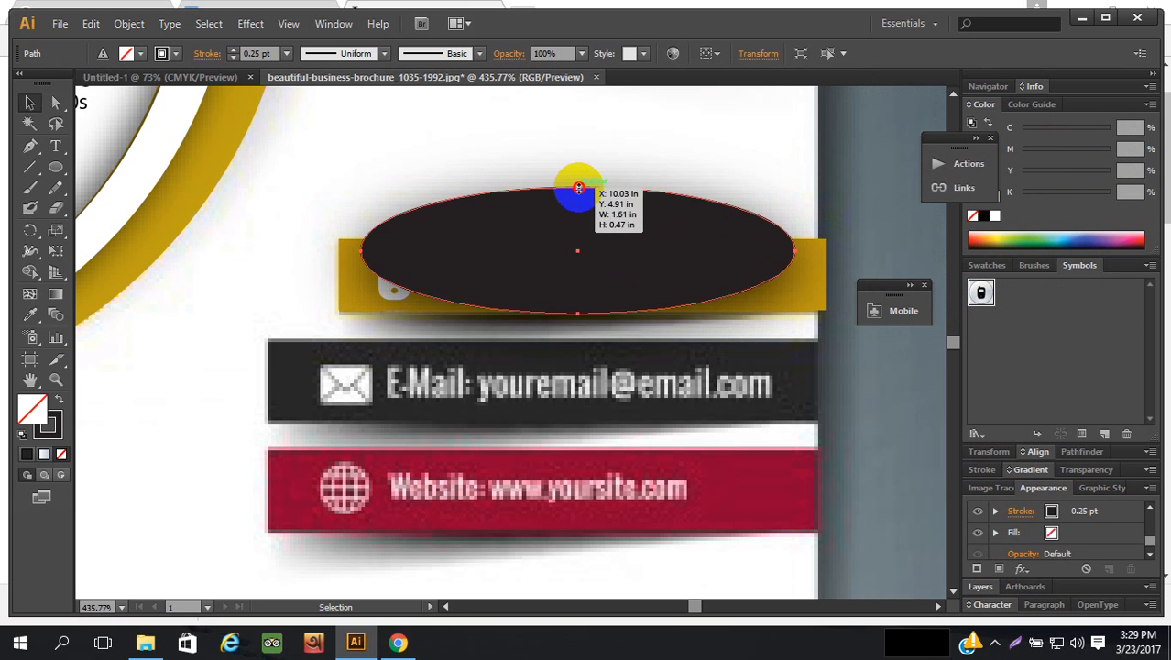
{"action": "mouse_move", "coordinate": [578, 189]}
{"action": "left_mouse_down"}
{"action": "mouse_move", "coordinate": [580, 200]}
{"action": "mouse_move", "coordinate": [580, 191]}
{"action": "left_mouse_up"}
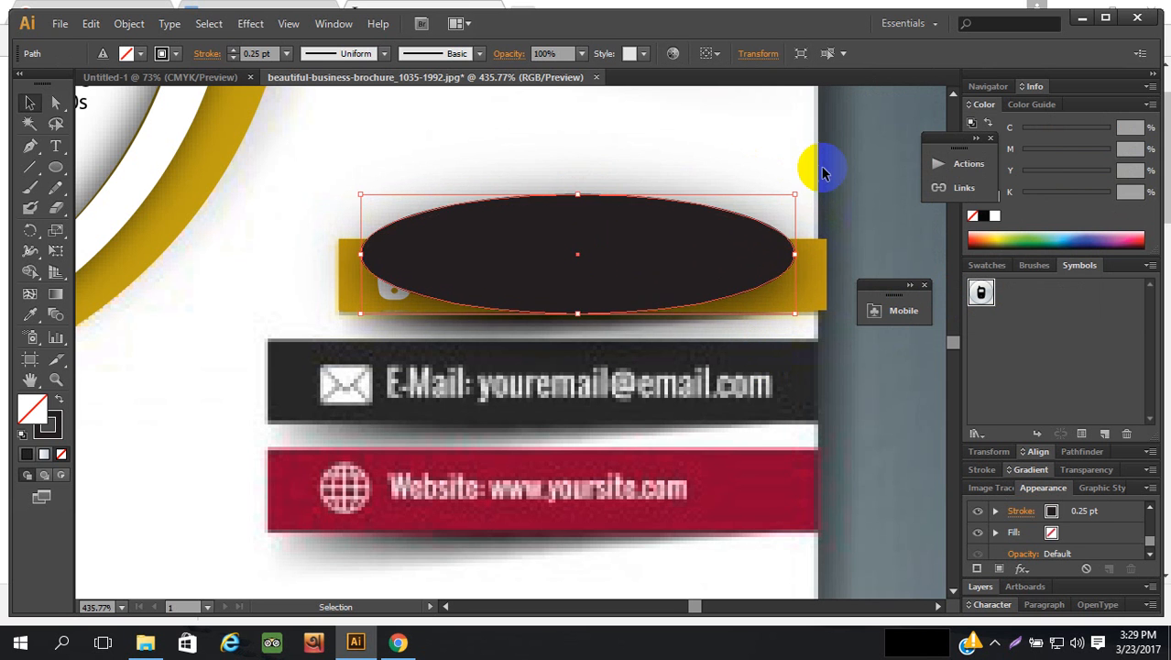
- Delete the ellipse's top anchor point so that only its lower half is left
{"action": "left_click", "coordinate": [30, 103]}
{"action": "left_click", "coordinate": [55, 103]}
{"action": "left_click", "coordinate": [577, 196]}
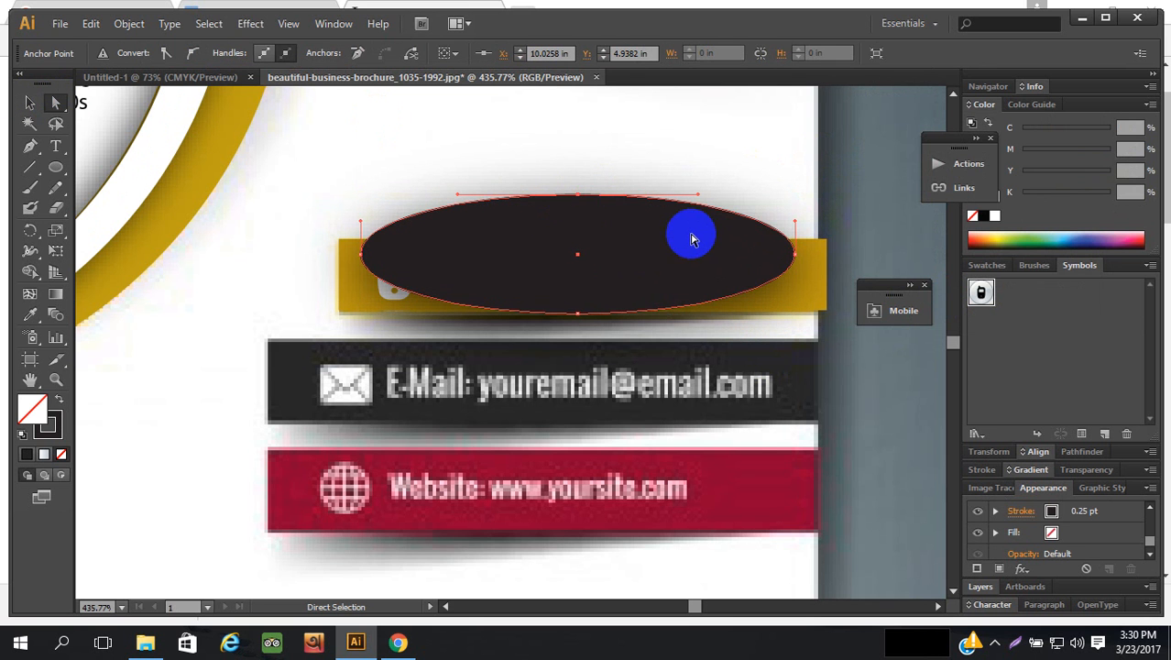
{"action": "key", "text": "Delete"}
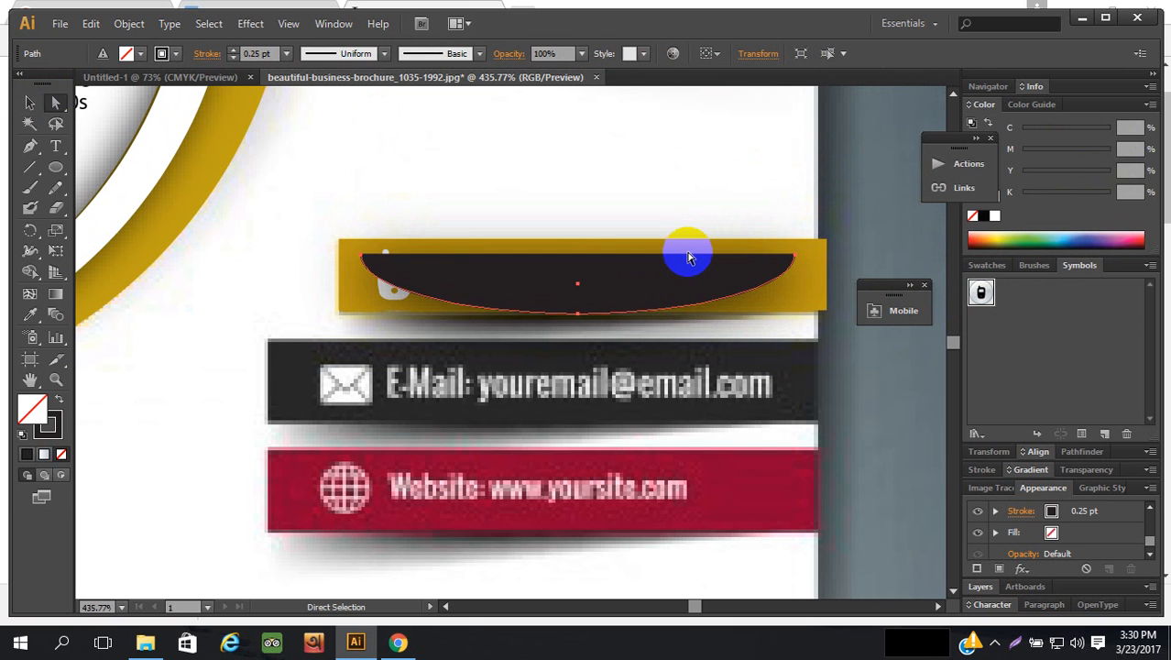
{"action": "scroll", "coordinate": [742, 231], "scroll_direction": "down", "scroll_amount": 1}
- Send the dark half-ellipse behind the gold phone bar, its text and its icon
{"action": "left_click", "coordinate": [692, 259]}
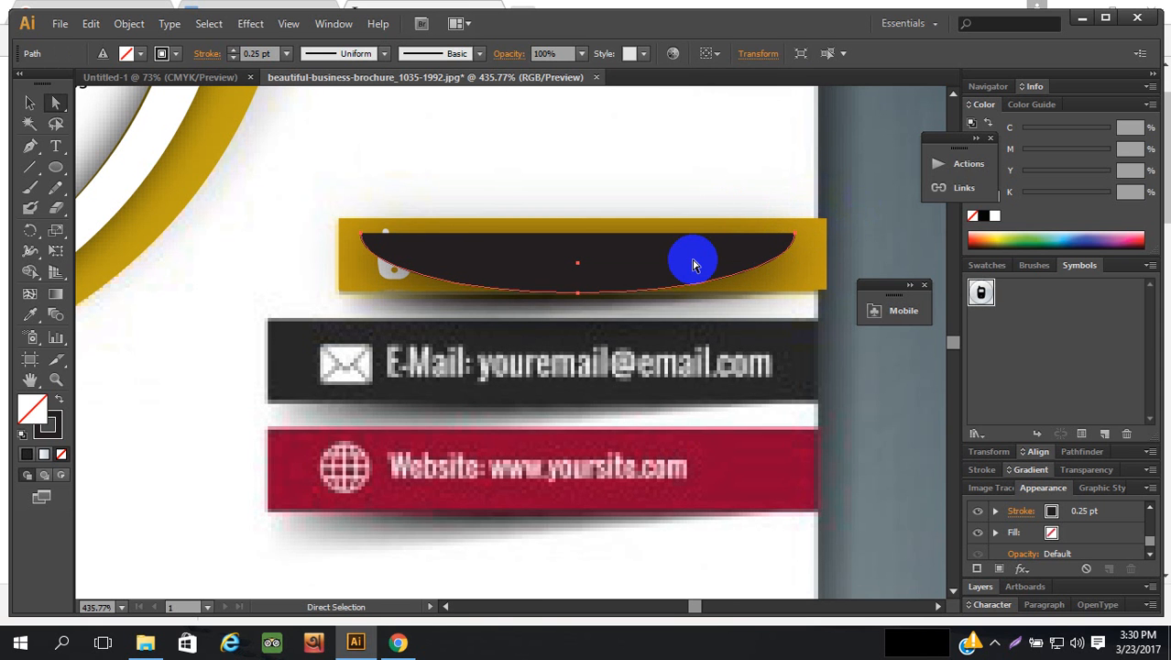
{"action": "key", "text": "v"}
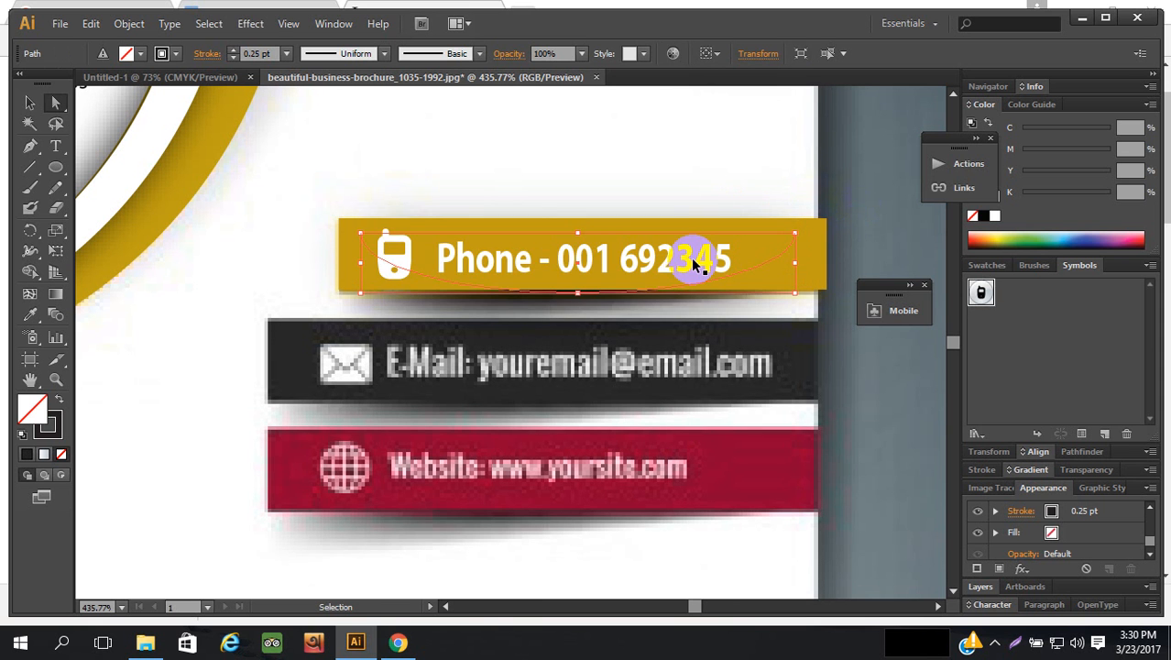
{"action": "key", "text": "a"}
{"action": "scroll", "coordinate": [812, 206], "scroll_direction": "down", "scroll_amount": 1}
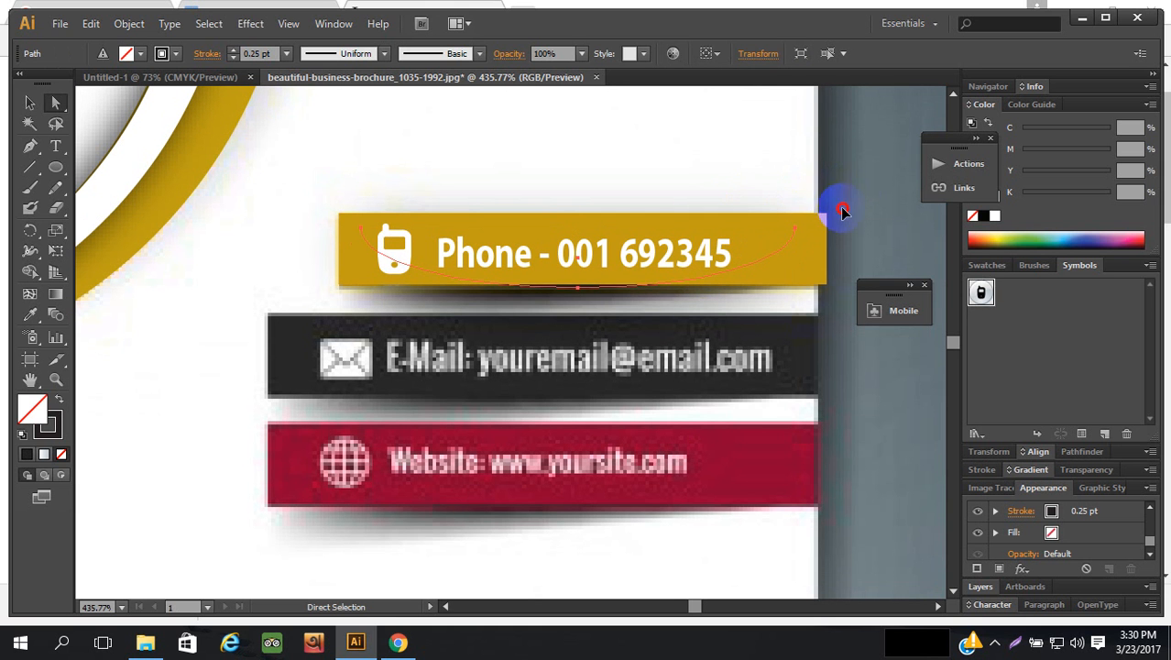
- Group the half-ellipse with the gold bar, the phone text and the phone icon
{"action": "left_click_drag", "start_coordinate": [836, 204], "coordinate": [609, 296]}
{"action": "key", "text": "ctrl+z"}
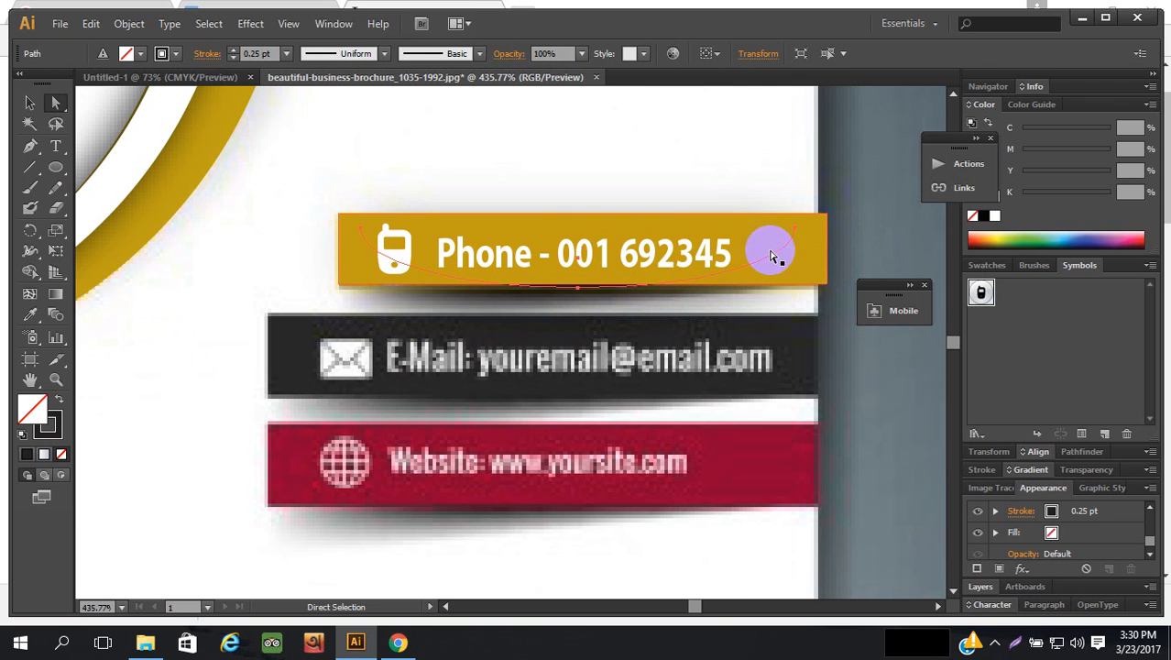
{"action": "left_click", "coordinate": [793, 260], "text": "ctrl+shift"}
{"action": "left_click", "coordinate": [673, 267], "text": "ctrl+shift"}
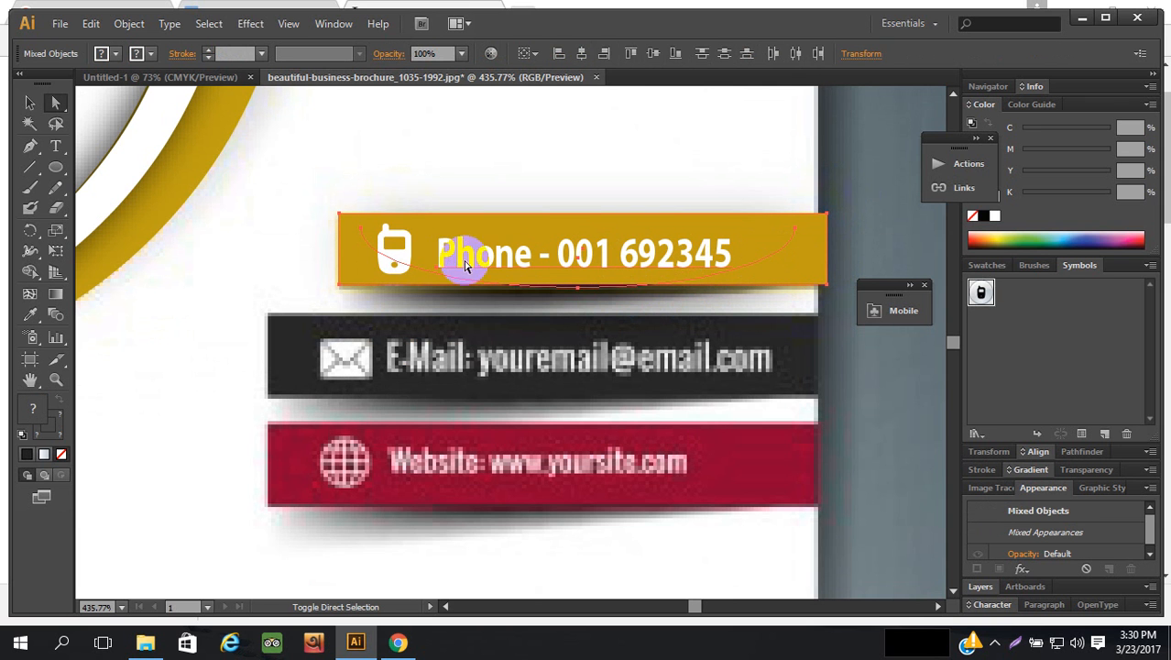
{"action": "left_click", "coordinate": [407, 263], "text": "ctrl+shift"}
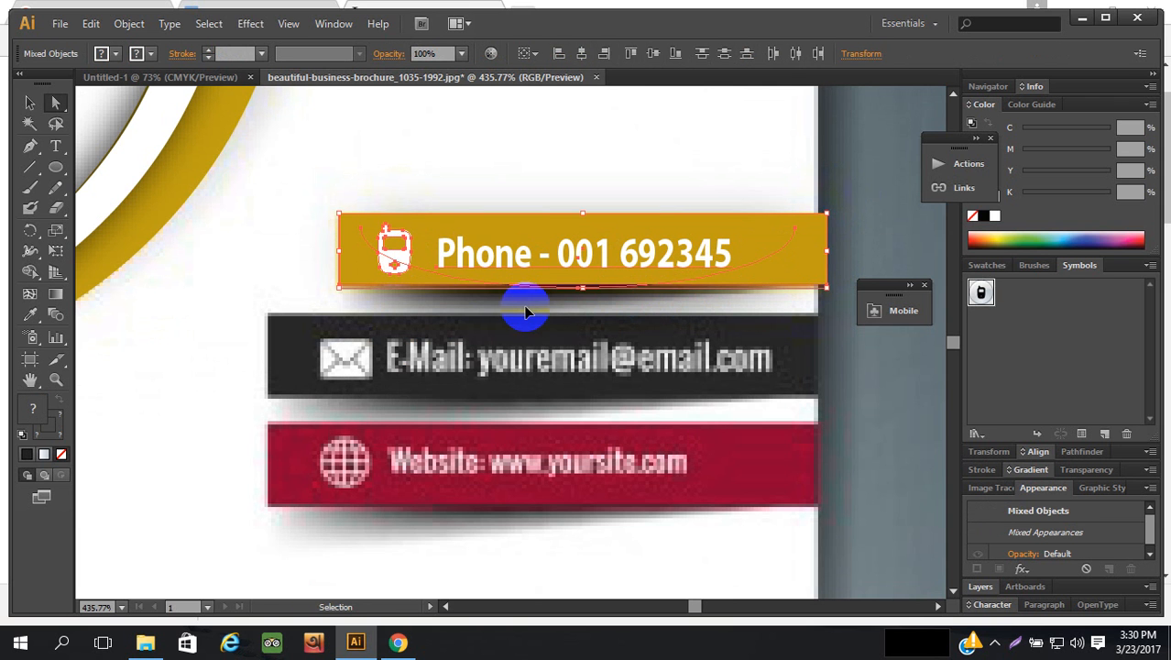
{"action": "key", "text": "ctrl+g"}
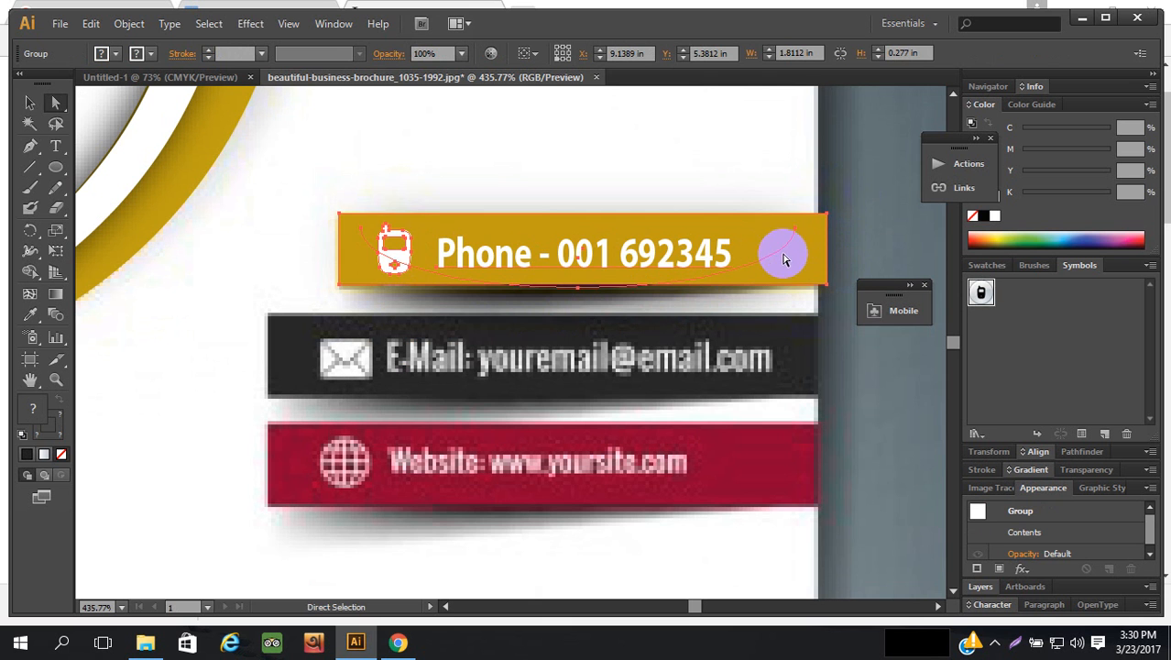
- Move the phone bar group up above the reference image's phone bar and deselect it
{"action": "left_click_drag", "start_coordinate": [774, 257], "coordinate": [744, 151]}
{"action": "left_click", "coordinate": [856, 183]}
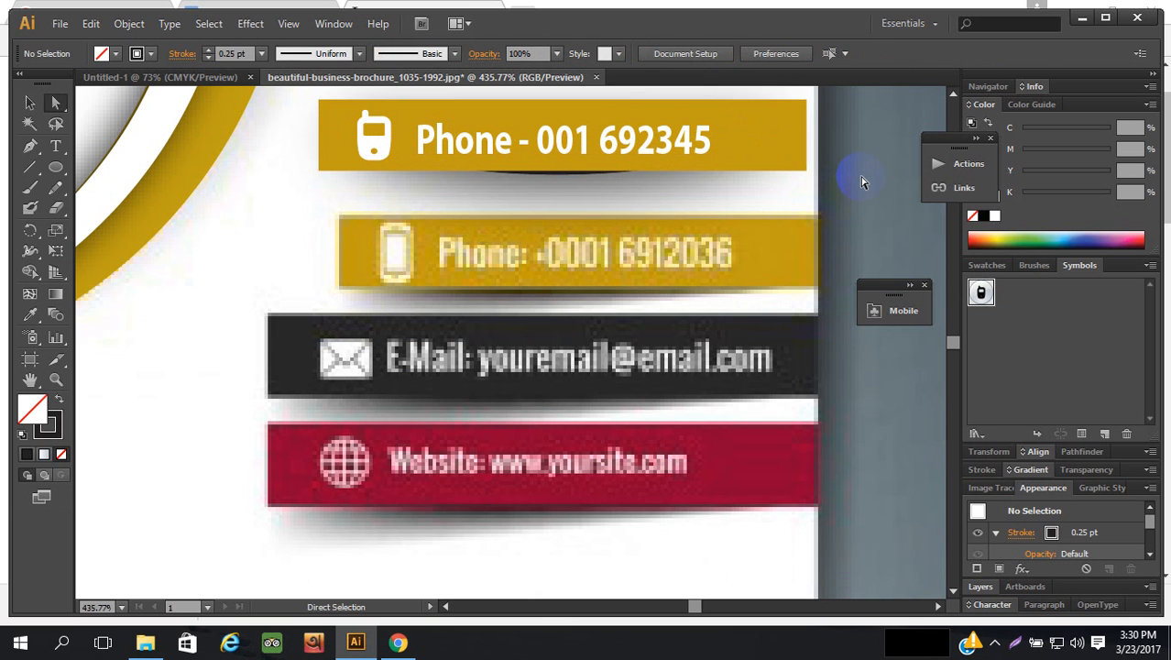
{"action": "scroll", "coordinate": [866, 192], "scroll_direction": "up", "scroll_amount": 1}
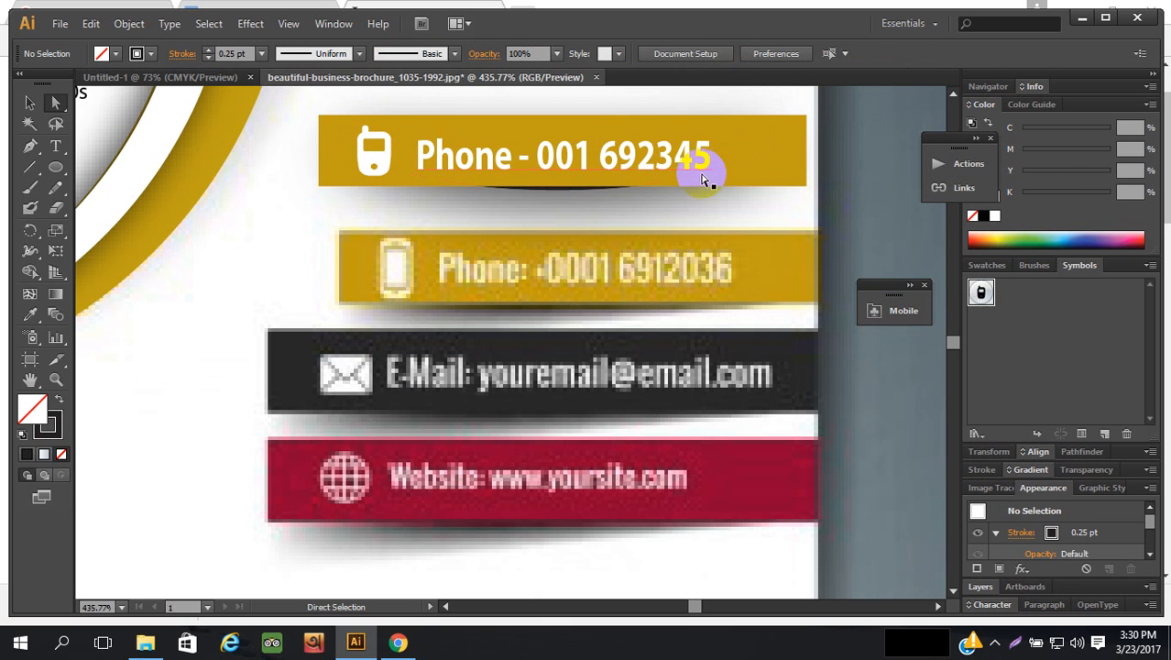
- Raise the half-ellipse's bottom anchor point until its dark edge is hidden behind the gold bar, and deselect it
{"action": "left_click", "coordinate": [557, 193]}
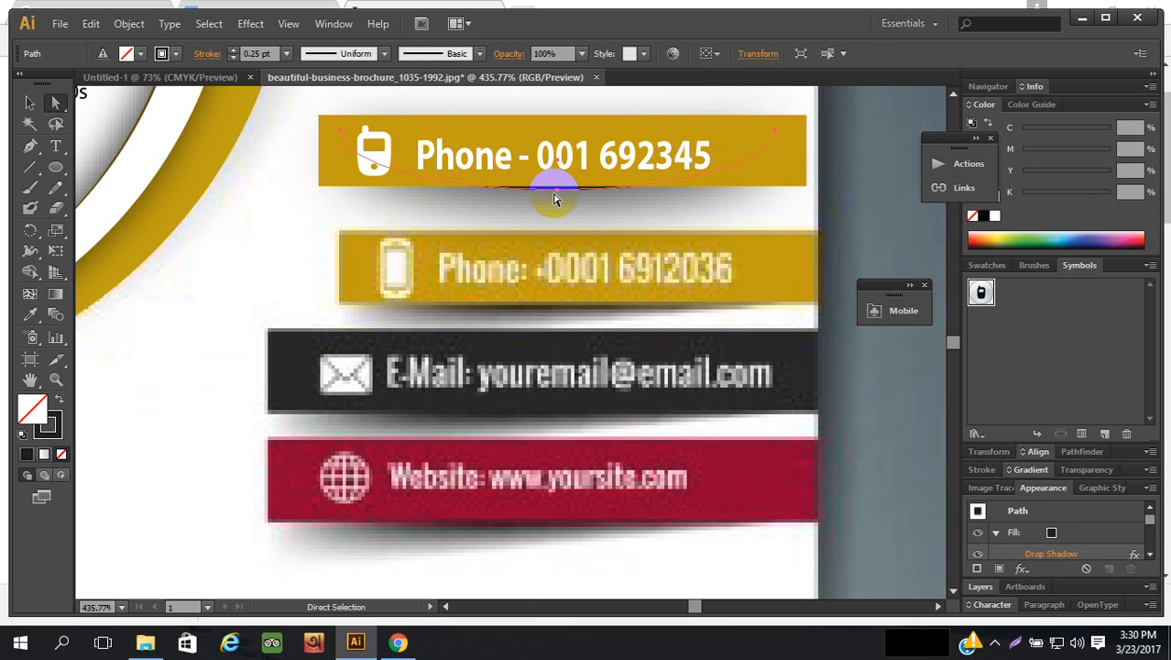
{"action": "left_click", "coordinate": [553, 191]}
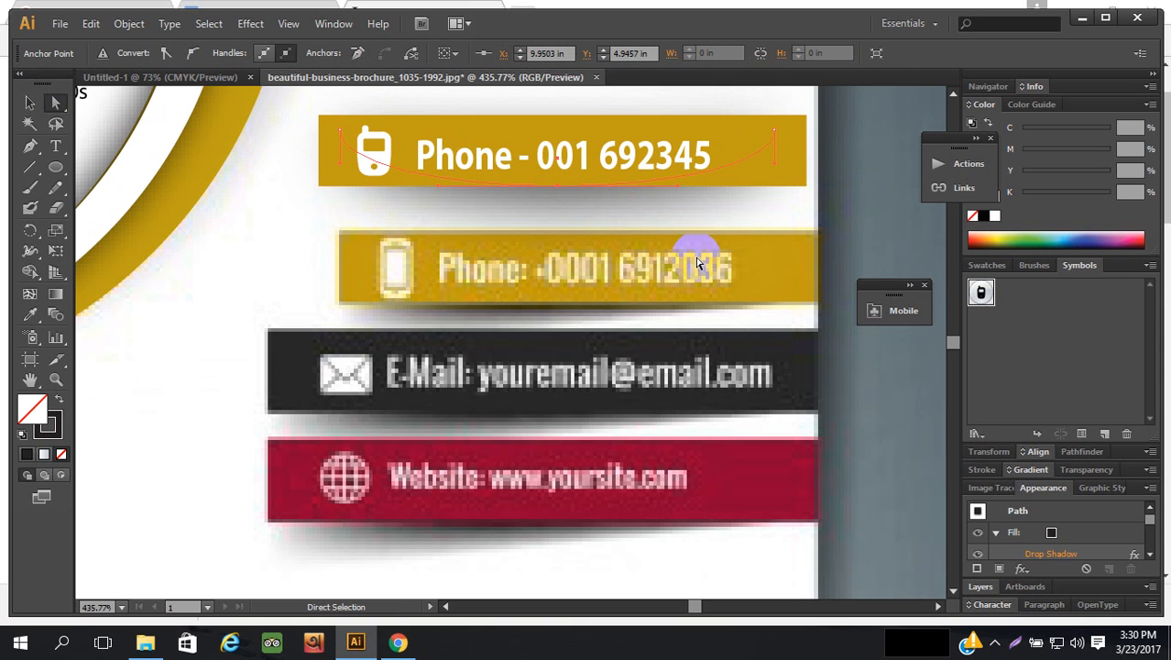
{"action": "left_click", "coordinate": [866, 174]}
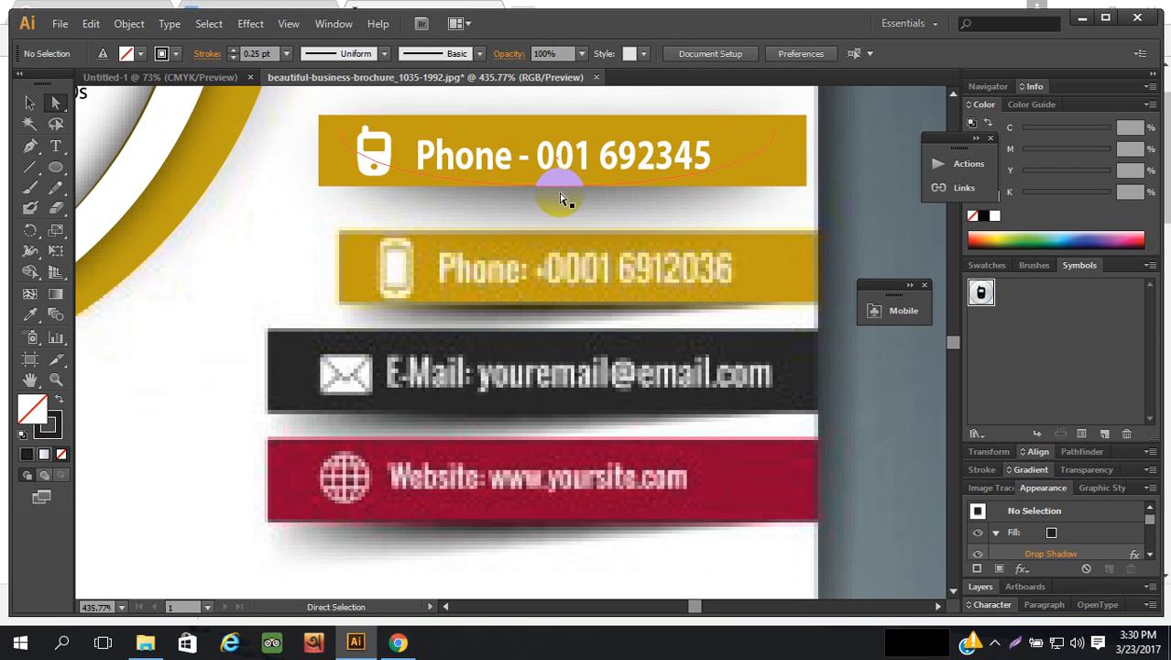
- Reopen the half-ellipse's Drop Shadow settings, set Blur to 0.01 in and preview the result
{"action": "left_click", "coordinate": [645, 201]}
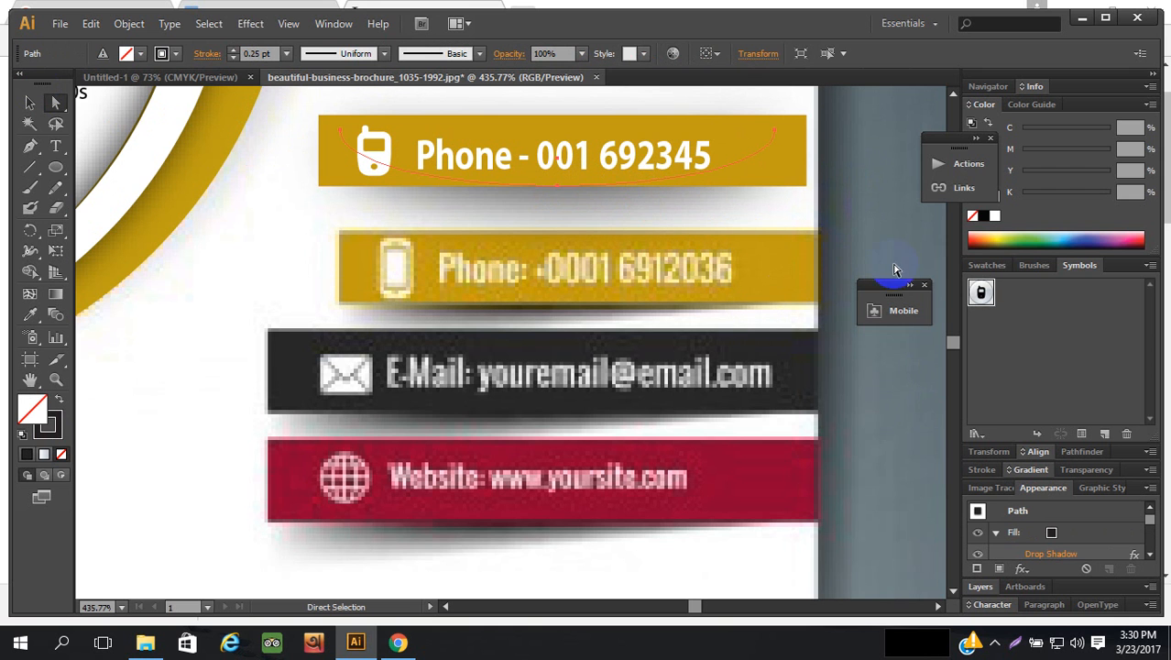
{"action": "left_click", "coordinate": [1065, 557]}
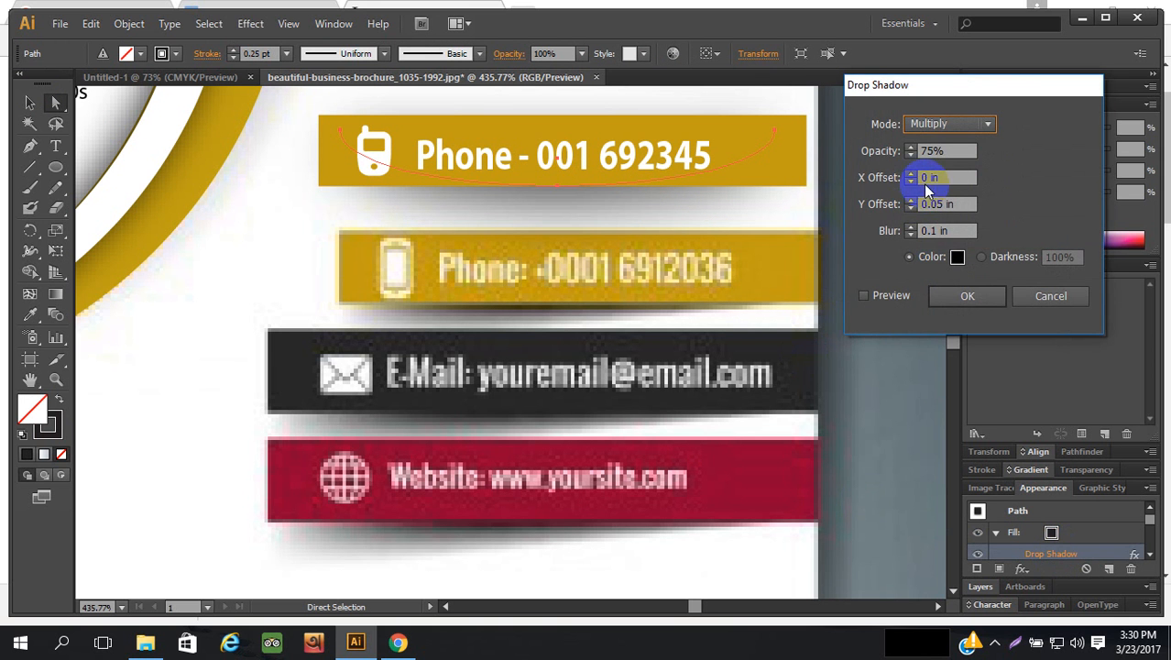
{"action": "left_click", "coordinate": [932, 204]}
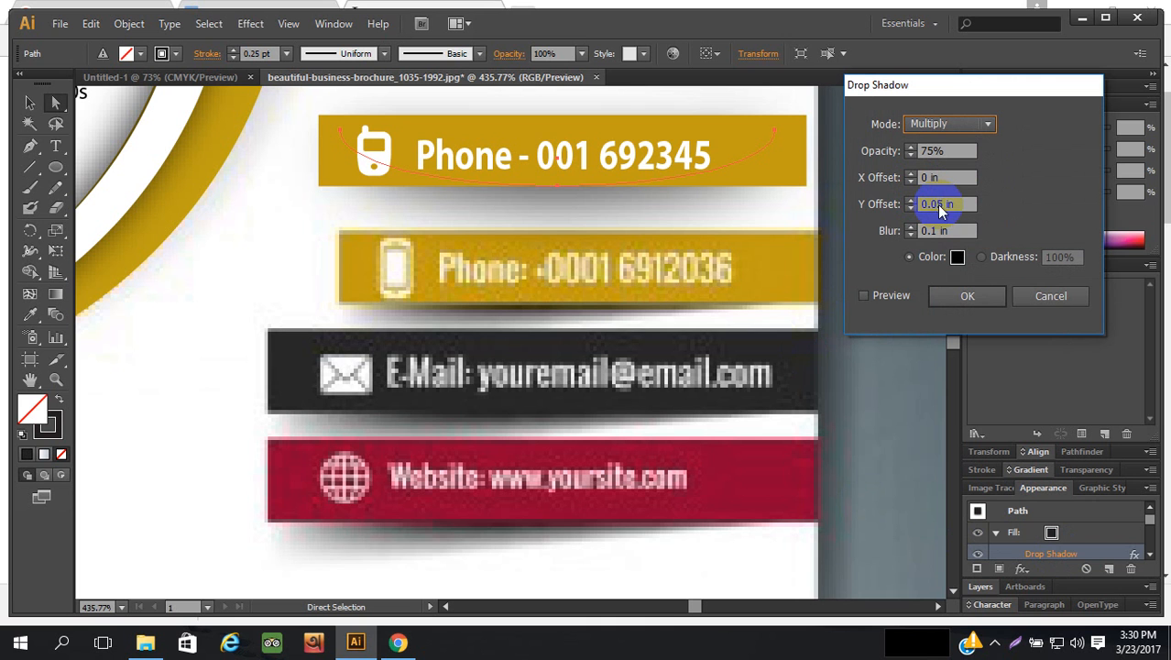
{"action": "left_click", "coordinate": [920, 232]}
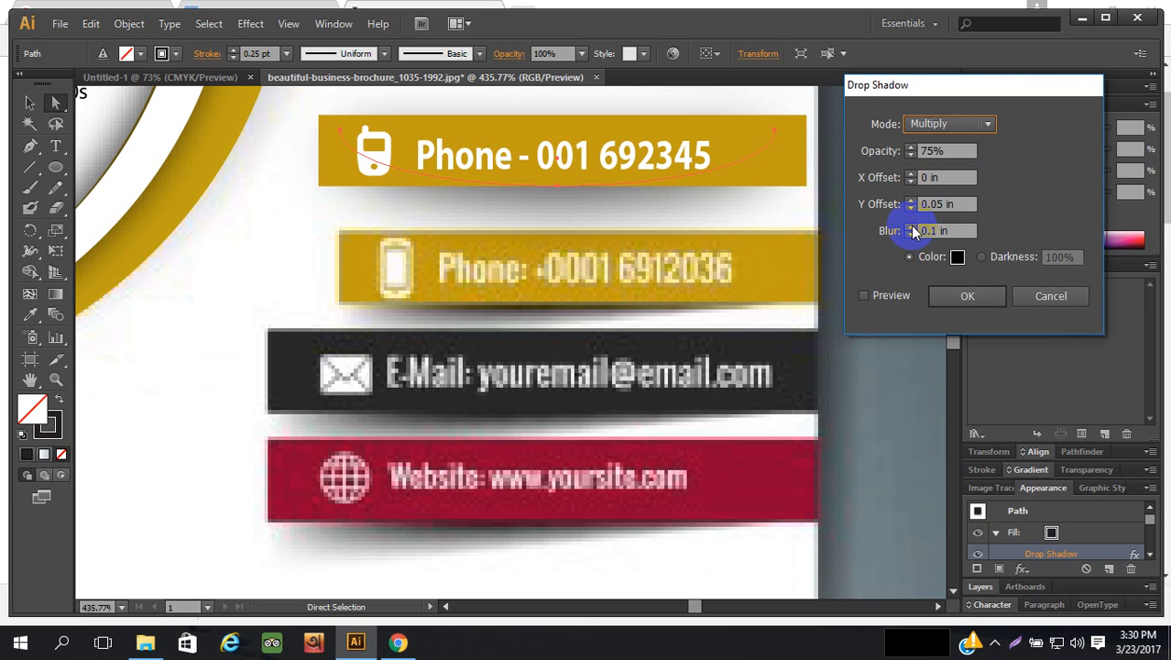
{"action": "left_click", "coordinate": [911, 227]}
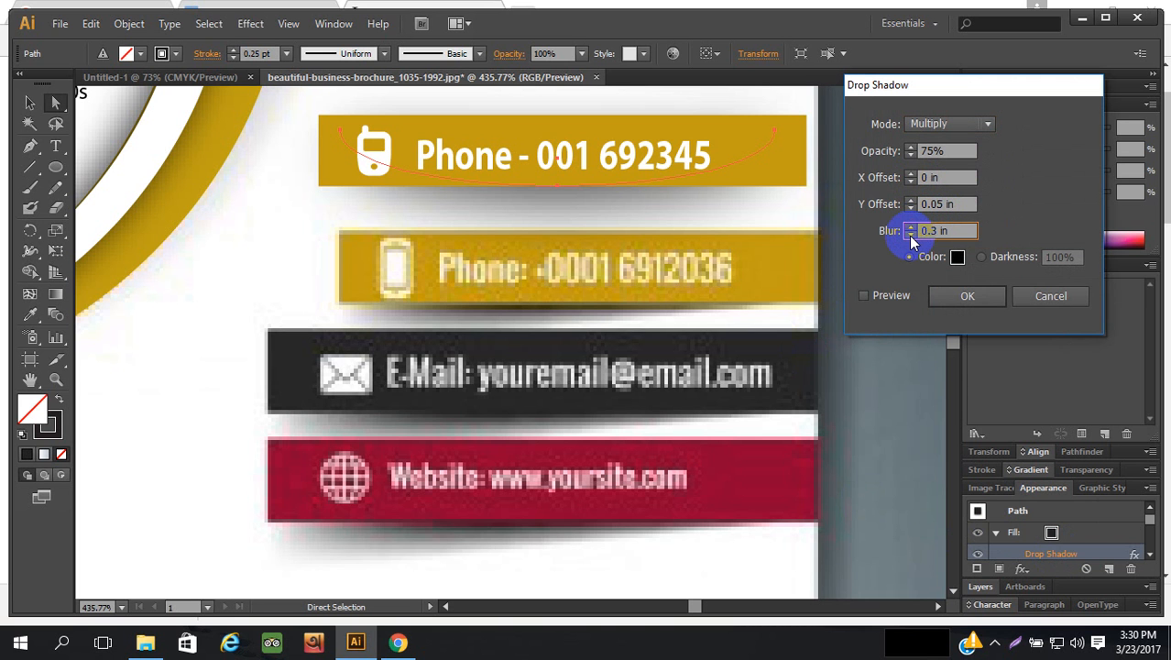
{"action": "left_click", "coordinate": [936, 230]}
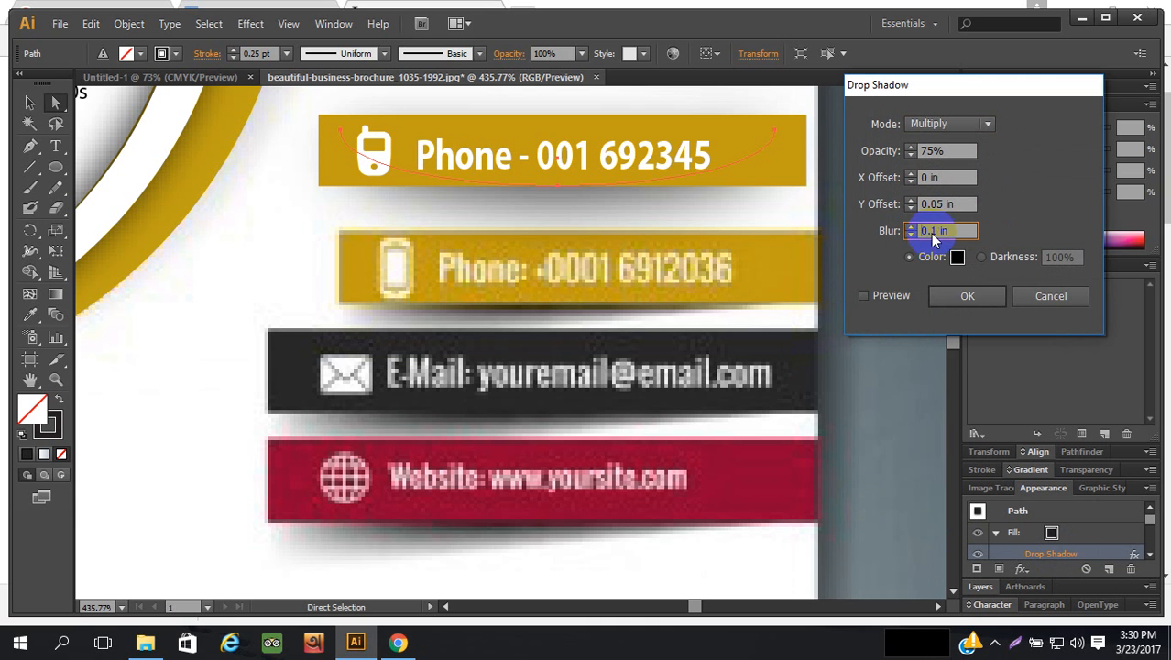
{"action": "left_click", "coordinate": [963, 295]}
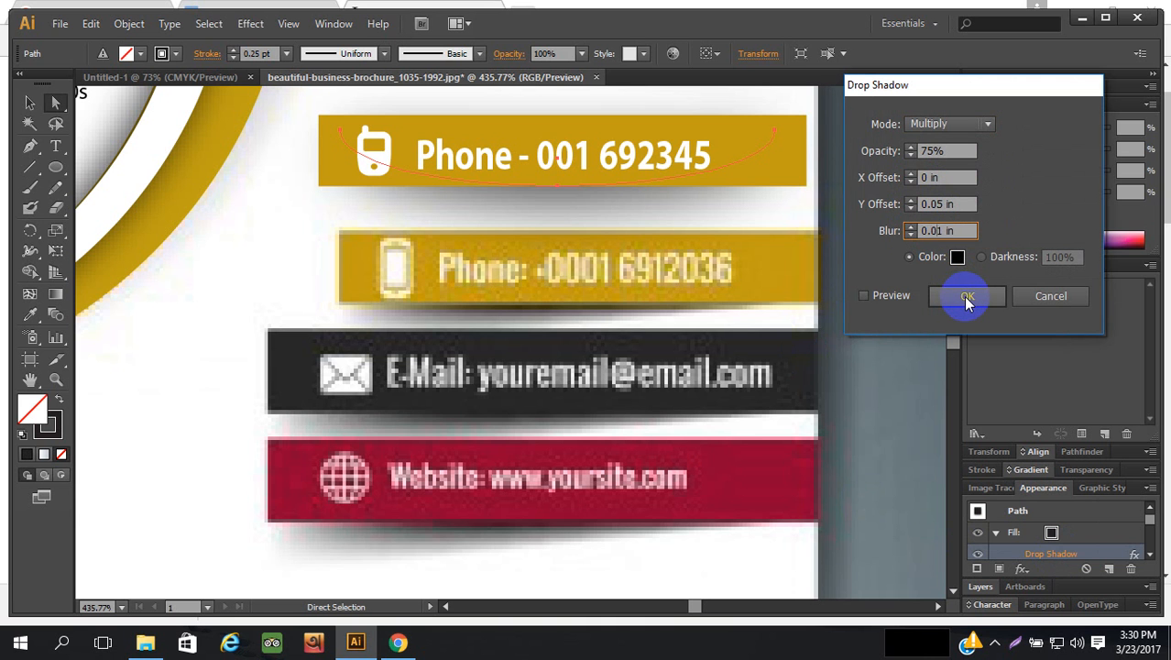
{"action": "left_click", "coordinate": [936, 204]}
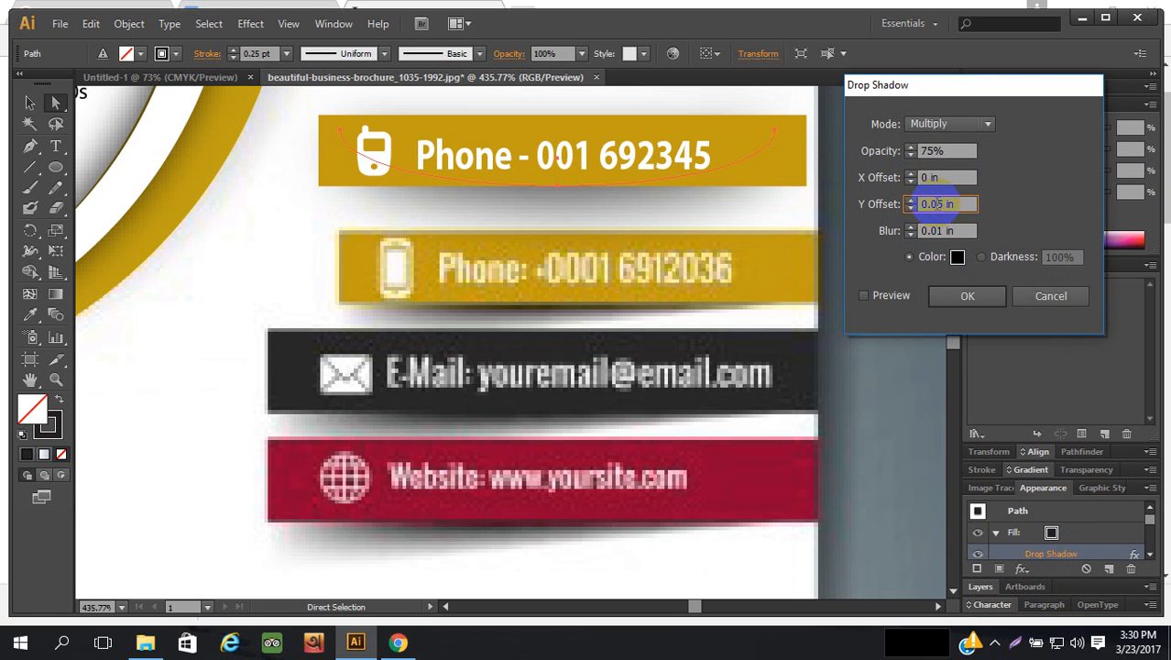
{"action": "left_click", "coordinate": [863, 295]}
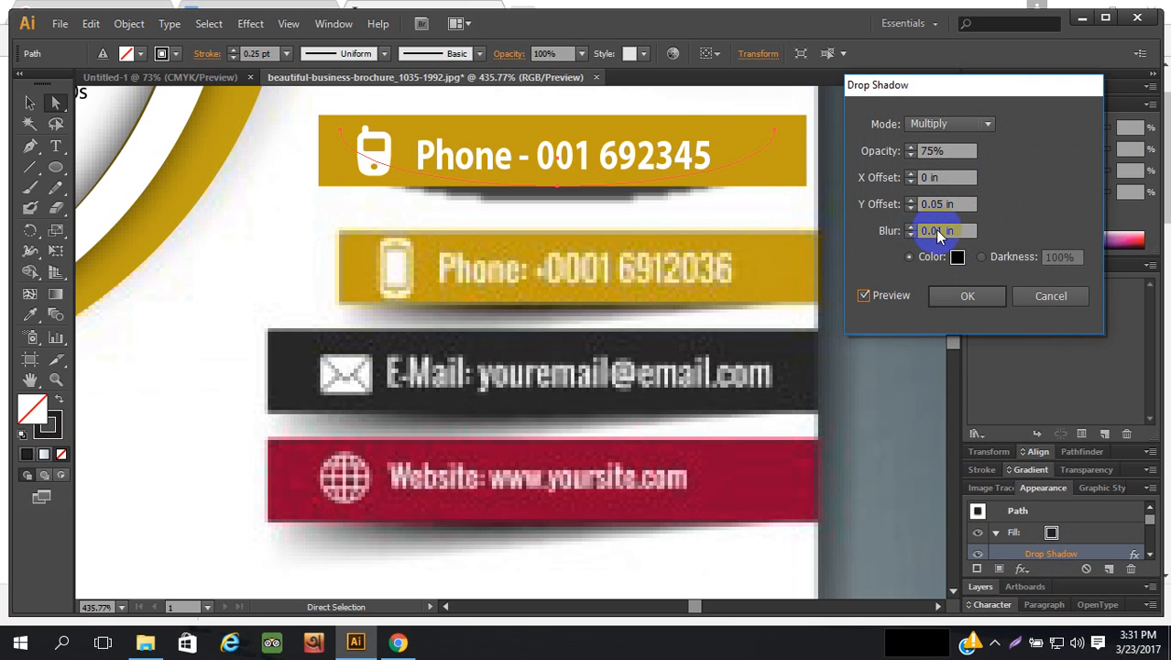
- Try Blur values of 0.07 in and 0.05 in for the half-ellipse's drop shadow using the preview
{"action": "left_click", "coordinate": [938, 231]}
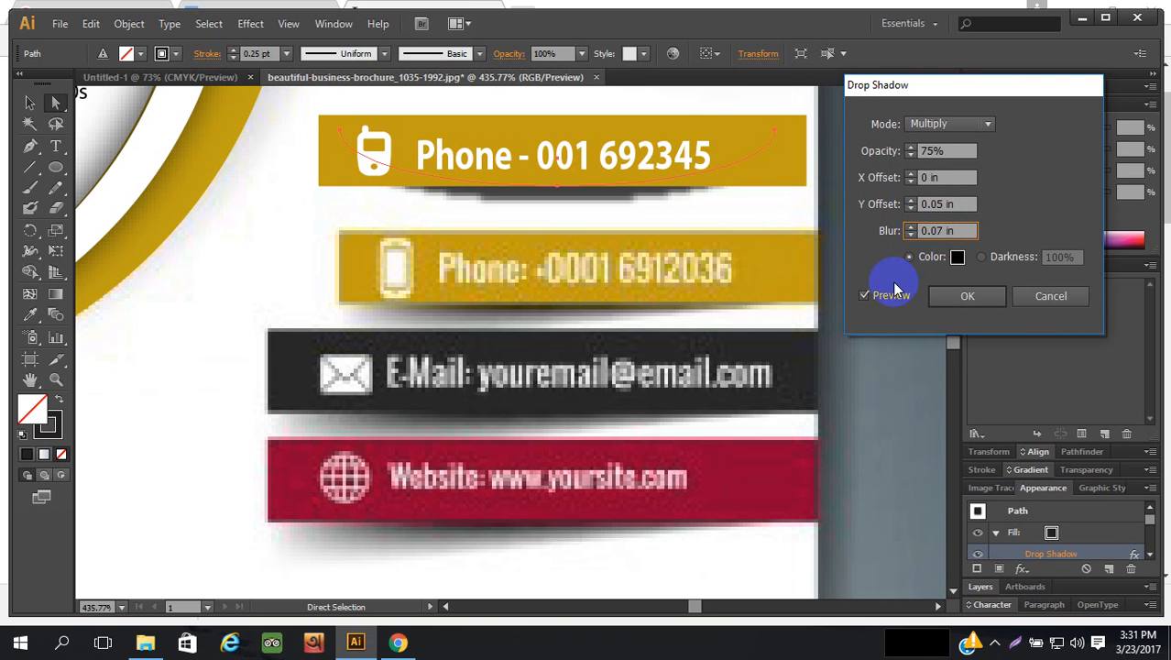
{"action": "left_click", "coordinate": [864, 296]}
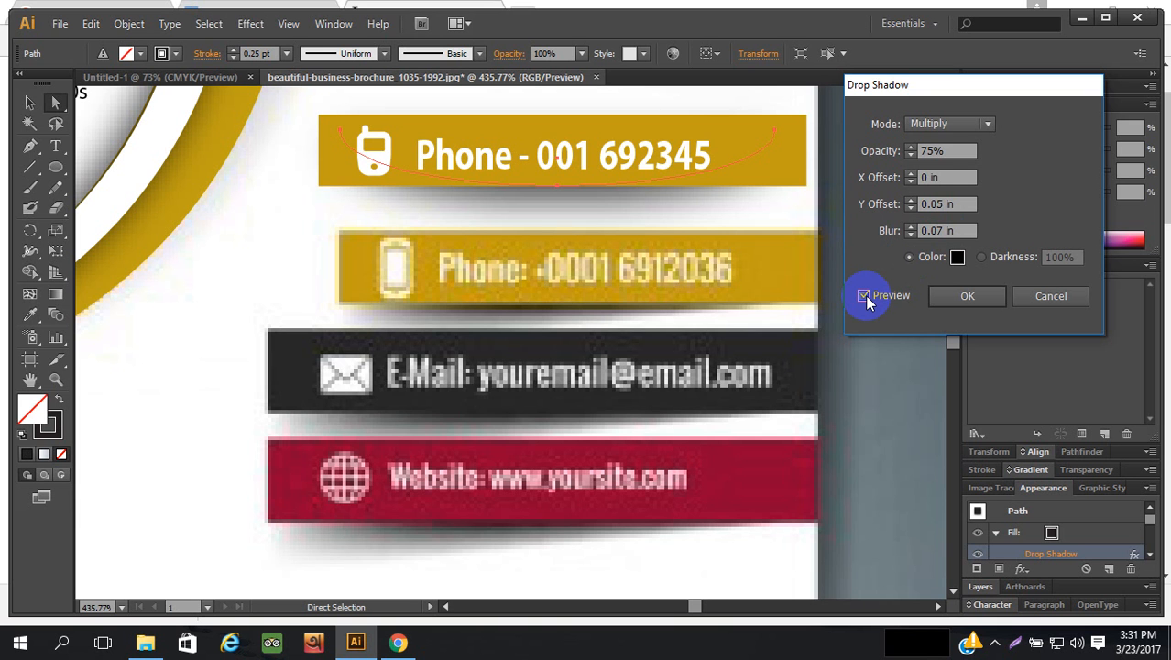
{"action": "left_click", "coordinate": [947, 235]}
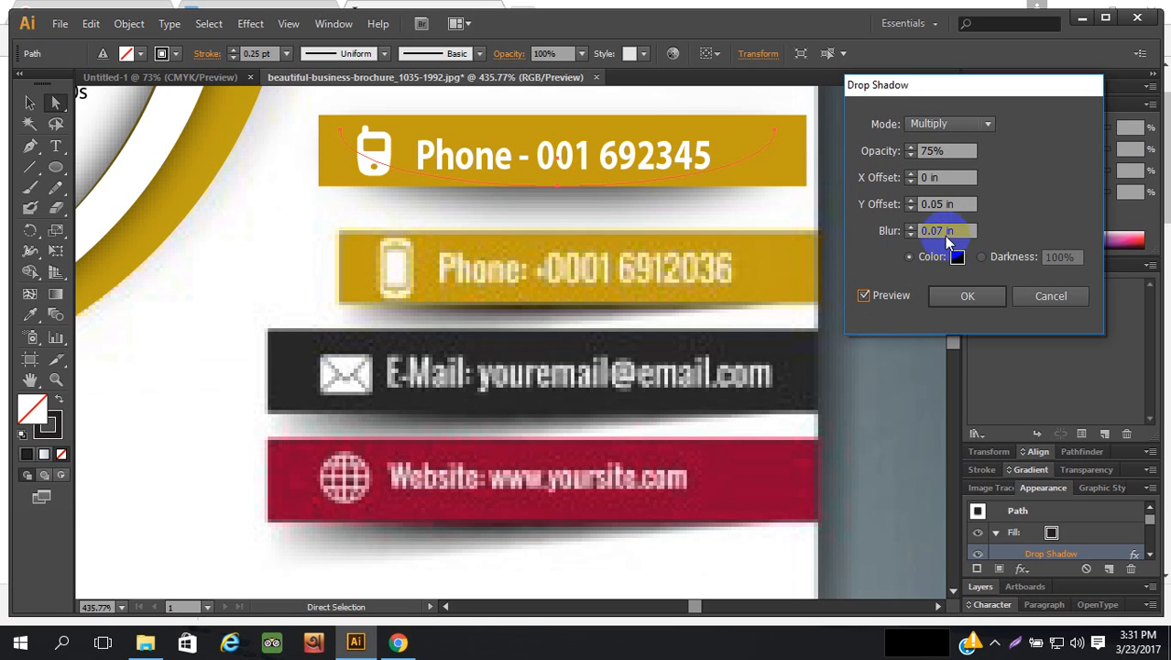
{"action": "left_click", "coordinate": [934, 230]}
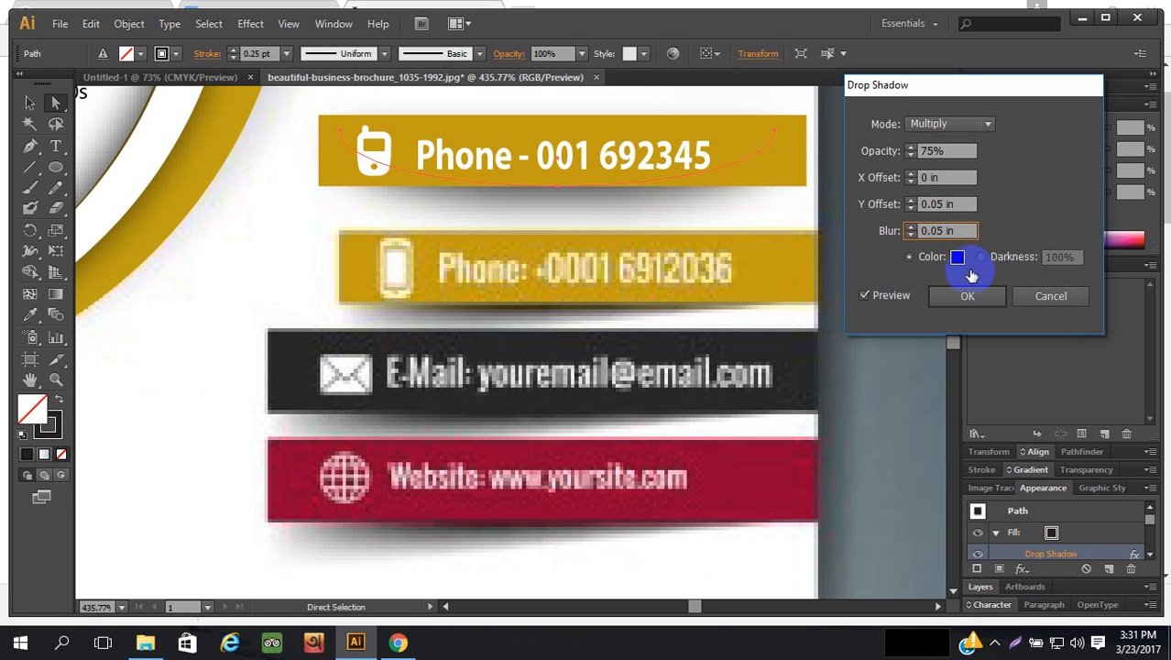
{"action": "left_click", "coordinate": [864, 295]}
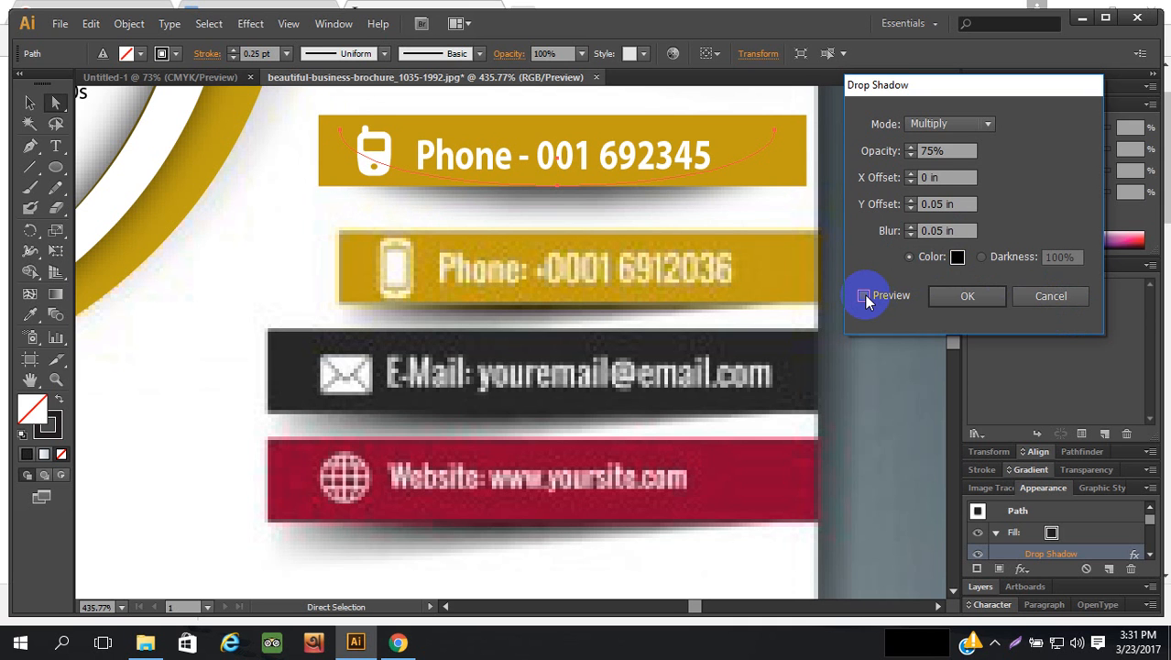
- Compare a Blur of 0 in with 0.05 in for the half-ellipse's drop shadow and apply it at 0.05 in
{"action": "left_click", "coordinate": [920, 231]}
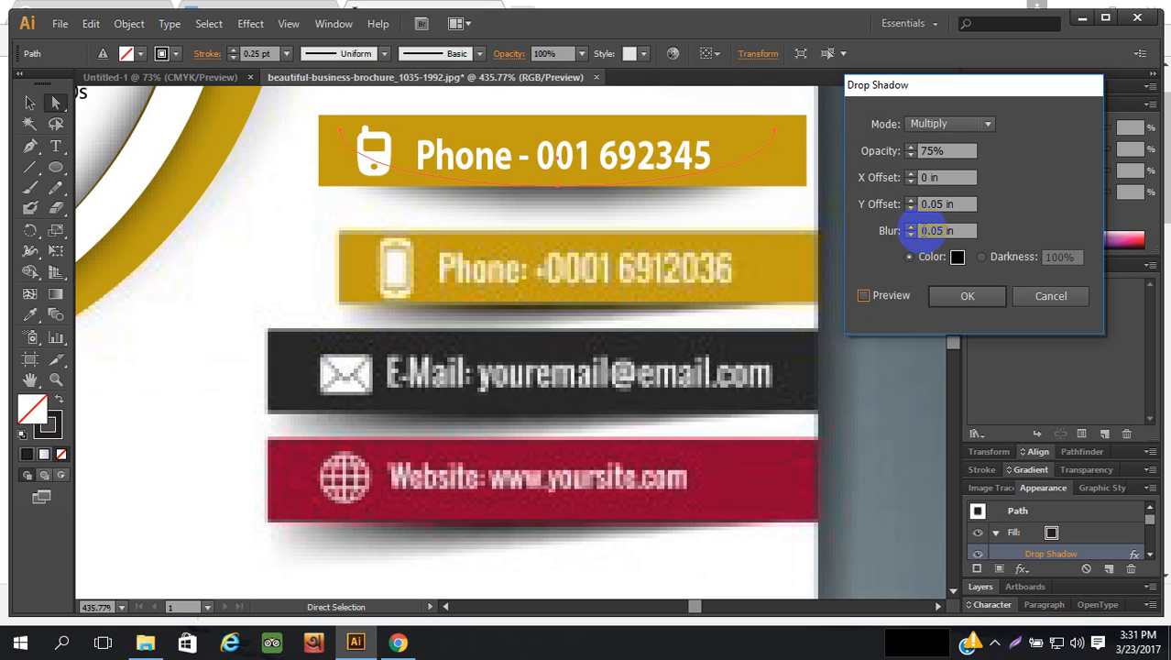
{"action": "left_click", "coordinate": [909, 233]}
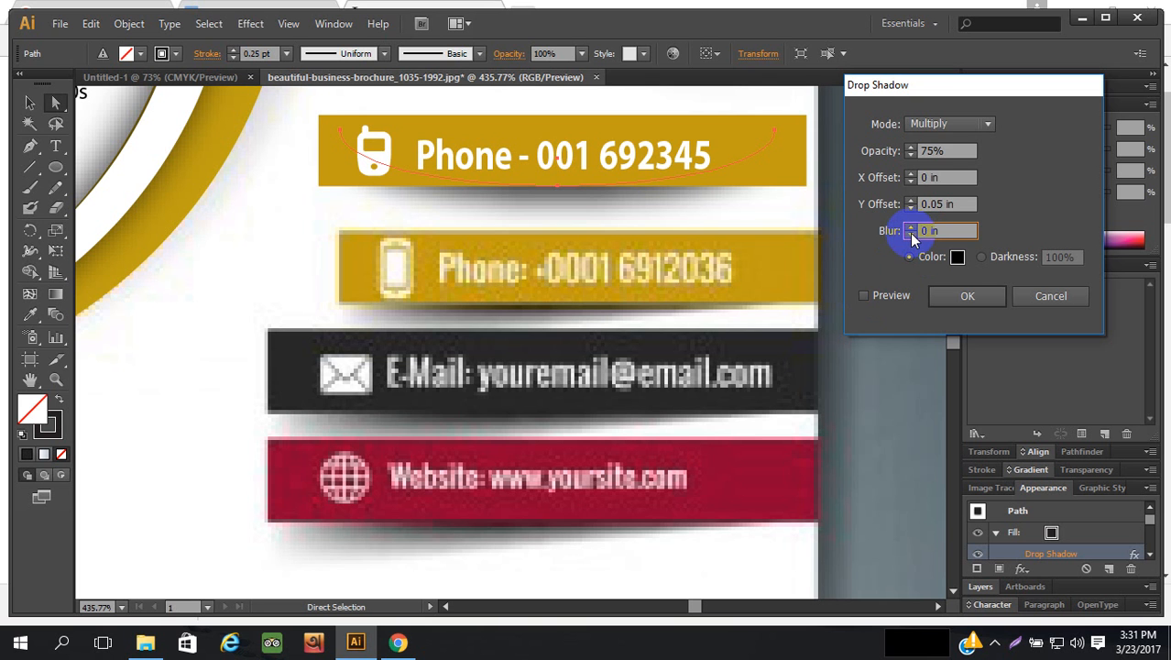
{"action": "left_click", "coordinate": [865, 296]}
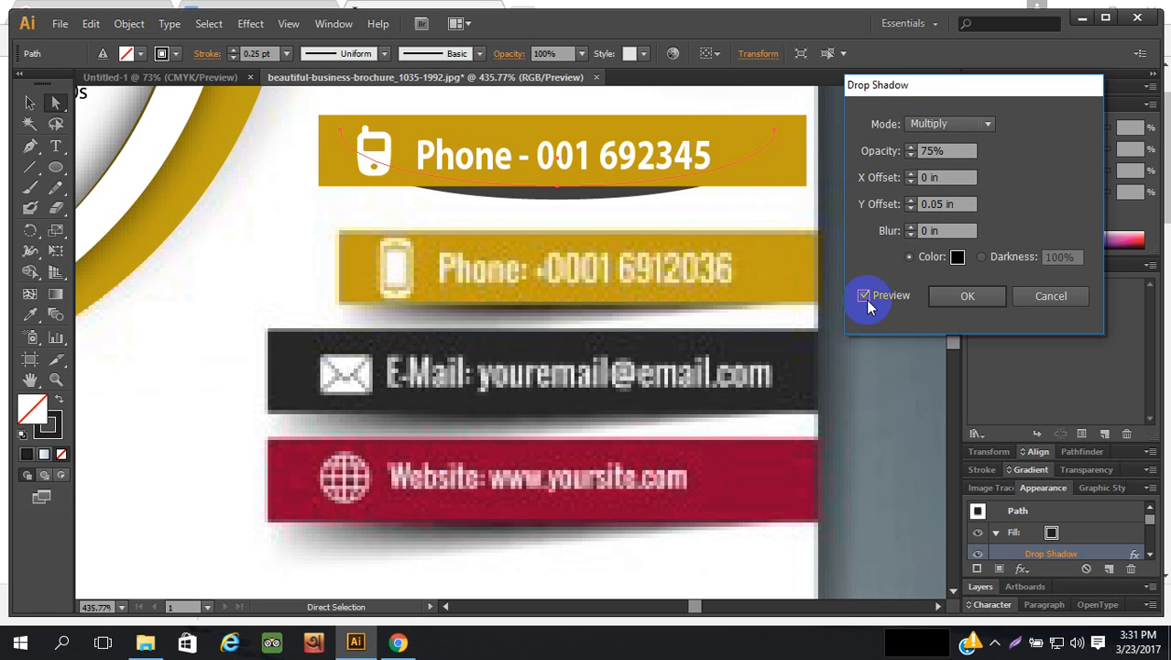
{"action": "left_click", "coordinate": [912, 235]}
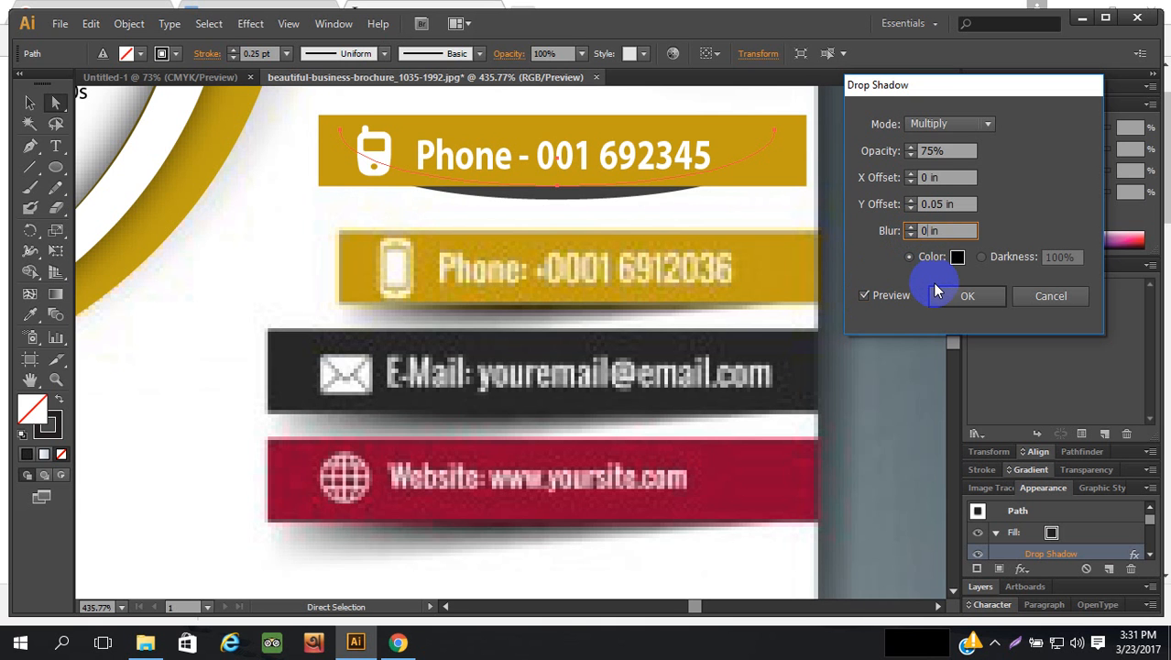
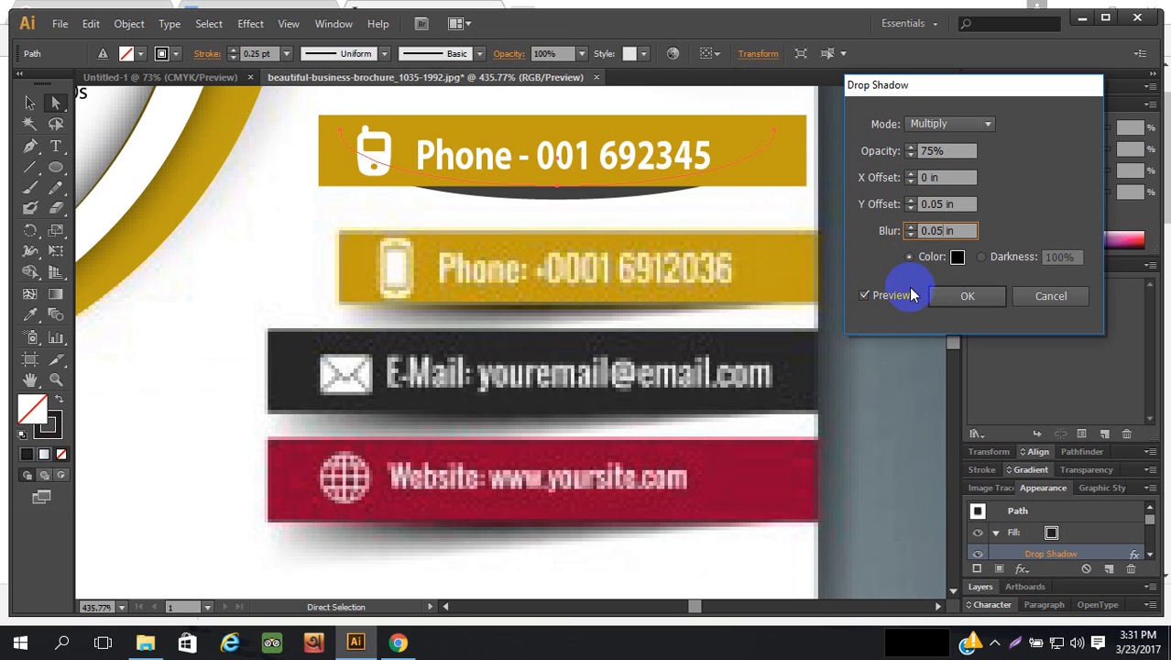
{"action": "left_click", "coordinate": [864, 295]}
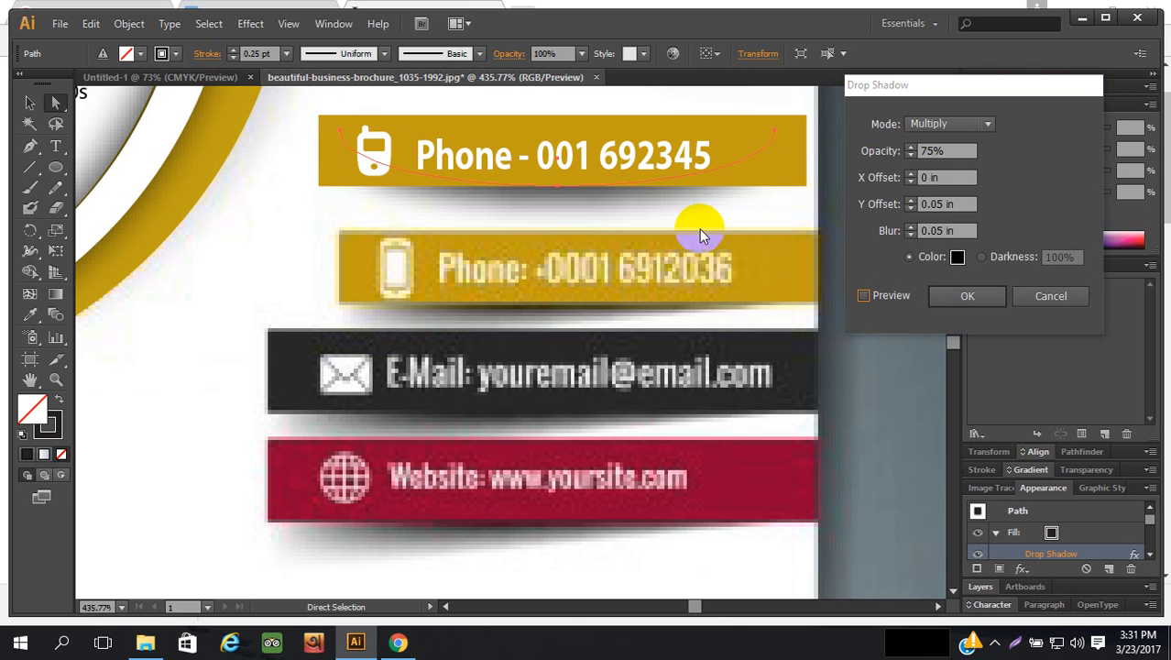
{"action": "left_click", "coordinate": [963, 294]}
- Try to move the gold rectangle alone onto the reference image's phone bar
{"action": "scroll", "coordinate": [810, 209], "scroll_direction": "up", "scroll_amount": 1}
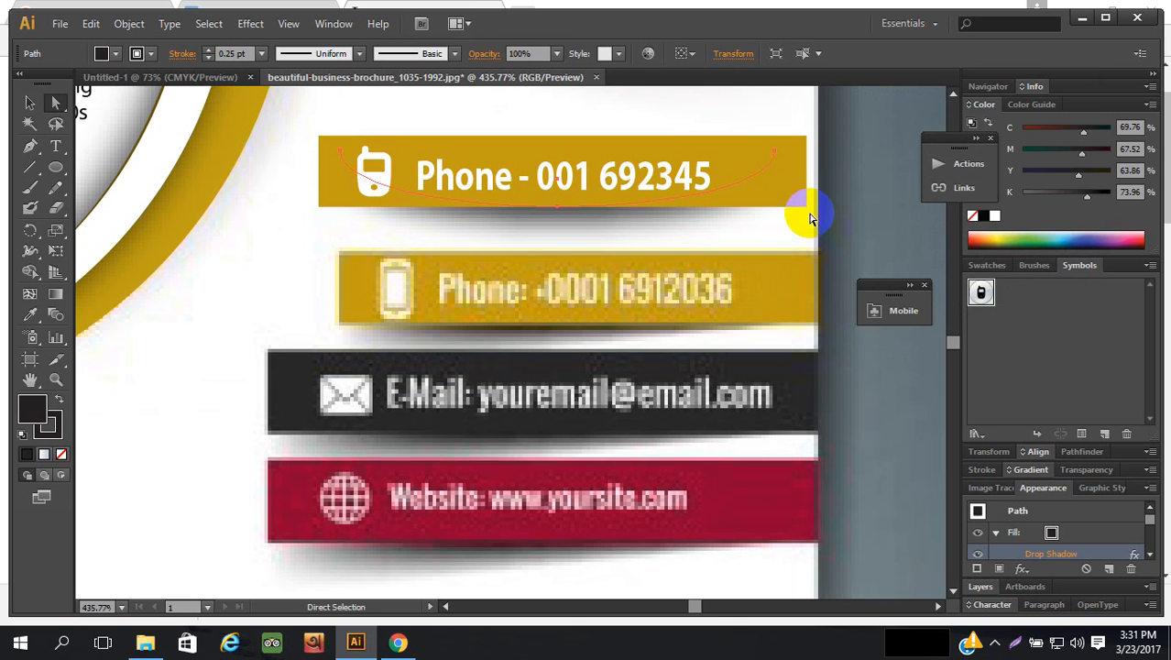
{"action": "scroll", "coordinate": [833, 203], "scroll_direction": "up", "scroll_amount": 1}
{"action": "left_click", "coordinate": [707, 197]}
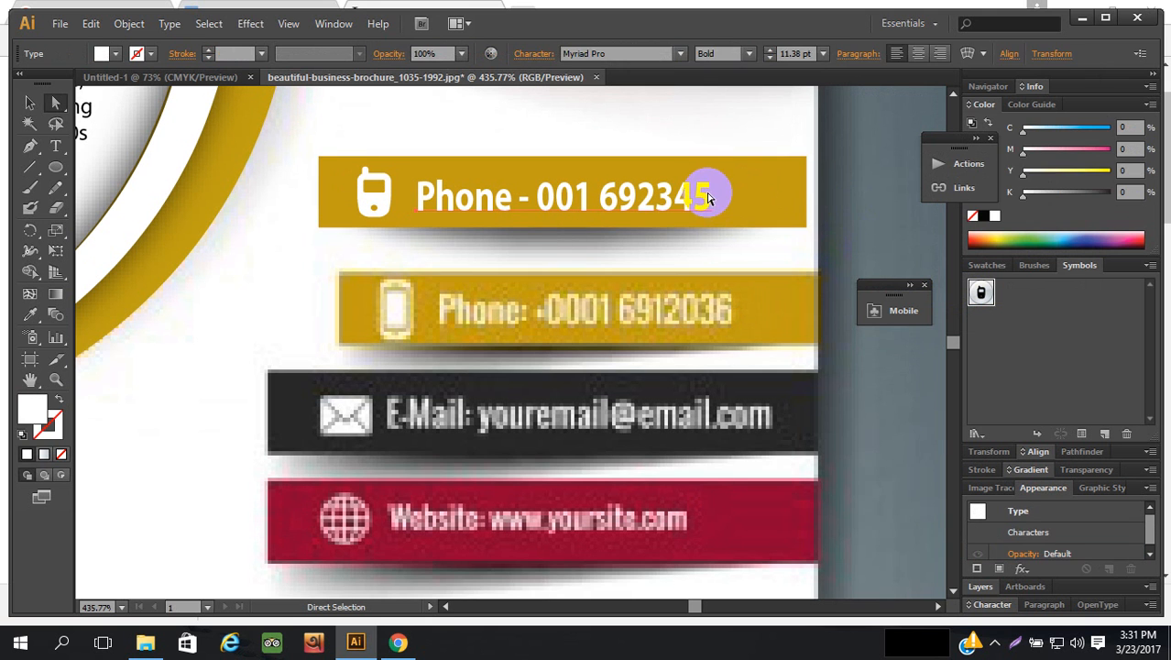
{"action": "left_click", "coordinate": [727, 184]}
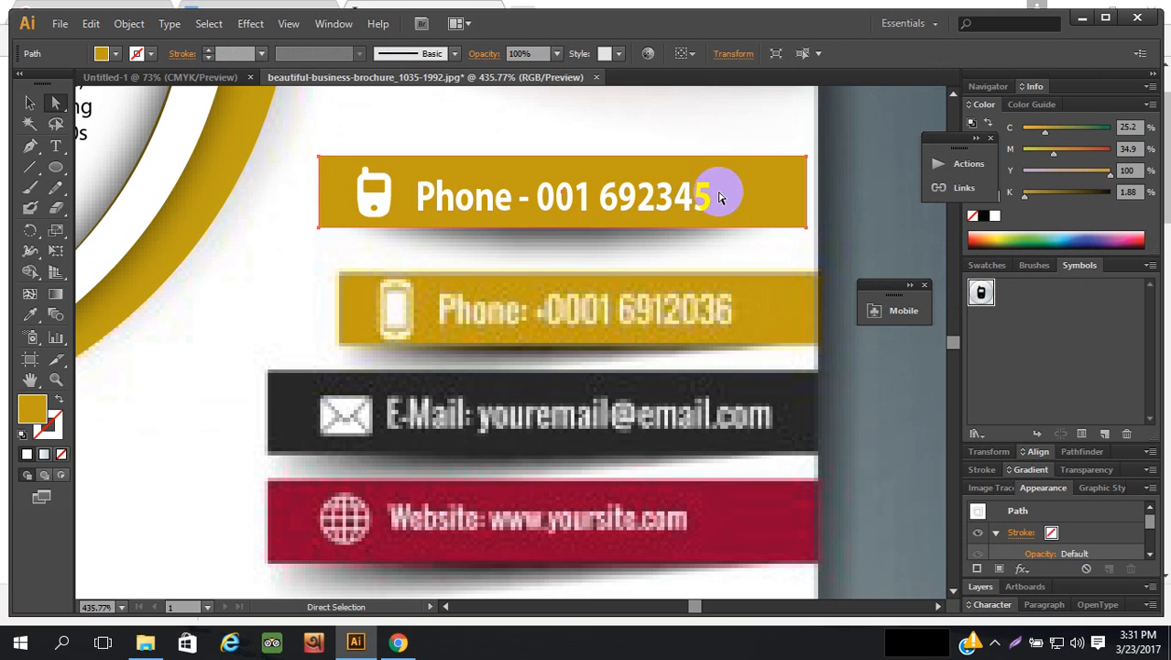
{"action": "left_click_drag", "start_coordinate": [715, 192], "coordinate": [740, 310]}
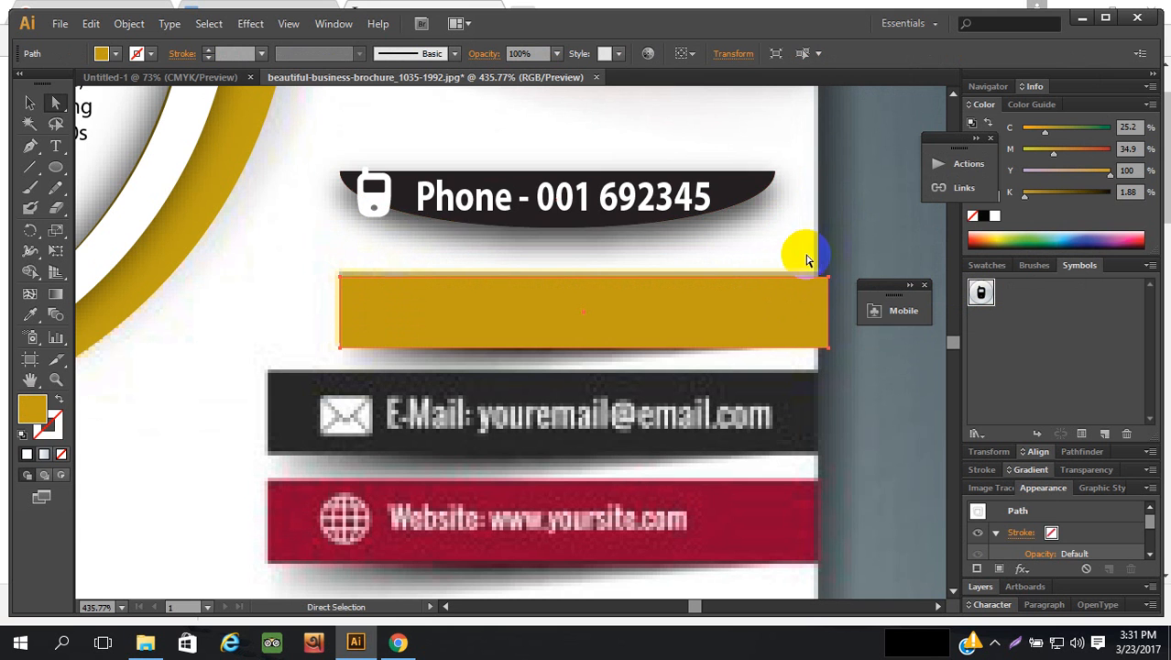
{"action": "key", "text": "ctrl+z"}
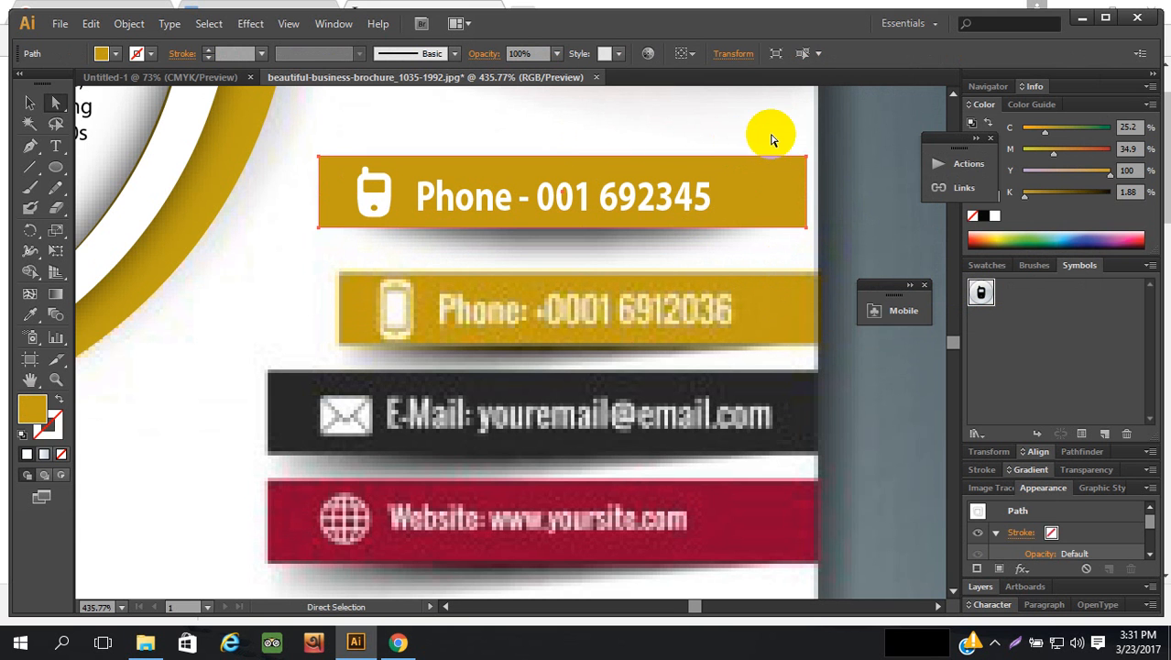
- Move the gold bar with its icon, text and half-ellipse onto the reference image's phone bar and deselect it
{"action": "left_click_drag", "start_coordinate": [763, 131], "coordinate": [340, 236]}
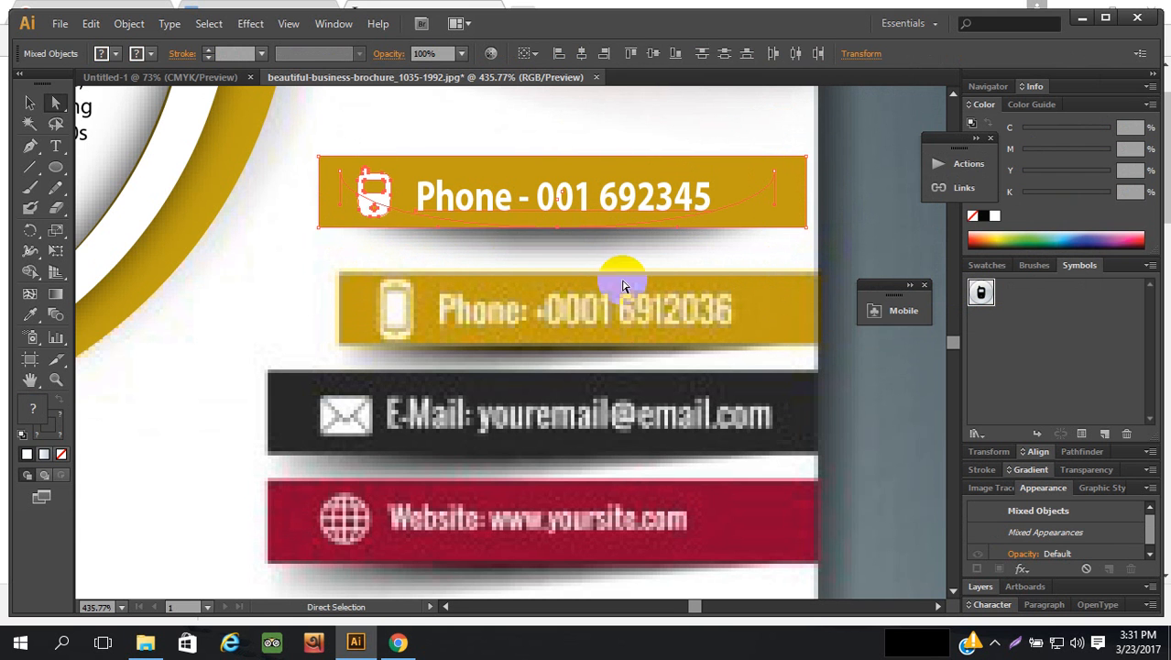
{"action": "key", "text": "v"}
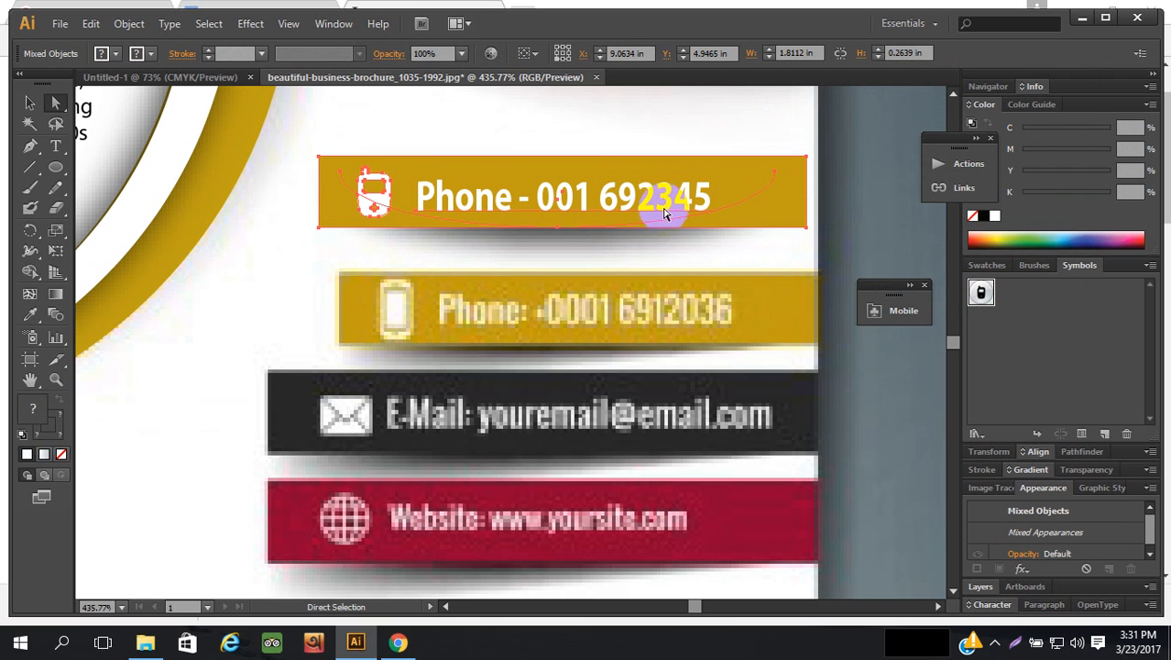
{"action": "left_click_drag", "start_coordinate": [666, 206], "coordinate": [701, 327]}
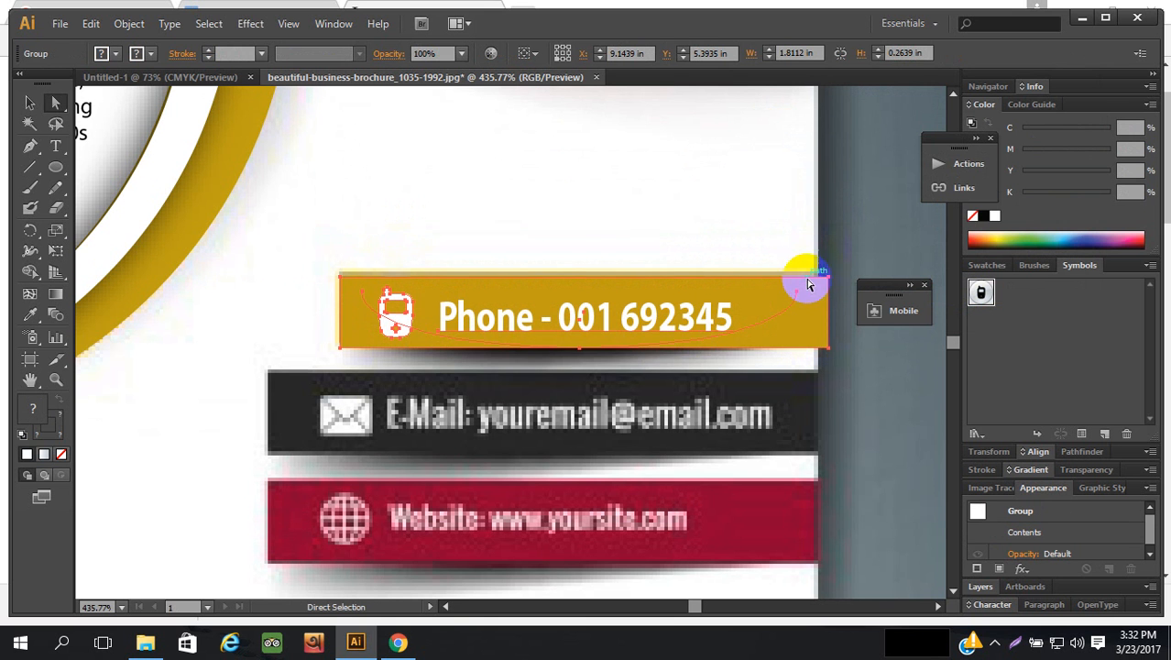
{"action": "scroll", "coordinate": [810, 282], "scroll_direction": "down", "scroll_amount": 1}
{"action": "key", "text": "ctrl+g"}
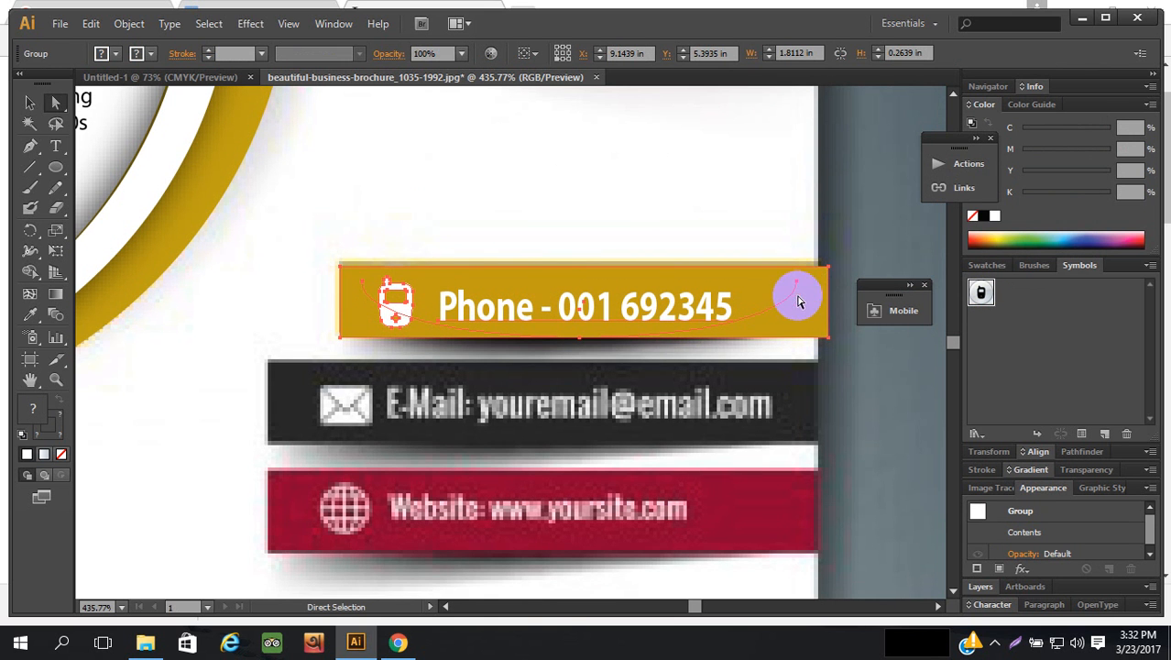
{"action": "left_click", "coordinate": [840, 205]}
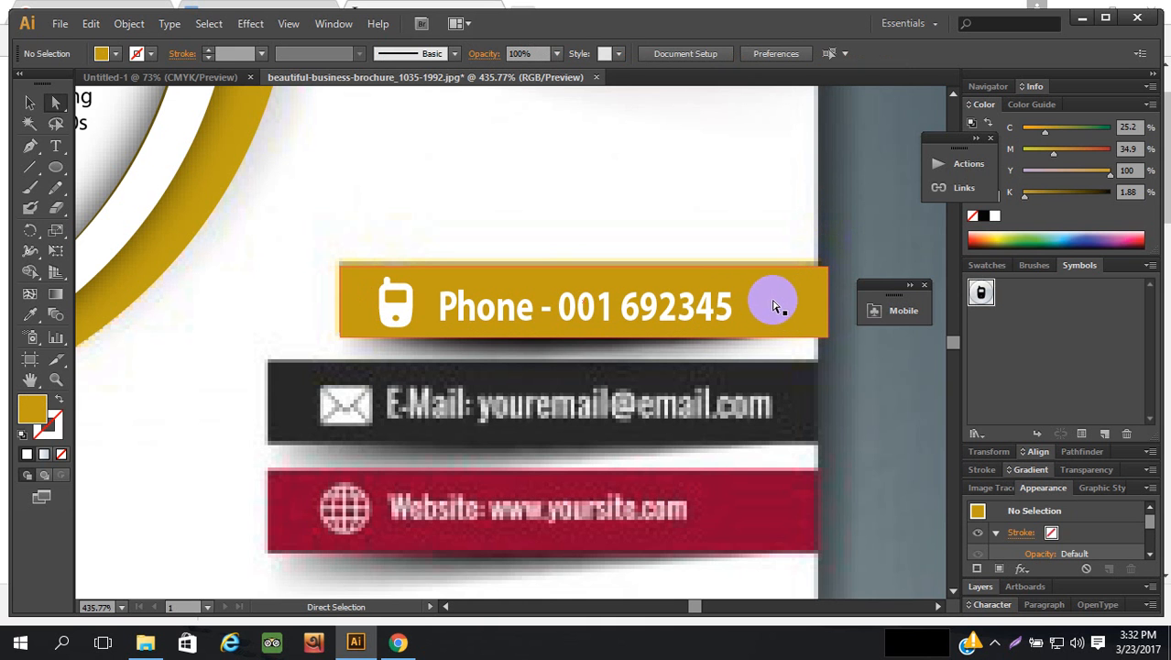
{"action": "left_click", "coordinate": [758, 309]}
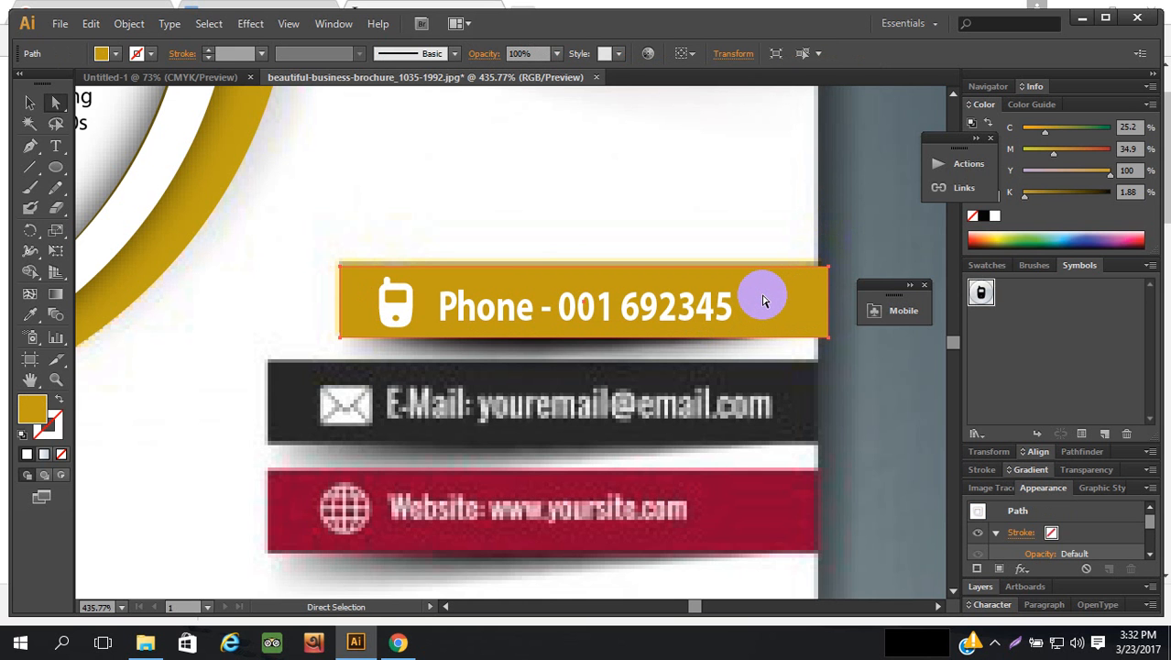
{"action": "right_click", "coordinate": [767, 304]}
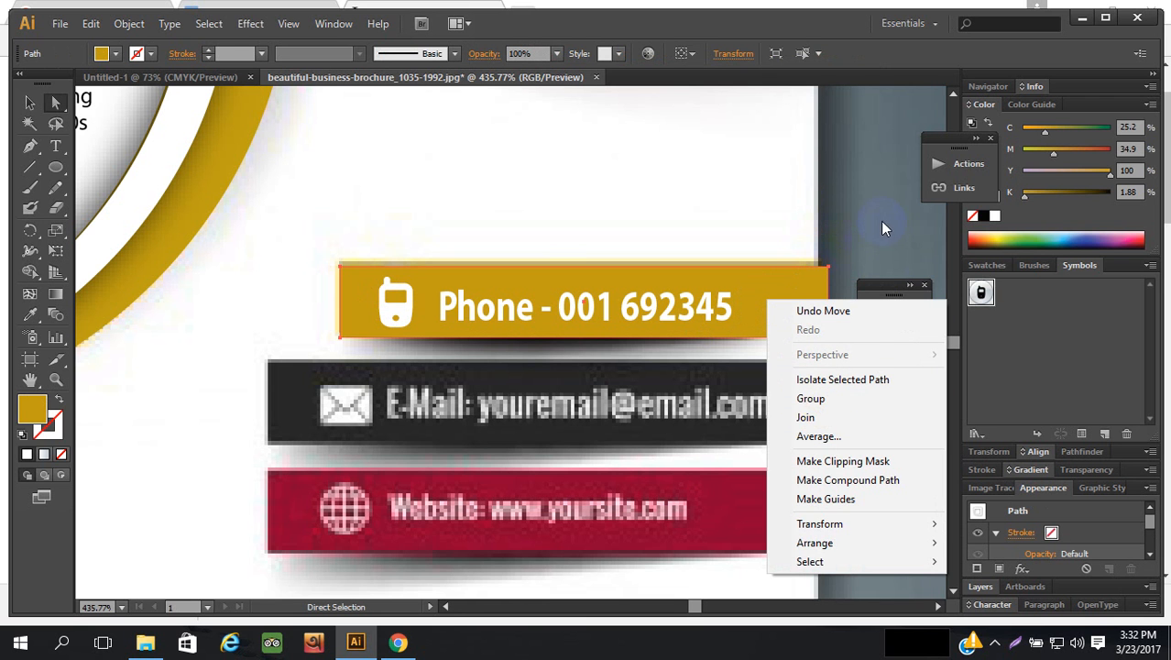
{"action": "left_click", "coordinate": [701, 294]}
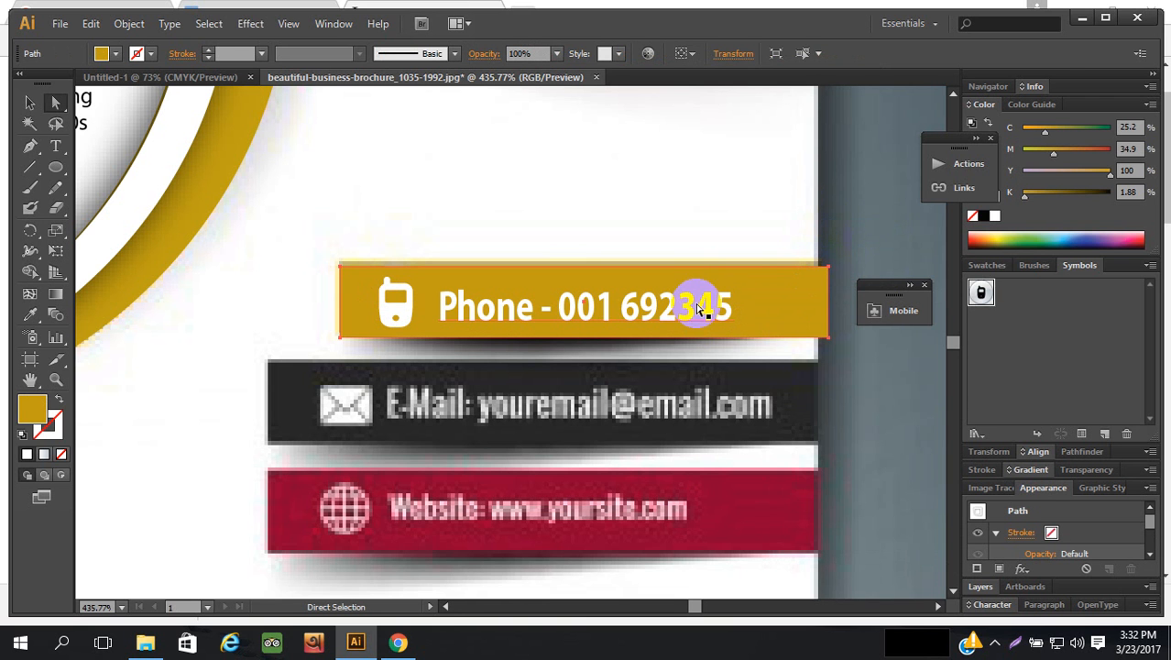
{"action": "right_click", "coordinate": [696, 306]}
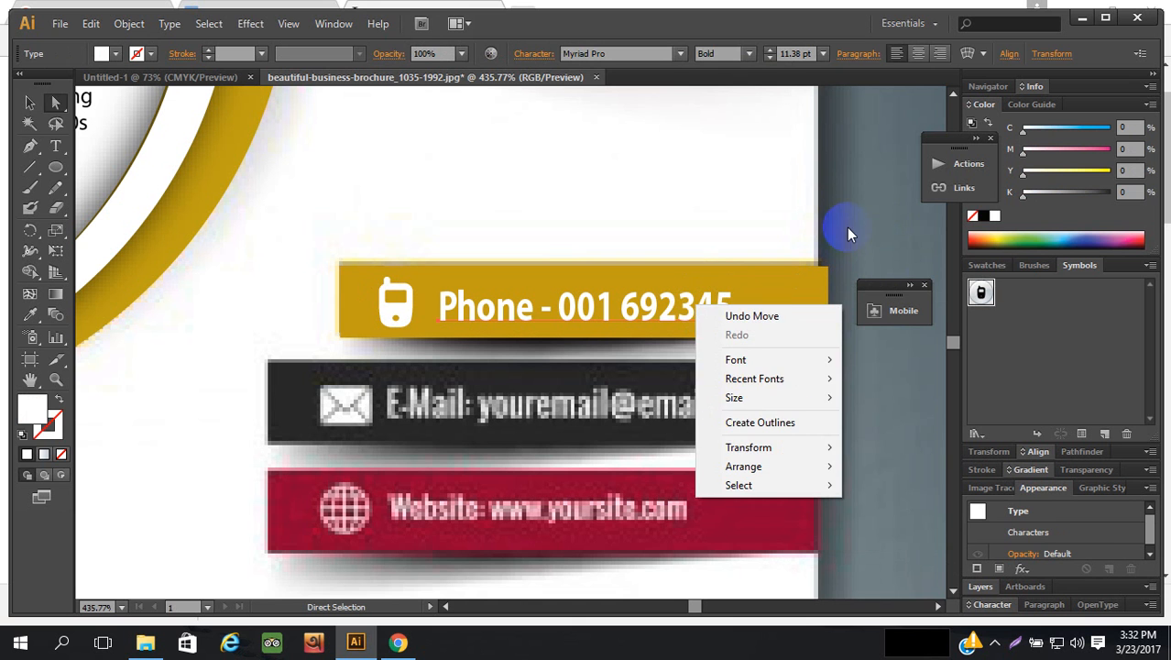
{"action": "left_click", "coordinate": [847, 235]}
- Isolate the phone bar group, select its text and gold bar parts, and leave isolation mode
{"action": "left_click", "coordinate": [29, 103]}
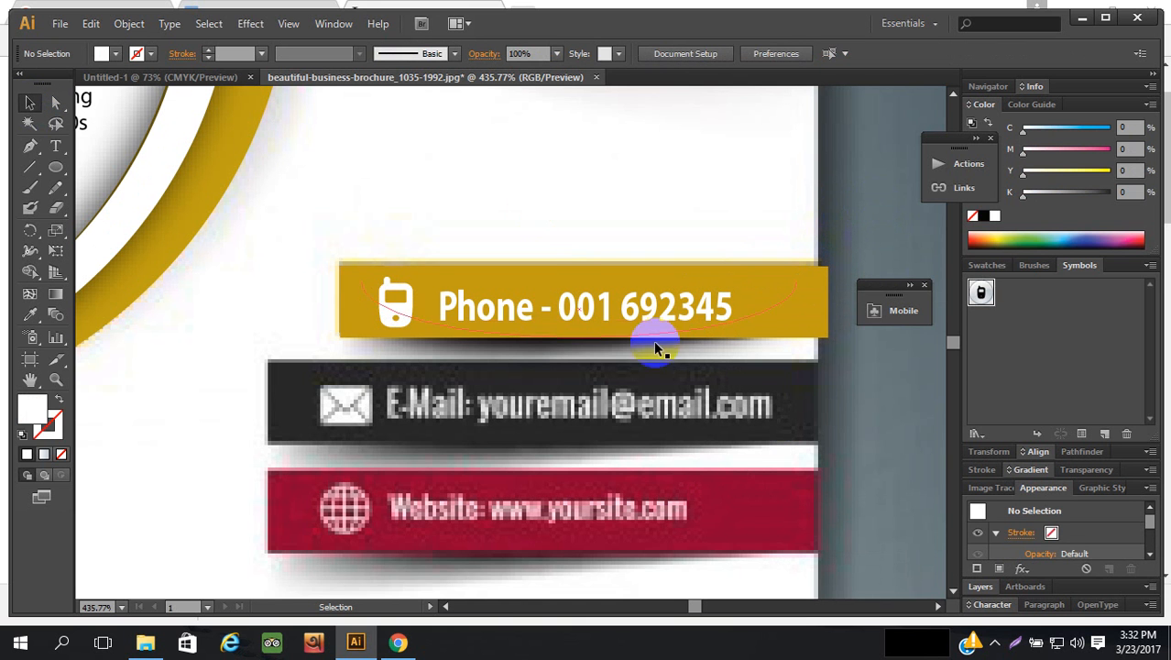
{"action": "left_click", "coordinate": [655, 312]}
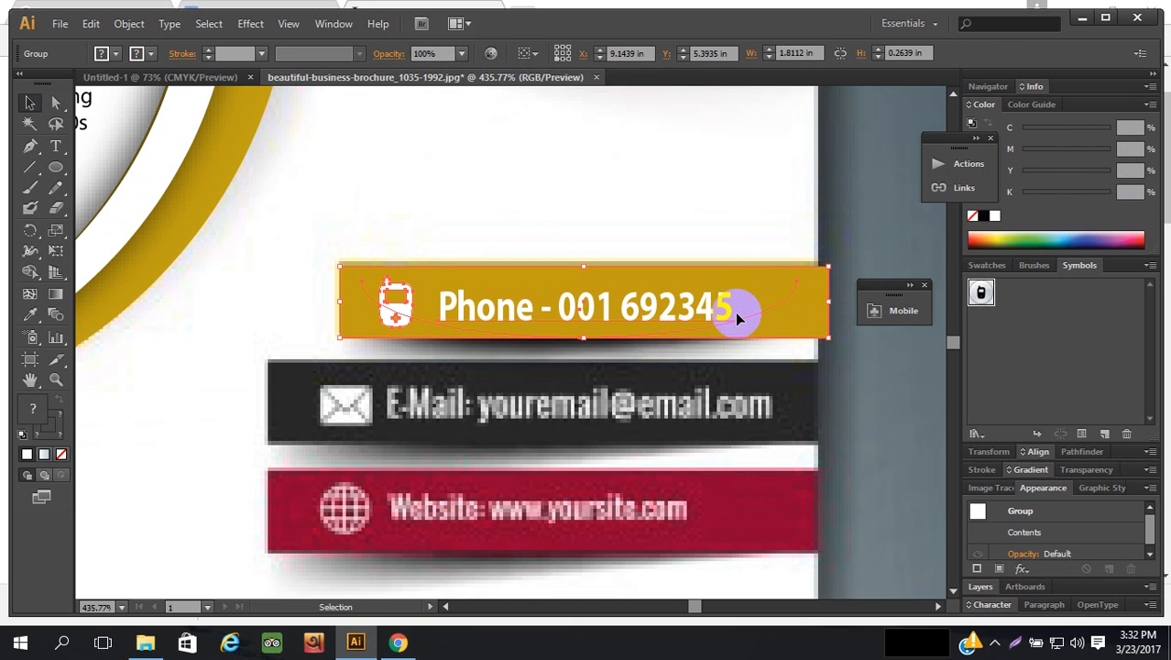
{"action": "right_click", "coordinate": [687, 312]}
{"action": "left_click", "coordinate": [742, 392]}
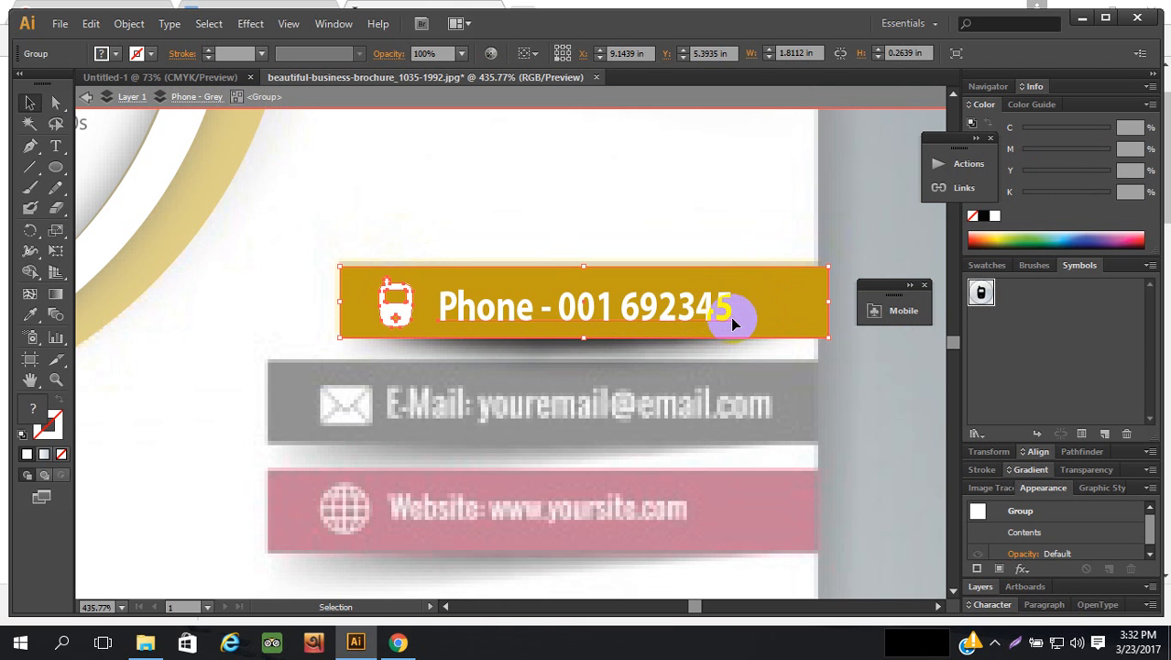
{"action": "left_click", "coordinate": [705, 311]}
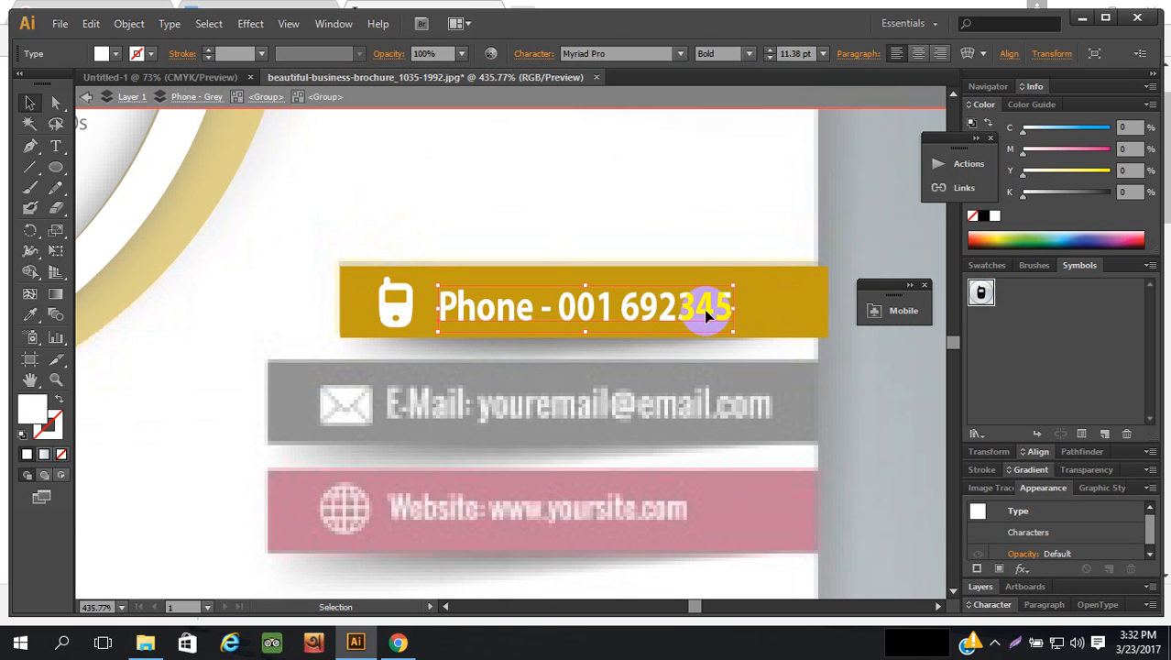
{"action": "left_click", "coordinate": [810, 308]}
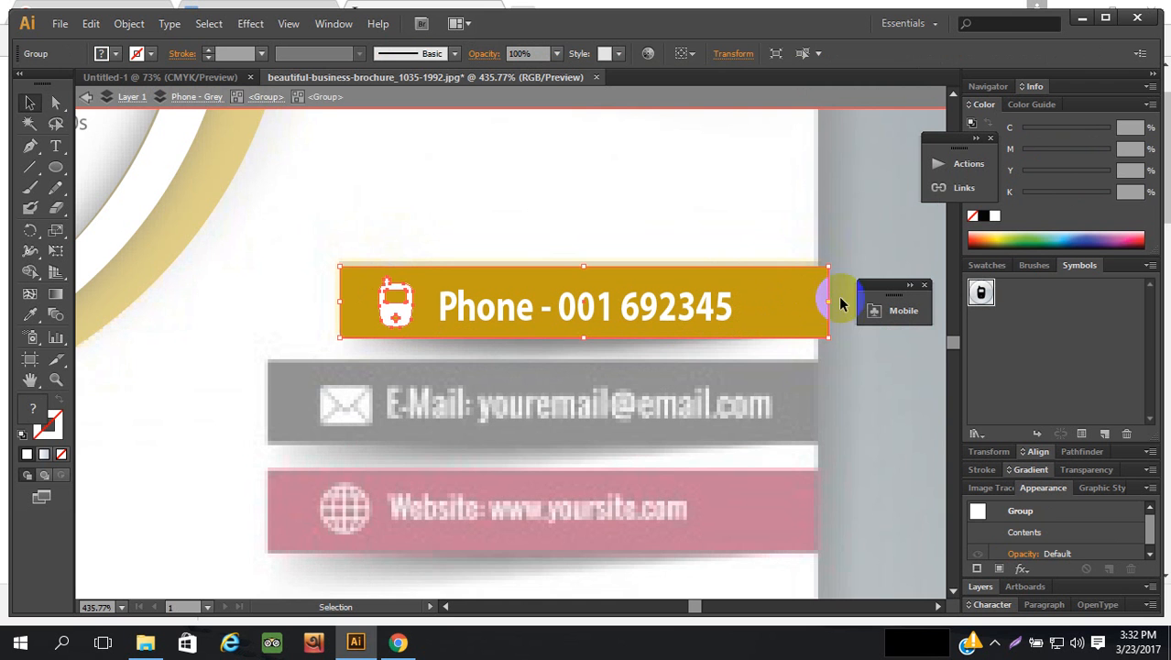
{"action": "double_click", "coordinate": [840, 259]}
{"action": "left_click", "coordinate": [683, 302]}
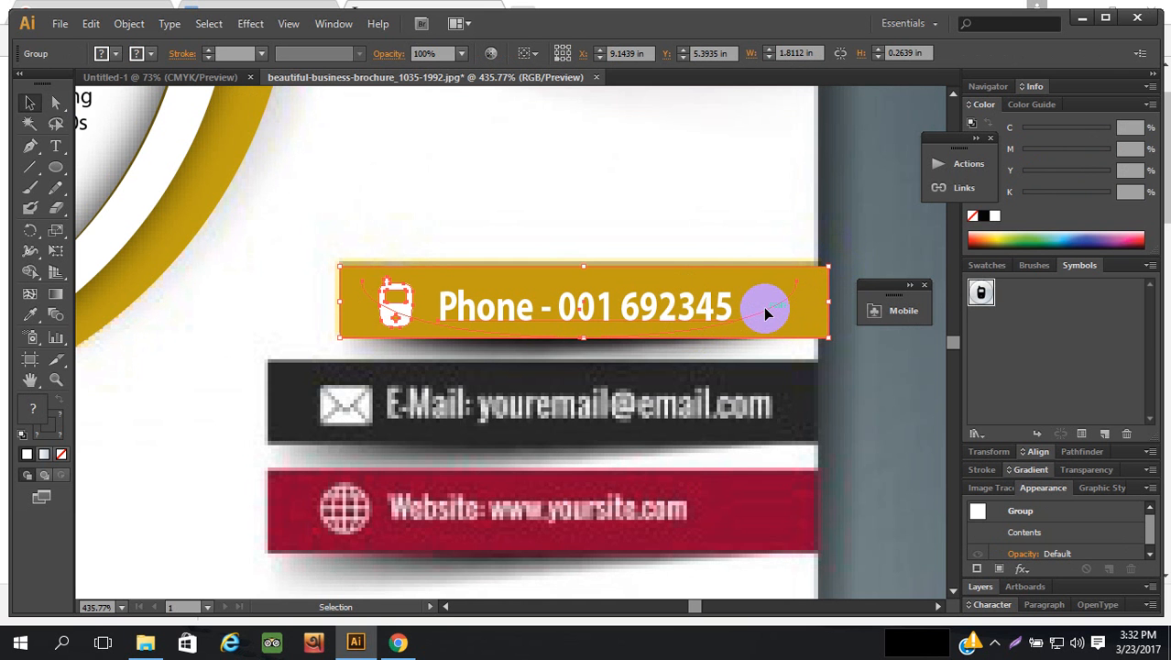
- Ungroup the phone bar group to separate the half-ellipse from the gold bar, icon and text
{"action": "left_click", "coordinate": [55, 103]}
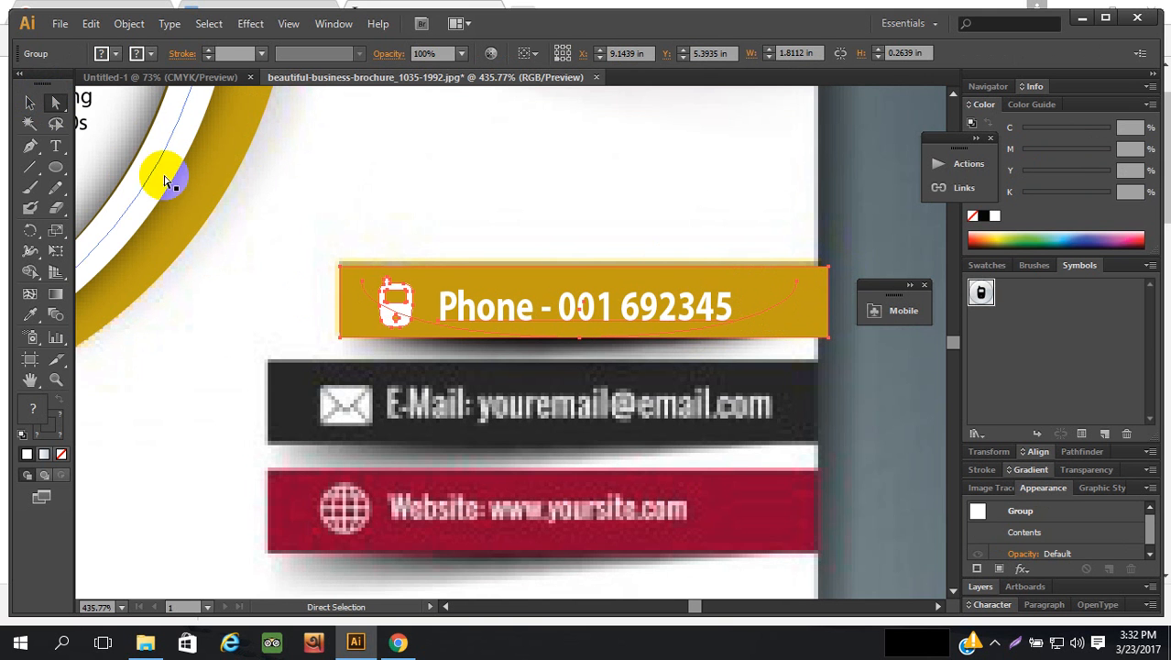
{"action": "left_click", "coordinate": [30, 103]}
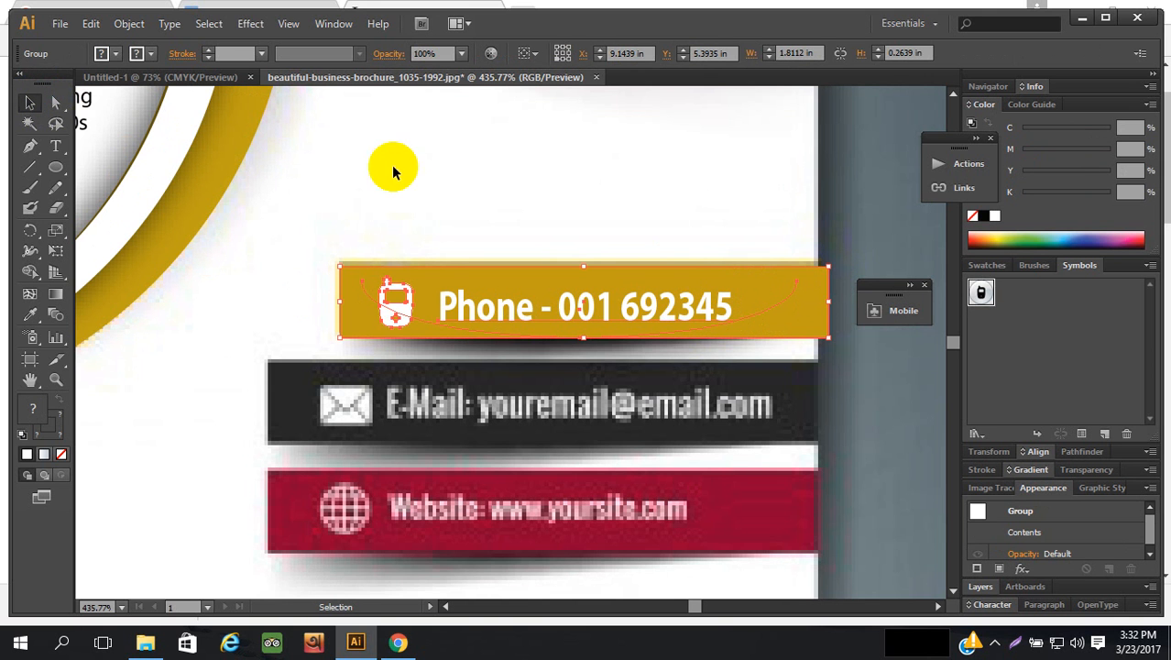
{"action": "left_click", "coordinate": [811, 209]}
{"action": "left_click", "coordinate": [773, 282]}
{"action": "right_click", "coordinate": [739, 308]}
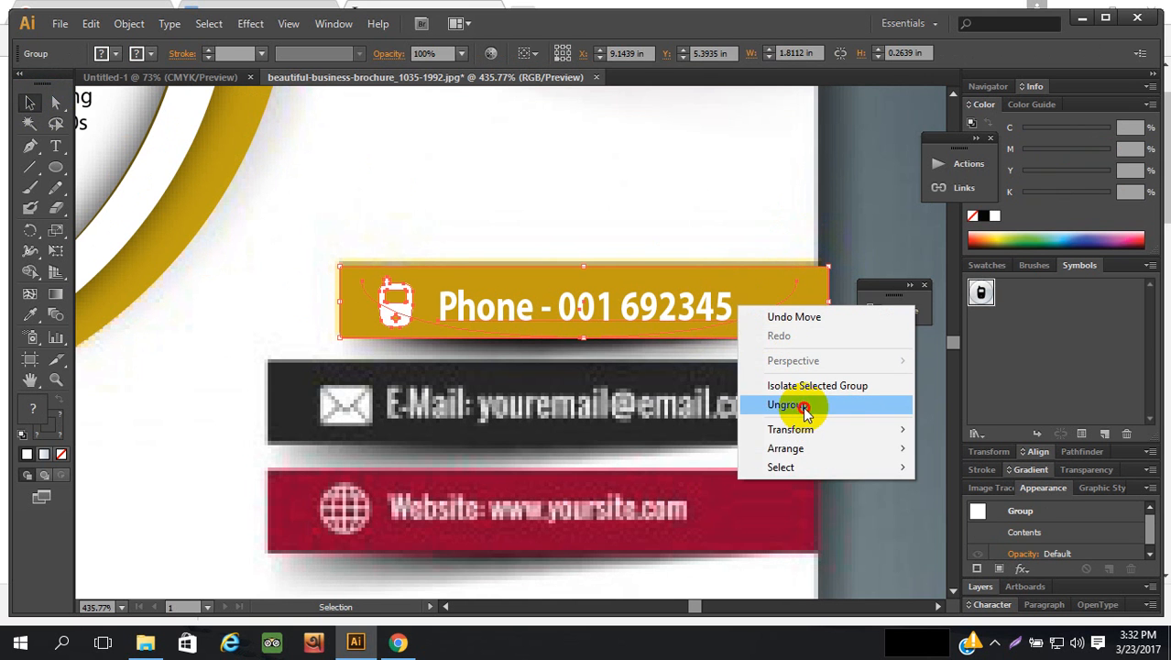
{"action": "left_click", "coordinate": [803, 404]}
- Temporarily take the gold bar, icon and text off the half-ellipse, restore them and deselect everything
{"action": "left_click", "coordinate": [708, 306]}
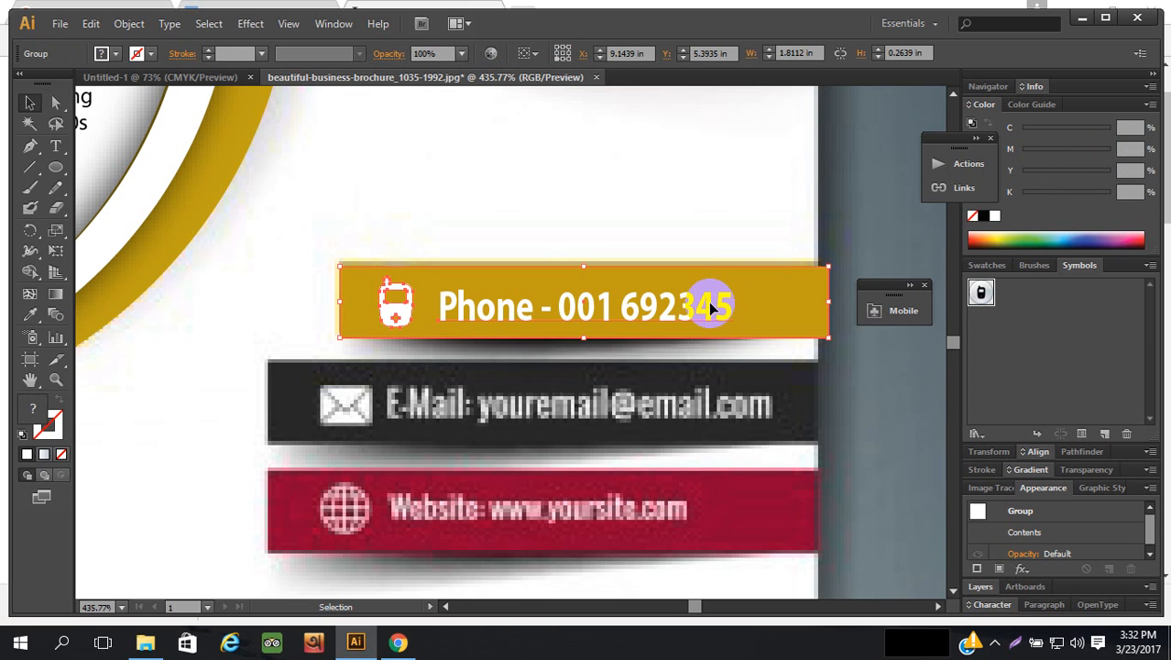
{"action": "key", "text": "a"}
{"action": "left_click", "coordinate": [712, 309]}
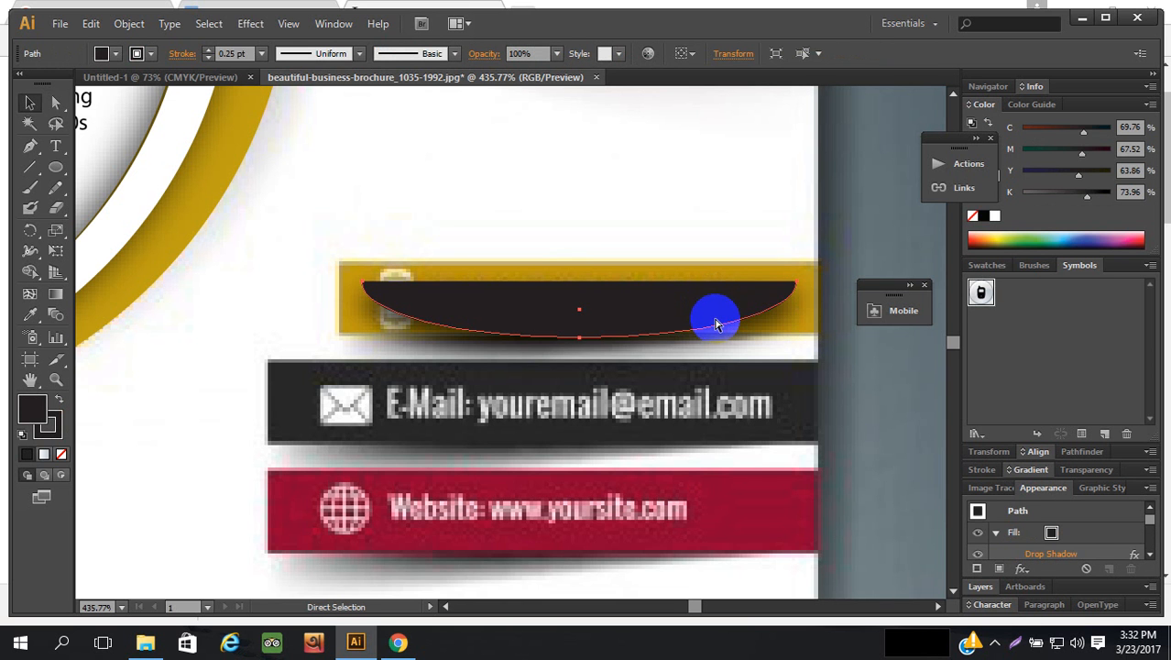
{"action": "key", "text": "v"}
{"action": "key", "text": "a"}
{"action": "key", "text": "Delete"}
{"action": "key", "text": "v"}
{"action": "left_click", "coordinate": [703, 311]}
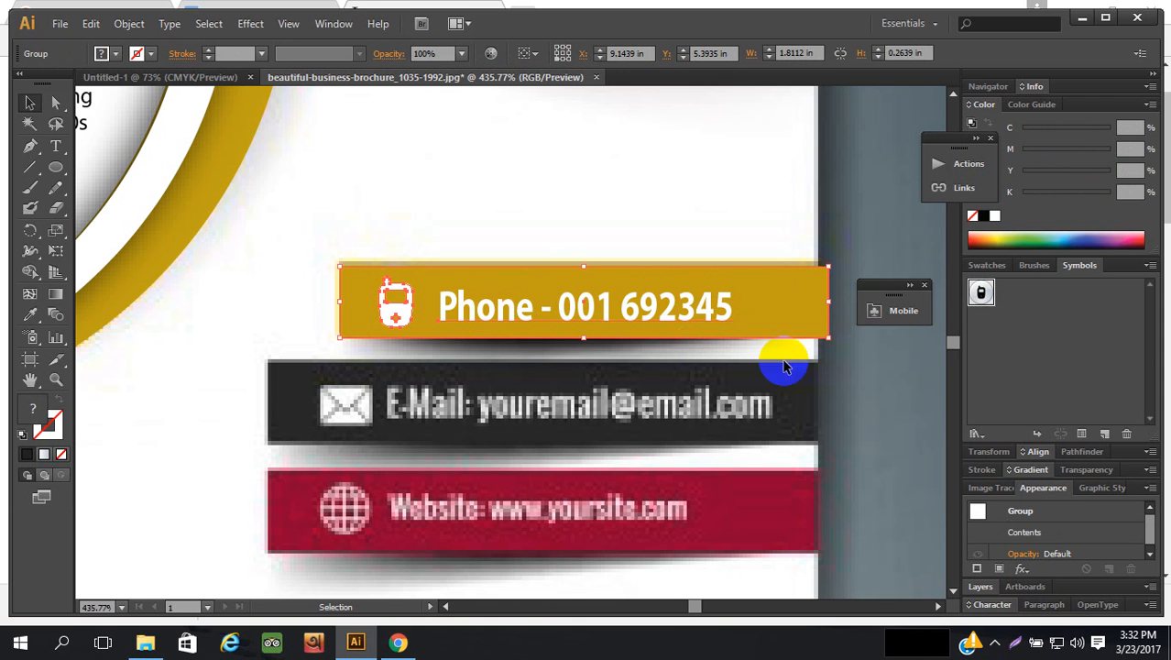
{"action": "left_click", "coordinate": [833, 223]}
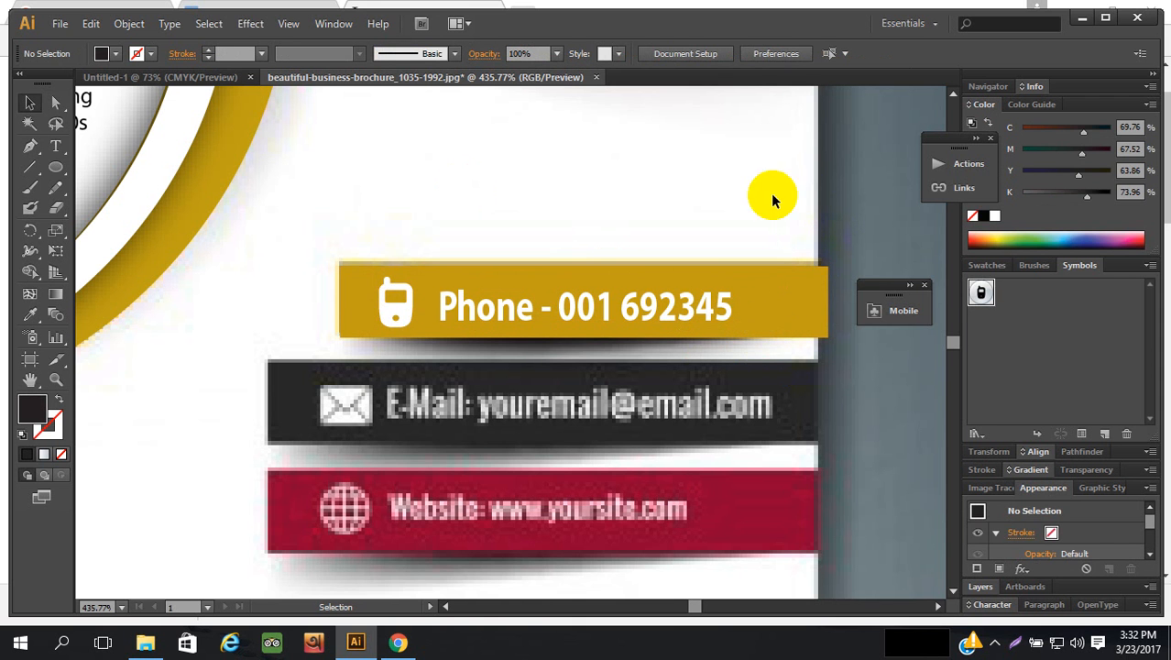
- Select the gold bar group together with the half-ellipse shadow and group them again
{"action": "key", "text": "a"}
{"action": "left_click_drag", "start_coordinate": [368, 324], "coordinate": [527, 335]}
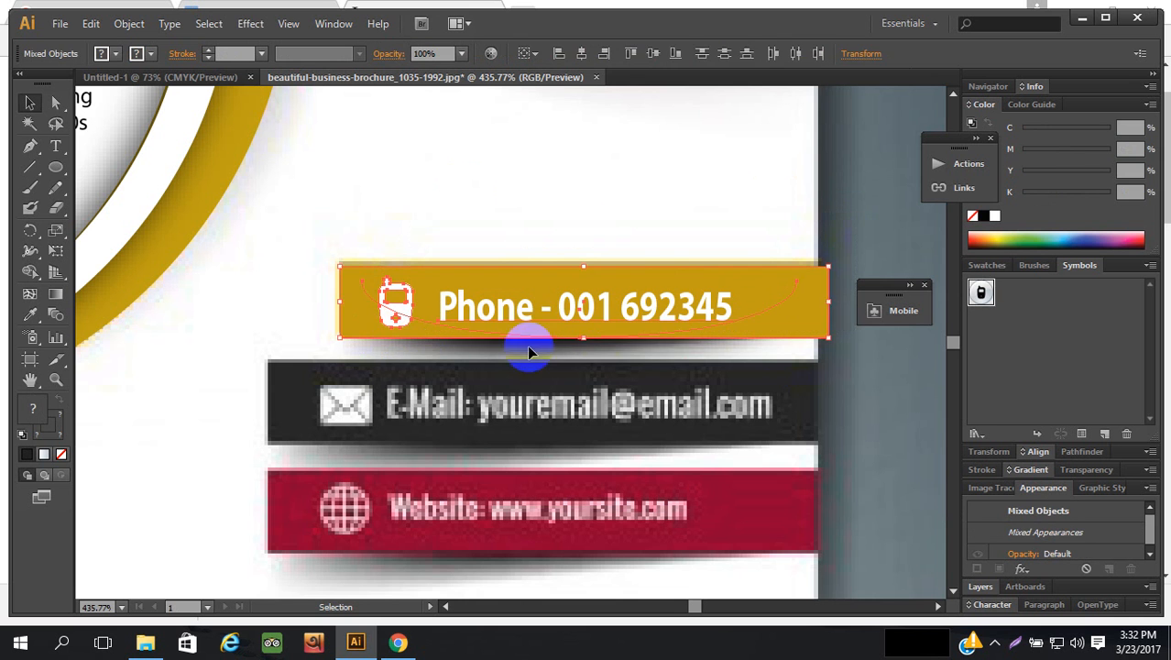
{"action": "key", "text": "v"}
{"action": "scroll", "coordinate": [740, 203], "scroll_direction": "down", "scroll_amount": 3}
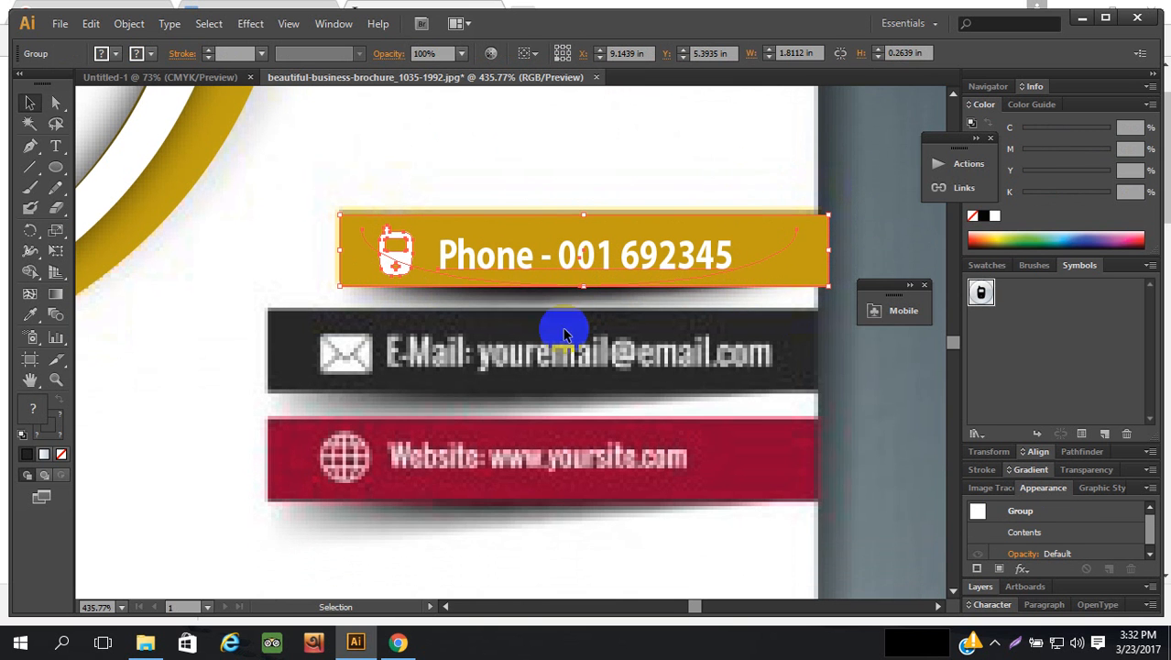
- Try tracing the dark e-mail bar with a filled rectangle extended slightly past the bar's right end, and remove it
{"action": "left_click_drag", "start_coordinate": [55, 167], "coordinate": [90, 167]}
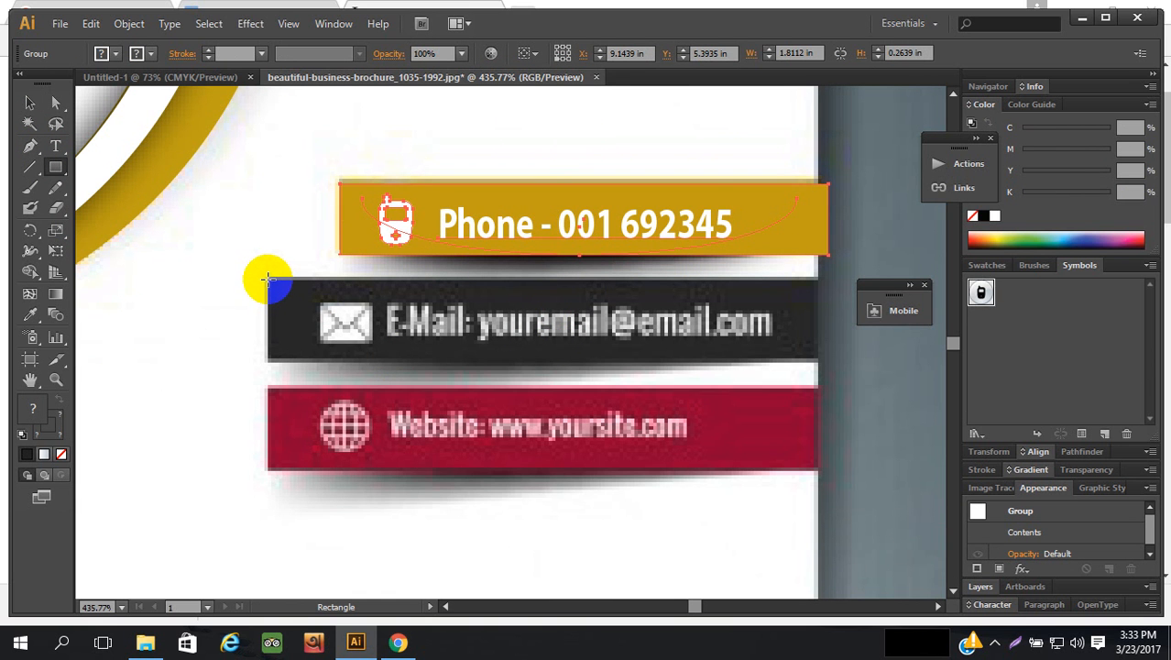
{"action": "left_click_drag", "start_coordinate": [268, 280], "coordinate": [819, 359]}
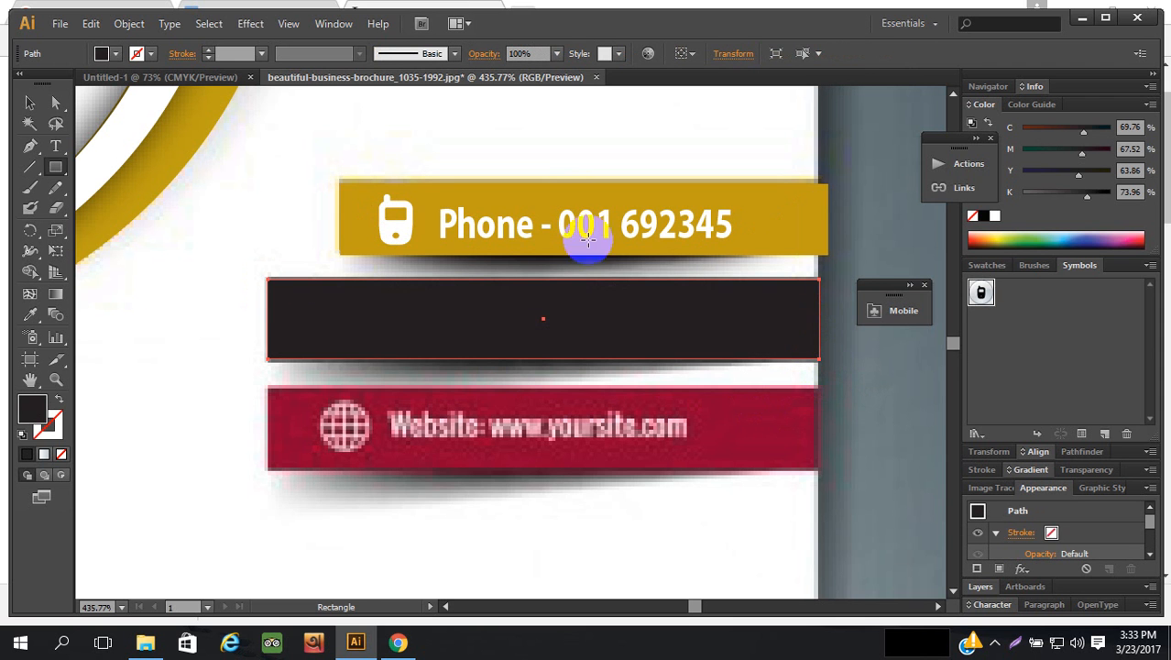
{"action": "left_click", "coordinate": [30, 148]}
{"action": "left_click", "coordinate": [31, 102]}
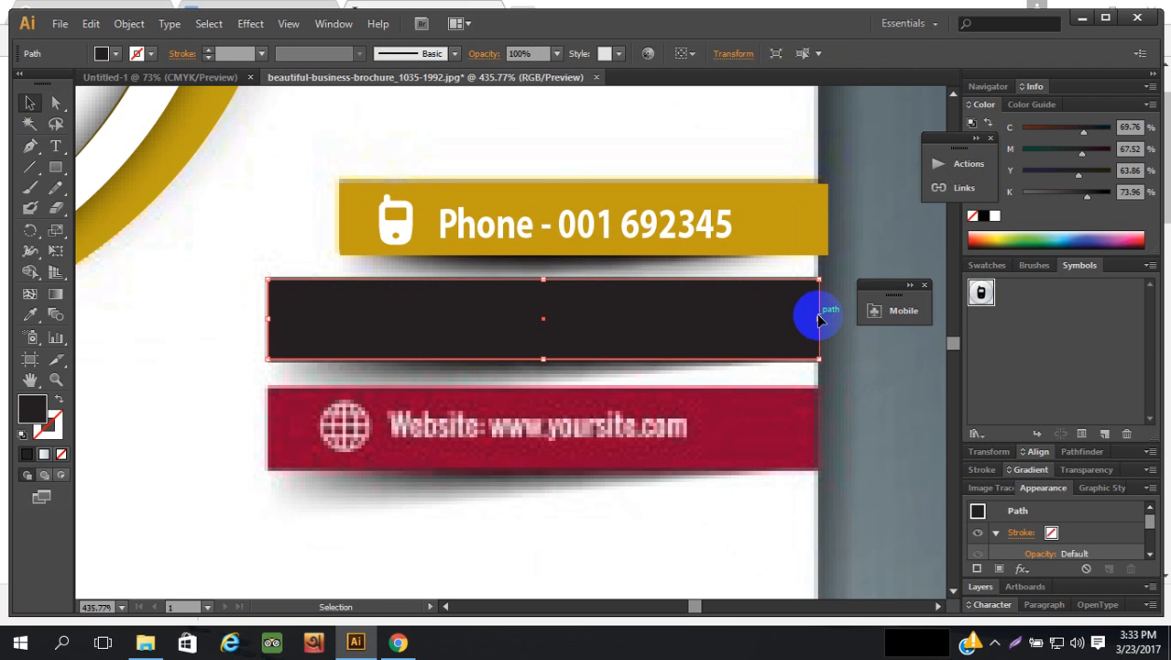
{"action": "left_click_drag", "start_coordinate": [818, 318], "coordinate": [840, 318]}
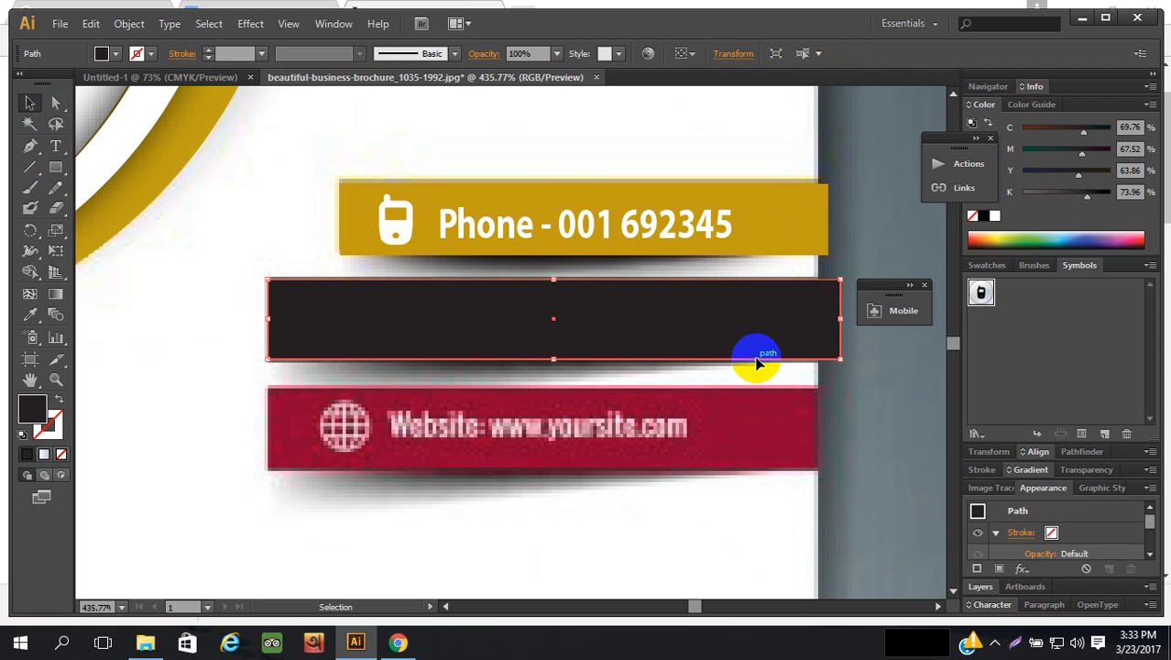
{"action": "key", "text": "Delete"}
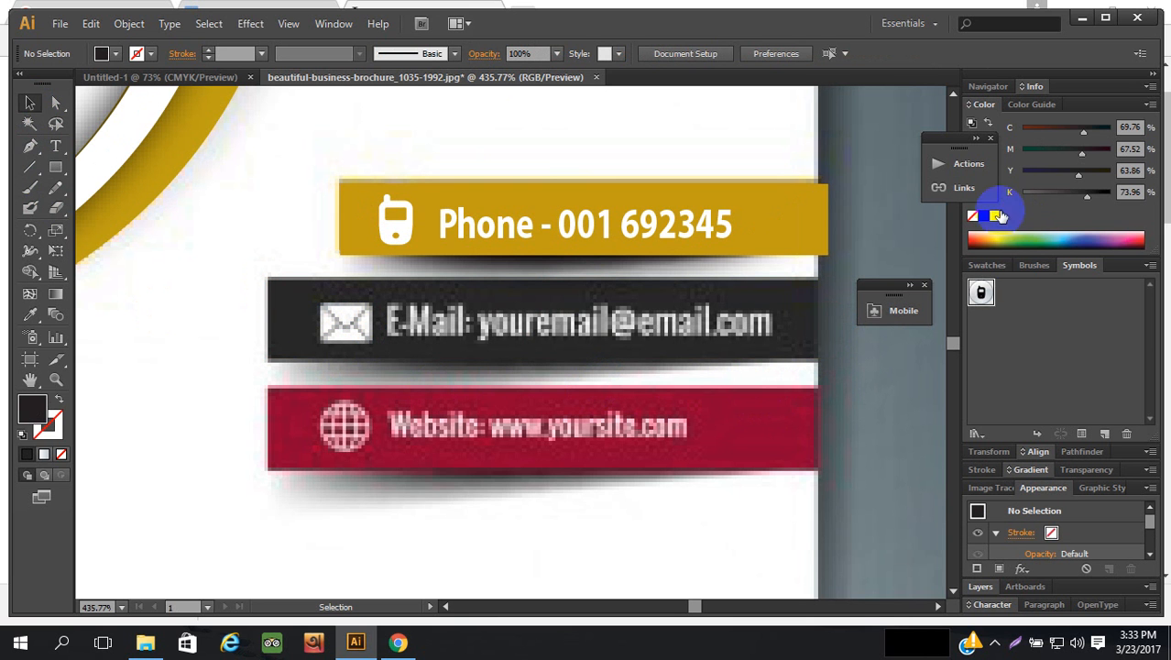
- Add the grey Email symbol from the Mobile symbol library to the document's symbols
{"action": "left_click", "coordinate": [885, 309]}
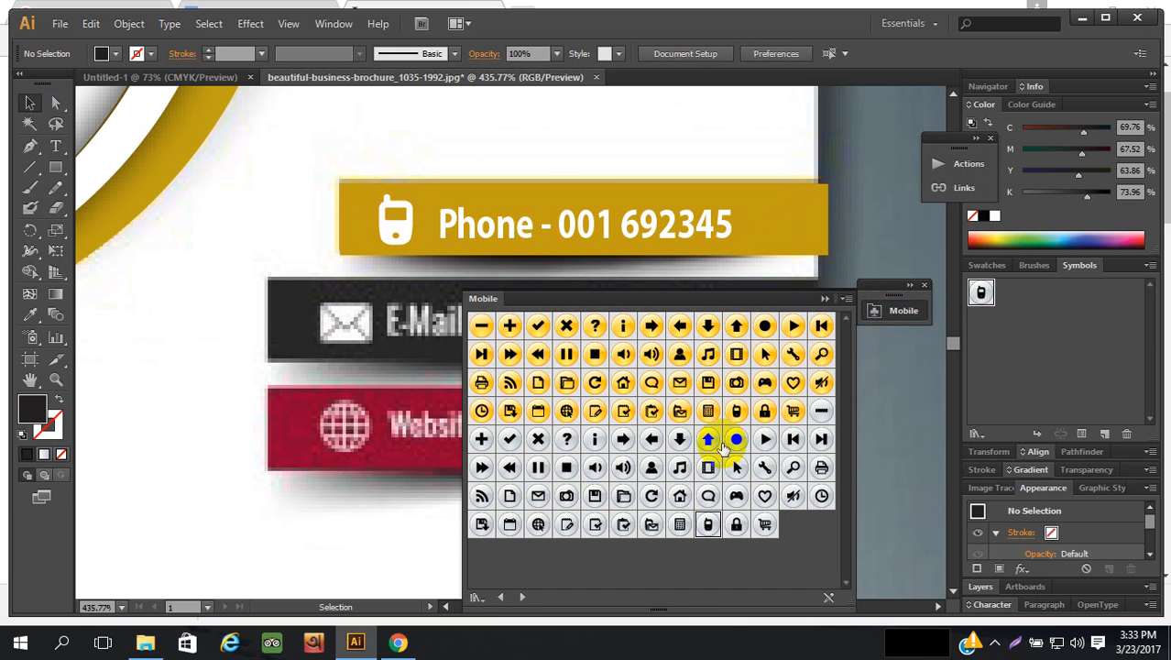
{"action": "left_click", "coordinate": [538, 496]}
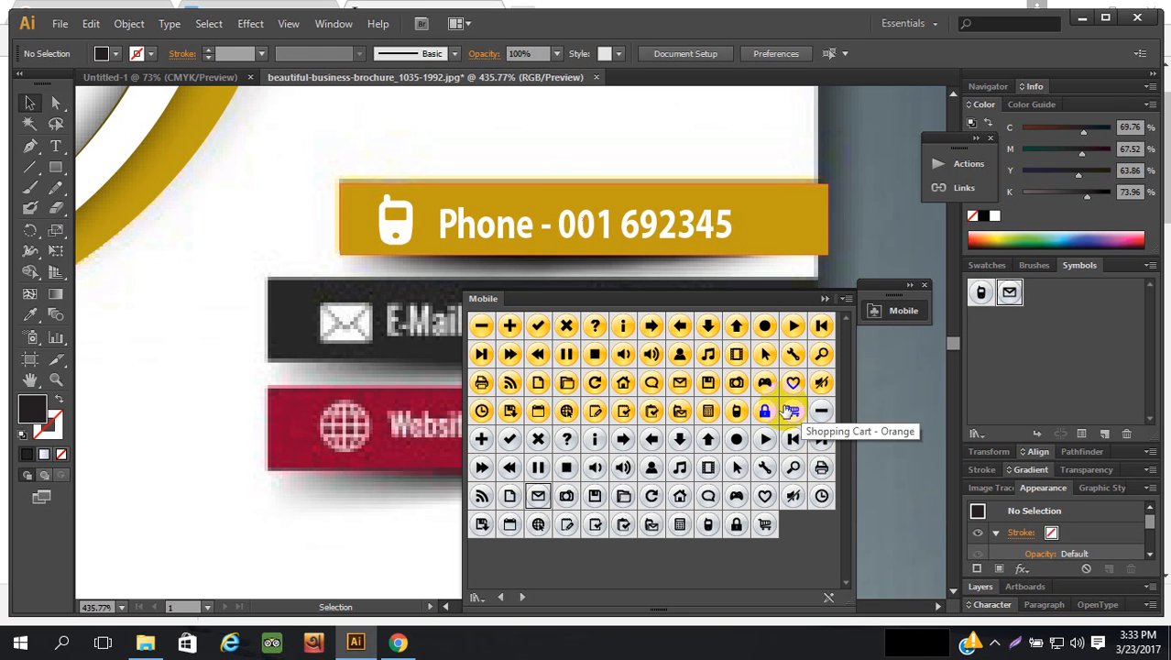
- Browse the neighbouring symbol libraries for suitable contact icons and return to the Mobile library
{"action": "left_click", "coordinate": [502, 596]}
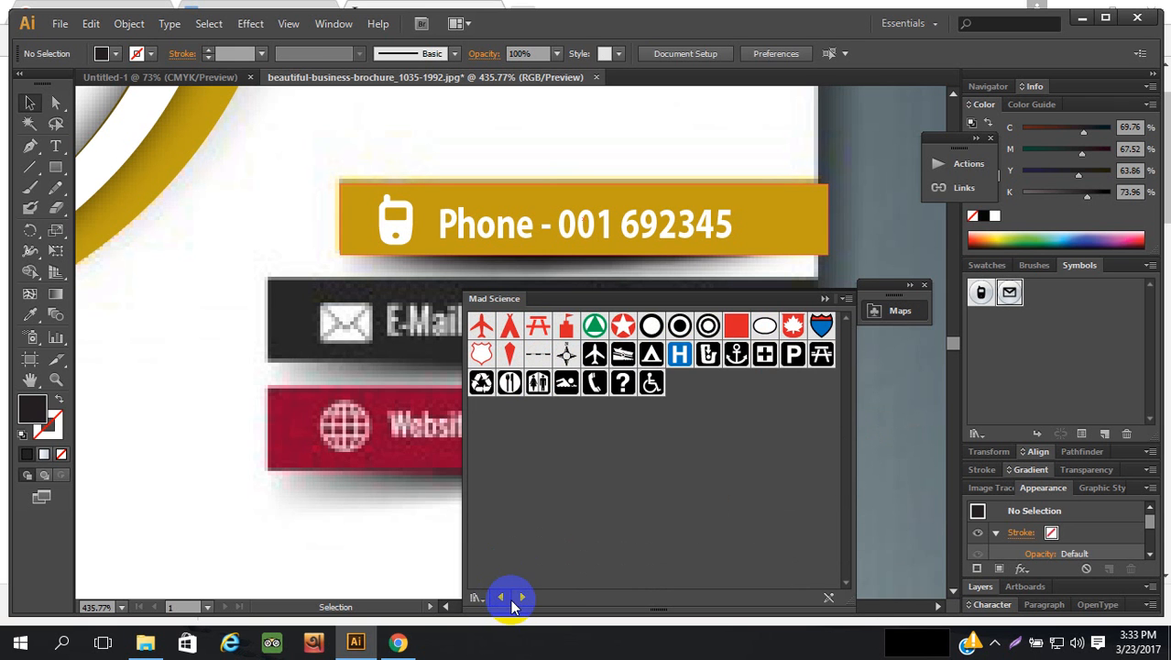
{"action": "left_click", "coordinate": [521, 597]}
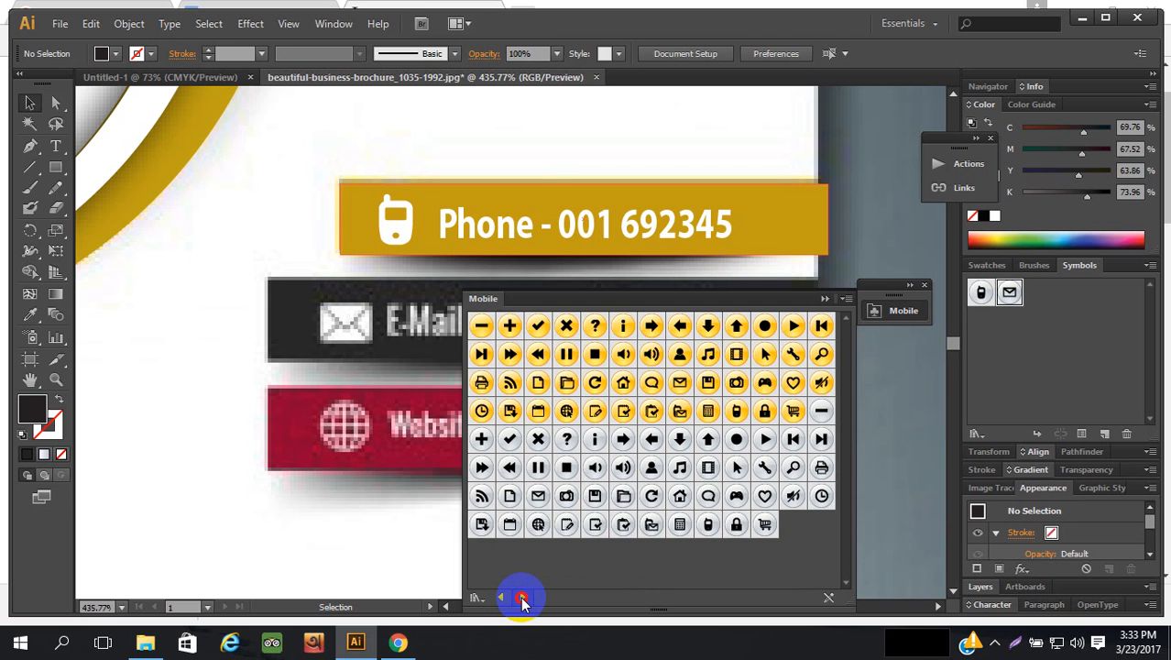
{"action": "left_click", "coordinate": [520, 596]}
{"action": "left_click", "coordinate": [520, 596]}
{"action": "left_click", "coordinate": [520, 596]}
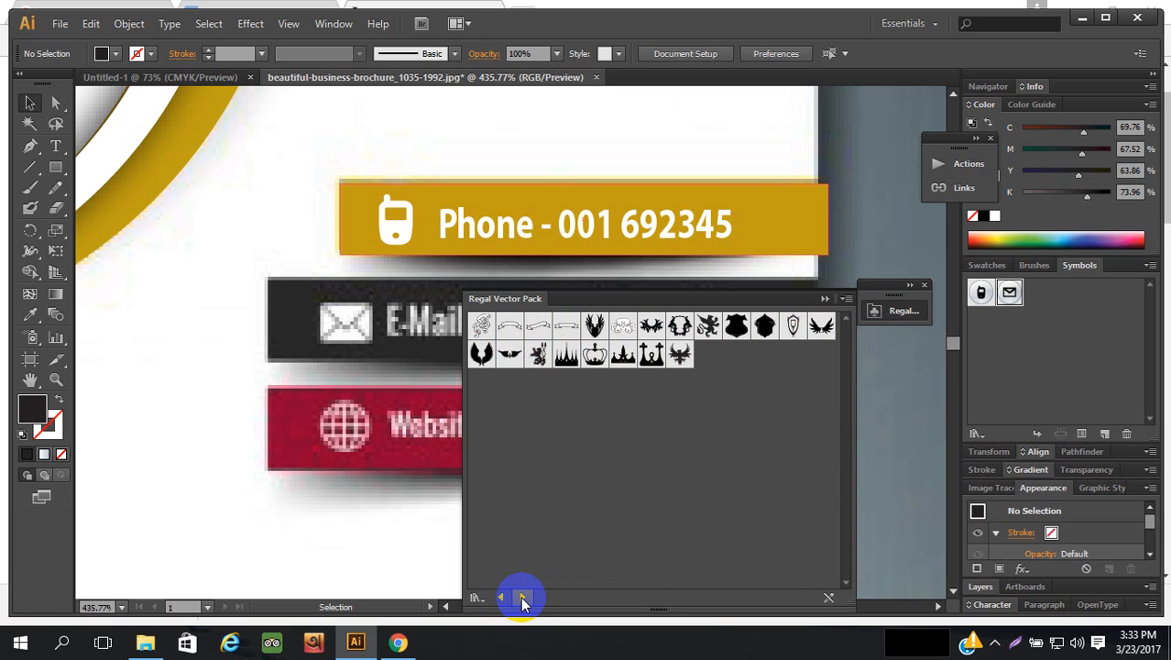
{"action": "left_click", "coordinate": [520, 596]}
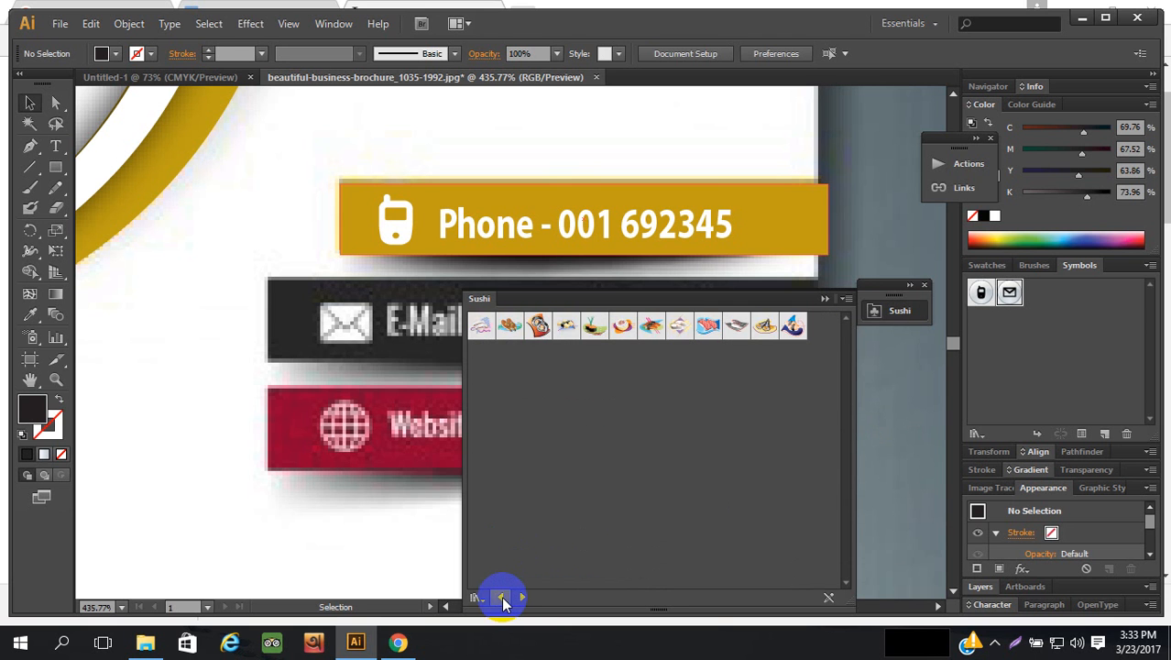
{"action": "left_click", "coordinate": [501, 598]}
{"action": "left_click", "coordinate": [501, 597]}
{"action": "left_click", "coordinate": [501, 597]}
{"action": "left_click", "coordinate": [501, 597]}
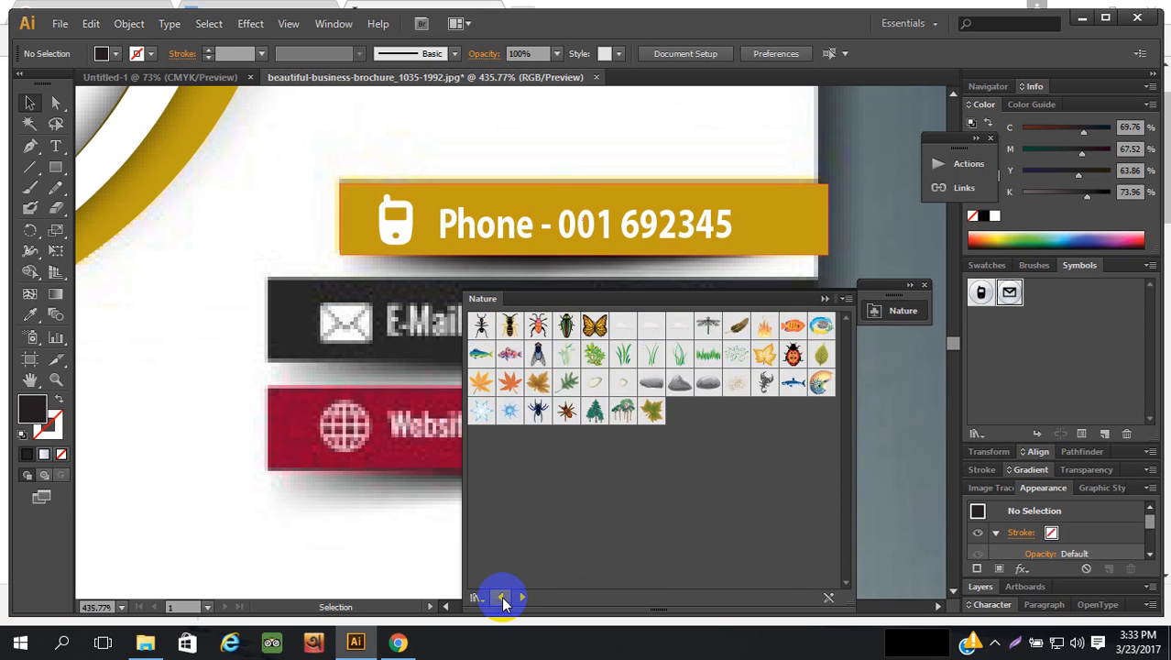
{"action": "left_click", "coordinate": [501, 597]}
{"action": "left_click", "coordinate": [501, 597]}
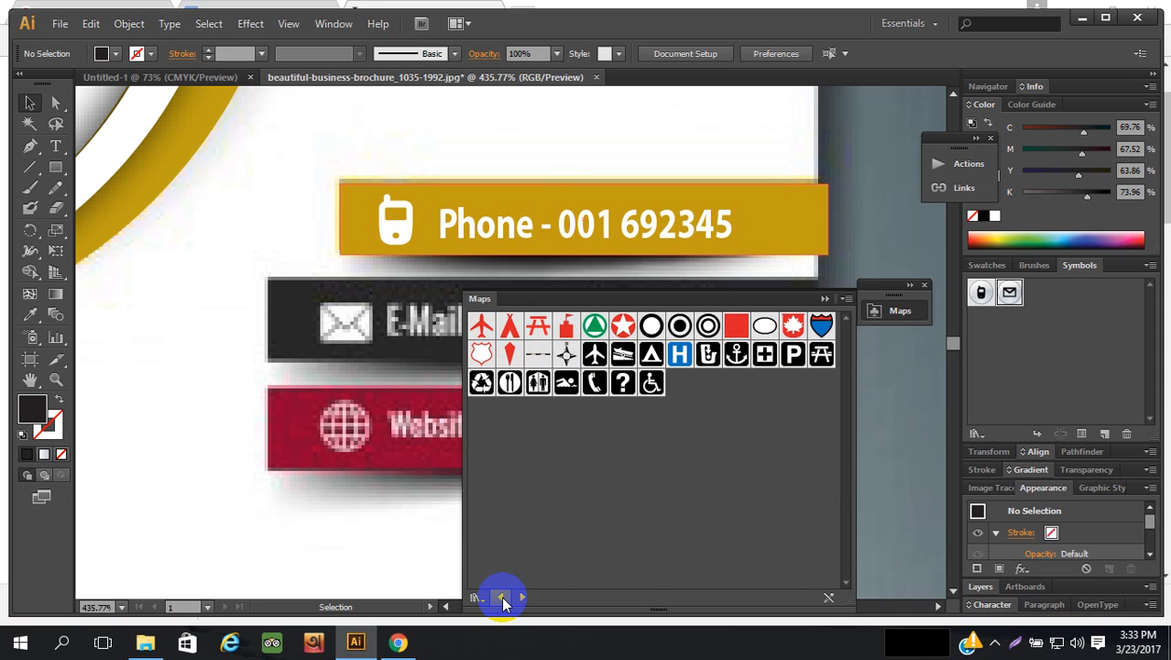
{"action": "left_click", "coordinate": [501, 598]}
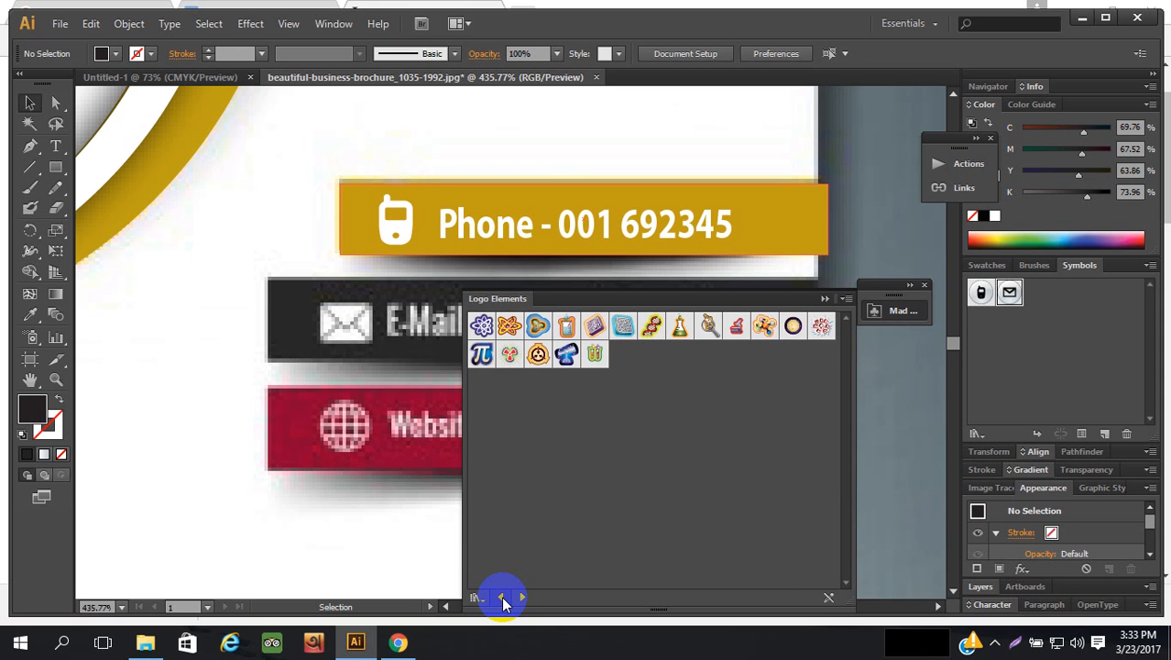
{"action": "left_click", "coordinate": [501, 597]}
{"action": "left_click", "coordinate": [501, 598]}
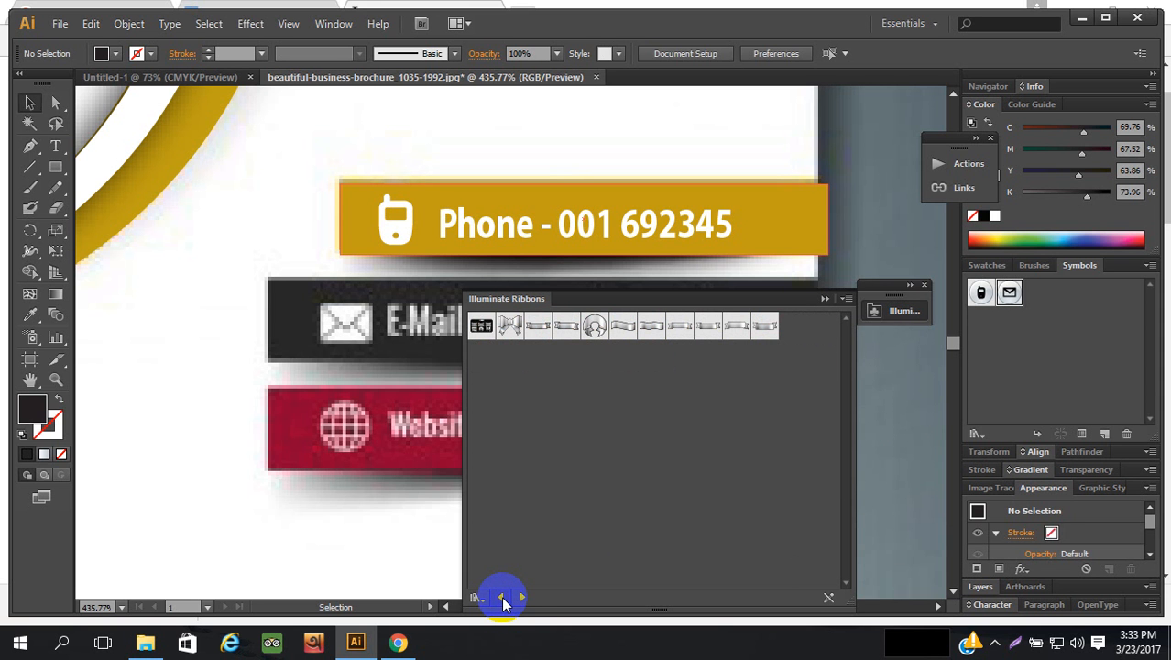
{"action": "left_click", "coordinate": [502, 597]}
{"action": "left_click", "coordinate": [522, 598]}
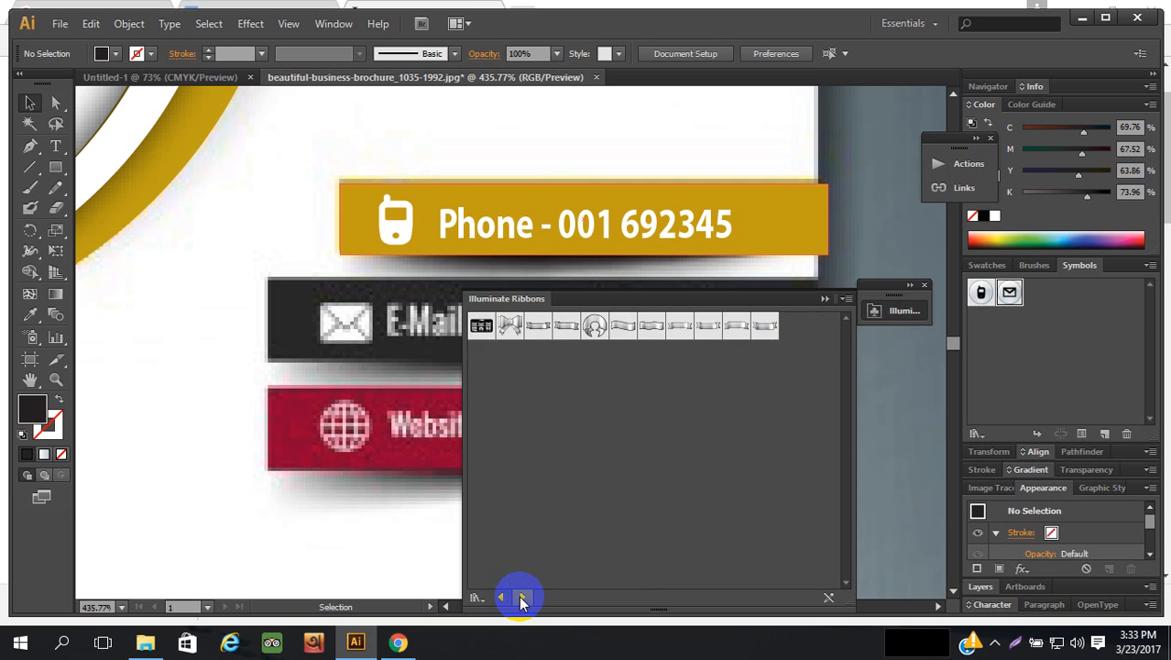
{"action": "left_click", "coordinate": [521, 597]}
{"action": "left_click", "coordinate": [521, 597]}
{"action": "left_click", "coordinate": [521, 597]}
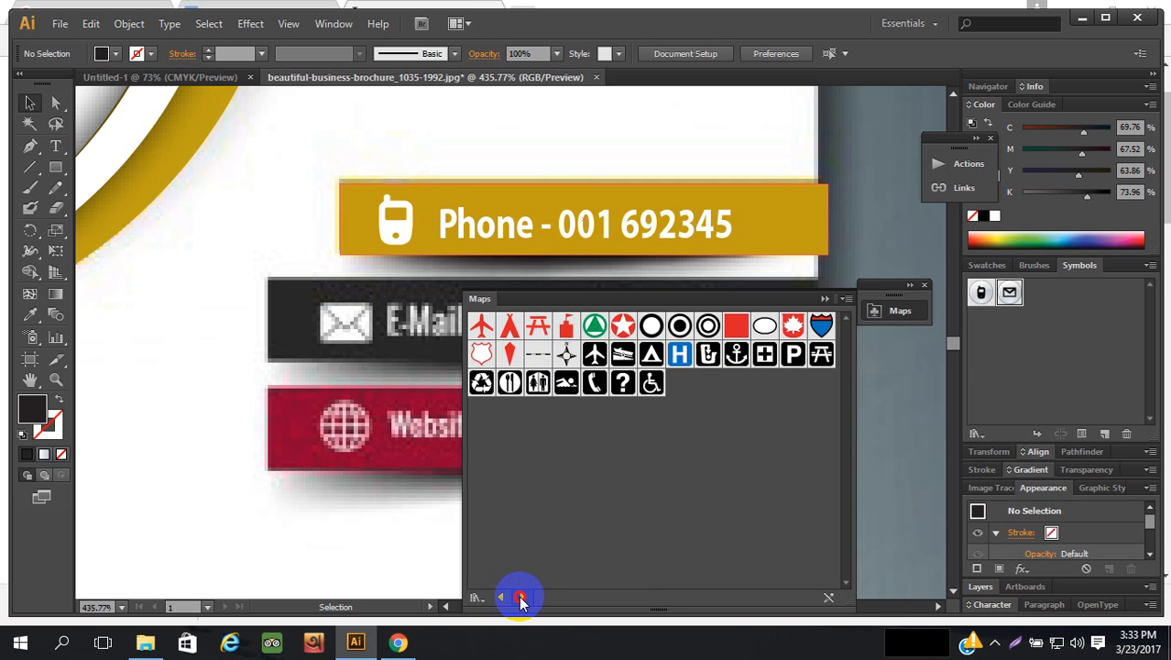
{"action": "left_click", "coordinate": [521, 597]}
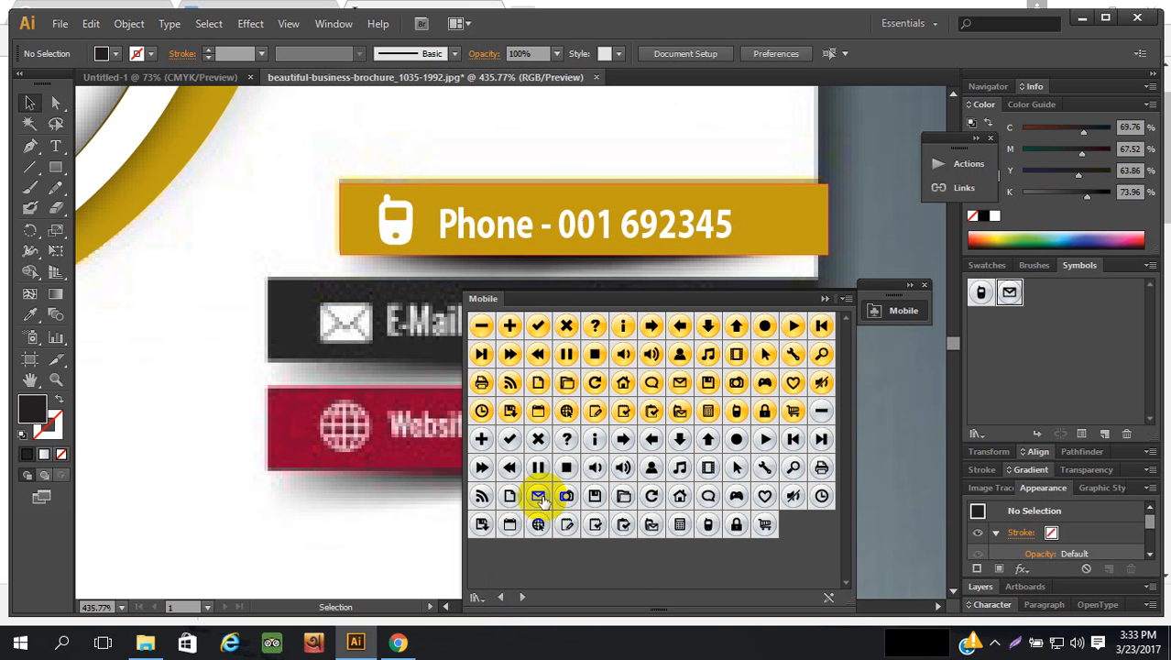
- Place an instance of the Email - Grey symbol beside the e-mail and website bars and collapse the symbol library
{"action": "left_click_drag", "start_coordinate": [539, 497], "coordinate": [206, 365]}
{"action": "left_click", "coordinate": [881, 310]}
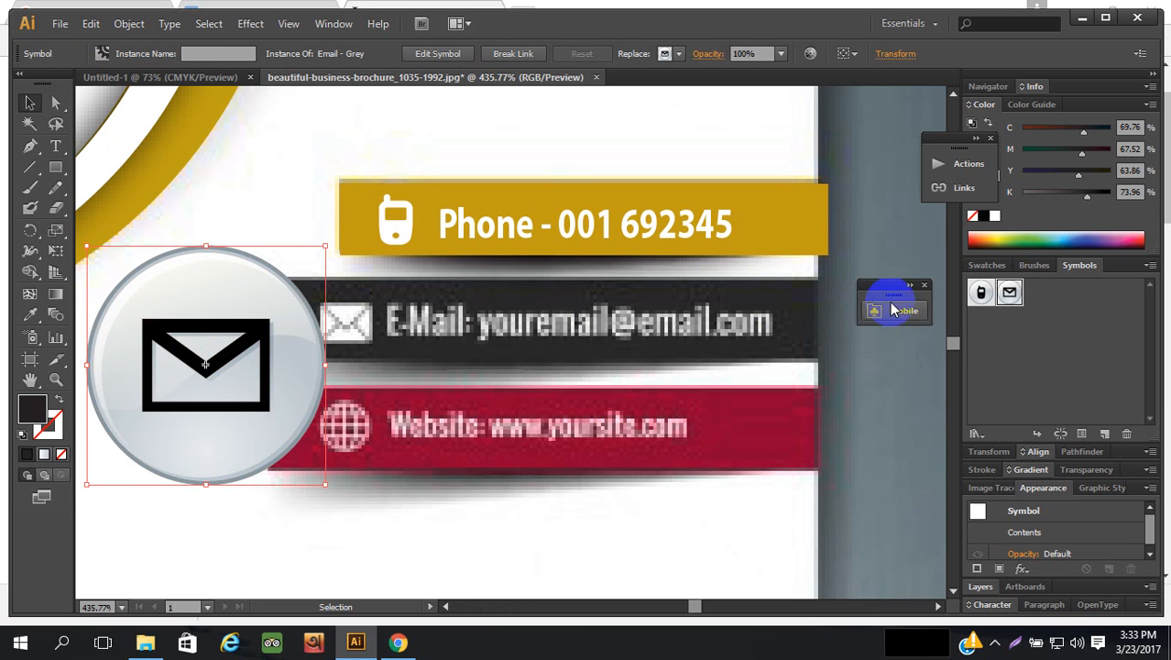
{"action": "left_click", "coordinate": [249, 325]}
{"action": "left_click", "coordinate": [256, 331]}
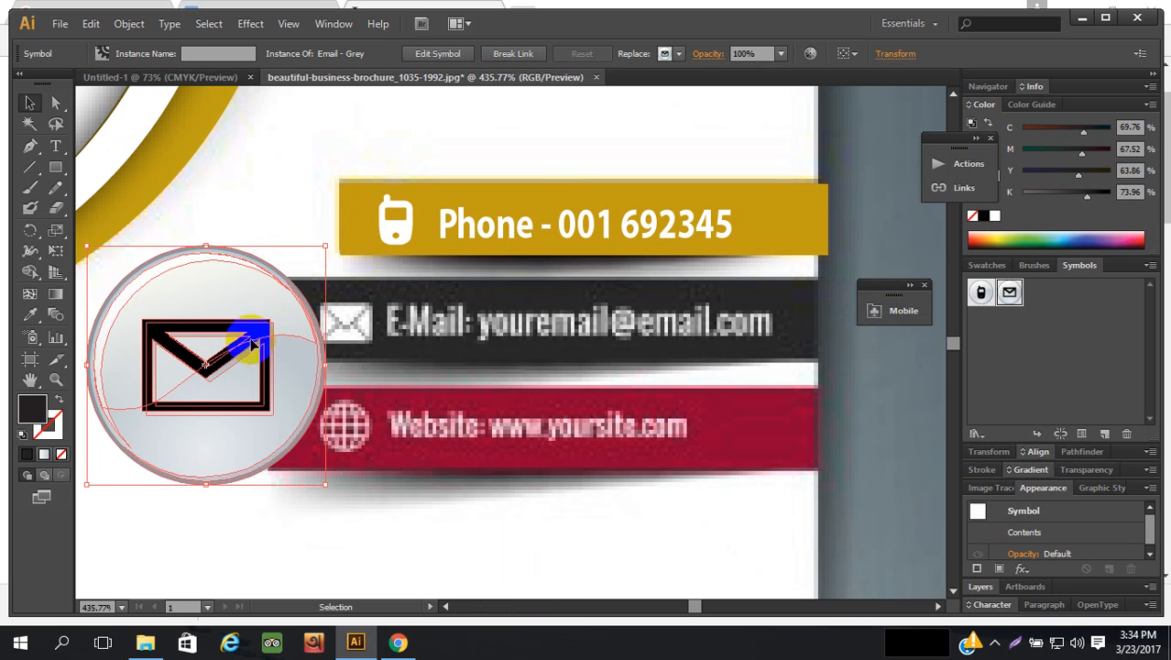
{"action": "left_click", "coordinate": [749, 344]}
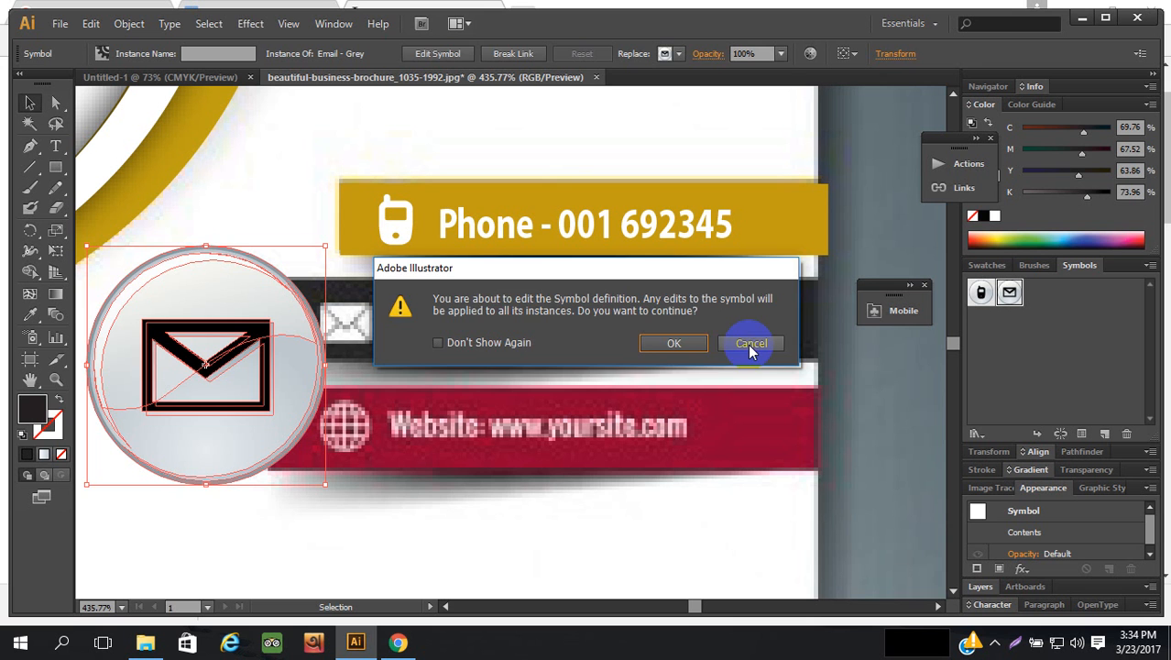
- Break the placed email symbol's link and isolate the black envelope compound path inside it
{"action": "left_click", "coordinate": [525, 55]}
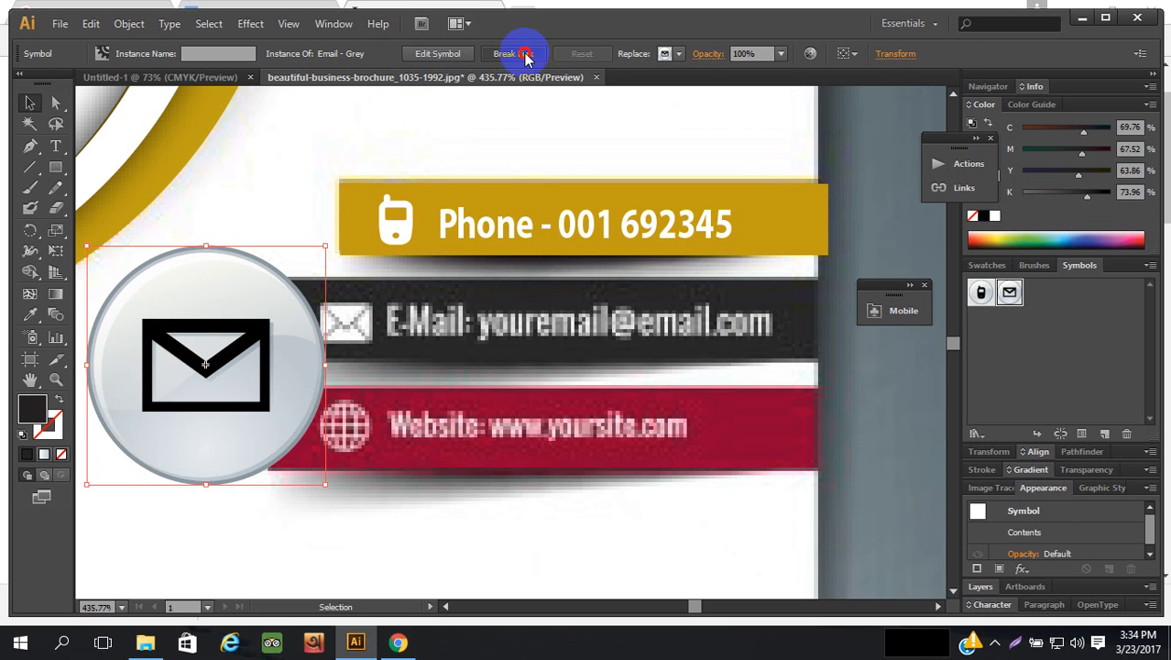
{"action": "scroll", "coordinate": [196, 327], "scroll_direction": "down", "scroll_amount": 1}
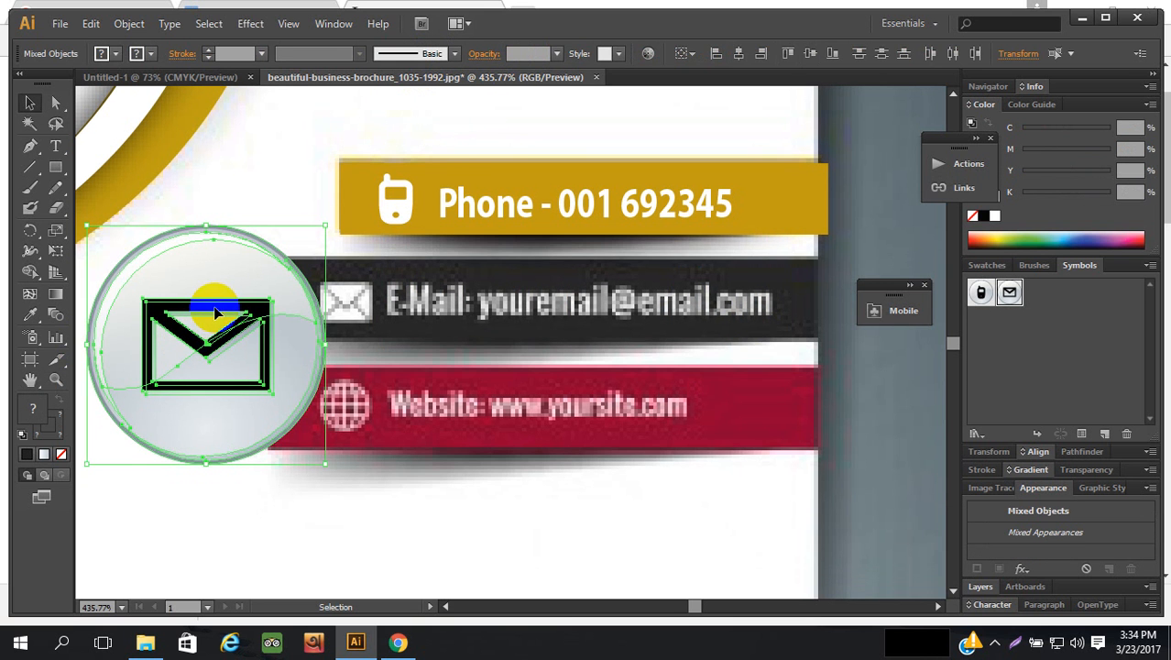
{"action": "double_click", "coordinate": [214, 313]}
{"action": "left_click", "coordinate": [213, 312]}
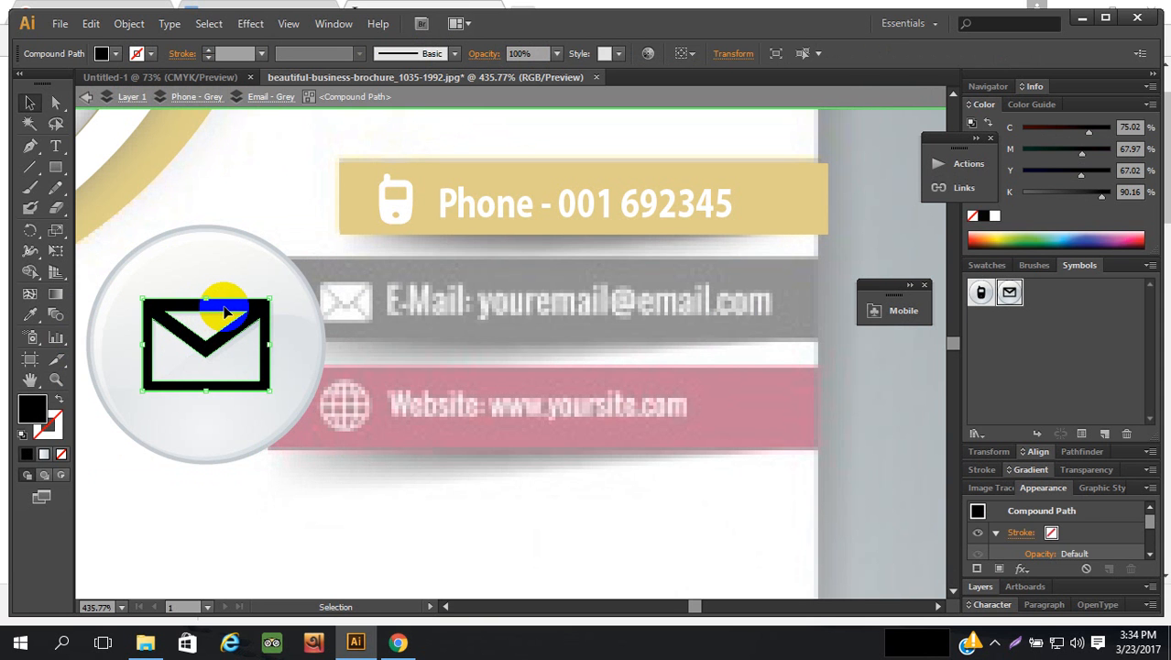
{"action": "key", "text": "a"}
{"action": "left_click_drag", "start_coordinate": [227, 314], "coordinate": [500, 407]}
{"action": "key", "text": "ctrl+z"}
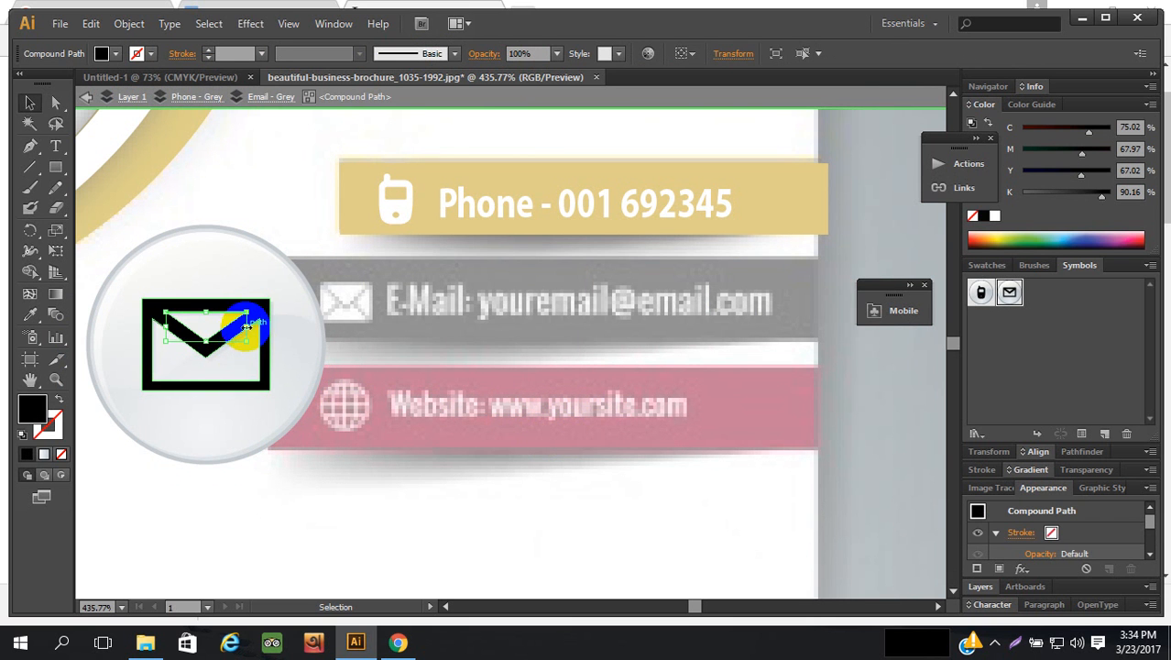
- Widen the triangular flap cut-out of the envelope toward both sides and deselect it
{"action": "left_click_drag", "start_coordinate": [247, 328], "coordinate": [265, 328]}
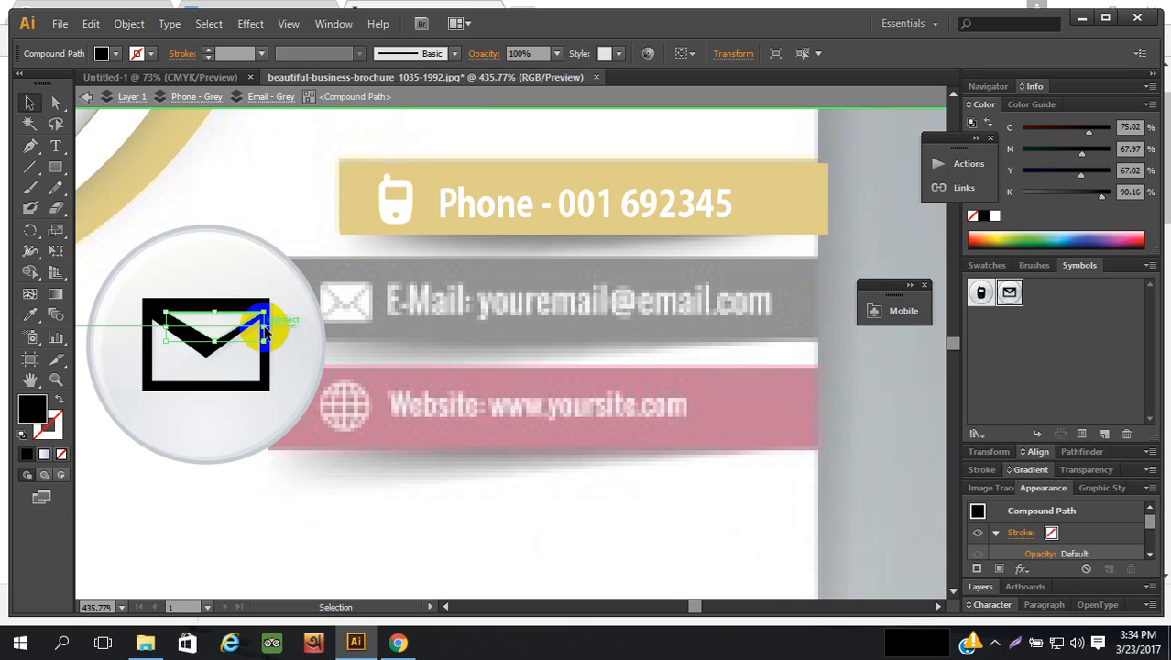
{"action": "left_click_drag", "start_coordinate": [165, 327], "coordinate": [206, 349]}
{"action": "left_click", "coordinate": [245, 370]}
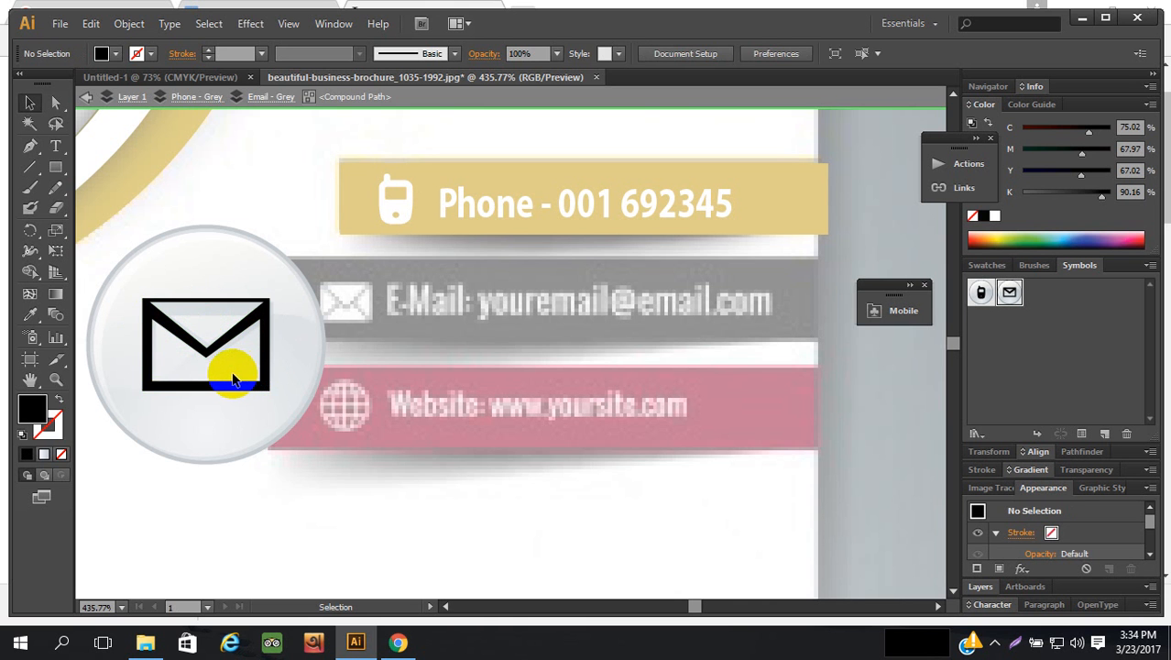
{"action": "double_click", "coordinate": [231, 373]}
{"action": "left_click", "coordinate": [233, 379]}
{"action": "double_click", "coordinate": [231, 371]}
{"action": "left_click", "coordinate": [230, 371]}
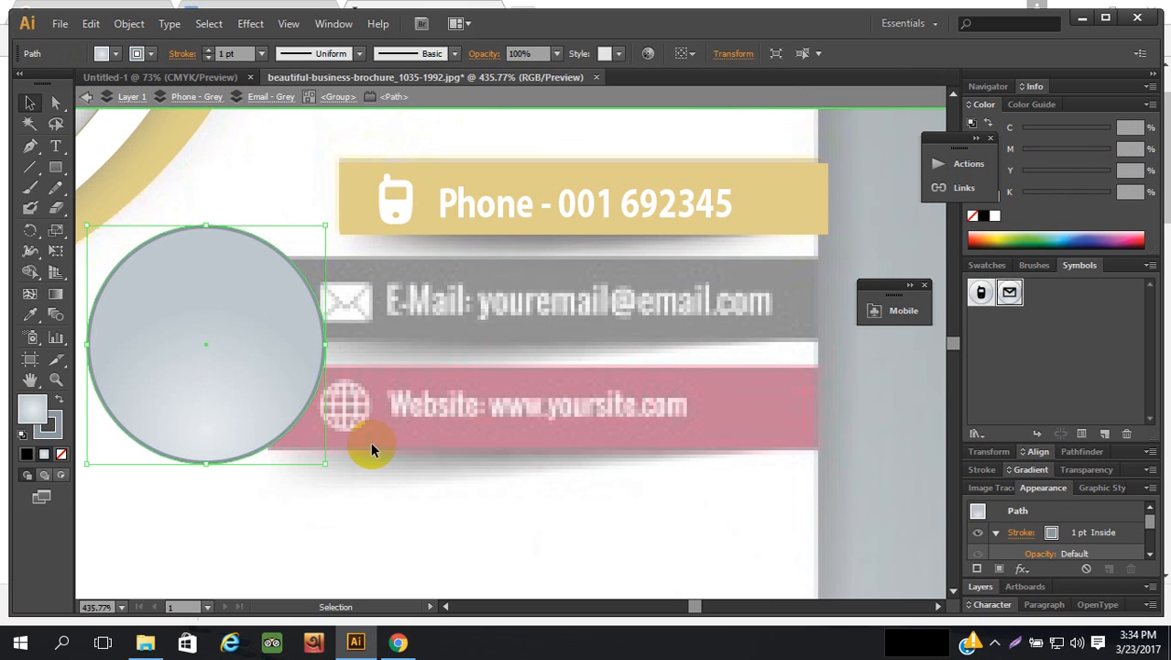
{"action": "key", "text": "ctrl+z"}
{"action": "left_click", "coordinate": [363, 484]}
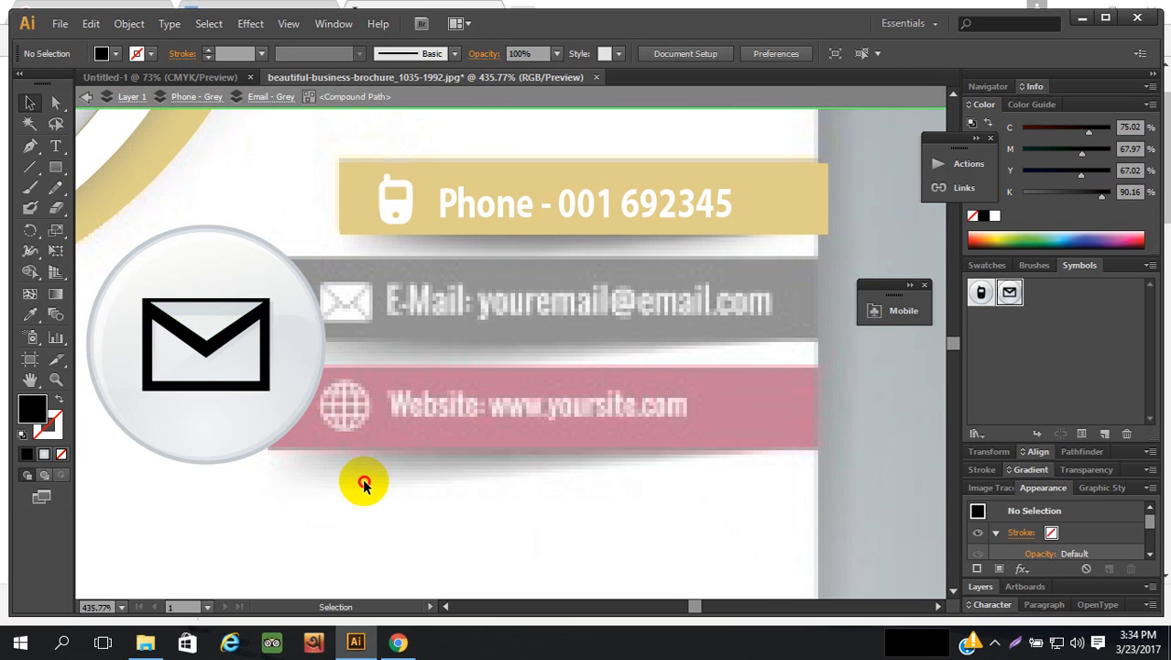
{"action": "double_click", "coordinate": [363, 484]}
{"action": "left_click", "coordinate": [216, 344]}
{"action": "double_click", "coordinate": [216, 344]}
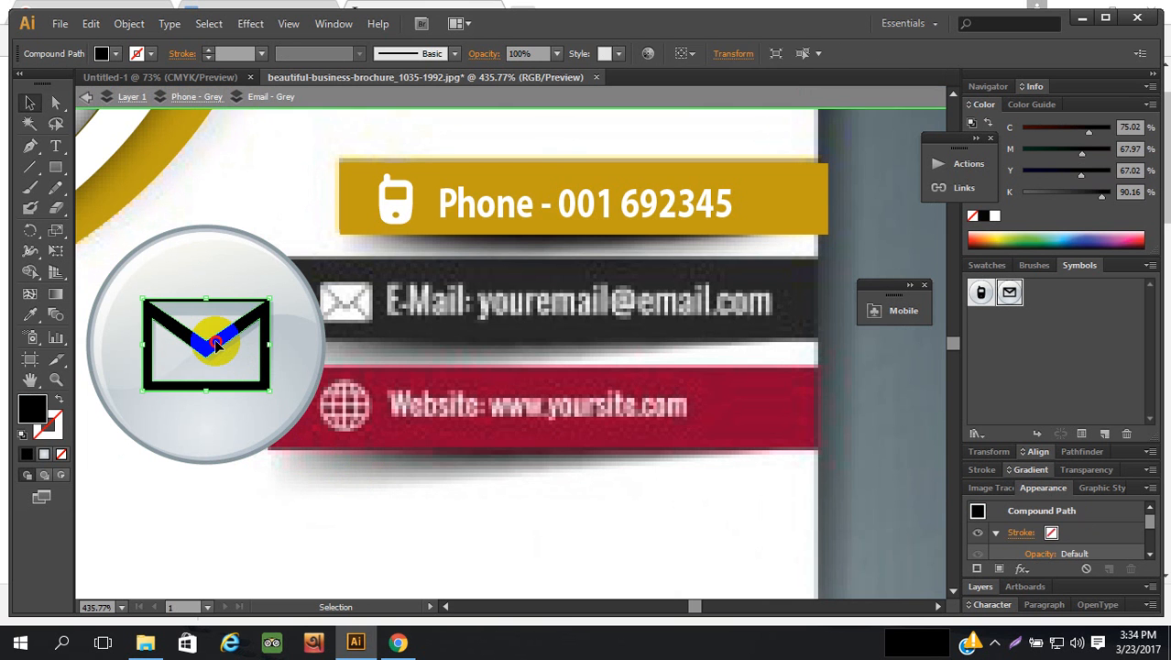
{"action": "left_click", "coordinate": [218, 345]}
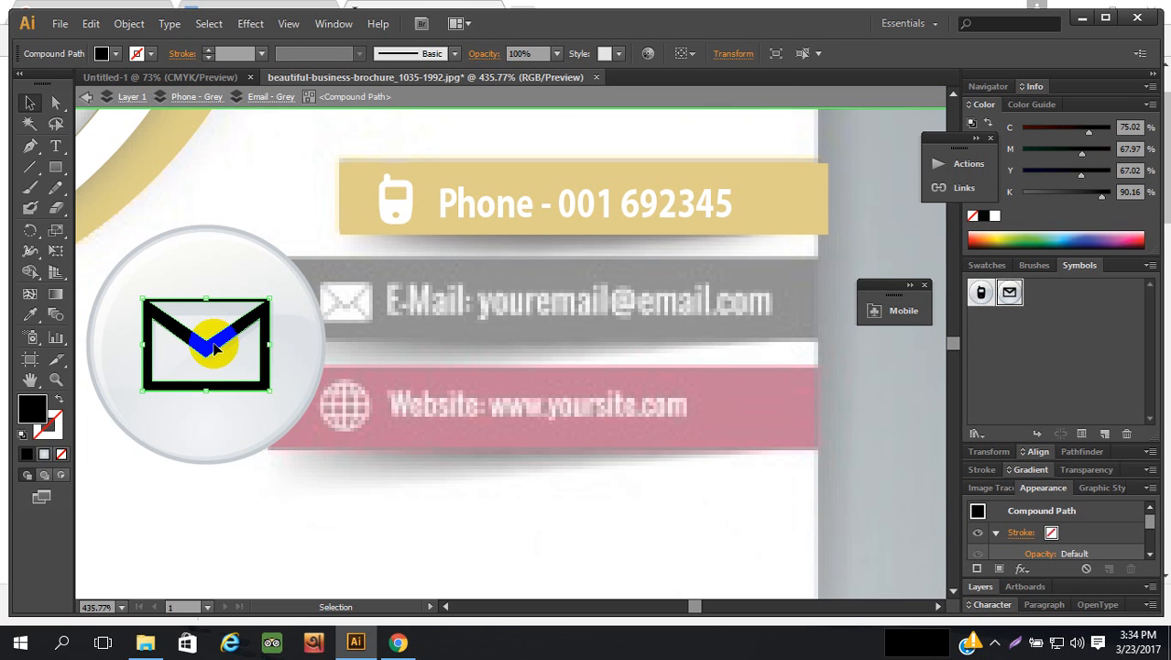
{"action": "left_click", "coordinate": [211, 364]}
{"action": "double_click", "coordinate": [212, 363]}
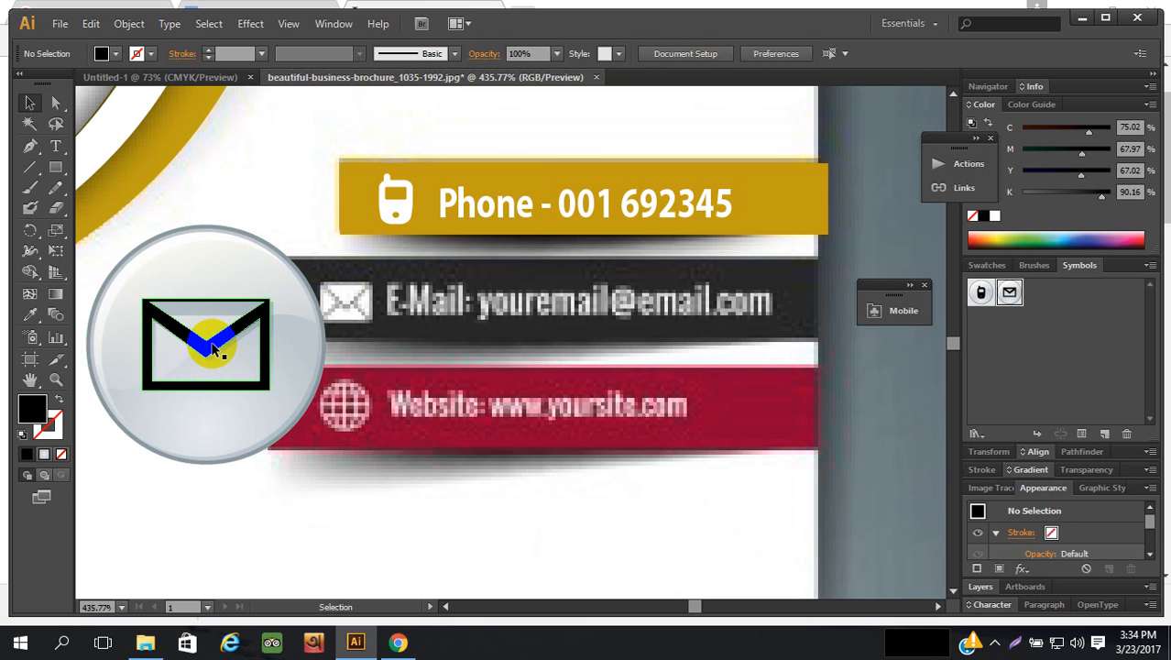
- Isolate the envelope compound path, enlarge its body cut-out toward the flap and both sides for thinner outlines, and leave isolation
{"action": "double_click", "coordinate": [213, 349]}
{"action": "left_click", "coordinate": [213, 352]}
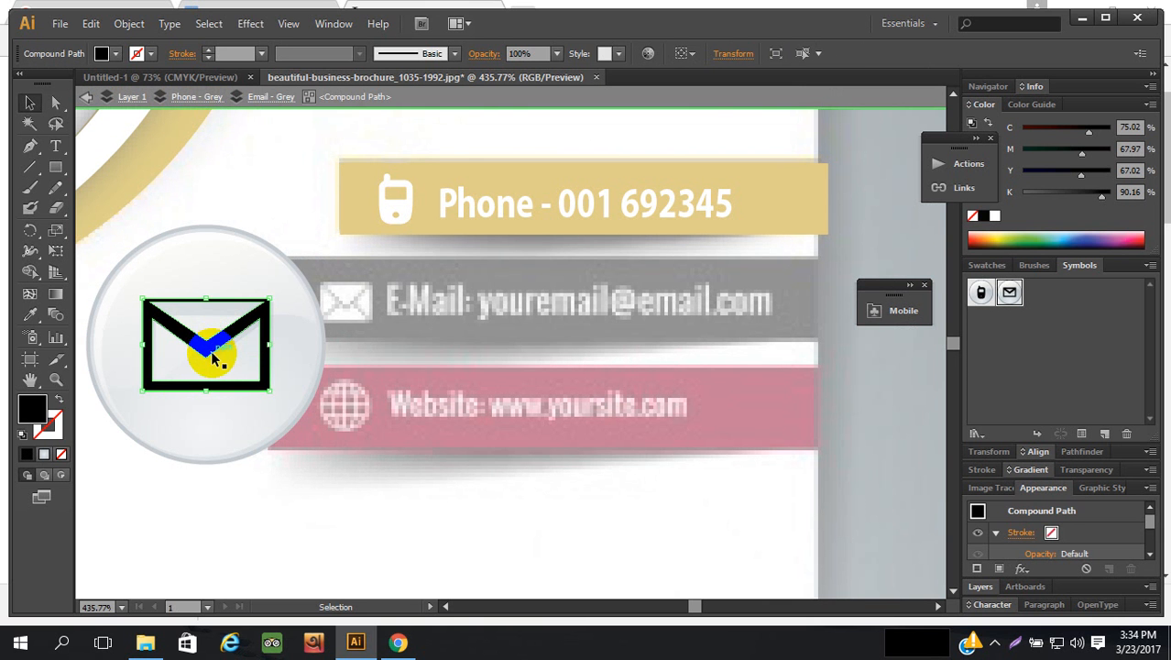
{"action": "mouse_move", "coordinate": [213, 357]}
{"action": "left_mouse_down"}
{"action": "mouse_move", "coordinate": [204, 307]}
{"action": "mouse_move", "coordinate": [216, 352]}
{"action": "left_mouse_up"}
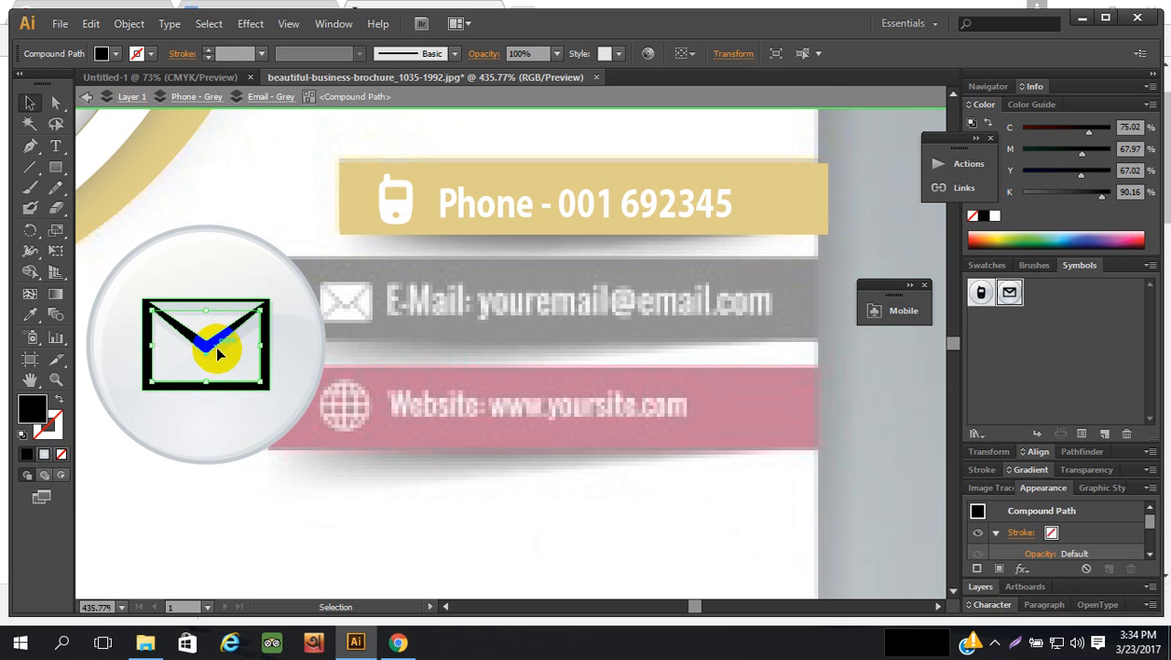
{"action": "left_click_drag", "start_coordinate": [144, 340], "coordinate": [266, 348]}
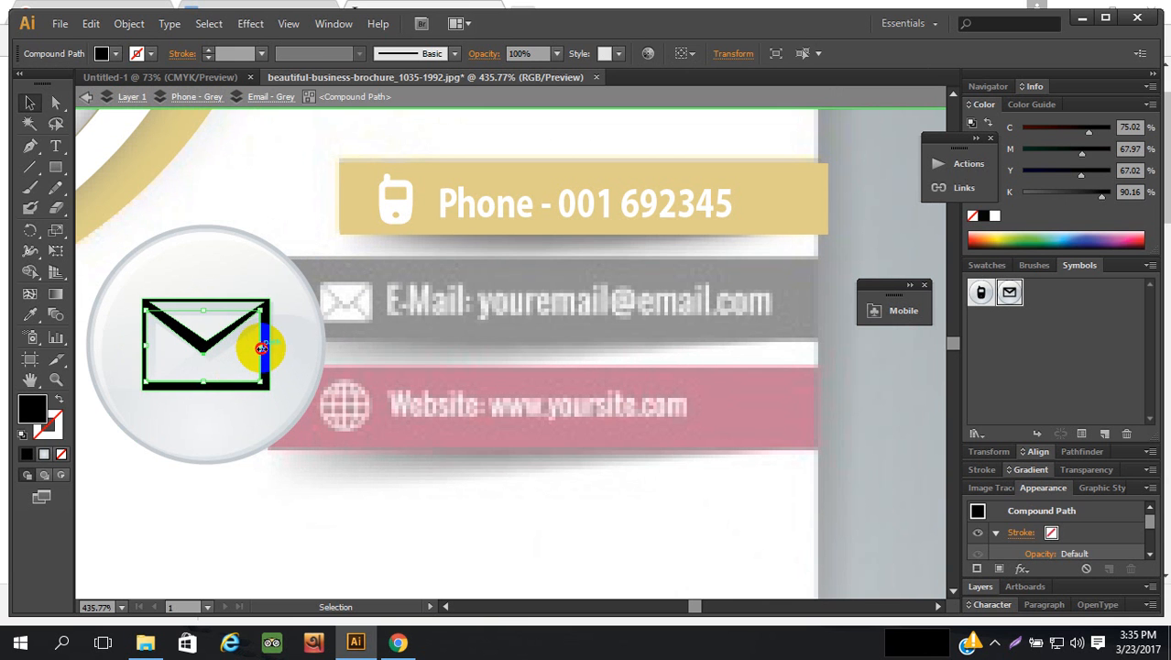
{"action": "left_click_drag", "start_coordinate": [261, 347], "coordinate": [207, 346]}
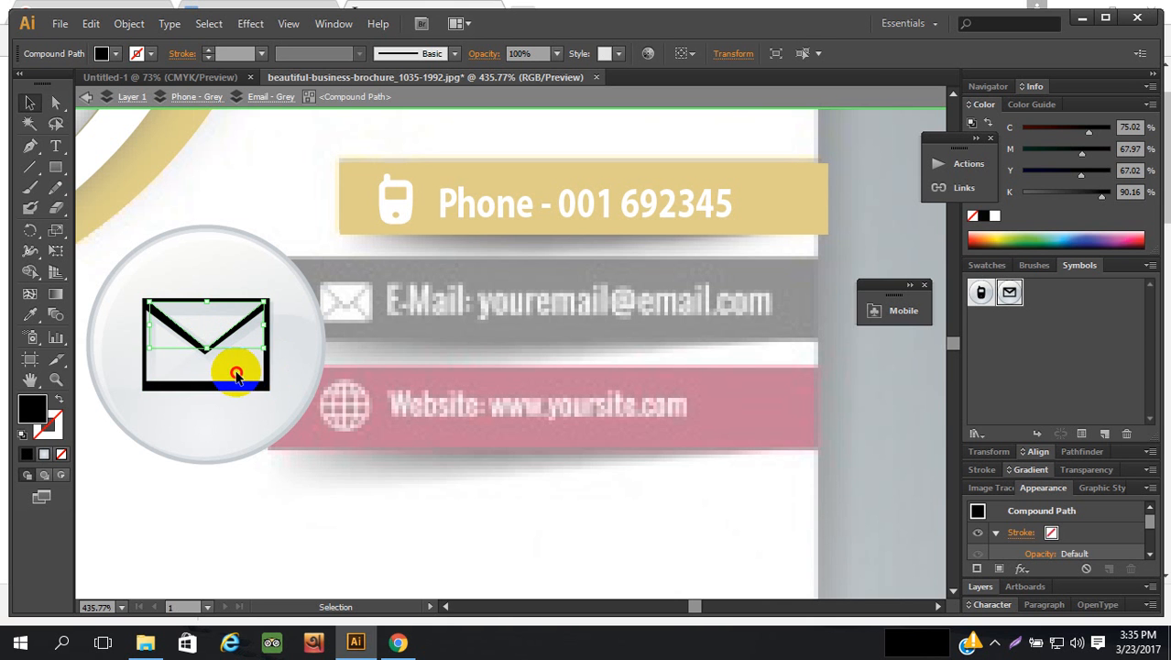
{"action": "left_click", "coordinate": [230, 366]}
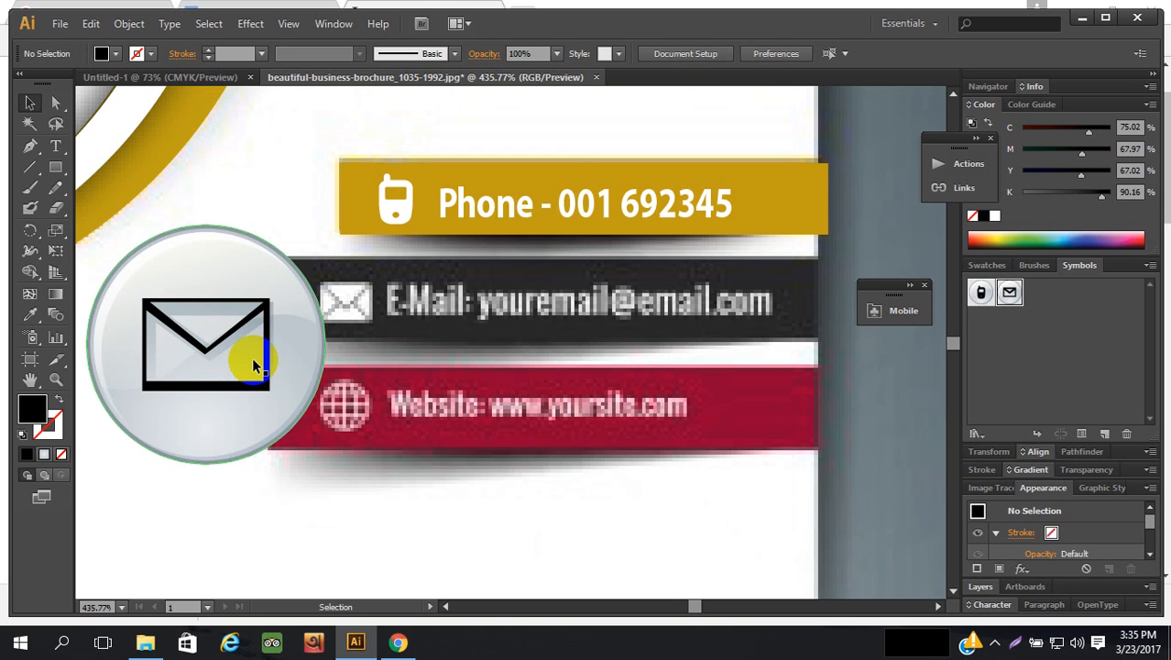
- Isolate the round button group behind the envelope, delete the circle and its gloss and shading shapes, and leave isolation
{"action": "left_click", "coordinate": [252, 364]}
{"action": "double_click", "coordinate": [236, 358]}
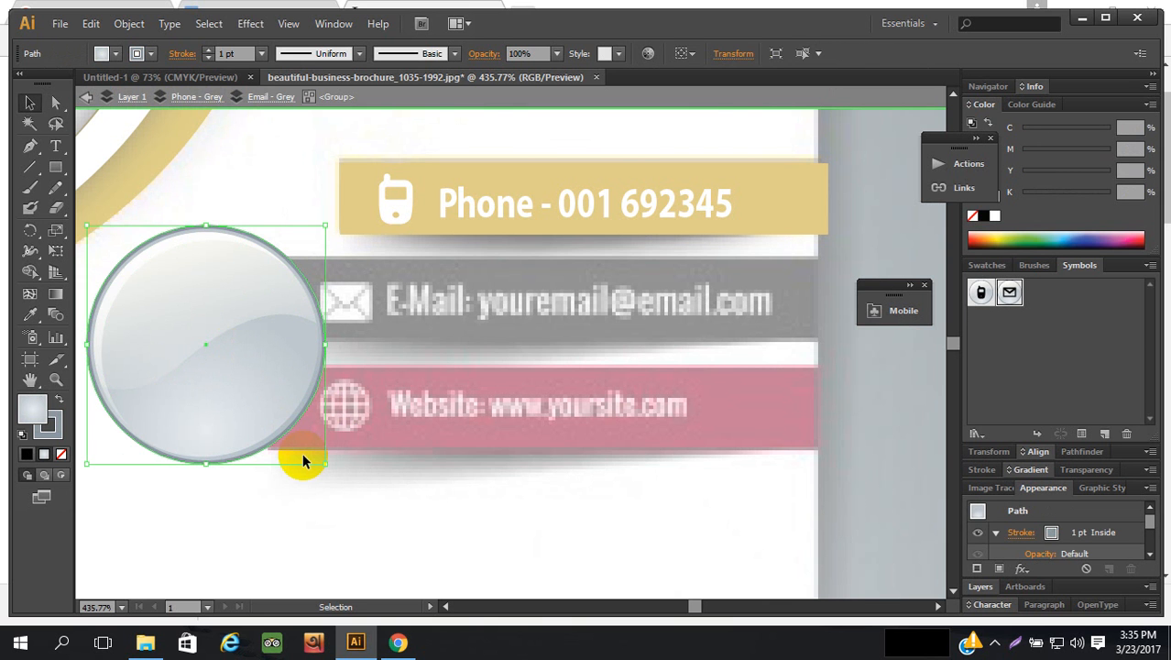
{"action": "key", "text": "Delete"}
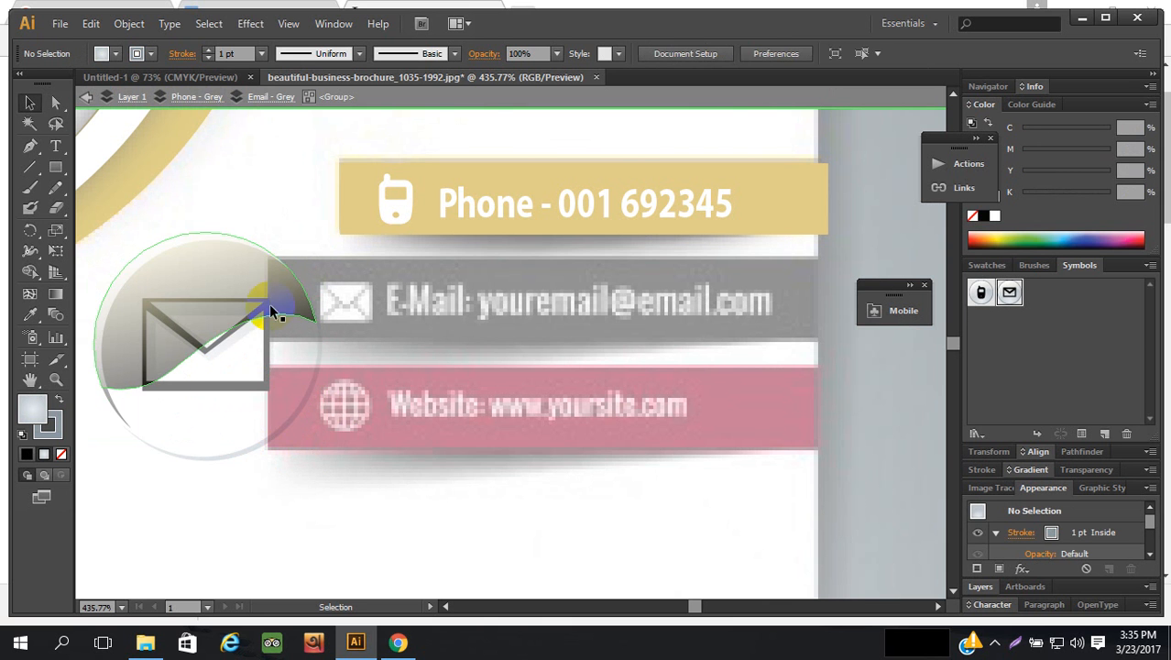
{"action": "left_click", "coordinate": [255, 247]}
{"action": "key", "text": "Delete"}
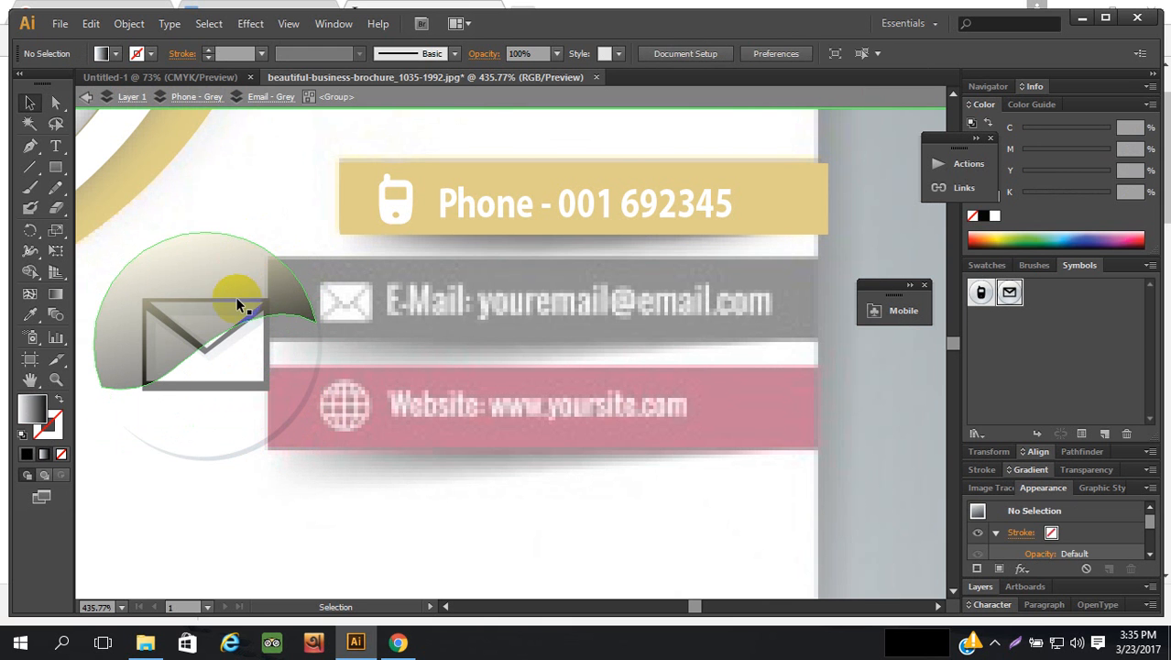
{"action": "left_click", "coordinate": [236, 306]}
{"action": "key", "text": "Delete"}
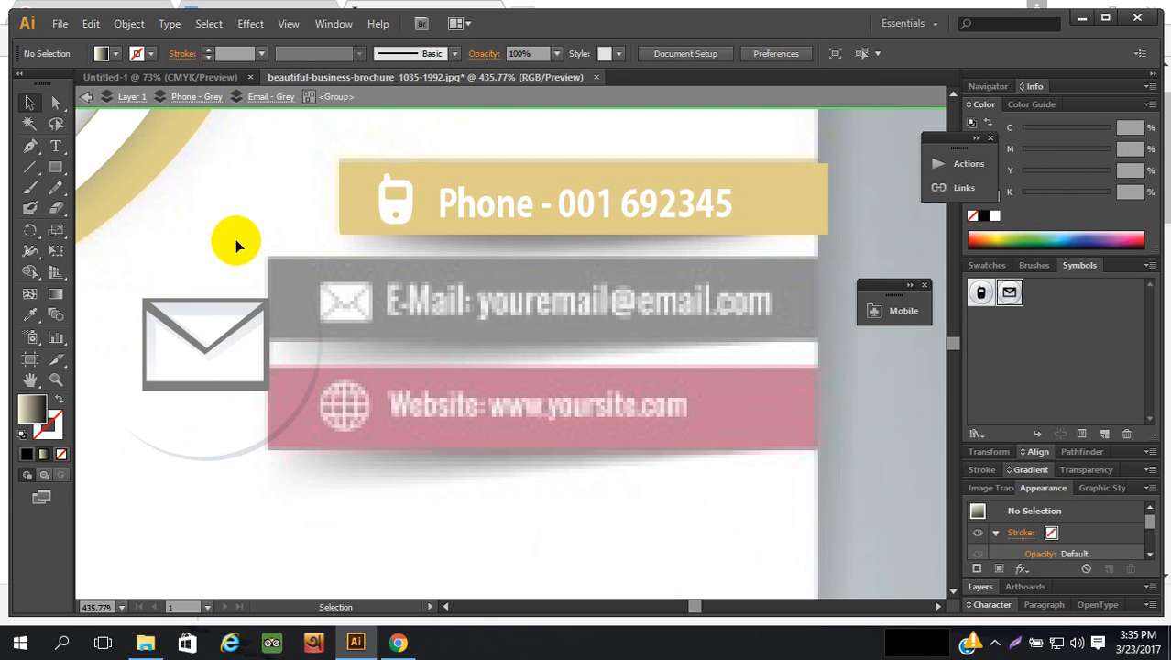
{"action": "left_click", "coordinate": [256, 444]}
{"action": "key", "text": "Delete"}
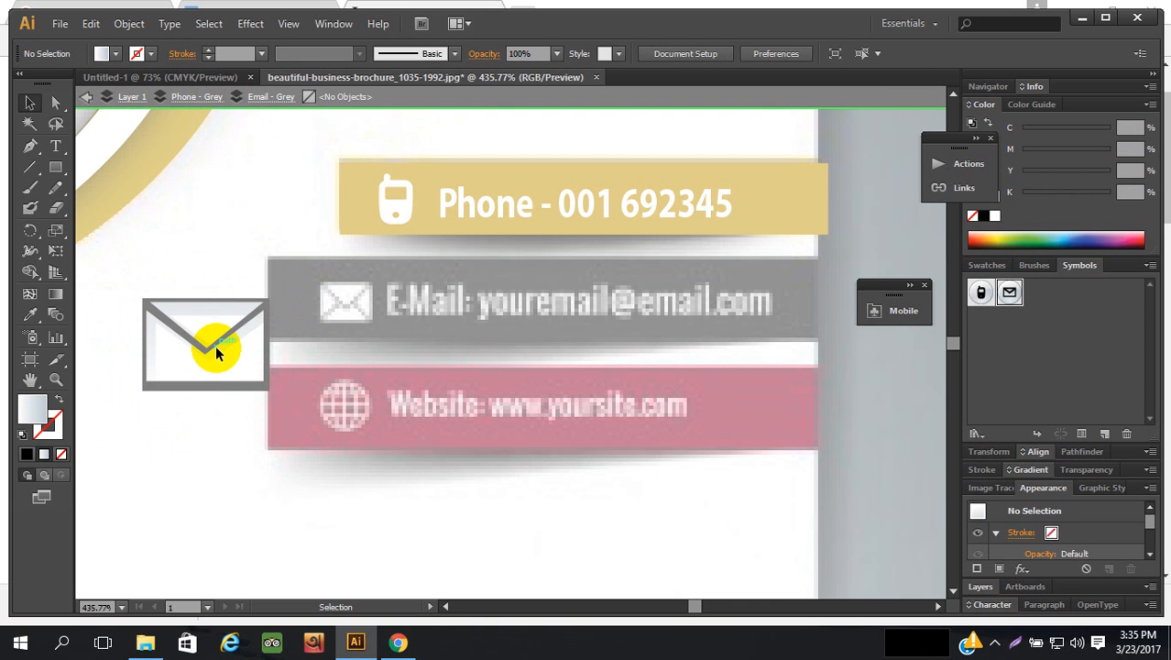
{"action": "key", "text": "Escape"}
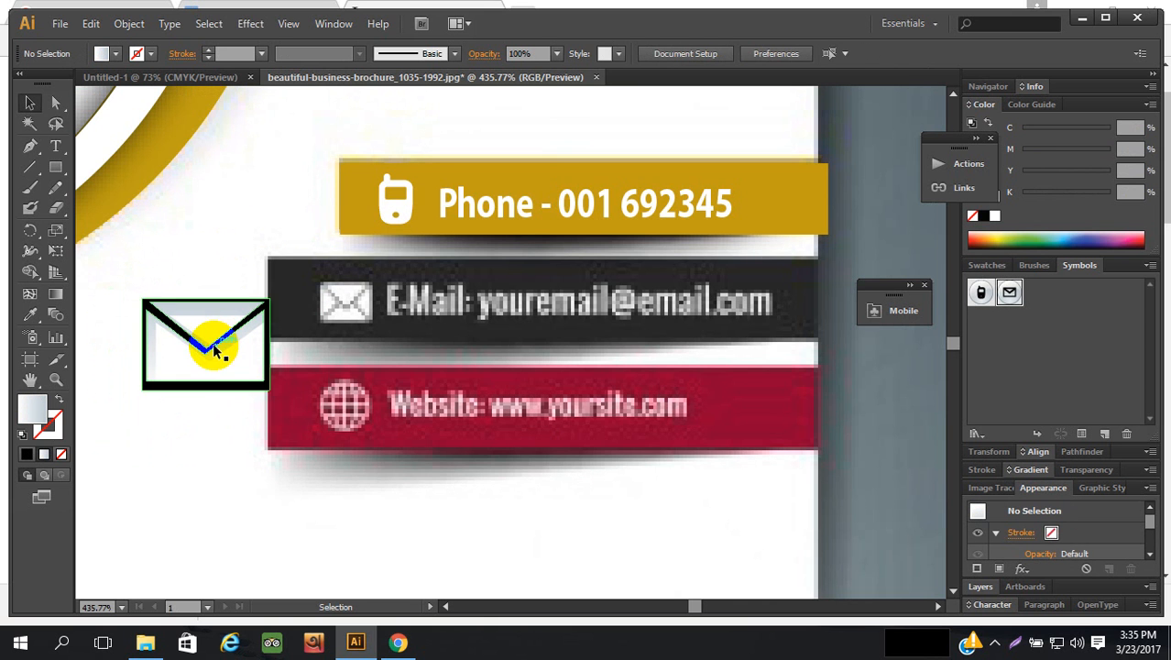
- Delete the semi-transparent grey envelope copy lying behind the black envelope outline
{"action": "left_click", "coordinate": [211, 348]}
{"action": "left_click_drag", "start_coordinate": [205, 350], "coordinate": [206, 334]}
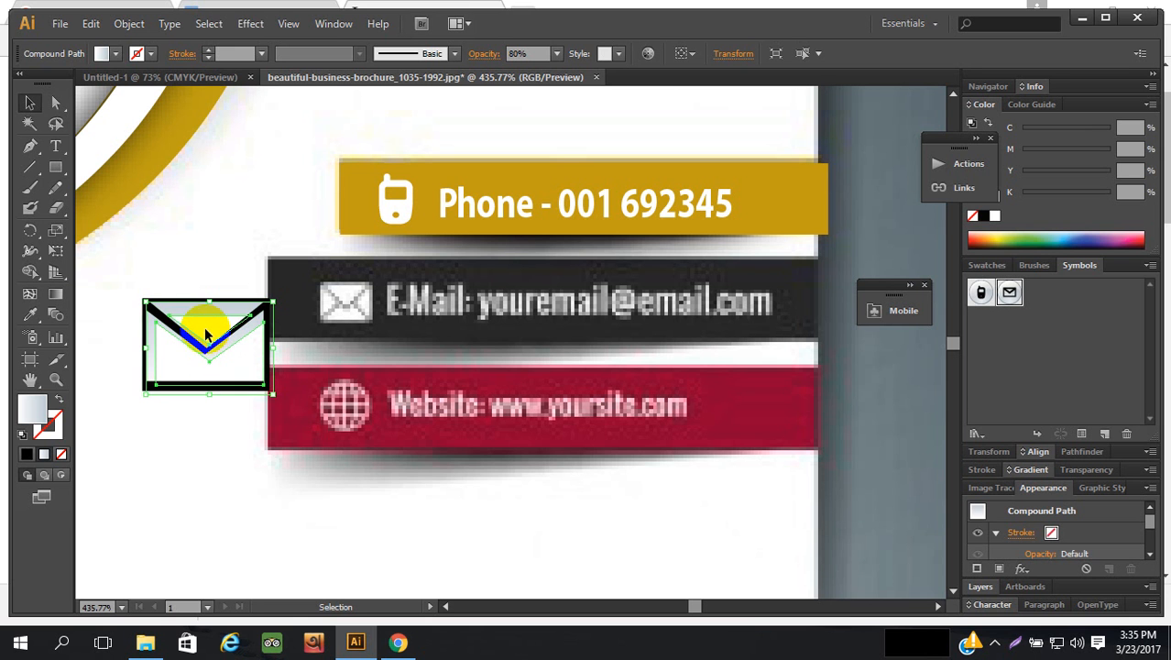
{"action": "left_click", "coordinate": [204, 323]}
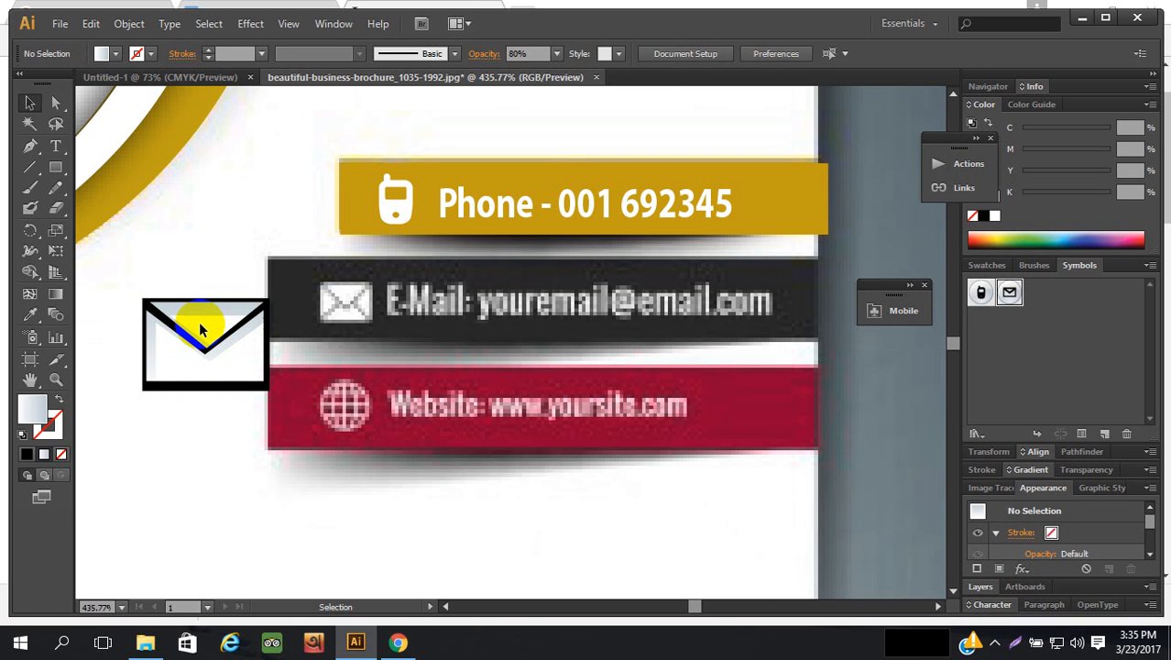
{"action": "left_click_drag", "start_coordinate": [237, 310], "coordinate": [239, 316]}
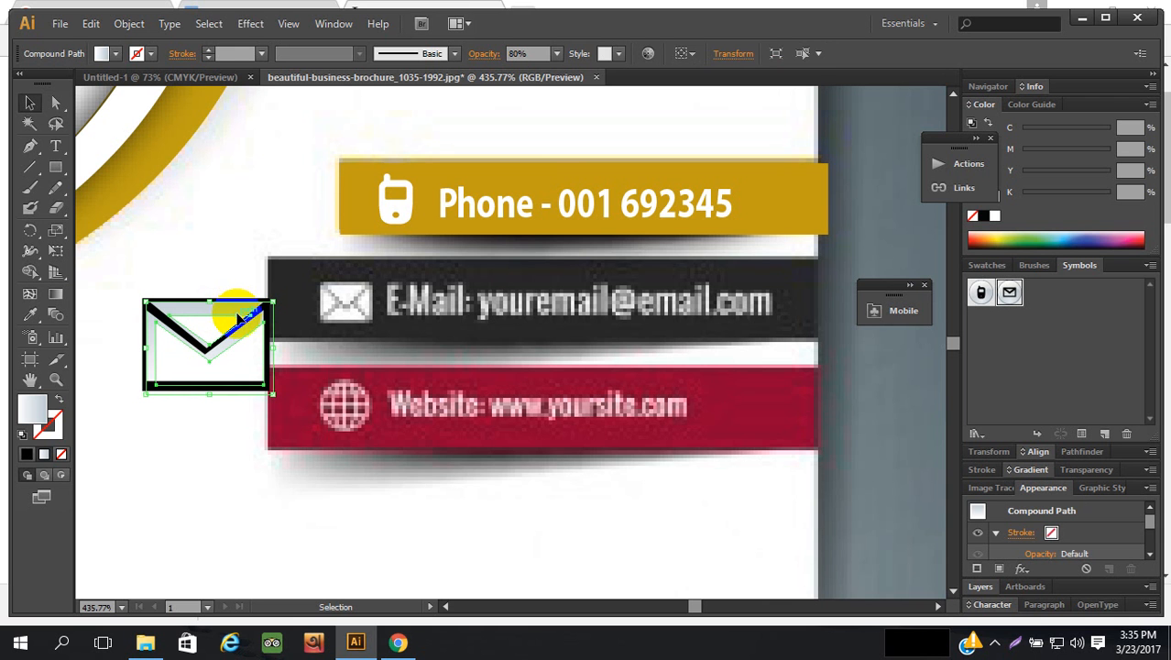
{"action": "left_click", "coordinate": [230, 321]}
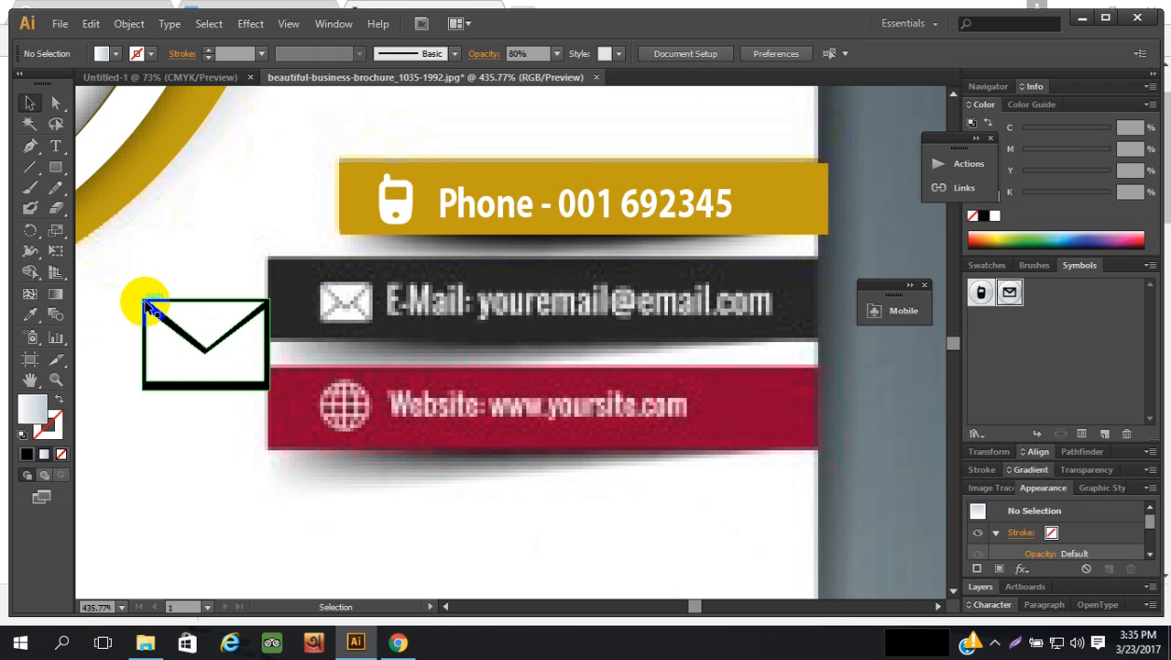
- Ungroup the black envelope outline and move it down beside the red website bar
{"action": "left_click", "coordinate": [147, 305]}
{"action": "right_click", "coordinate": [201, 316]}
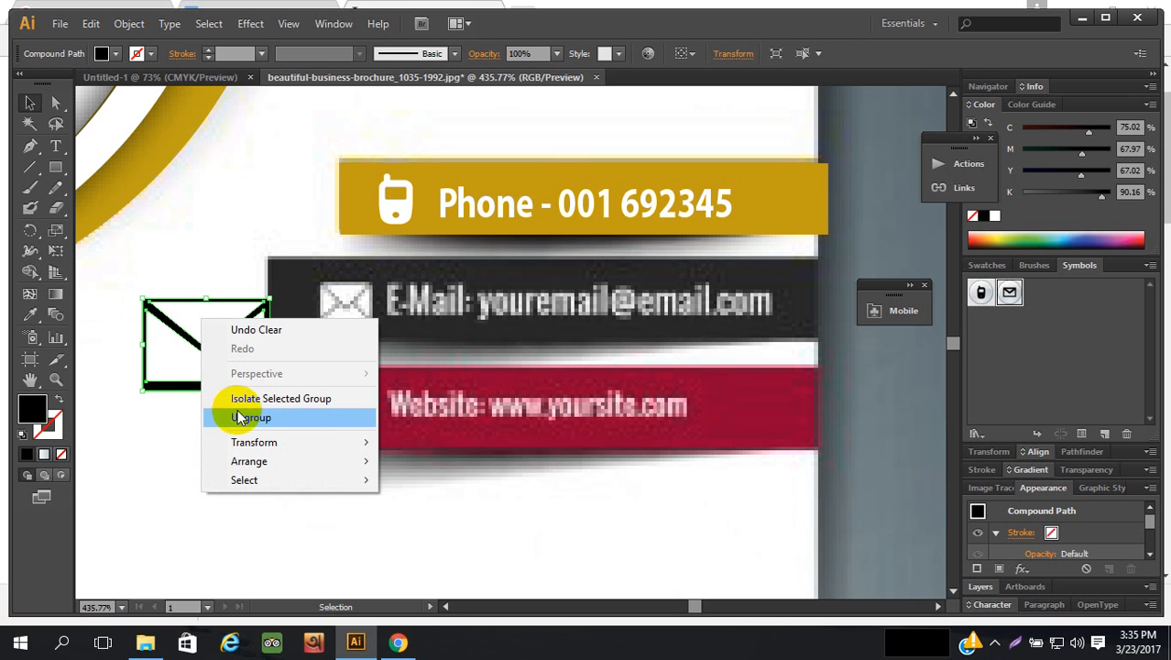
{"action": "left_click", "coordinate": [235, 417]}
{"action": "left_click", "coordinate": [178, 417]}
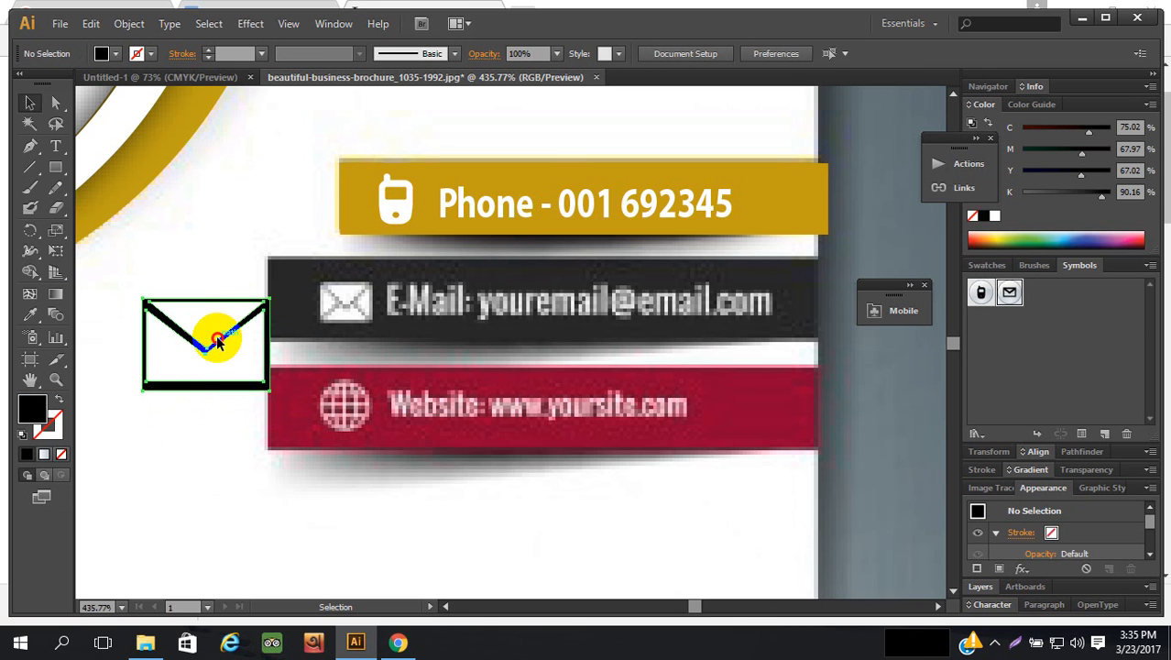
{"action": "left_click", "coordinate": [217, 341]}
{"action": "left_click_drag", "start_coordinate": [215, 340], "coordinate": [202, 434]}
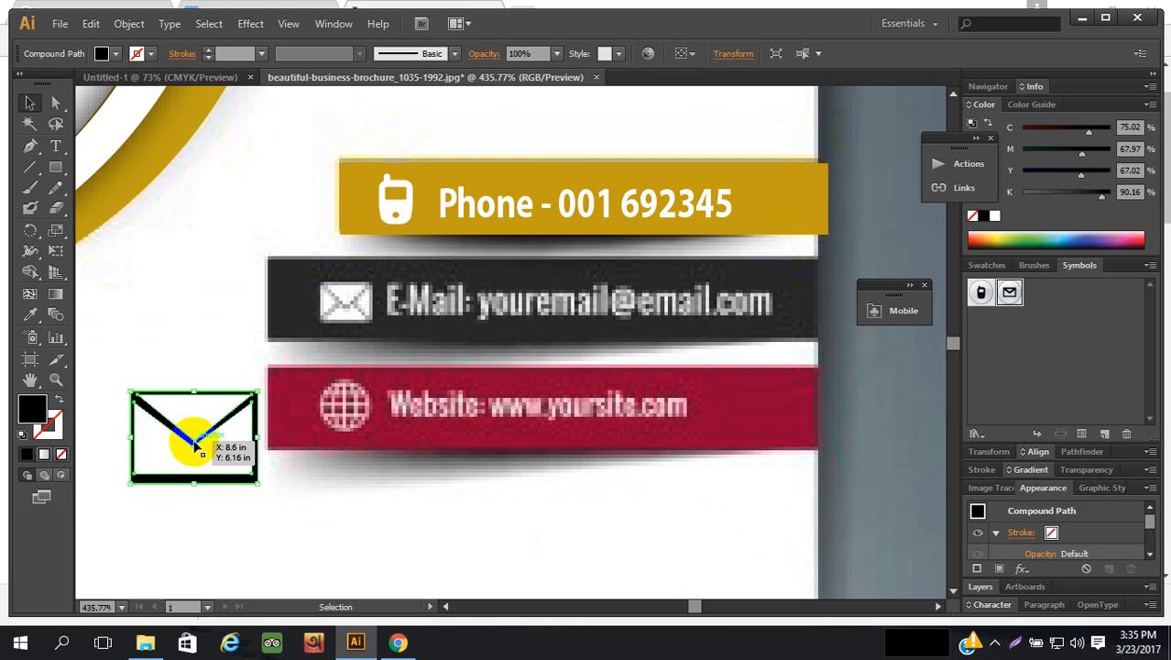
- Shift the tip anchor of the envelope's triangular flap cut-out upward to thicken the V-shaped flap line
{"action": "left_click", "coordinate": [55, 102]}
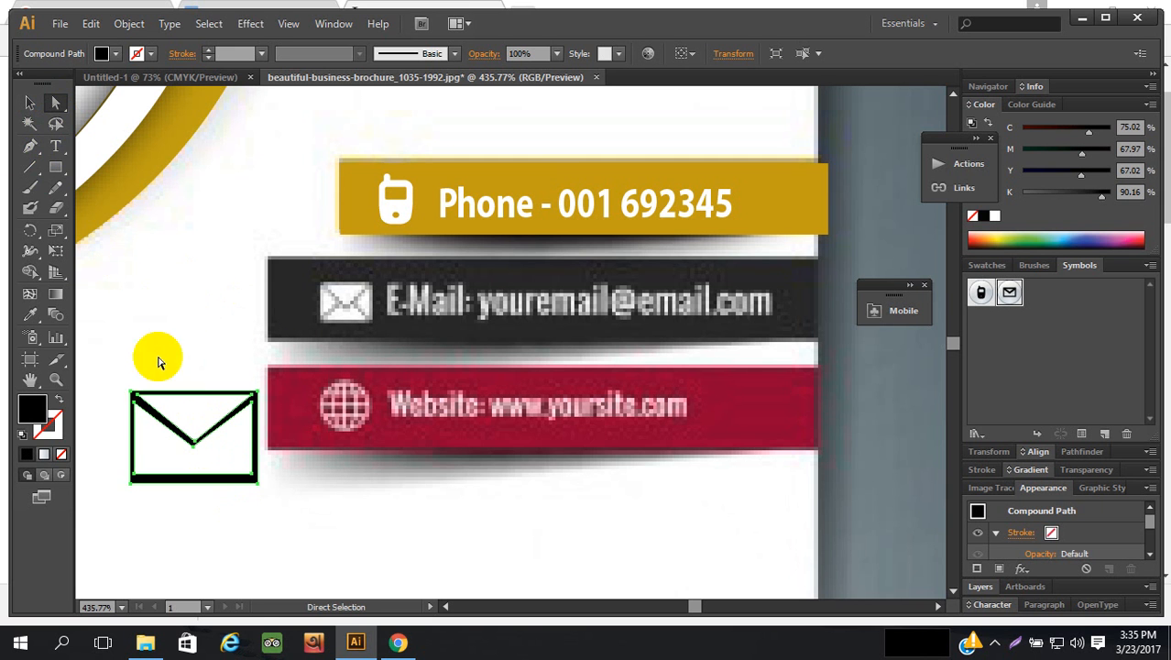
{"action": "left_click", "coordinate": [193, 442]}
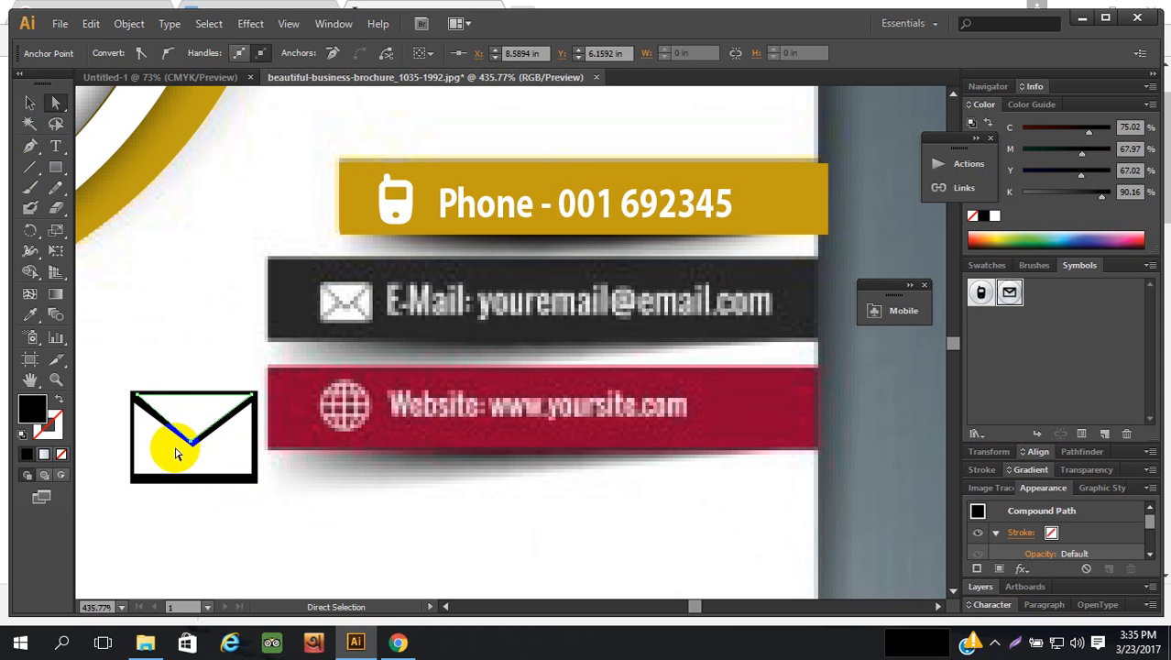
{"action": "left_click", "coordinate": [216, 362]}
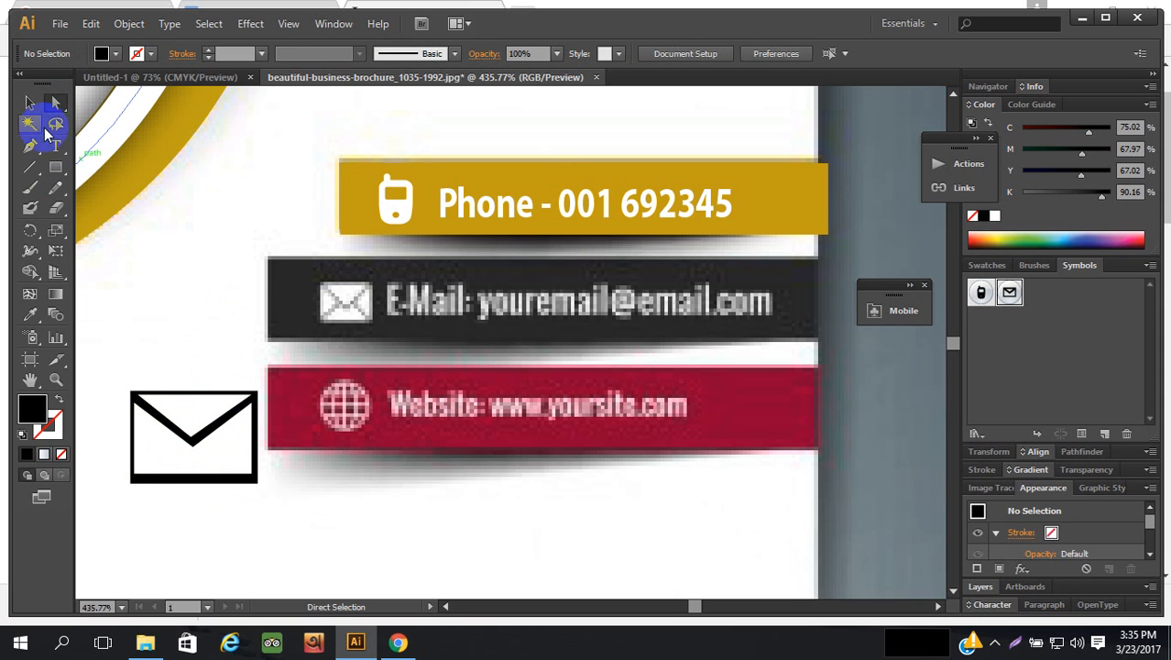
- Move the whole envelope onto the reference envelope in the e-mail bar and scale it down to the same size
{"action": "left_click", "coordinate": [29, 102]}
{"action": "left_click", "coordinate": [183, 437]}
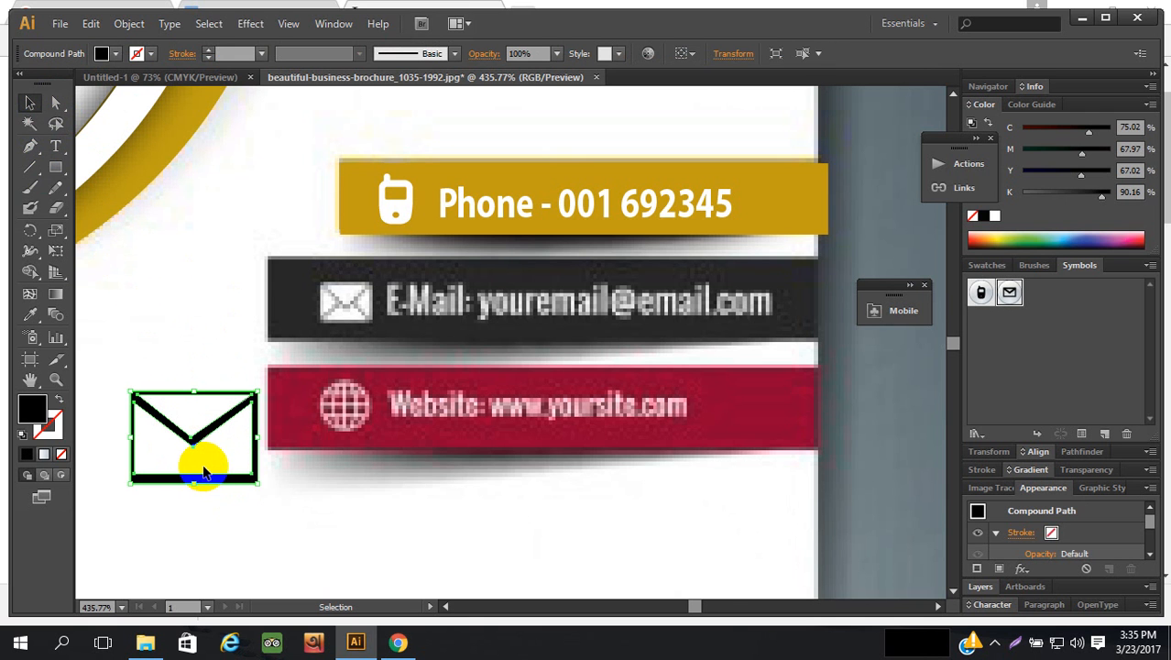
{"action": "left_click", "coordinate": [214, 459]}
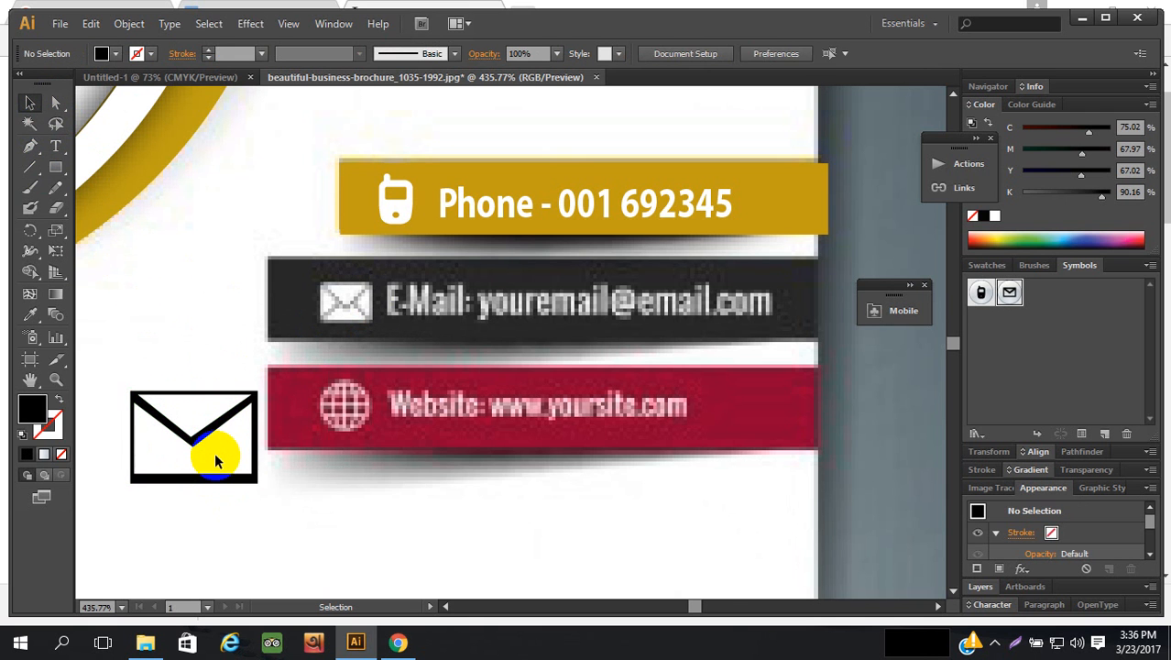
{"action": "left_click", "coordinate": [197, 433]}
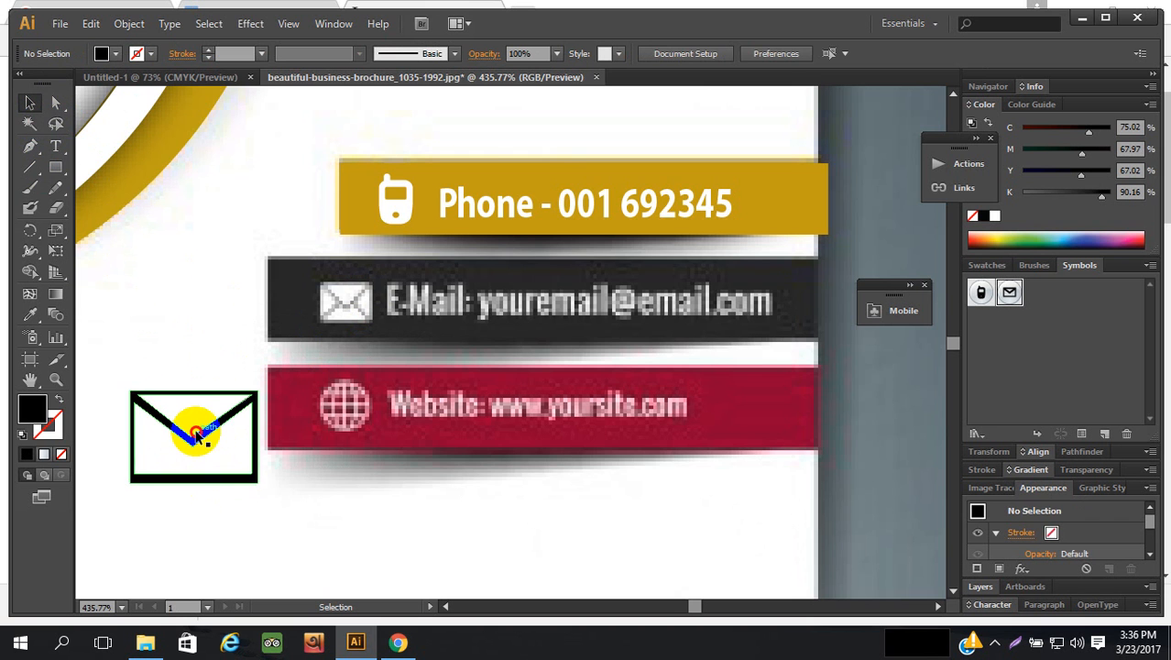
{"action": "double_click", "coordinate": [197, 432]}
{"action": "double_click", "coordinate": [235, 492]}
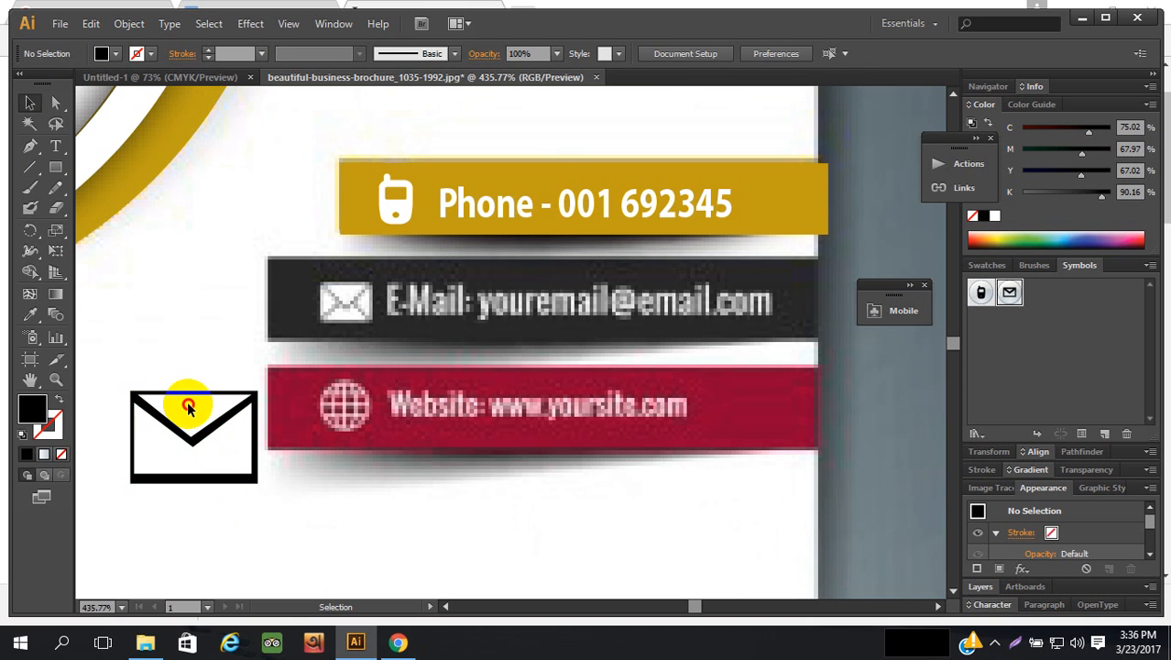
{"action": "left_click_drag", "start_coordinate": [188, 408], "coordinate": [388, 323]}
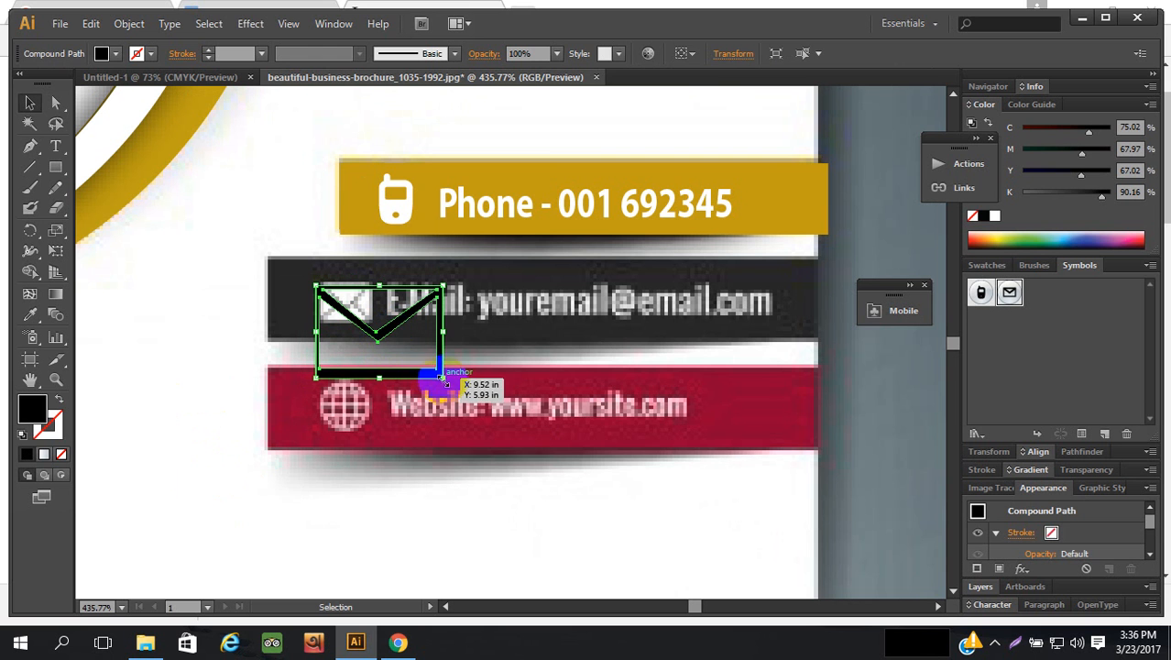
{"action": "left_click_drag", "start_coordinate": [441, 375], "coordinate": [374, 319]}
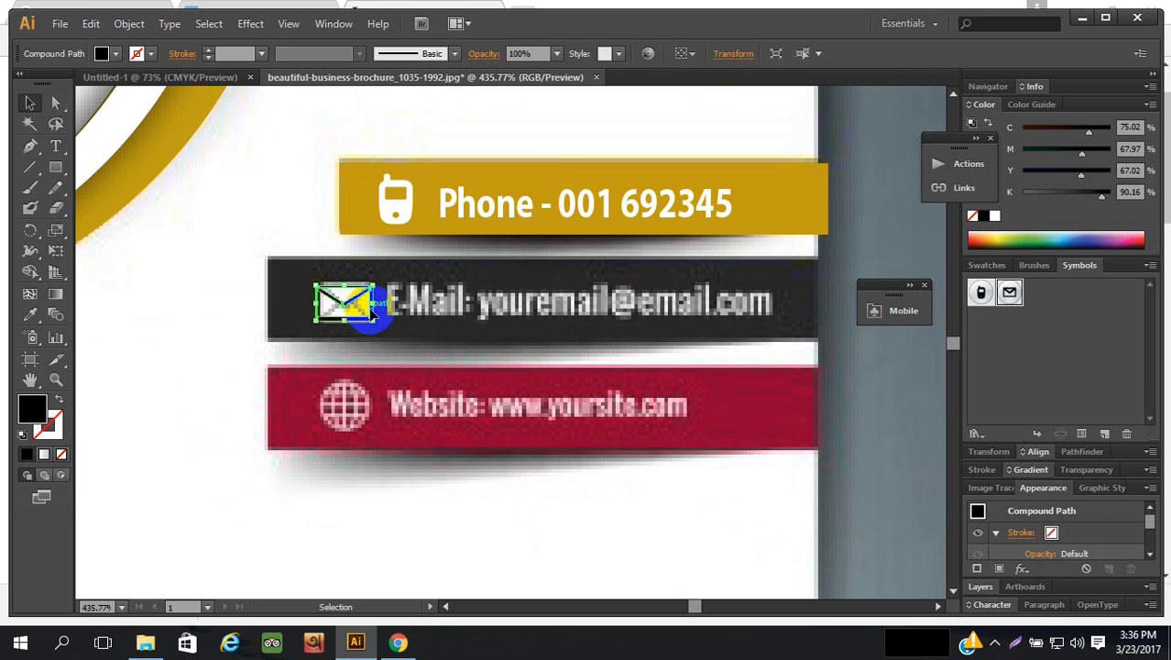
{"action": "left_click", "coordinate": [300, 304]}
- Select the envelope icon in the e-mail bar and open its fill colour for editing
{"action": "left_click", "coordinate": [341, 303]}
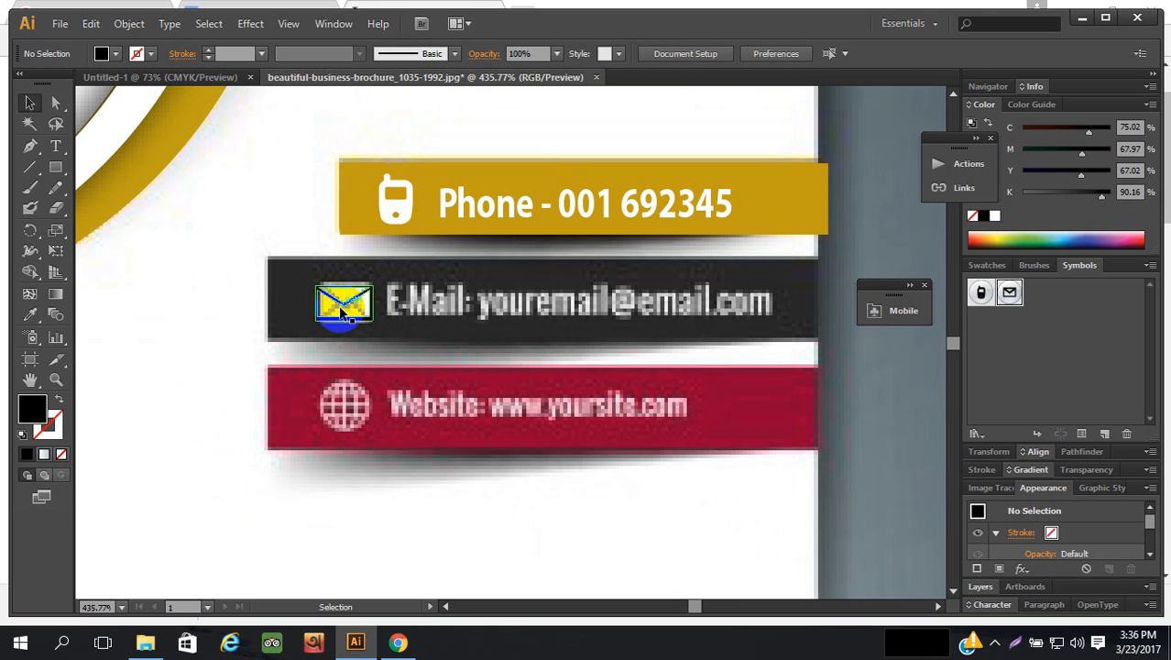
{"action": "left_click", "coordinate": [34, 413]}
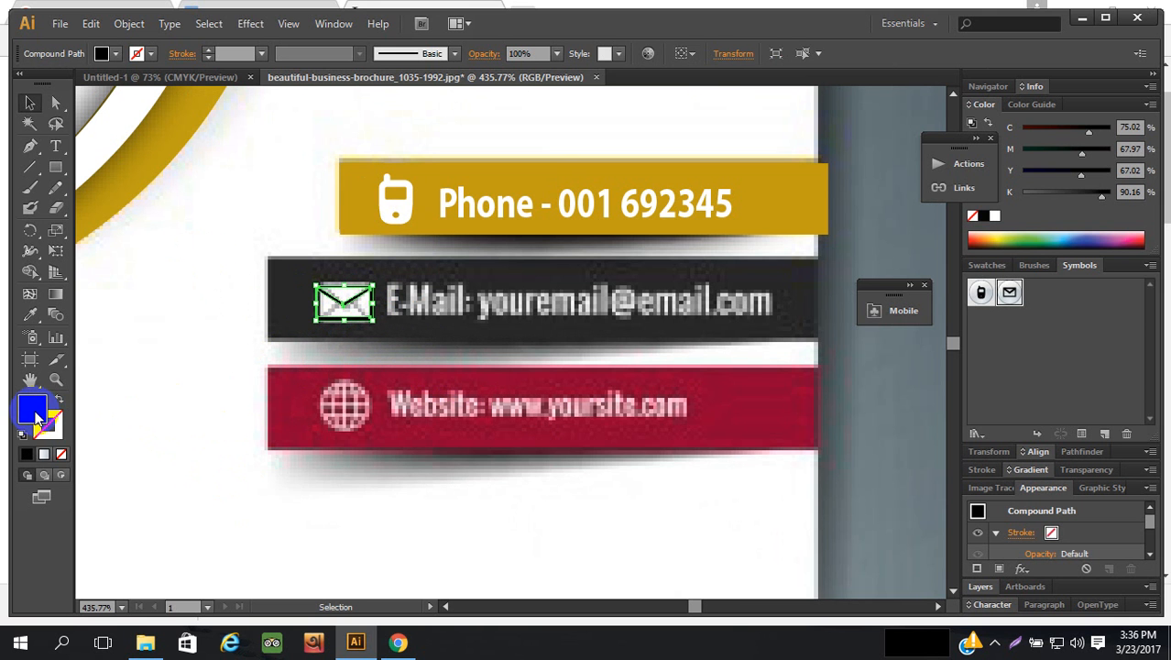
{"action": "double_click", "coordinate": [33, 412]}
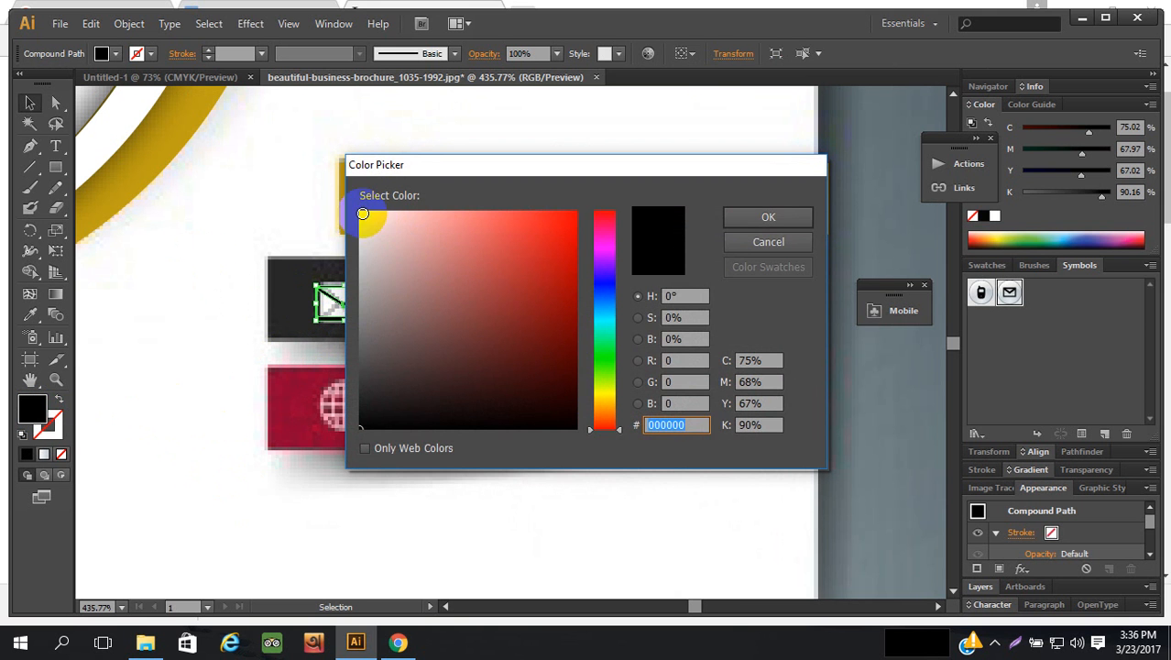
- Fill the envelope icon on the dark bar with white
{"action": "left_click", "coordinate": [361, 211]}
{"action": "left_click", "coordinate": [744, 219]}
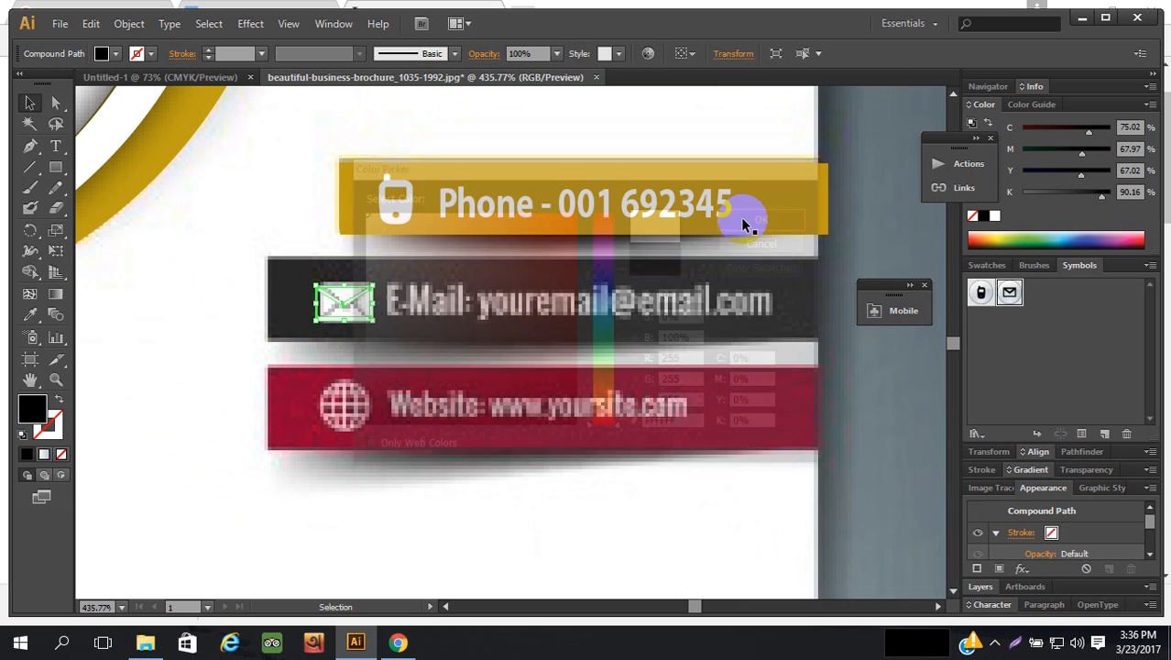
{"action": "left_click", "coordinate": [185, 273]}
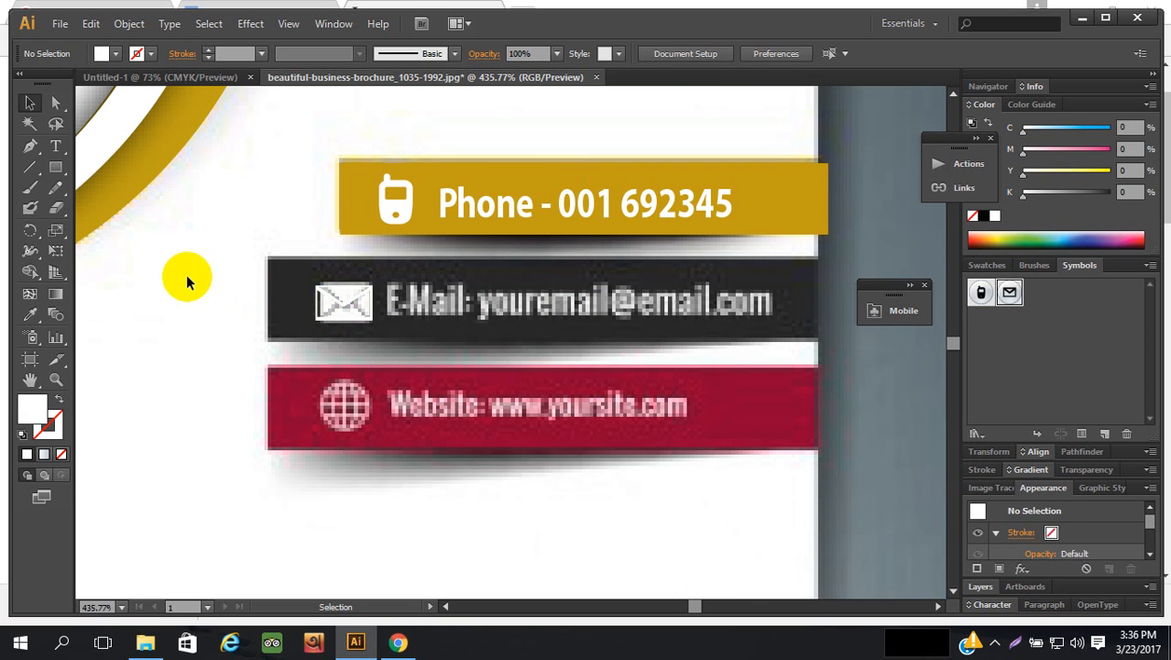
{"action": "left_click", "coordinate": [346, 308]}
{"action": "left_click", "coordinate": [126, 318]}
- Add a new text line beside the bars reading "Email :" followed by the first part of the placeholder e-mail address
{"action": "left_click", "coordinate": [55, 146]}
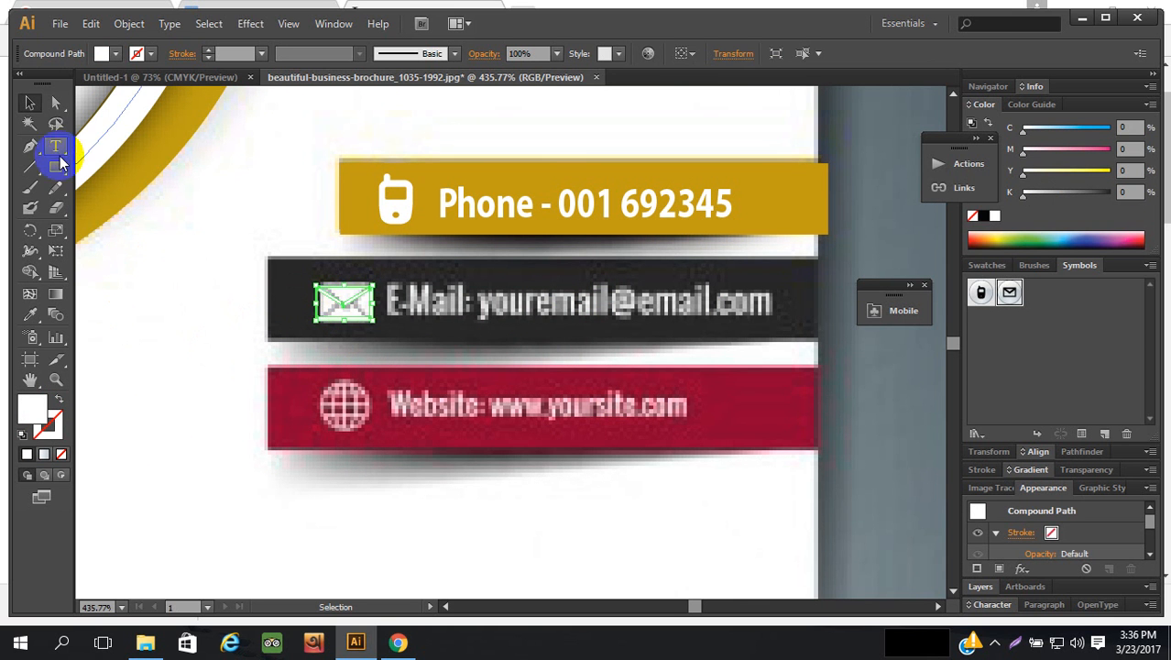
{"action": "left_click", "coordinate": [157, 354]}
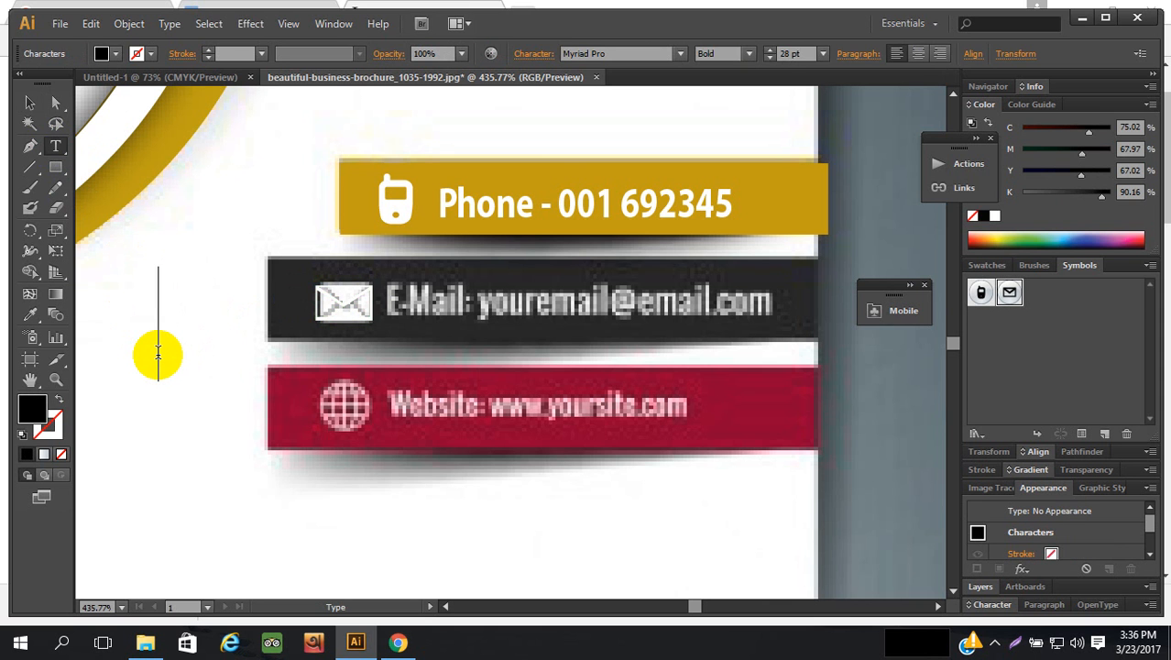
{"action": "type", "text": "Email"}
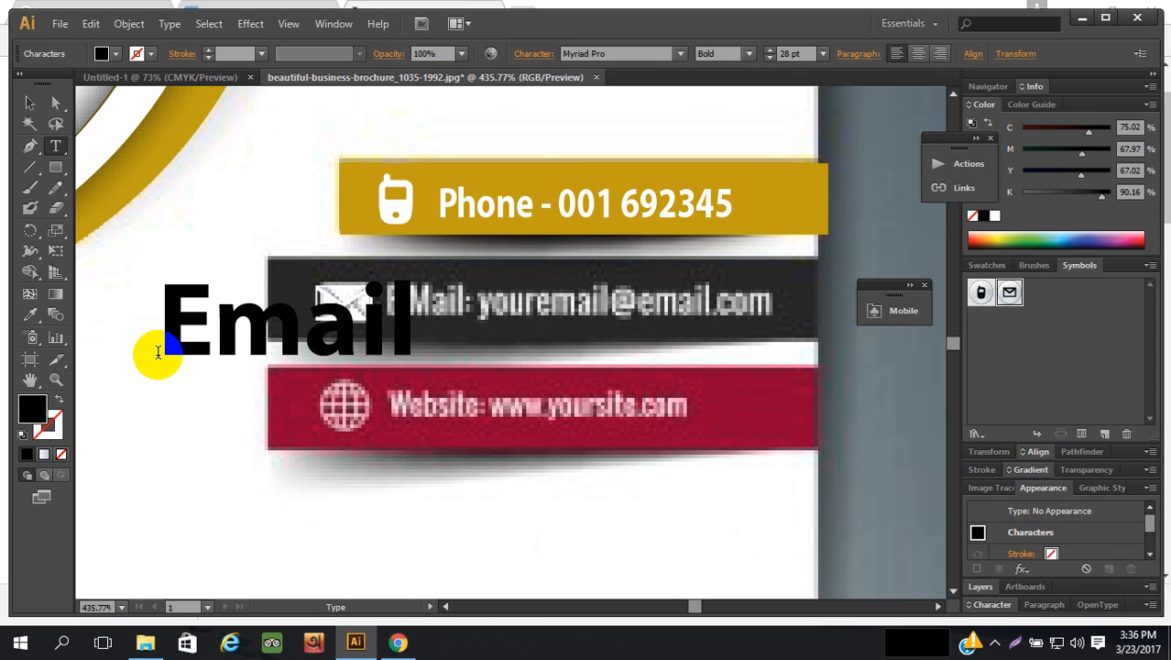
{"action": "type", "text": " : yourm"}
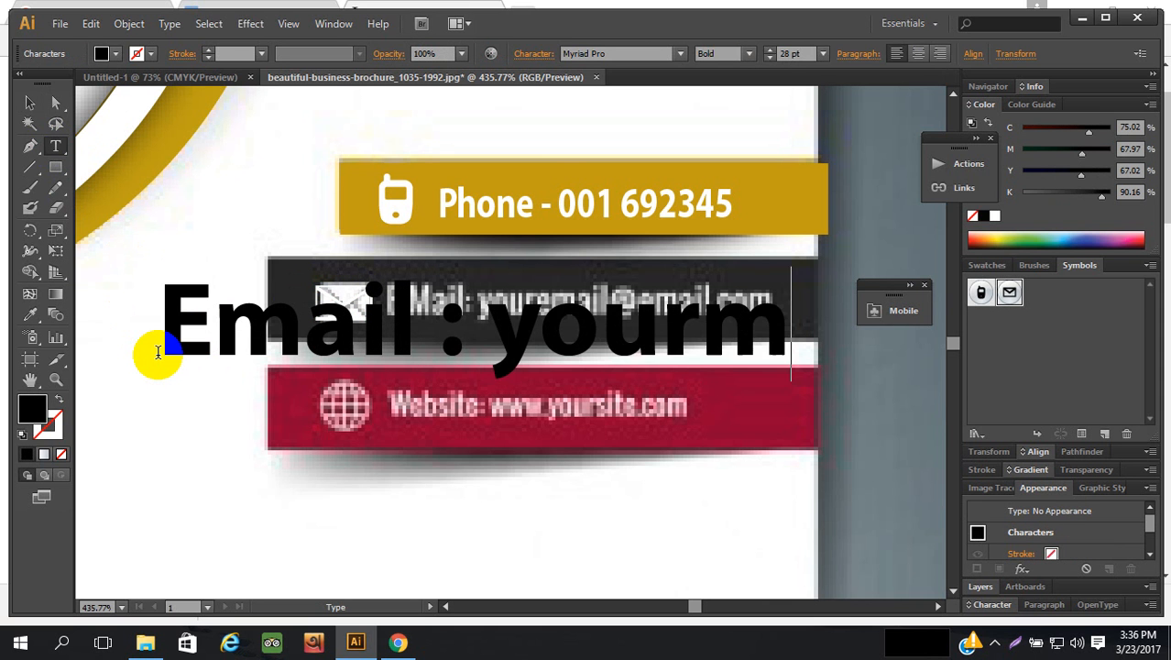
{"action": "type", "text": "ail"}
- Reduce the whole e-mail text line to 12 pt
{"action": "key", "text": "ctrl+a"}
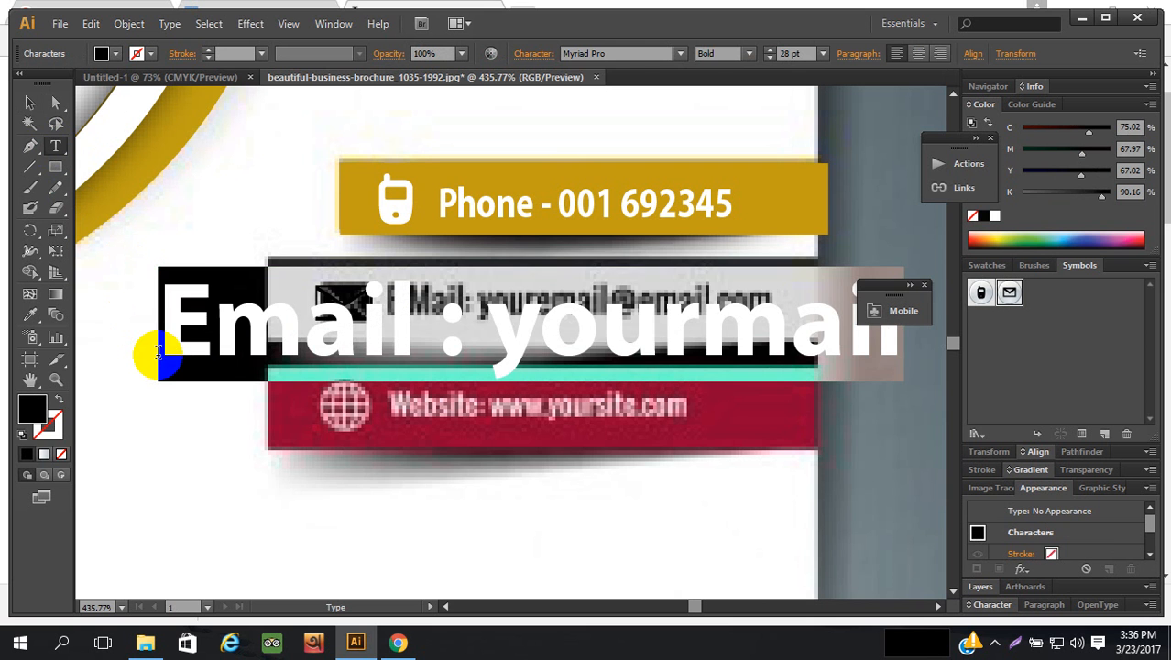
{"action": "left_click", "coordinate": [767, 58]}
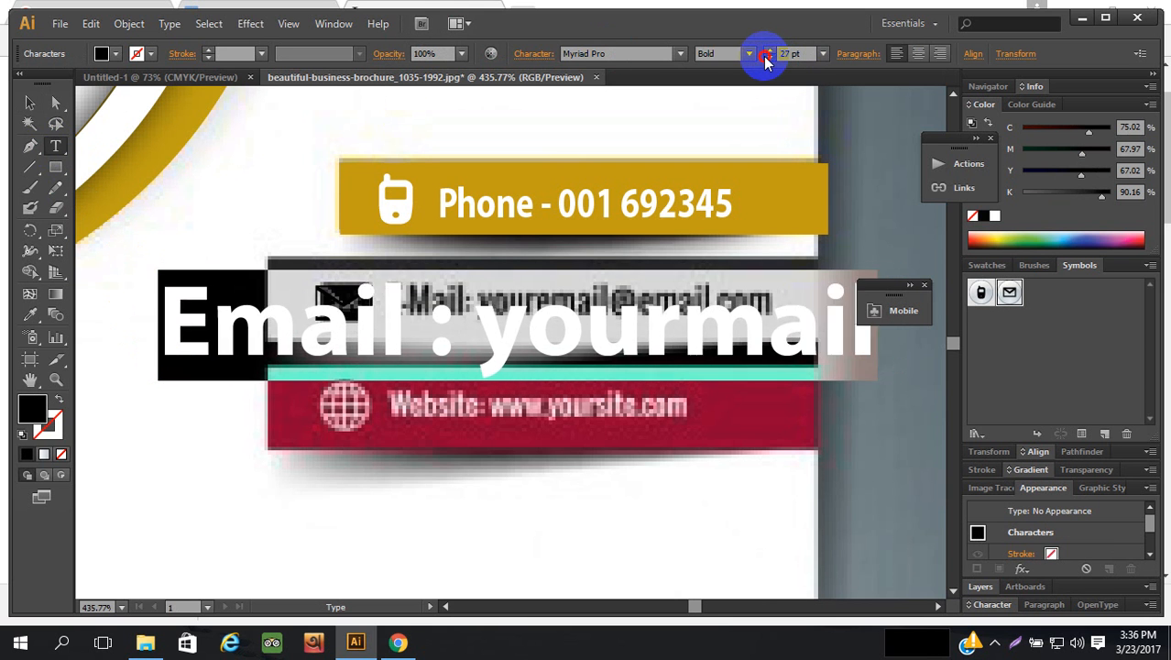
{"action": "left_click", "coordinate": [766, 58]}
{"action": "left_click", "coordinate": [767, 58]}
{"action": "left_click", "coordinate": [765, 58]}
{"action": "left_click", "coordinate": [765, 57]}
{"action": "left_click", "coordinate": [765, 58]}
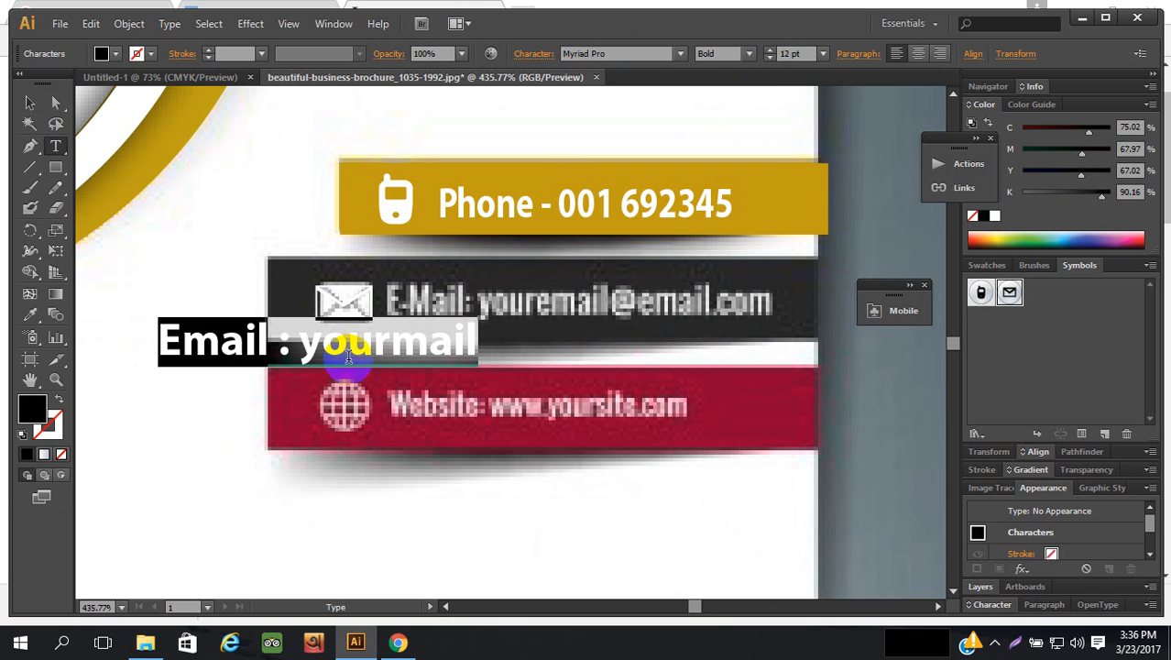
- Complete the placeholder e-mail address in the text line and place it beside the envelope icon on the dark bar
{"action": "left_click", "coordinate": [439, 344]}
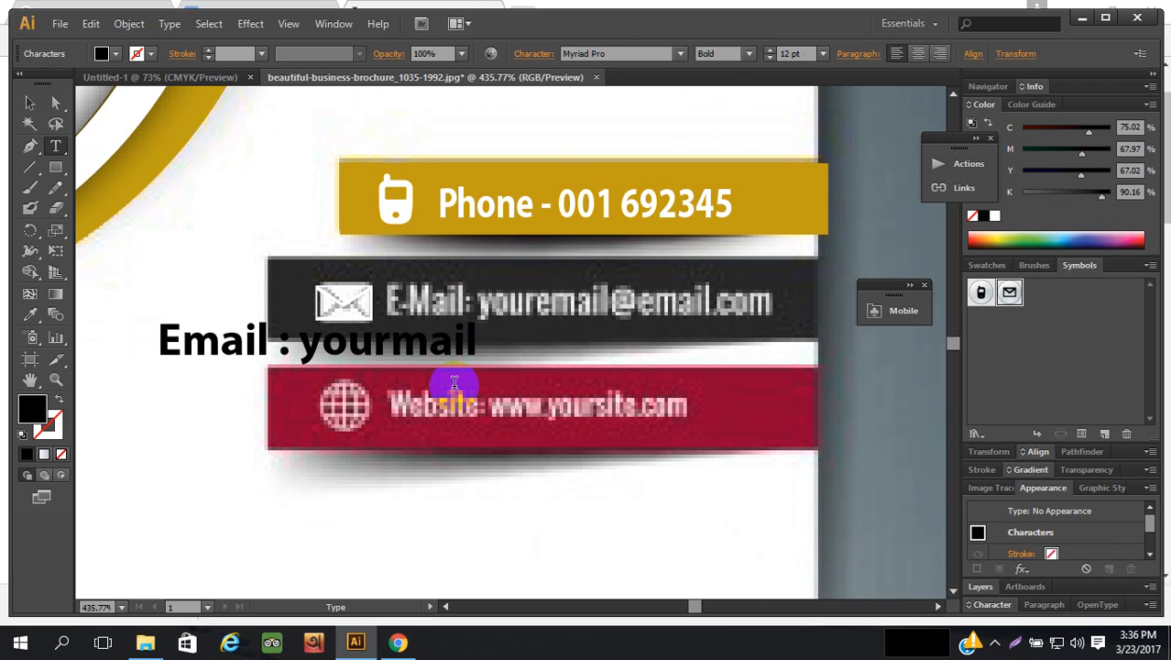
{"action": "type", "text": "gmai"}
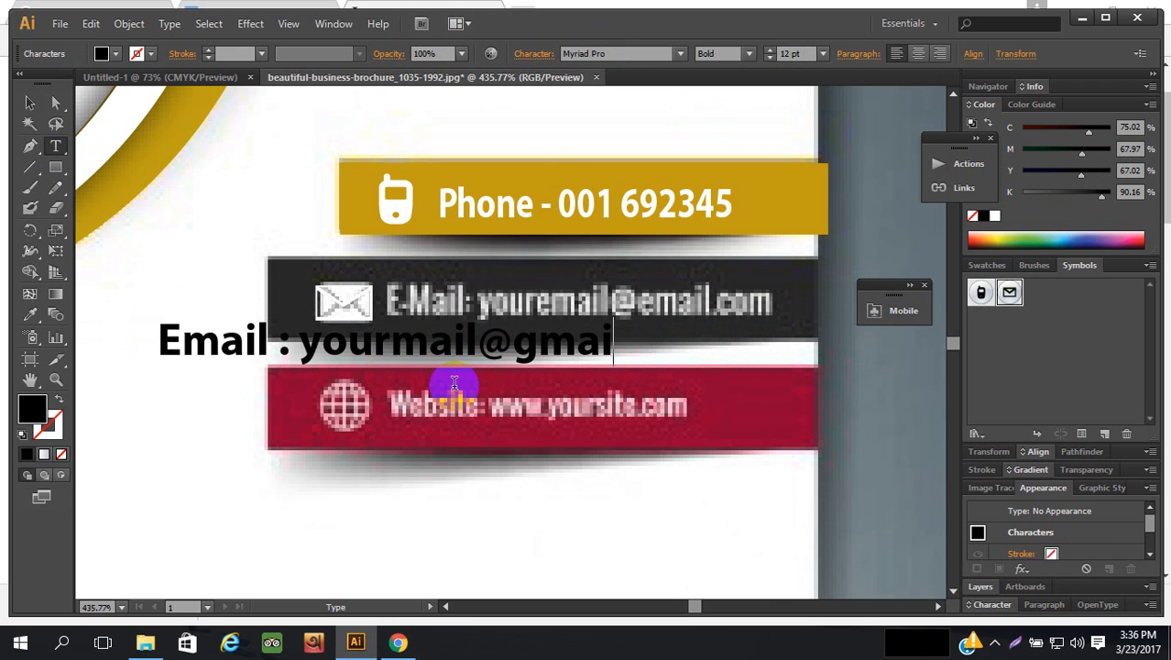
{"action": "type", "text": "l.com"}
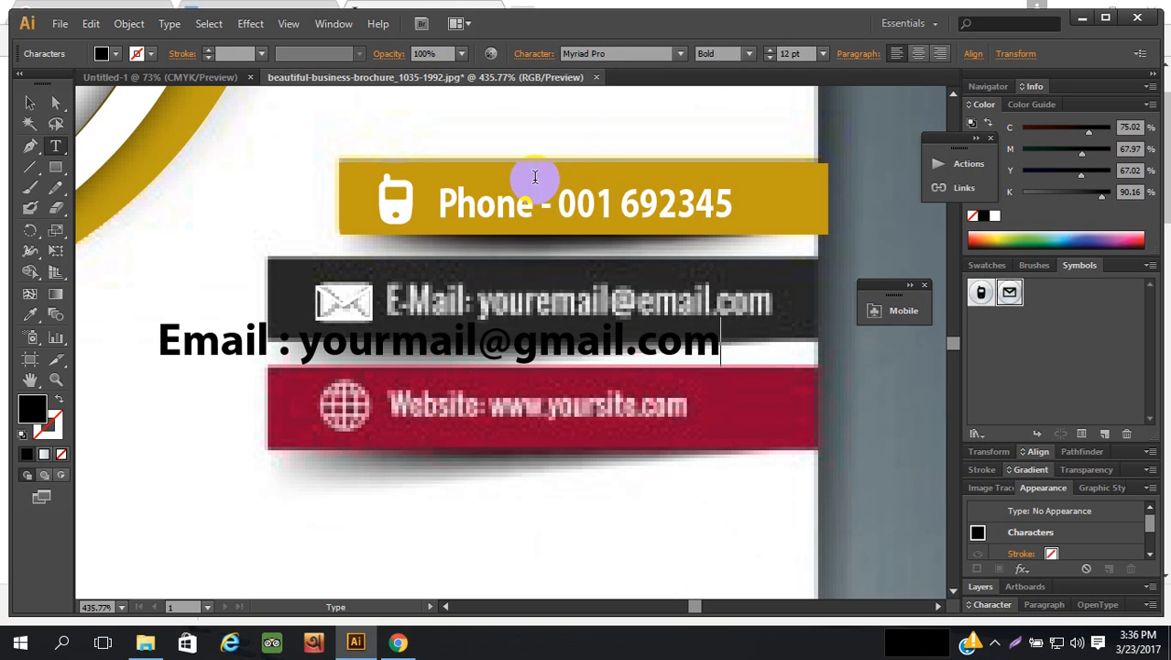
{"action": "left_click", "coordinate": [29, 102]}
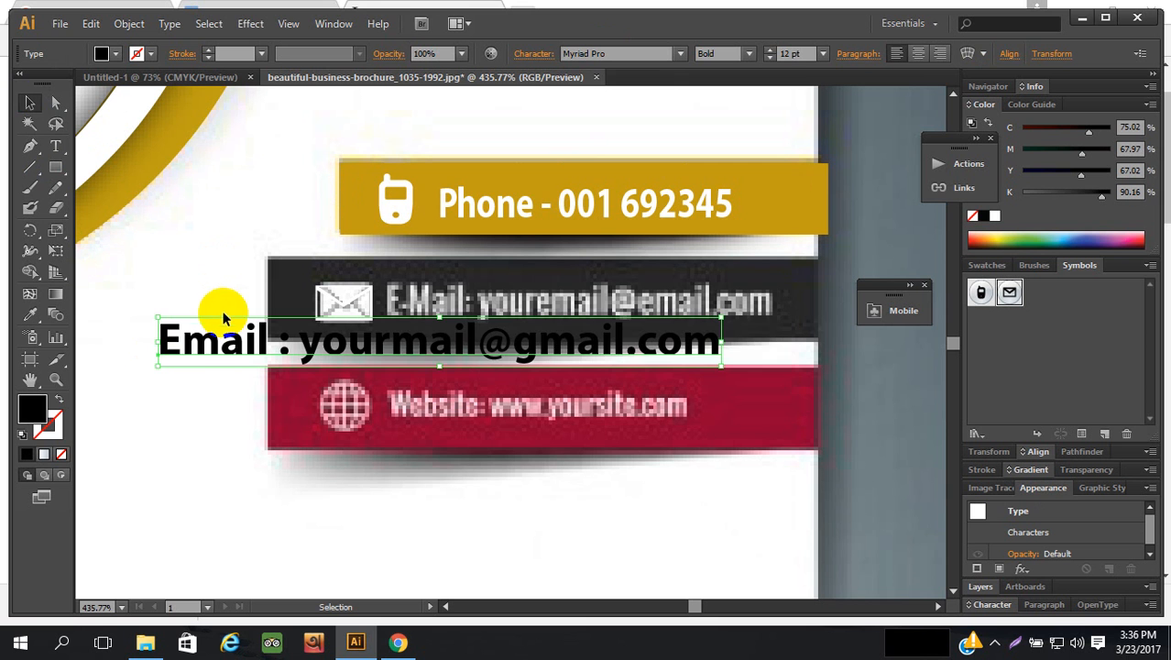
{"action": "left_click_drag", "start_coordinate": [215, 343], "coordinate": [438, 312]}
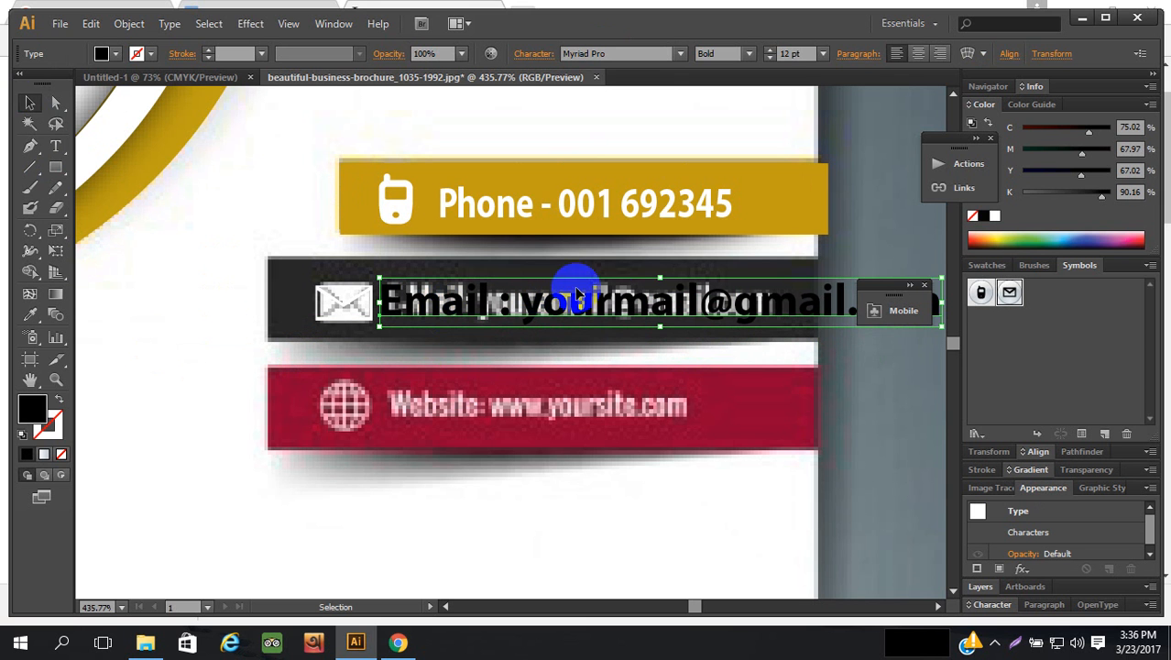
- Set the e-mail text's font style to Regular and its size to 11 pt
{"action": "left_click", "coordinate": [710, 54]}
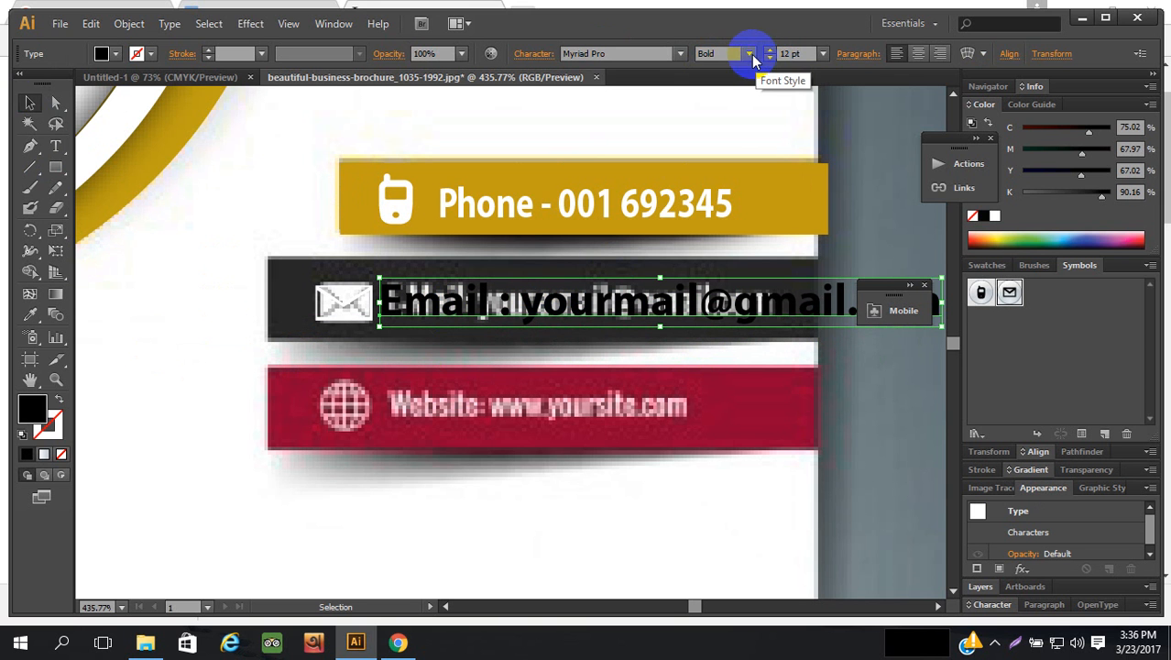
{"action": "left_click", "coordinate": [749, 54]}
{"action": "left_click", "coordinate": [745, 146]}
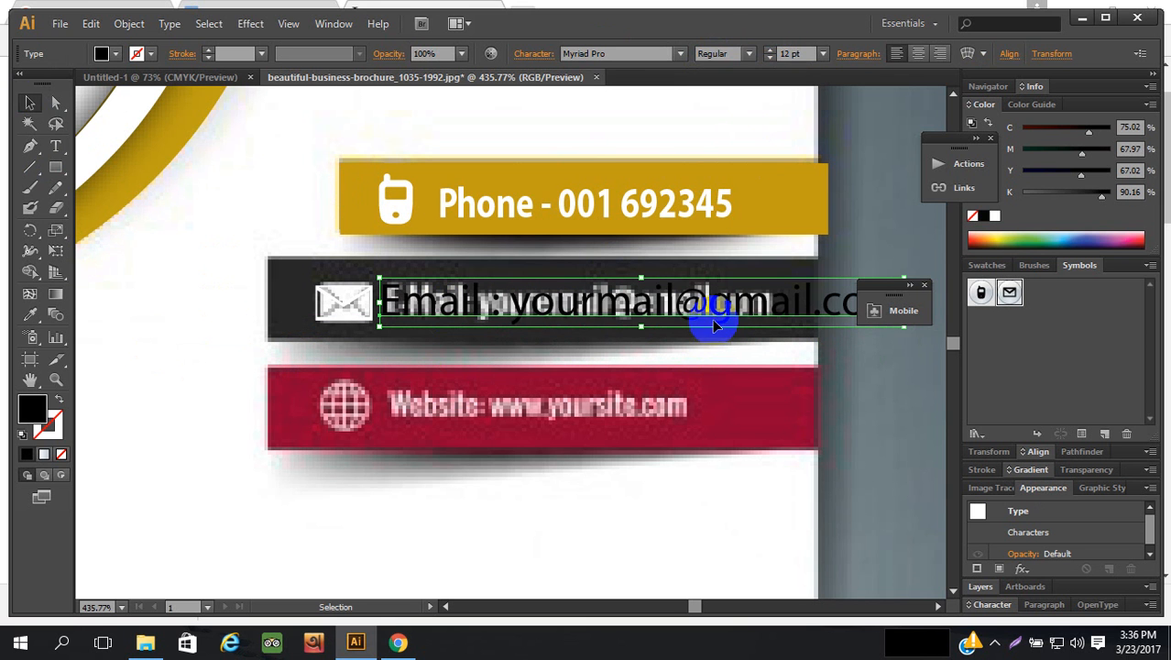
{"action": "left_click", "coordinate": [768, 59]}
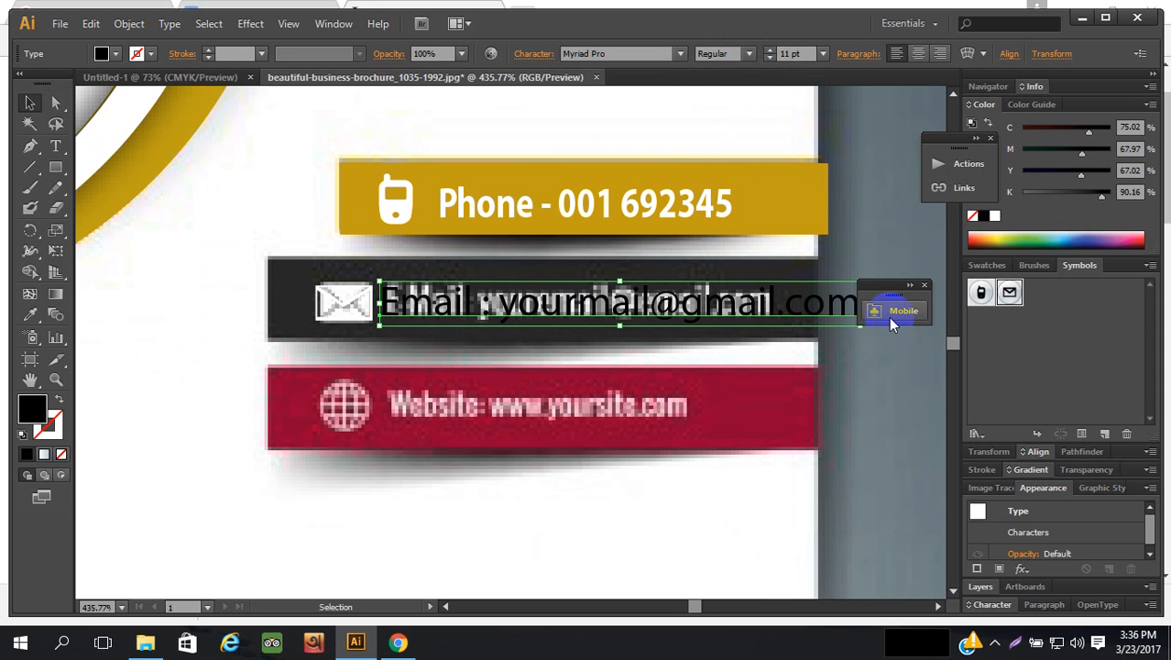
- Narrow the e-mail text horizontally until it fits inside the dark bar, and fill it with white
{"action": "left_click_drag", "start_coordinate": [888, 286], "coordinate": [975, 284]}
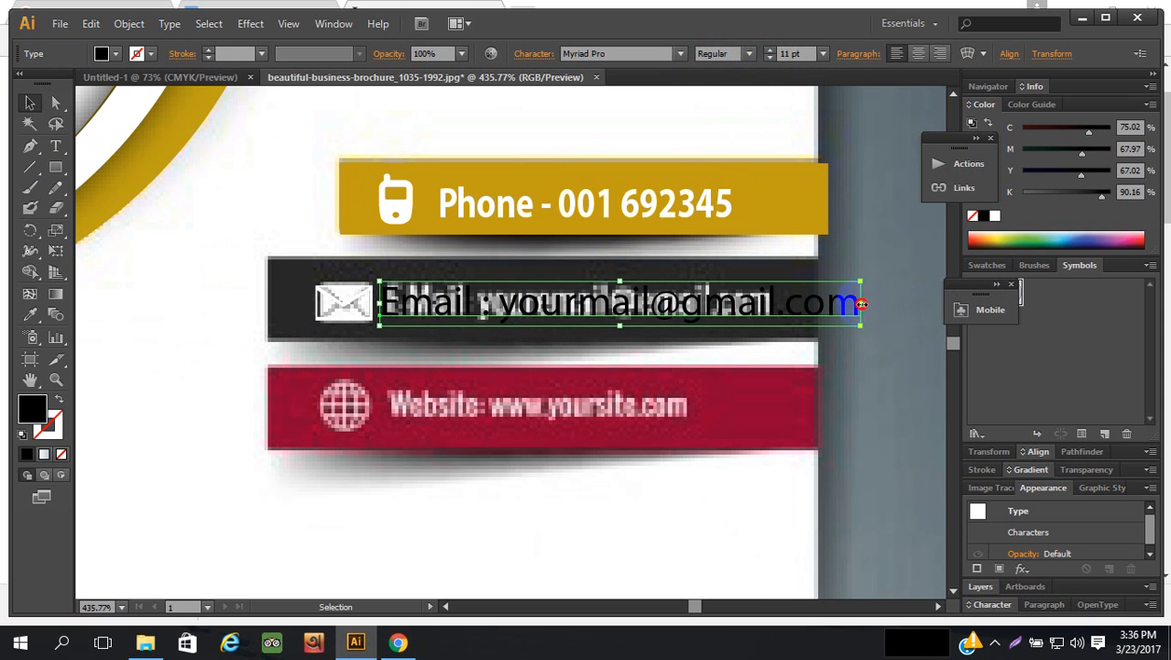
{"action": "left_click_drag", "start_coordinate": [861, 304], "coordinate": [779, 302]}
{"action": "left_click_drag", "start_coordinate": [337, 302], "coordinate": [344, 309]}
{"action": "left_click", "coordinate": [450, 308]}
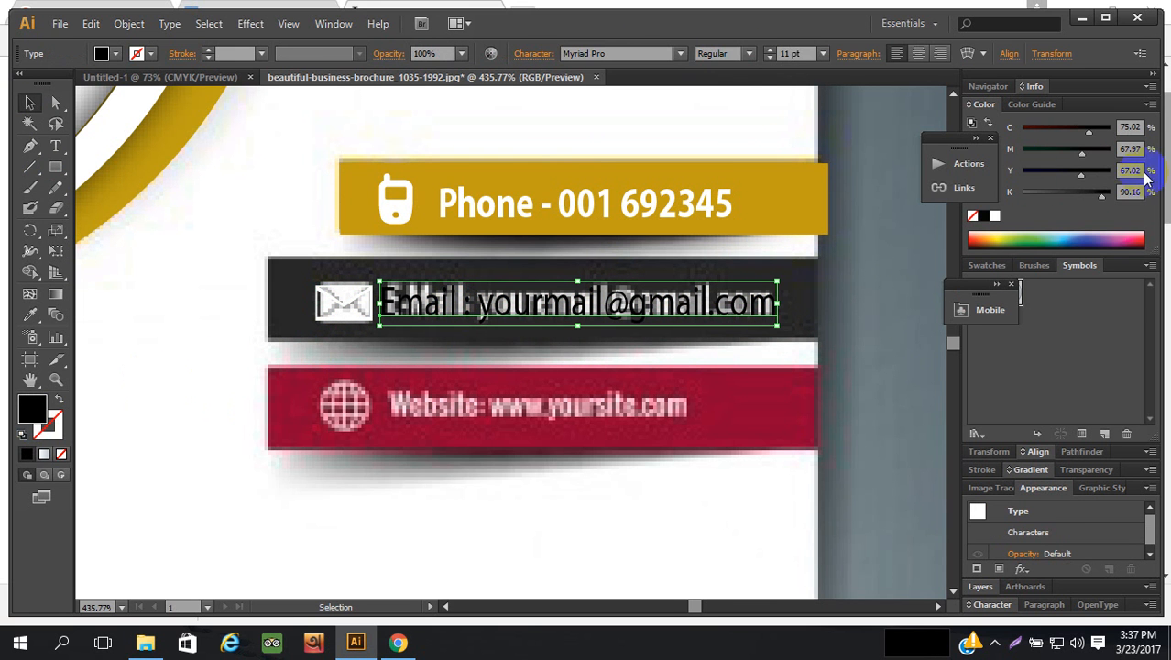
{"action": "left_click", "coordinate": [983, 215]}
{"action": "left_click", "coordinate": [865, 285]}
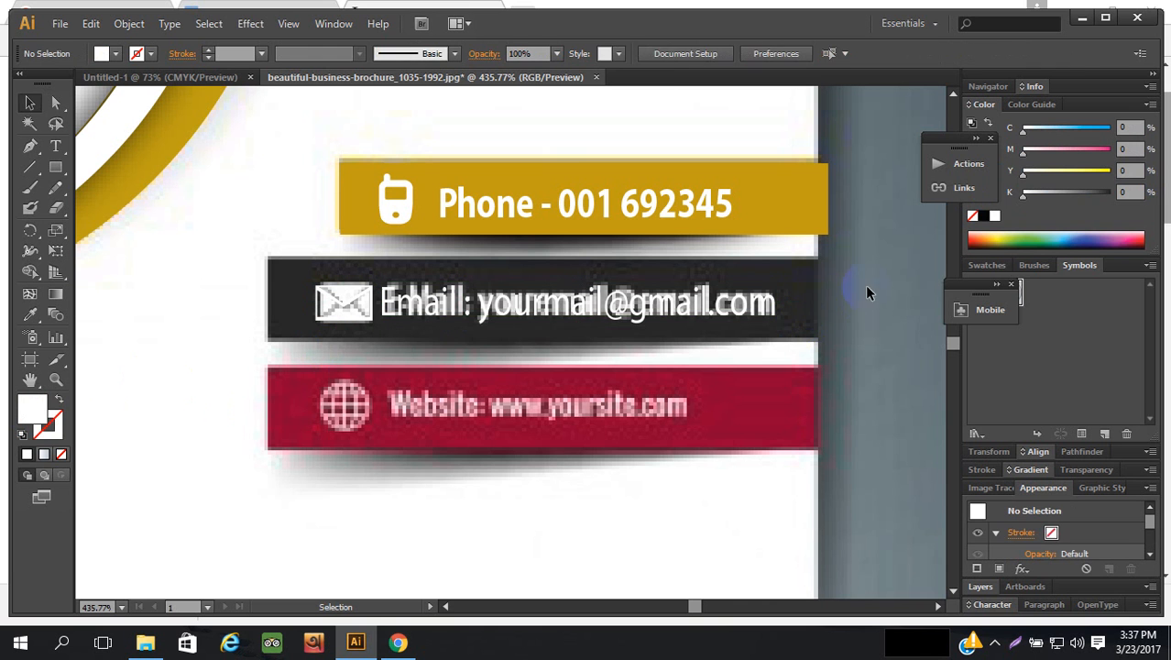
- Show the hidden dark rectangle behind the e-mail text, and paste the curved shadow shape sent to the back beneath it
{"action": "left_click", "coordinate": [811, 327]}
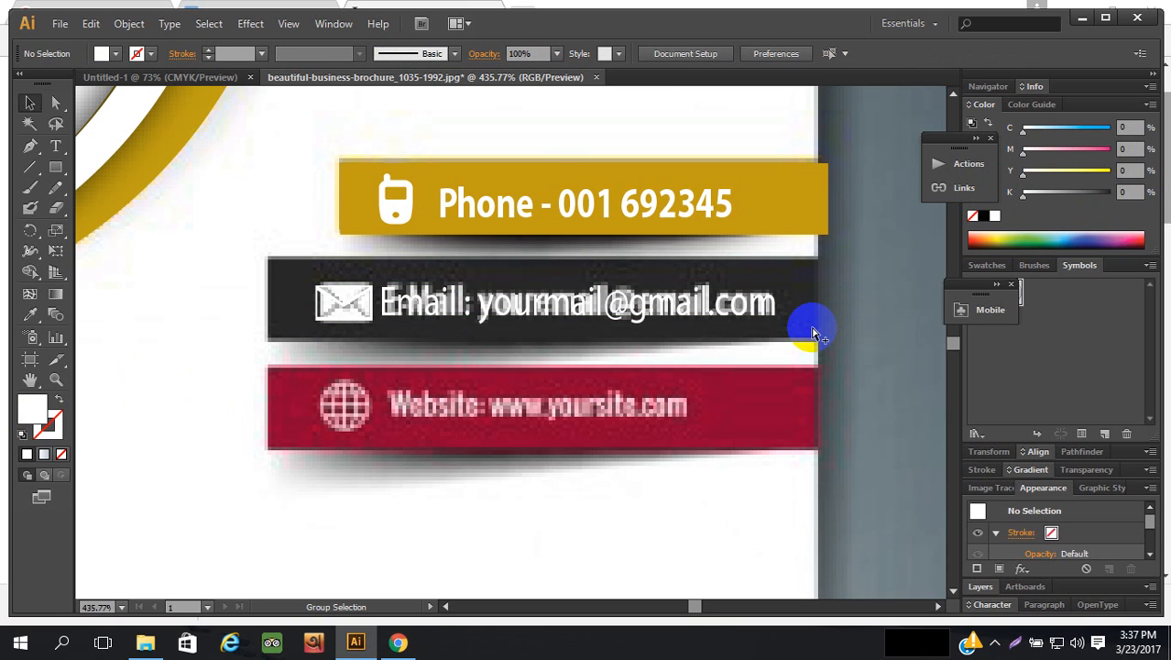
{"action": "left_click", "coordinate": [813, 330]}
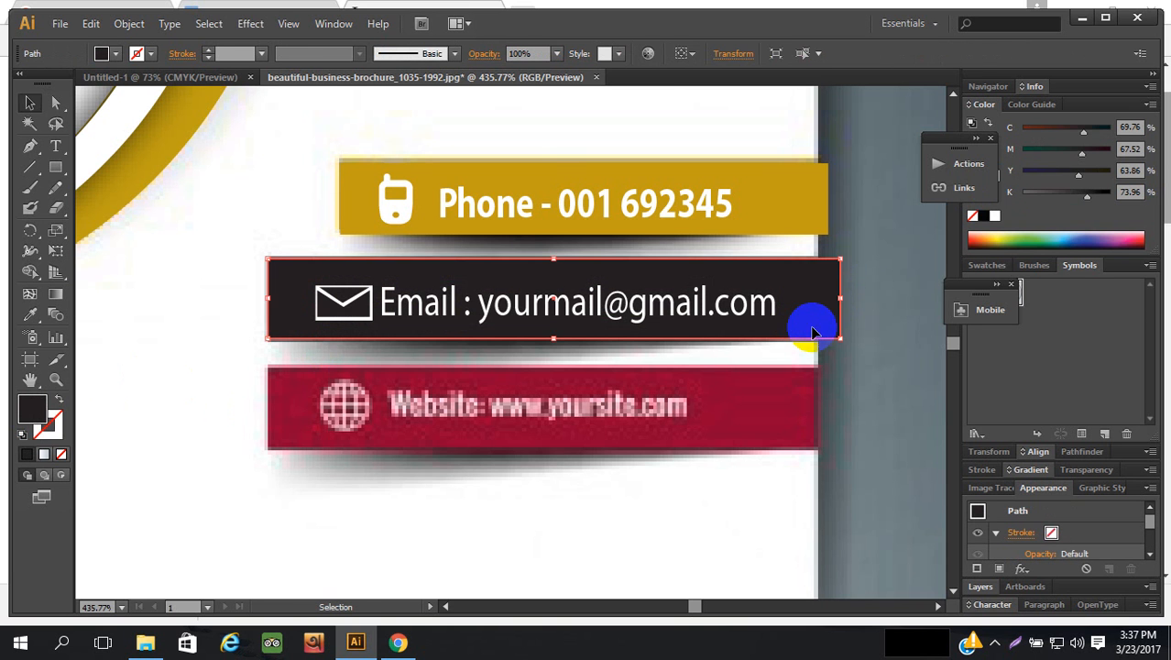
{"action": "left_click", "coordinate": [866, 333]}
{"action": "key", "text": "ctrl+v"}
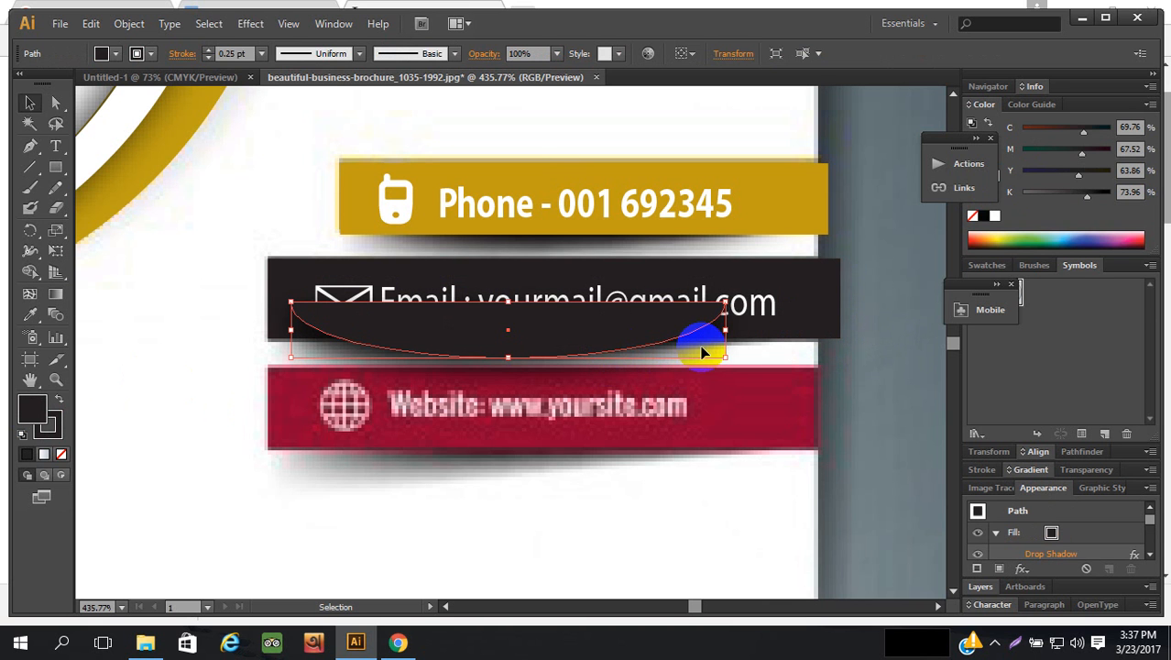
{"action": "key", "text": "ctrl+shift+bracketleft"}
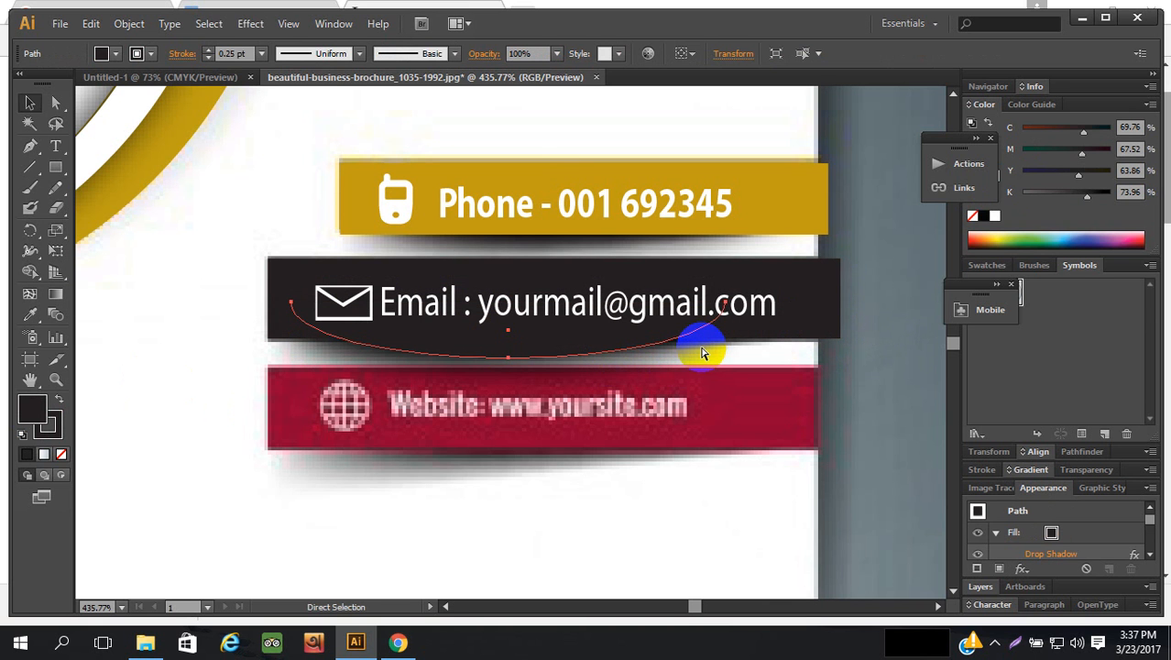
- Nudge the curved shadow shape up until only a thin sliver extends below the dark e-mail bar
{"action": "key", "text": "v"}
{"action": "left_click", "coordinate": [797, 306], "text": "shift"}
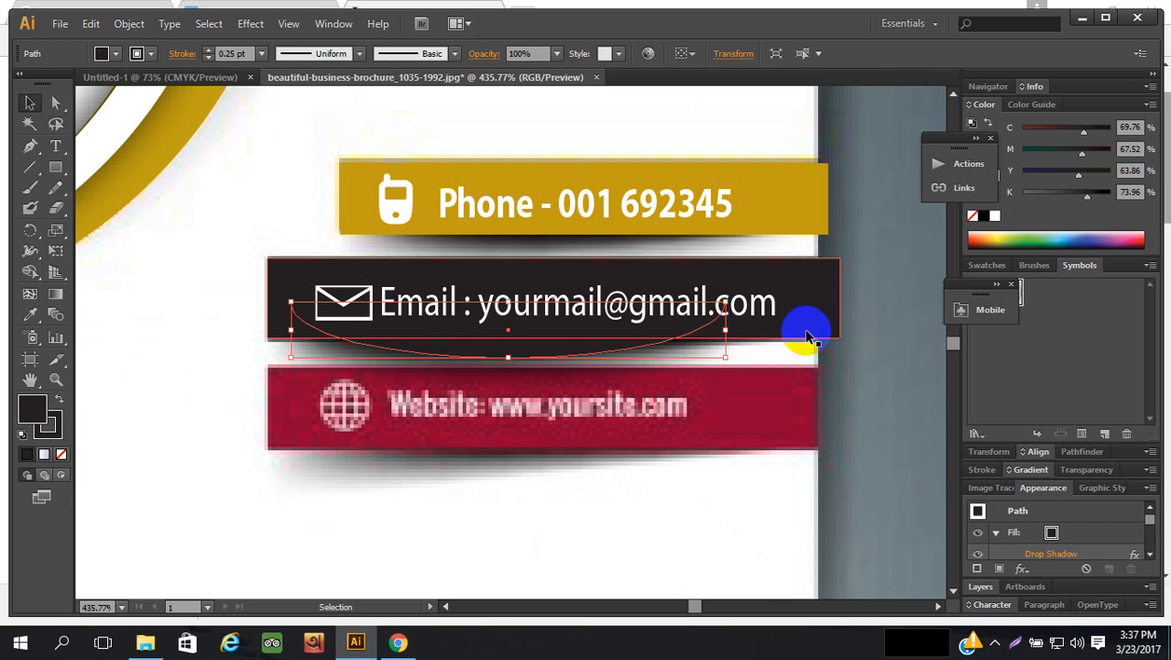
{"action": "left_click", "coordinate": [804, 335]}
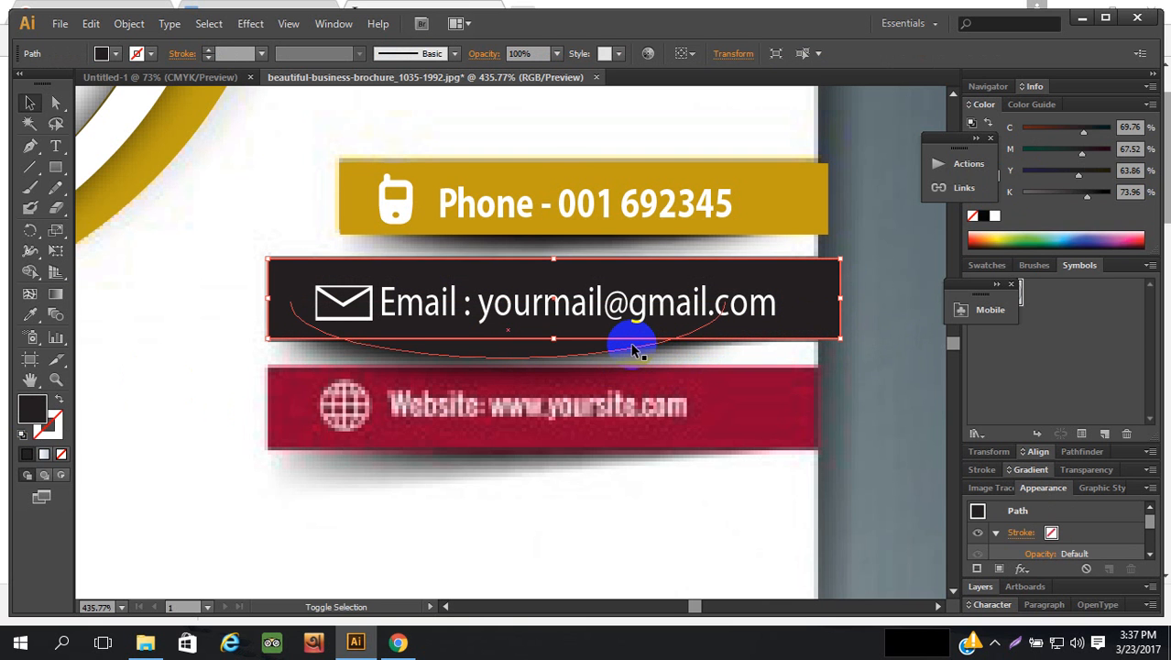
{"action": "left_click", "coordinate": [545, 357]}
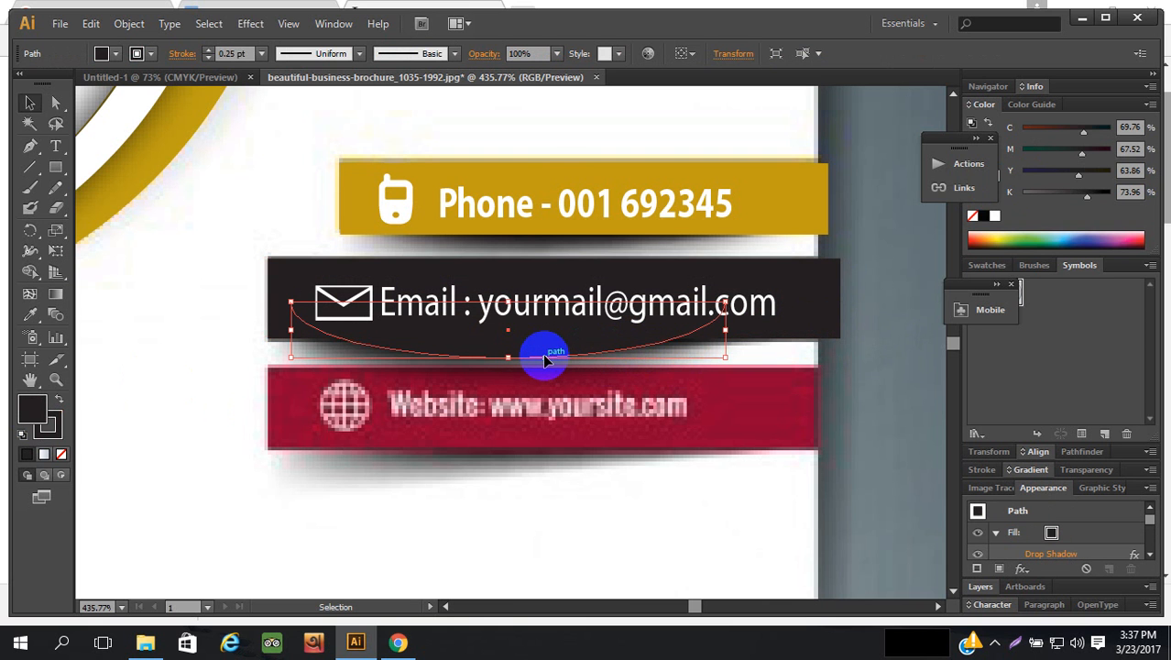
{"action": "scroll", "coordinate": [843, 309], "scroll_direction": "down", "scroll_amount": 1}
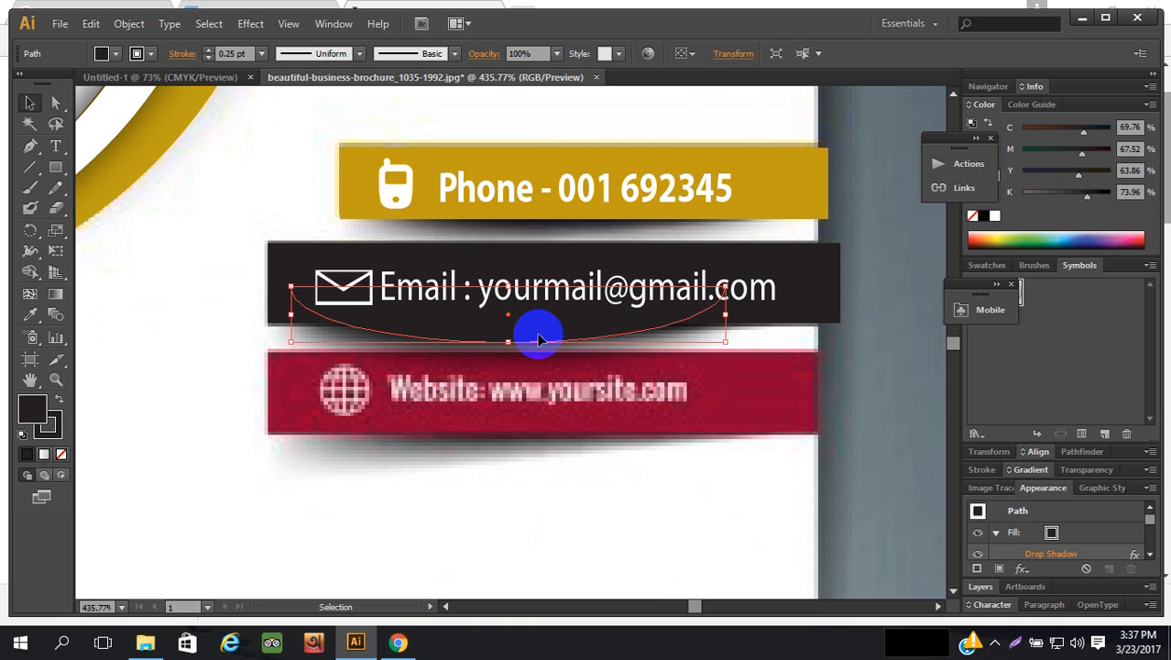
{"action": "scroll", "coordinate": [536, 331], "scroll_direction": "up", "scroll_amount": 1}
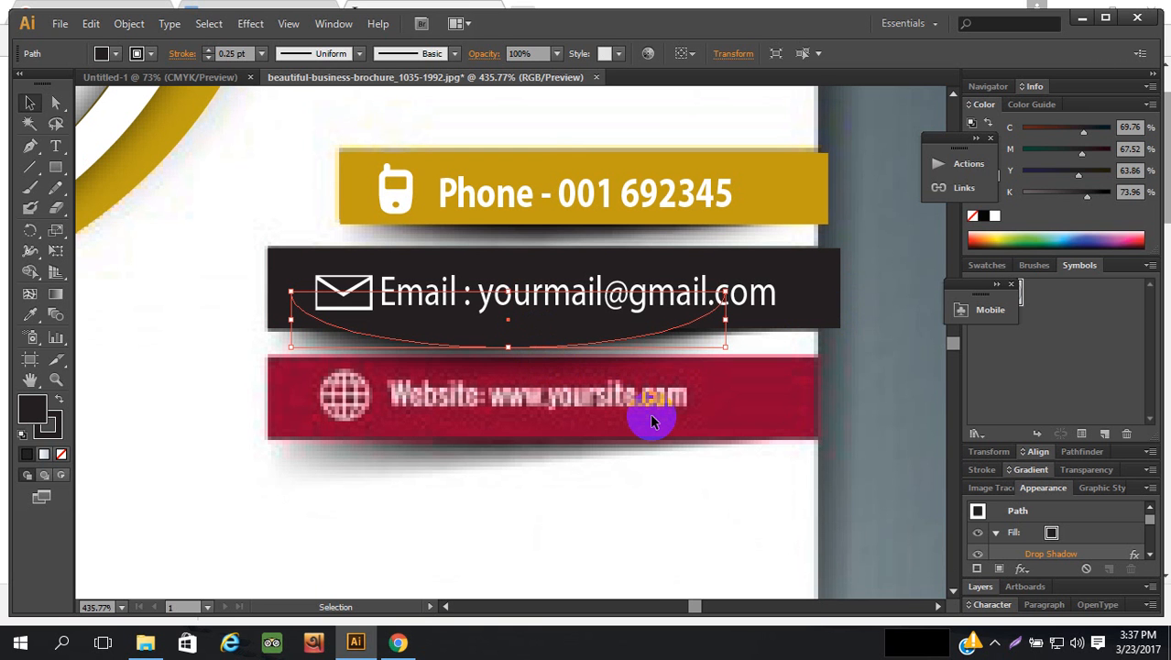
{"action": "key", "text": "Up"}
{"action": "key", "text": "Up"}
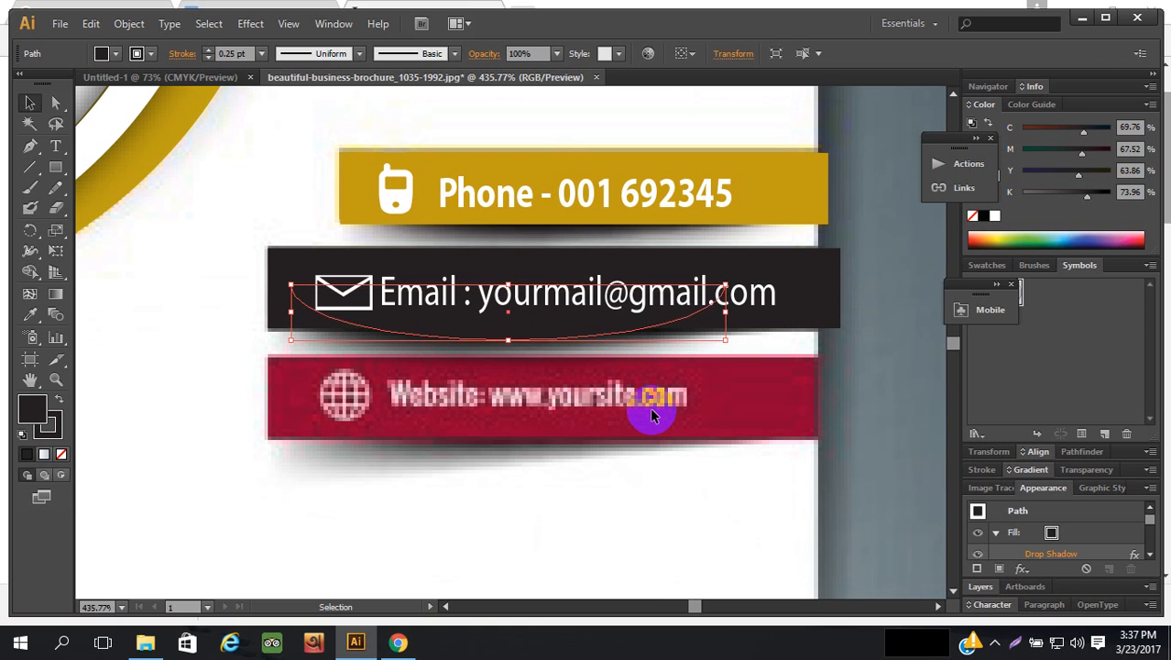
{"action": "key", "text": "Up"}
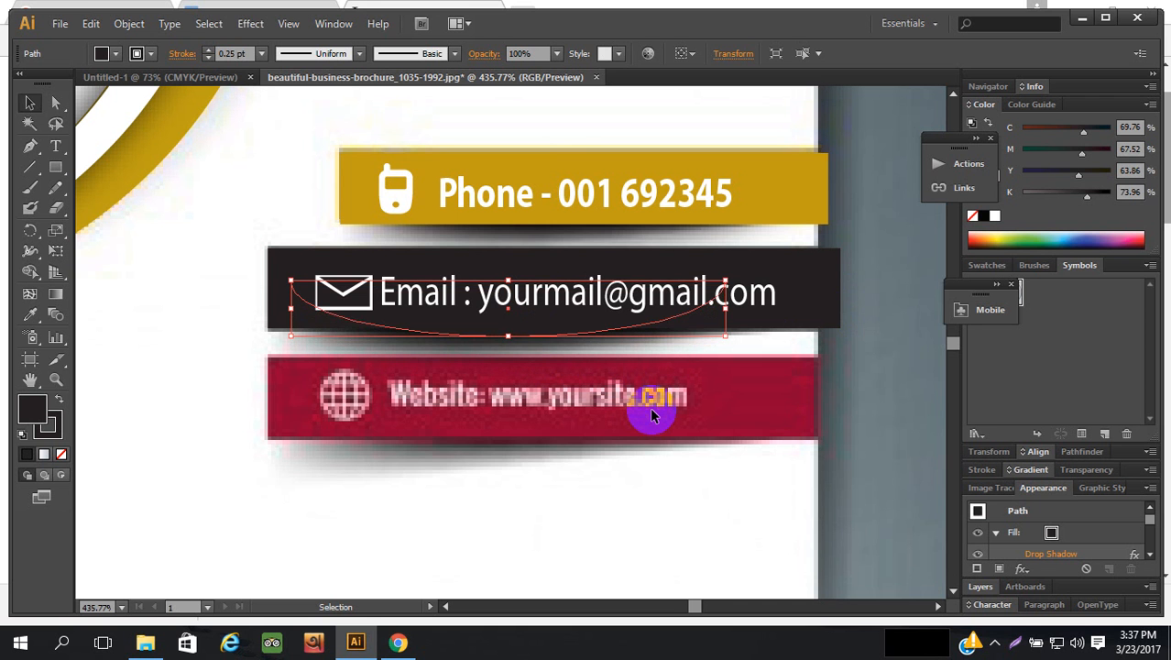
{"action": "left_click", "coordinate": [874, 289]}
{"action": "scroll", "coordinate": [875, 293], "scroll_direction": "up", "scroll_amount": 1}
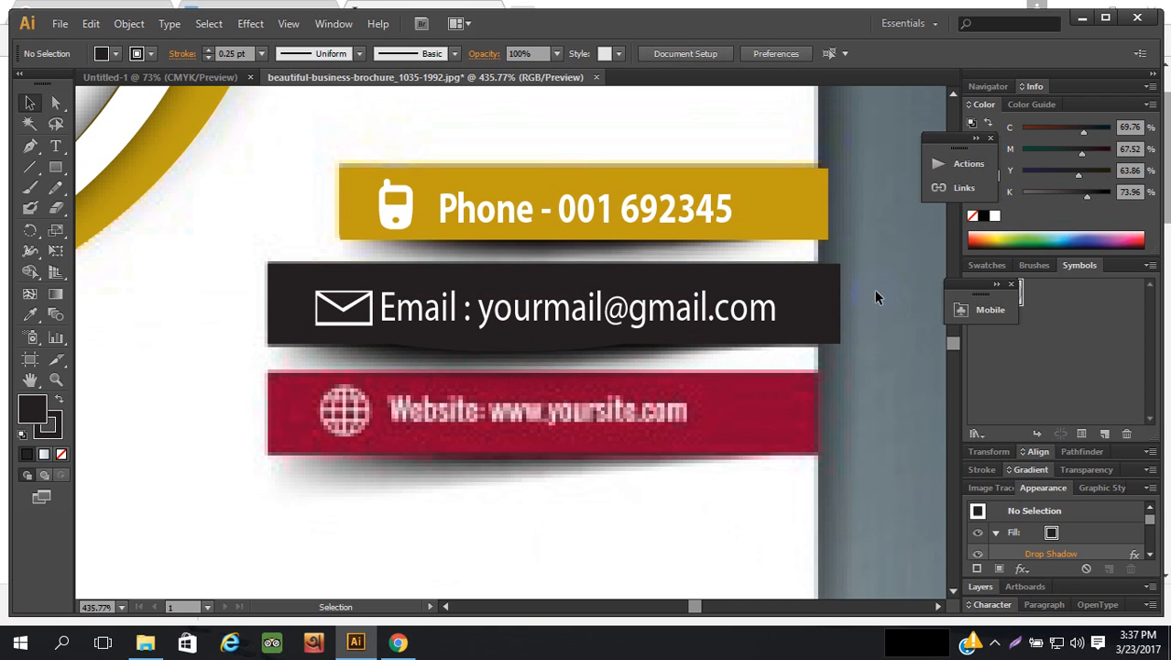
{"action": "scroll", "coordinate": [874, 290], "scroll_direction": "up", "scroll_amount": 1}
- Group the envelope icon with the e-mail text on the dark bar
{"action": "left_click", "coordinate": [618, 289]}
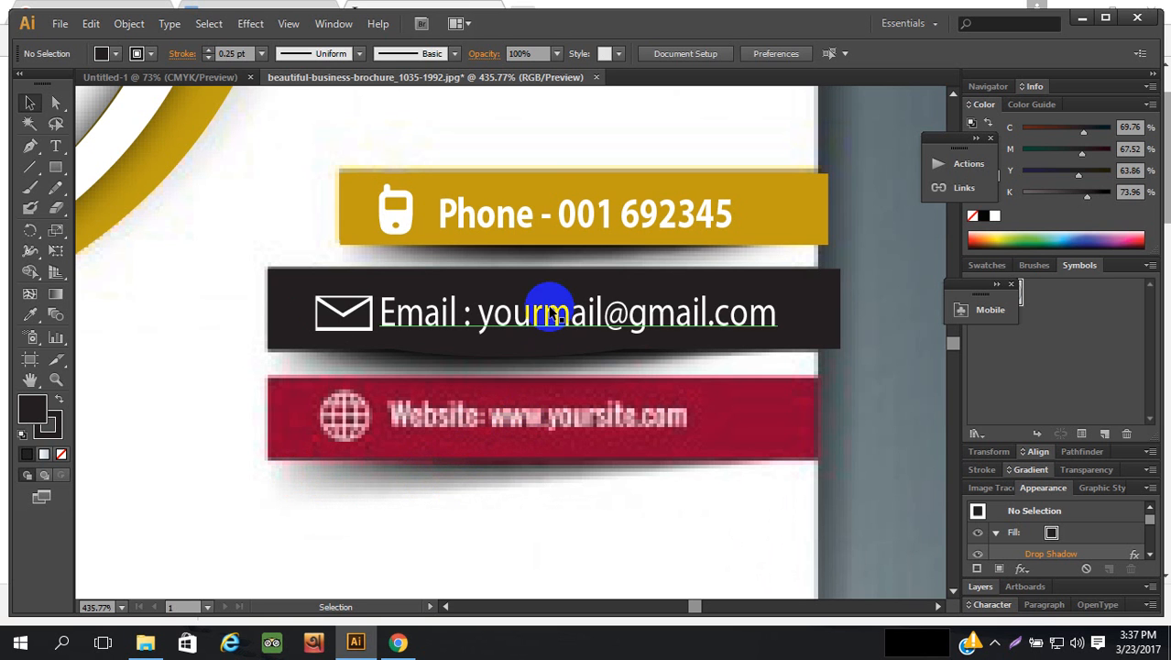
{"action": "left_click", "coordinate": [539, 357]}
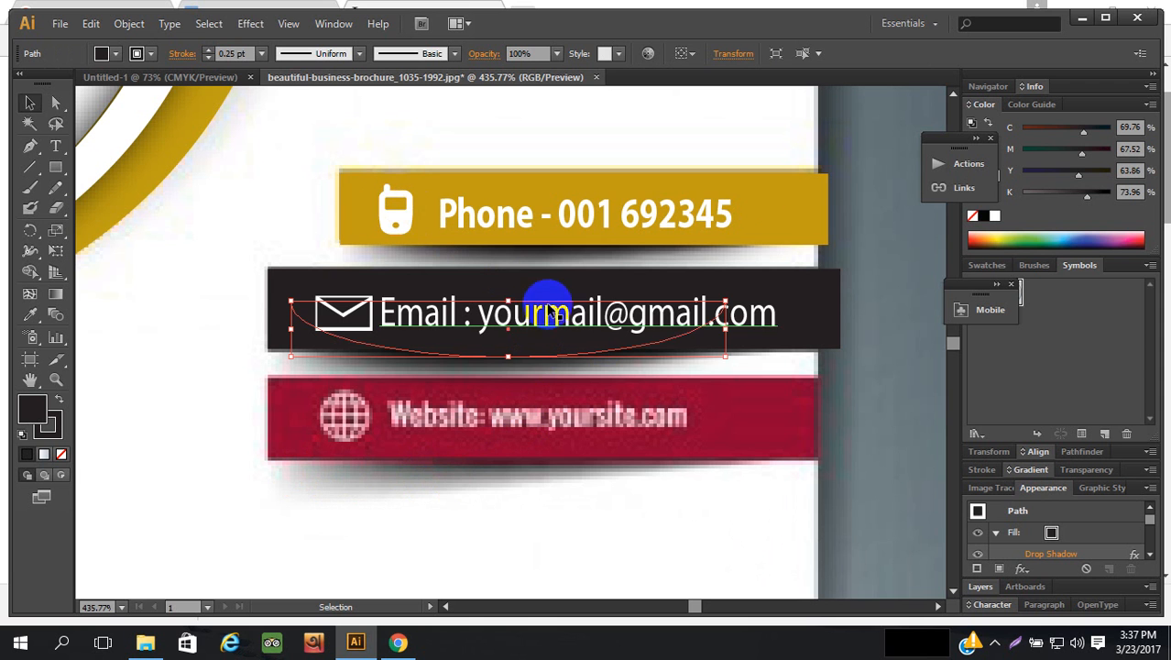
{"action": "left_click", "coordinate": [757, 311]}
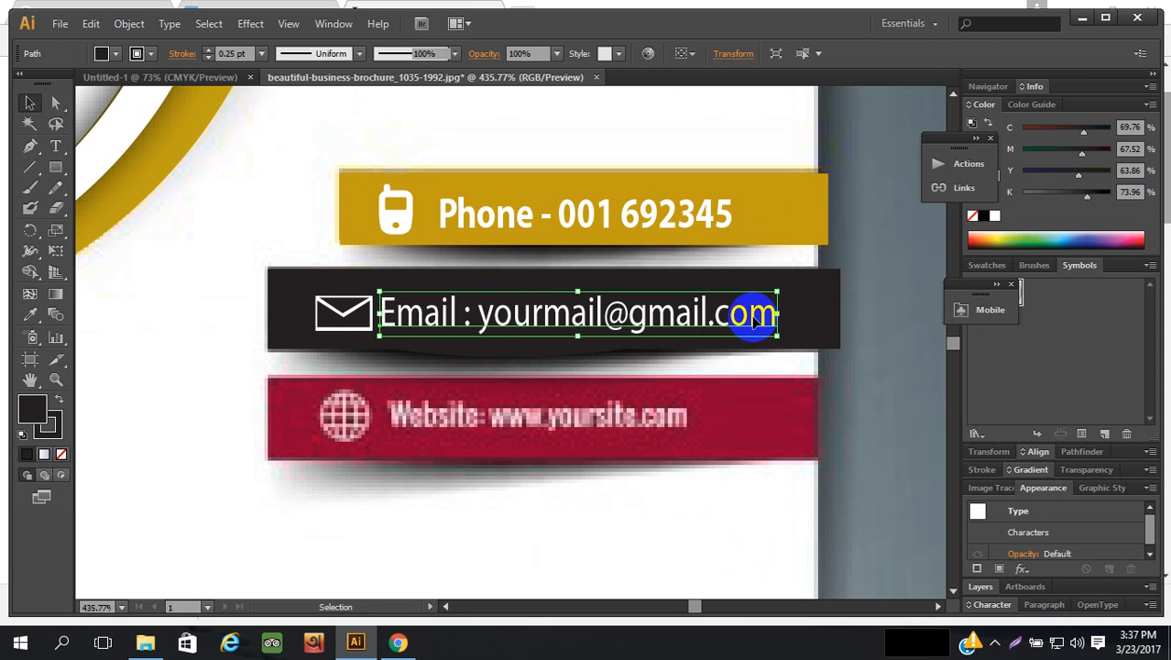
{"action": "left_click", "coordinate": [357, 313]}
{"action": "left_click", "coordinate": [758, 315], "text": "shift"}
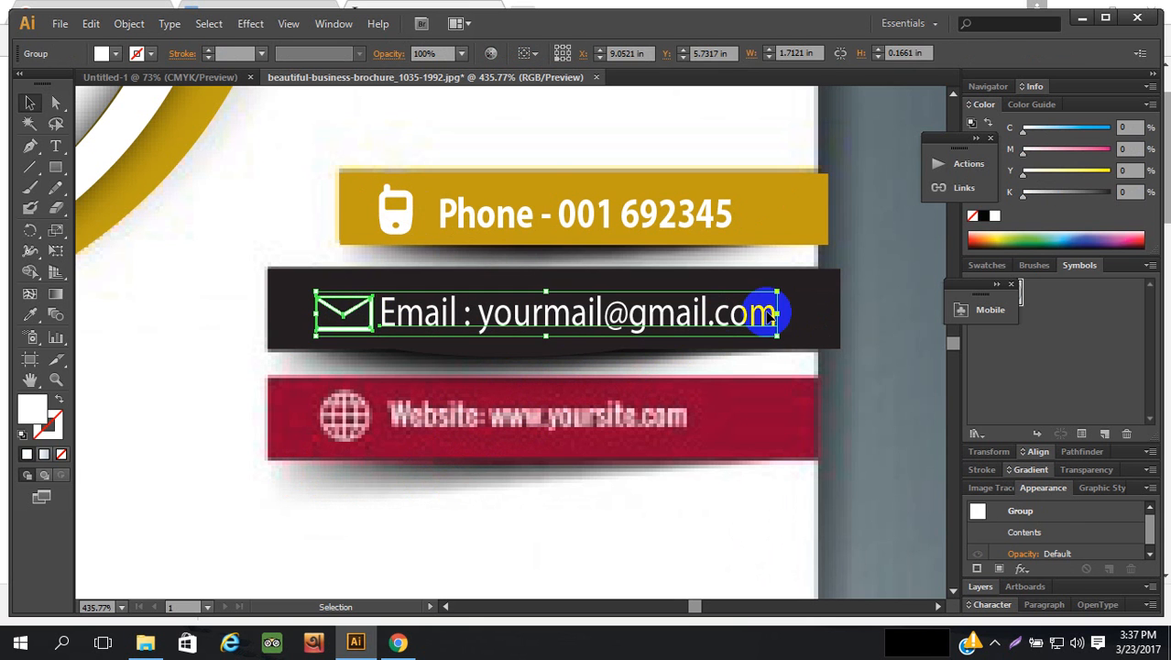
- Try to group the dark rectangle with the envelope icon and e-mail text, and undo that grouping
{"action": "left_click", "coordinate": [805, 295], "text": "shift"}
{"action": "key", "text": "a"}
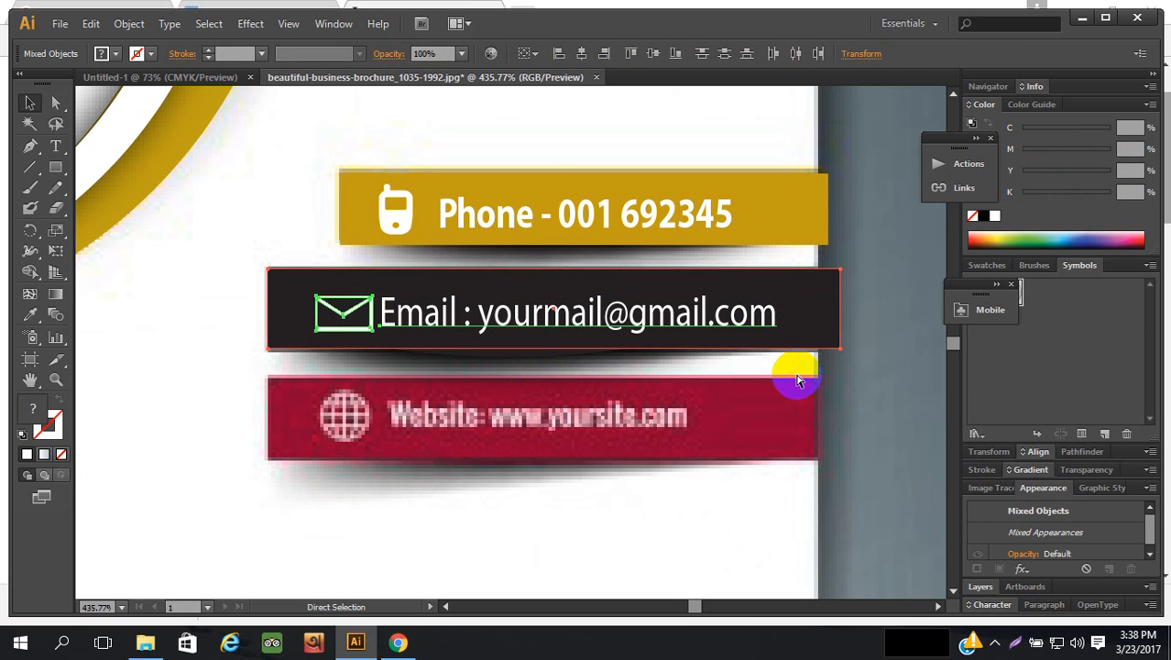
{"action": "key", "text": "ctrl+g"}
{"action": "key", "text": "v"}
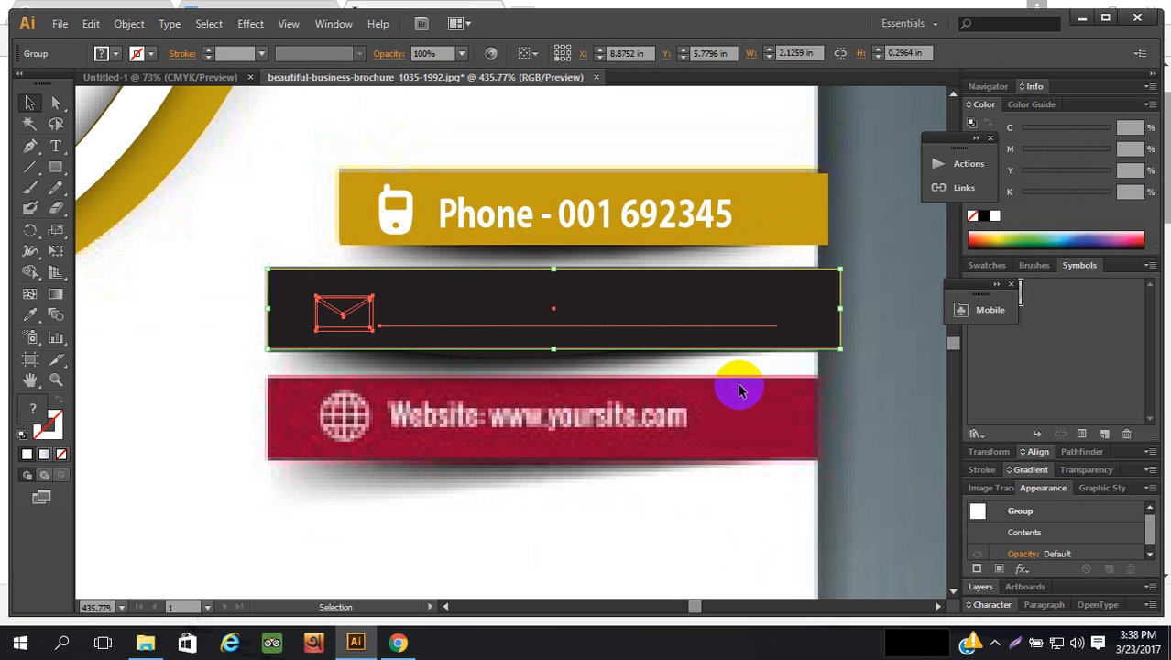
{"action": "key", "text": "a"}
{"action": "key", "text": "ctrl+z"}
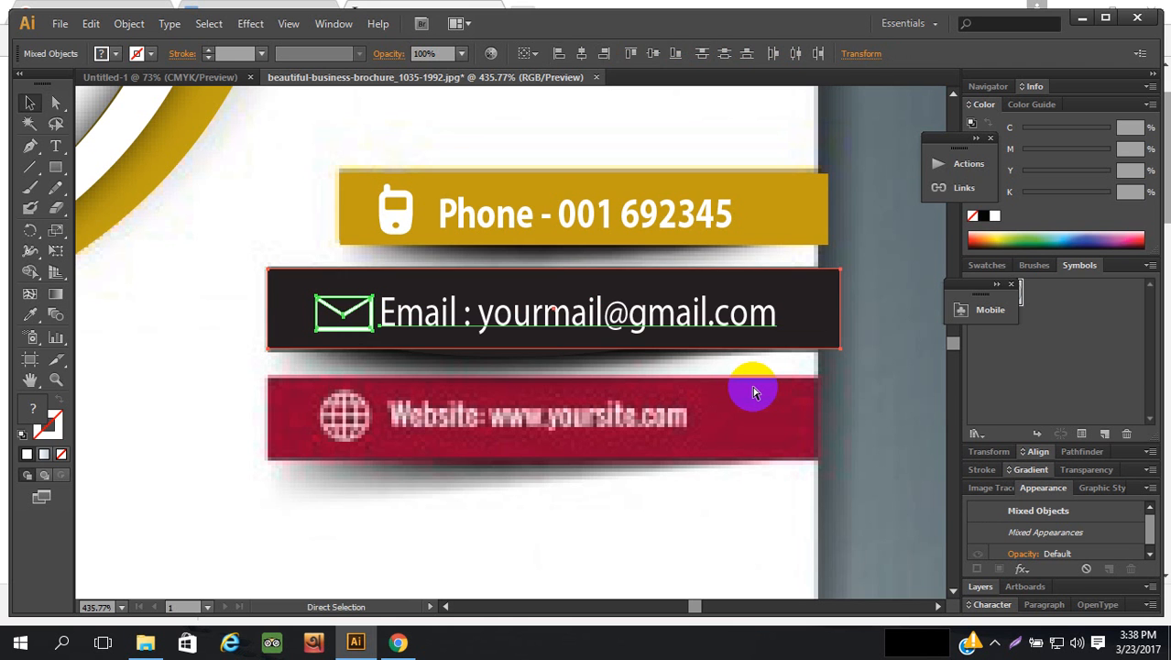
{"action": "key", "text": "v"}
{"action": "left_click", "coordinate": [849, 326]}
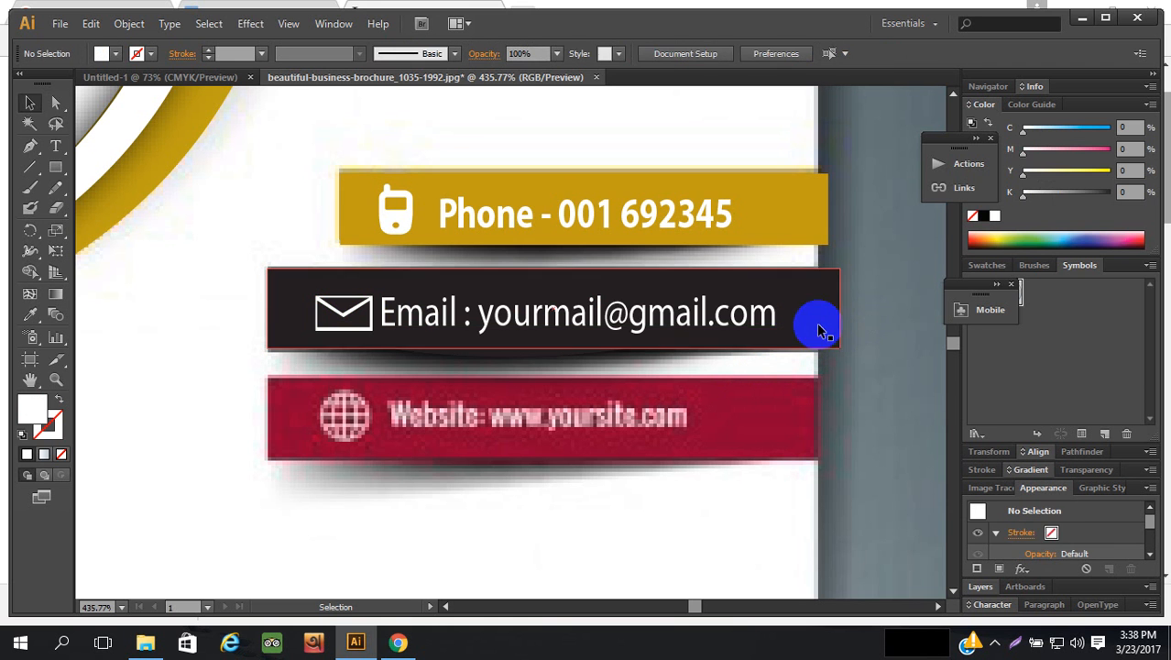
- Group the dark rectangle together with the envelope icon and e-mail text
{"action": "left_click", "coordinate": [755, 316]}
{"action": "left_click", "coordinate": [800, 326], "text": "shift"}
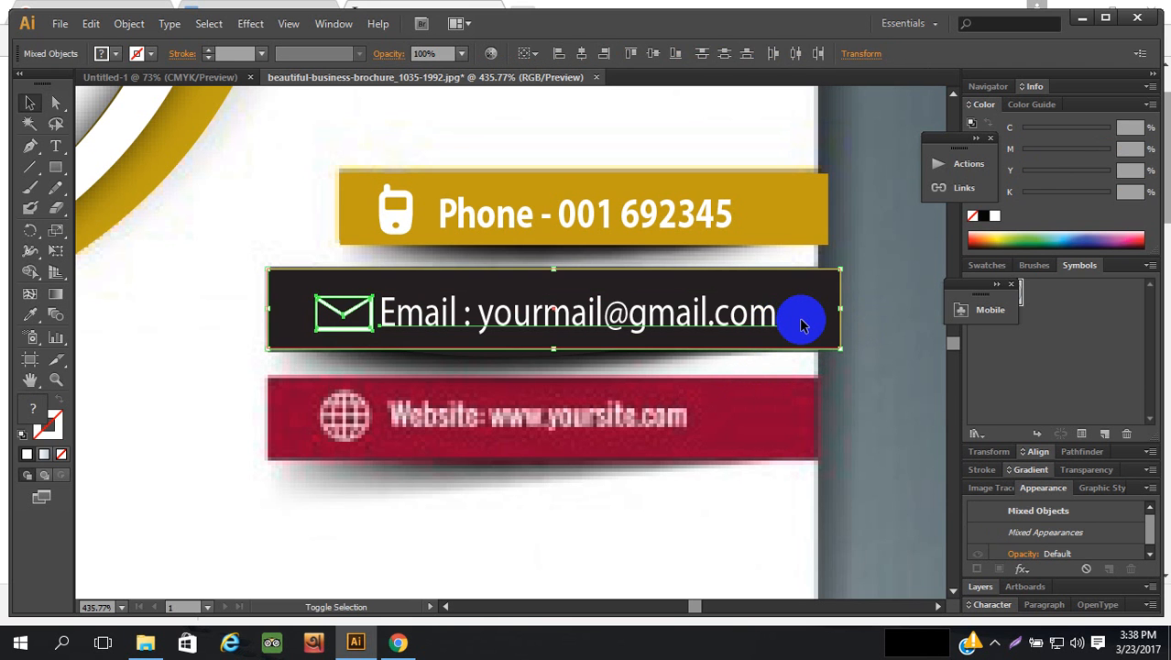
{"action": "key", "text": "a"}
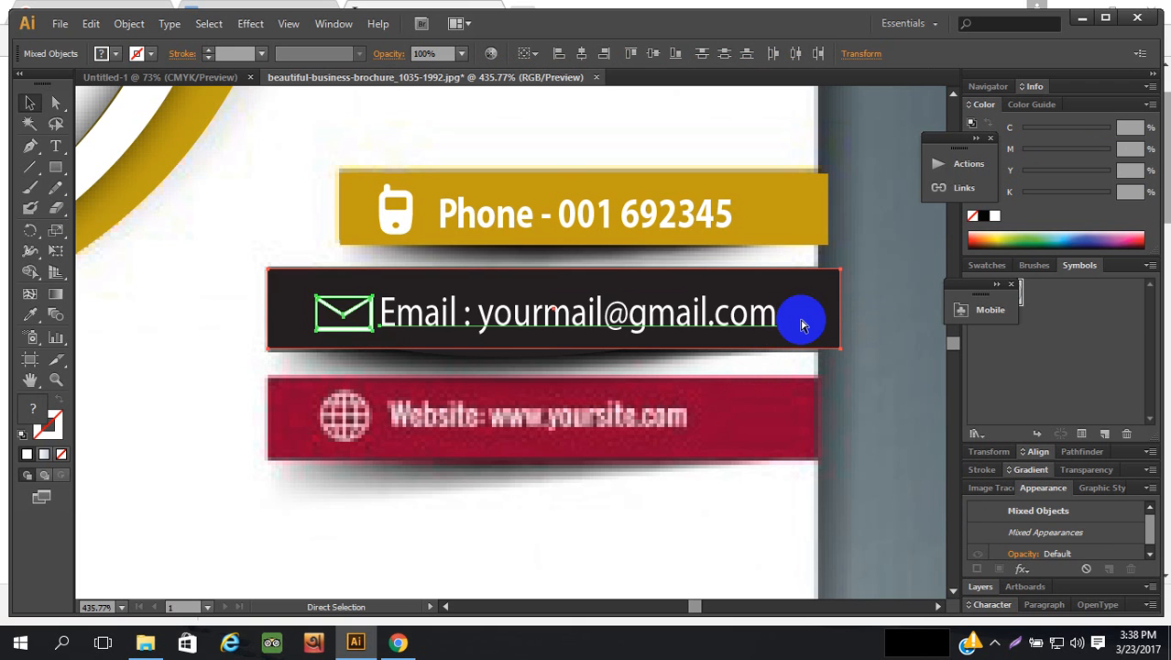
{"action": "key", "text": "ctrl+g"}
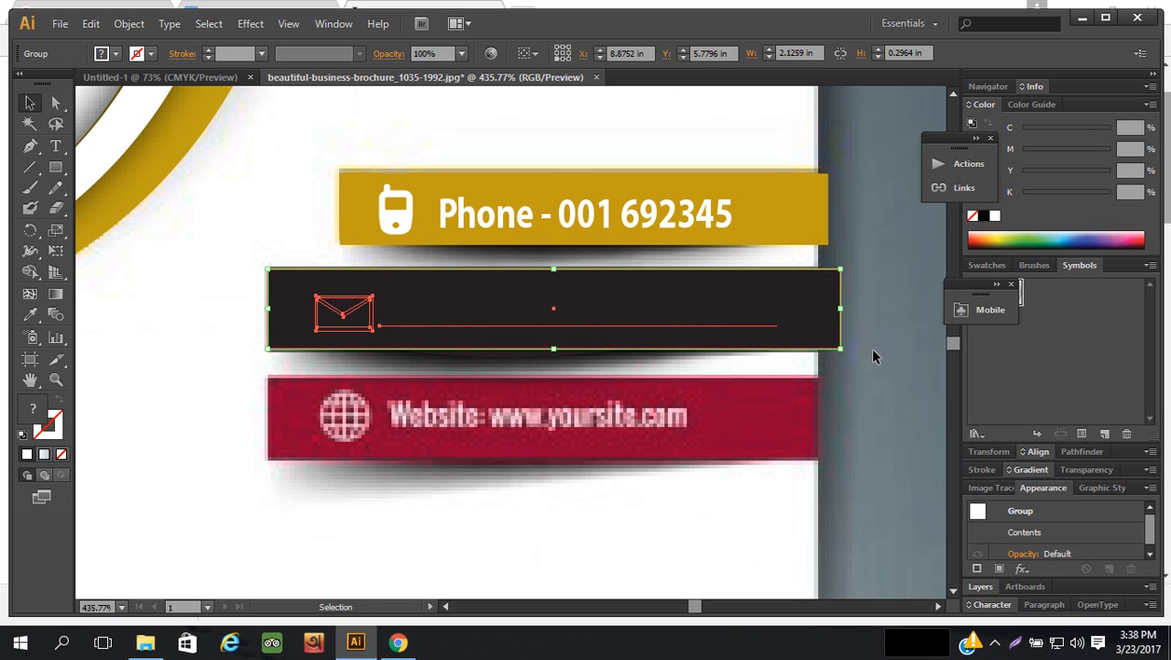
- Check the new group among the layers, isolate it to pick its dark rectangle, and leave isolation mode
{"action": "left_click", "coordinate": [981, 586]}
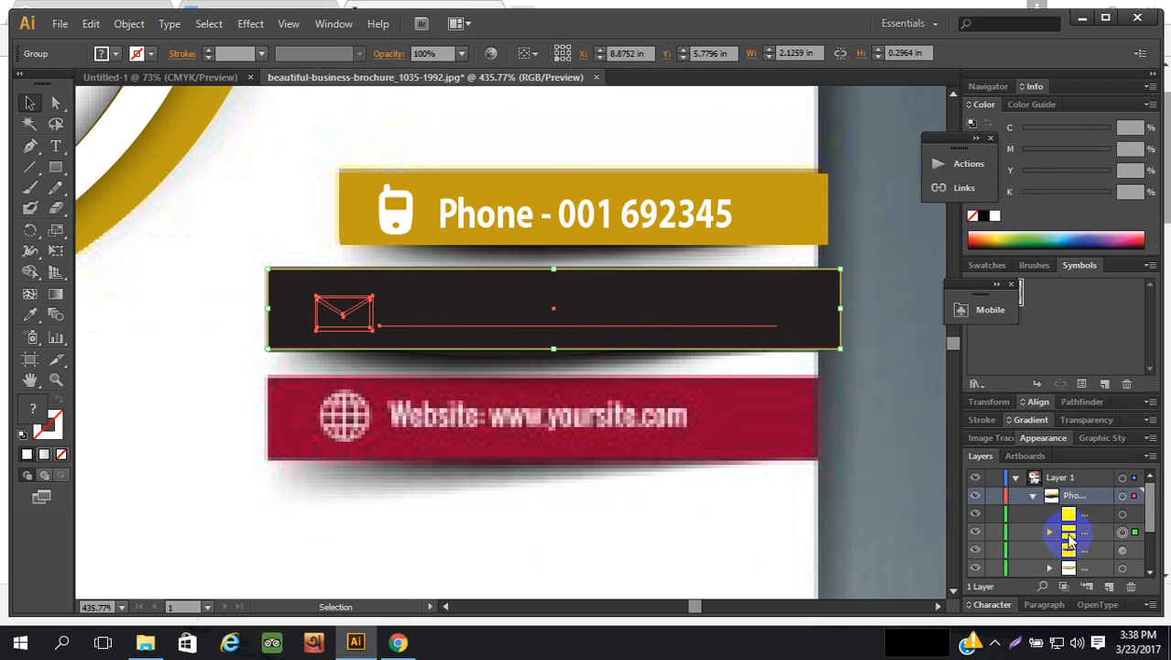
{"action": "left_click", "coordinate": [976, 532]}
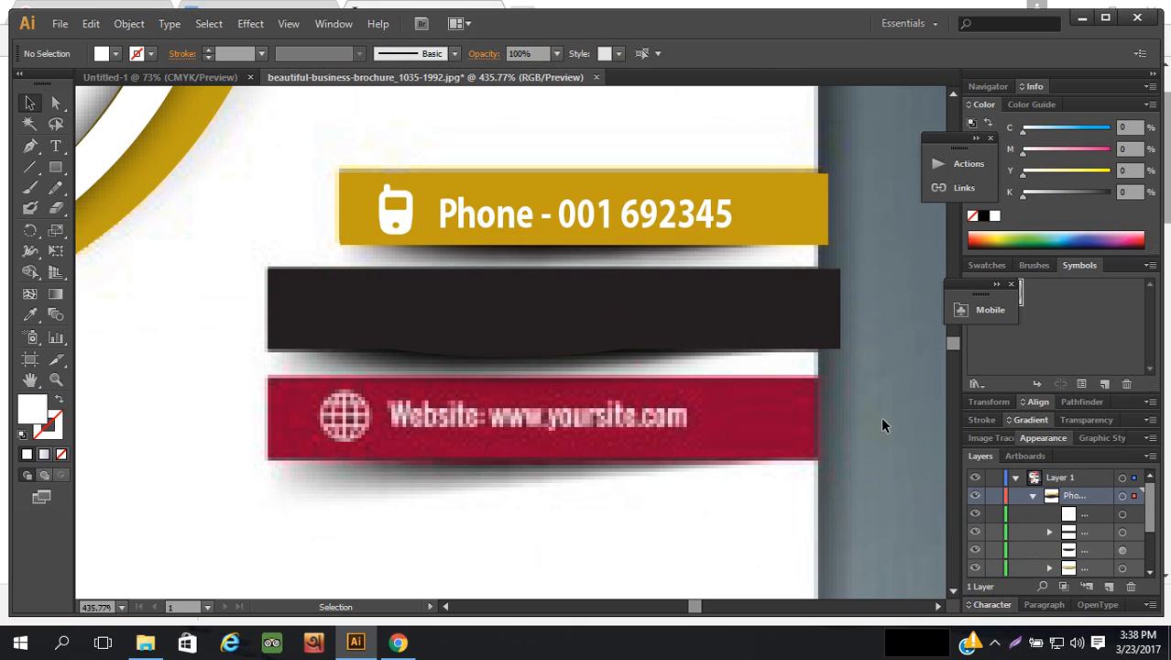
{"action": "left_click", "coordinate": [750, 321]}
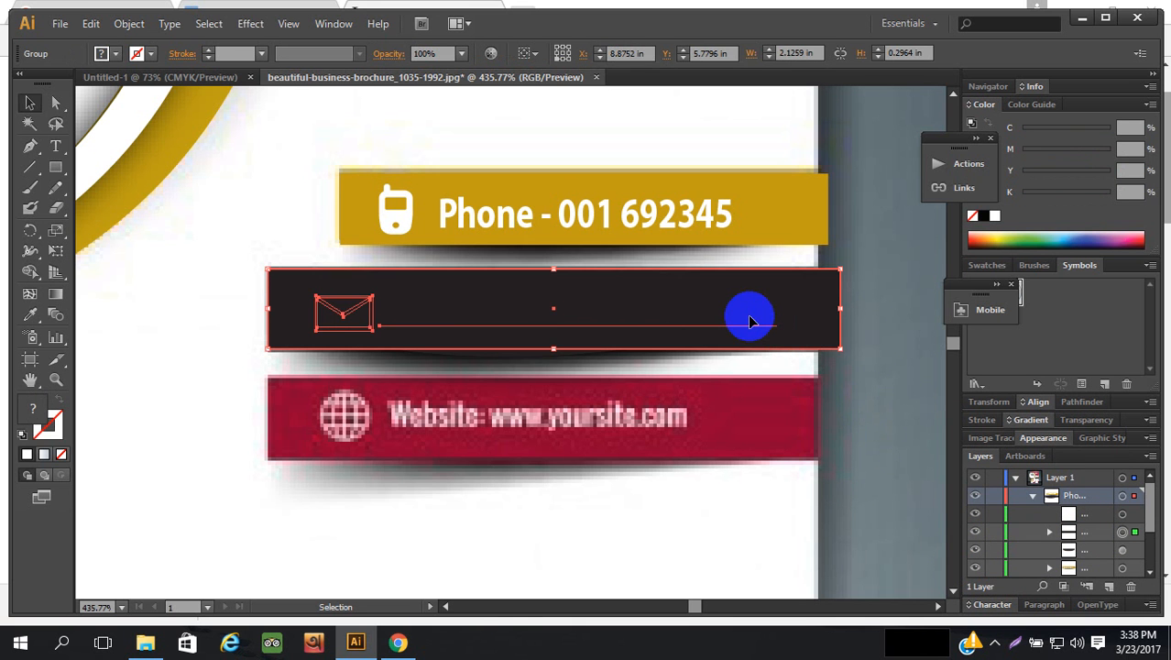
{"action": "double_click", "coordinate": [717, 328]}
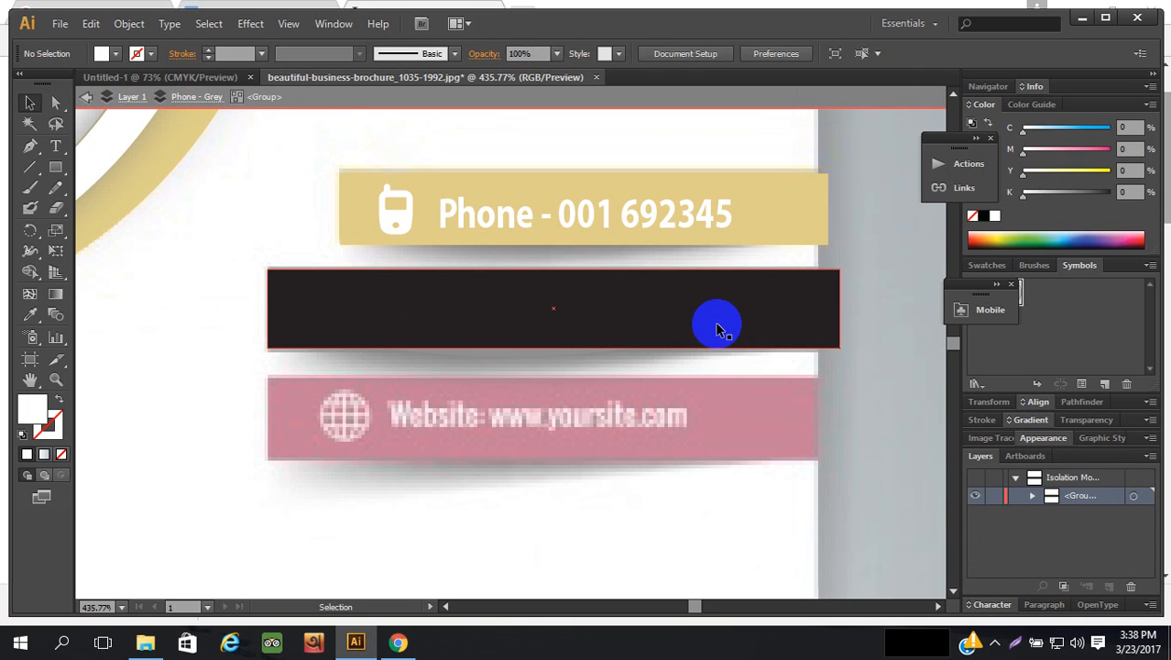
{"action": "left_click", "coordinate": [715, 326]}
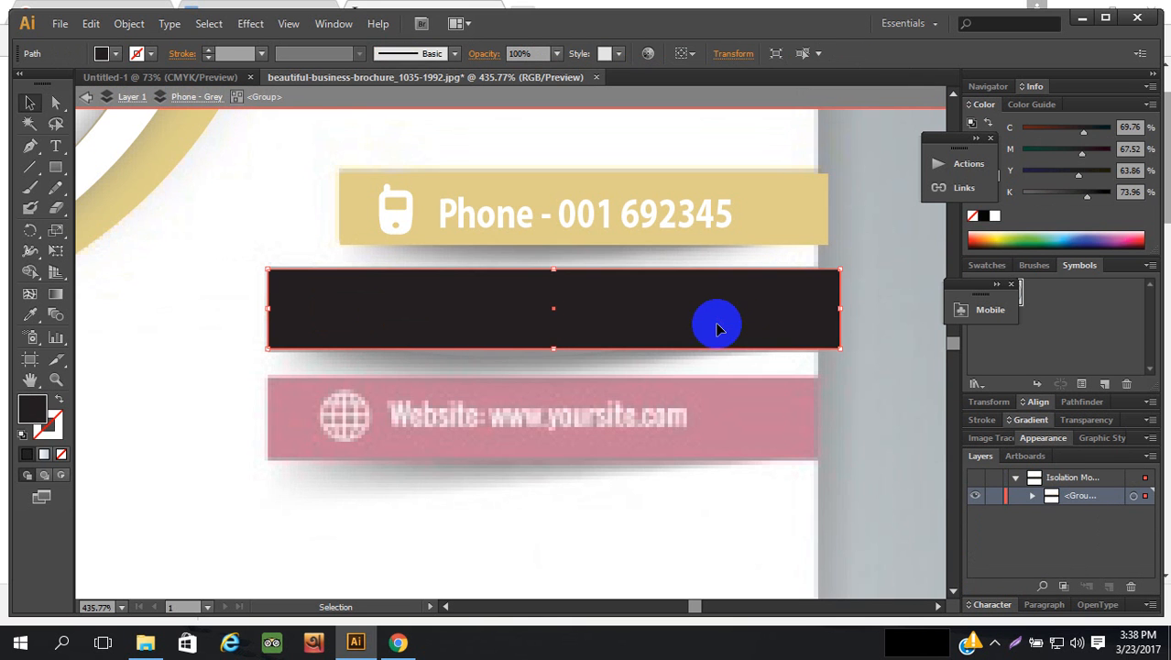
{"action": "double_click", "coordinate": [861, 332]}
{"action": "key", "text": "v"}
{"action": "left_click", "coordinate": [857, 335]}
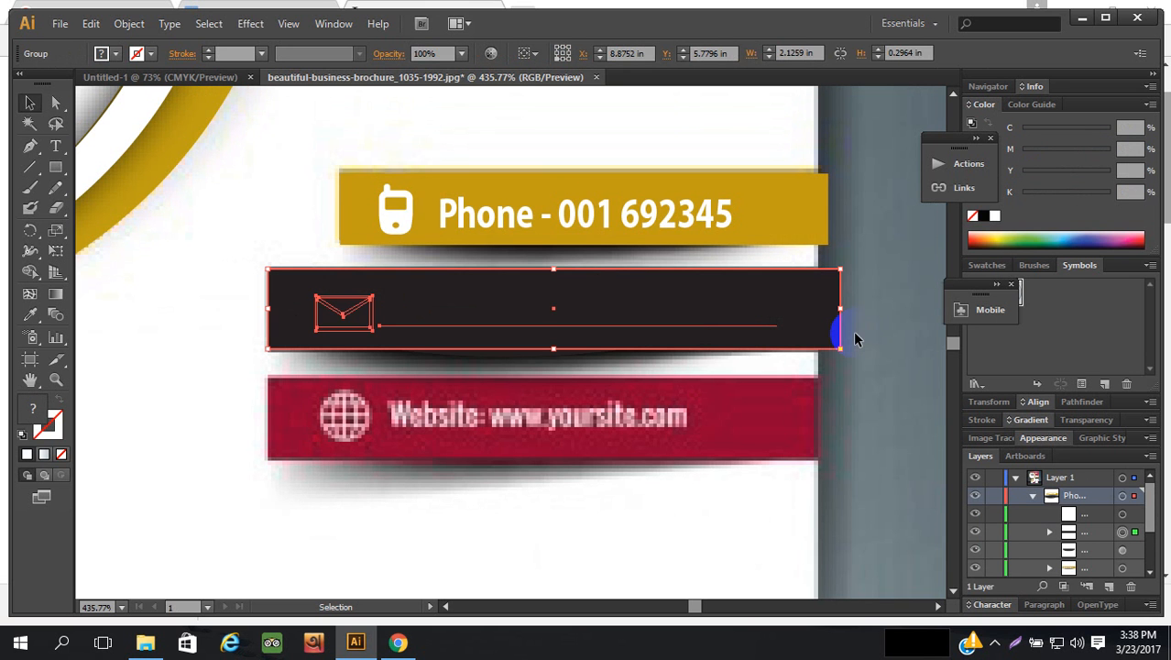
{"action": "left_click", "coordinate": [852, 339]}
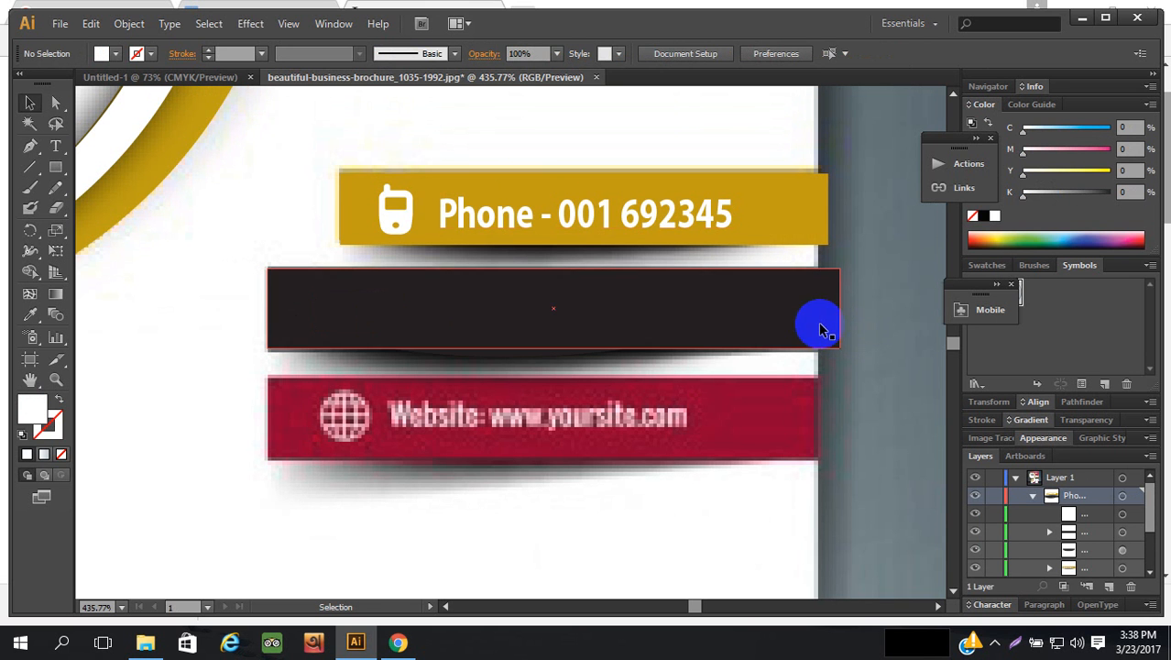
- Select only the dark rectangle inside the e-mail group and send it behind the envelope icon and text
{"action": "left_click", "coordinate": [55, 106]}
{"action": "left_click", "coordinate": [819, 320]}
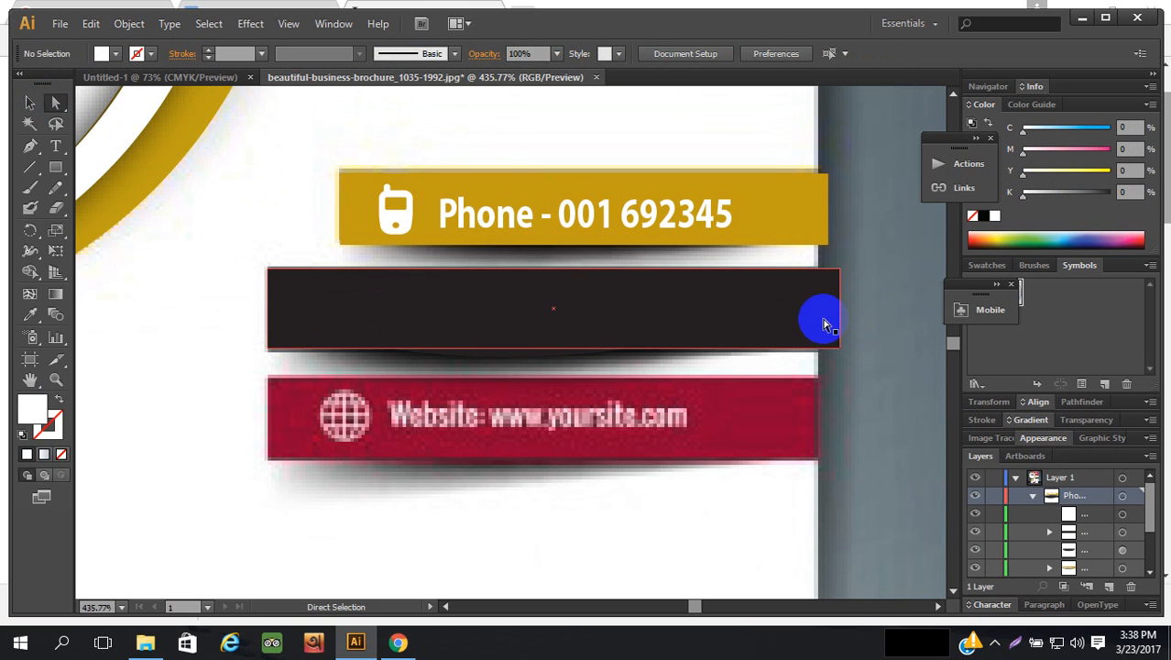
{"action": "key", "text": "v"}
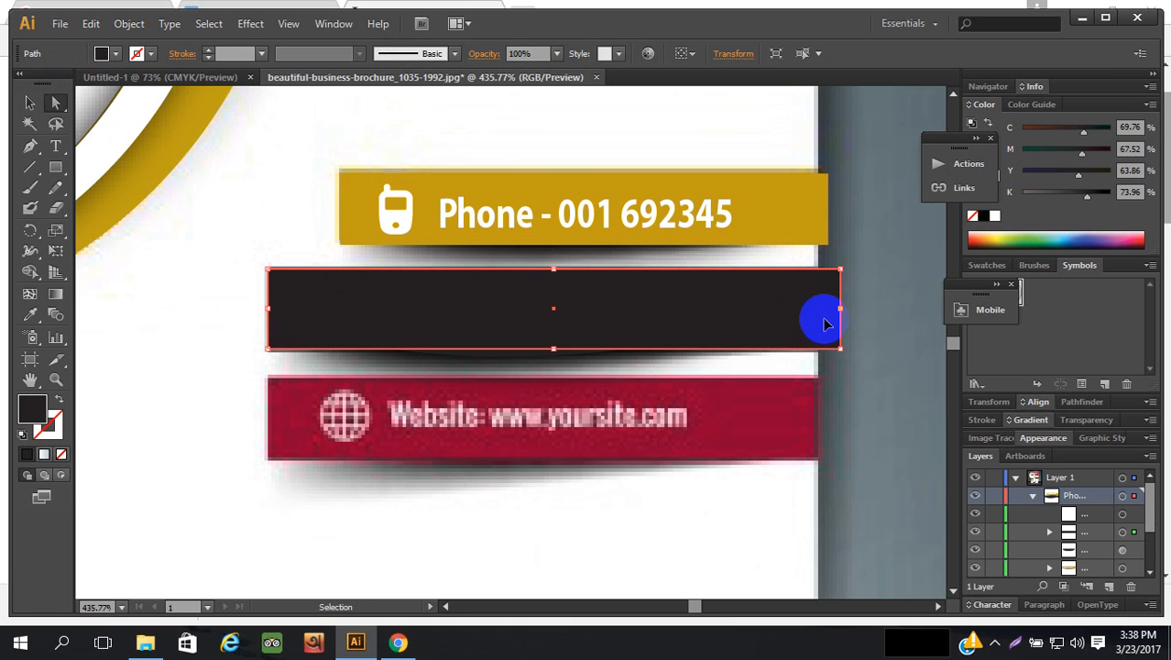
{"action": "key", "text": "ctrl+shift+bracketleft"}
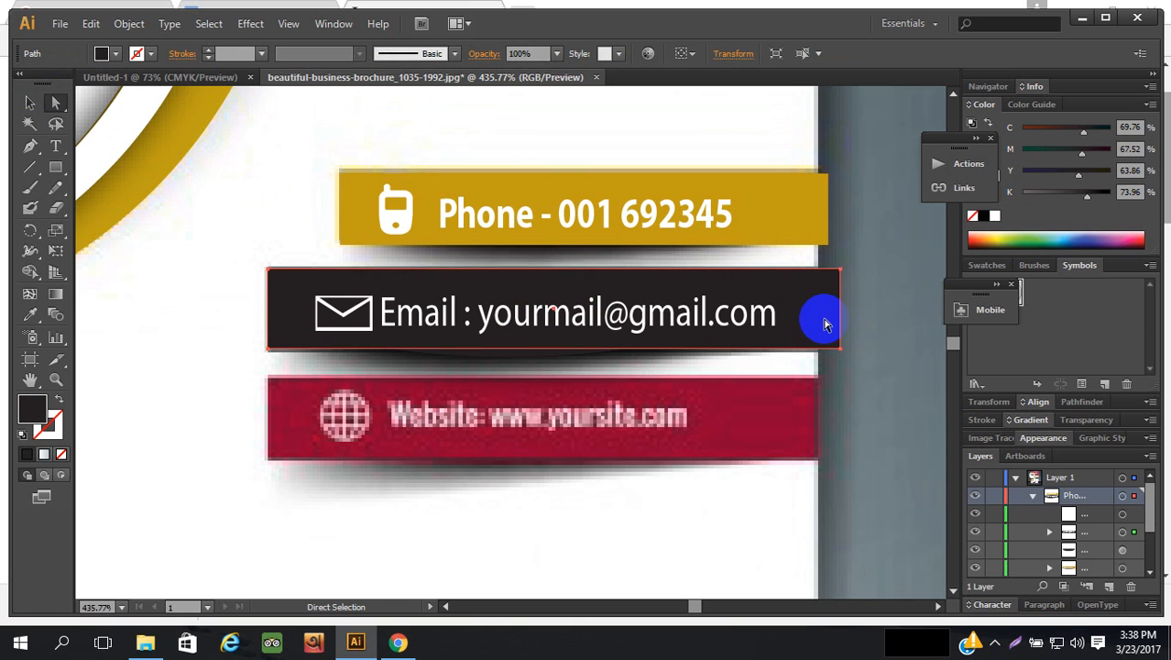
{"action": "left_click", "coordinate": [879, 319]}
{"action": "left_click", "coordinate": [31, 104]}
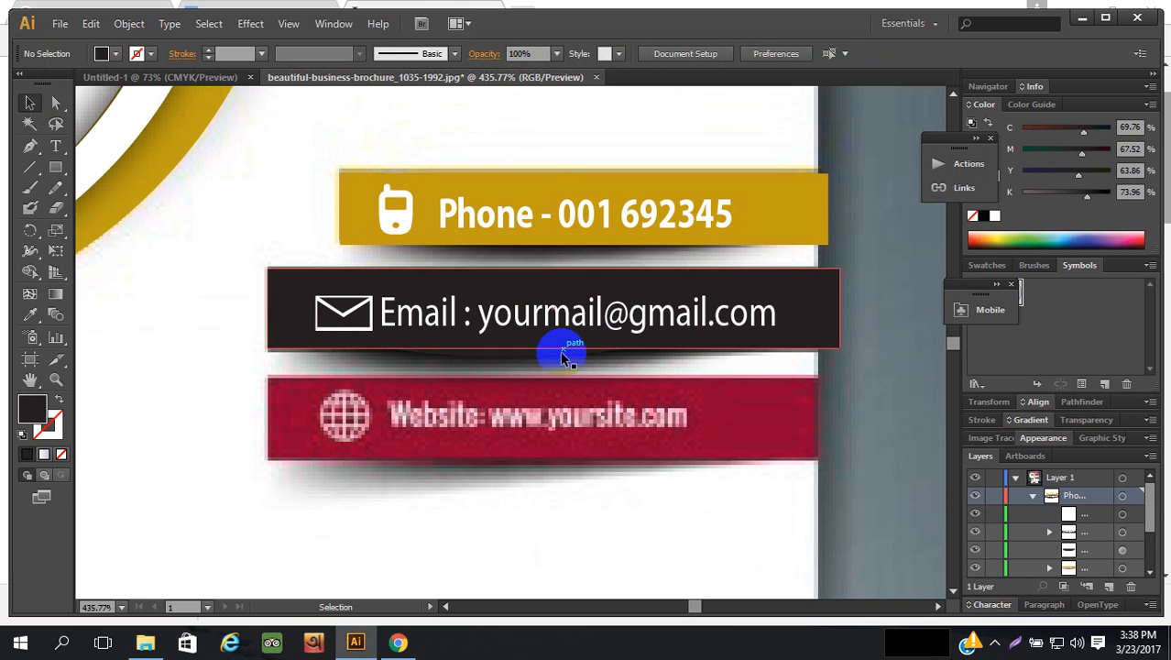
- Move the e-mail bar group and its curved shadow shape up into the empty area above the phone bar
{"action": "left_click", "coordinate": [537, 355]}
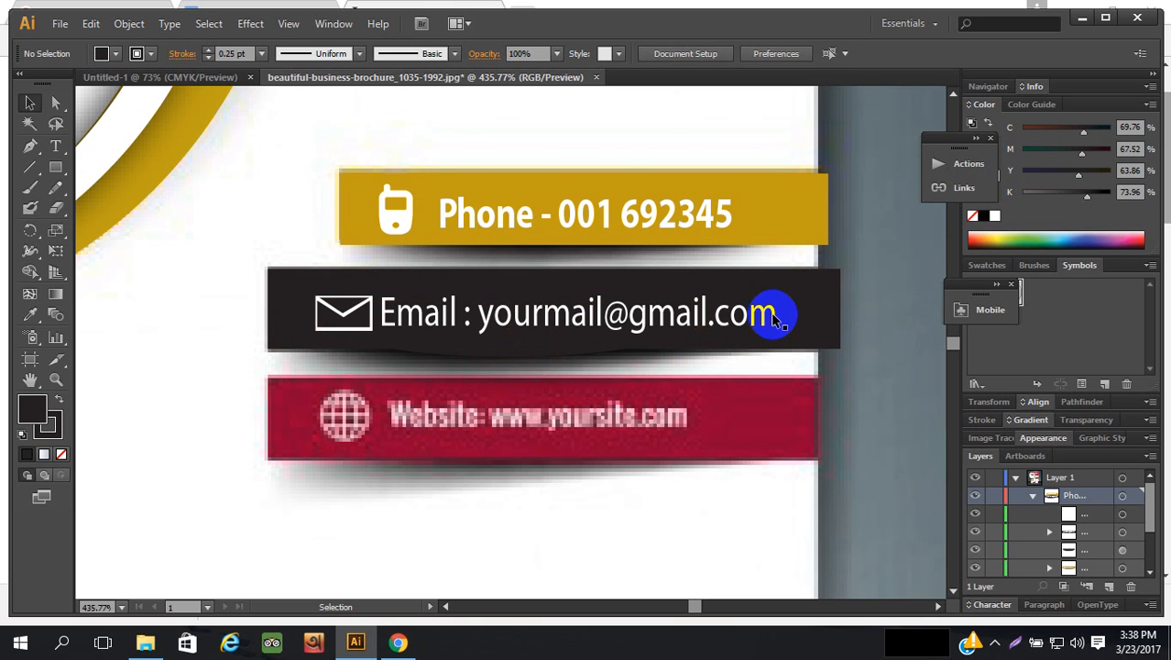
{"action": "left_click_drag", "start_coordinate": [766, 313], "coordinate": [737, 114]}
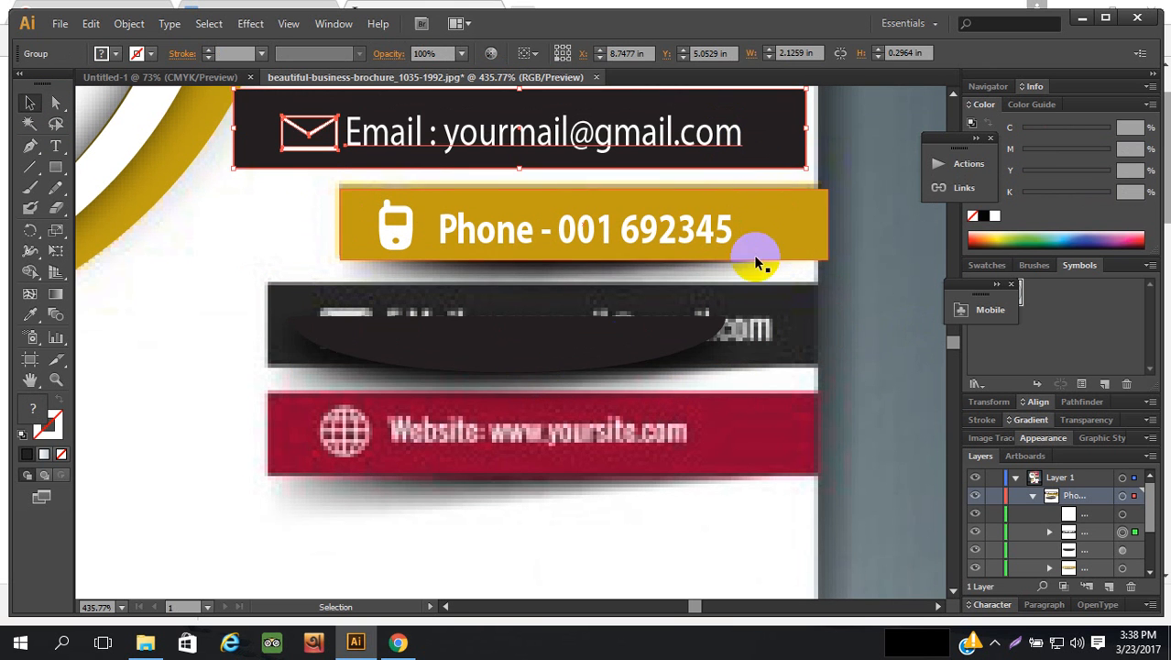
{"action": "left_click_drag", "start_coordinate": [609, 342], "coordinate": [593, 143]}
{"action": "scroll", "coordinate": [758, 246], "scroll_direction": "up", "scroll_amount": 1}
{"action": "scroll", "coordinate": [758, 247], "scroll_direction": "up", "scroll_amount": 2}
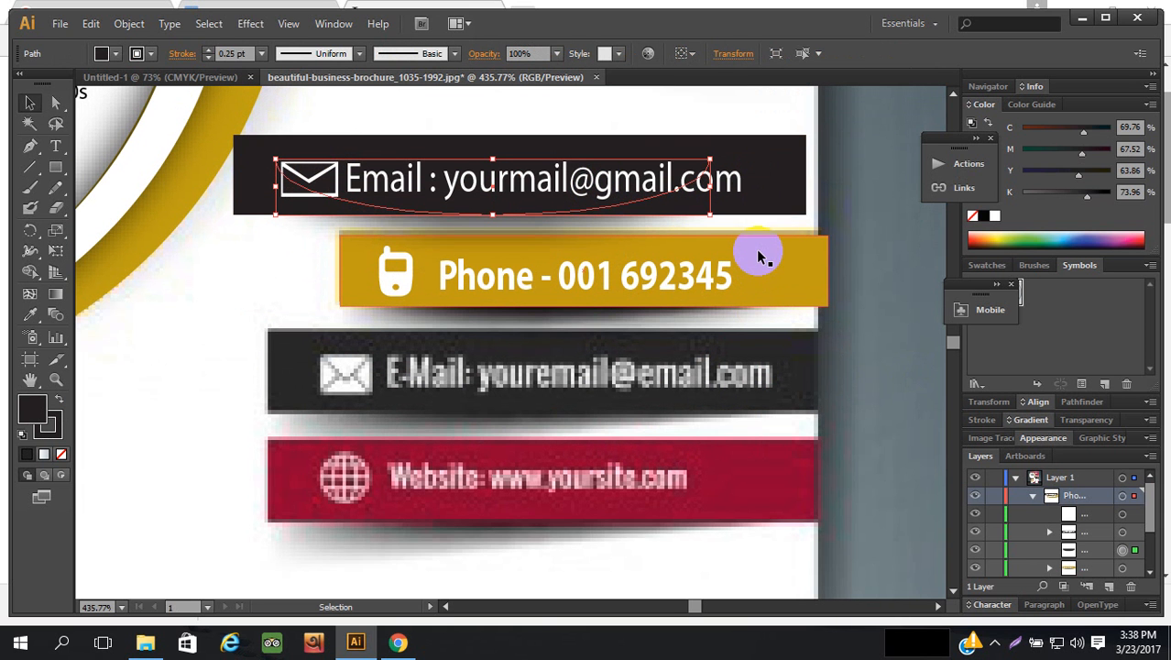
{"action": "scroll", "coordinate": [758, 272], "scroll_direction": "up", "scroll_amount": 1}
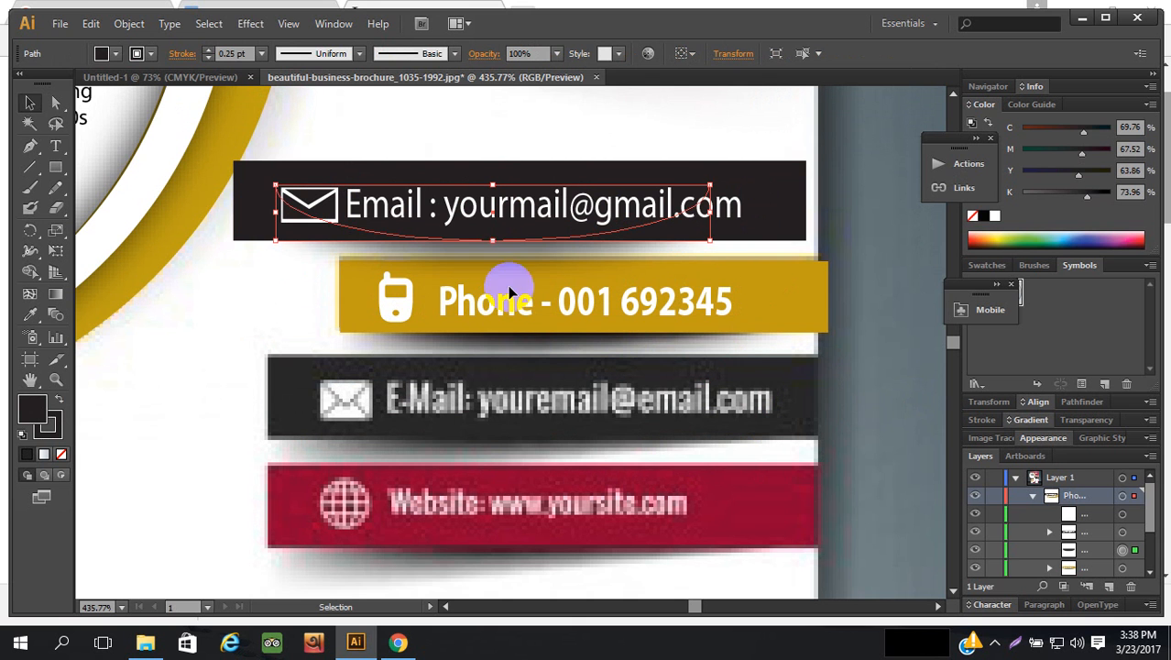
{"action": "scroll", "coordinate": [561, 229], "scroll_direction": "down", "scroll_amount": 1}
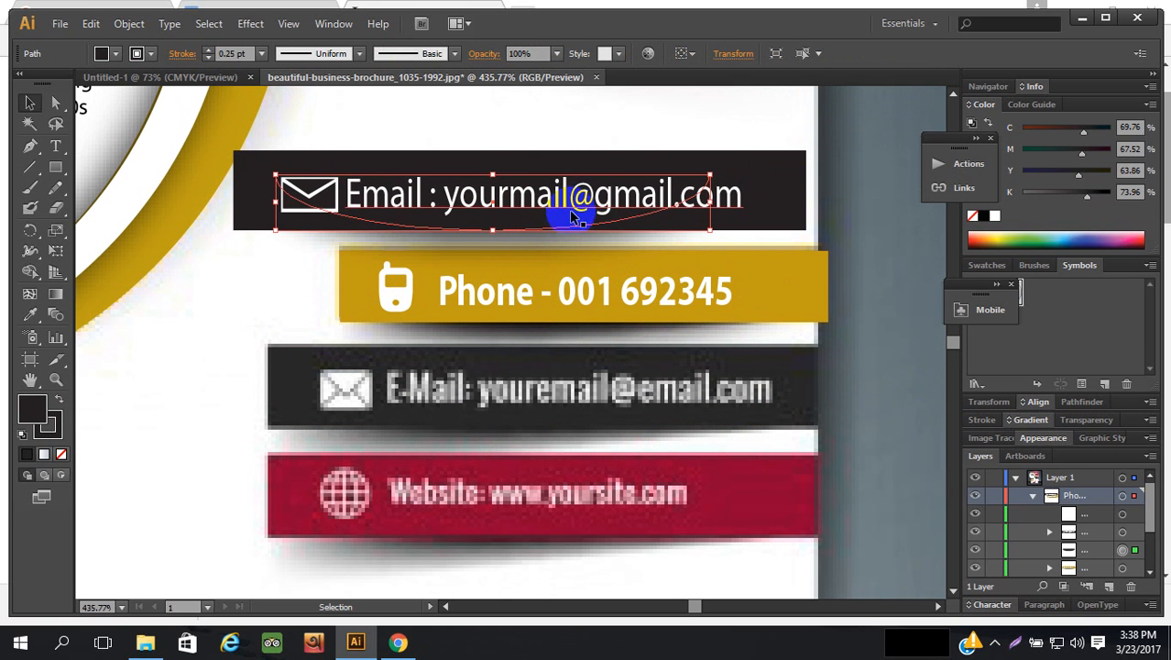
- Shift the e-mail bar group further up and right, and tuck the curved shadow shape back under its lower edge
{"action": "left_click_drag", "start_coordinate": [669, 135], "coordinate": [586, 141]}
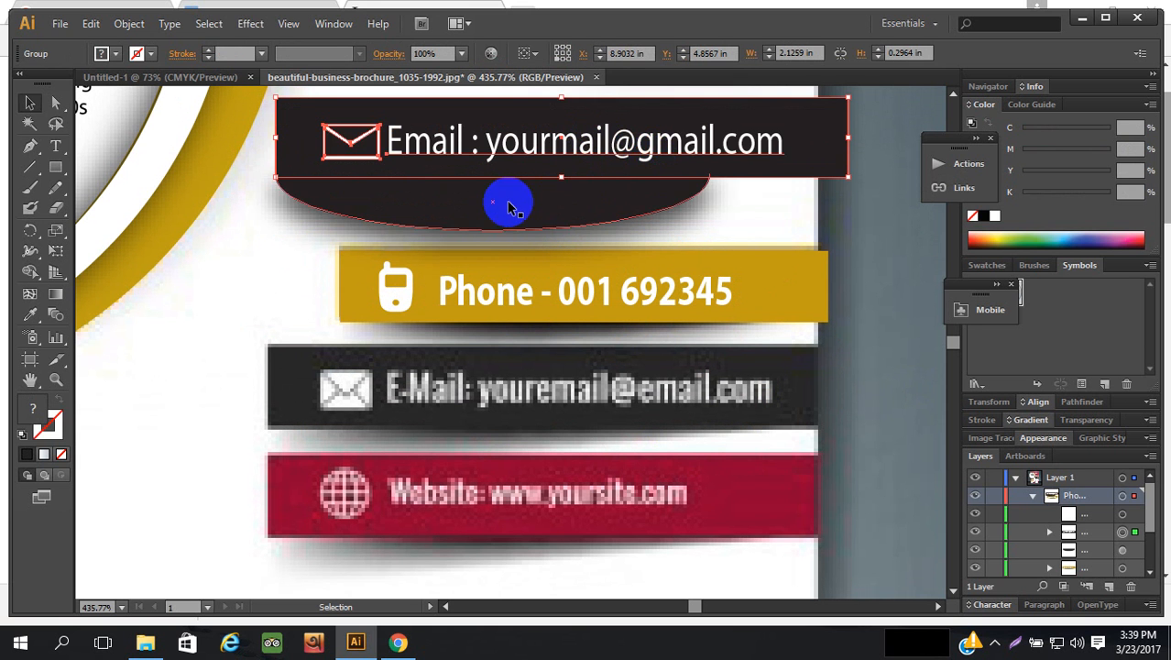
{"action": "left_click_drag", "start_coordinate": [511, 216], "coordinate": [547, 163]}
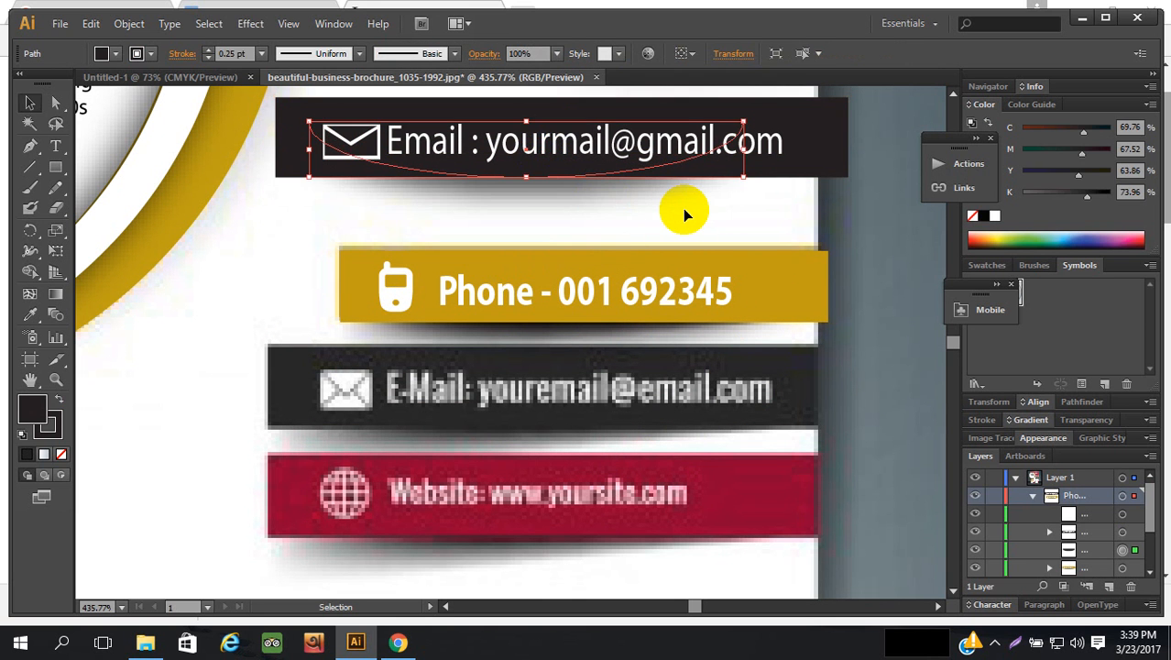
{"action": "scroll", "coordinate": [715, 229], "scroll_direction": "up", "scroll_amount": 1}
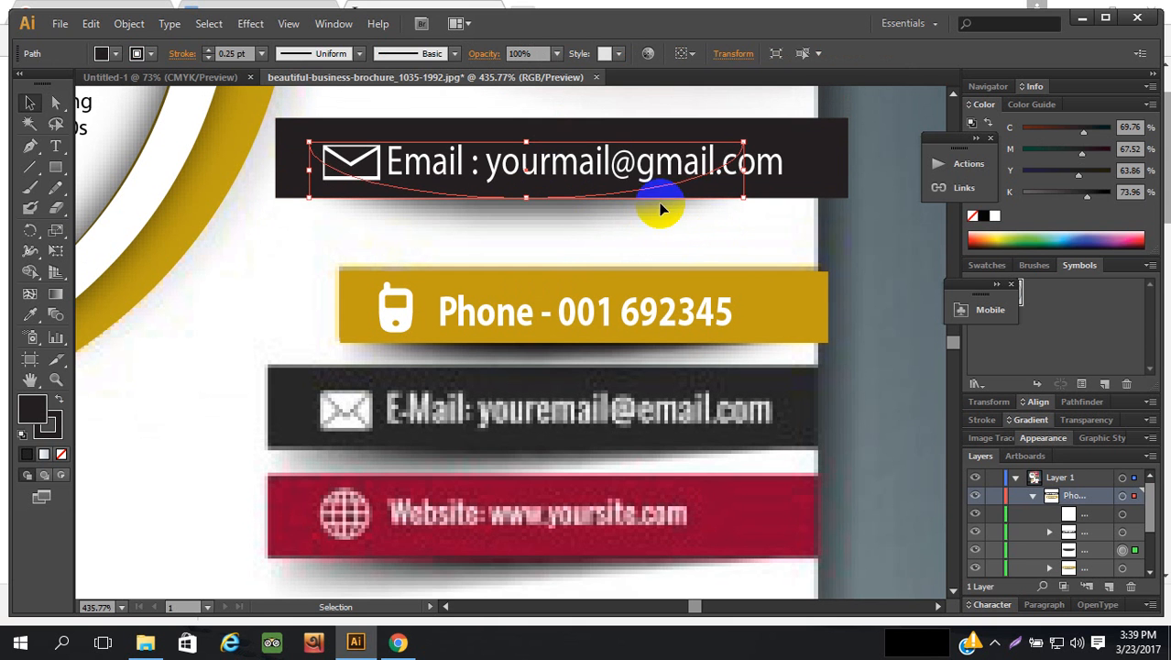
- Try to place the e-mail bar group without its shadow over the original e-mail bar, and undo that move
{"action": "left_click", "coordinate": [549, 187]}
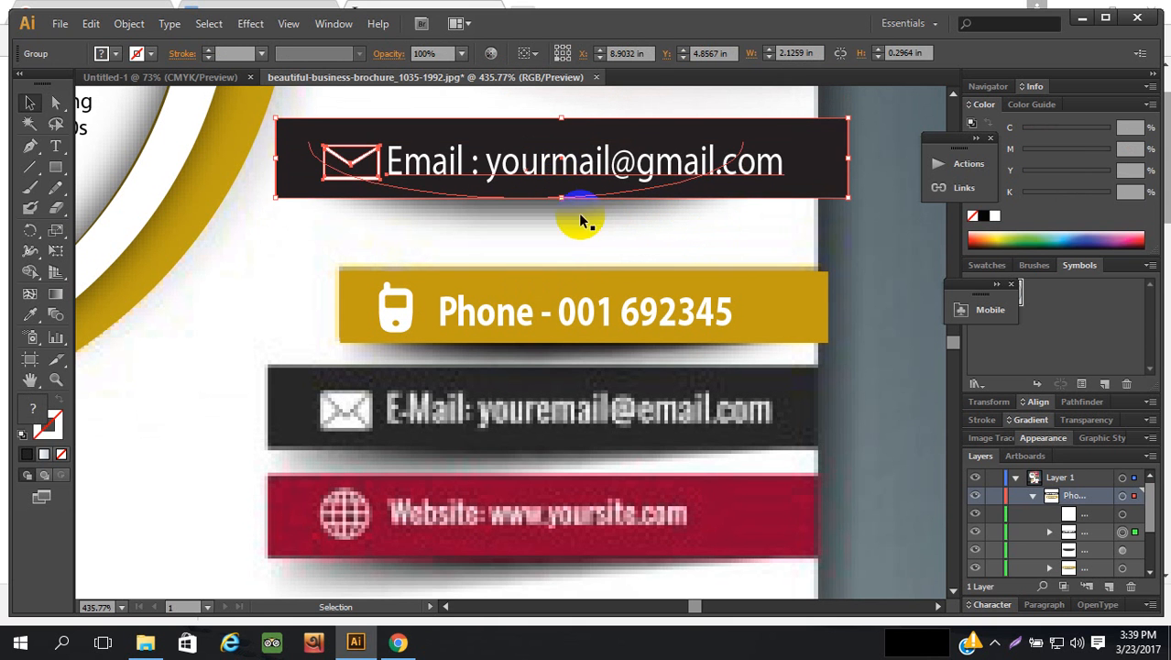
{"action": "key", "text": "a"}
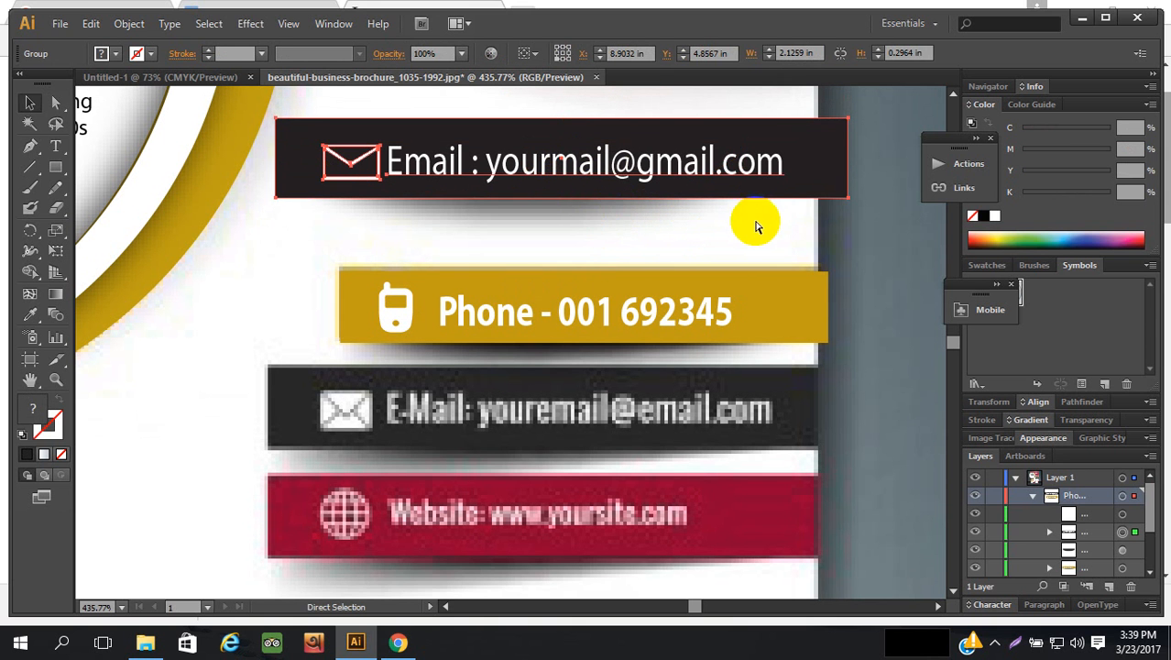
{"action": "scroll", "coordinate": [756, 227], "scroll_direction": "up", "scroll_amount": 1}
{"action": "left_click_drag", "start_coordinate": [665, 192], "coordinate": [657, 445]}
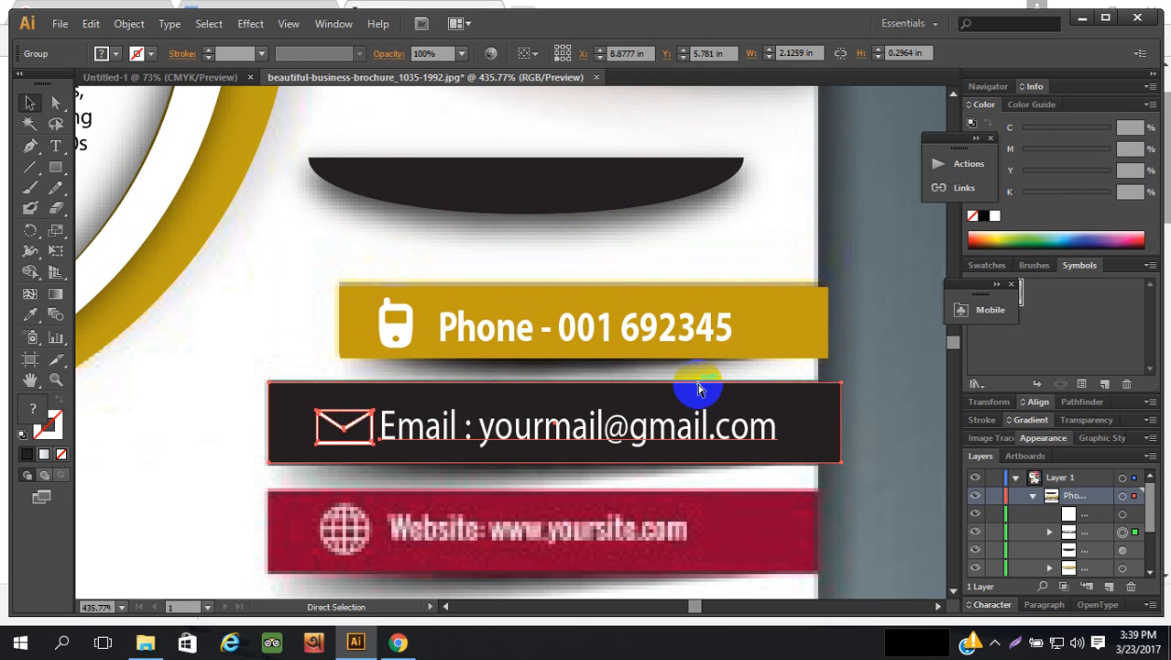
{"action": "key", "text": "ctrl+z"}
{"action": "mouse_move", "coordinate": [612, 261]}
{"action": "left_mouse_down"}
{"action": "mouse_move", "coordinate": [486, 149]}
{"action": "mouse_move", "coordinate": [536, 230]}
{"action": "mouse_move", "coordinate": [595, 271]}
{"action": "mouse_move", "coordinate": [590, 258]}
{"action": "left_mouse_up"}
{"action": "left_click", "coordinate": [653, 257]}
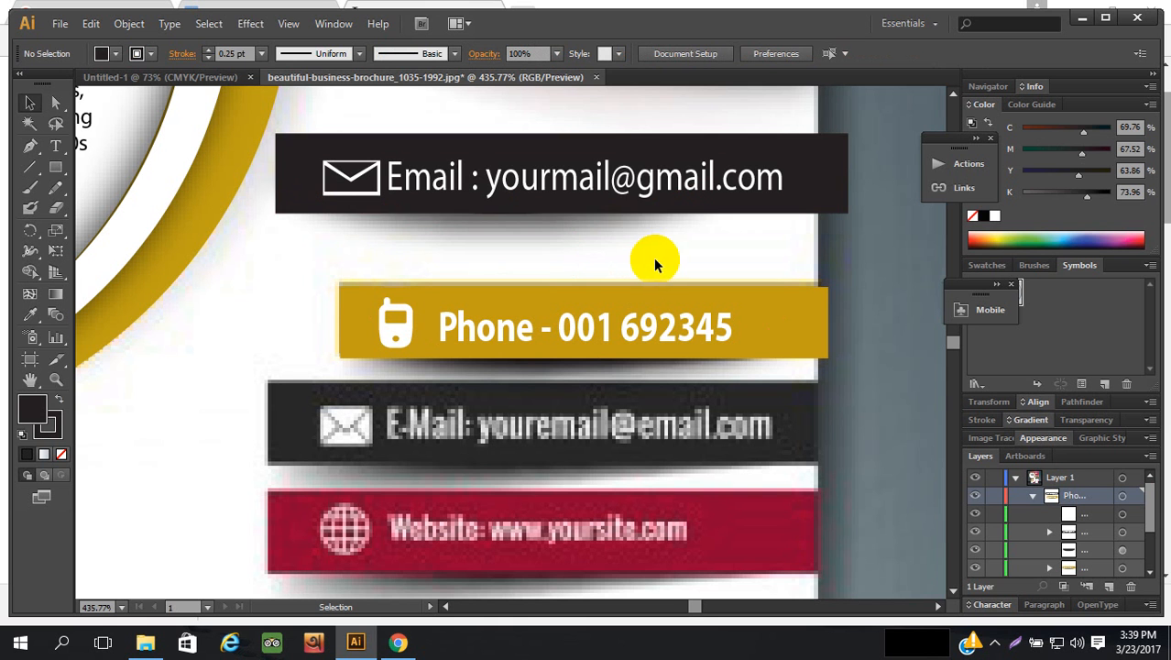
{"action": "left_click_drag", "start_coordinate": [633, 116], "coordinate": [570, 230]}
{"action": "scroll", "coordinate": [575, 230], "scroll_direction": "up", "scroll_amount": 3}
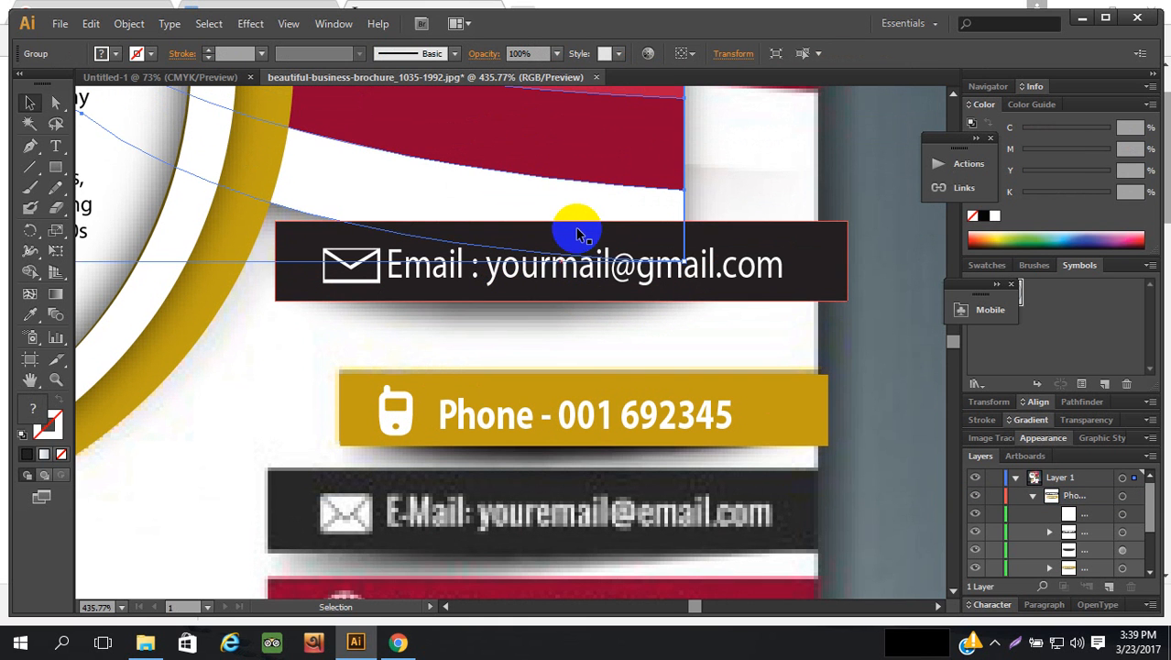
{"action": "key", "text": "ctrl+z"}
{"action": "scroll", "coordinate": [638, 230], "scroll_direction": "up", "scroll_amount": 3}
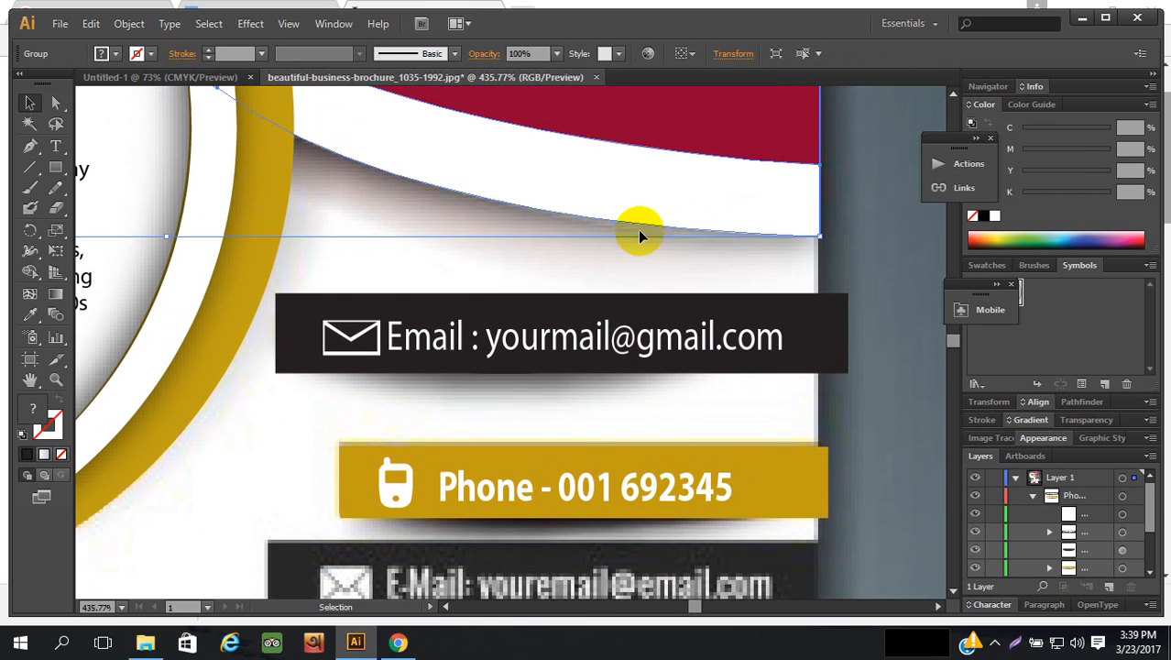
- Select the e-mail bar together with its curved shadow shape and group them
{"action": "scroll", "coordinate": [638, 236], "scroll_direction": "up", "scroll_amount": 1}
{"action": "left_click_drag", "start_coordinate": [682, 445], "coordinate": [410, 322]}
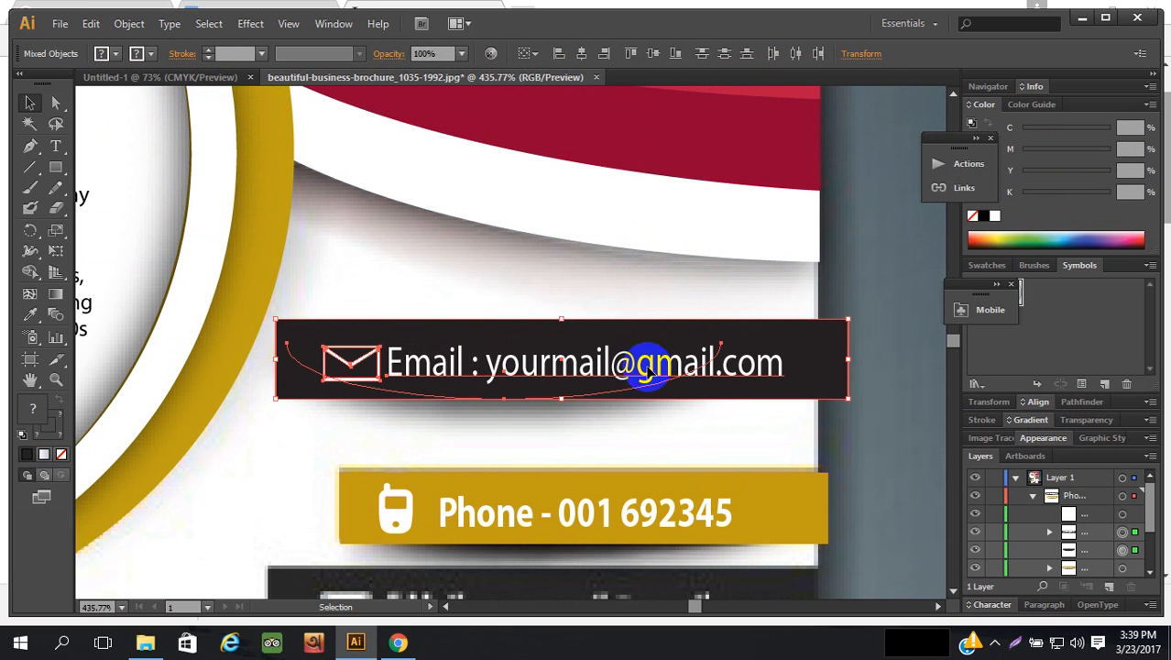
{"action": "key", "text": "ctrl+g"}
{"action": "scroll", "coordinate": [865, 303], "scroll_direction": "up", "scroll_amount": 1}
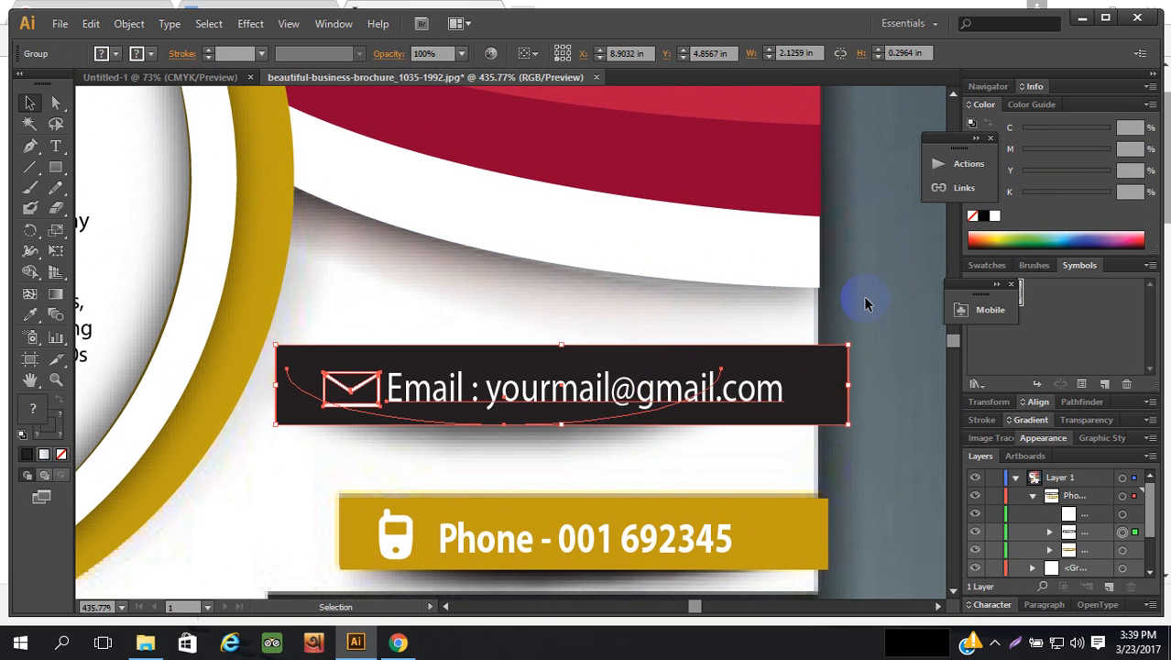
- Move the grouped e-mail bar and shadow onto the original e-mail bar, between the phone and website bars, and deselect it
{"action": "key", "text": "ctrl+1"}
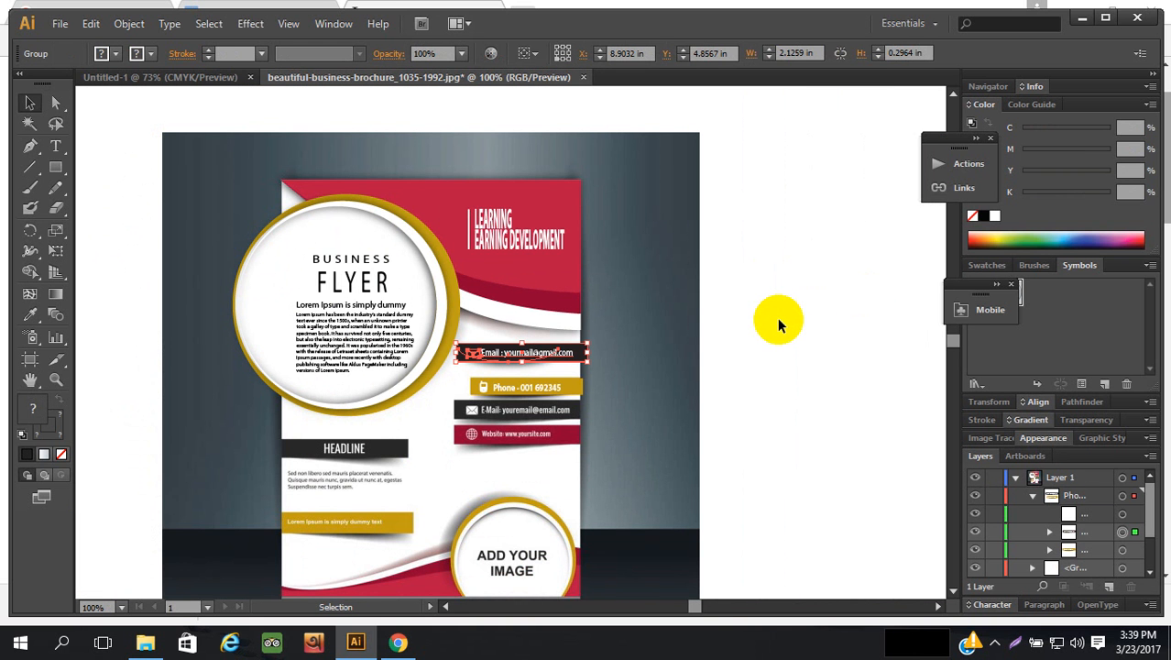
{"action": "key", "text": "ctrl+plus"}
{"action": "key", "text": "ctrl+plus"}
{"action": "key", "text": "ctrl+plus"}
{"action": "key", "text": "ctrl+plus"}
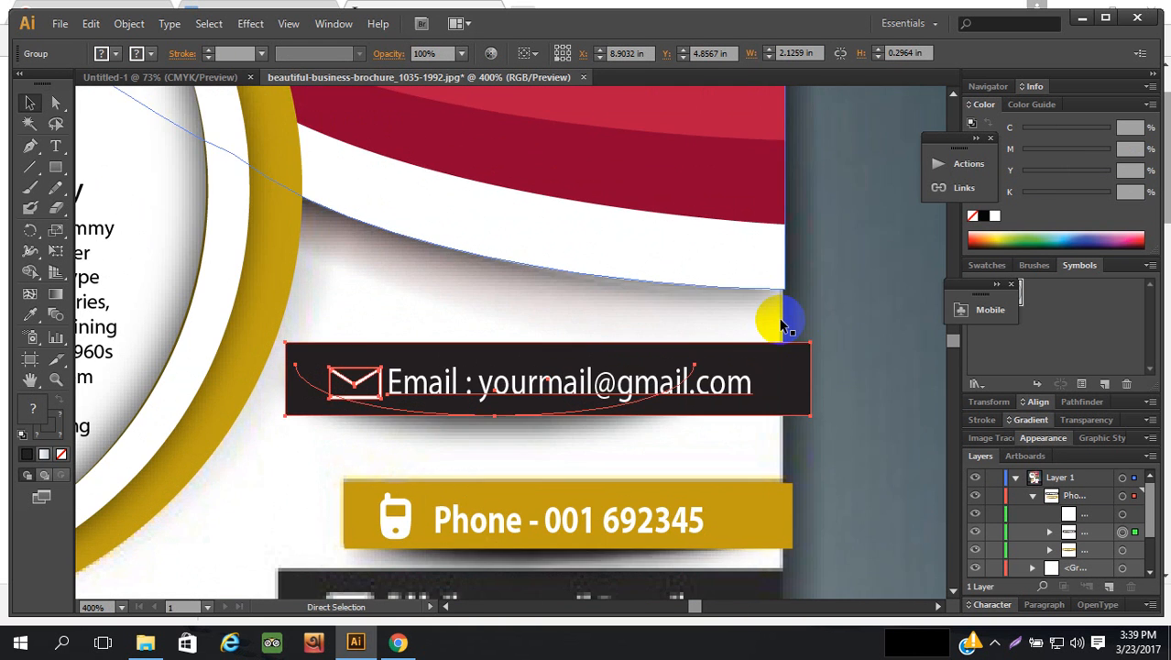
{"action": "scroll", "coordinate": [840, 278], "scroll_direction": "down", "scroll_amount": 5}
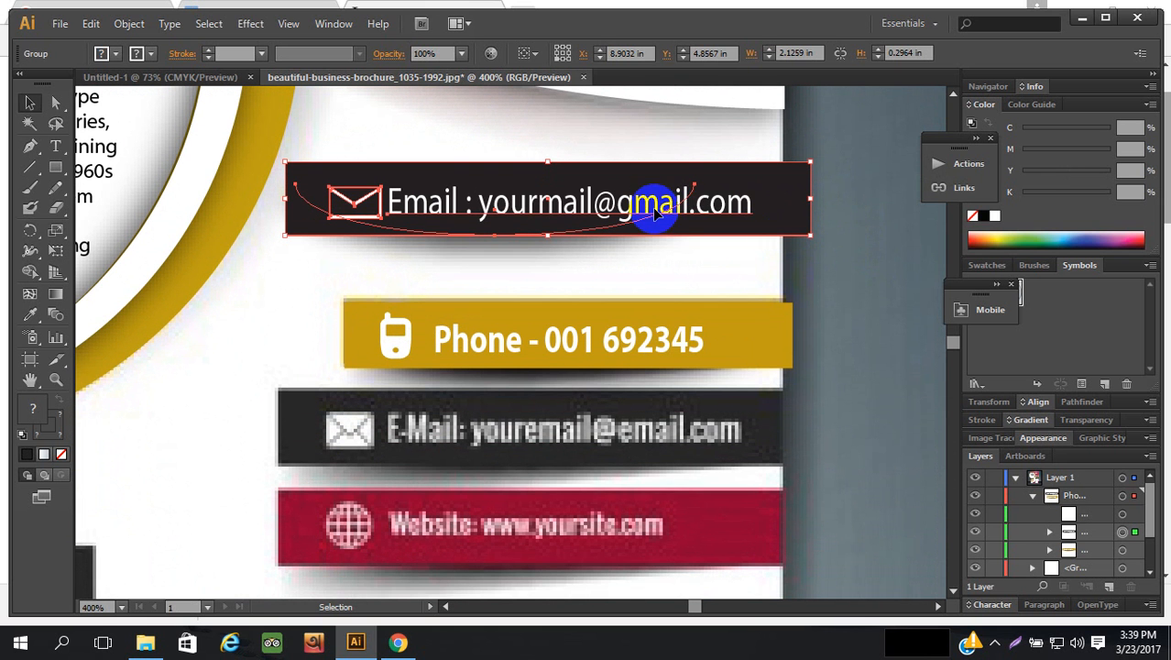
{"action": "left_click_drag", "start_coordinate": [698, 202], "coordinate": [678, 434]}
{"action": "scroll", "coordinate": [895, 310], "scroll_direction": "down", "scroll_amount": 3}
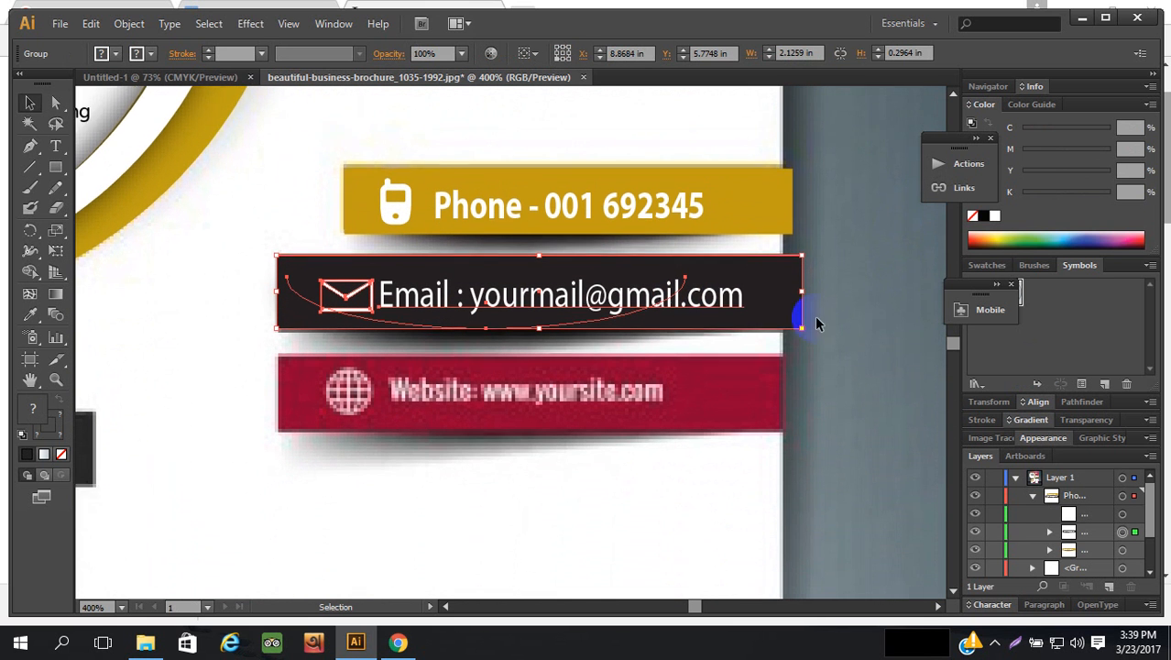
{"action": "scroll", "coordinate": [713, 322], "scroll_direction": "down", "scroll_amount": 1}
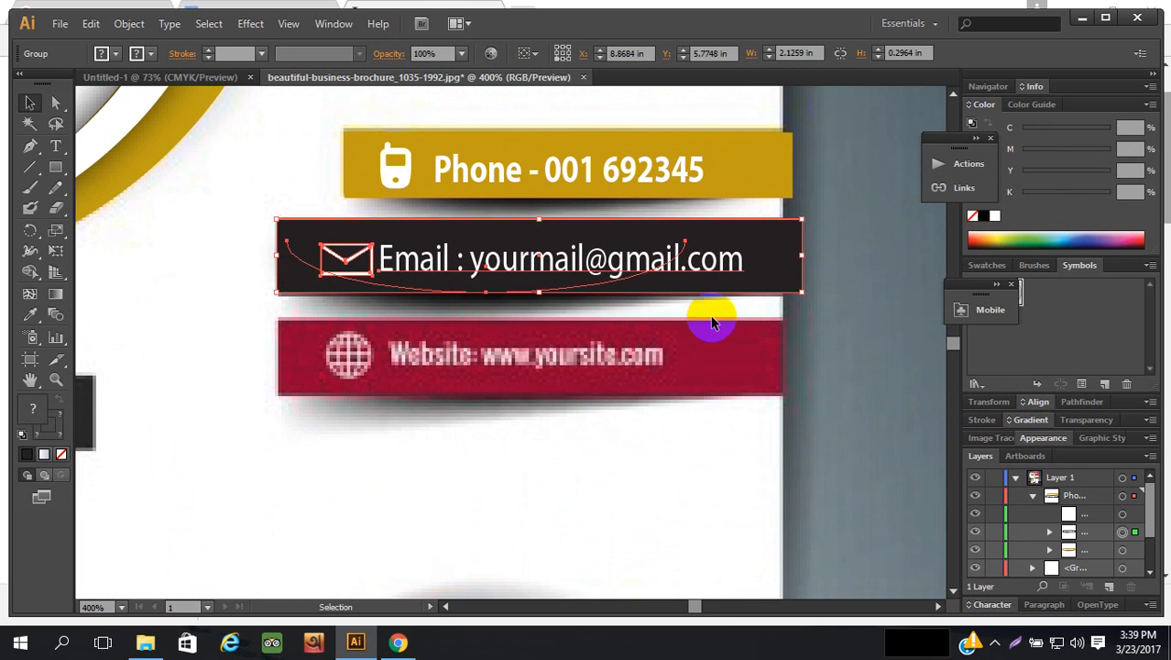
{"action": "scroll", "coordinate": [812, 328], "scroll_direction": "down", "scroll_amount": 1}
{"action": "left_click", "coordinate": [818, 319]}
{"action": "scroll", "coordinate": [588, 349], "scroll_direction": "down", "scroll_amount": 1}
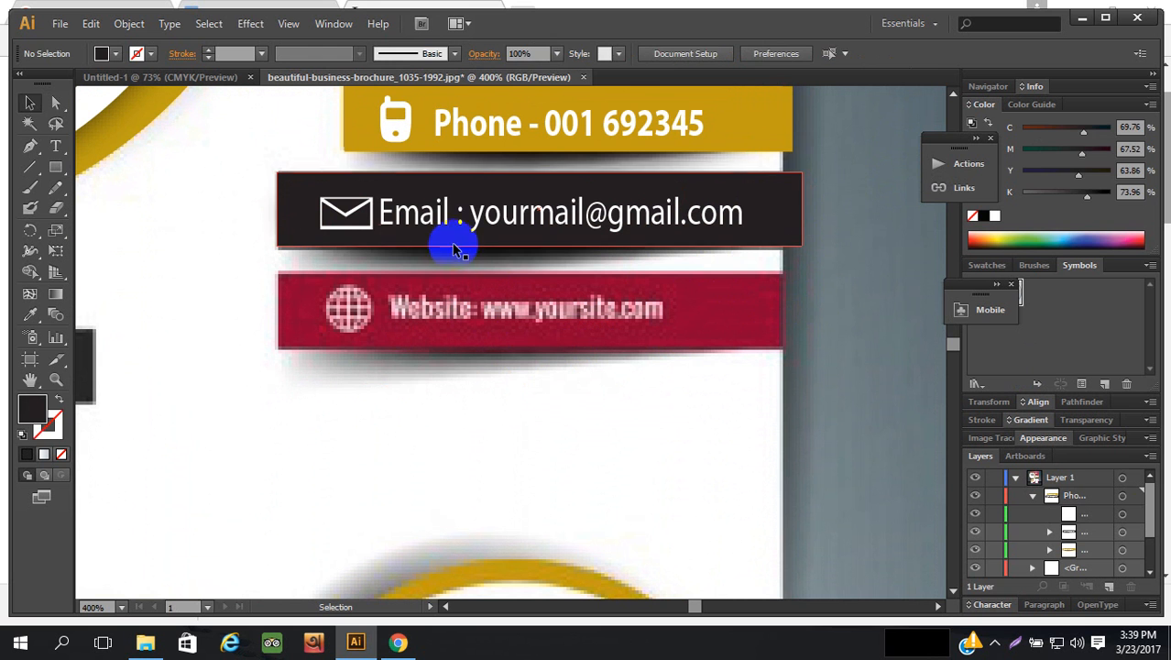
- Draw a rectangle over the original website bar, extending slightly past the flyer's right edge
{"action": "left_click", "coordinate": [452, 249]}
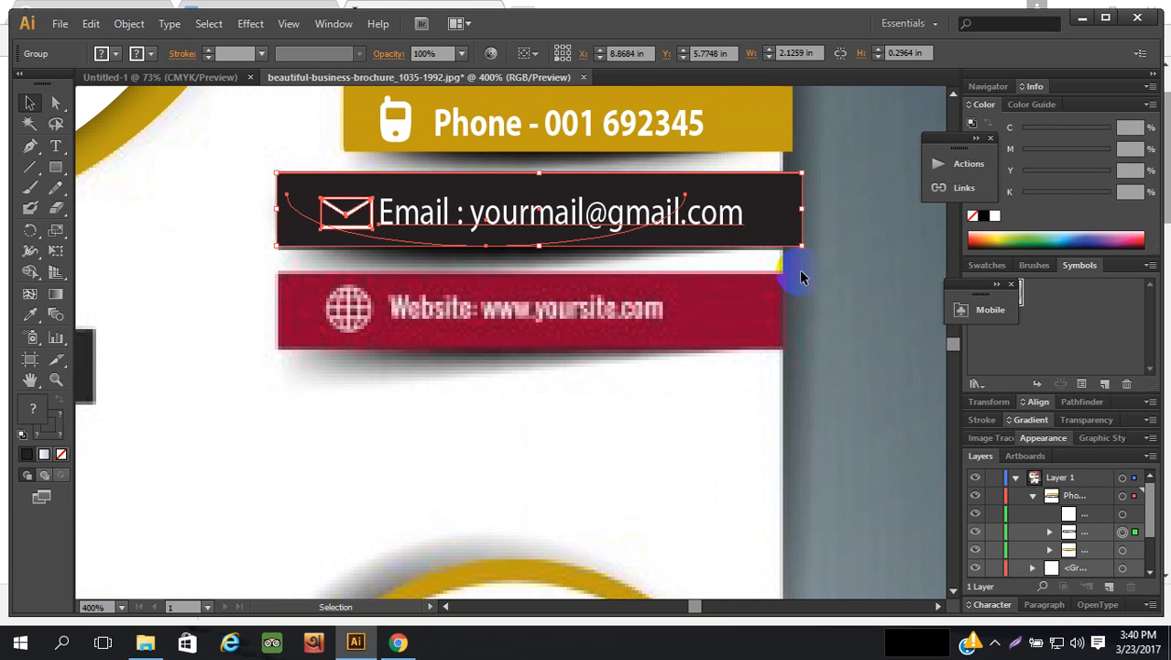
{"action": "left_click", "coordinate": [55, 167]}
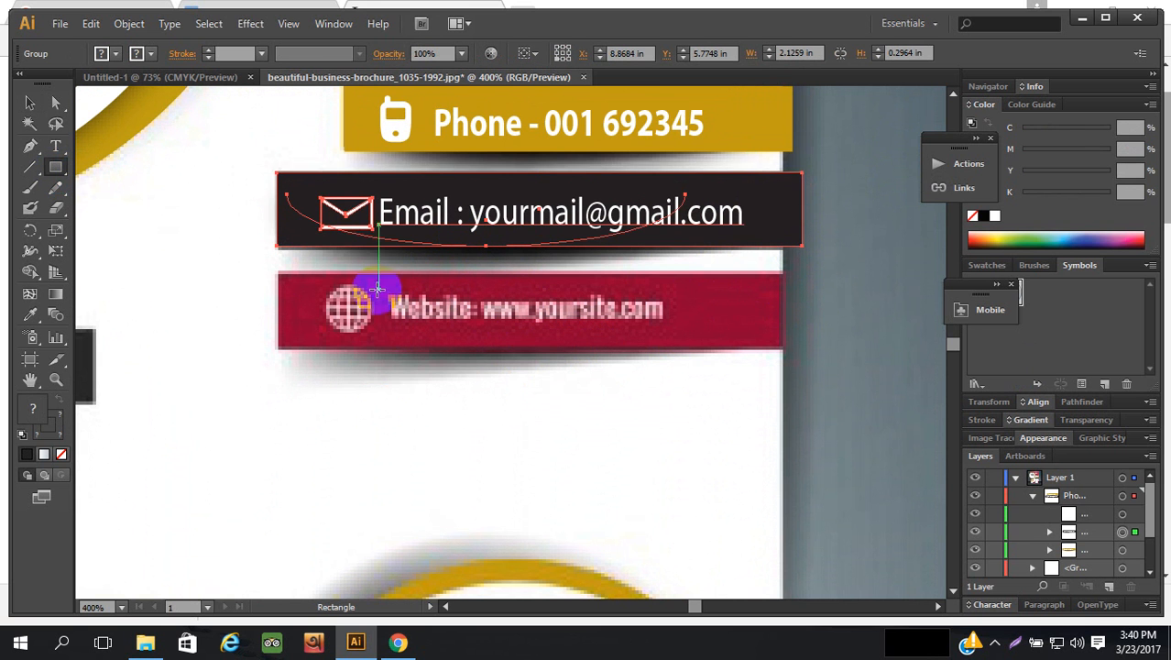
{"action": "left_click_drag", "start_coordinate": [278, 274], "coordinate": [792, 347]}
{"action": "left_click", "coordinate": [30, 102]}
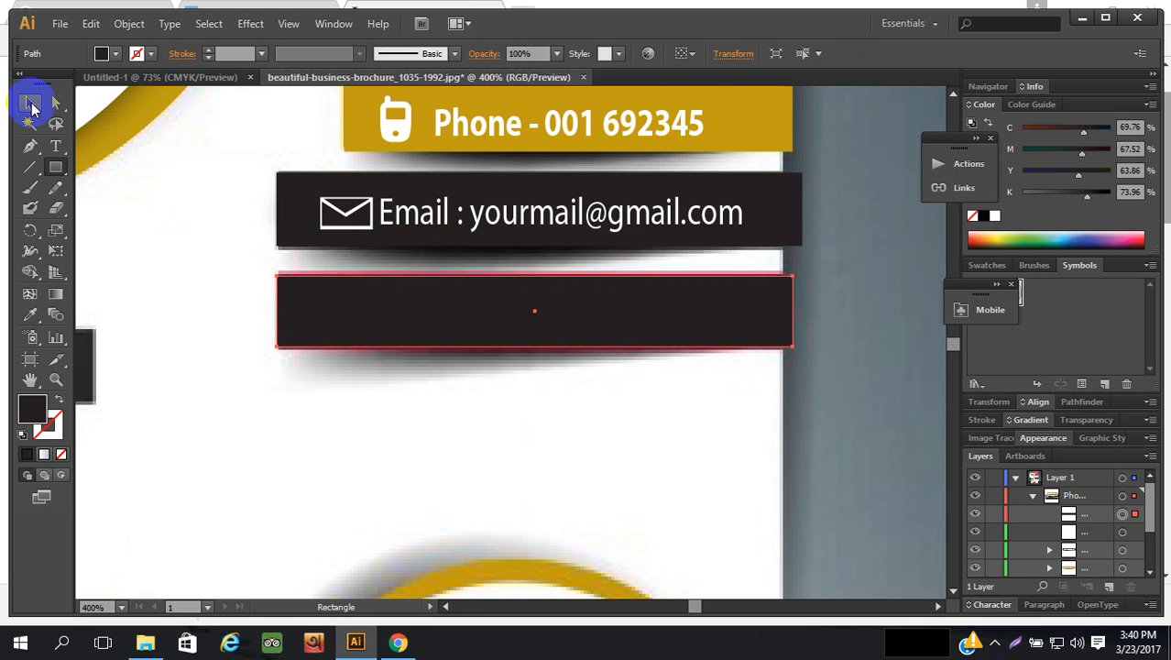
{"action": "left_click", "coordinate": [659, 332]}
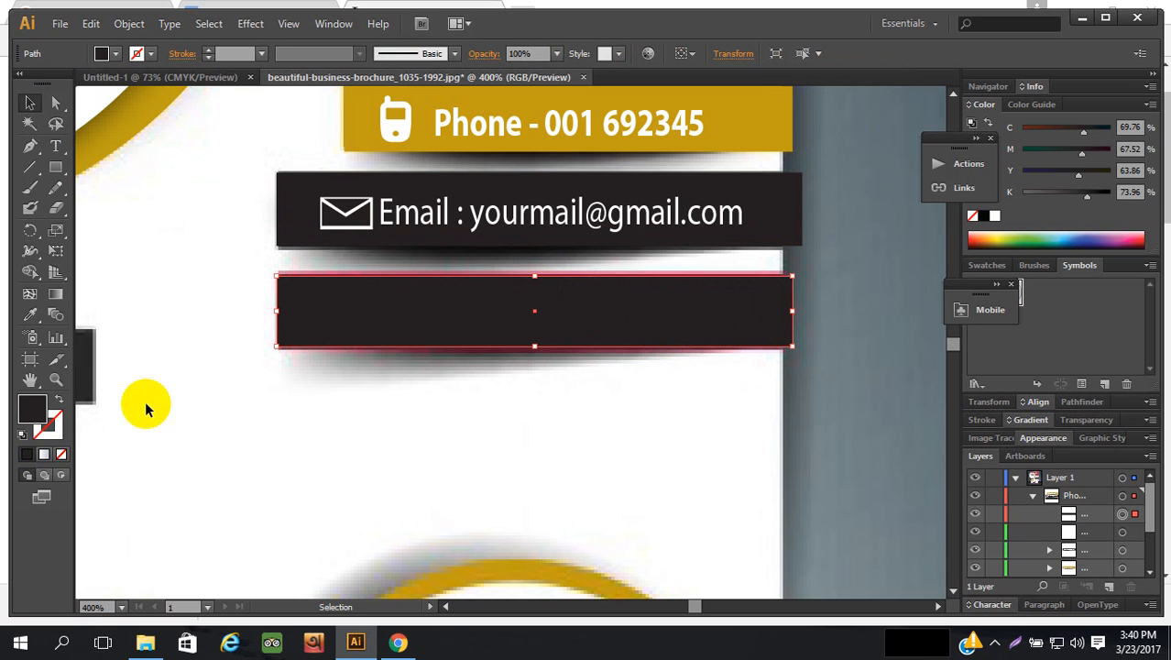
- Fill the new rectangle with the crimson sampled from the original website bar, and hide the rectangle
{"action": "key", "text": "slash"}
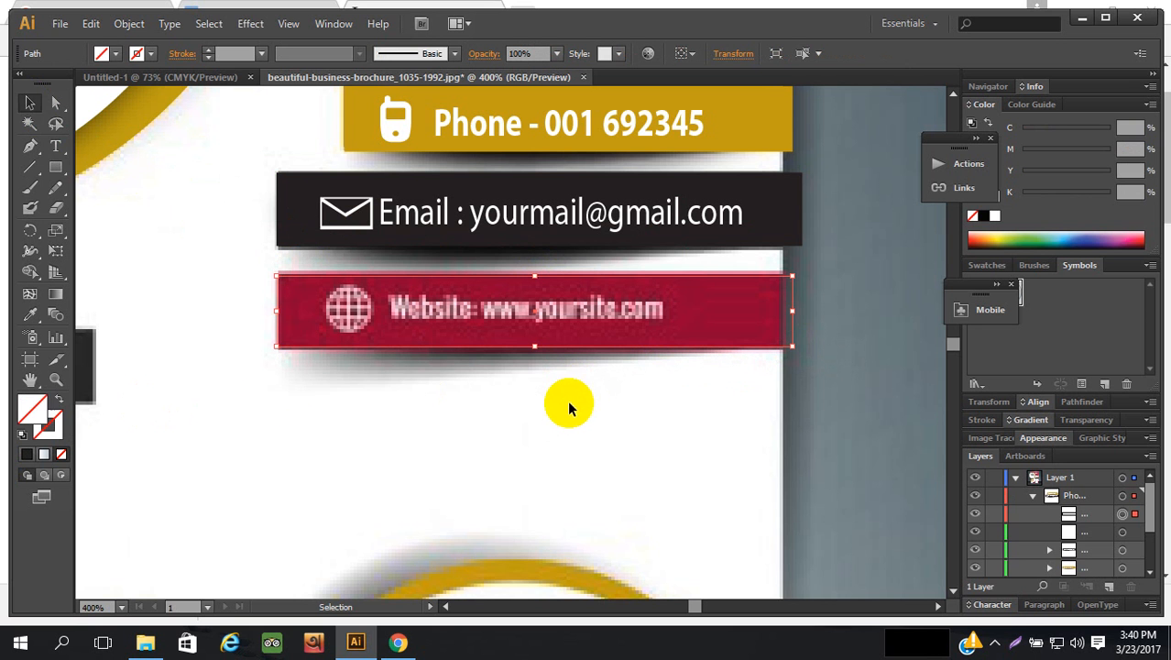
{"action": "left_click", "coordinate": [31, 315]}
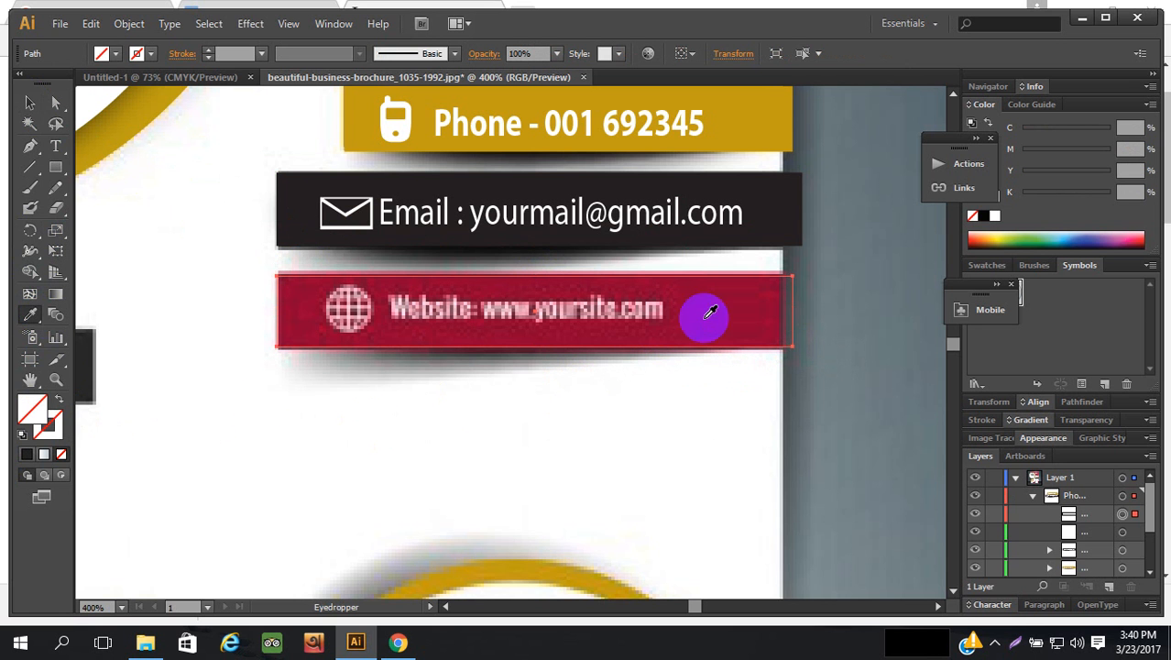
{"action": "left_click", "coordinate": [737, 307]}
{"action": "left_click", "coordinate": [26, 104]}
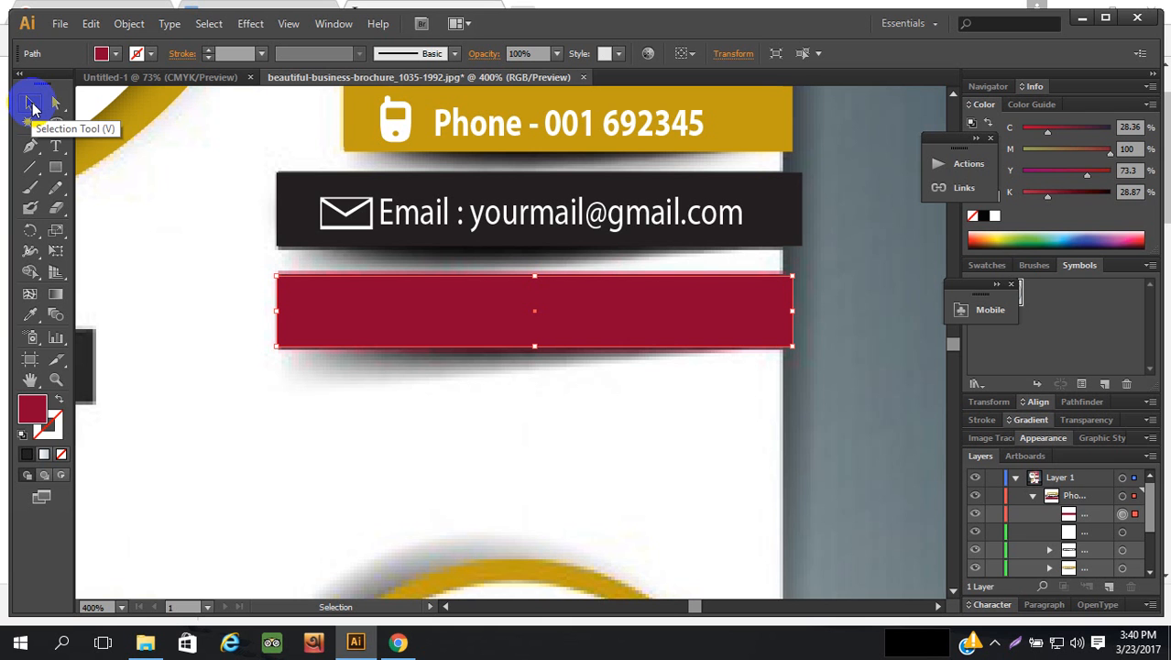
{"action": "left_click", "coordinate": [331, 320]}
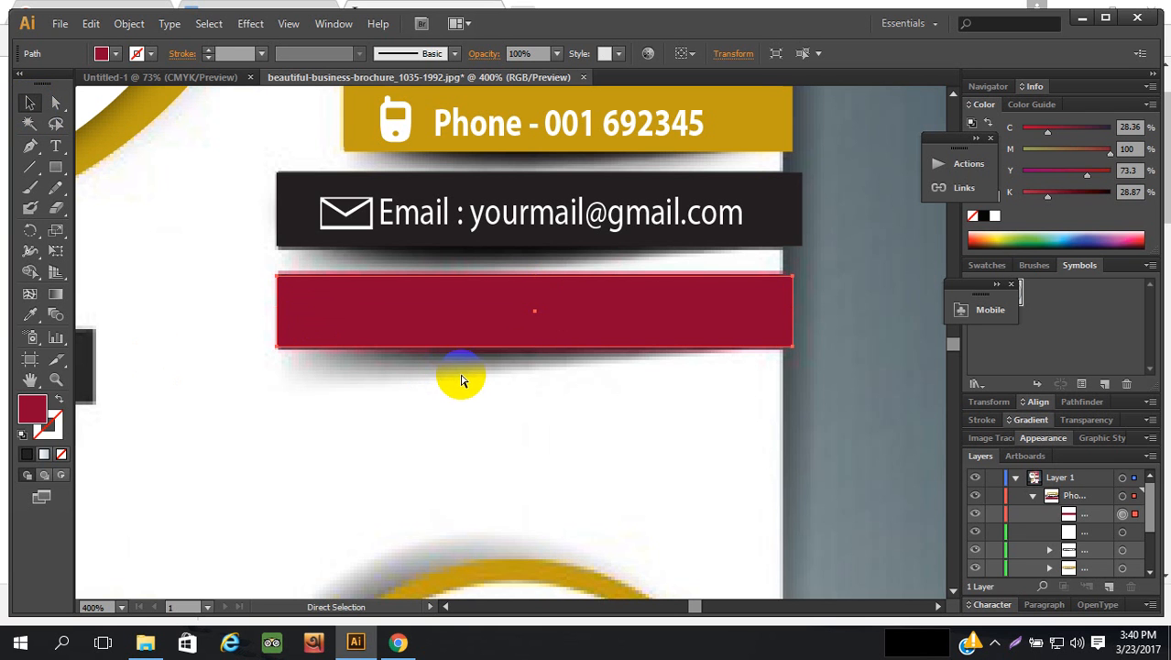
{"action": "key", "text": "ctrl+3"}
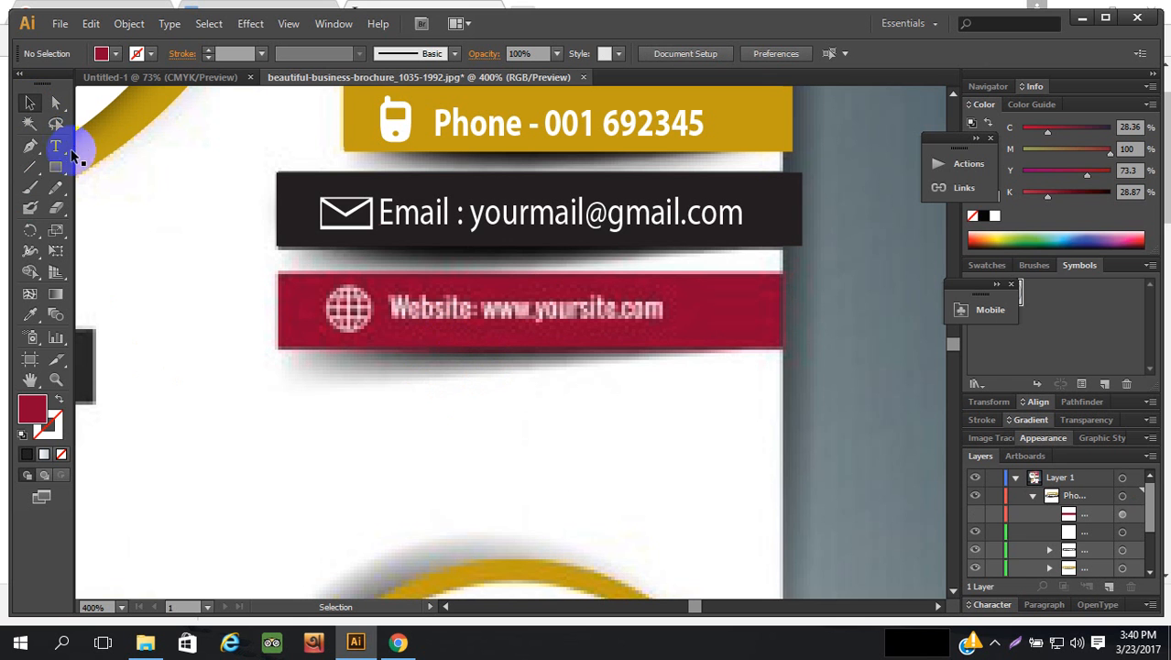
- Place the Go to Web - Grey symbol from the Mobile symbol library below the website bar
{"action": "left_click", "coordinate": [987, 308]}
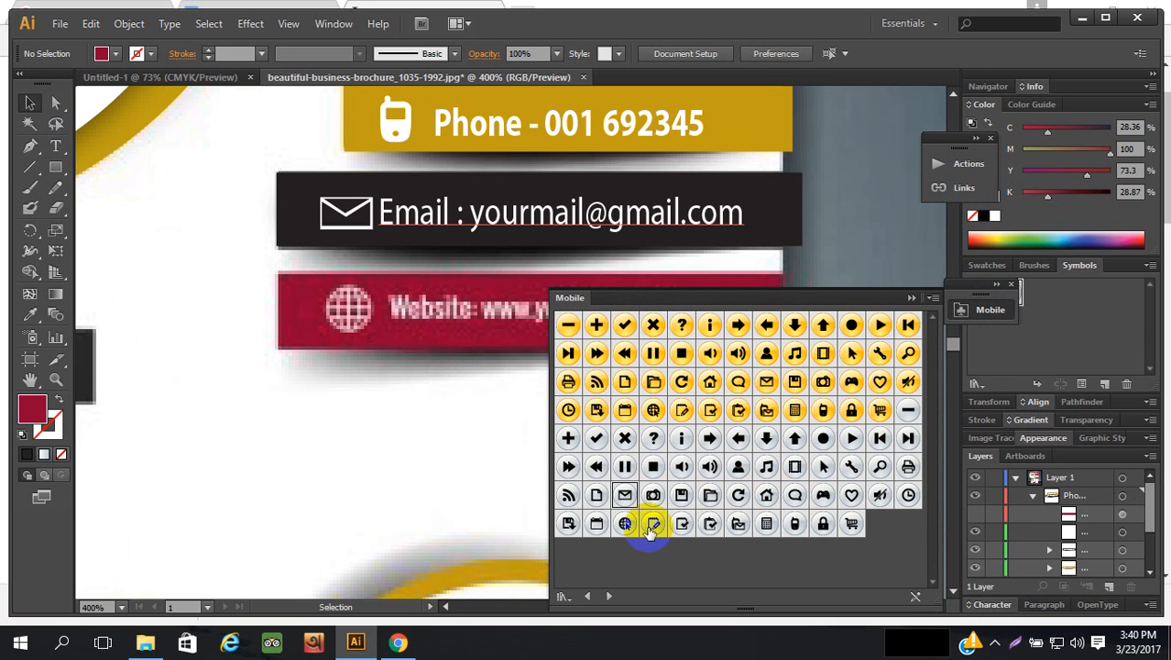
{"action": "left_click_drag", "start_coordinate": [625, 525], "coordinate": [405, 513]}
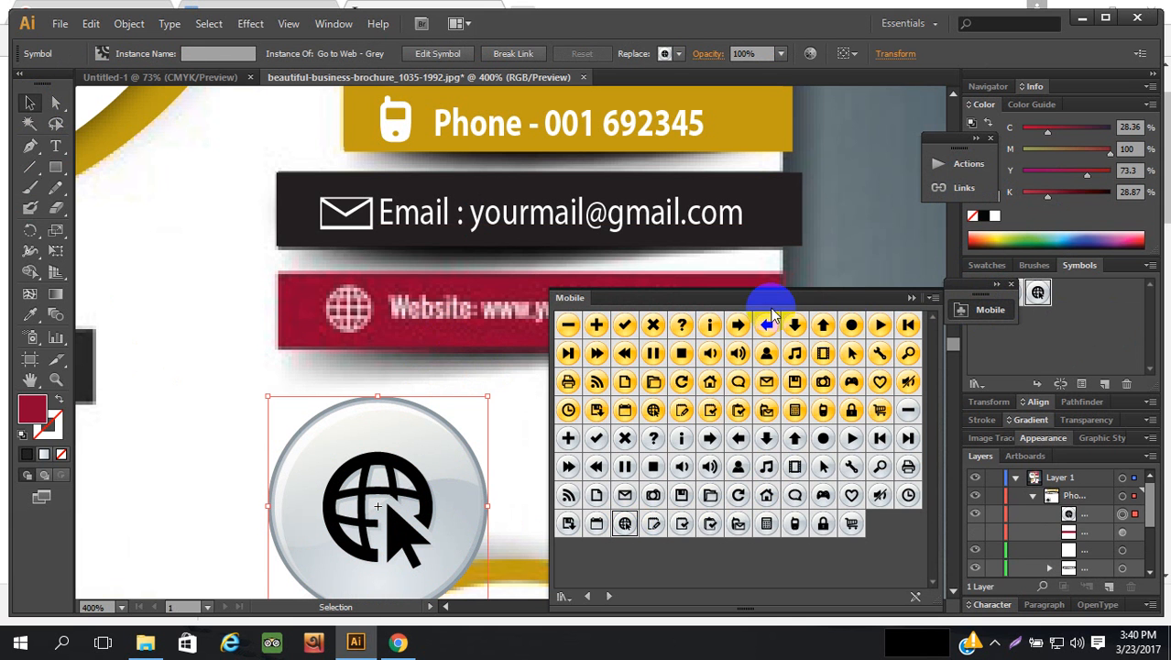
{"action": "left_click", "coordinate": [908, 299]}
{"action": "scroll", "coordinate": [829, 307], "scroll_direction": "up", "scroll_amount": 2}
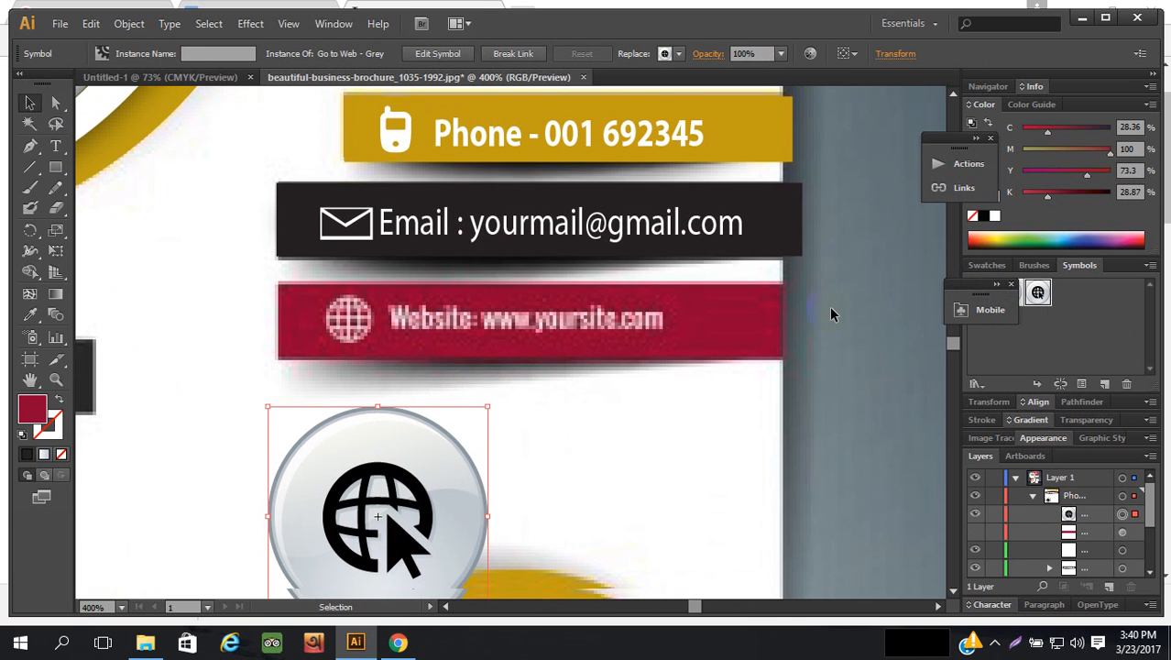
{"action": "scroll", "coordinate": [829, 307], "scroll_direction": "down", "scroll_amount": 3}
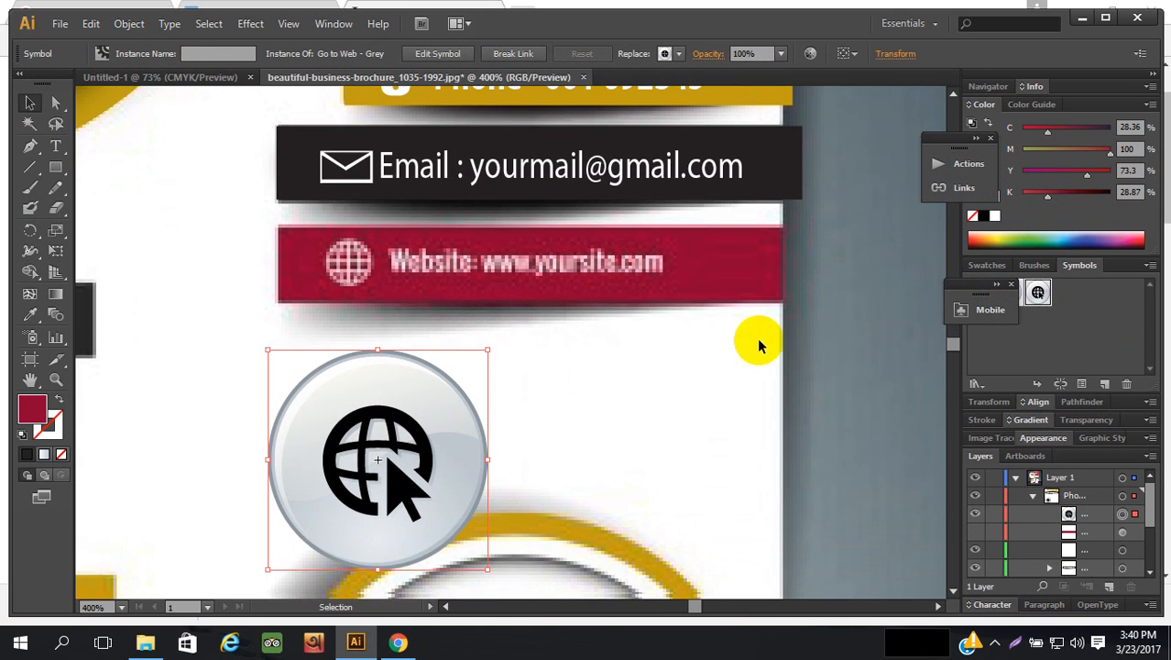
- Break the link between the placed web symbol and its definition, leaving the symbol definition unedited
{"action": "double_click", "coordinate": [422, 452]}
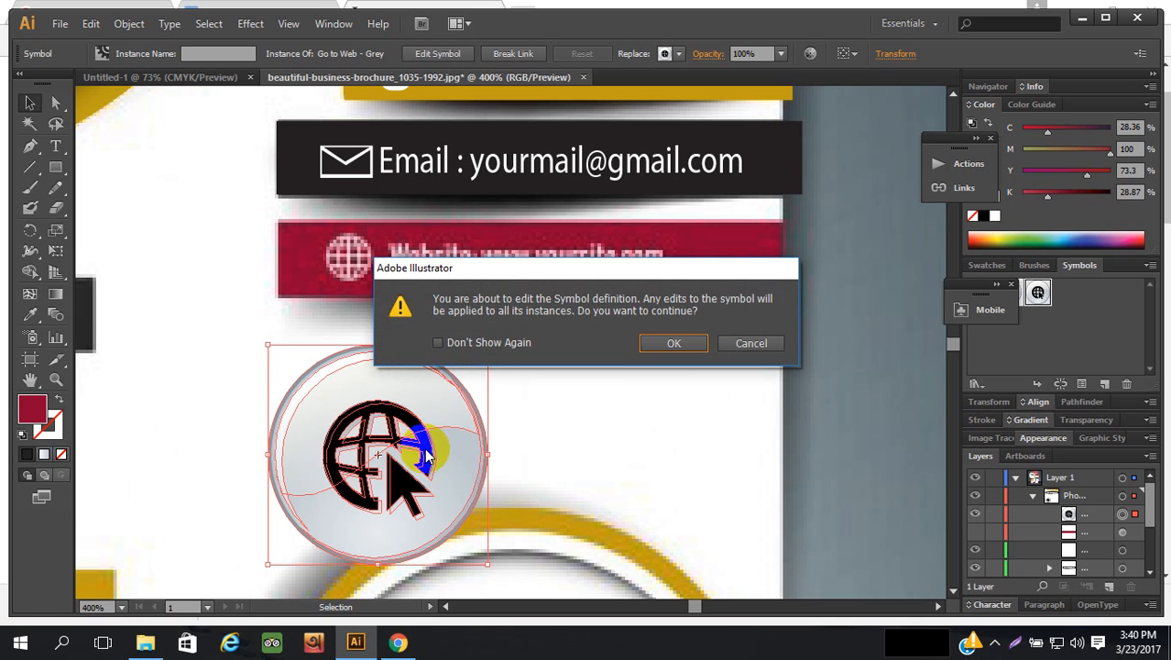
{"action": "left_click", "coordinate": [745, 343]}
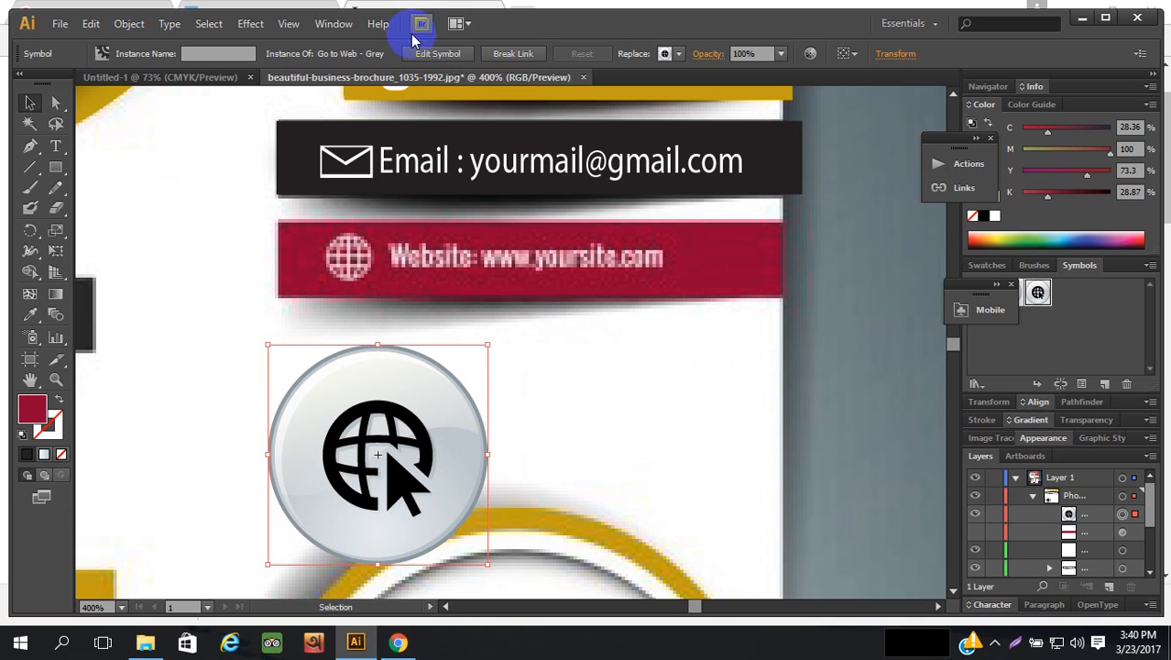
{"action": "left_click", "coordinate": [512, 54]}
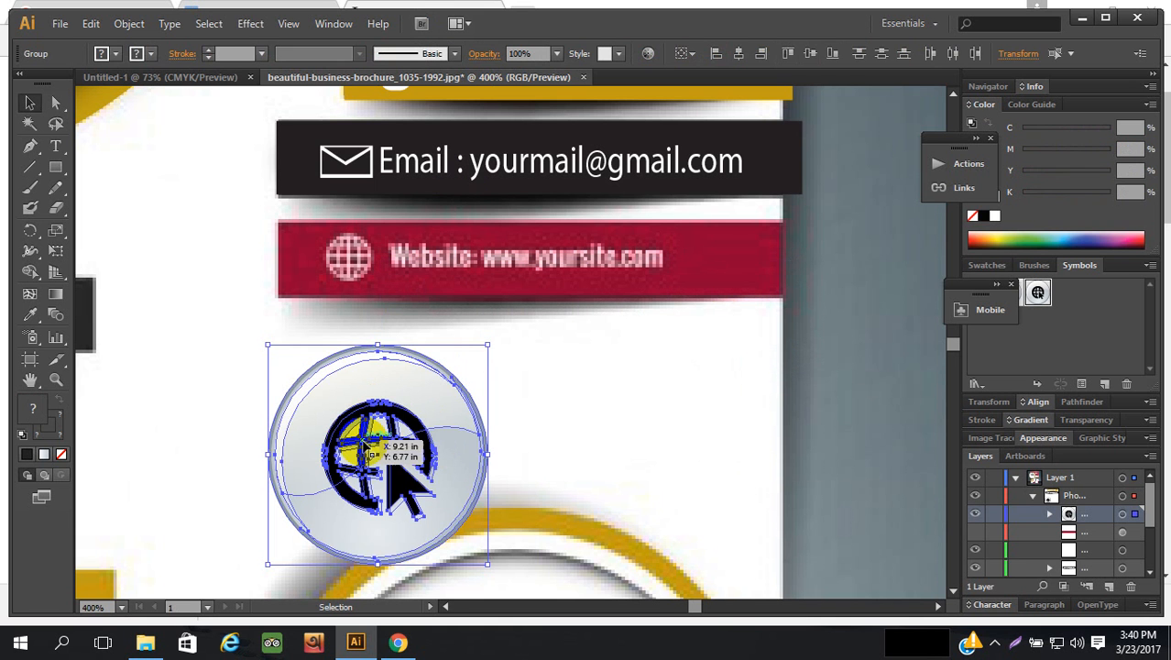
{"action": "left_click", "coordinate": [823, 388]}
- Pull the black globe-and-cursor shape out of its grey button onto the empty area near the flyer's right edge
{"action": "left_click", "coordinate": [416, 419]}
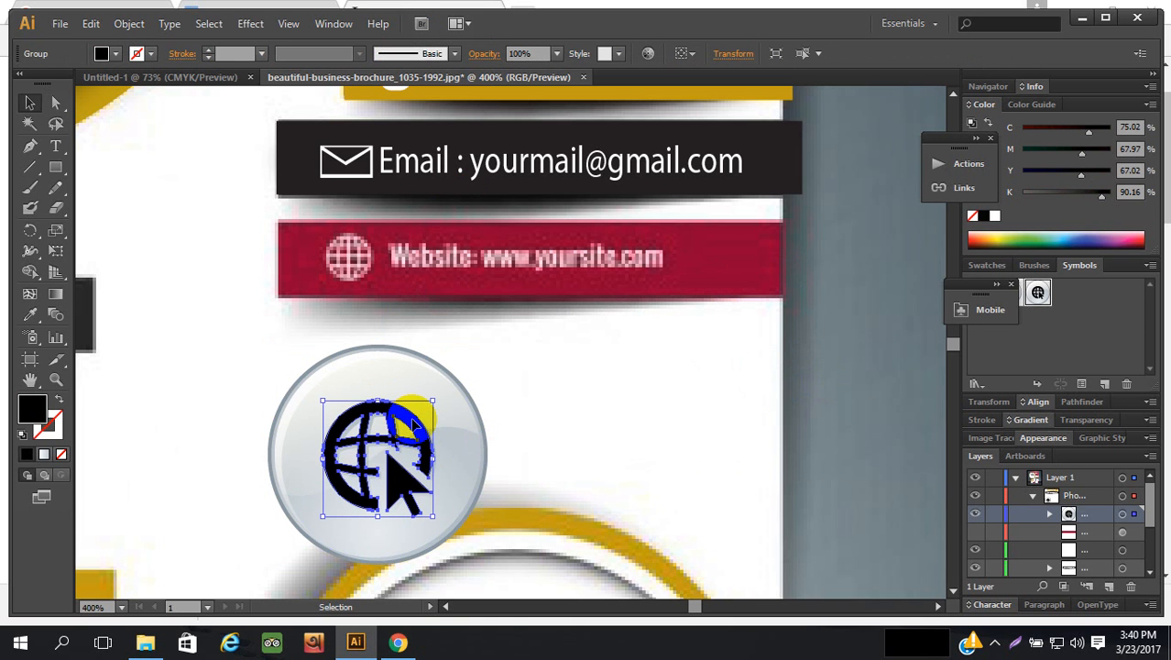
{"action": "left_click_drag", "start_coordinate": [413, 420], "coordinate": [682, 397]}
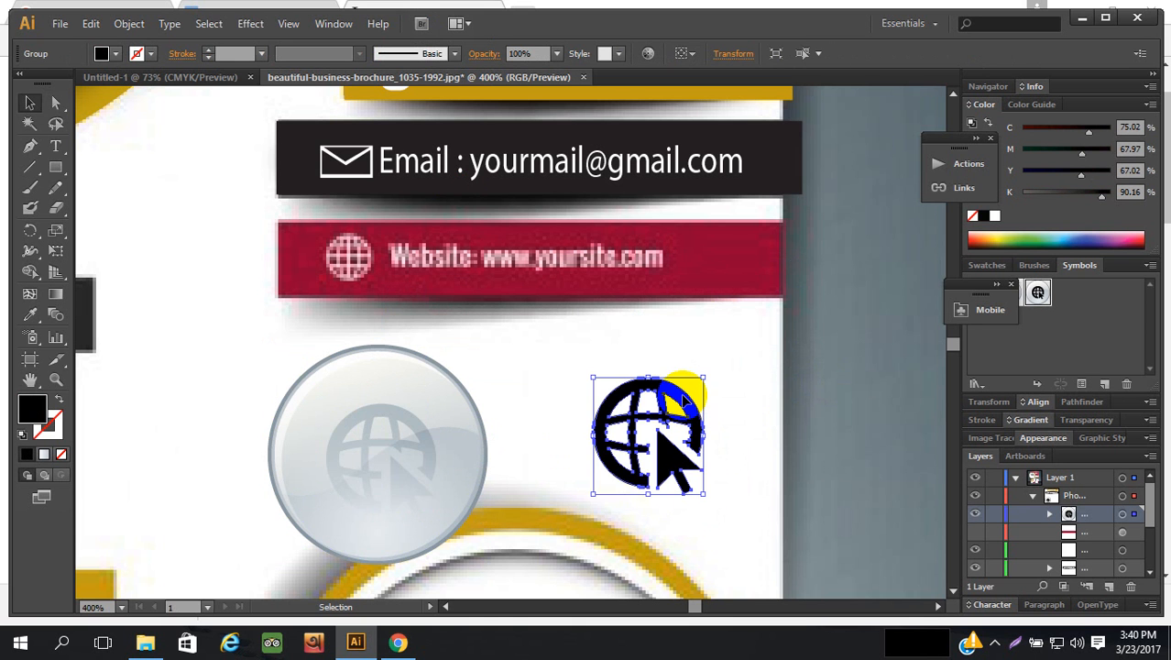
{"action": "left_click", "coordinate": [799, 396]}
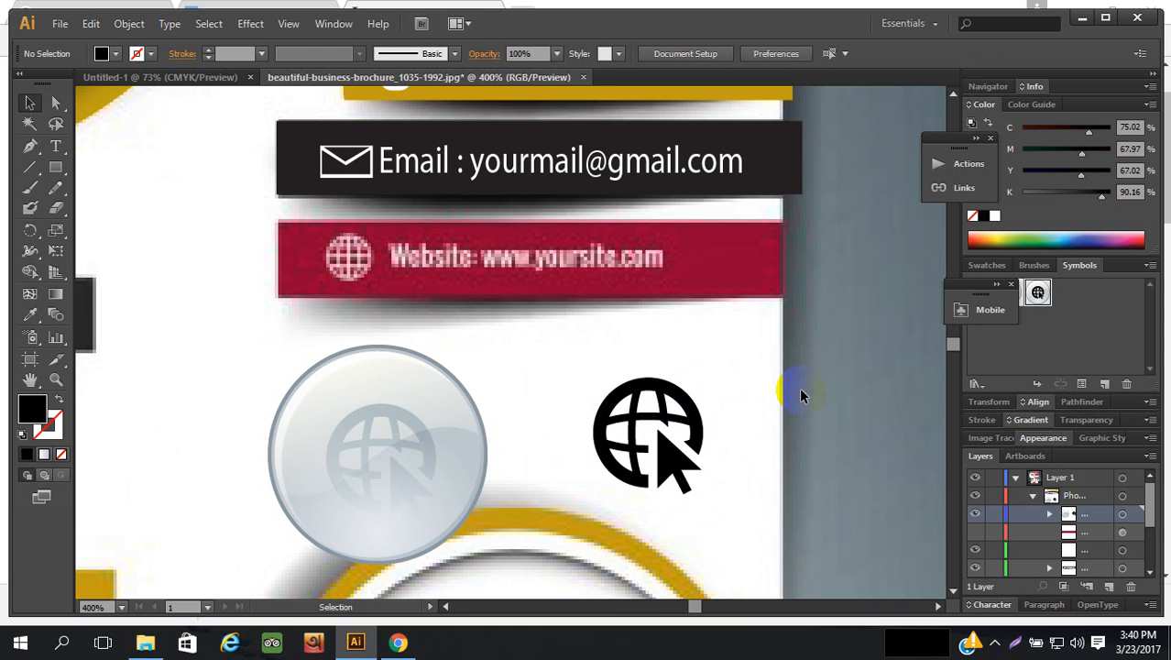
{"action": "left_click", "coordinate": [697, 422]}
{"action": "left_click_drag", "start_coordinate": [697, 422], "coordinate": [807, 390]}
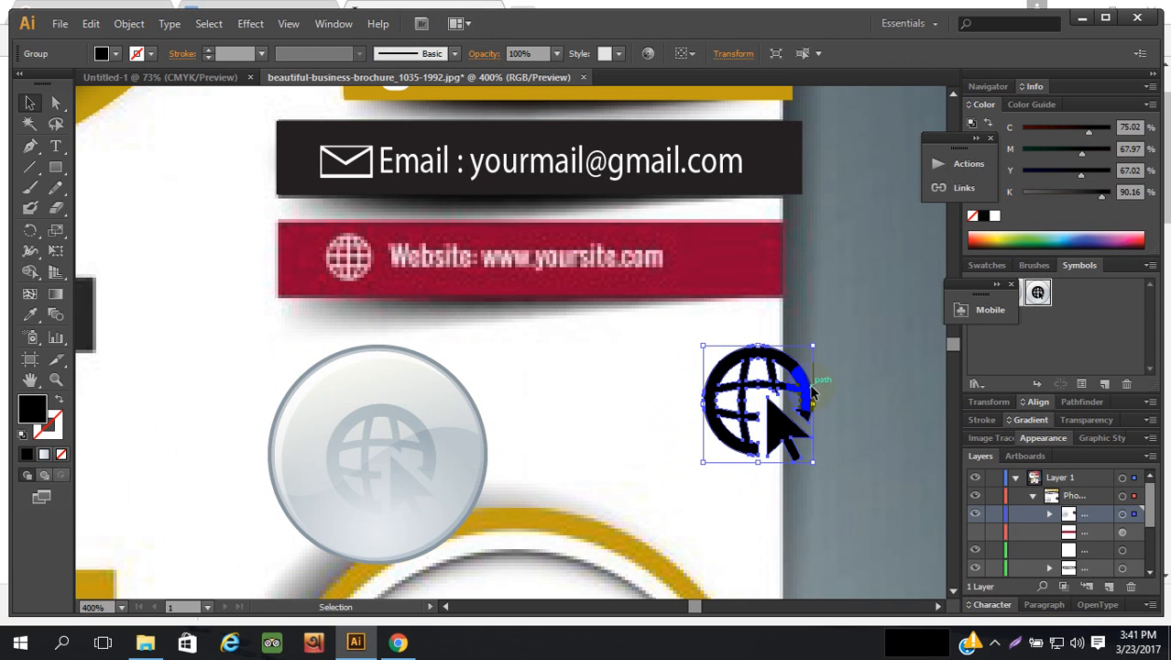
{"action": "left_click", "coordinate": [851, 391]}
- Scale the black globe-and-cursor shape down onto the website bar's original globe icon and fill it with white
{"action": "left_click", "coordinate": [374, 414]}
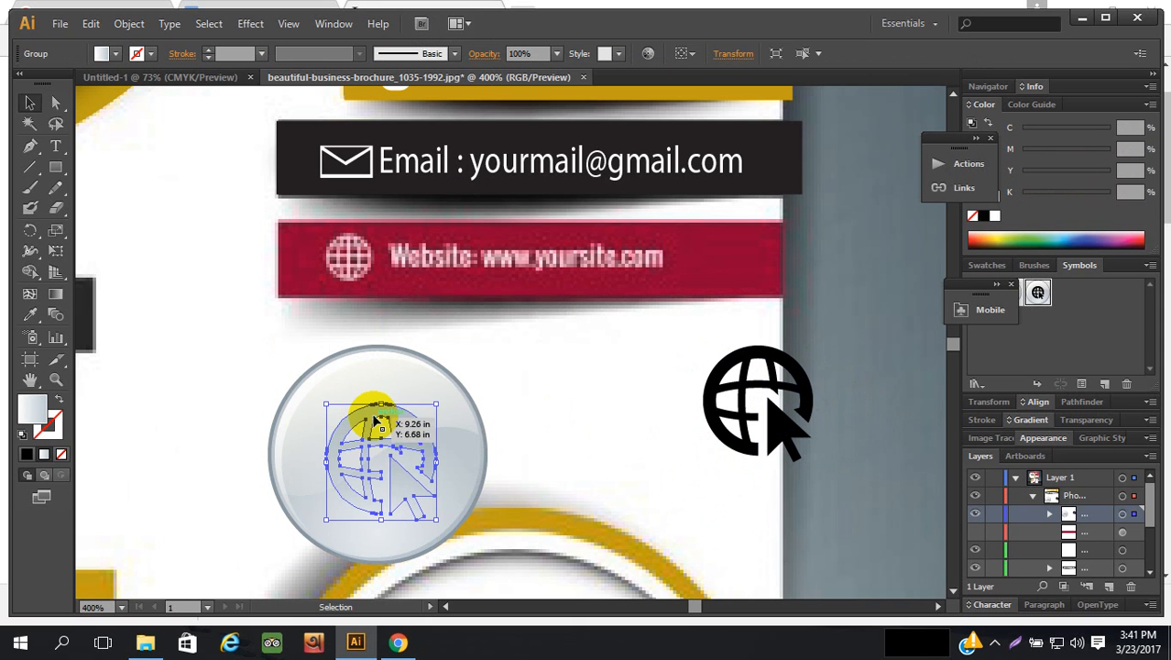
{"action": "left_click", "coordinate": [828, 350]}
{"action": "left_click", "coordinate": [793, 365]}
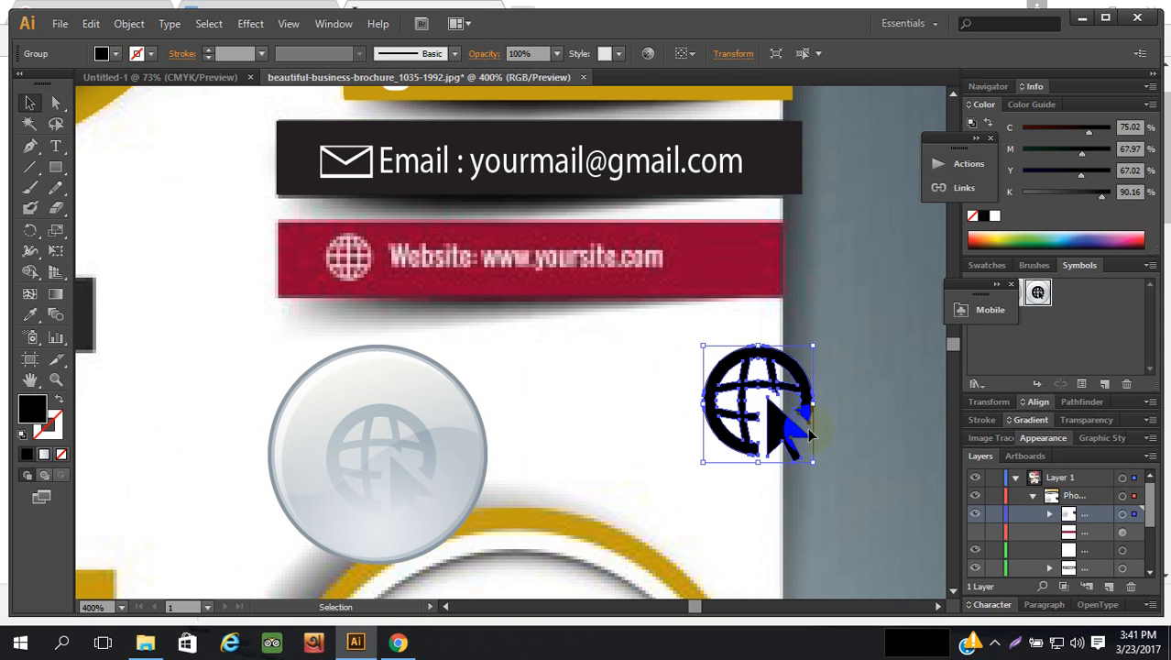
{"action": "left_click_drag", "start_coordinate": [813, 461], "coordinate": [350, 264]}
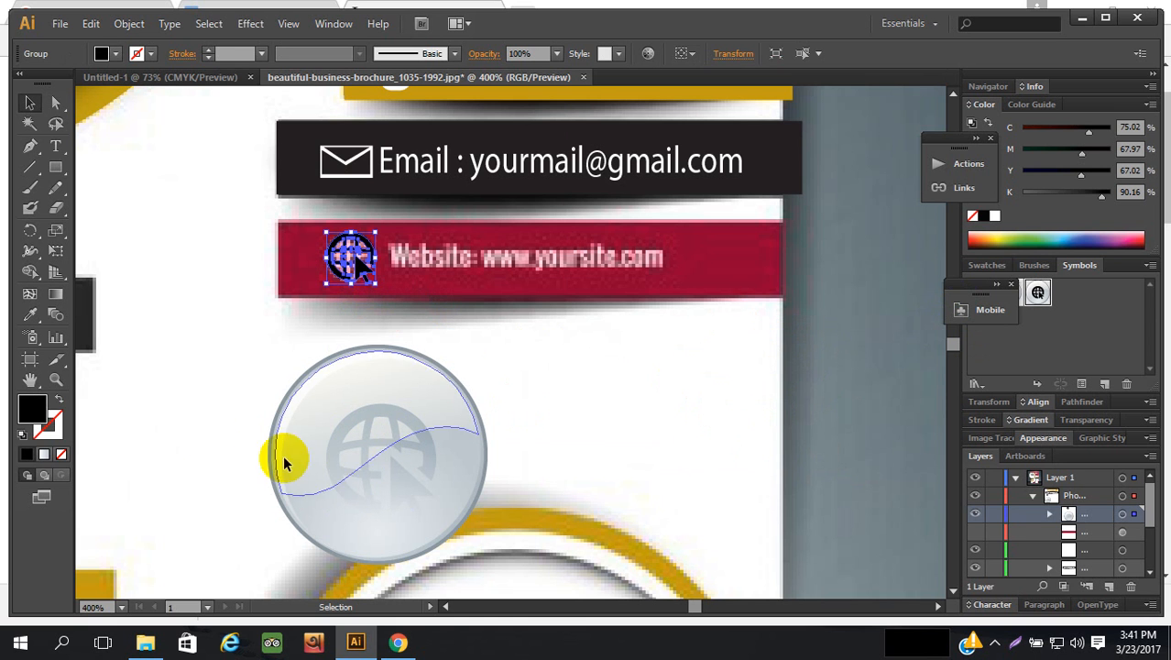
{"action": "left_click", "coordinate": [993, 215]}
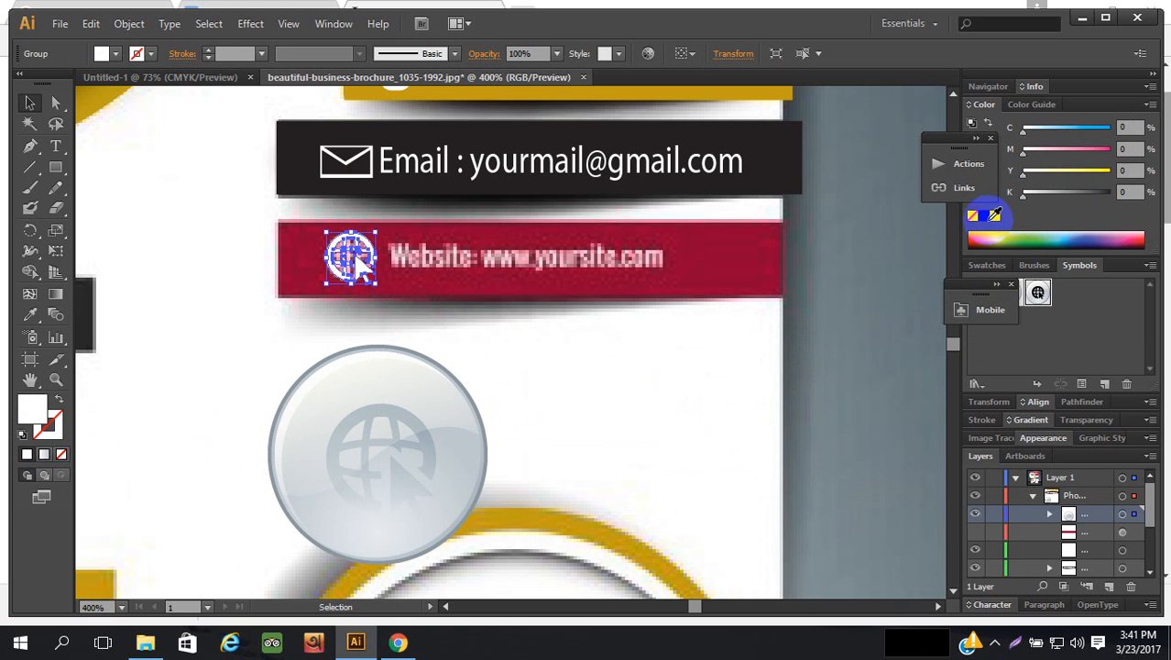
{"action": "scroll", "coordinate": [899, 297], "scroll_direction": "up", "scroll_amount": 1}
{"action": "left_click", "coordinate": [900, 297]}
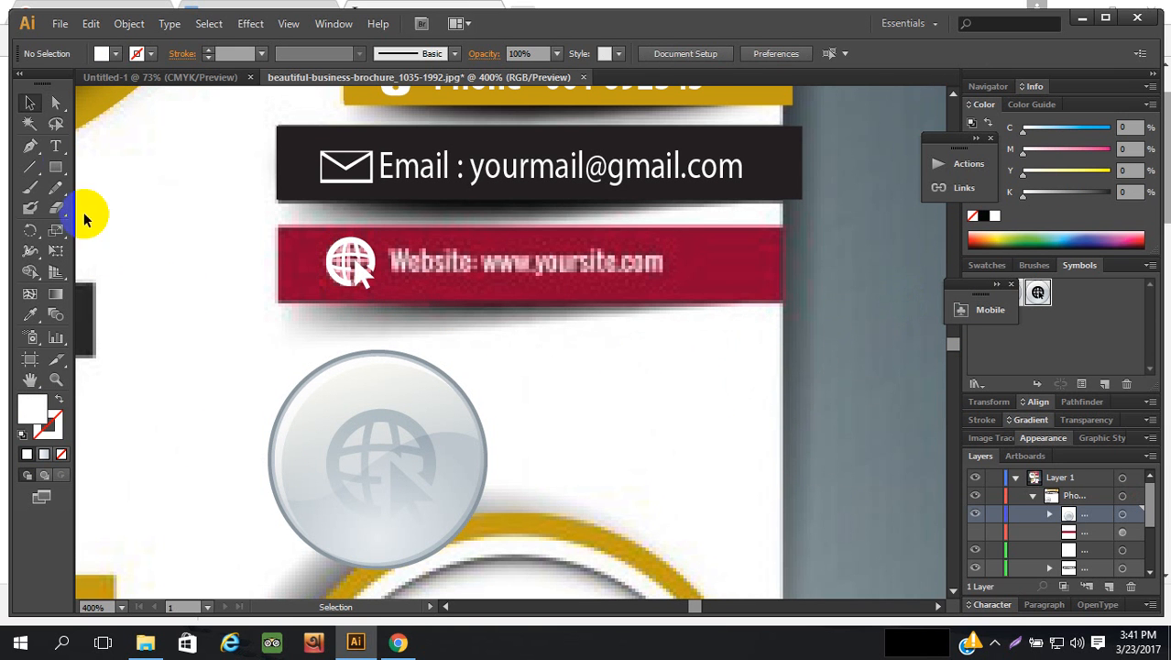
{"action": "left_click", "coordinate": [55, 146]}
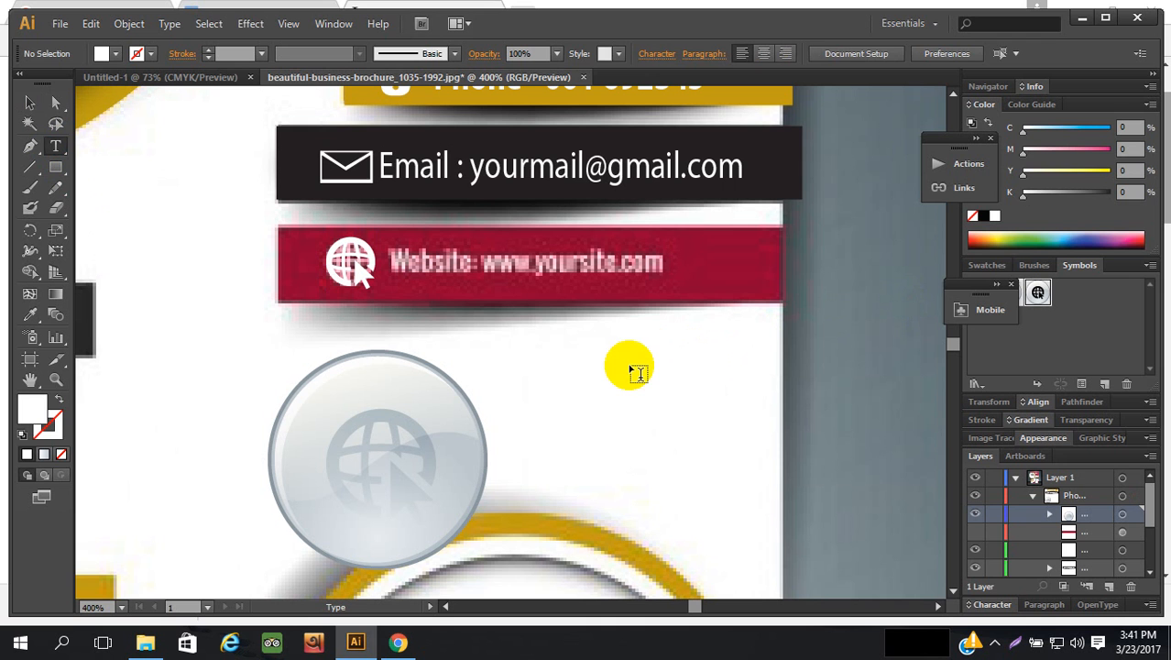
{"action": "left_click", "coordinate": [630, 367]}
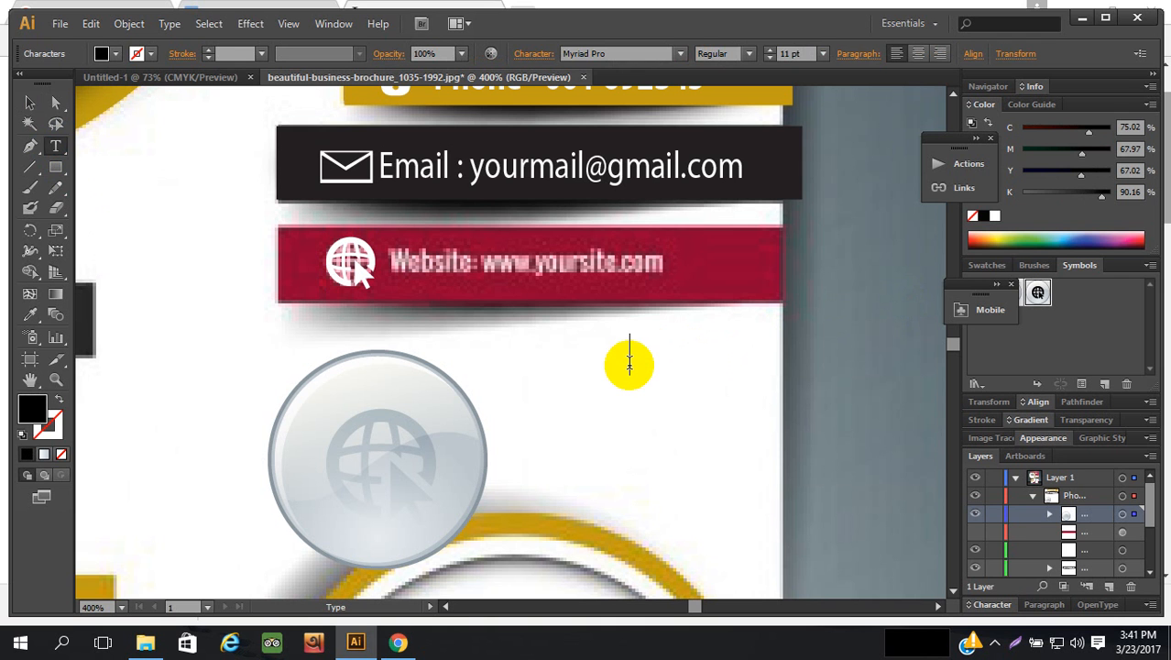
{"action": "type", "text": "We"}
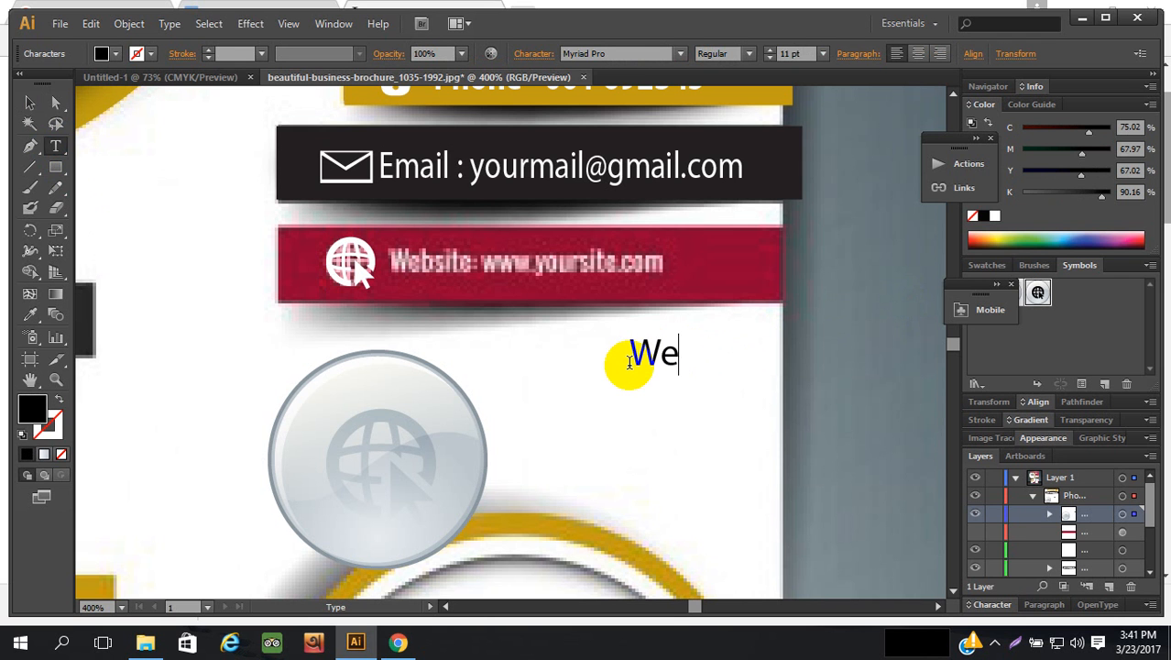
{"action": "type", "text": "bsite"}
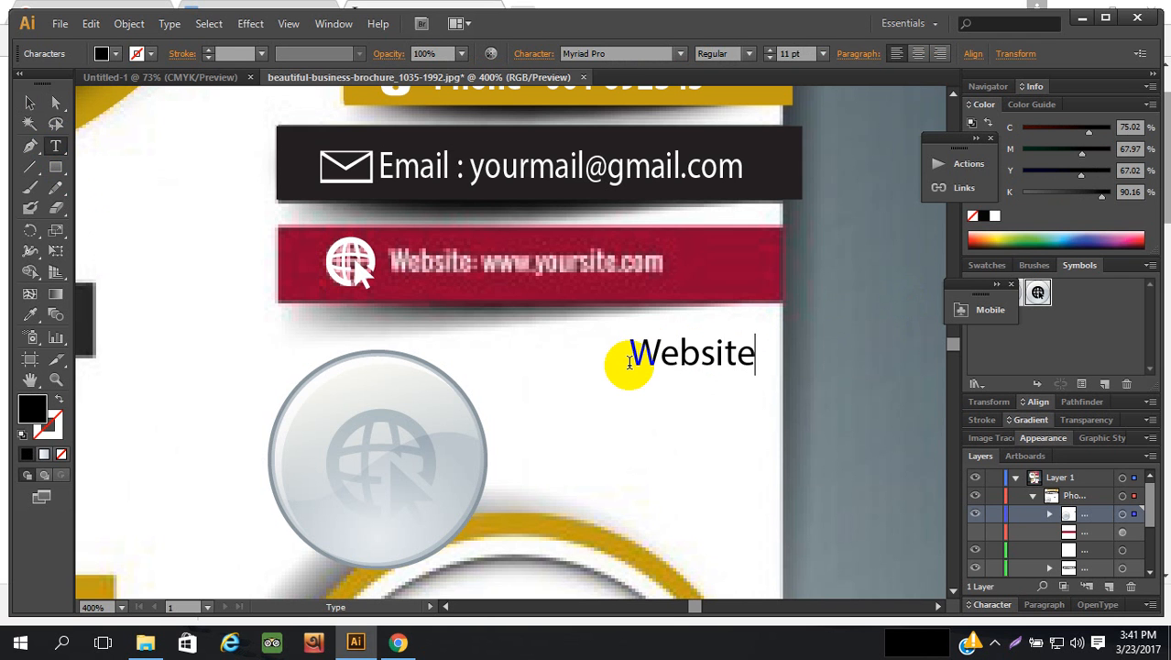
{"action": "type", "text": ": www"}
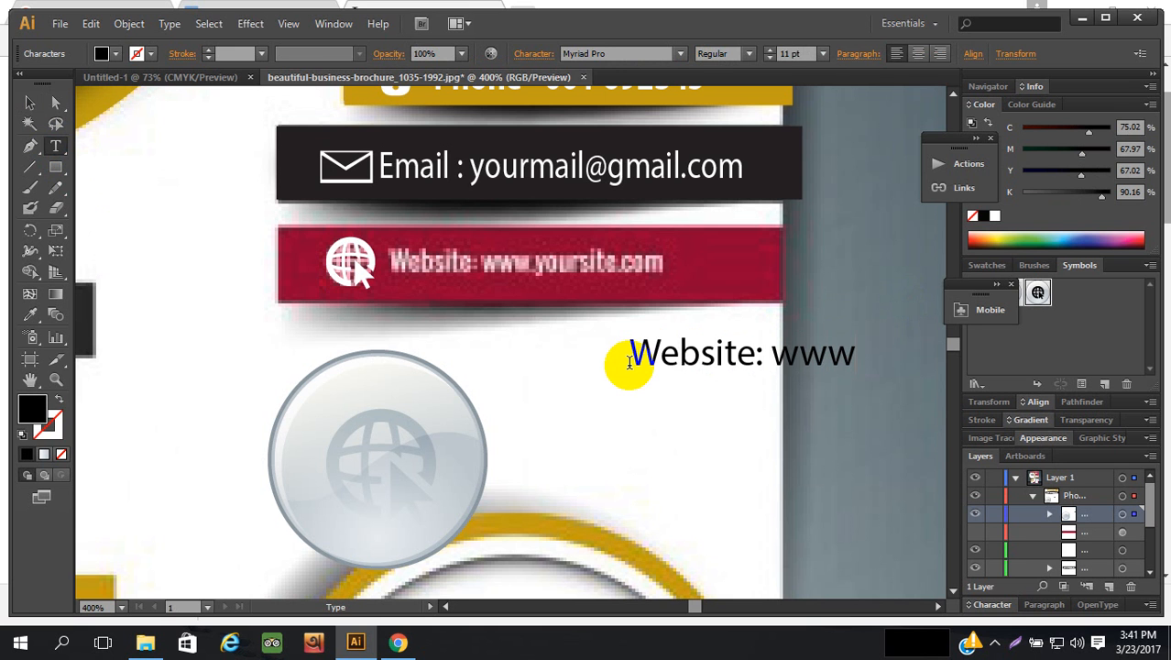
{"action": "type", "text": ".flexibleit.net"}
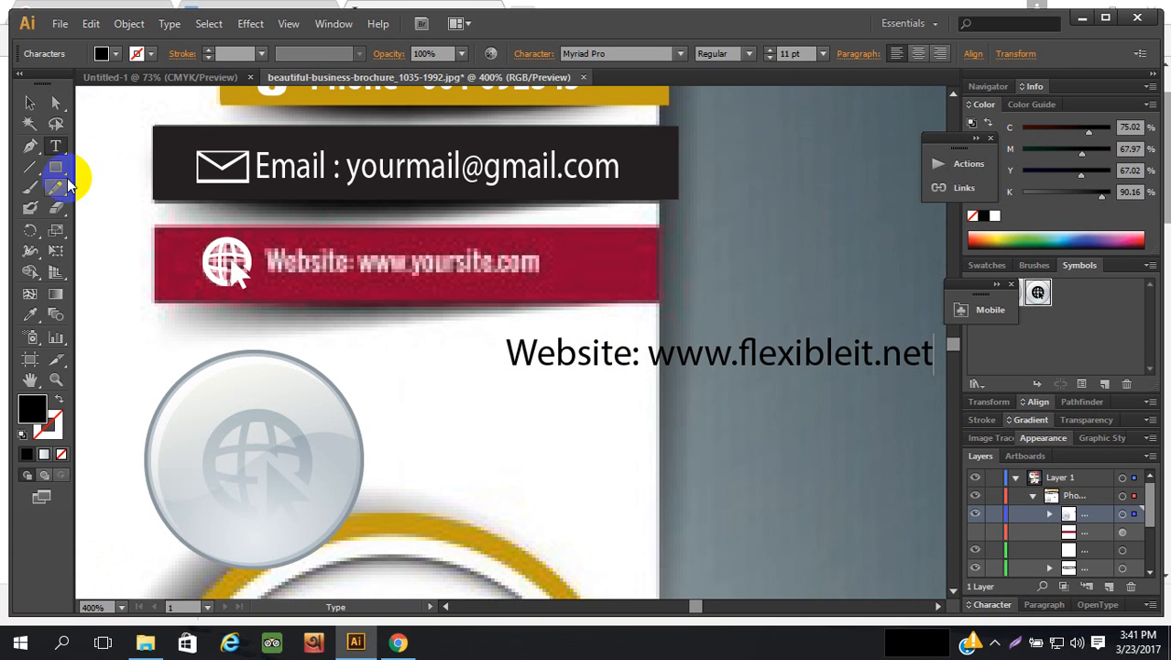
- Move the new website text over the bar's original lettering and narrow it to roughly the same length
{"action": "left_click", "coordinate": [29, 102]}
{"action": "left_click_drag", "start_coordinate": [776, 364], "coordinate": [536, 271]}
{"action": "left_click_drag", "start_coordinate": [691, 264], "coordinate": [547, 265]}
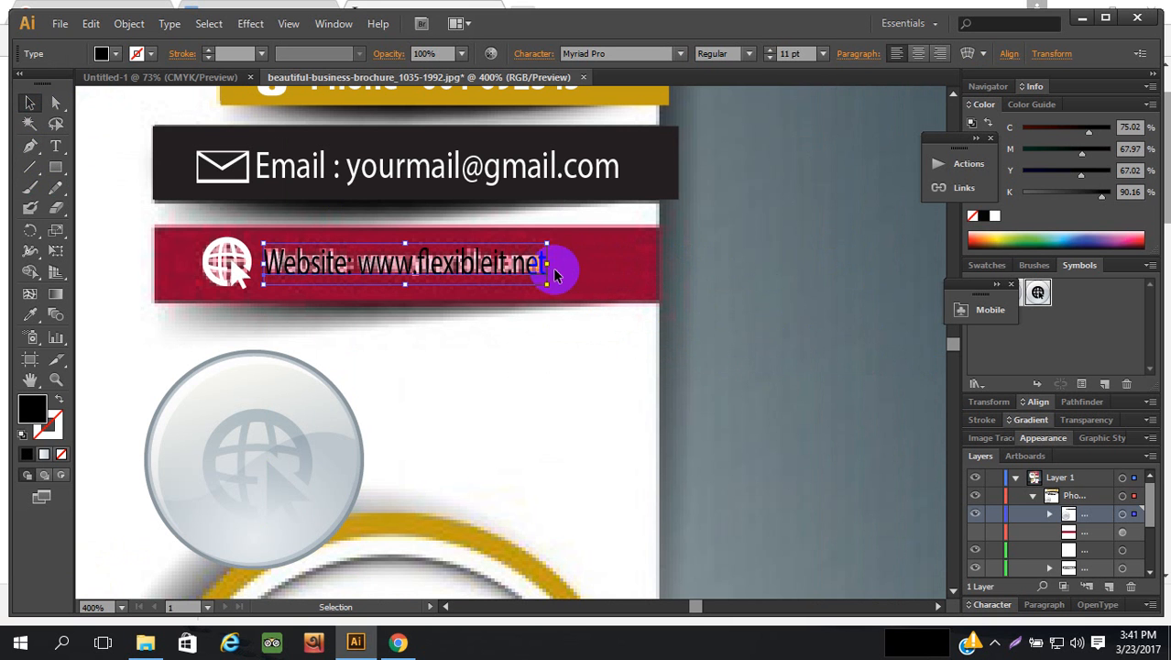
- Set the website text's font style to Semibold and fill it with white
{"action": "left_click", "coordinate": [746, 57]}
{"action": "left_click", "coordinate": [733, 187]}
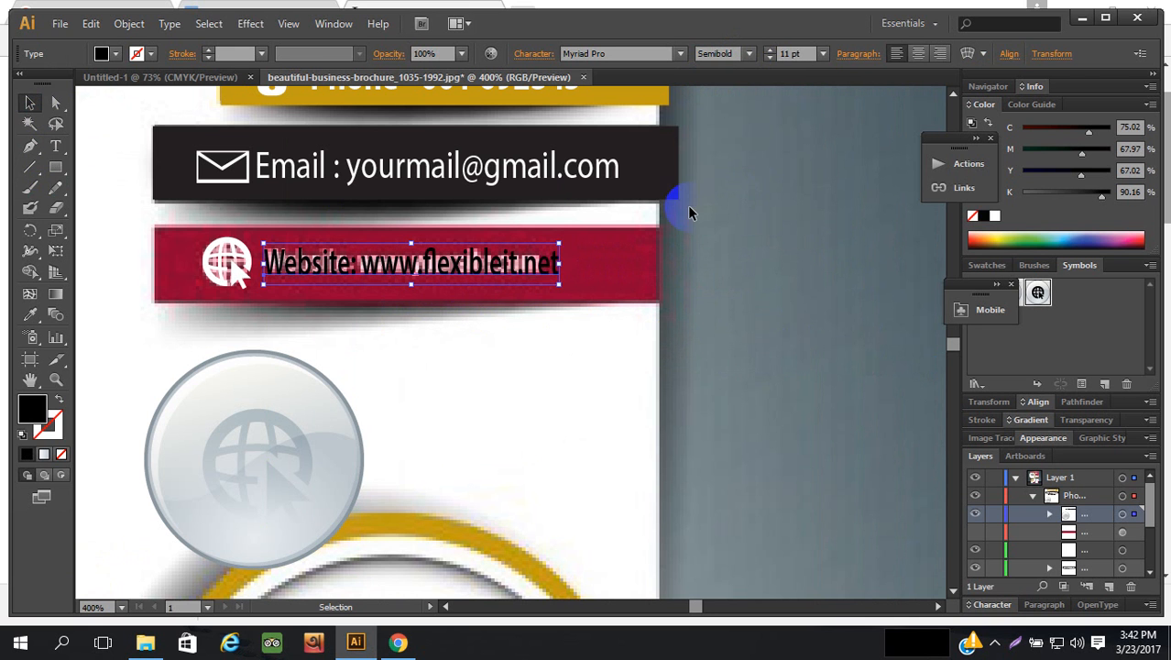
{"action": "left_click", "coordinate": [33, 410]}
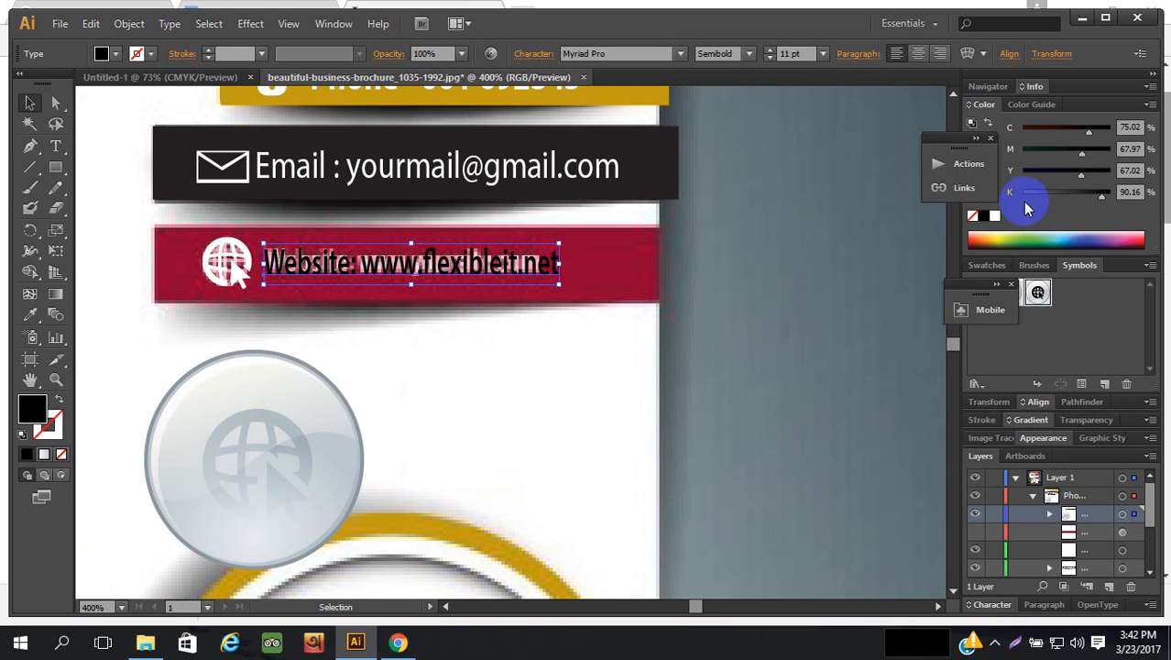
{"action": "left_click", "coordinate": [995, 216]}
{"action": "left_click", "coordinate": [750, 283]}
{"action": "scroll", "coordinate": [749, 283], "scroll_direction": "up", "scroll_amount": 2}
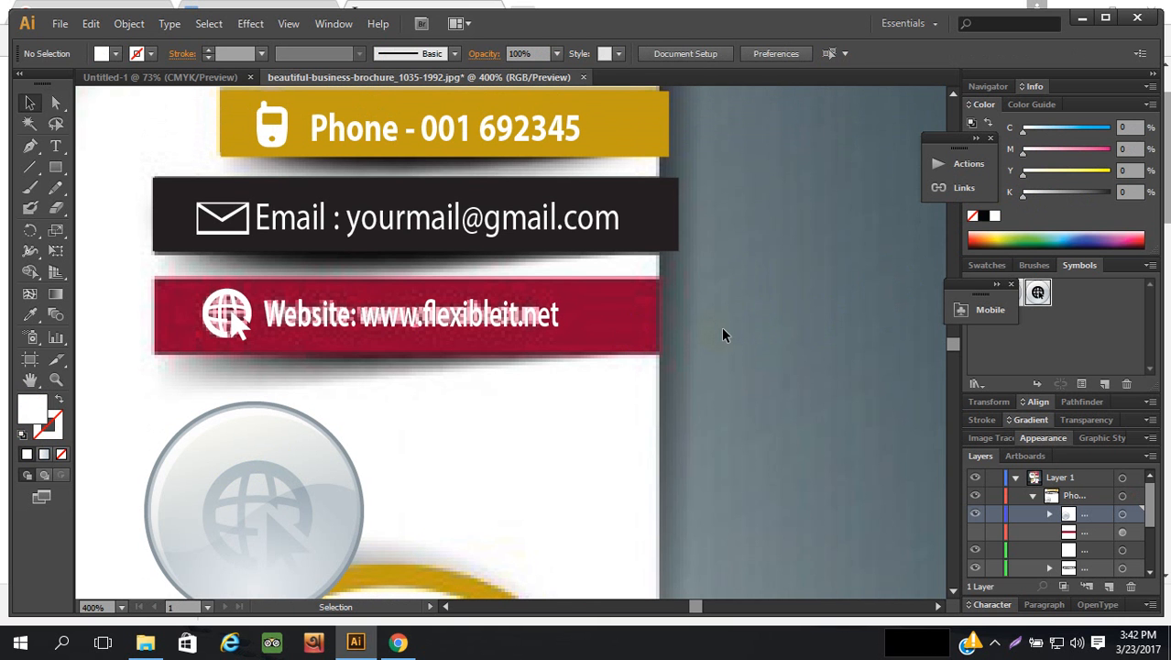
- Draw a white triangular wedge about 1.35 in long and 0.27 in tall over the website text with the Pen tool, and widen it onto the globe icon
{"action": "scroll", "coordinate": [458, 310], "scroll_direction": "down", "scroll_amount": 1}
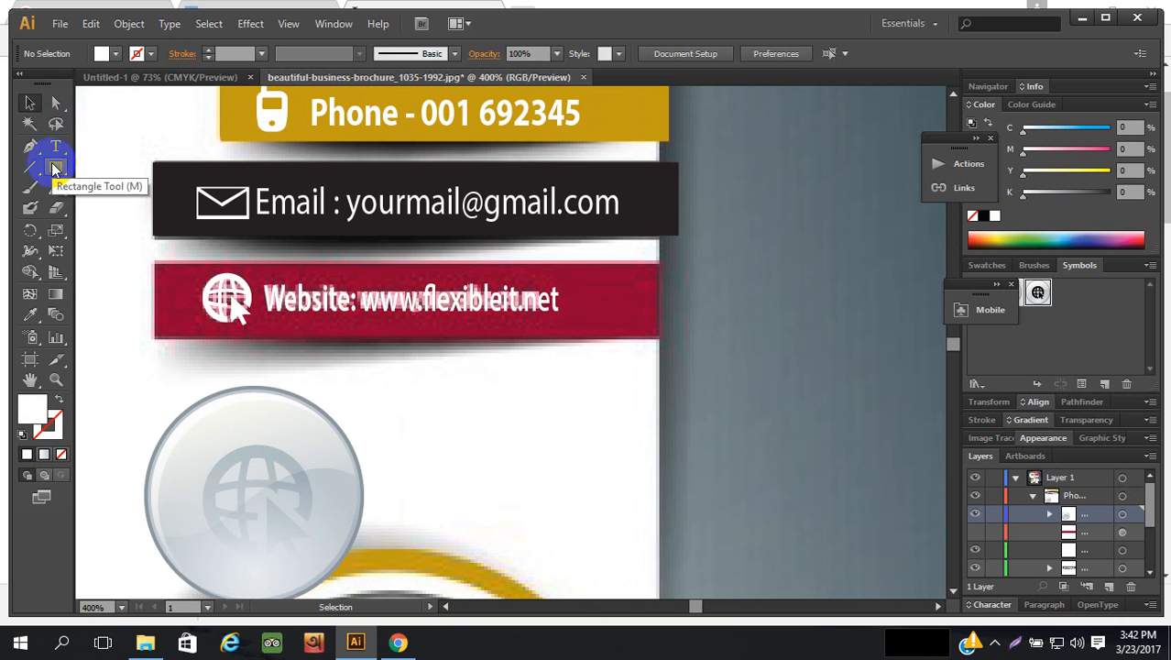
{"action": "left_click", "coordinate": [32, 151]}
{"action": "left_click", "coordinate": [223, 202]}
{"action": "left_click", "coordinate": [224, 339]}
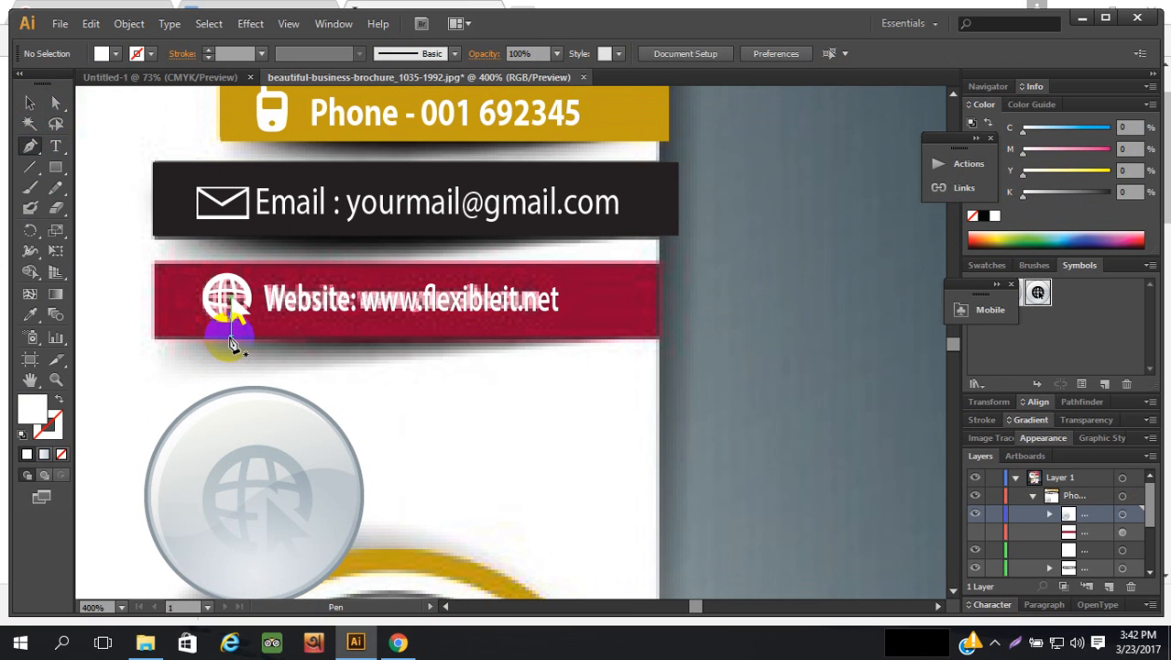
{"action": "left_click", "coordinate": [264, 340]}
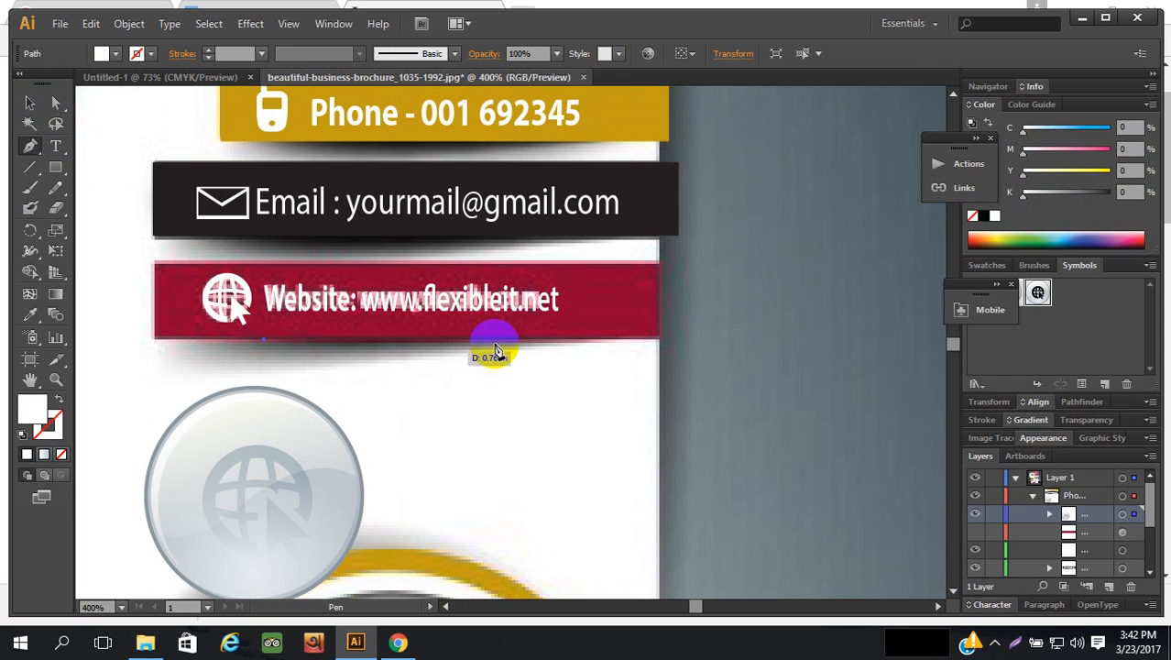
{"action": "left_click", "coordinate": [591, 313]}
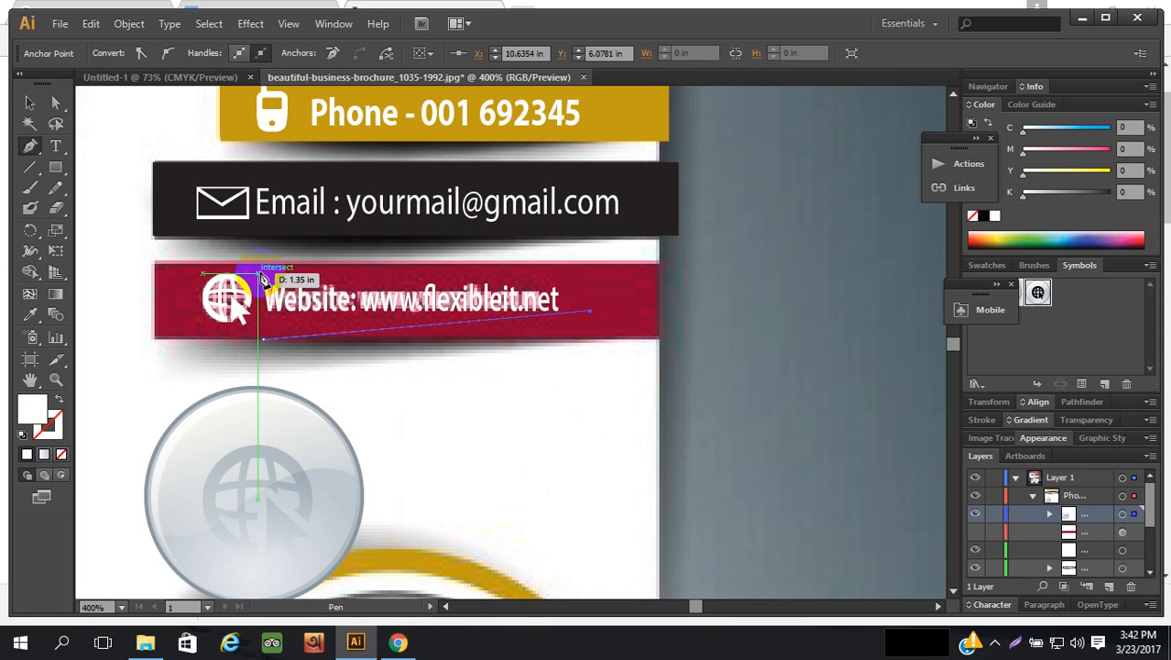
{"action": "left_click", "coordinate": [259, 273]}
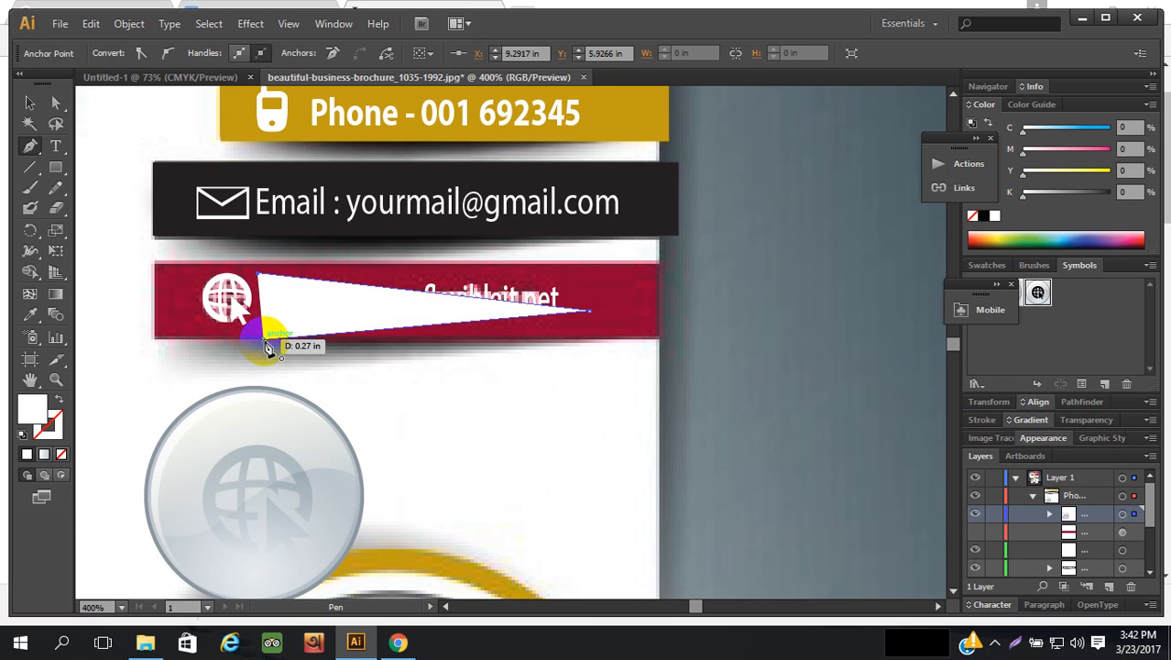
{"action": "left_click", "coordinate": [264, 343]}
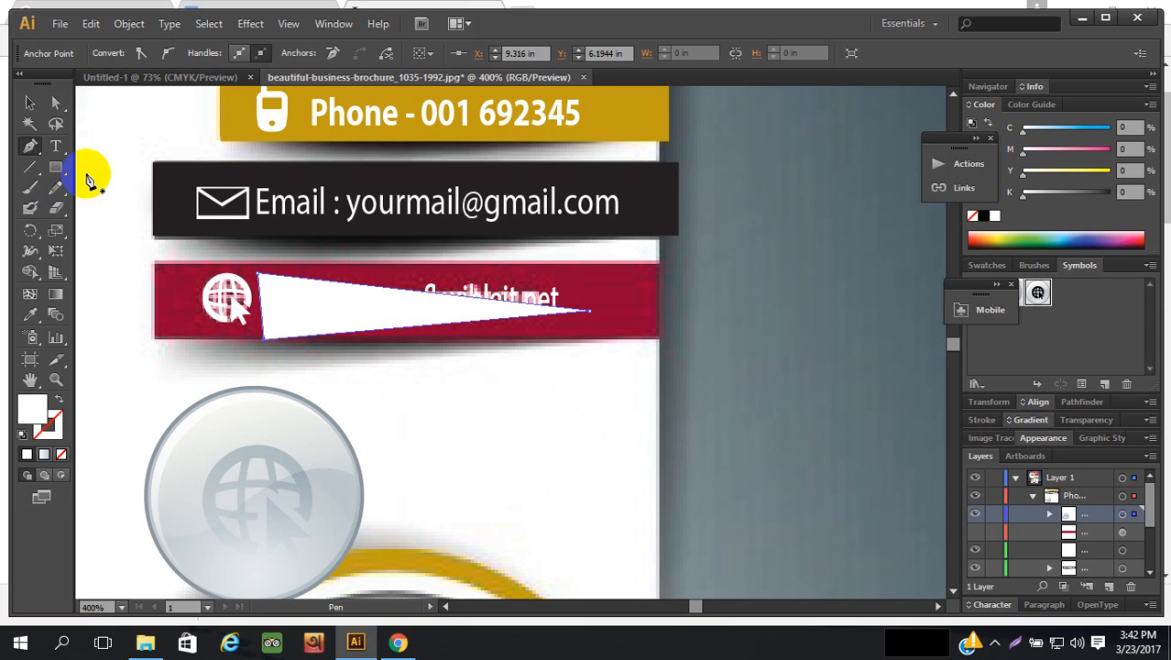
{"action": "left_click", "coordinate": [29, 103]}
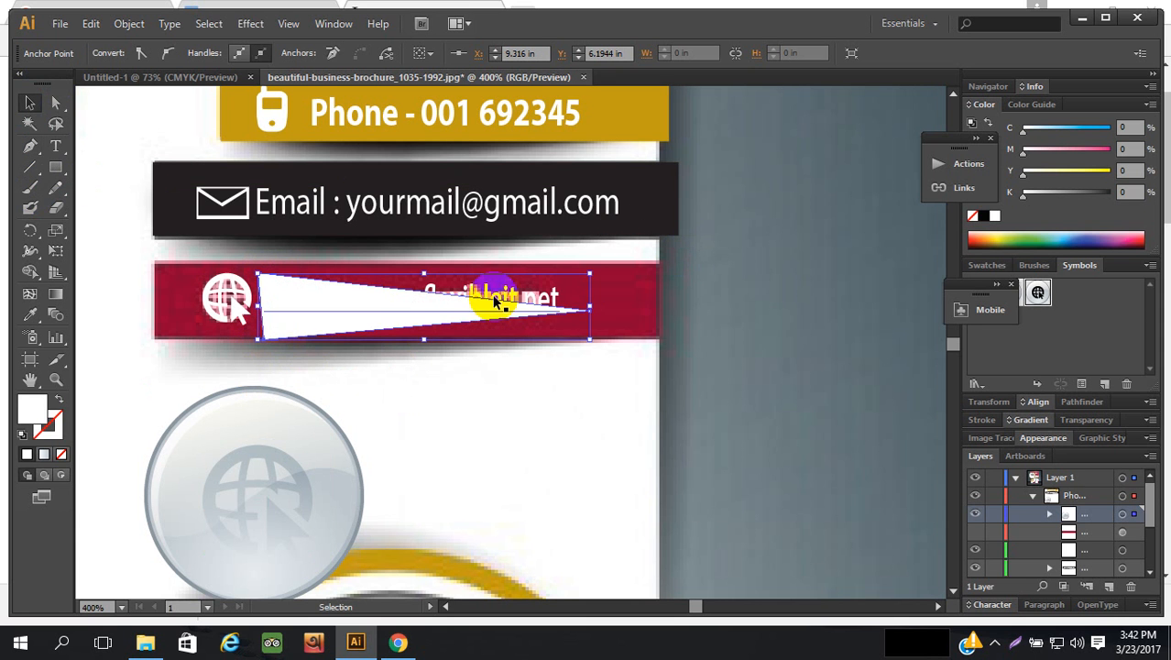
{"action": "left_click_drag", "start_coordinate": [273, 339], "coordinate": [233, 305]}
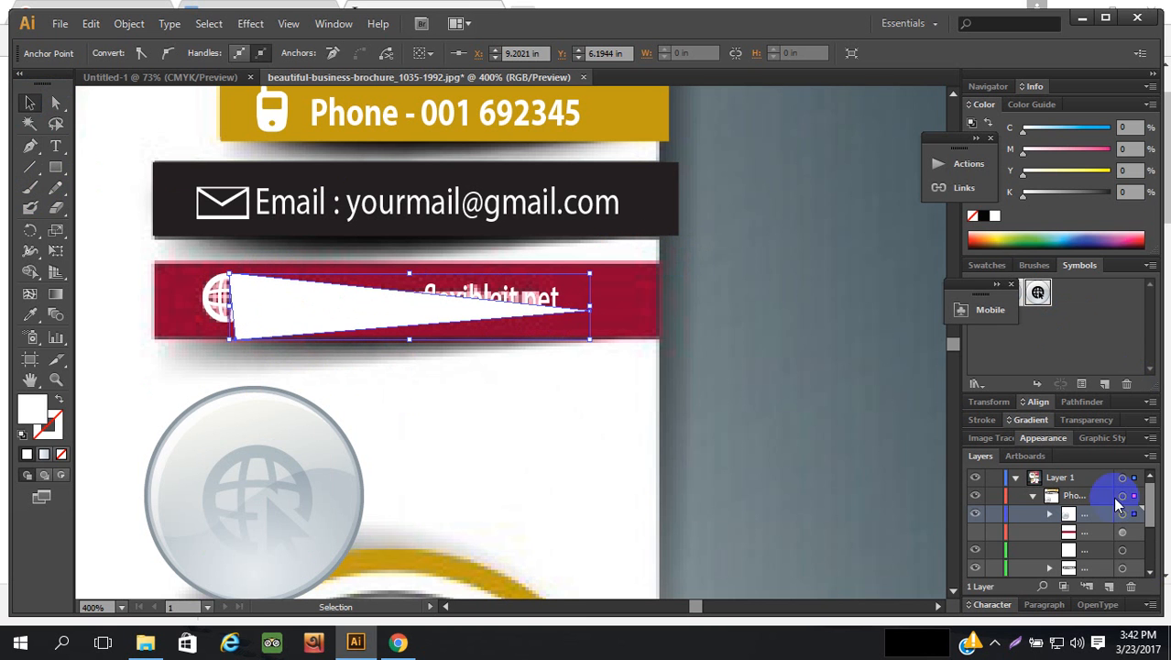
- Apply a Drop Shadow effect to the white wedge with Multiply mode, 75% opacity, 0 in X offset, 0.08 in Y offset and 0.05 in blur
{"action": "left_click", "coordinate": [1003, 442]}
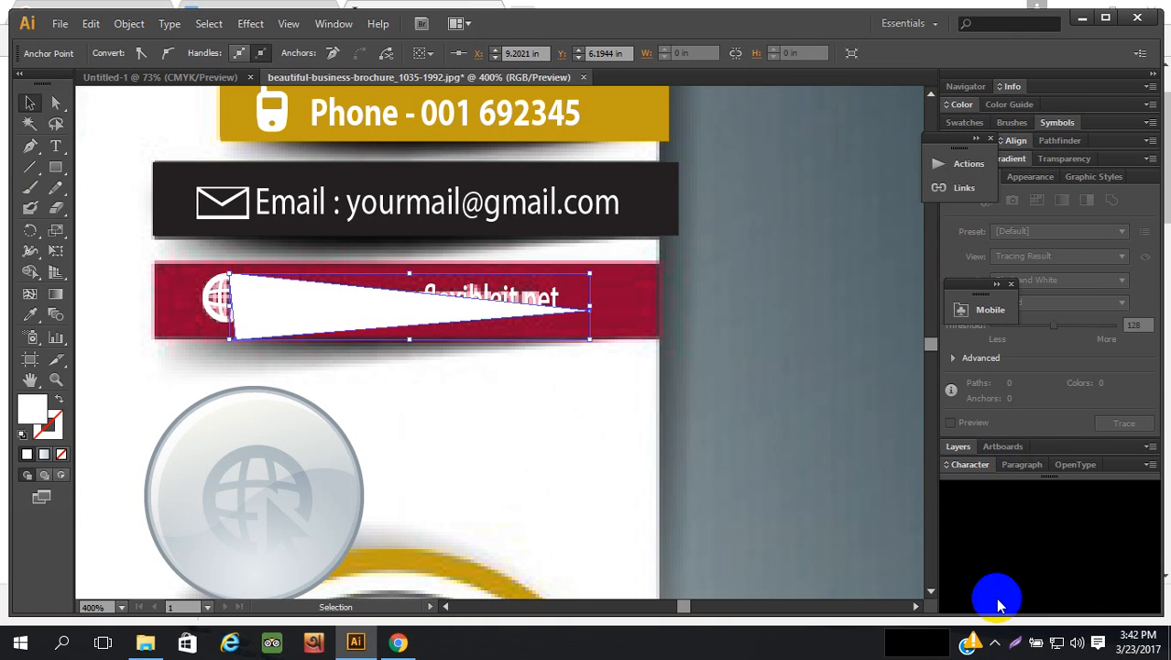
{"action": "left_click", "coordinate": [1033, 178]}
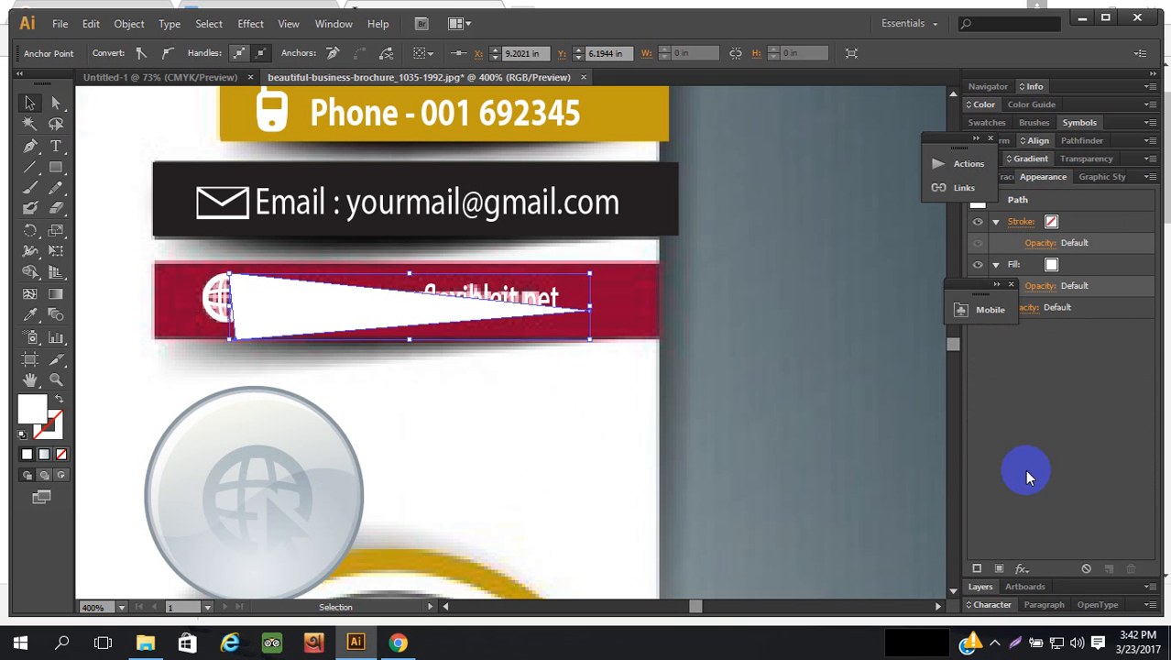
{"action": "left_click", "coordinate": [1021, 568]}
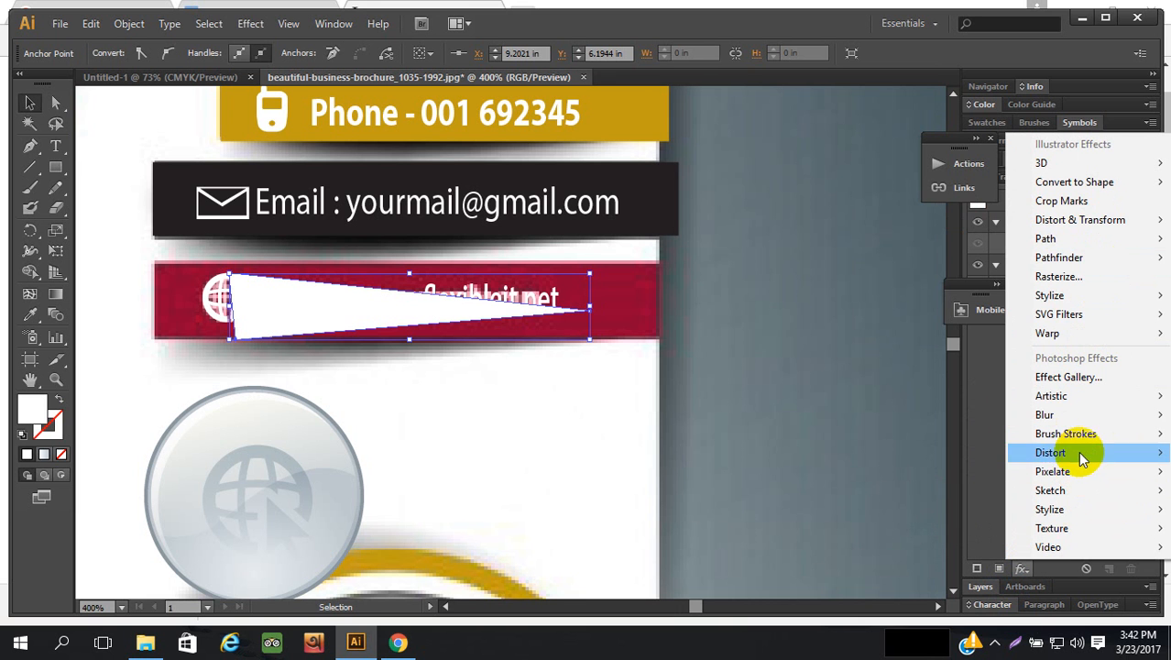
{"action": "mouse_move", "coordinate": [1099, 293]}
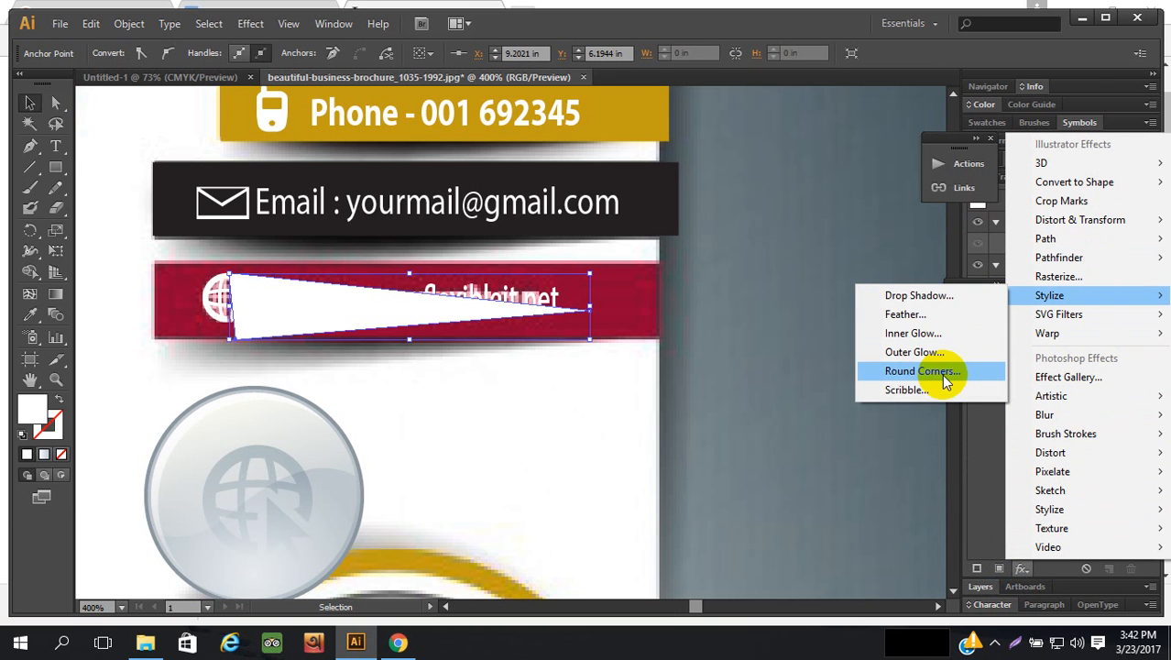
{"action": "left_click", "coordinate": [940, 297]}
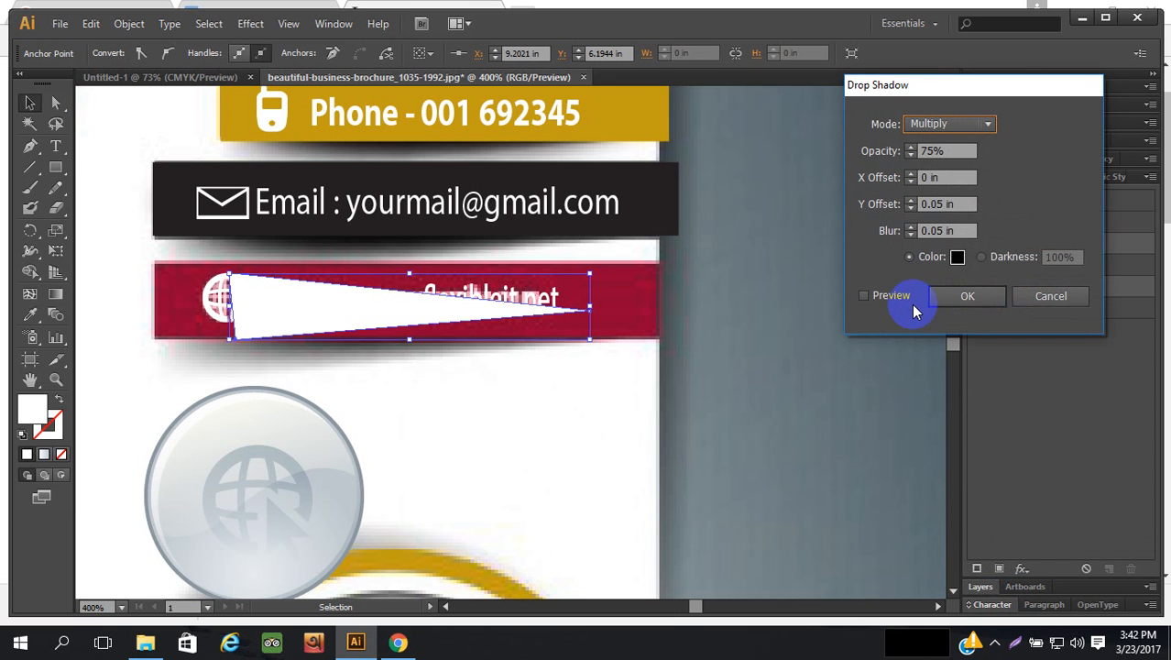
{"action": "left_click", "coordinate": [863, 296]}
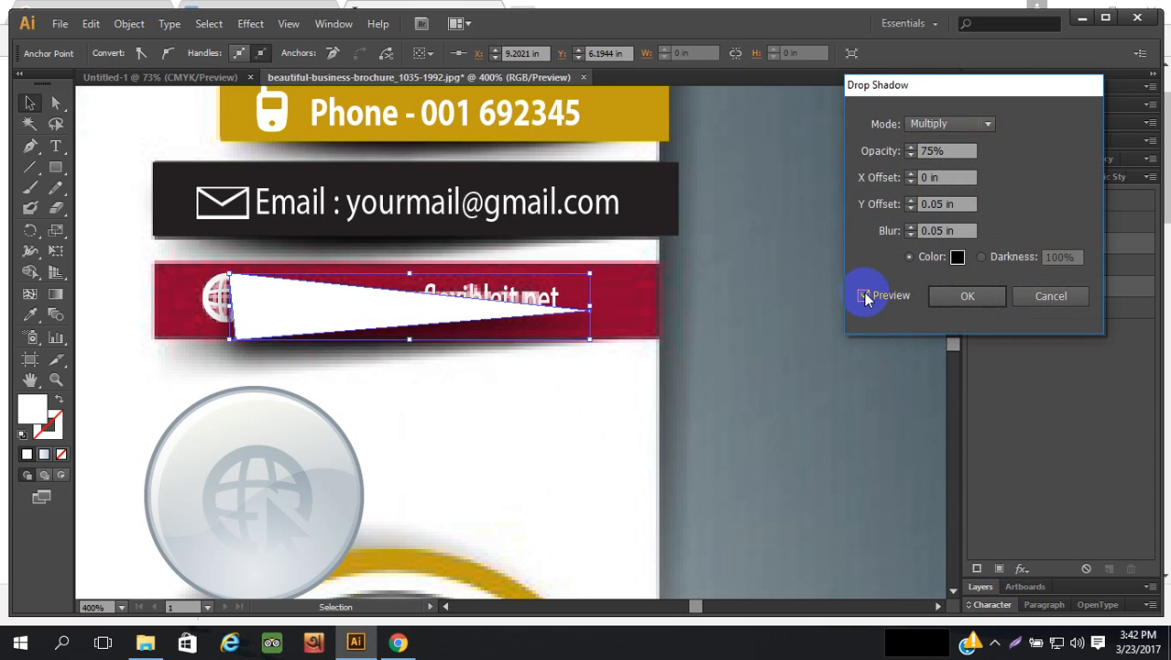
{"action": "left_click", "coordinate": [939, 202]}
{"action": "left_click", "coordinate": [934, 204]}
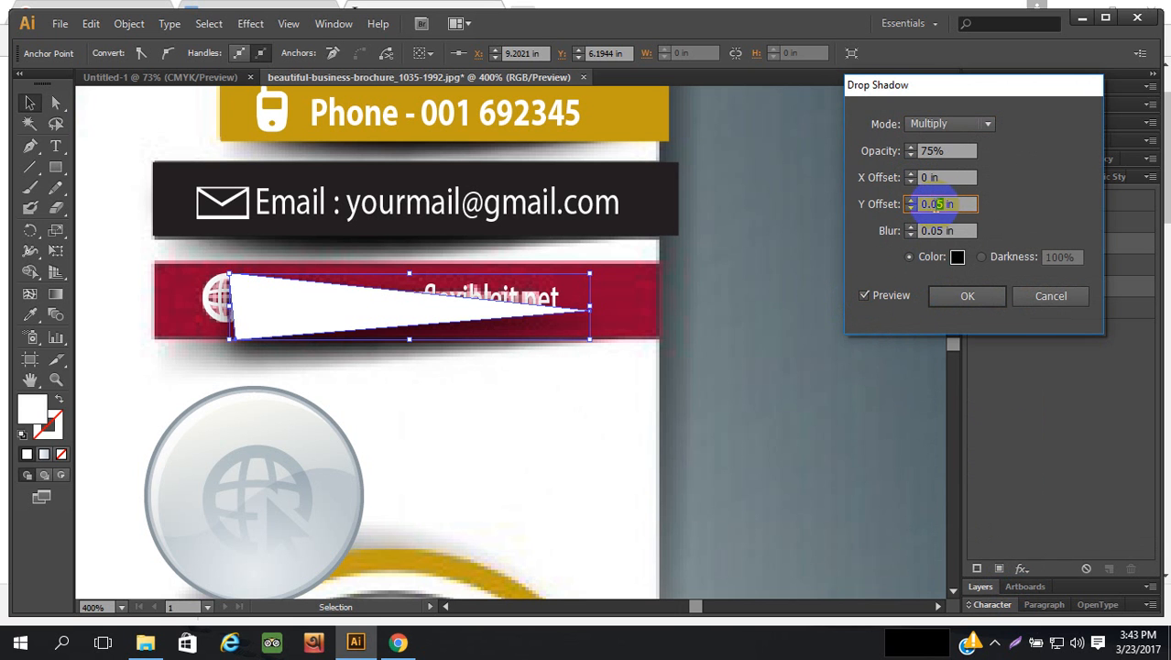
{"action": "type", "text": "8"}
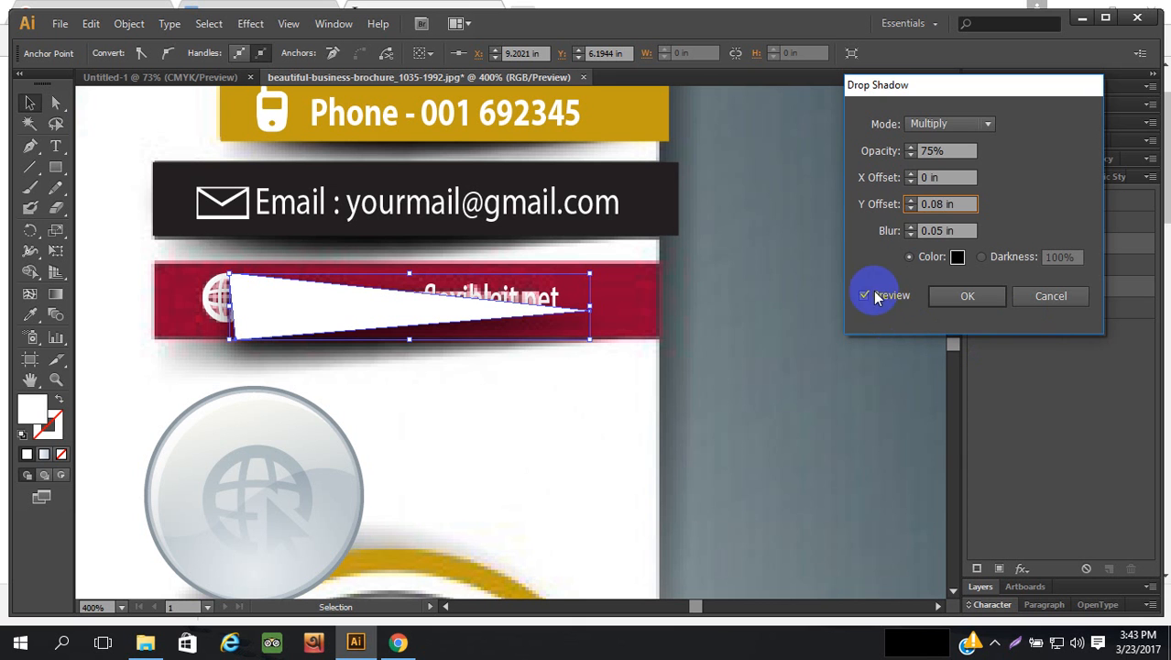
{"action": "left_click", "coordinate": [966, 296]}
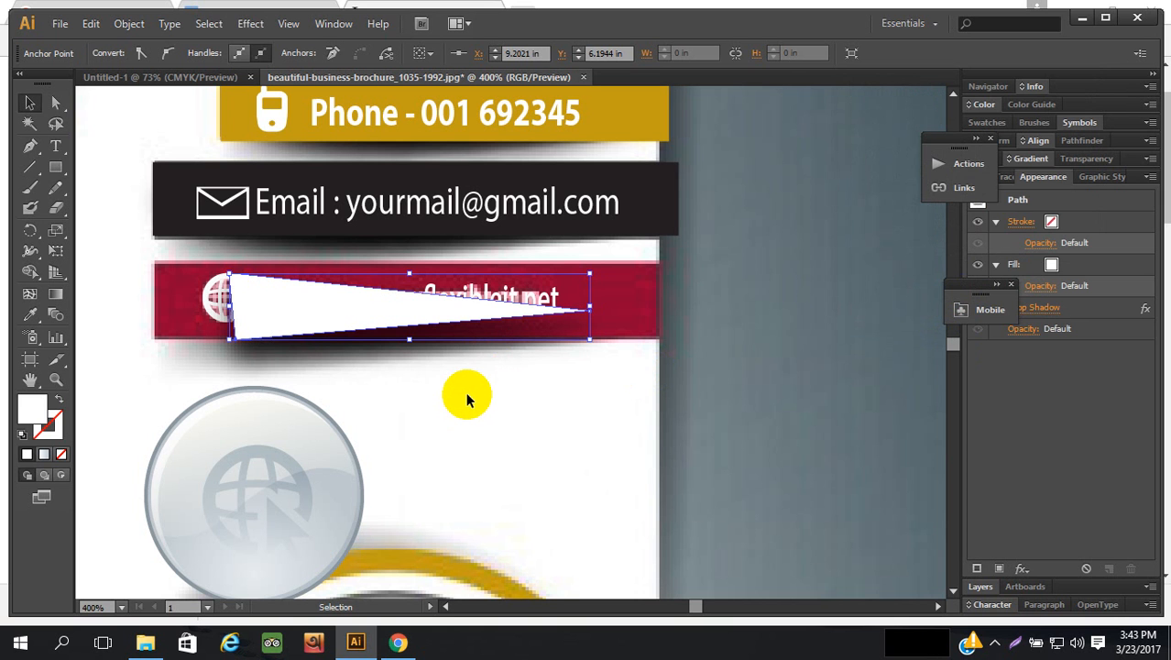
- Show all hidden objects to bring back the vector crimson website bar, and clear the selection
{"action": "key", "text": "a"}
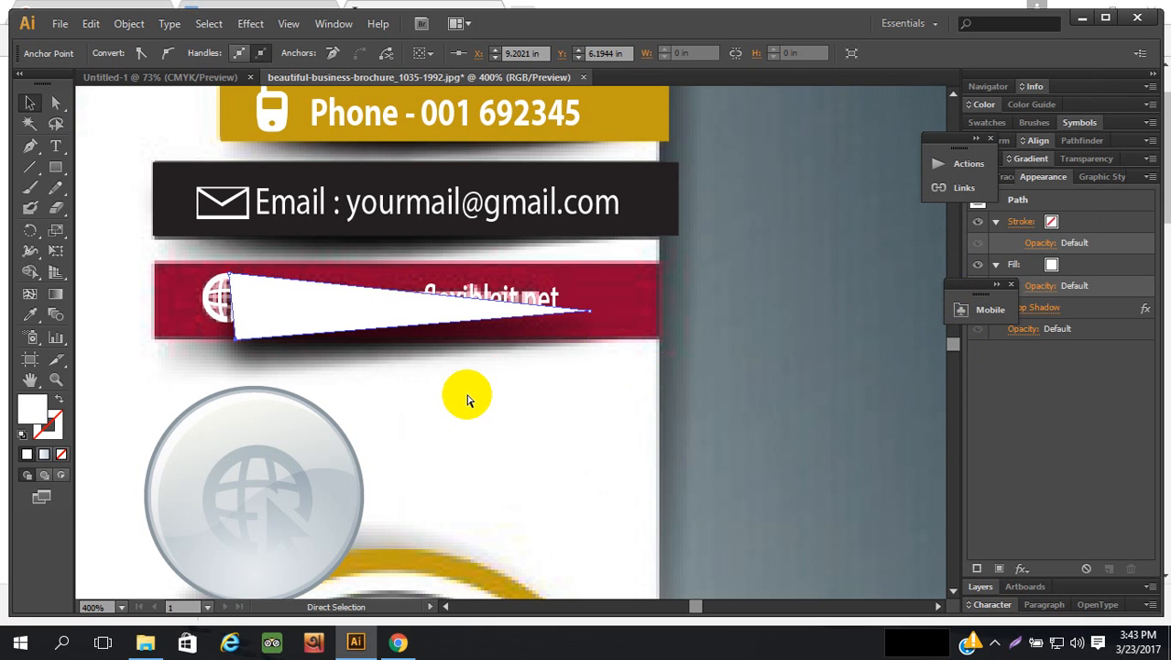
{"action": "key", "text": "v"}
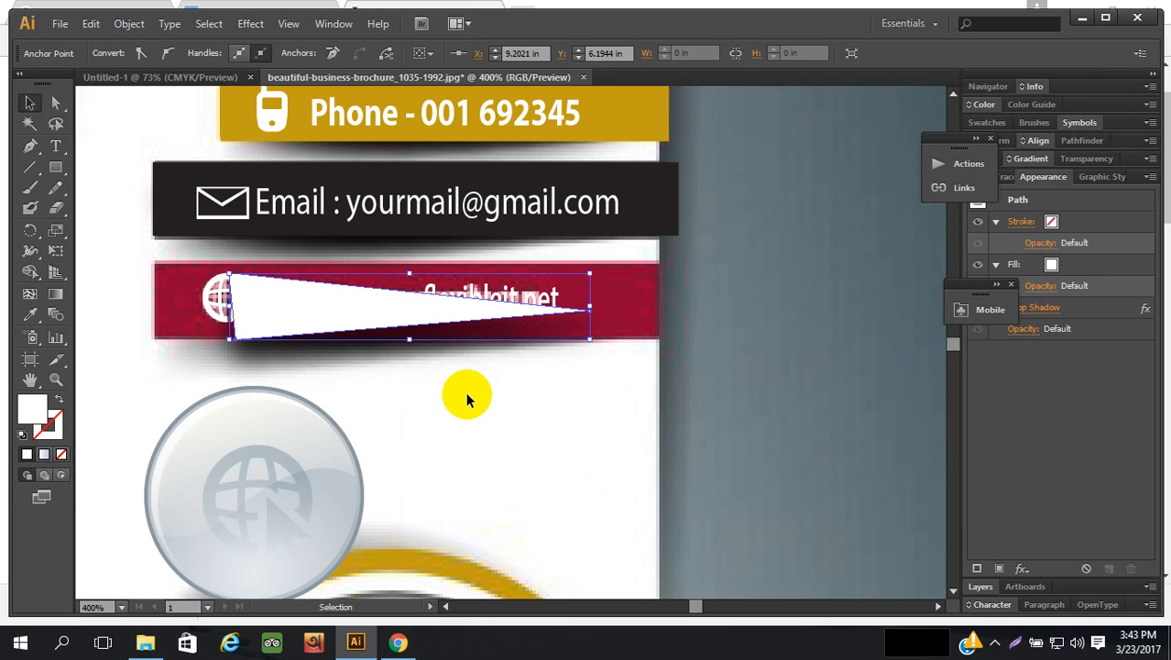
{"action": "key", "text": "ctrl+alt+3"}
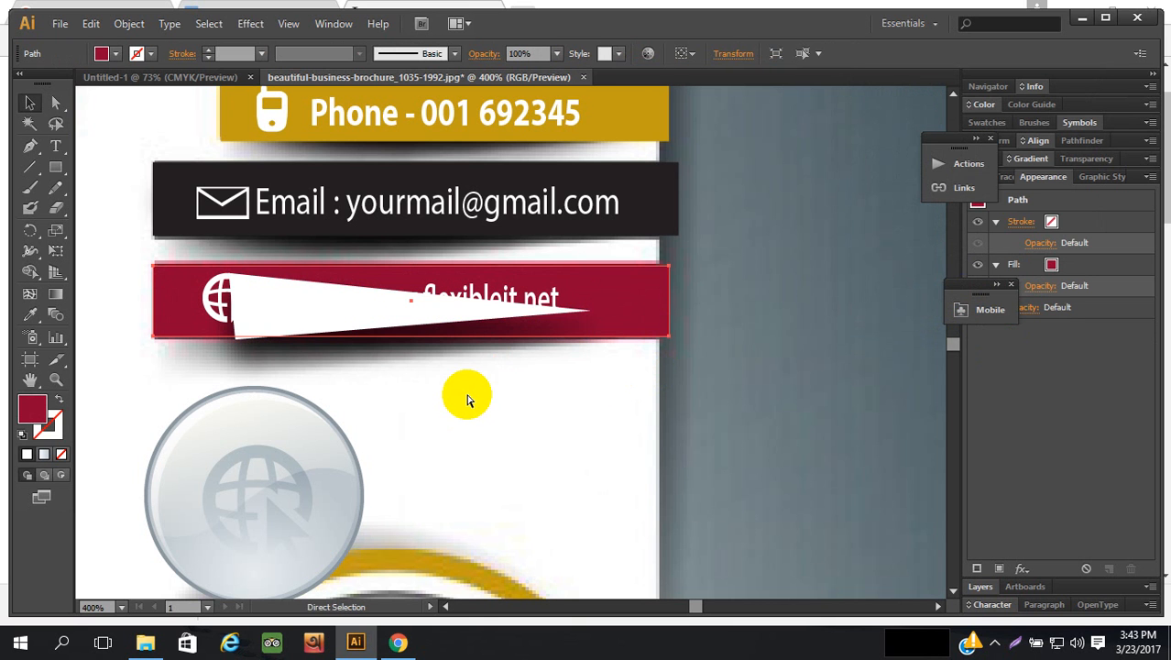
{"action": "left_click", "coordinate": [780, 332]}
- Try to bring the crimson bar, globe icon and website text in front of the white wedge, and clear the selection
{"action": "left_click", "coordinate": [413, 323]}
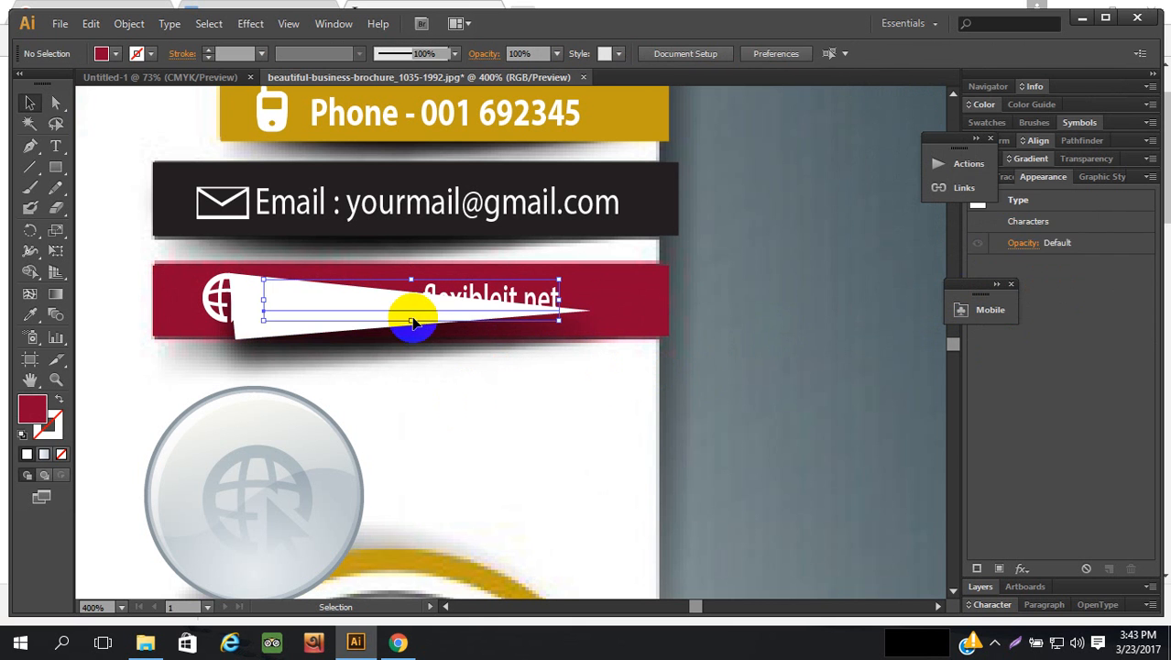
{"action": "left_click", "coordinate": [774, 293]}
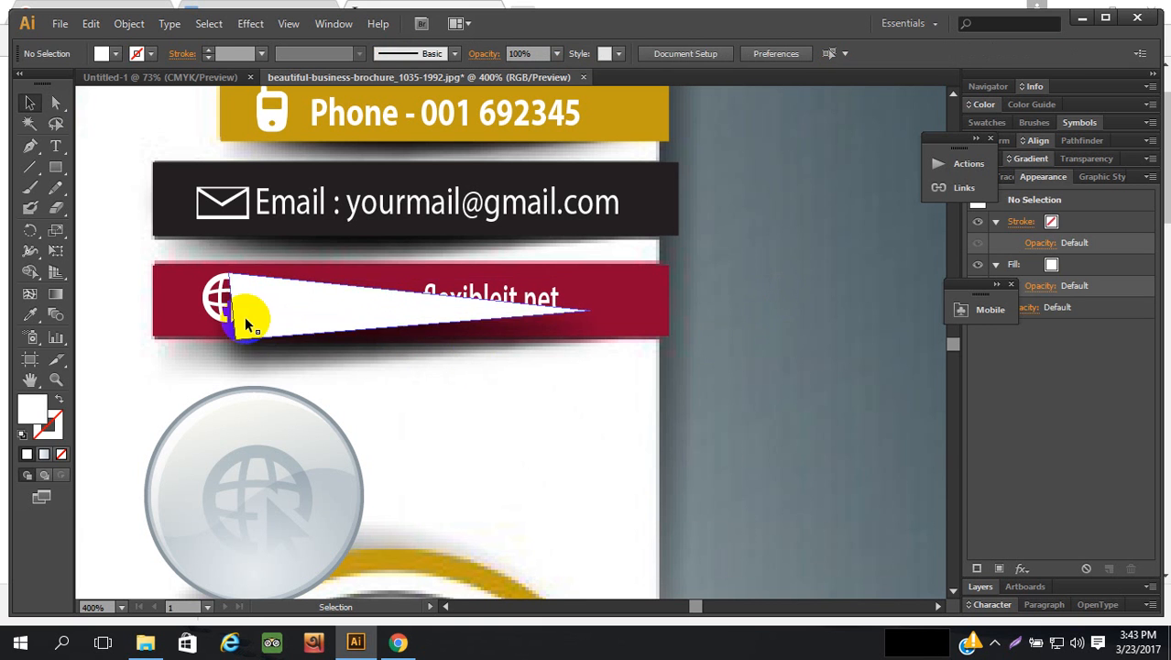
{"action": "left_click", "coordinate": [243, 336]}
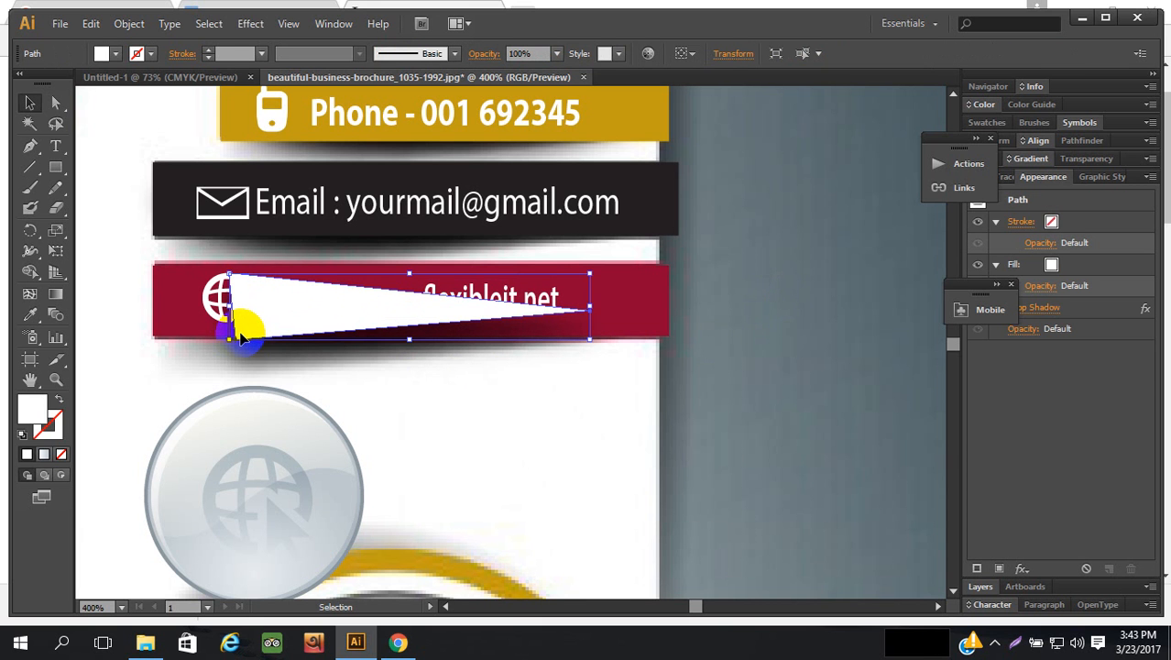
{"action": "key", "text": "a"}
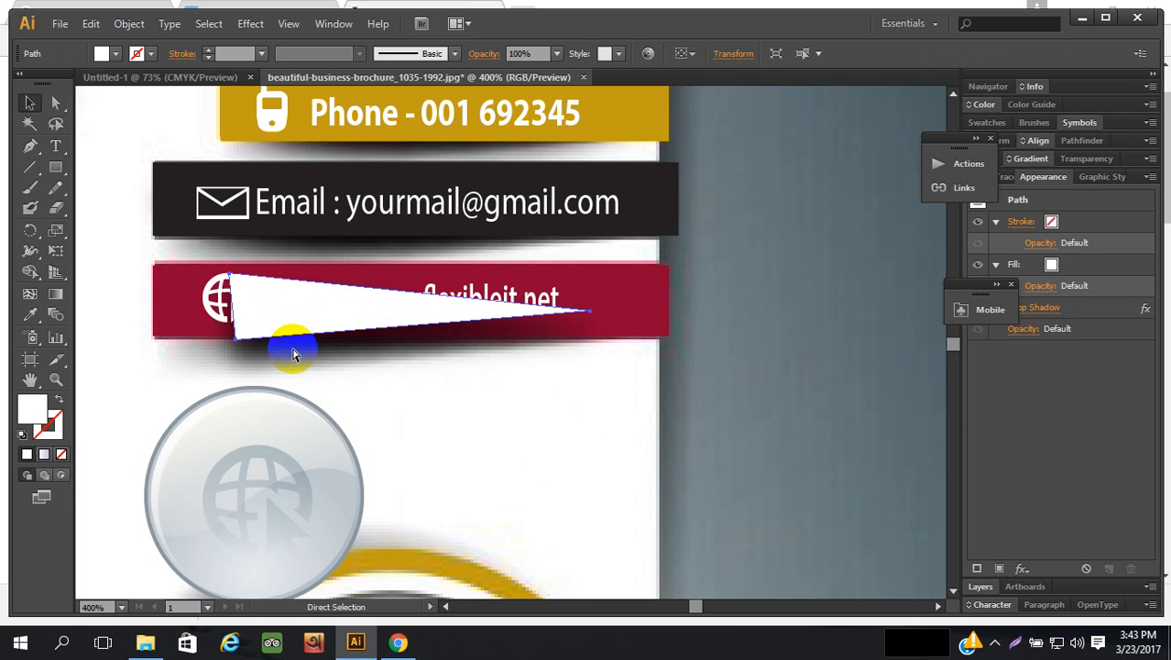
{"action": "left_click", "coordinate": [680, 295]}
{"action": "key", "text": "v"}
{"action": "left_click", "coordinate": [658, 310]}
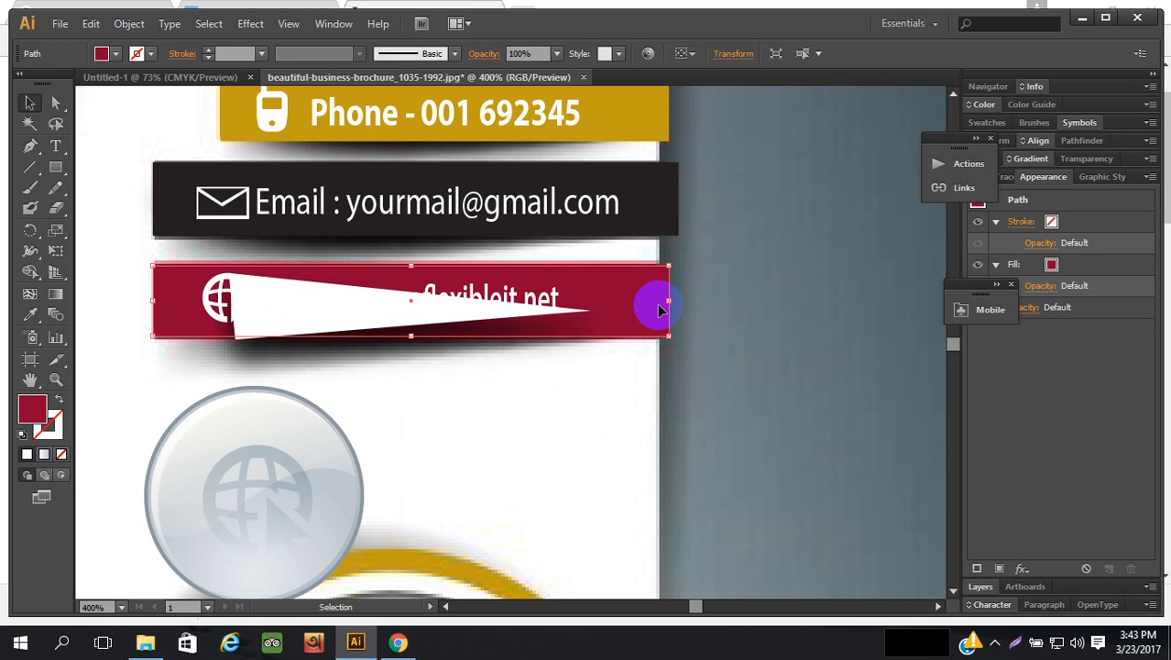
{"action": "left_click", "coordinate": [542, 307], "text": "shift"}
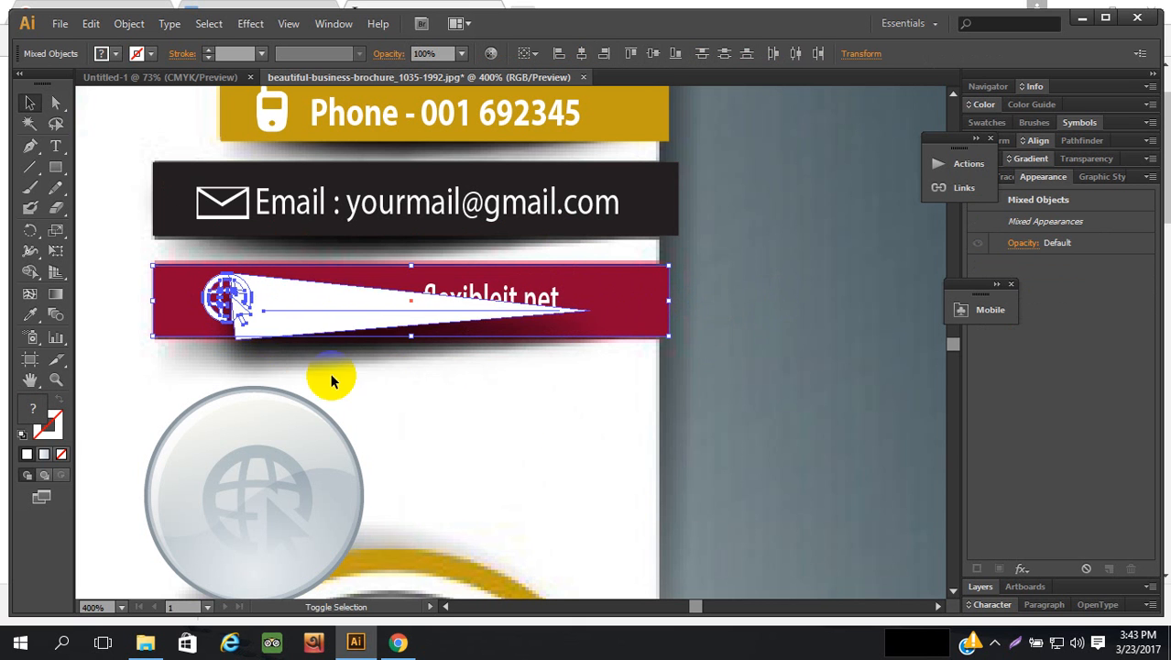
{"action": "key", "text": "a"}
{"action": "key", "text": "ctrl+]"}
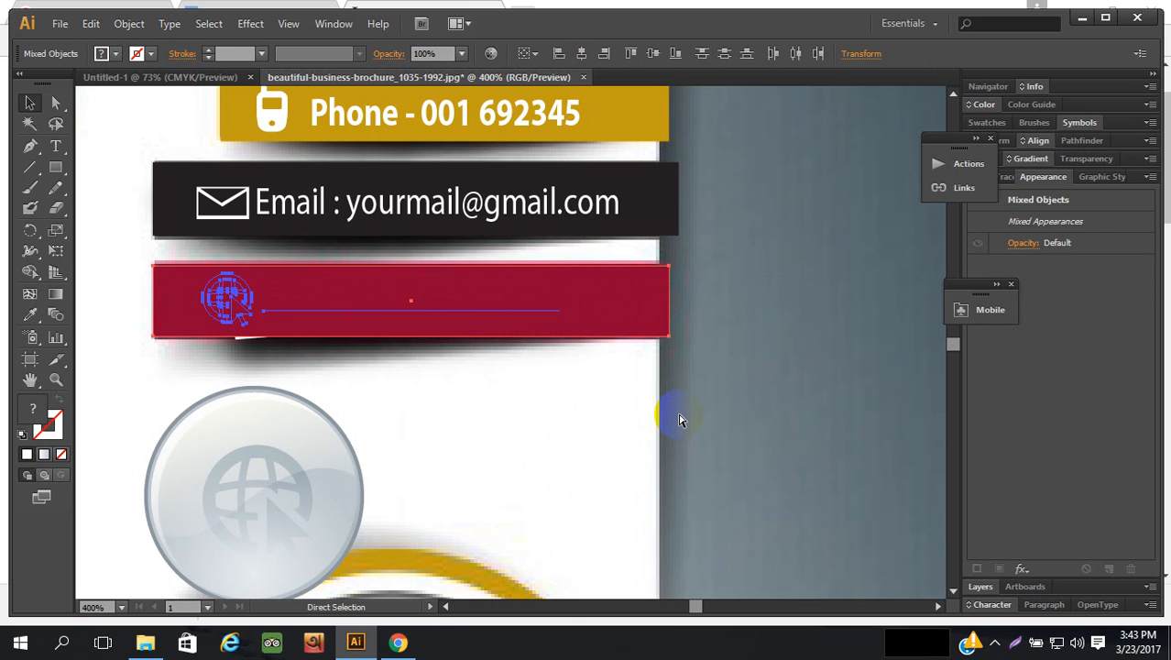
{"action": "key", "text": "v"}
{"action": "left_click", "coordinate": [745, 360]}
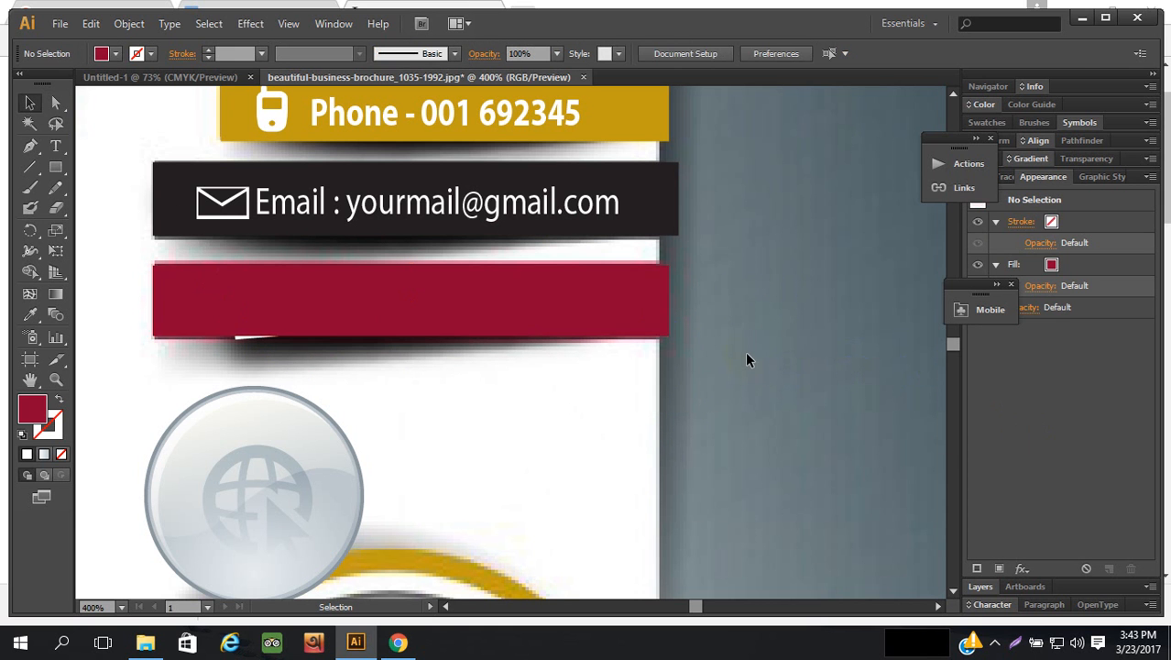
- Send the crimson bar behind the wedge and lettering, and group it with the globe icon and website text
{"action": "left_click", "coordinate": [625, 303]}
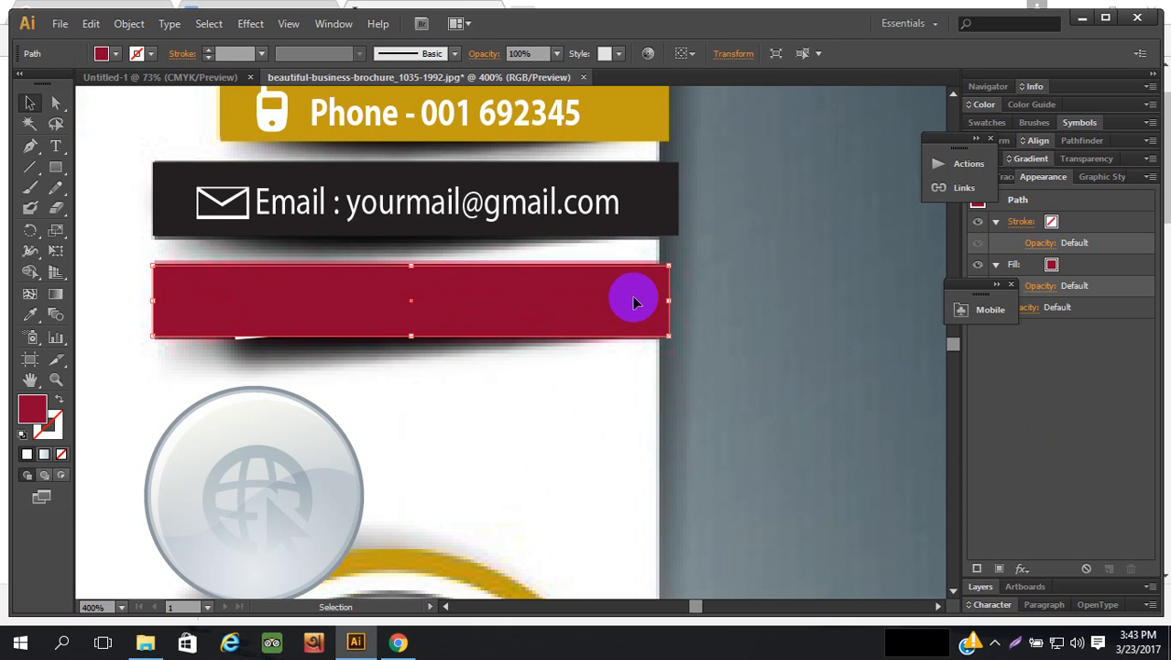
{"action": "key", "text": "ctrl+shift+bracketleft"}
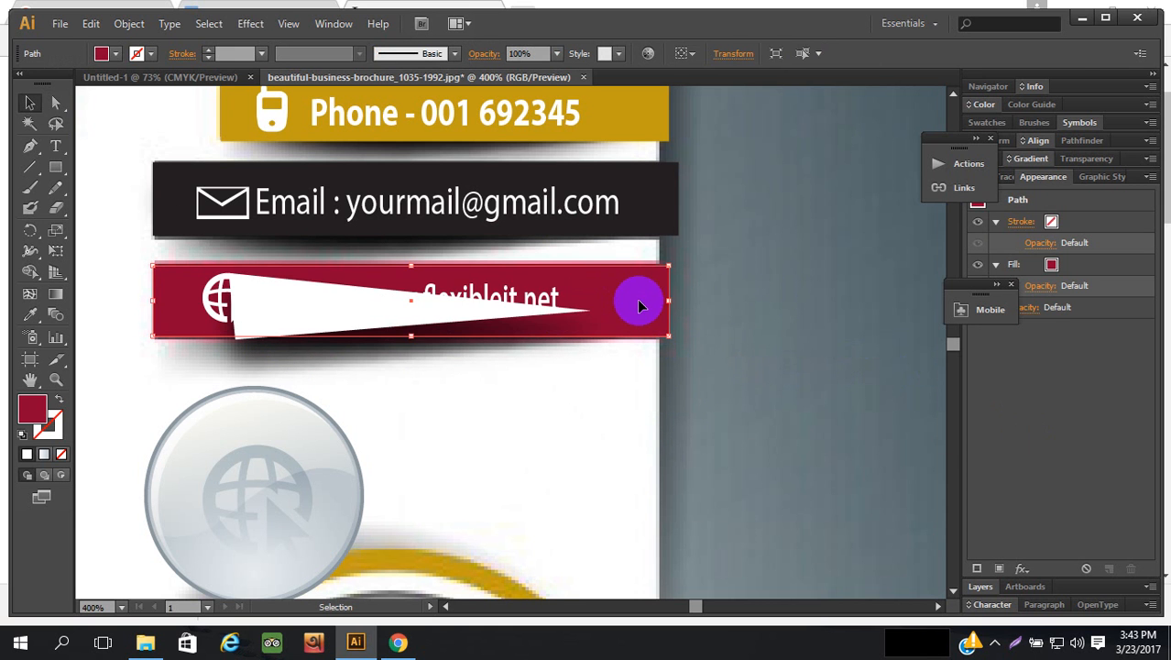
{"action": "left_click", "coordinate": [538, 298]}
{"action": "left_click", "coordinate": [220, 293], "text": "shift"}
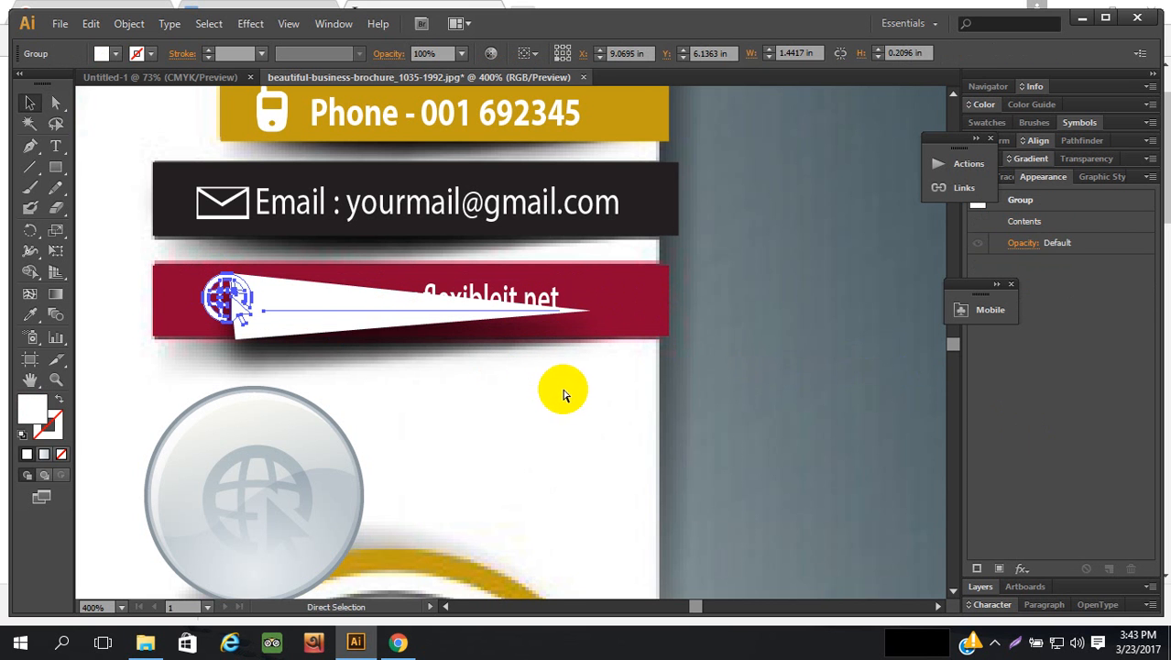
{"action": "left_click", "coordinate": [651, 297], "text": "shift"}
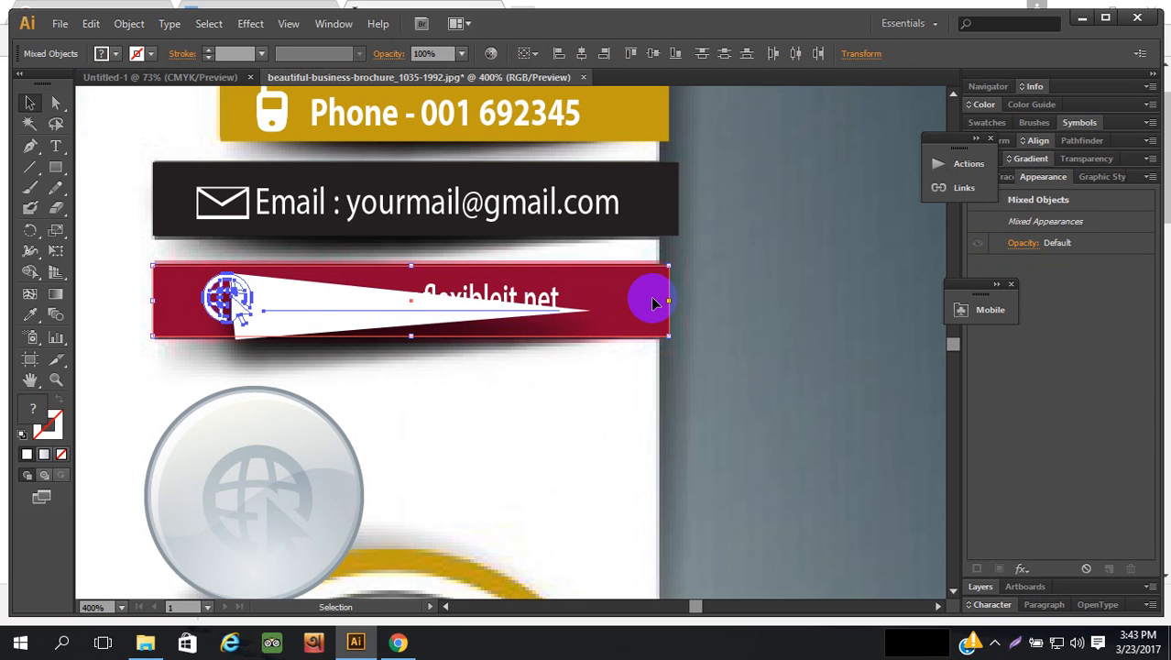
{"action": "key", "text": "a"}
{"action": "key", "text": "ctrl+g"}
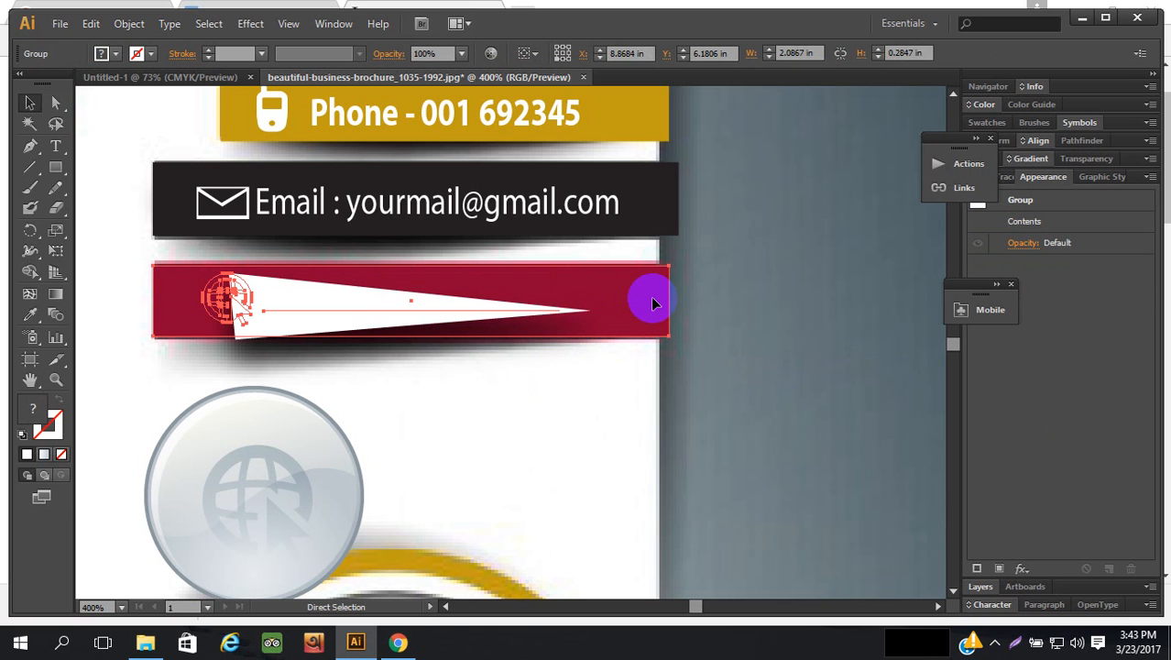
{"action": "left_click", "coordinate": [719, 300]}
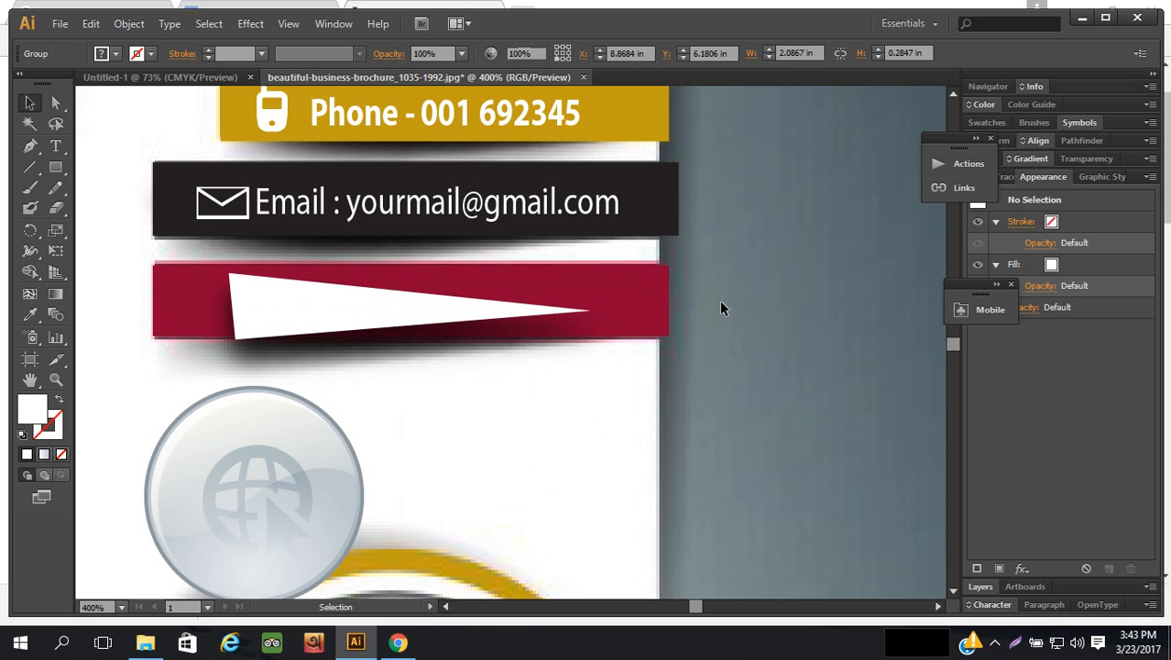
- Send the crimson rectangle to the back inside its group, behind the globe icon and website text
{"action": "left_click", "coordinate": [55, 102]}
{"action": "left_click", "coordinate": [646, 300]}
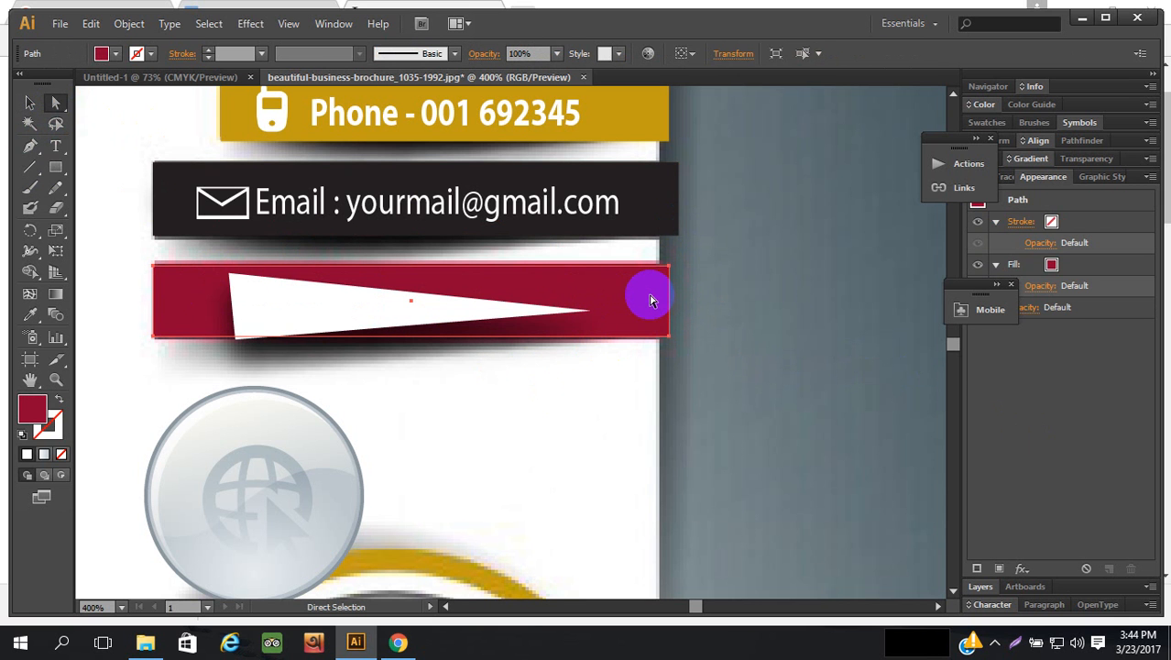
{"action": "key", "text": "ctrl+shift+bracketleft"}
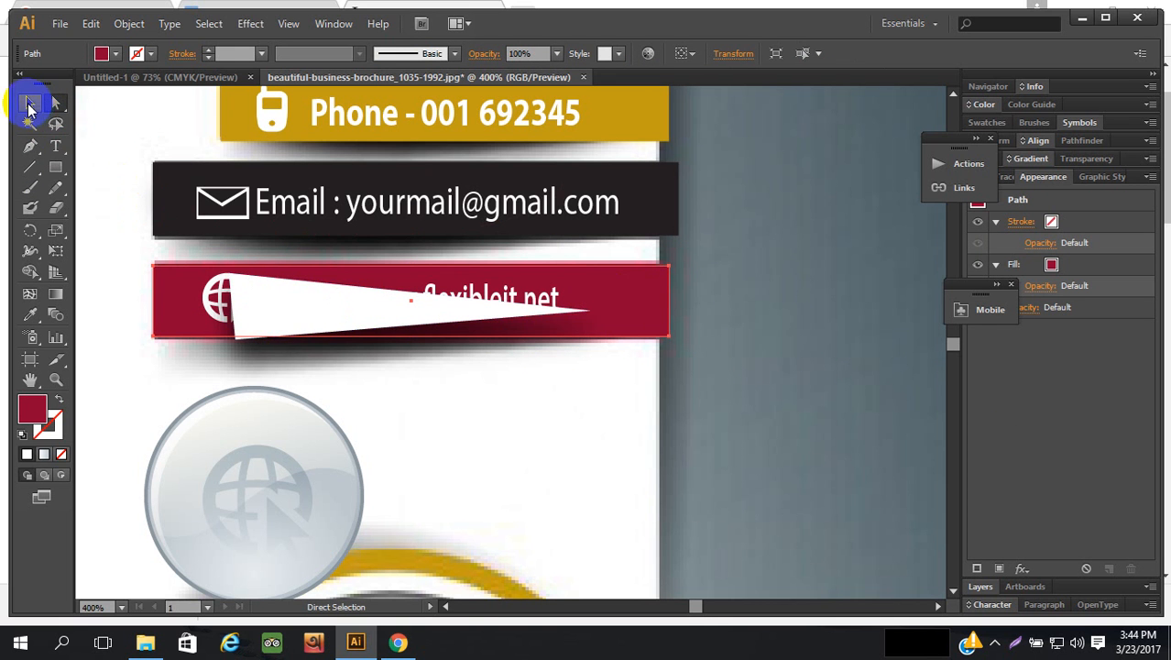
- Bring the grouped website bar in front of the white wedge and clear the selection
{"action": "left_click", "coordinate": [284, 310]}
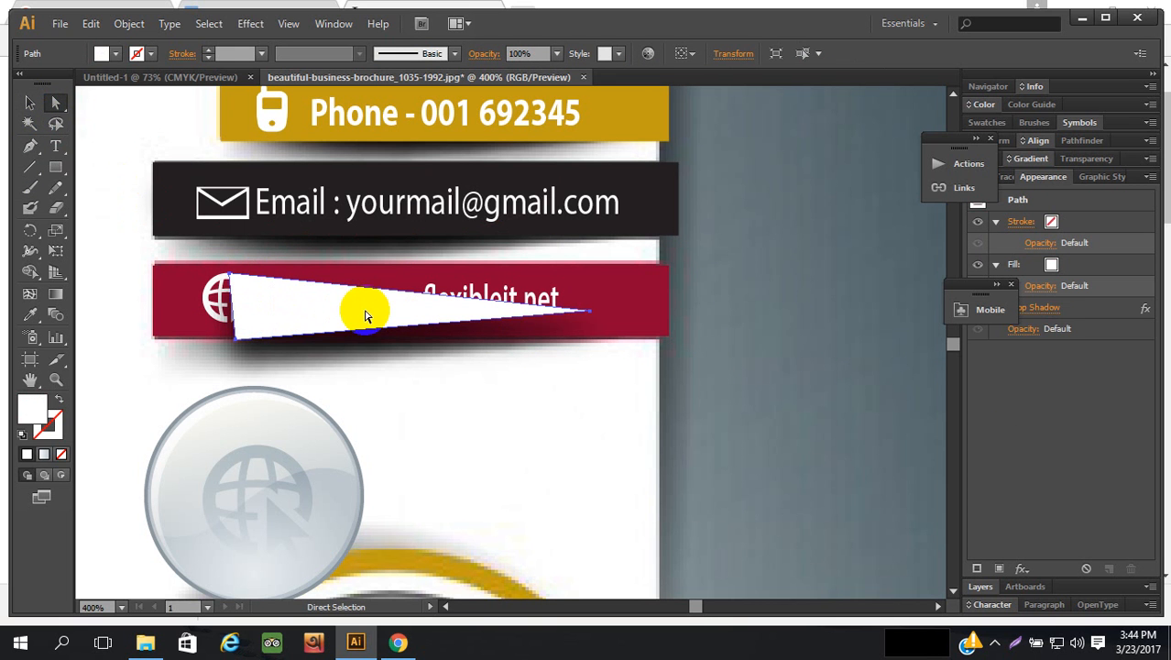
{"action": "key", "text": "v"}
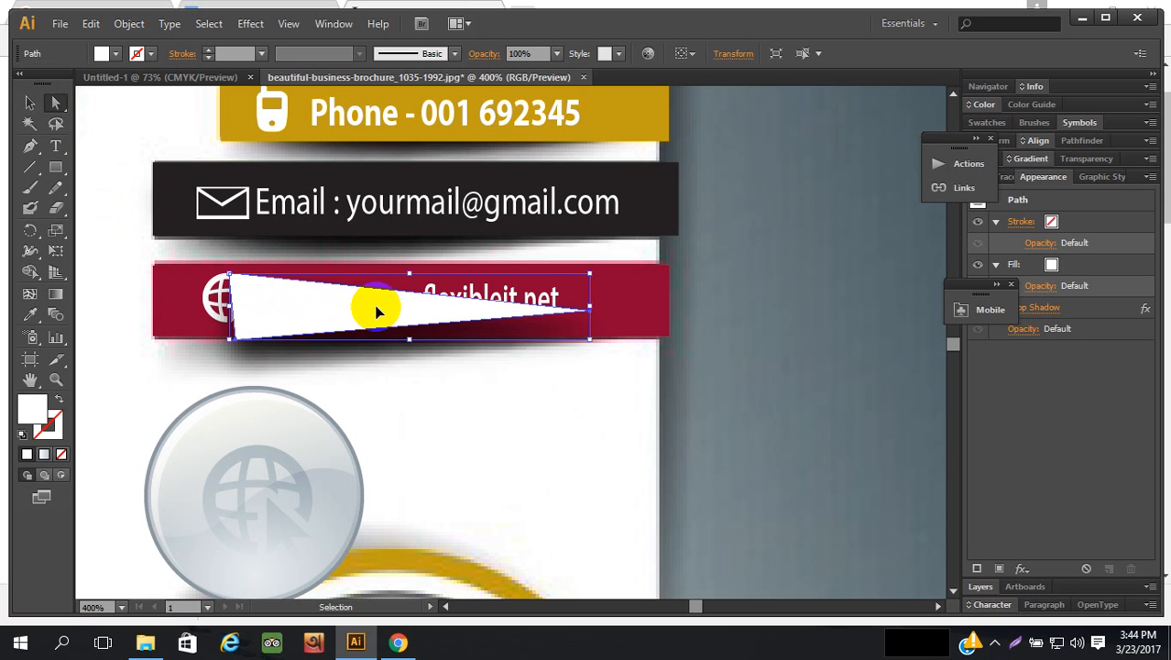
{"action": "key", "text": "a"}
{"action": "left_click", "coordinate": [622, 291]}
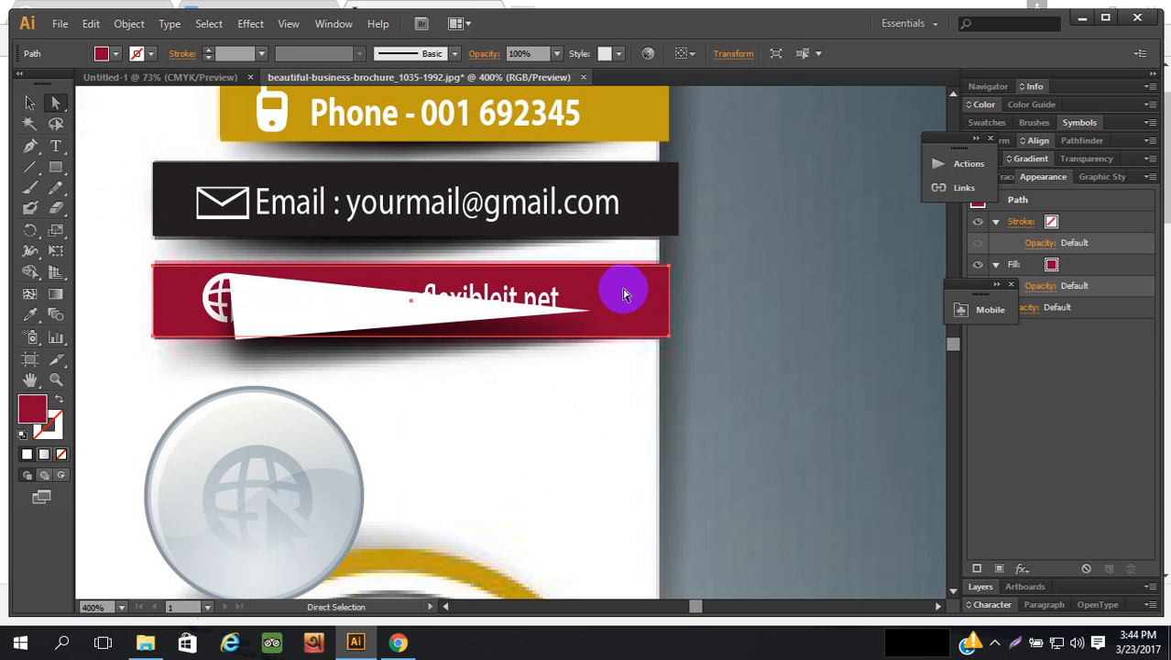
{"action": "left_click", "coordinate": [30, 103]}
{"action": "left_click", "coordinate": [772, 316]}
{"action": "left_click", "coordinate": [666, 293]}
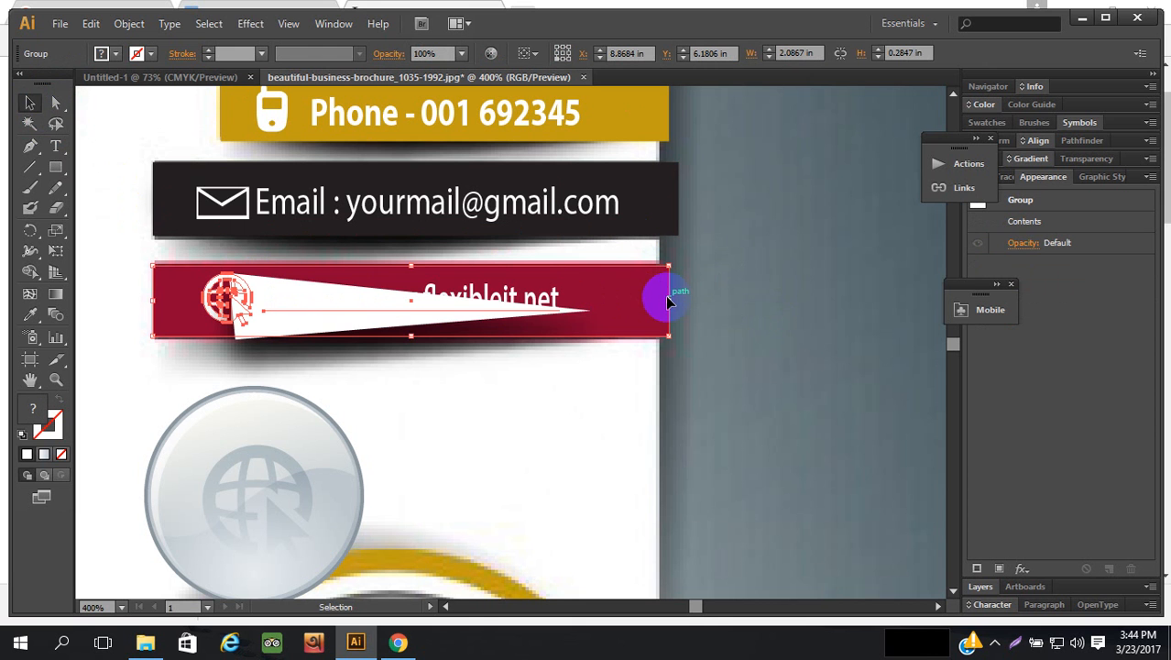
{"action": "key", "text": "a"}
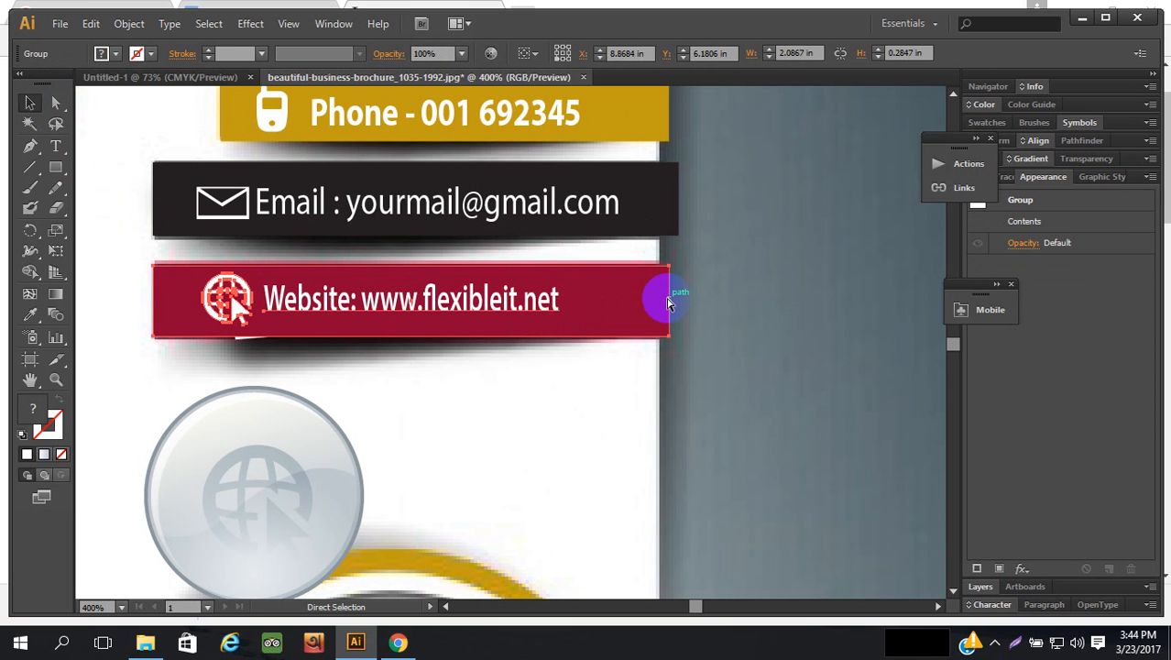
{"action": "left_click", "coordinate": [800, 360]}
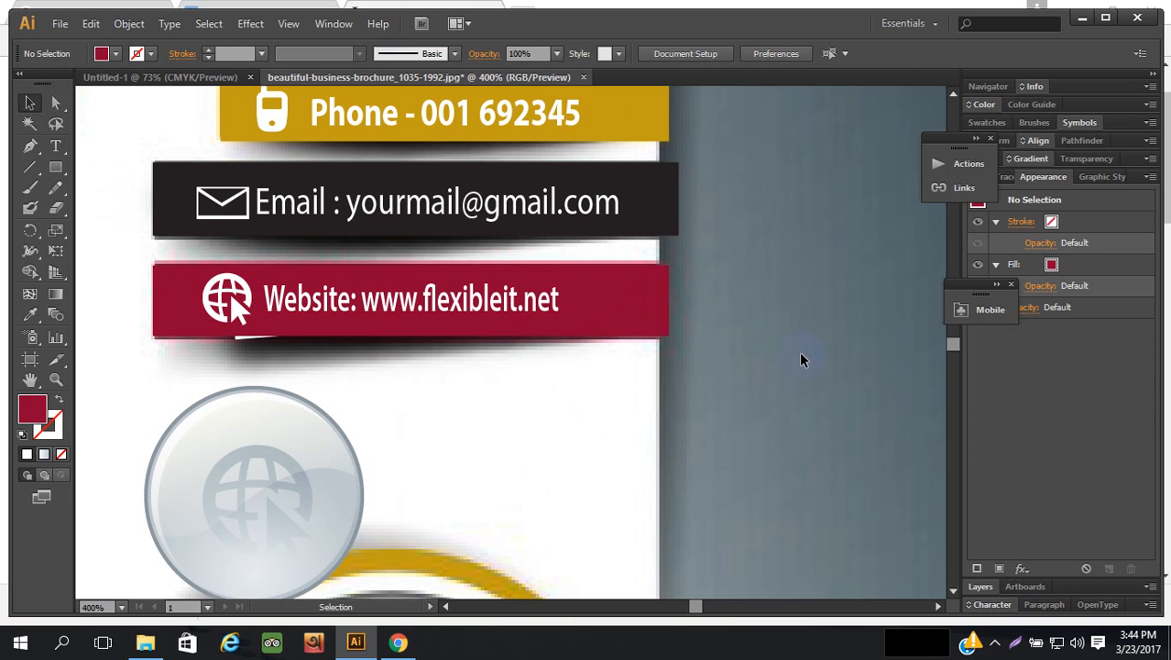
- Pull the wedge's lower edge up slightly so its white corner is tucked within the crimson bar
{"action": "scroll", "coordinate": [799, 357], "scroll_direction": "down", "scroll_amount": 1}
{"action": "left_click_drag", "start_coordinate": [240, 332], "coordinate": [400, 317]}
{"action": "left_click", "coordinate": [723, 344]}
- Group the hidden shadow wedge together with the website bar group
{"action": "left_click", "coordinate": [656, 300]}
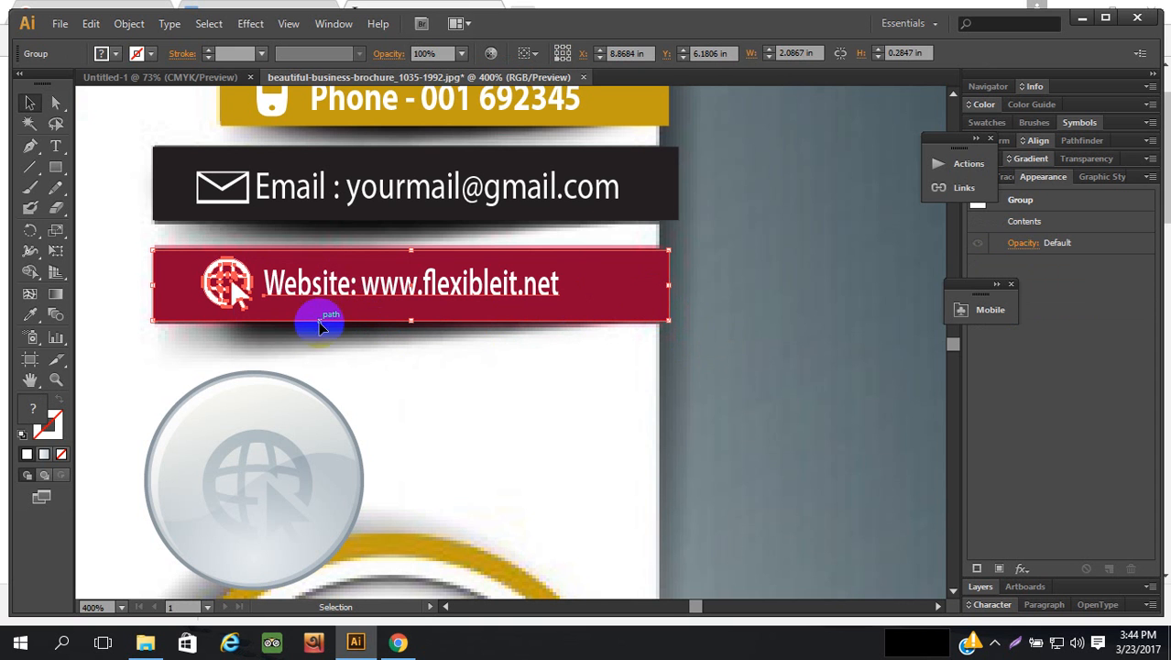
{"action": "left_click", "coordinate": [256, 327]}
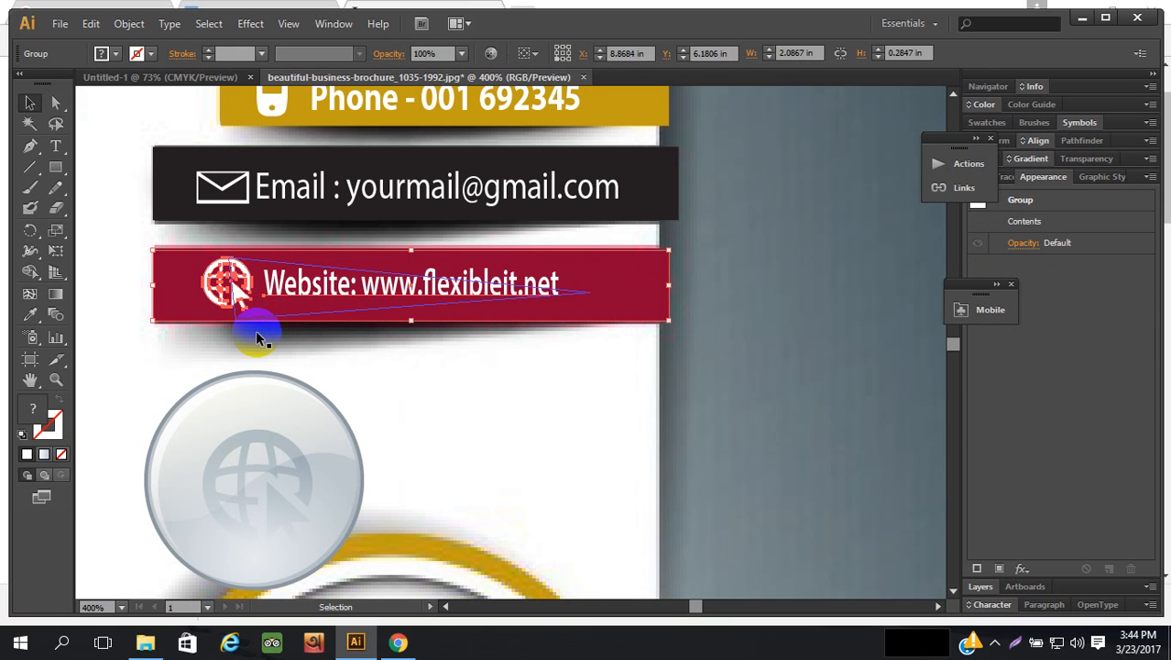
{"action": "left_click", "coordinate": [255, 330]}
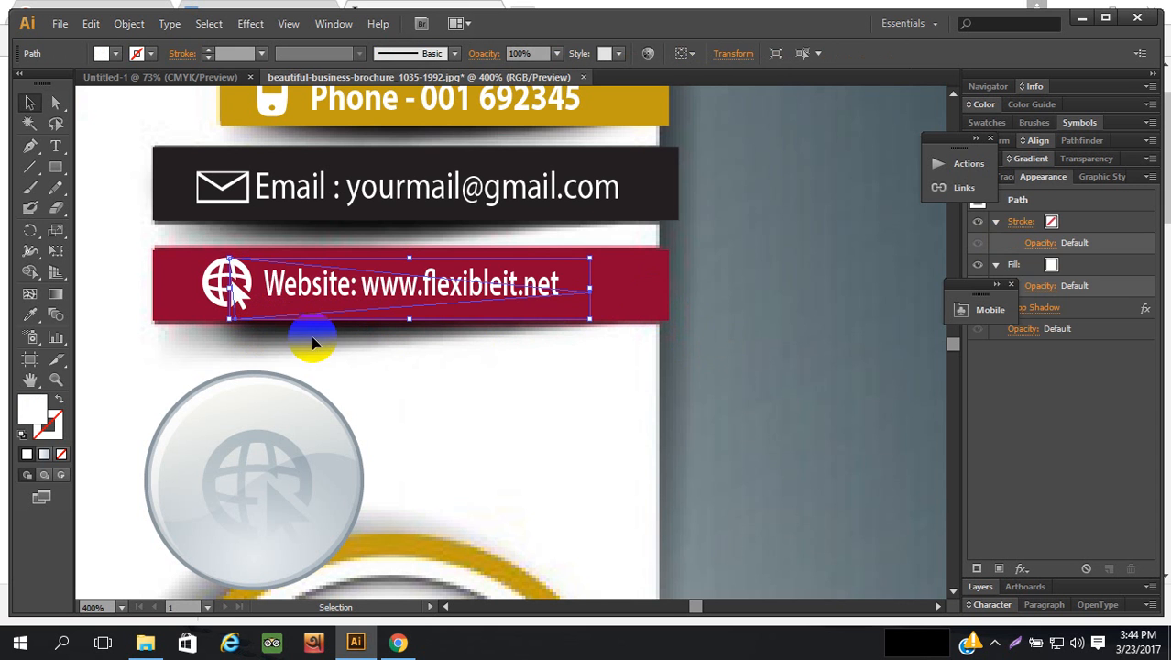
{"action": "left_click", "coordinate": [630, 323], "text": "shift"}
{"action": "key", "text": "v"}
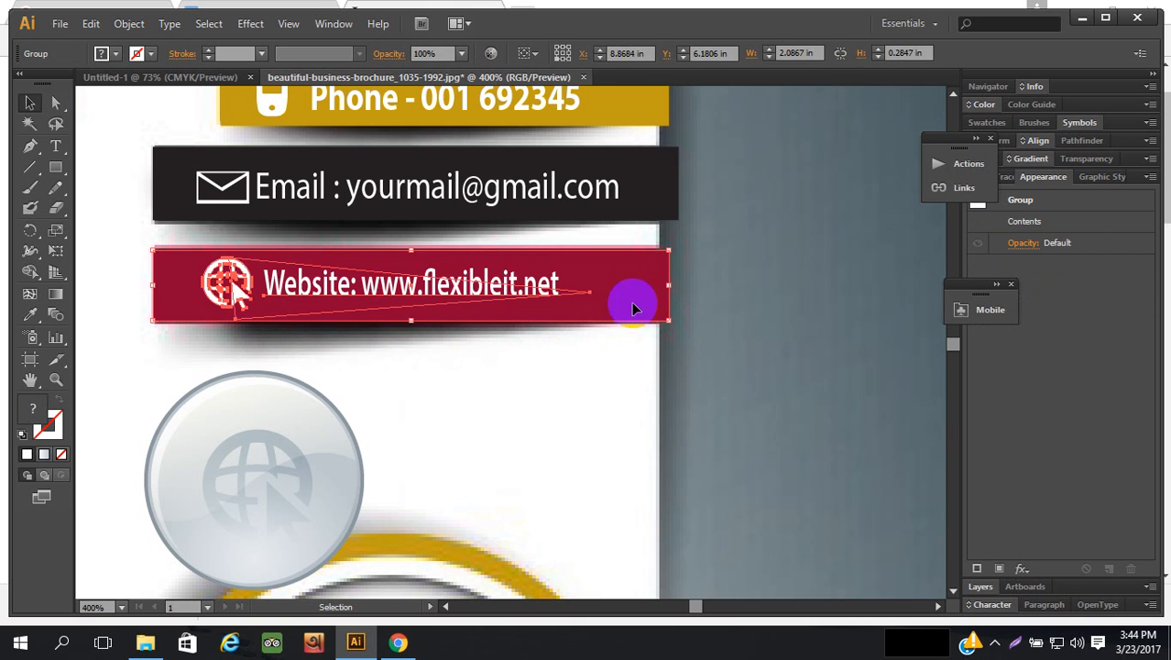
- Move the grouped website bar about 0.61 in right and 0.46 in down, off the original bar in the image
{"action": "left_click_drag", "start_coordinate": [632, 302], "coordinate": [773, 411]}
{"action": "scroll", "coordinate": [829, 316], "scroll_direction": "down", "scroll_amount": 1}
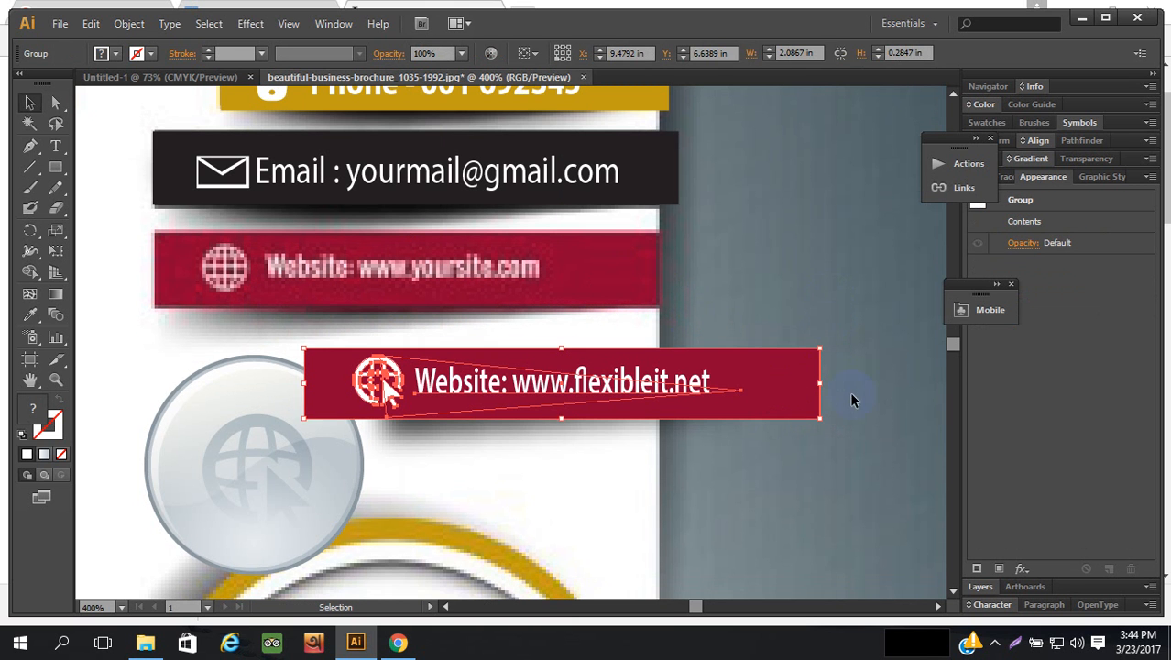
{"action": "left_click", "coordinate": [843, 343]}
{"action": "scroll", "coordinate": [870, 306], "scroll_direction": "down", "scroll_amount": 1}
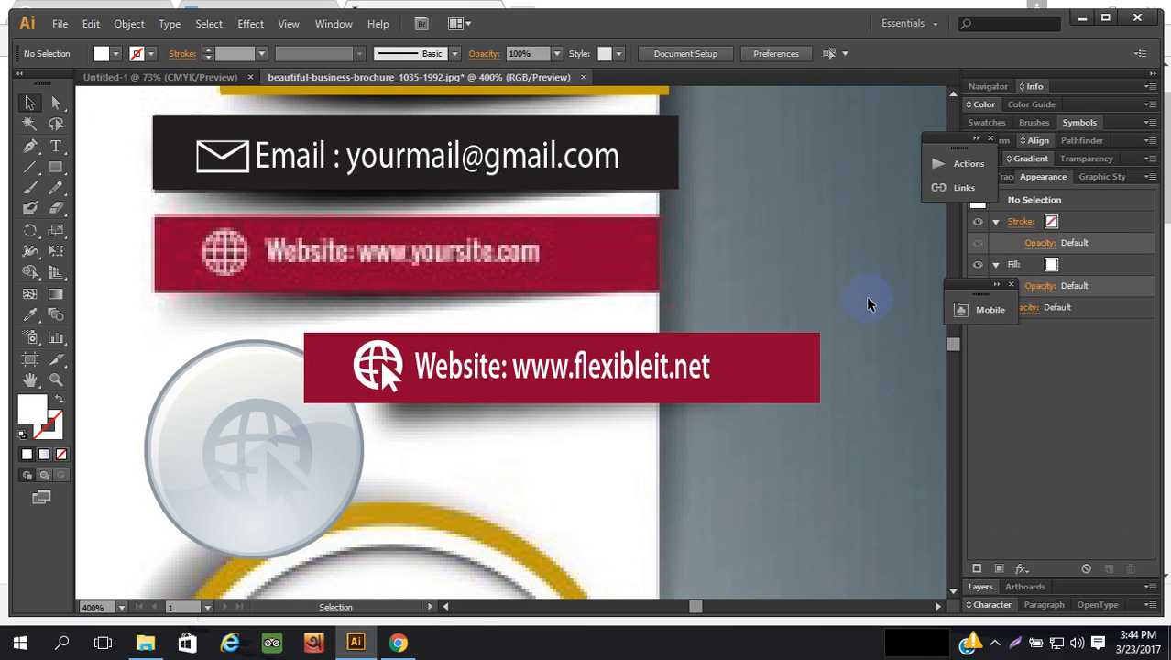
{"action": "scroll", "coordinate": [779, 283], "scroll_direction": "down", "scroll_amount": 1}
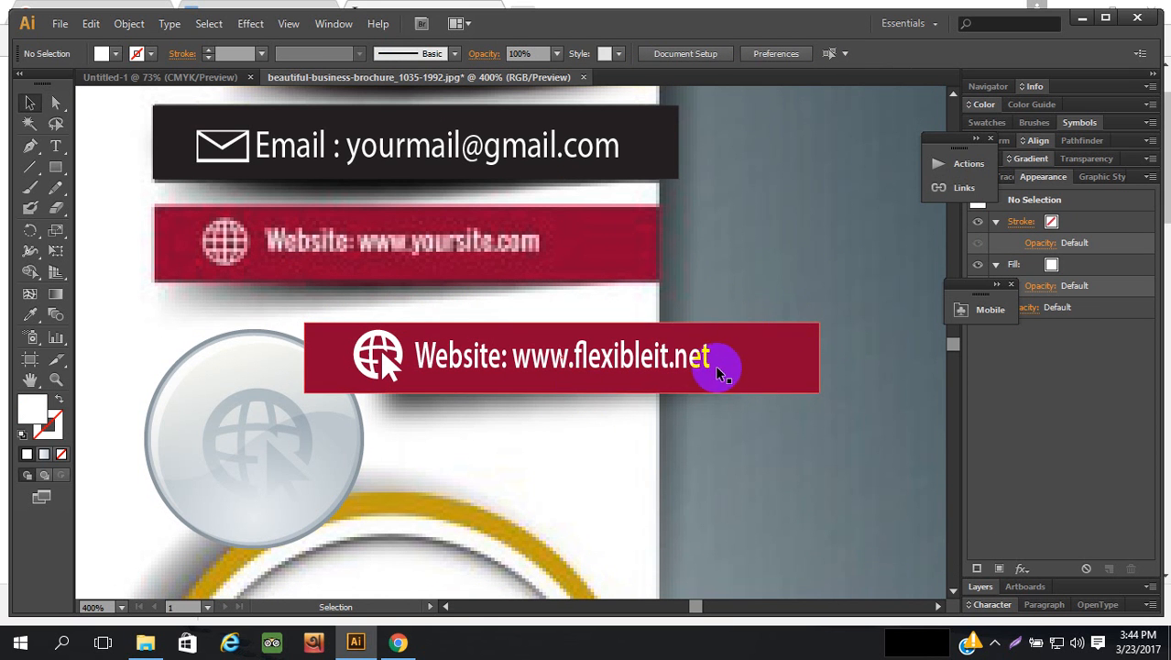
- Nudge the right tip anchor of the shadow wedge down to about Y 6.55 in
{"action": "left_click", "coordinate": [504, 404]}
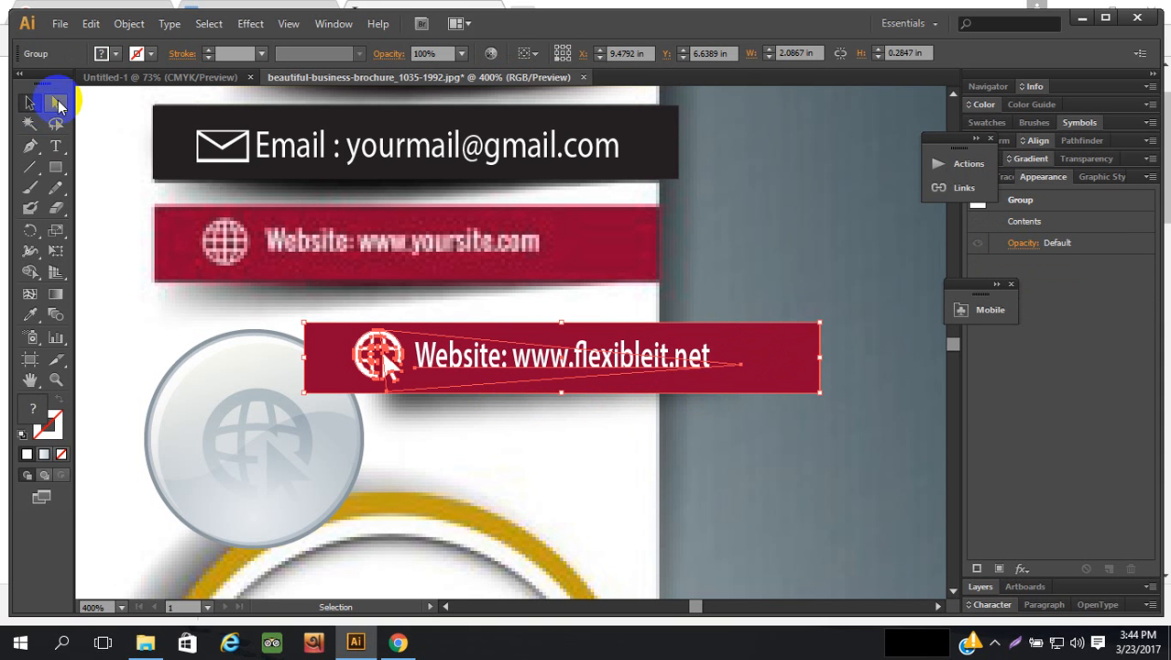
{"action": "left_click", "coordinate": [55, 102]}
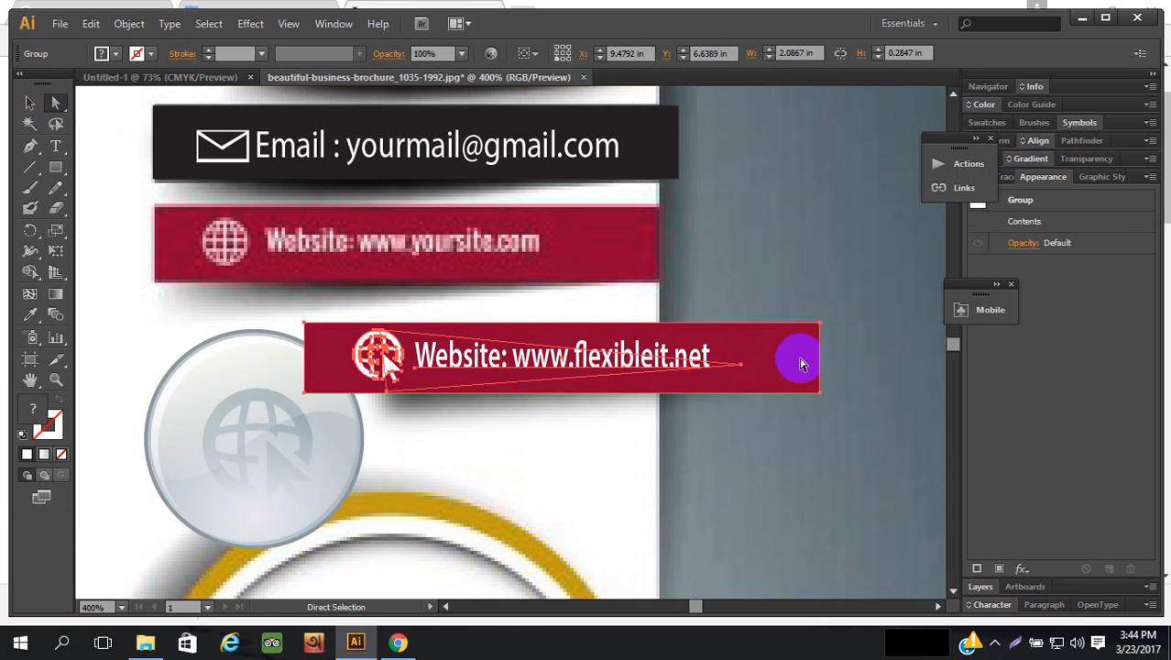
{"action": "left_click", "coordinate": [742, 366]}
{"action": "key", "text": "Down"}
{"action": "key", "text": "Down"}
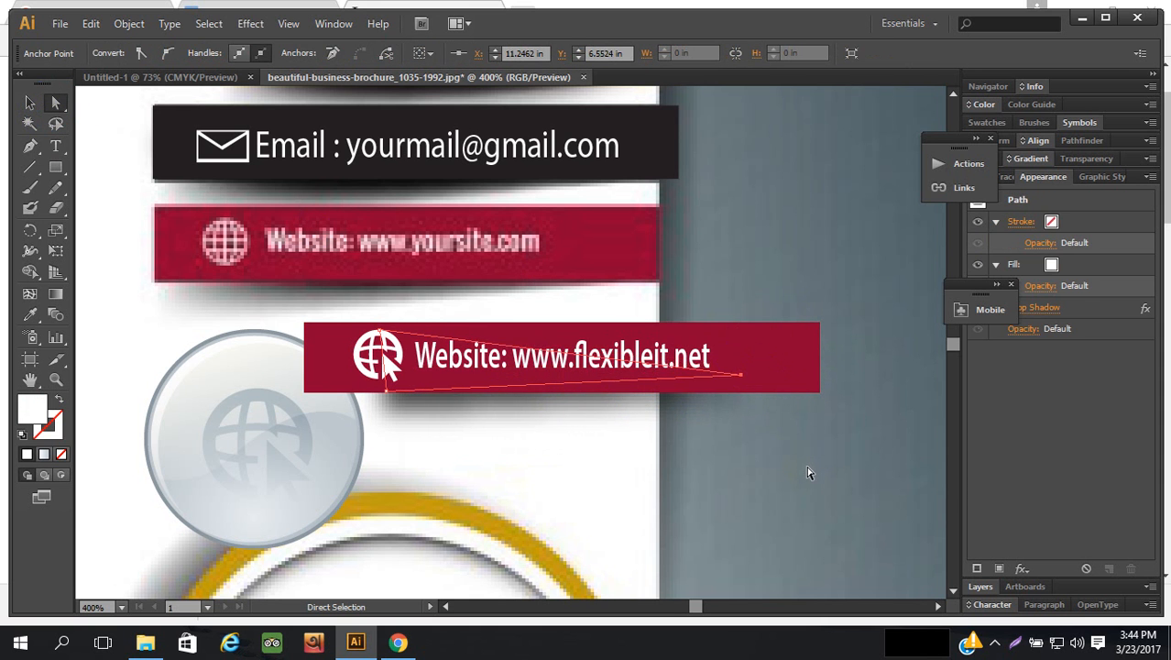
- Nudge the wedge's lower-left anchor left and slightly up, to about X 9.77 in and Y 6.63 in
{"action": "left_click_drag", "start_coordinate": [426, 398], "coordinate": [385, 389]}
{"action": "key", "text": "Left"}
{"action": "key", "text": "Left"}
{"action": "key", "text": "Left"}
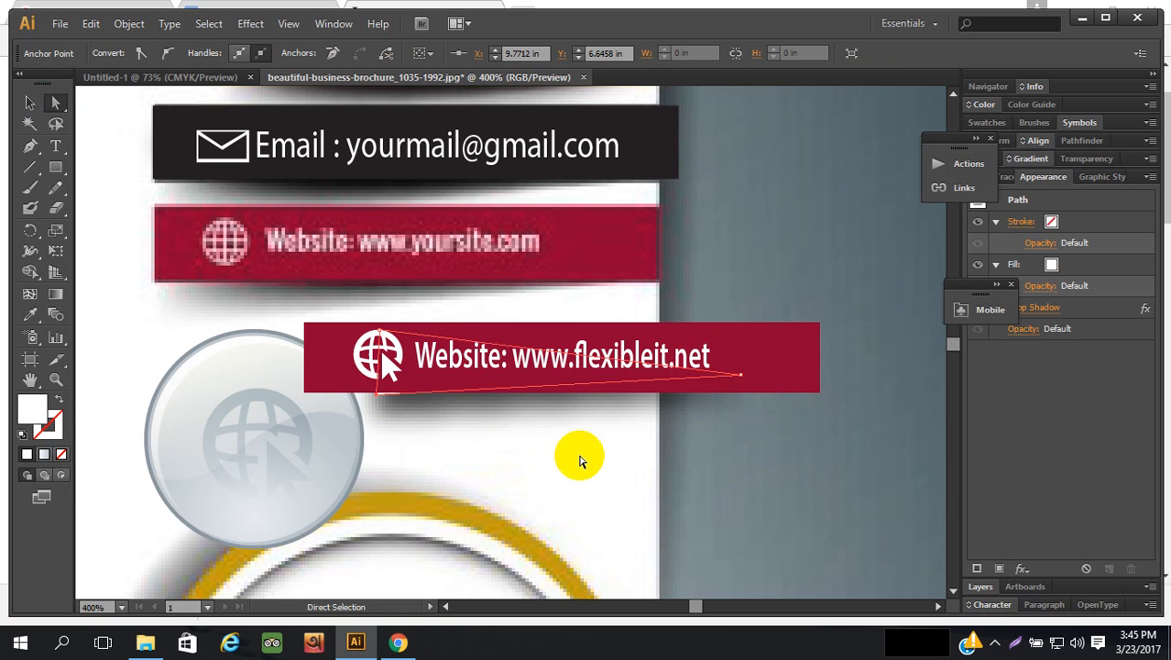
{"action": "key", "text": "Up"}
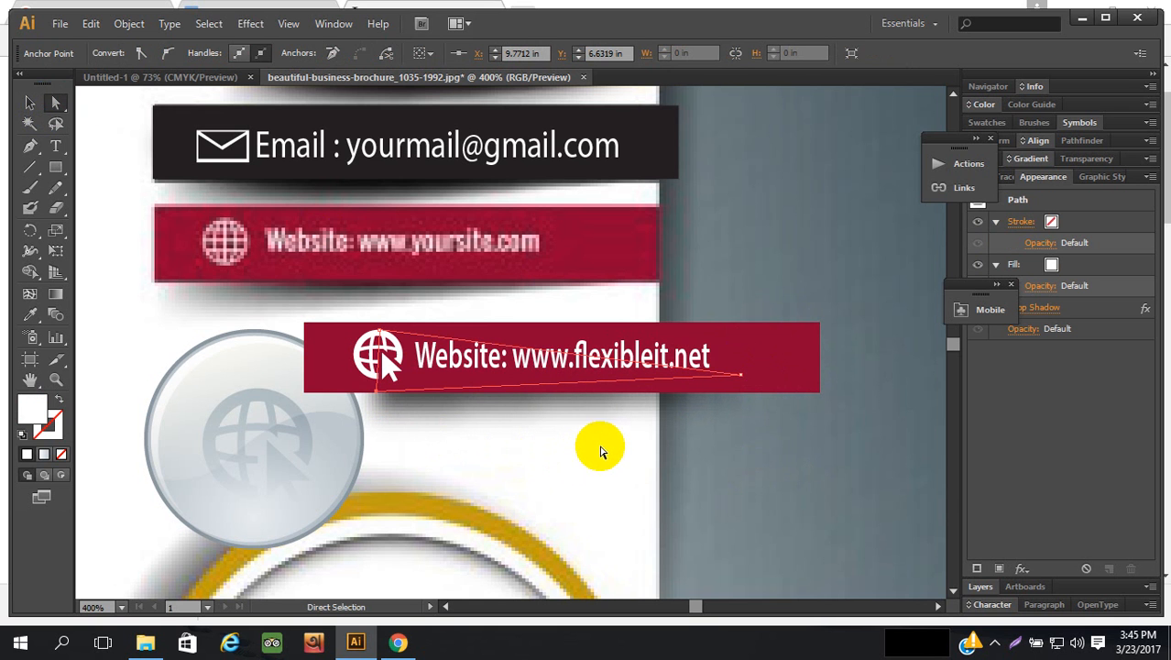
{"action": "left_click", "coordinate": [27, 104]}
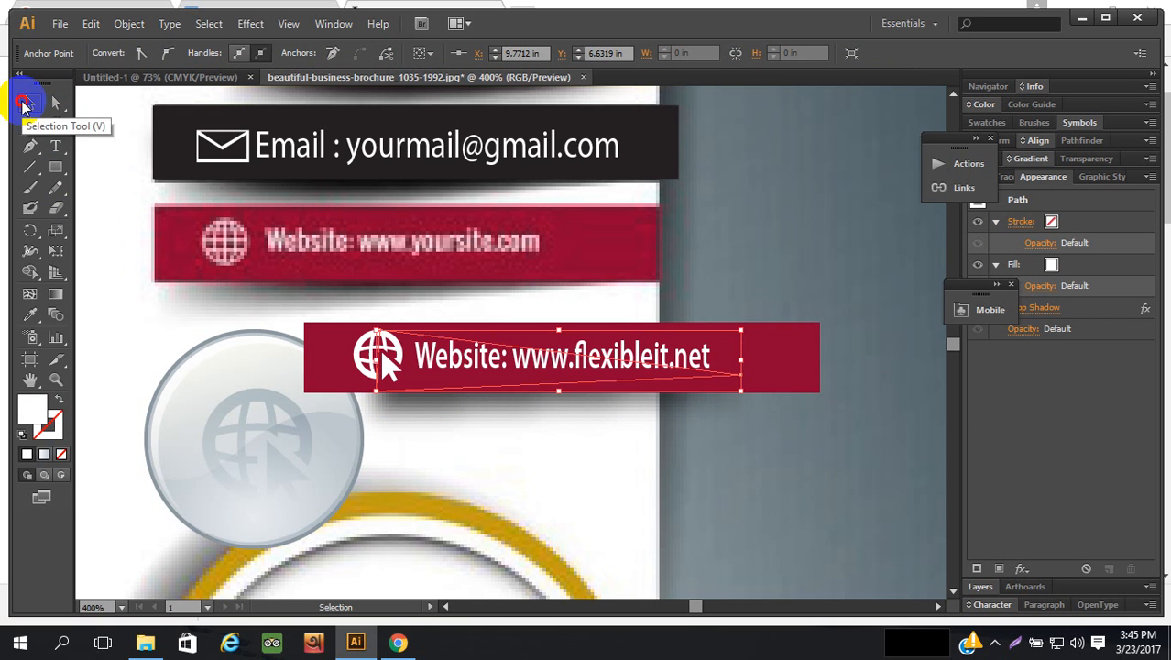
- Move the website bar group left so it lines up beneath the original website bar in the image
{"action": "left_click", "coordinate": [775, 246]}
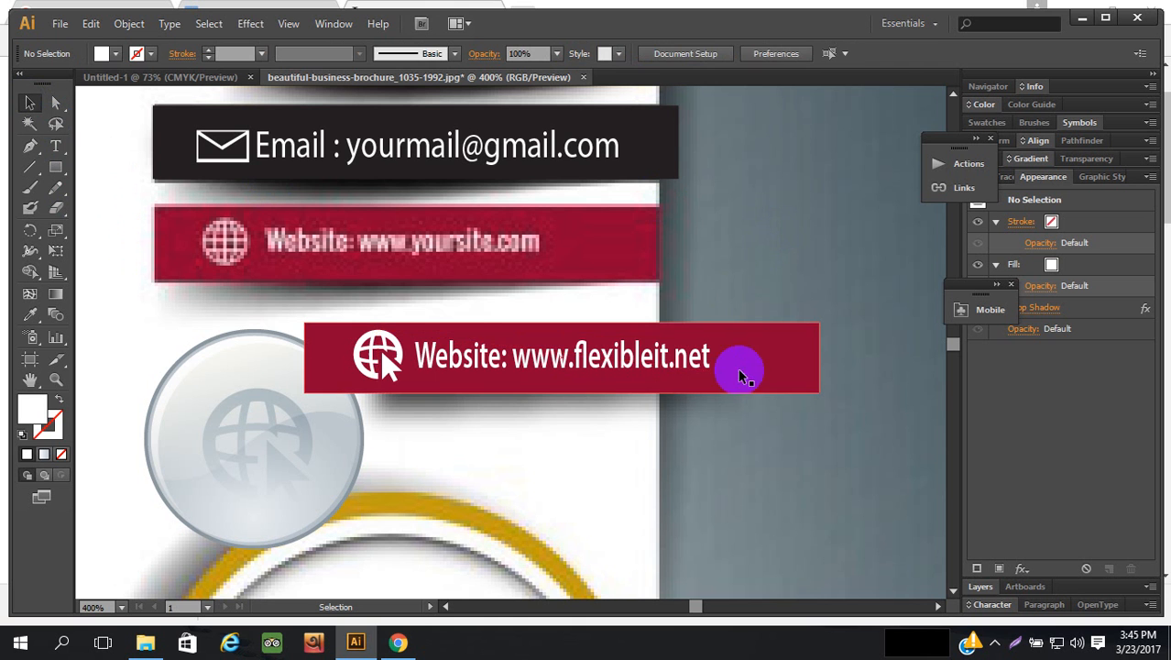
{"action": "left_click_drag", "start_coordinate": [724, 361], "coordinate": [553, 358]}
{"action": "left_click", "coordinate": [557, 465]}
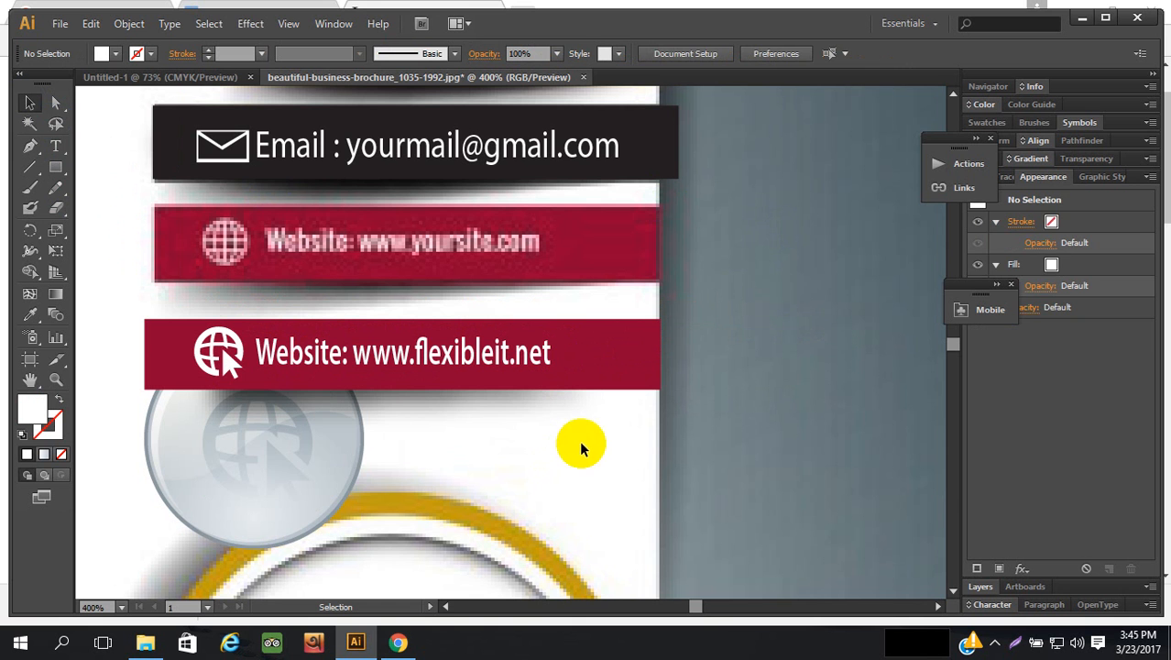
- Delete the leftover grey globe icon and the glossy circle behind it below the website bar
{"action": "left_click", "coordinate": [294, 469]}
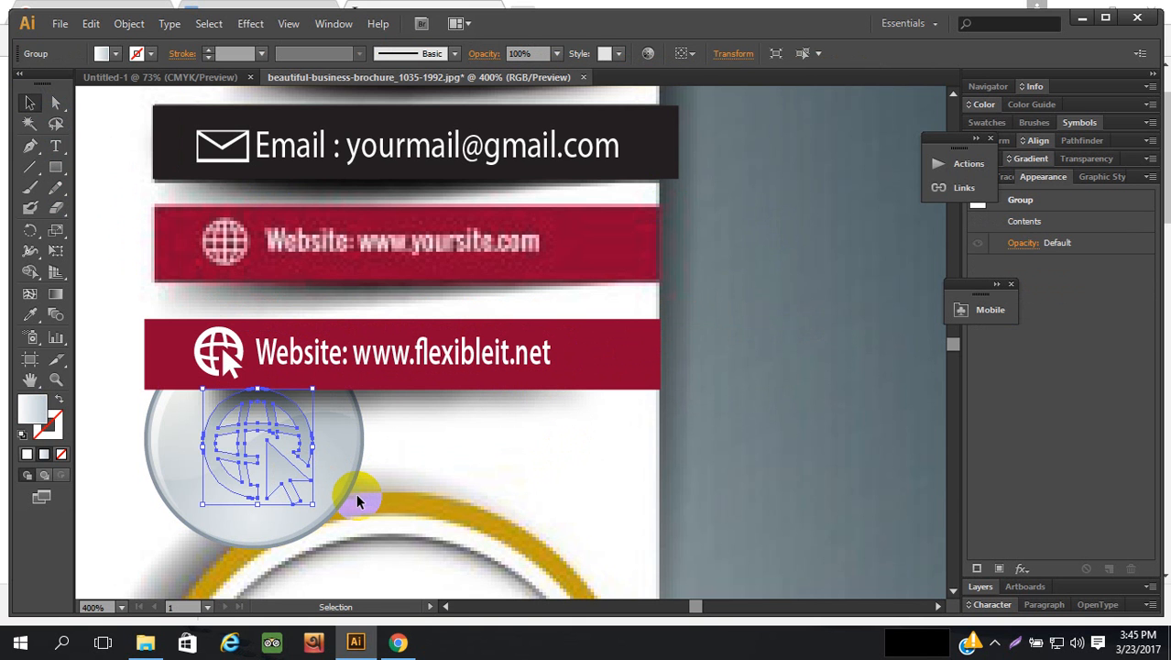
{"action": "key", "text": "Delete"}
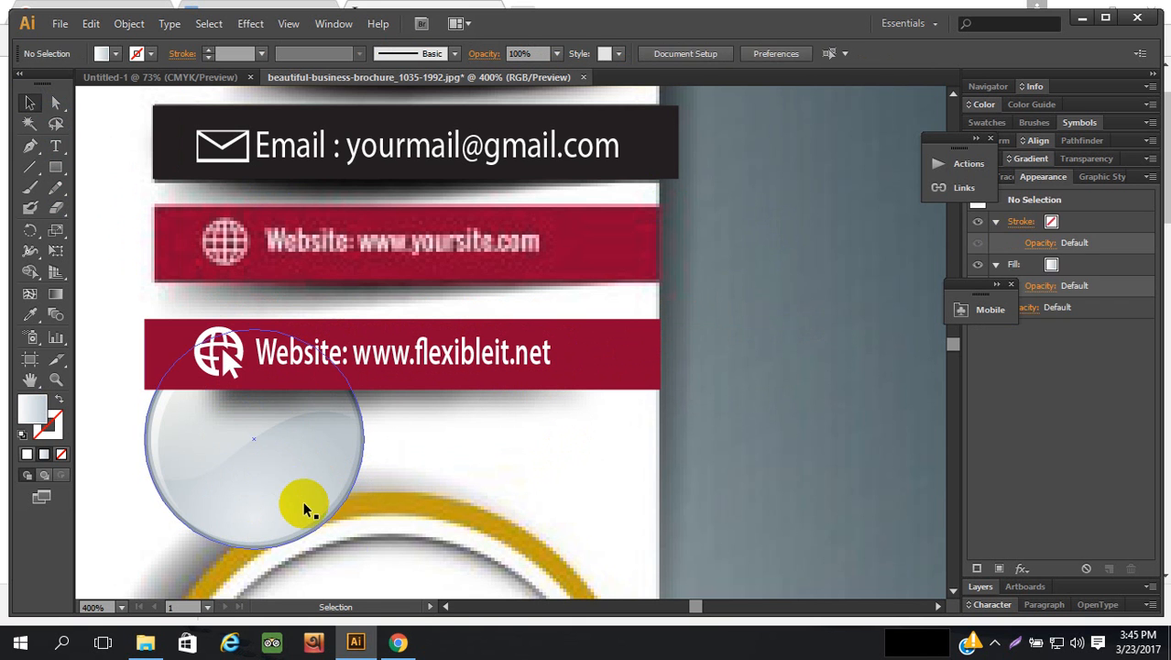
{"action": "left_click", "coordinate": [303, 500]}
{"action": "key", "text": "Delete"}
{"action": "scroll", "coordinate": [430, 489], "scroll_direction": "up", "scroll_amount": 1}
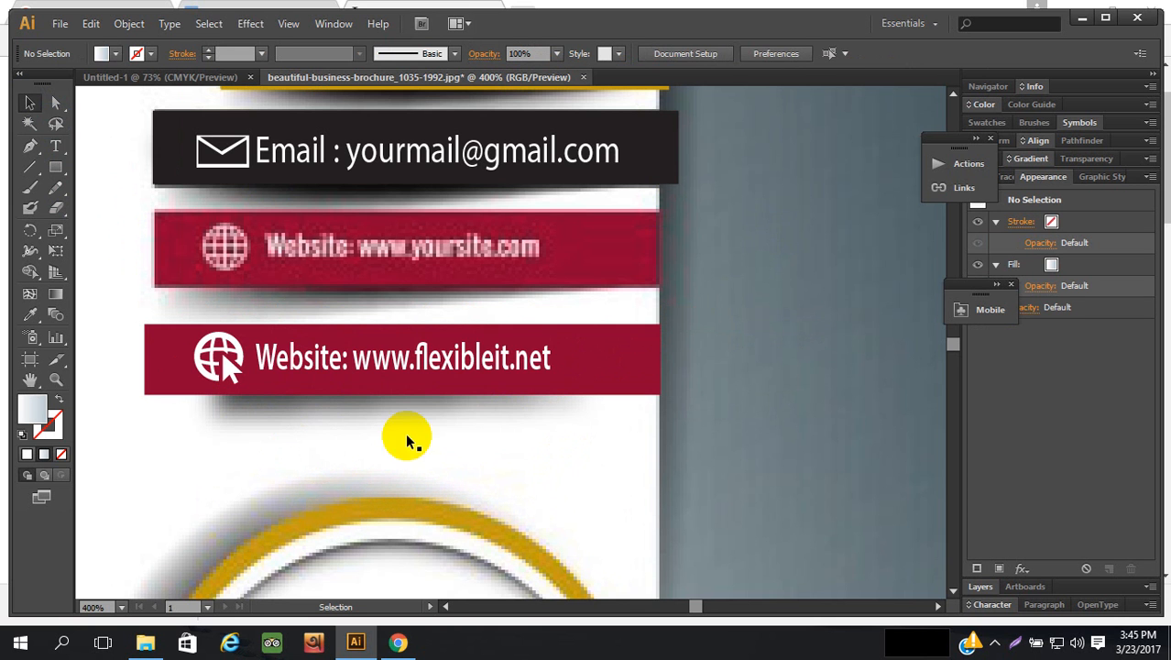
{"action": "left_click", "coordinate": [612, 379]}
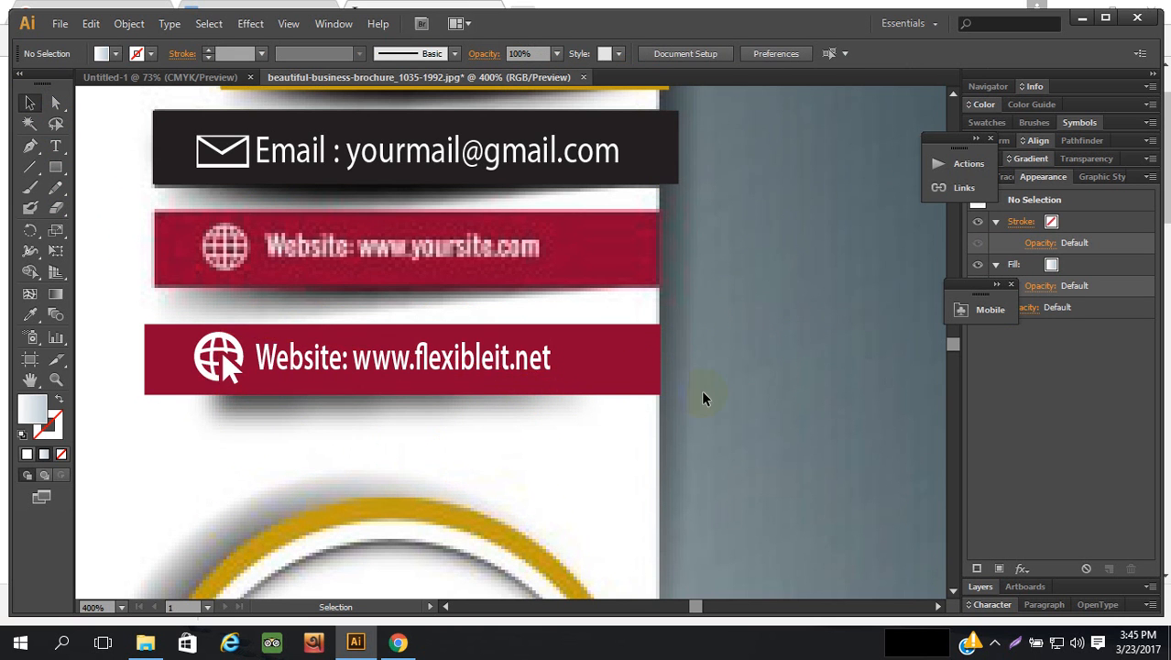
- Select only the shadow wedge inside the website bar group and open its Drop Shadow settings
{"action": "scroll", "coordinate": [410, 441], "scroll_direction": "up", "scroll_amount": 2}
{"action": "left_click", "coordinate": [338, 418]}
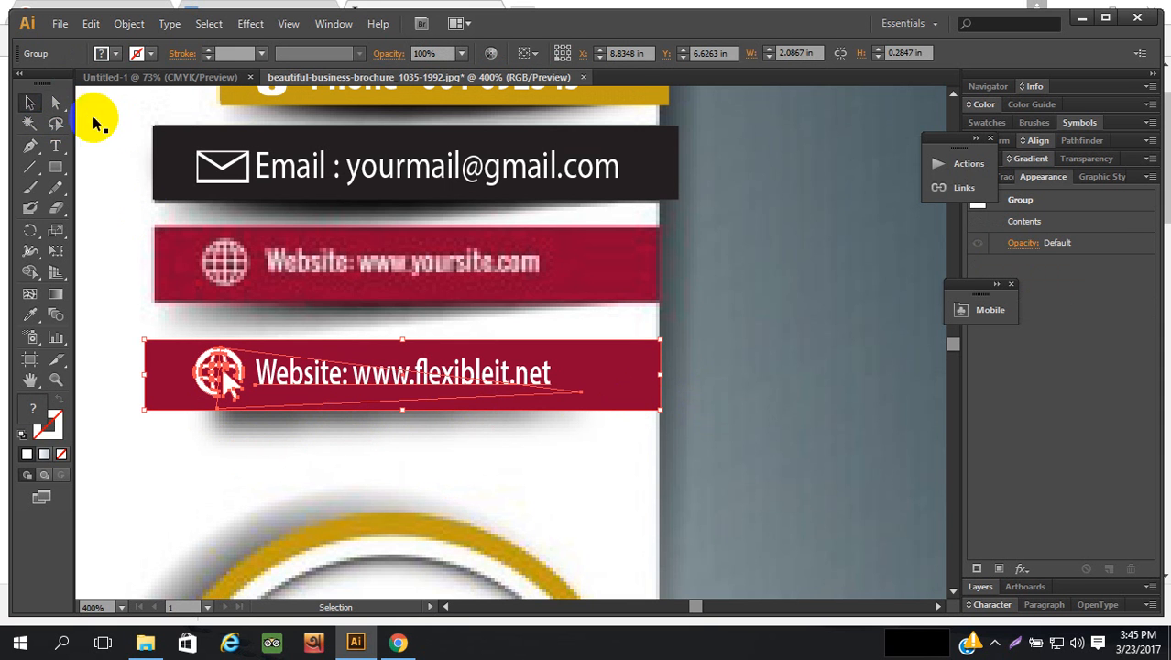
{"action": "left_click", "coordinate": [869, 319]}
{"action": "left_click", "coordinate": [55, 102]}
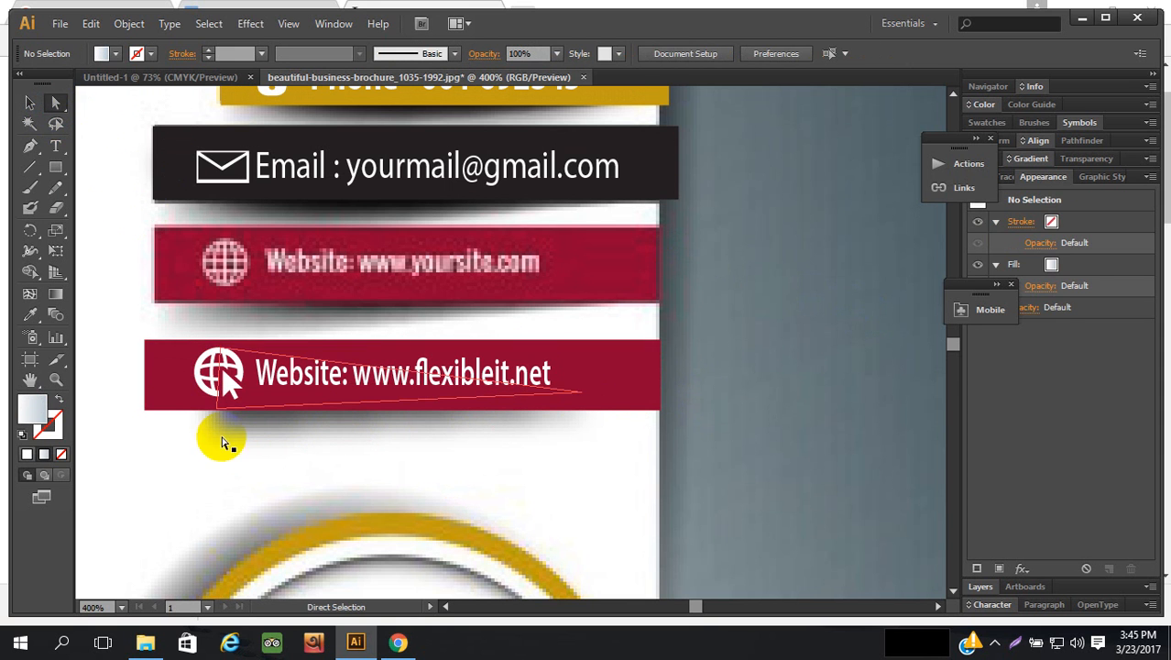
{"action": "left_click", "coordinate": [240, 423]}
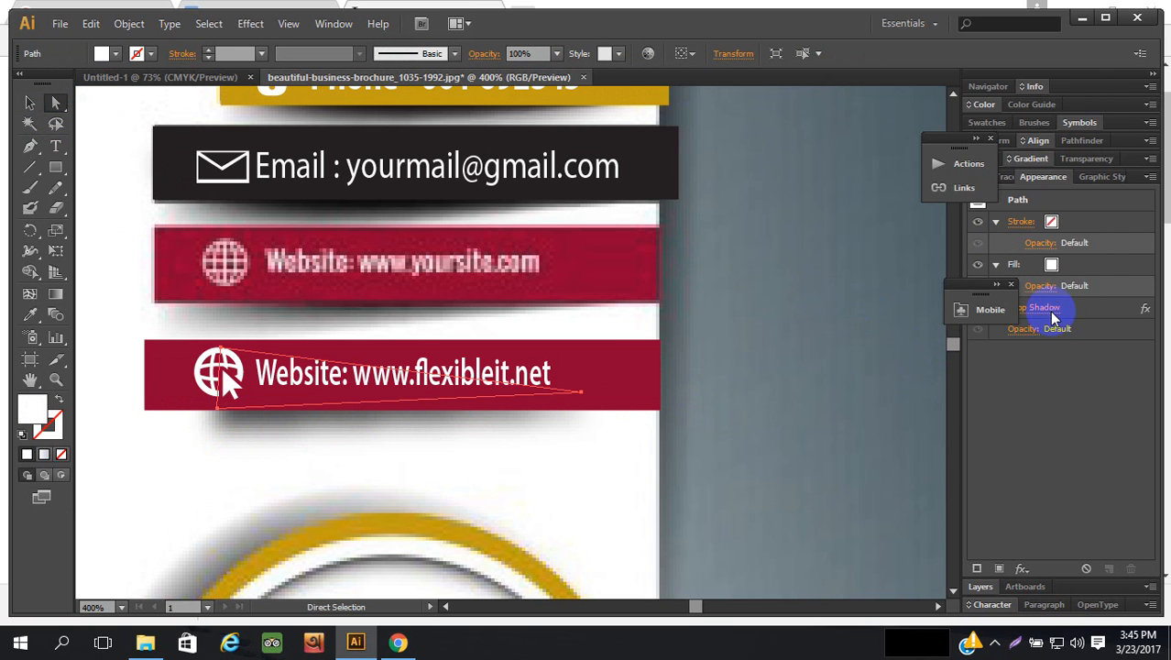
{"action": "left_click", "coordinate": [1027, 311]}
- Try a drop shadow blur of 0.07 in on the wedge with the preview on
{"action": "left_click_drag", "start_coordinate": [919, 230], "coordinate": [956, 231]}
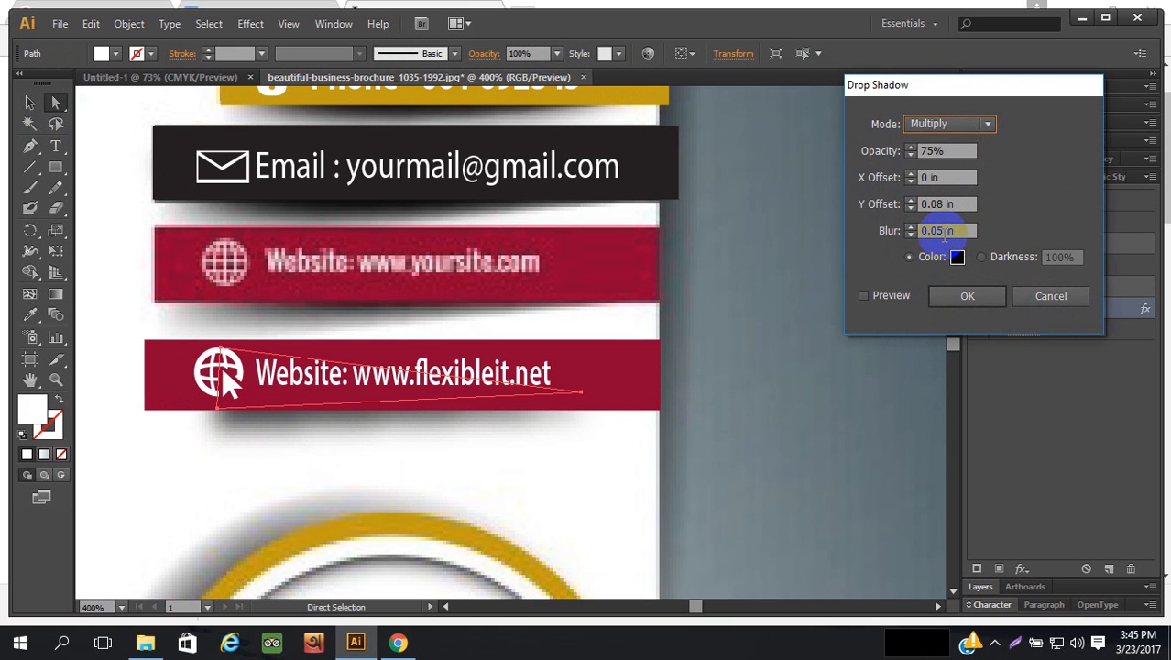
{"action": "left_click", "coordinate": [941, 231]}
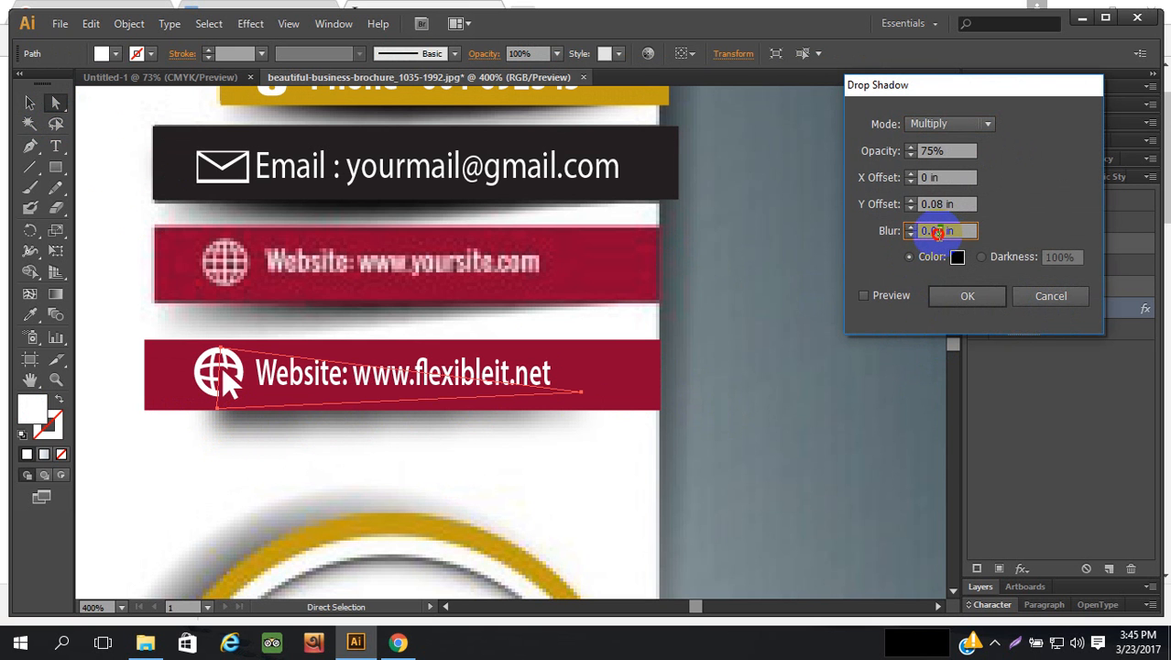
{"action": "left_click_drag", "start_coordinate": [937, 233], "coordinate": [942, 232]}
{"action": "type", "text": "7"}
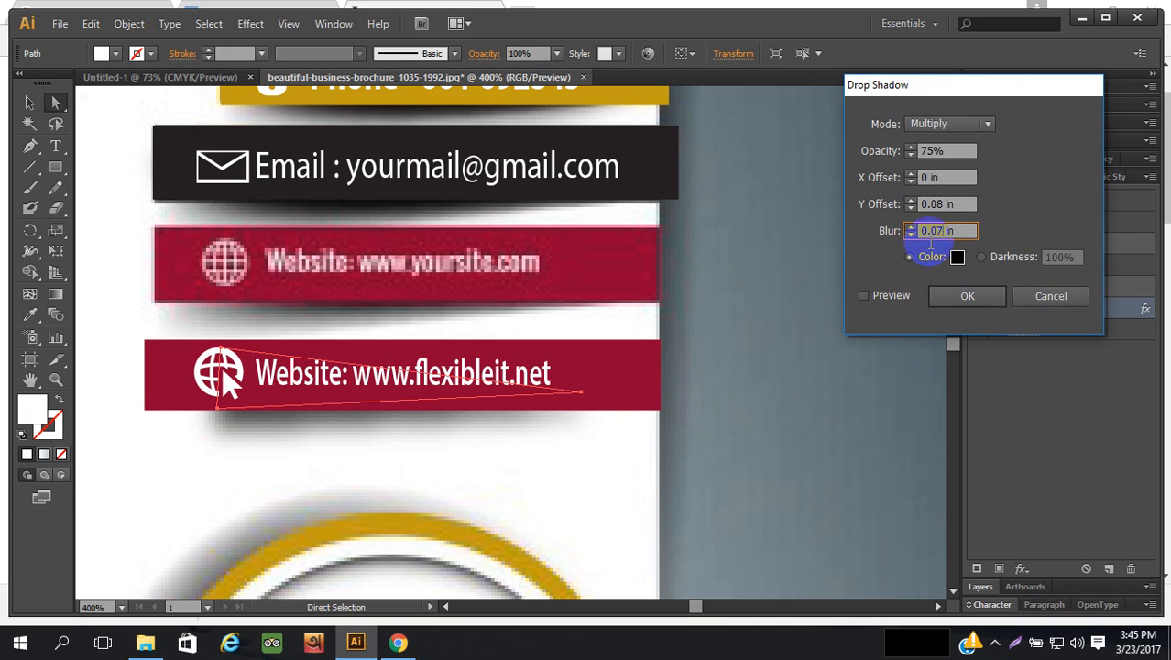
{"action": "left_click", "coordinate": [864, 295]}
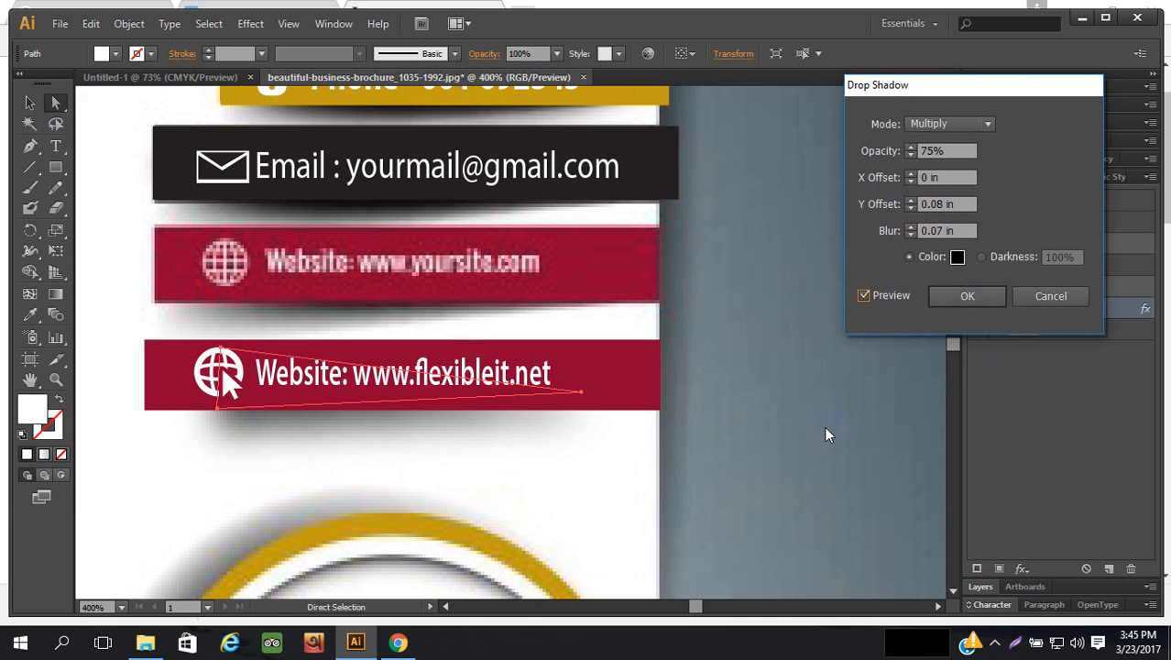
- Set the wedge's drop shadow blur to 0.04 in and its Y offset to 0.1 in, and apply the settings
{"action": "left_click", "coordinate": [935, 230]}
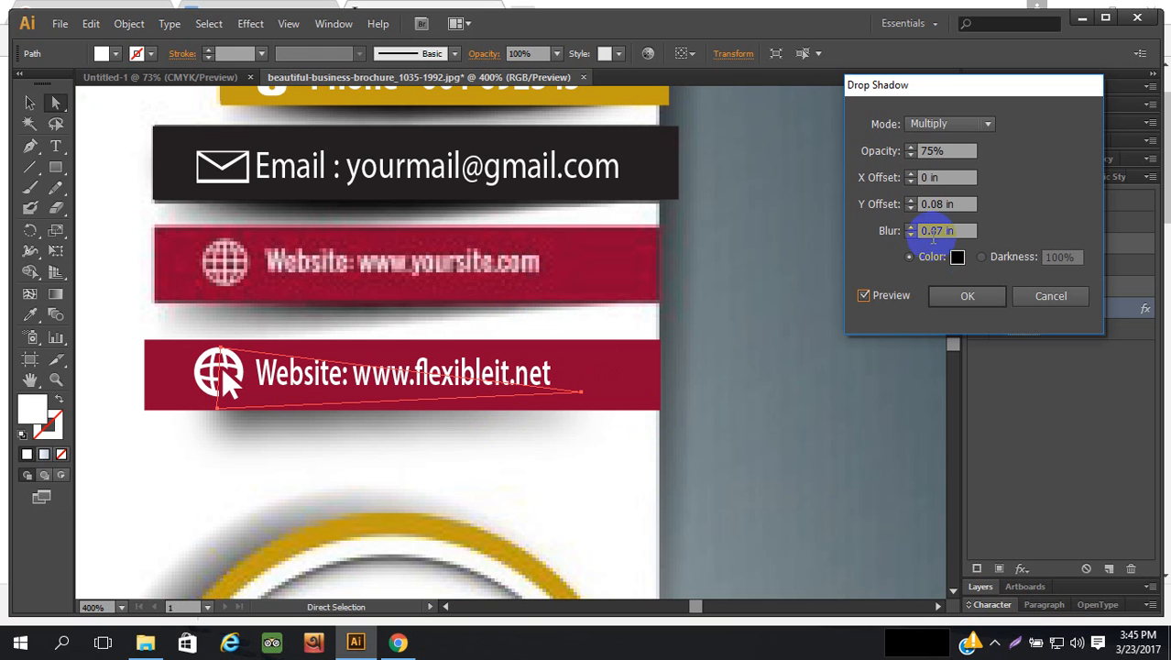
{"action": "left_click", "coordinate": [934, 231]}
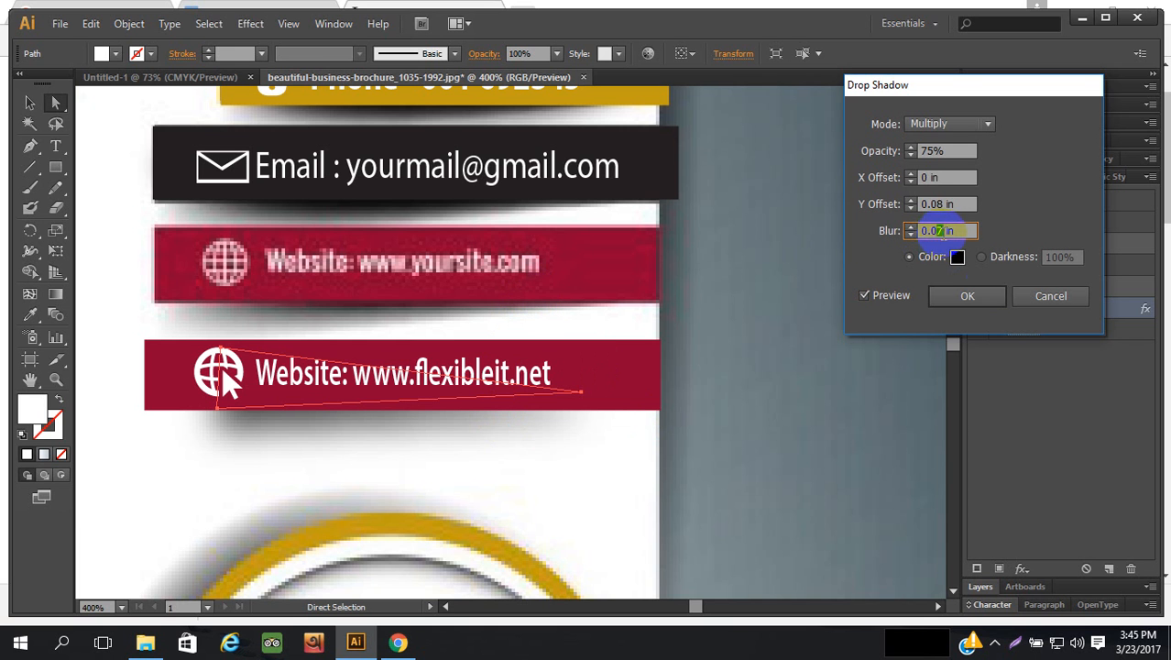
{"action": "left_click", "coordinate": [993, 294]}
{"action": "type", "text": "4"}
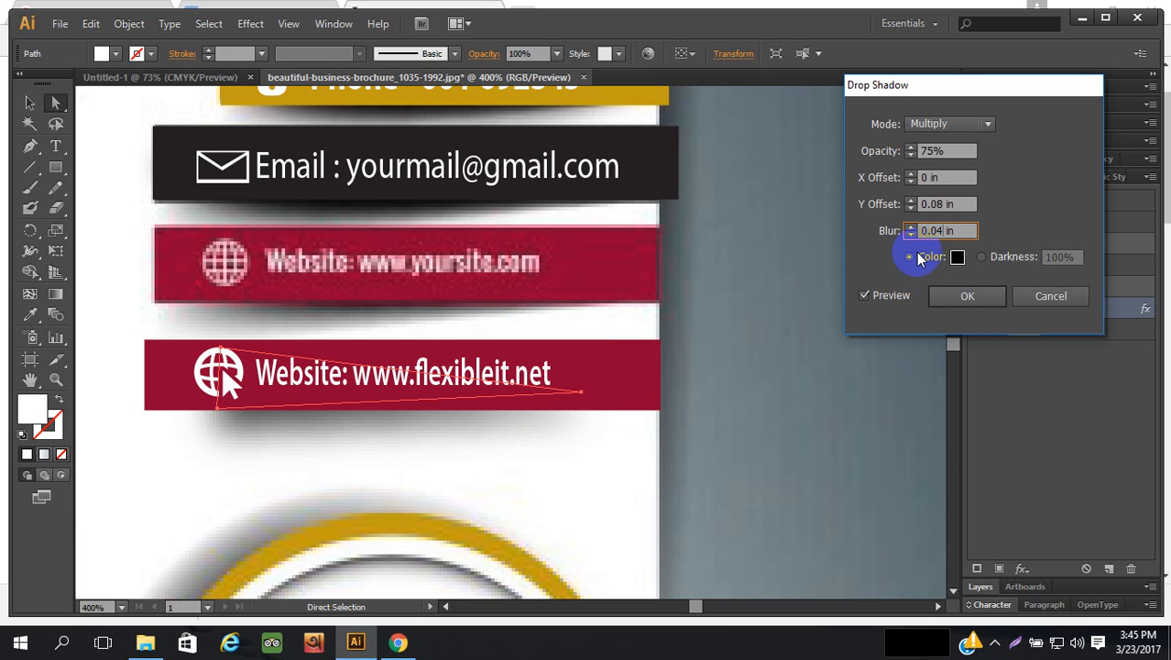
{"action": "left_click", "coordinate": [866, 296]}
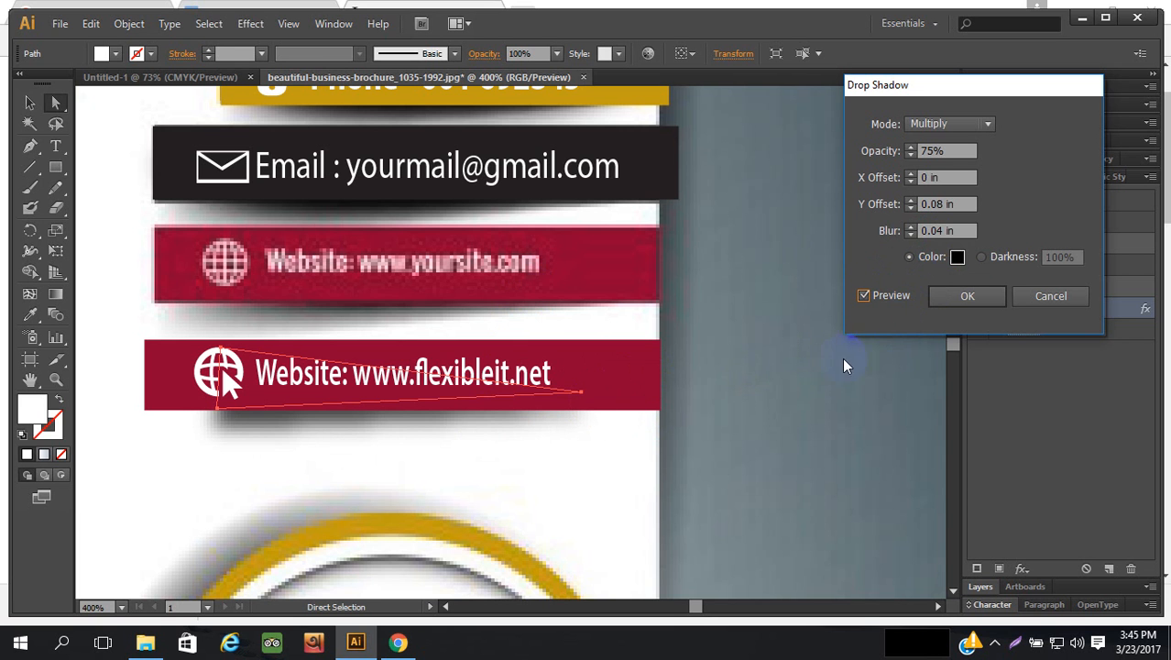
{"action": "left_click", "coordinate": [911, 204]}
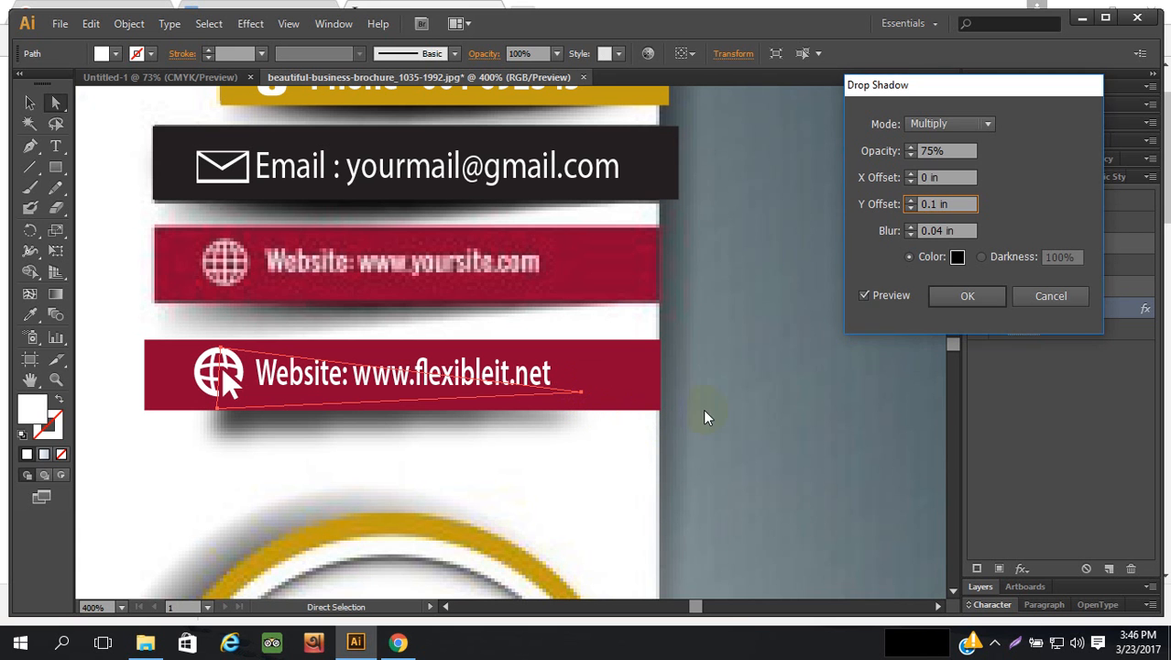
{"action": "left_click", "coordinate": [963, 296]}
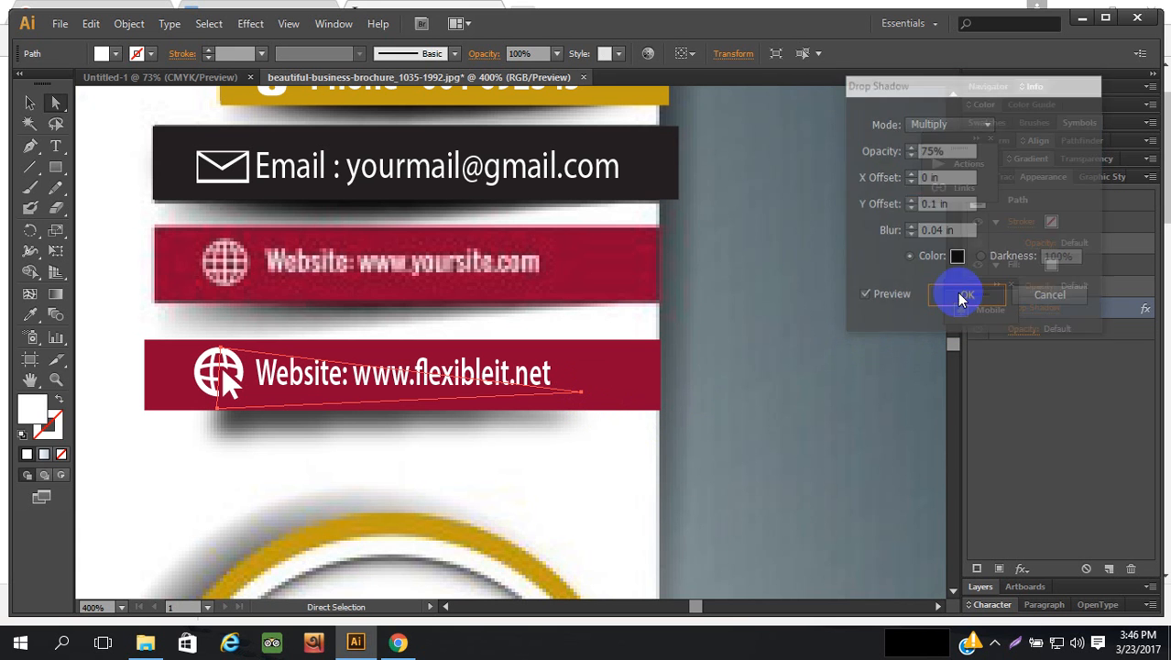
- Nudge the wedge's right tip anchor up to about Y 6.51 in and its lower-left anchor up to about Y 6.59 in
{"action": "left_click", "coordinate": [581, 393]}
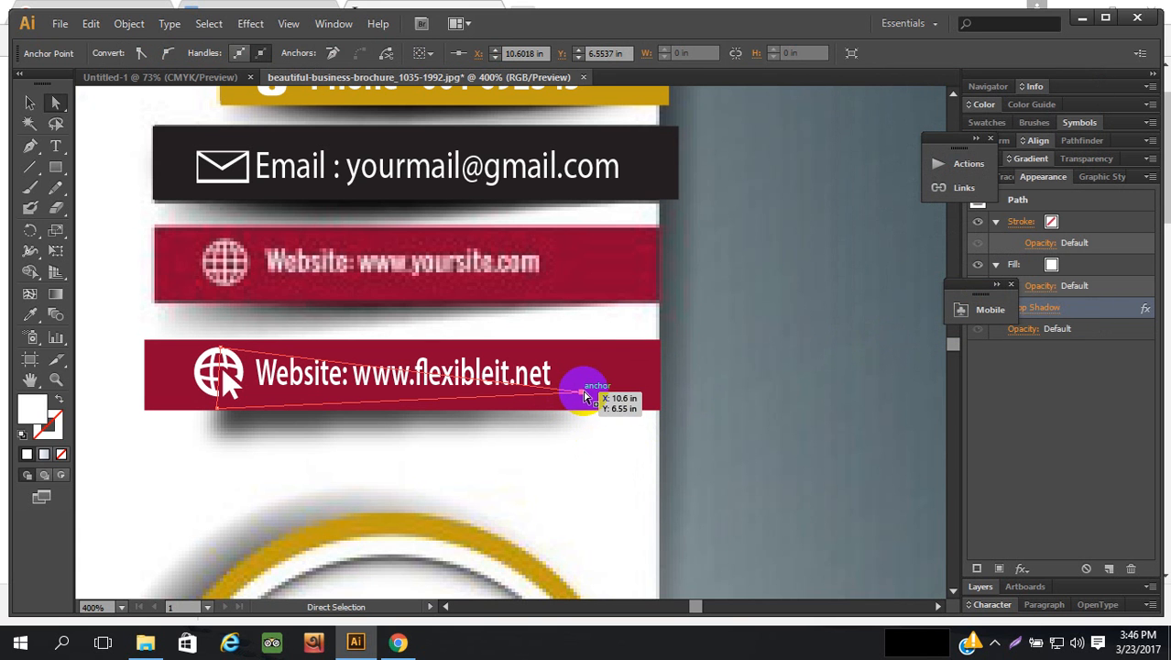
{"action": "left_click", "coordinate": [581, 394]}
{"action": "key", "text": "Up"}
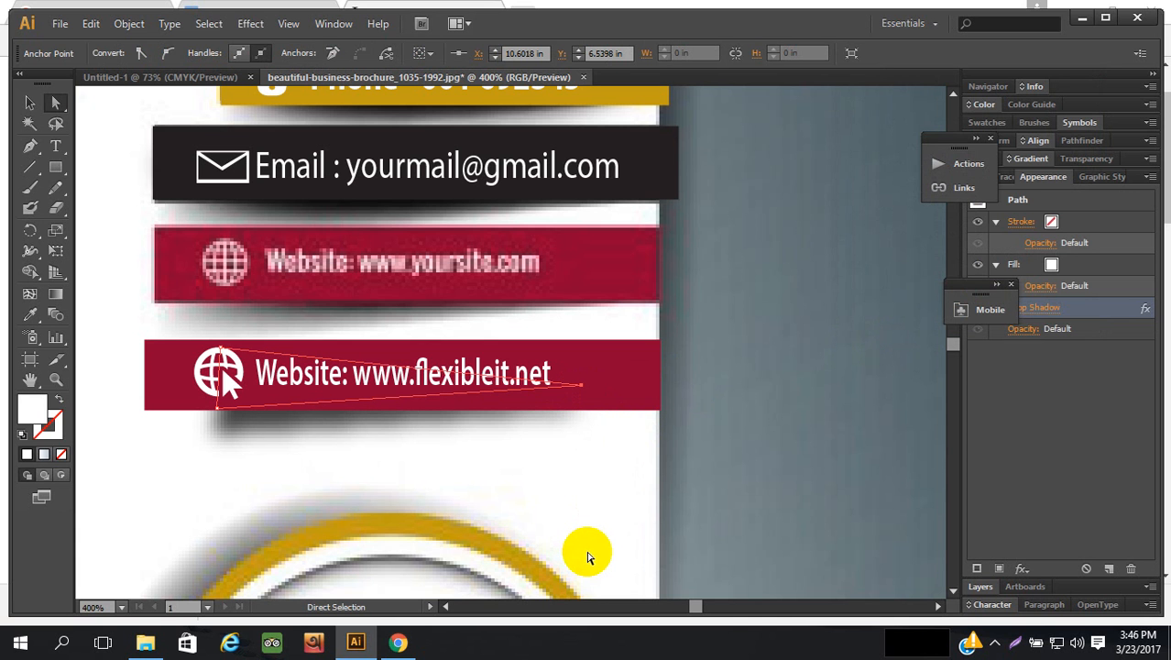
{"action": "key", "text": "Up"}
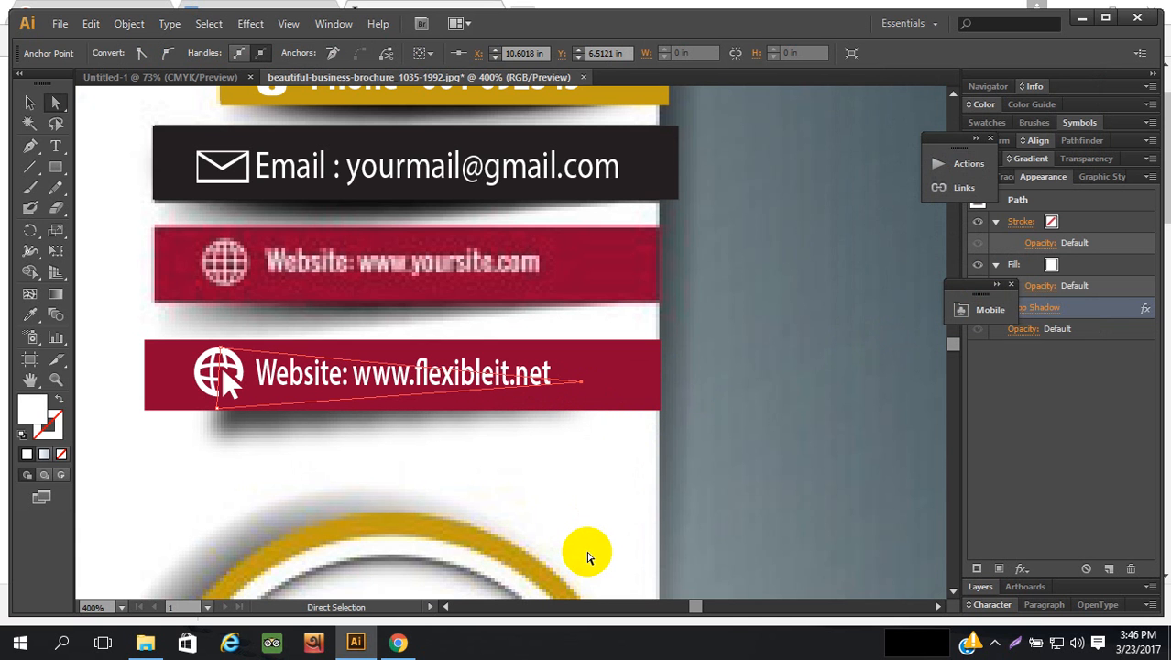
{"action": "left_click", "coordinate": [217, 406]}
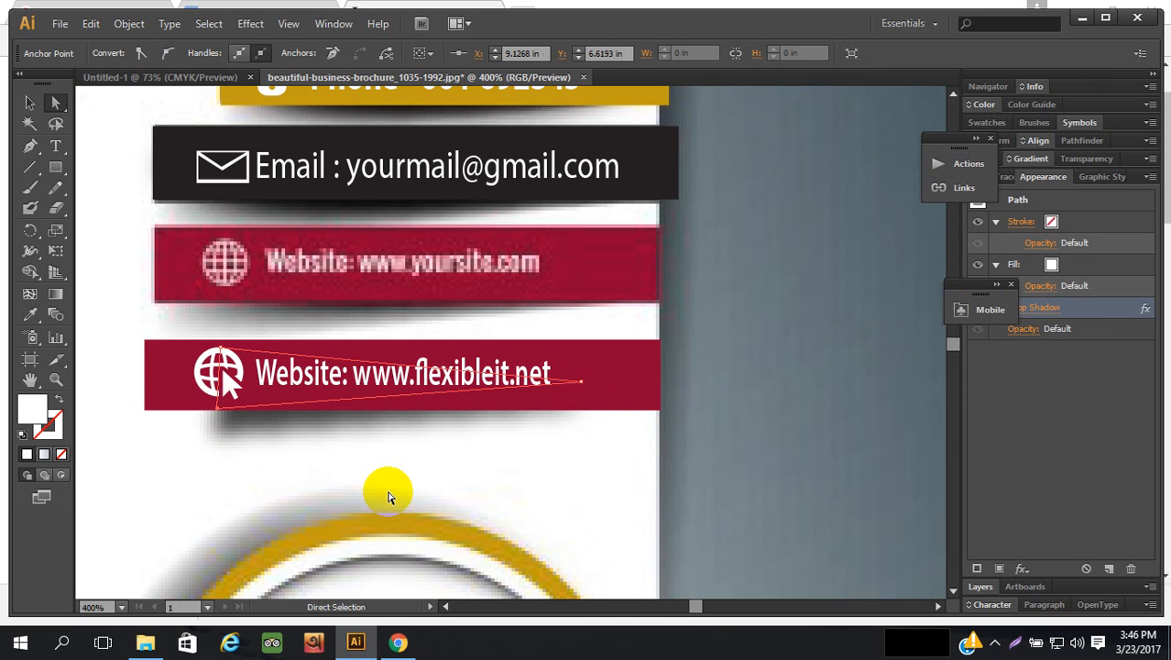
{"action": "key", "text": "Up"}
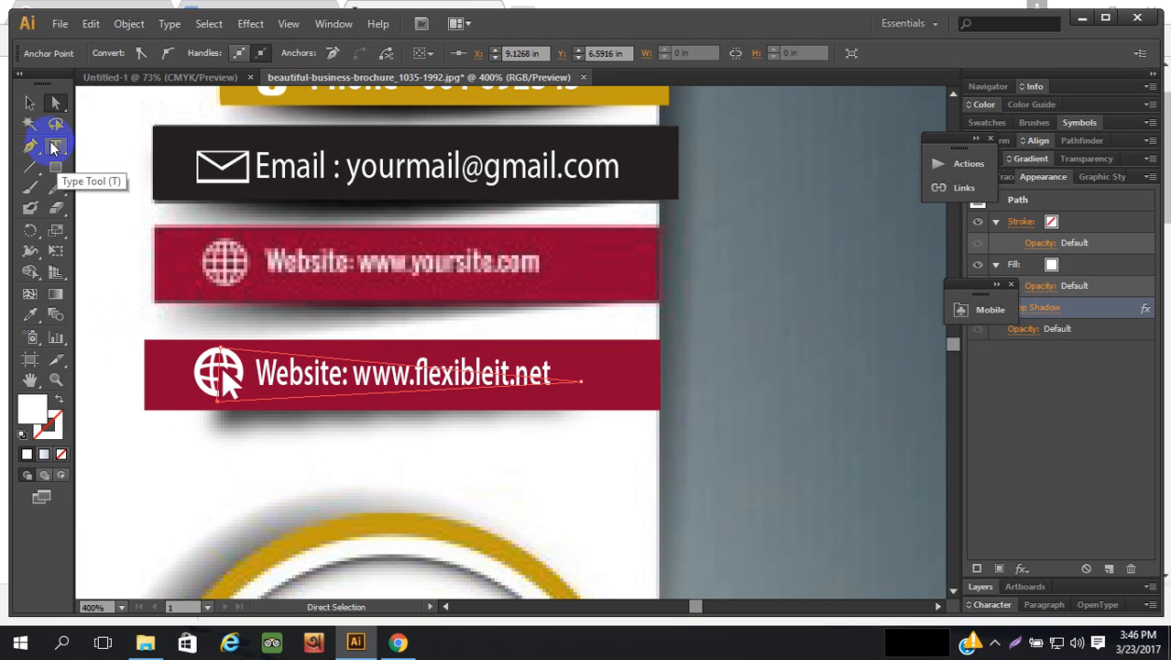
- Convert the wedge's lower-left anchor to a curve whose handle bulges the wedge's left end outward toward the bar's left edge
{"action": "left_click_drag", "start_coordinate": [31, 151], "coordinate": [92, 205]}
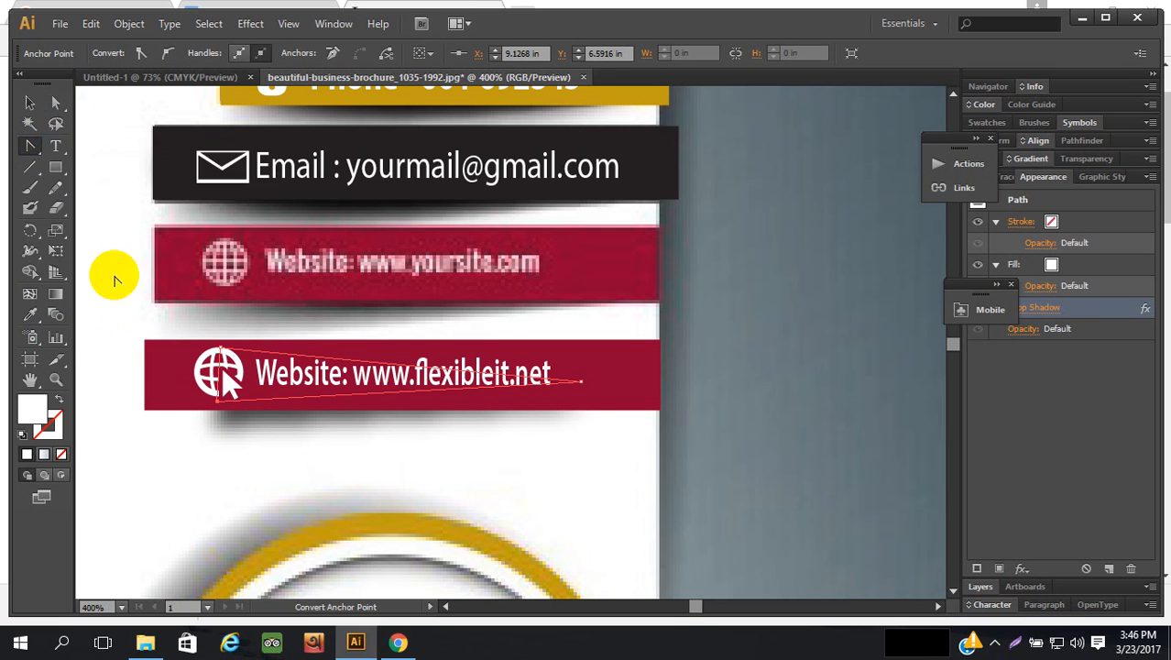
{"action": "left_click_drag", "start_coordinate": [213, 411], "coordinate": [255, 413]}
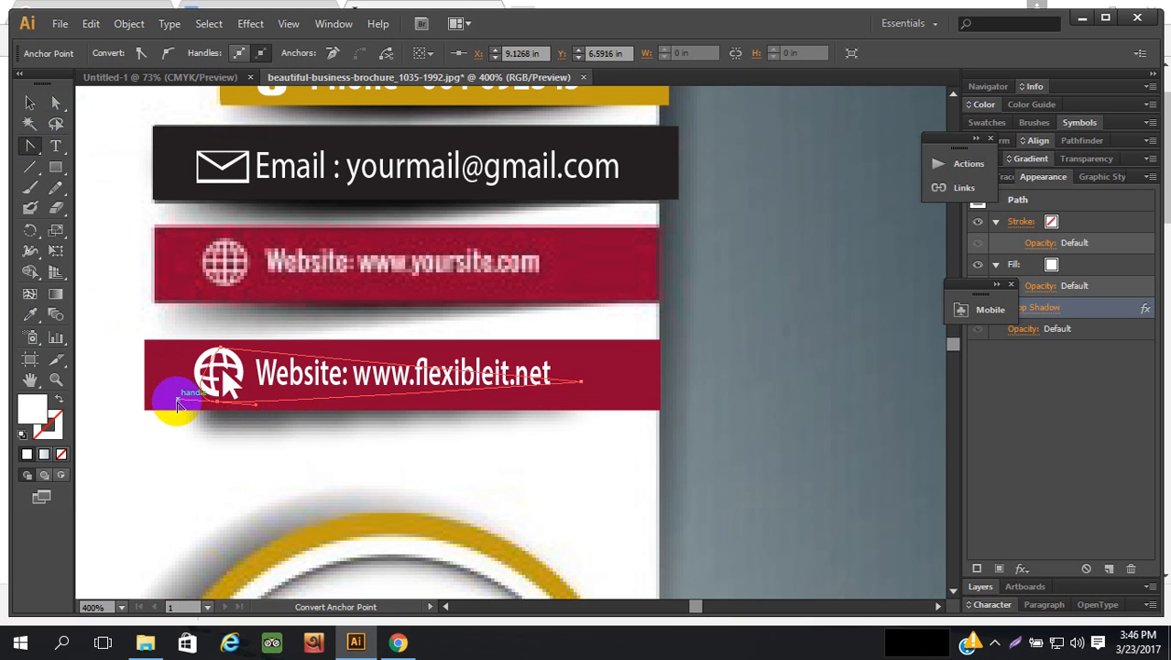
{"action": "left_click_drag", "start_coordinate": [179, 403], "coordinate": [132, 382]}
{"action": "left_click", "coordinate": [553, 385]}
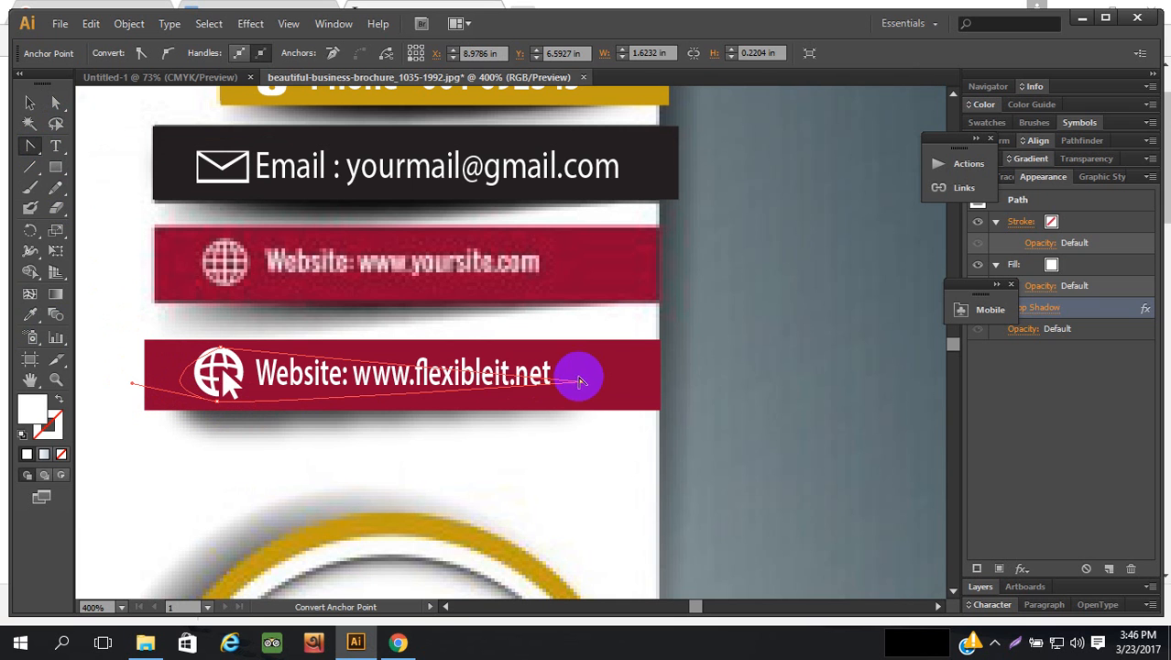
{"action": "left_click", "coordinate": [578, 382]}
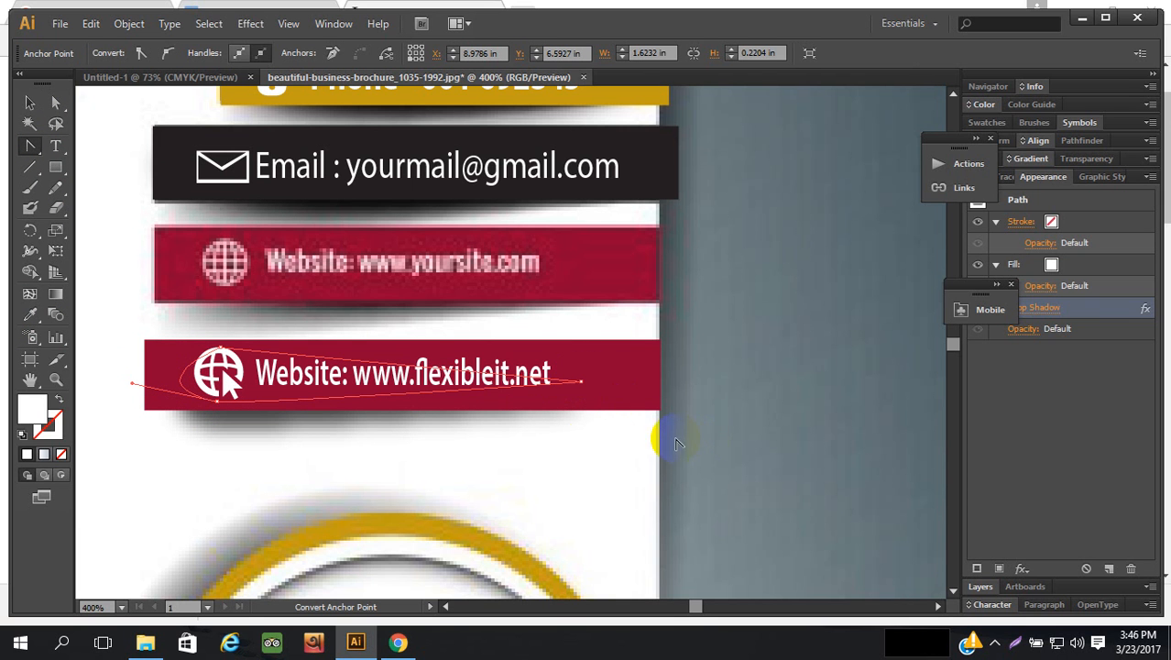
{"action": "left_click", "coordinate": [601, 381]}
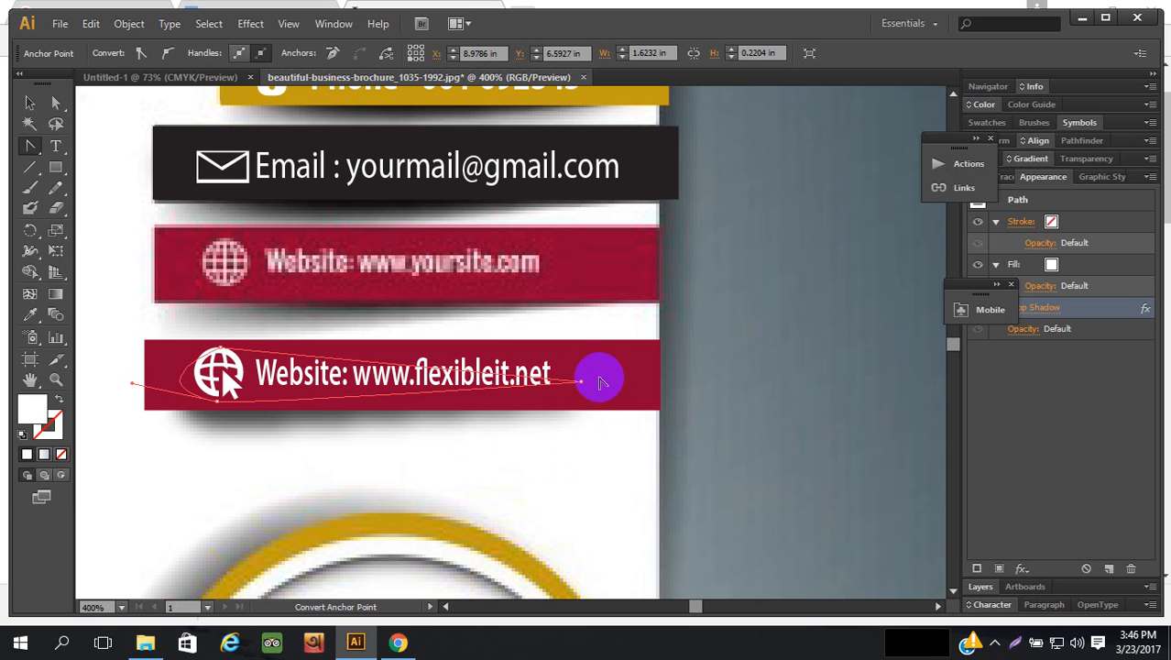
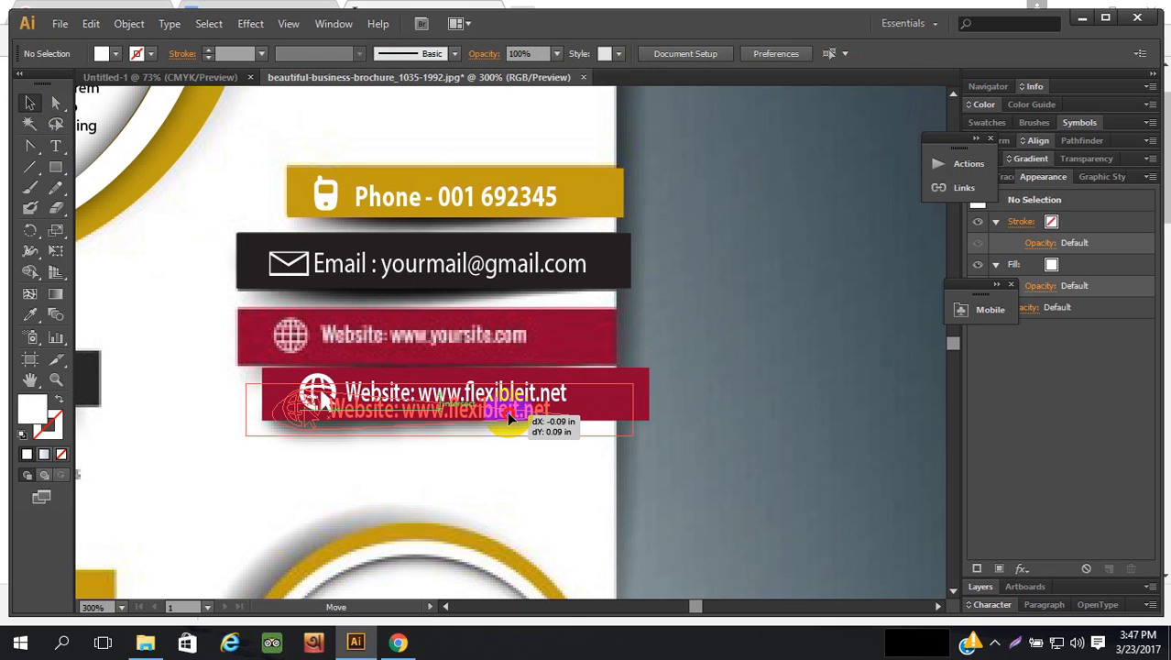
- Select the rounded shadow wedge inside the website bar group and narrow it slightly from its left side
{"action": "left_click", "coordinate": [766, 401]}
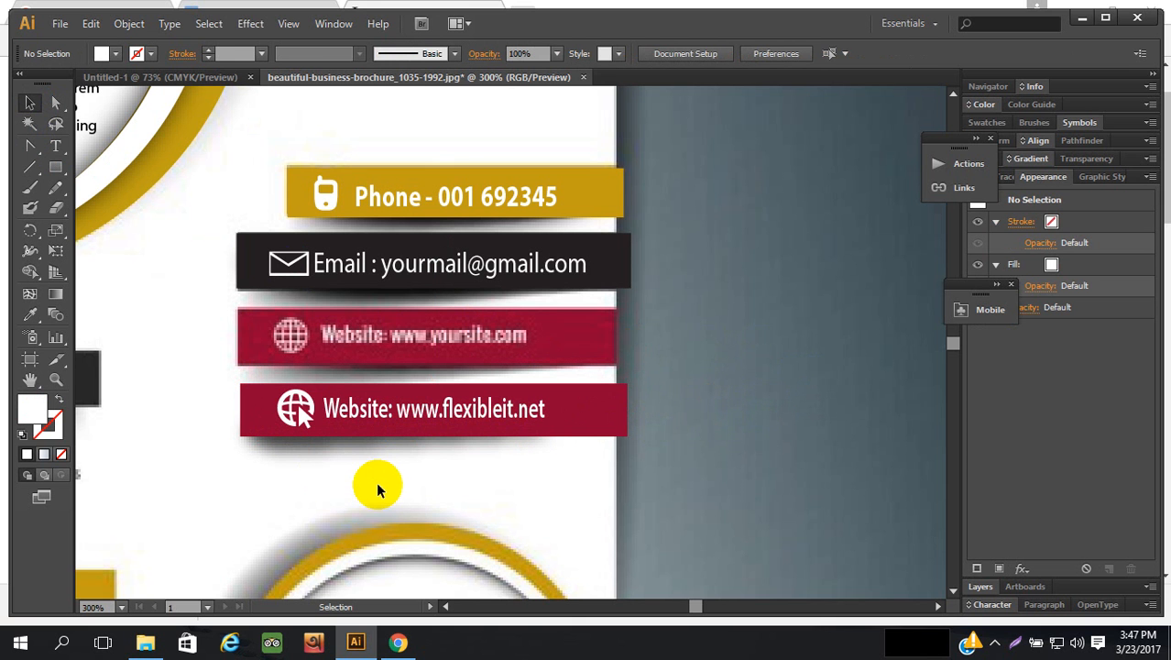
{"action": "left_click", "coordinate": [55, 103]}
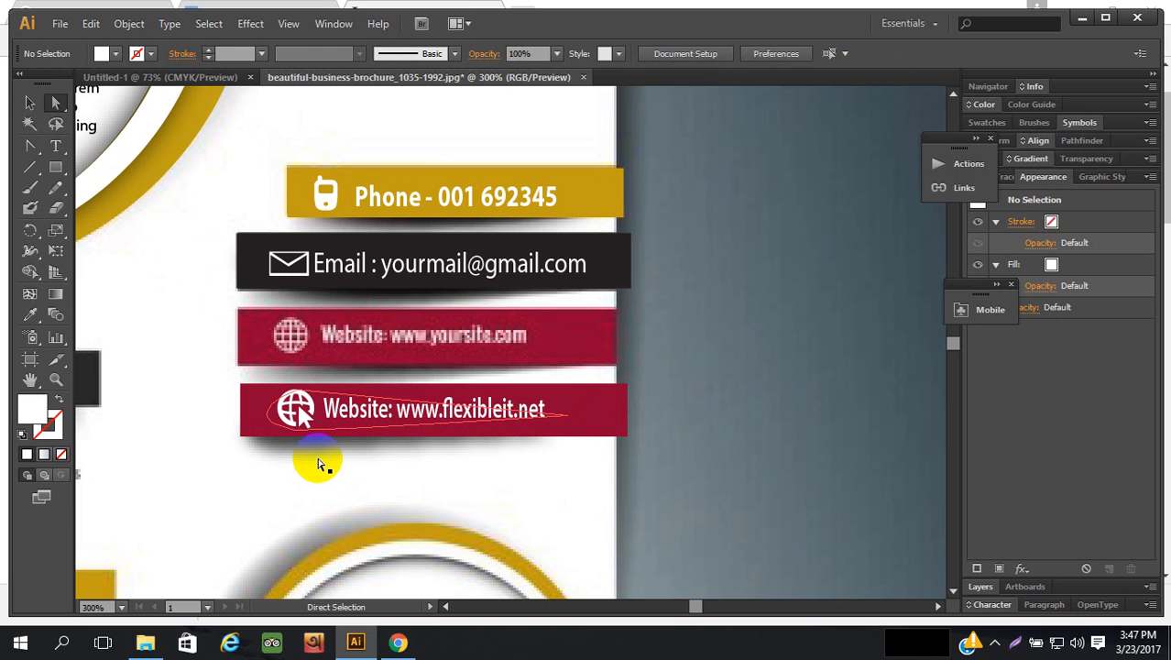
{"action": "left_click", "coordinate": [303, 417]}
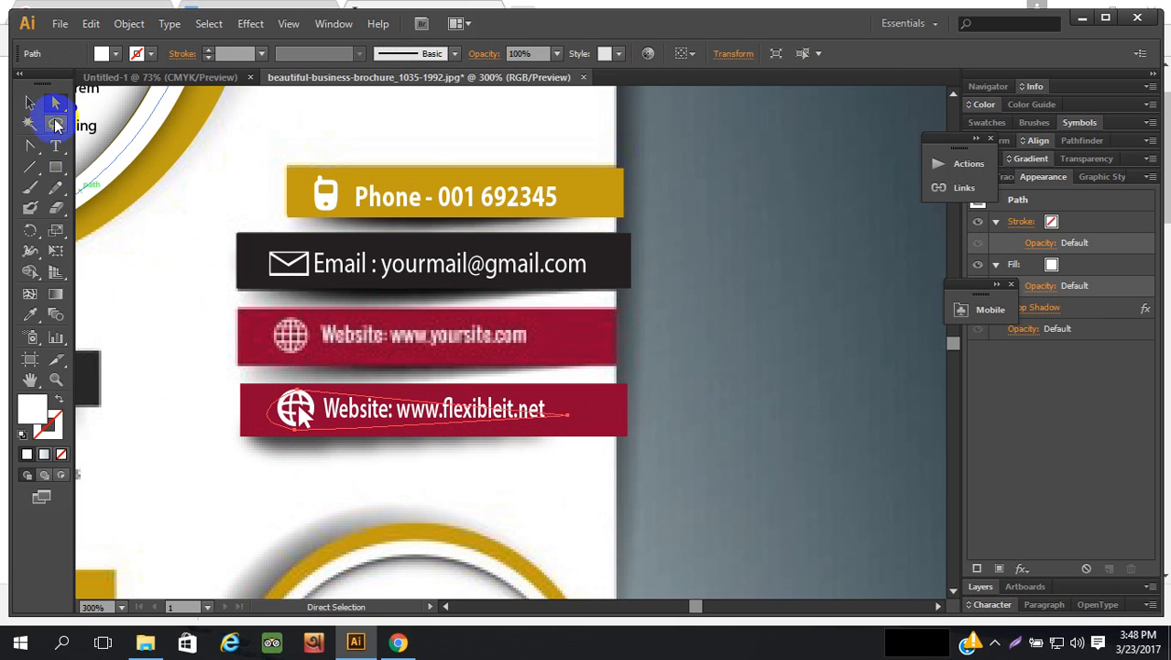
{"action": "left_click", "coordinate": [29, 102]}
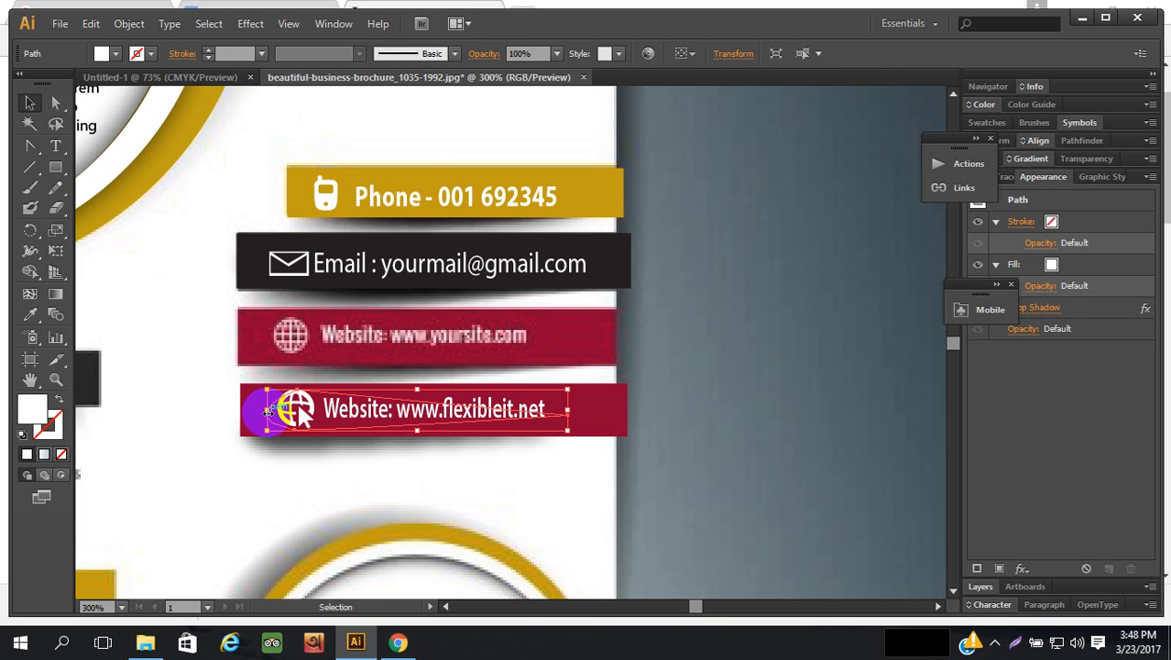
{"action": "left_click_drag", "start_coordinate": [268, 412], "coordinate": [279, 412]}
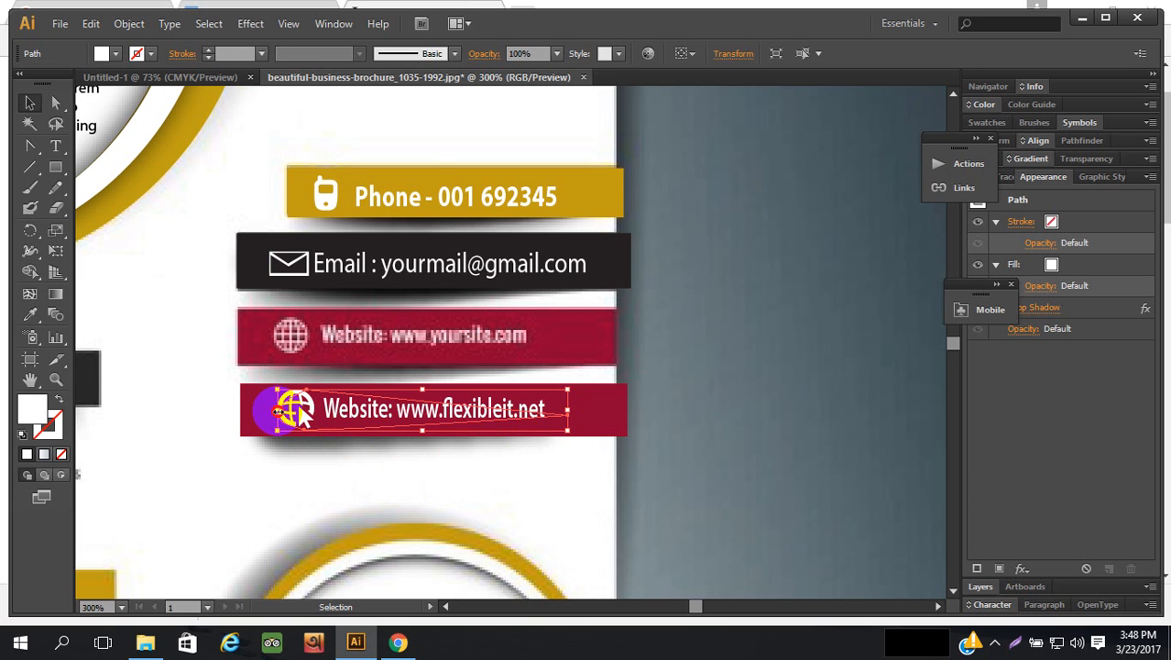
- Stretch the shadow wedge's left edge slightly outward and move the website bar group up onto the original website bar
{"action": "left_click_drag", "start_coordinate": [299, 411], "coordinate": [284, 413]}
{"action": "left_click", "coordinate": [689, 431]}
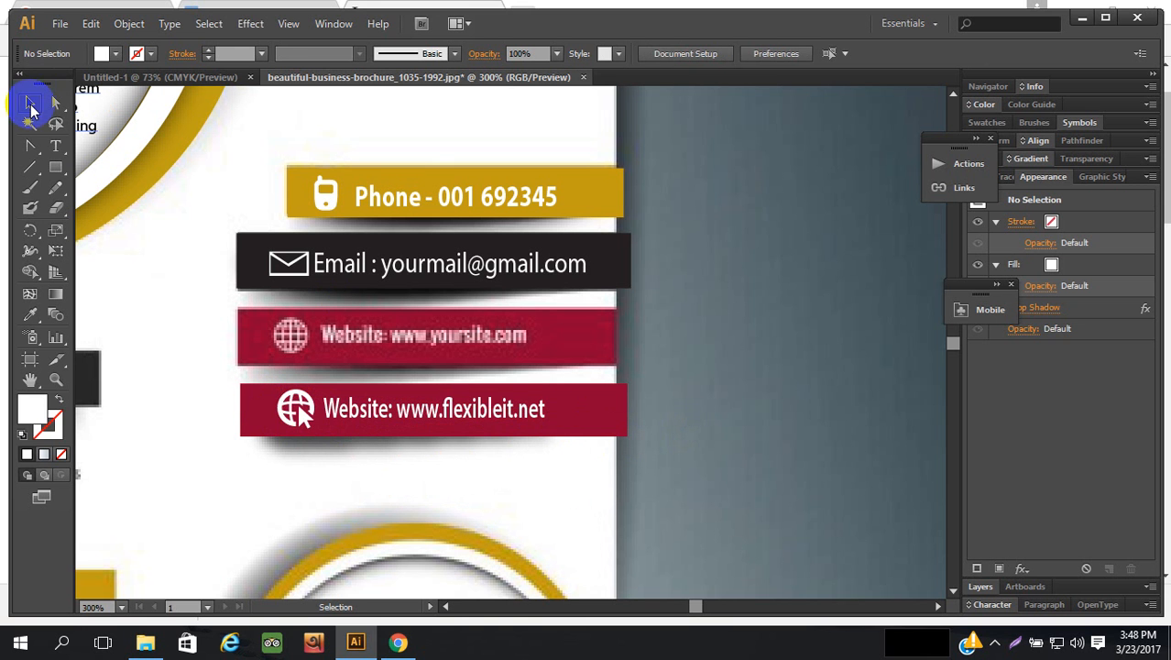
{"action": "left_click", "coordinate": [467, 413]}
{"action": "left_click_drag", "start_coordinate": [468, 412], "coordinate": [460, 339]}
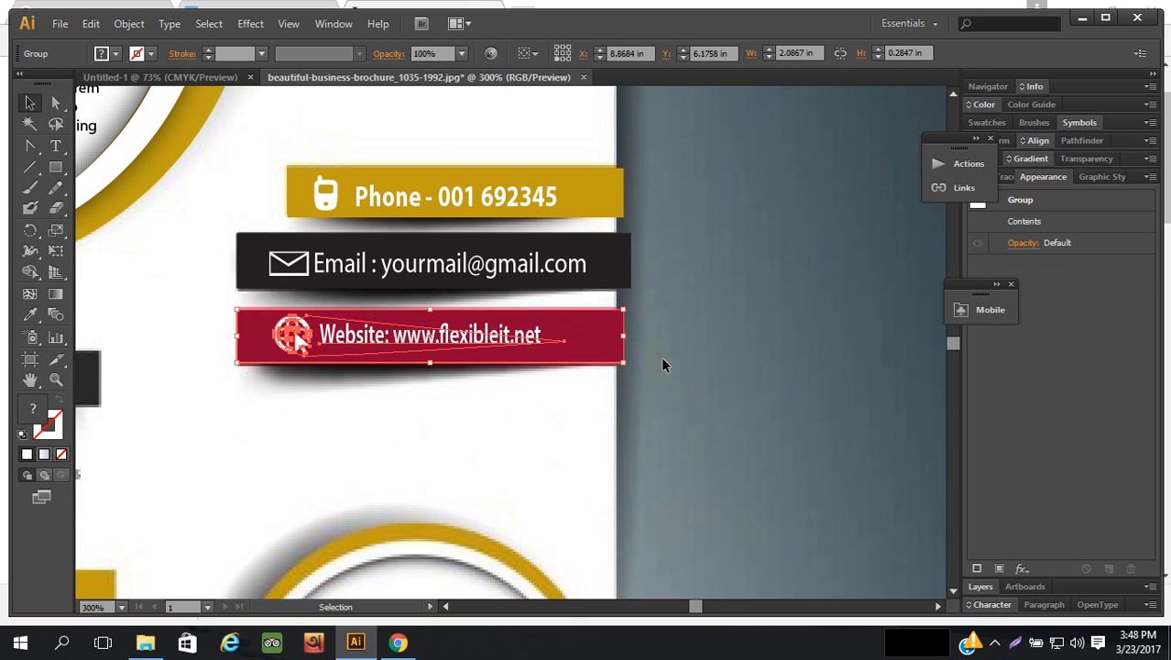
{"action": "left_click", "coordinate": [663, 366]}
{"action": "scroll", "coordinate": [663, 365], "scroll_direction": "up", "scroll_amount": 3}
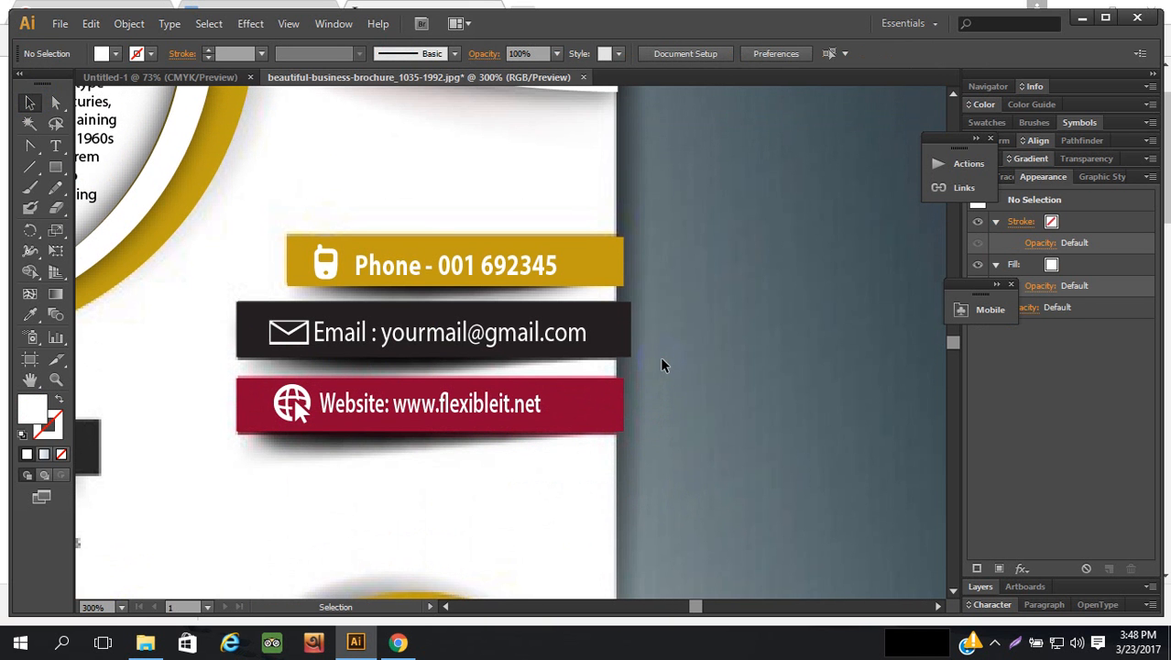
- Duplicate the website bar group into the empty white area between the website bar and the ADD YOUR IMAGE circle
{"action": "key", "text": "ctrl+minus"}
{"action": "key", "text": "ctrl+minus"}
{"action": "key", "text": "ctrl+minus"}
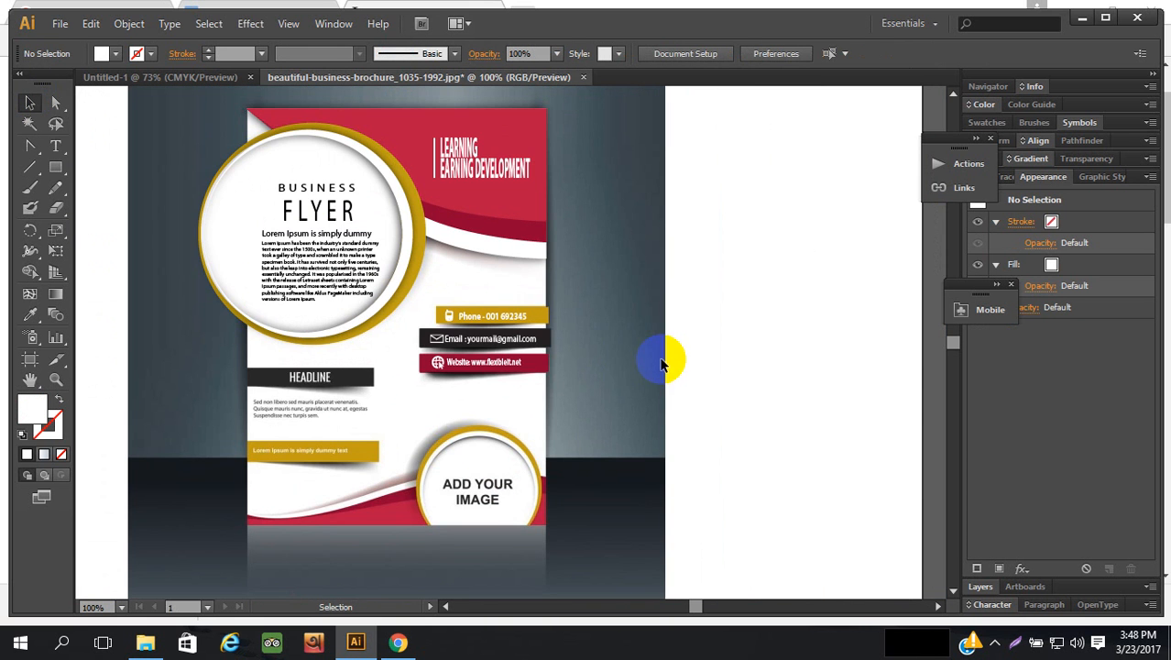
{"action": "left_click", "coordinate": [326, 375]}
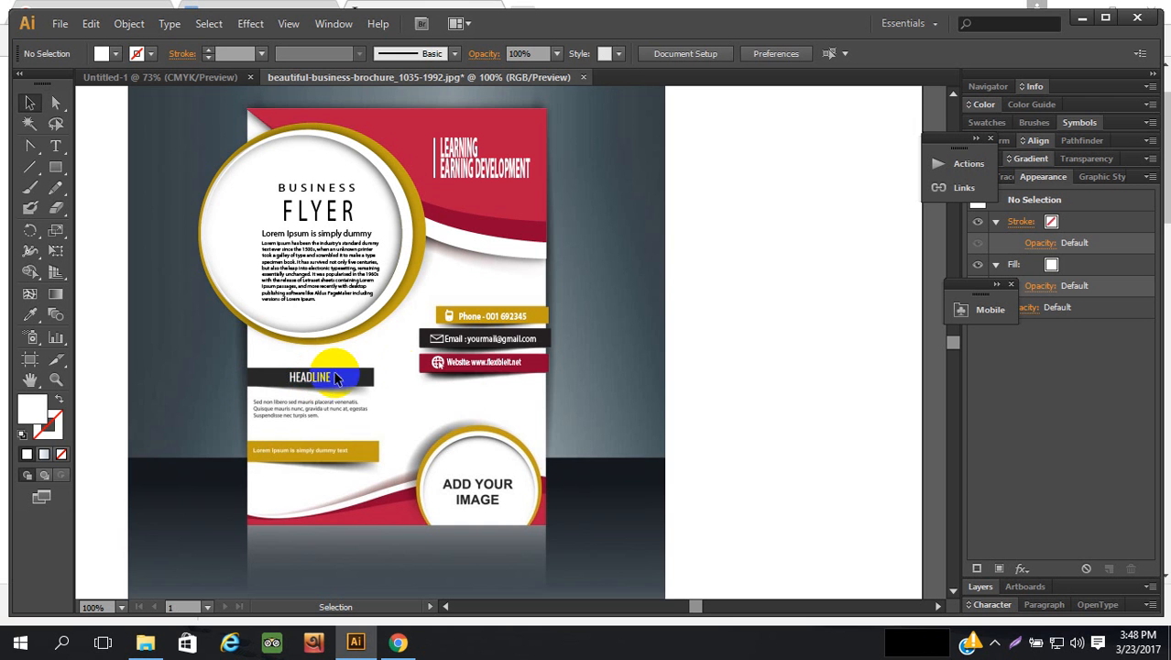
{"action": "scroll", "coordinate": [331, 419], "scroll_direction": "down", "scroll_amount": 1}
{"action": "key", "text": "ctrl+plus"}
{"action": "key", "text": "ctrl+plus"}
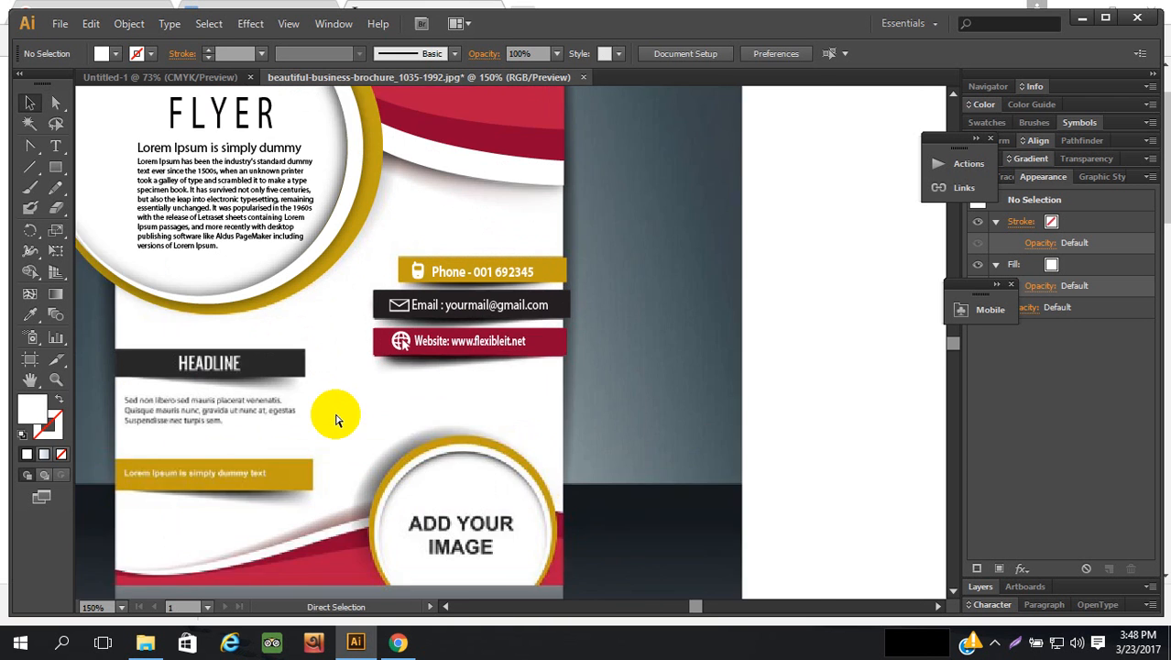
{"action": "left_click_drag", "start_coordinate": [695, 607], "coordinate": [690, 607]}
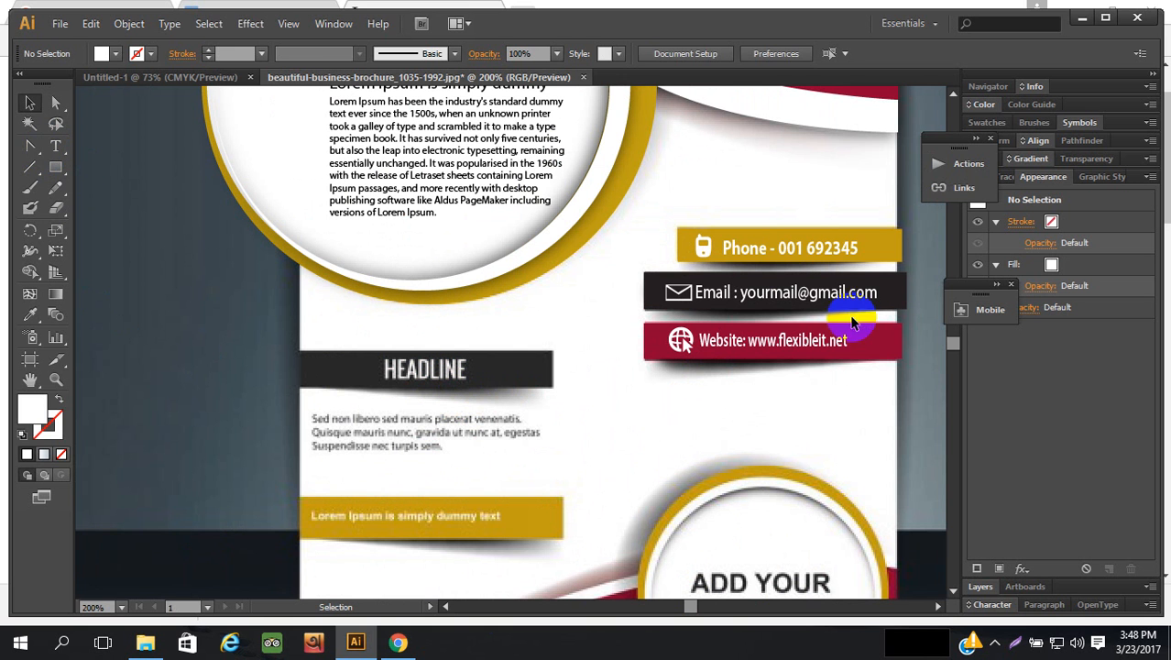
{"action": "left_click", "coordinate": [810, 340]}
{"action": "right_click", "coordinate": [832, 347]}
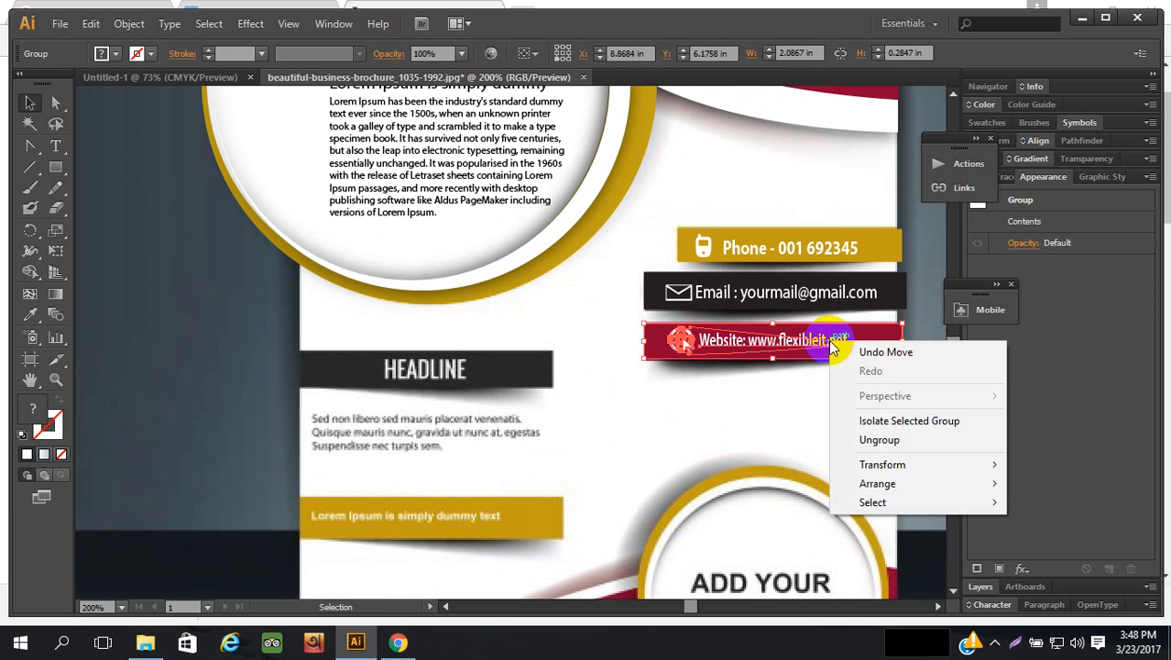
{"action": "left_click", "coordinate": [851, 337]}
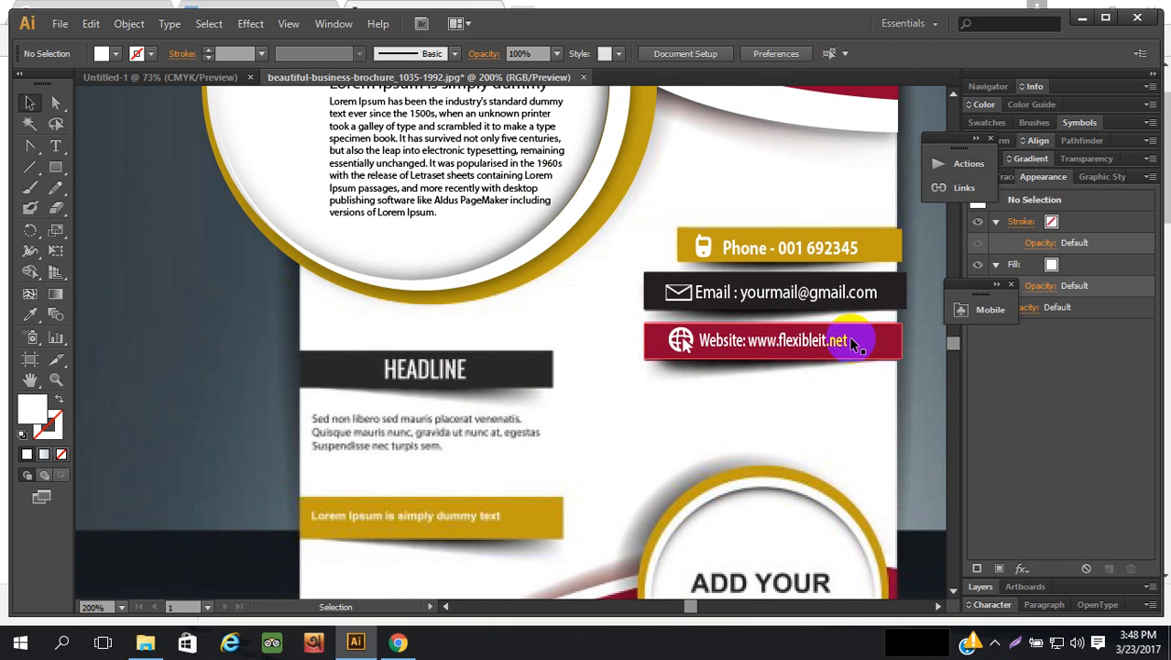
{"action": "left_click_drag", "start_coordinate": [850, 343], "coordinate": [790, 424]}
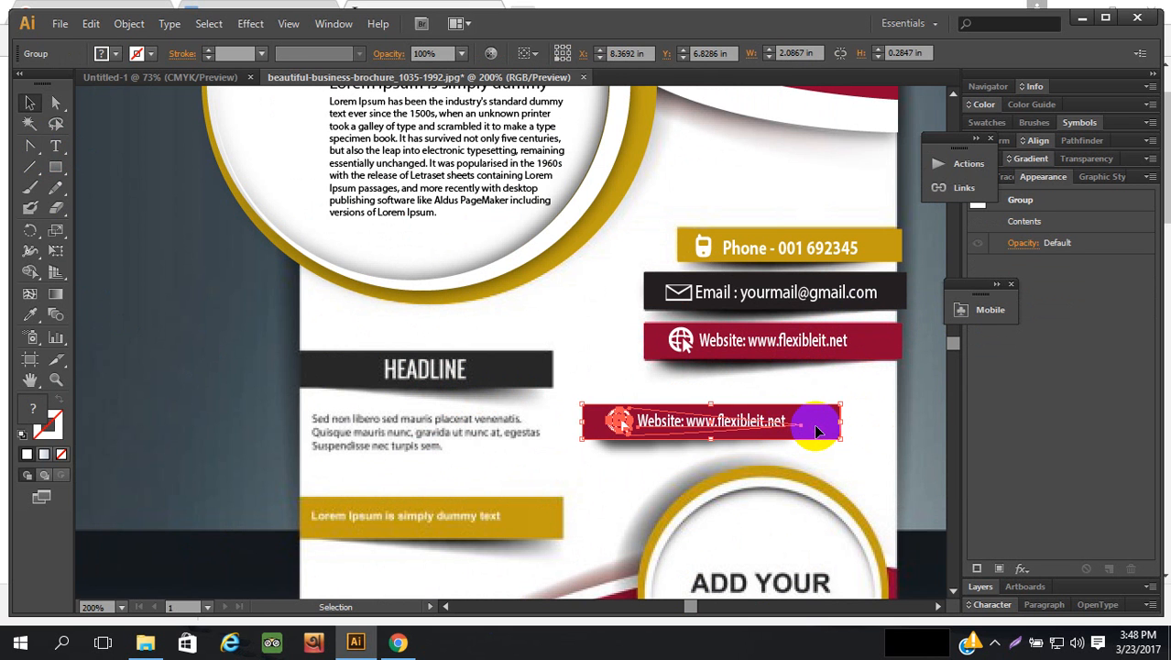
- Try to reflect the duplicated website bar across the vertical axis
{"action": "right_click", "coordinate": [815, 425]}
{"action": "mouse_move", "coordinate": [899, 546]}
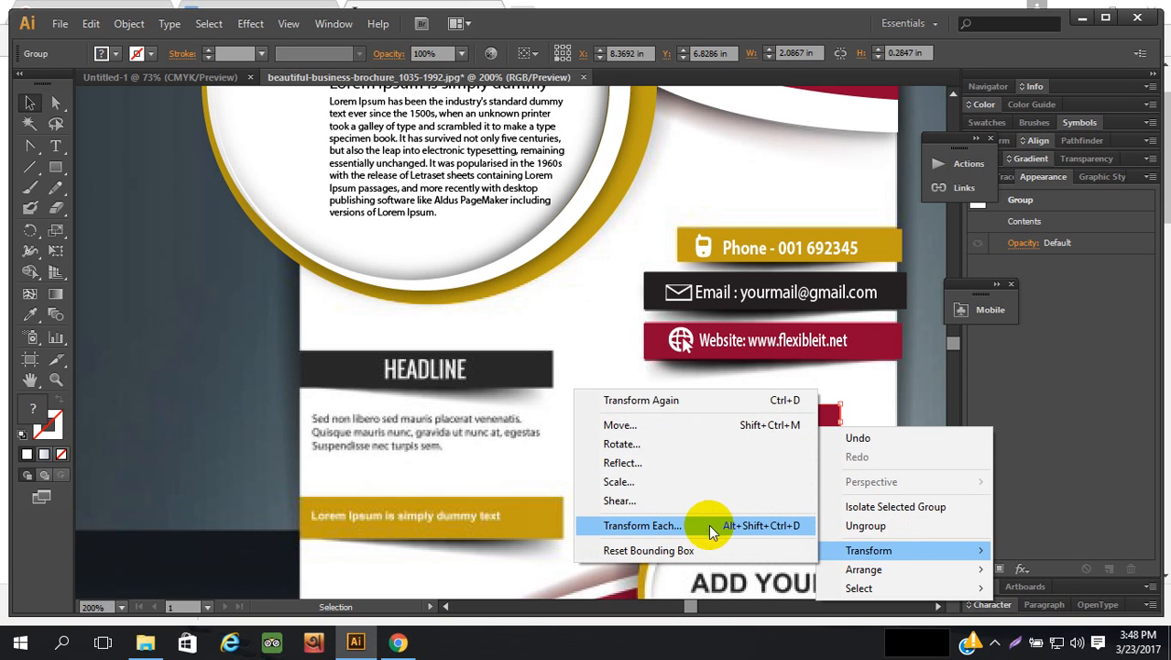
{"action": "left_click", "coordinate": [843, 424]}
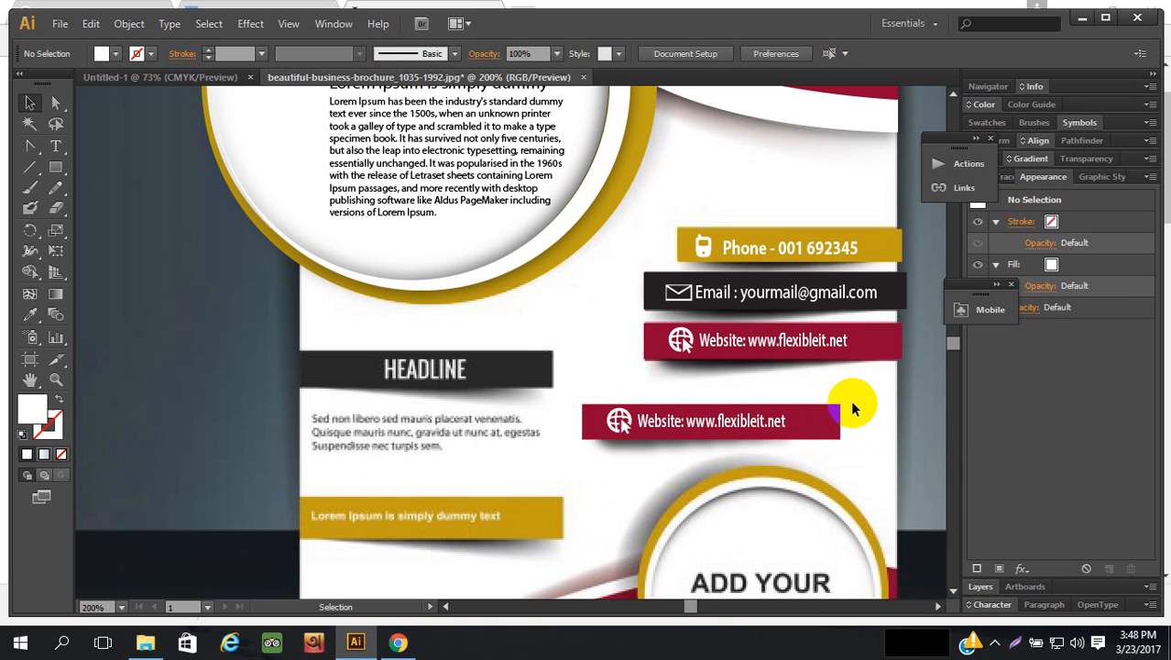
{"action": "left_click_drag", "start_coordinate": [848, 403], "coordinate": [809, 420]}
{"action": "right_click", "coordinate": [810, 419]}
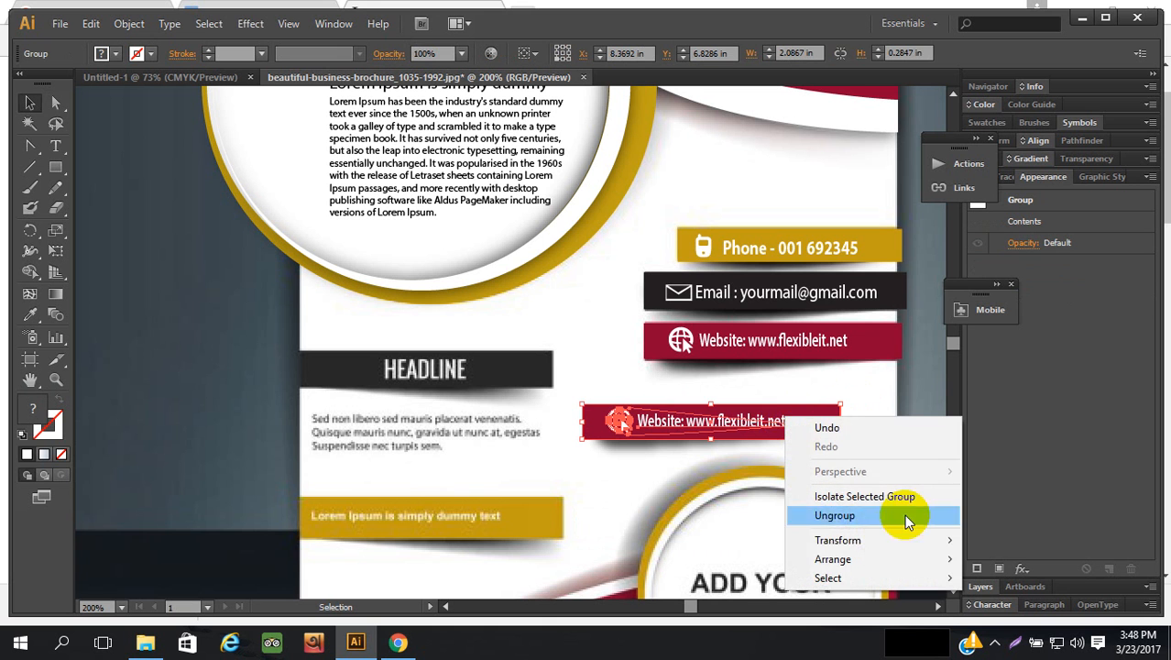
{"action": "left_click", "coordinate": [675, 450]}
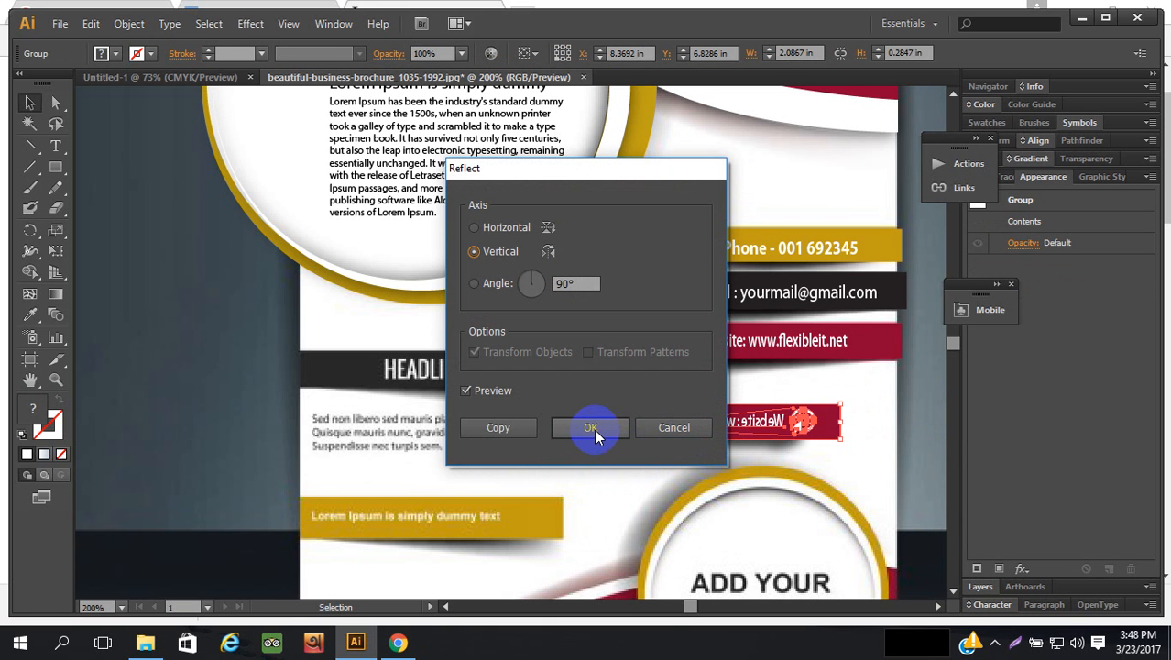
{"action": "left_click", "coordinate": [511, 428]}
{"action": "left_click", "coordinate": [859, 433]}
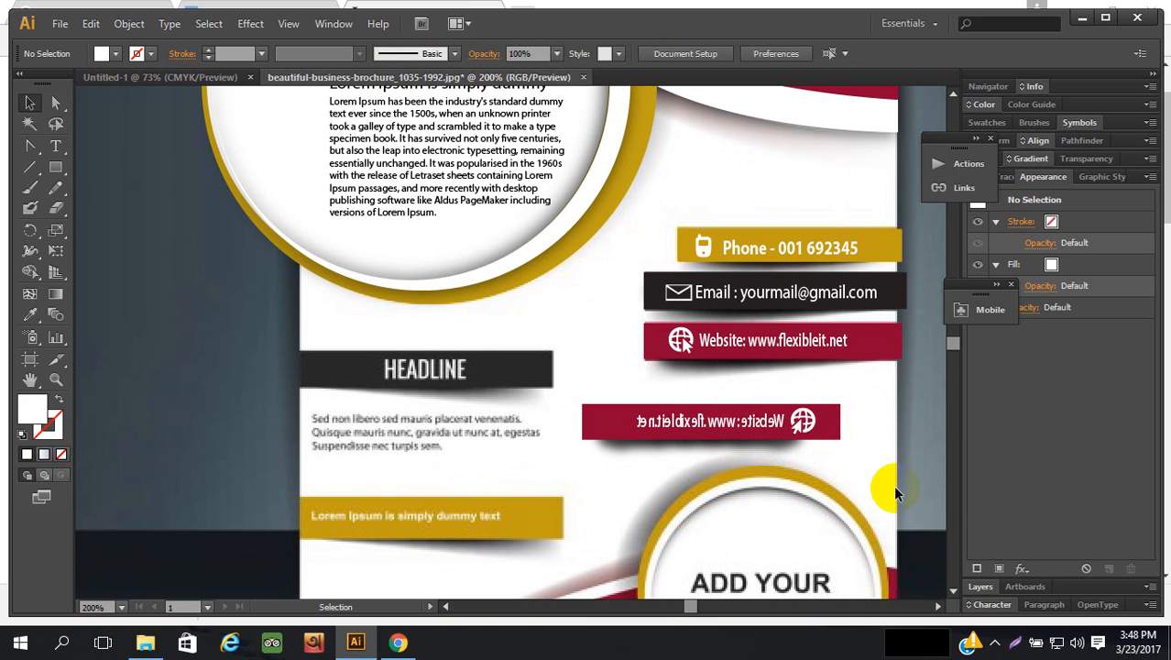
- Undo the reflection of the duplicated website bar and deselect it
{"action": "left_click", "coordinate": [775, 419]}
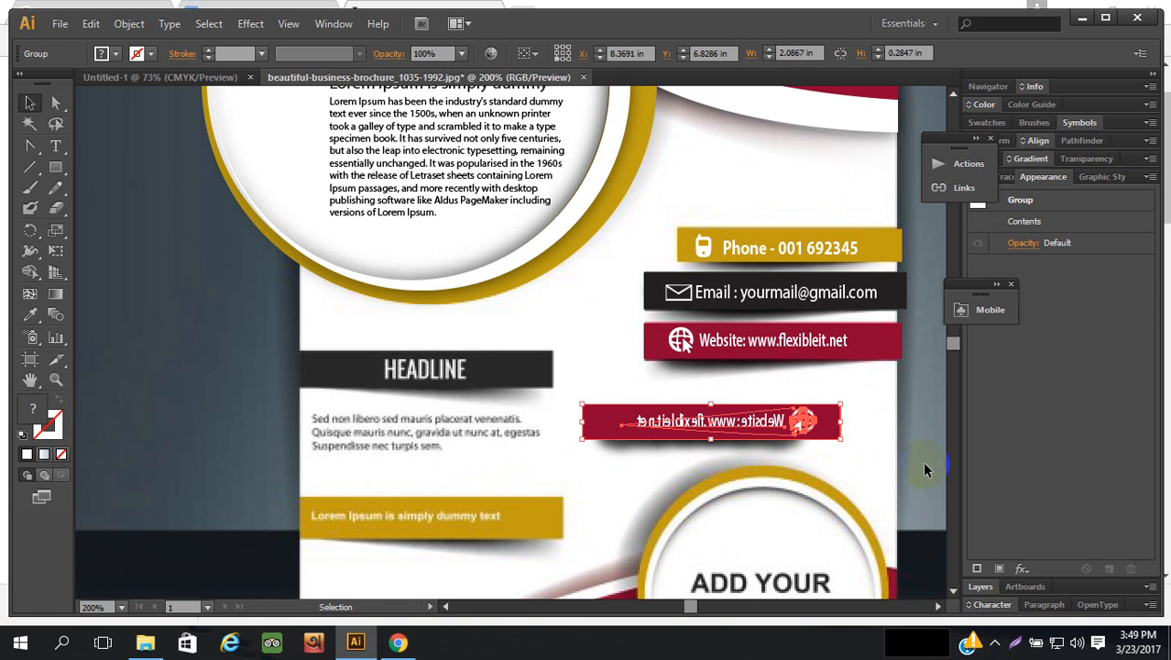
{"action": "key", "text": "ctrl+z"}
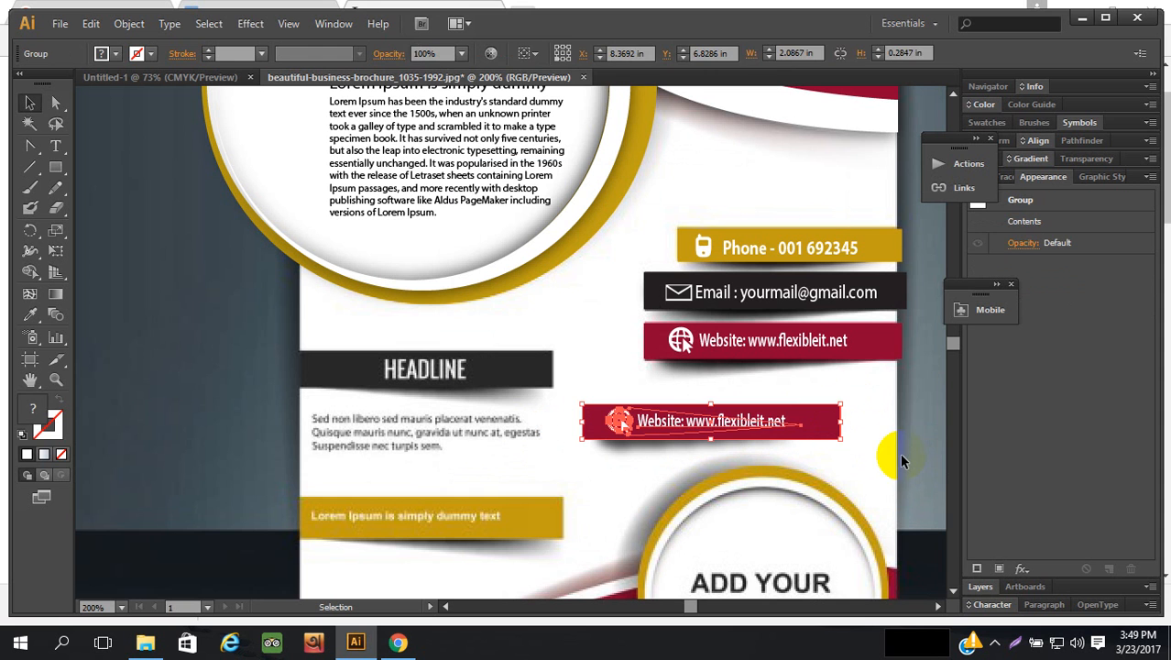
{"action": "left_click", "coordinate": [893, 443]}
{"action": "scroll", "coordinate": [875, 410], "scroll_direction": "down", "scroll_amount": 1}
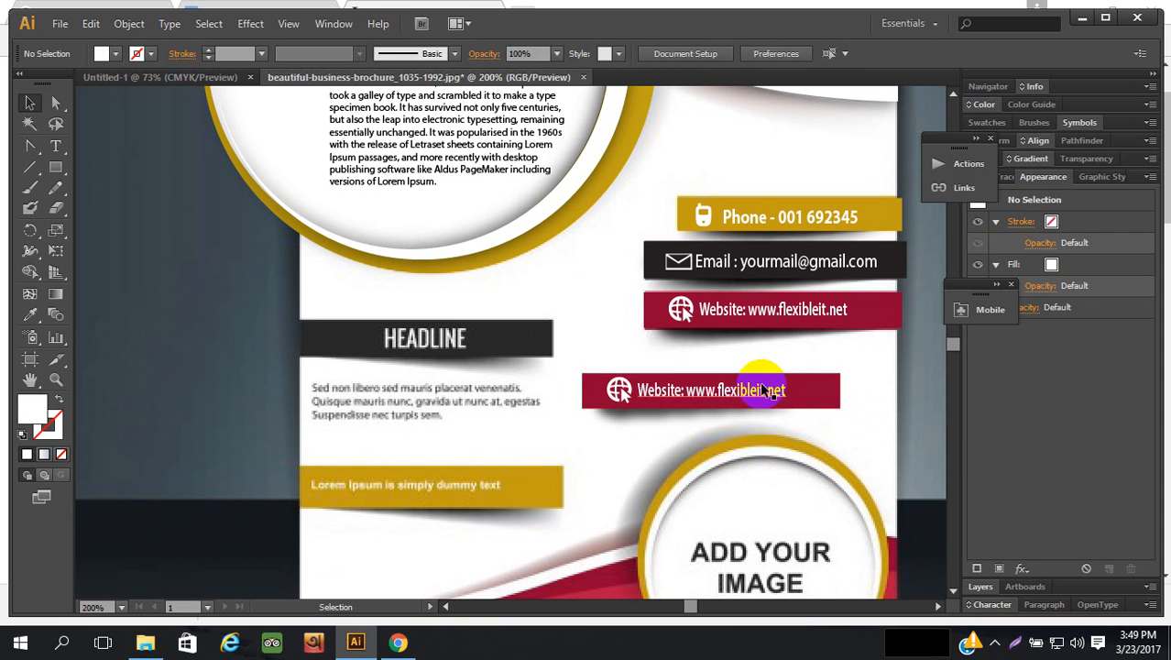
- Try the duplicated website bar over the HEADLINE bar, and delete the duplicate
{"action": "left_click", "coordinate": [647, 419]}
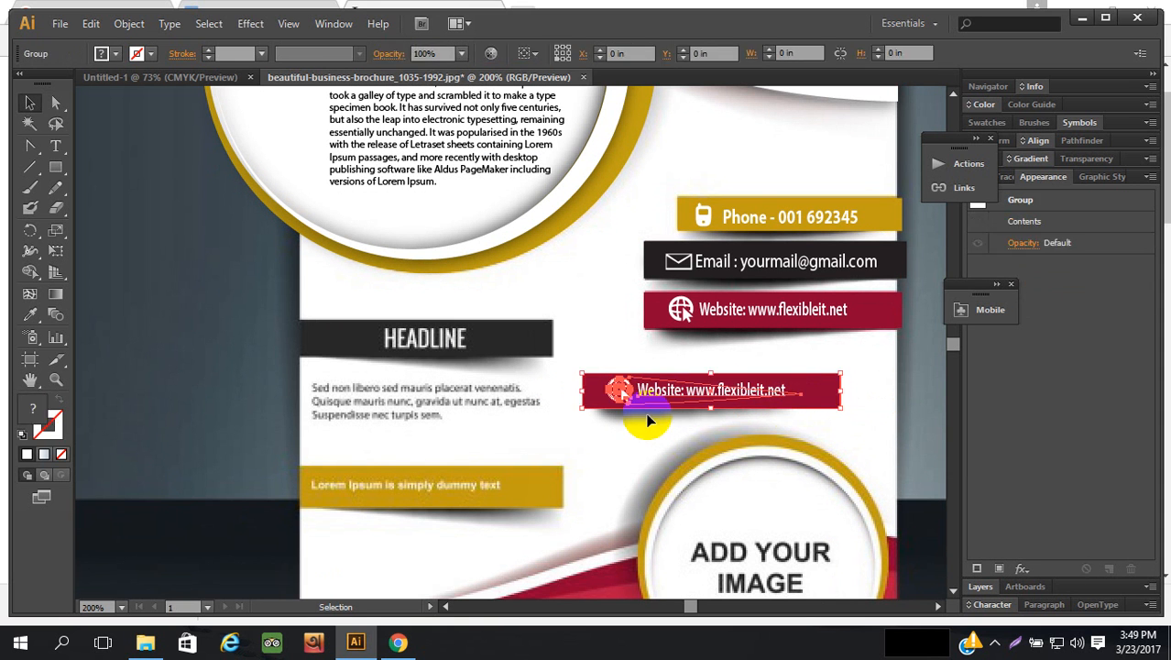
{"action": "left_click", "coordinate": [857, 396]}
{"action": "left_click", "coordinate": [835, 323]}
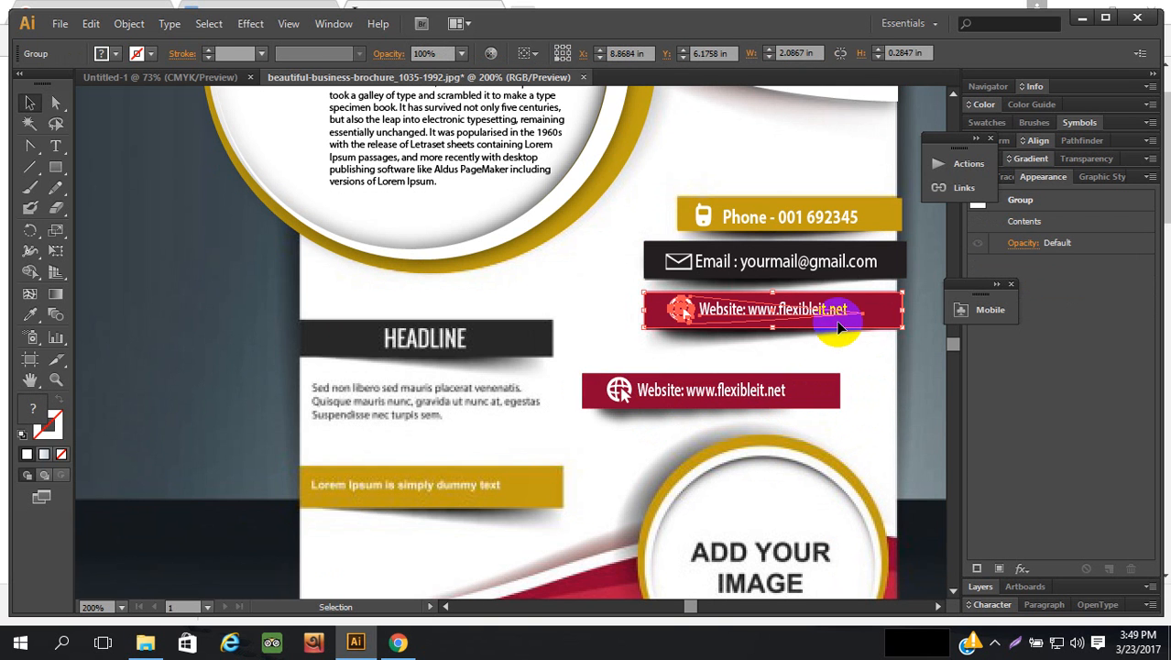
{"action": "left_click_drag", "start_coordinate": [797, 389], "coordinate": [513, 340]}
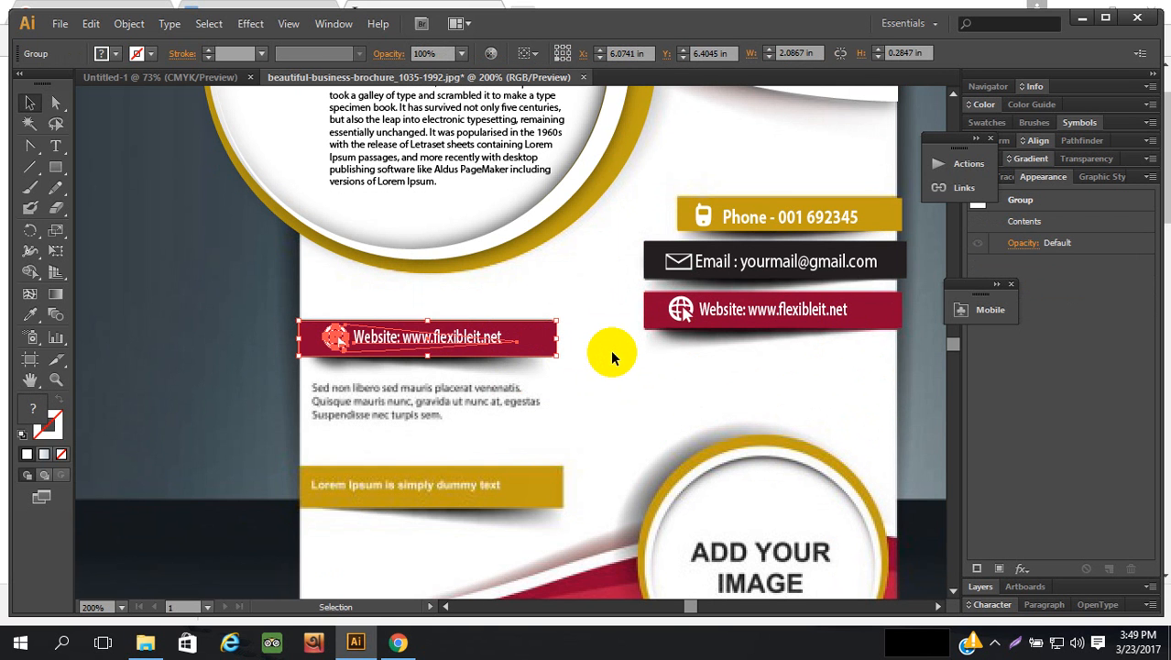
{"action": "key", "text": "Delete"}
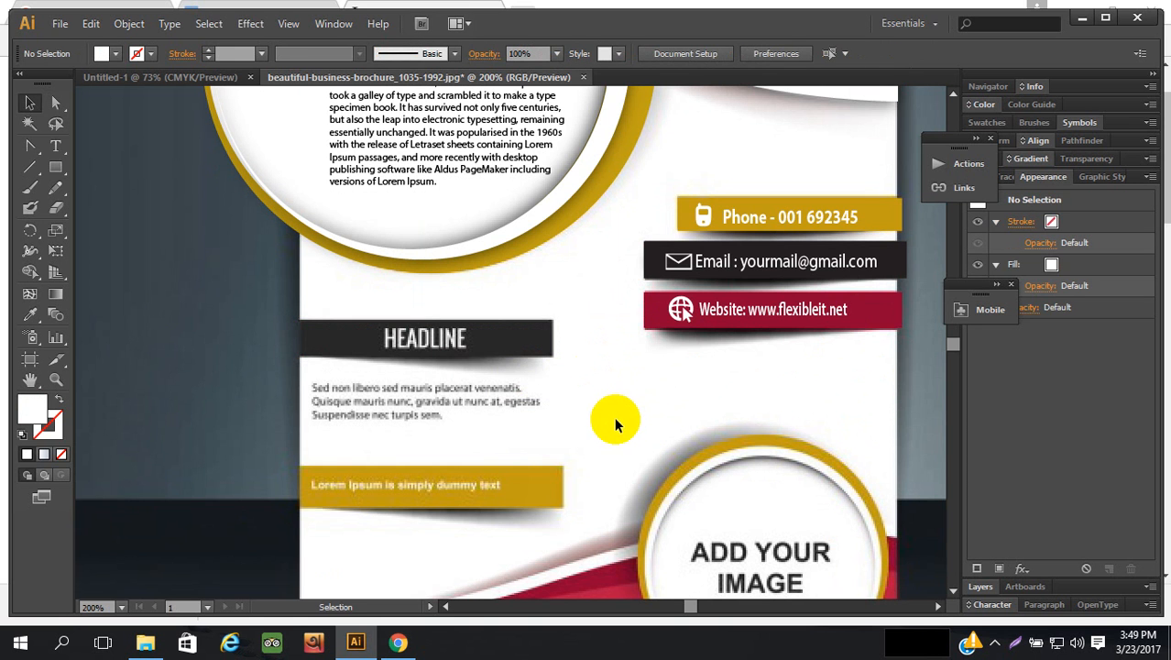
- Draw a rectangle over the HEADLINE bar, extending slightly past the page's left edge, and fill it with the bar's sampled dark colour
{"action": "left_click", "coordinate": [55, 167]}
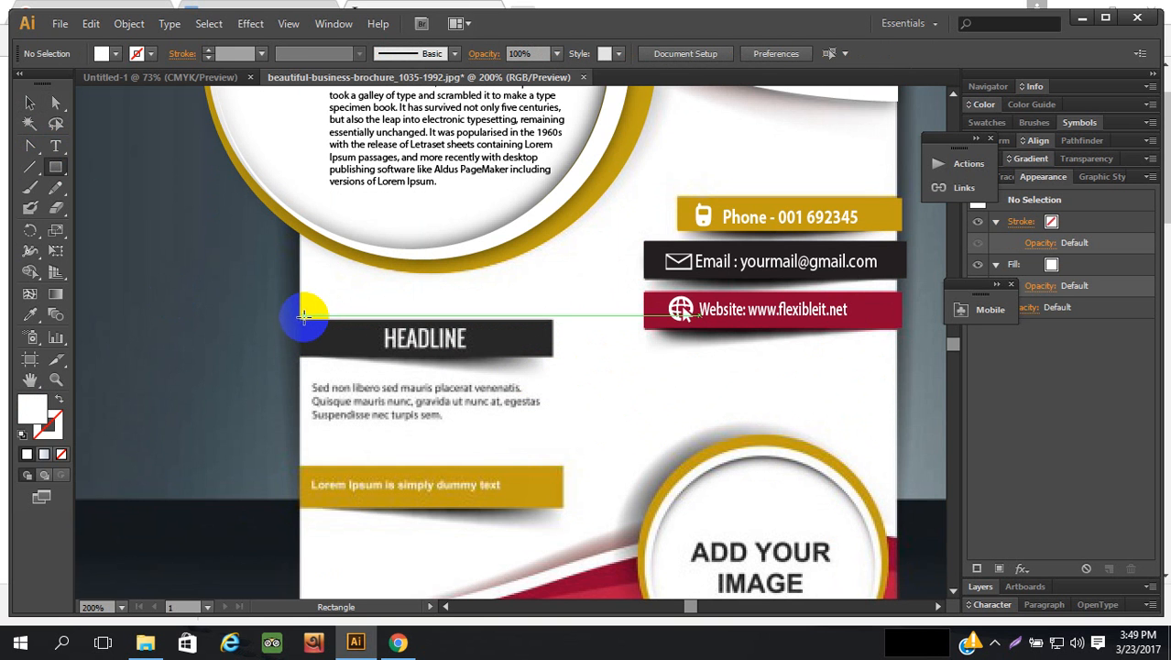
{"action": "left_click_drag", "start_coordinate": [288, 320], "coordinate": [553, 355]}
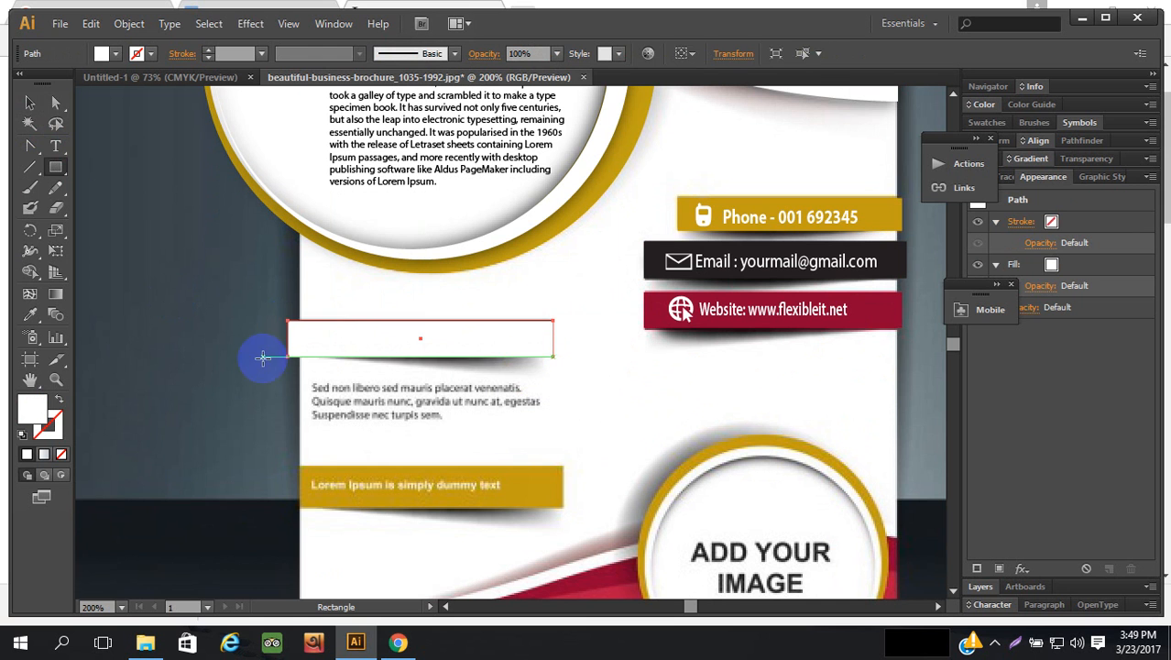
{"action": "key", "text": "slash"}
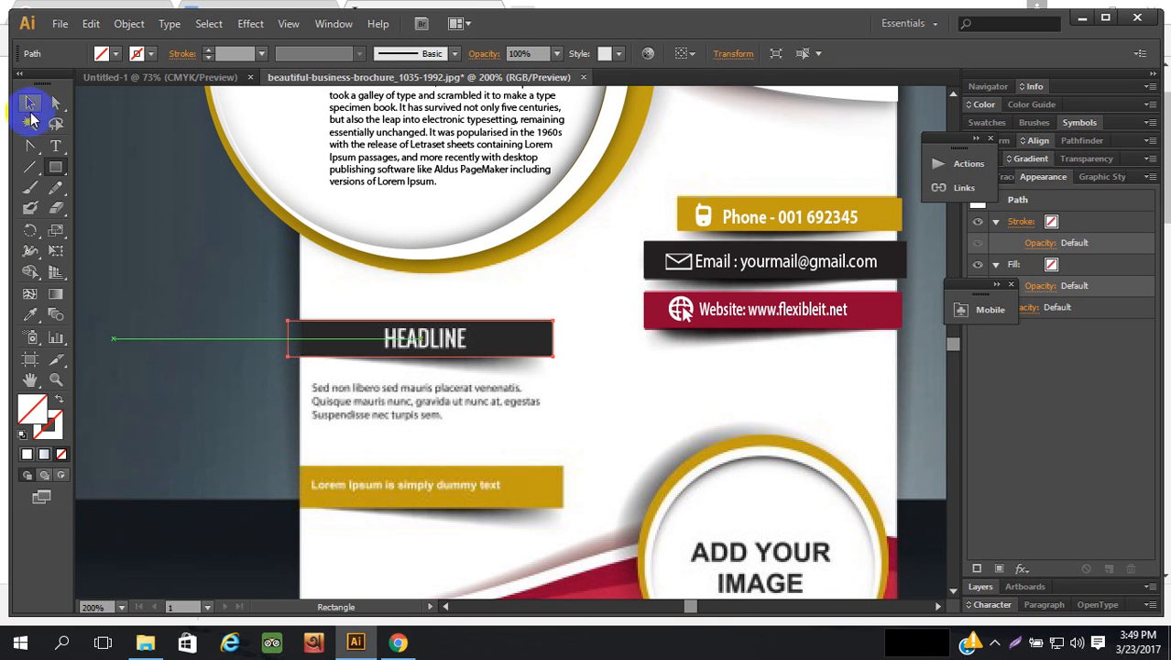
{"action": "left_click", "coordinate": [30, 311]}
{"action": "left_click", "coordinate": [523, 337]}
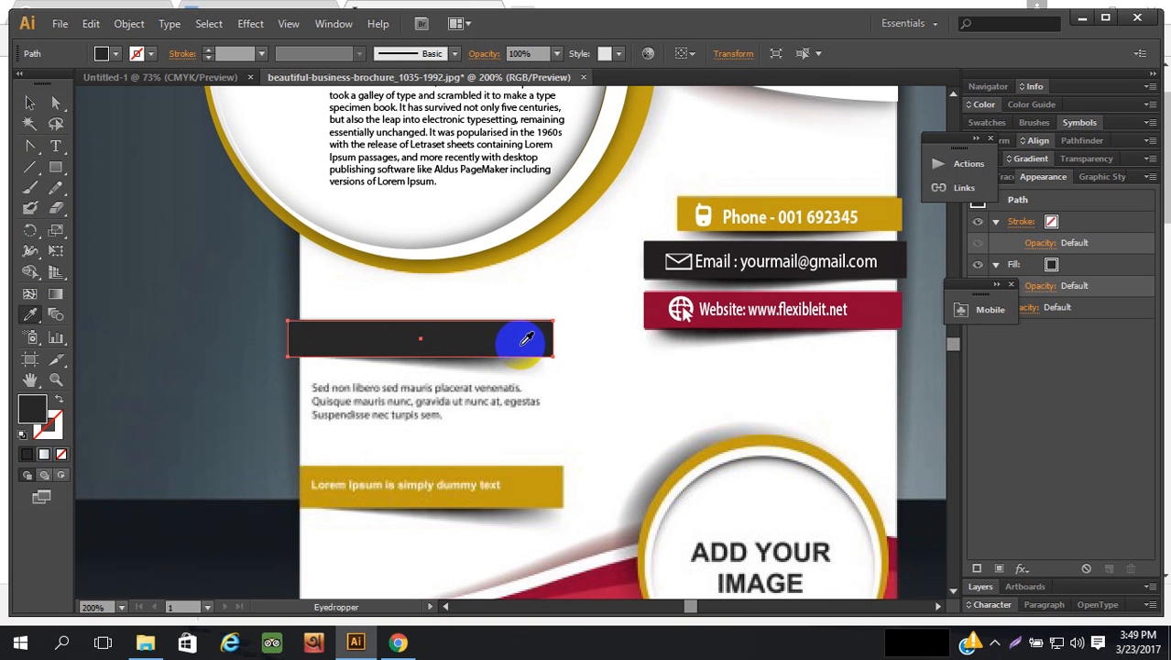
{"action": "left_click", "coordinate": [30, 102]}
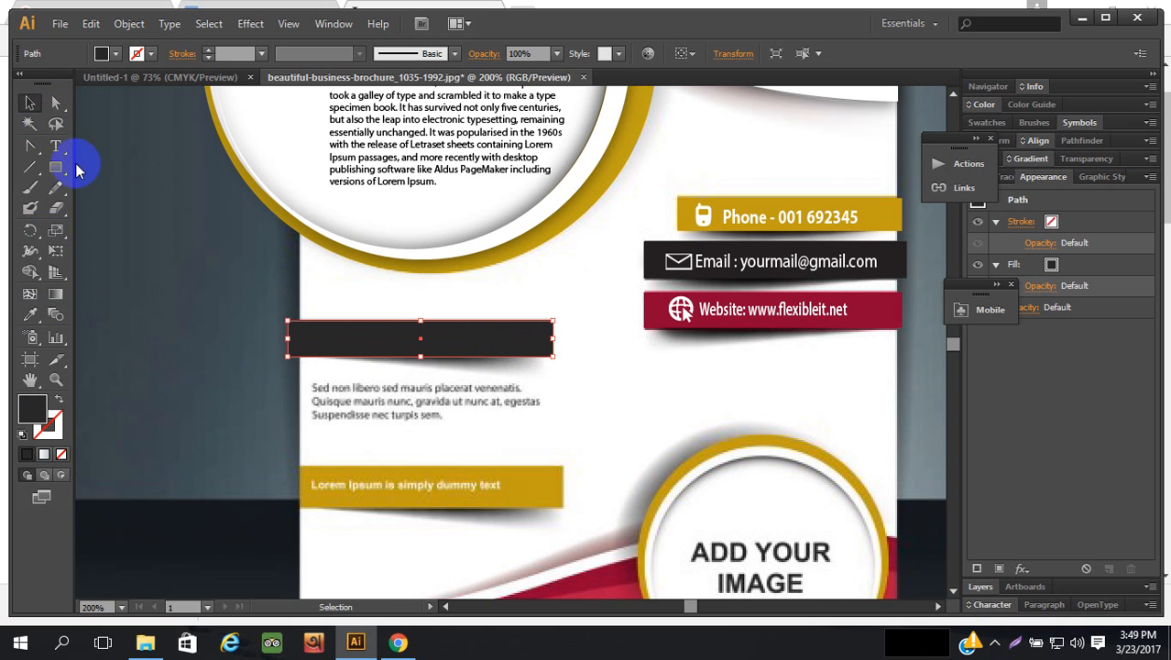
- Remove the dark rectangle covering the HEADLINE bar
{"action": "left_click", "coordinate": [307, 324]}
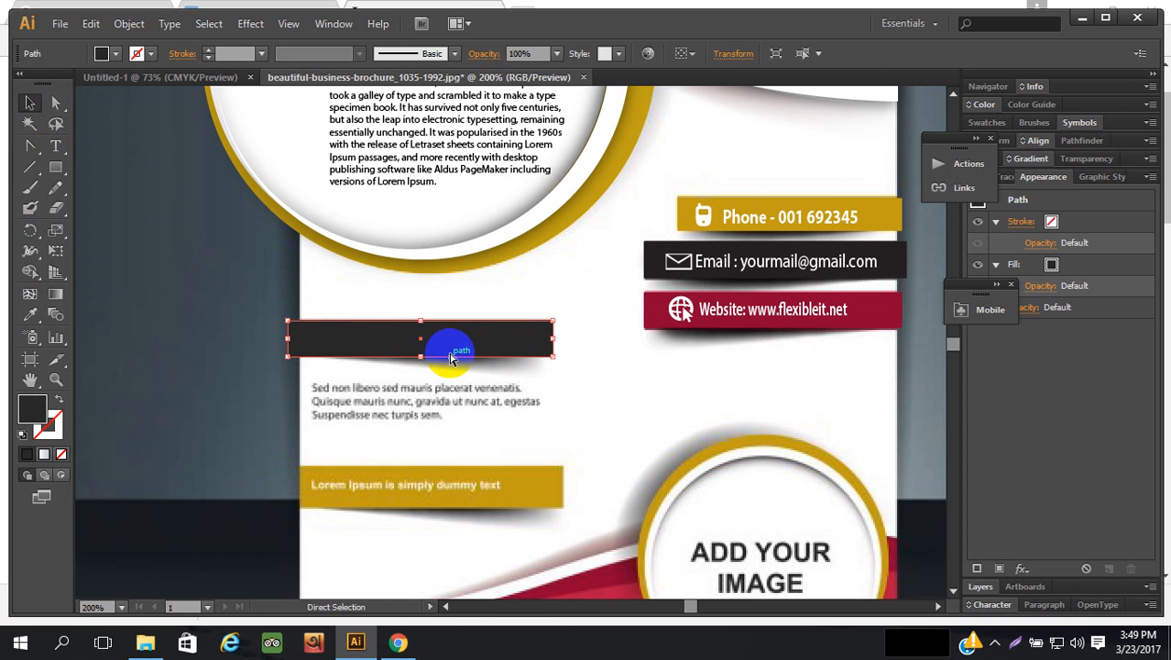
{"action": "key", "text": "Delete"}
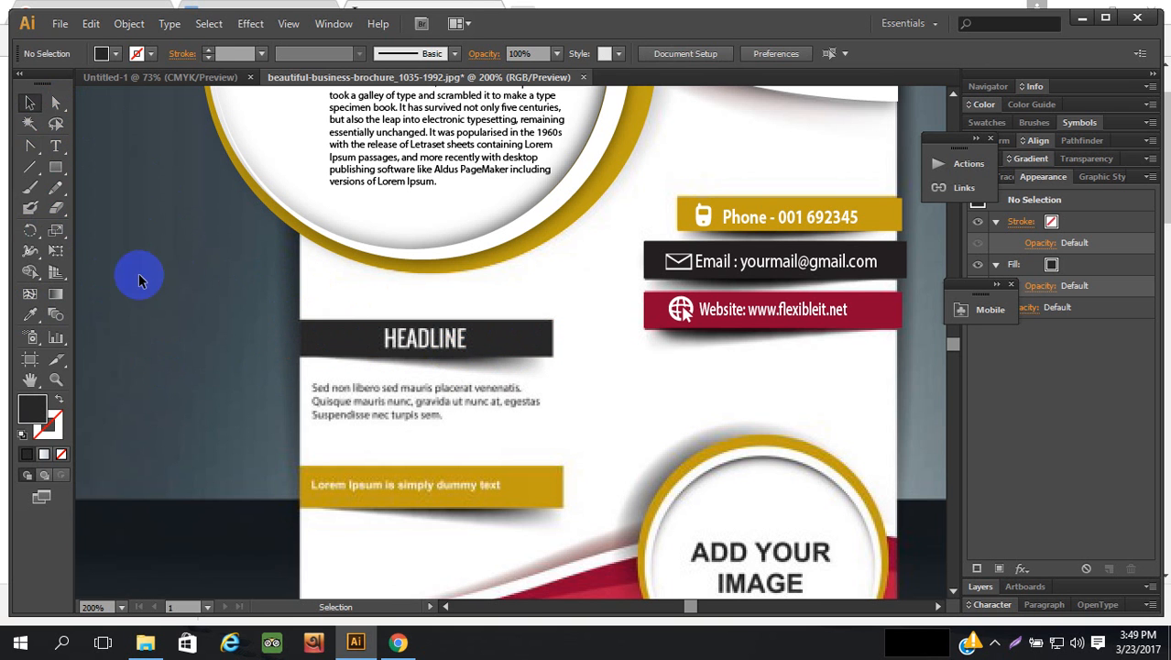
- Create the text LEARN & EARN, move it over the HEADLINE lettering and stretch it taller to about 17.44 pt
{"action": "left_click", "coordinate": [55, 146]}
{"action": "left_click", "coordinate": [173, 306]}
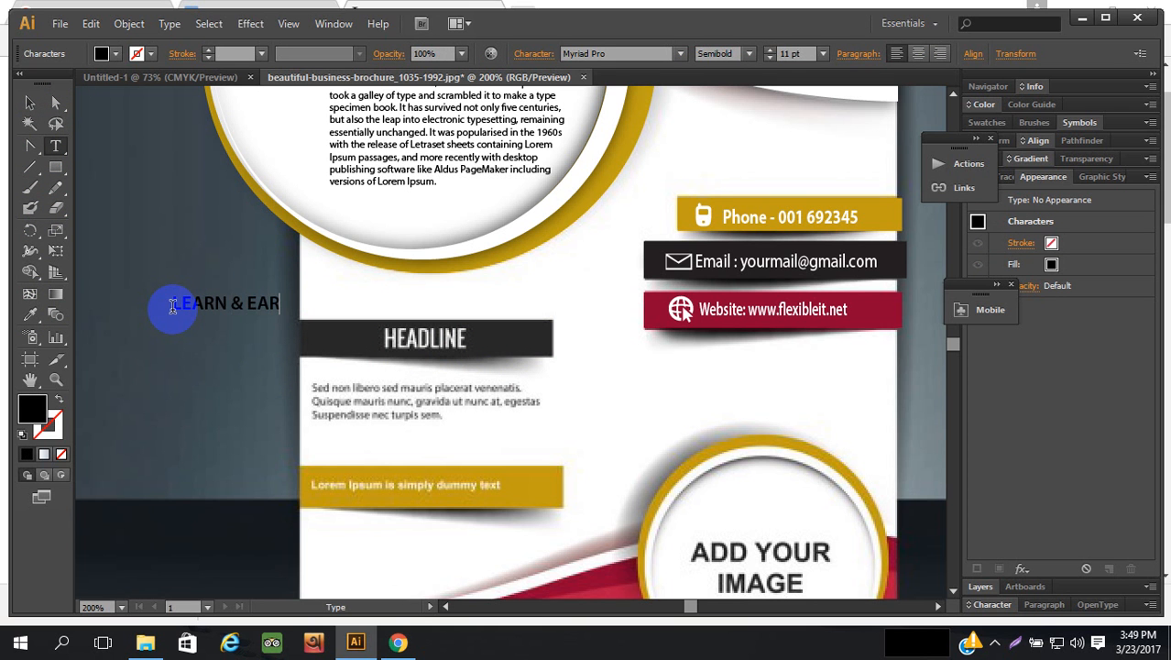
{"action": "left_click", "coordinate": [30, 102]}
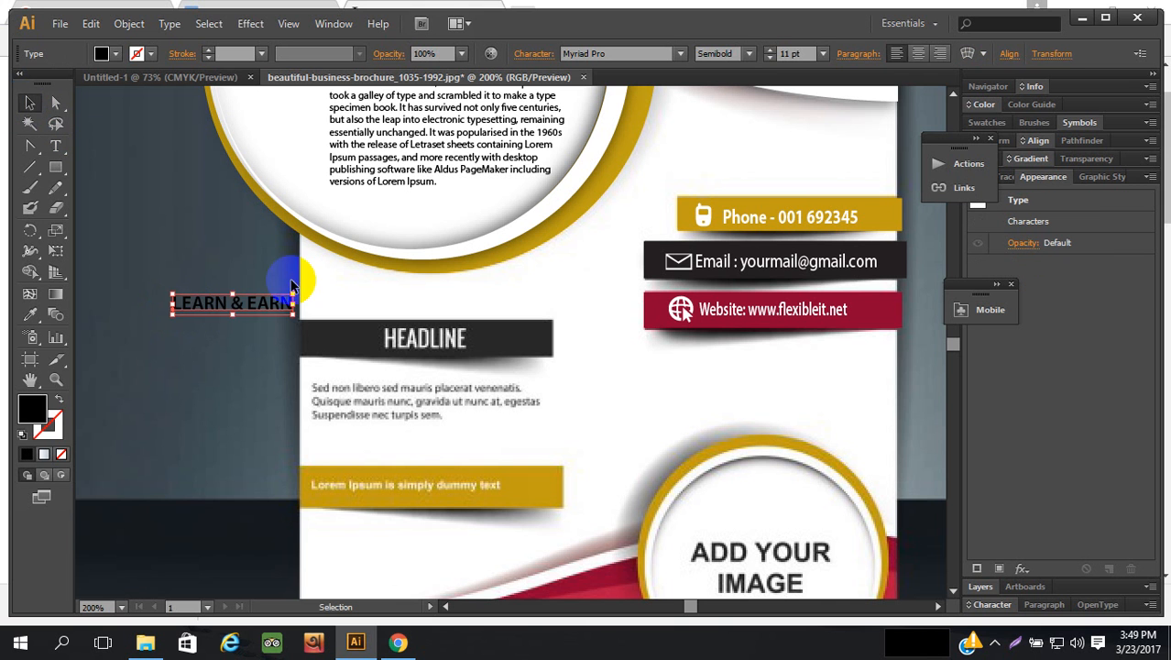
{"action": "left_click_drag", "start_coordinate": [291, 305], "coordinate": [444, 357]}
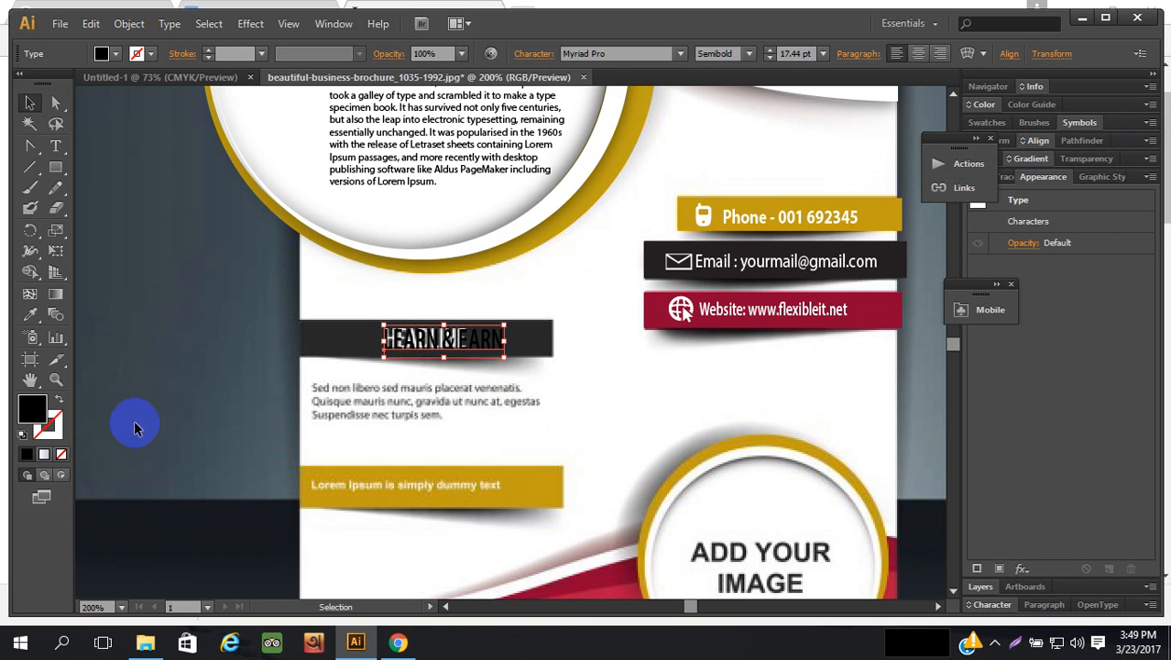
- Fill the LEARN & EARN text with white and deselect it
{"action": "left_click", "coordinate": [983, 104]}
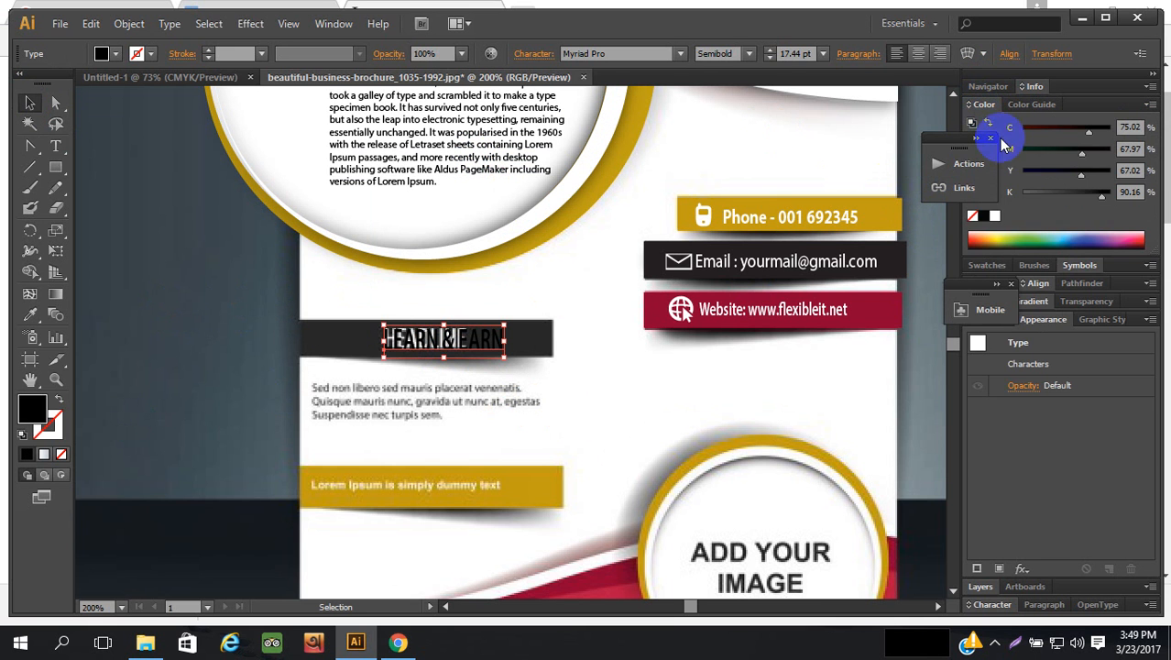
{"action": "left_click", "coordinate": [993, 222]}
{"action": "left_click", "coordinate": [698, 384]}
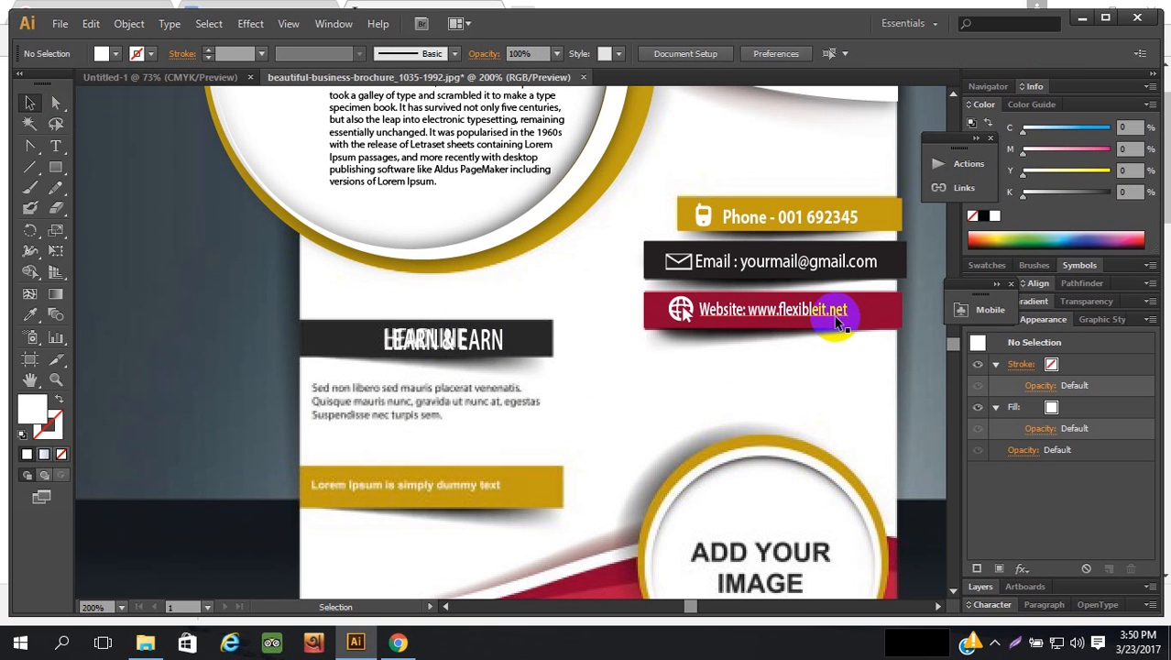
- Copy the white drop-shadow path behind the Website bar and paste the copy over the LEARN & EARN bar
{"action": "left_click", "coordinate": [54, 103]}
{"action": "left_click", "coordinate": [756, 343]}
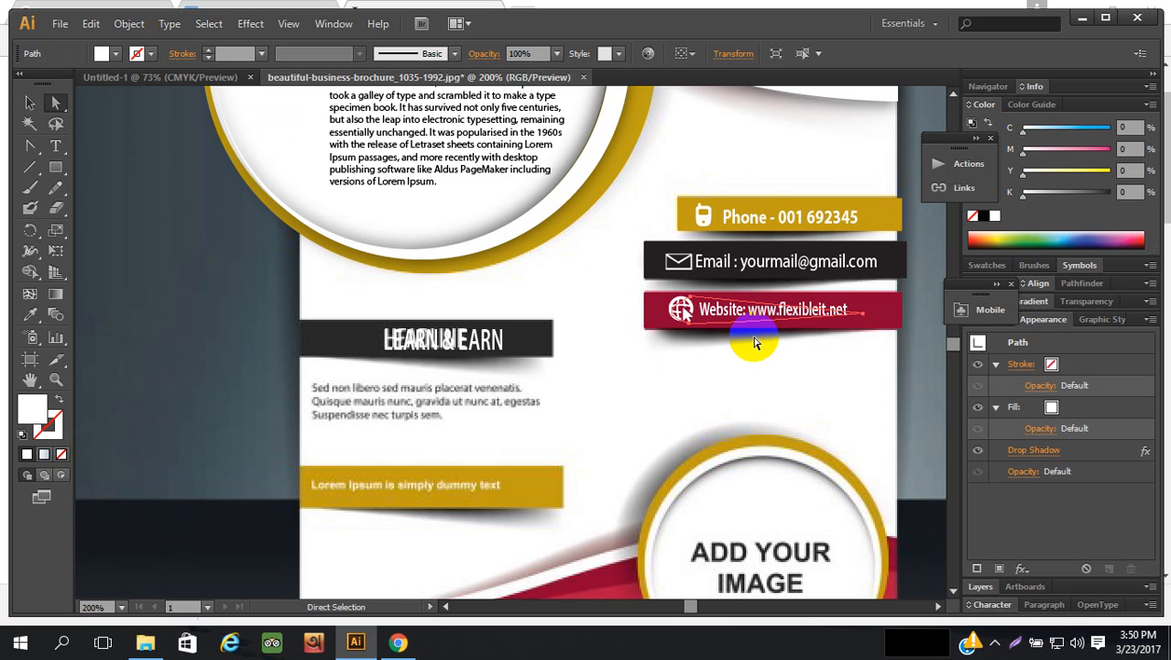
{"action": "left_click", "coordinate": [29, 102]}
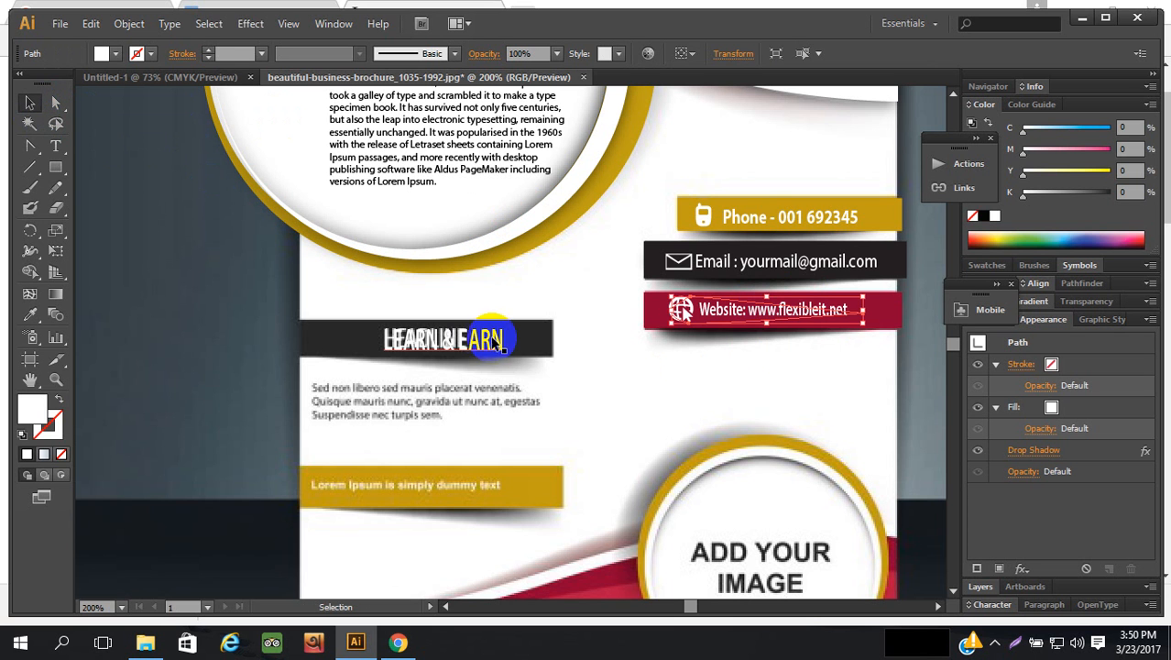
{"action": "left_click", "coordinate": [562, 390]}
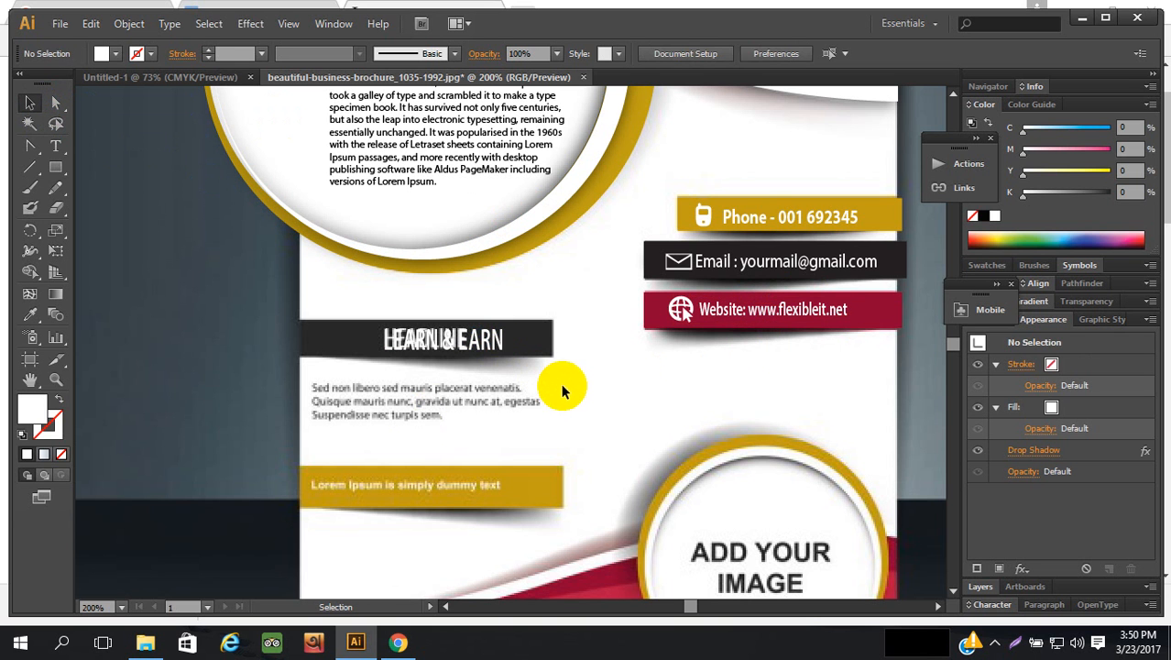
{"action": "key", "text": "ctrl+v"}
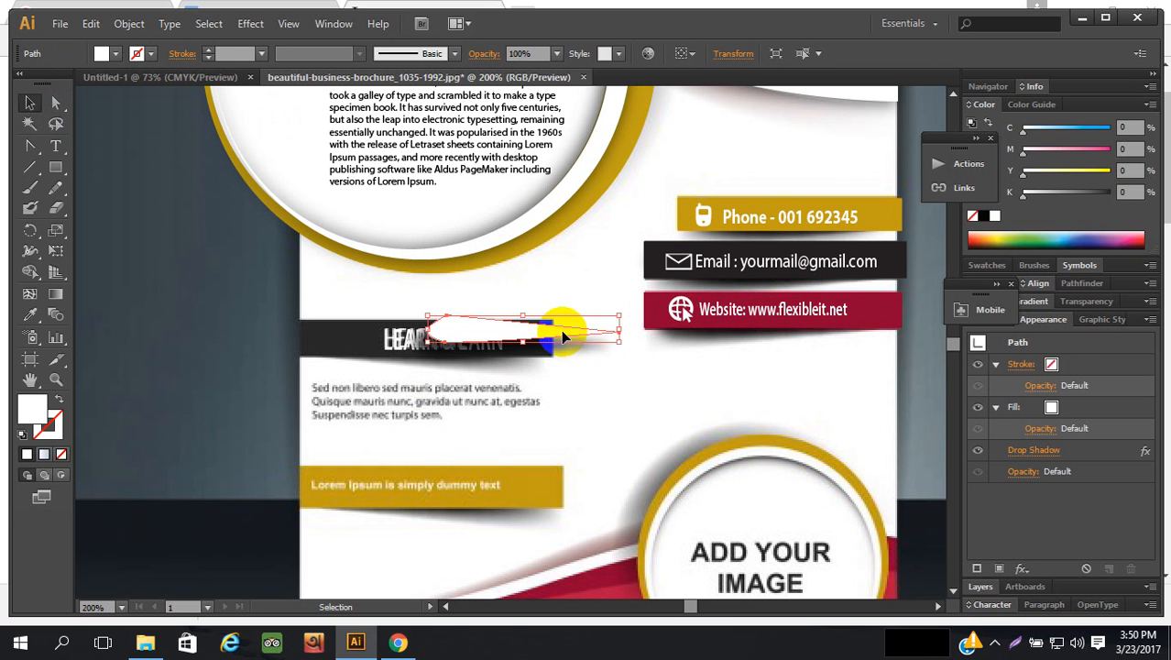
- Rotate the pasted shadow shape 180 degrees and move it over the lower edge of the LEARN & EARN bar
{"action": "right_click", "coordinate": [527, 332]}
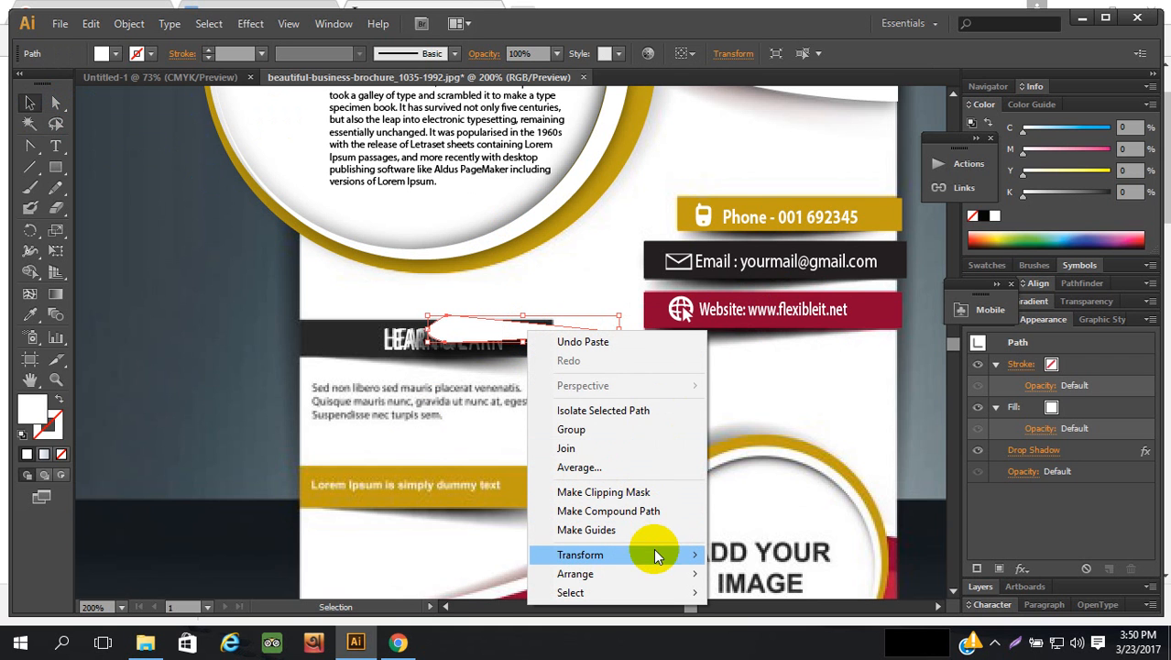
{"action": "mouse_move", "coordinate": [653, 554]}
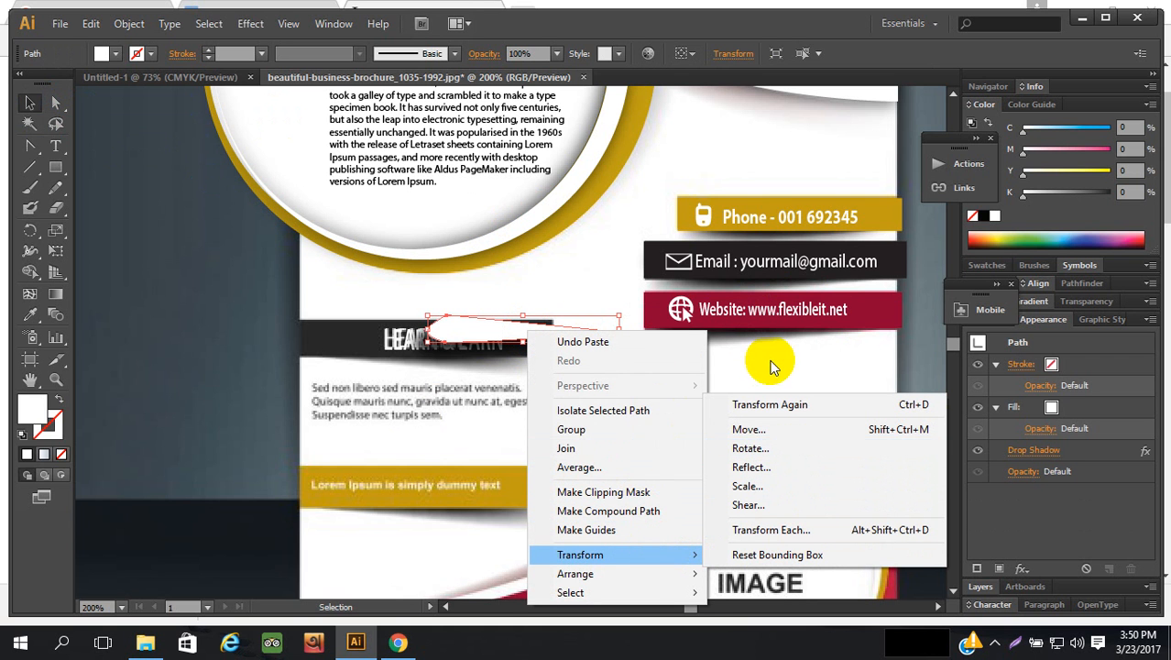
{"action": "left_click", "coordinate": [776, 447]}
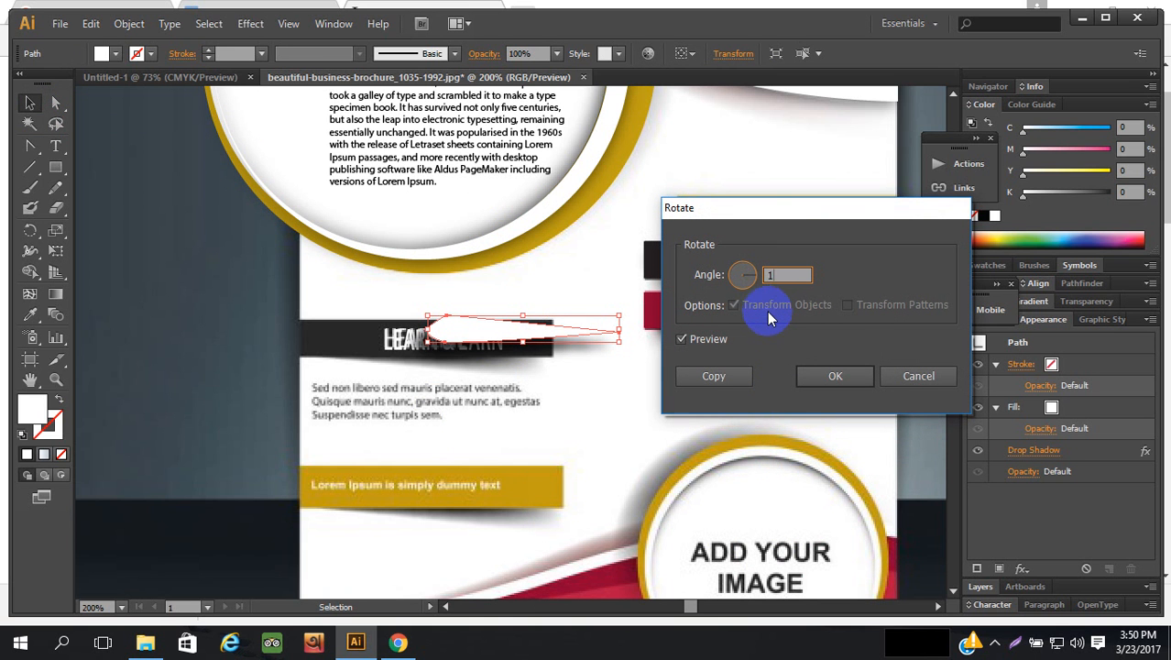
{"action": "type", "text": "180"}
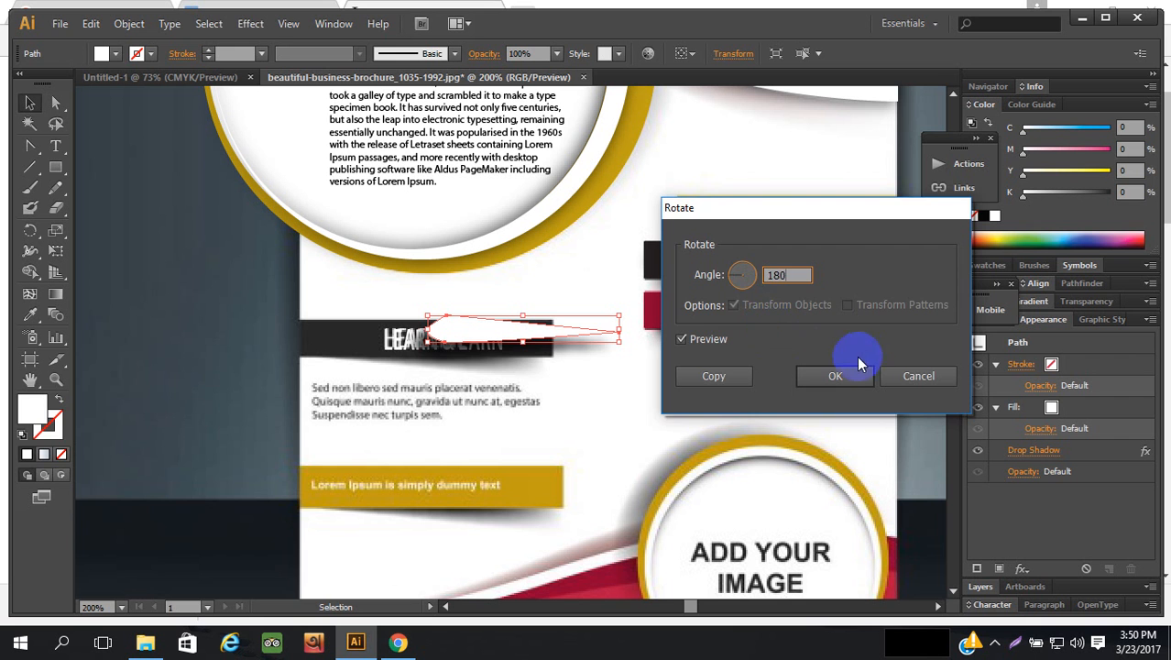
{"action": "left_click", "coordinate": [811, 383]}
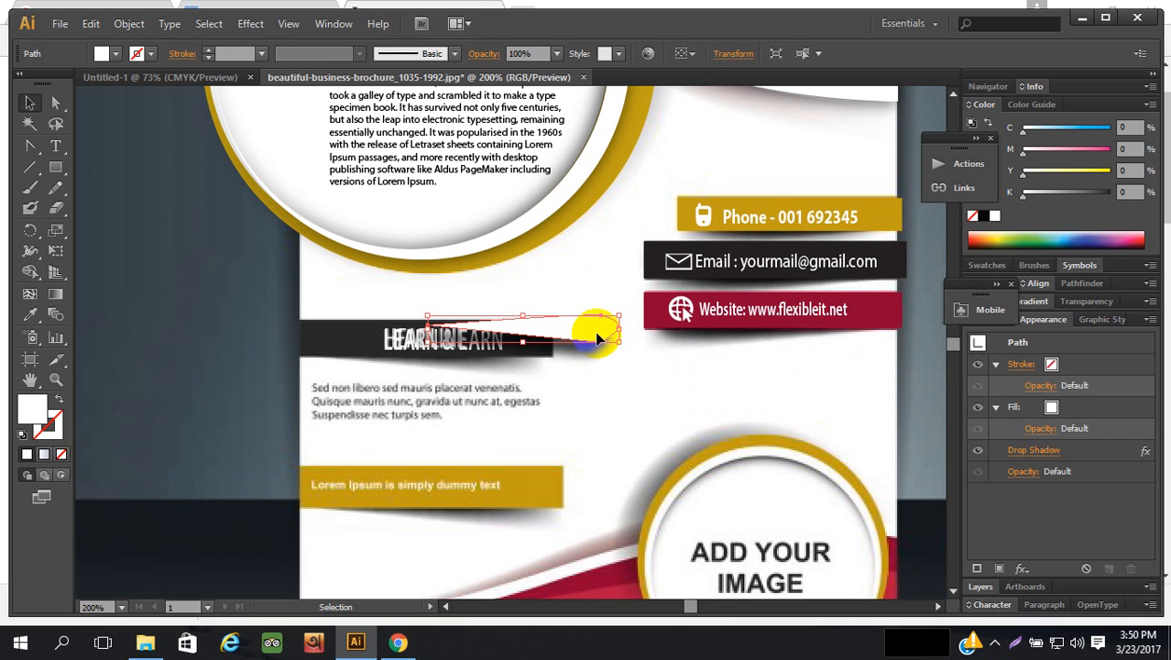
{"action": "left_click_drag", "start_coordinate": [597, 339], "coordinate": [495, 347]}
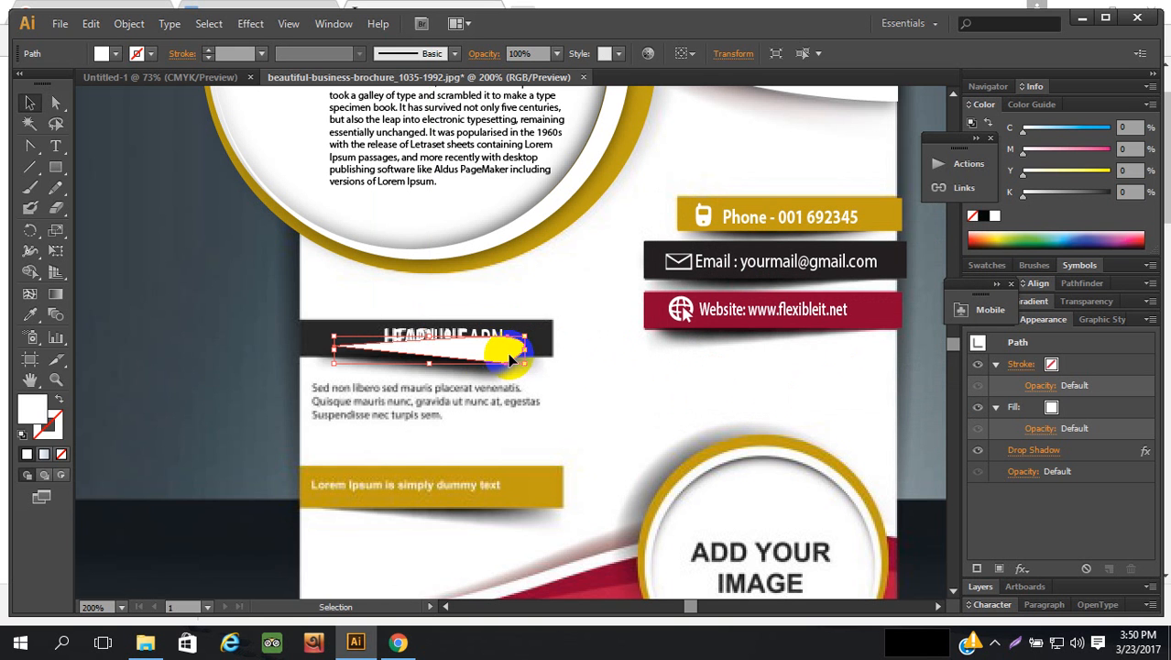
{"action": "left_click", "coordinate": [627, 354]}
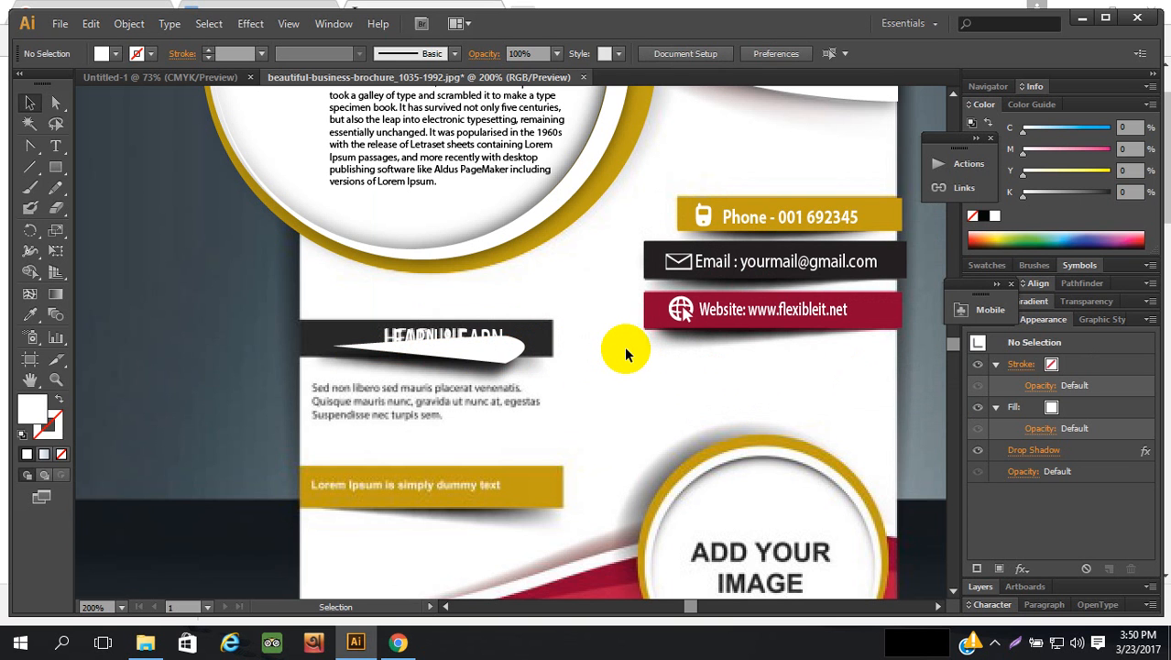
- Reshape the shadow shape's blunt end by moving its lower anchor down to about Y 6.55 in and curving it with the Convert Anchor Point tool
{"action": "scroll", "coordinate": [626, 347], "scroll_direction": "down", "scroll_amount": 1}
{"action": "left_click", "coordinate": [515, 339]}
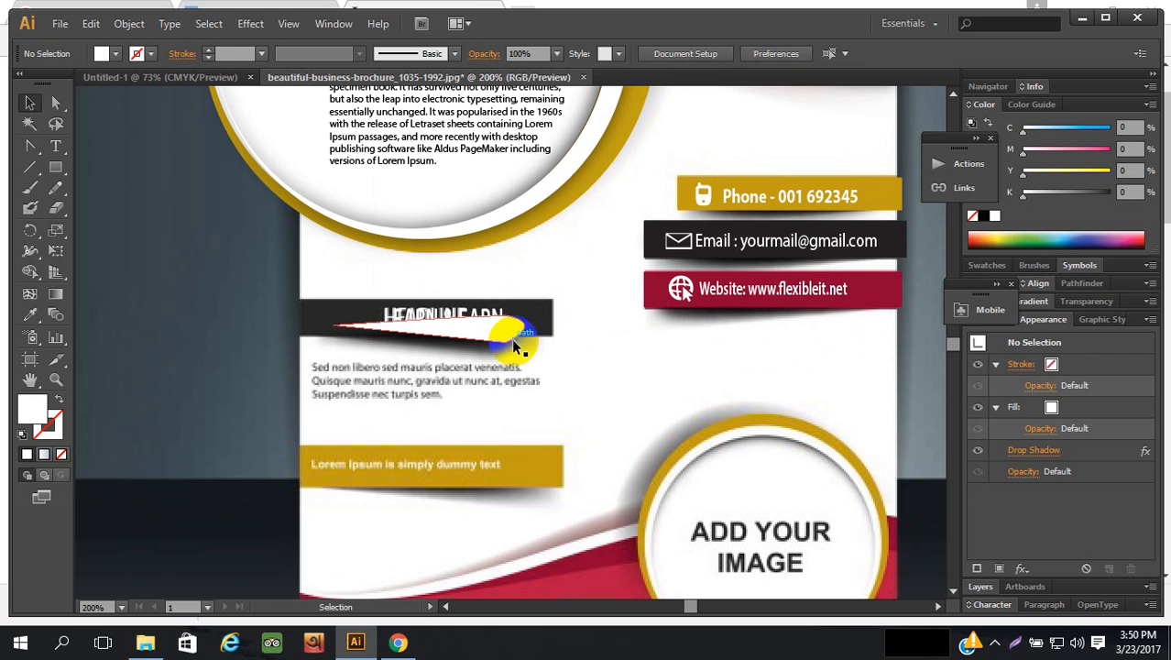
{"action": "left_click", "coordinate": [55, 102]}
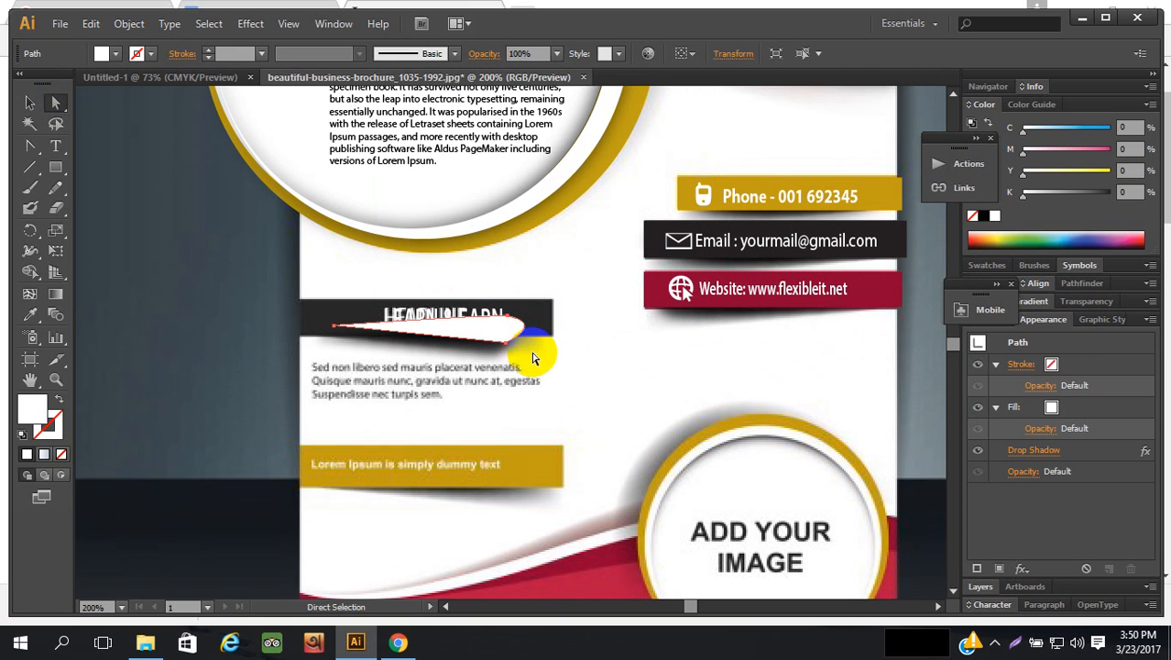
{"action": "left_click_drag", "start_coordinate": [531, 349], "coordinate": [506, 336]}
{"action": "left_click", "coordinate": [44, 148]}
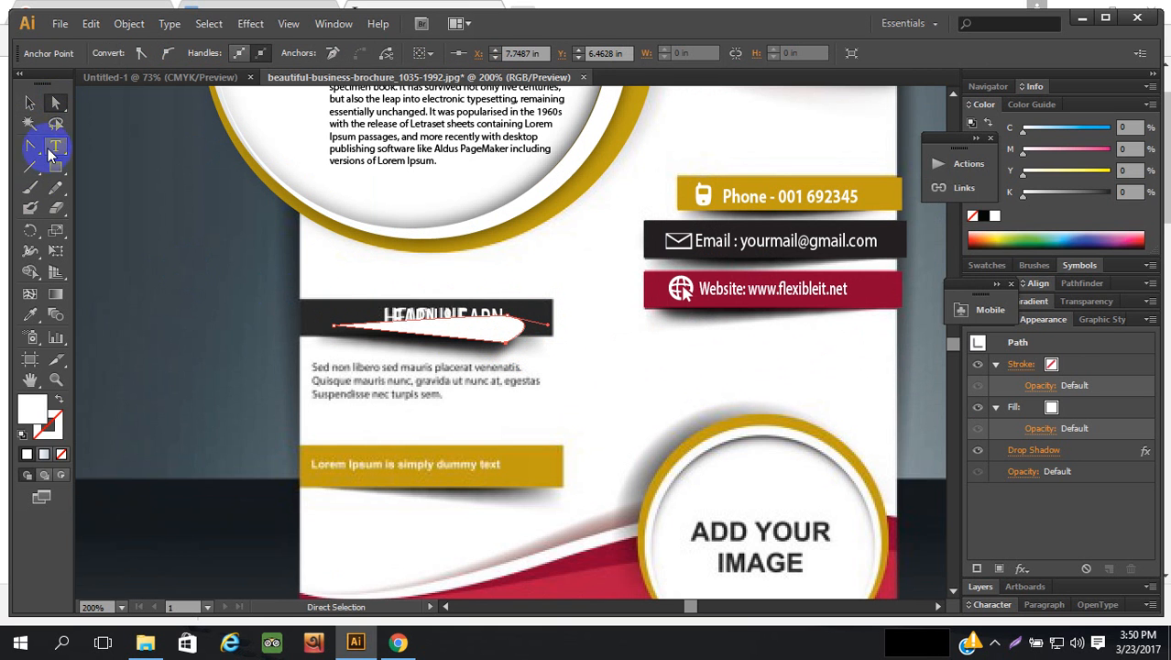
{"action": "left_click", "coordinate": [509, 343]}
{"action": "mouse_move", "coordinate": [505, 343]}
{"action": "left_mouse_down"}
{"action": "mouse_move", "coordinate": [528, 340]}
{"action": "mouse_move", "coordinate": [479, 350]}
{"action": "mouse_move", "coordinate": [512, 355]}
{"action": "mouse_move", "coordinate": [509, 341]}
{"action": "left_mouse_up"}
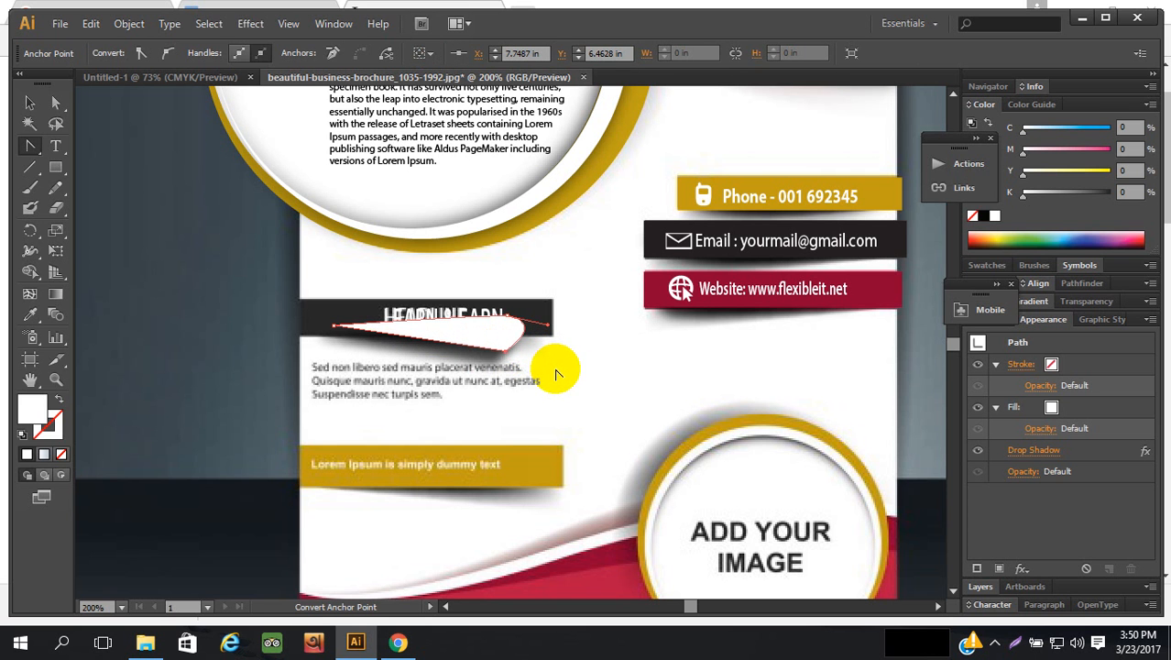
{"action": "left_click_drag", "start_coordinate": [555, 372], "coordinate": [510, 364]}
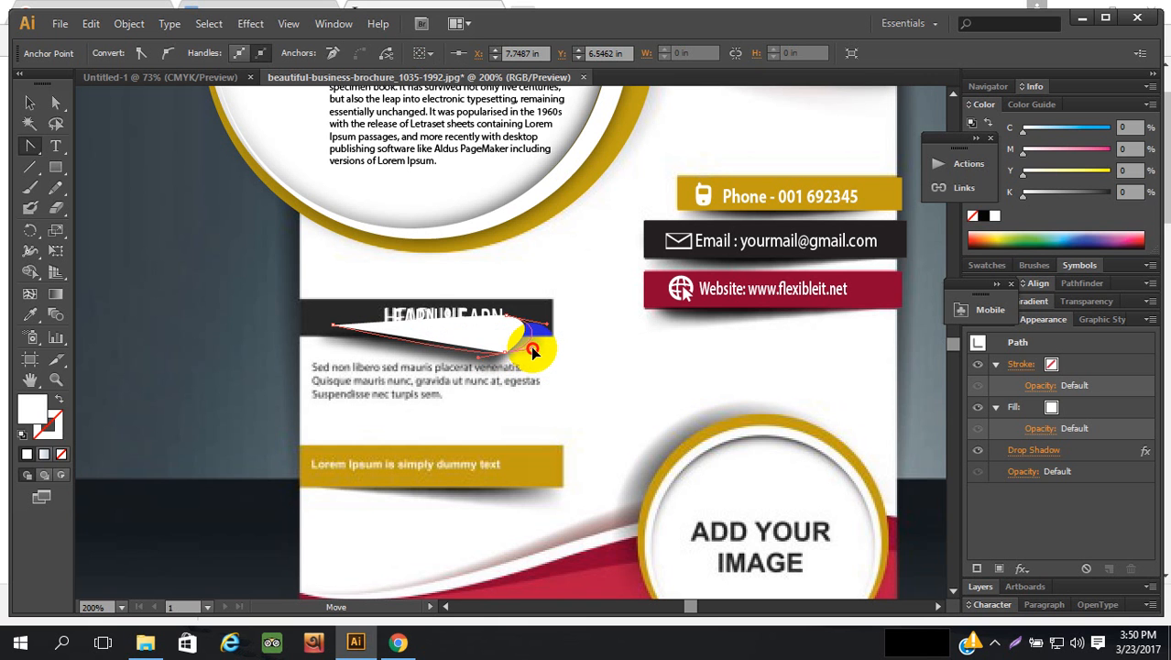
{"action": "left_click_drag", "start_coordinate": [531, 351], "coordinate": [533, 347]}
{"action": "scroll", "coordinate": [598, 345], "scroll_direction": "down", "scroll_amount": 1}
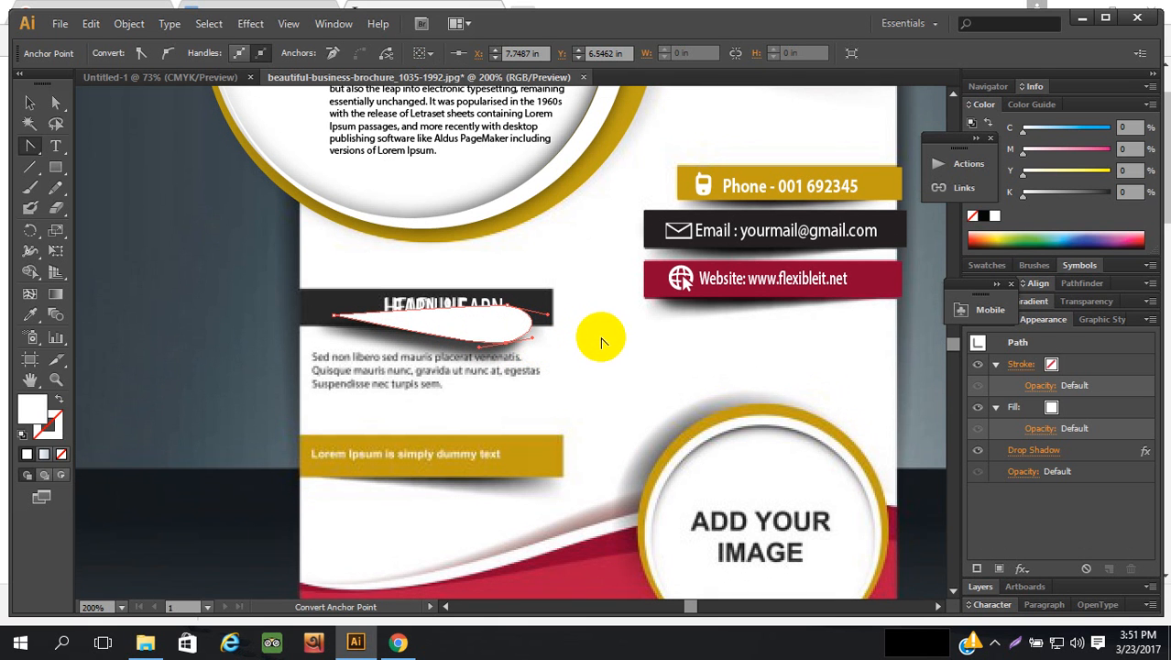
- Show the hidden dark rectangle behind the LEARN & EARN text again
{"action": "left_click", "coordinate": [29, 102]}
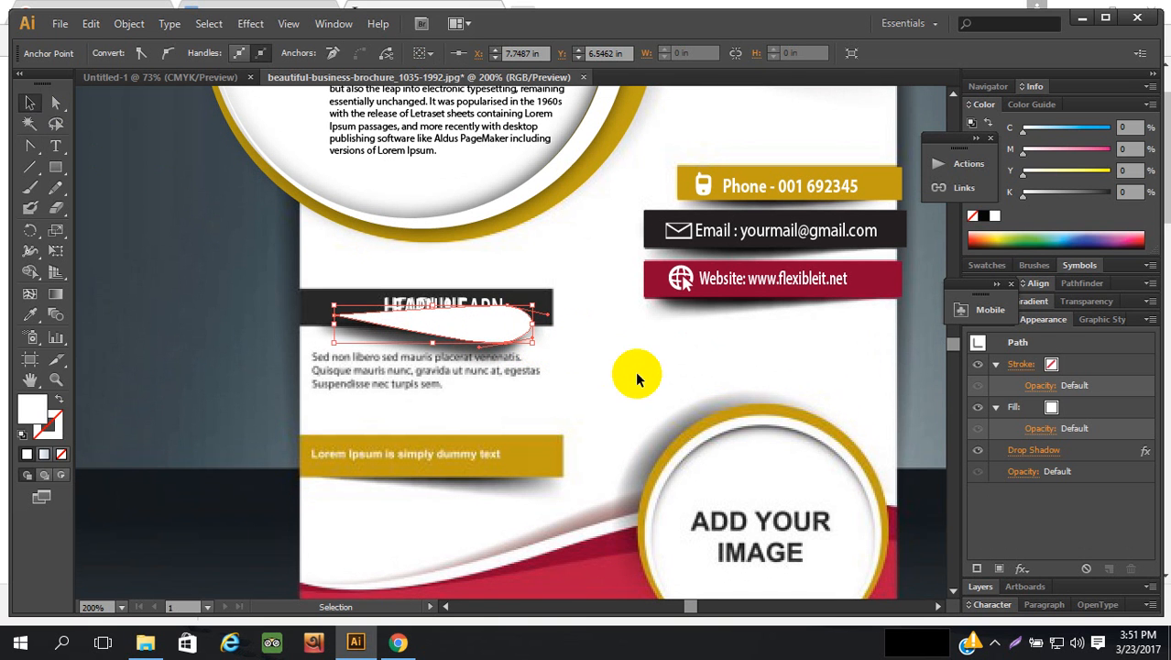
{"action": "left_click", "coordinate": [560, 341]}
{"action": "left_click", "coordinate": [472, 326]}
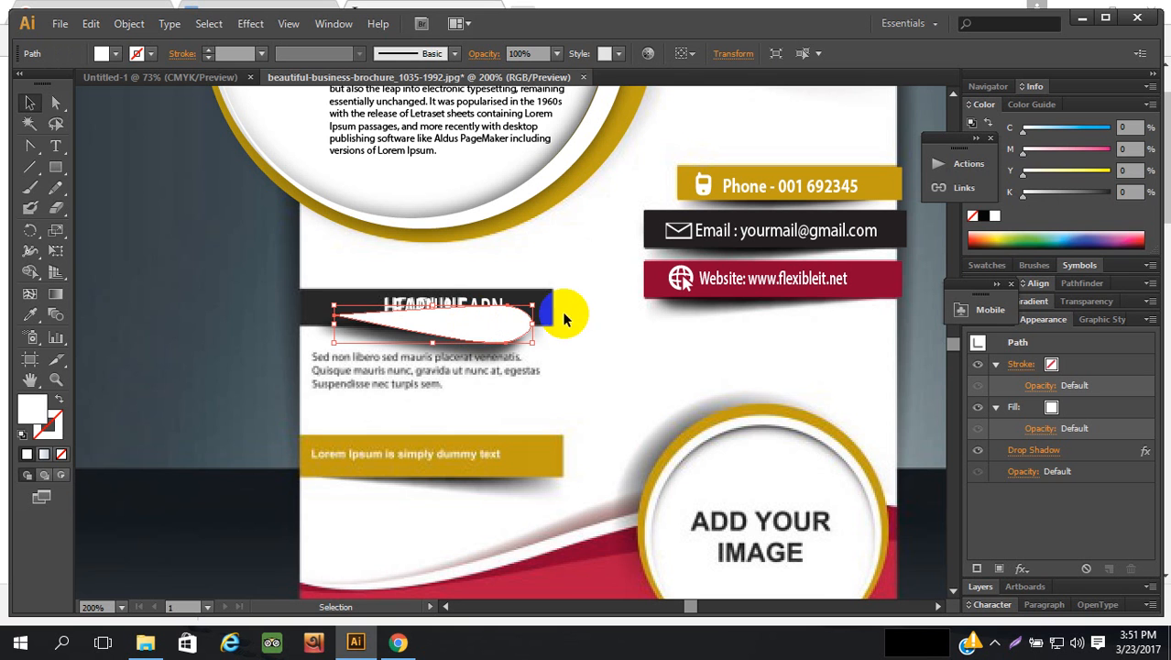
{"action": "key", "text": "a"}
{"action": "key", "text": "ctrl+alt+3"}
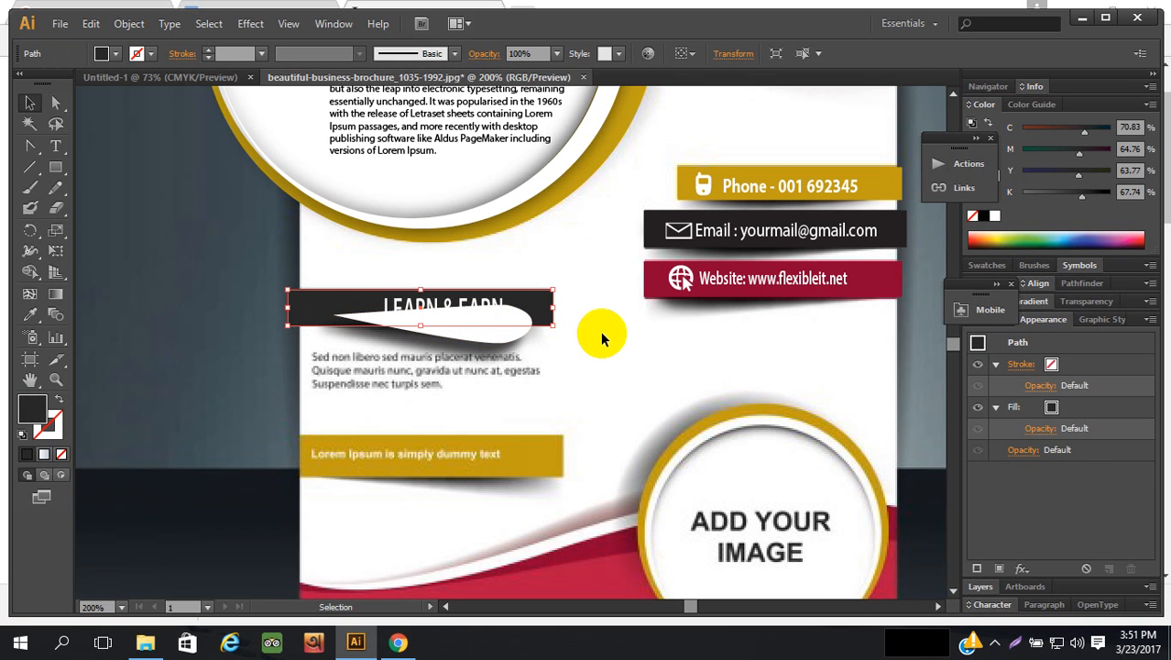
- Group the LEARN & EARN text with its dark rectangle and place the group in front of the shadow shape
{"action": "left_click", "coordinate": [492, 342]}
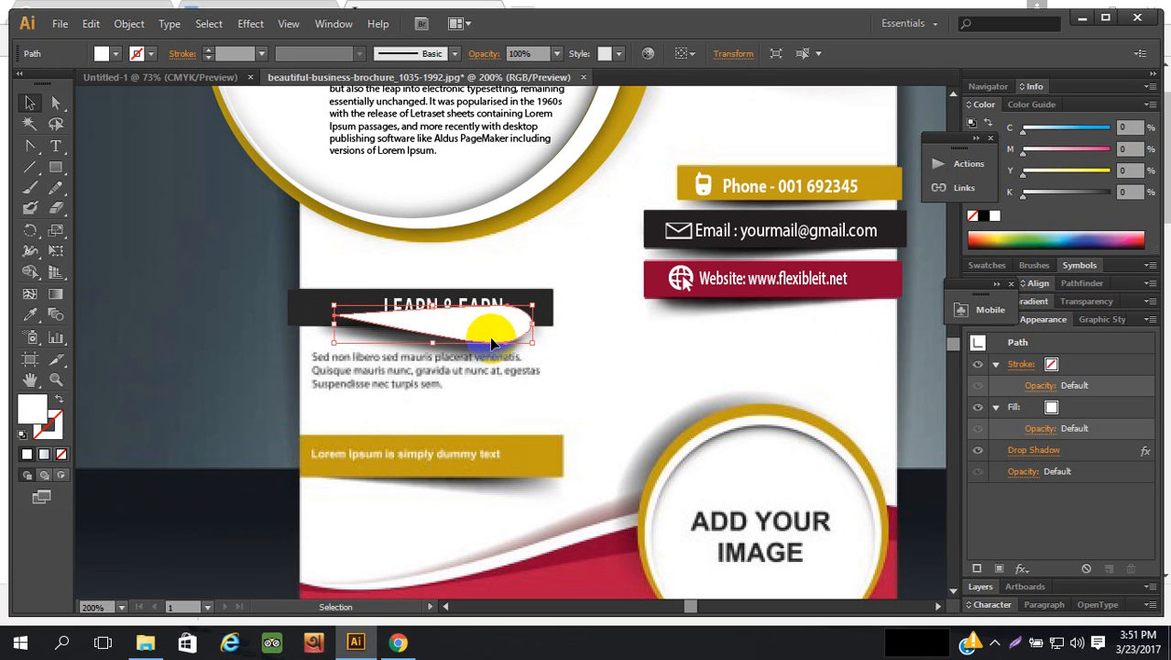
{"action": "key", "text": "a"}
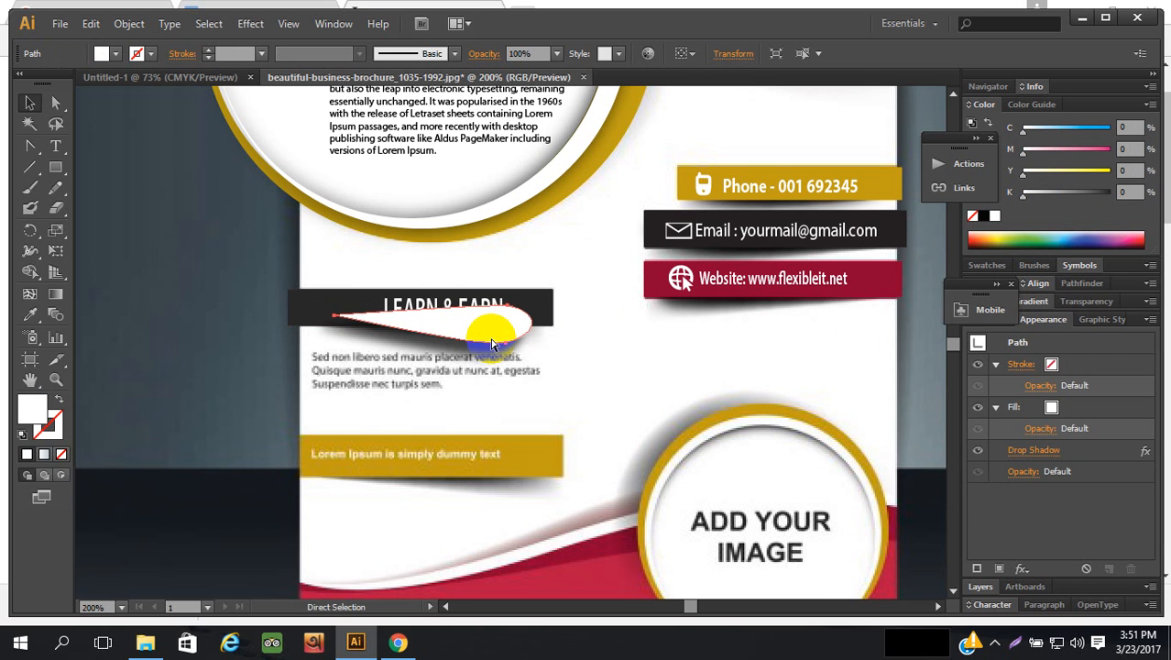
{"action": "key", "text": "v"}
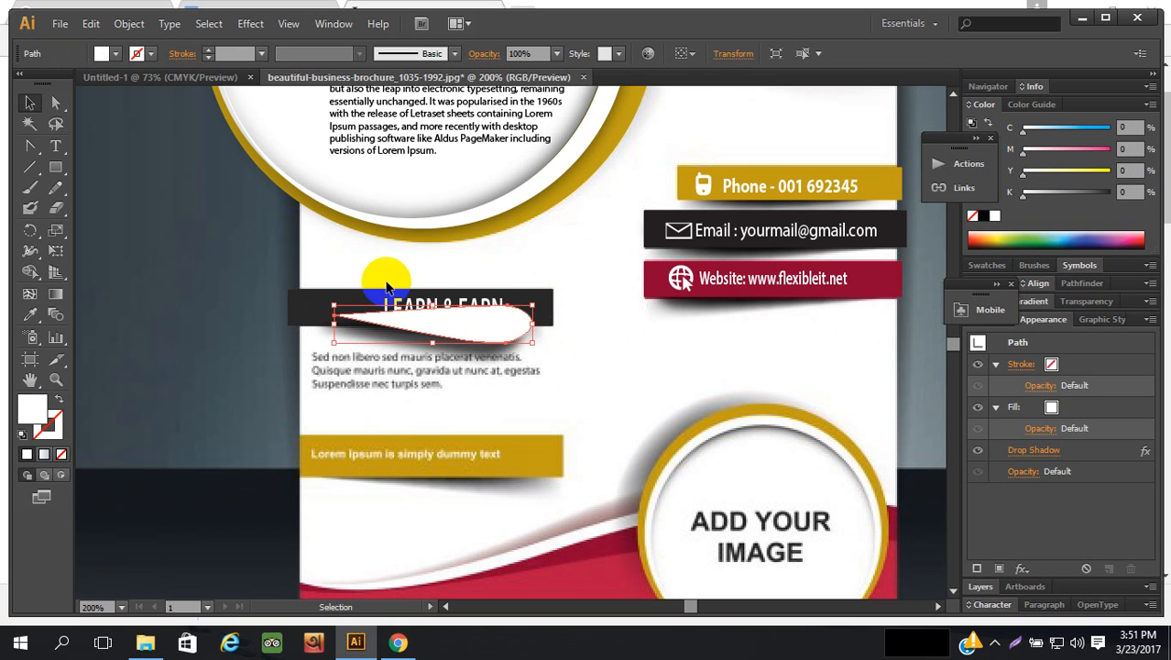
{"action": "left_click", "coordinate": [199, 248]}
{"action": "left_click", "coordinate": [401, 308]}
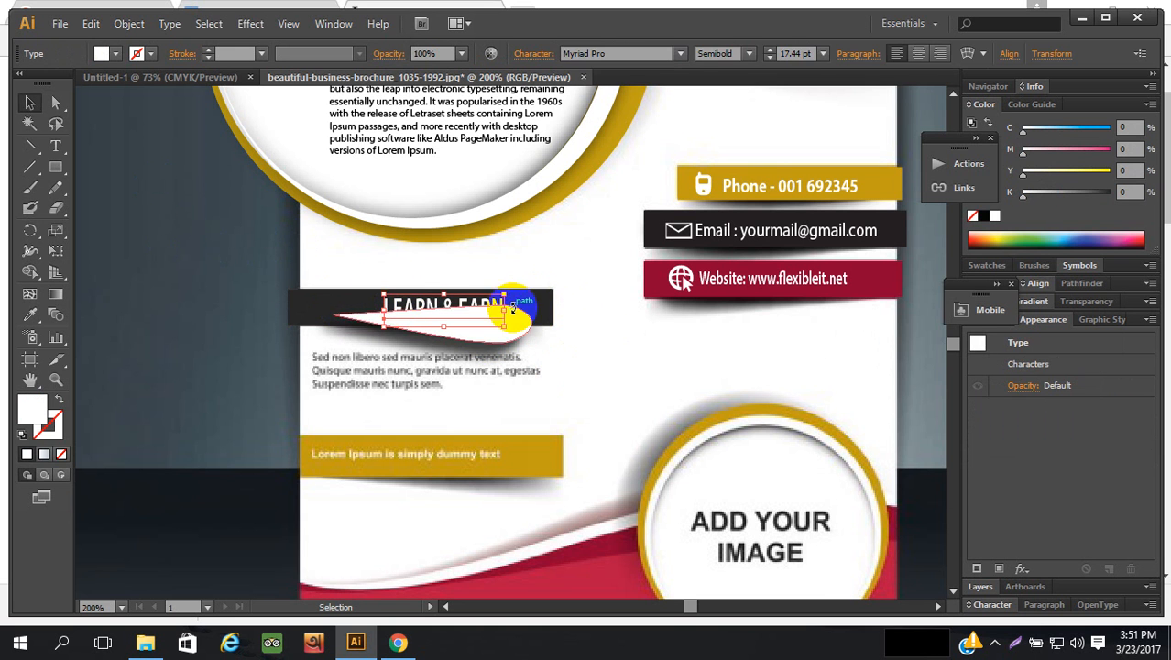
{"action": "left_click", "coordinate": [534, 307], "text": "shift"}
{"action": "key", "text": "ctrl+g"}
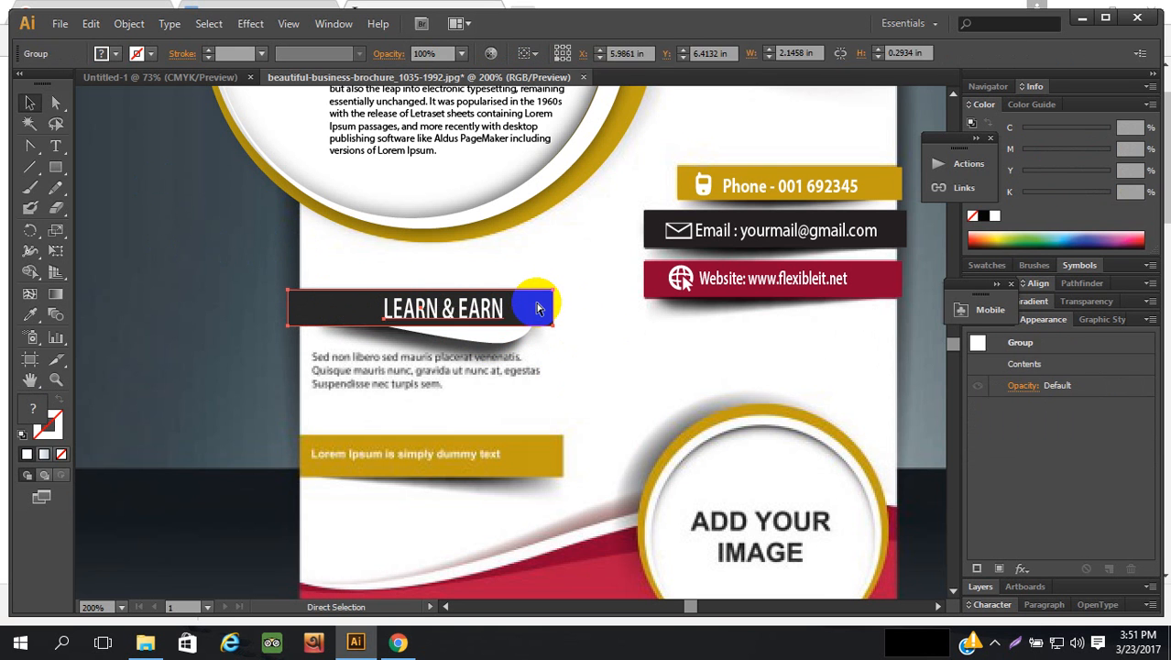
- Nudge the white shadow shape upward until only its drop shadow shows below the LEARN & EARN bar, then deselect it
{"action": "left_click", "coordinate": [501, 343]}
{"action": "key", "text": "Up"}
{"action": "key", "text": "Up"}
{"action": "key", "text": "Up"}
{"action": "key", "text": "Up"}
{"action": "key", "text": "Up"}
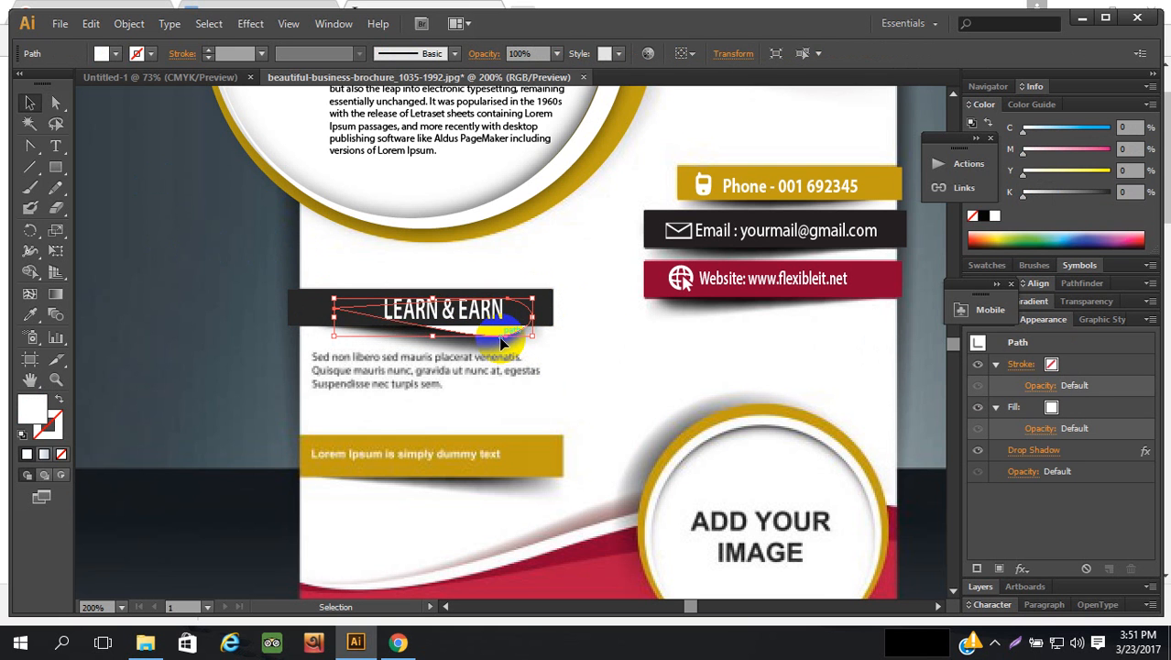
{"action": "key", "text": "Up"}
{"action": "key", "text": "Up"}
{"action": "key", "text": "Up"}
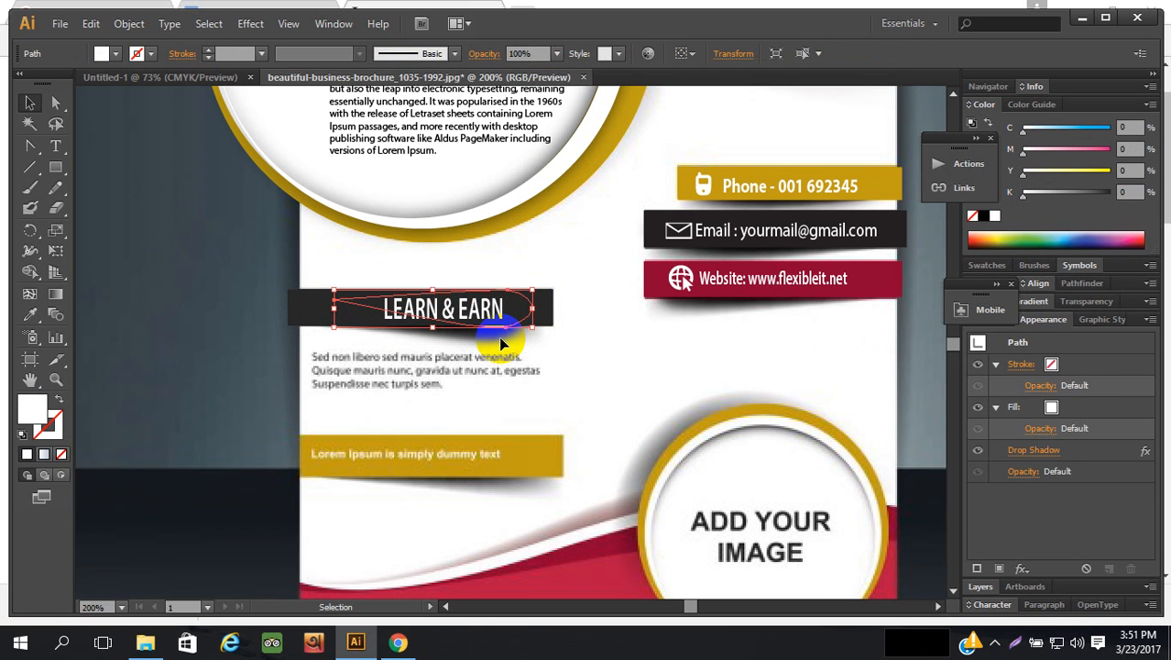
{"action": "left_click", "coordinate": [622, 322]}
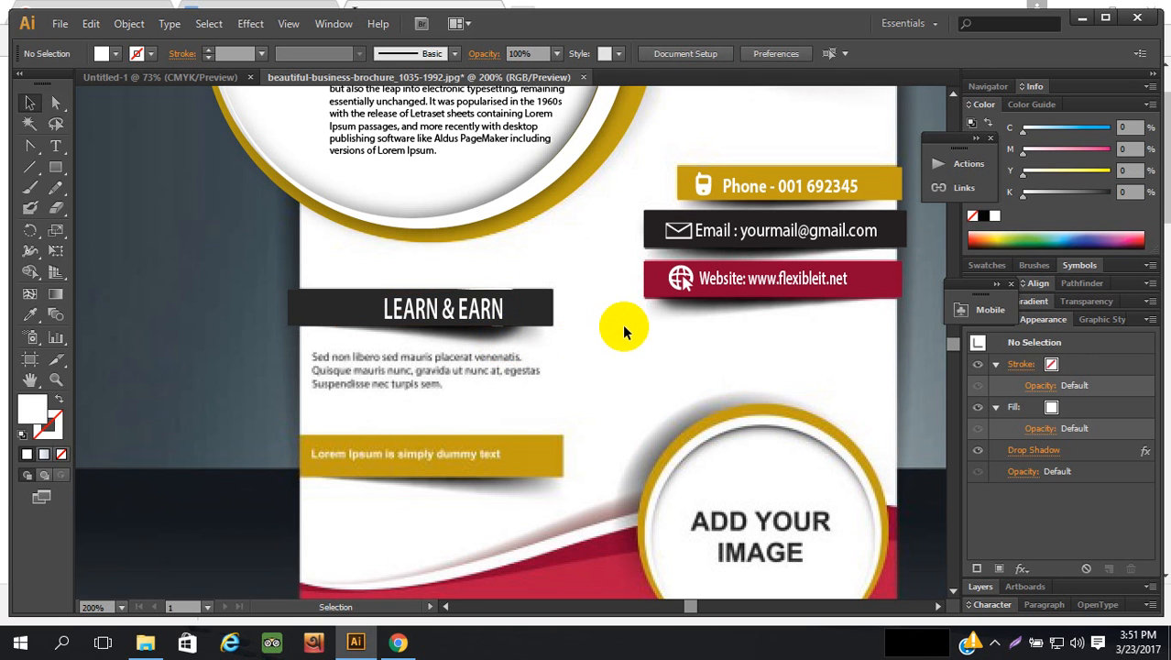
- Select the LEARN & EARN bar together with its shadow shape and group them
{"action": "scroll", "coordinate": [622, 322], "scroll_direction": "down", "scroll_amount": 1}
{"action": "left_click", "coordinate": [529, 298]}
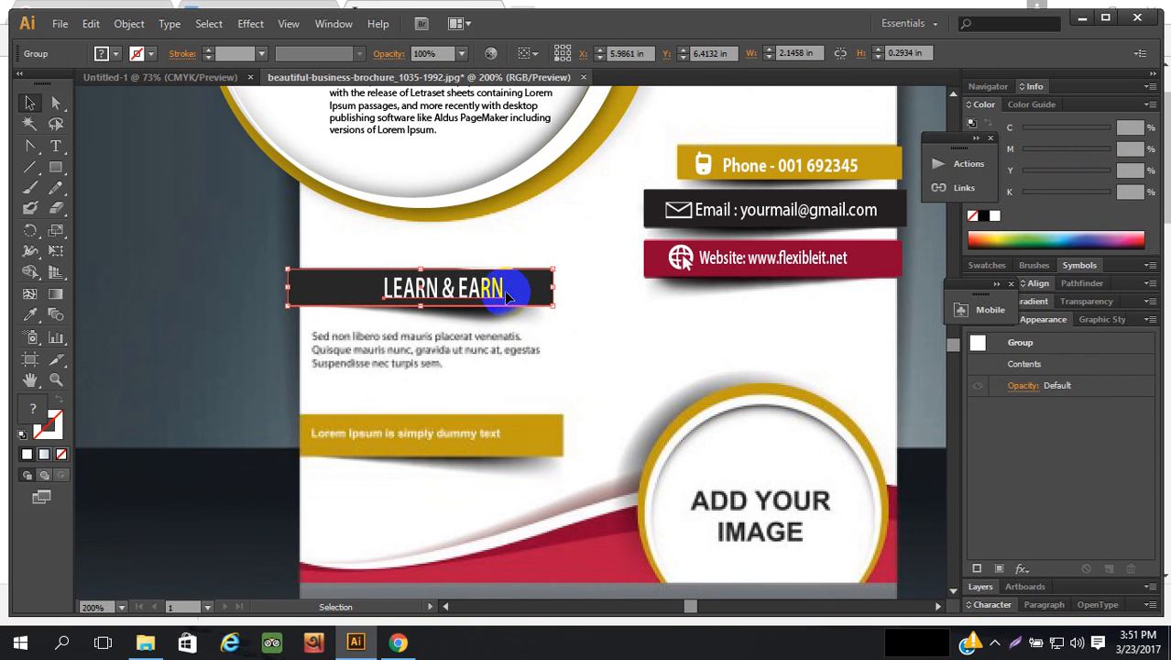
{"action": "left_click", "coordinate": [457, 282]}
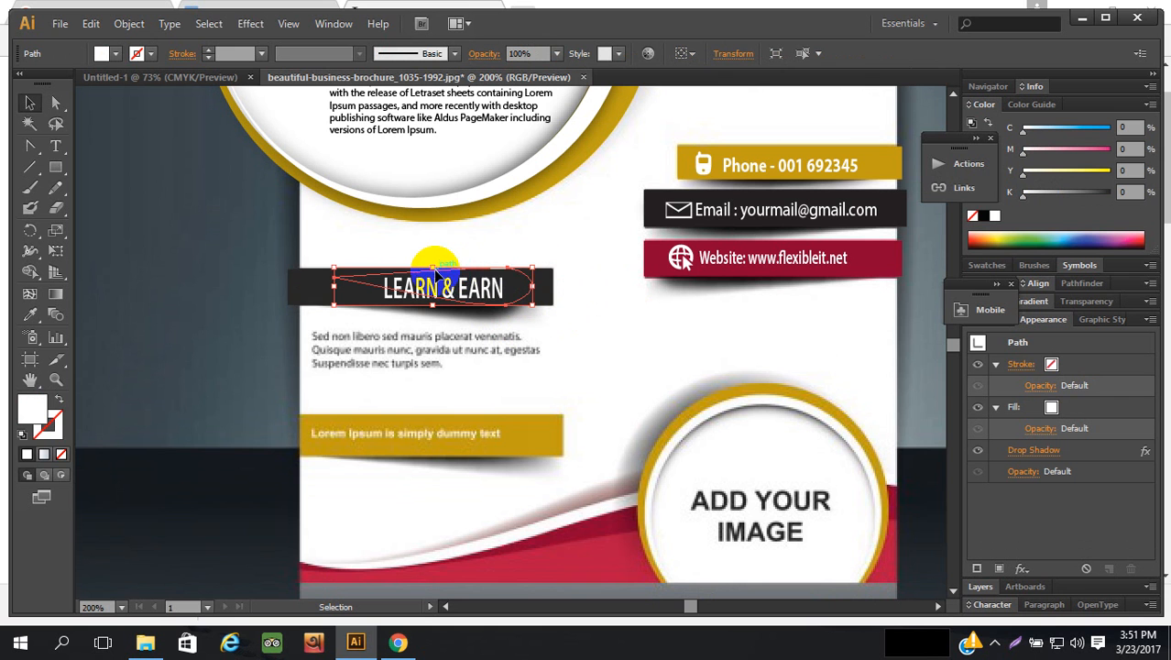
{"action": "left_click", "coordinate": [584, 314]}
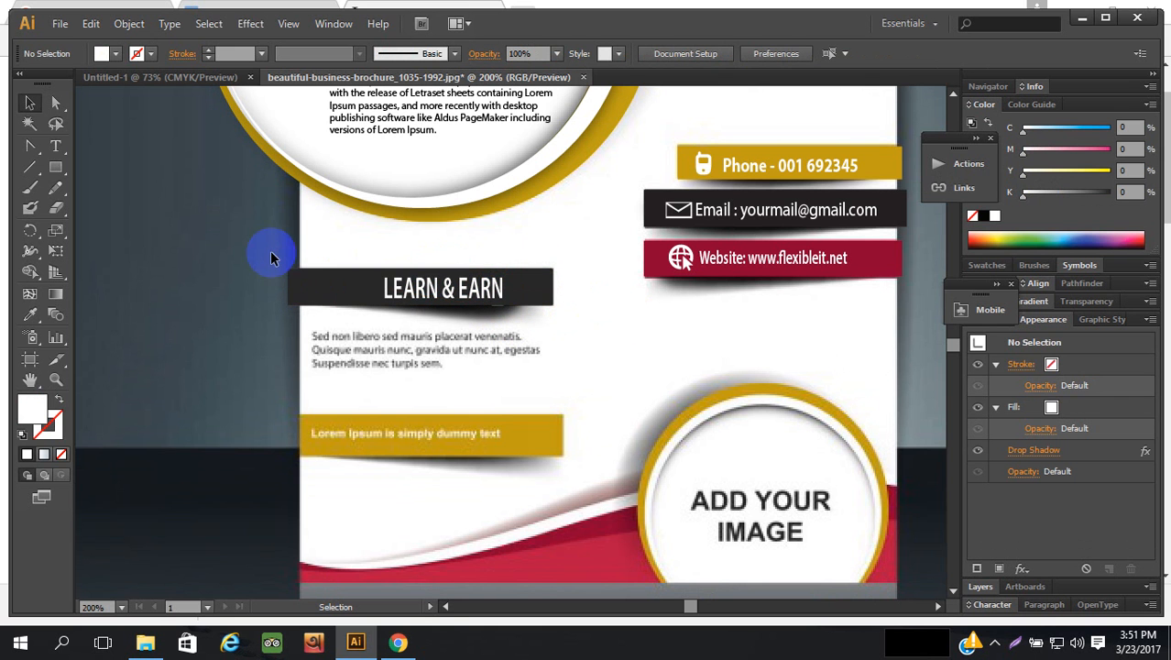
{"action": "left_click", "coordinate": [427, 282]}
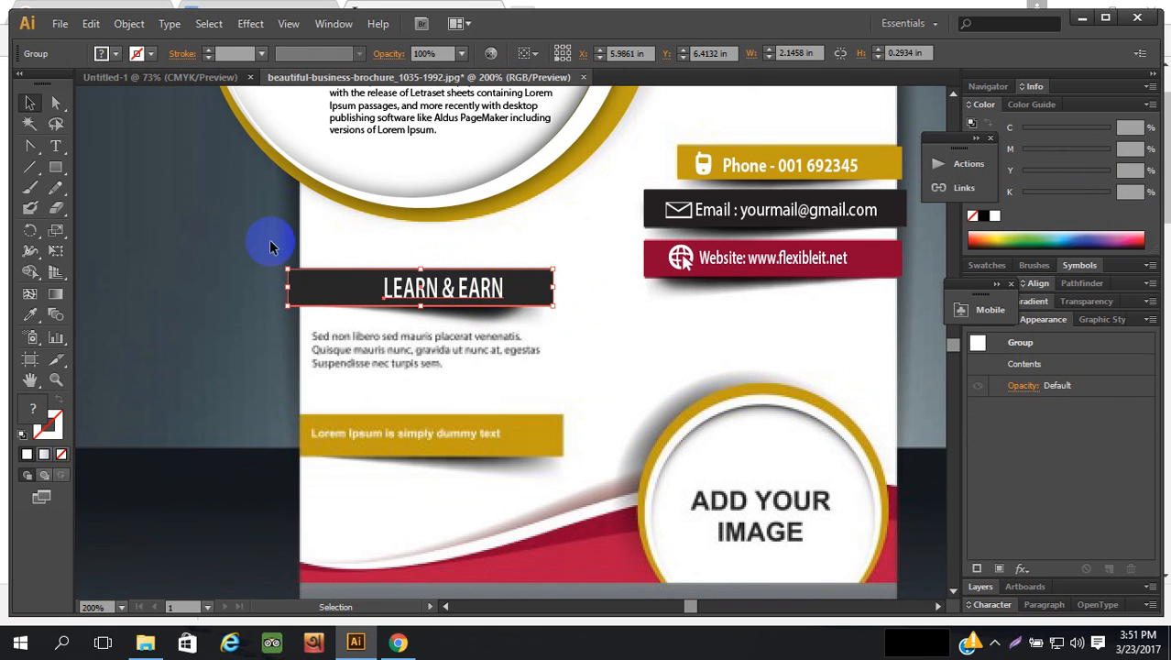
{"action": "left_click_drag", "start_coordinate": [269, 243], "coordinate": [562, 327]}
{"action": "key", "text": "v"}
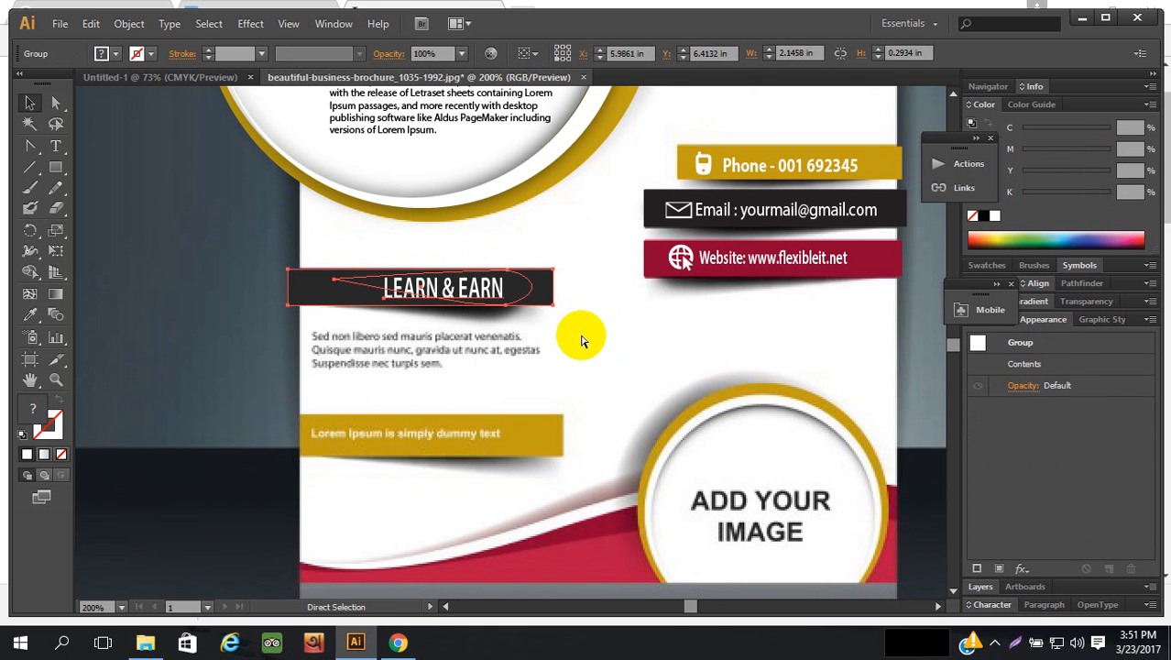
{"action": "scroll", "coordinate": [612, 332], "scroll_direction": "down", "scroll_amount": 2}
{"action": "scroll", "coordinate": [617, 332], "scroll_direction": "down", "scroll_amount": 2}
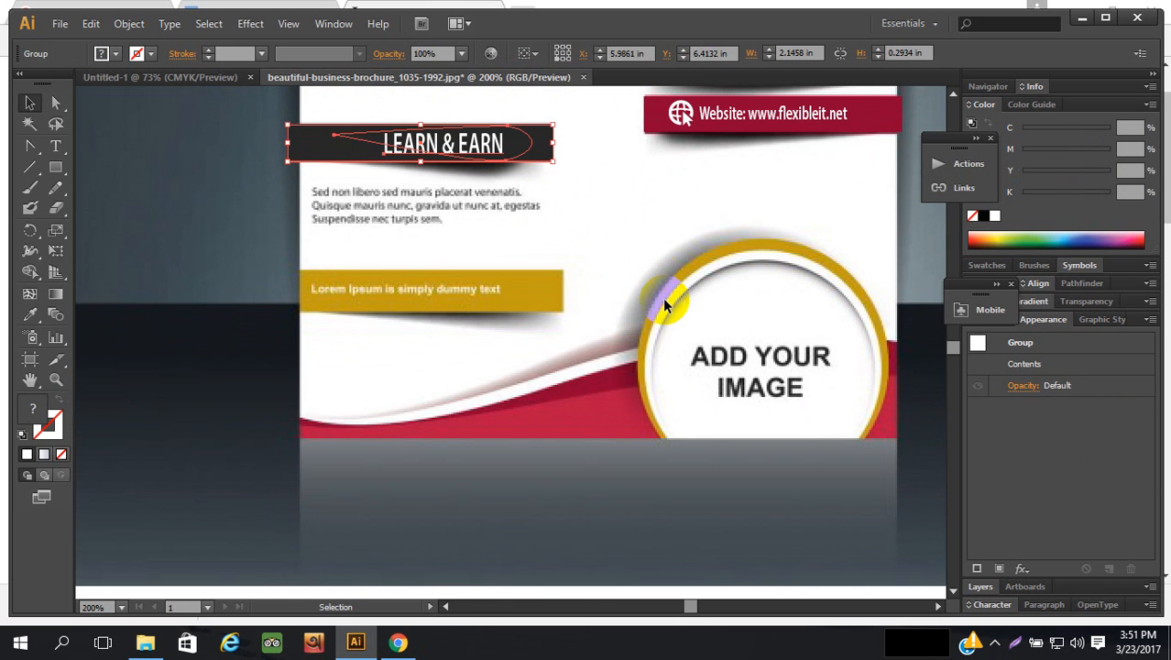
{"action": "scroll", "coordinate": [631, 341], "scroll_direction": "up", "scroll_amount": 3}
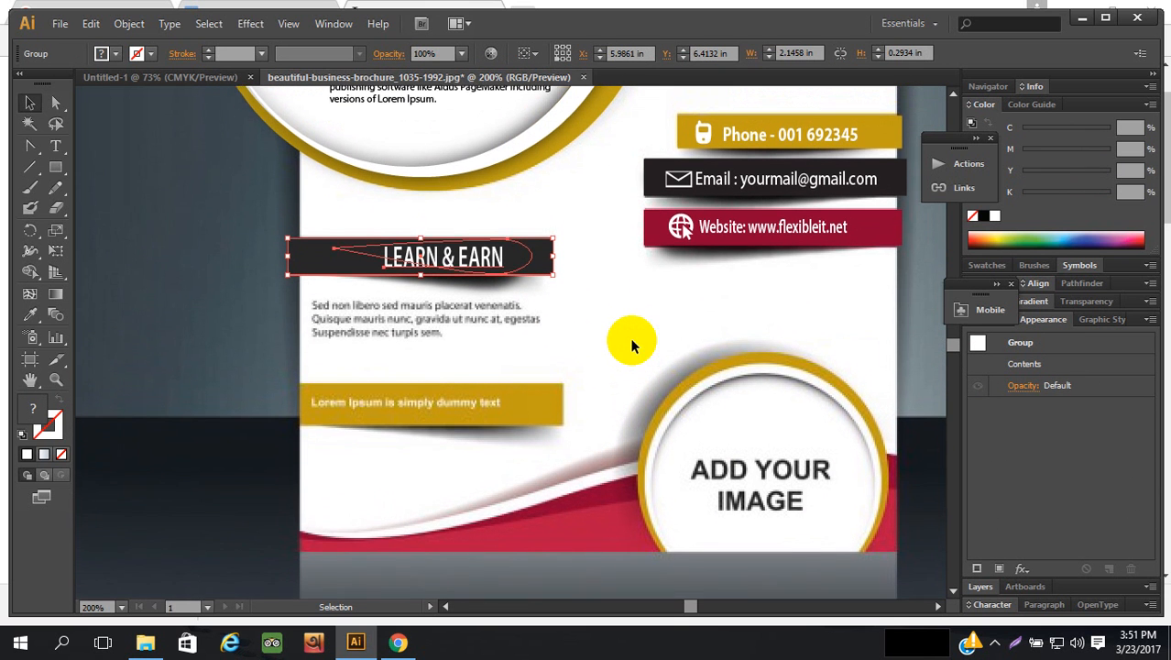
- Switch to Chrome and copy the opening of the "Why do we use it?" paragraph, up to "readable English", from the Lorem Ipsum page
{"action": "left_click", "coordinate": [55, 146]}
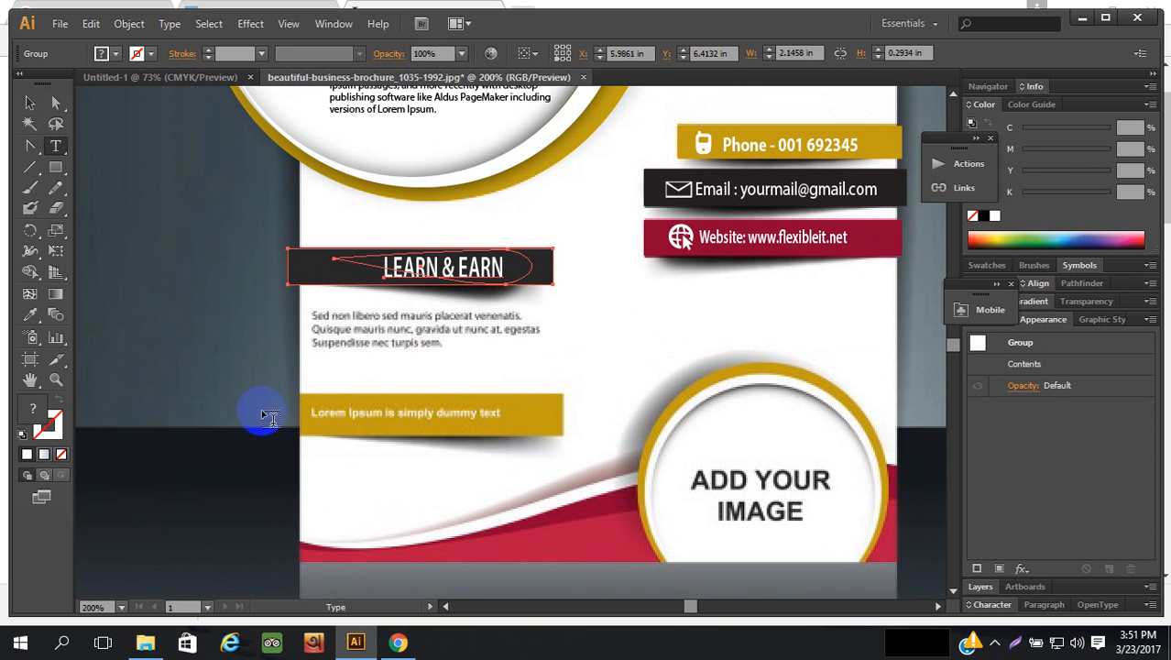
{"action": "left_click", "coordinate": [209, 367]}
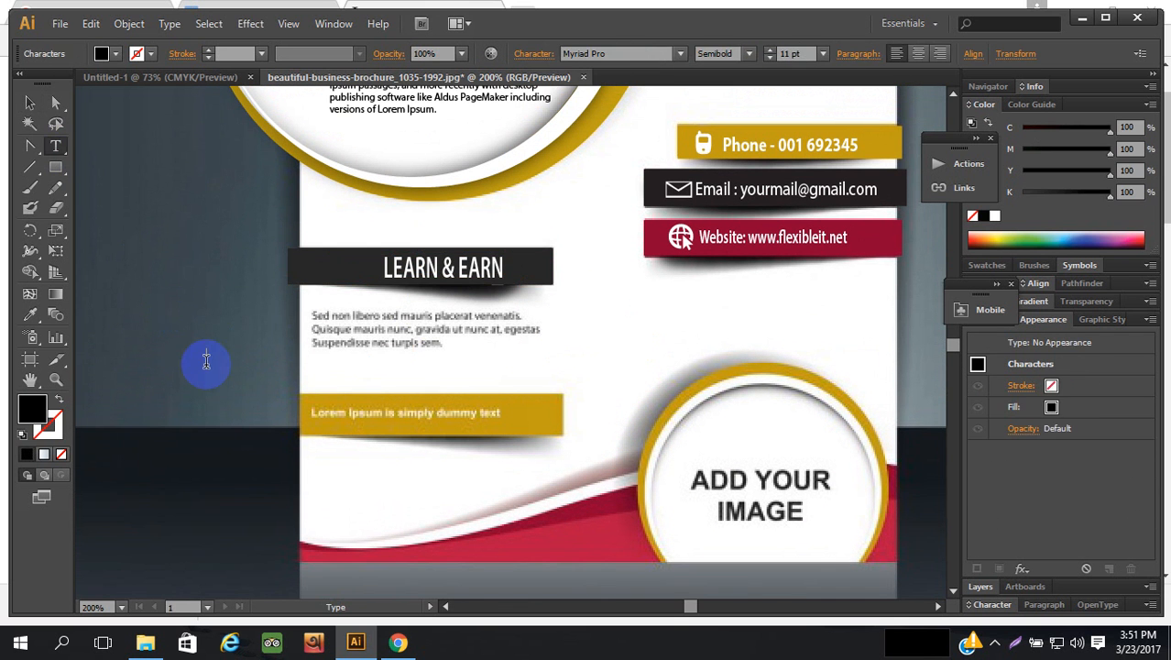
{"action": "left_click", "coordinate": [398, 642]}
{"action": "left_click", "coordinate": [641, 272]}
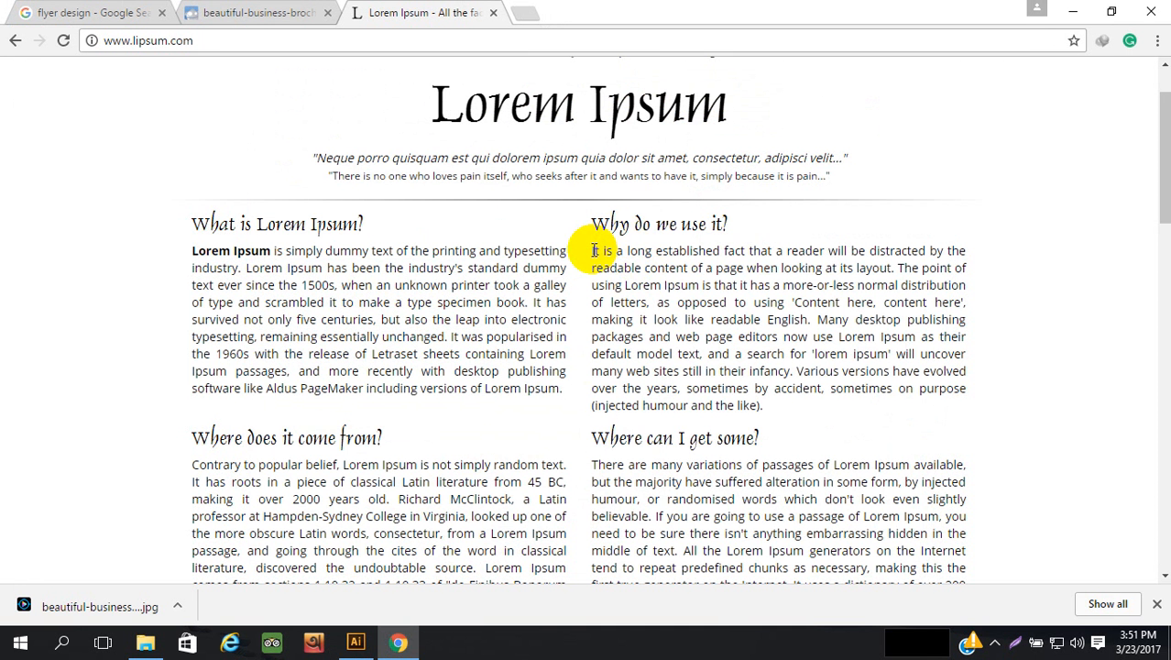
{"action": "mouse_move", "coordinate": [589, 251]}
{"action": "left_mouse_down"}
{"action": "mouse_move", "coordinate": [762, 300]}
{"action": "mouse_move", "coordinate": [593, 240]}
{"action": "left_mouse_up"}
{"action": "left_click", "coordinate": [754, 300]}
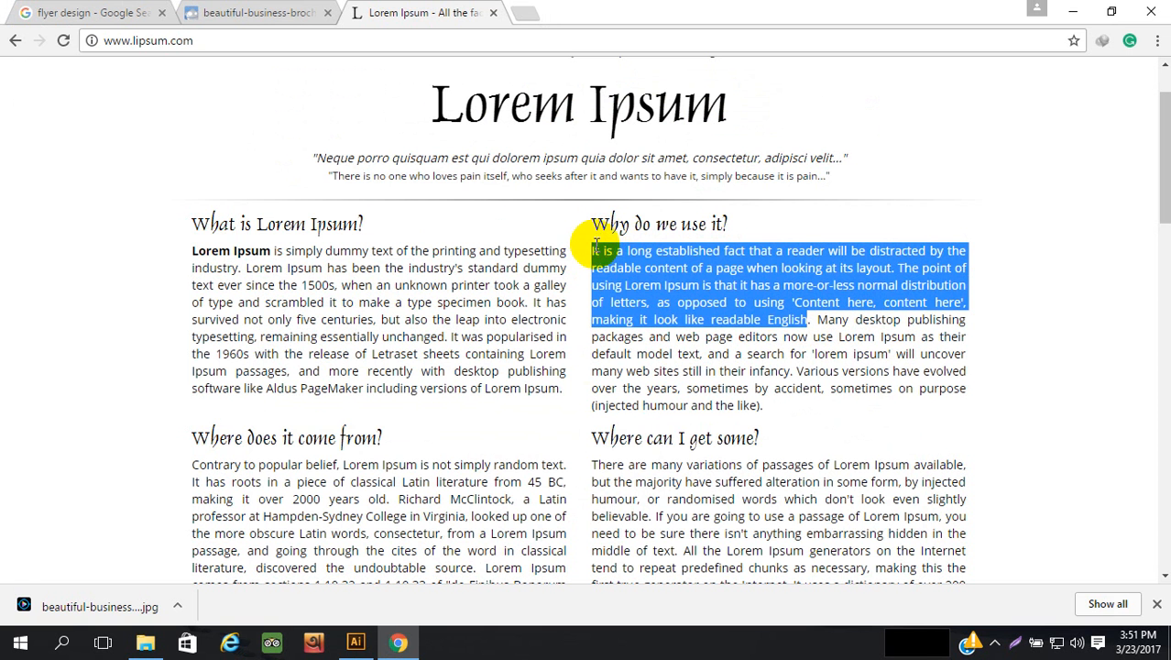
- Return to Illustrator and paste the copied text into an area text box covering the placeholder paragraph below the LEARN & EARN bar
{"action": "left_click", "coordinate": [355, 641]}
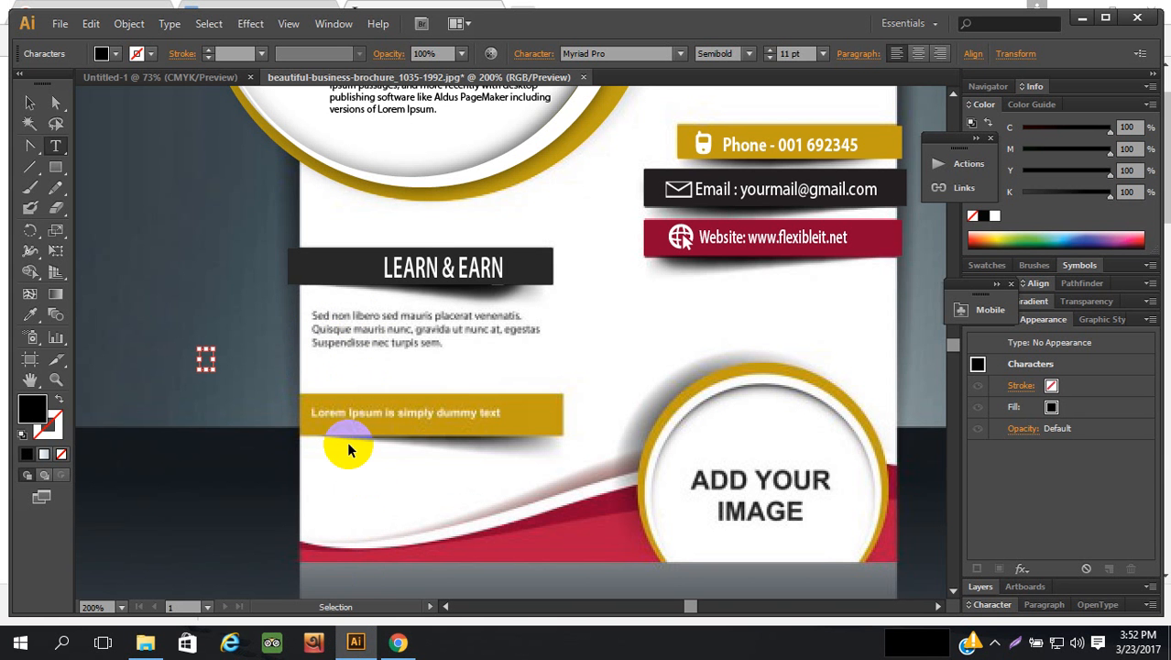
{"action": "key", "text": "ctrl+v"}
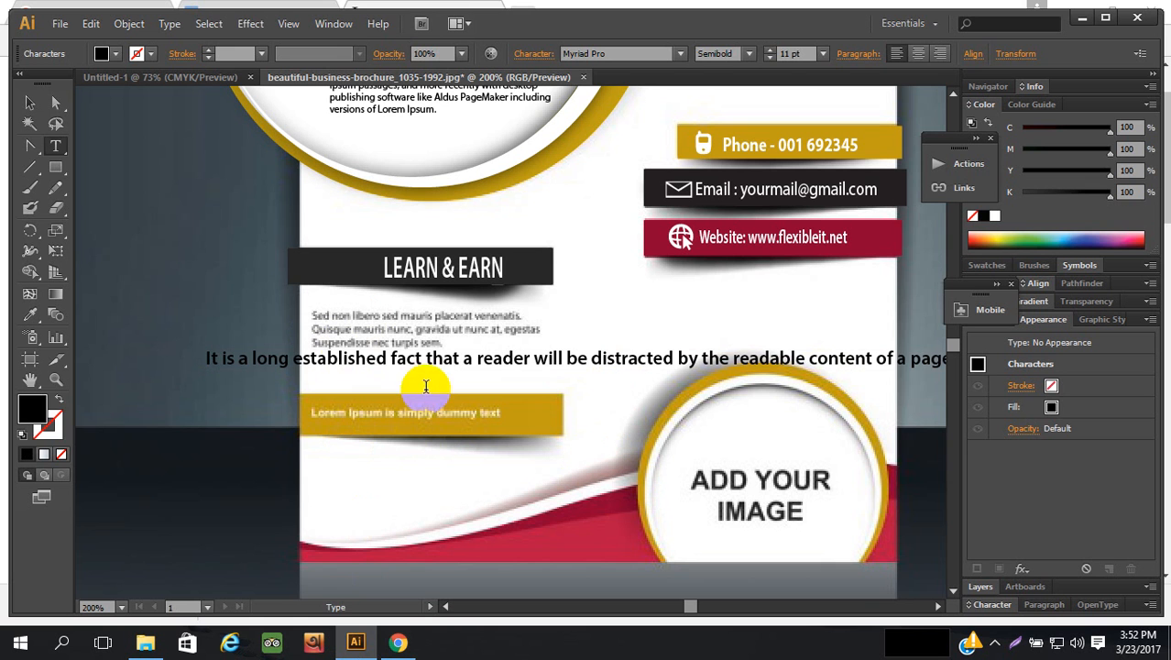
{"action": "key", "text": "ctrl+z"}
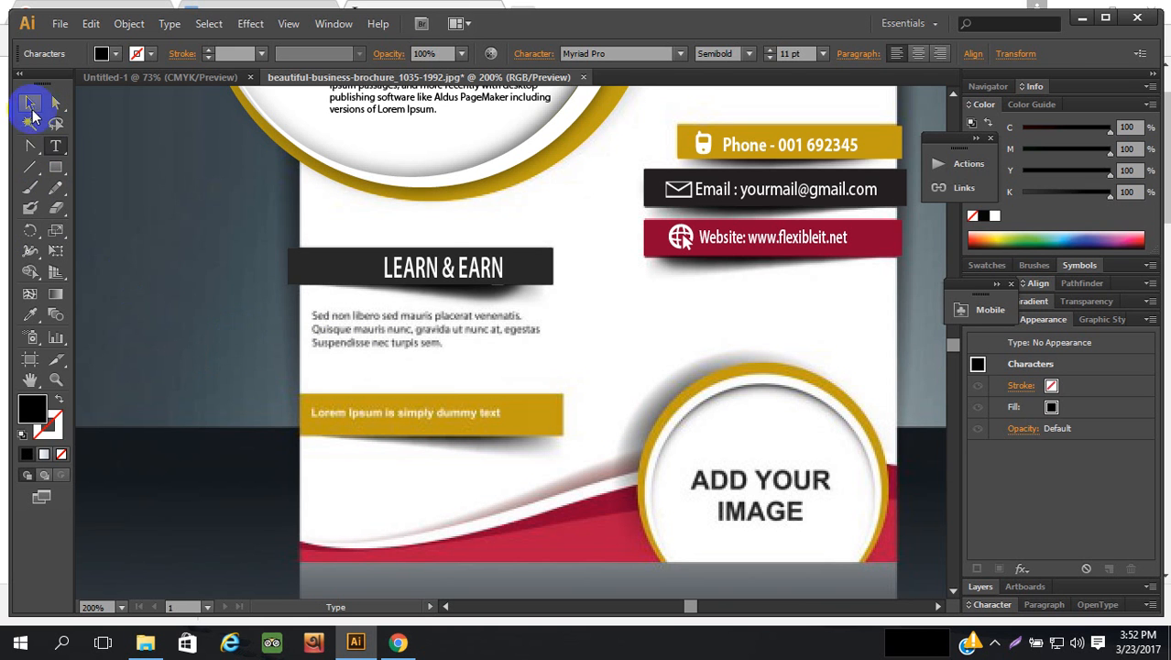
{"action": "left_click", "coordinate": [55, 145]}
{"action": "left_click_drag", "start_coordinate": [312, 314], "coordinate": [545, 369]}
{"action": "key", "text": "ctrl+v"}
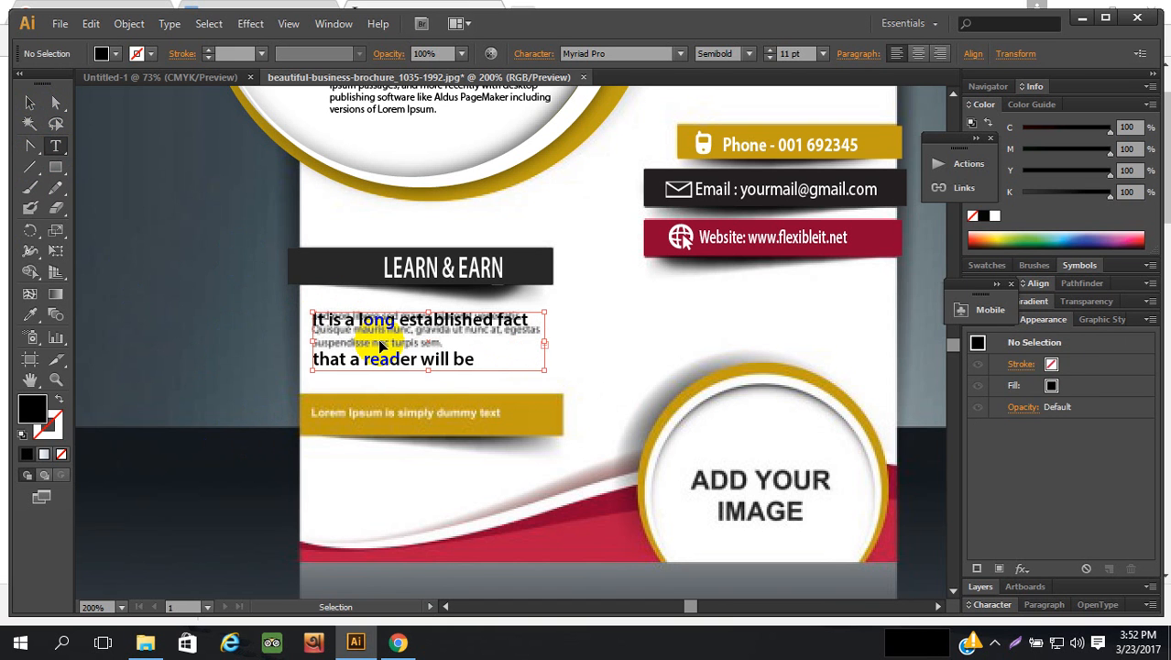
- Set the leading of all the pasted paragraph text to Auto
{"action": "left_click_drag", "start_coordinate": [476, 360], "coordinate": [313, 265]}
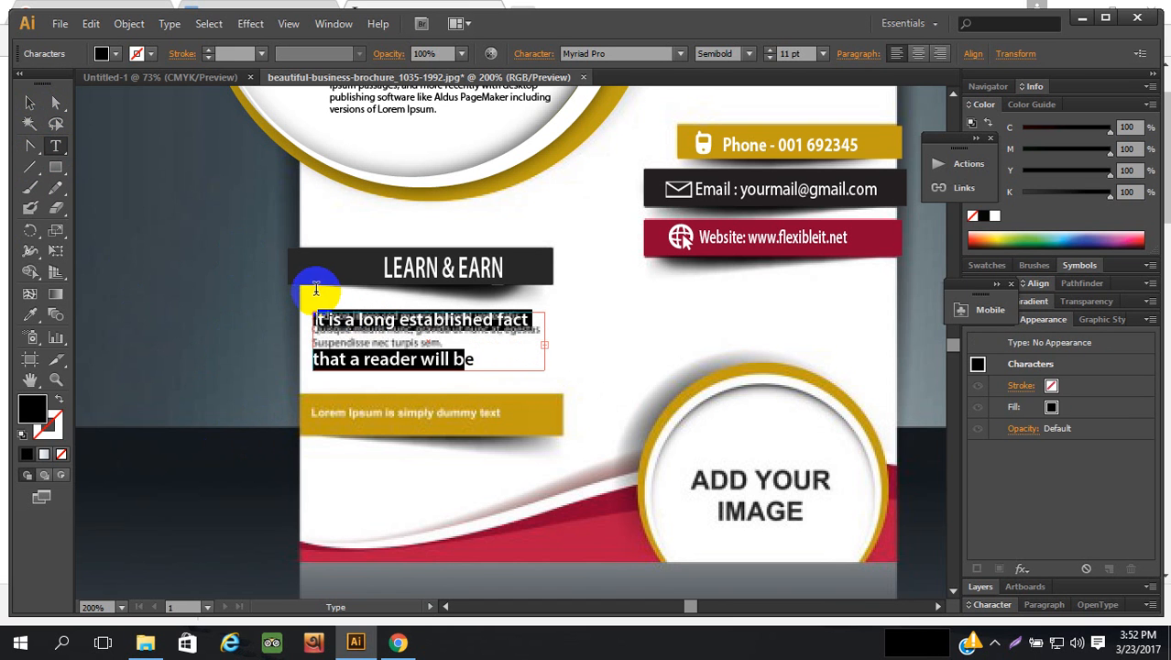
{"action": "left_click", "coordinate": [546, 55]}
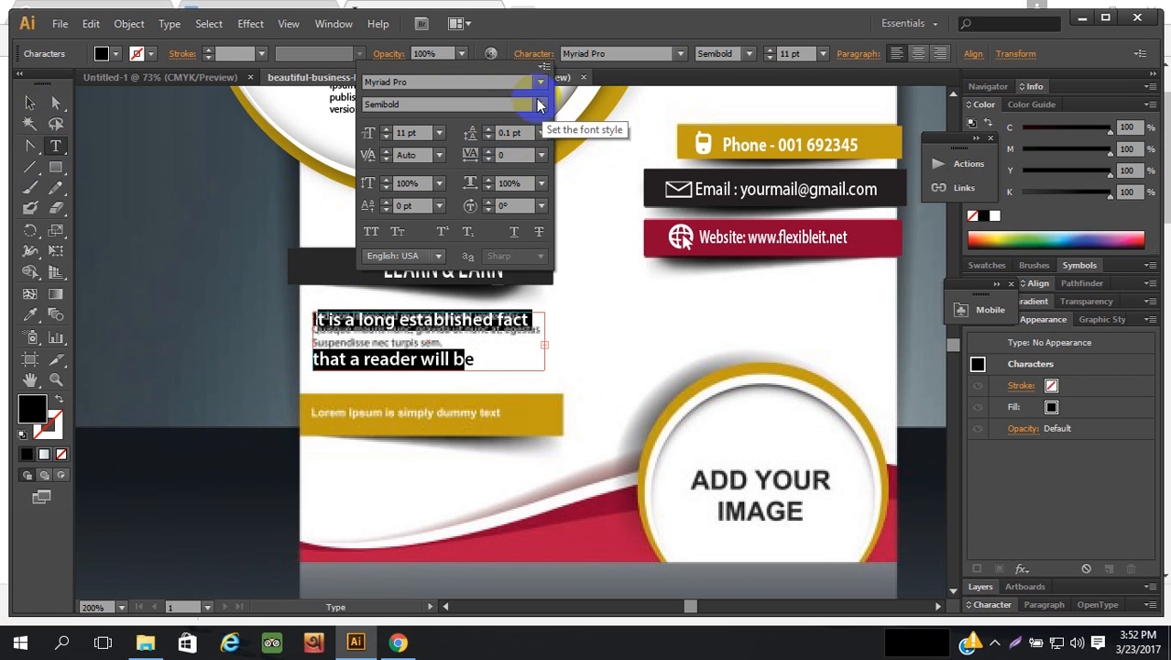
{"action": "left_click", "coordinate": [545, 55]}
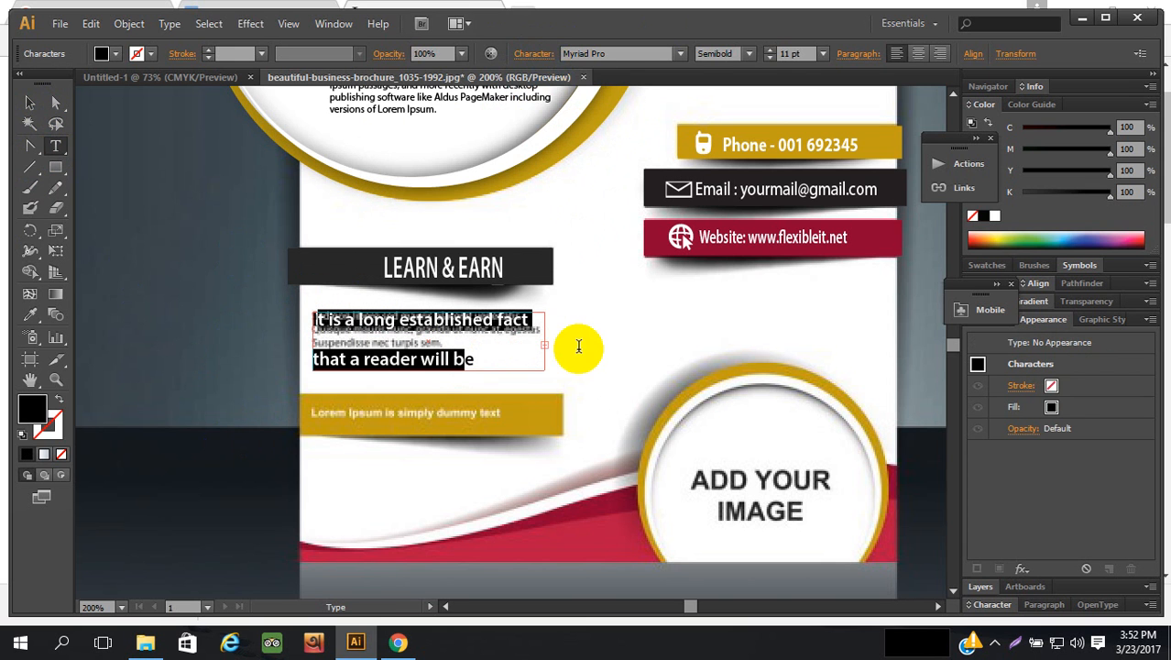
{"action": "left_click", "coordinate": [533, 53]}
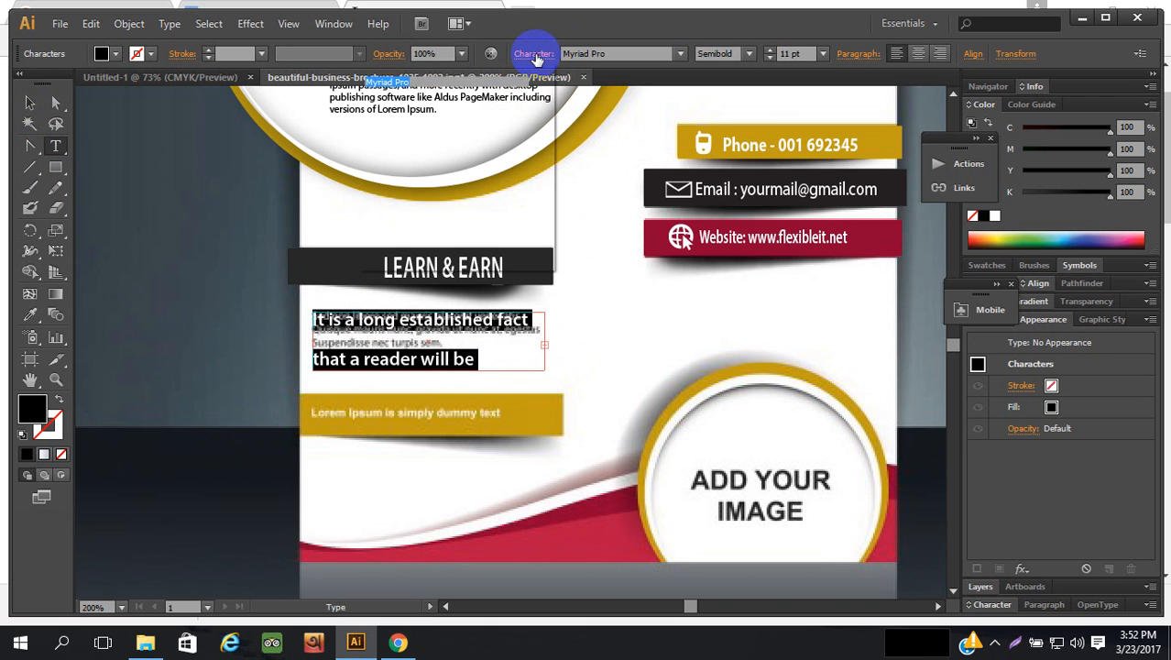
{"action": "left_click", "coordinate": [487, 133]}
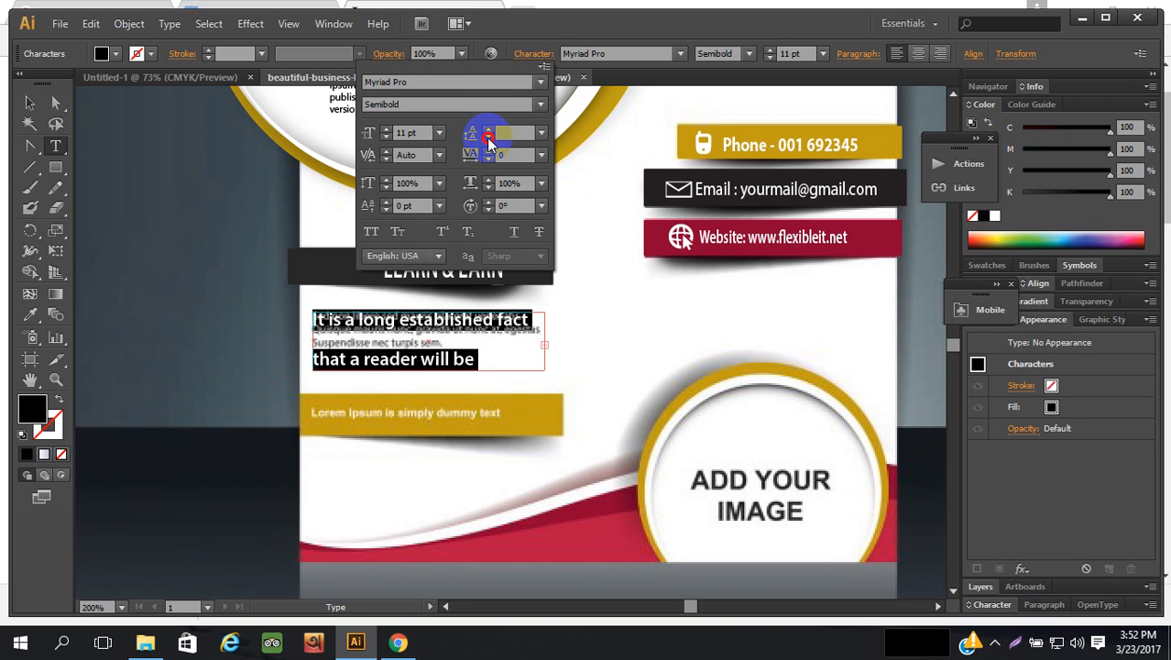
{"action": "left_click", "coordinate": [541, 134]}
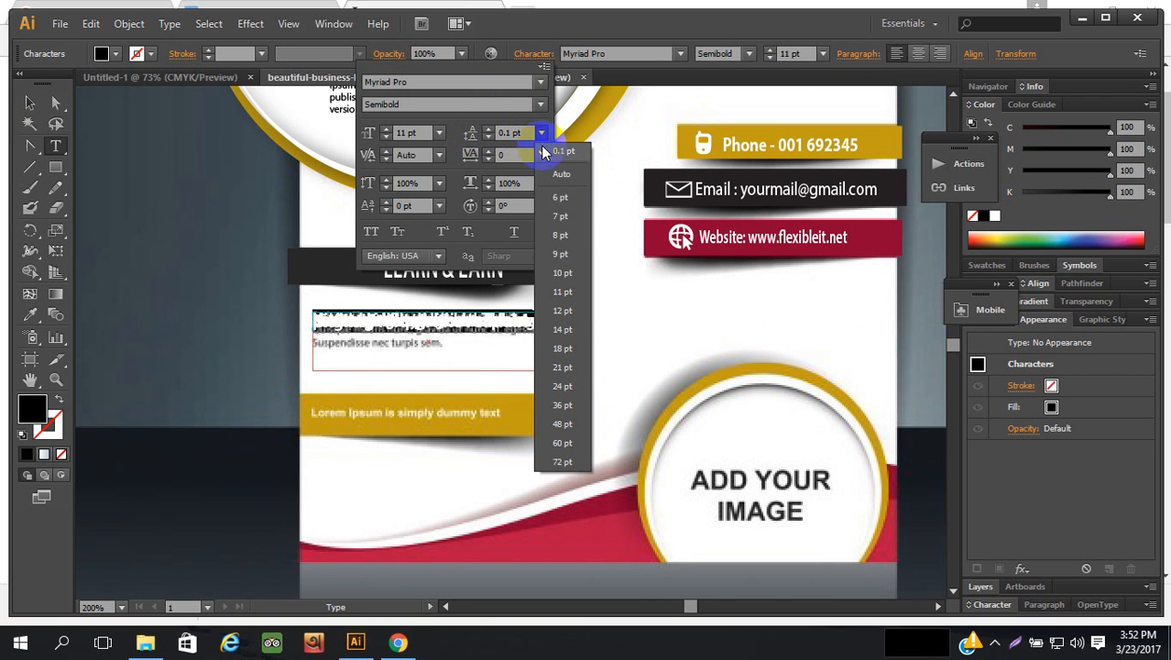
{"action": "left_click", "coordinate": [580, 175]}
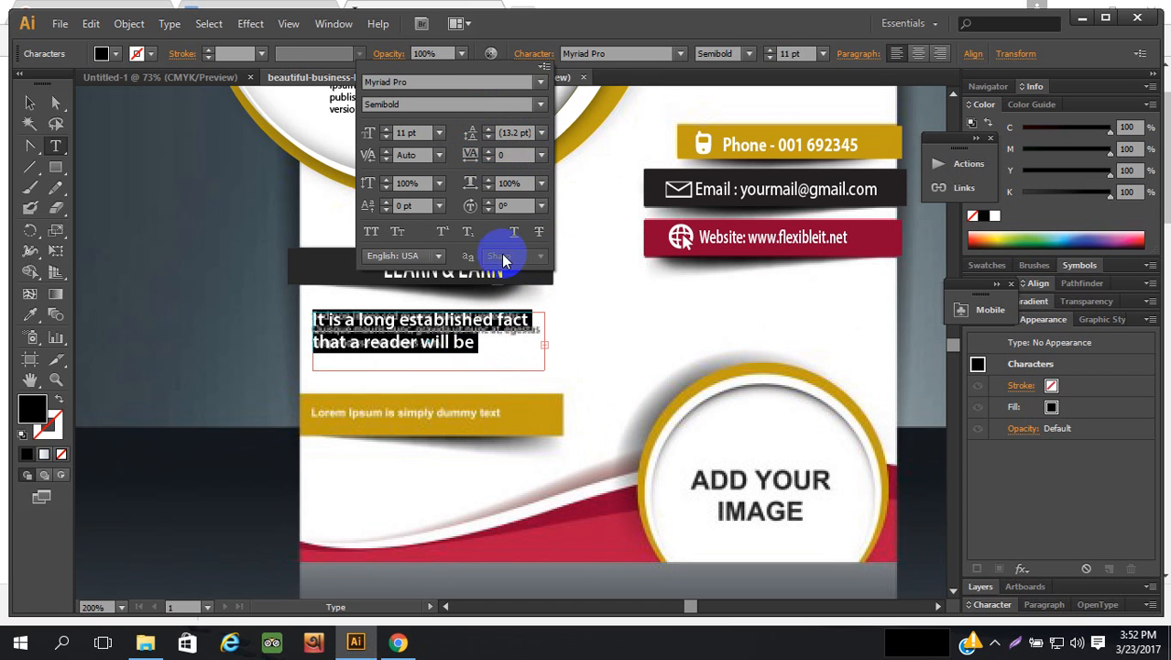
- Reduce the pasted paragraph's font size to 5 pt and deselect the text box
{"action": "left_click", "coordinate": [769, 58]}
{"action": "left_click", "coordinate": [768, 57]}
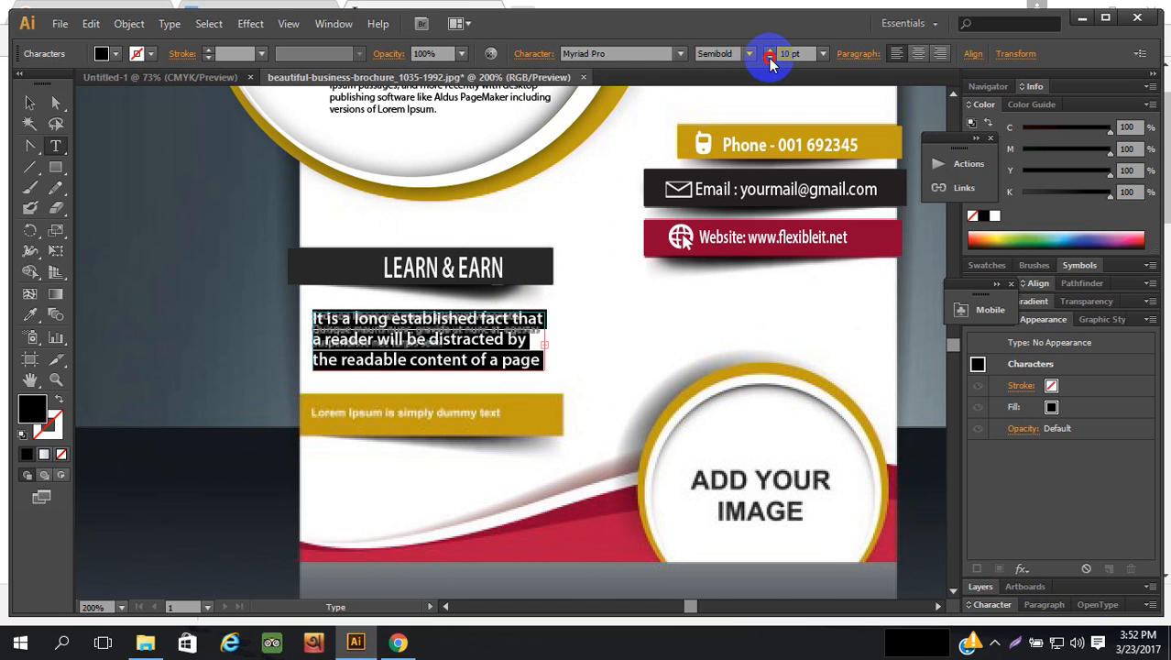
{"action": "left_click", "coordinate": [768, 58]}
{"action": "left_click", "coordinate": [769, 58]}
{"action": "left_click", "coordinate": [768, 58]}
{"action": "left_click", "coordinate": [769, 58]}
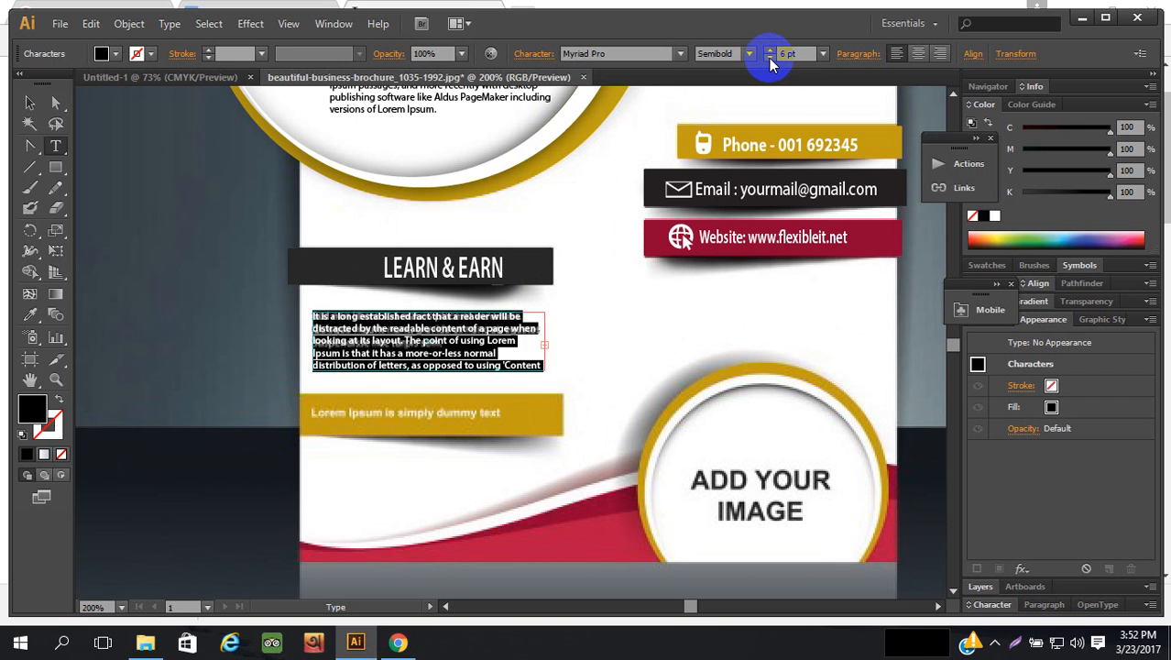
{"action": "left_click", "coordinate": [769, 58]}
{"action": "left_click", "coordinate": [769, 57]}
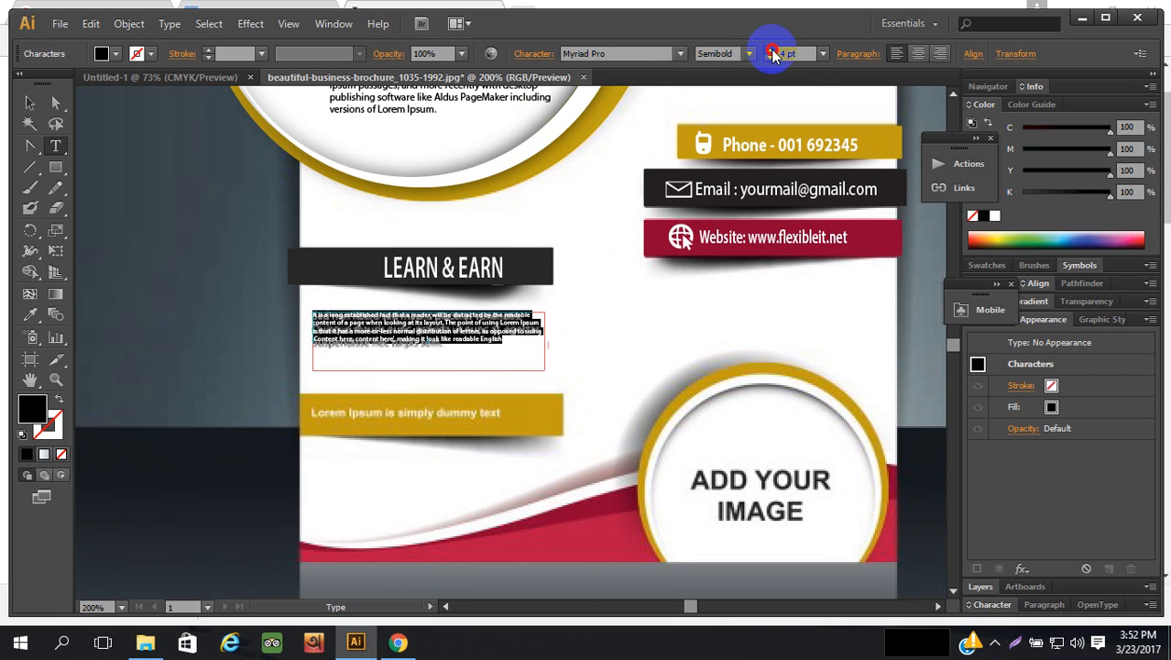
{"action": "left_click", "coordinate": [769, 52]}
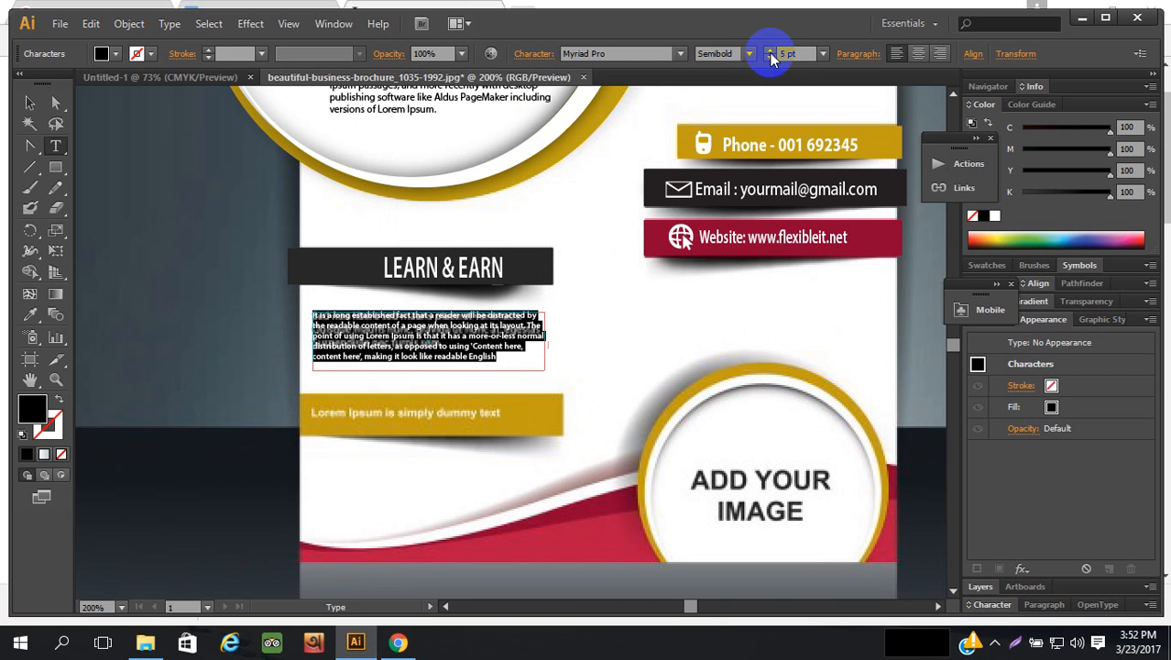
{"action": "left_click", "coordinate": [29, 103]}
{"action": "left_click", "coordinate": [149, 269]}
{"action": "left_click", "coordinate": [408, 338]}
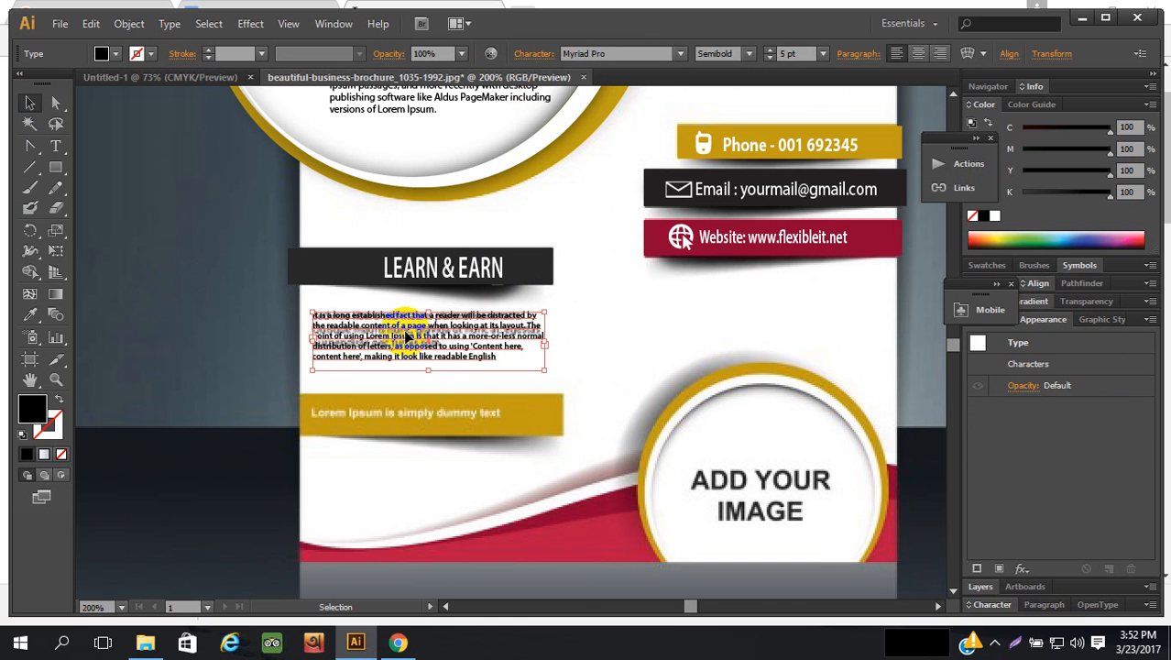
{"action": "left_click", "coordinate": [606, 315]}
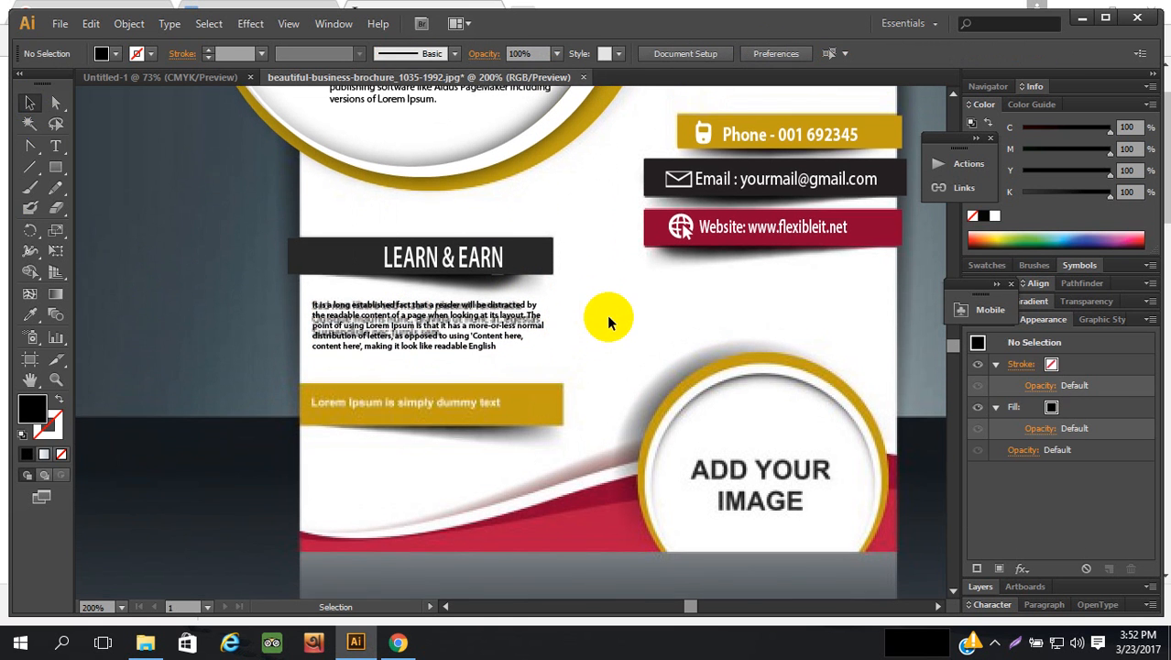
- Duplicate the LEARN & EARN bar group onto the gold bar below the paragraph and stretch the copy to about 0.34 in high
{"action": "left_click", "coordinate": [539, 271]}
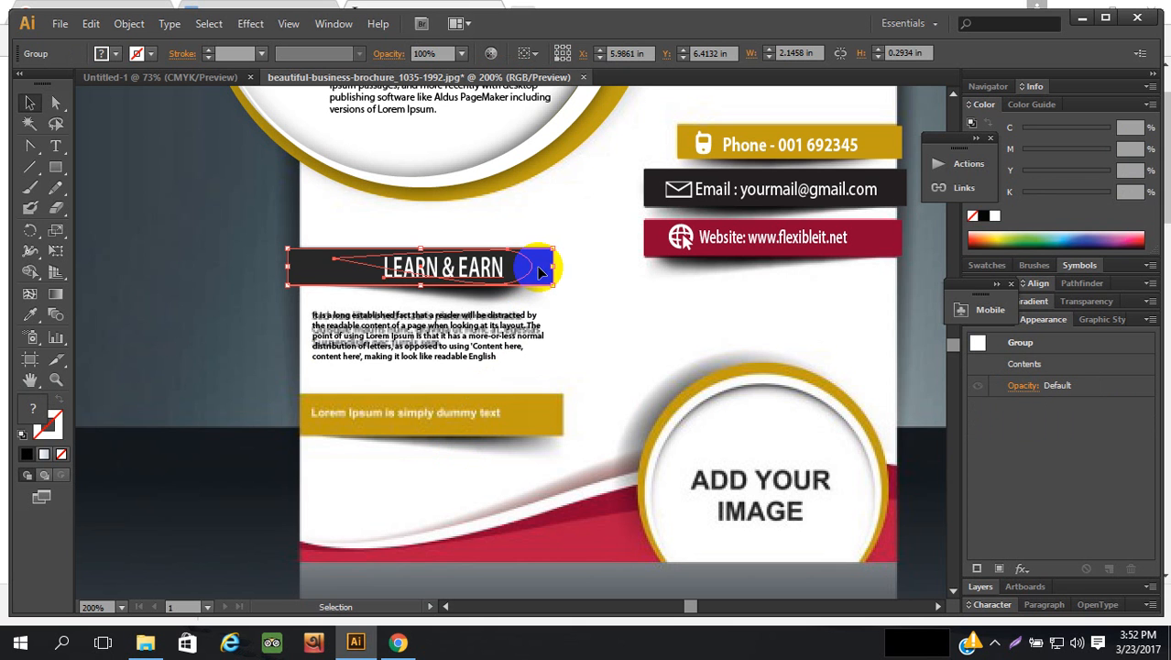
{"action": "left_click_drag", "start_coordinate": [541, 271], "coordinate": [546, 415]}
{"action": "left_click", "coordinate": [581, 392]}
{"action": "left_click", "coordinate": [539, 411]}
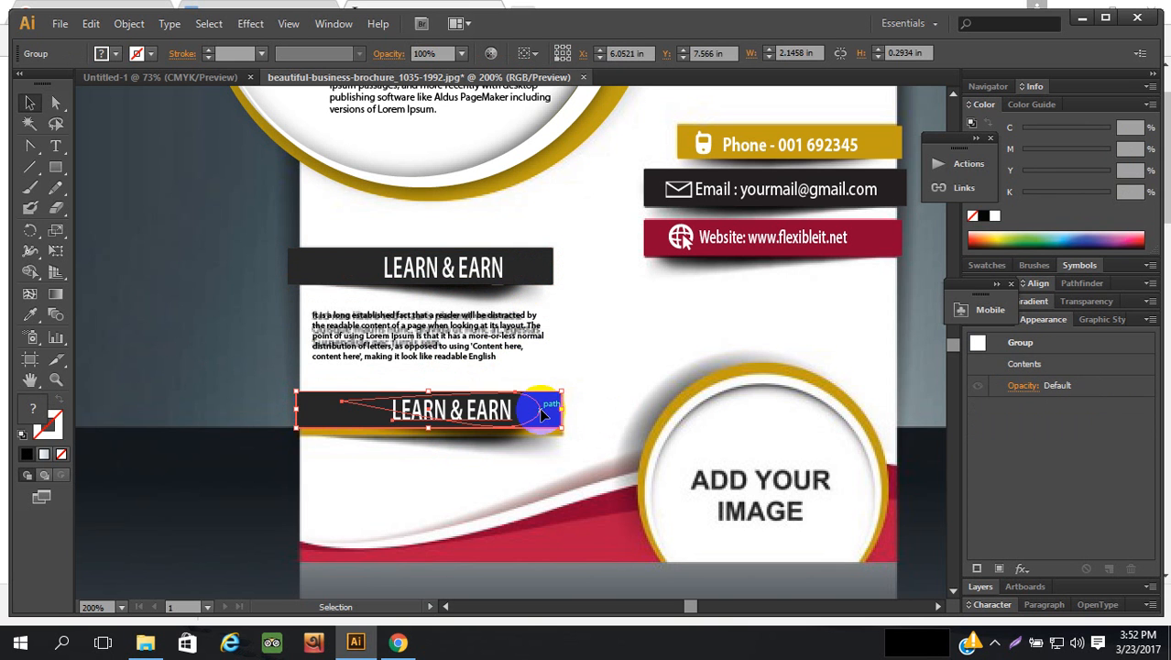
{"action": "key", "text": "Down"}
{"action": "key", "text": "Down"}
{"action": "key", "text": "Down"}
{"action": "key", "text": "Down"}
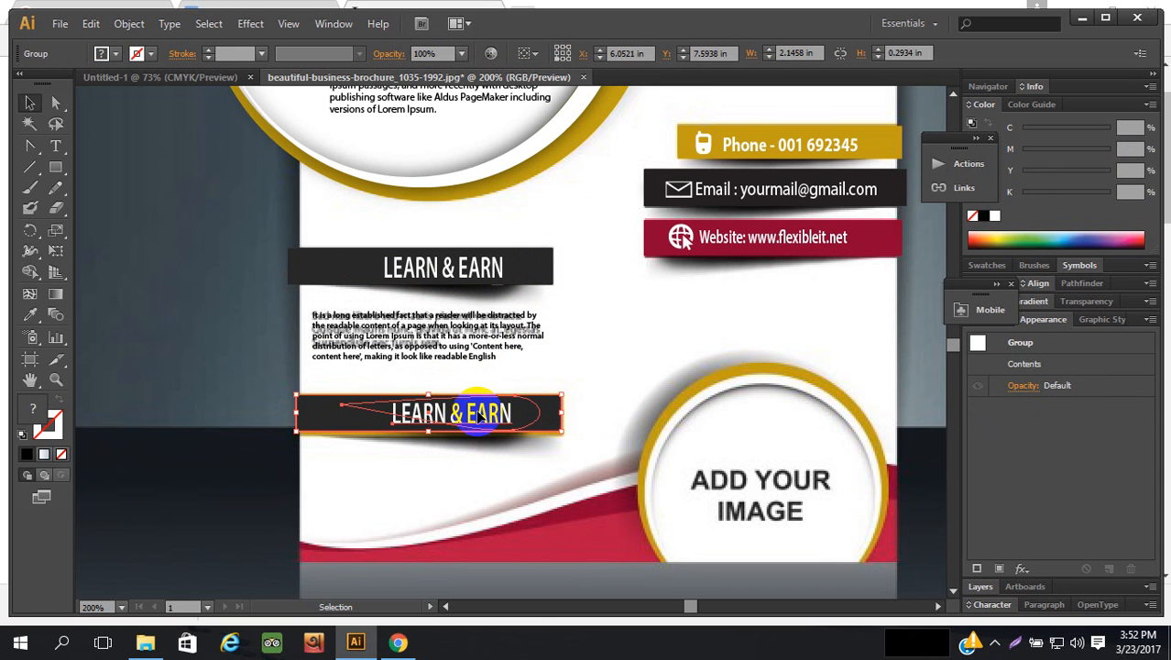
{"action": "left_click_drag", "start_coordinate": [429, 396], "coordinate": [429, 393]}
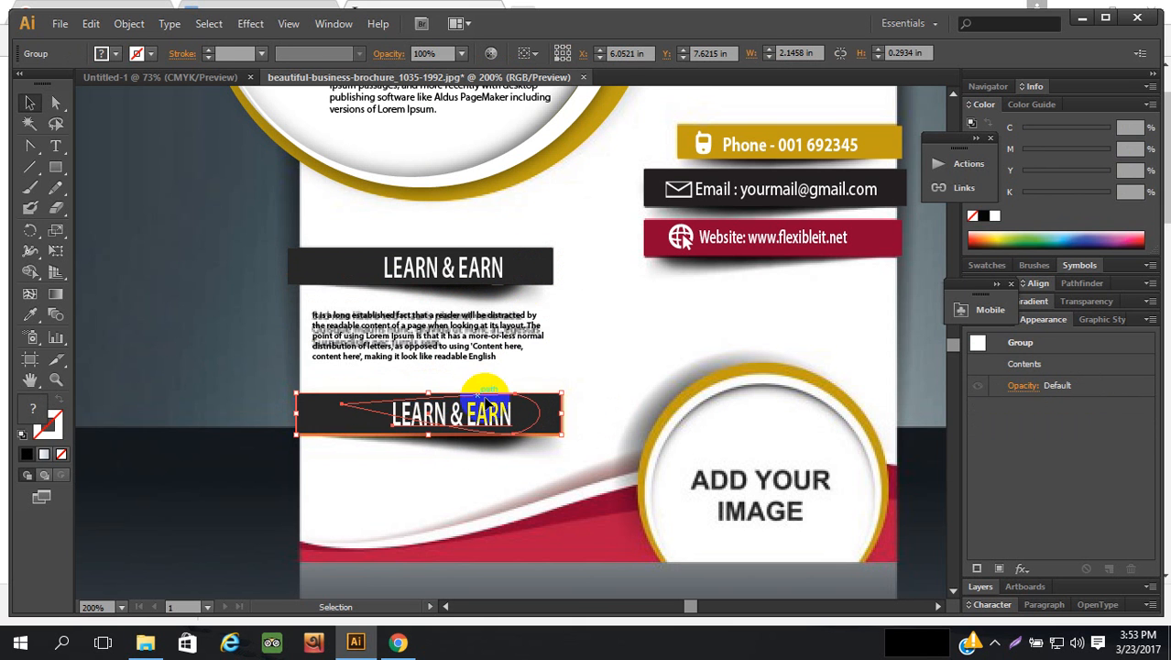
{"action": "left_click", "coordinate": [591, 393]}
- Isolate the duplicated bar group and delete its LEARN & EARN text, keeping the dark rectangle
{"action": "double_click", "coordinate": [502, 411]}
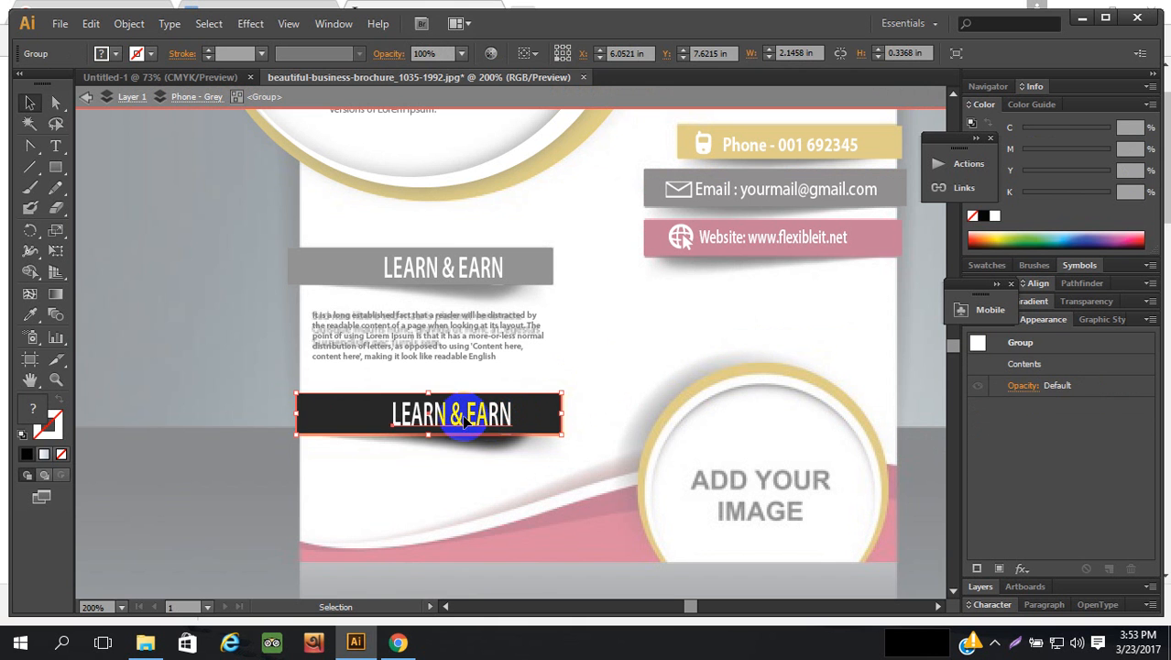
{"action": "double_click", "coordinate": [461, 414]}
{"action": "left_click", "coordinate": [448, 417]}
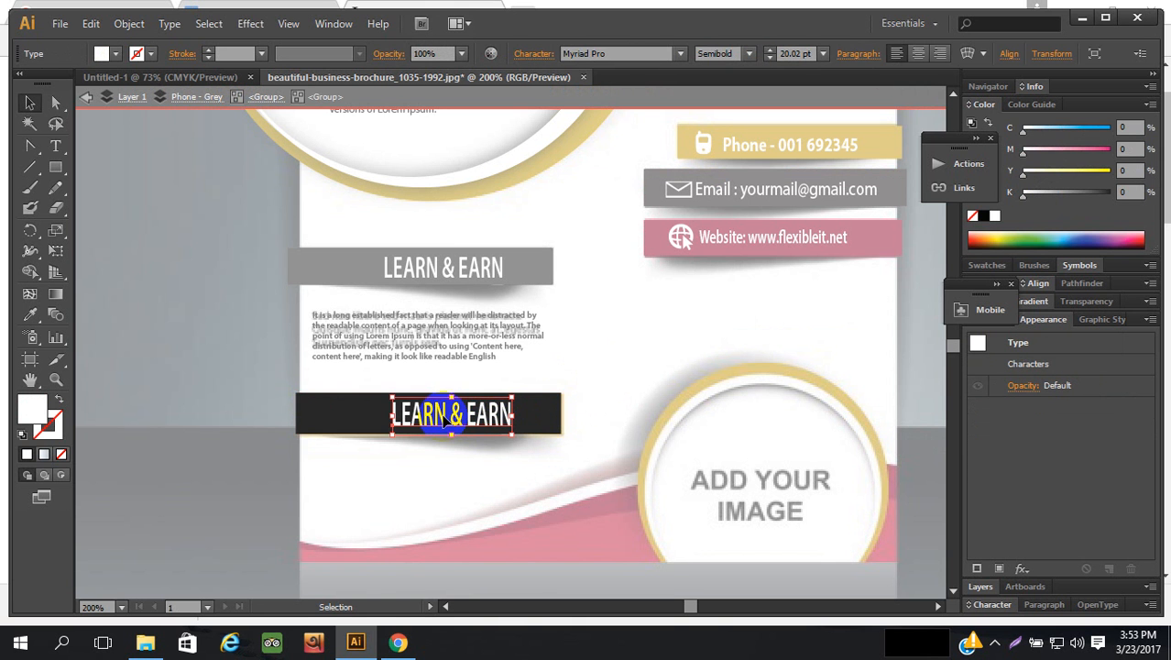
{"action": "key", "text": "Delete"}
{"action": "left_click", "coordinate": [473, 410]}
{"action": "left_click", "coordinate": [610, 389]}
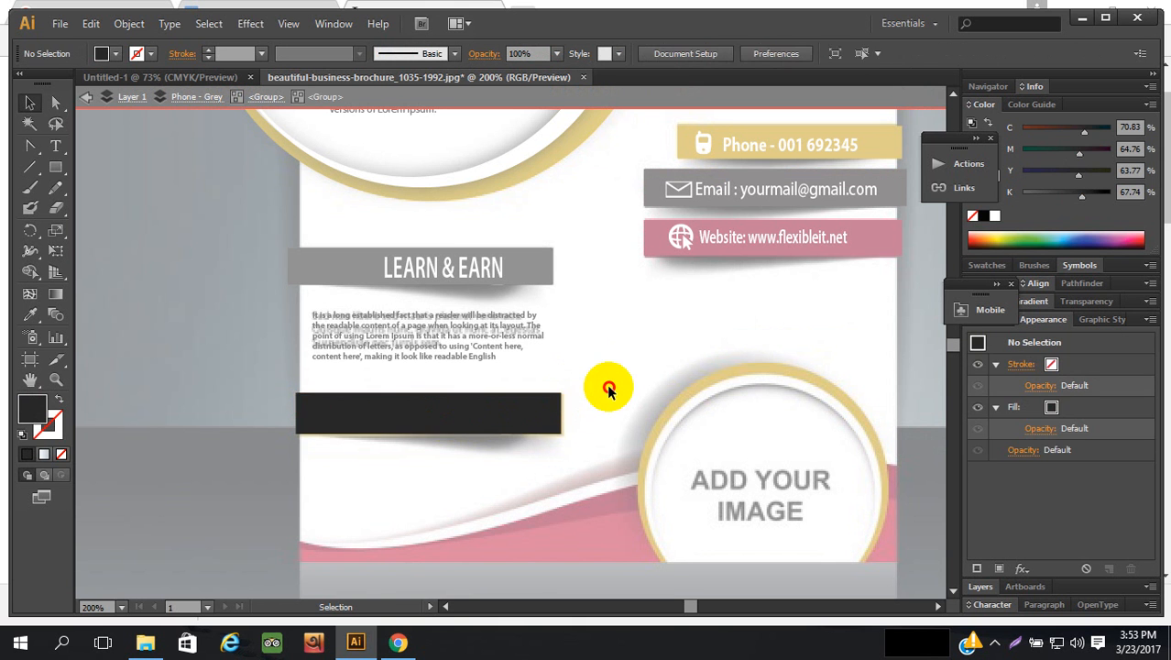
- Leave group isolation and cut the blank dark bar from over the gold bar
{"action": "double_click", "coordinate": [609, 389]}
{"action": "left_click", "coordinate": [541, 408]}
{"action": "key", "text": "ctrl+x"}
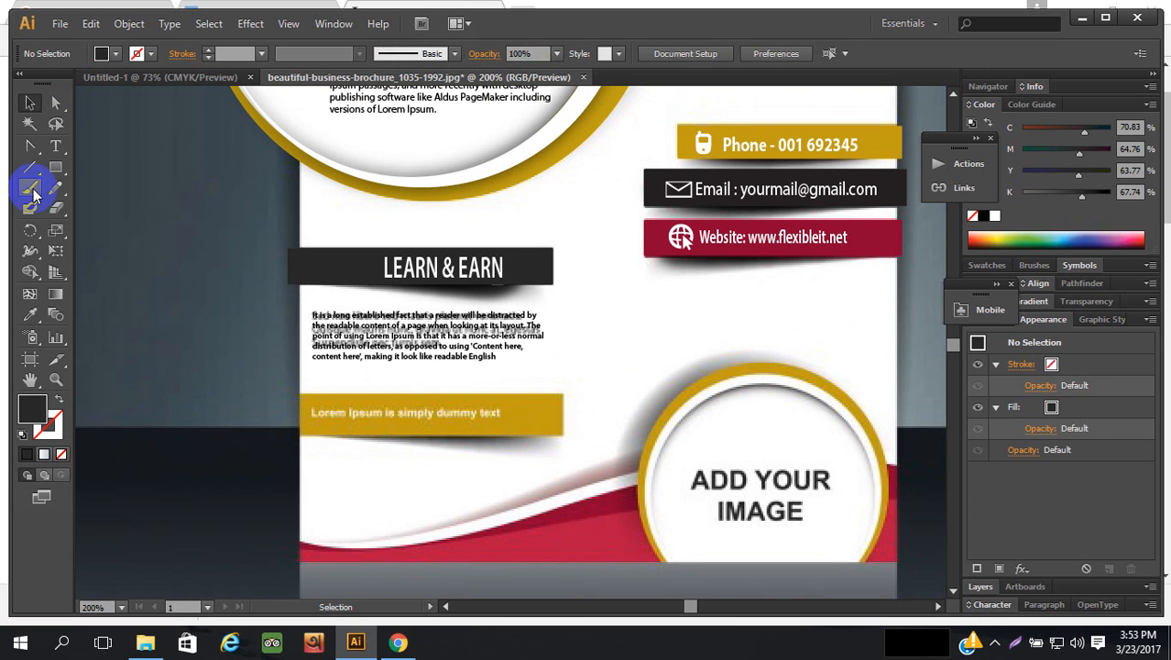
- Start a new point text object on the dark background beside the gold bar
{"action": "left_click", "coordinate": [55, 146]}
{"action": "left_click", "coordinate": [156, 370]}
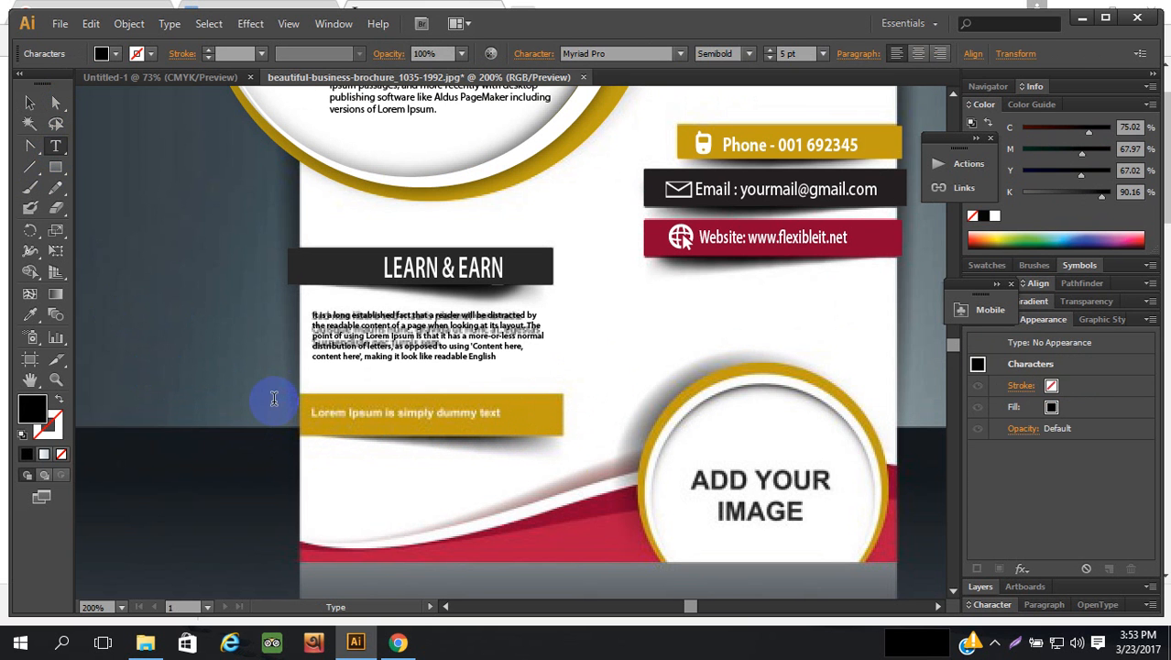
- Copy the phrase "Lorem Ipsum has been the industry's standard" from the lipsum.com page in Chrome and paste it as text in the Illustrator flyer
{"action": "left_click", "coordinate": [397, 641]}
{"action": "left_click", "coordinate": [708, 385]}
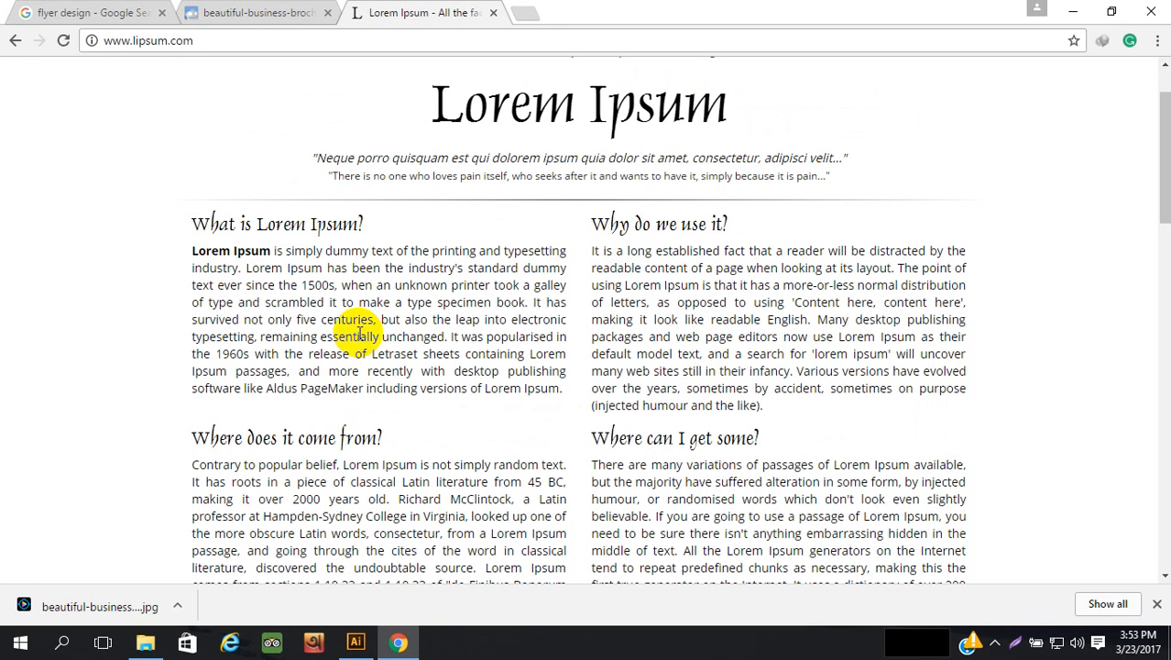
{"action": "left_click_drag", "start_coordinate": [245, 268], "coordinate": [502, 267]}
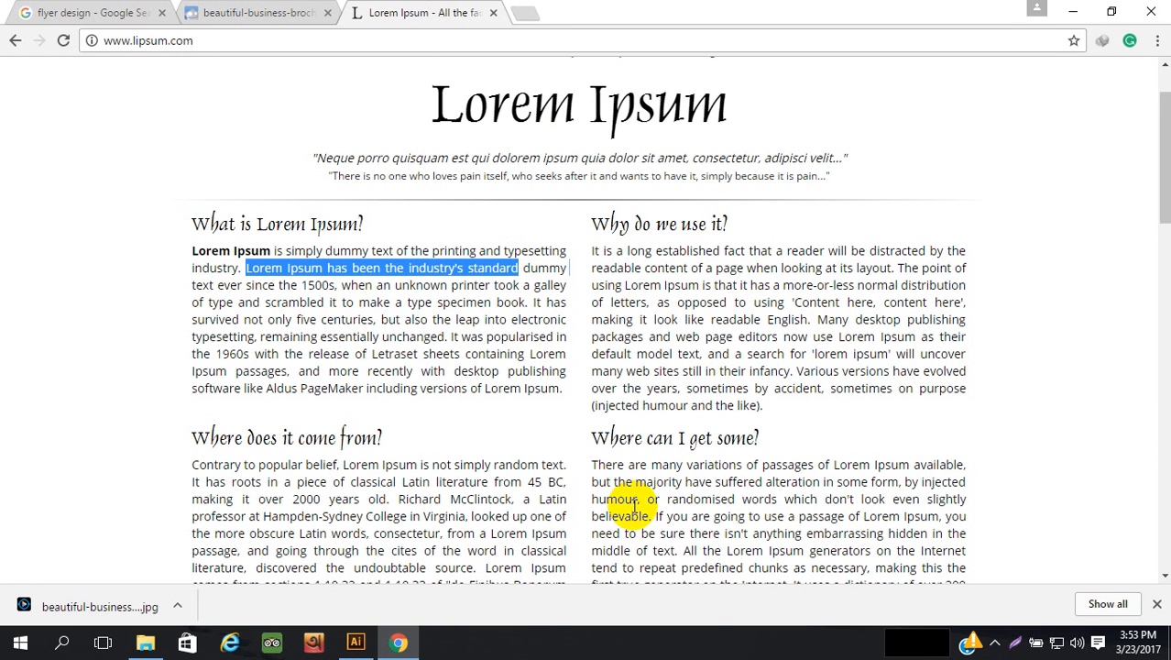
{"action": "left_click", "coordinate": [355, 641]}
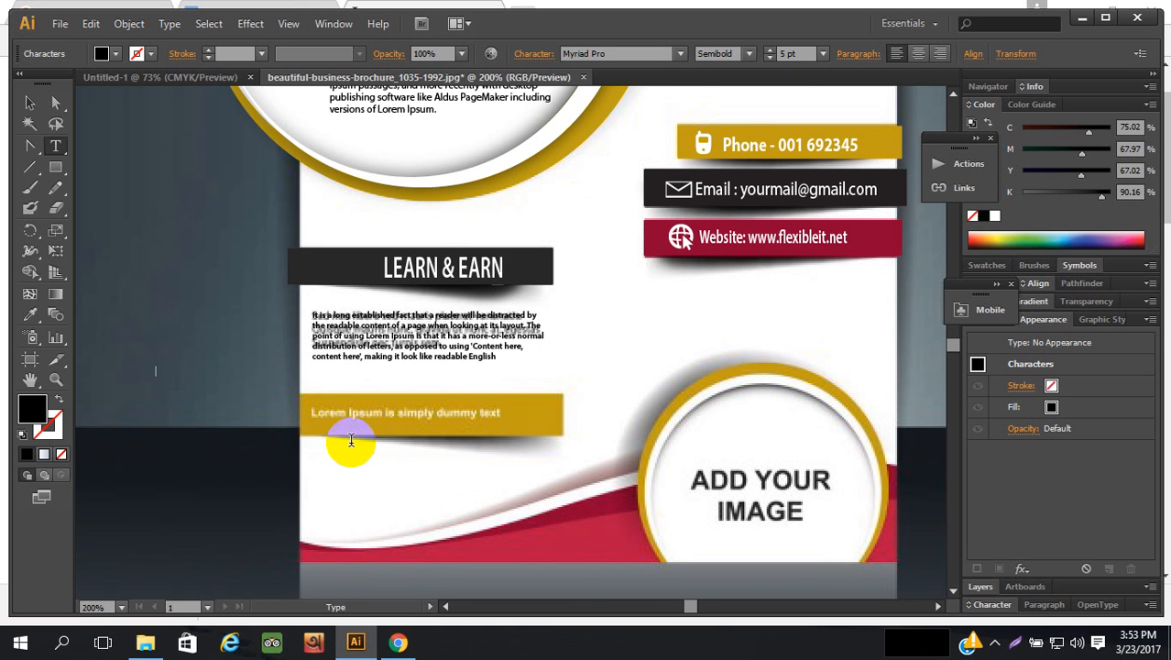
{"action": "key", "text": "ctrl+v"}
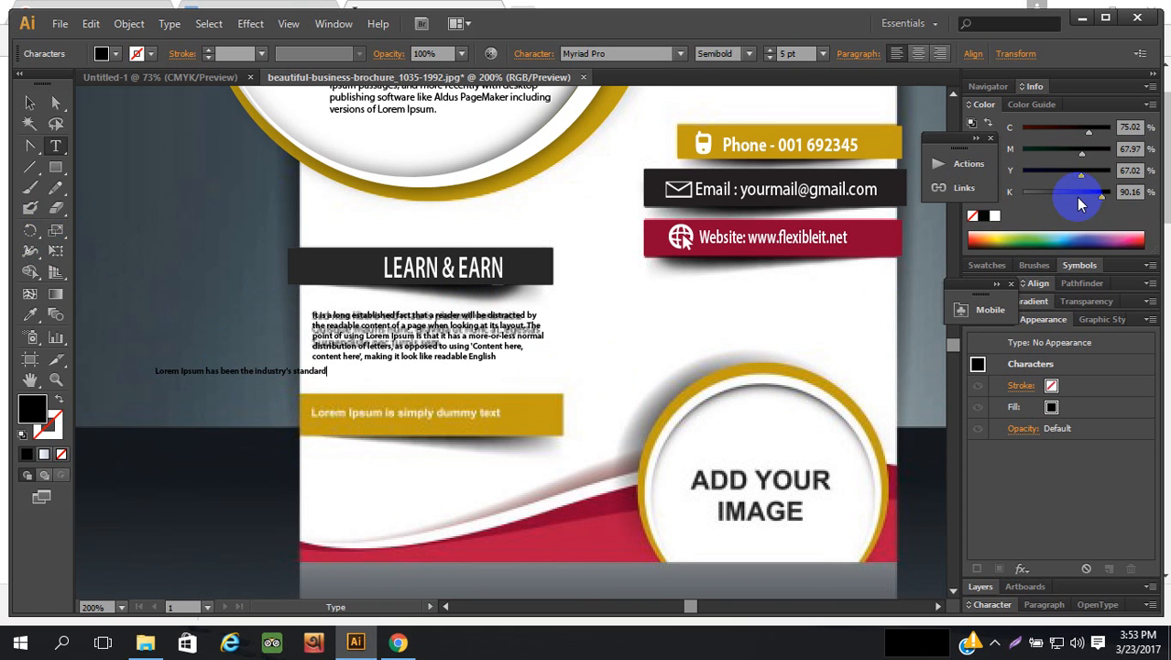
- Select all of the pasted Lorem Ipsum line and set its fill to white
{"action": "left_click_drag", "start_coordinate": [206, 370], "coordinate": [236, 371]}
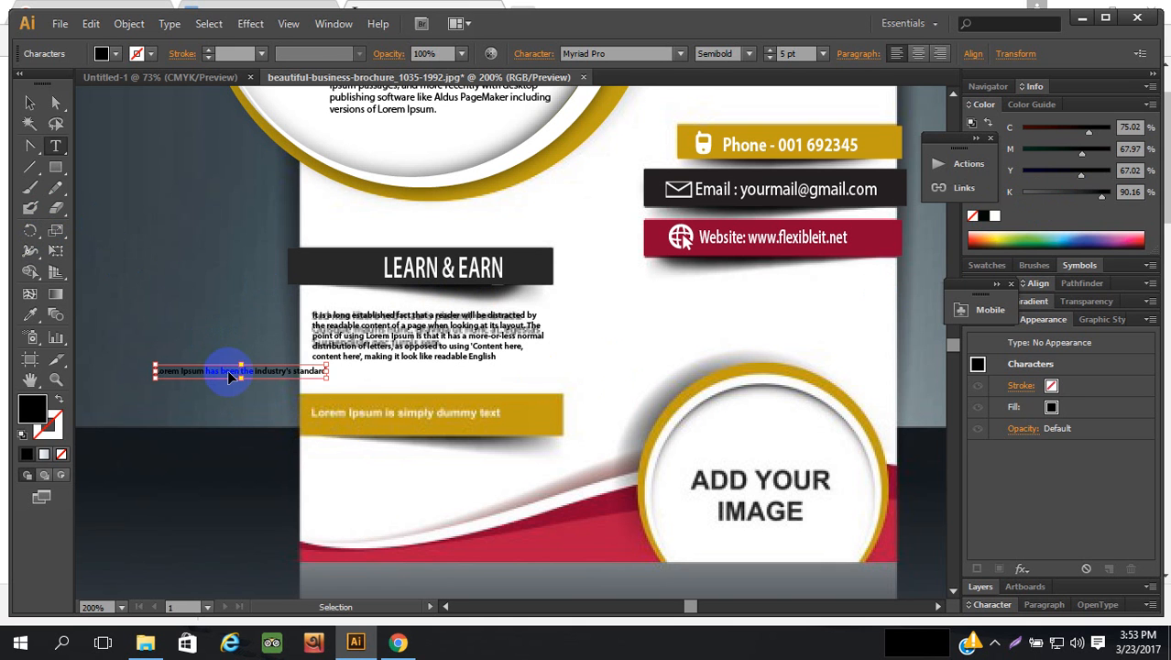
{"action": "key", "text": "ctrl+a"}
{"action": "left_click", "coordinate": [996, 217]}
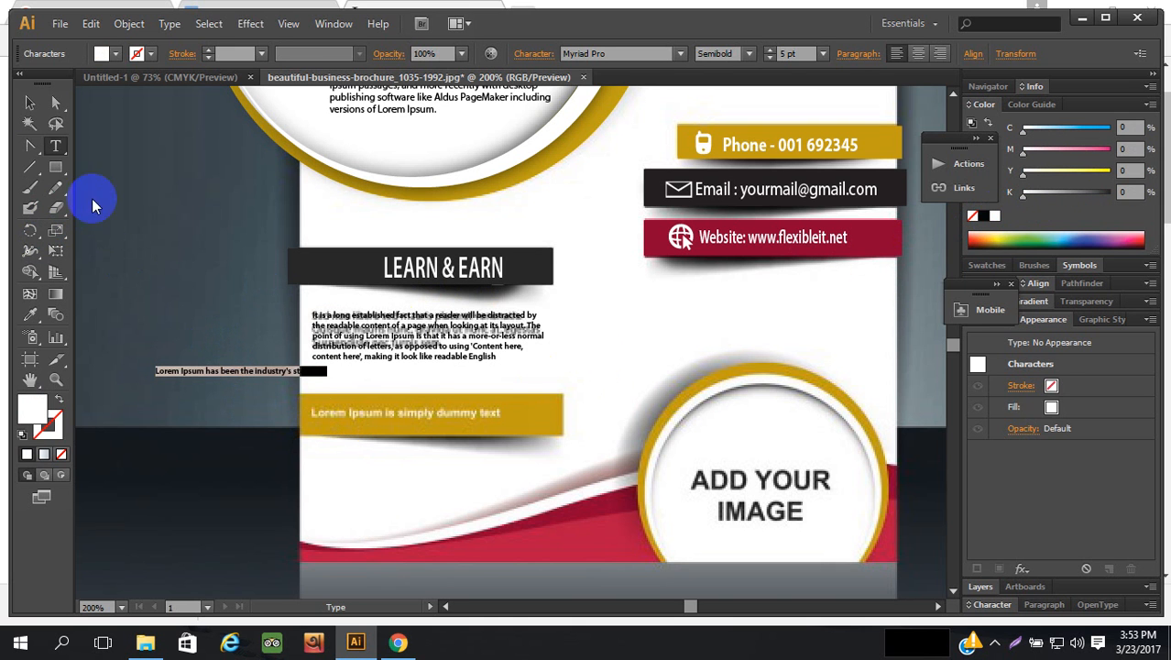
- Move the white text line onto the gold banner below the paragraph and enlarge it to 8.33 pt
{"action": "left_click", "coordinate": [31, 103]}
{"action": "left_click_drag", "start_coordinate": [207, 368], "coordinate": [367, 415]}
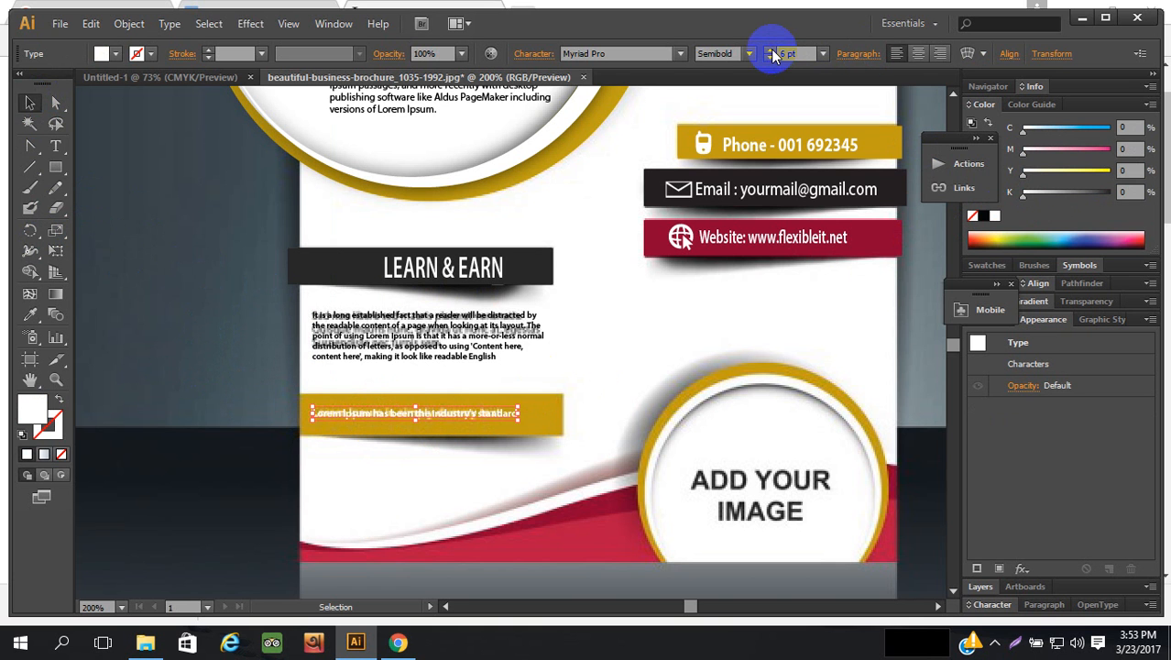
{"action": "left_click", "coordinate": [421, 403]}
{"action": "left_click_drag", "start_coordinate": [416, 409], "coordinate": [418, 424]}
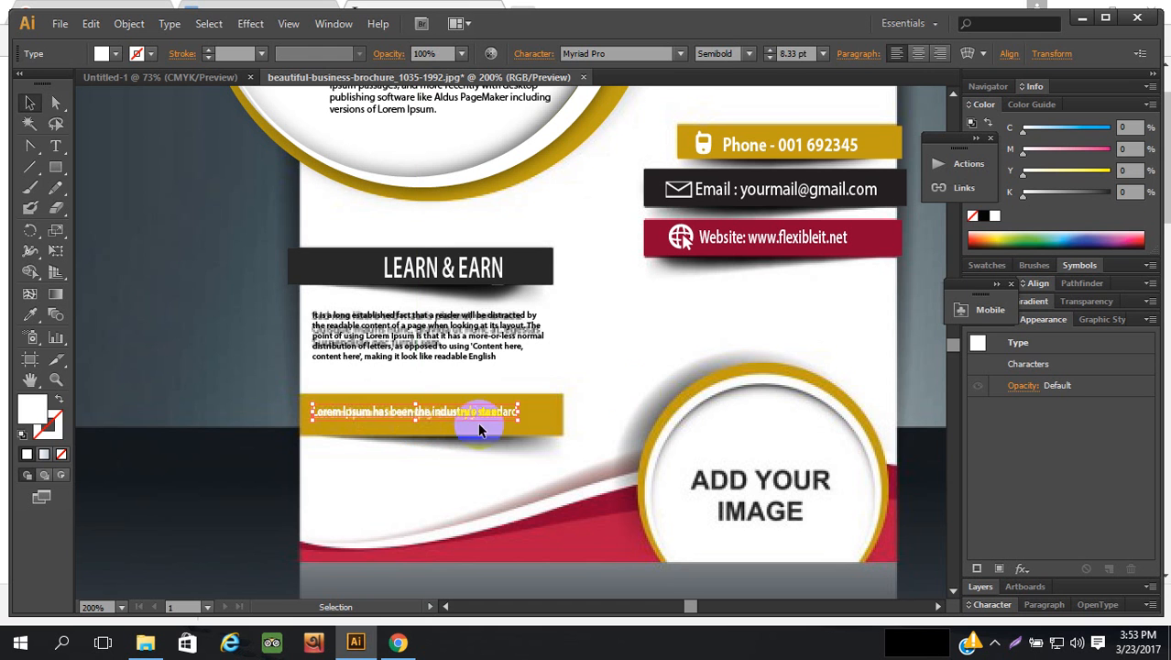
{"action": "left_click", "coordinate": [653, 365]}
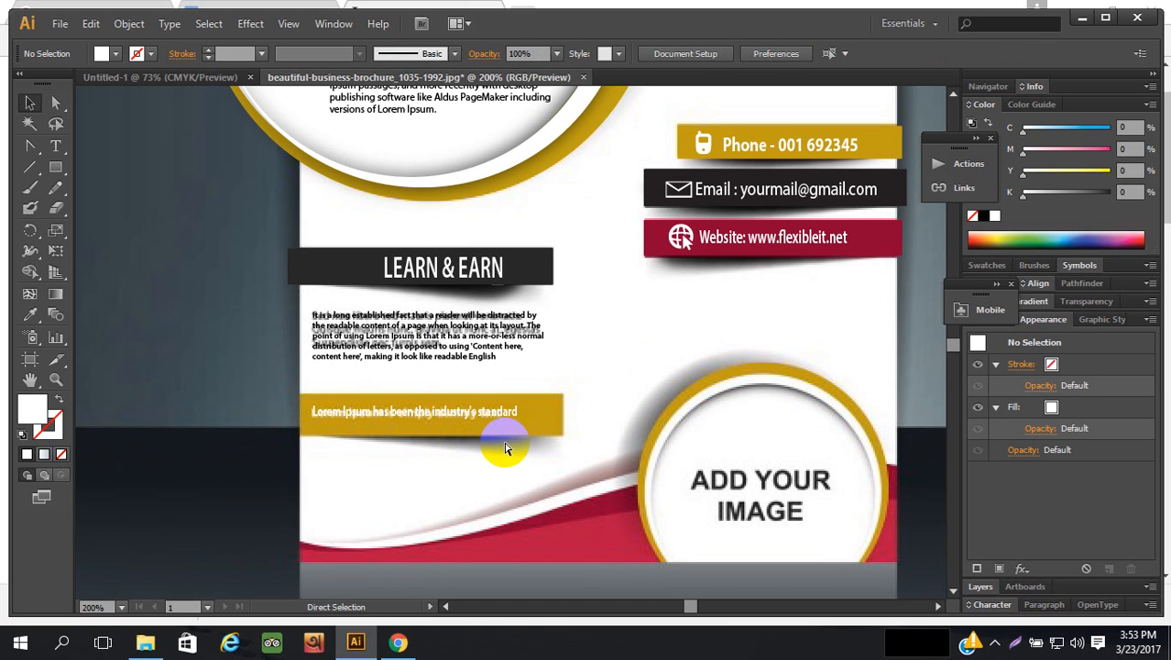
- Place a copy of the dark banner with its shadow behind the white text line, covering the gold banner of the reference image
{"action": "left_click", "coordinate": [506, 448]}
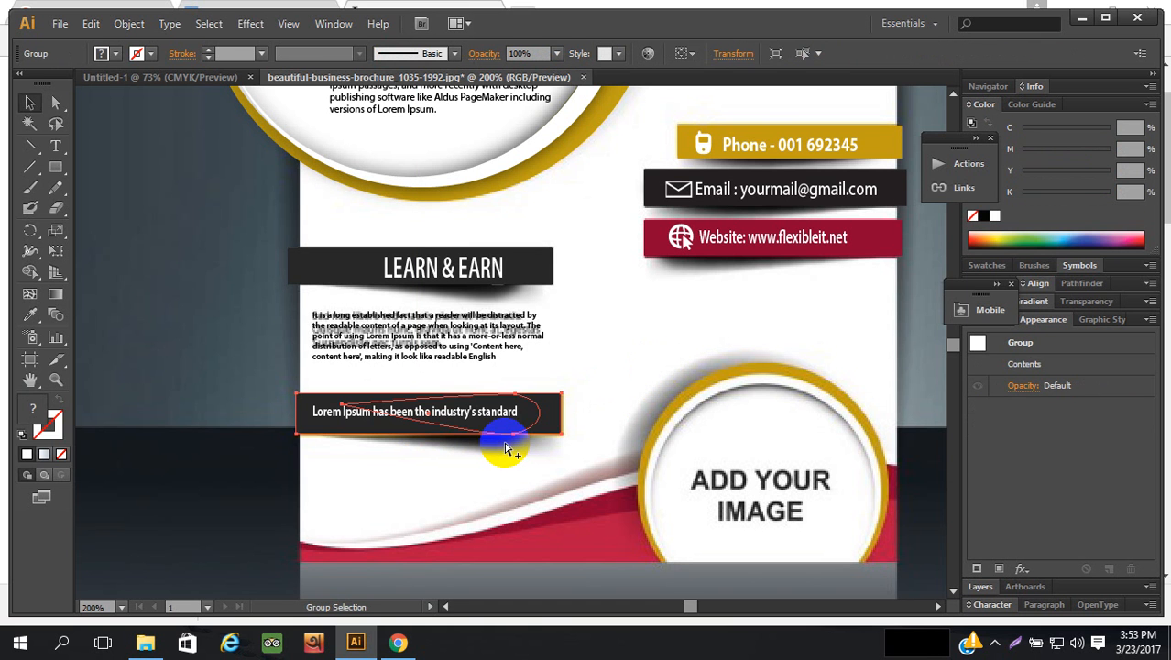
{"action": "left_click", "coordinate": [591, 403]}
{"action": "left_click", "coordinate": [543, 431], "text": "shift"}
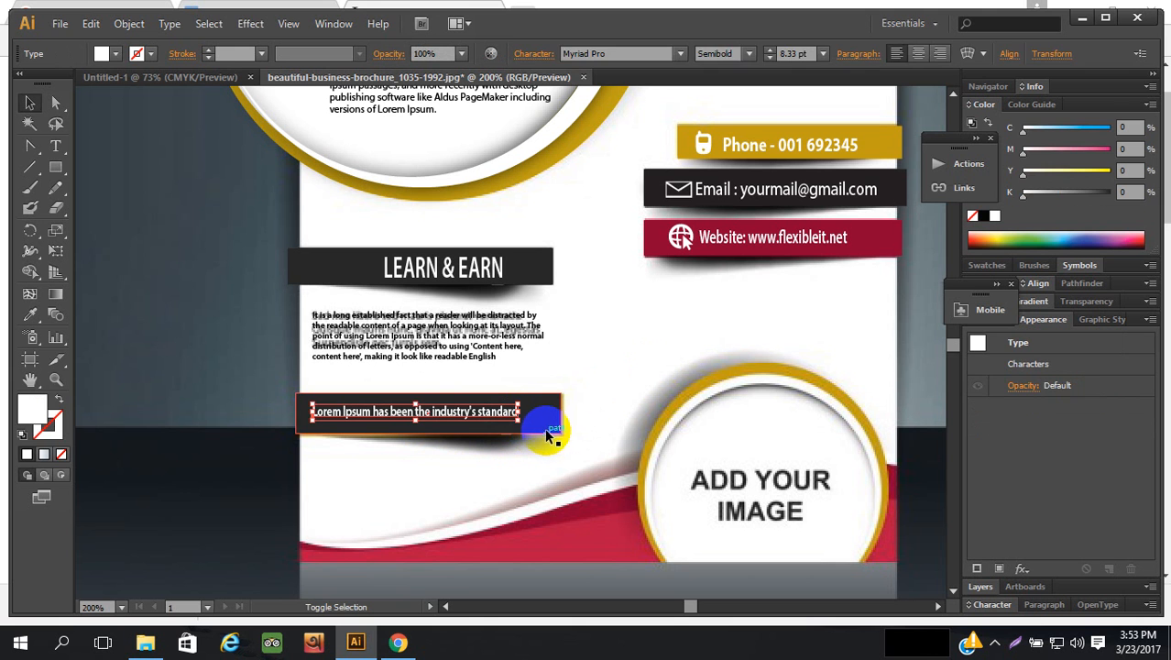
{"action": "left_click", "coordinate": [550, 436], "text": "shift"}
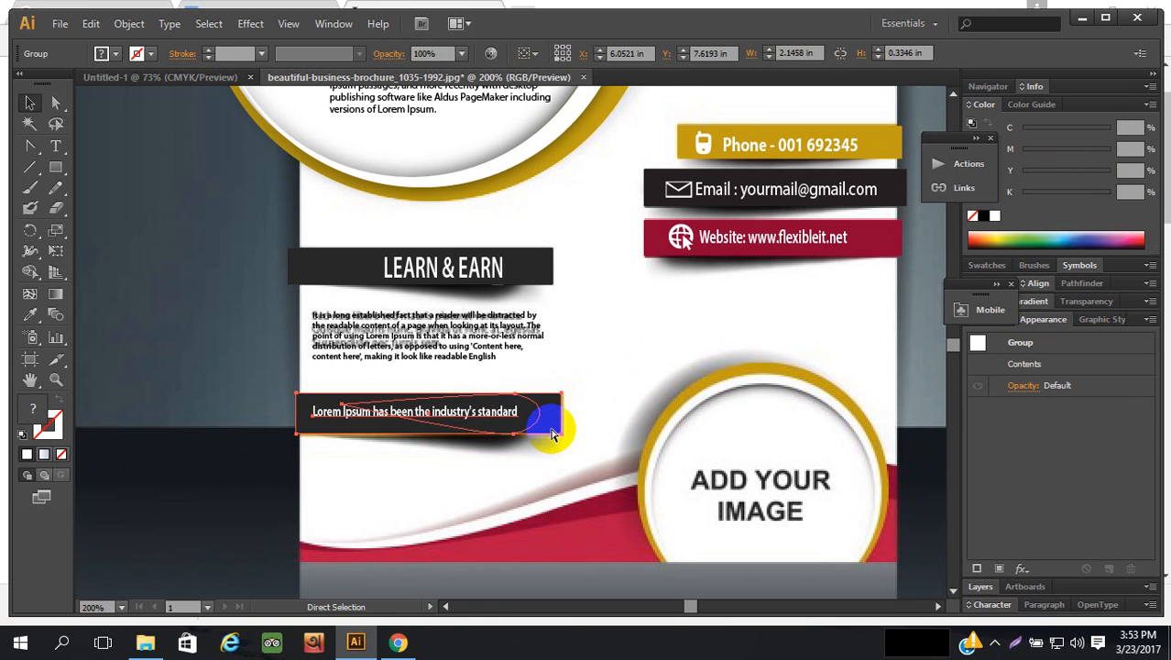
{"action": "key", "text": "v"}
{"action": "left_click", "coordinate": [248, 347]}
{"action": "scroll", "coordinate": [536, 360], "scroll_direction": "down", "scroll_amount": 1}
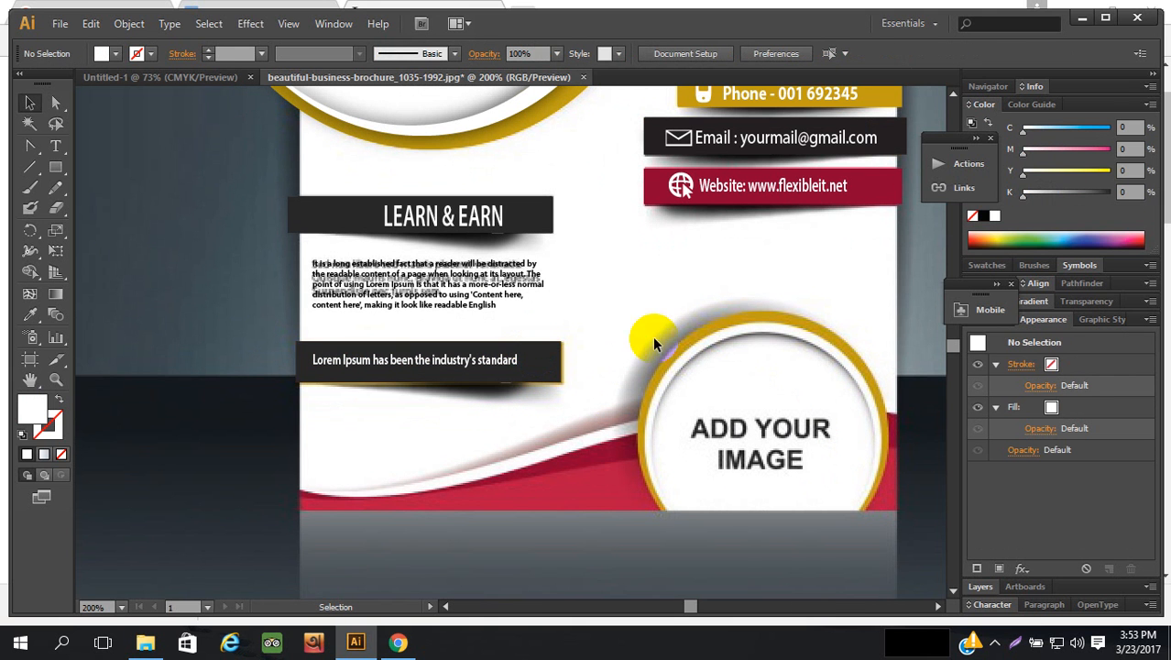
- Recolour the dark banner behind the Lorem Ipsum line with the gold sampled from the ring around the "ADD YOUR IMAGE" circle
{"action": "left_click", "coordinate": [553, 361]}
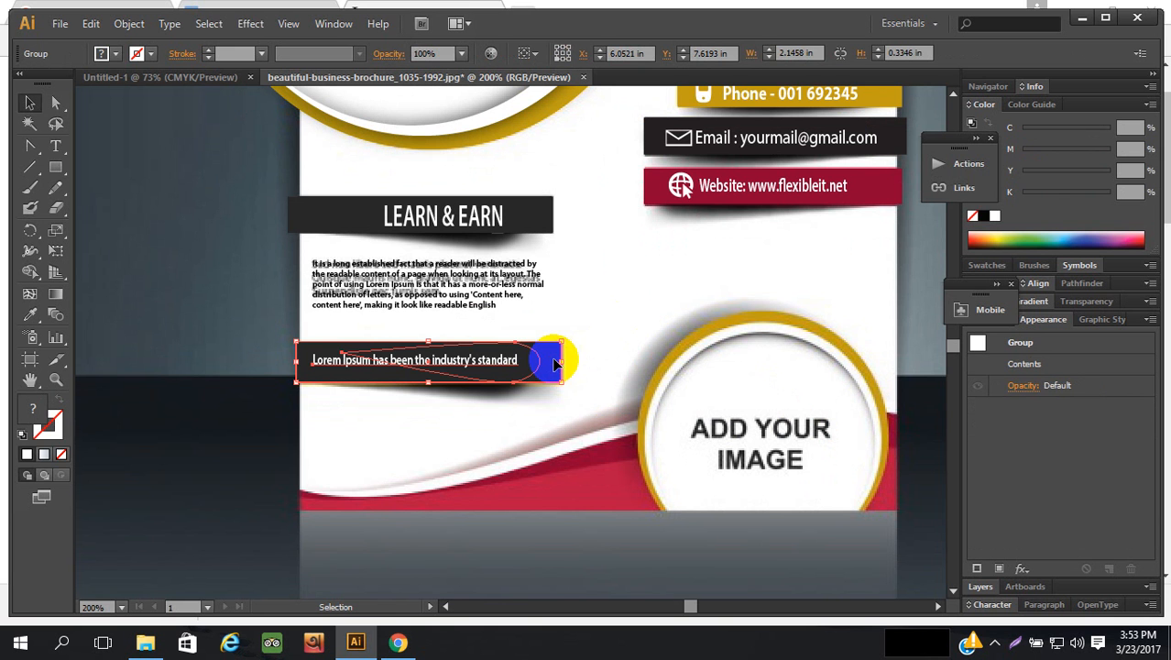
{"action": "left_click", "coordinate": [79, 156]}
{"action": "key", "text": "a"}
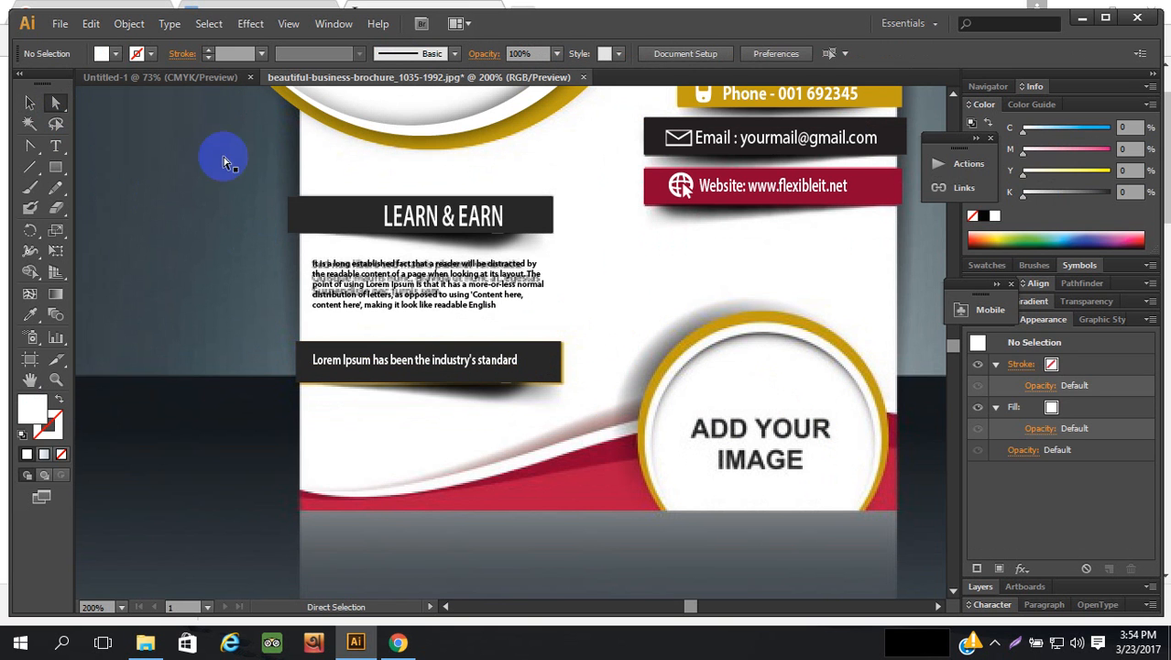
{"action": "left_click", "coordinate": [544, 362]}
{"action": "key", "text": "i"}
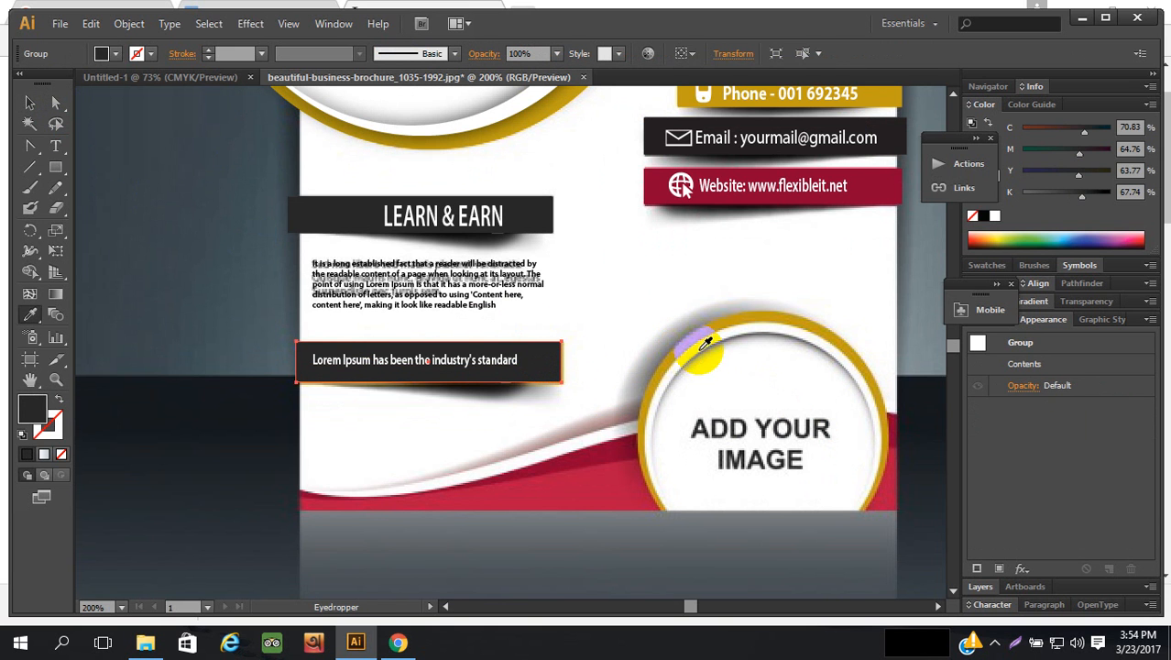
{"action": "left_click", "coordinate": [721, 319]}
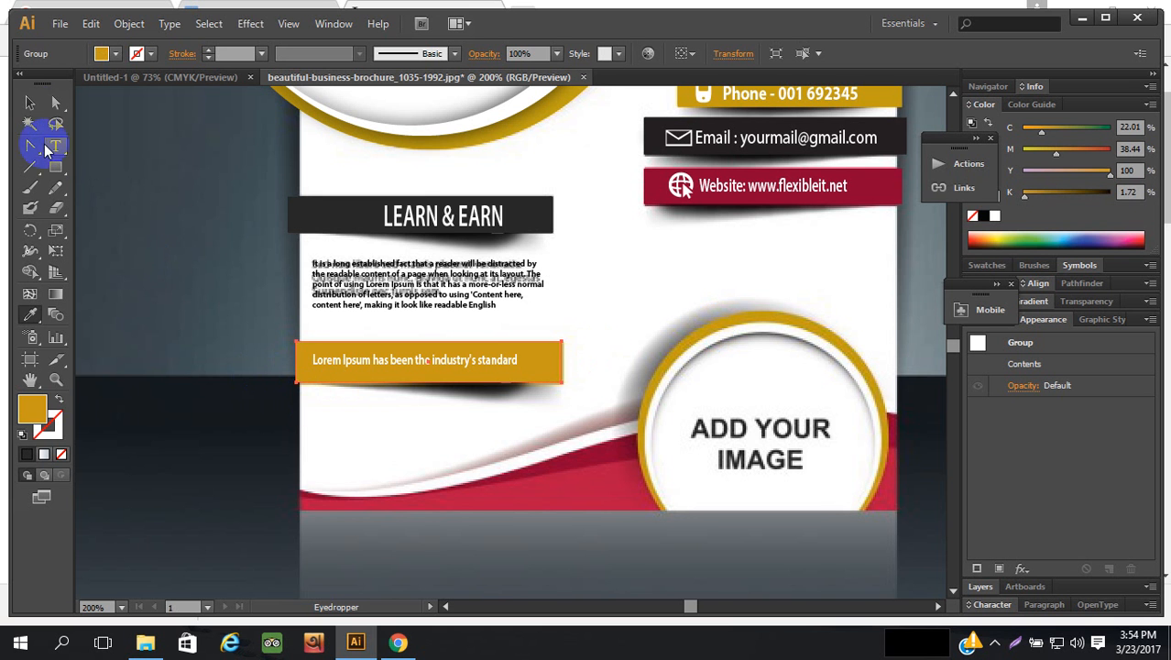
{"action": "left_click", "coordinate": [27, 103]}
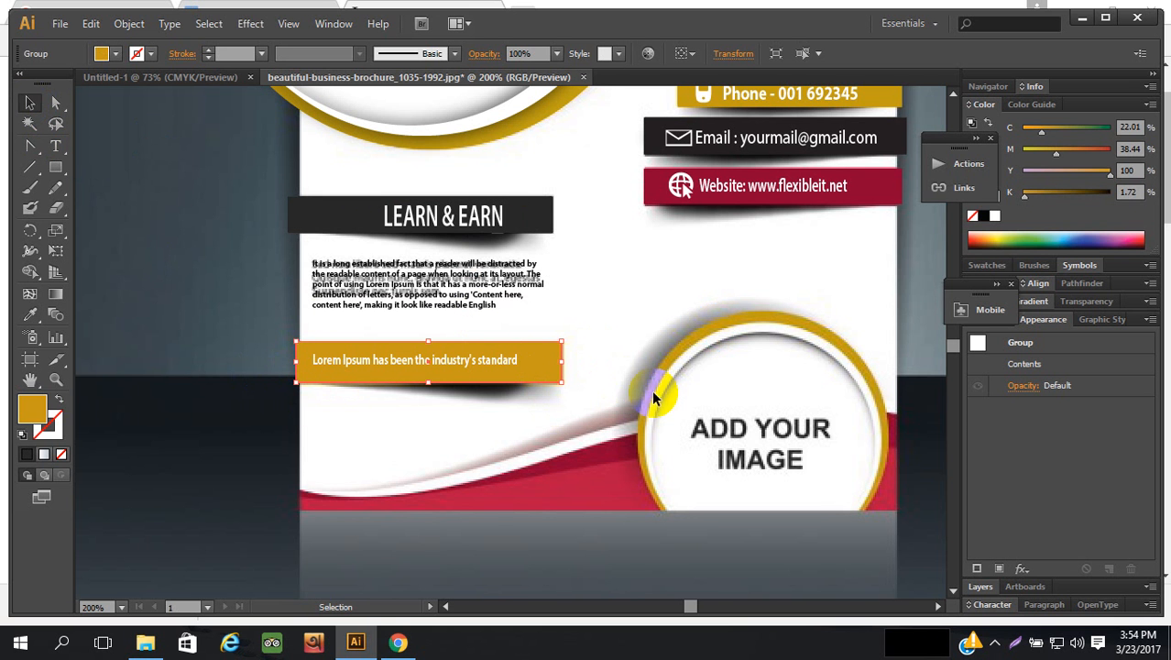
{"action": "scroll", "coordinate": [619, 372], "scroll_direction": "up", "scroll_amount": 1}
{"action": "left_click", "coordinate": [626, 366]}
- Examine the whole flyer from the header to the bottom curve, comparing the rebuilt elements with the remaining reference areas
{"action": "scroll", "coordinate": [630, 363], "scroll_direction": "up", "scroll_amount": 3}
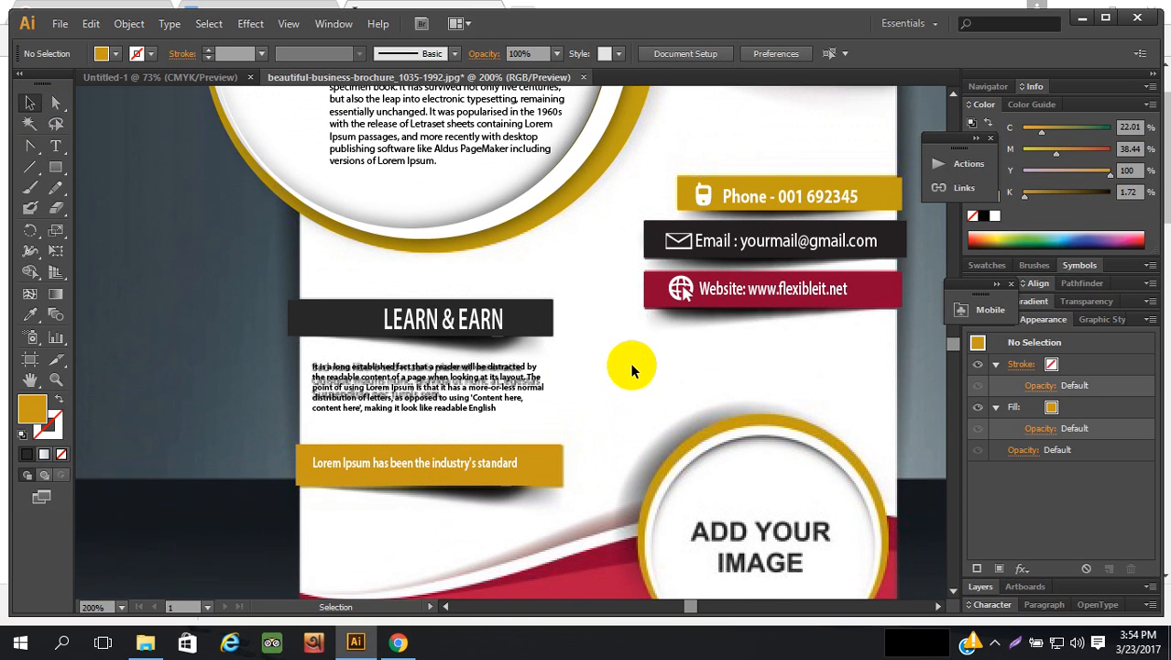
{"action": "scroll", "coordinate": [632, 365], "scroll_direction": "up", "scroll_amount": 3}
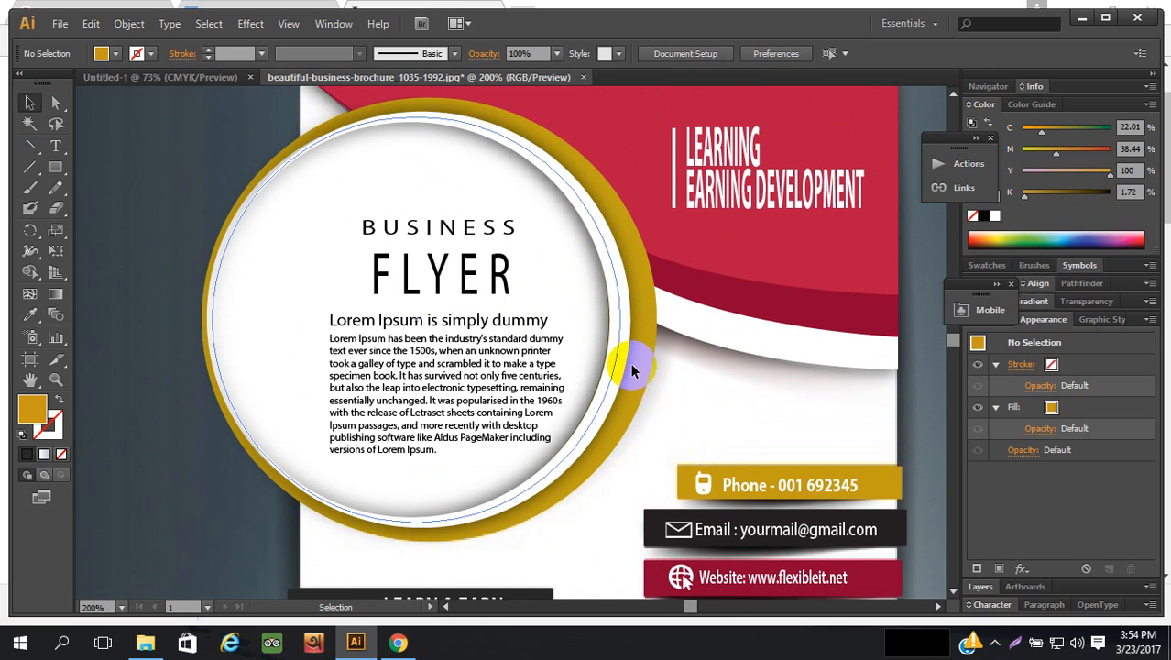
{"action": "scroll", "coordinate": [631, 370], "scroll_direction": "up", "scroll_amount": 1}
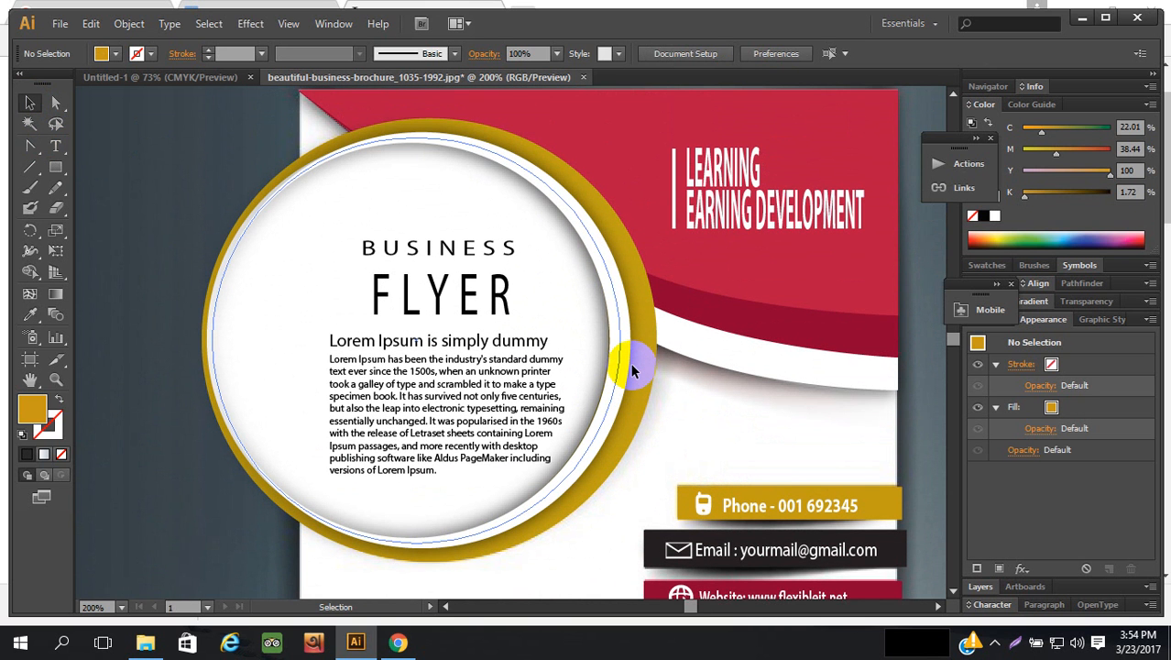
{"action": "scroll", "coordinate": [631, 370], "scroll_direction": "down", "scroll_amount": 3}
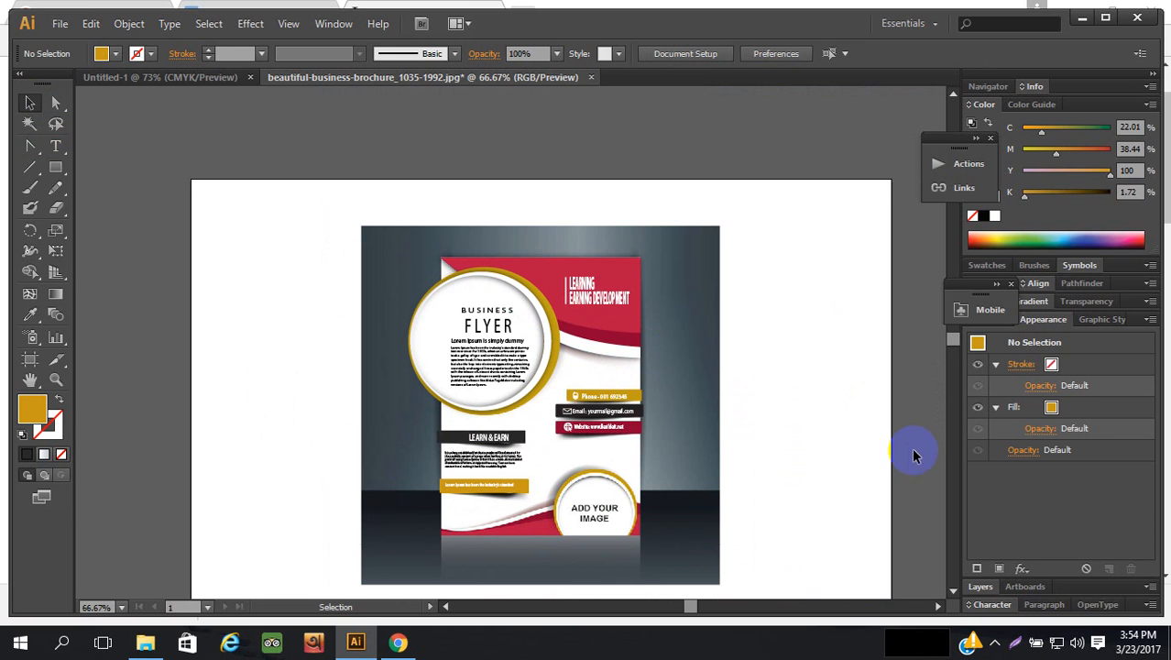
{"action": "scroll", "coordinate": [719, 418], "scroll_direction": "down", "scroll_amount": 3}
{"action": "scroll", "coordinate": [718, 418], "scroll_direction": "up", "scroll_amount": 3}
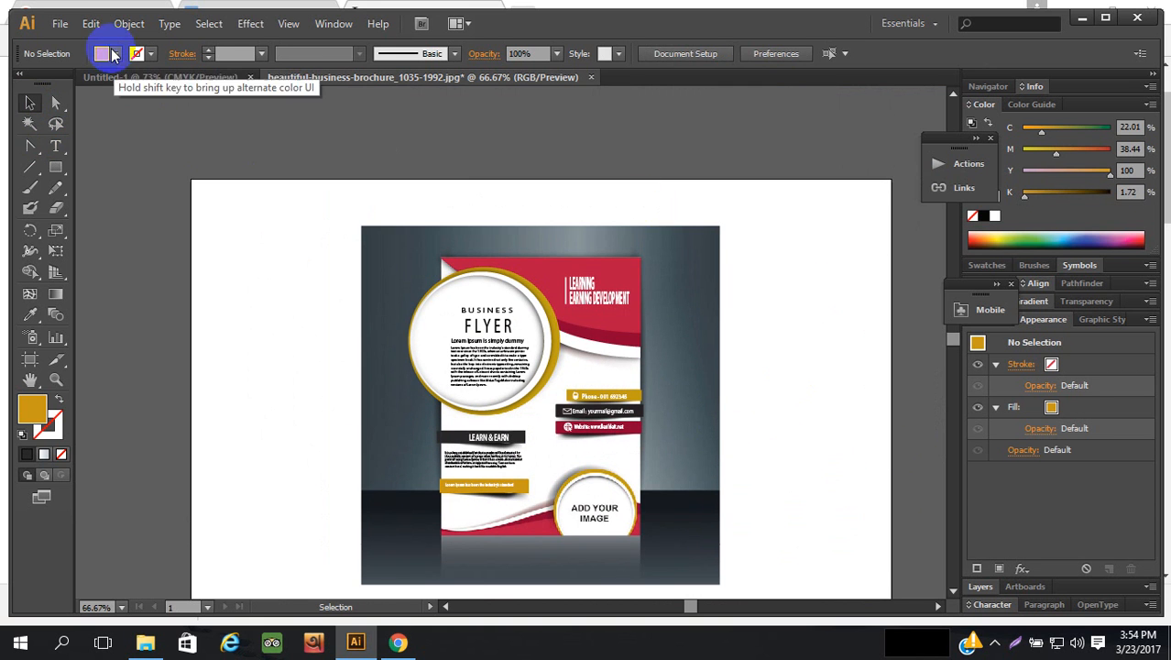
{"action": "scroll", "coordinate": [417, 237], "scroll_direction": "down", "scroll_amount": 3}
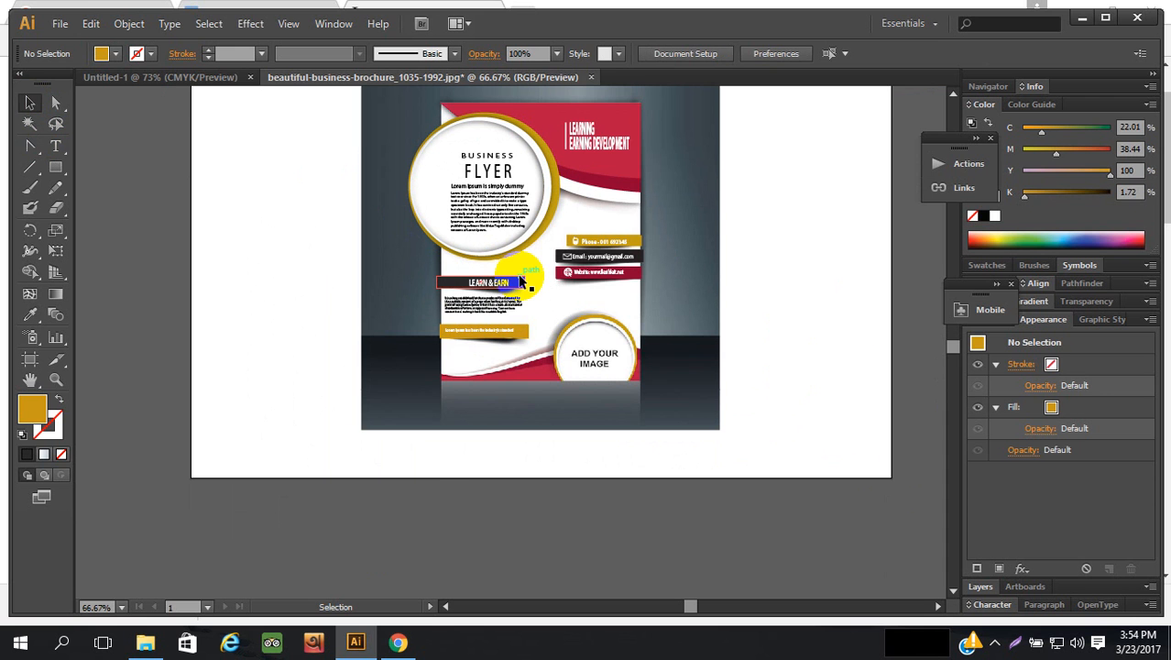
{"action": "scroll", "coordinate": [520, 283], "scroll_direction": "up", "scroll_amount": 2}
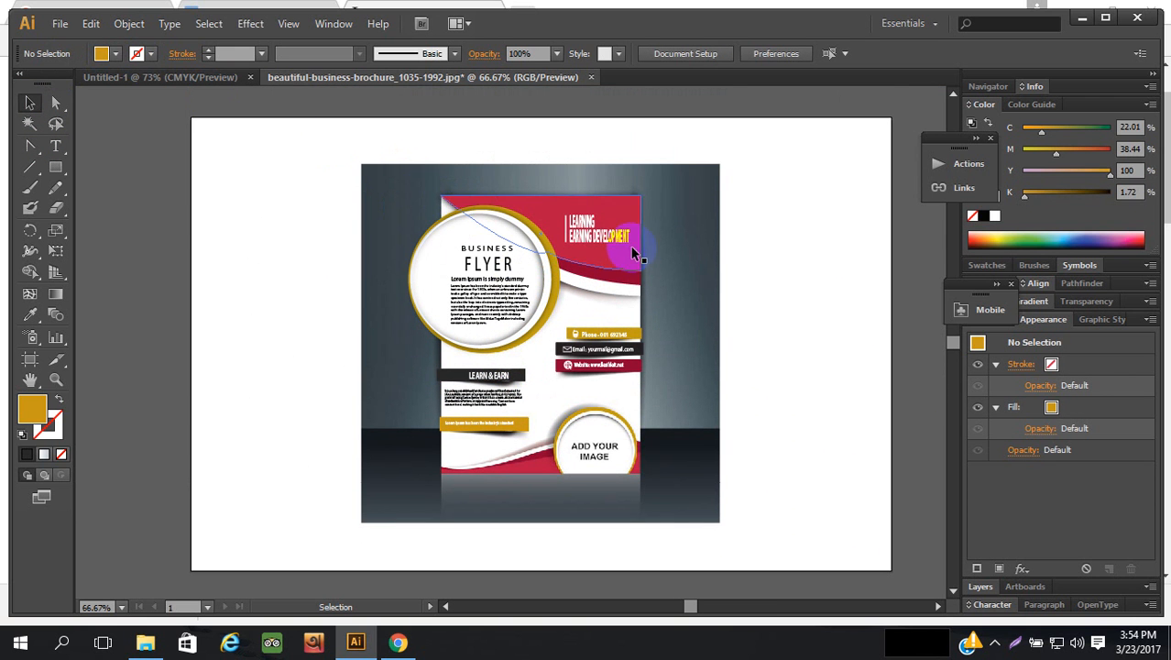
{"action": "scroll", "coordinate": [602, 255], "scroll_direction": "down", "scroll_amount": 1}
{"action": "scroll", "coordinate": [602, 253], "scroll_direction": "down", "scroll_amount": 2}
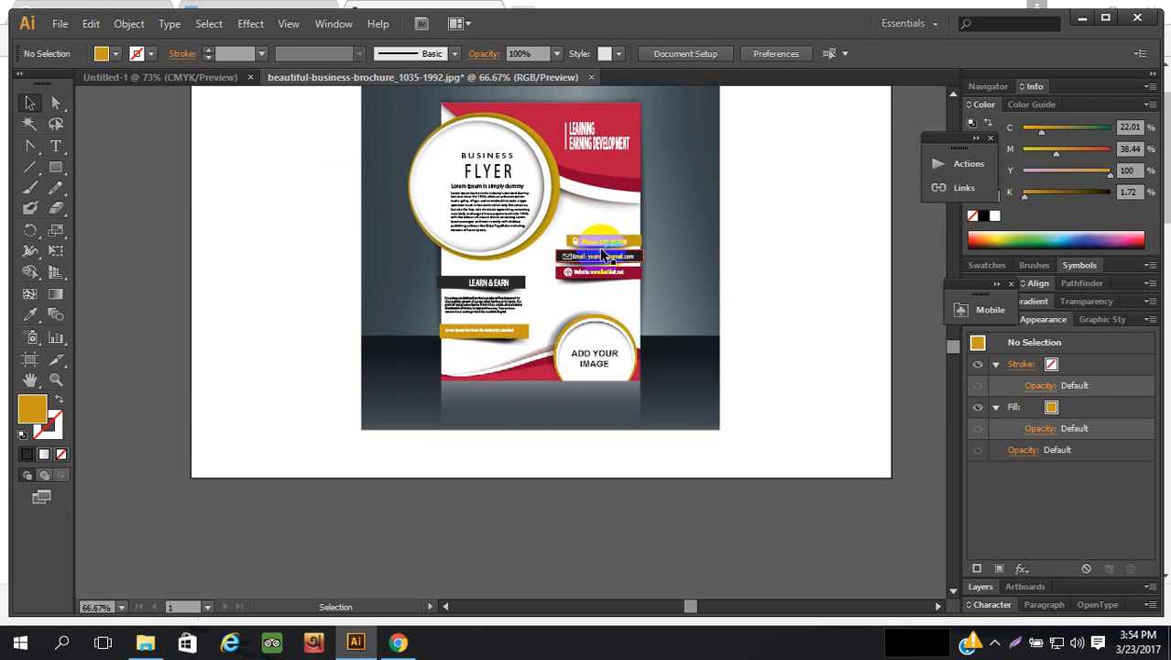
- Duplicate the large gold-ringed circle frame without its text and rotate the copy about a quarter turn counter-clockwise
{"action": "left_click", "coordinate": [547, 188]}
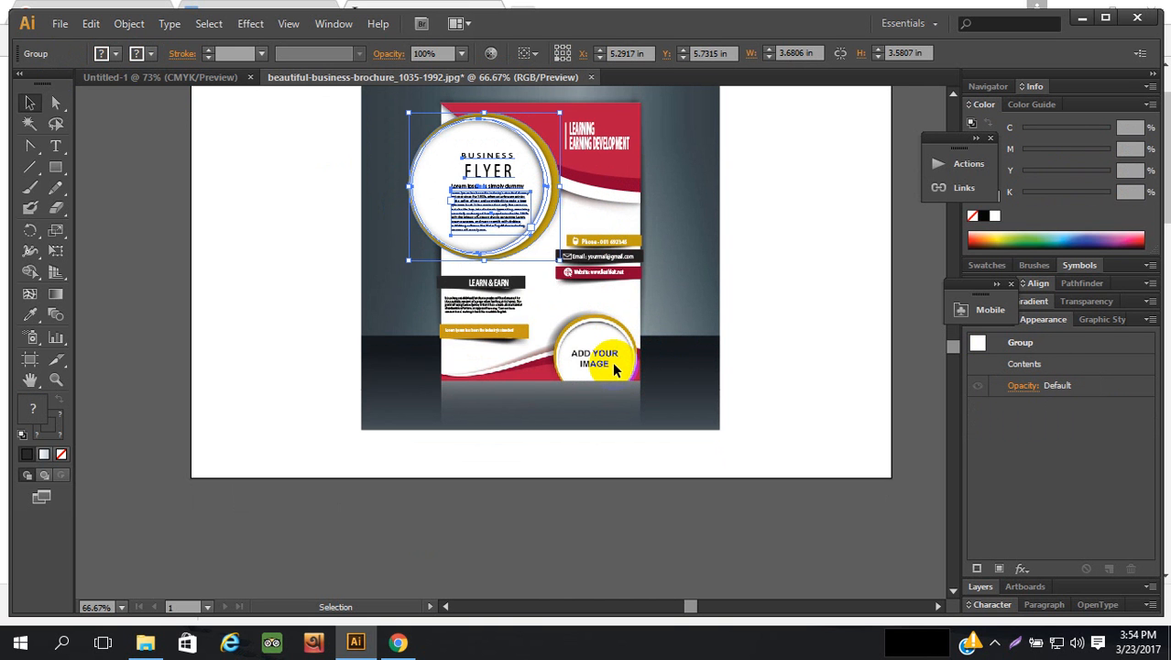
{"action": "double_click", "coordinate": [543, 217]}
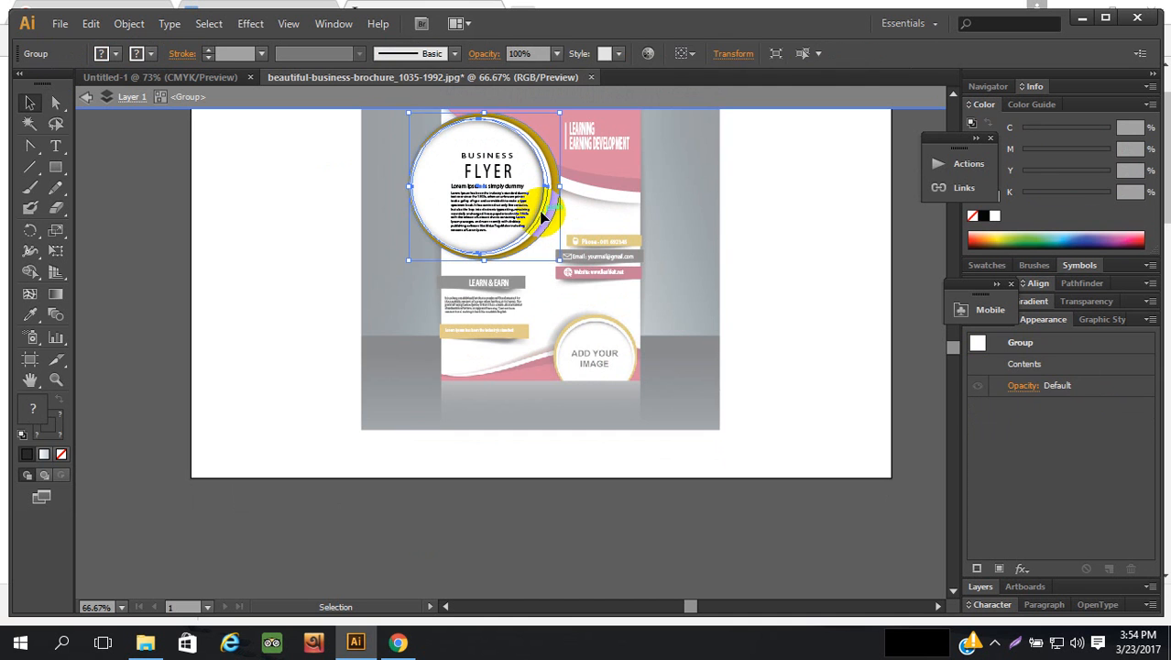
{"action": "double_click", "coordinate": [805, 300]}
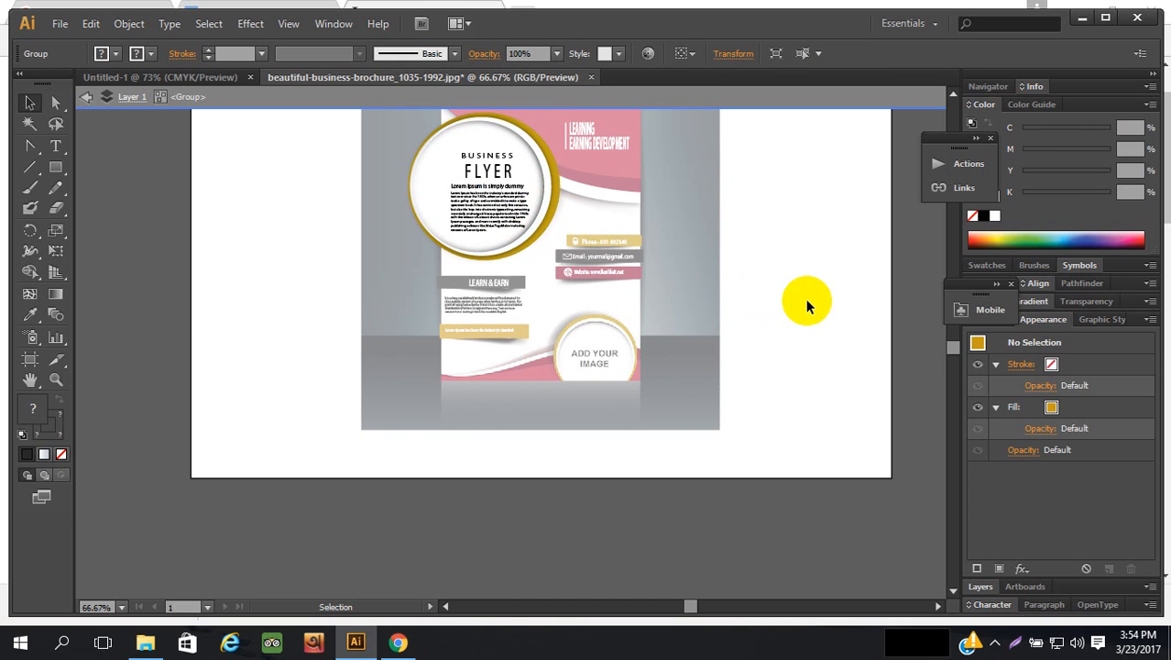
{"action": "key", "text": "ctrl+v"}
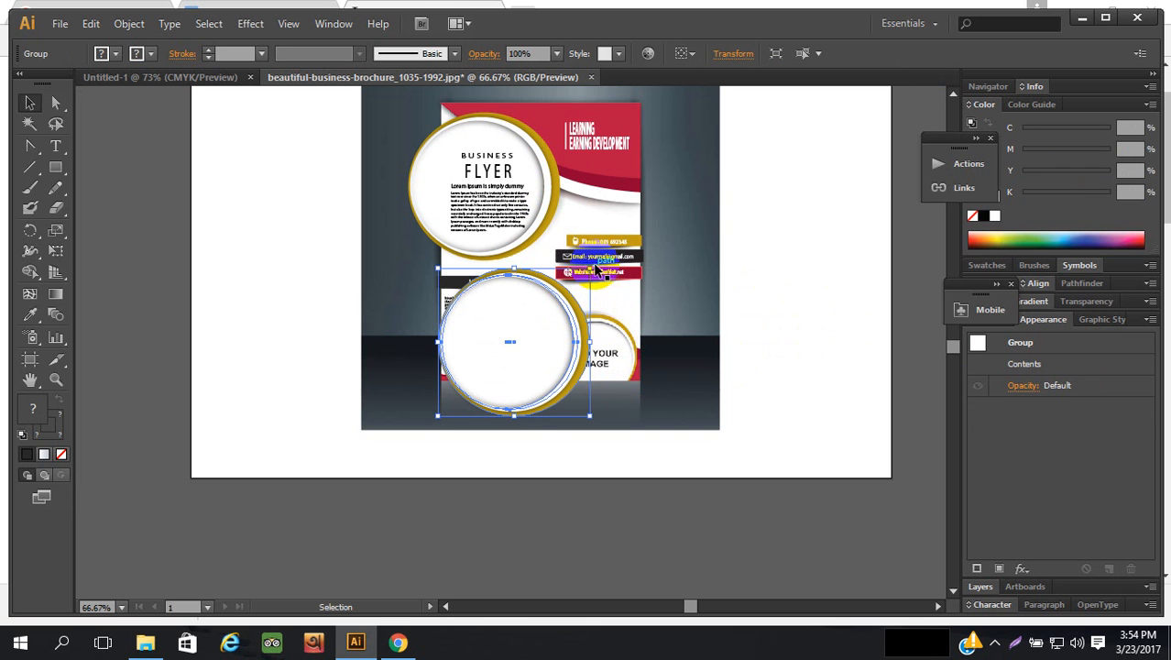
{"action": "left_click_drag", "start_coordinate": [597, 263], "coordinate": [410, 235]}
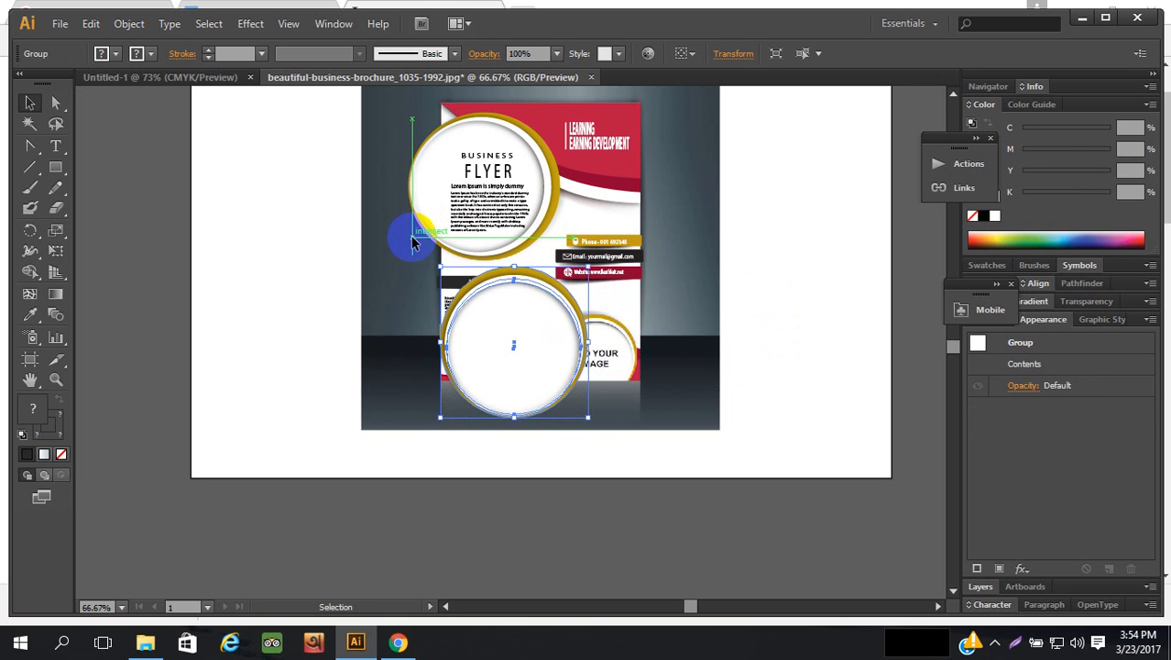
{"action": "left_click", "coordinate": [732, 335]}
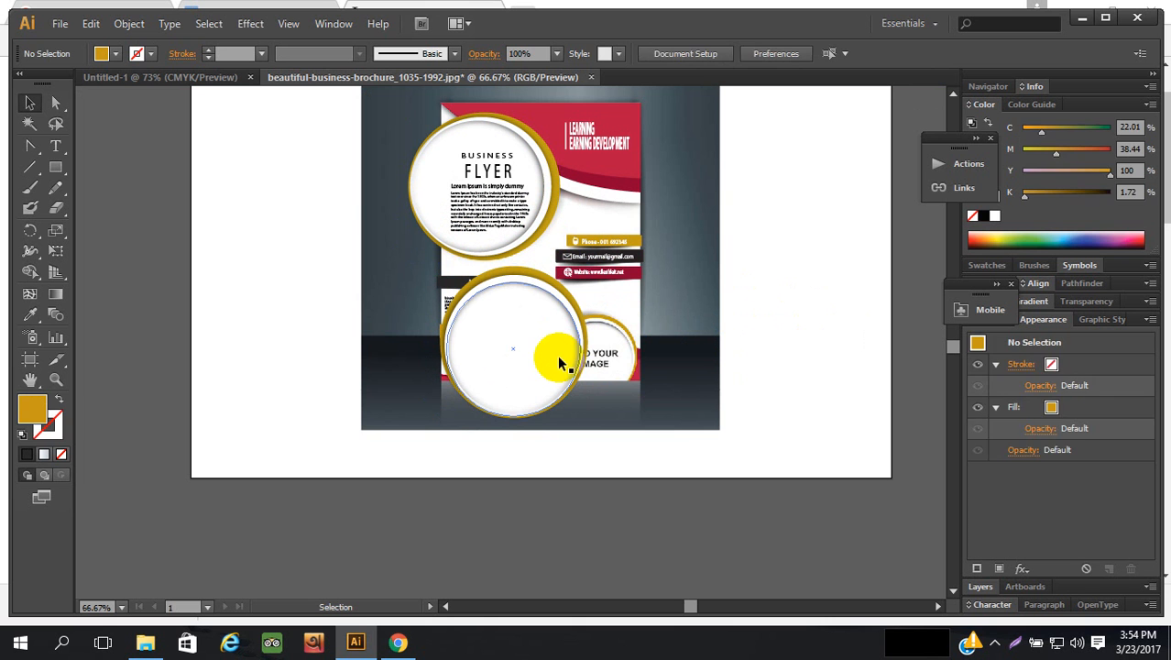
- Scale the copied circle frame down to about the size of the "ADD YOUR IMAGE" circle and place it just right of the flyer
{"action": "left_click", "coordinate": [557, 355]}
{"action": "left_click_drag", "start_coordinate": [540, 357], "coordinate": [608, 406]}
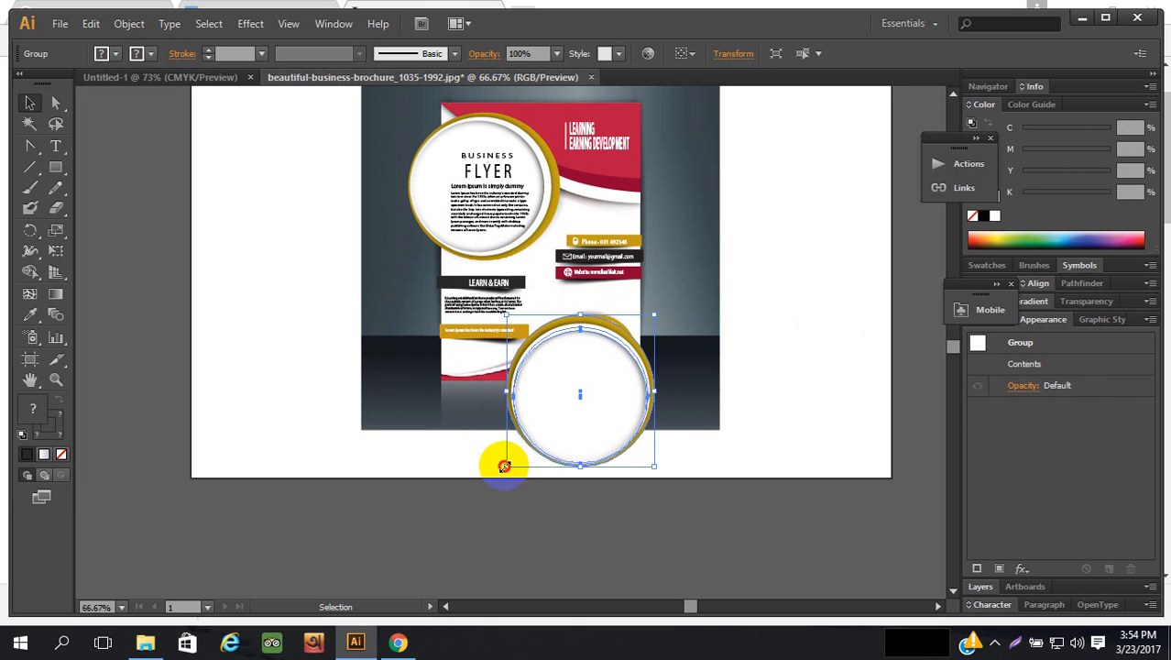
{"action": "left_click_drag", "start_coordinate": [504, 465], "coordinate": [542, 429]}
{"action": "left_click_drag", "start_coordinate": [601, 392], "coordinate": [711, 386]}
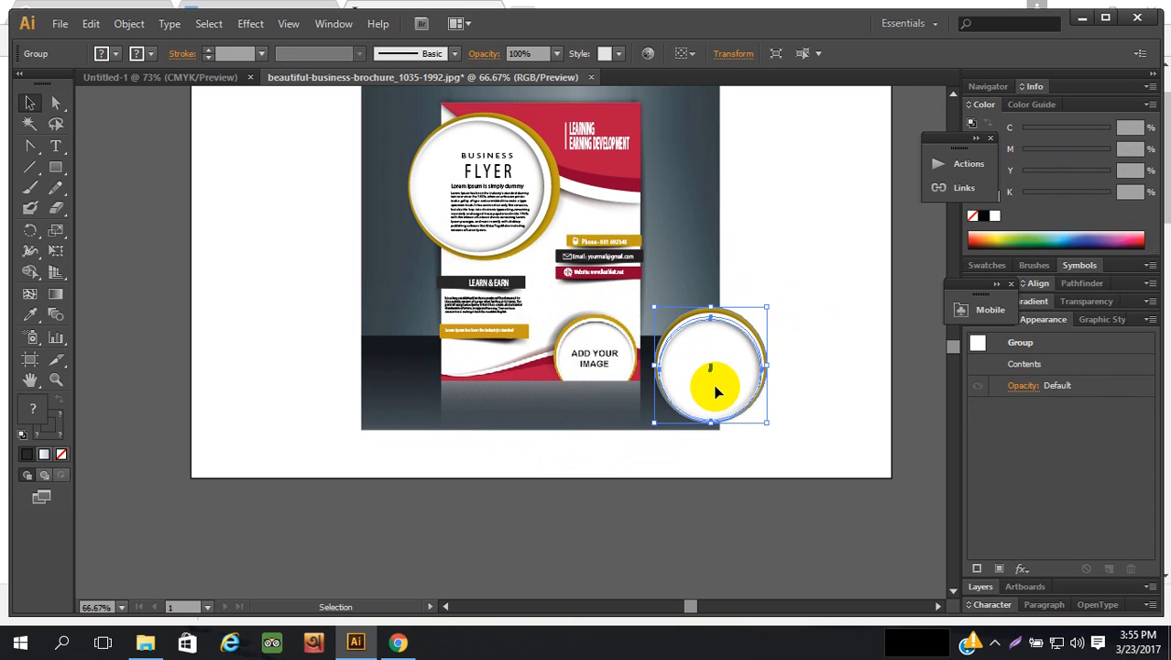
{"action": "left_click_drag", "start_coordinate": [654, 422], "coordinate": [678, 397]}
{"action": "left_click", "coordinate": [804, 339]}
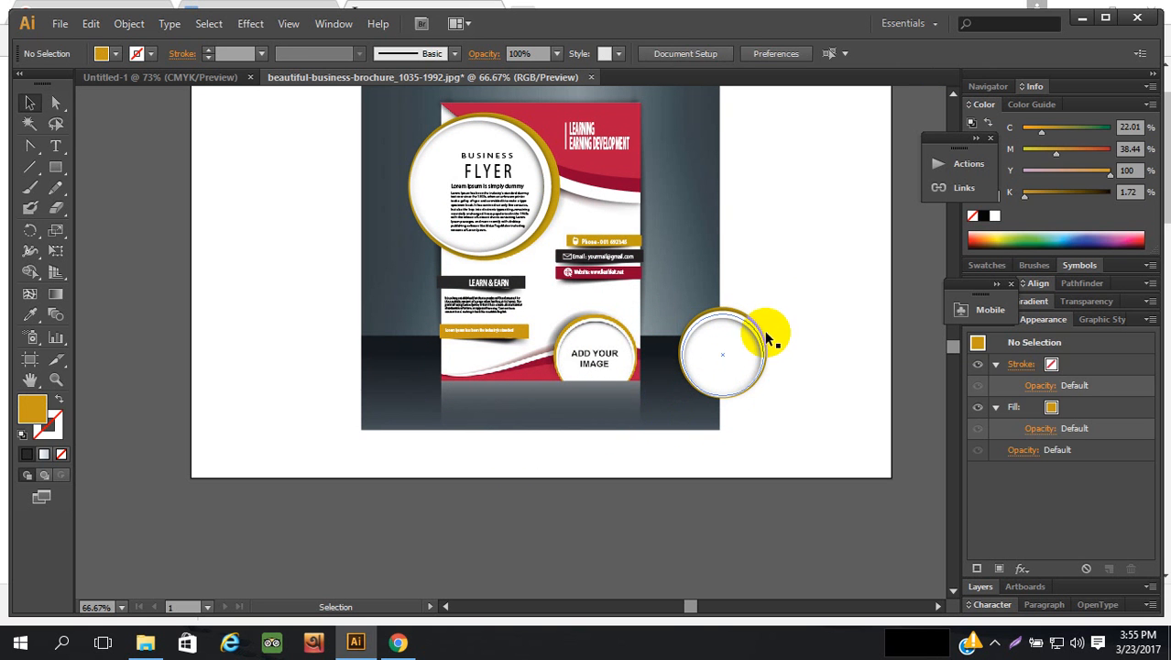
- Resize the copied gold-ringed circle frame and fit it over the reference "ADD YOUR IMAGE" circle
{"action": "left_click", "coordinate": [764, 332]}
{"action": "left_click_drag", "start_coordinate": [768, 308], "coordinate": [755, 321]}
{"action": "left_click", "coordinate": [776, 324]}
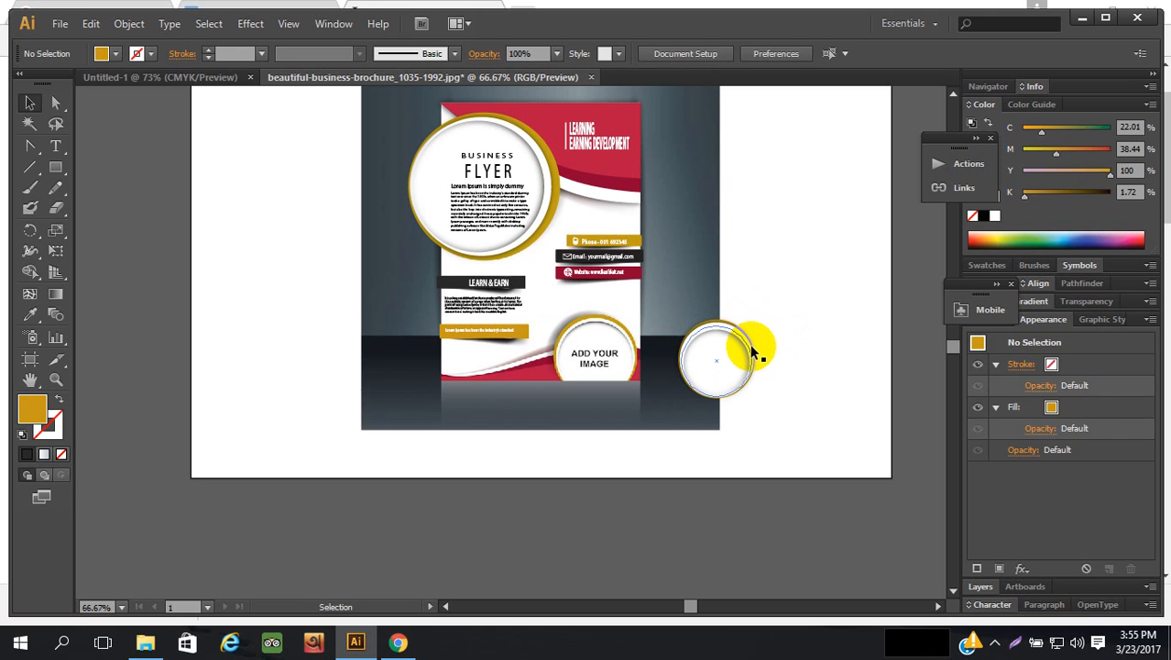
{"action": "left_click", "coordinate": [750, 346]}
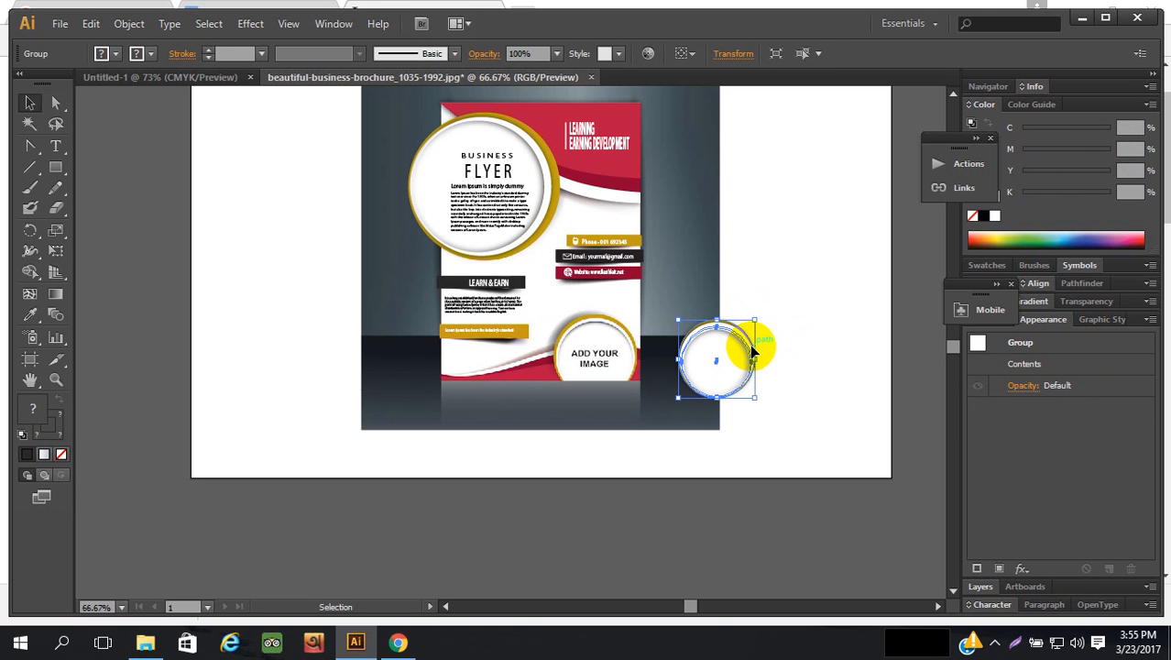
{"action": "left_click", "coordinate": [802, 344]}
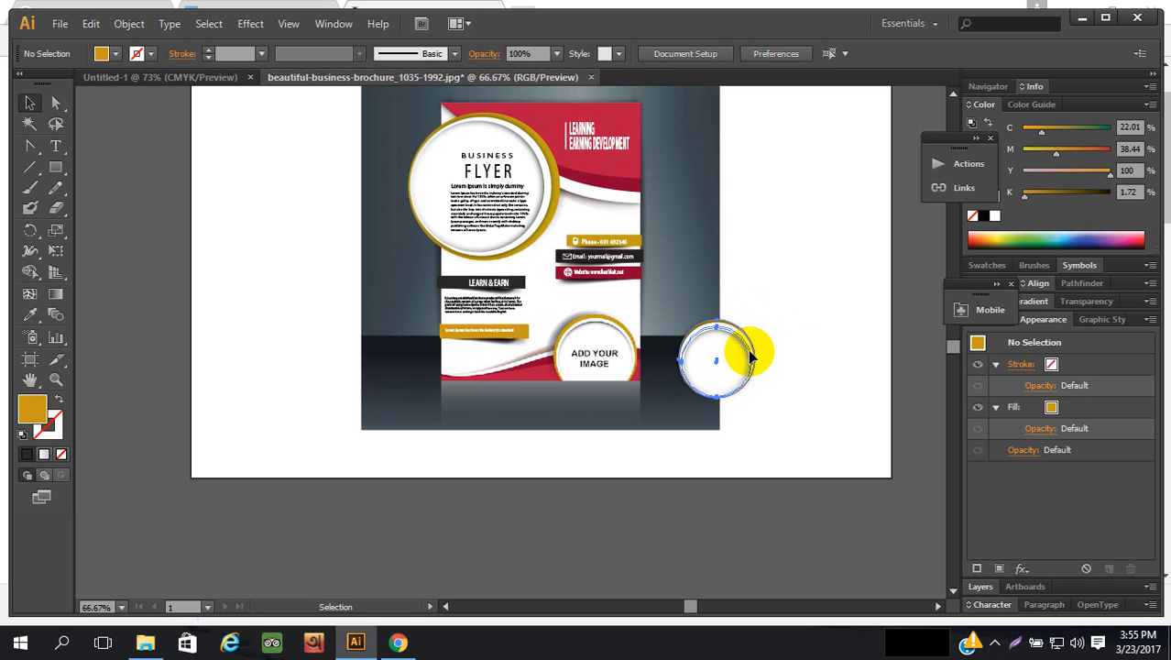
{"action": "left_click_drag", "start_coordinate": [747, 349], "coordinate": [637, 353]}
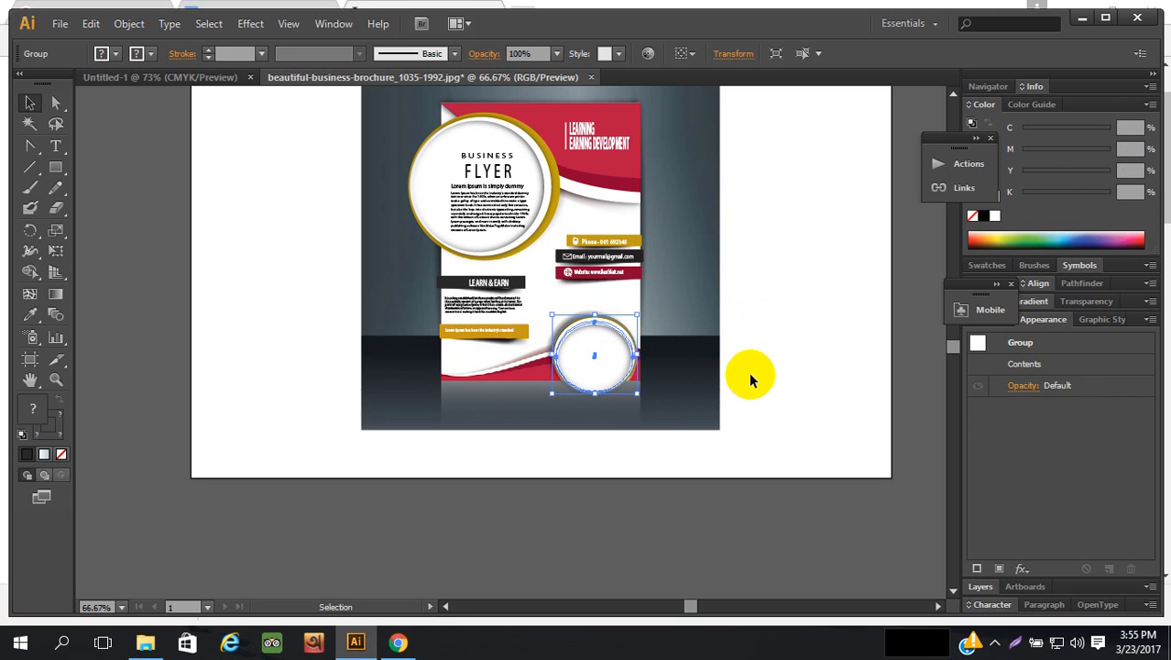
{"action": "left_click", "coordinate": [798, 339]}
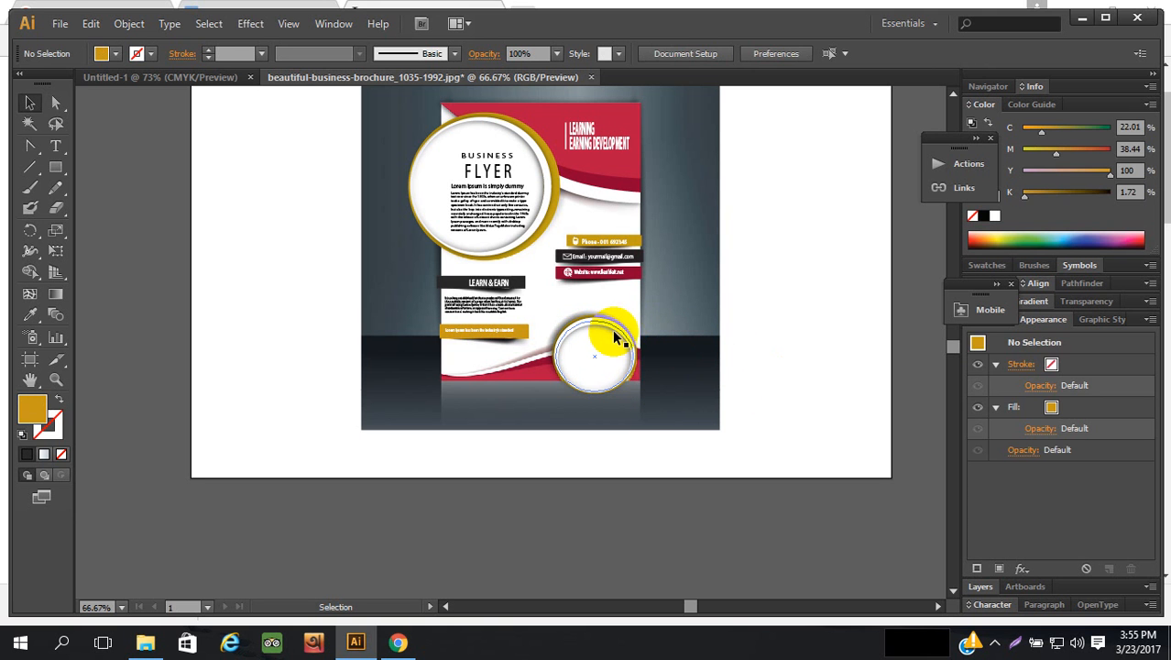
- Inside the small circle frame's group, set the white ring's stroke weight to 9 pt
{"action": "double_click", "coordinate": [619, 330]}
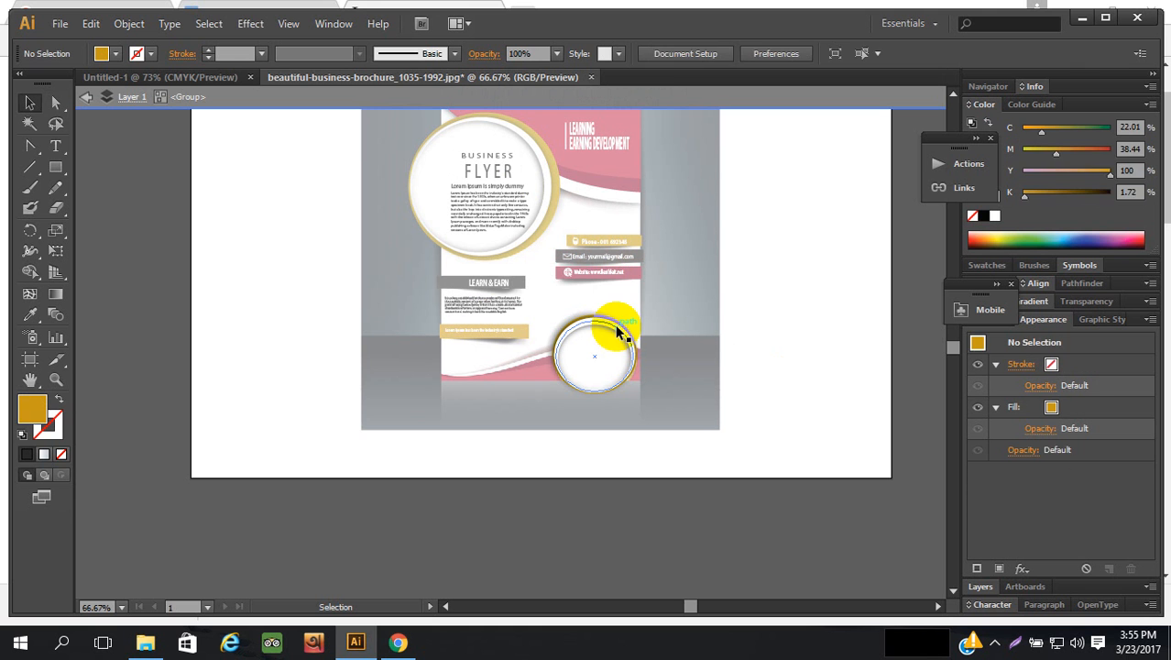
{"action": "left_click", "coordinate": [619, 330]}
{"action": "left_click", "coordinate": [209, 58]}
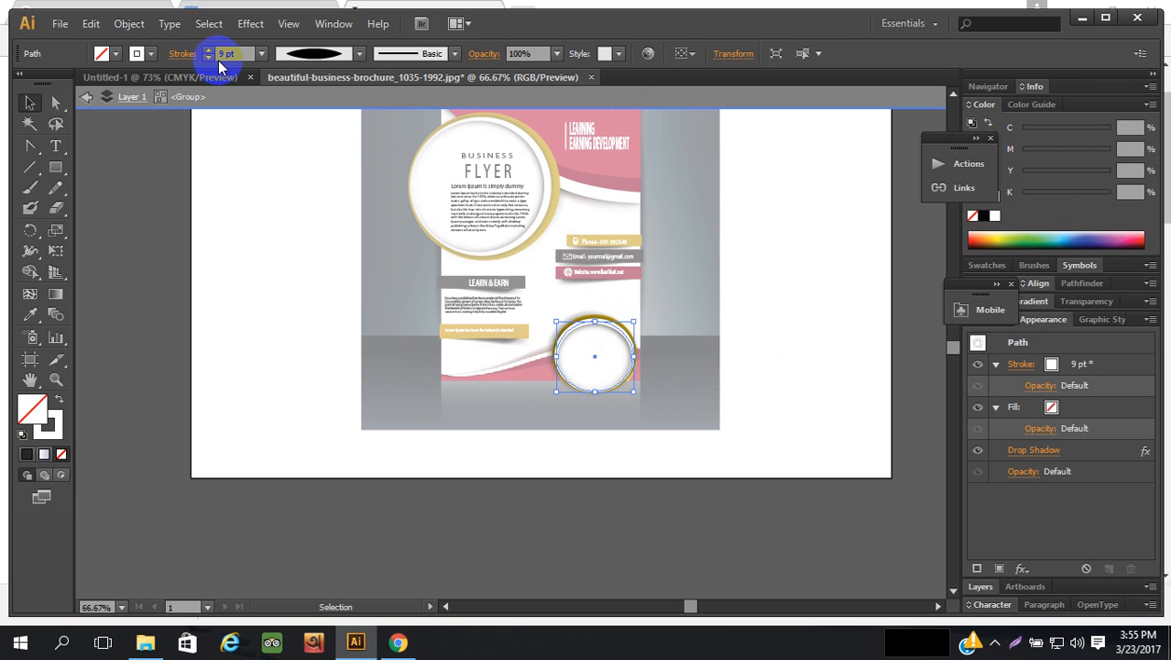
{"action": "double_click", "coordinate": [738, 309]}
{"action": "left_click", "coordinate": [617, 342]}
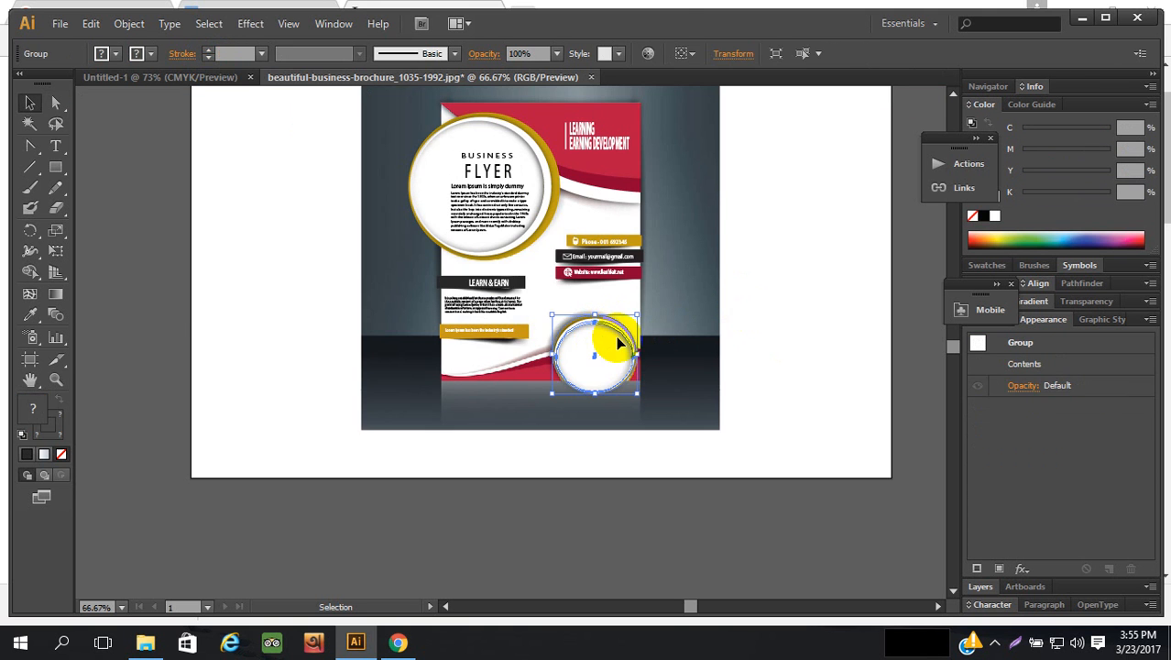
{"action": "left_click", "coordinate": [729, 349]}
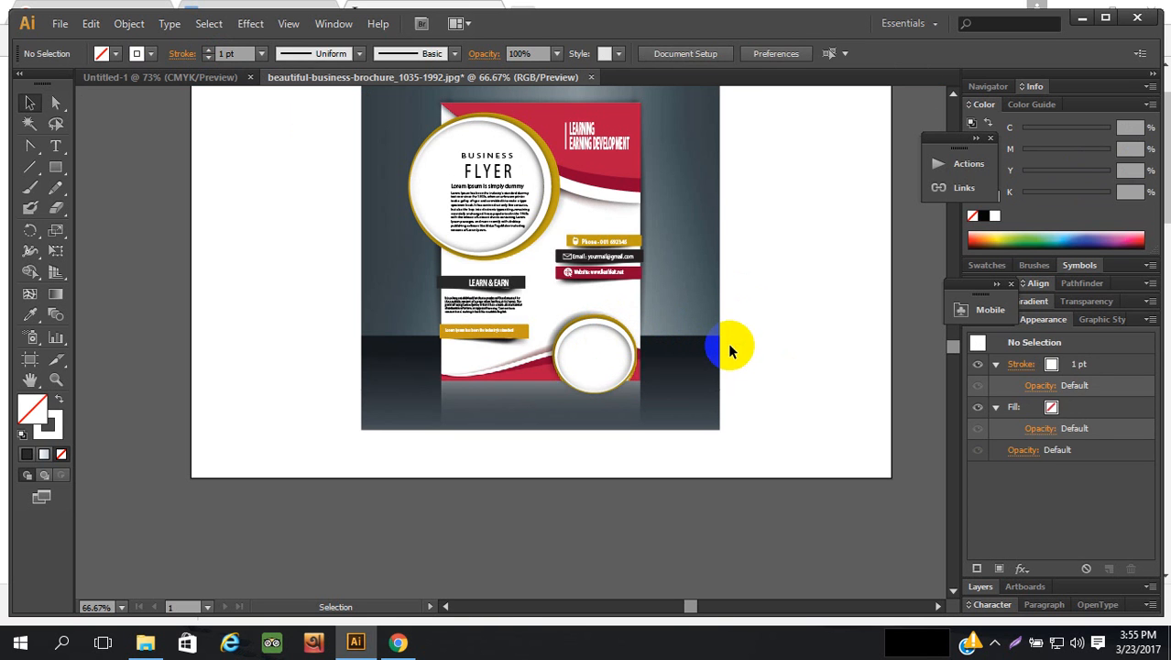
- Fine-tune the small circle frame against the reference circle and move it back out just right of the flyer
{"action": "left_click", "coordinate": [631, 369]}
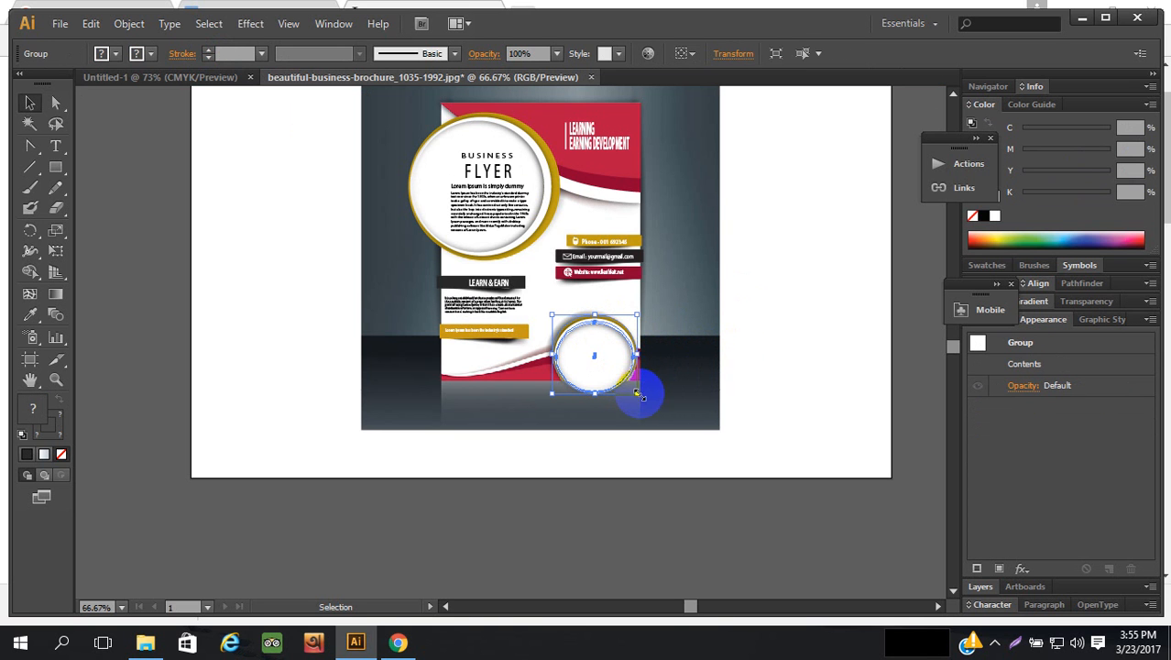
{"action": "left_click", "coordinate": [640, 364]}
{"action": "left_click", "coordinate": [640, 364]}
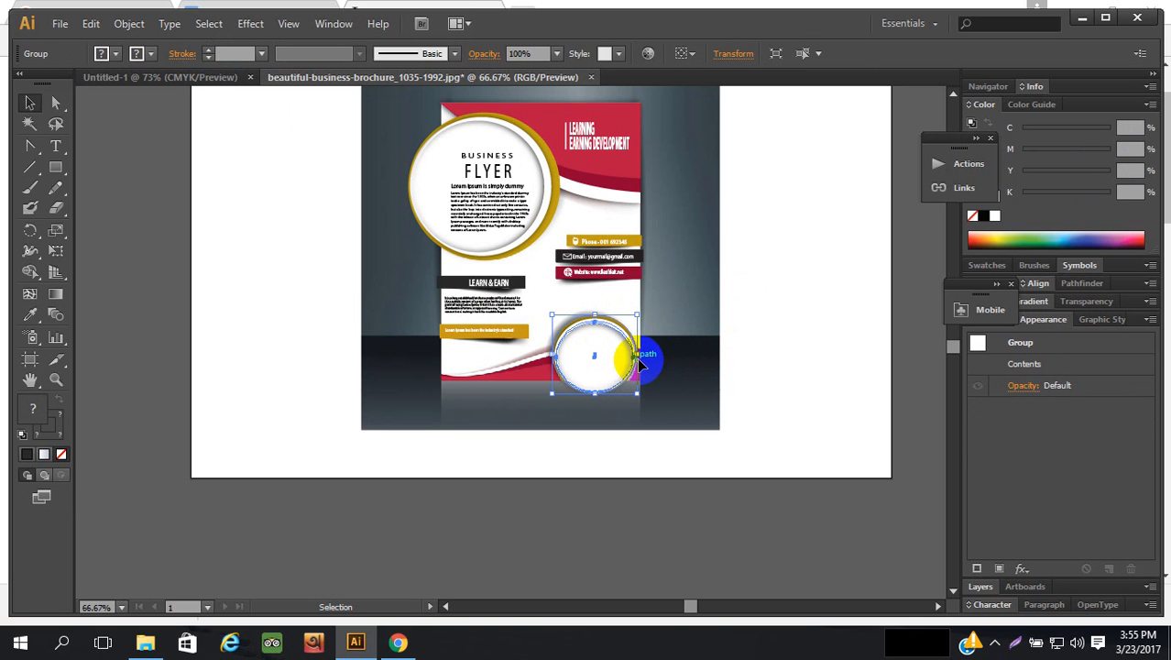
{"action": "left_click_drag", "start_coordinate": [641, 364], "coordinate": [640, 353]}
{"action": "left_click", "coordinate": [728, 371]}
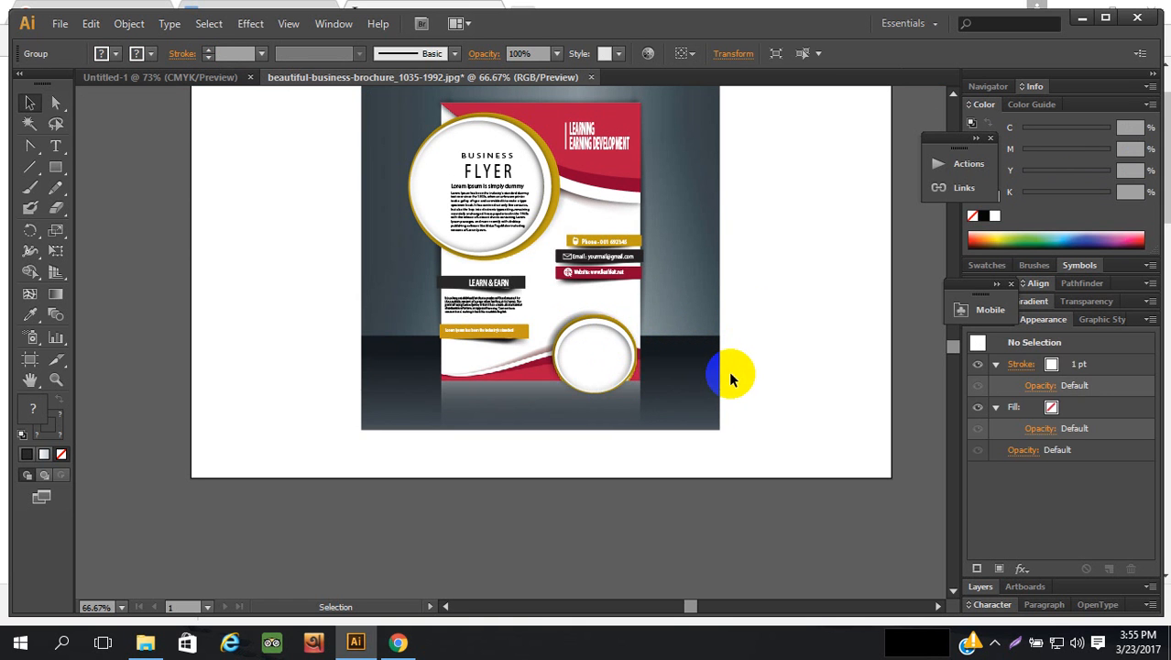
{"action": "left_click", "coordinate": [632, 364]}
{"action": "left_click_drag", "start_coordinate": [632, 365], "coordinate": [777, 365]}
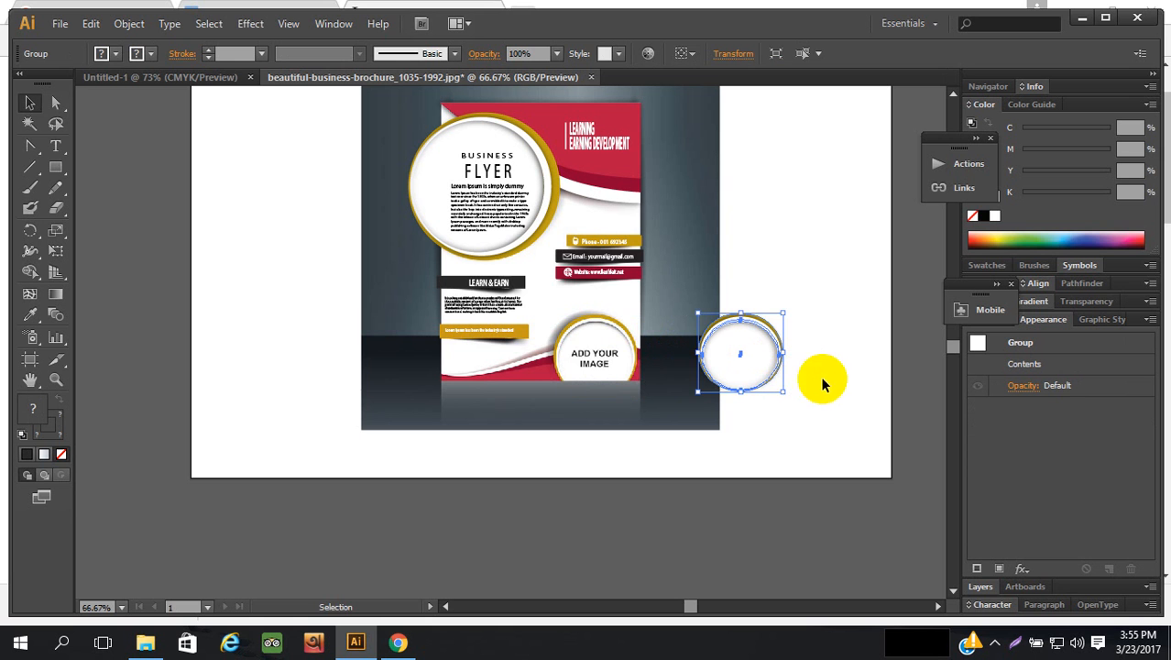
- Add the text "ADD YOUR IMAGE" on the blank artboard, scale it up to about 25 pt and move it onto the small circle frame
{"action": "left_click", "coordinate": [55, 146]}
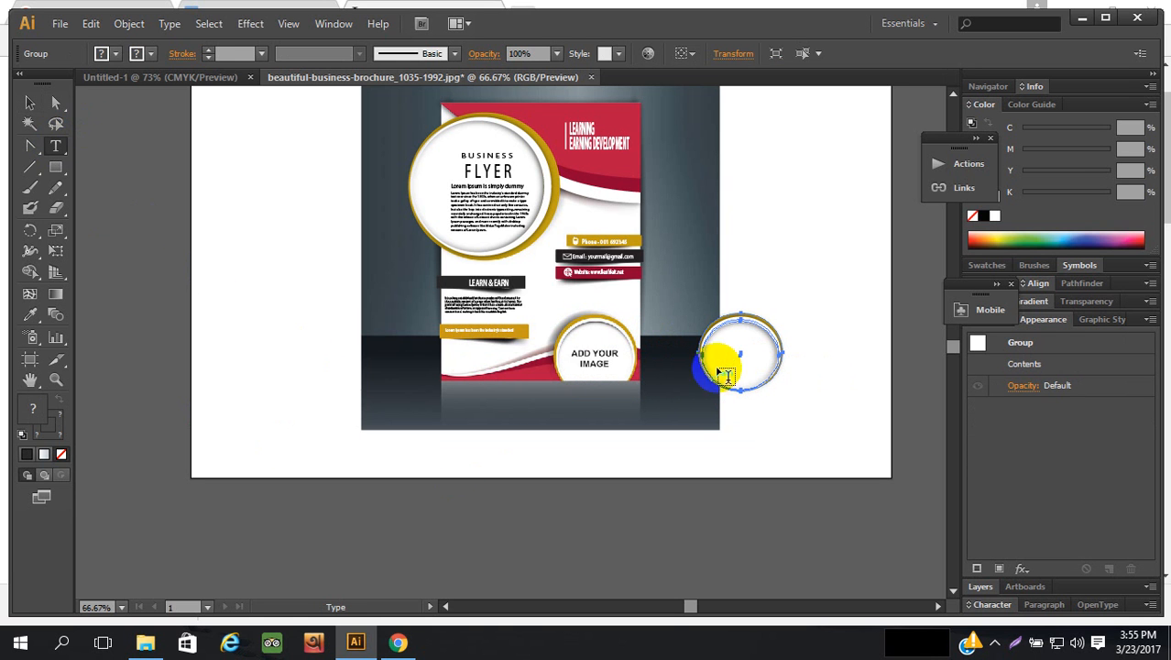
{"action": "left_click", "coordinate": [747, 356]}
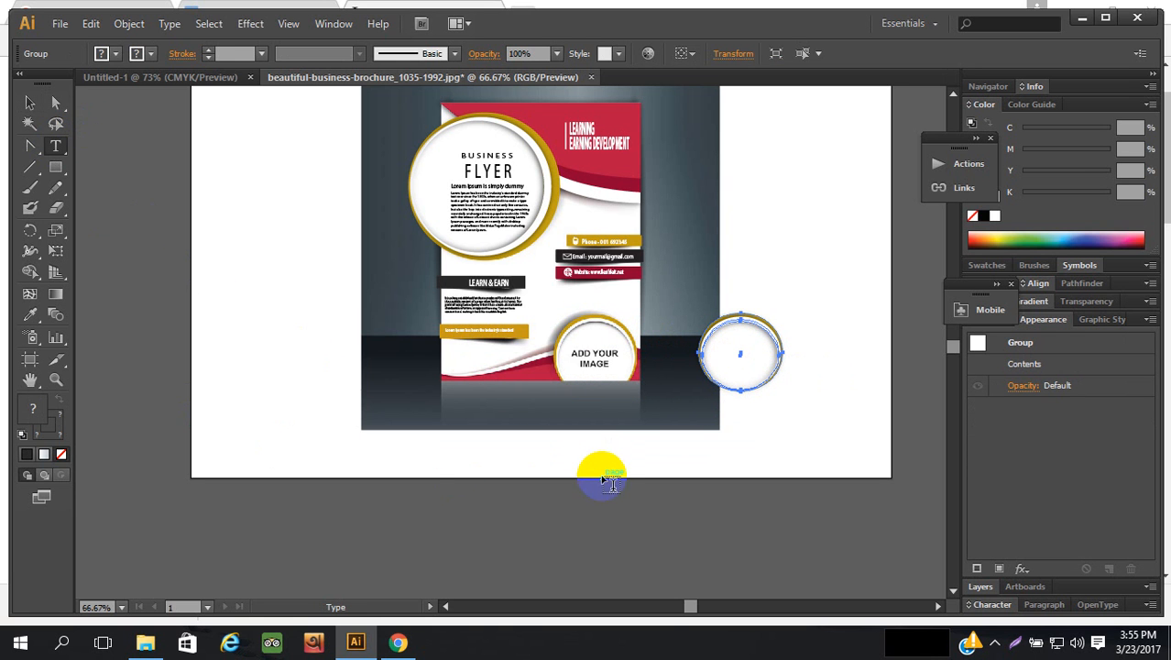
{"action": "left_click", "coordinate": [623, 447]}
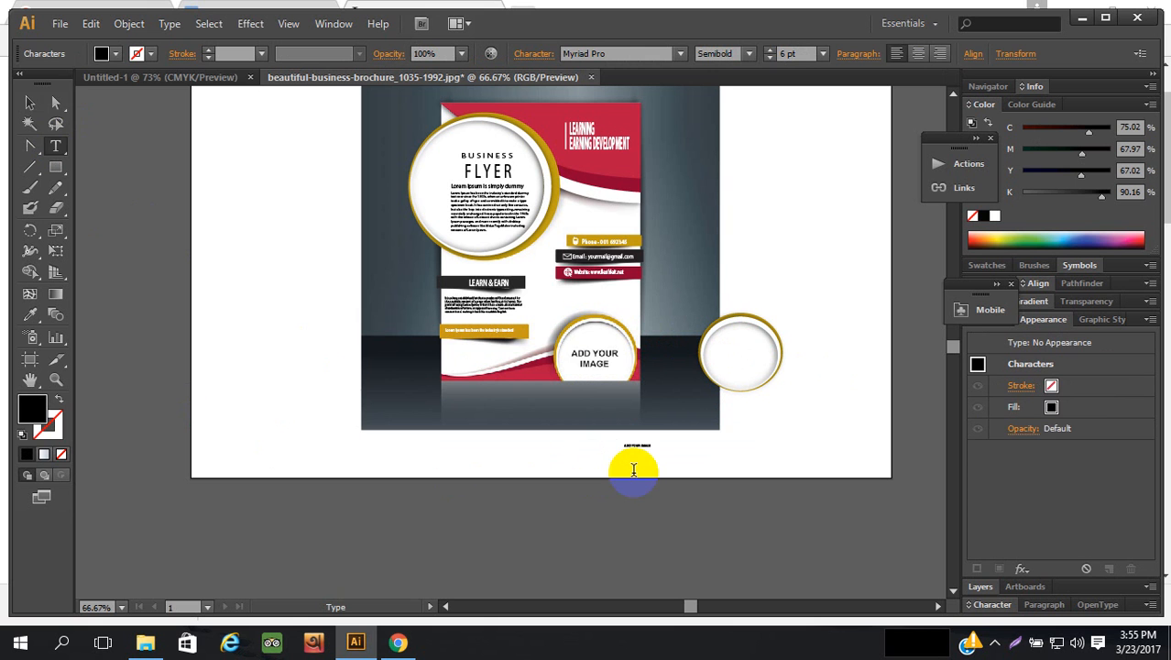
{"action": "left_click", "coordinate": [32, 101]}
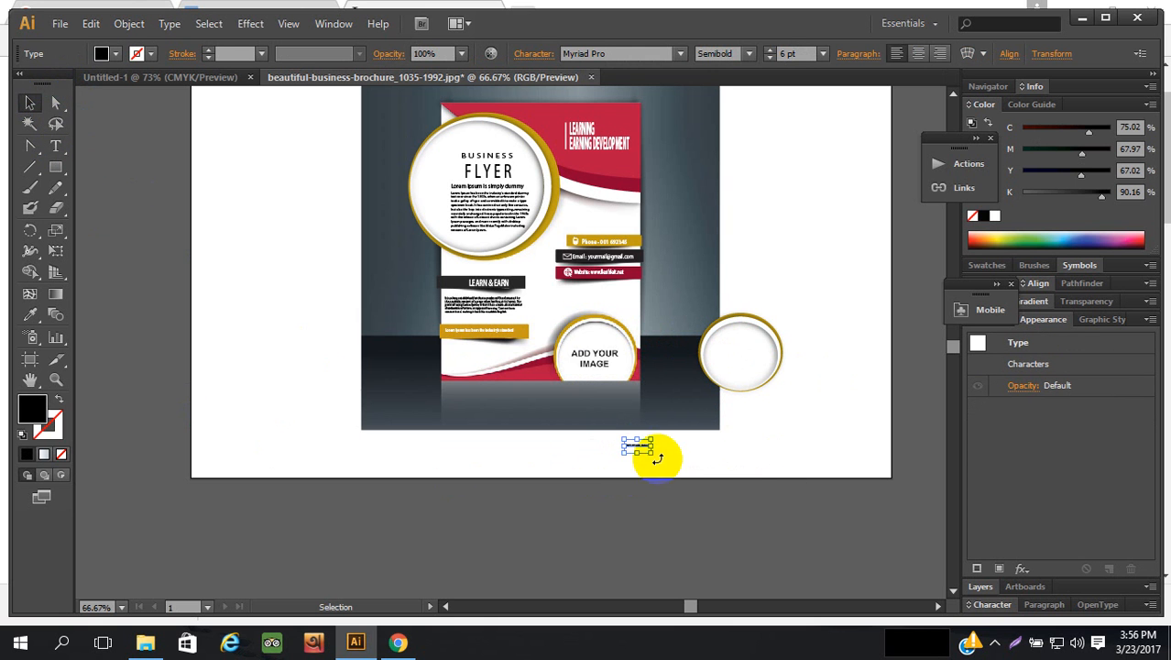
{"action": "left_click_drag", "start_coordinate": [650, 450], "coordinate": [740, 509]}
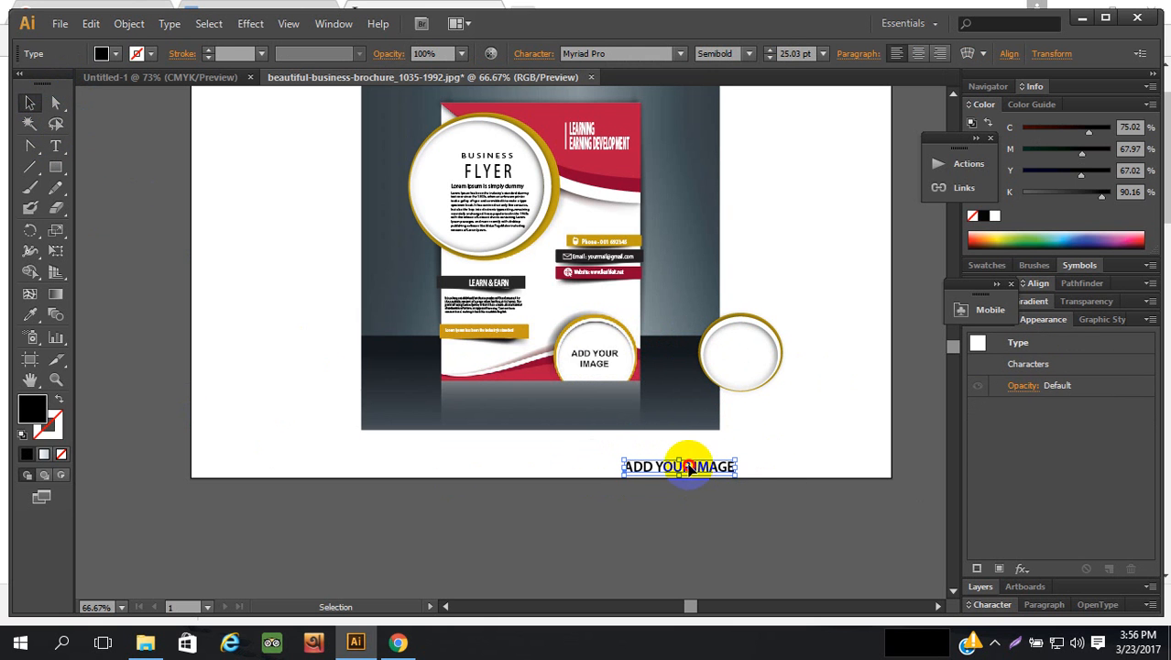
{"action": "left_click_drag", "start_coordinate": [689, 469], "coordinate": [784, 359]}
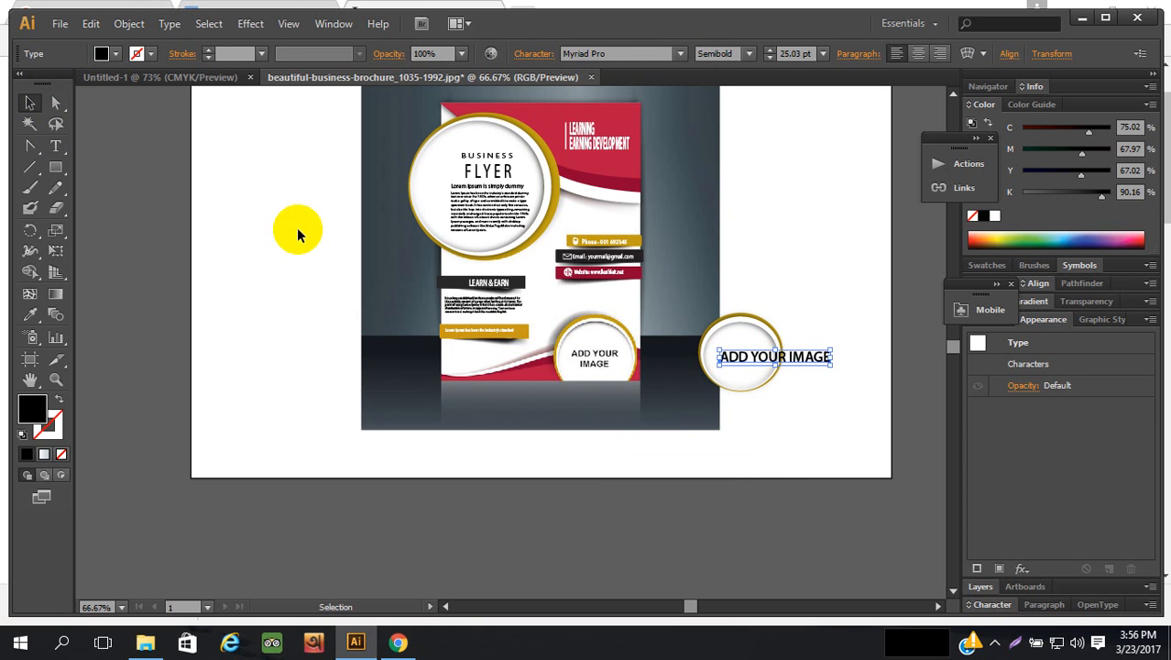
- Break the "ADD YOUR IMAGE" text into two lines before "IMAGE"
{"action": "left_click", "coordinate": [56, 148]}
{"action": "left_click", "coordinate": [787, 357]}
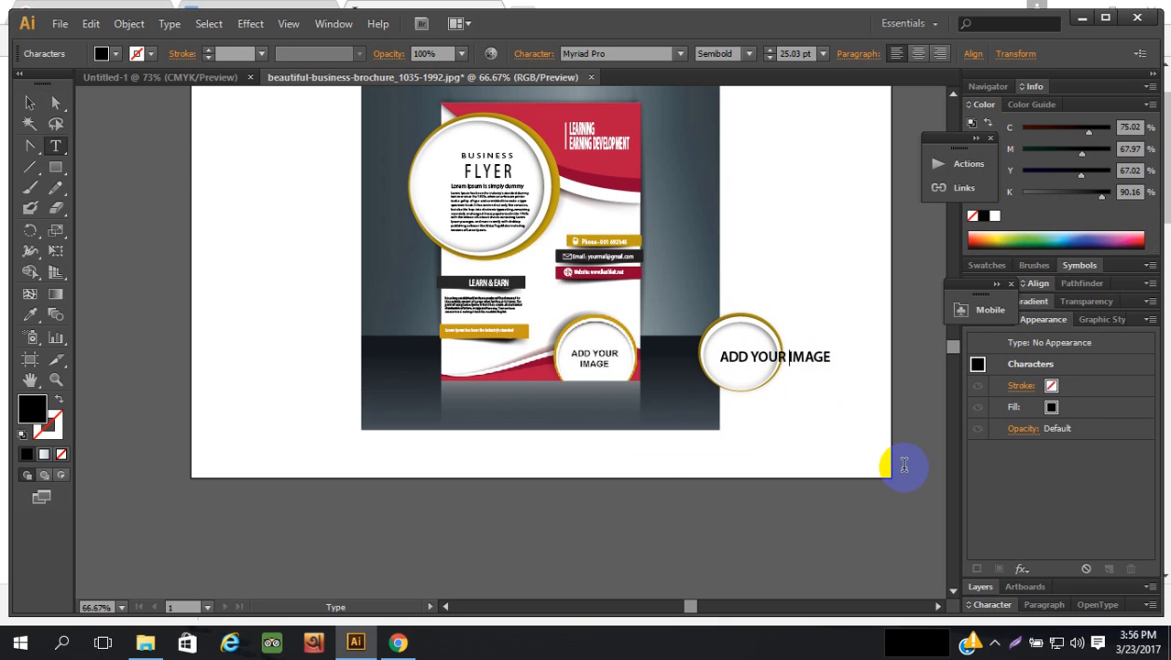
{"action": "key", "text": "Return"}
{"action": "left_click", "coordinate": [29, 103]}
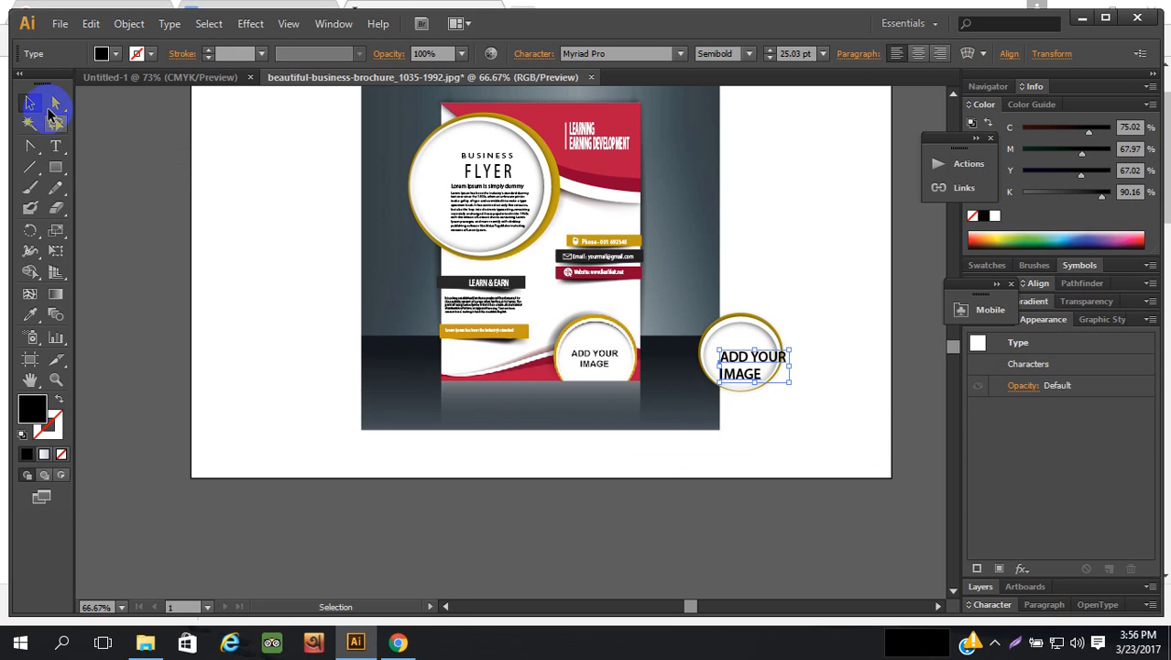
- Narrow the two-line "ADD YOUR IMAGE" text, centre-align it and position it in the middle of the small circle frame
{"action": "left_click_drag", "start_coordinate": [788, 376], "coordinate": [743, 354]}
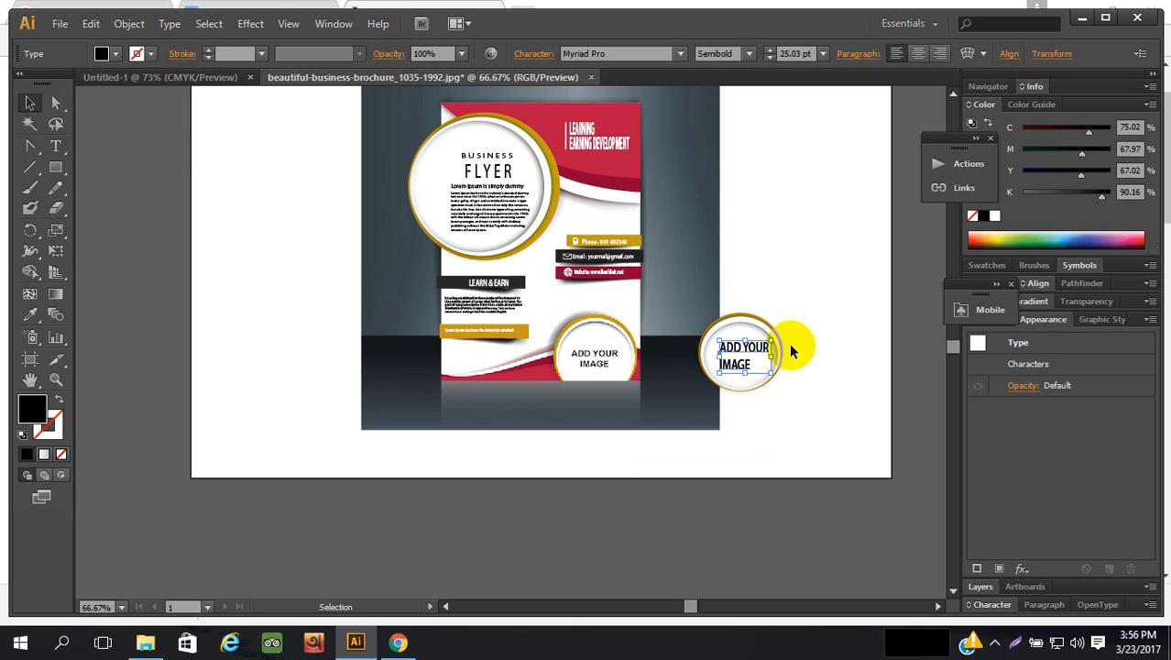
{"action": "left_click", "coordinate": [918, 54]}
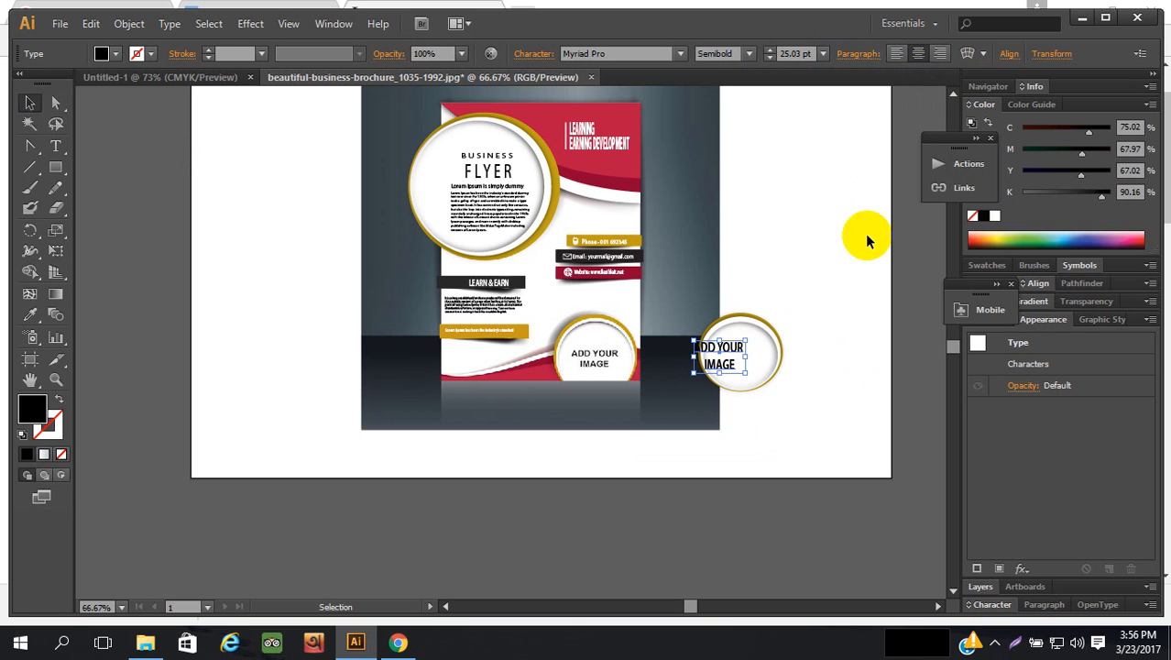
{"action": "left_click_drag", "start_coordinate": [730, 353], "coordinate": [757, 355]}
{"action": "left_click", "coordinate": [851, 365]}
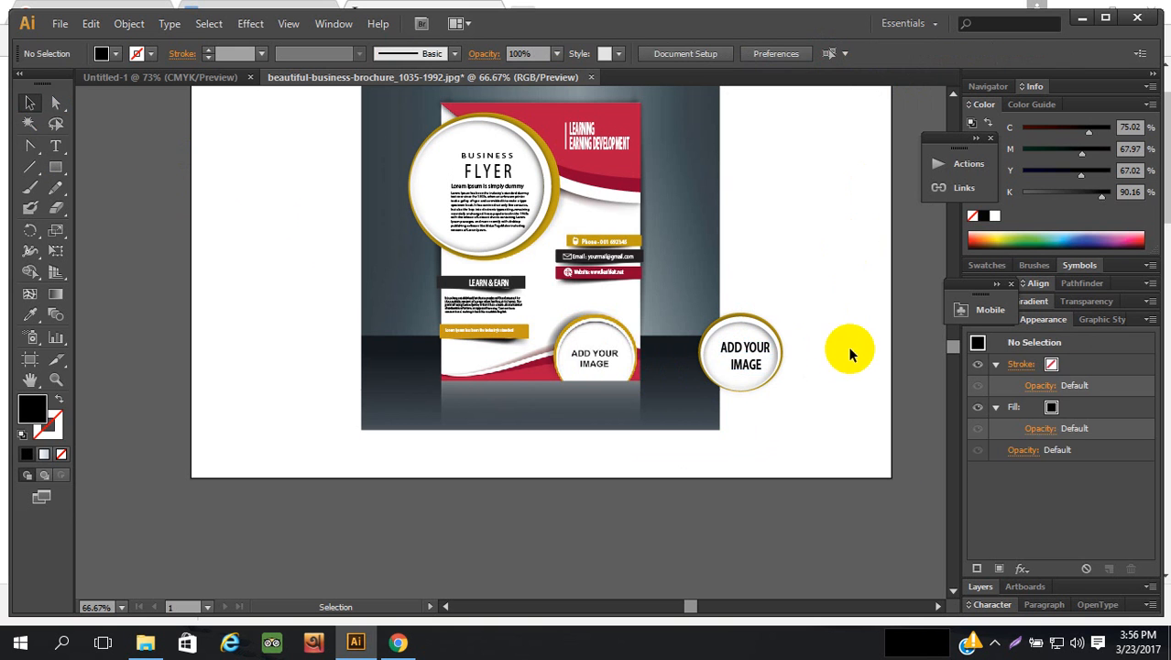
- Move the small circle frame together with its text over the reference "ADD YOUR IMAGE" circle on the flyer
{"action": "left_click_drag", "start_coordinate": [796, 295], "coordinate": [637, 354]}
{"action": "left_click", "coordinate": [723, 347]}
{"action": "left_click", "coordinate": [682, 354]}
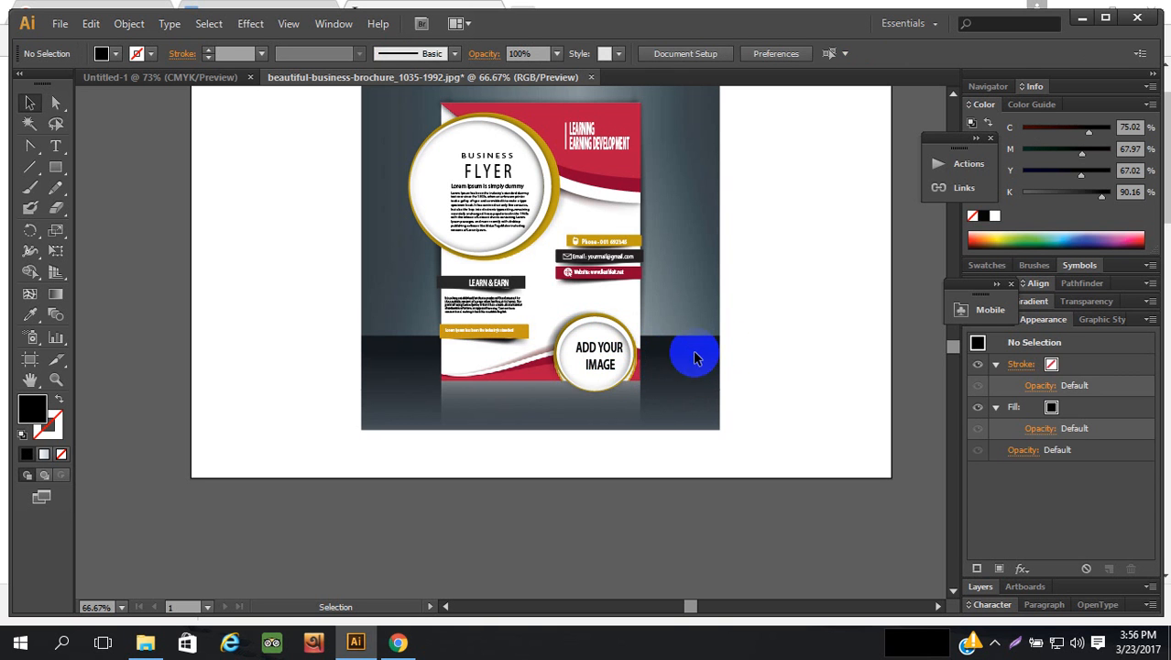
- Adjust the lower and left edges of the placed circle frame to follow the reference circle
{"action": "left_click", "coordinate": [609, 374]}
{"action": "left_click", "coordinate": [596, 386]}
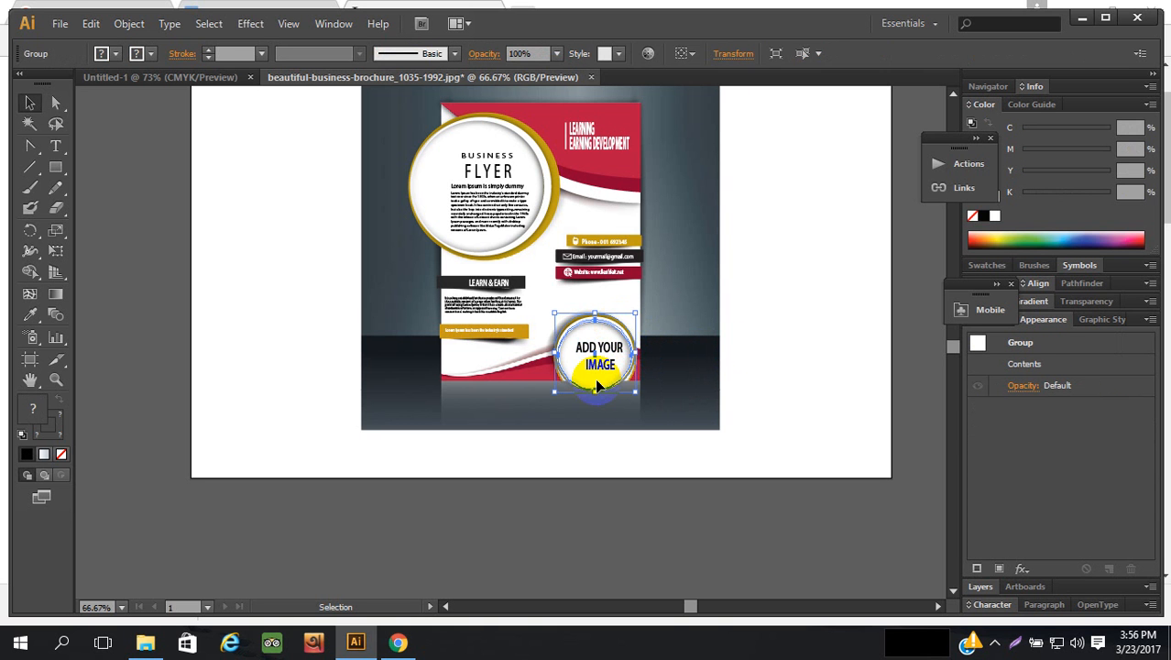
{"action": "left_click_drag", "start_coordinate": [596, 386], "coordinate": [595, 393]}
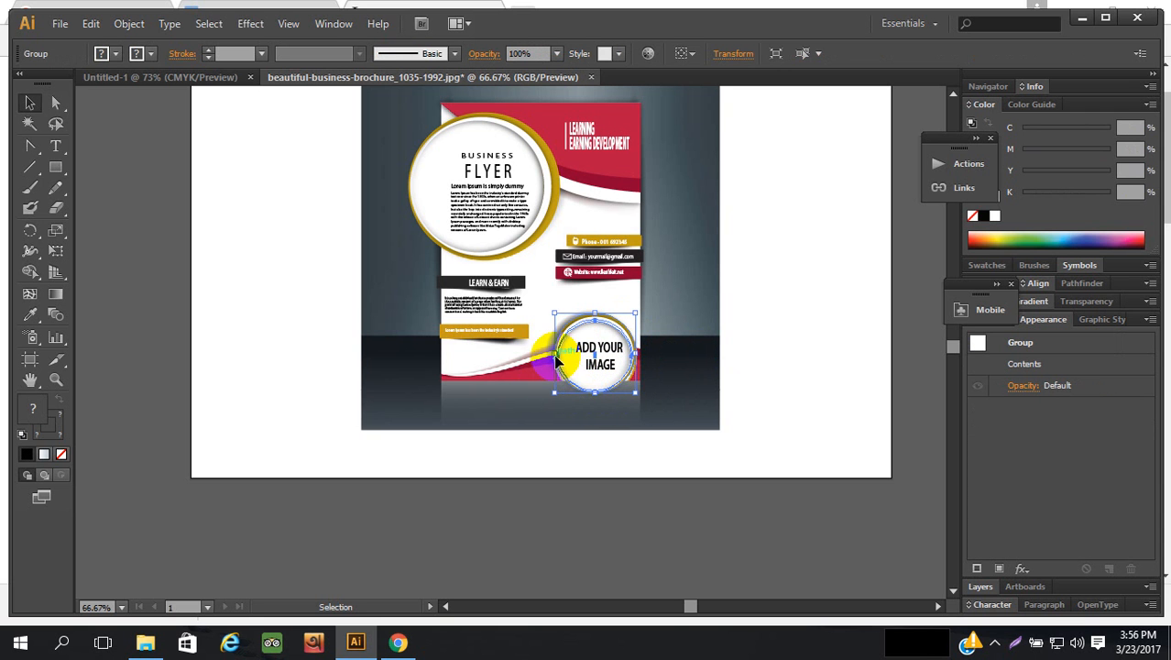
{"action": "left_click_drag", "start_coordinate": [561, 392], "coordinate": [558, 355]}
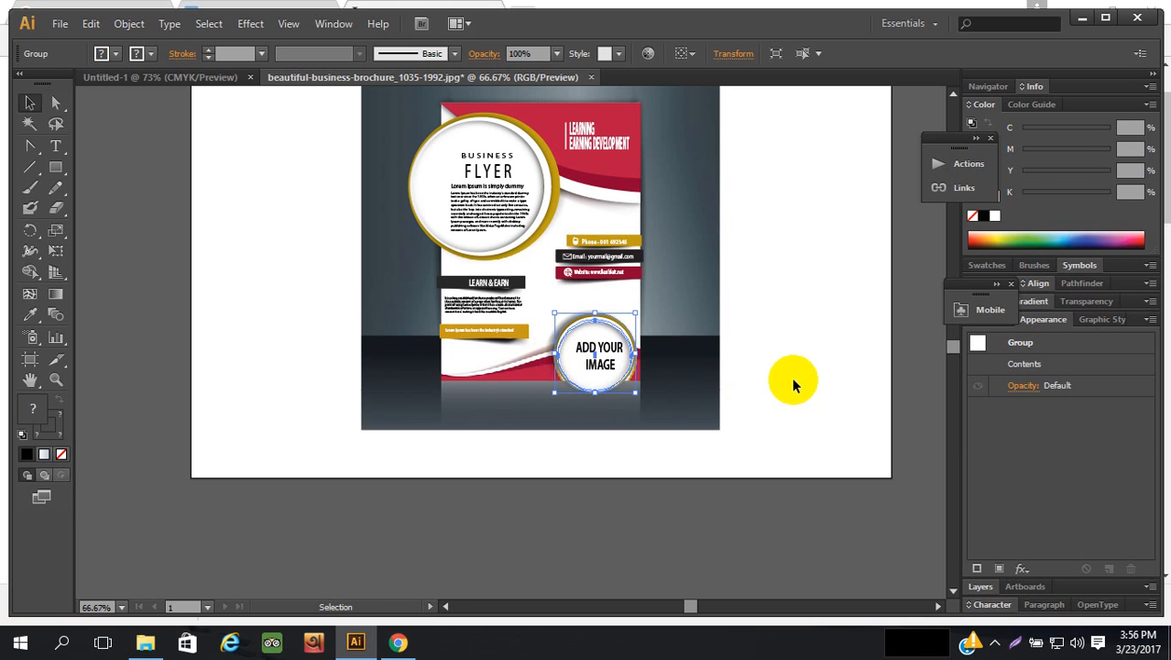
{"action": "left_click", "coordinate": [792, 376]}
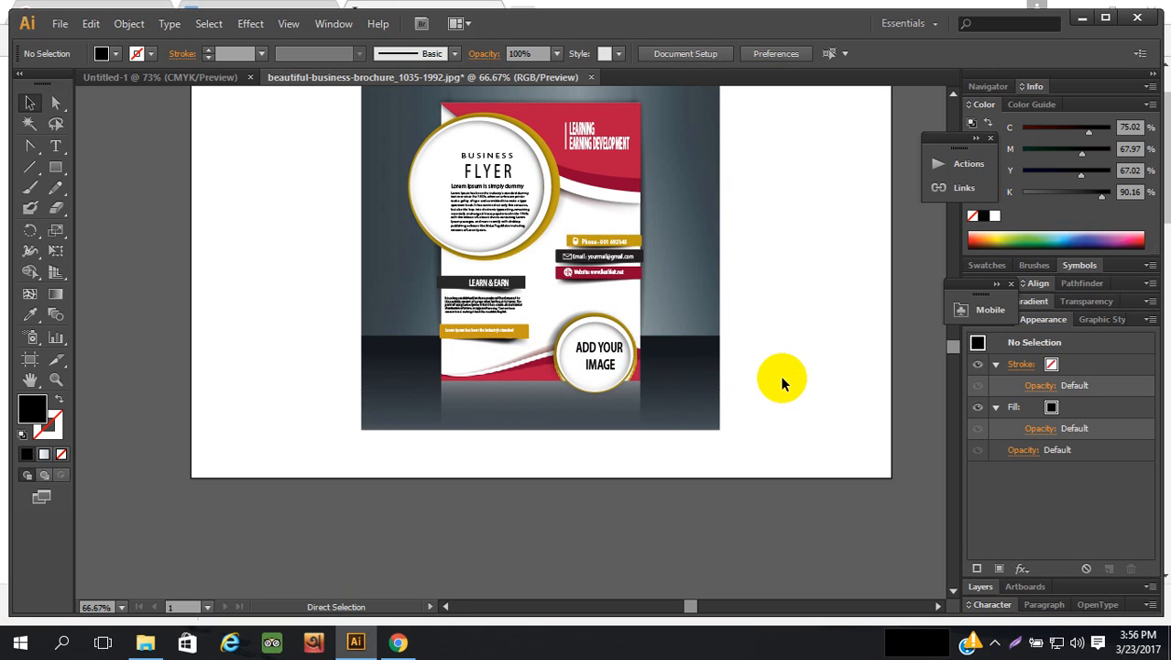
- Stretch the circle frame slightly downward and to the left, then nudge it right to cover the reference ring
{"action": "left_click", "coordinate": [56, 378]}
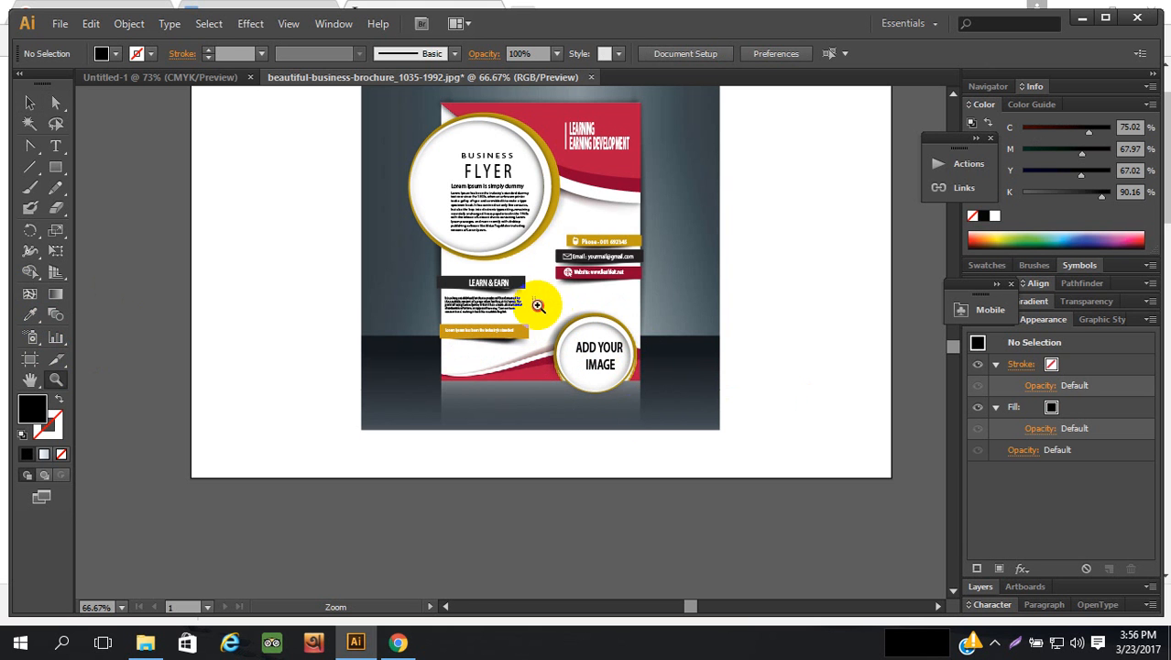
{"action": "left_click_drag", "start_coordinate": [536, 306], "coordinate": [671, 437]}
{"action": "left_click", "coordinate": [29, 103]}
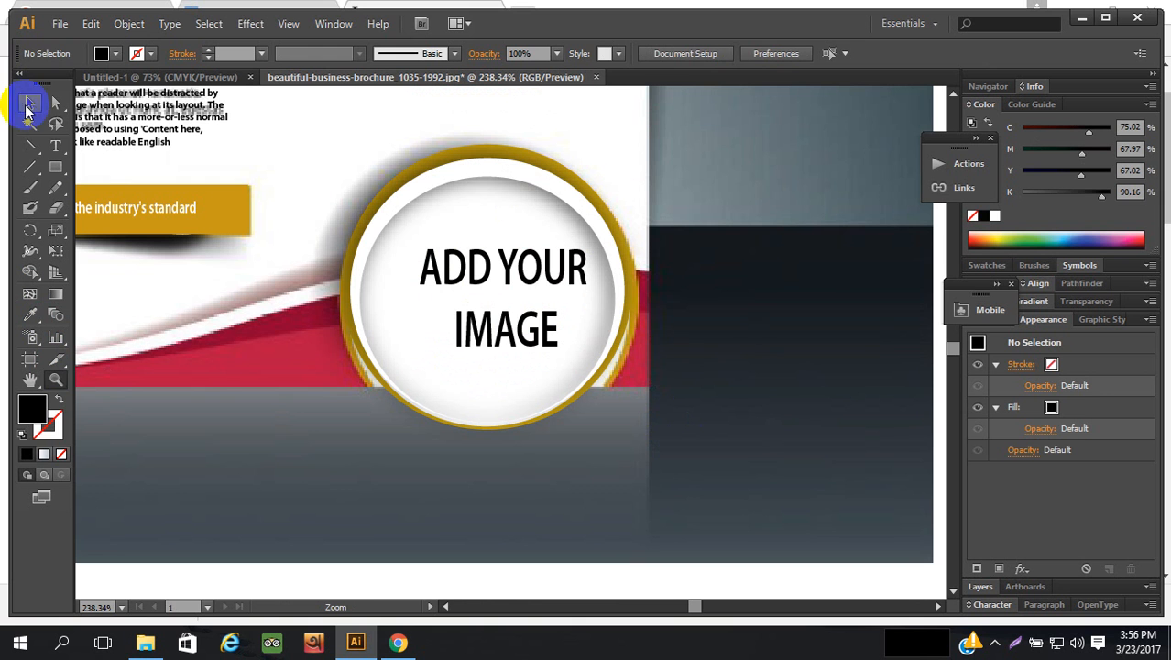
{"action": "left_click", "coordinate": [603, 290]}
{"action": "left_click", "coordinate": [603, 289]}
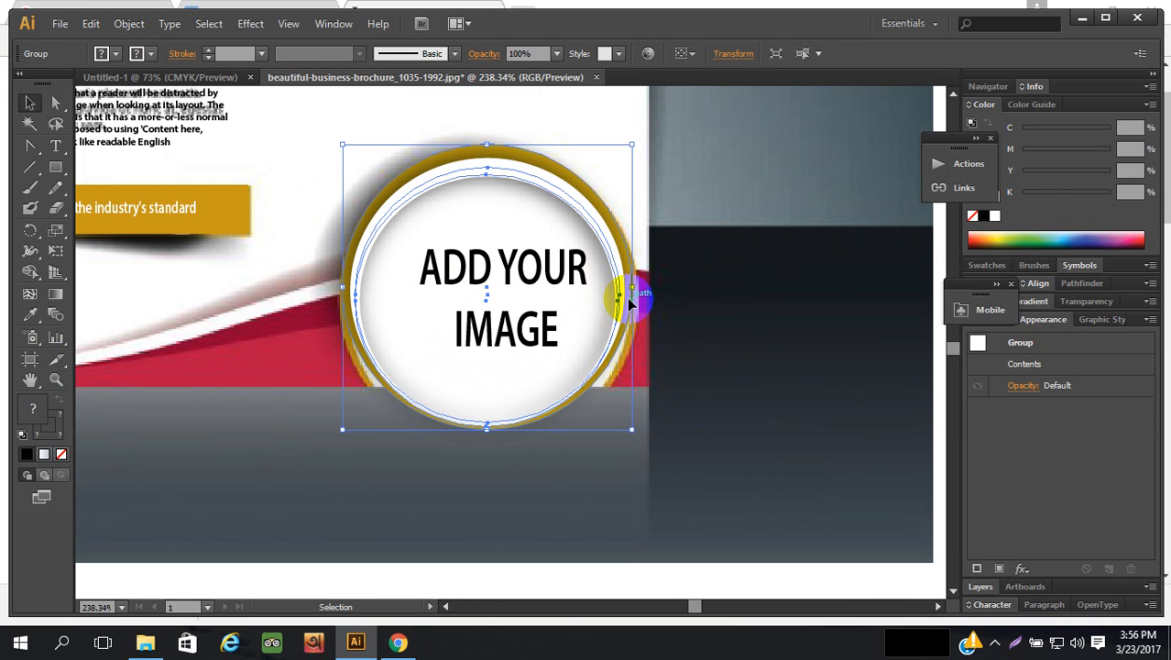
{"action": "left_click_drag", "start_coordinate": [487, 428], "coordinate": [486, 439]}
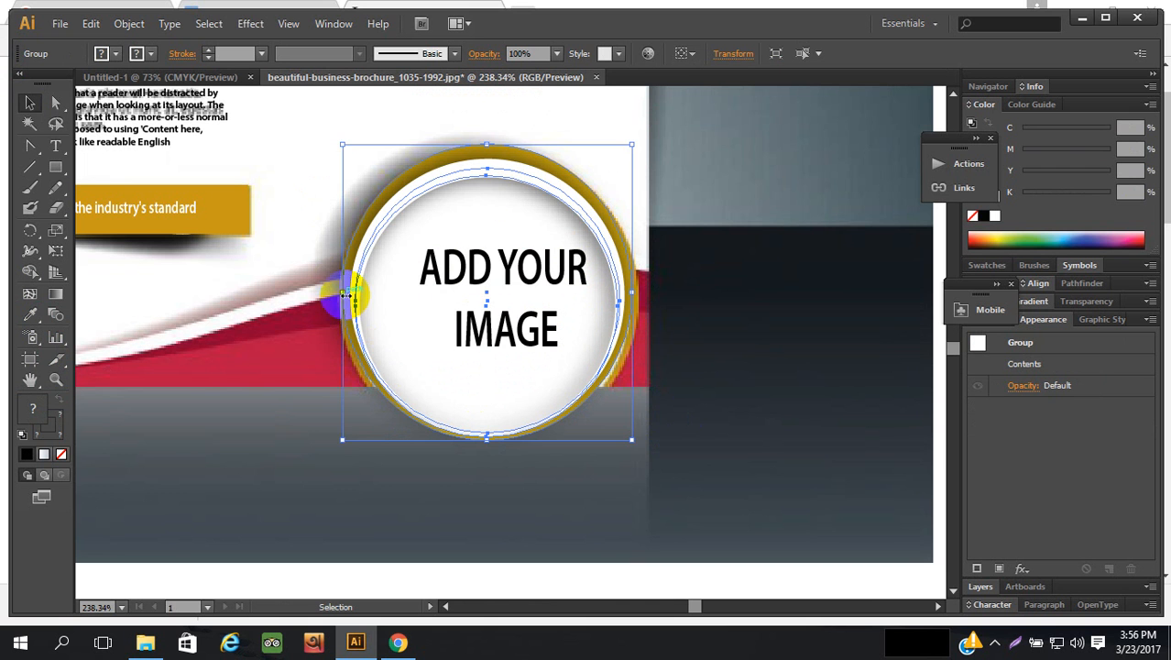
{"action": "left_click_drag", "start_coordinate": [342, 294], "coordinate": [335, 295]}
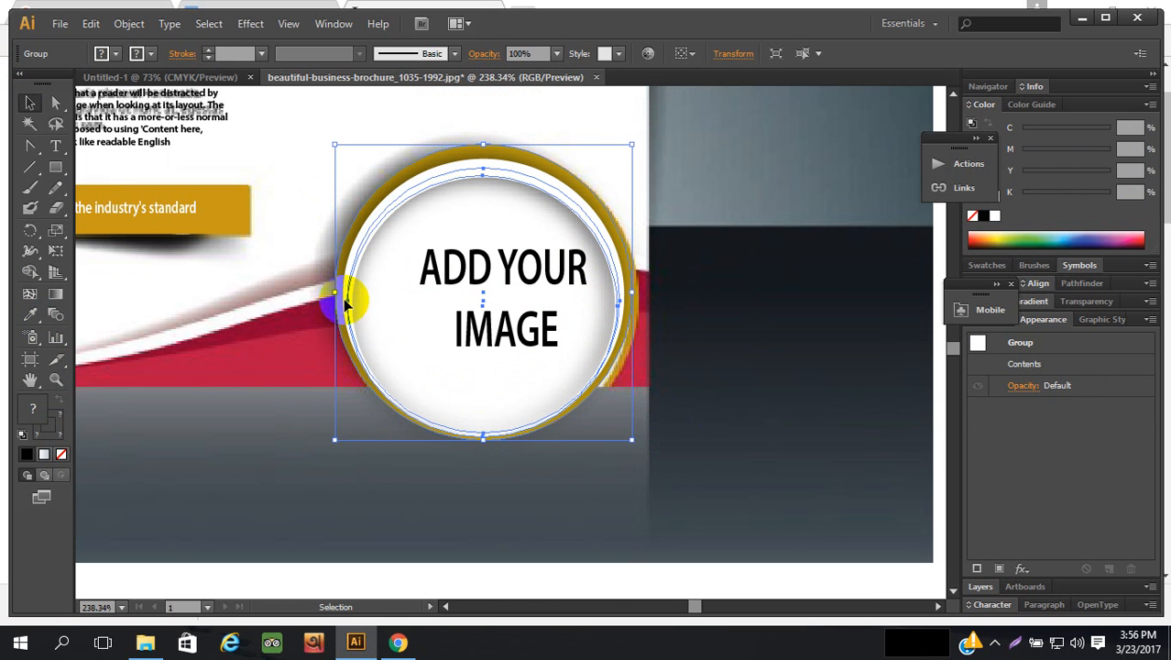
{"action": "key", "text": "Right"}
{"action": "key", "text": "Right"}
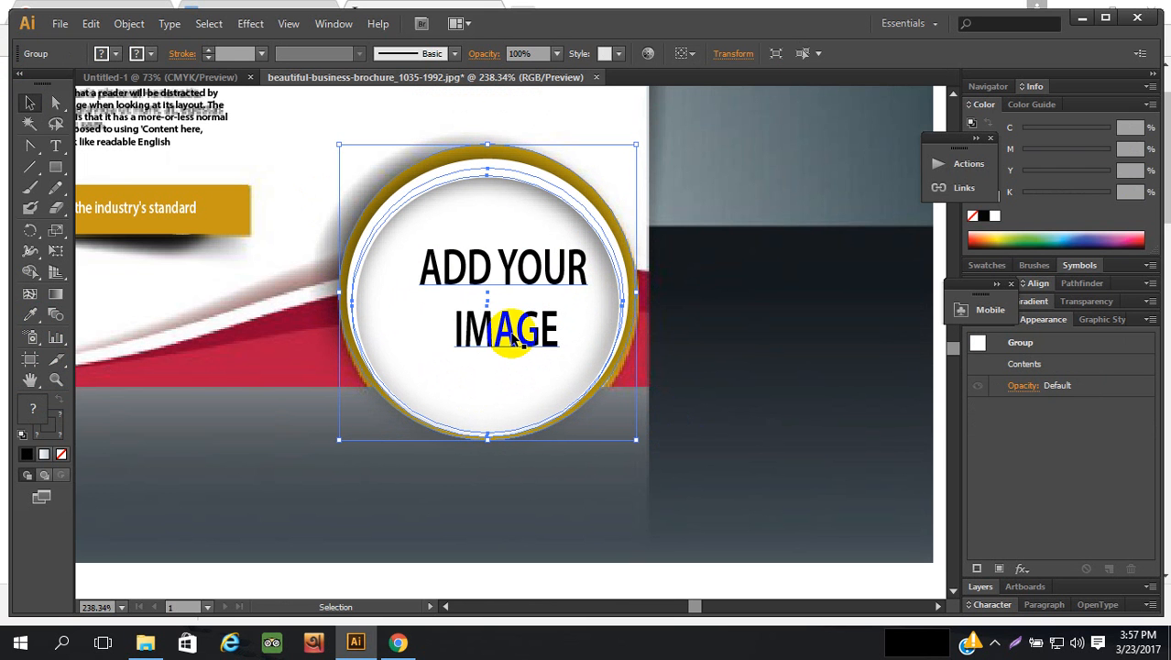
- Nudge the circle frame slightly down to fit the reference ring more closely, then deselect it
{"action": "key", "text": "Down"}
{"action": "key", "text": "Down"}
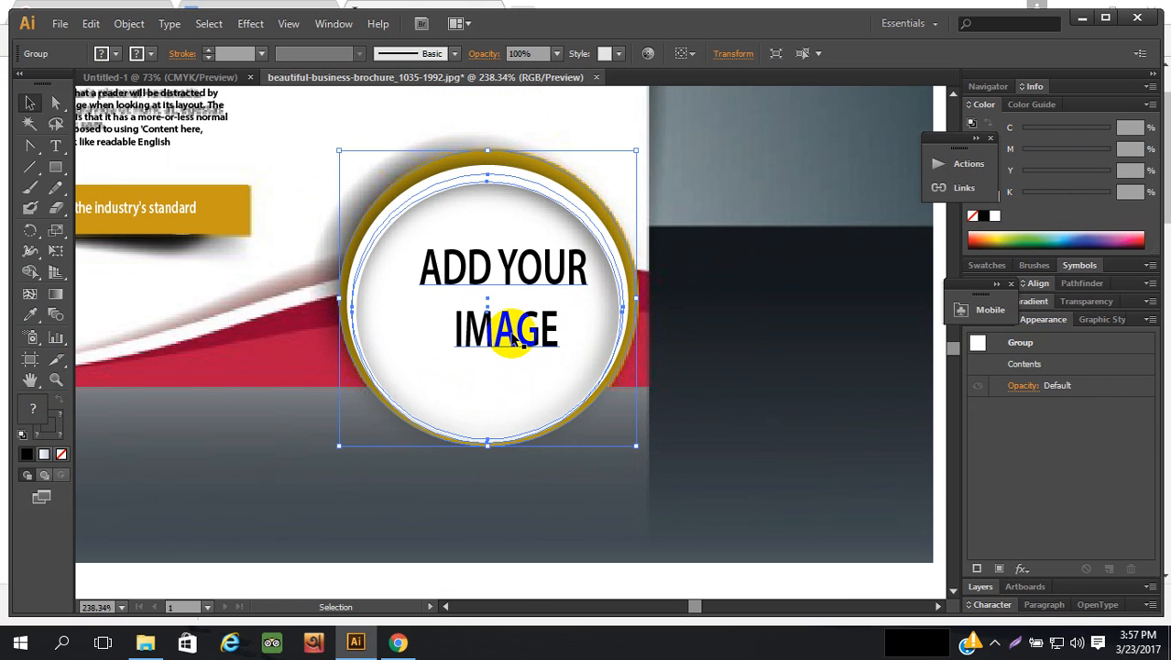
{"action": "key", "text": "Right"}
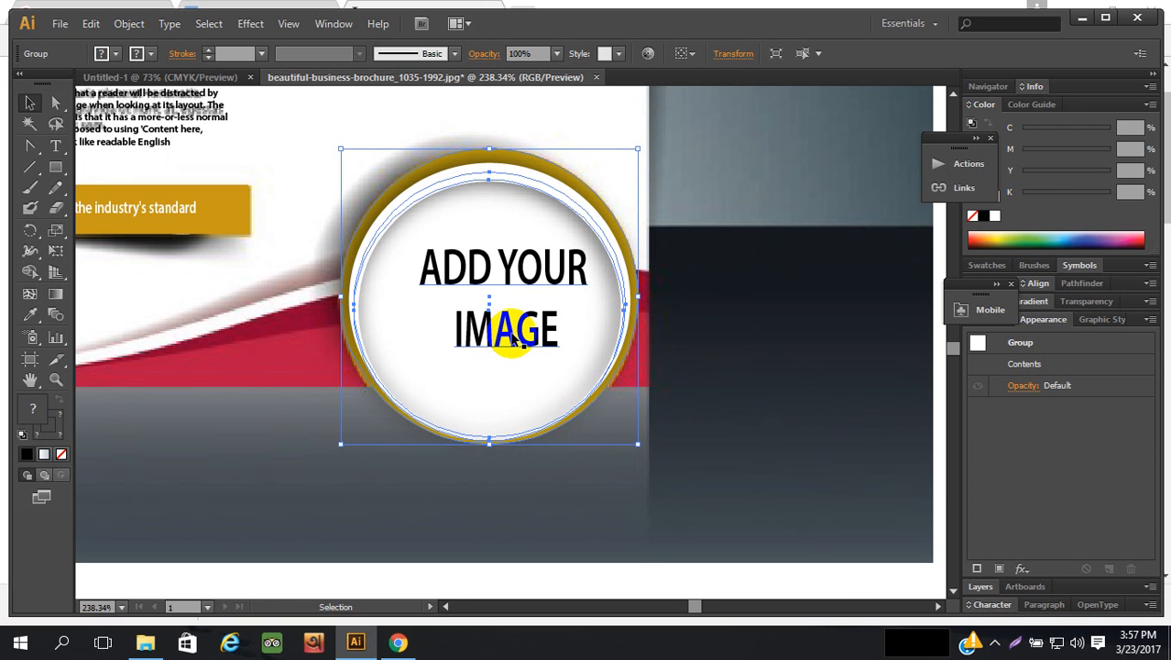
{"action": "key", "text": "Left"}
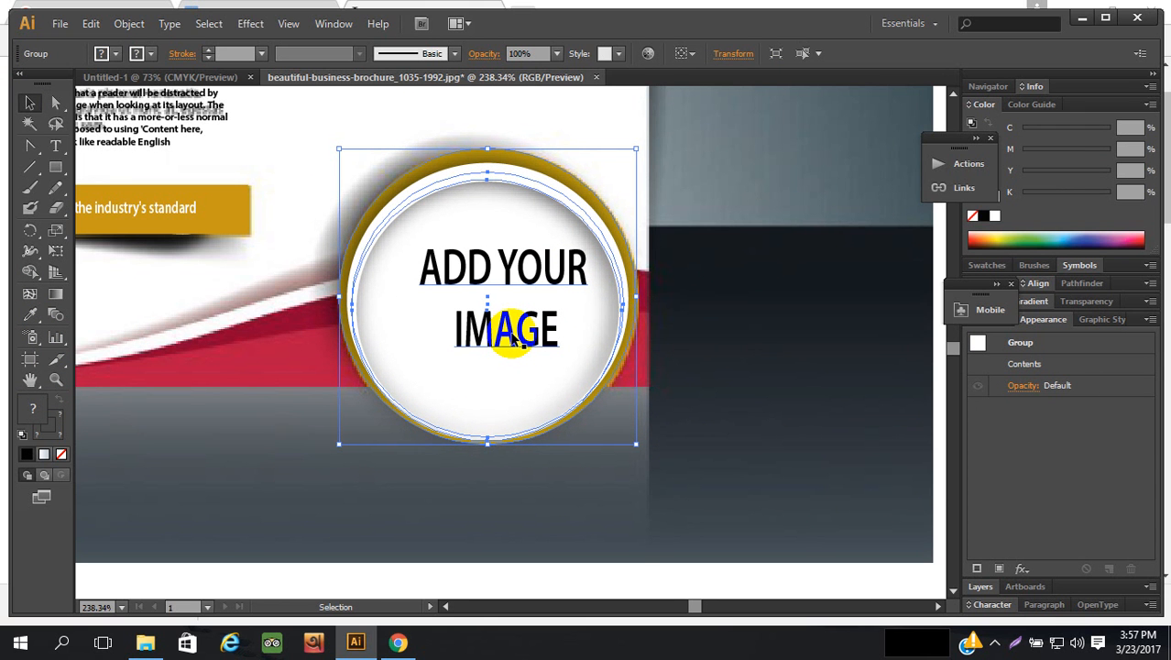
{"action": "left_click", "coordinate": [823, 328]}
- Review the whole flyer from the header curve to the lower circle frame for parts still to rebuild
{"action": "scroll", "coordinate": [823, 333], "scroll_direction": "up", "scroll_amount": 1}
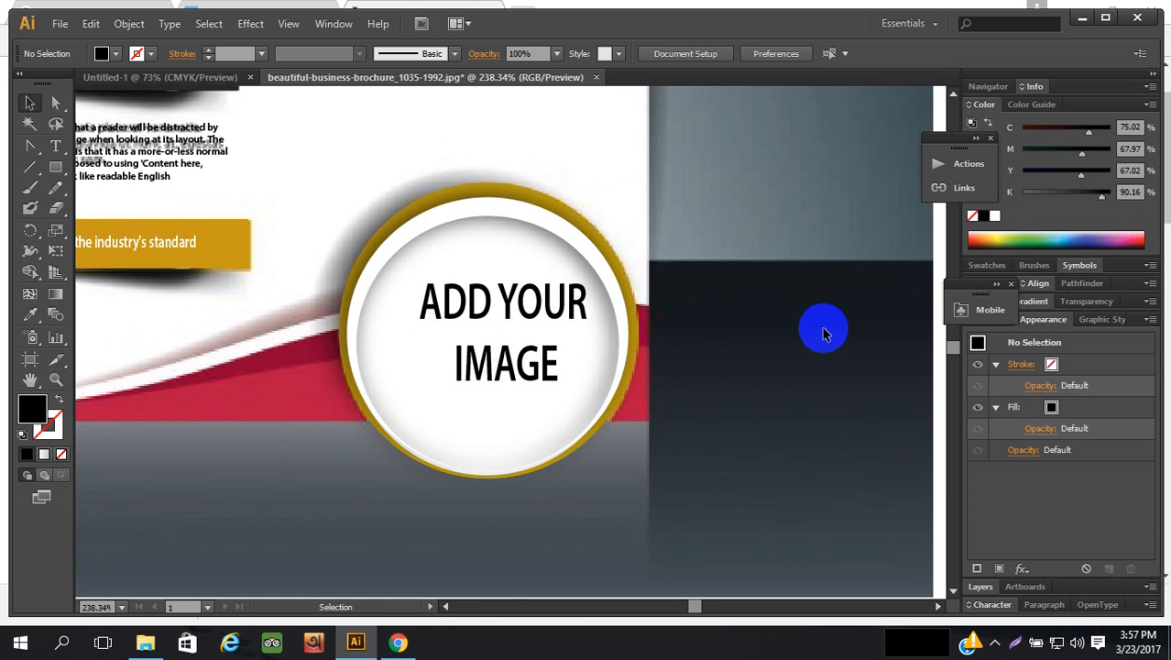
{"action": "key", "text": "ctrl+1"}
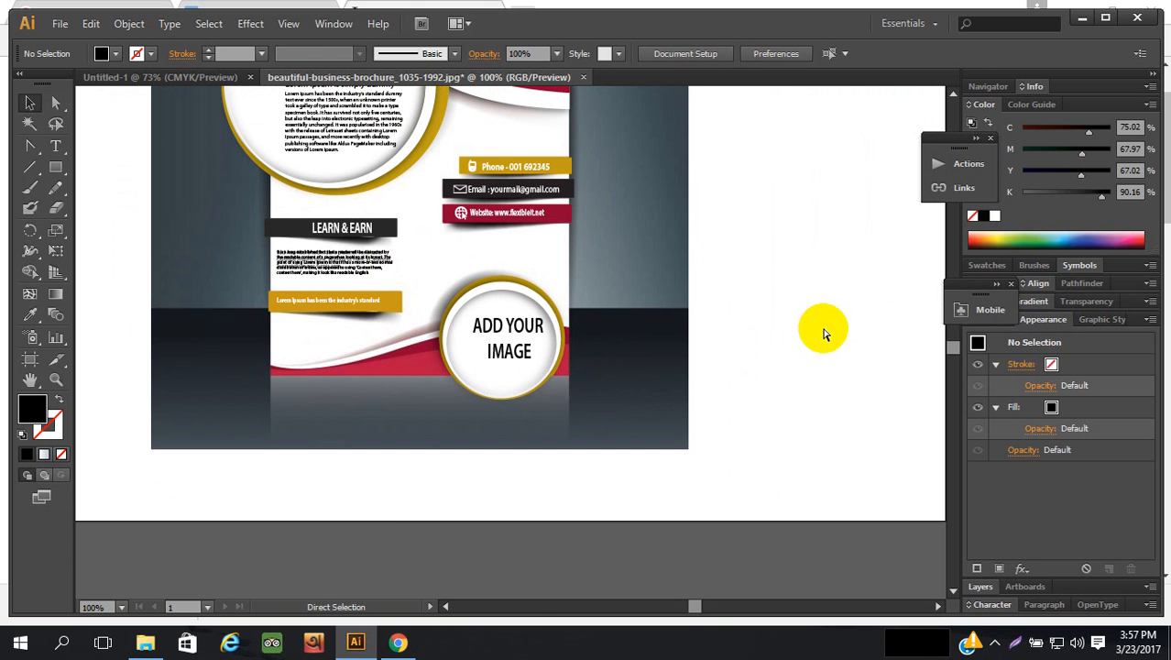
{"action": "scroll", "coordinate": [820, 326], "scroll_direction": "up", "scroll_amount": 5}
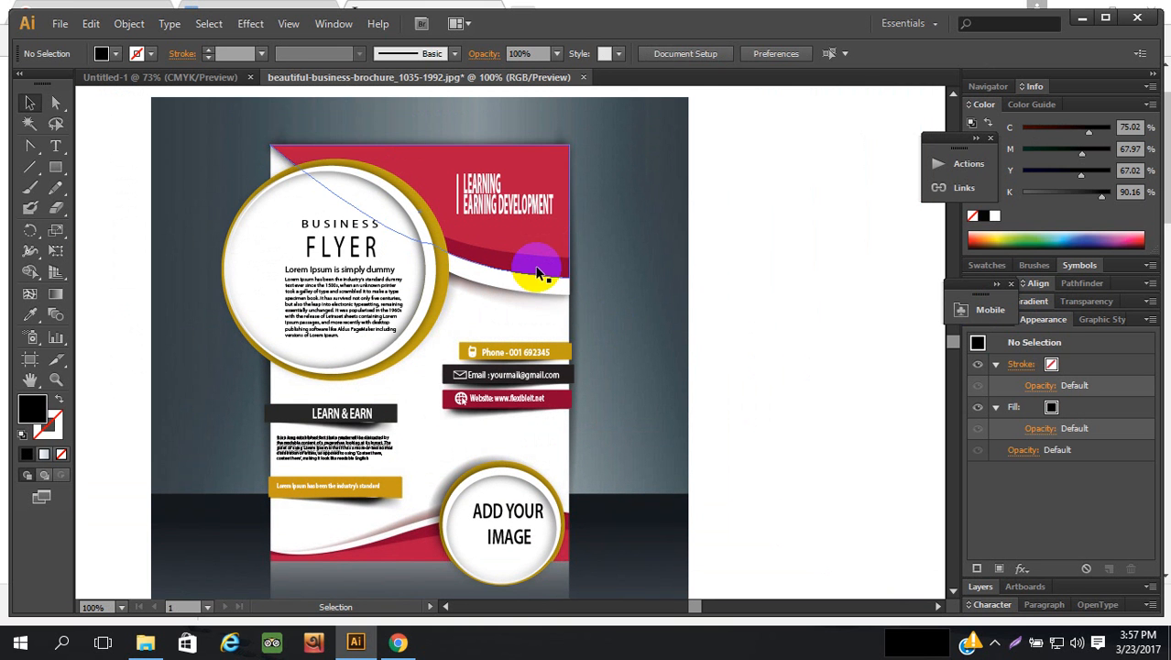
{"action": "left_click", "coordinate": [542, 259]}
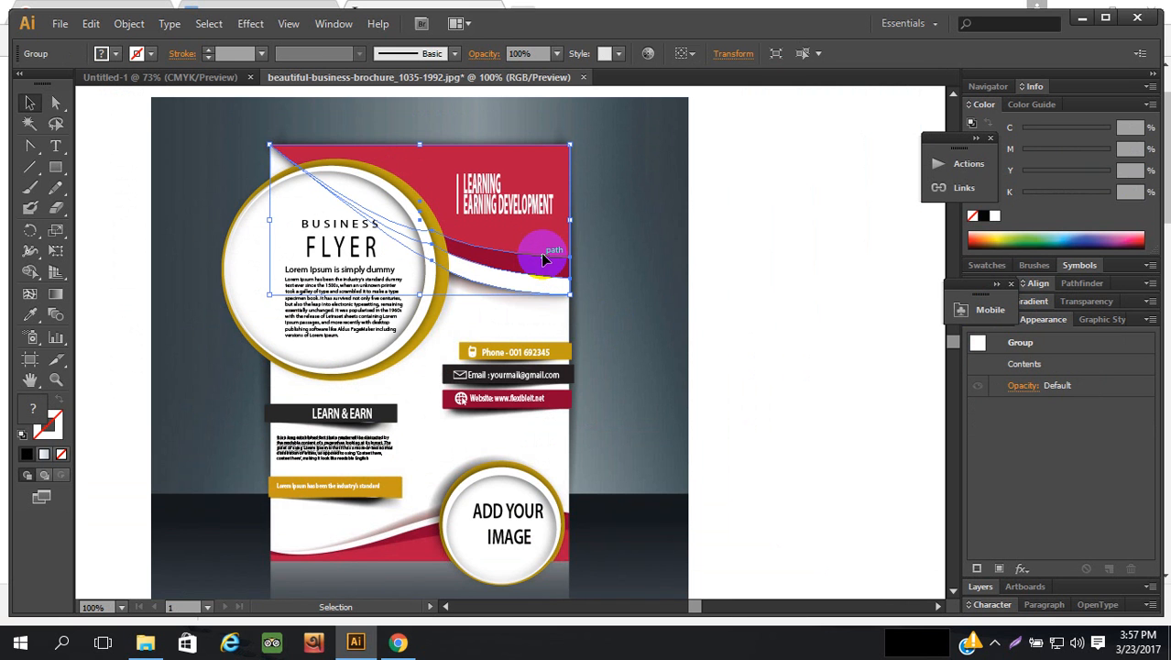
{"action": "scroll", "coordinate": [657, 236], "scroll_direction": "down", "scroll_amount": 3}
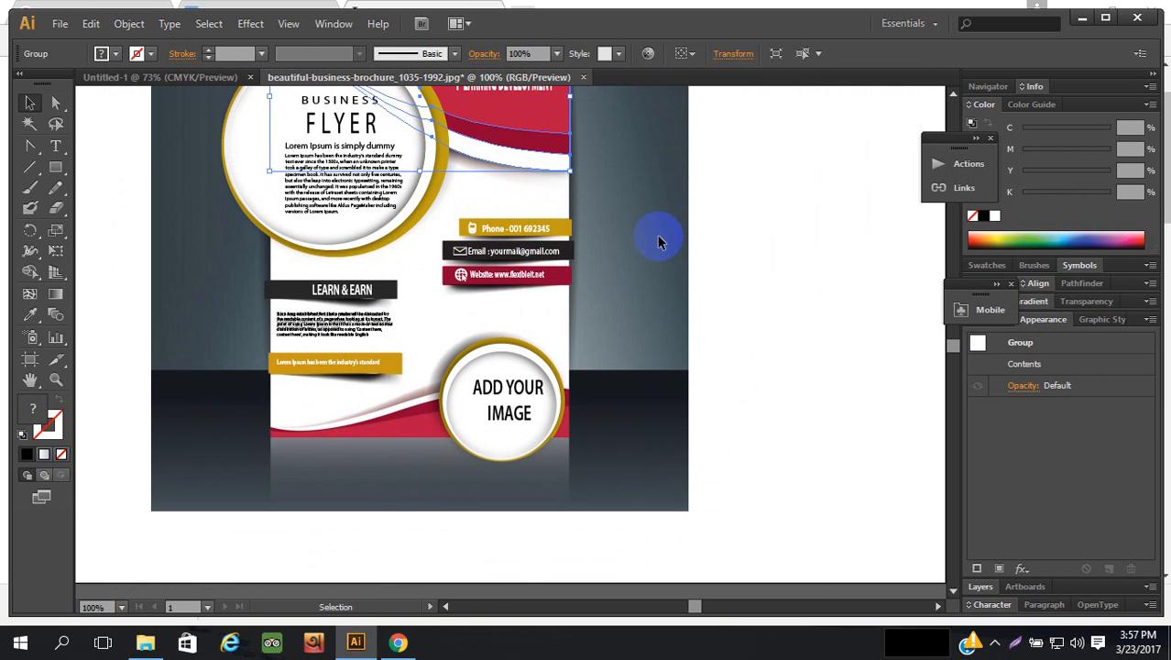
{"action": "scroll", "coordinate": [658, 235], "scroll_direction": "up", "scroll_amount": 2}
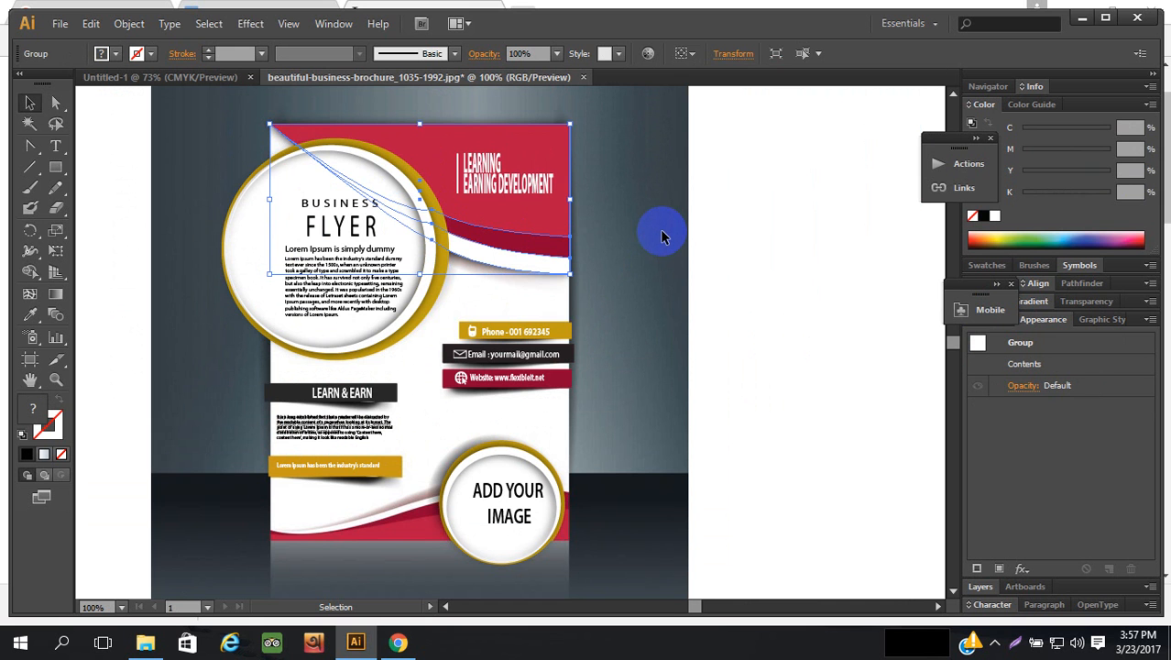
{"action": "scroll", "coordinate": [664, 236], "scroll_direction": "down", "scroll_amount": 3}
{"action": "scroll", "coordinate": [665, 236], "scroll_direction": "up", "scroll_amount": 2}
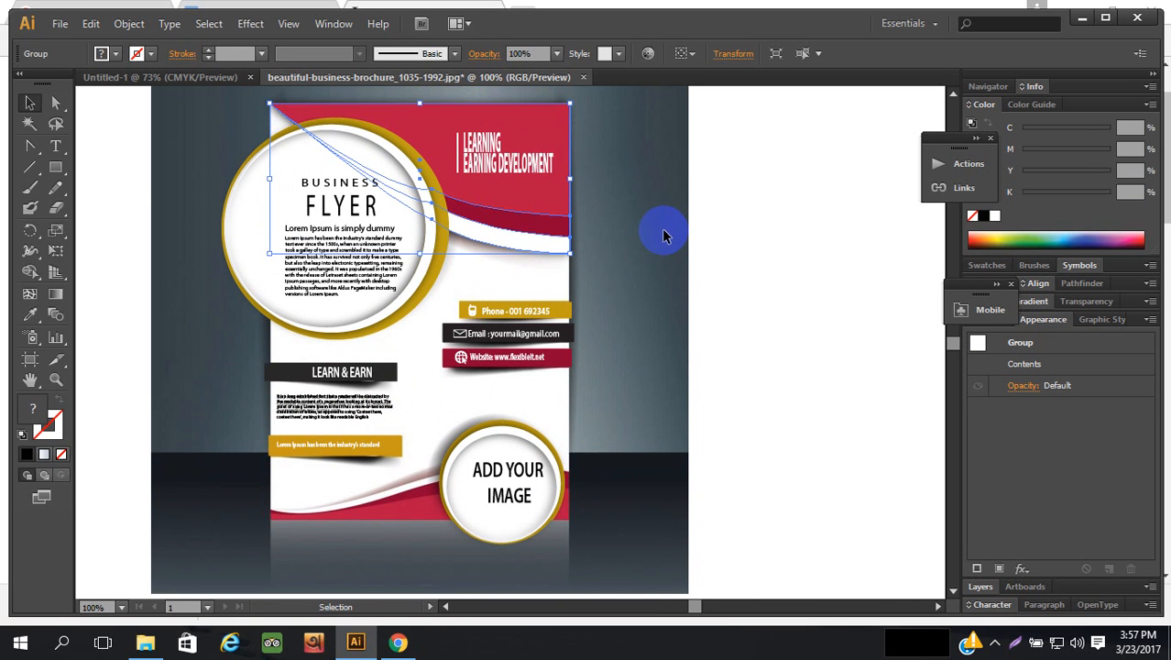
{"action": "scroll", "coordinate": [666, 231], "scroll_direction": "down", "scroll_amount": 1}
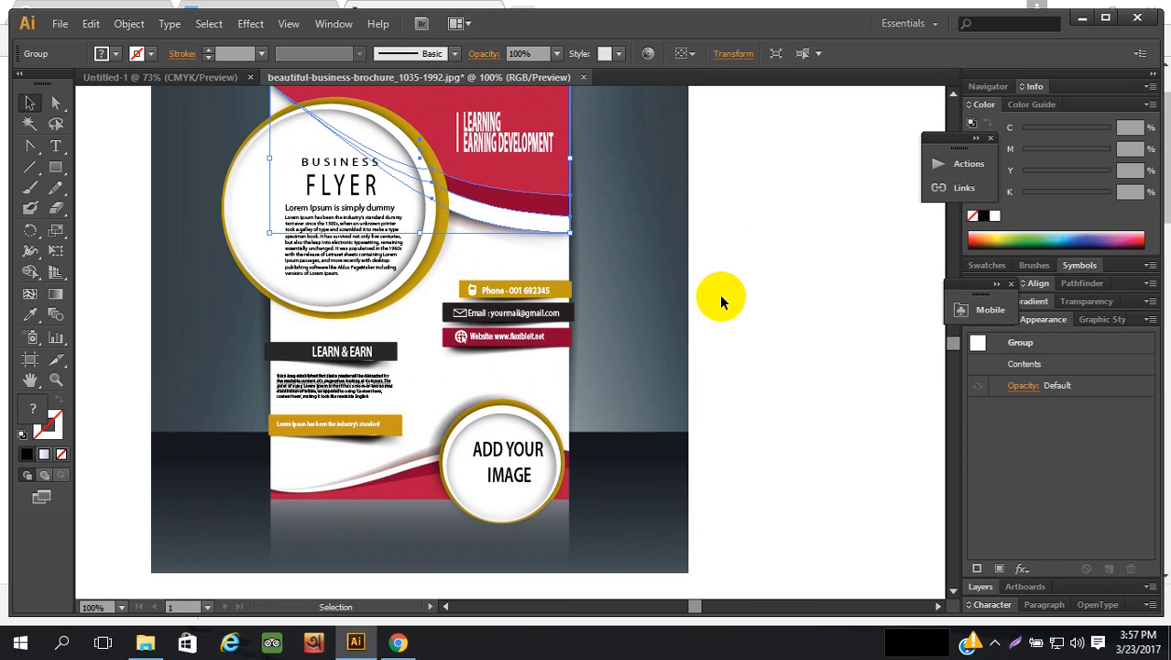
{"action": "scroll", "coordinate": [719, 295], "scroll_direction": "down", "scroll_amount": 2}
- Group the "ADD YOUR IMAGE" text with the small circle frame
{"action": "left_click", "coordinate": [522, 417]}
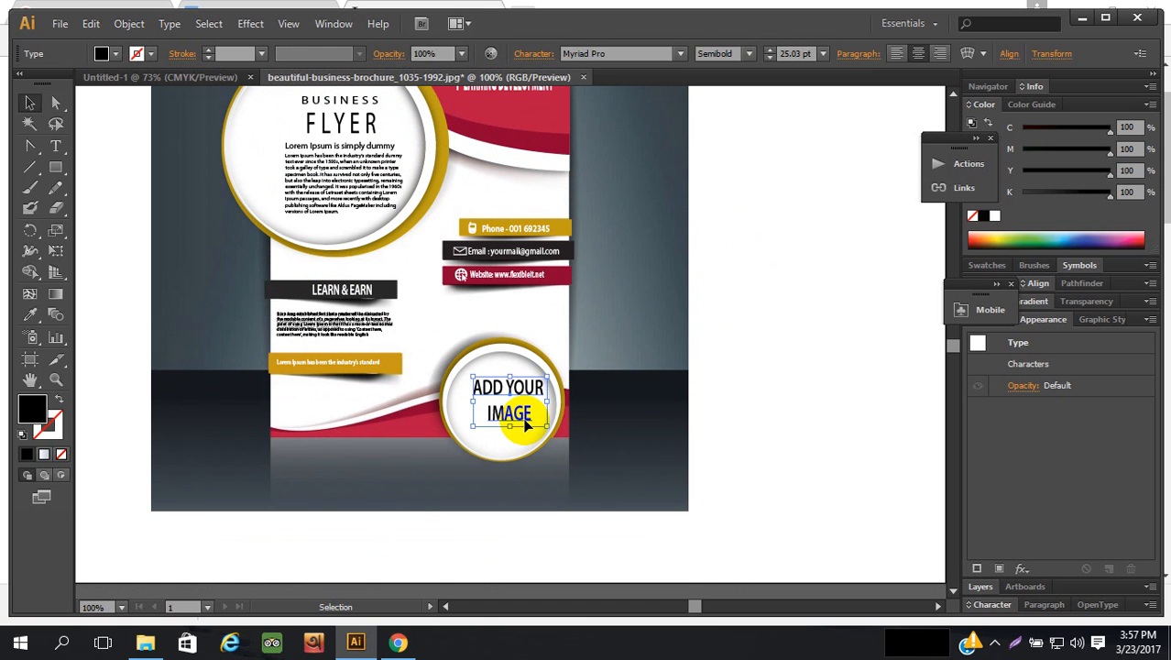
{"action": "left_click", "coordinate": [561, 388], "text": "shift"}
{"action": "key", "text": "ctrl+g"}
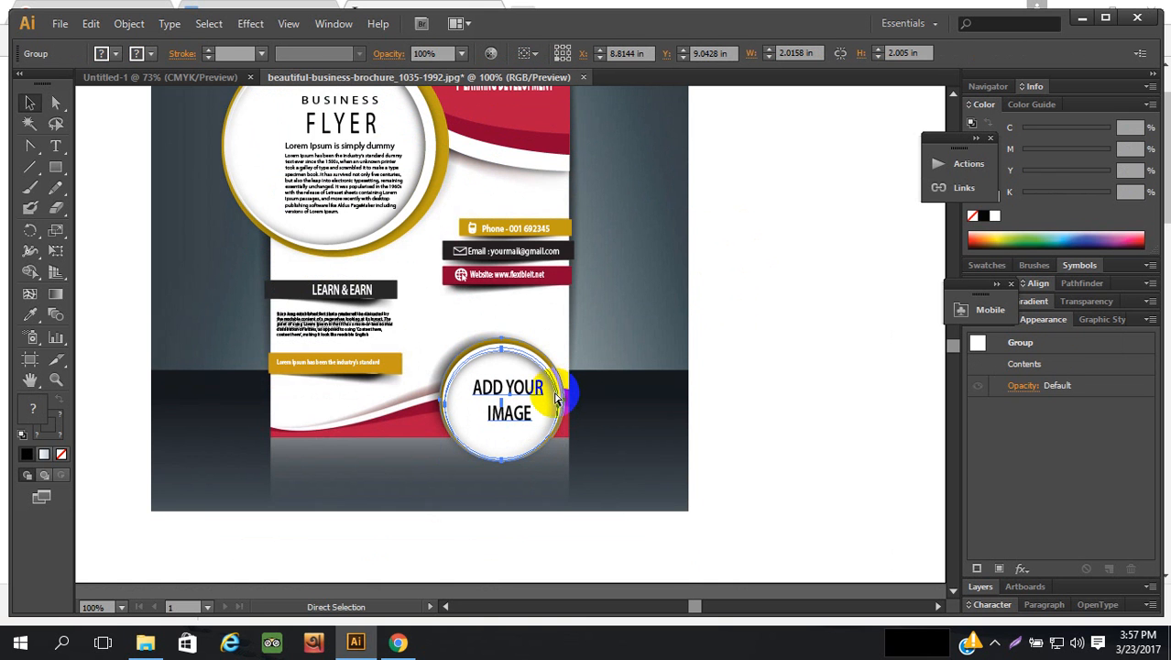
- Examine the red and white wave along the flyer's lower edge up close and in the full layout
{"action": "scroll", "coordinate": [418, 332], "scroll_direction": "down", "scroll_amount": 2}
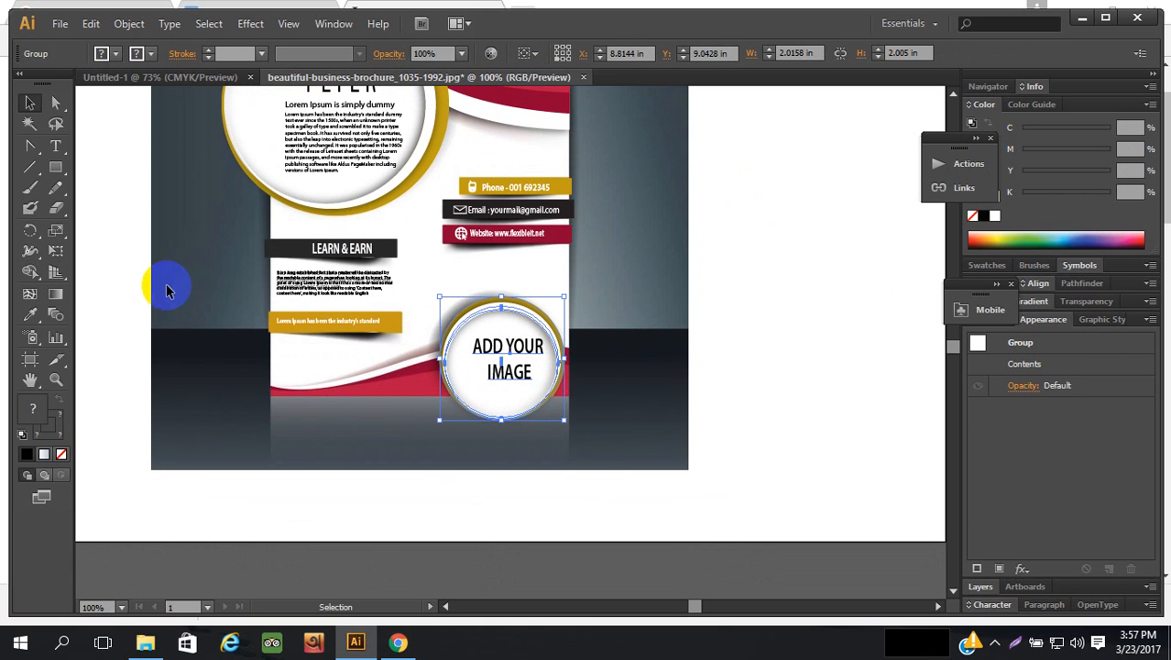
{"action": "scroll", "coordinate": [114, 207], "scroll_direction": "down", "scroll_amount": 3}
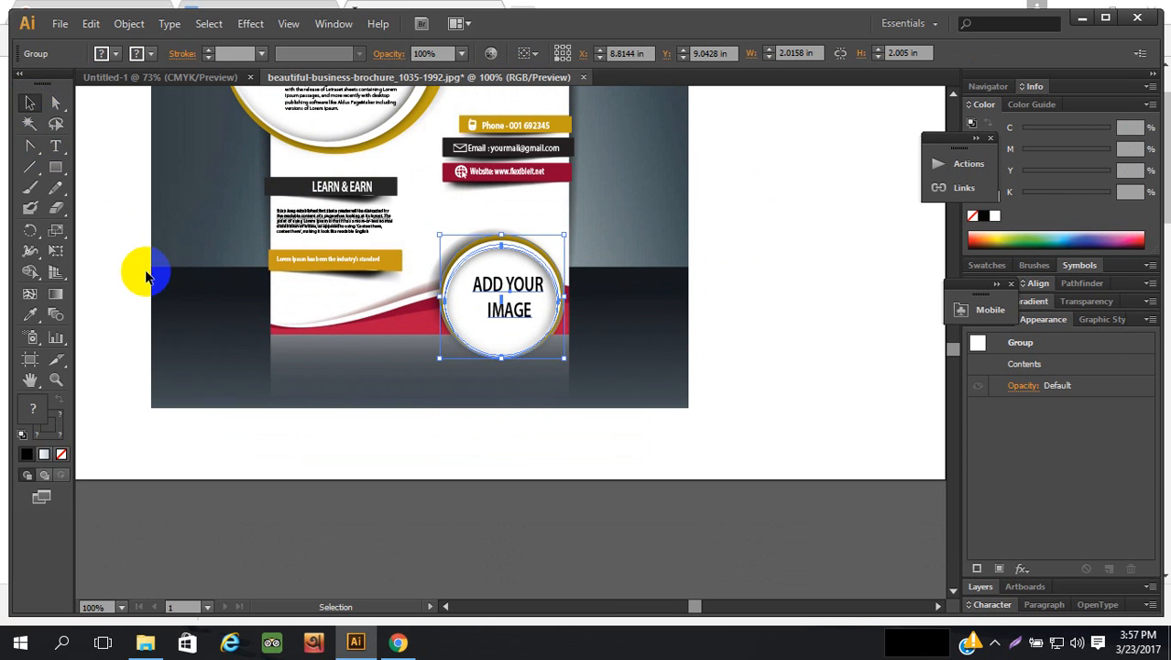
{"action": "left_click", "coordinate": [56, 379]}
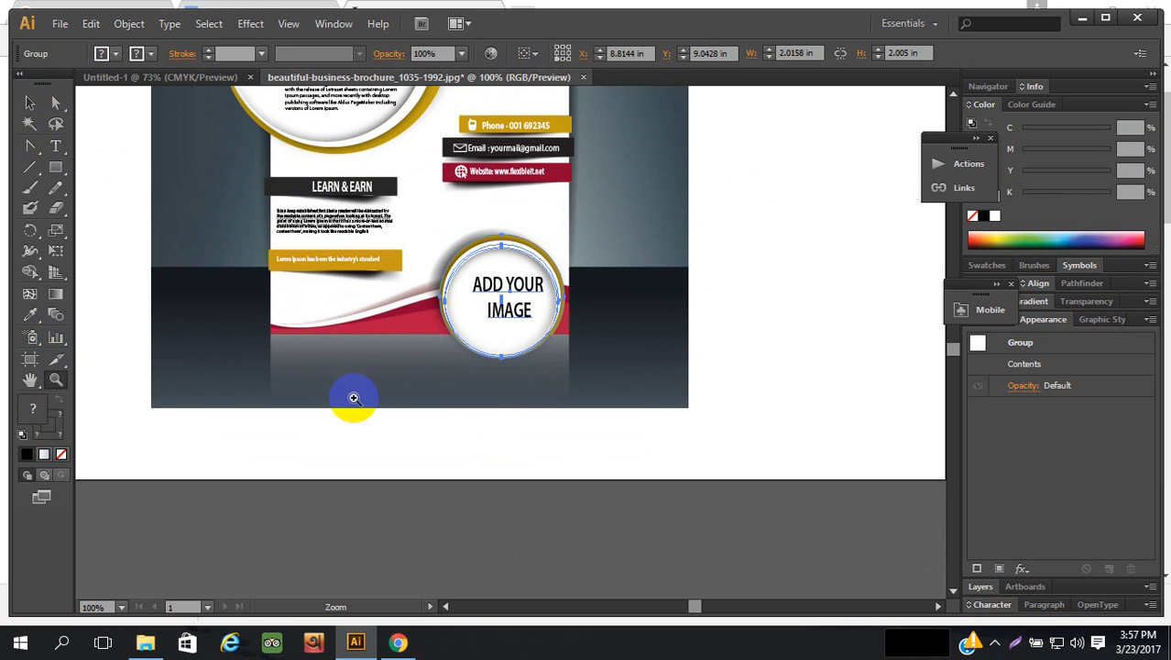
{"action": "left_click_drag", "start_coordinate": [288, 306], "coordinate": [458, 360]}
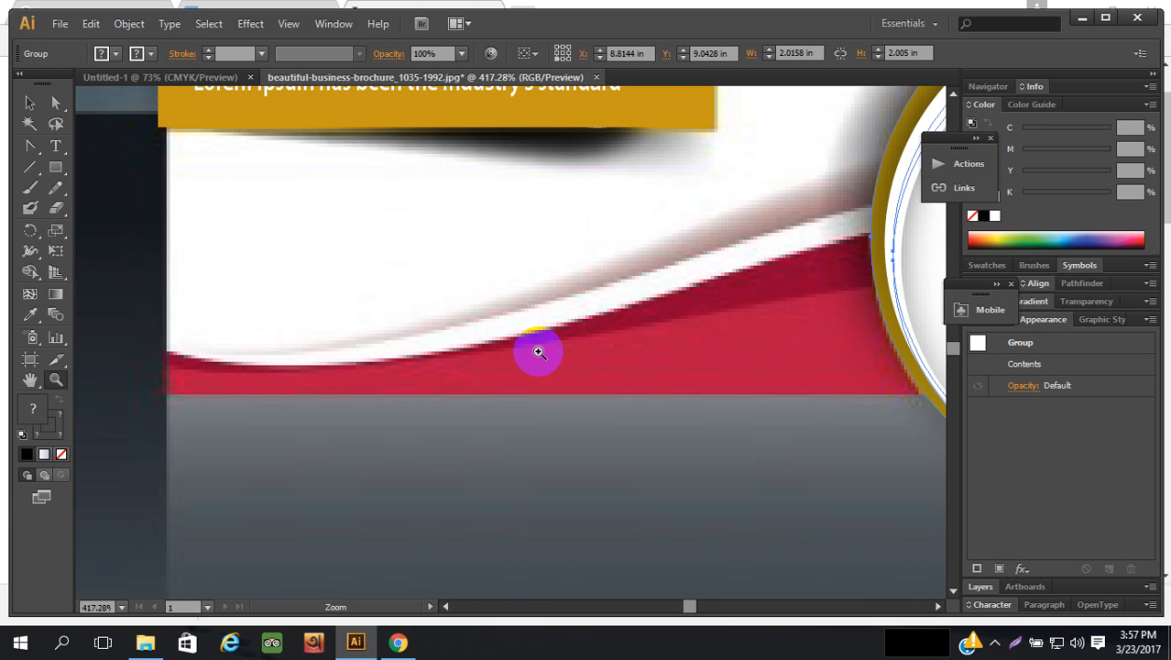
{"action": "key", "text": "v"}
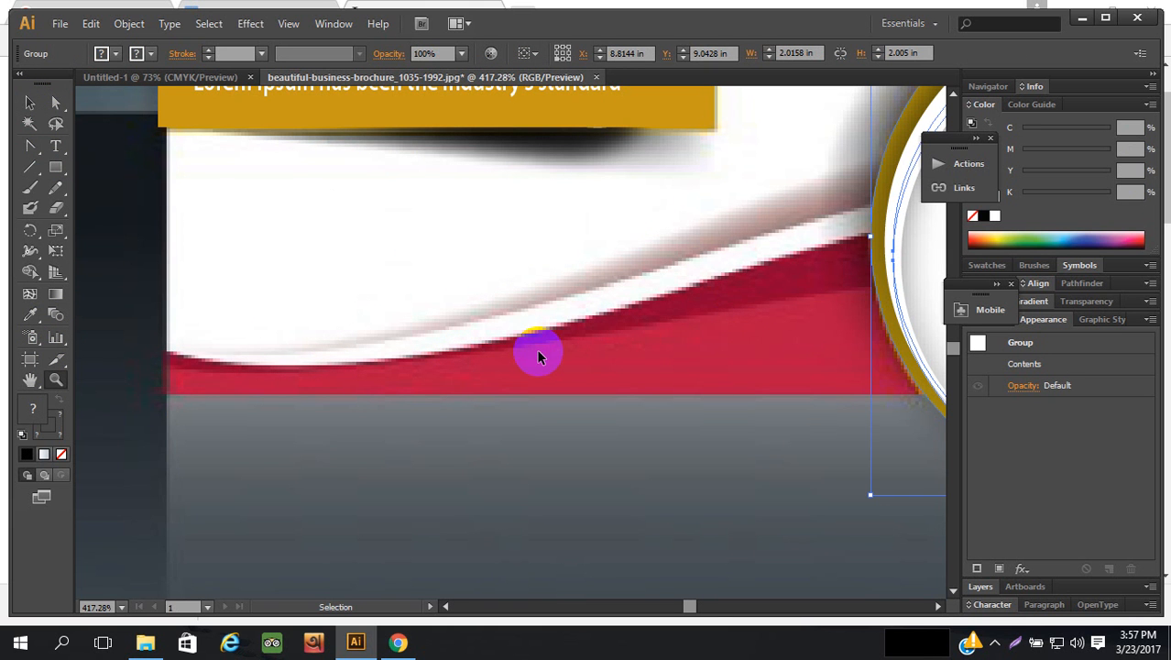
{"action": "key", "text": "z"}
{"action": "left_click", "coordinate": [538, 355], "text": "alt"}
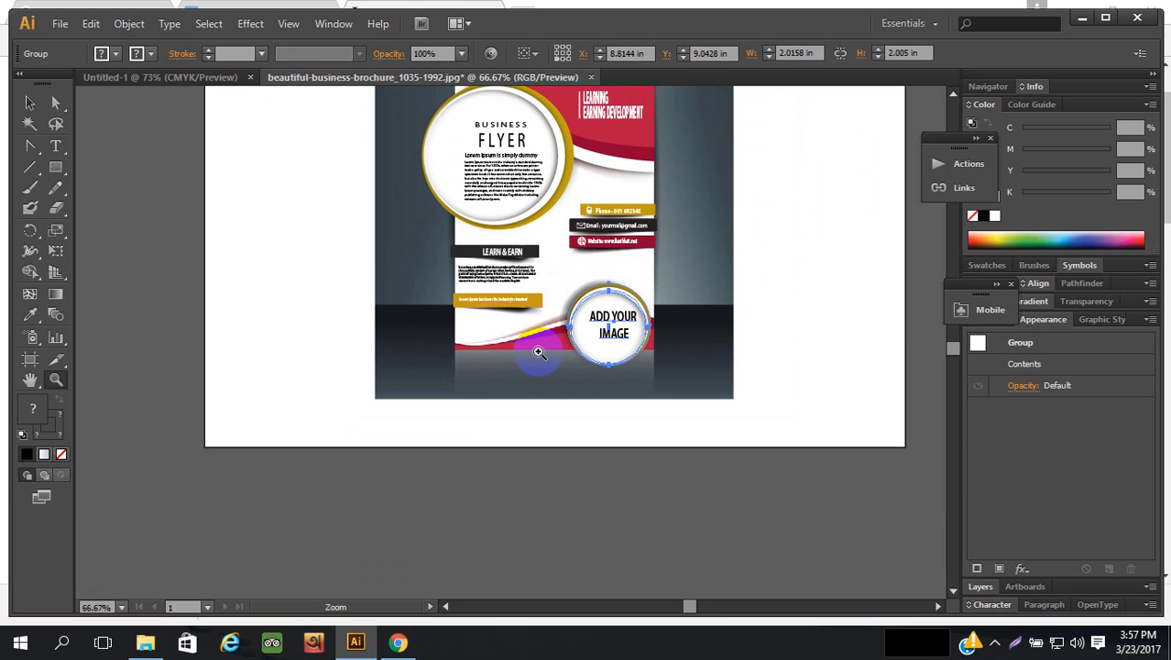
{"action": "scroll", "coordinate": [546, 345], "scroll_direction": "up", "scroll_amount": 1}
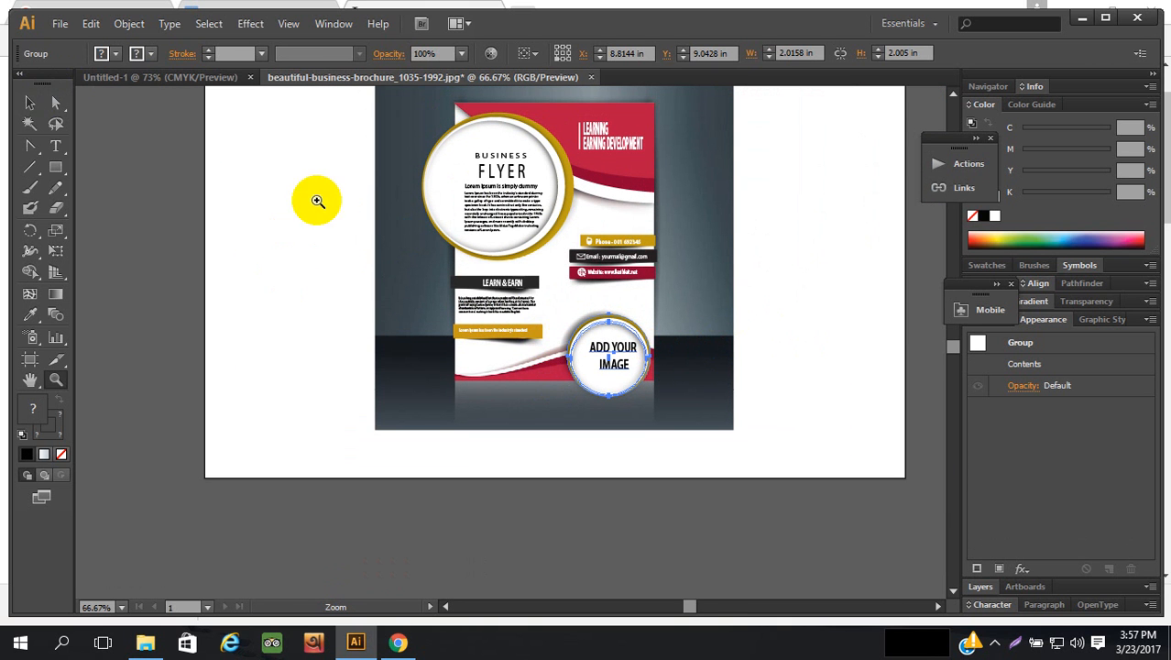
{"action": "left_click", "coordinate": [52, 125]}
{"action": "left_click", "coordinate": [29, 100]}
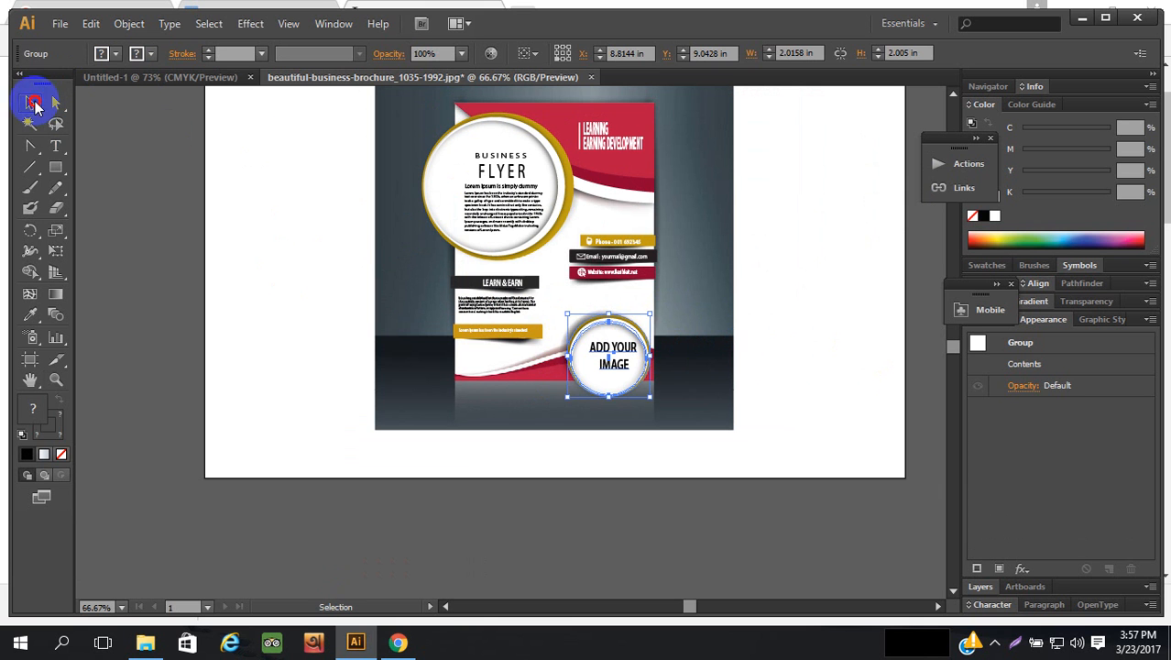
{"action": "left_click", "coordinate": [747, 353]}
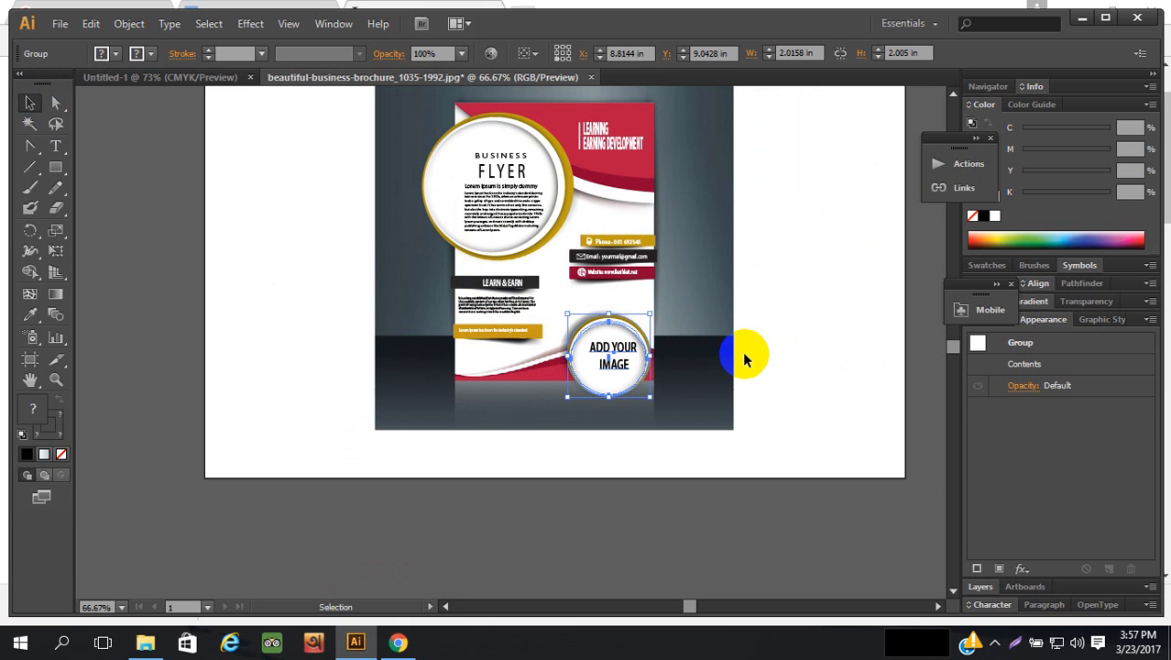
{"action": "left_click", "coordinate": [619, 319]}
{"action": "double_click", "coordinate": [619, 316]}
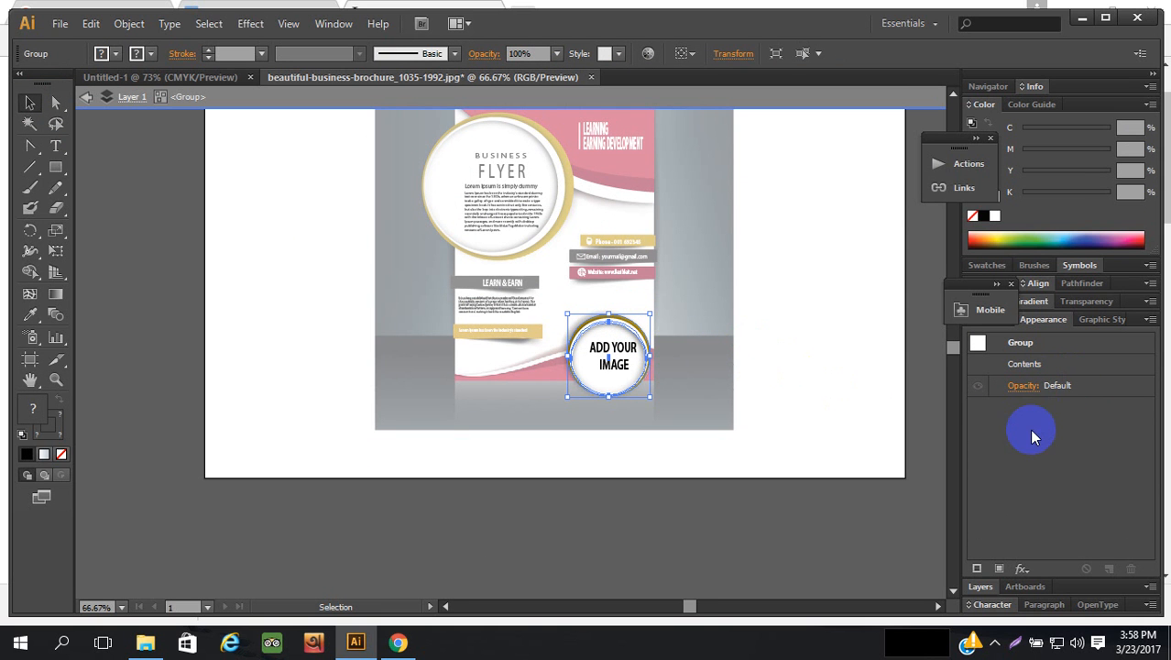
{"action": "left_click", "coordinate": [927, 466]}
{"action": "left_click", "coordinate": [626, 321]}
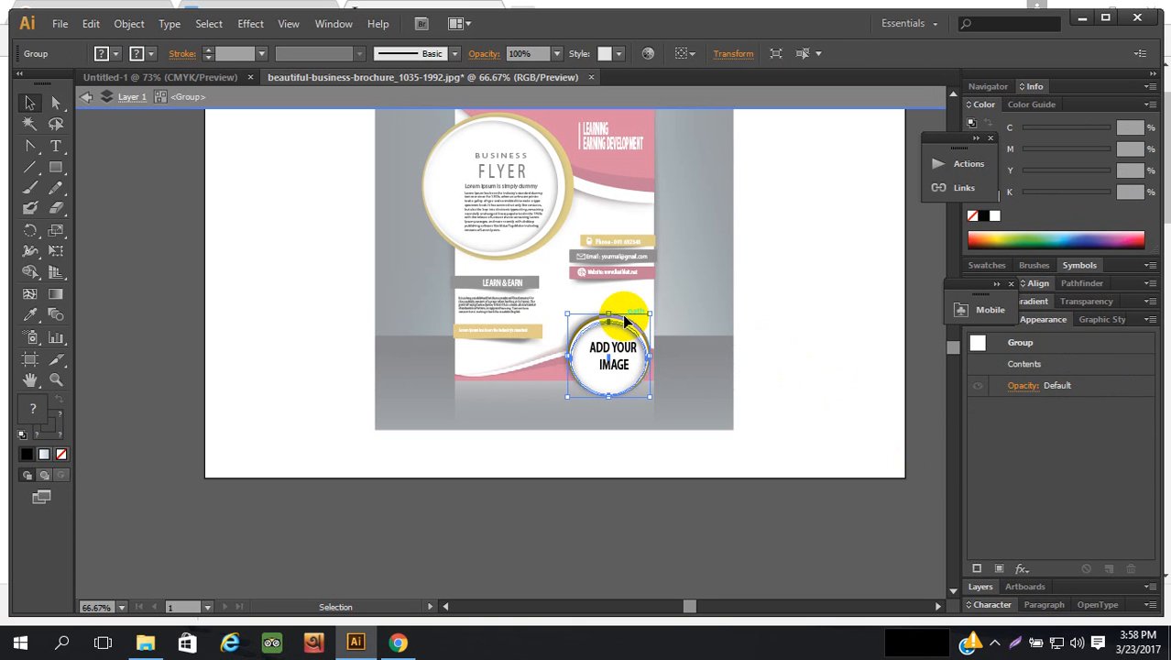
{"action": "double_click", "coordinate": [624, 318]}
{"action": "left_click", "coordinate": [622, 313]}
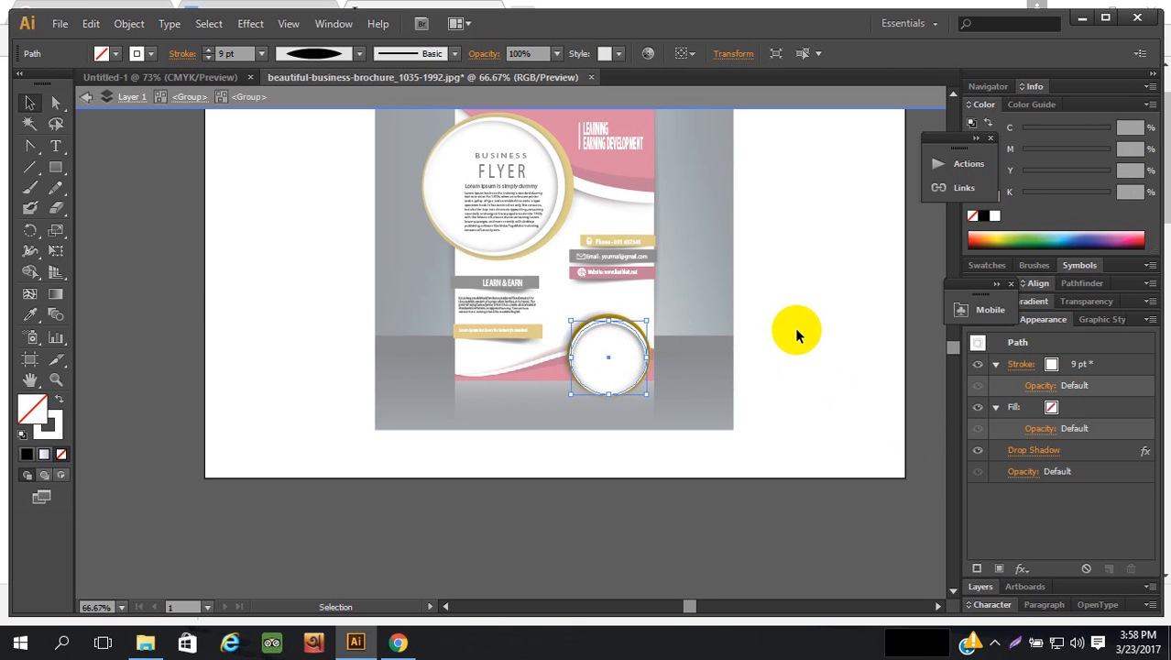
{"action": "key", "text": "ctrl+equal"}
{"action": "key", "text": "ctrl+equal"}
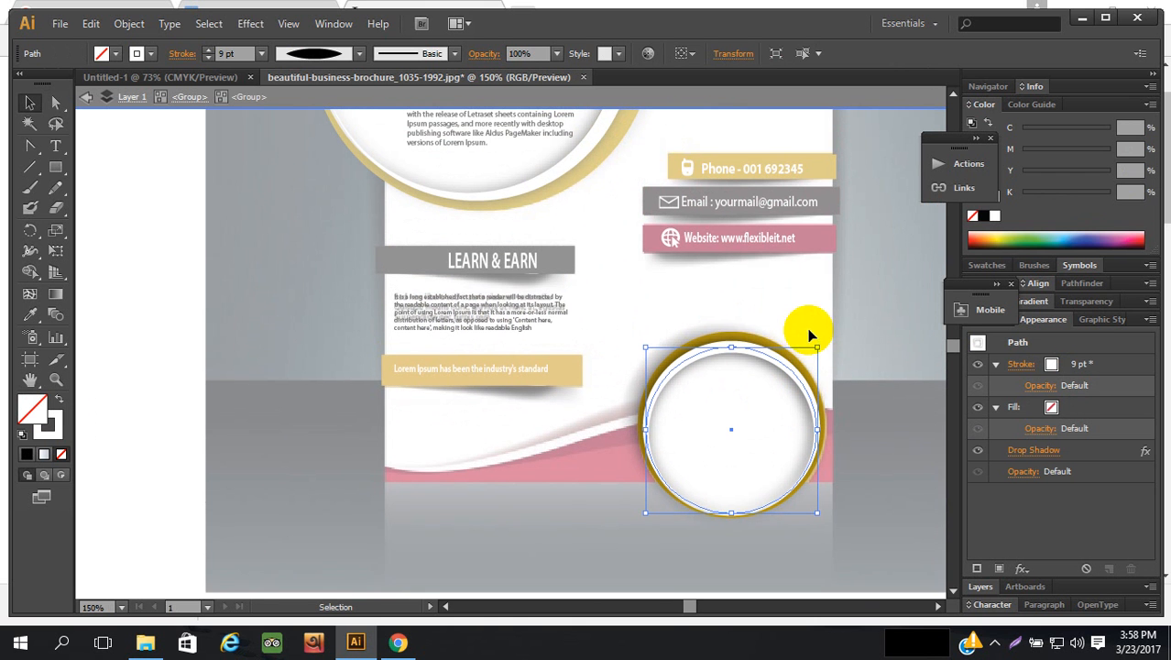
{"action": "double_click", "coordinate": [741, 337]}
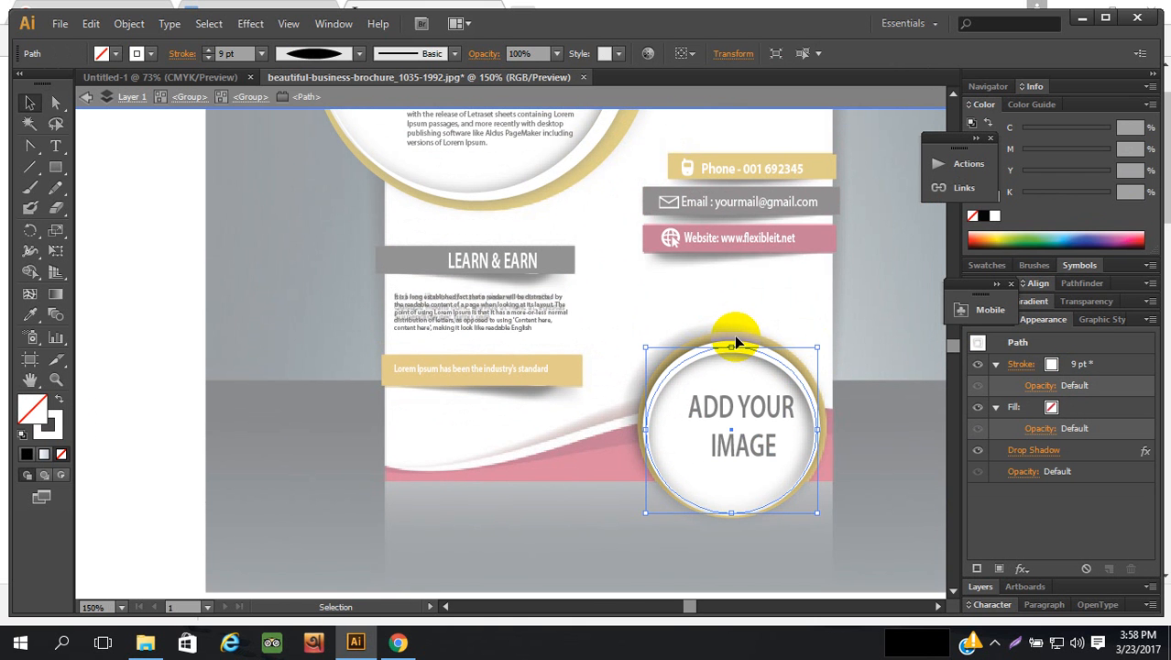
{"action": "double_click", "coordinate": [883, 335]}
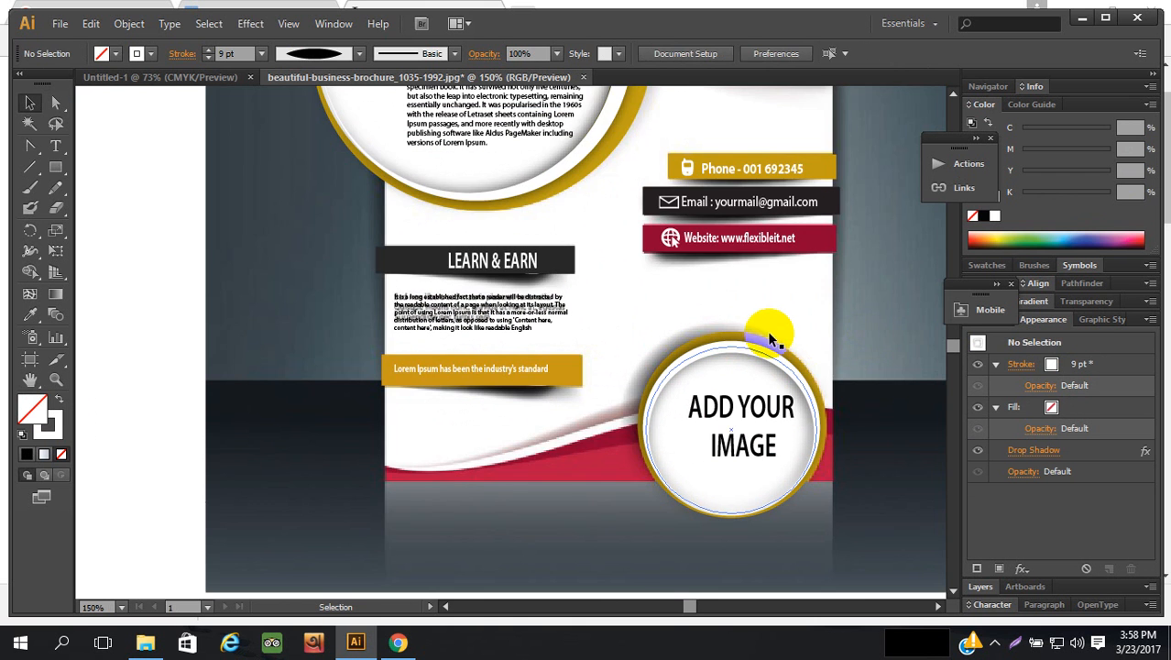
{"action": "left_click", "coordinate": [757, 342]}
{"action": "double_click", "coordinate": [756, 342]}
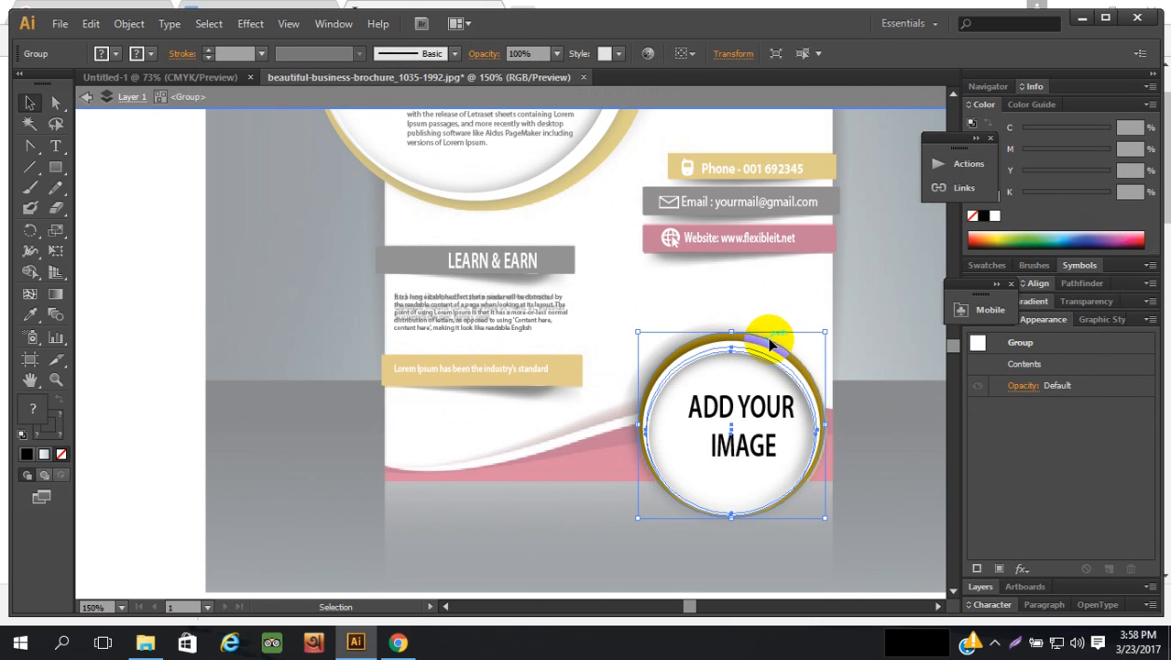
{"action": "double_click", "coordinate": [793, 357]}
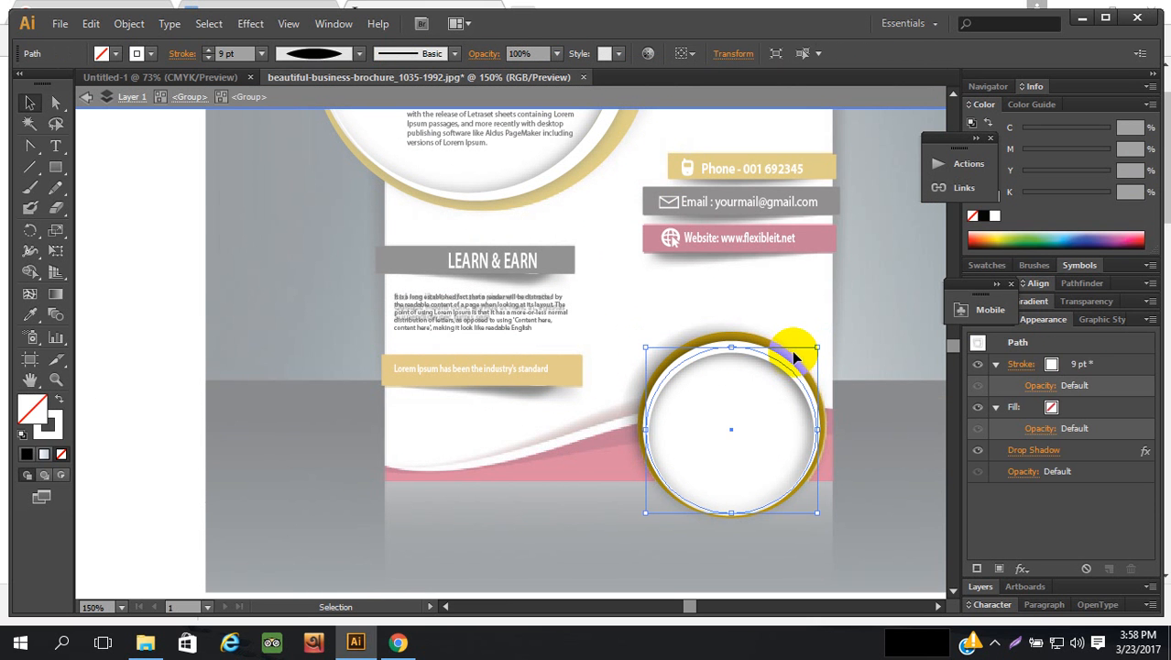
{"action": "double_click", "coordinate": [794, 361]}
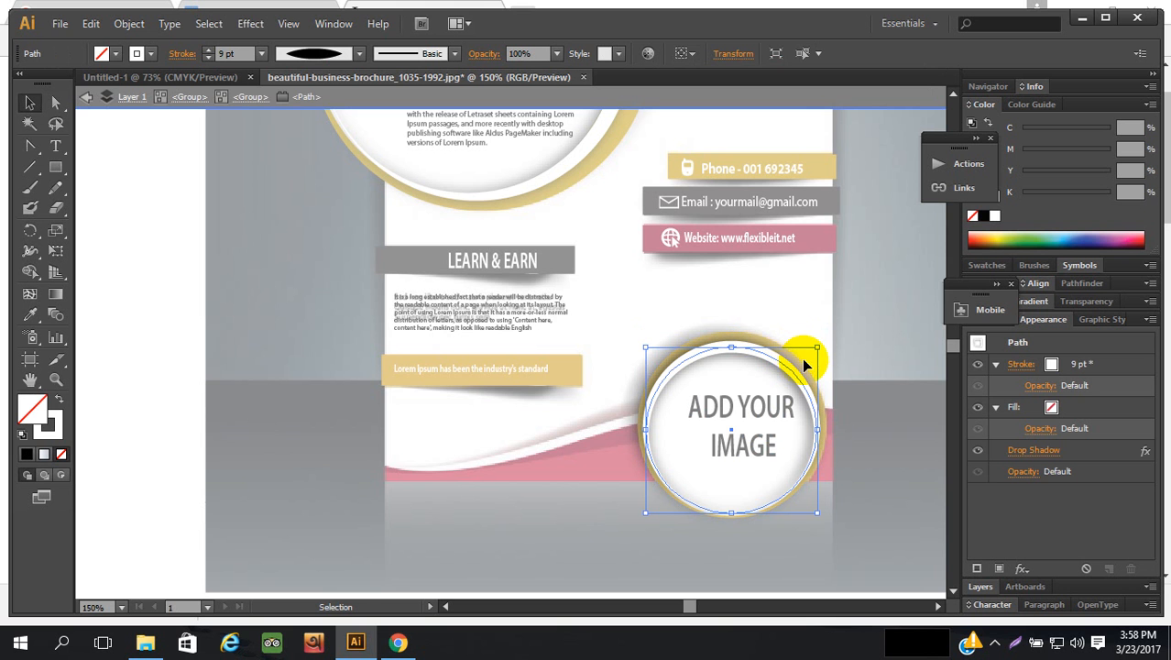
{"action": "key", "text": "Escape"}
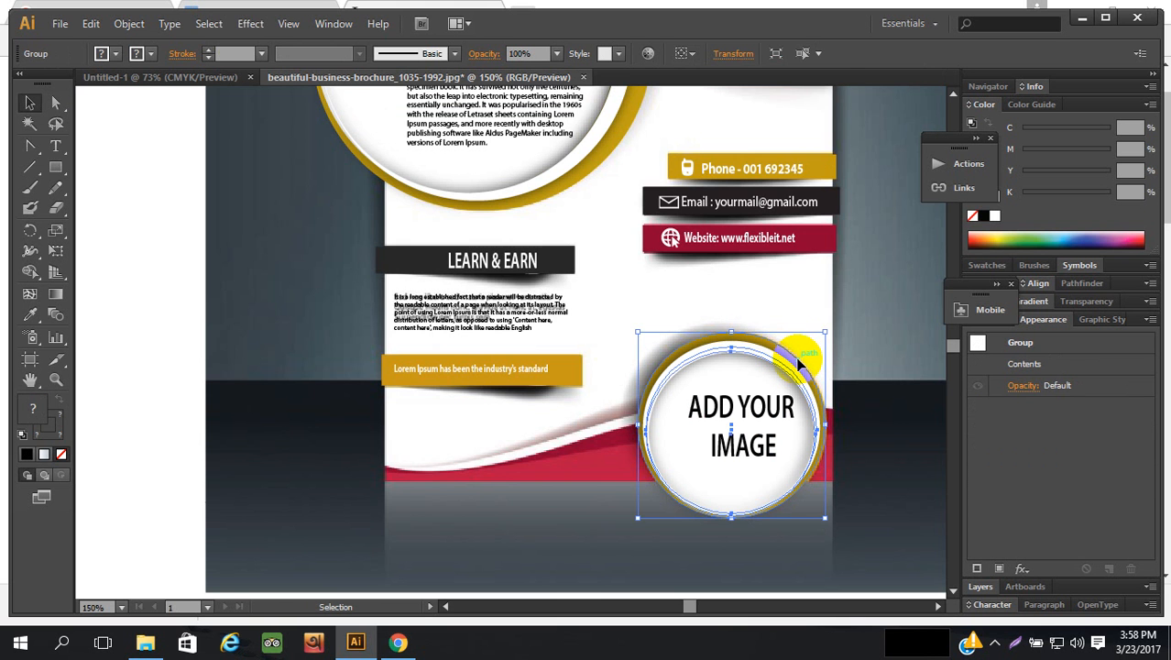
- Isolate the "ADD YOUR IMAGE" circle frame group and preview a Drop Shadow effect on its ring group
{"action": "double_click", "coordinate": [797, 363]}
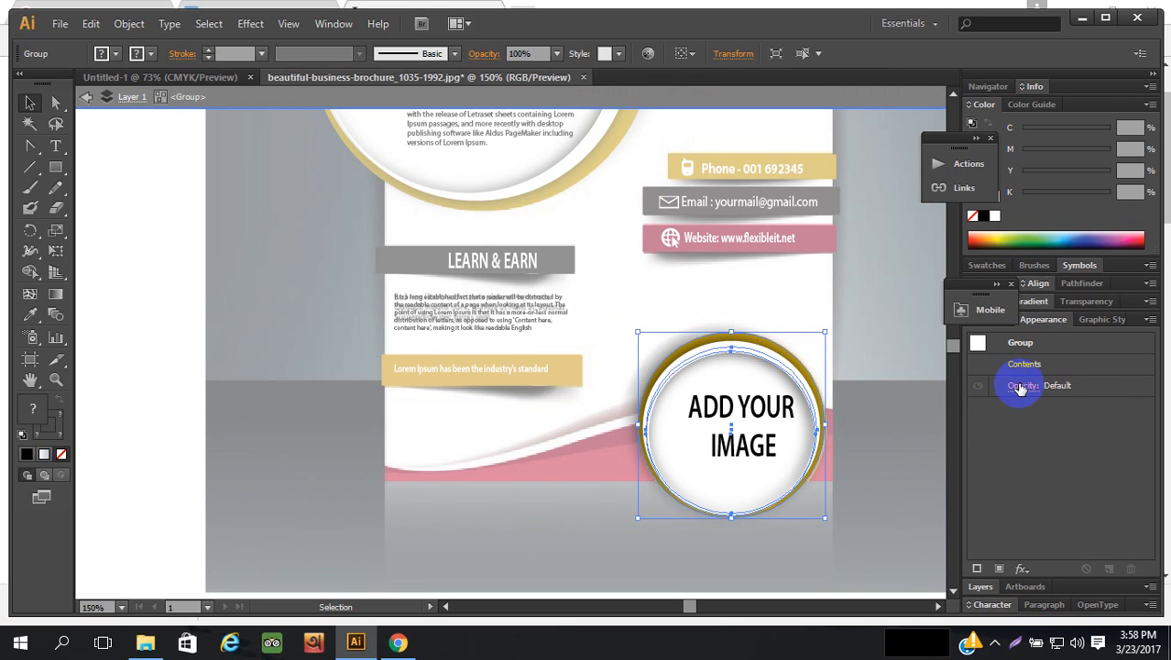
{"action": "left_click", "coordinate": [1023, 570]}
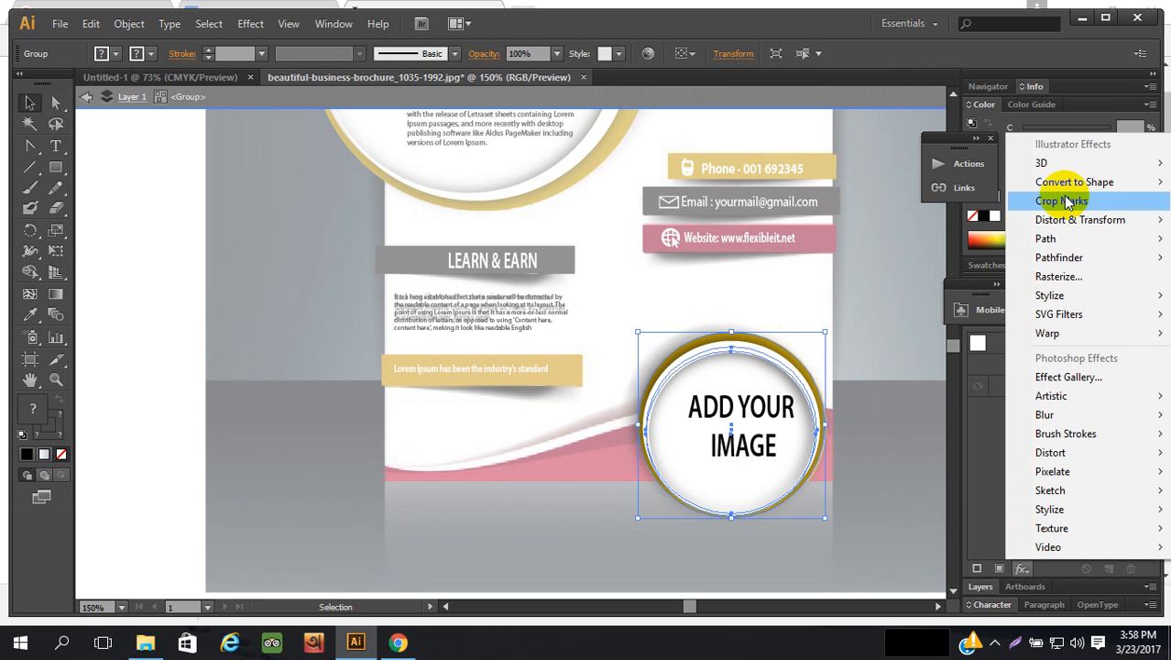
{"action": "mouse_move", "coordinate": [1085, 295]}
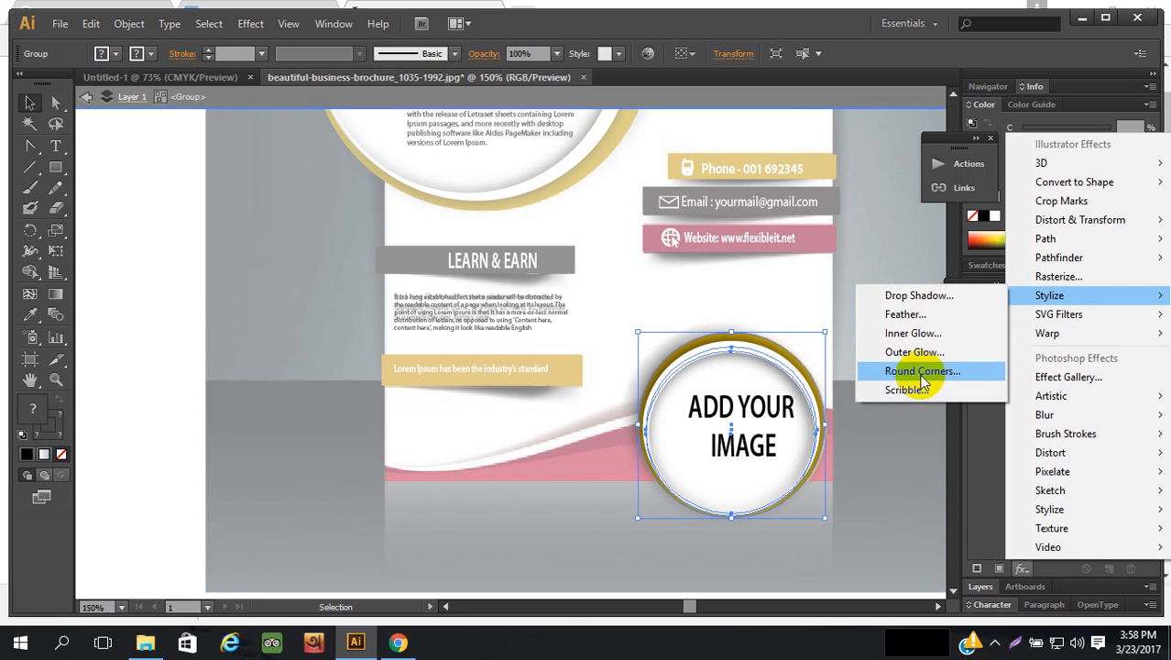
{"action": "left_click", "coordinate": [906, 296]}
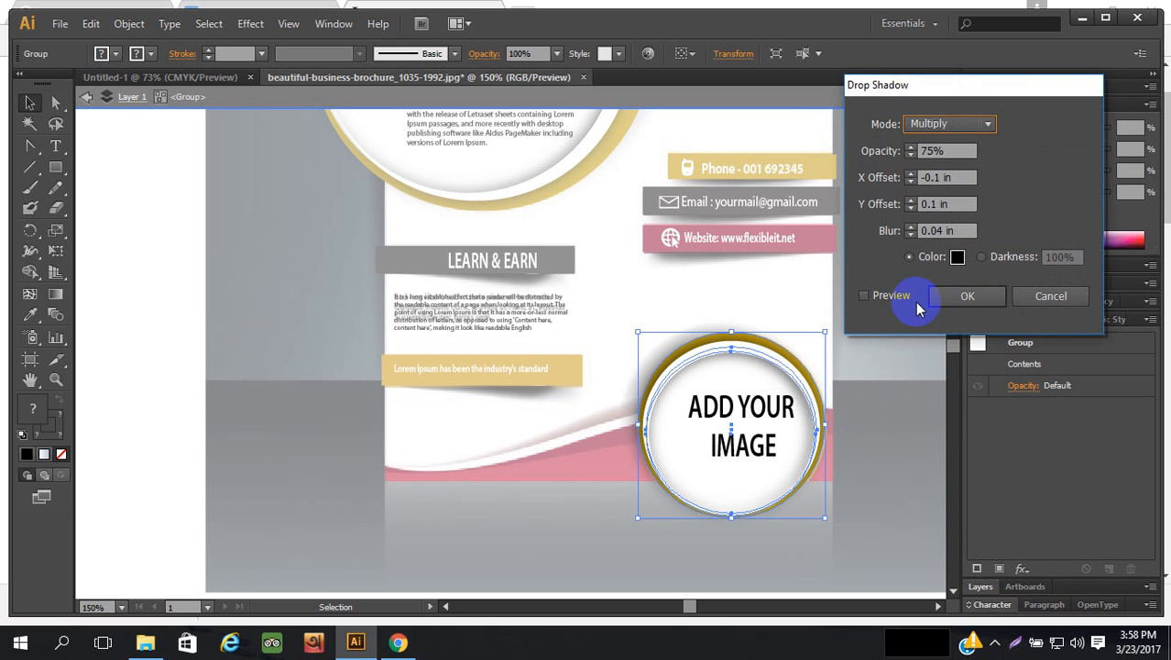
{"action": "left_click", "coordinate": [864, 296]}
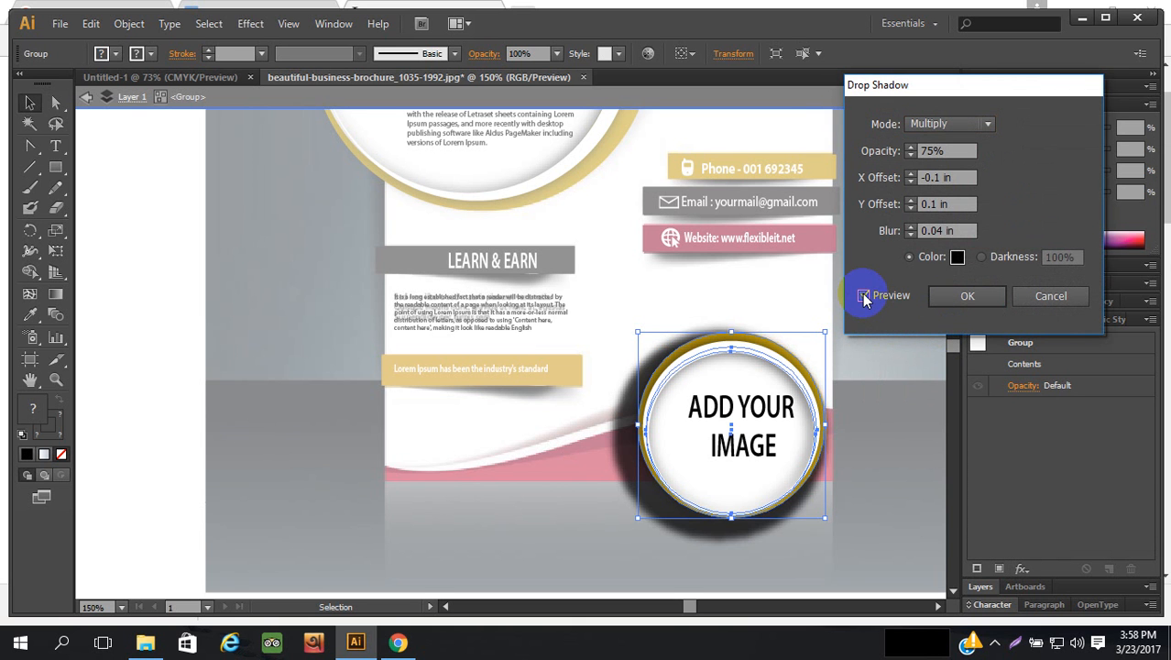
- Try drop shadow offsets of -0.01 in for both X and Y on the ring group
{"action": "left_click", "coordinate": [912, 205]}
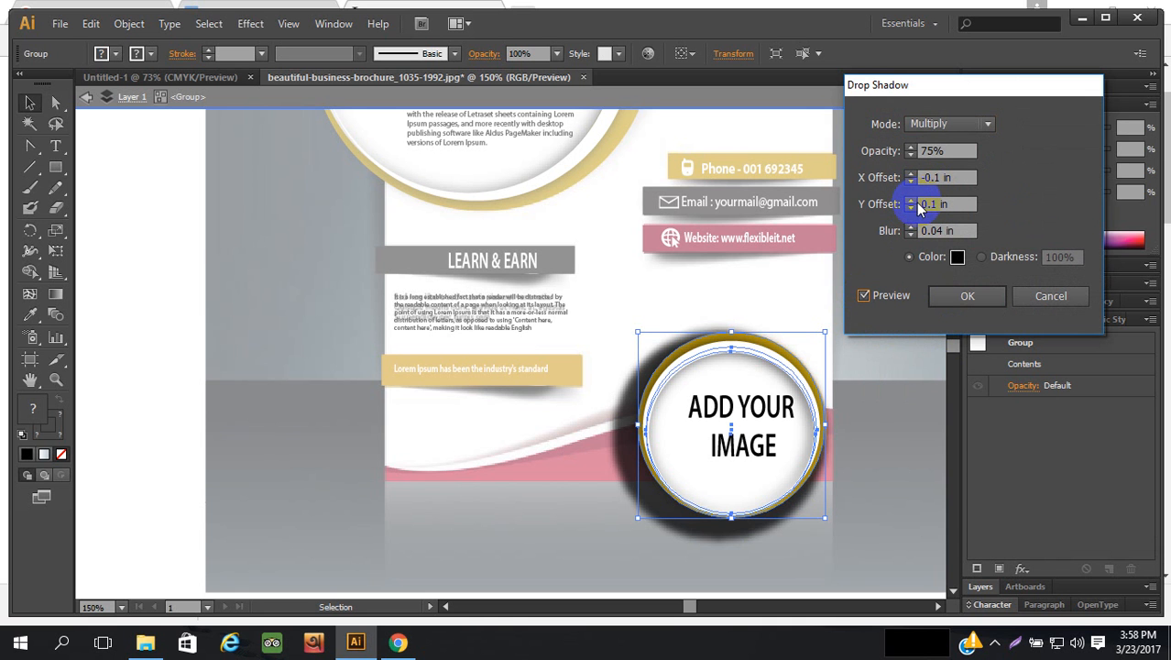
{"action": "double_click", "coordinate": [922, 205]}
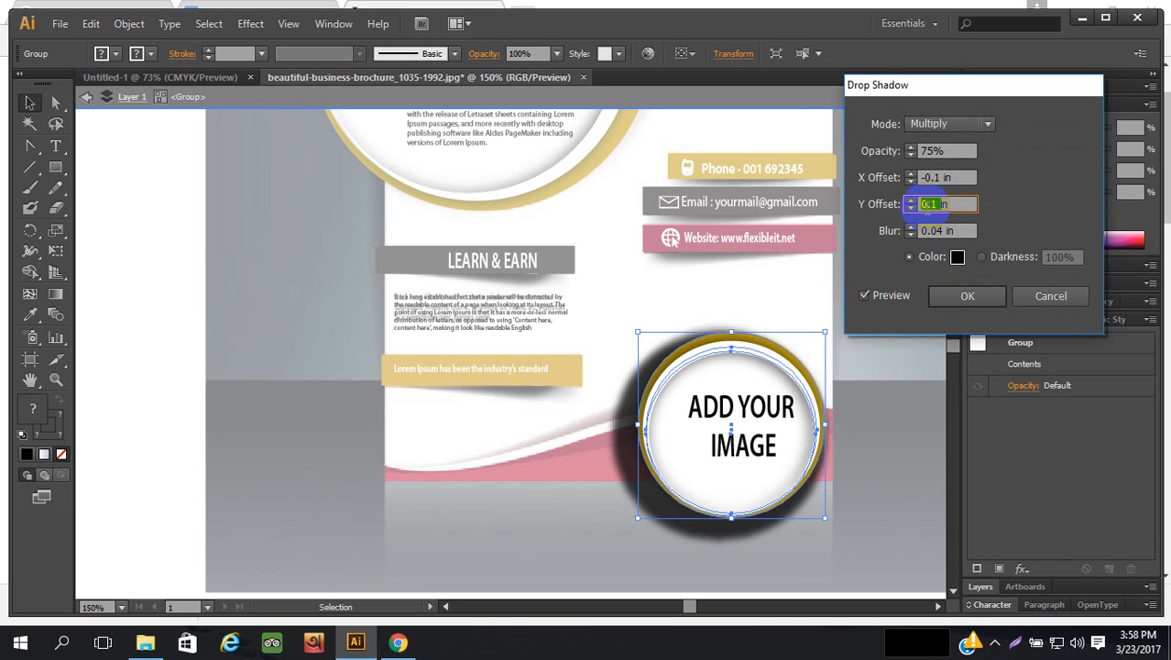
{"action": "left_click", "coordinate": [944, 231]}
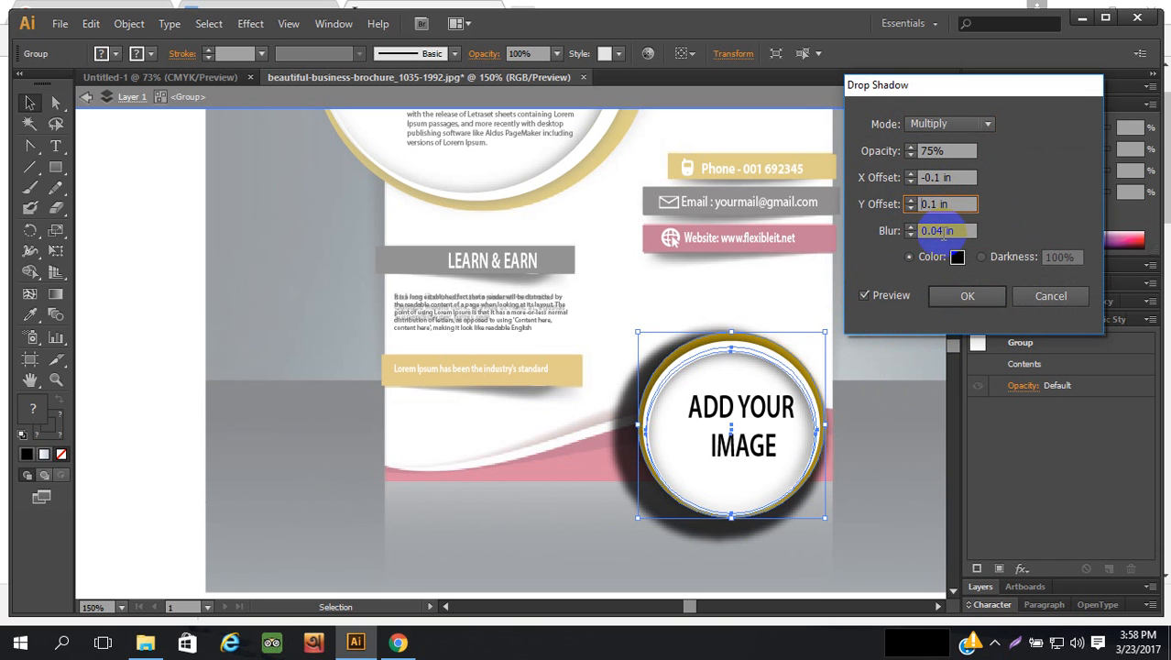
{"action": "type", "text": "-"}
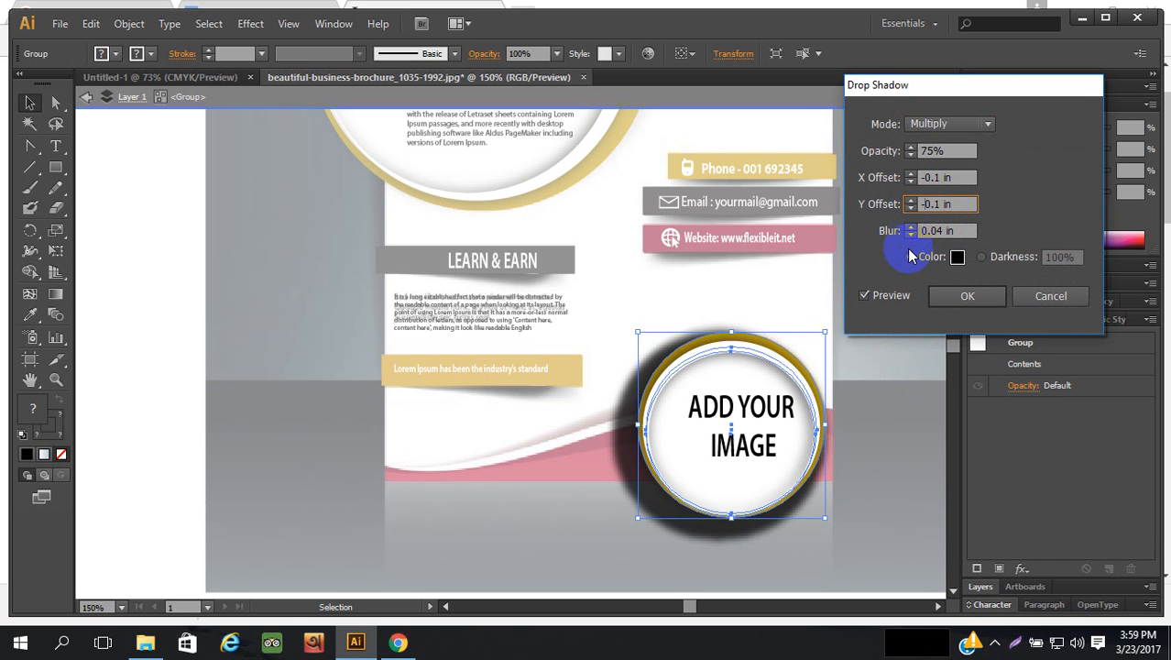
{"action": "left_click", "coordinate": [930, 178]}
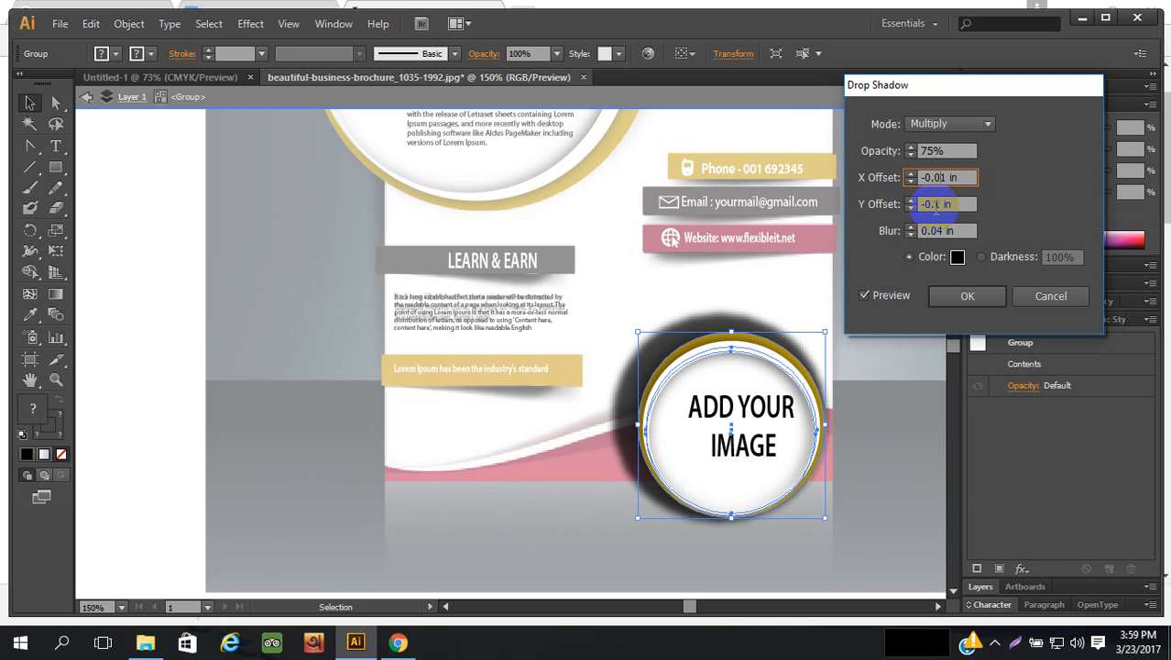
{"action": "left_click", "coordinate": [931, 205]}
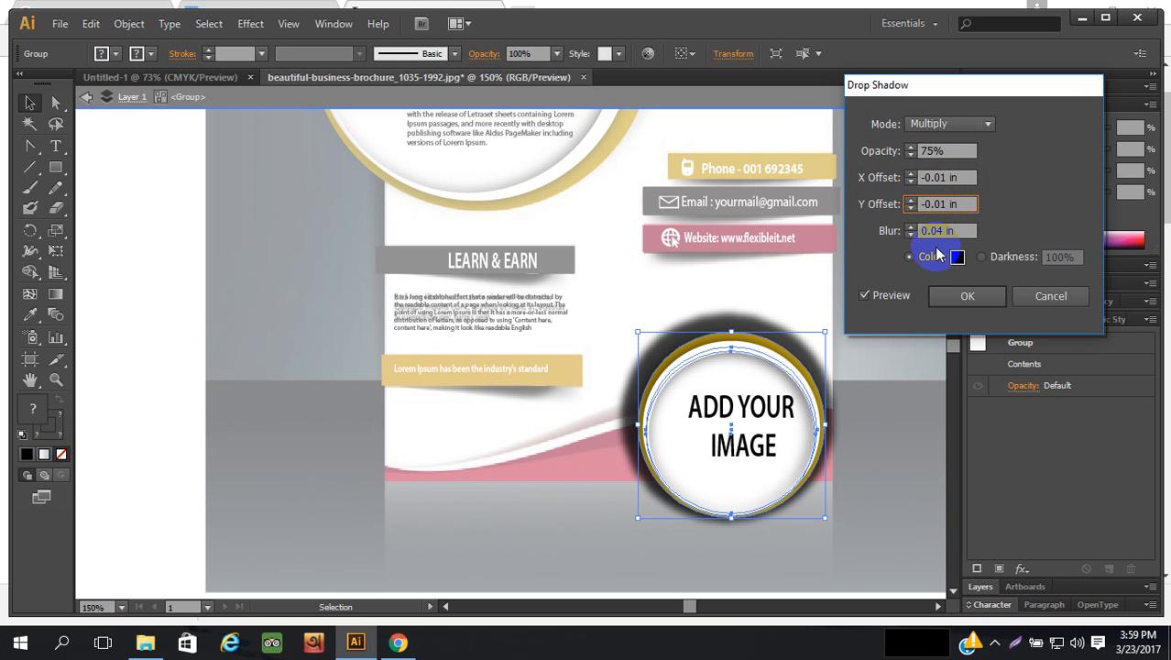
{"action": "double_click", "coordinate": [928, 204]}
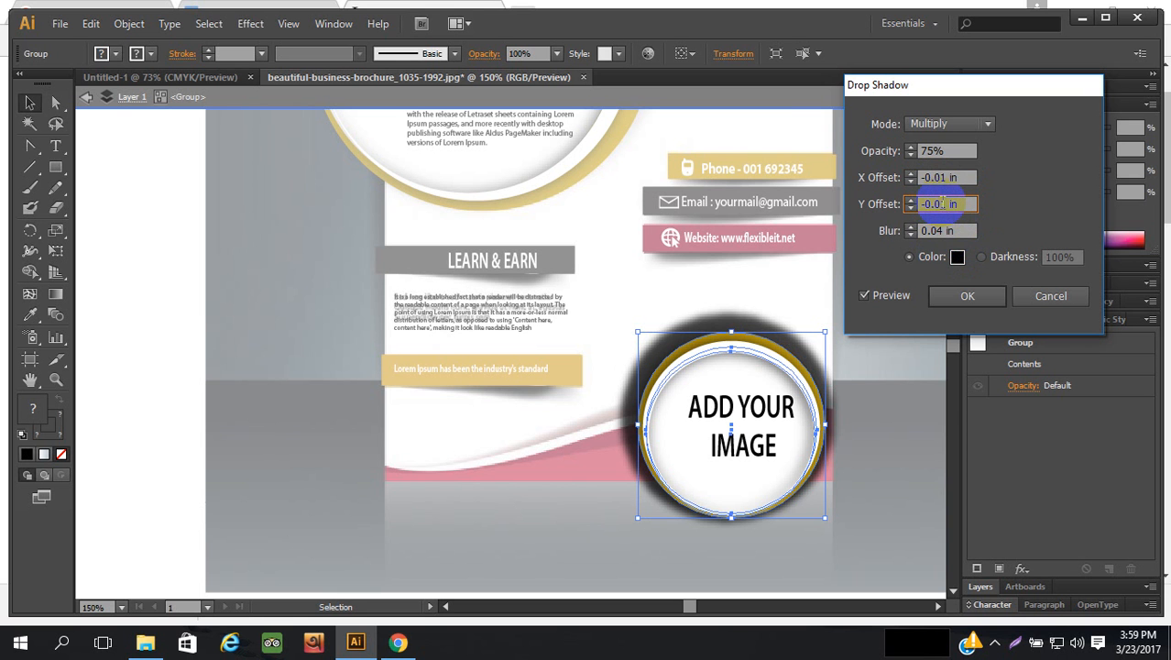
- Set the drop shadow's X and Y offsets to 0 in
{"action": "left_click", "coordinate": [931, 258]}
{"action": "double_click", "coordinate": [942, 204]}
{"action": "type", "text": "0"}
{"action": "double_click", "coordinate": [935, 178]}
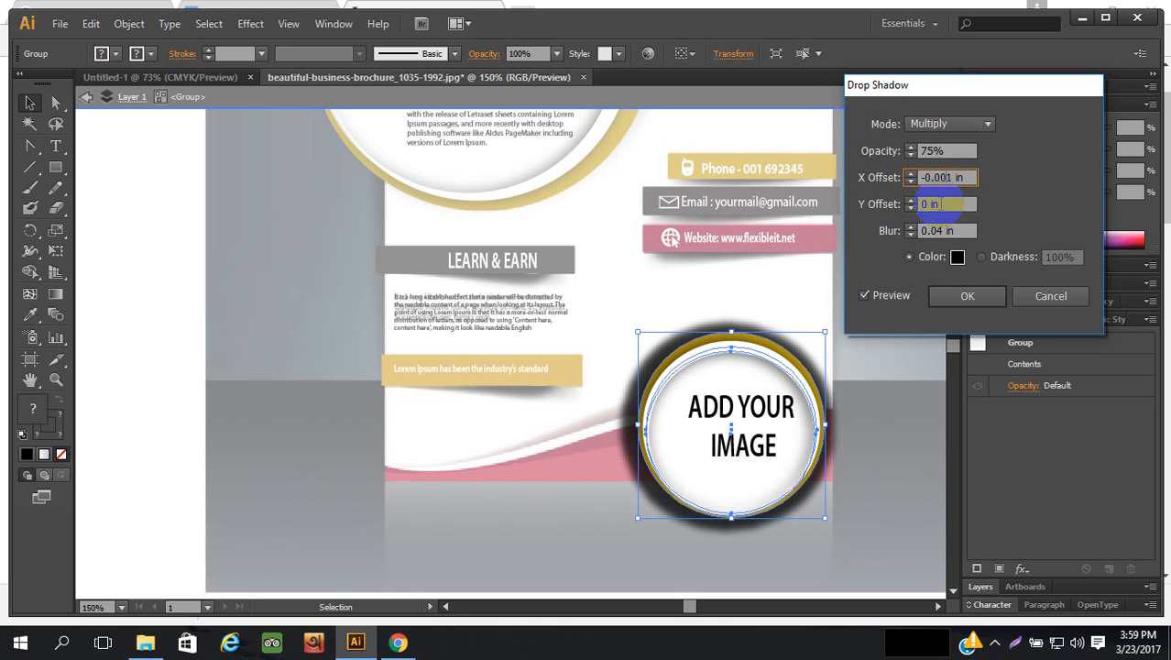
{"action": "left_click", "coordinate": [943, 203]}
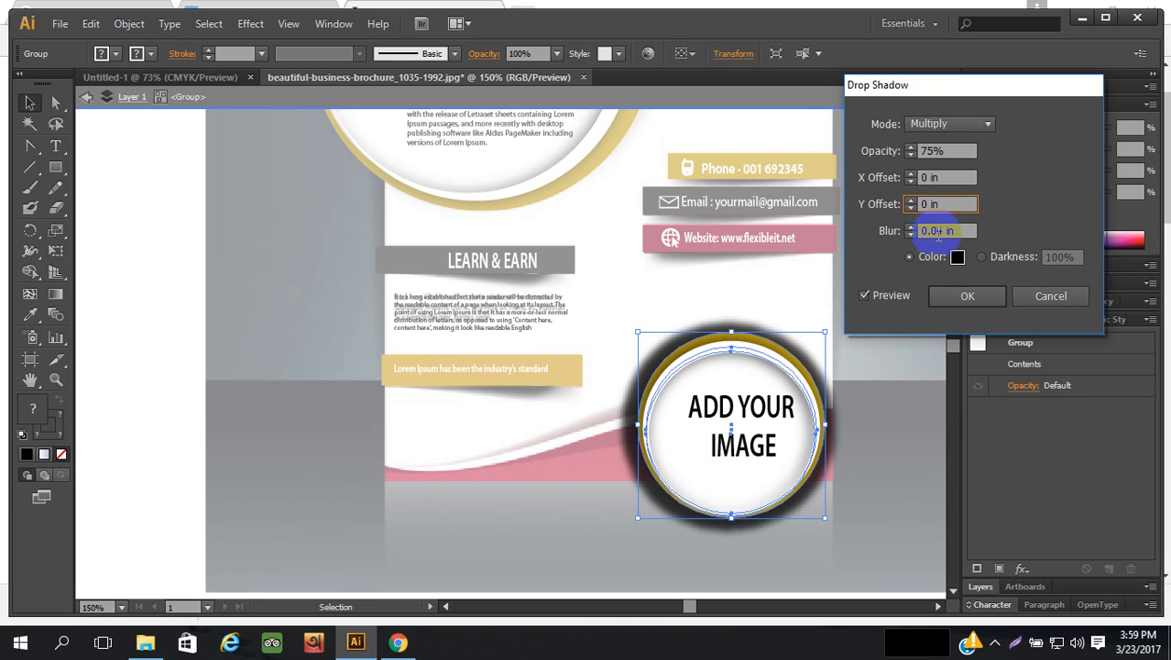
- Try a drop shadow blur of 0.01 in and raise it to 0.07 in
{"action": "left_click", "coordinate": [939, 231]}
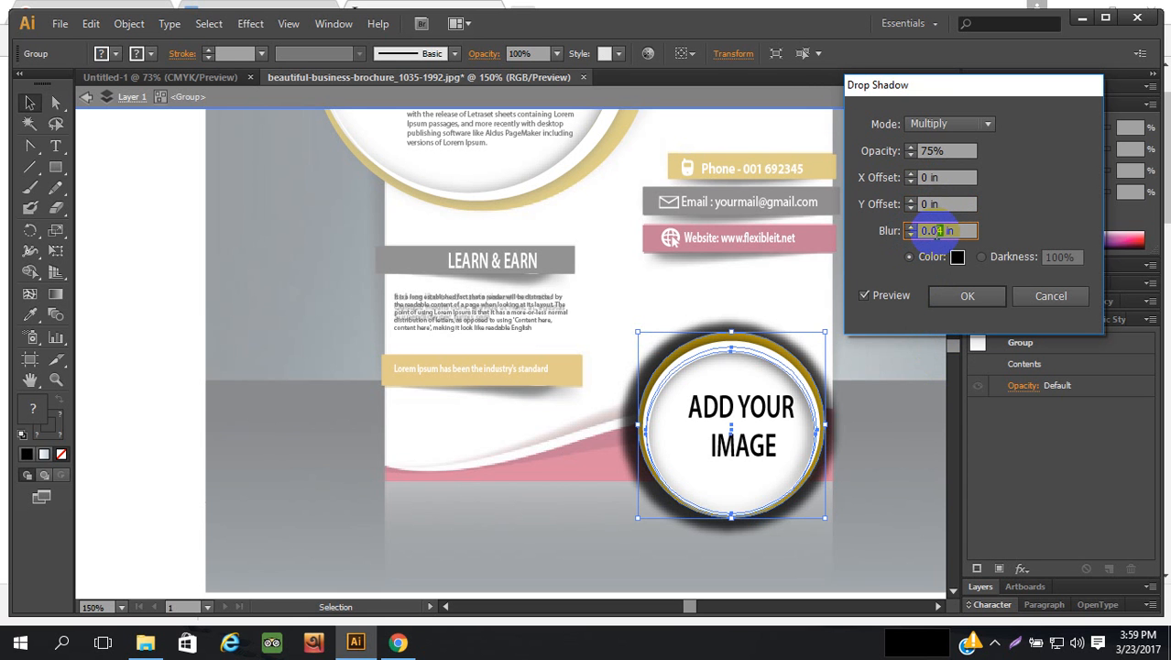
{"action": "left_click", "coordinate": [930, 203]}
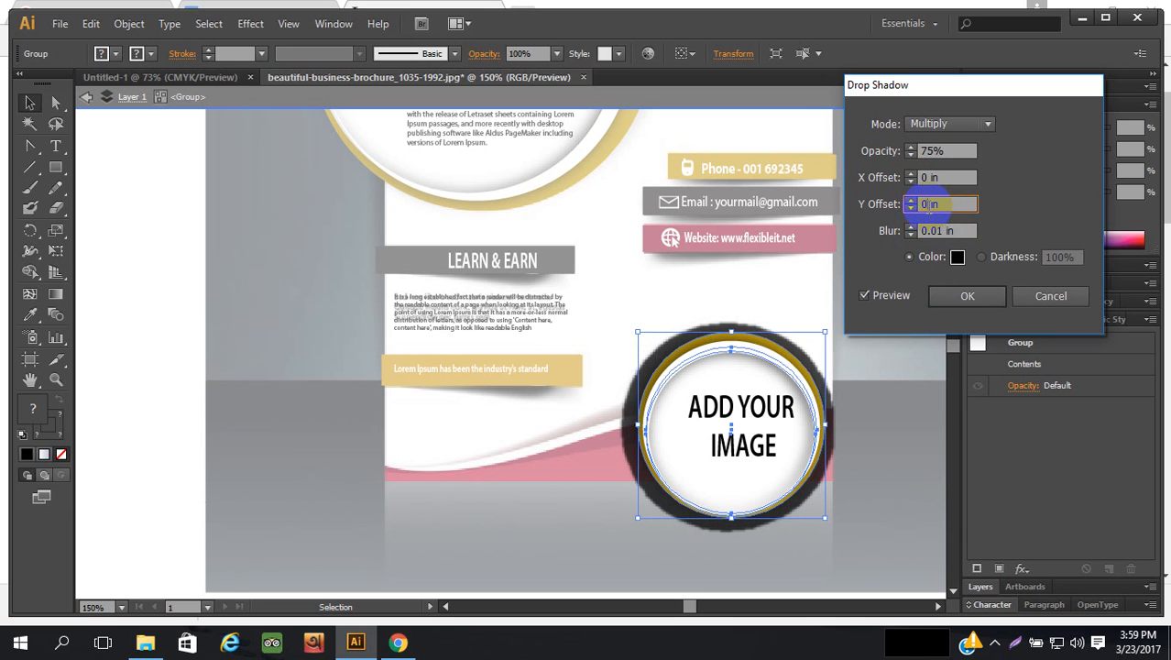
{"action": "left_click", "coordinate": [937, 231]}
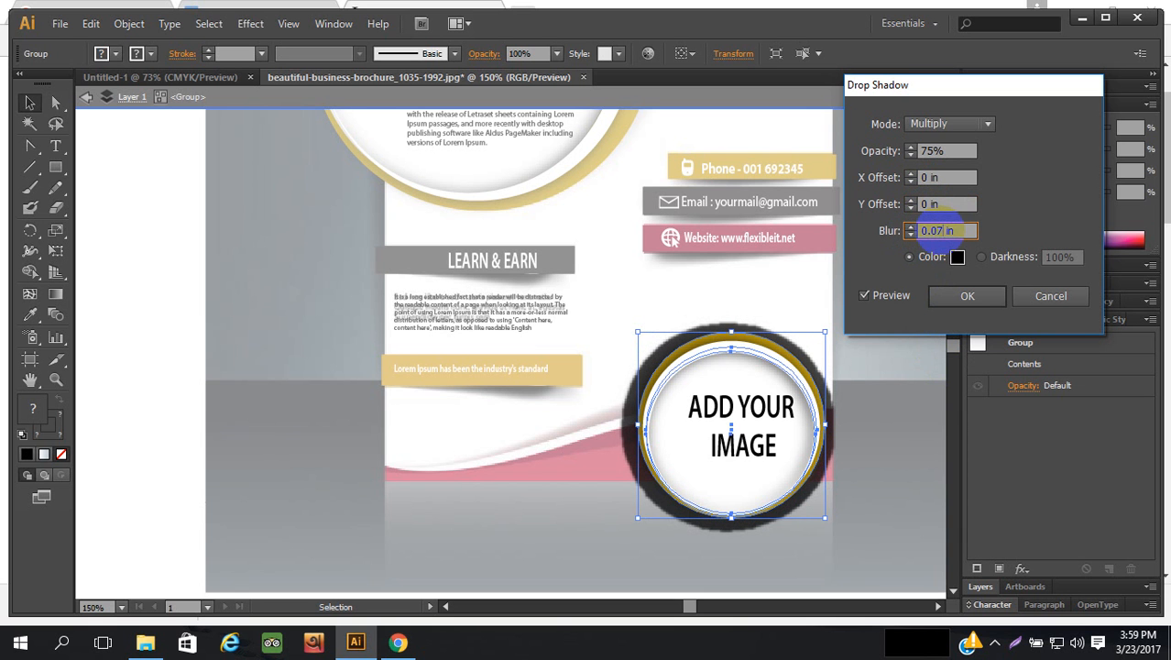
{"action": "left_click", "coordinate": [963, 227]}
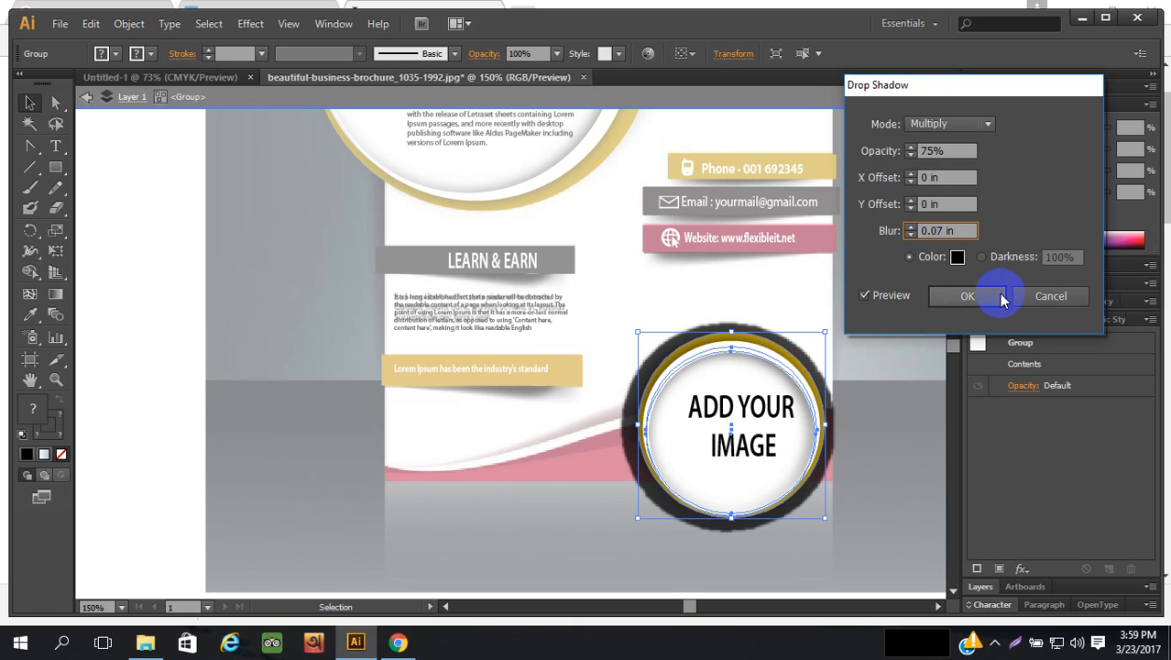
- Lower the drop shadow's opacity to 70%, discard the whole effect and deselect the ring group
{"action": "left_click", "coordinate": [910, 155]}
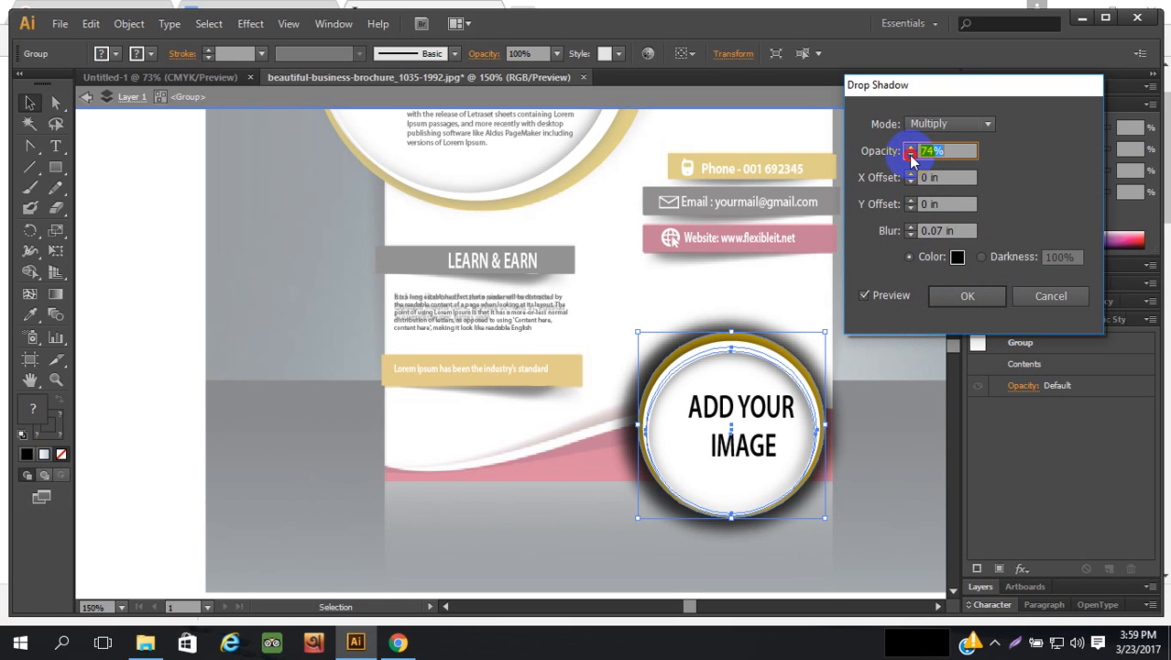
{"action": "left_click", "coordinate": [910, 155]}
{"action": "left_click", "coordinate": [910, 155]}
{"action": "left_click", "coordinate": [911, 155]}
{"action": "left_click", "coordinate": [911, 155]}
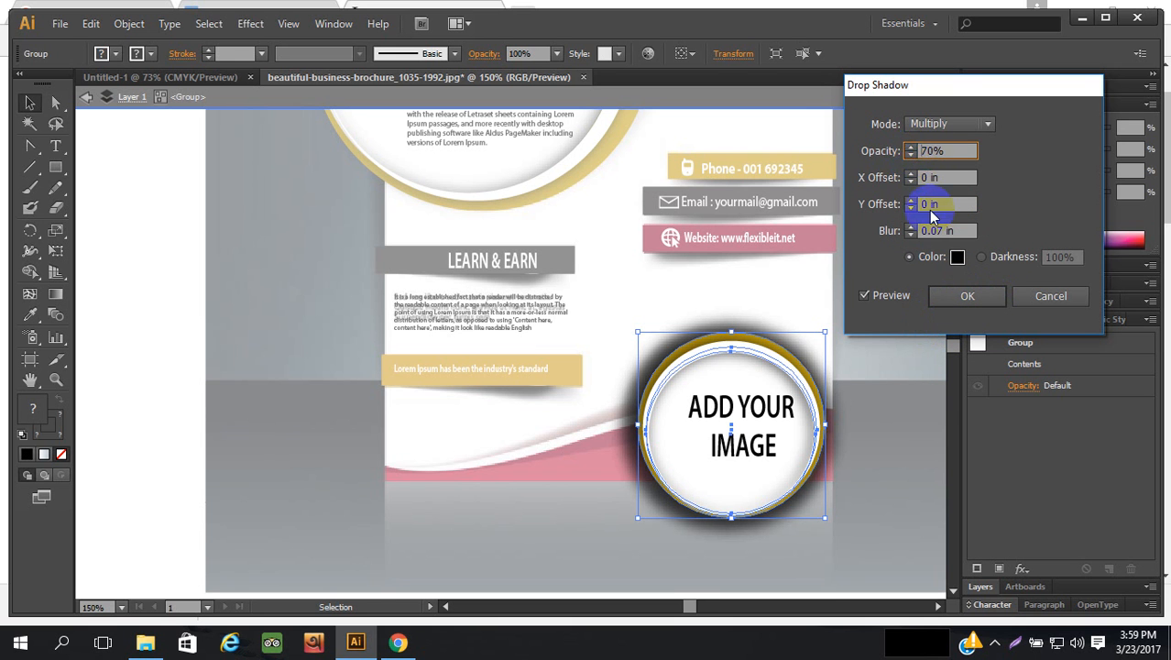
{"action": "double_click", "coordinate": [928, 178]}
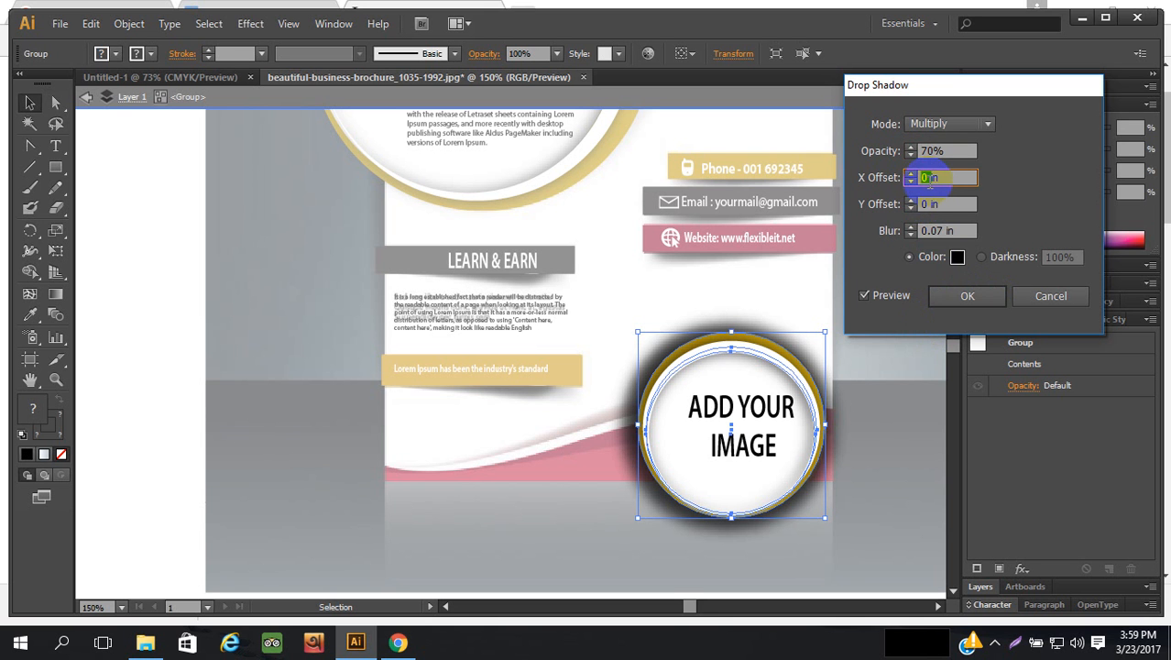
{"action": "left_click", "coordinate": [1044, 295]}
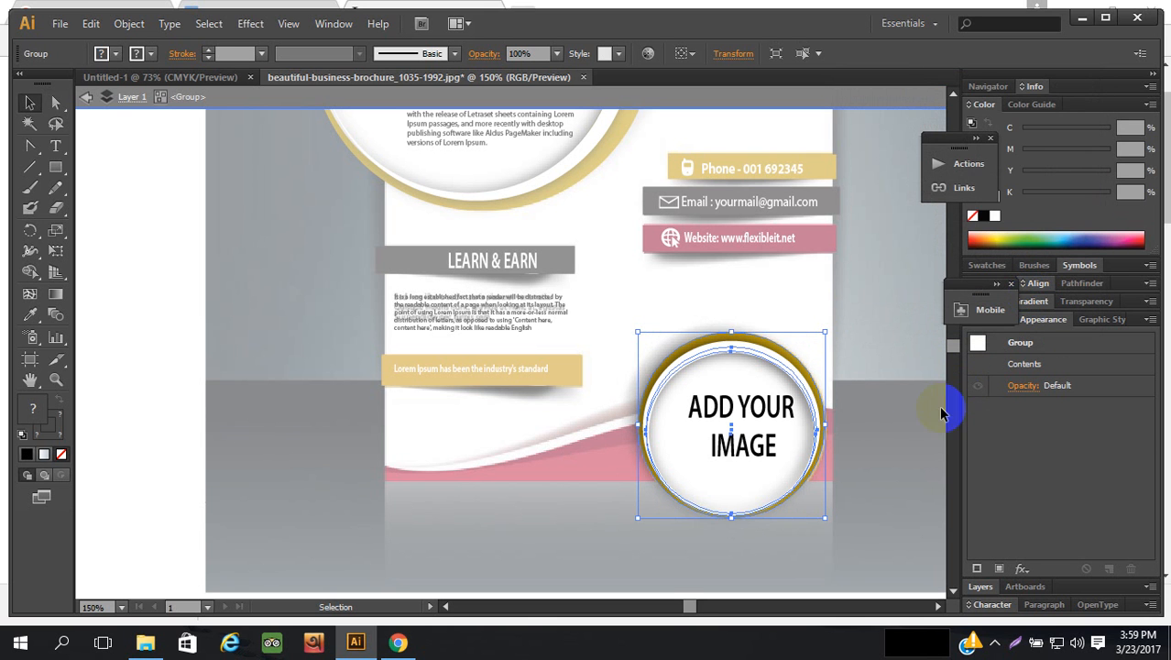
{"action": "left_click", "coordinate": [921, 429]}
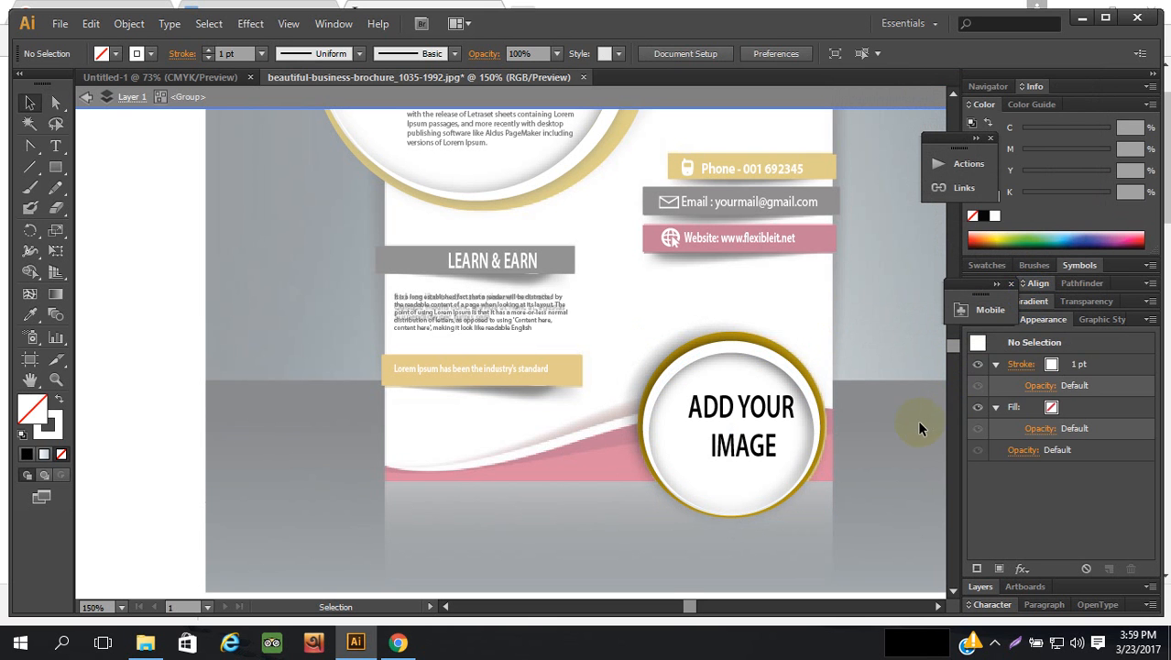
- Select only the white ring path inside the circle frame for a close check
{"action": "left_click", "coordinate": [59, 104]}
{"action": "left_click", "coordinate": [741, 339]}
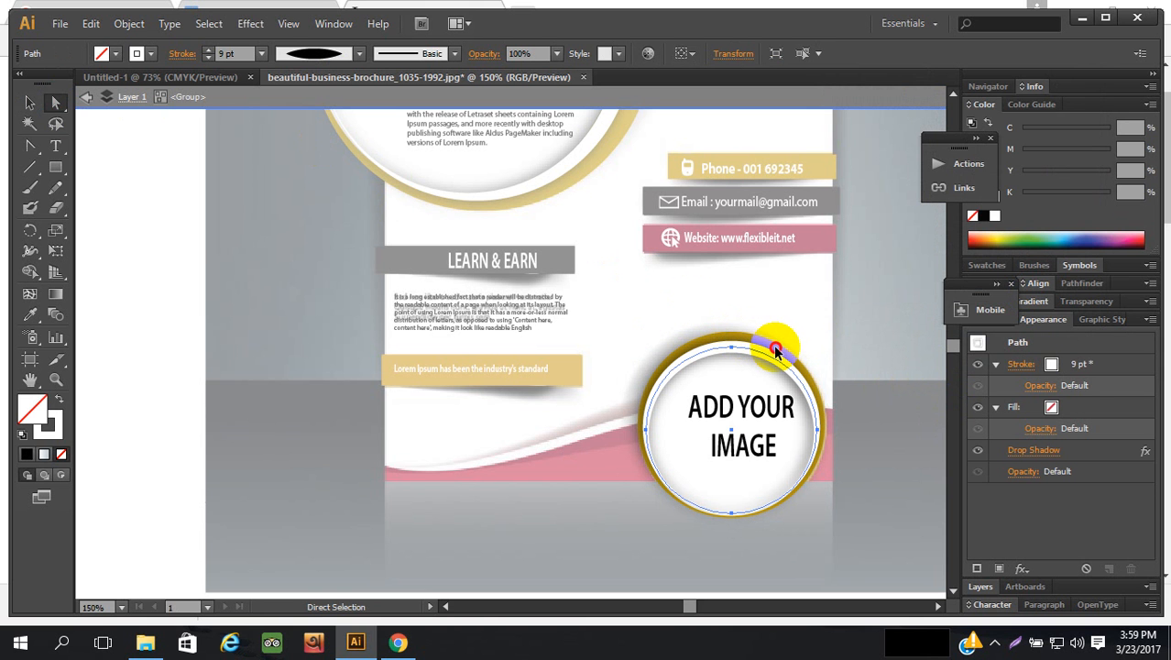
{"action": "key", "text": "v"}
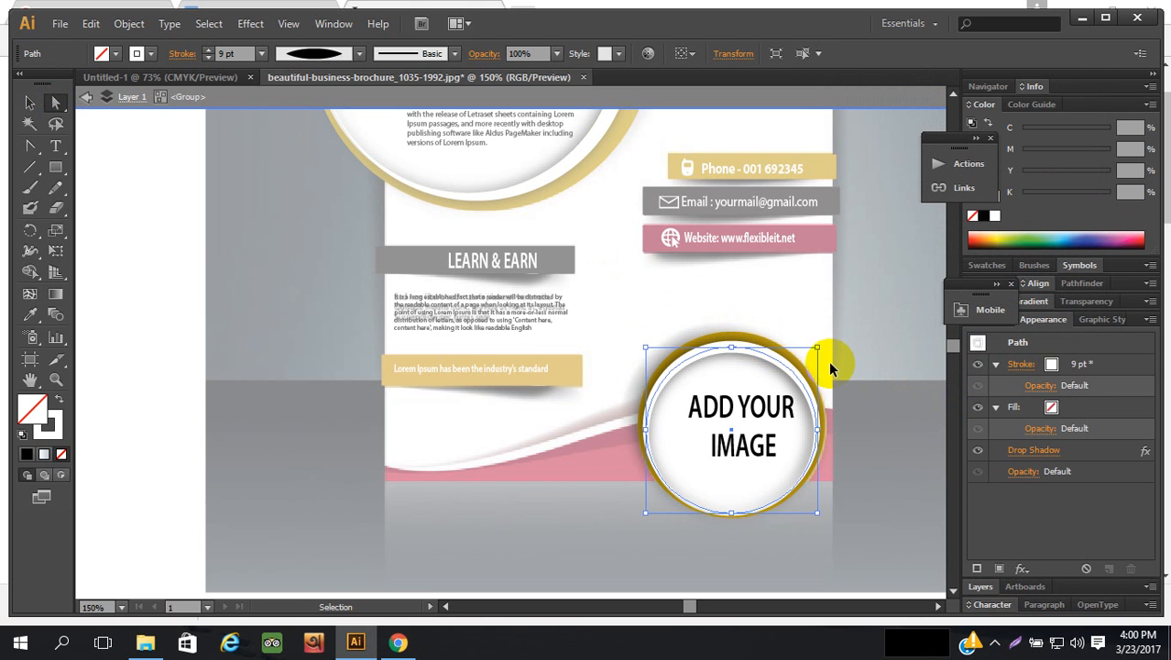
{"action": "key", "text": "ctrl+plus"}
{"action": "key", "text": "ctrl+plus"}
{"action": "key", "text": "ctrl+plus"}
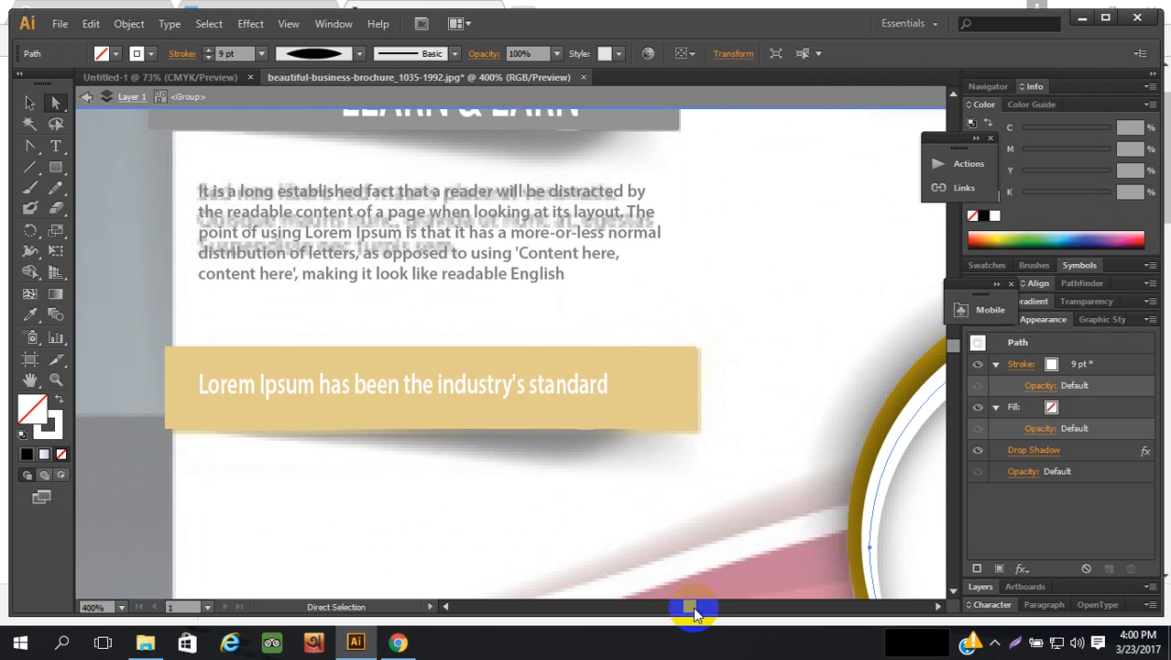
{"action": "left_click_drag", "start_coordinate": [692, 606], "coordinate": [685, 615]}
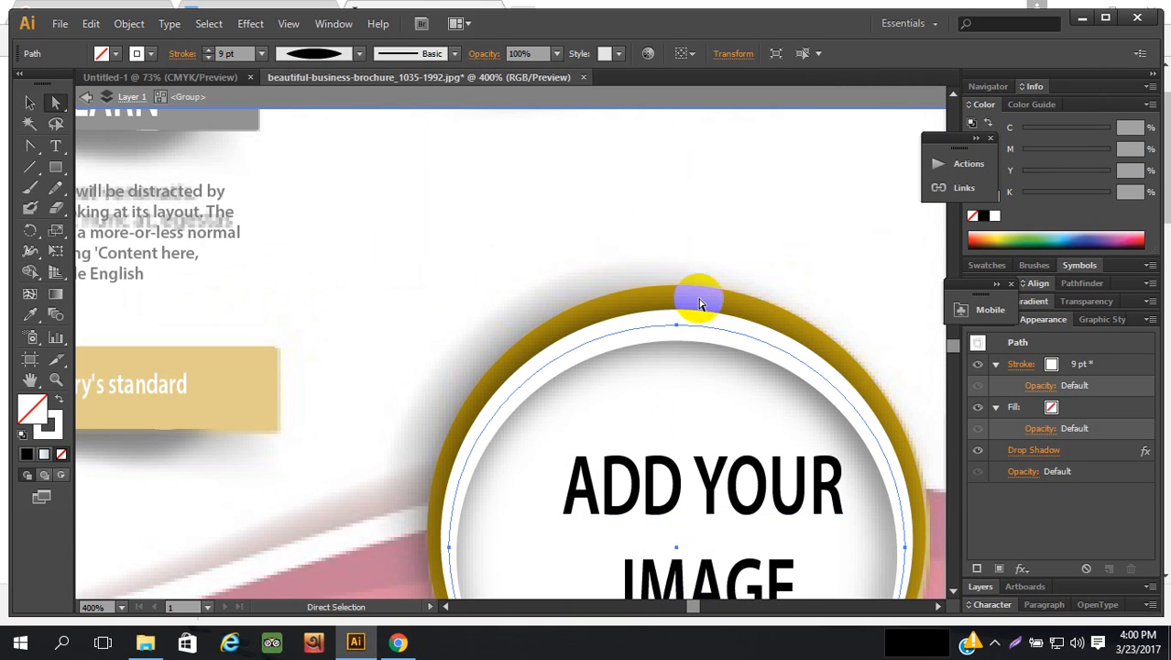
- Try to select the gold outer ring separately from the rest of the circle frame
{"action": "left_click", "coordinate": [674, 301]}
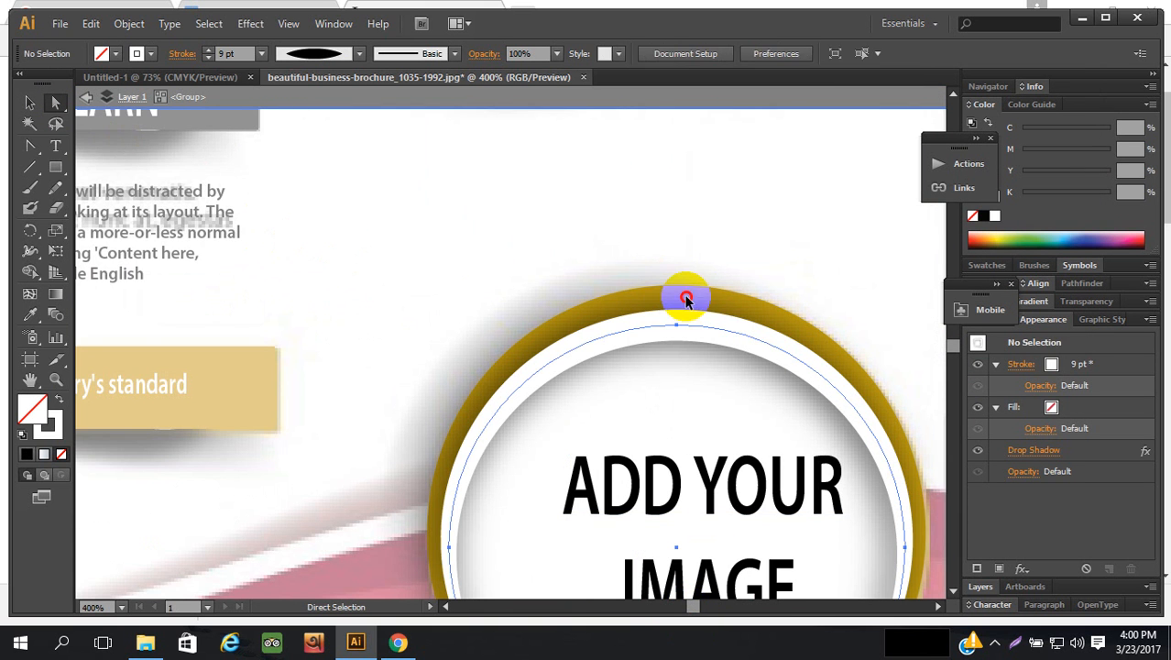
{"action": "left_click", "coordinate": [710, 293]}
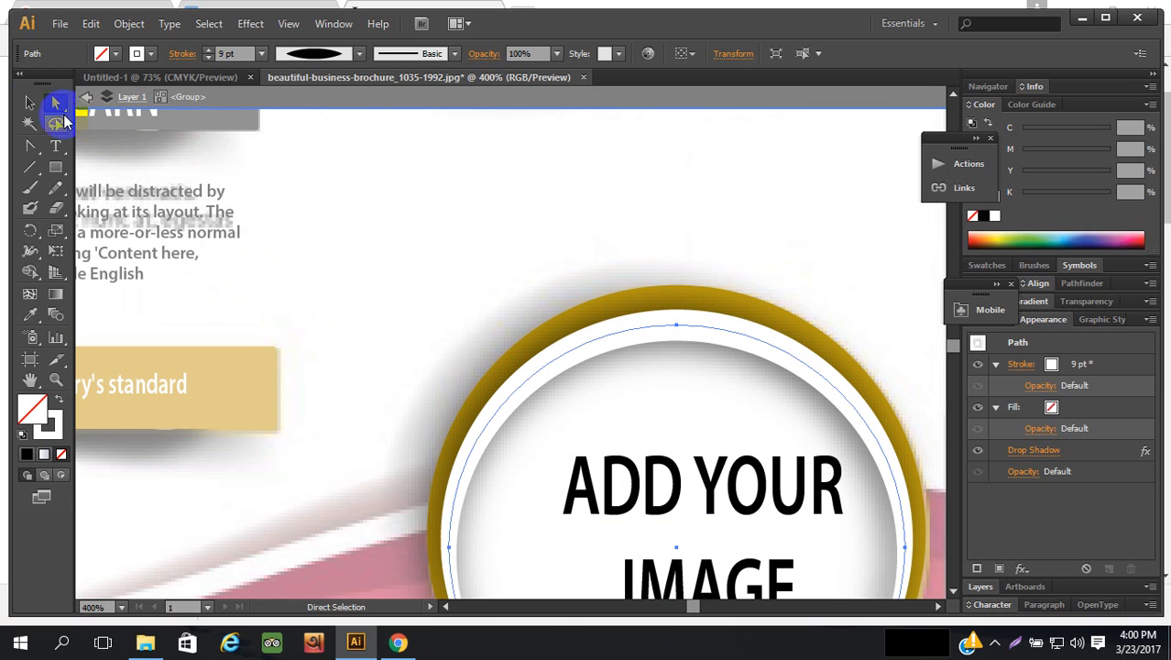
{"action": "left_click", "coordinate": [30, 102]}
{"action": "left_click", "coordinate": [450, 224]}
{"action": "left_click", "coordinate": [710, 295]}
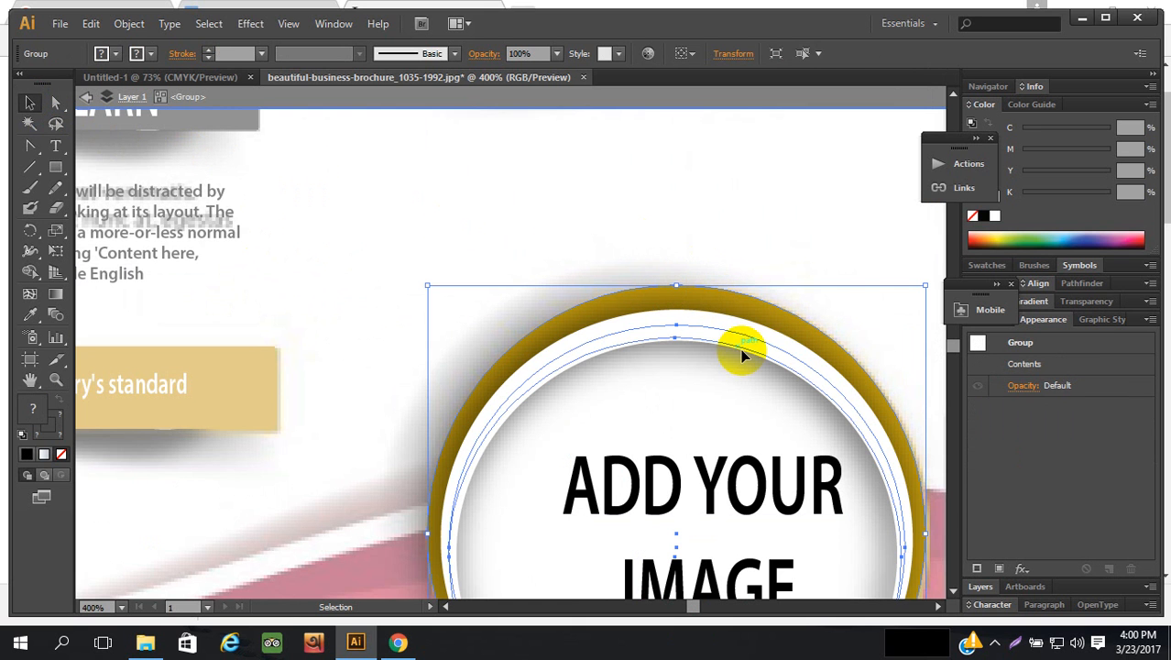
{"action": "left_click", "coordinate": [666, 254]}
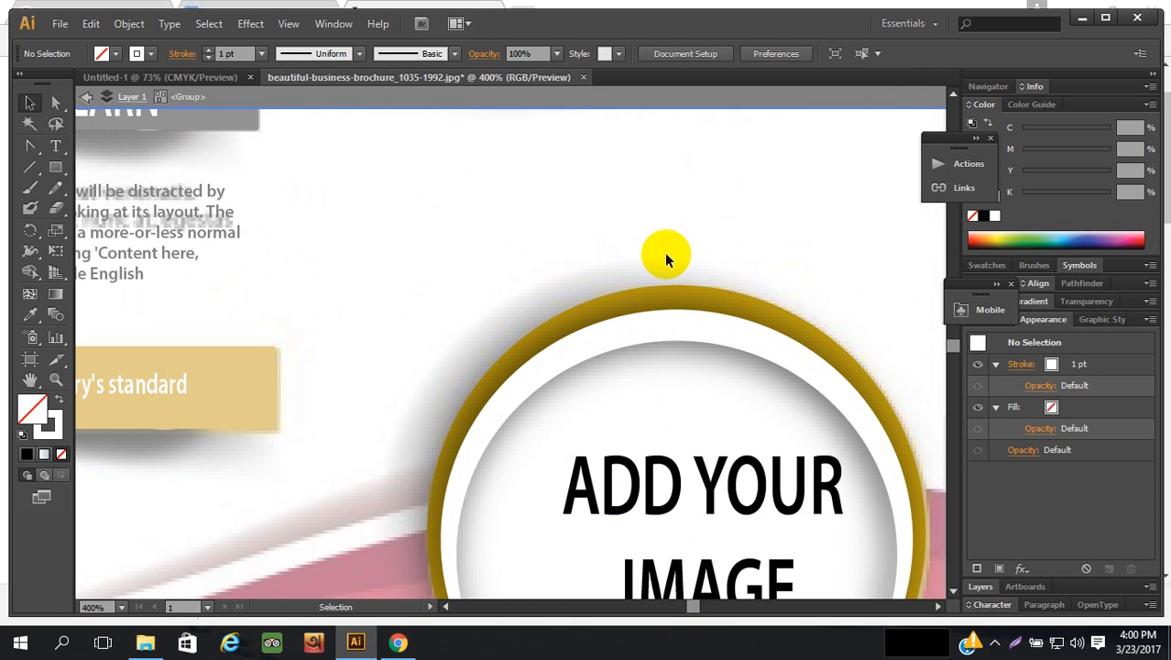
- Isolate the nested ring group of the circle frame and delete its white 9 pt ring path
{"action": "left_click", "coordinate": [29, 102]}
{"action": "left_click", "coordinate": [55, 103]}
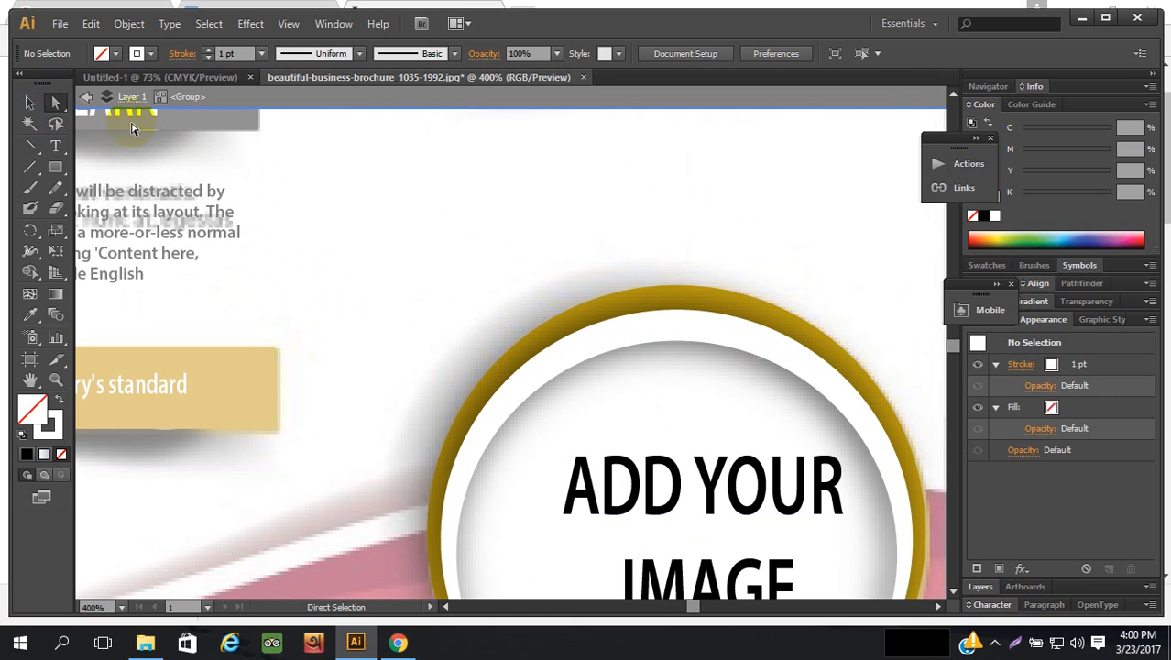
{"action": "left_click", "coordinate": [674, 275]}
{"action": "left_click", "coordinate": [28, 102]}
{"action": "left_click", "coordinate": [680, 331]}
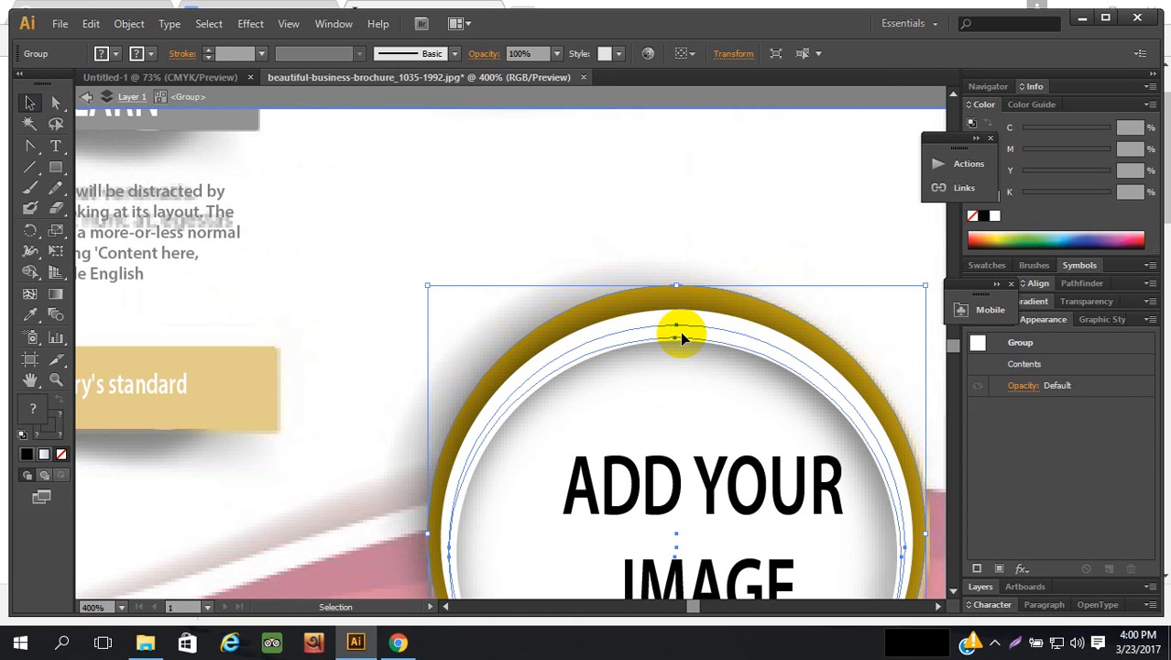
{"action": "double_click", "coordinate": [681, 330]}
{"action": "left_click", "coordinate": [692, 298]}
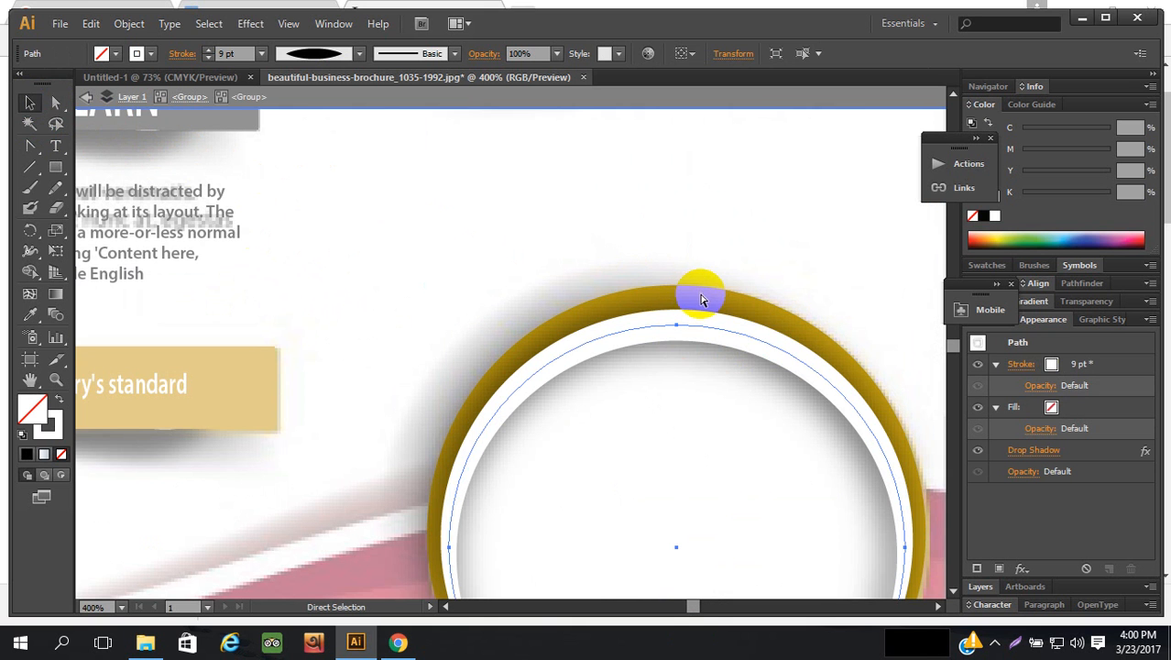
{"action": "key", "text": "Delete"}
{"action": "left_click", "coordinate": [31, 105]}
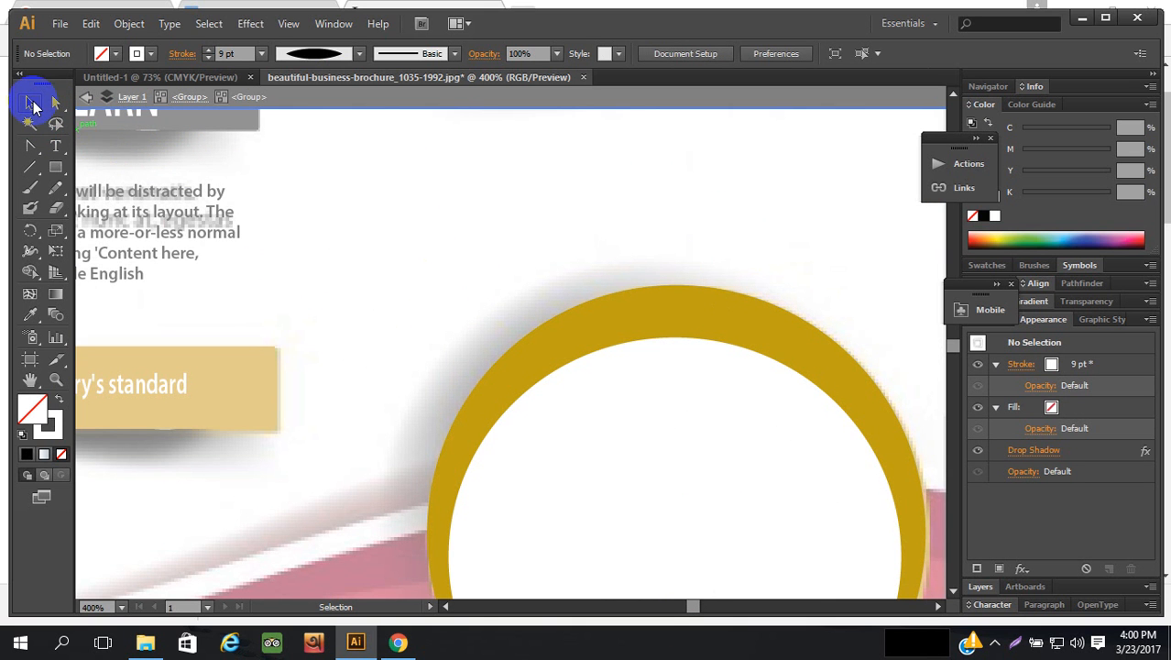
- Select only the gold outer circle path of the frame and start a drop shadow on it with the preview on
{"action": "left_click", "coordinate": [55, 103]}
{"action": "left_click", "coordinate": [718, 291]}
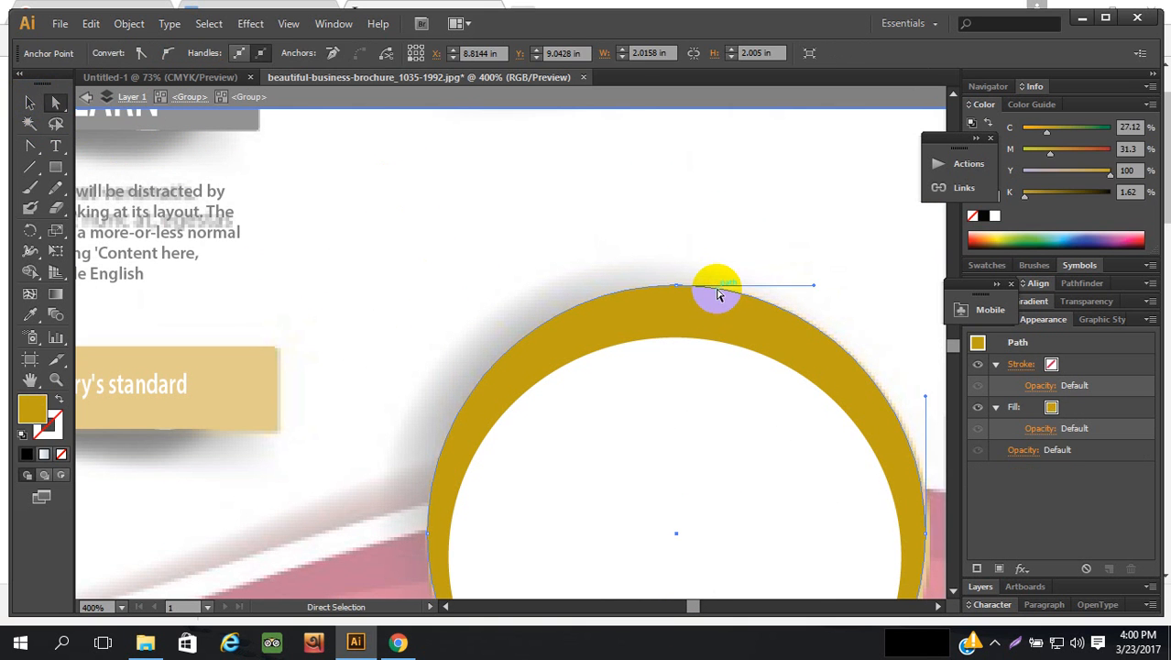
{"action": "left_click", "coordinate": [32, 104]}
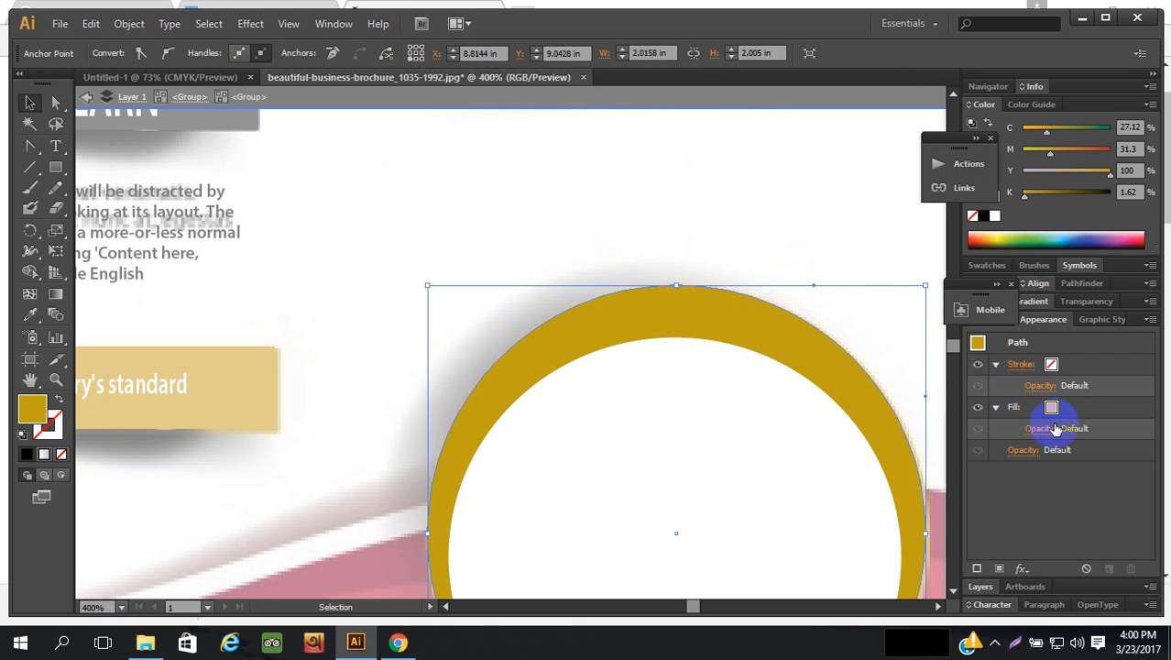
{"action": "left_click", "coordinate": [1021, 568]}
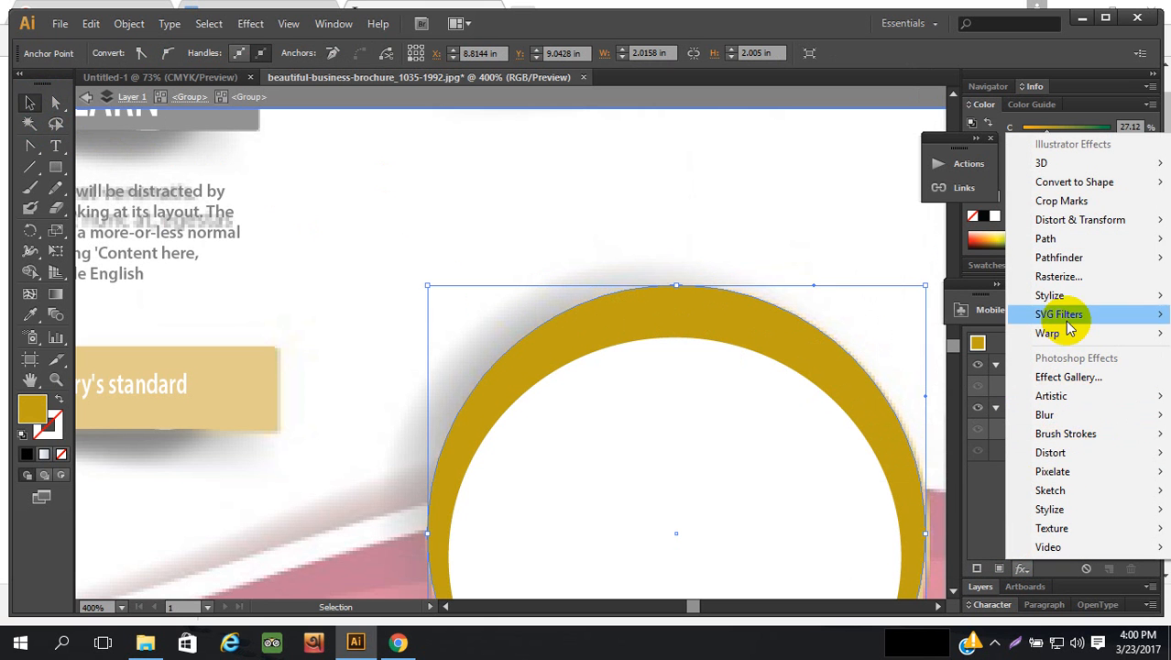
{"action": "mouse_move", "coordinate": [1054, 295]}
{"action": "left_click", "coordinate": [924, 293]}
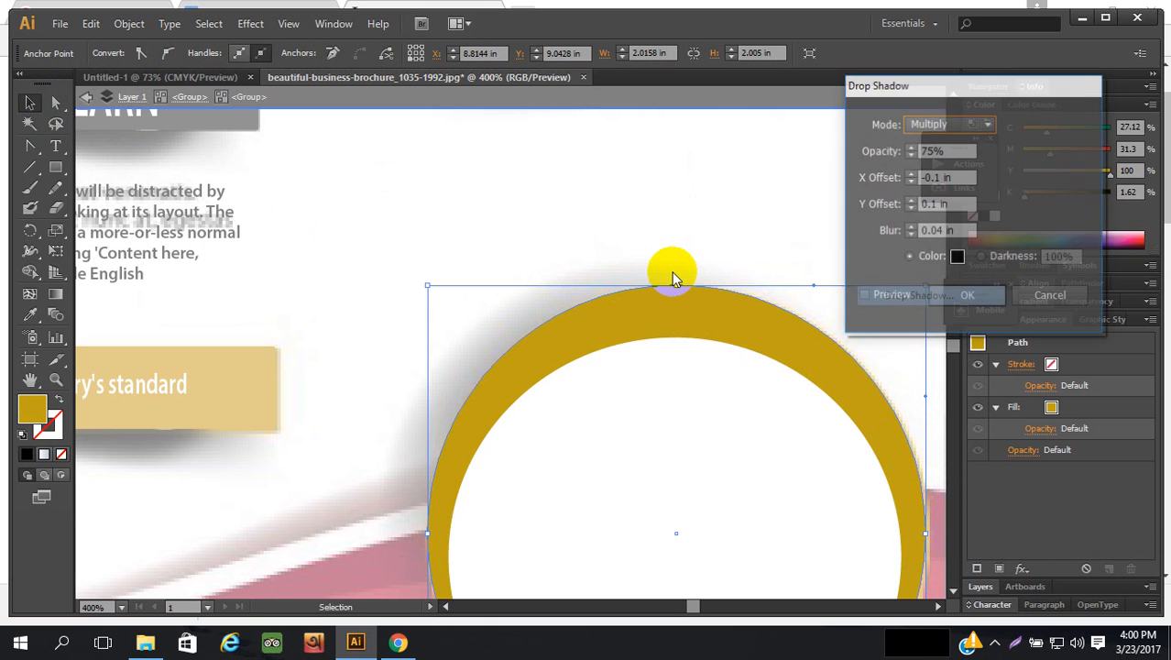
{"action": "left_click", "coordinate": [864, 295]}
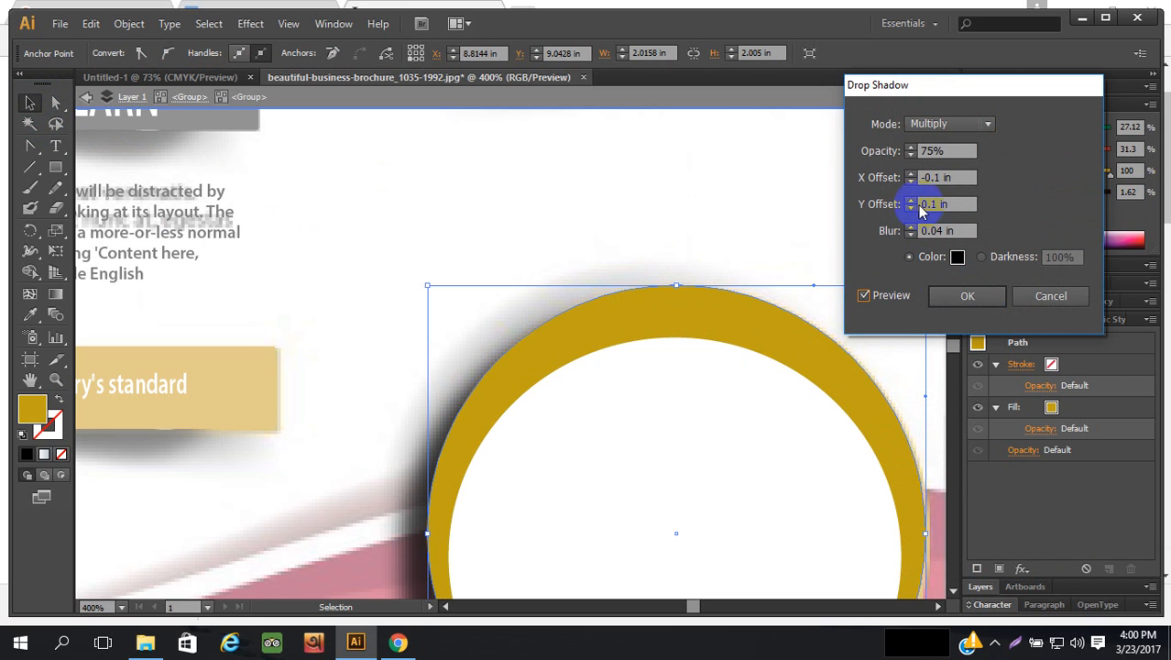
- Set the gold circle's drop shadow X offset to -0.01 in and apply the effect
{"action": "left_click", "coordinate": [953, 191]}
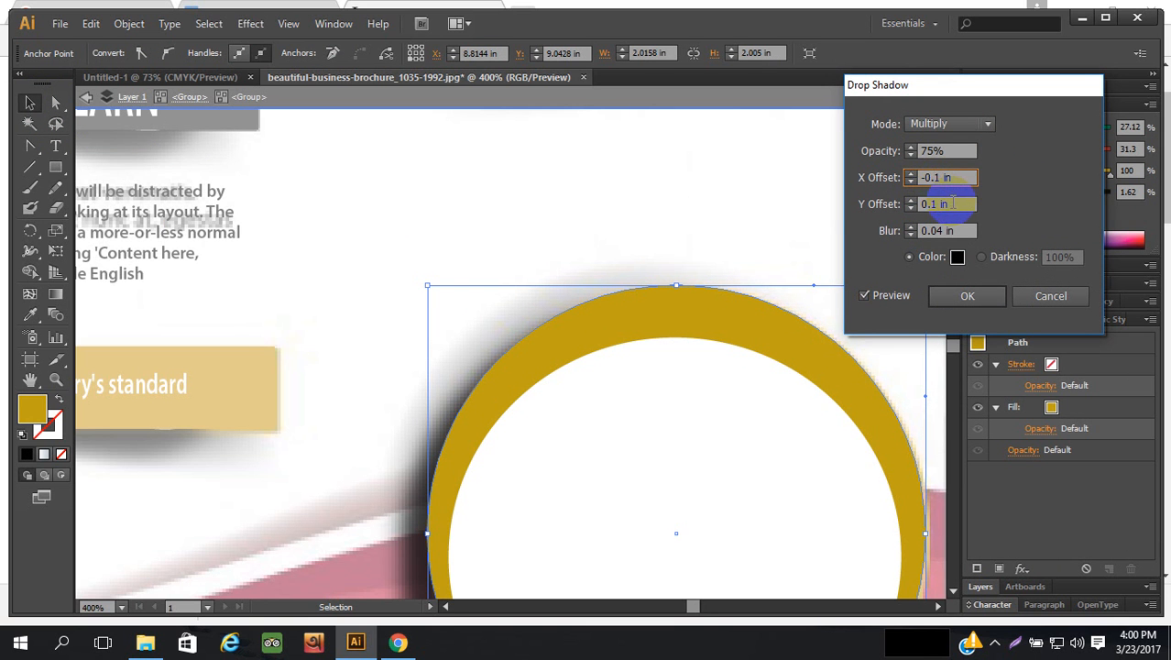
{"action": "type", "text": "0"}
{"action": "left_click", "coordinate": [931, 205]}
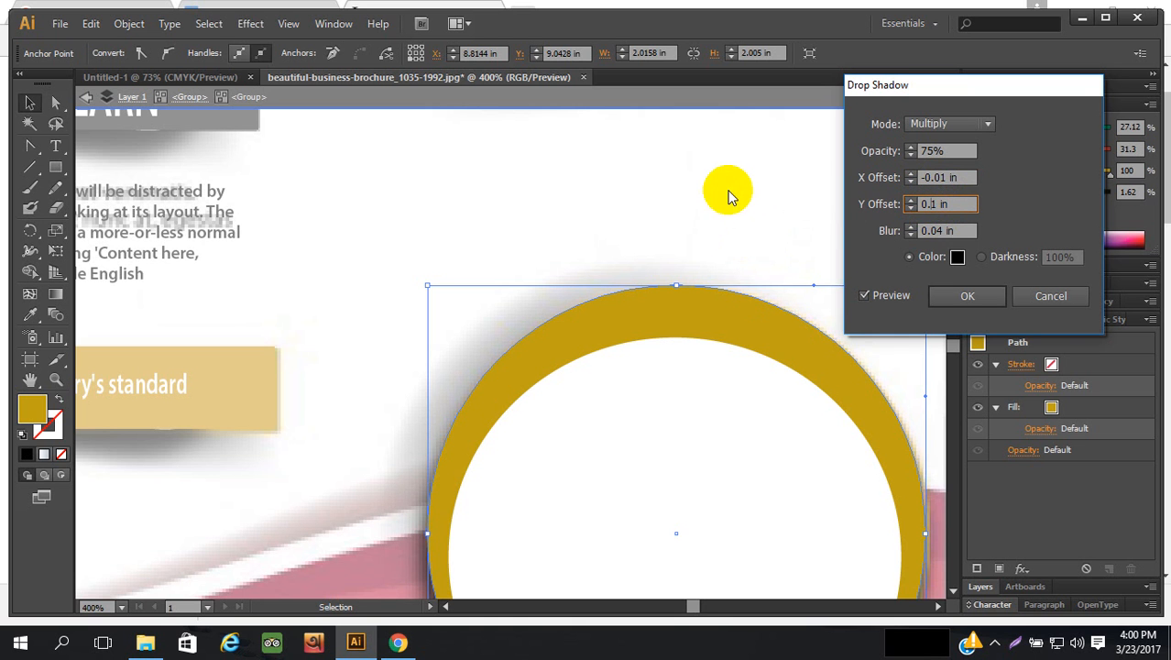
{"action": "left_click", "coordinate": [960, 230]}
{"action": "left_click", "coordinate": [967, 295]}
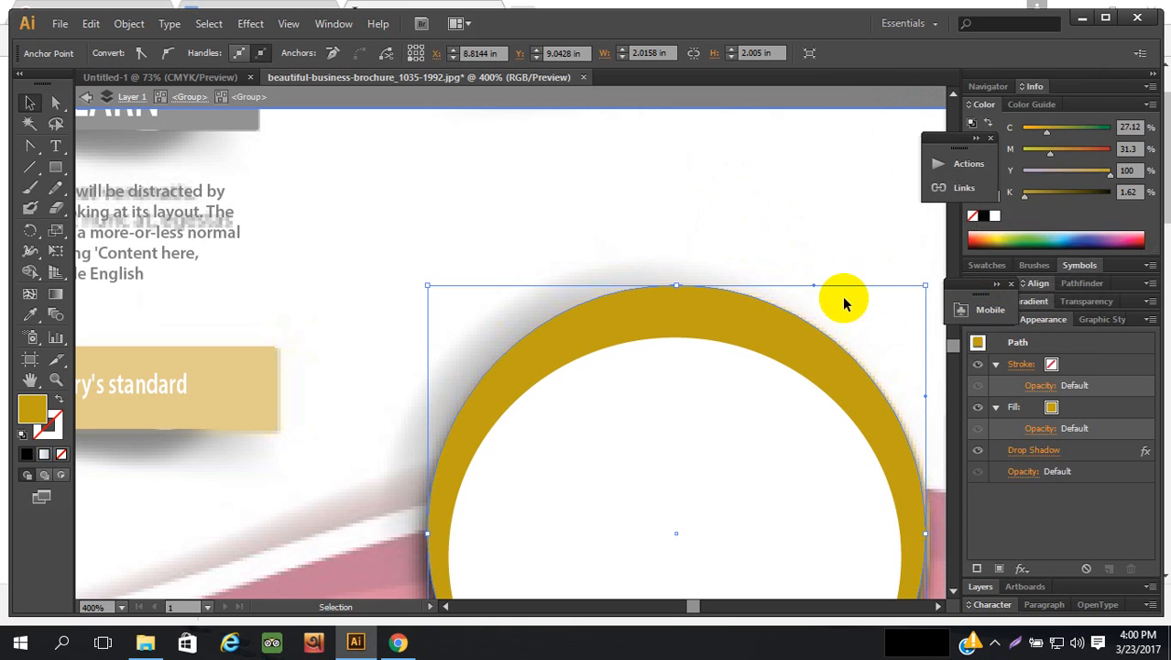
- Reopen the gold circle's drop shadow settings, set the Y offset to -0.1 in and preview the result
{"action": "key", "text": "ctrl+minus"}
{"action": "key", "text": "ctrl+minus"}
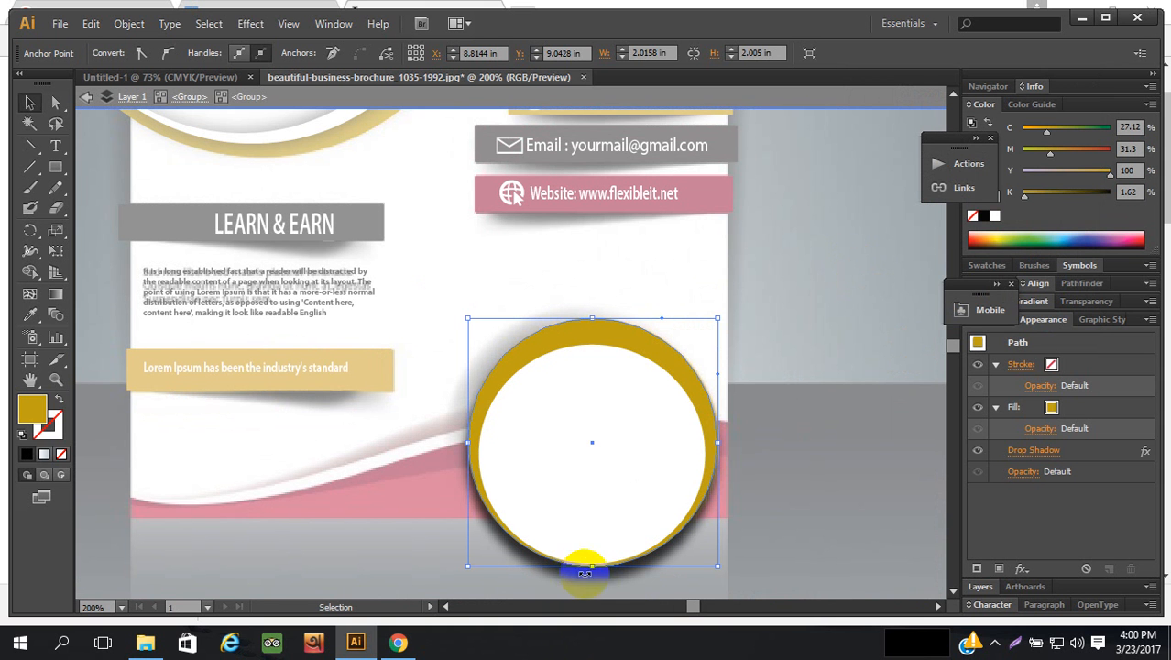
{"action": "left_click", "coordinate": [1038, 451]}
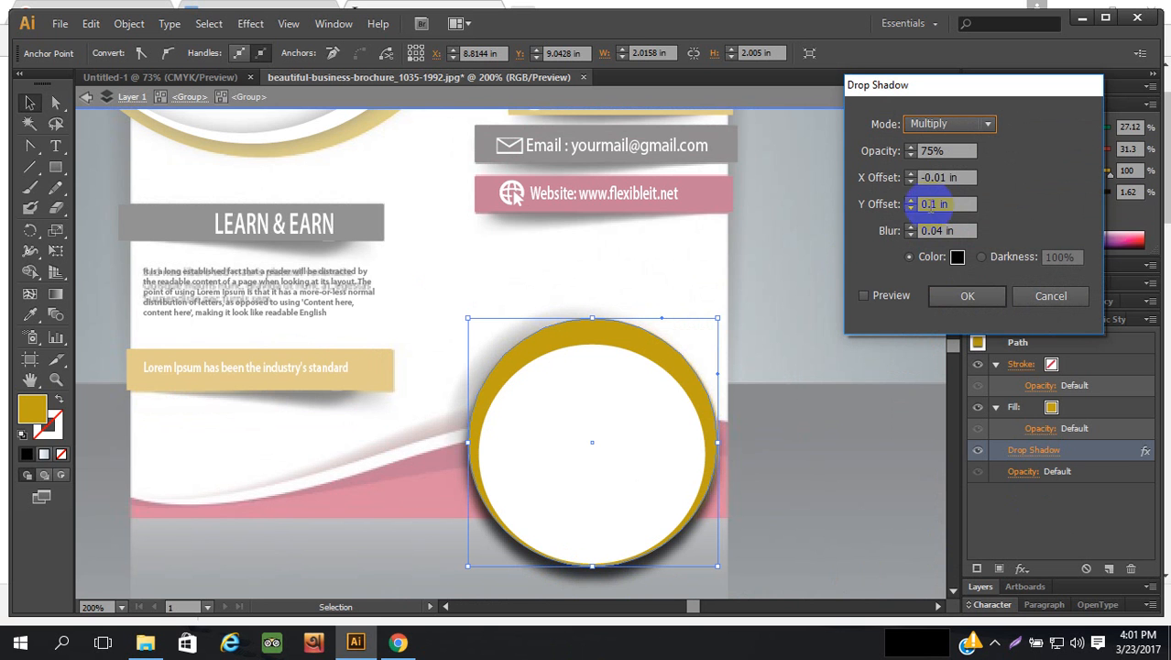
{"action": "left_click", "coordinate": [929, 203]}
{"action": "left_click", "coordinate": [958, 257]}
{"action": "type", "text": "-"}
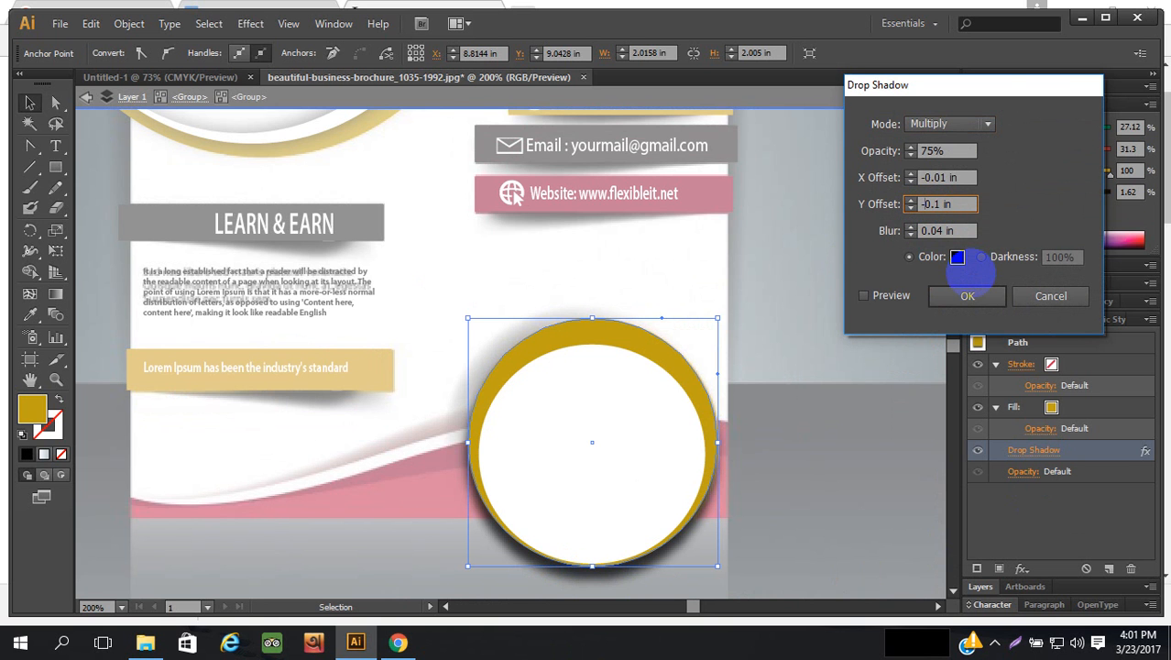
{"action": "left_click", "coordinate": [863, 295]}
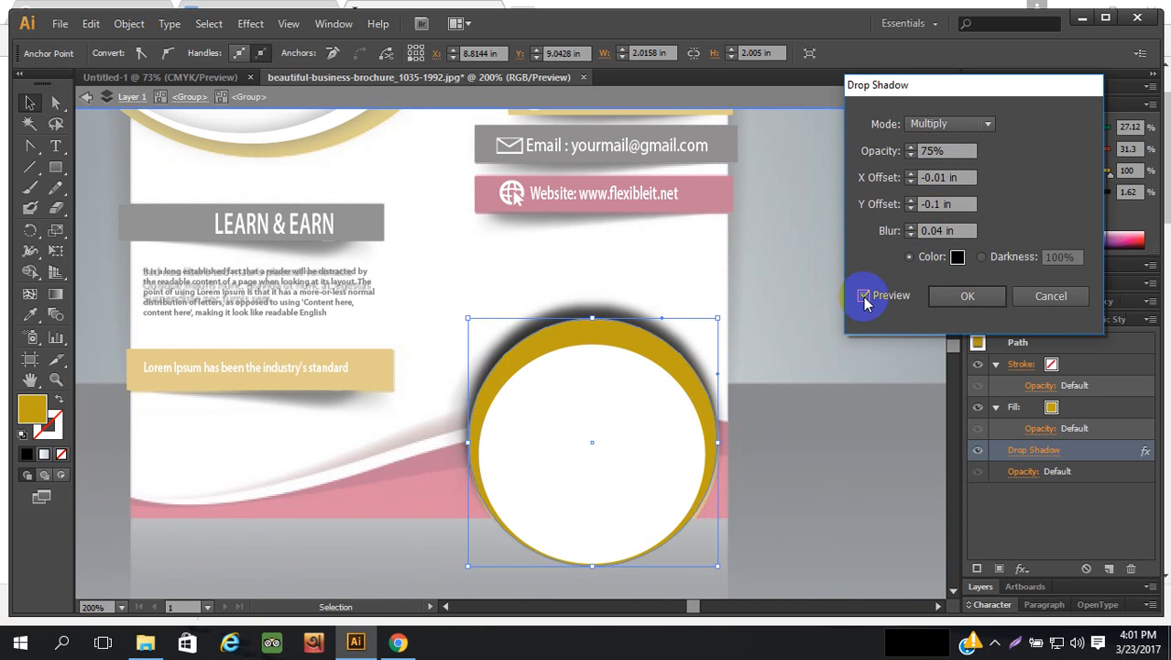
- Try a drop shadow X offset of -0.2 in on the gold circle and return it to -0.01 in
{"action": "left_click", "coordinate": [939, 204]}
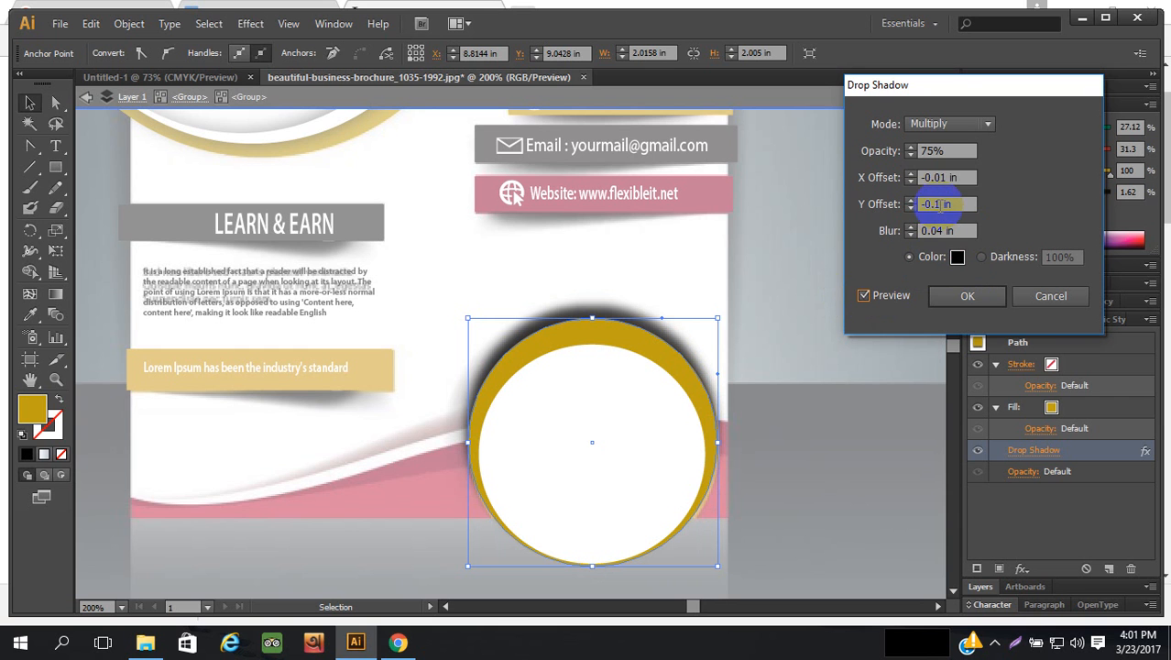
{"action": "left_click", "coordinate": [943, 177]}
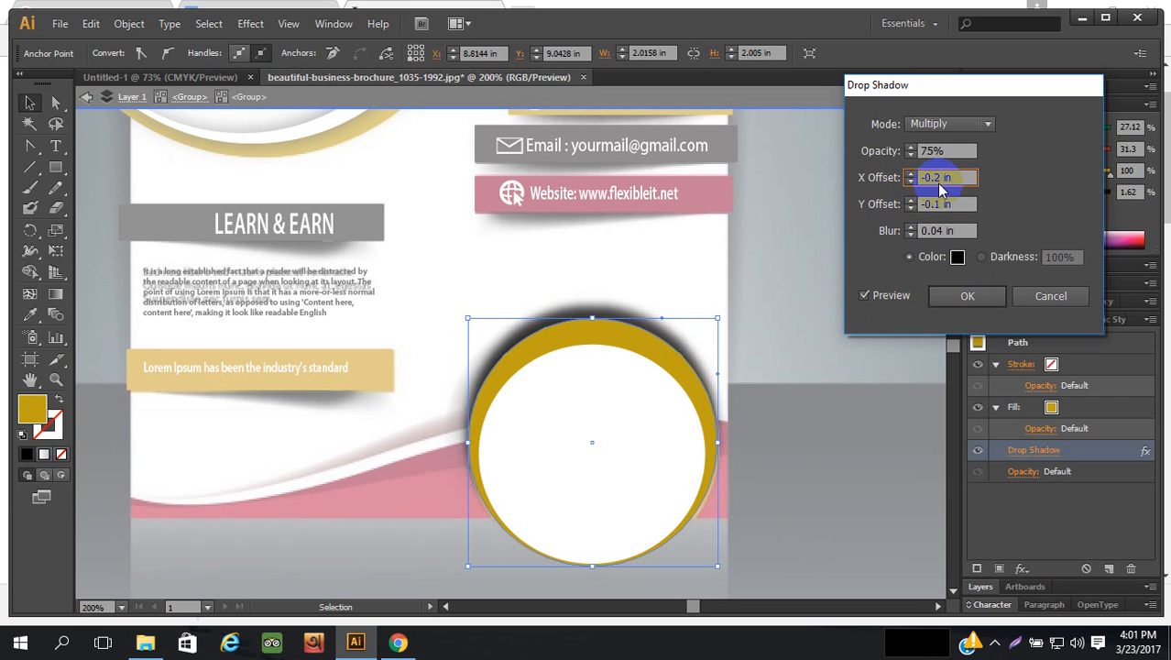
{"action": "left_click", "coordinate": [933, 203]}
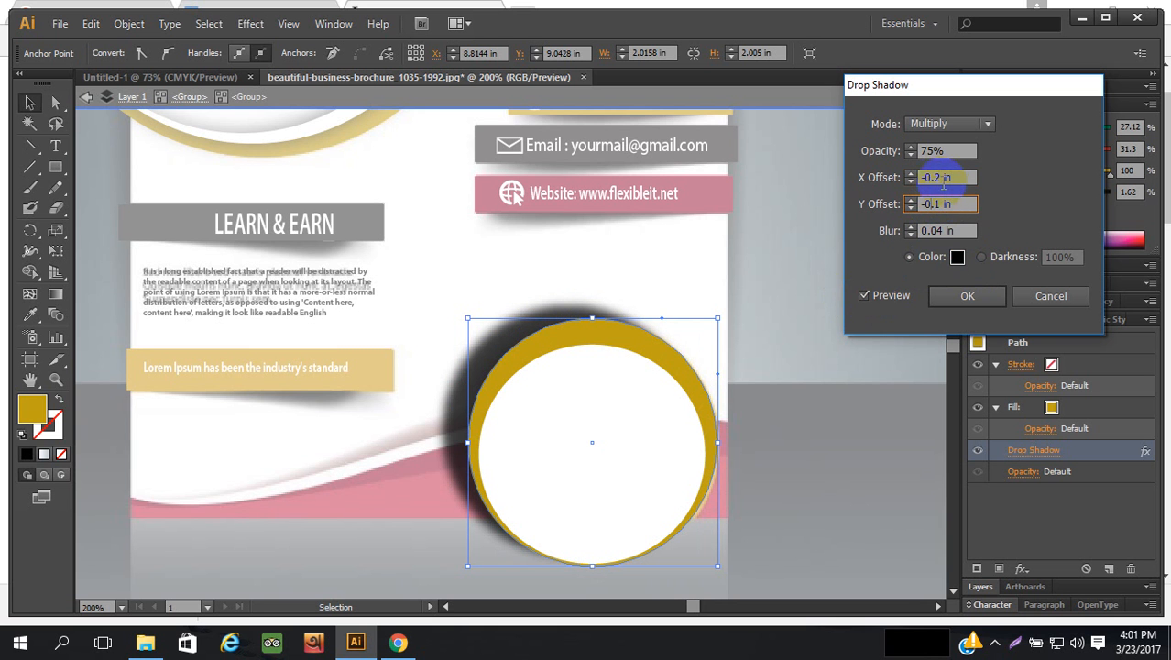
{"action": "left_click", "coordinate": [932, 177]}
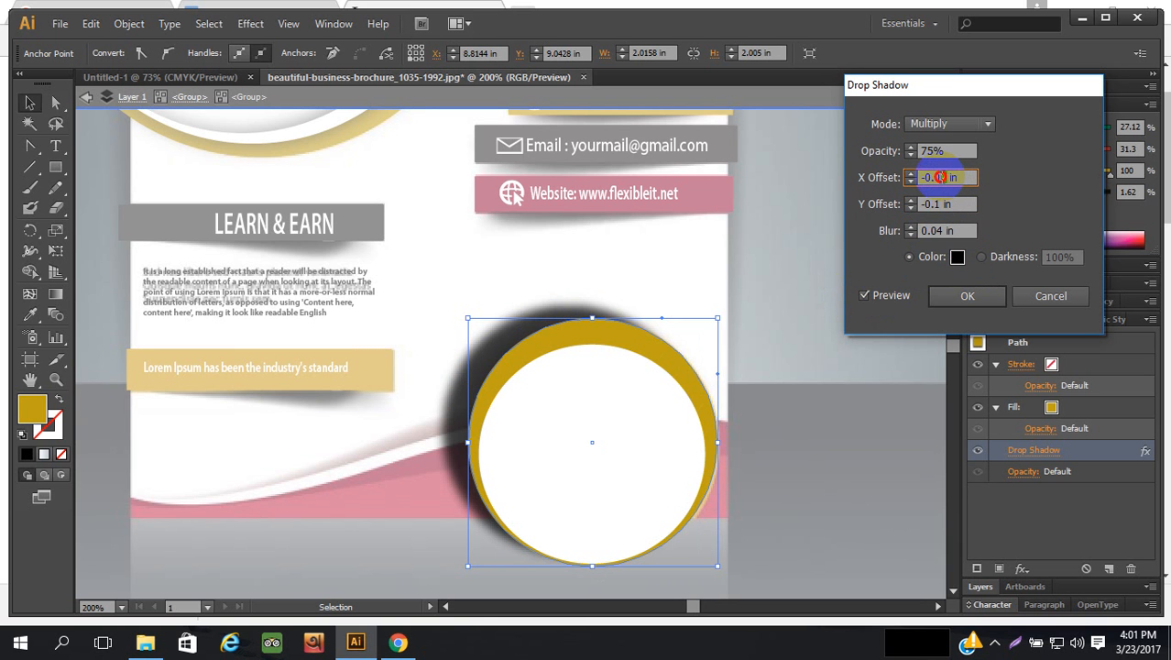
{"action": "left_click", "coordinate": [935, 203]}
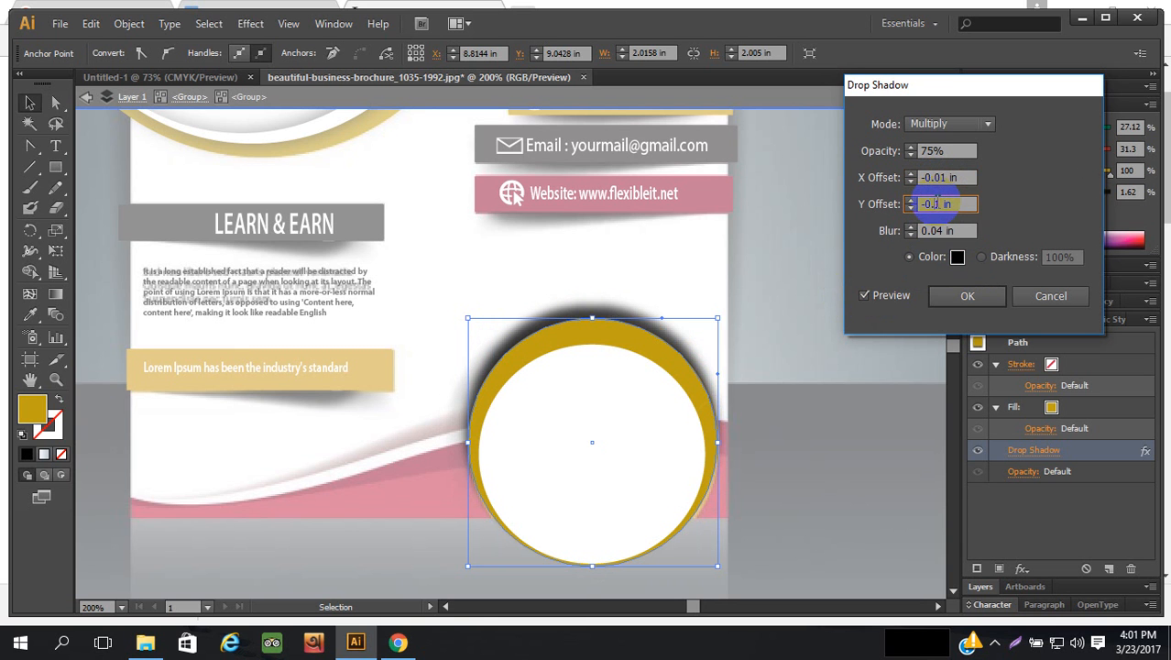
{"action": "left_click", "coordinate": [931, 203]}
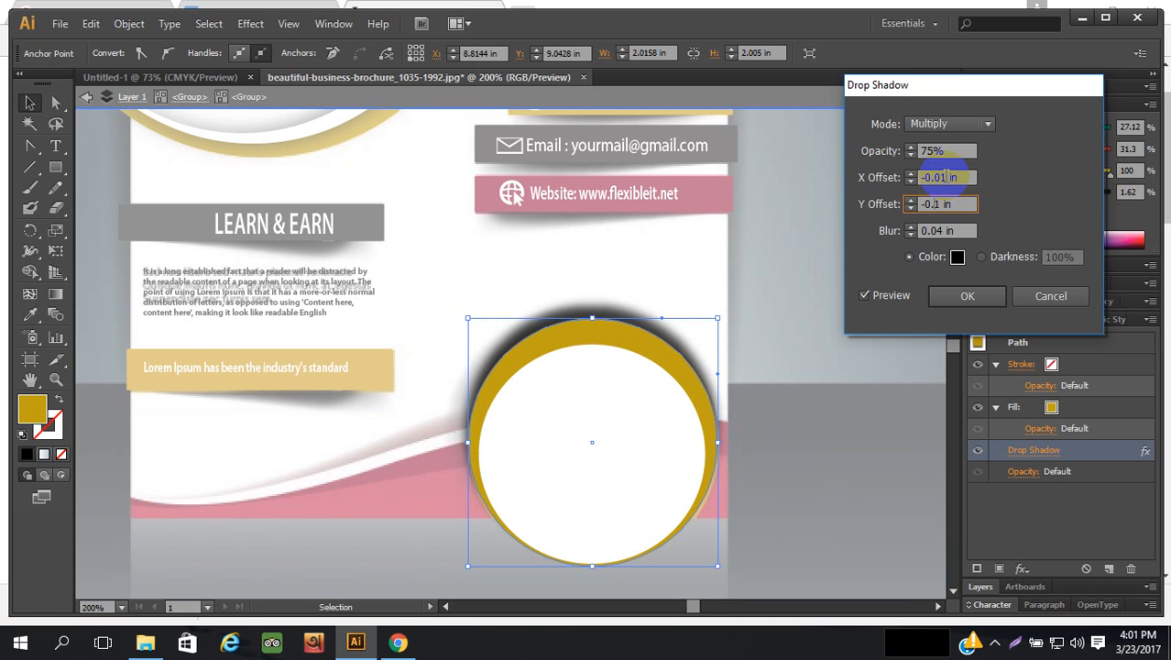
- Try drop shadow X offsets of -0.05 in and -0.08 in on the gold circle
{"action": "left_click", "coordinate": [943, 177]}
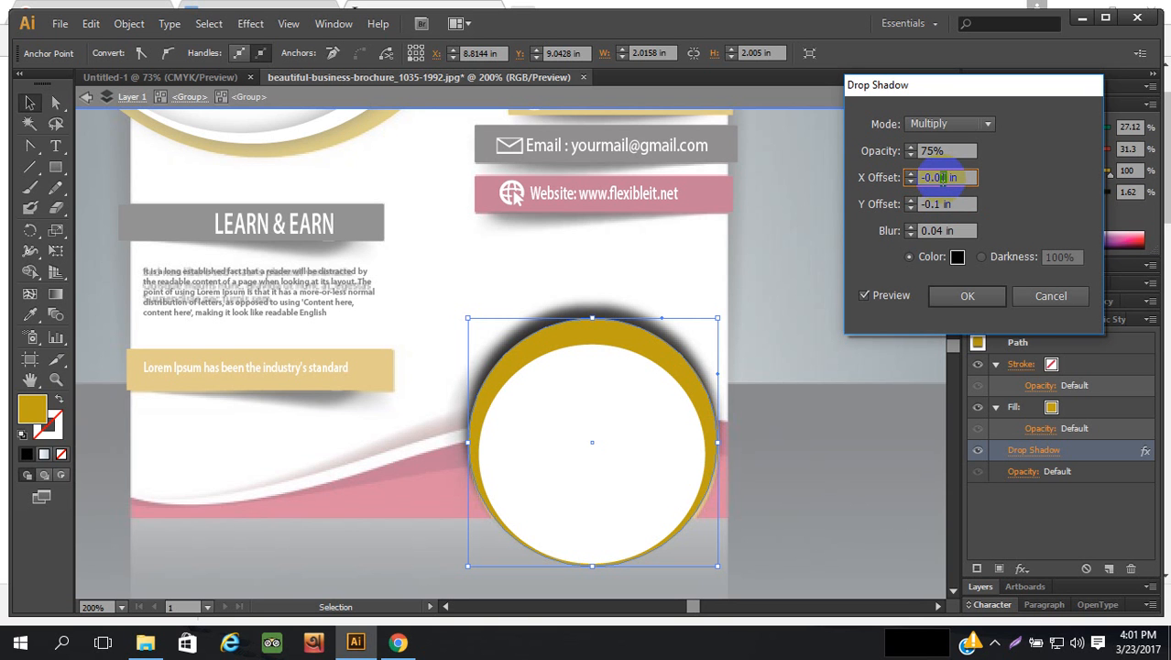
{"action": "left_click", "coordinate": [942, 203]}
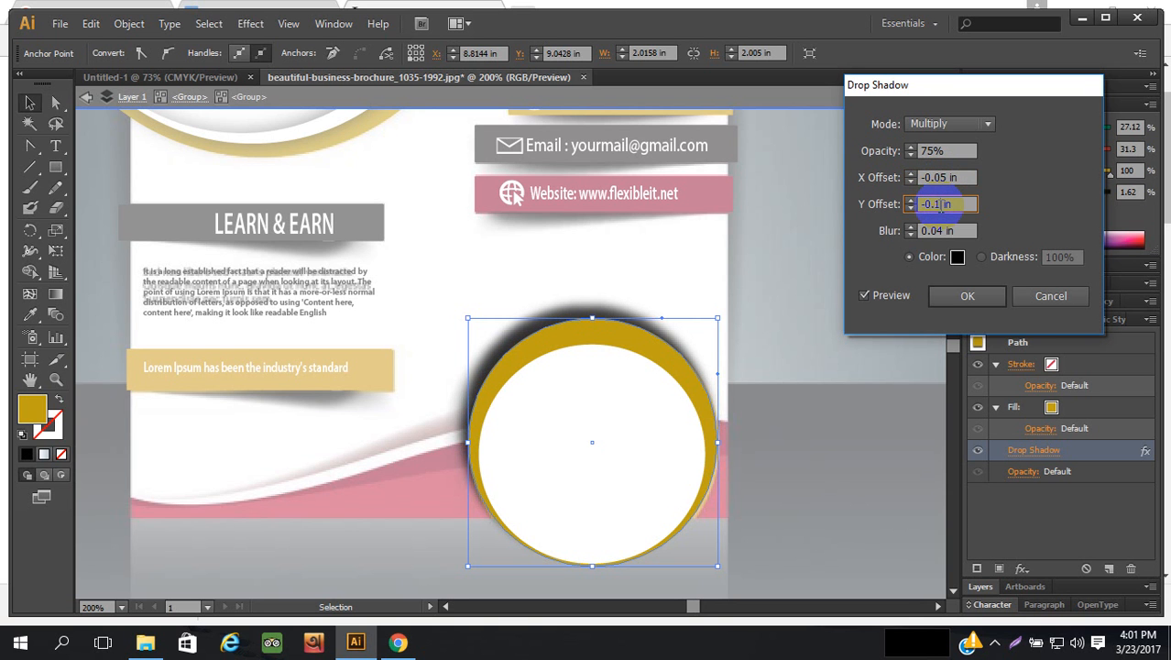
{"action": "left_click", "coordinate": [943, 176]}
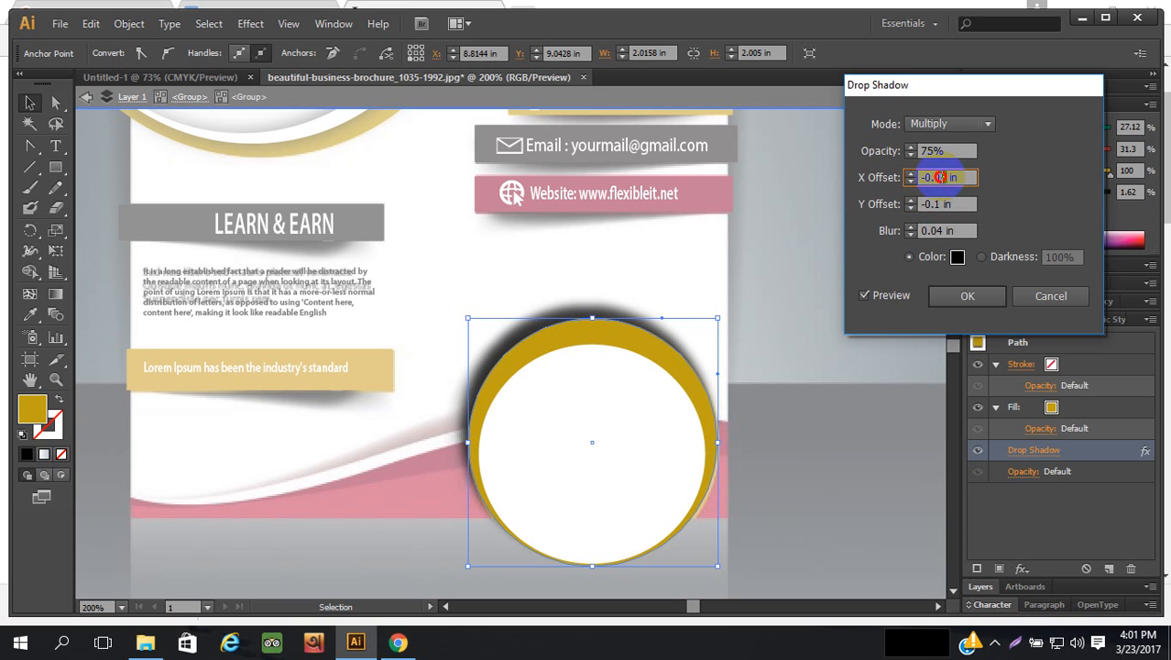
{"action": "type", "text": "8"}
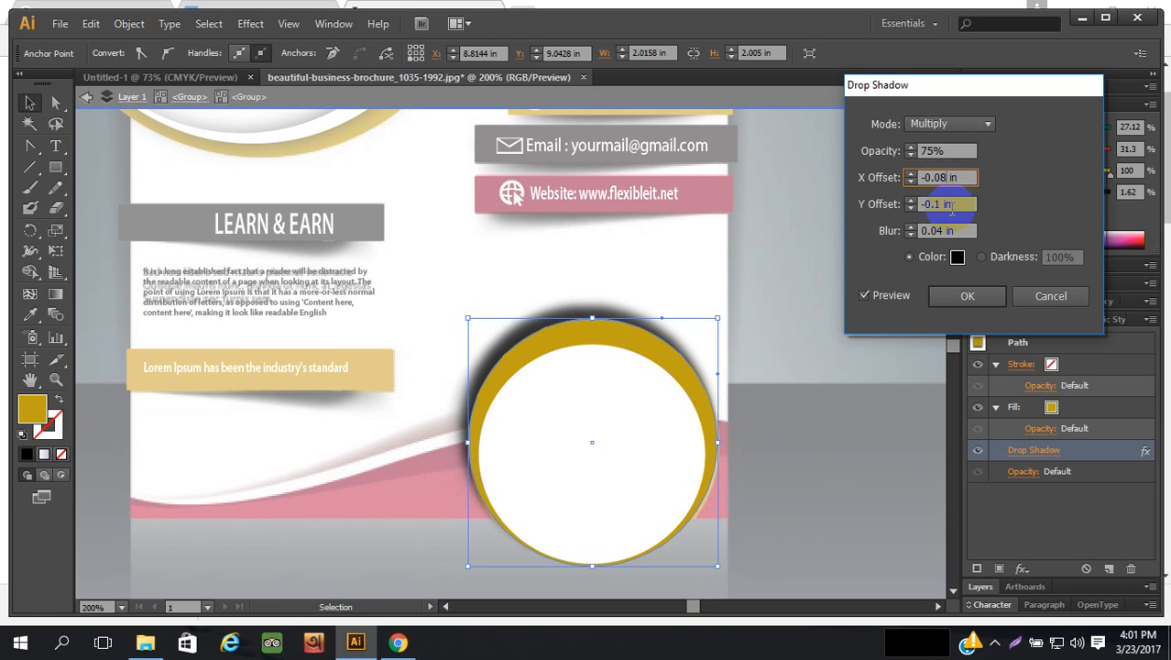
{"action": "left_click", "coordinate": [941, 205]}
{"action": "left_click", "coordinate": [955, 259]}
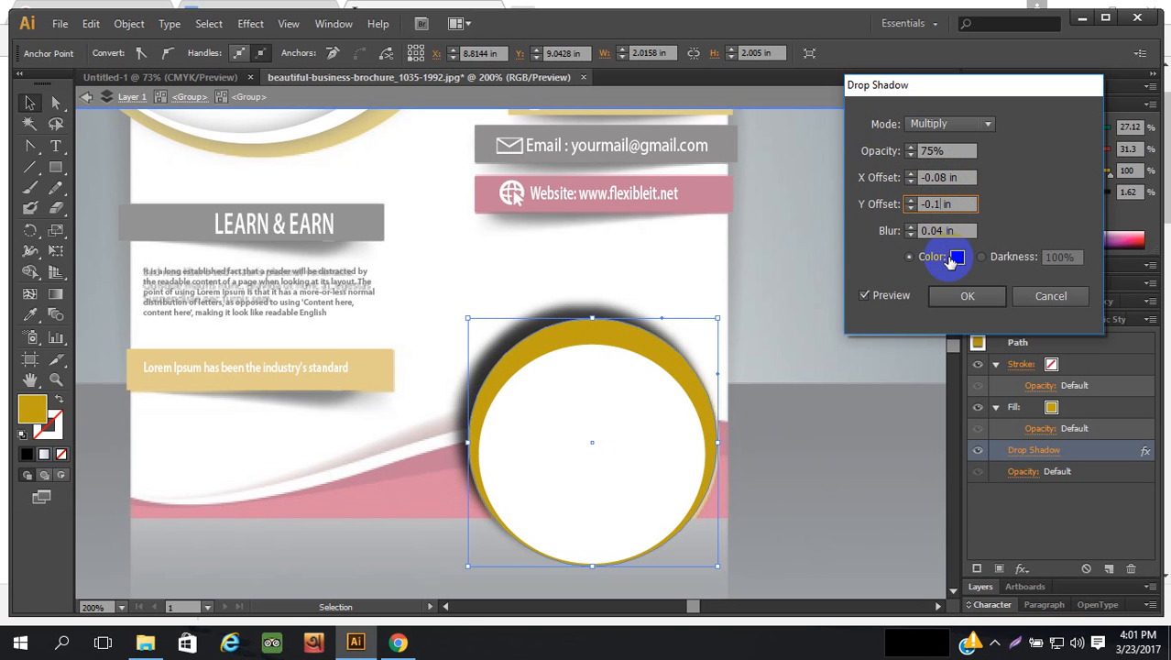
- Set the drop shadow's blur to 0.07 in and its Y offset to -0.05 in, refreshing the preview
{"action": "left_click_drag", "start_coordinate": [943, 232], "coordinate": [934, 232]}
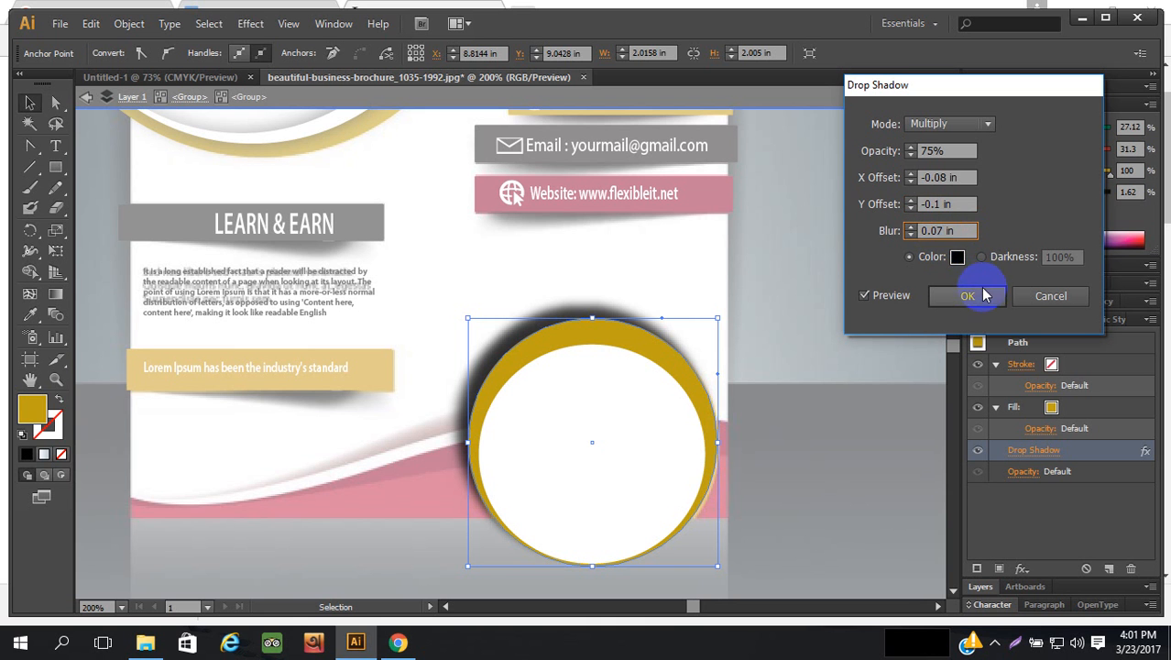
{"action": "left_click", "coordinate": [864, 295]}
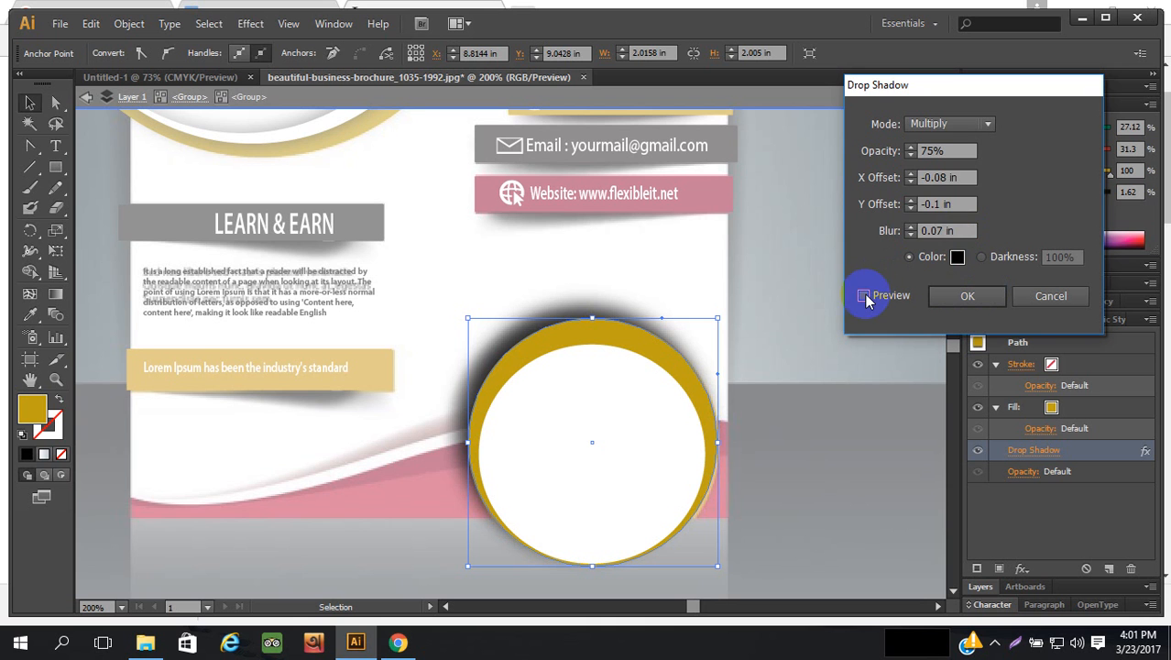
{"action": "left_click_drag", "start_coordinate": [962, 204], "coordinate": [918, 204]}
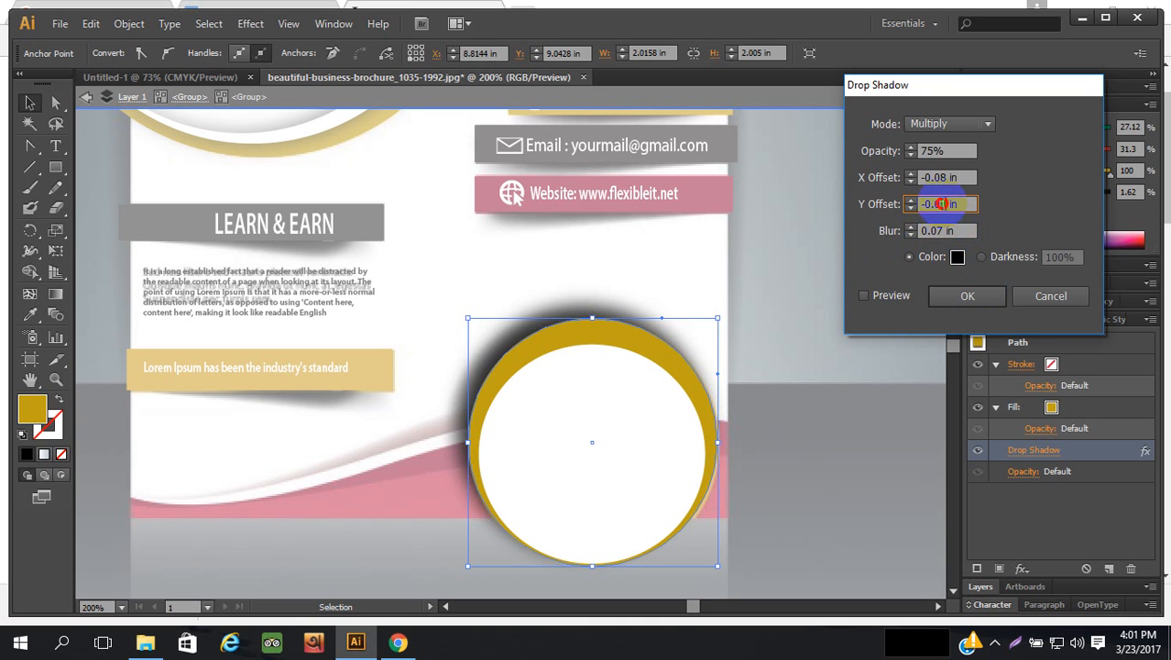
{"action": "left_click", "coordinate": [932, 231]}
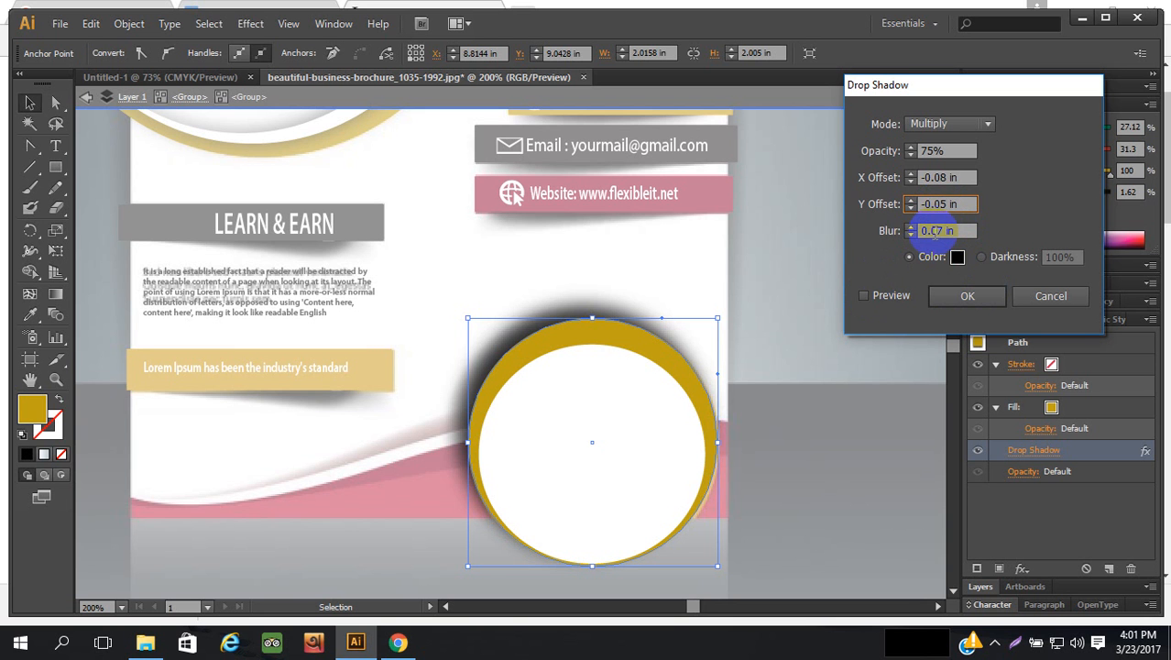
{"action": "left_click", "coordinate": [863, 295]}
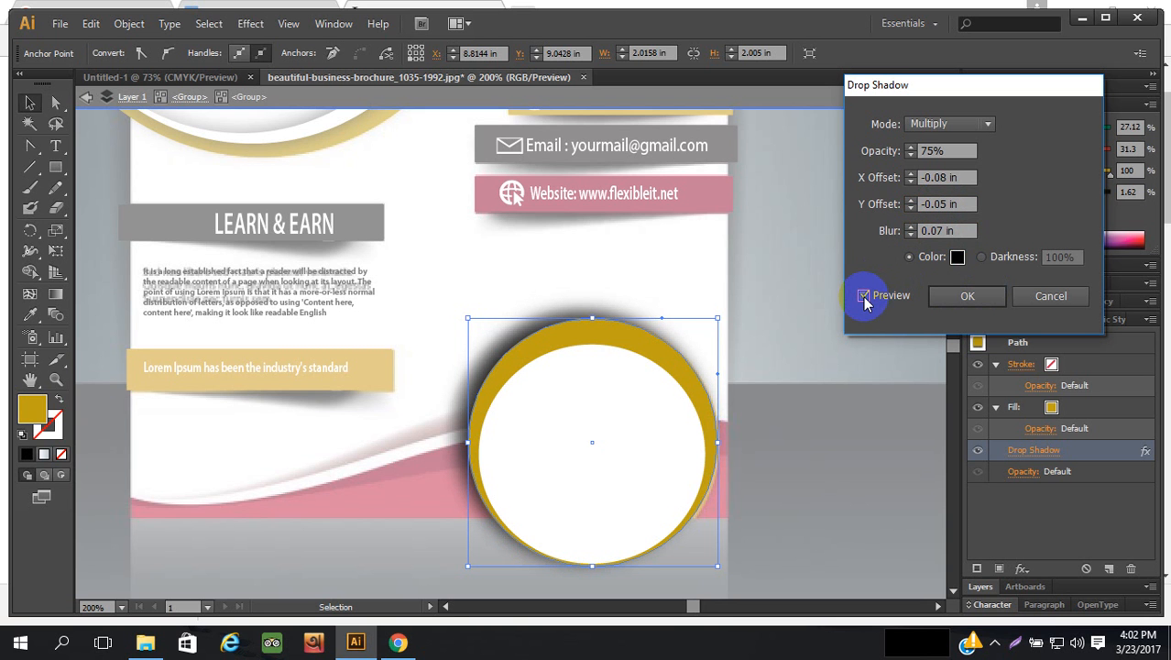
- Set both the Y offset and the X offset of the gold circle's drop shadow to -0.01 in
{"action": "left_click", "coordinate": [942, 203]}
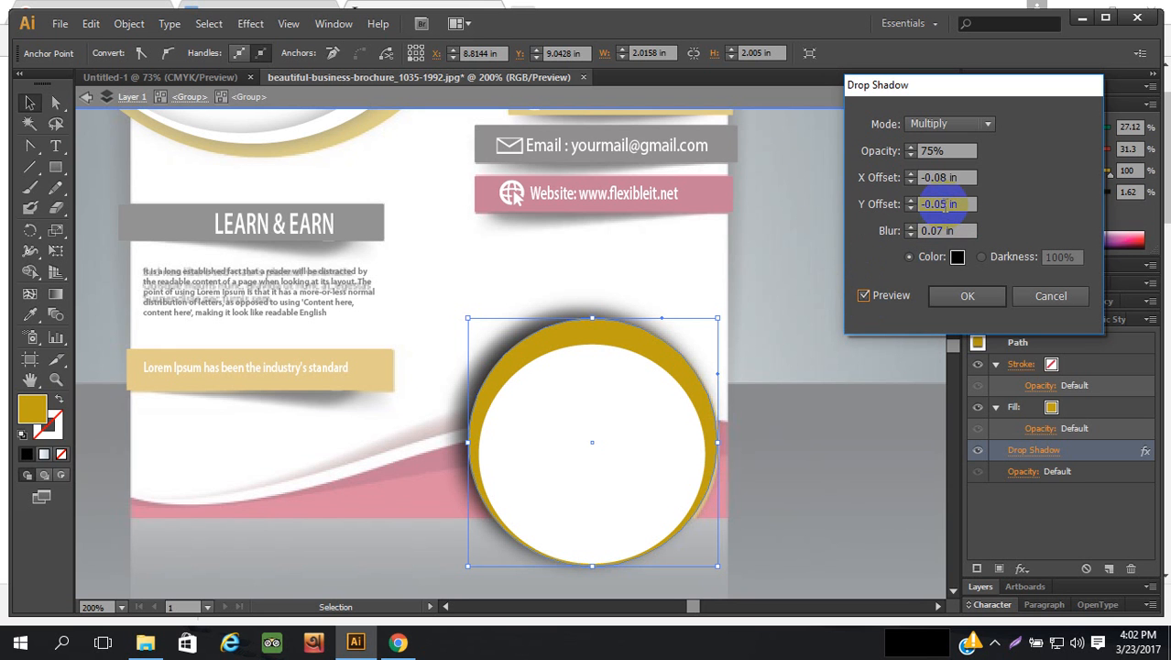
{"action": "left_click", "coordinate": [942, 204]}
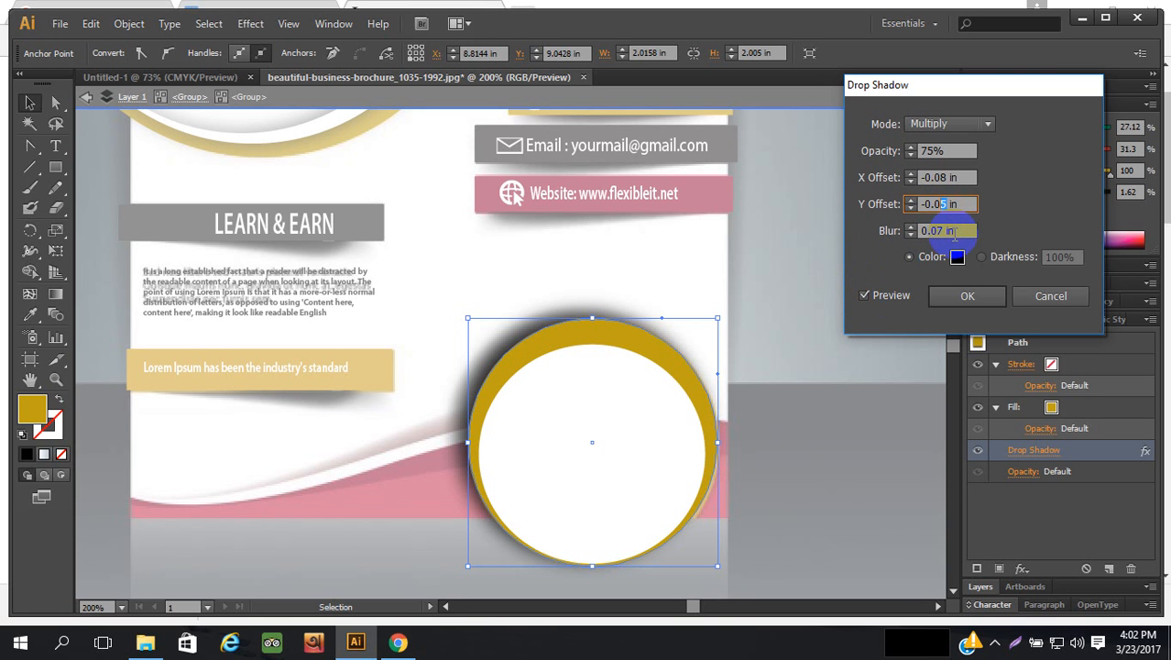
{"action": "left_click", "coordinate": [939, 229]}
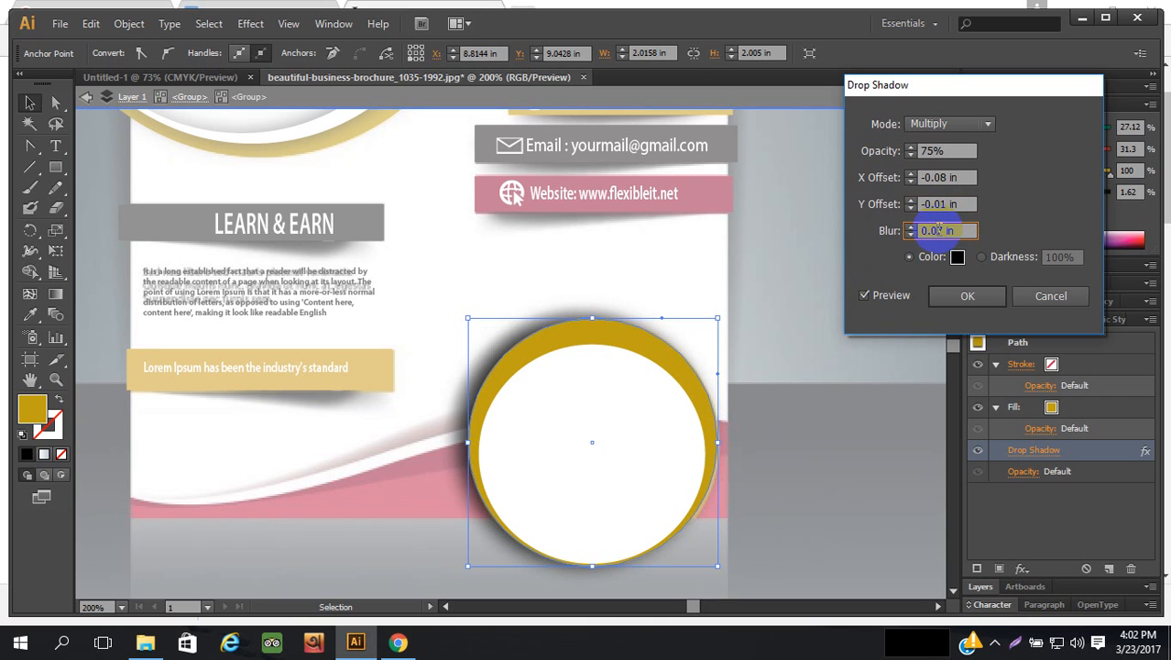
{"action": "left_click", "coordinate": [941, 178]}
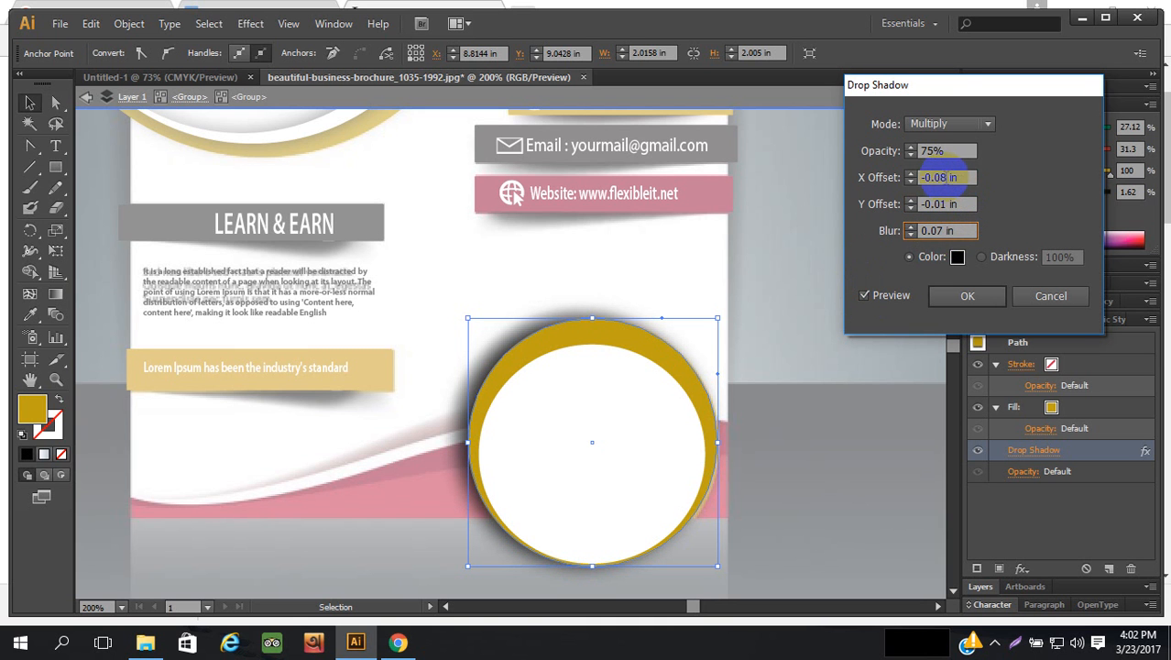
{"action": "left_click", "coordinate": [941, 177]}
{"action": "type", "text": "1"}
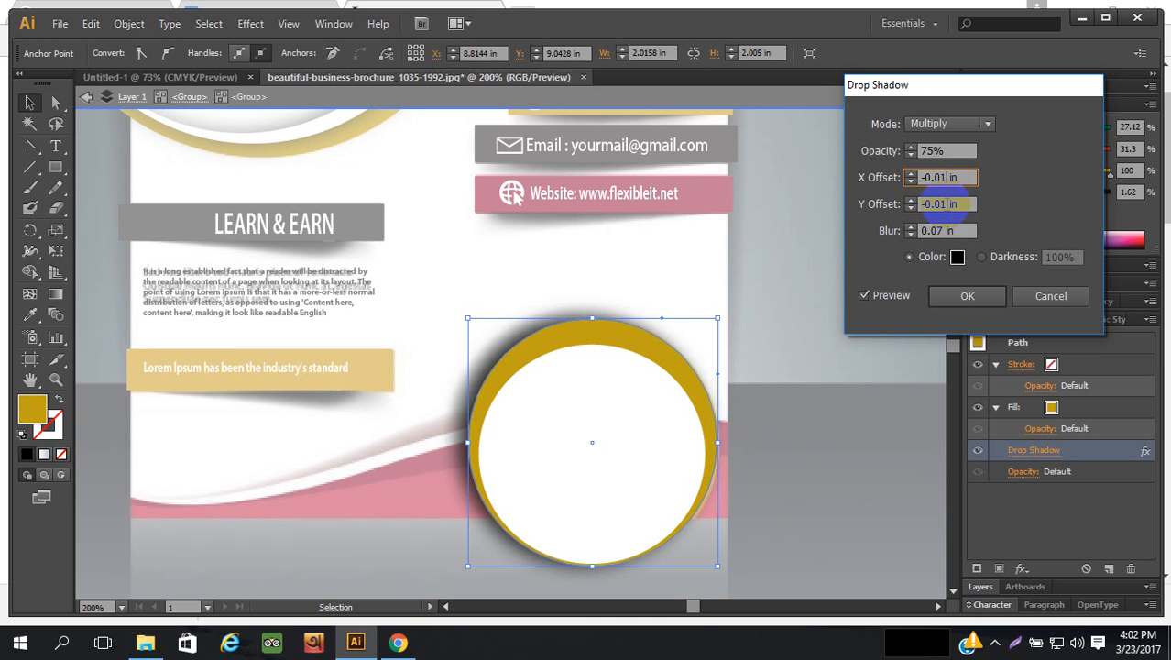
{"action": "left_click", "coordinate": [944, 204]}
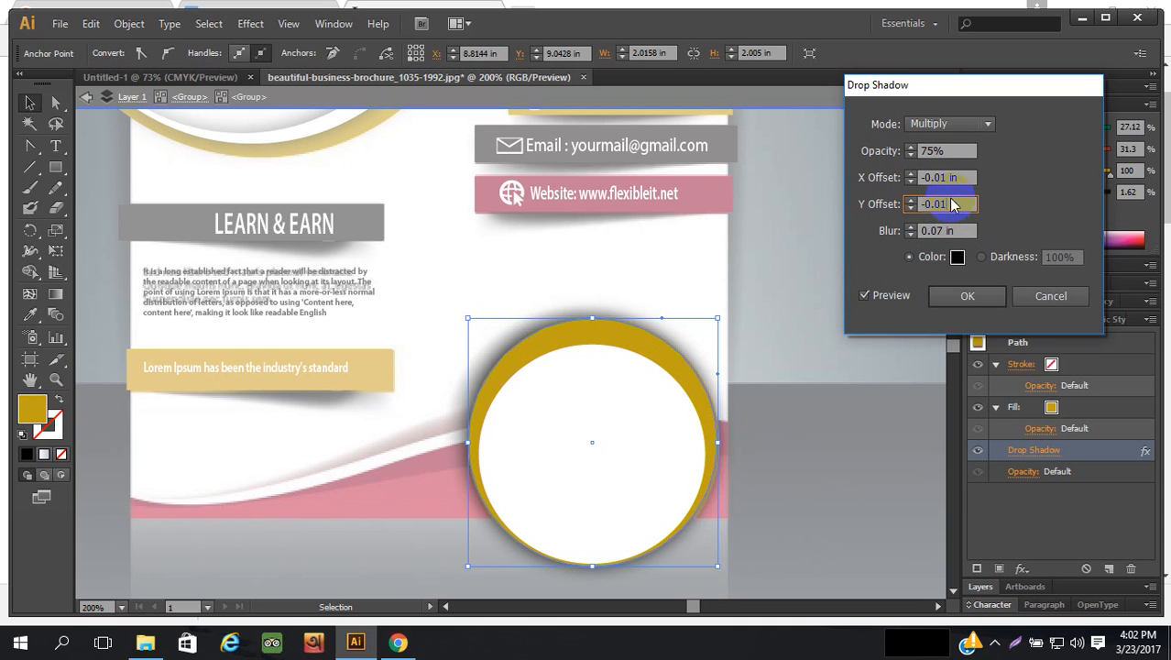
- Set the drop shadow's X offset to -0.02 in and refresh the preview
{"action": "left_click", "coordinate": [941, 178]}
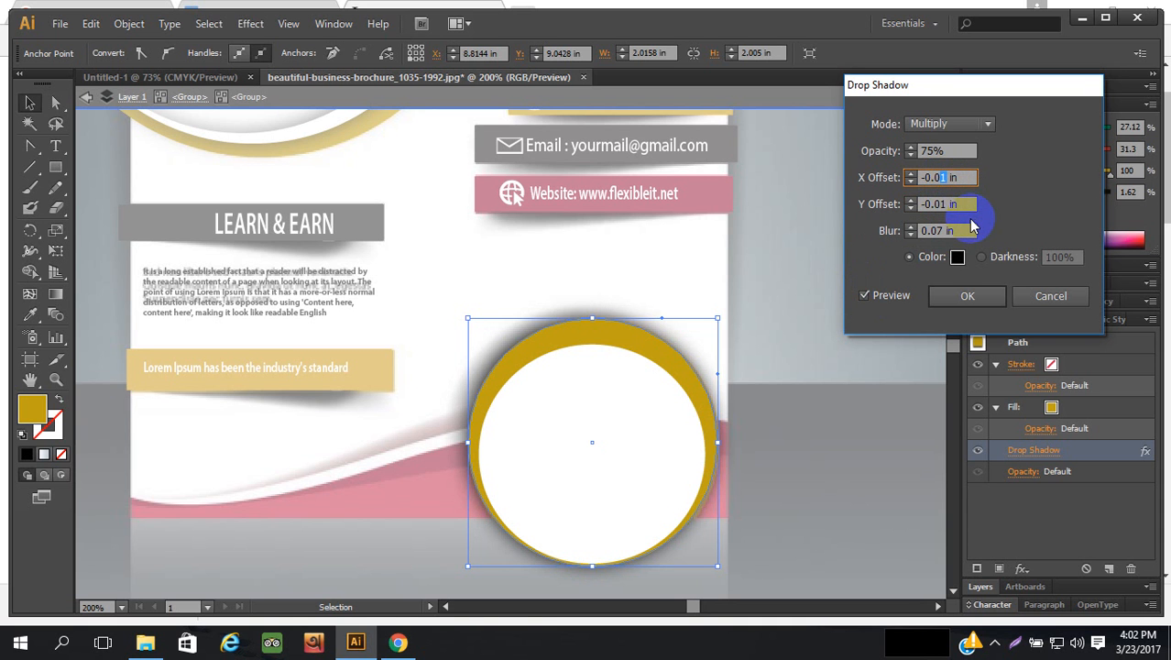
{"action": "type", "text": "2"}
{"action": "left_click", "coordinate": [945, 205]}
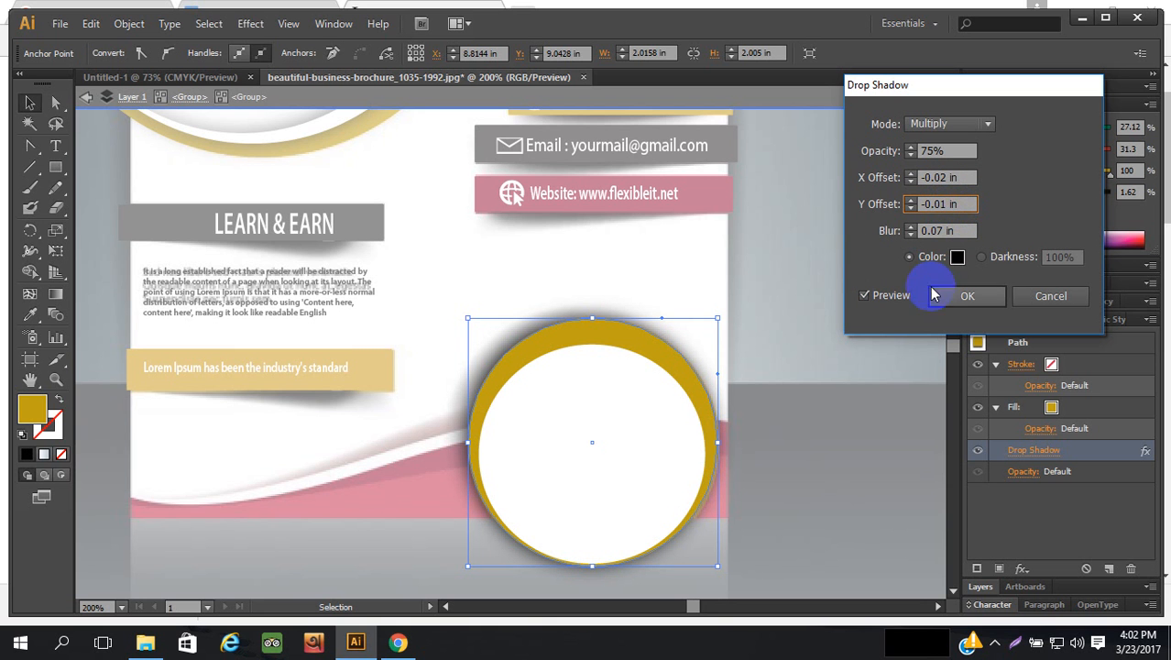
{"action": "left_click", "coordinate": [862, 295]}
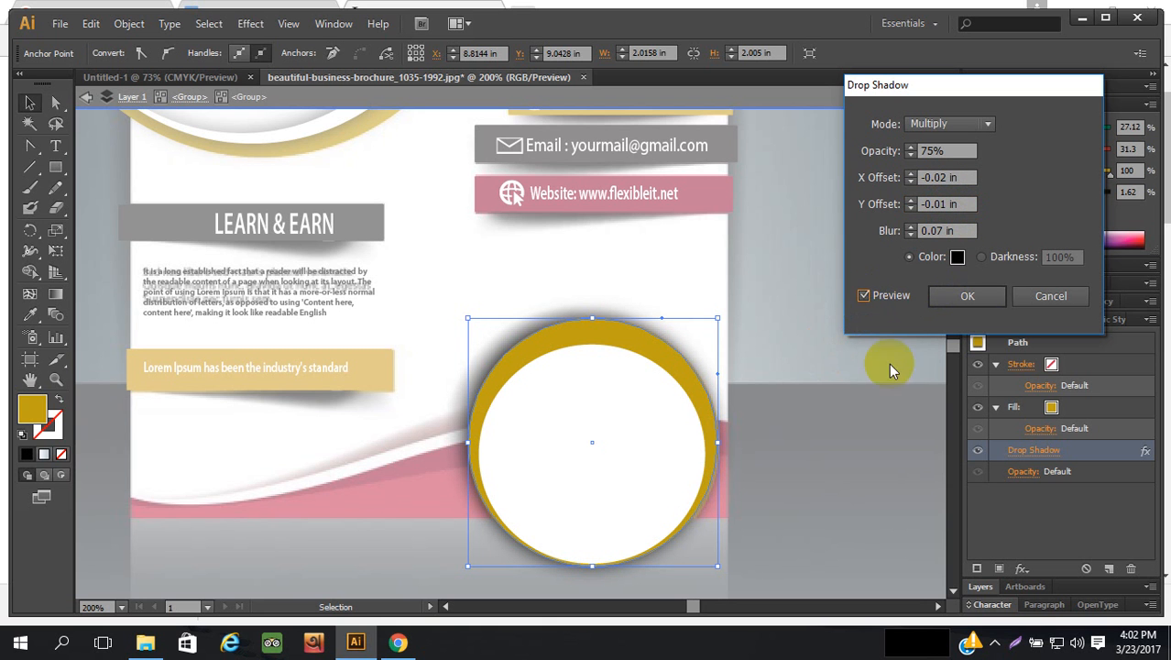
- Set the drop shadow's blur to 0.05 in, apply the effect and leave the frame group's isolation
{"action": "left_click", "coordinate": [944, 232]}
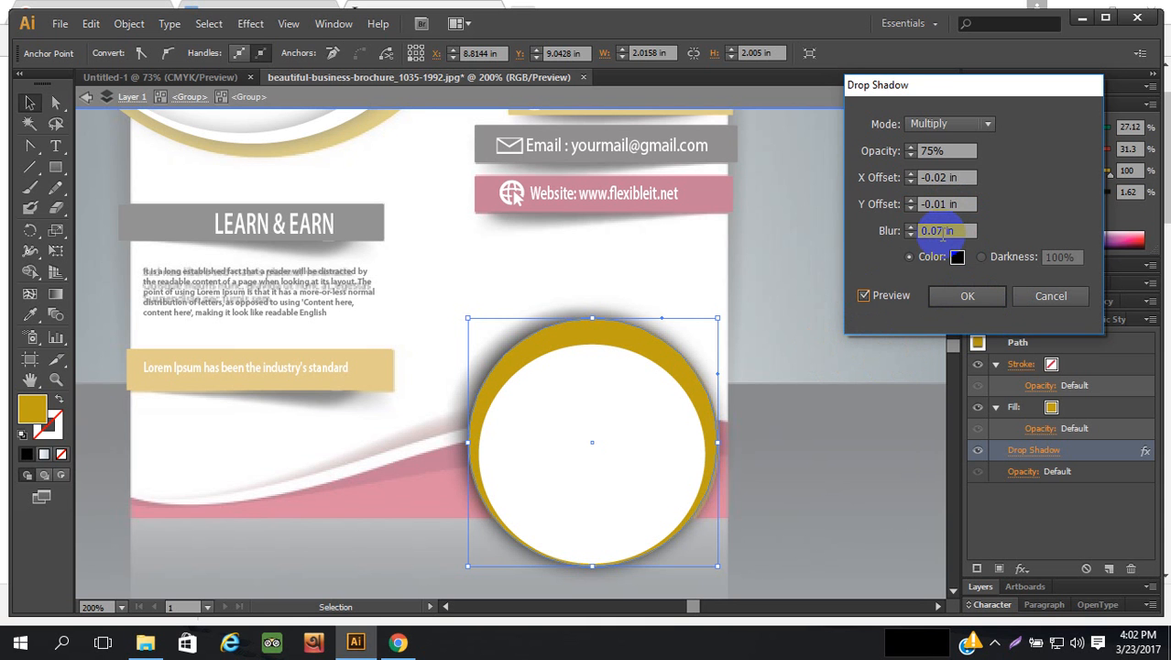
{"action": "left_click_drag", "start_coordinate": [944, 232], "coordinate": [935, 232]}
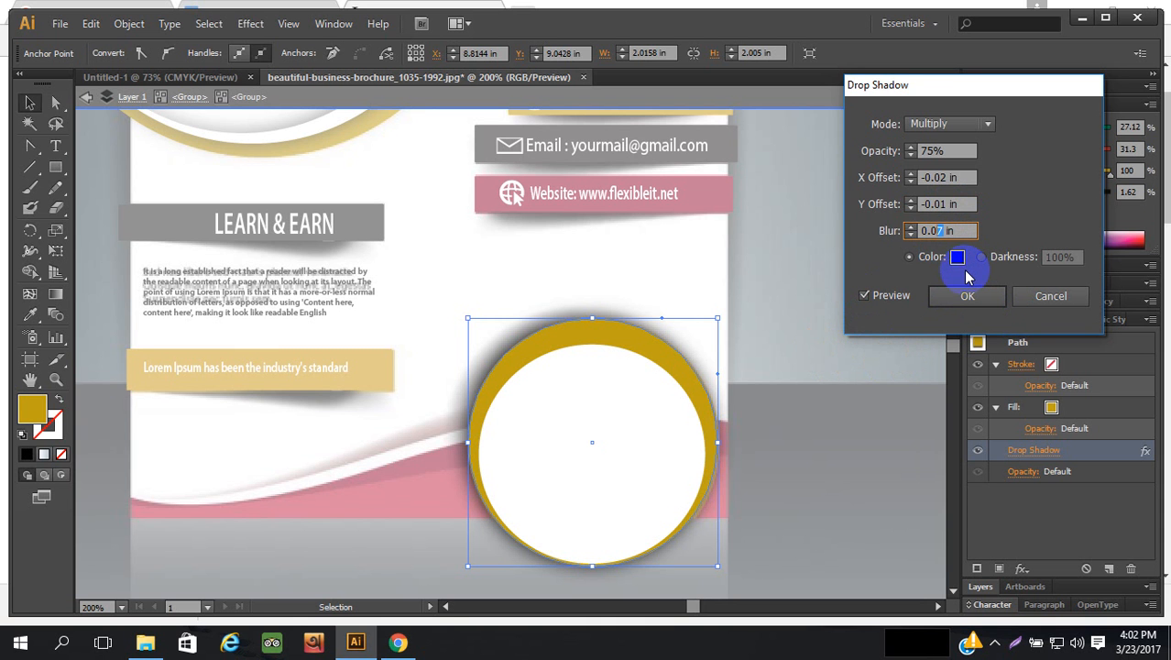
{"action": "type", "text": "5"}
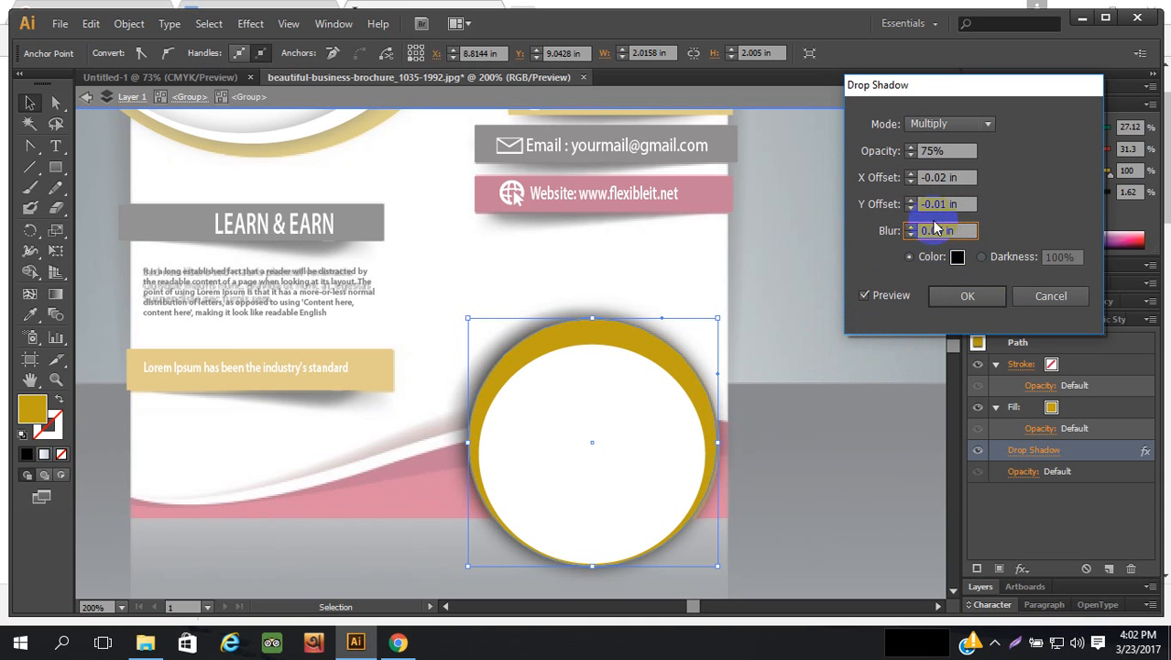
{"action": "left_click", "coordinate": [865, 295]}
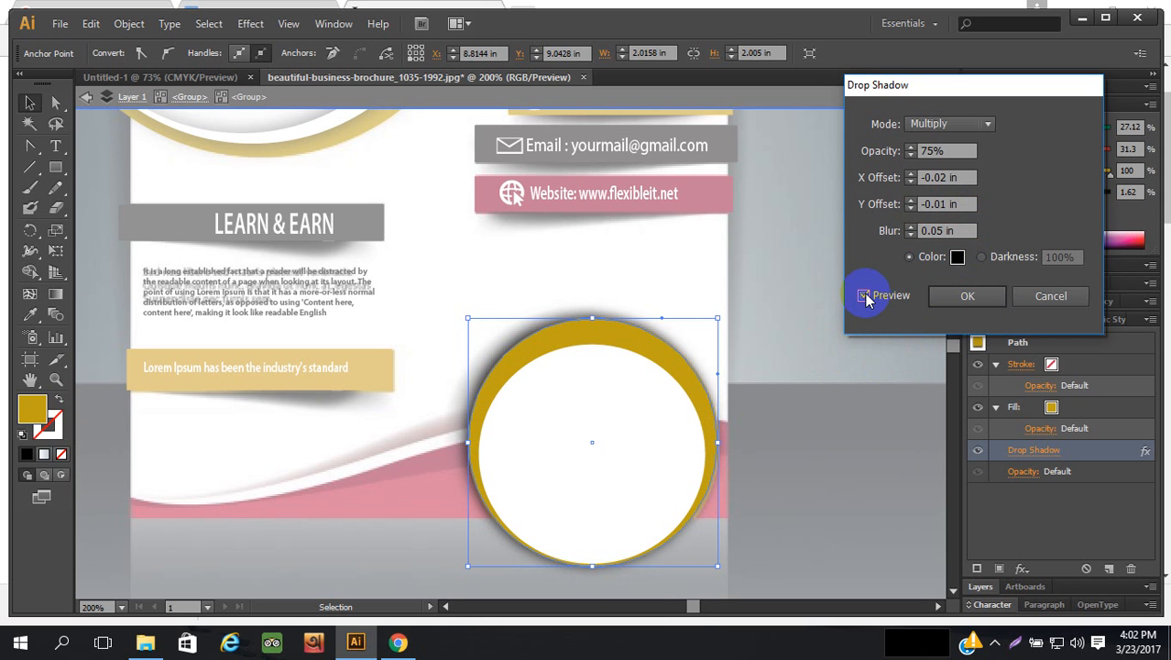
{"action": "left_click", "coordinate": [966, 296]}
{"action": "left_click", "coordinate": [834, 438]}
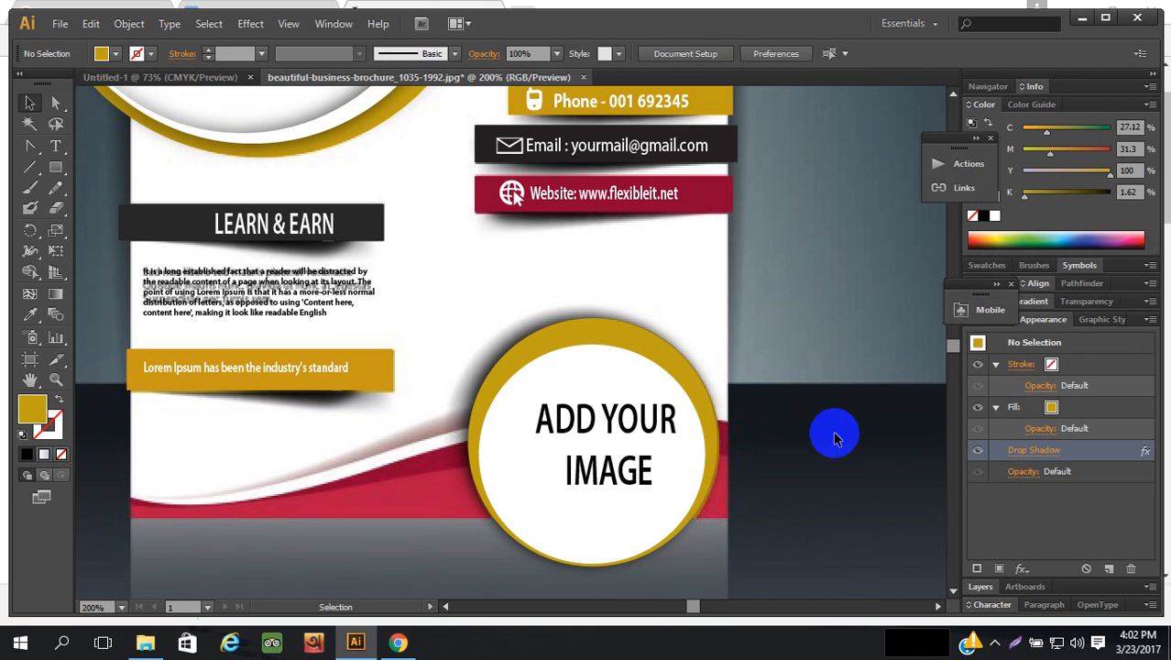
- Undo the recent edits to the circular frame back to its white inner ring and deselect it
{"action": "key", "text": "a"}
{"action": "key", "text": "ctrl+z"}
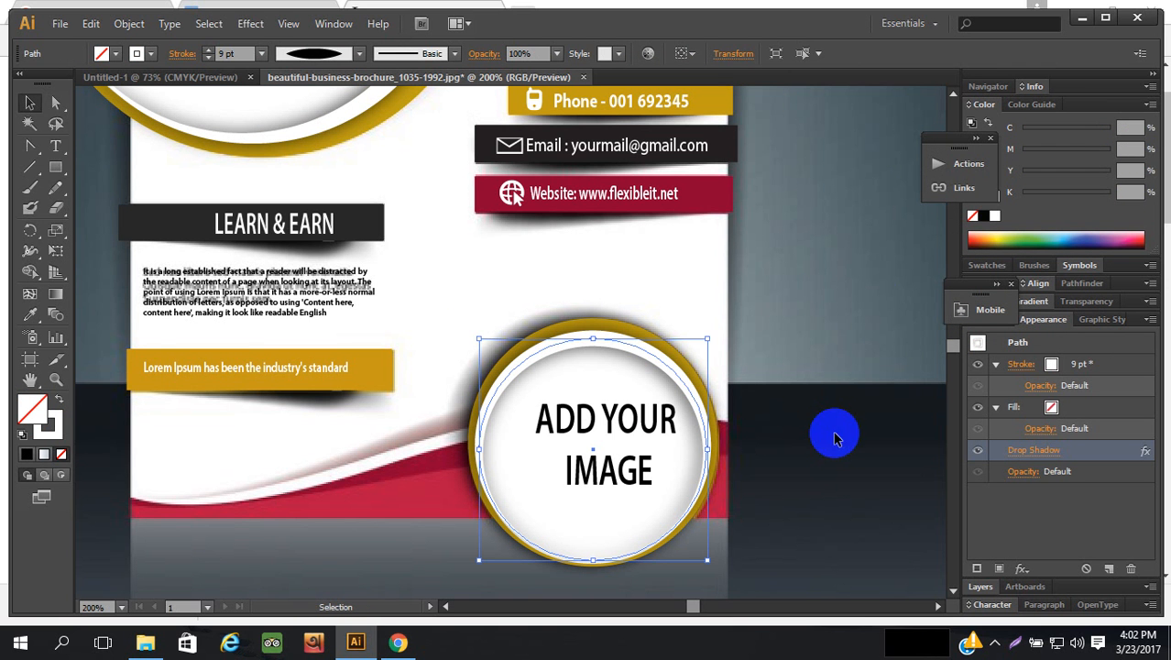
{"action": "left_click", "coordinate": [830, 293]}
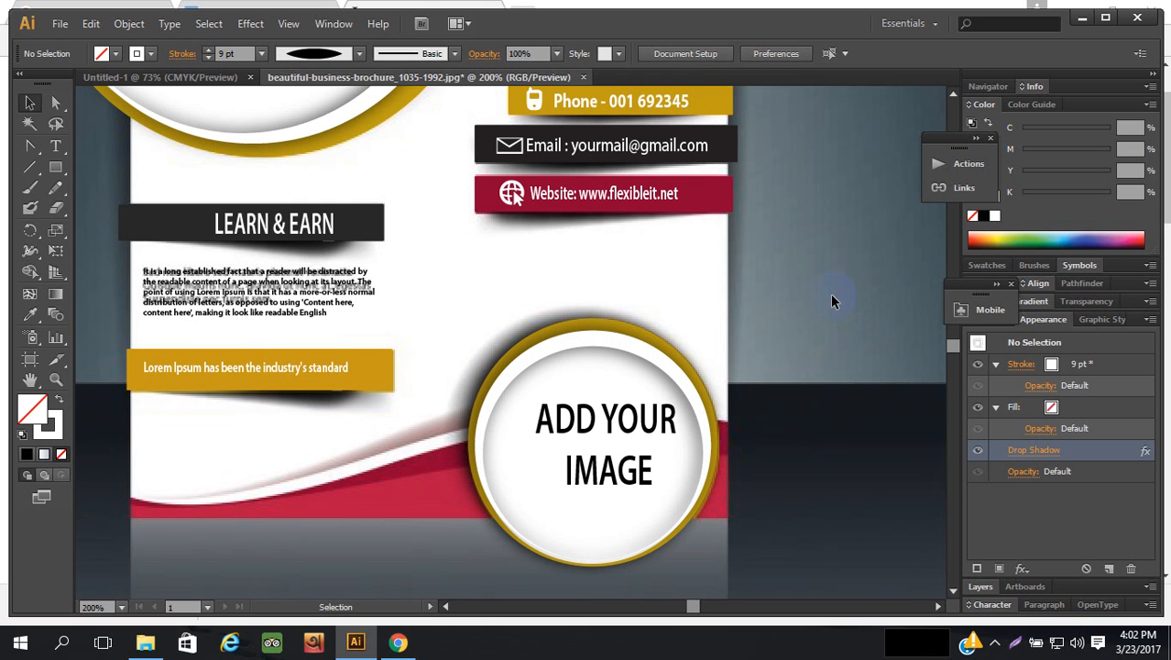
{"action": "scroll", "coordinate": [813, 265], "scroll_direction": "down", "scroll_amount": 2}
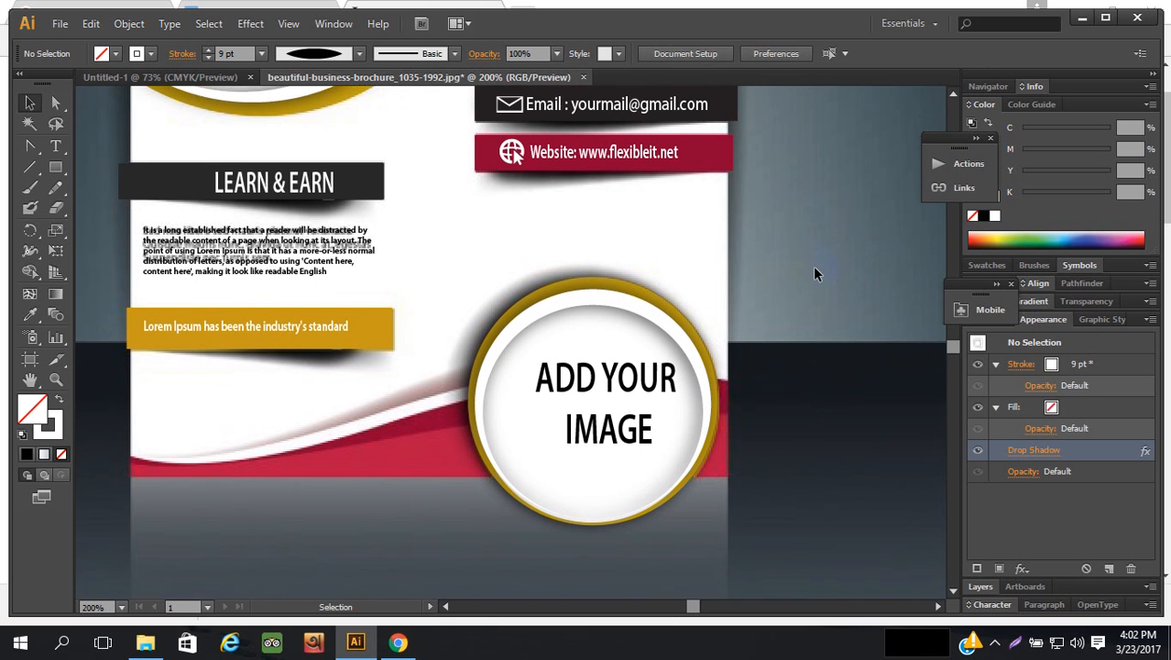
{"action": "scroll", "coordinate": [813, 273], "scroll_direction": "up", "scroll_amount": 1}
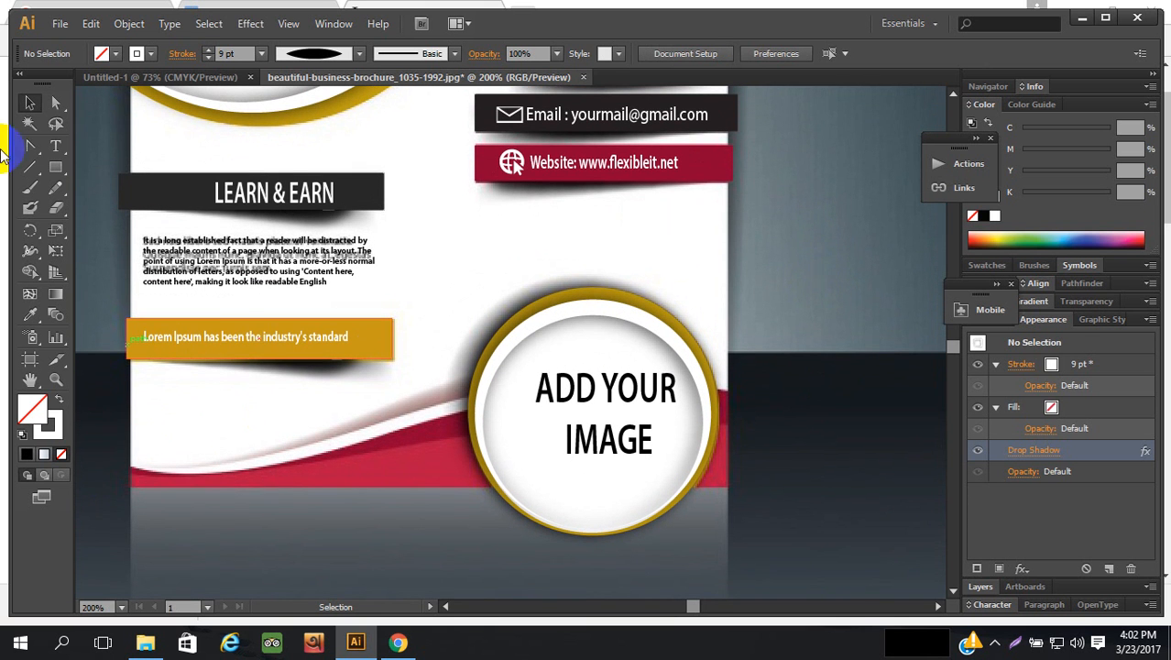
- Select the rebuilt circular frame group with its ADD YOUR IMAGE text and clear it from the reference artwork
{"action": "left_click", "coordinate": [29, 142]}
{"action": "left_click_drag", "start_coordinate": [29, 142], "coordinate": [74, 144]}
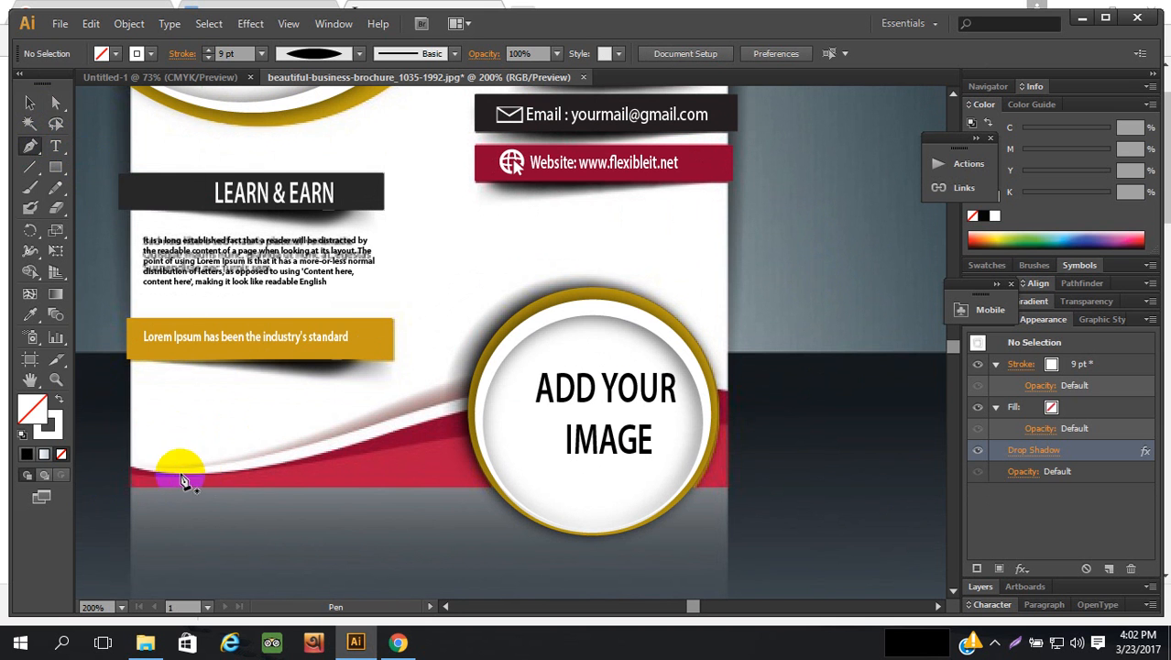
{"action": "left_click", "coordinate": [29, 102]}
{"action": "left_click", "coordinate": [620, 313]}
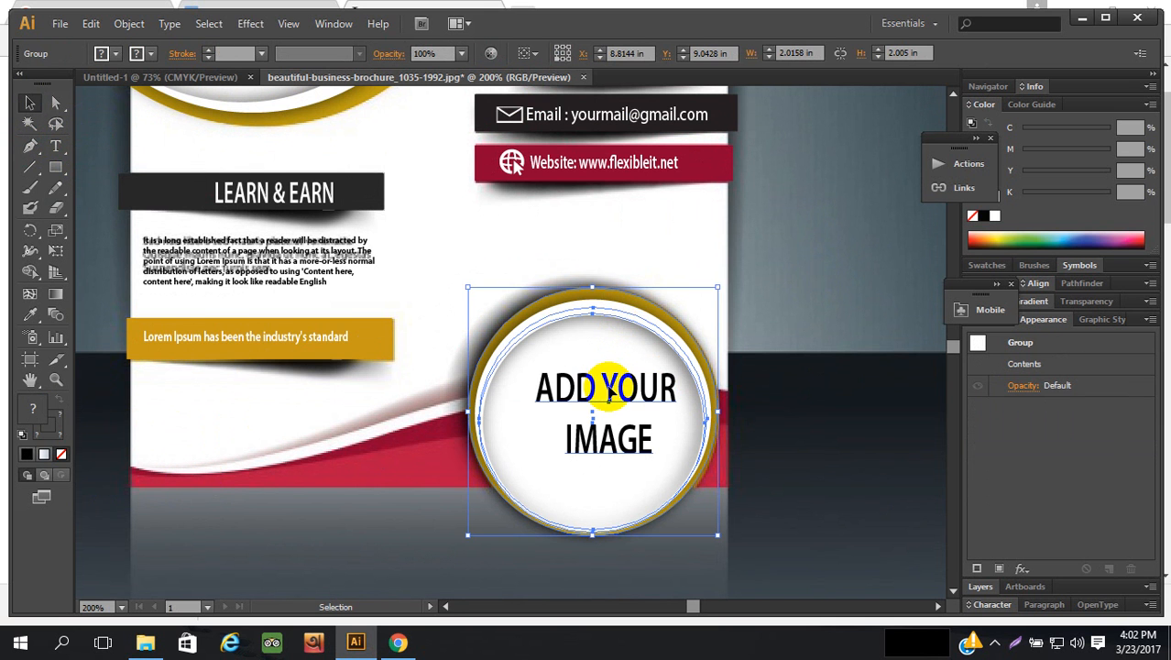
{"action": "key", "text": "Delete"}
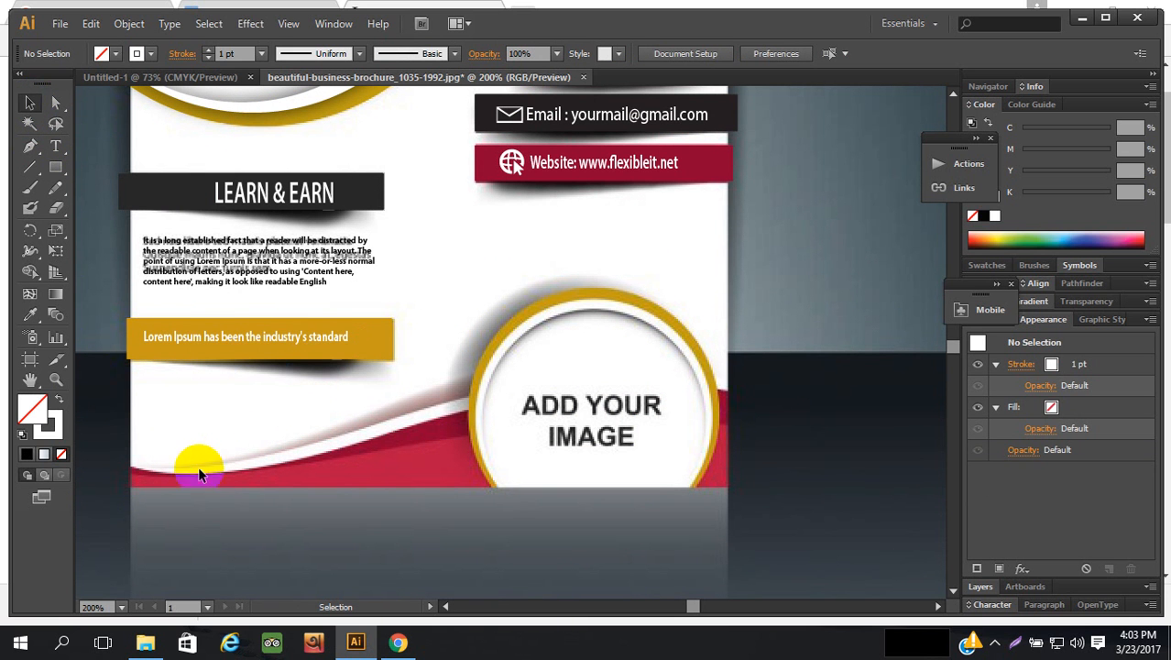
- Trace the white wave's curved upper edge with the Pen tool from the flyer's left edge to its right edge
{"action": "left_click", "coordinate": [30, 146]}
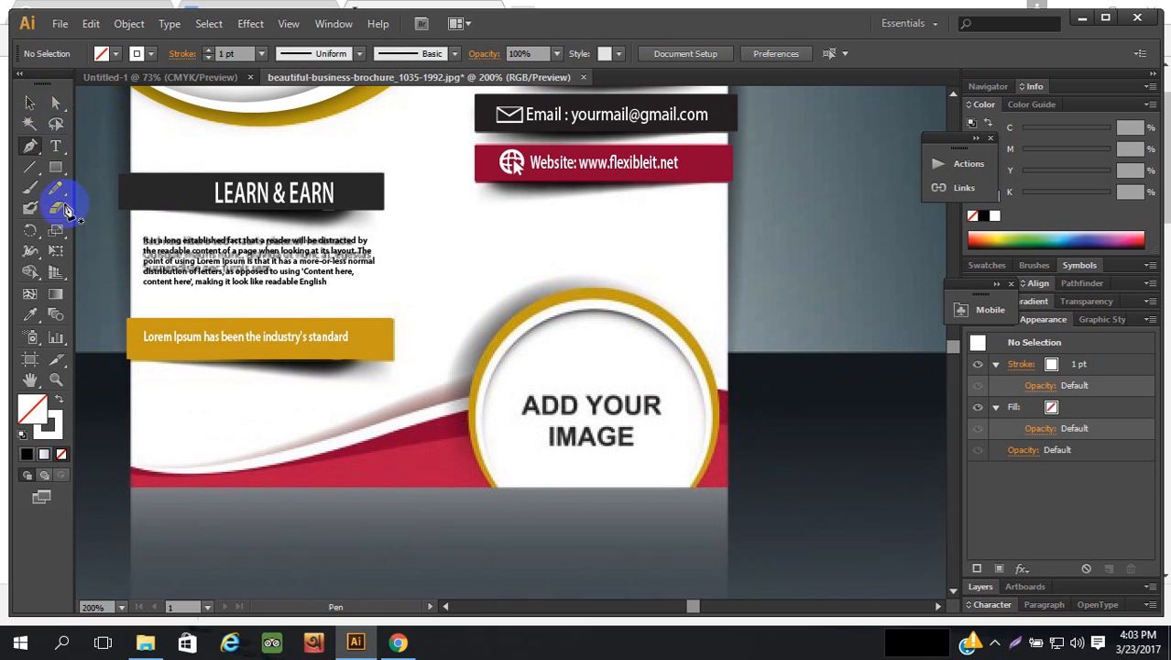
{"action": "left_click", "coordinate": [132, 460]}
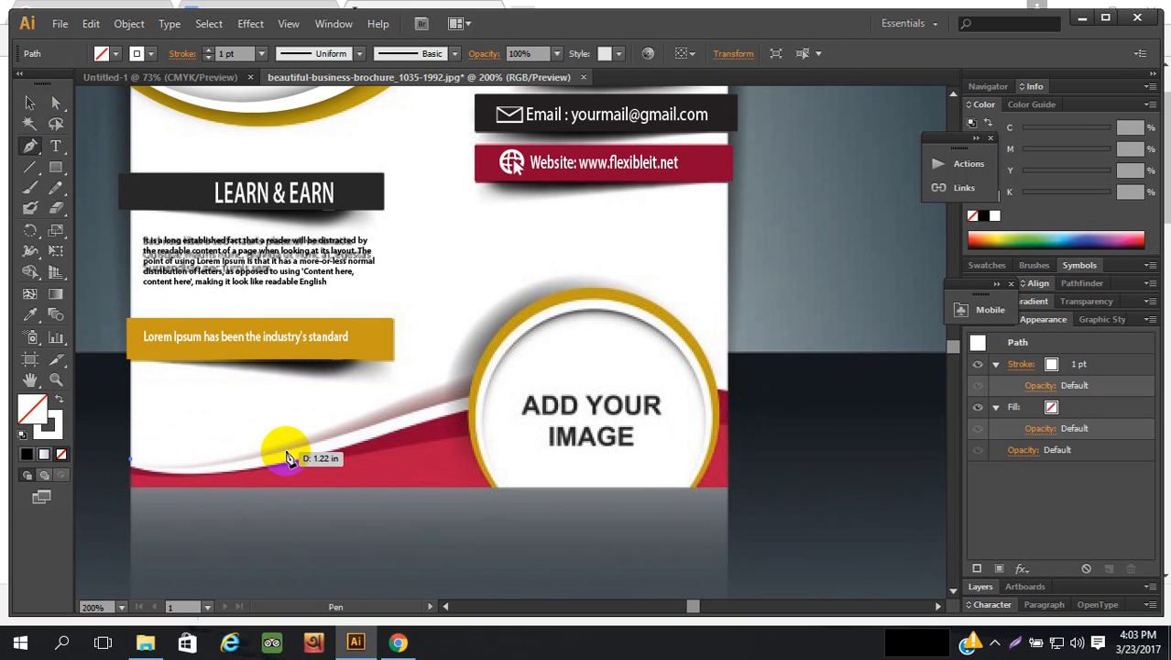
{"action": "left_click_drag", "start_coordinate": [331, 440], "coordinate": [457, 394]}
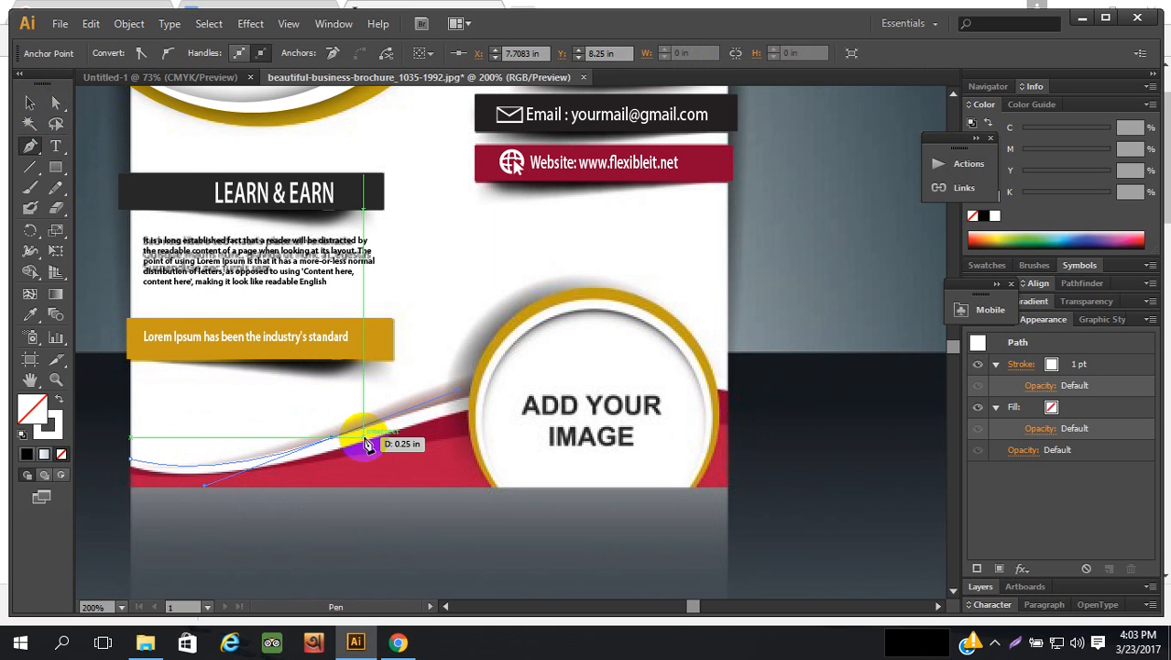
{"action": "left_click", "coordinate": [332, 443]}
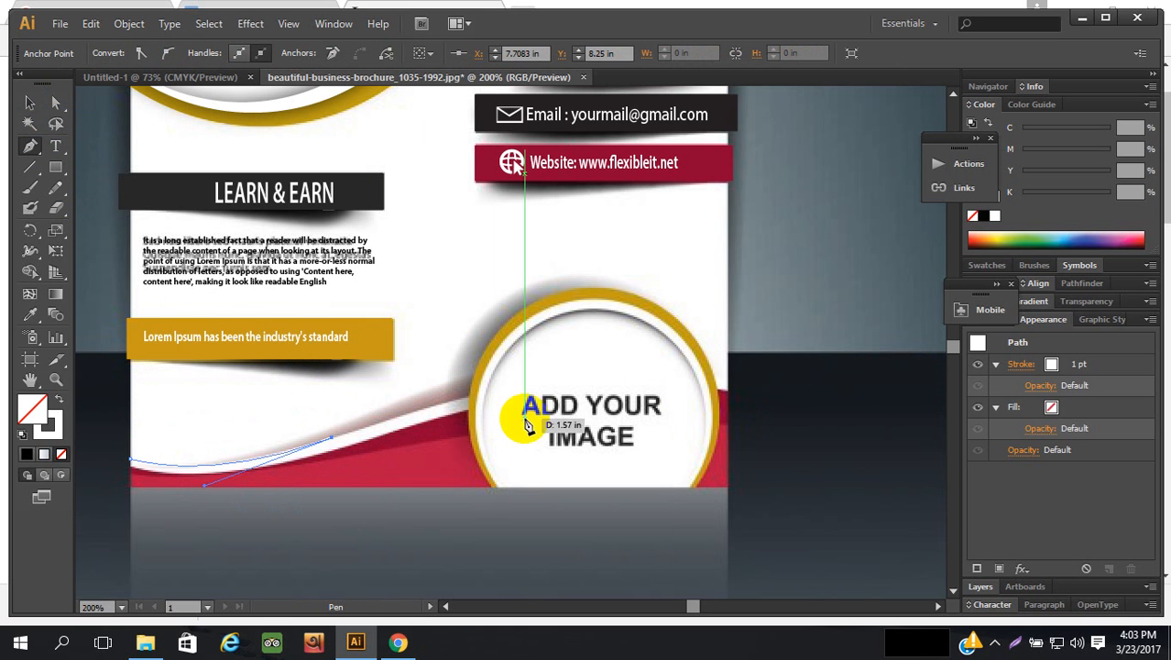
{"action": "left_click", "coordinate": [728, 394]}
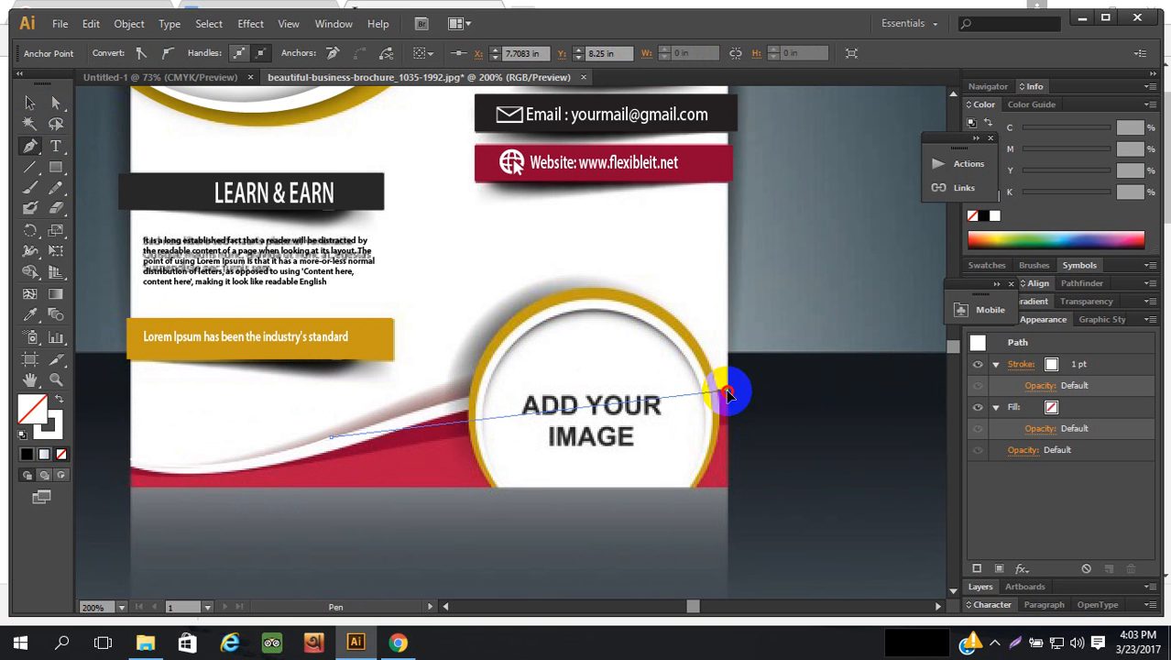
{"action": "left_click_drag", "start_coordinate": [728, 393], "coordinate": [858, 449]}
{"action": "left_click", "coordinate": [729, 395]}
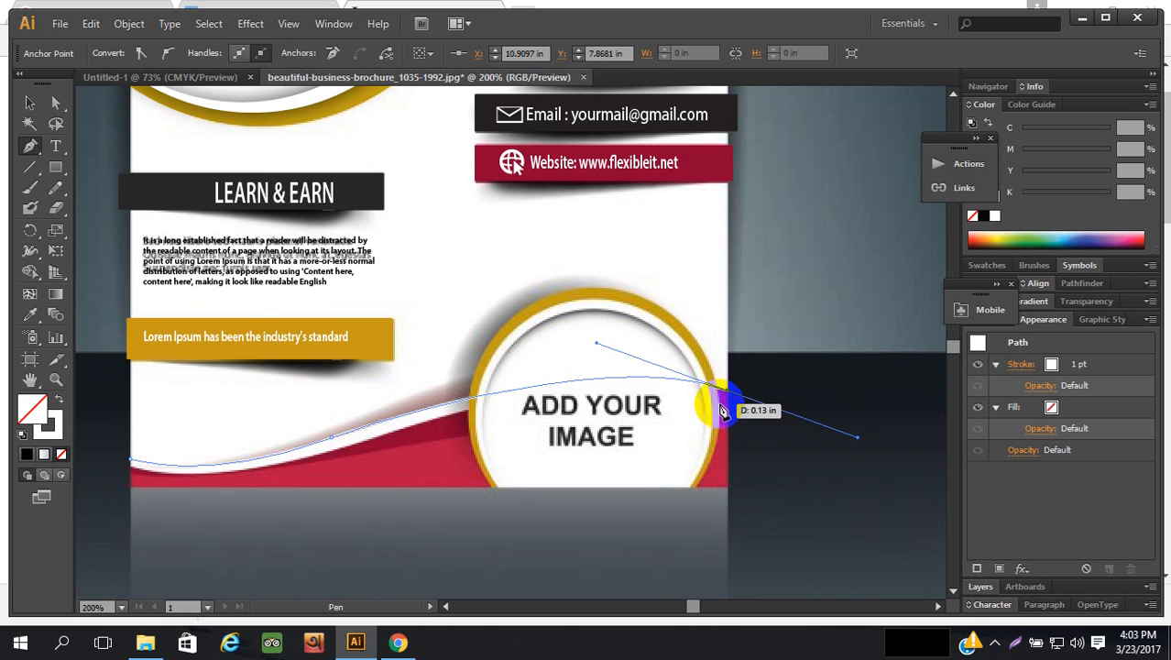
- Close the wave outline down the flyer's right side, along its bottom edge and back to the starting anchor
{"action": "left_click", "coordinate": [729, 488]}
{"action": "left_click", "coordinate": [137, 496]}
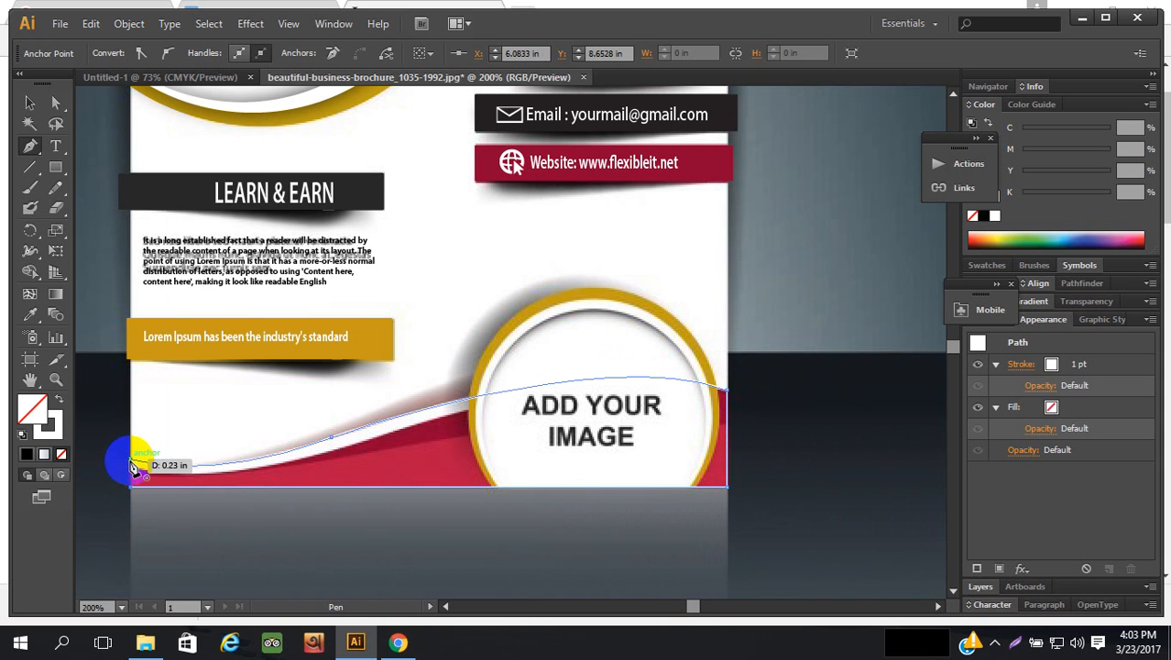
{"action": "left_click", "coordinate": [133, 460]}
{"action": "left_click", "coordinate": [30, 102]}
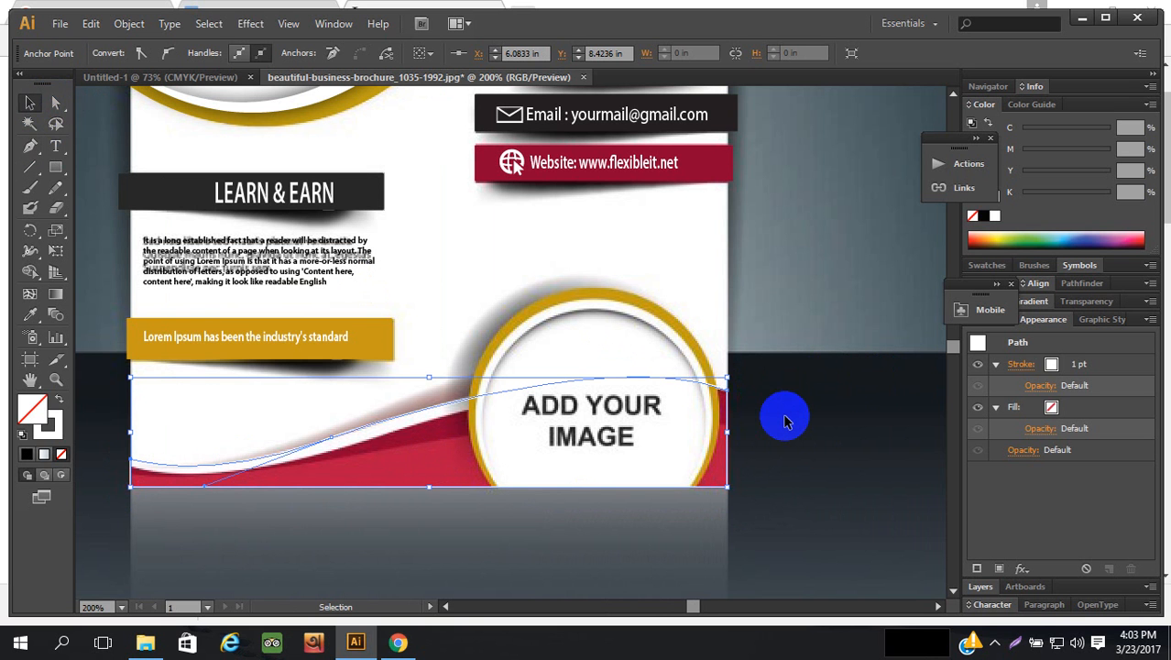
- Fill the wave shape with white sampled from the reference using the Eyedropper, and clear the shape from view
{"action": "key", "text": "i"}
{"action": "left_click", "coordinate": [424, 409]}
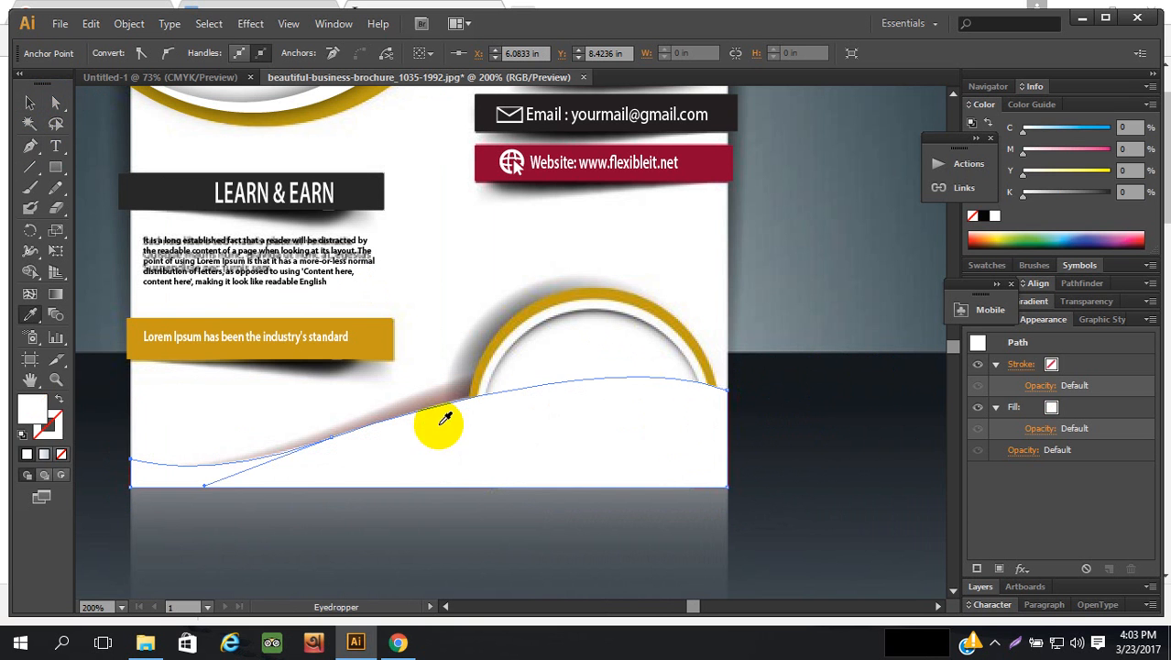
{"action": "left_click", "coordinate": [30, 101]}
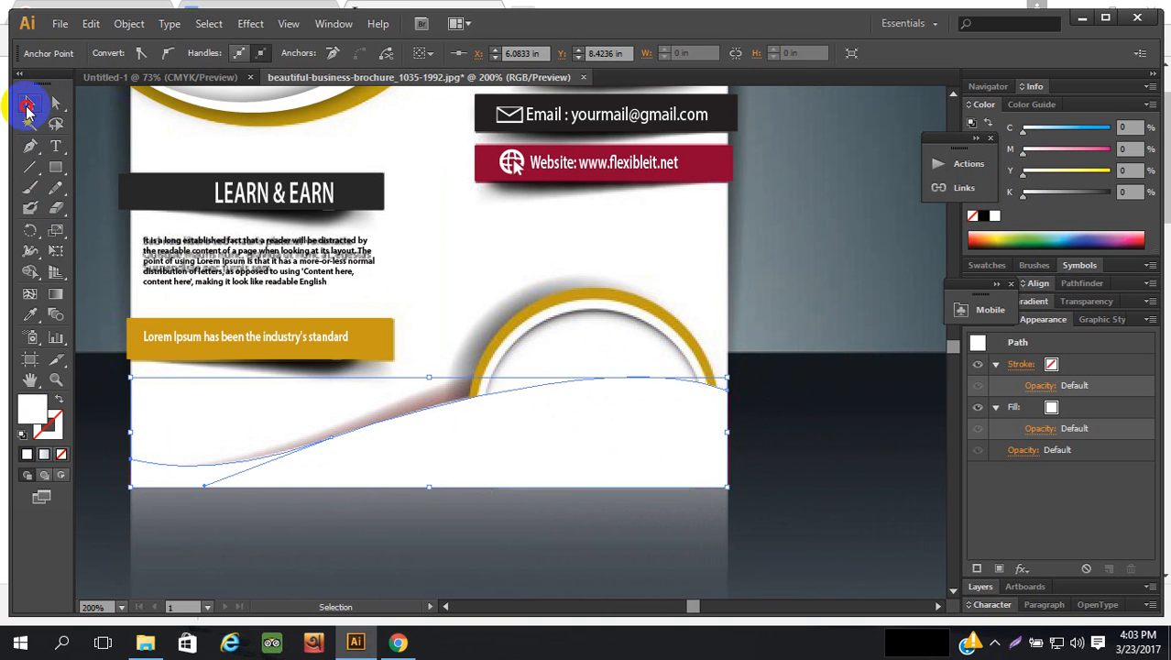
{"action": "left_click", "coordinate": [782, 348]}
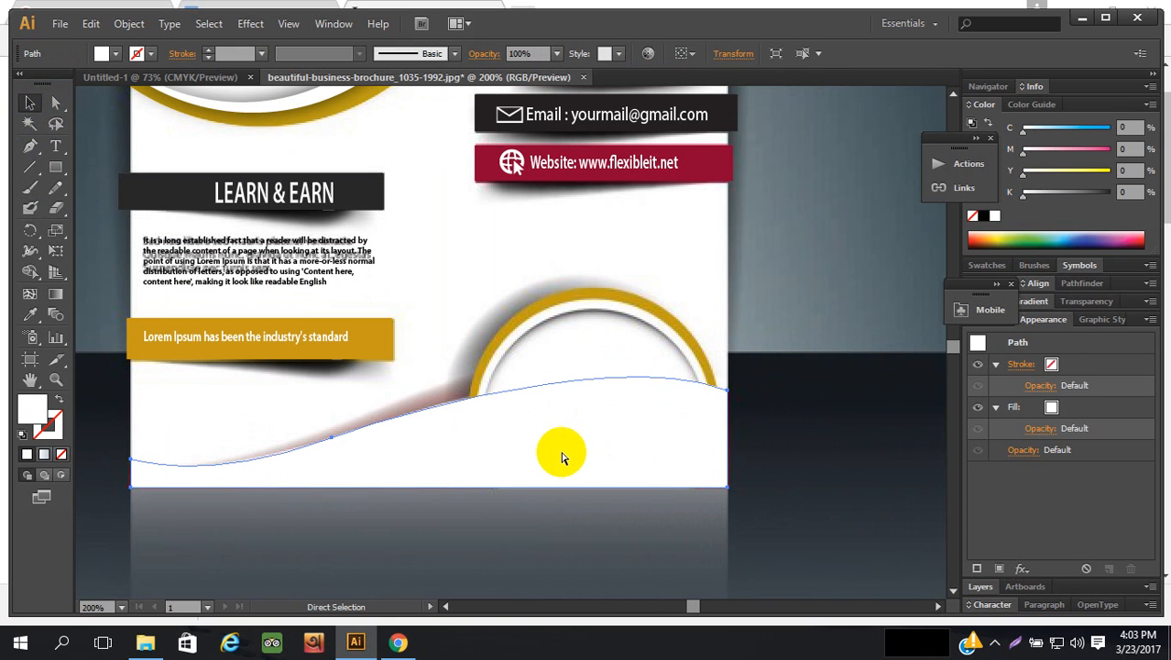
{"action": "key", "text": "ctrl+z"}
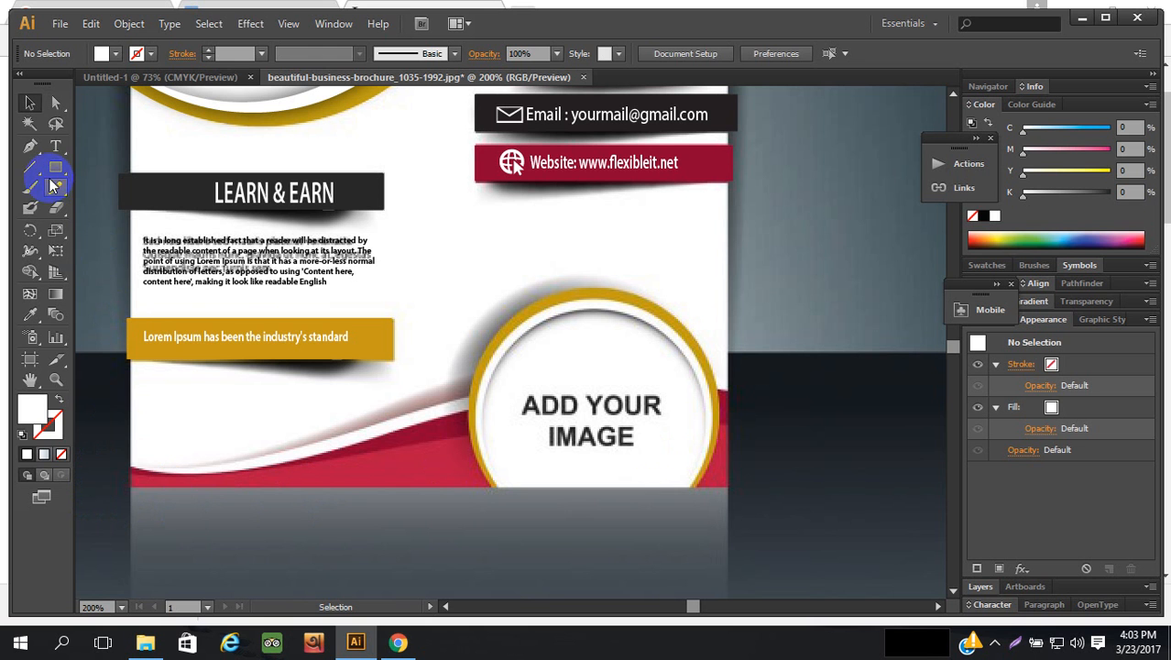
- Trace the dark red wave's curved upper edge with the Pen tool from the flyer's left edge to its right edge
{"action": "left_click", "coordinate": [30, 152]}
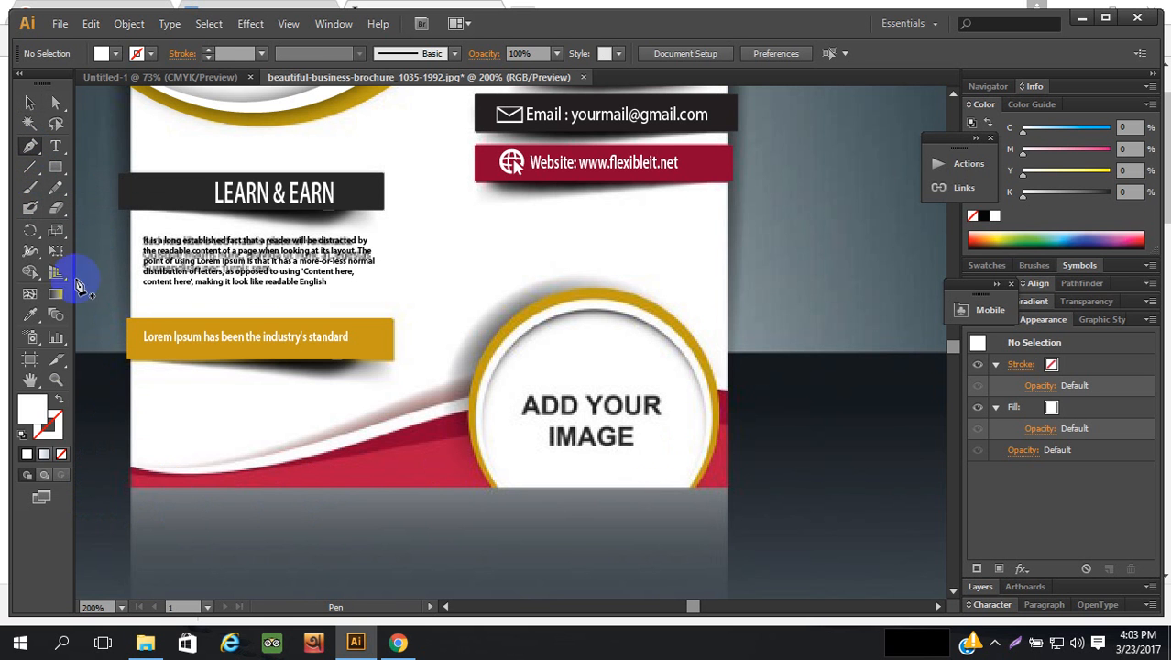
{"action": "left_click", "coordinate": [129, 469]}
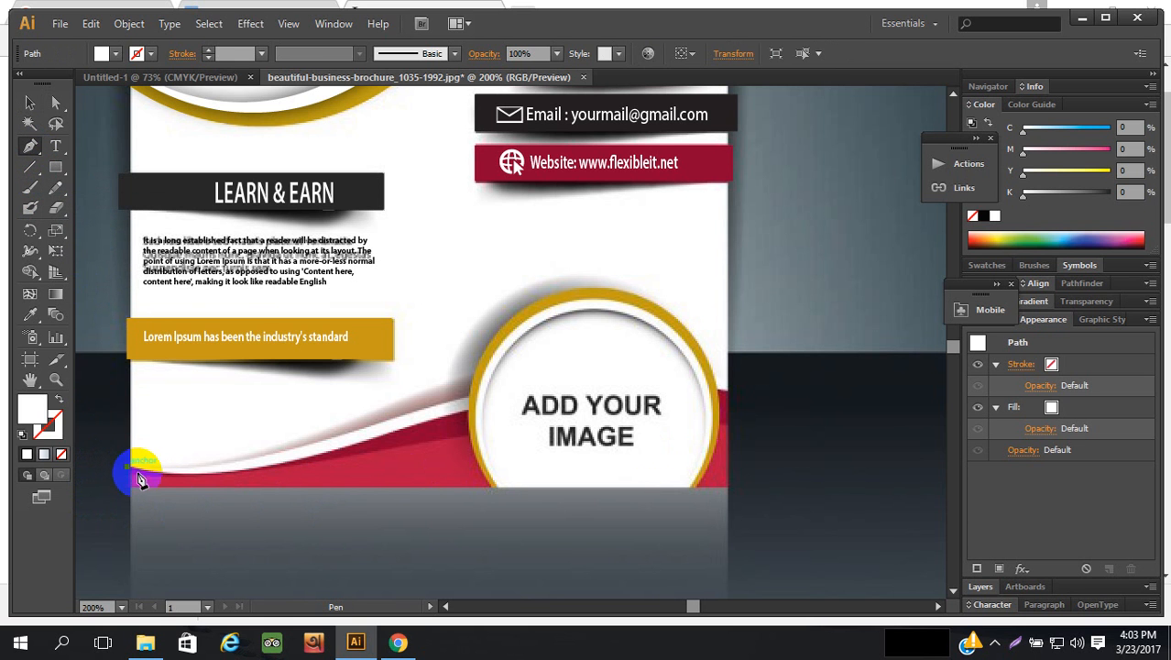
{"action": "left_click_drag", "start_coordinate": [457, 444], "coordinate": [621, 349]}
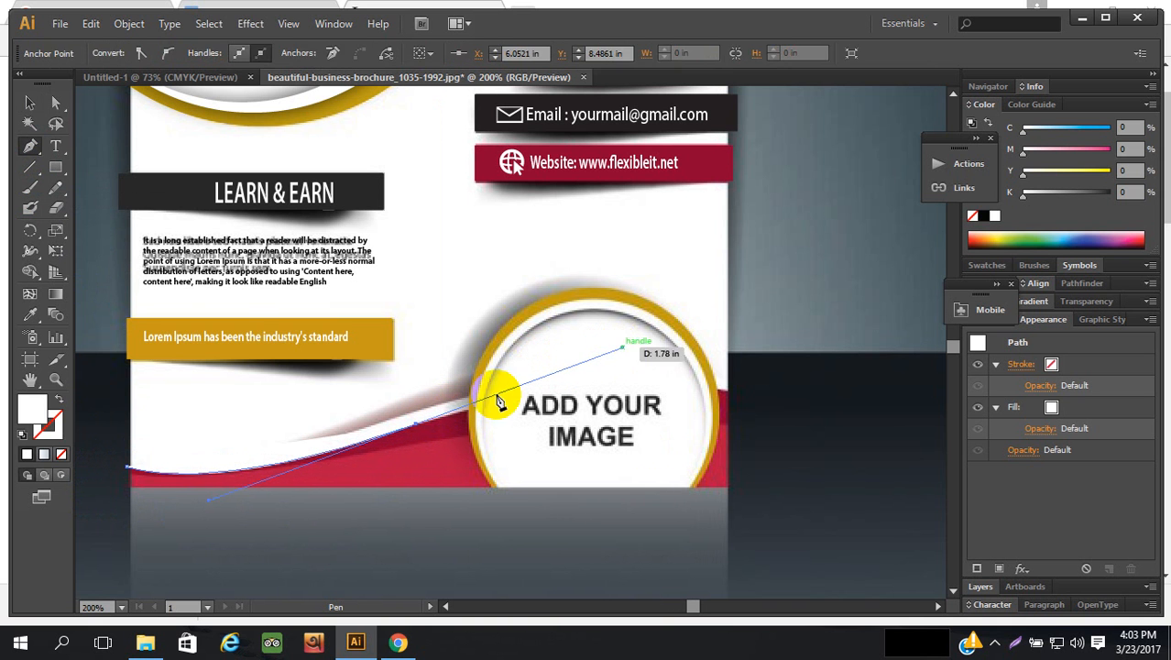
{"action": "left_click", "coordinate": [420, 433]}
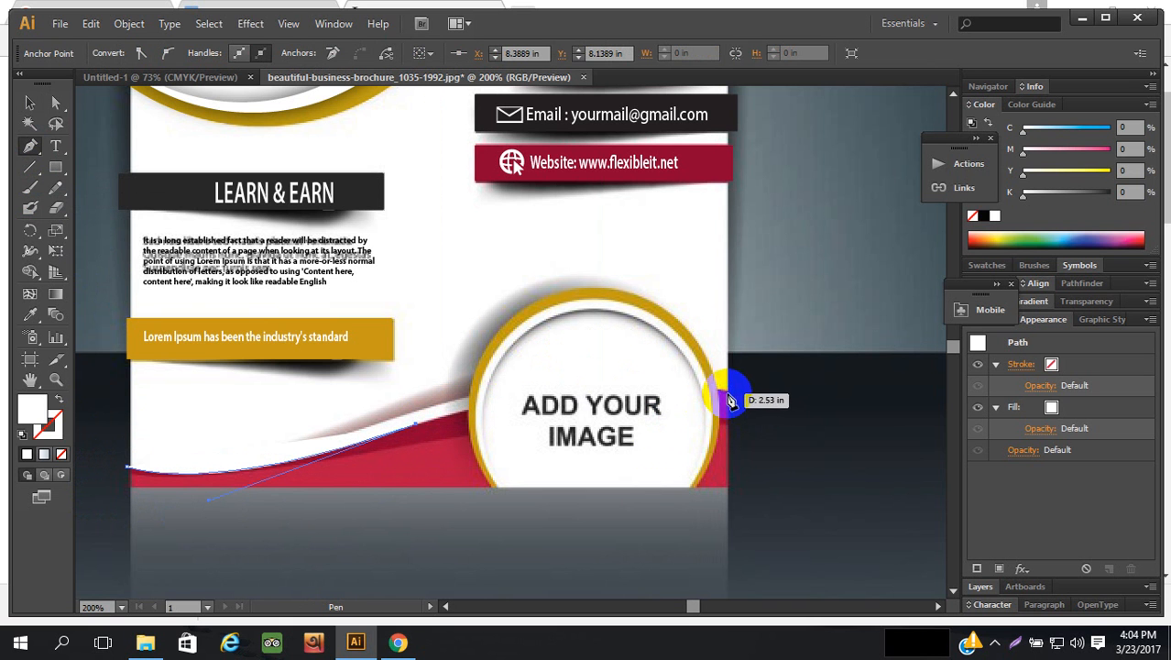
{"action": "left_click_drag", "start_coordinate": [729, 398], "coordinate": [827, 419]}
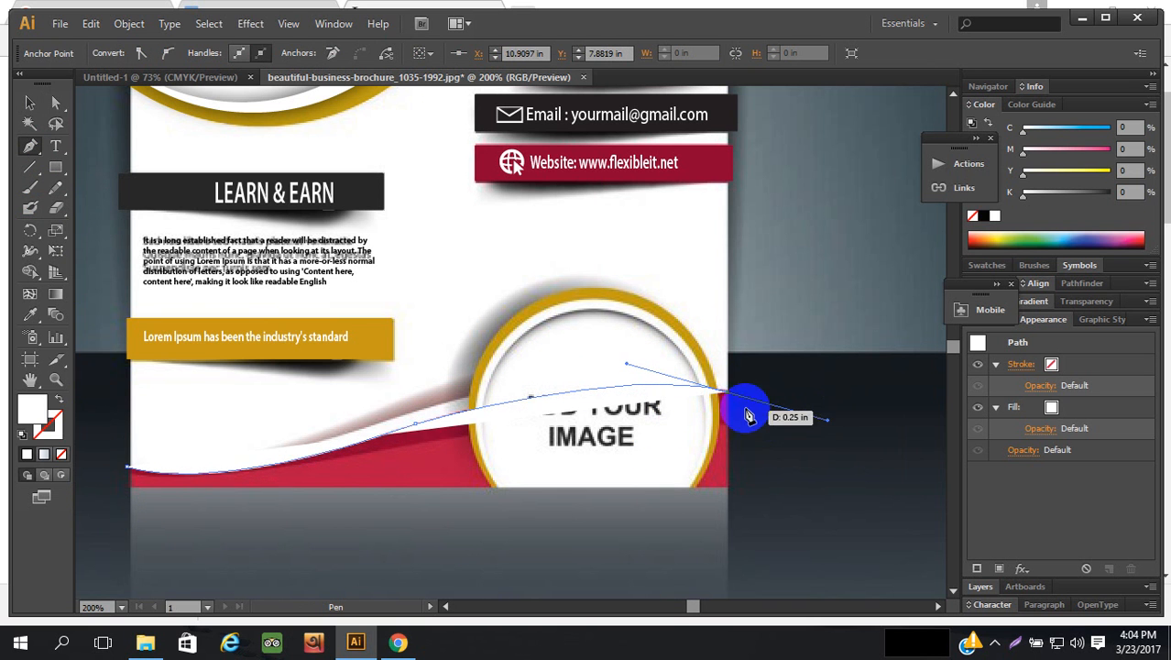
- Remove the path's fill and close the dark red wave outline down the right side and along the flyer's bottom edge
{"action": "left_click", "coordinate": [60, 453]}
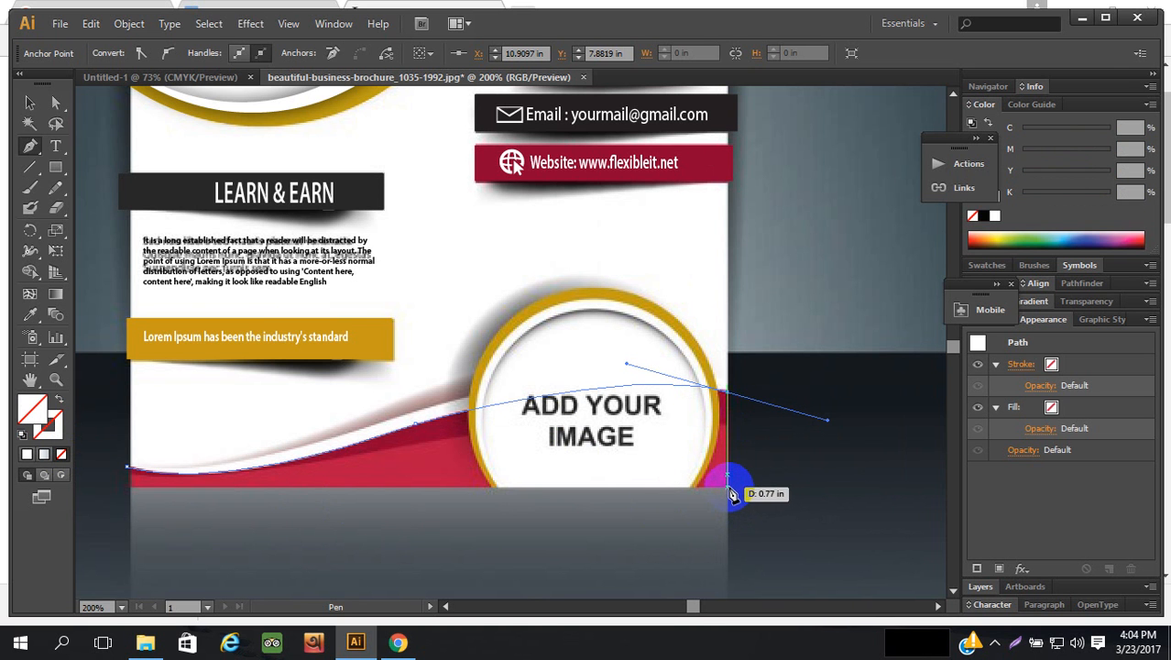
{"action": "key", "text": "ctrl+z"}
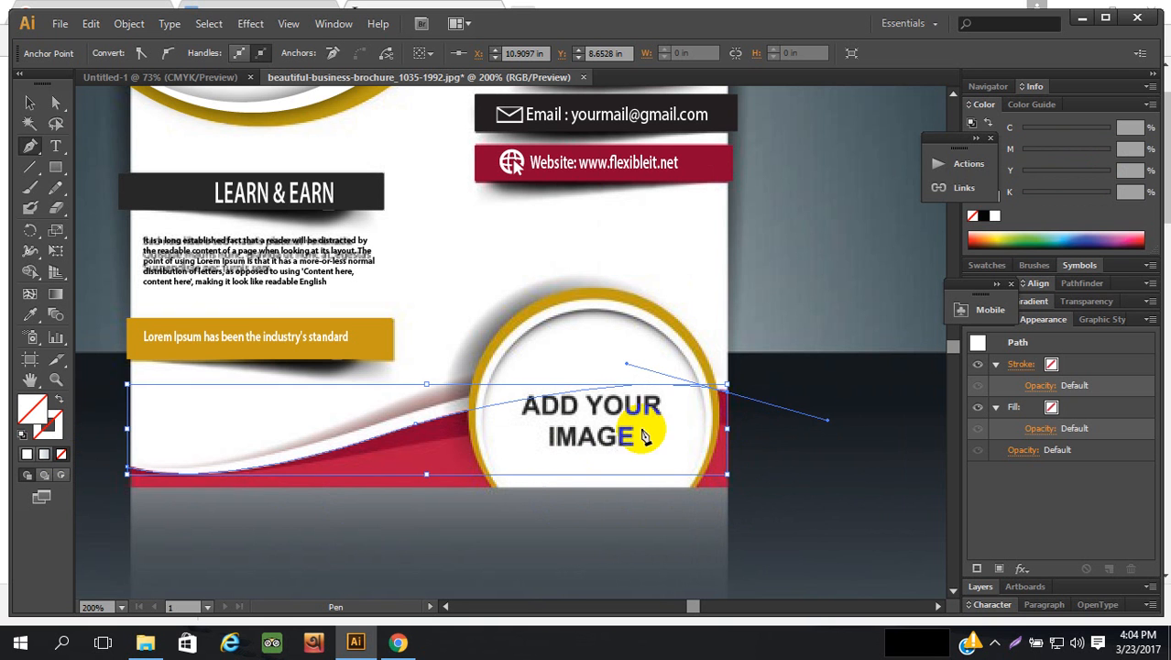
{"action": "left_click", "coordinate": [729, 397]}
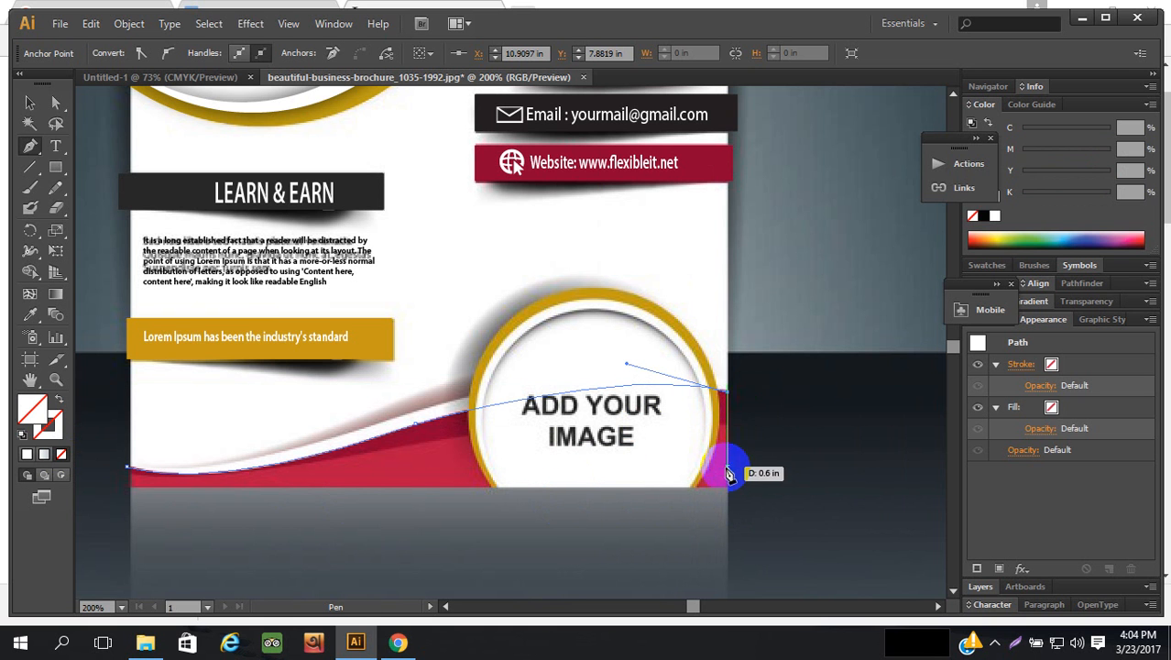
{"action": "left_click", "coordinate": [730, 489]}
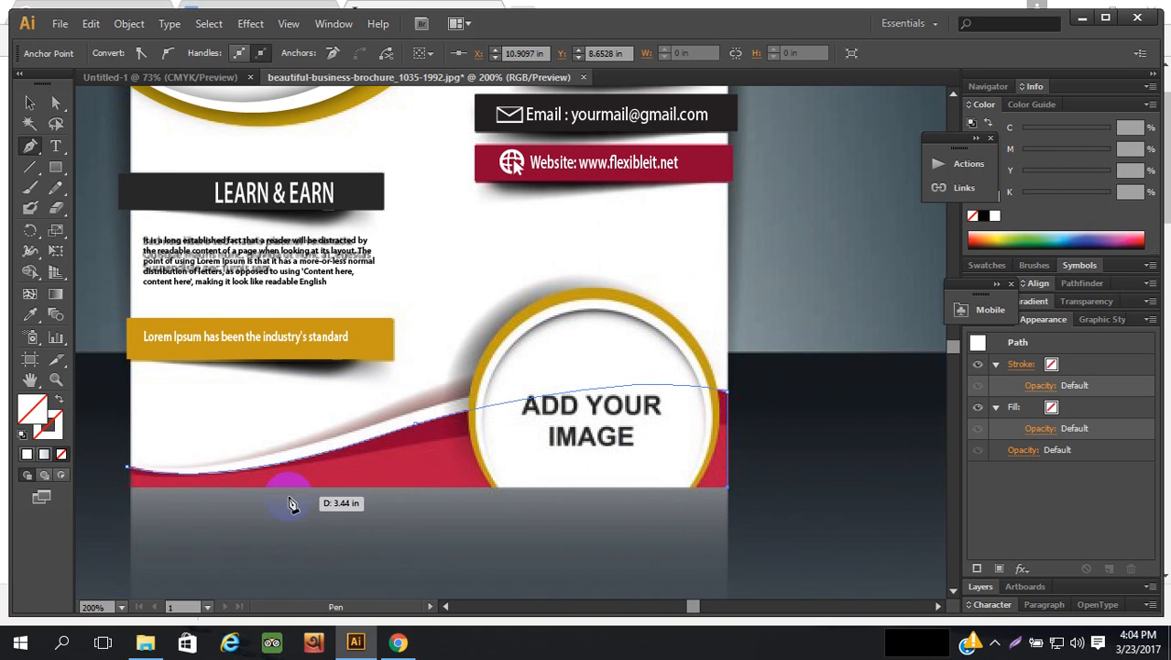
{"action": "left_click", "coordinate": [129, 490]}
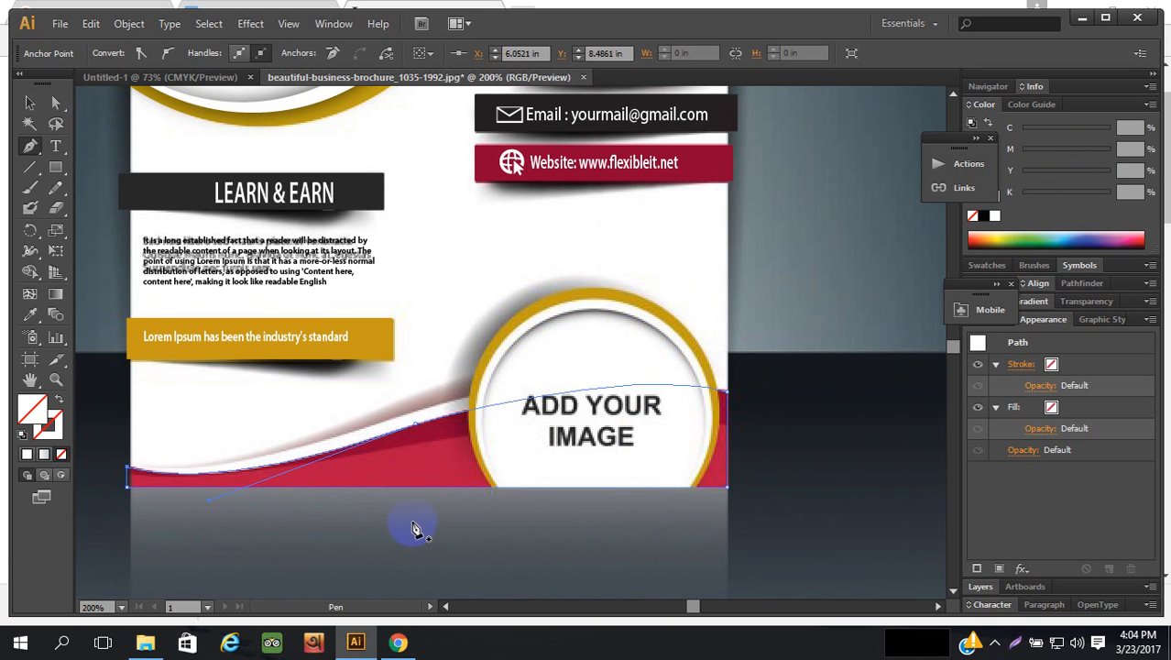
- Fill the wave shape with the dark red sampled from the reference using the Eyedropper, and hide the shape
{"action": "left_click", "coordinate": [30, 313]}
{"action": "left_click", "coordinate": [462, 423]}
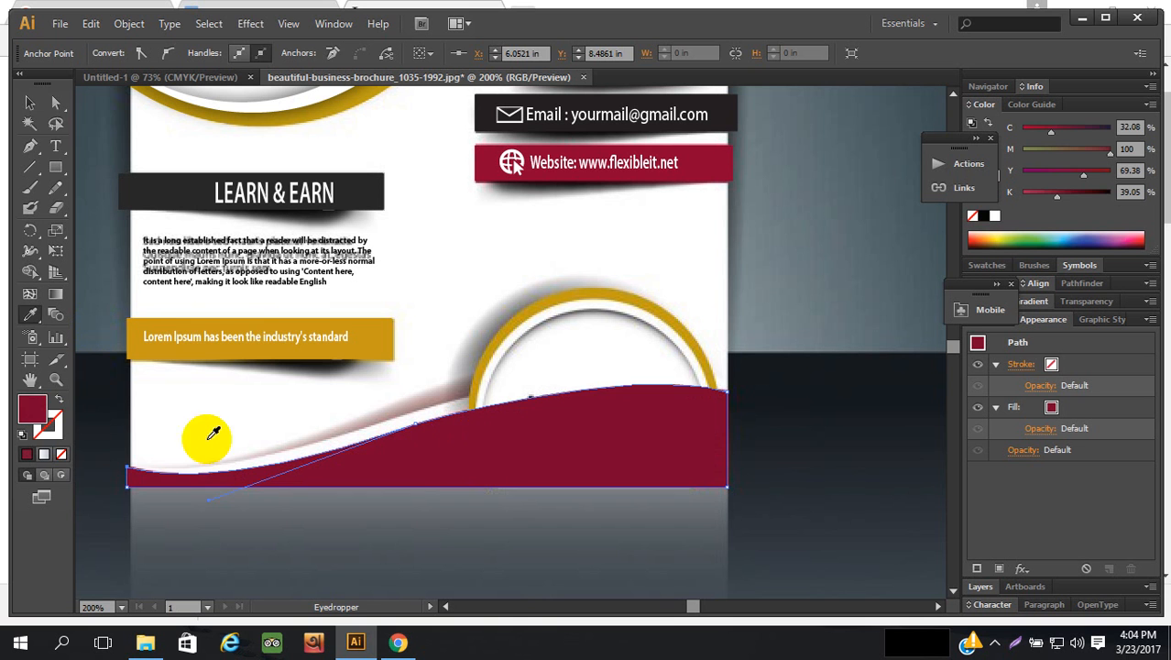
{"action": "left_click", "coordinate": [30, 103]}
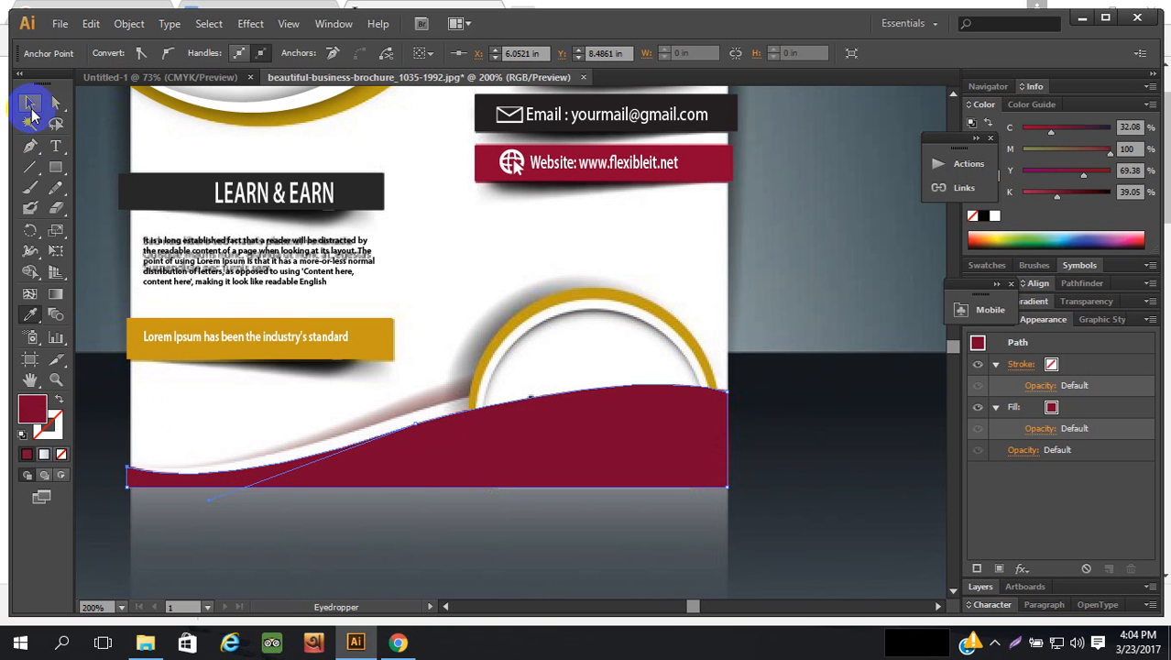
{"action": "left_click", "coordinate": [756, 450]}
{"action": "left_click", "coordinate": [650, 452]}
{"action": "key", "text": "a"}
{"action": "key", "text": "Delete"}
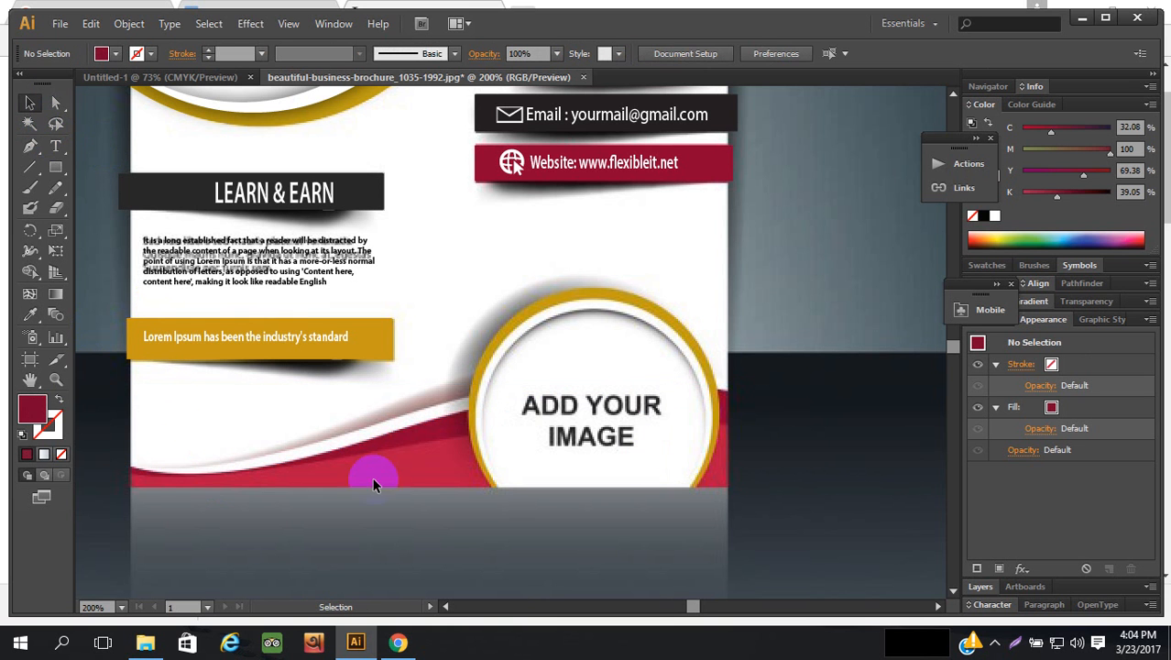
- Trace the lighter red wave's upper edge with the Pen tool across the flyer, ending on its right edge below the dark red band
{"action": "left_click", "coordinate": [30, 148]}
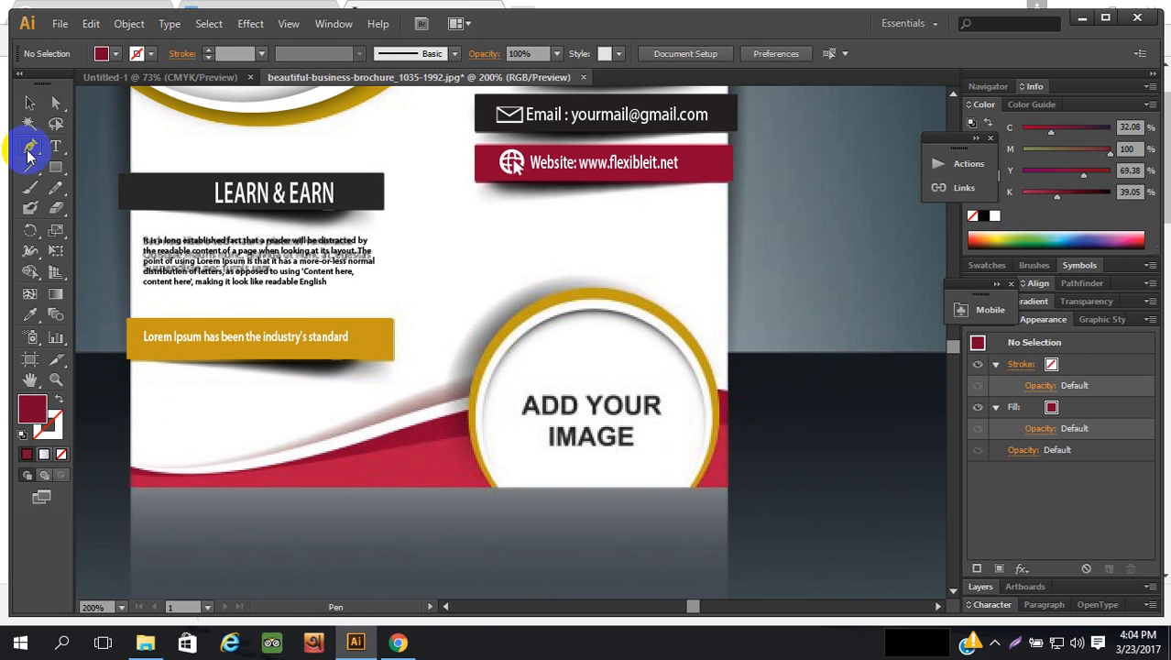
{"action": "left_click", "coordinate": [129, 475]}
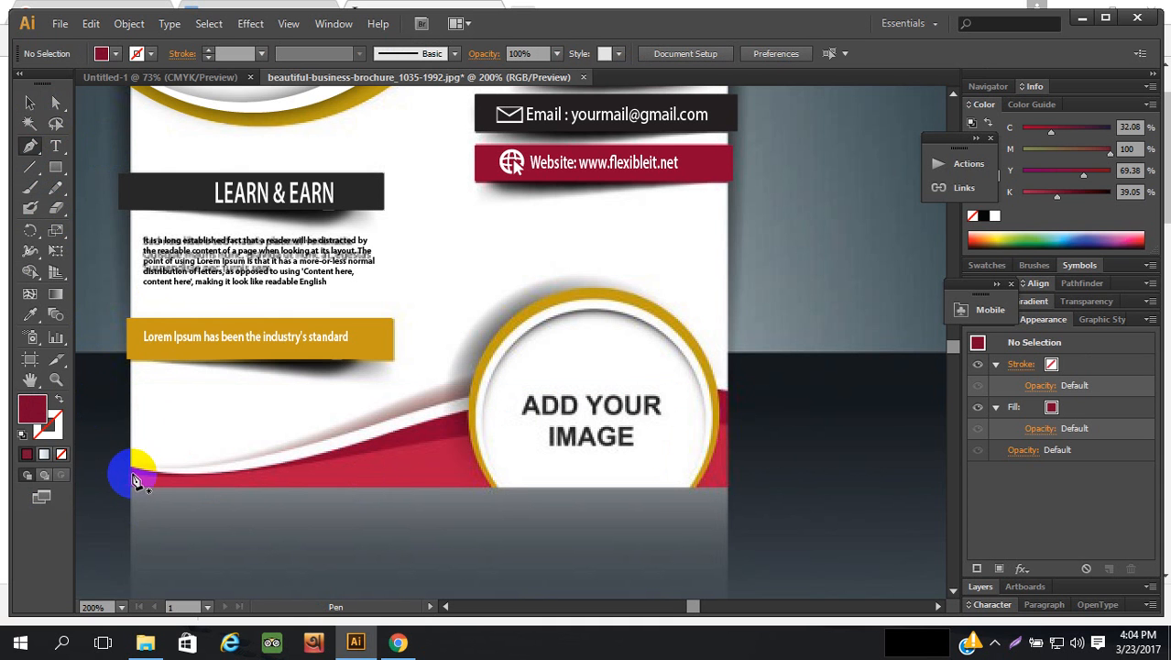
{"action": "left_click", "coordinate": [131, 475]}
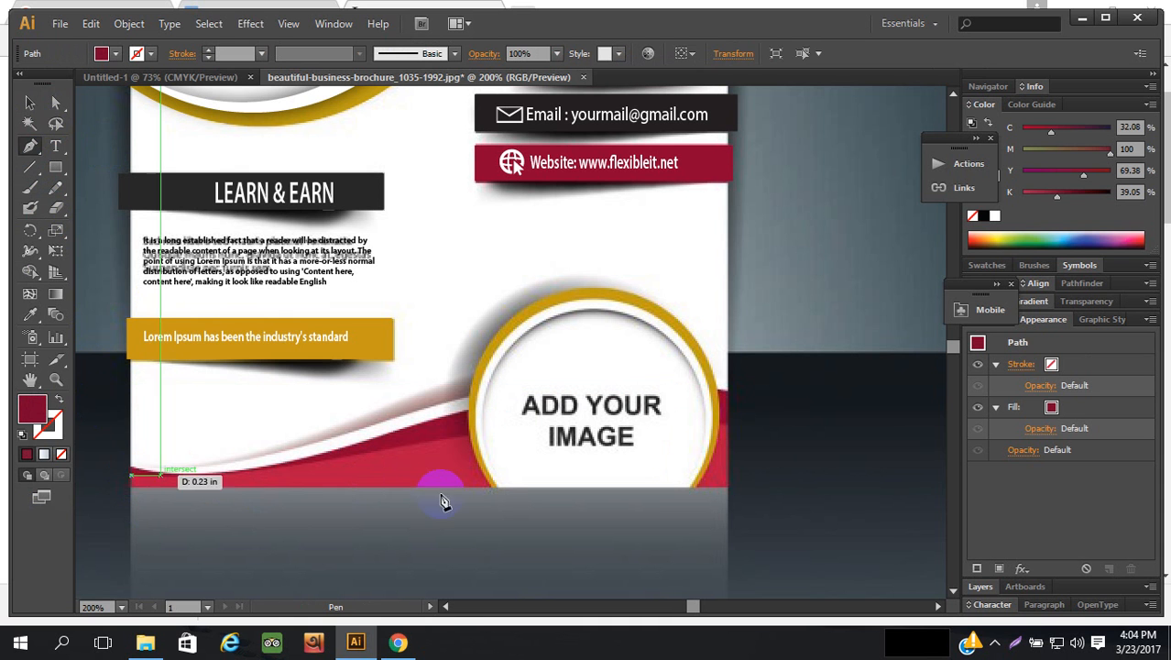
{"action": "left_click_drag", "start_coordinate": [392, 449], "coordinate": [496, 424]}
{"action": "left_click", "coordinate": [394, 451]}
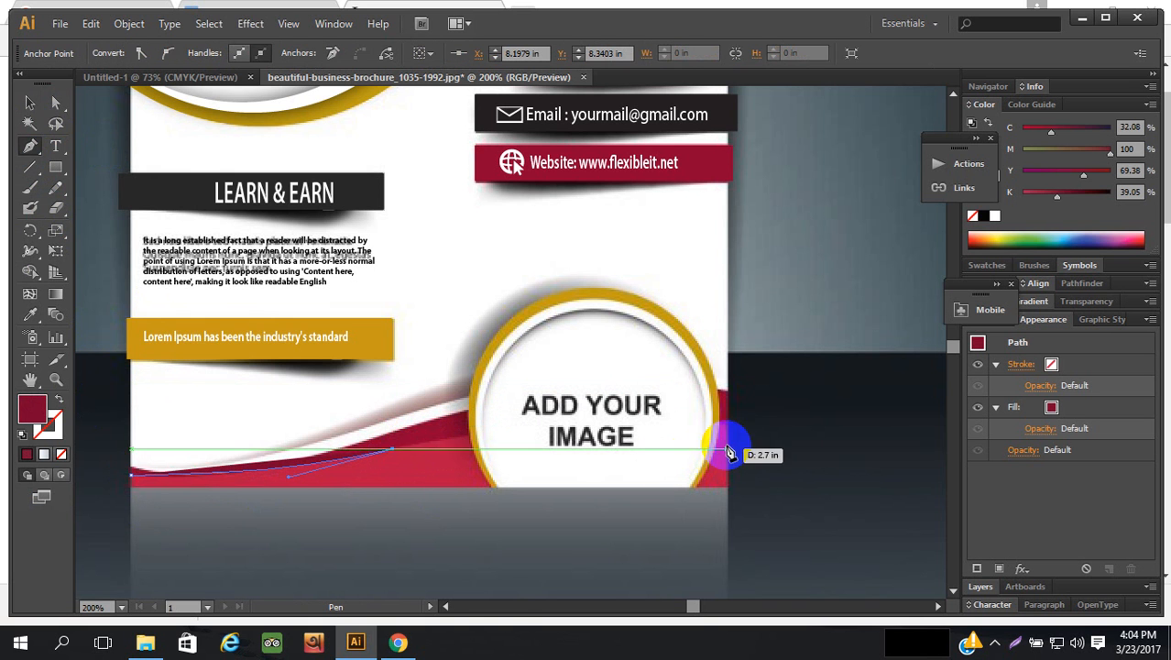
{"action": "mouse_move", "coordinate": [724, 430]}
{"action": "left_mouse_down"}
{"action": "mouse_move", "coordinate": [779, 451]}
{"action": "mouse_move", "coordinate": [732, 445]}
{"action": "left_mouse_up"}
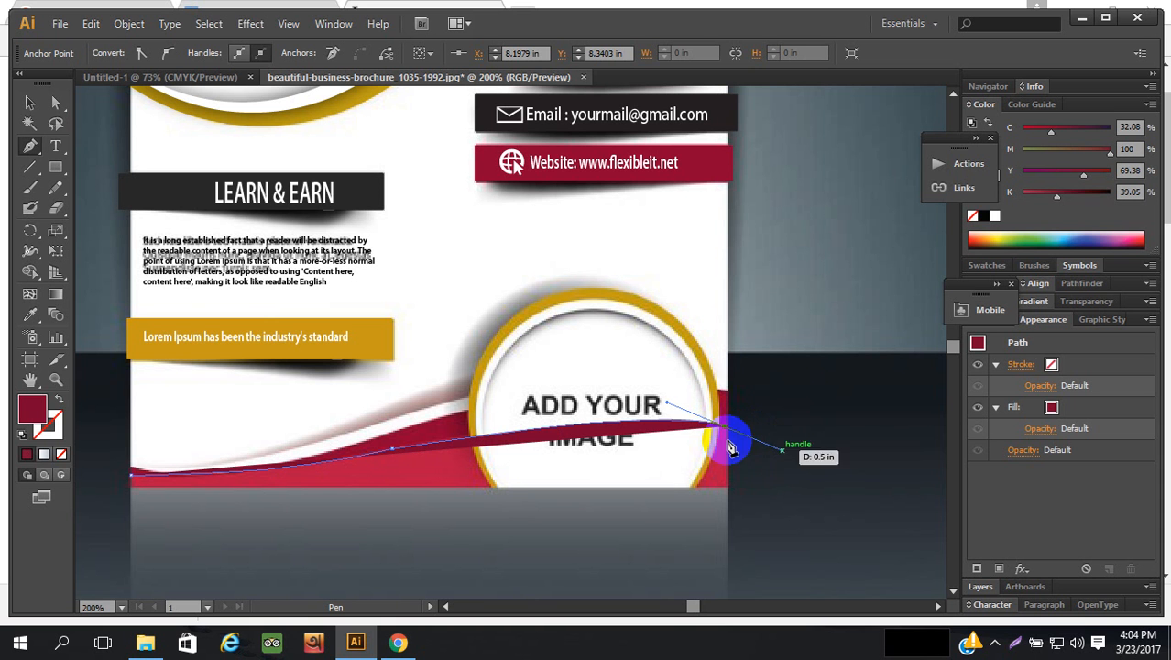
{"action": "left_click", "coordinate": [726, 438]}
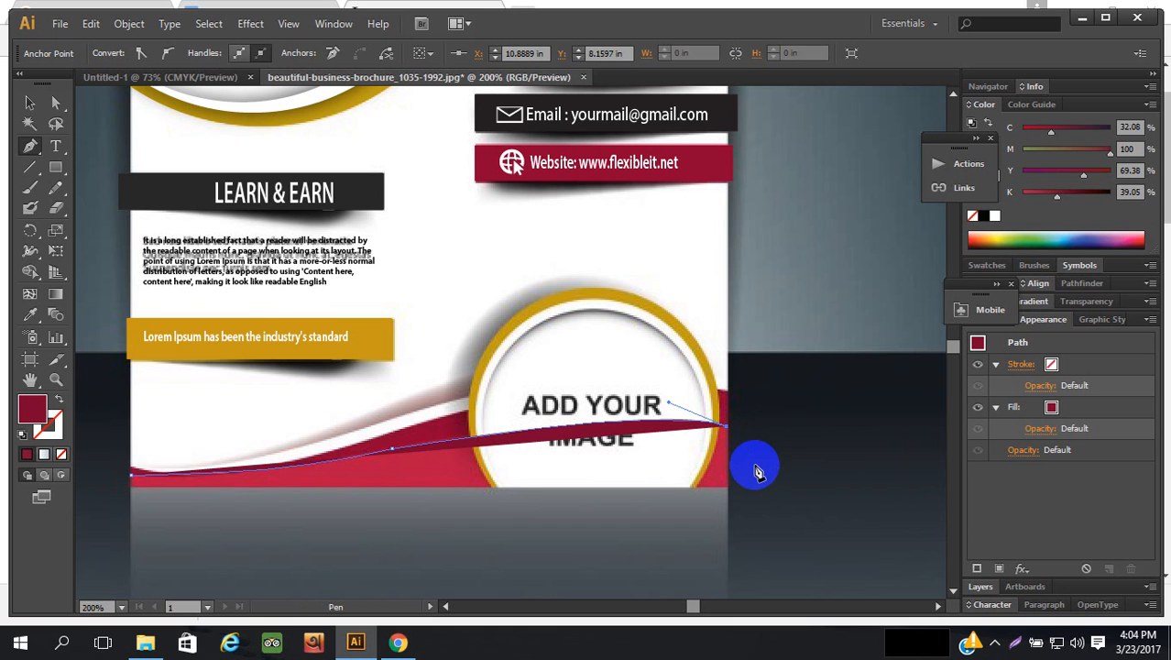
- Close the lower wave outline along the flyer's bottom edge and fill it with the lighter red sampled from the reference
{"action": "left_click", "coordinate": [728, 491]}
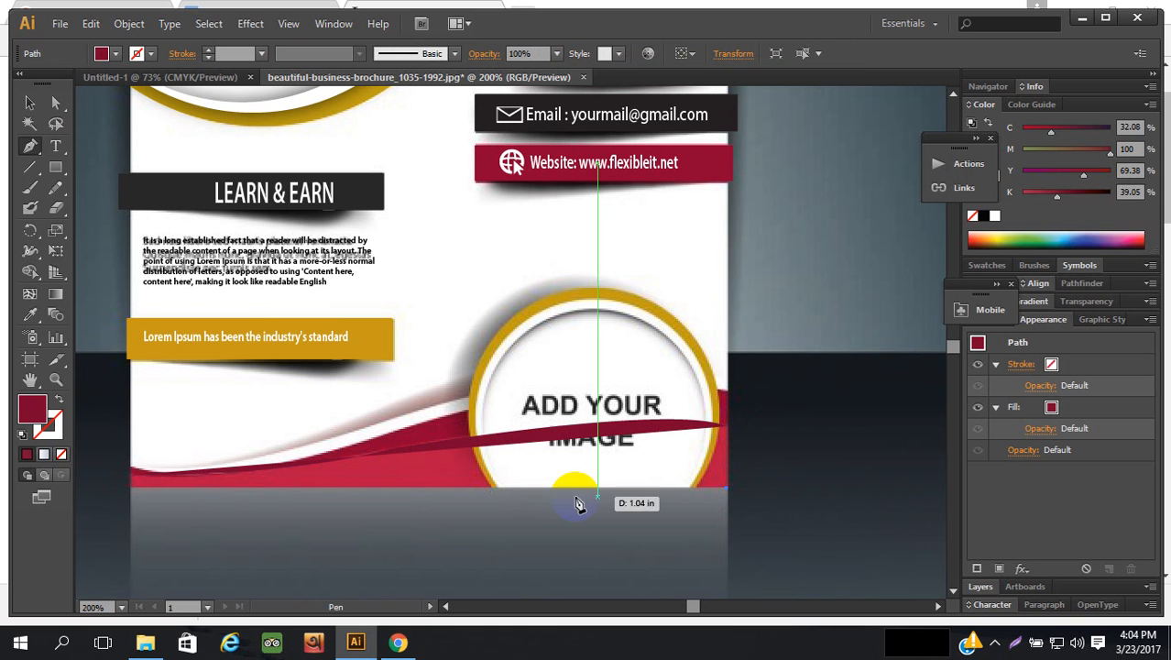
{"action": "mouse_move", "coordinate": [129, 491]}
{"action": "left_mouse_down"}
{"action": "mouse_move", "coordinate": [131, 474]}
{"action": "mouse_move", "coordinate": [134, 483]}
{"action": "left_mouse_up"}
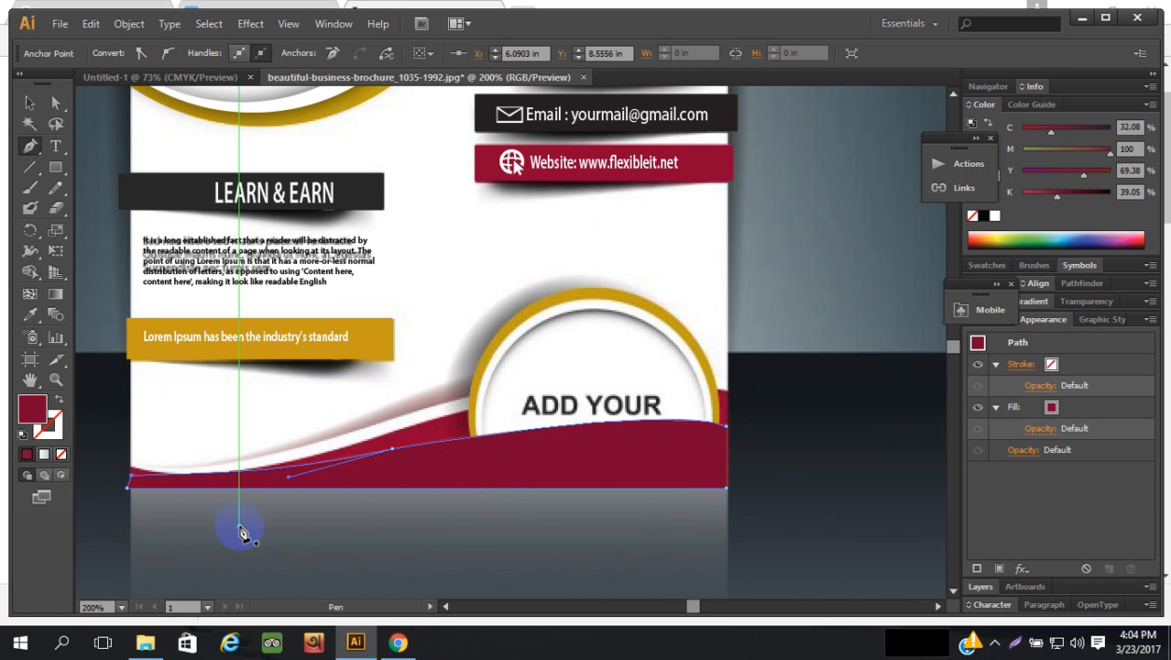
{"action": "key", "text": "slash"}
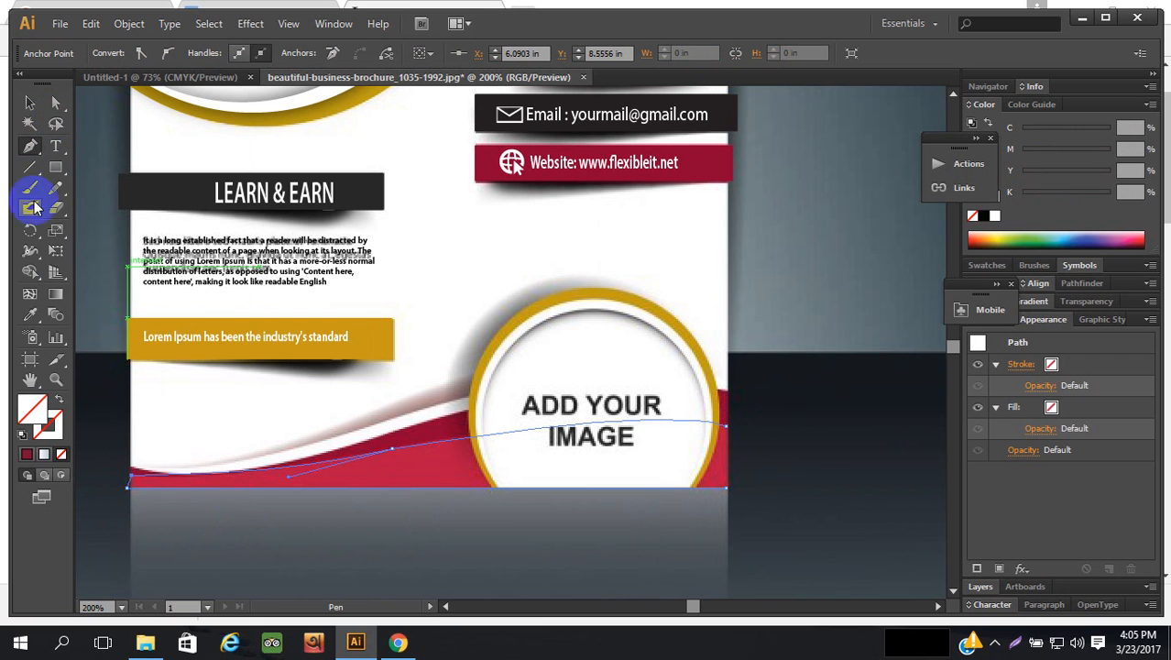
{"action": "left_click", "coordinate": [30, 314]}
{"action": "left_click", "coordinate": [476, 446]}
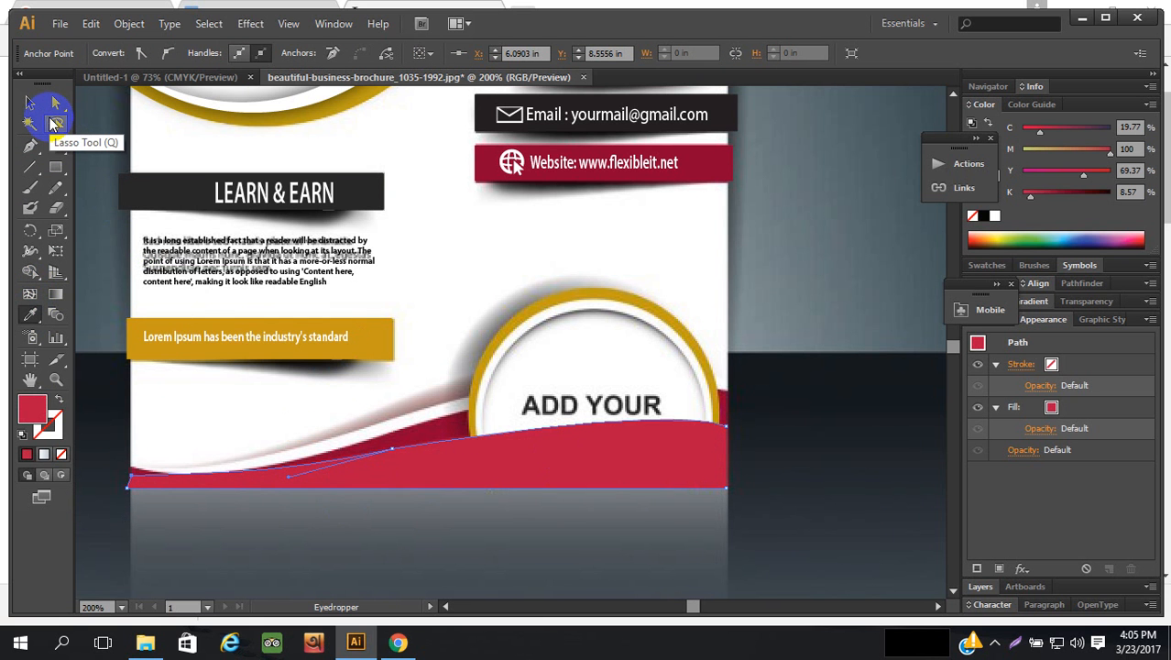
- Show all hidden objects and bring the circular ADD YOUR IMAGE frame group in front of the waves
{"action": "key", "text": "ctrl+alt+3"}
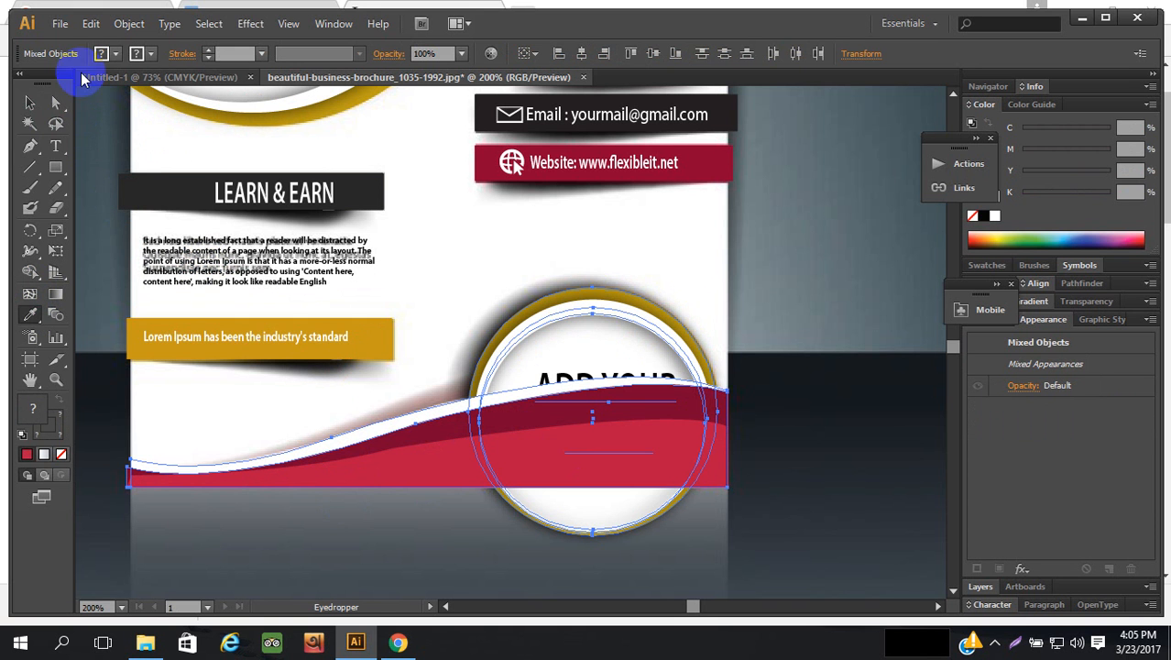
{"action": "left_click", "coordinate": [29, 102]}
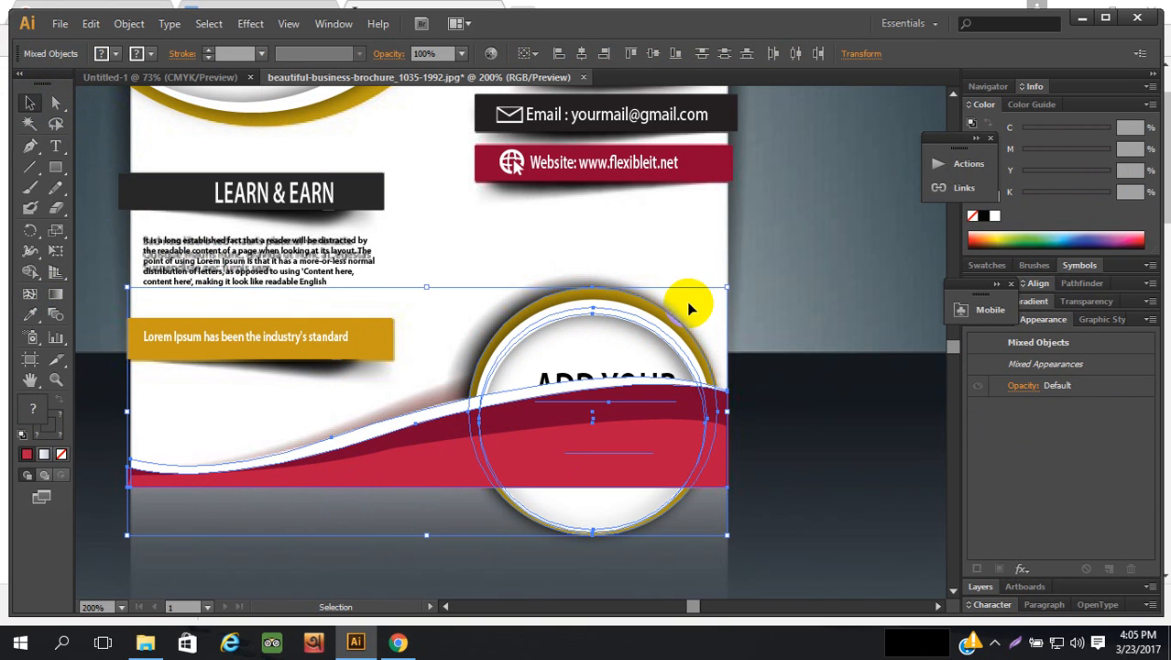
{"action": "left_click", "coordinate": [789, 340]}
{"action": "left_click", "coordinate": [669, 327]}
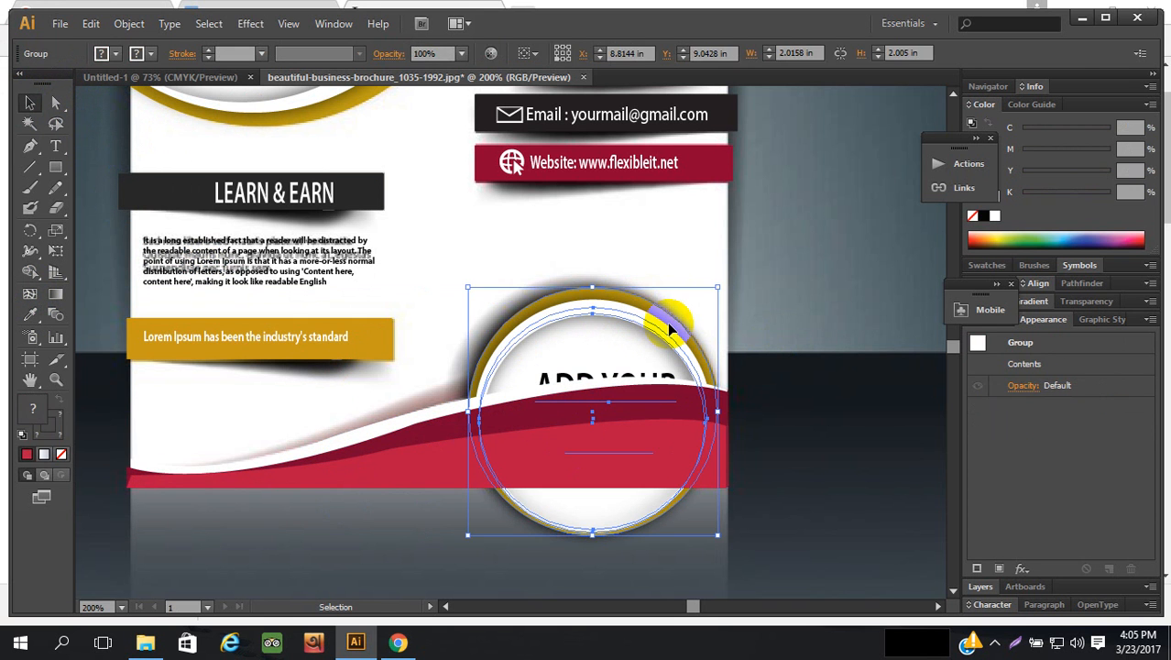
{"action": "key", "text": "a"}
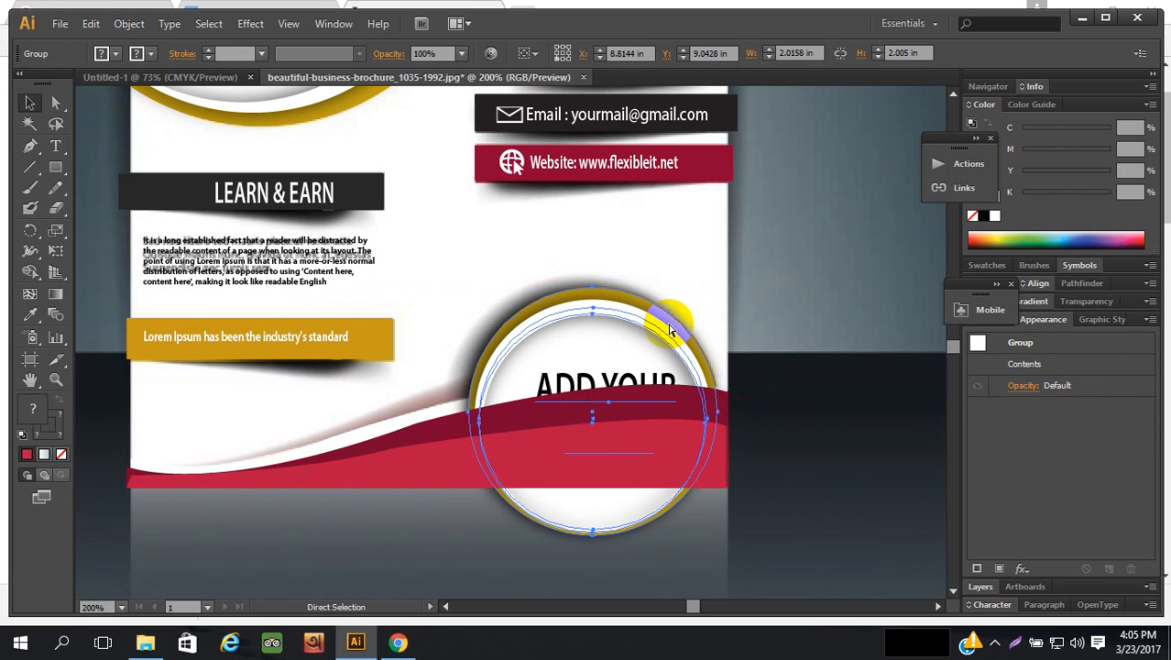
{"action": "key", "text": "ctrl+shift+bracketright"}
{"action": "key", "text": "v"}
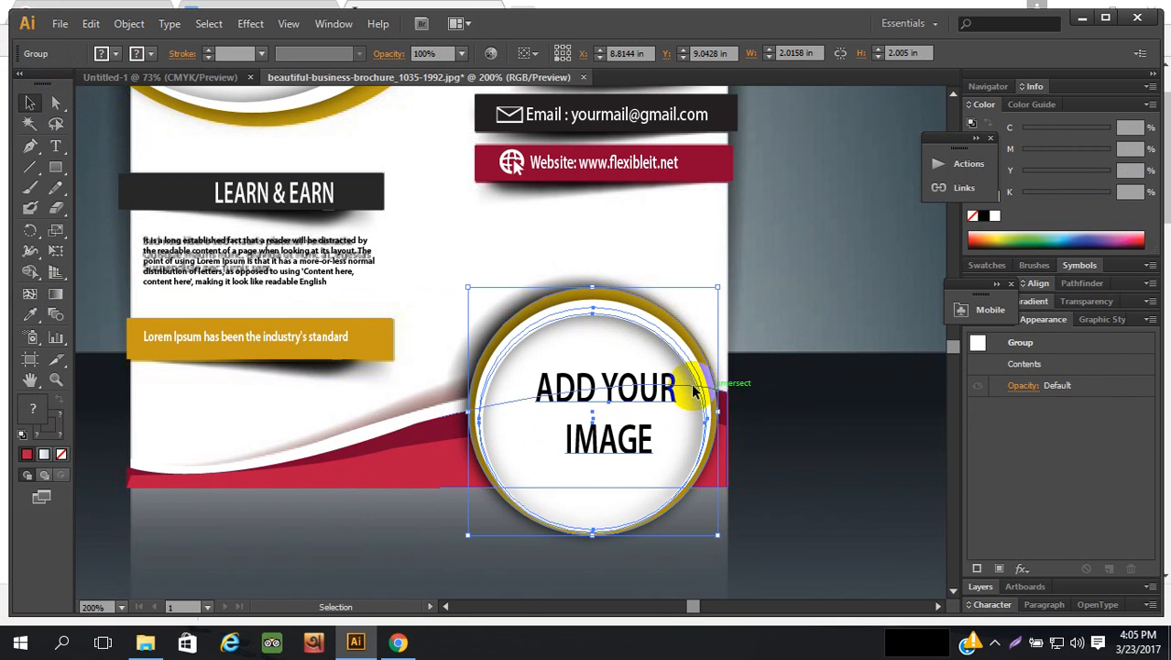
{"action": "left_click", "coordinate": [805, 460]}
- Shift the lighter red wave's upper-left anchor and both right-side anchors outward with Direct Selection to cover the flyer's edges
{"action": "scroll", "coordinate": [805, 461], "scroll_direction": "down", "scroll_amount": 1}
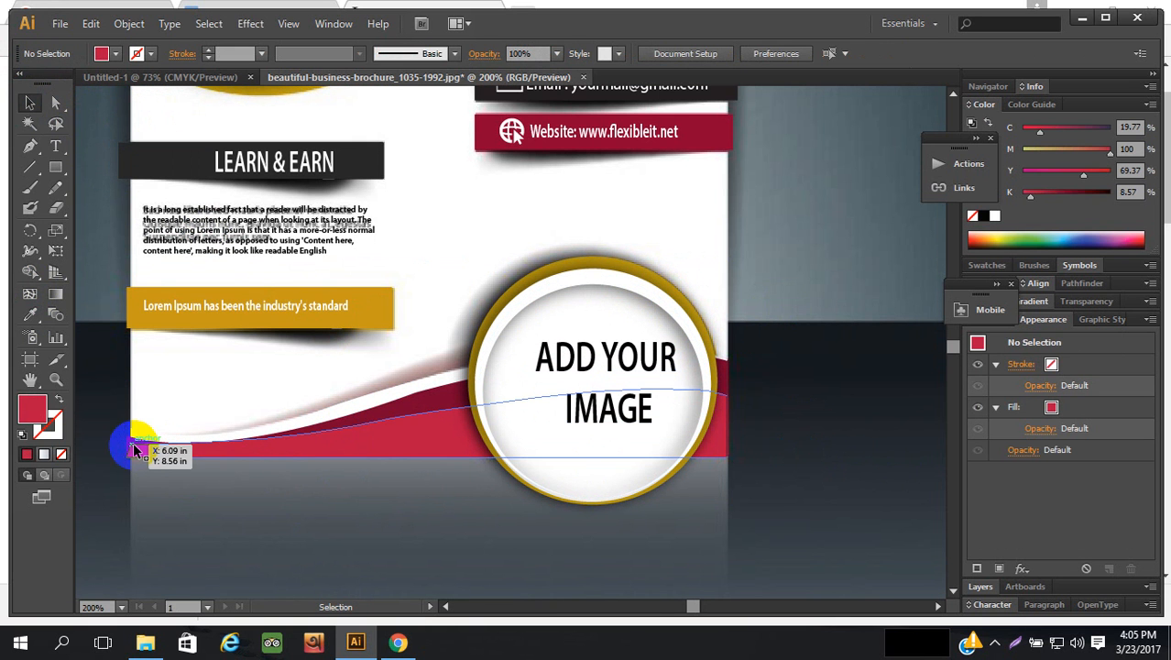
{"action": "left_click", "coordinate": [55, 103]}
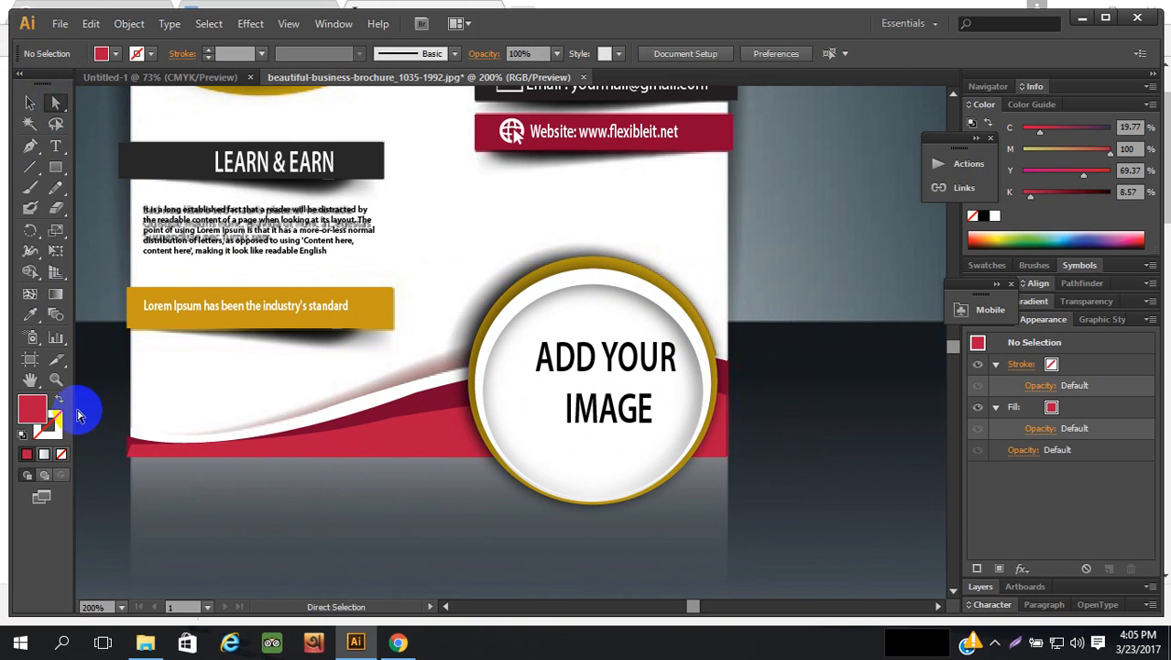
{"action": "left_click", "coordinate": [139, 451]}
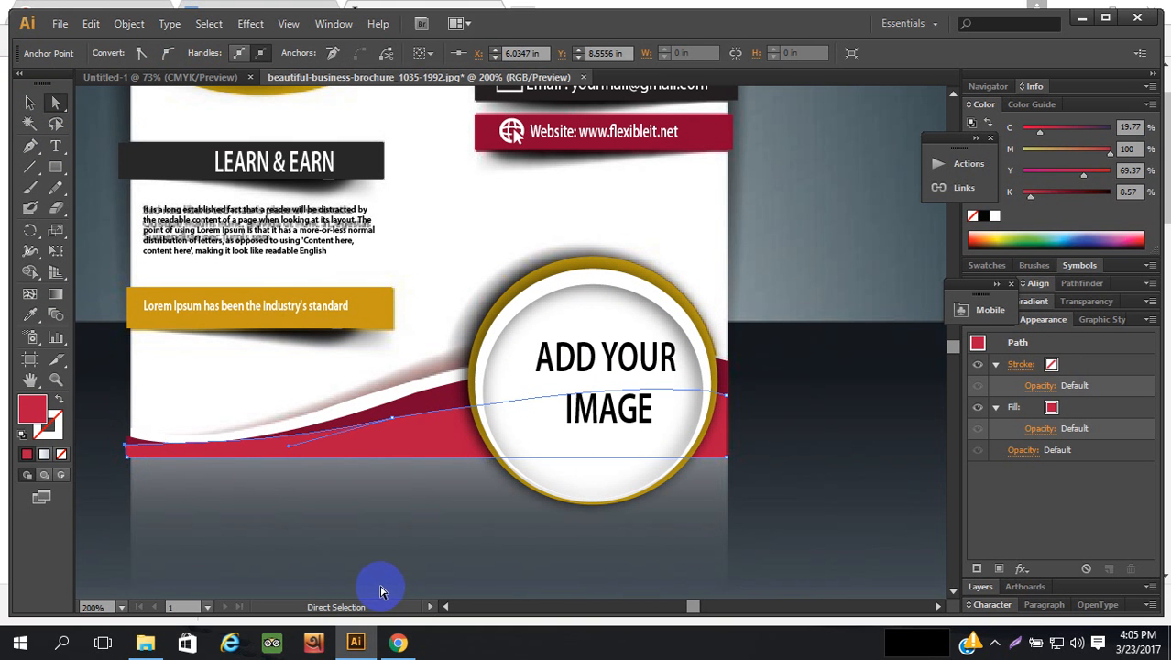
{"action": "scroll", "coordinate": [769, 440], "scroll_direction": "down", "scroll_amount": 1}
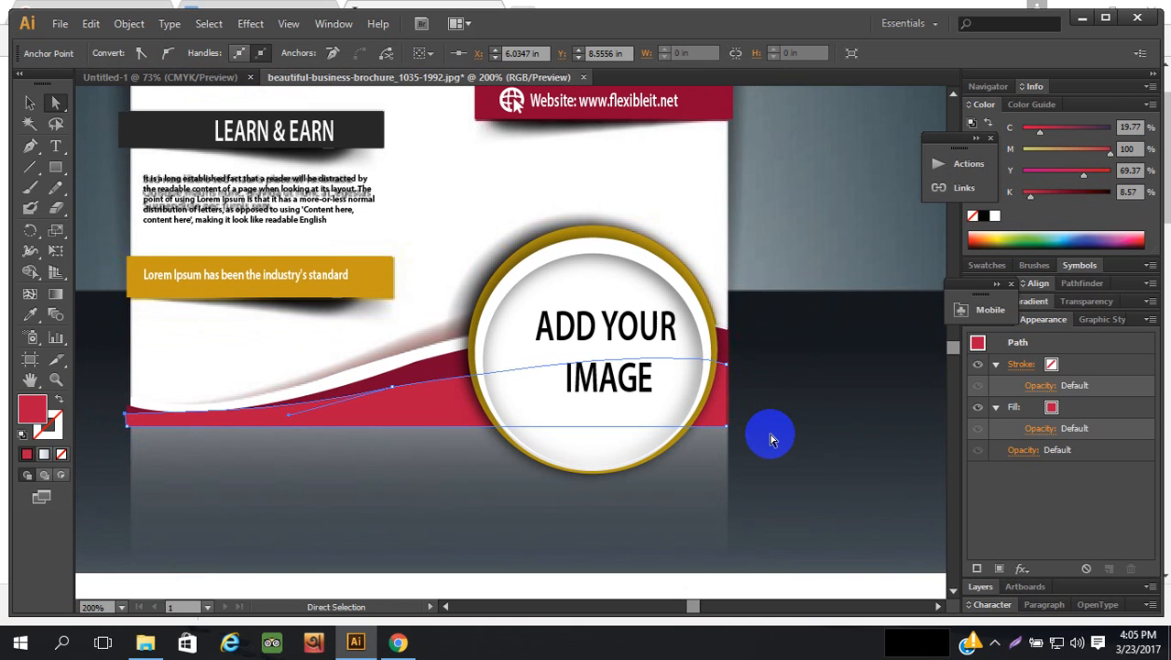
{"action": "left_click", "coordinate": [727, 365]}
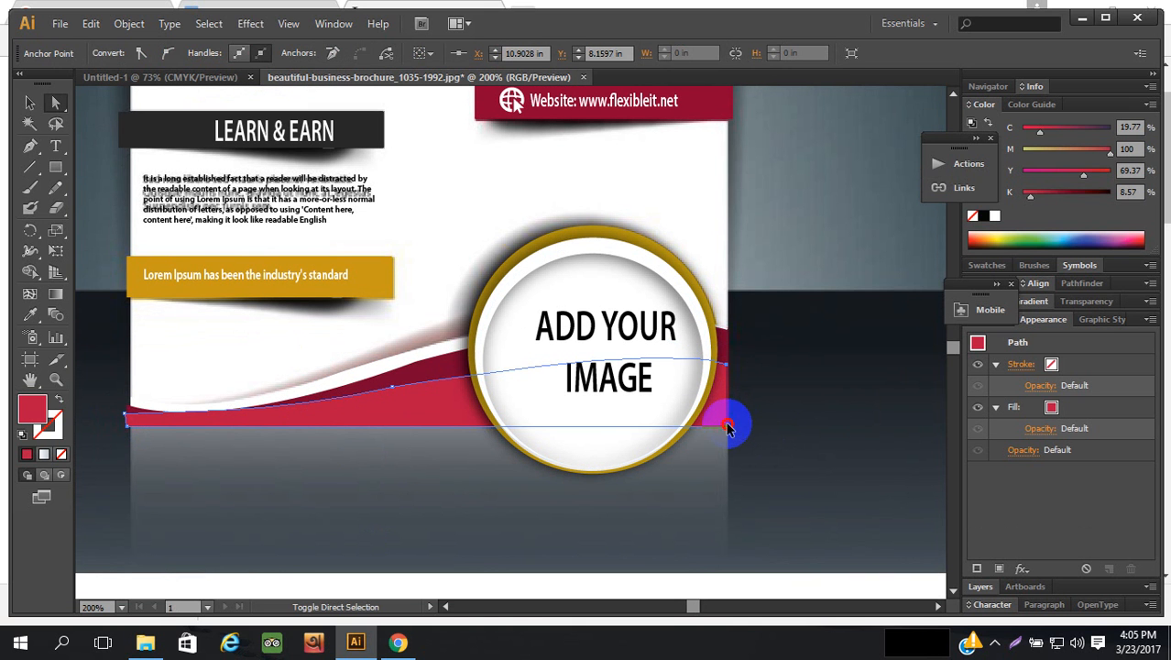
{"action": "left_click", "coordinate": [727, 426], "text": "shift"}
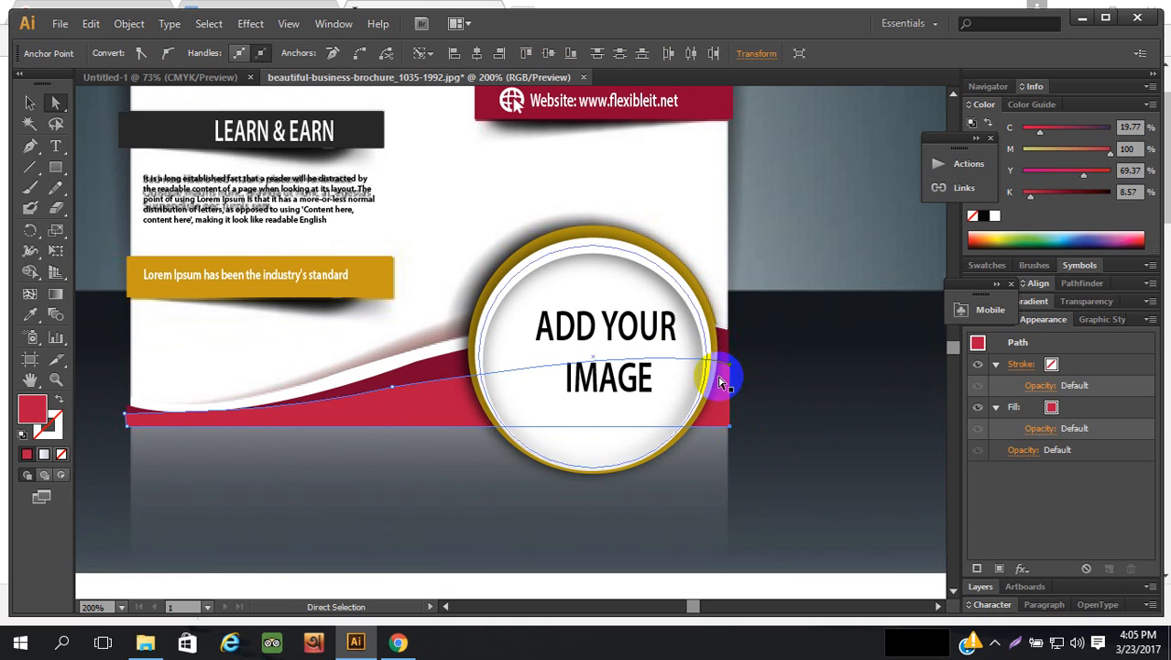
{"action": "scroll", "coordinate": [392, 300], "scroll_direction": "up", "scroll_amount": 1}
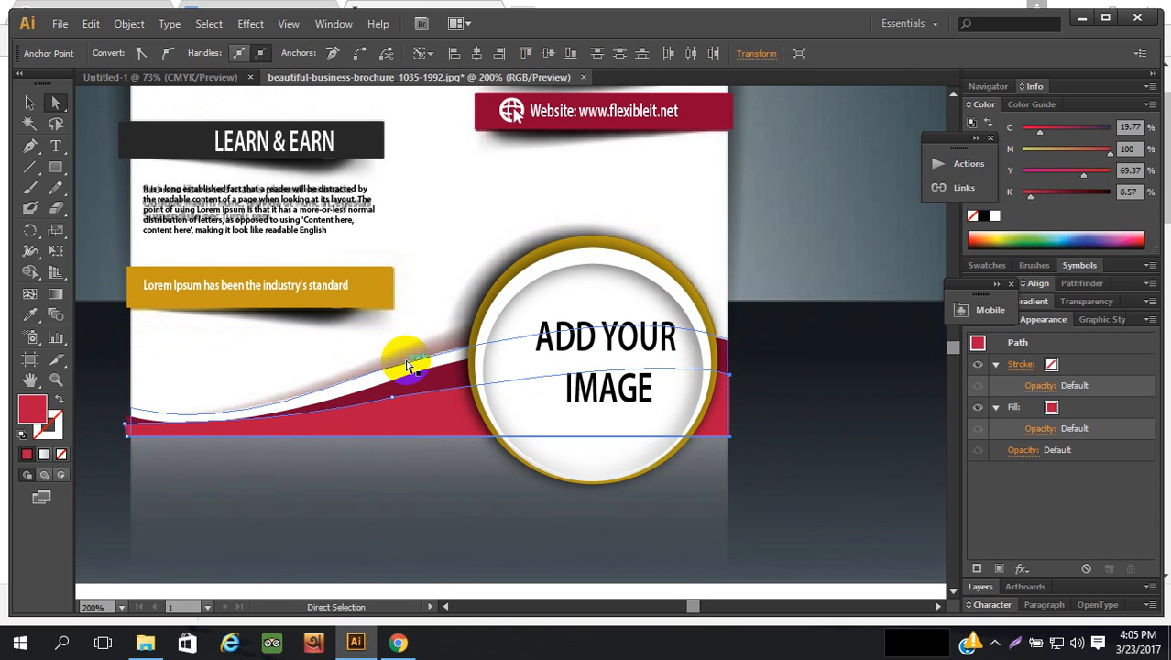
- Apply a Drop Shadow to the white bottom wave: Multiply, 75% opacity, -0.02 in X offset, -0.01 in Y offset and 0.05 in blur
{"action": "left_click", "coordinate": [405, 366]}
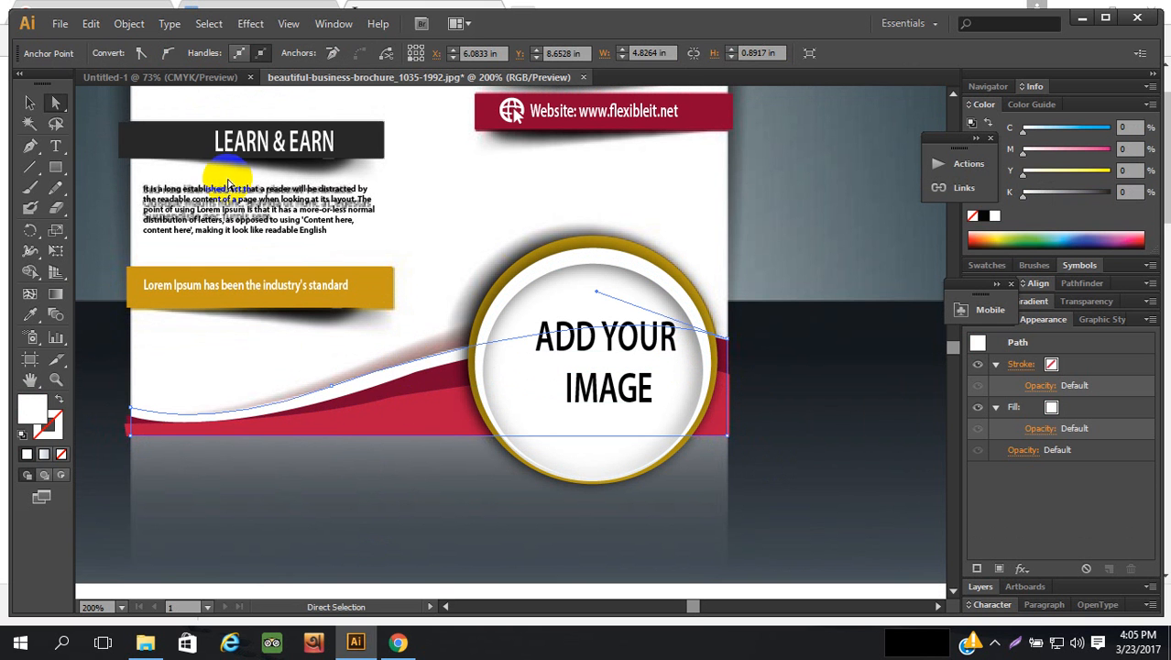
{"action": "left_click", "coordinate": [30, 101]}
{"action": "left_click", "coordinate": [842, 340]}
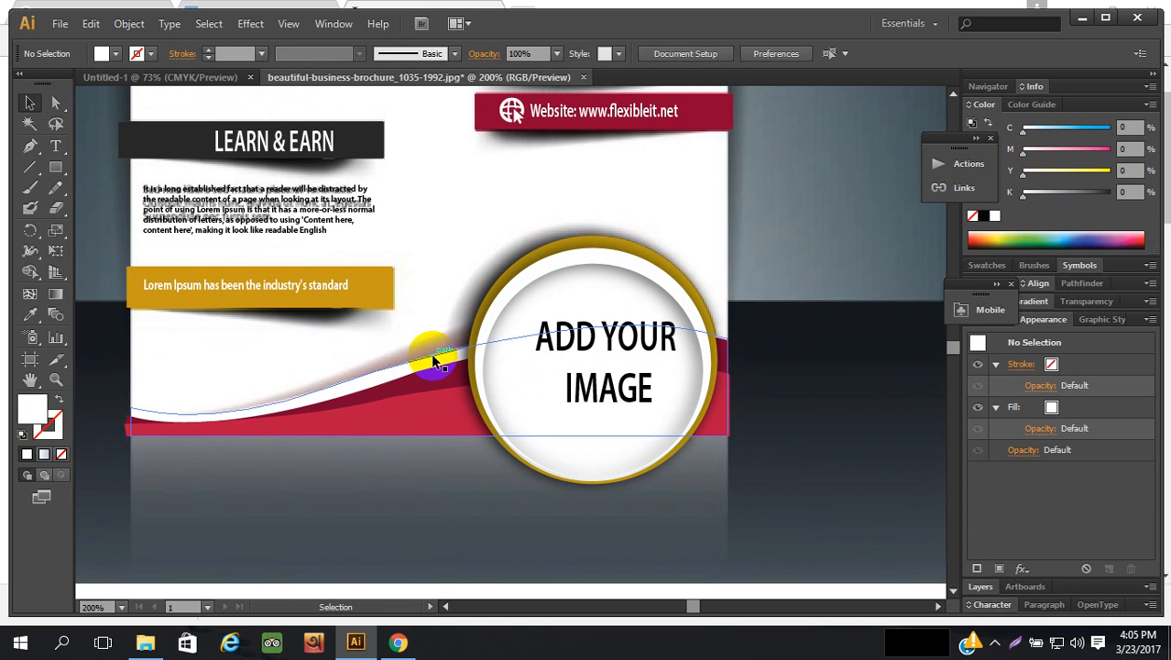
{"action": "left_click", "coordinate": [427, 341]}
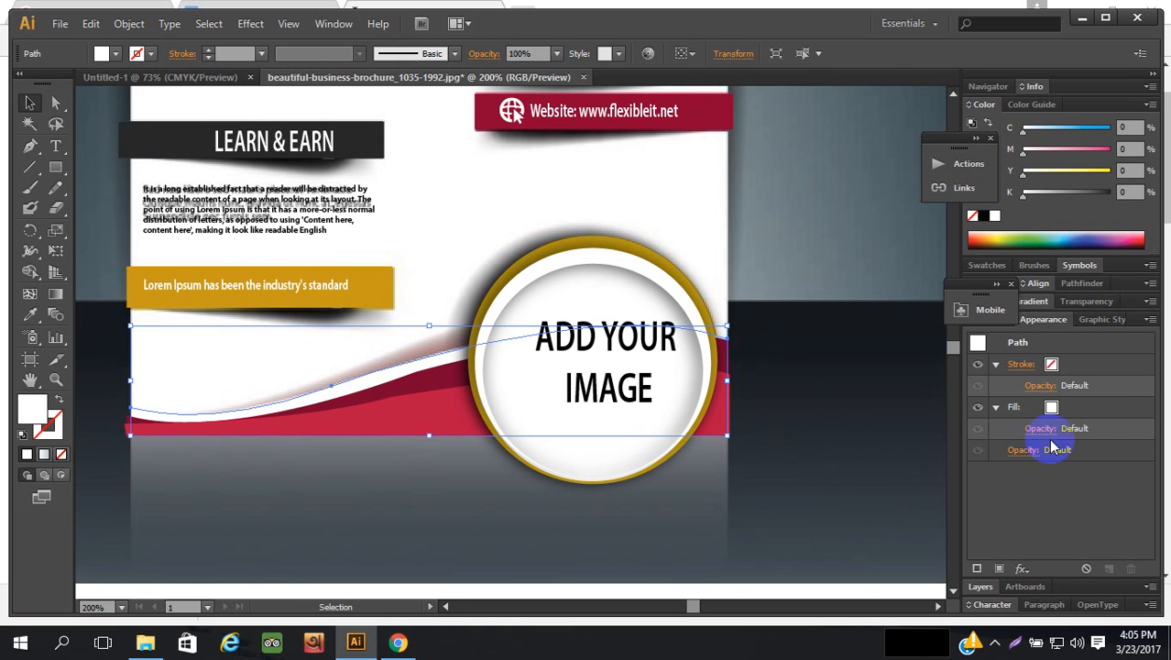
{"action": "left_click", "coordinate": [1022, 568]}
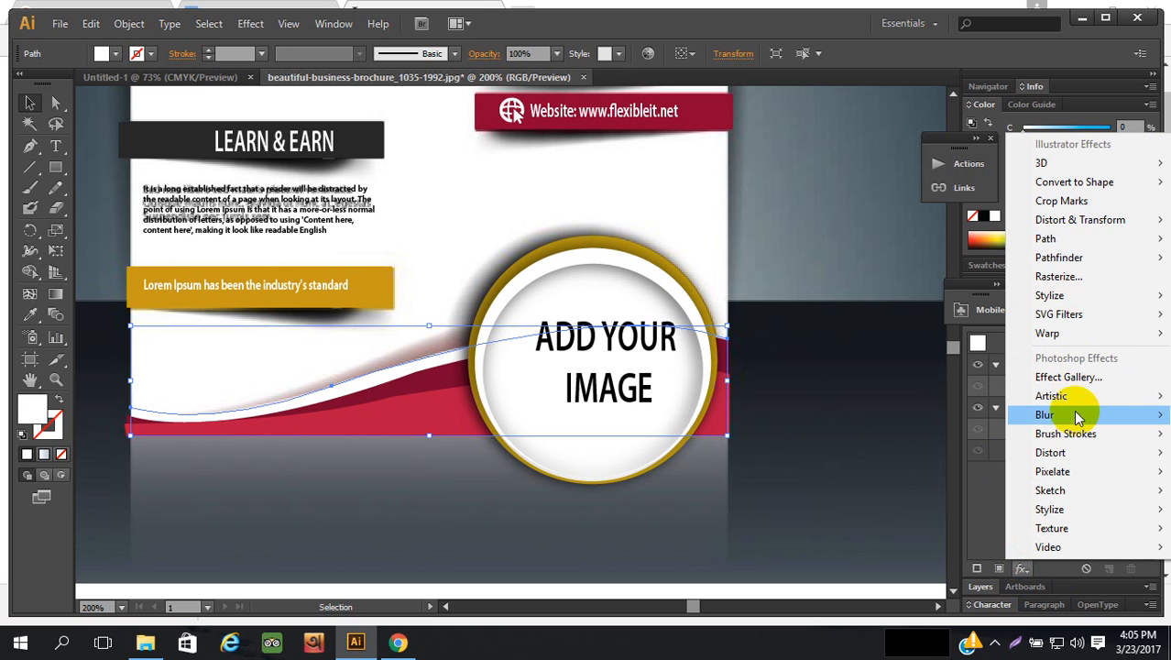
{"action": "mouse_move", "coordinate": [1077, 225]}
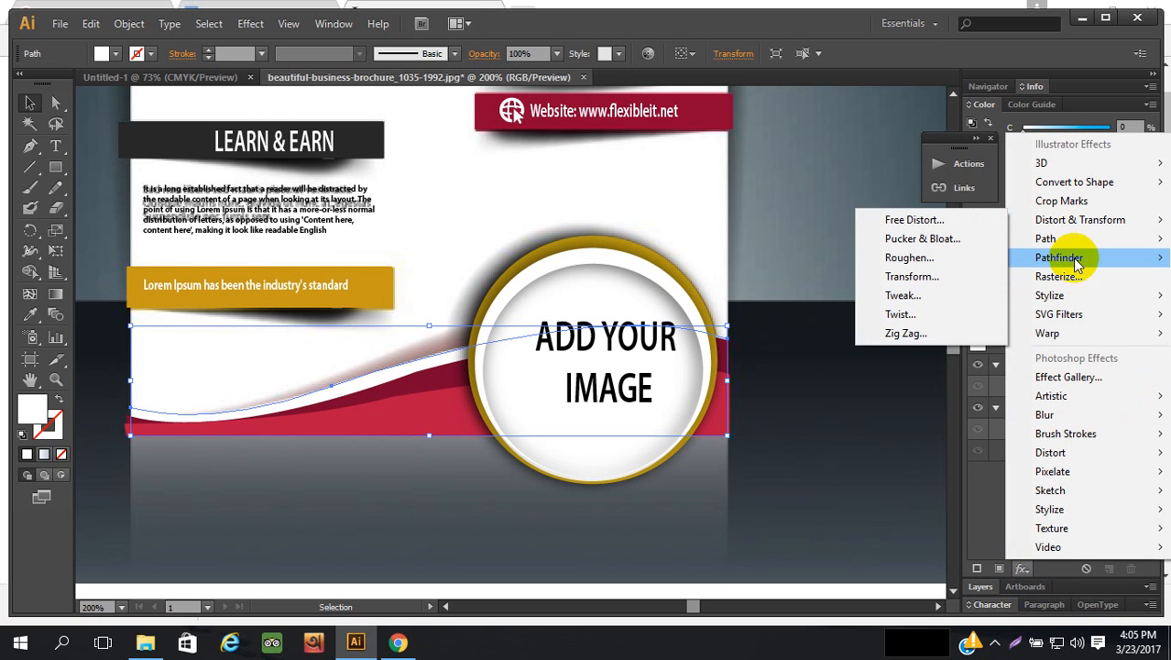
{"action": "mouse_move", "coordinate": [1084, 294]}
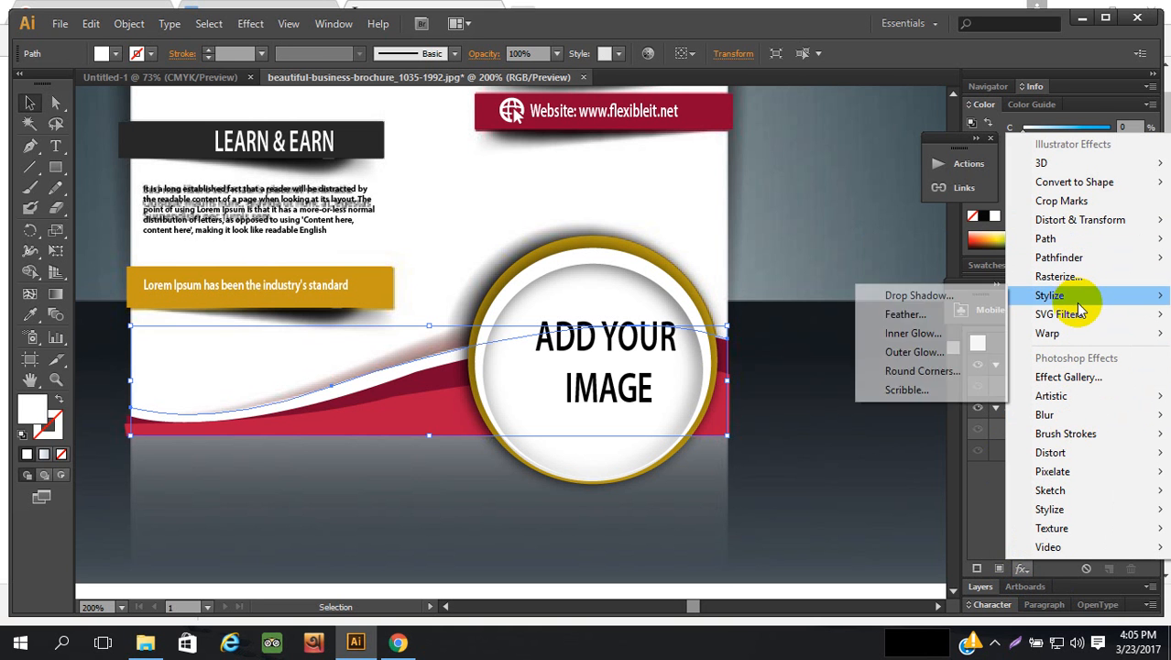
{"action": "left_click", "coordinate": [963, 300]}
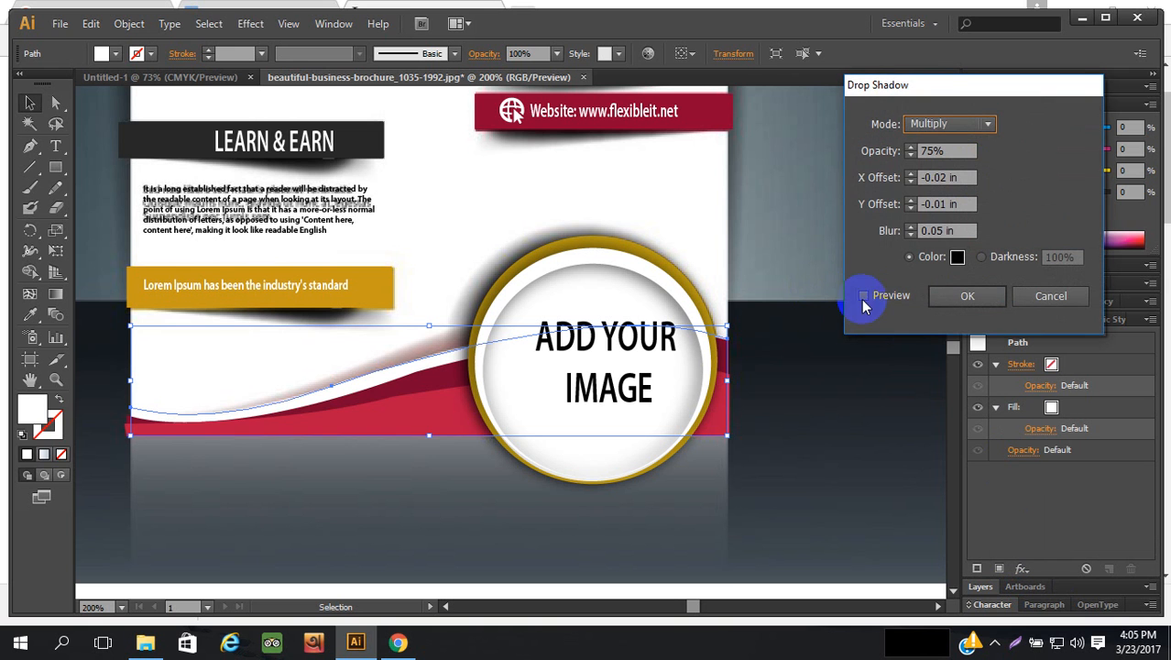
{"action": "left_click", "coordinate": [863, 295]}
{"action": "left_click", "coordinate": [924, 197]}
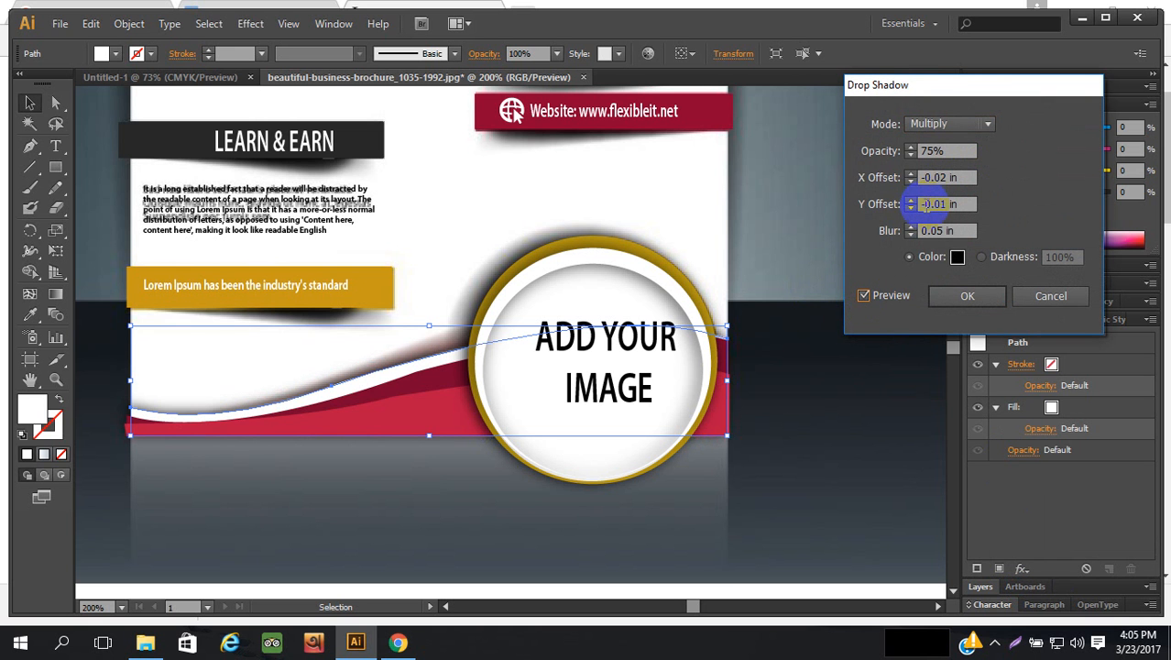
{"action": "left_click", "coordinate": [966, 296]}
{"action": "left_click", "coordinate": [829, 416]}
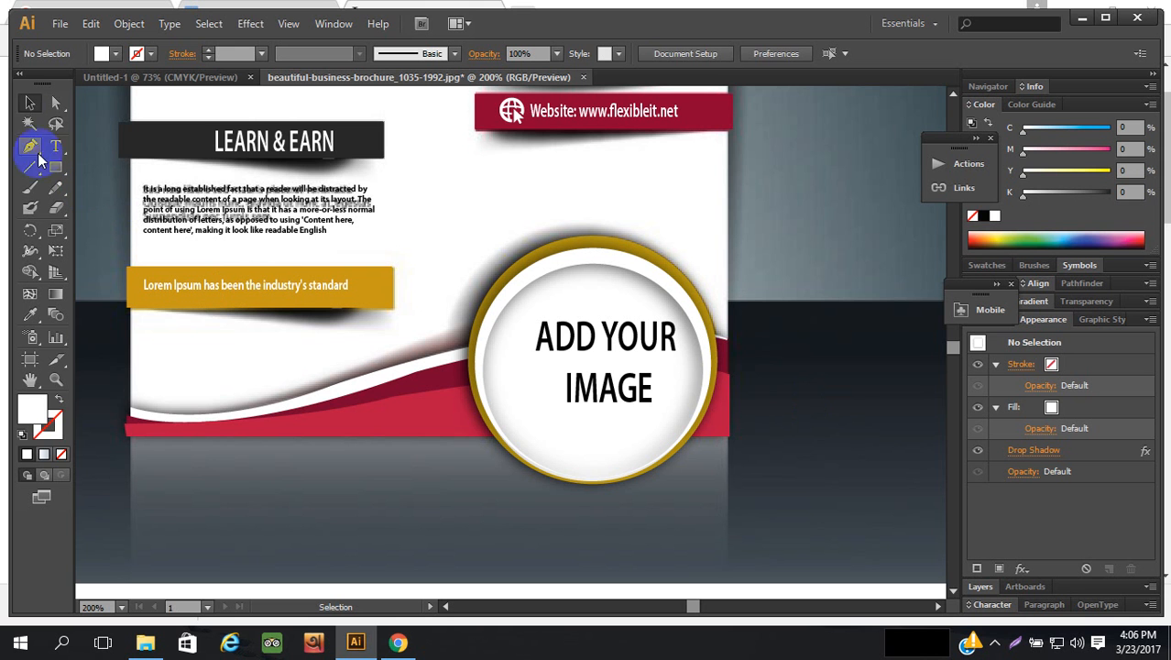
- Draw a rectangle of about 4.86 by 6.74 in over the whole flyer page and remove its fill
{"action": "left_click", "coordinate": [855, 388]}
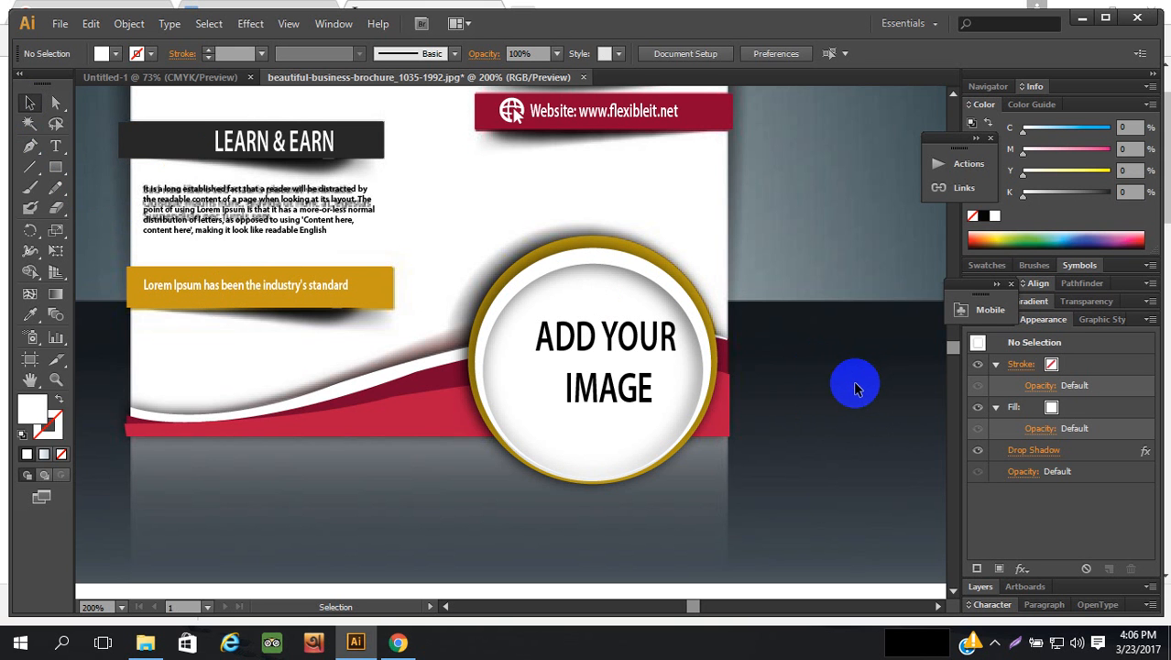
{"action": "scroll", "coordinate": [855, 387], "scroll_direction": "up", "scroll_amount": 1}
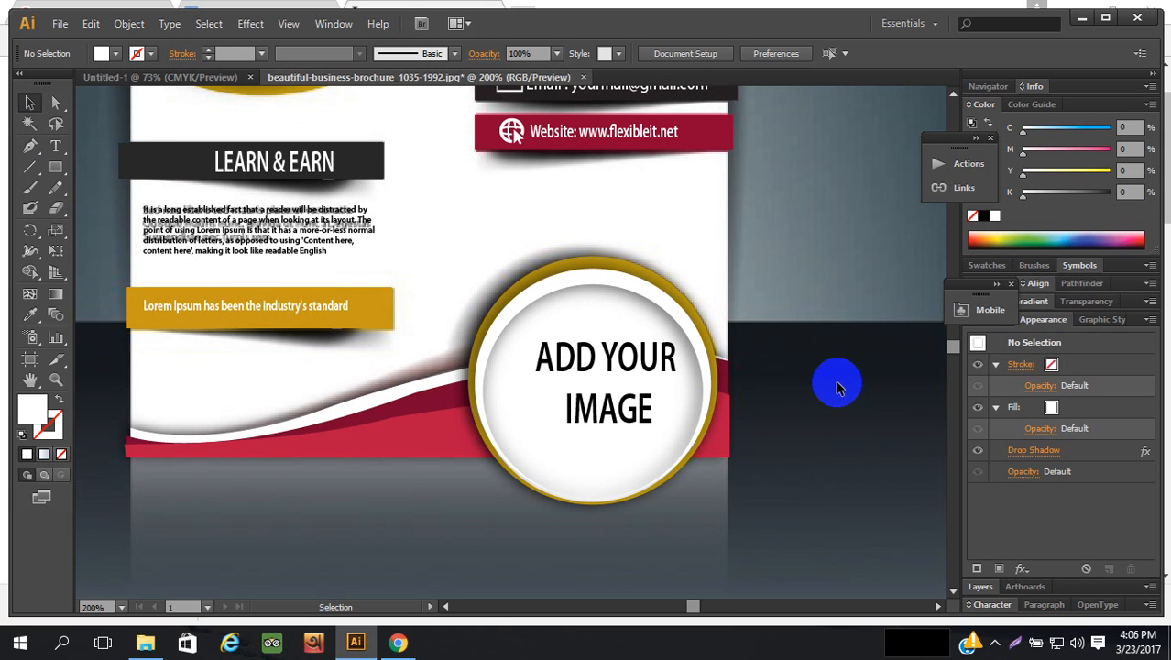
{"action": "scroll", "coordinate": [837, 387], "scroll_direction": "up", "scroll_amount": 2}
{"action": "key", "text": "ctrl+1"}
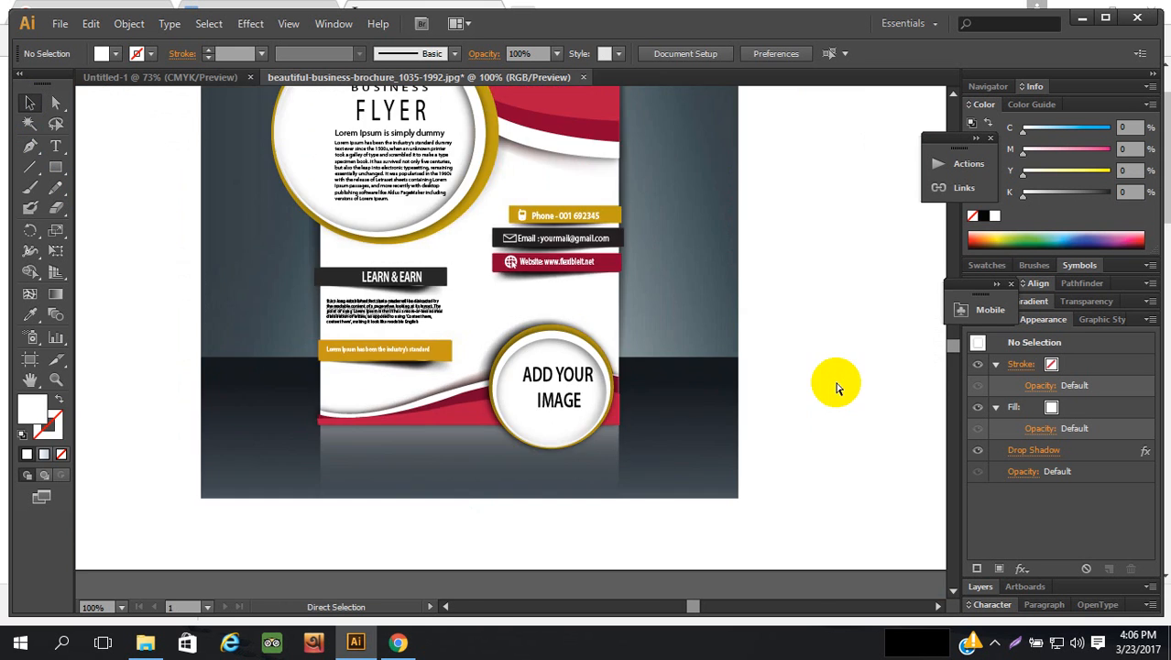
{"action": "scroll", "coordinate": [788, 357], "scroll_direction": "up", "scroll_amount": 3}
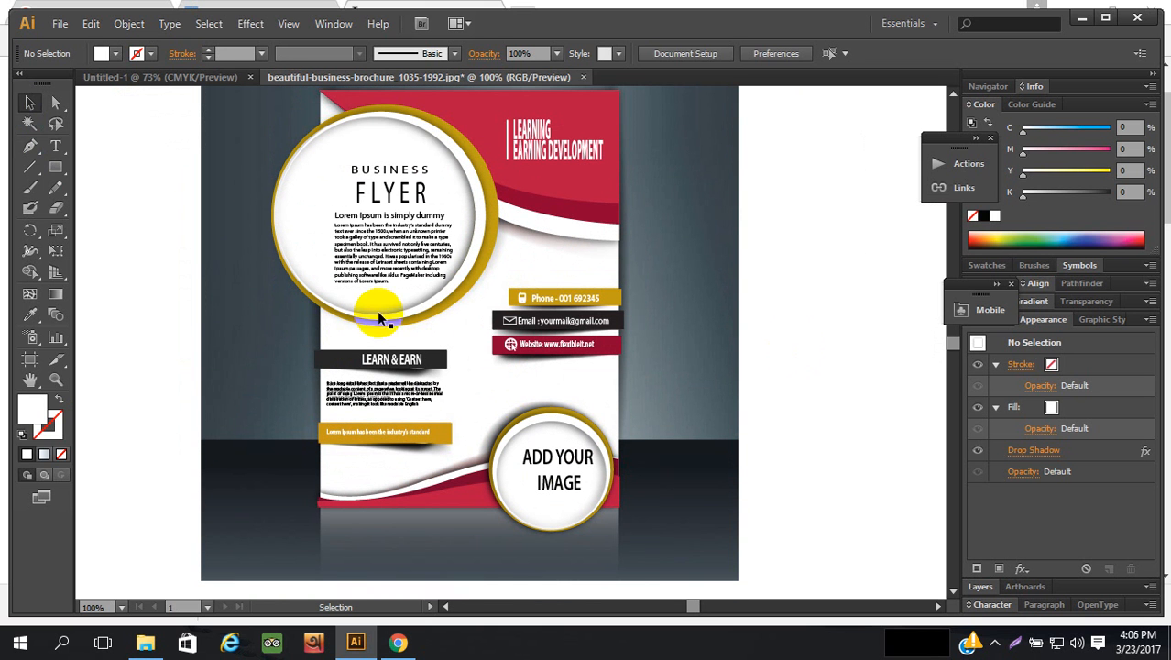
{"action": "left_click_drag", "start_coordinate": [55, 167], "coordinate": [115, 163]}
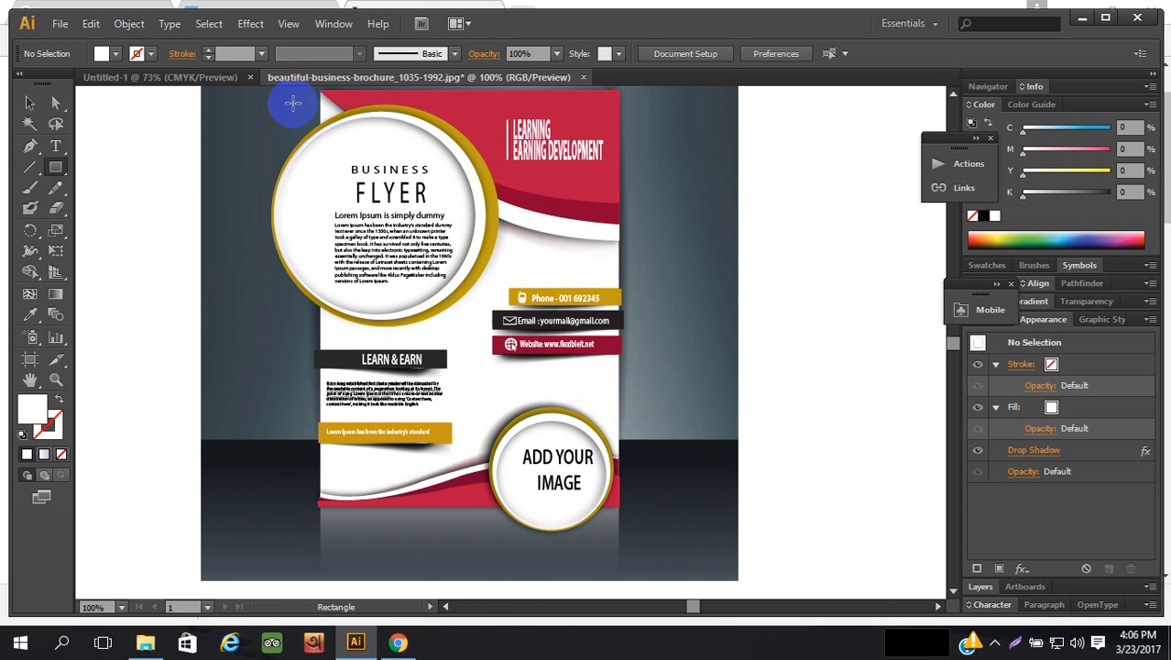
{"action": "scroll", "coordinate": [318, 122], "scroll_direction": "up", "scroll_amount": 2}
{"action": "left_click_drag", "start_coordinate": [319, 123], "coordinate": [621, 385]}
{"action": "scroll", "coordinate": [496, 470], "scroll_direction": "up", "scroll_amount": 2}
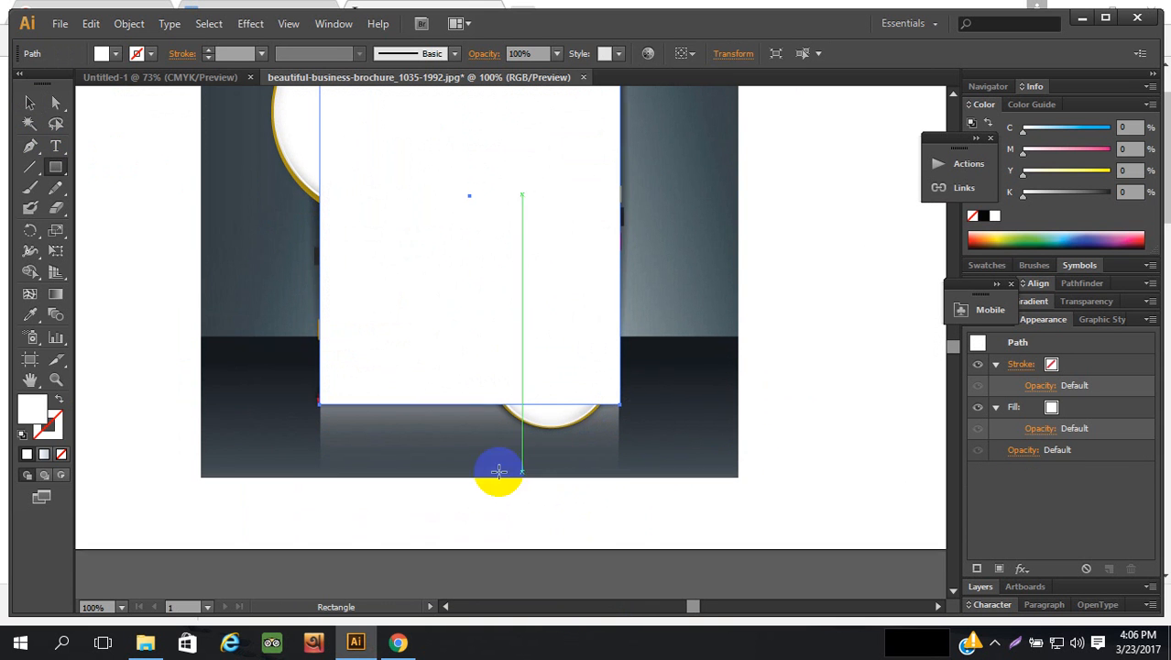
{"action": "left_click", "coordinate": [61, 455]}
{"action": "scroll", "coordinate": [431, 444], "scroll_direction": "up", "scroll_amount": 4}
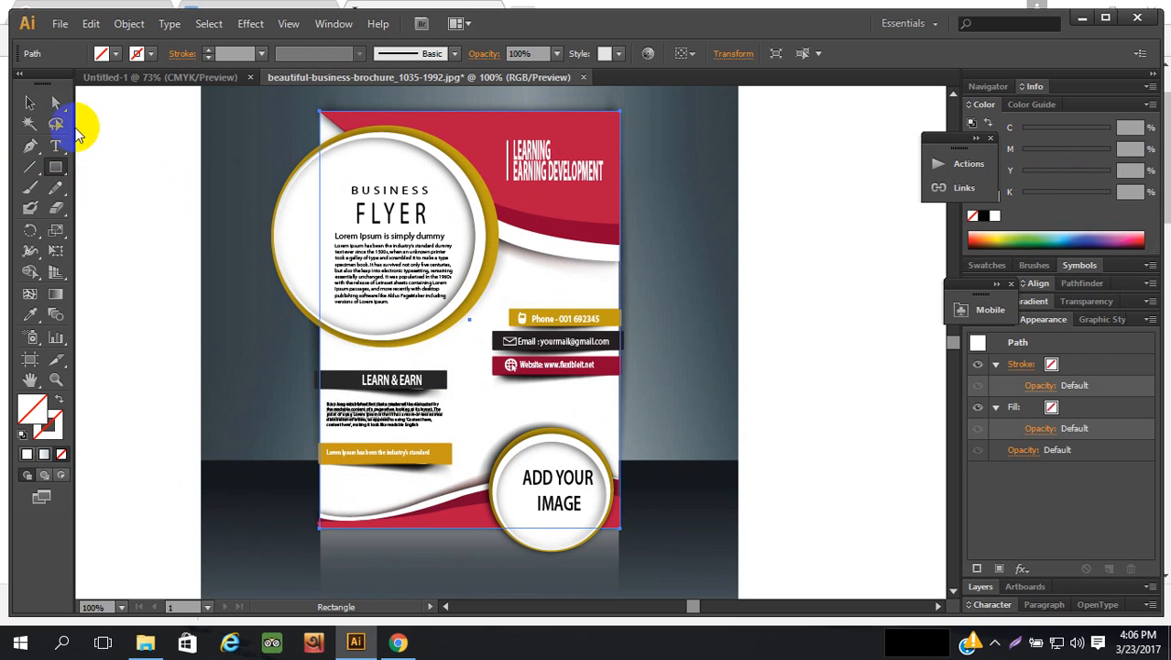
- Clip the BUSINESS FLYER circle, contact banners, LEARN & EARN and gold banners, image frame and bottom waves to the page-sized rectangle with a clipping mask
{"action": "left_click", "coordinate": [30, 103]}
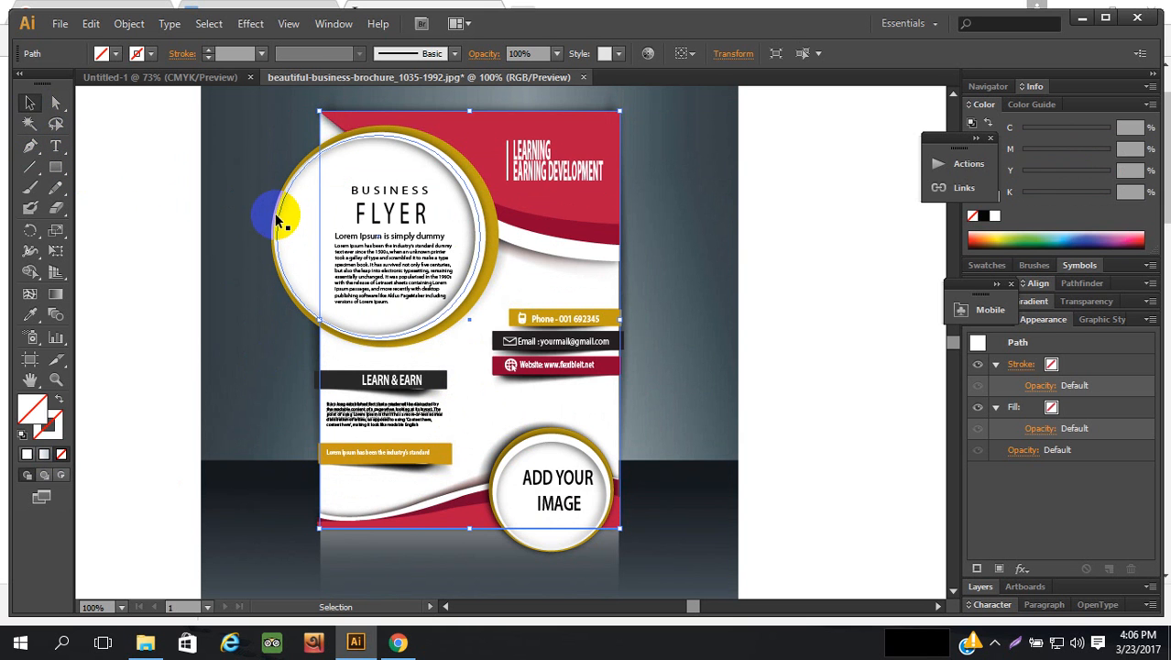
{"action": "left_click", "coordinate": [277, 215]}
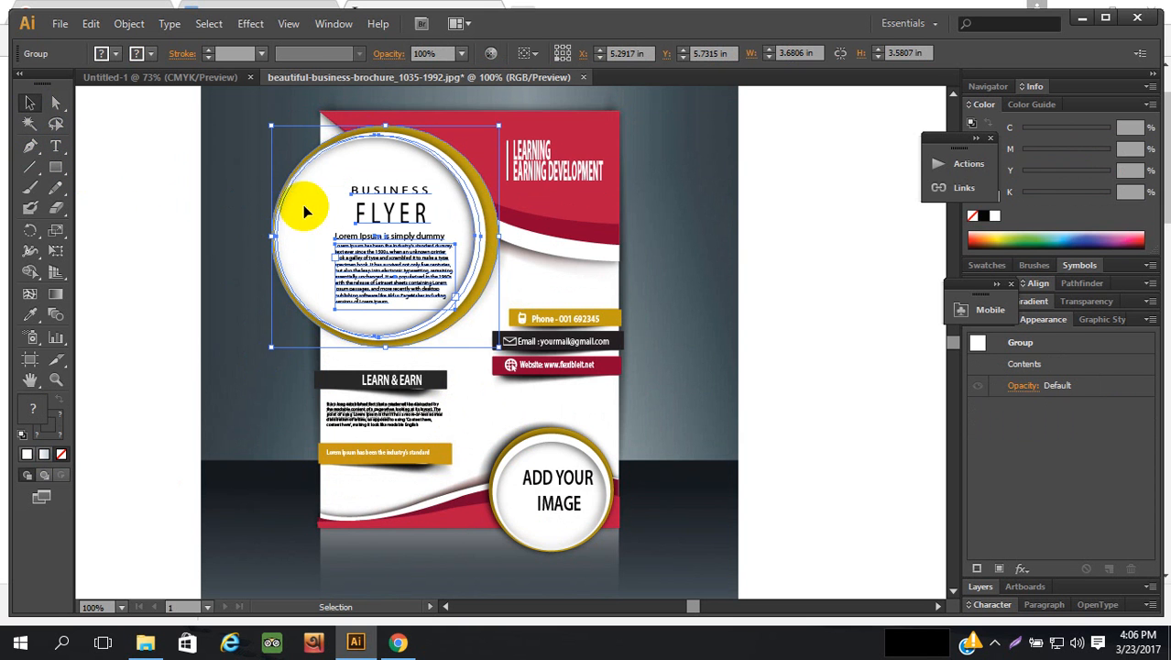
{"action": "left_click", "coordinate": [327, 129], "text": "shift"}
{"action": "scroll", "coordinate": [513, 289], "scroll_direction": "down", "scroll_amount": 5}
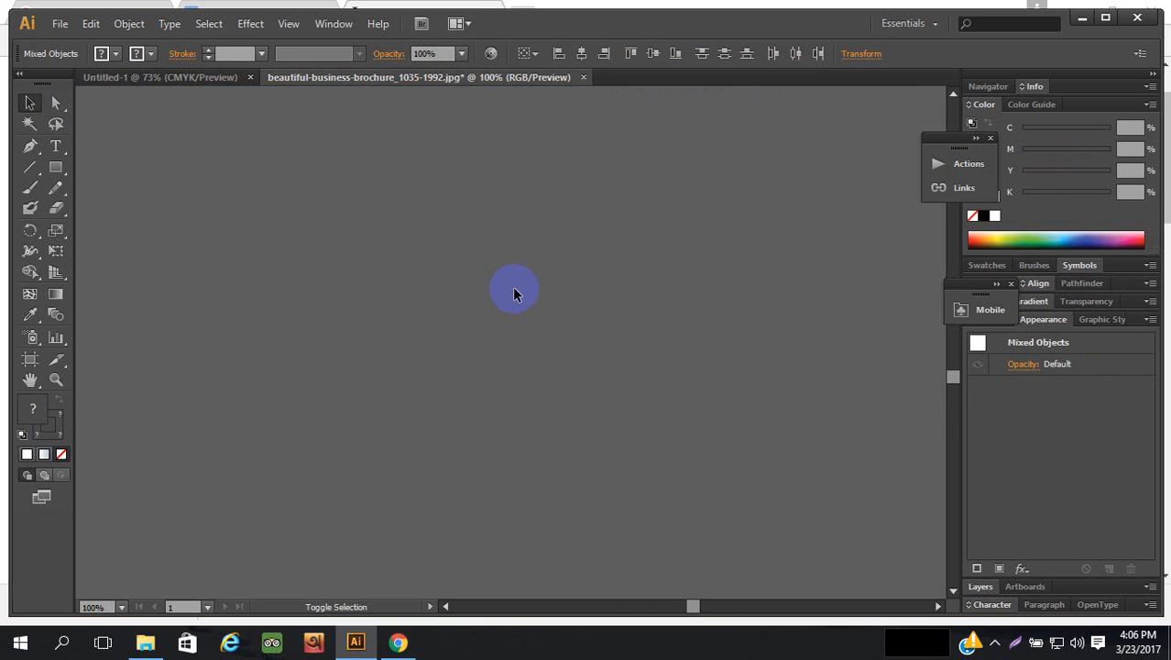
{"action": "scroll", "coordinate": [512, 287], "scroll_direction": "up", "scroll_amount": 5}
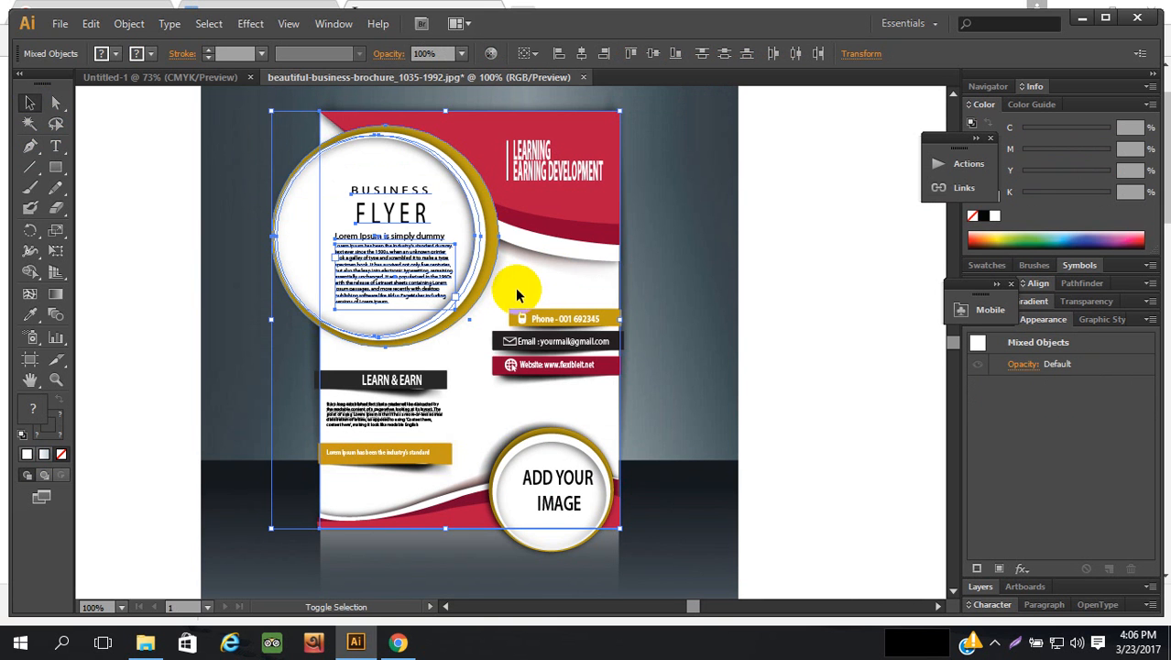
{"action": "left_click", "coordinate": [617, 327], "text": "shift"}
{"action": "left_click", "coordinate": [616, 366], "text": "shift"}
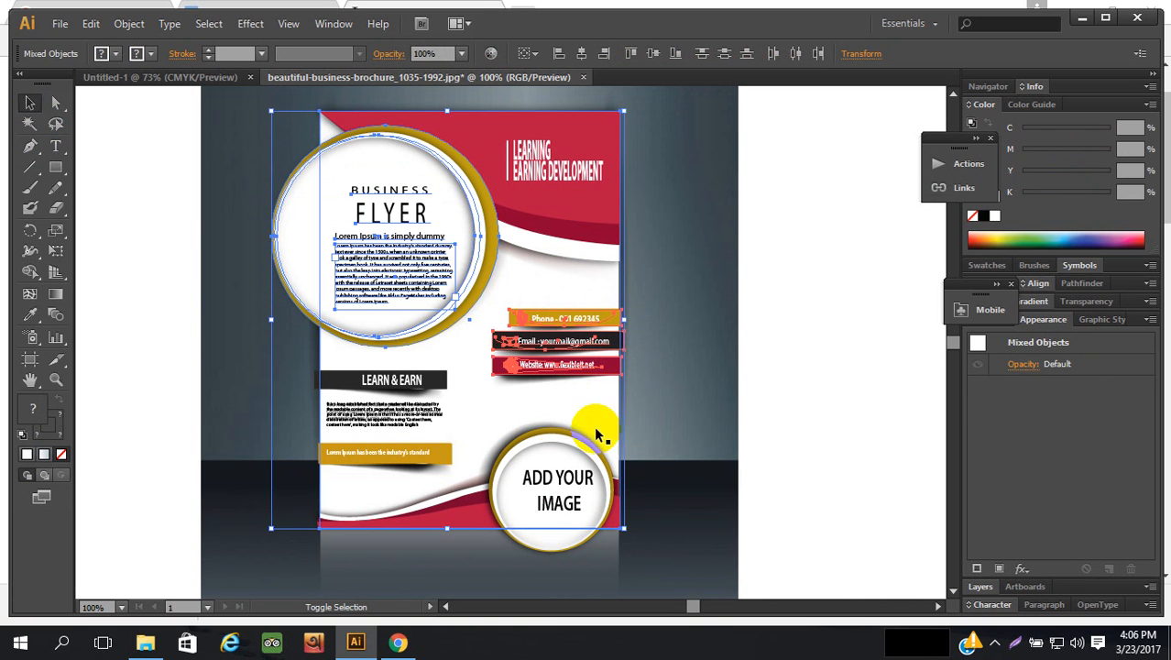
{"action": "left_click", "coordinate": [414, 388], "text": "shift"}
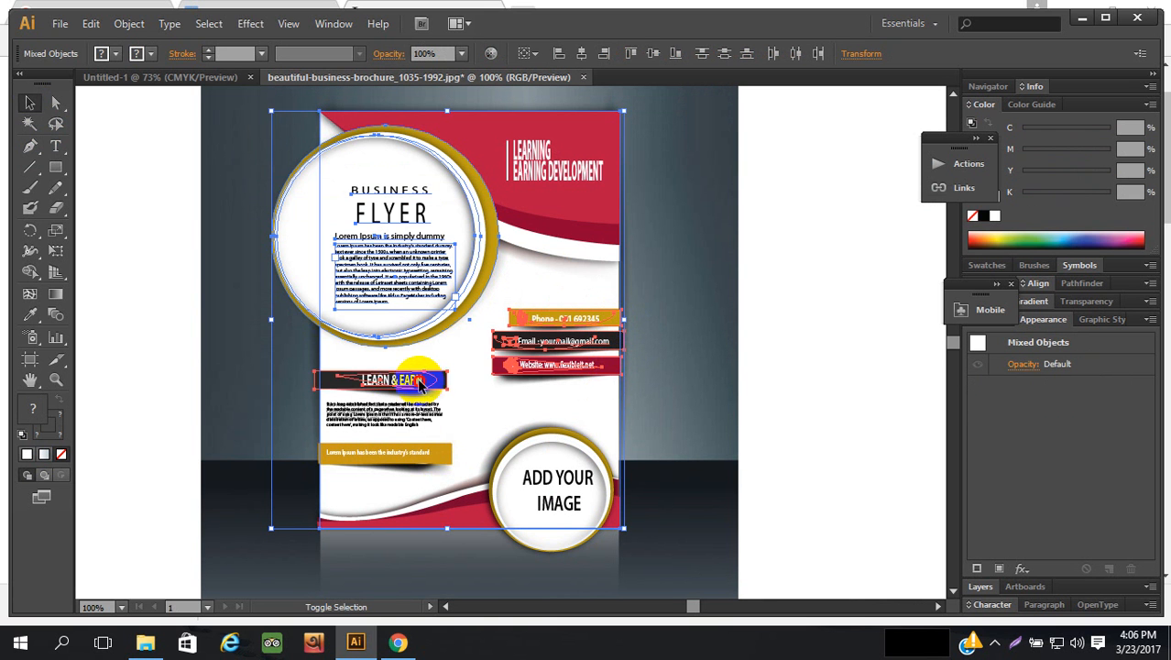
{"action": "left_click", "coordinate": [412, 456], "text": "shift"}
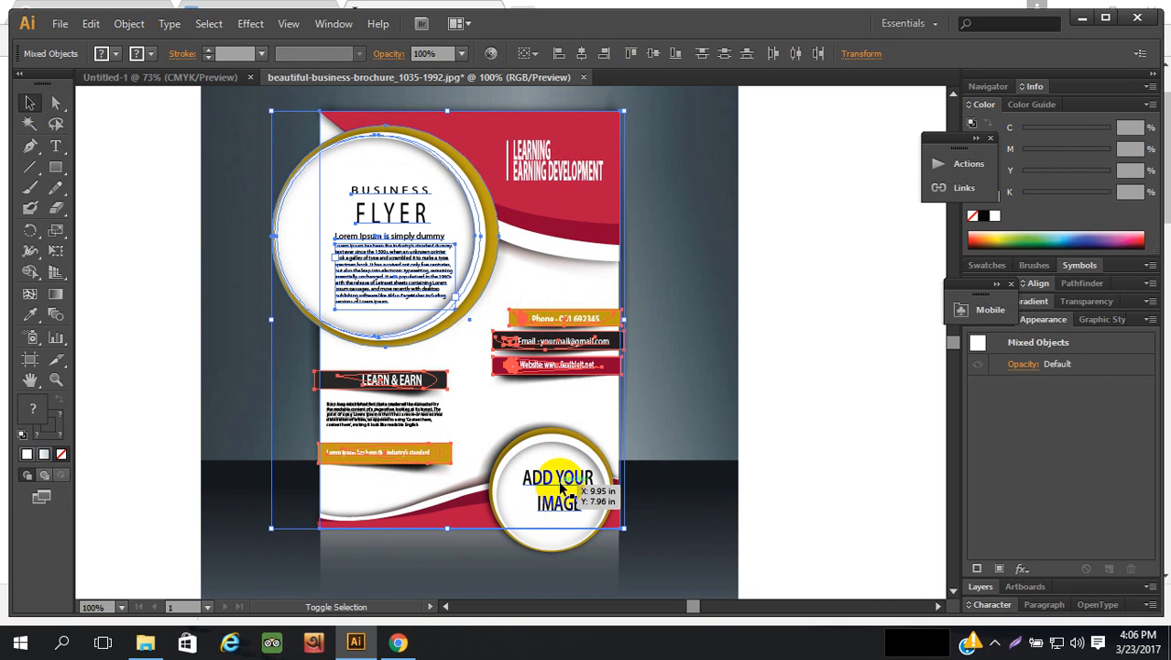
{"action": "left_click", "coordinate": [556, 510], "text": "shift"}
{"action": "left_click", "coordinate": [450, 520], "text": "shift"}
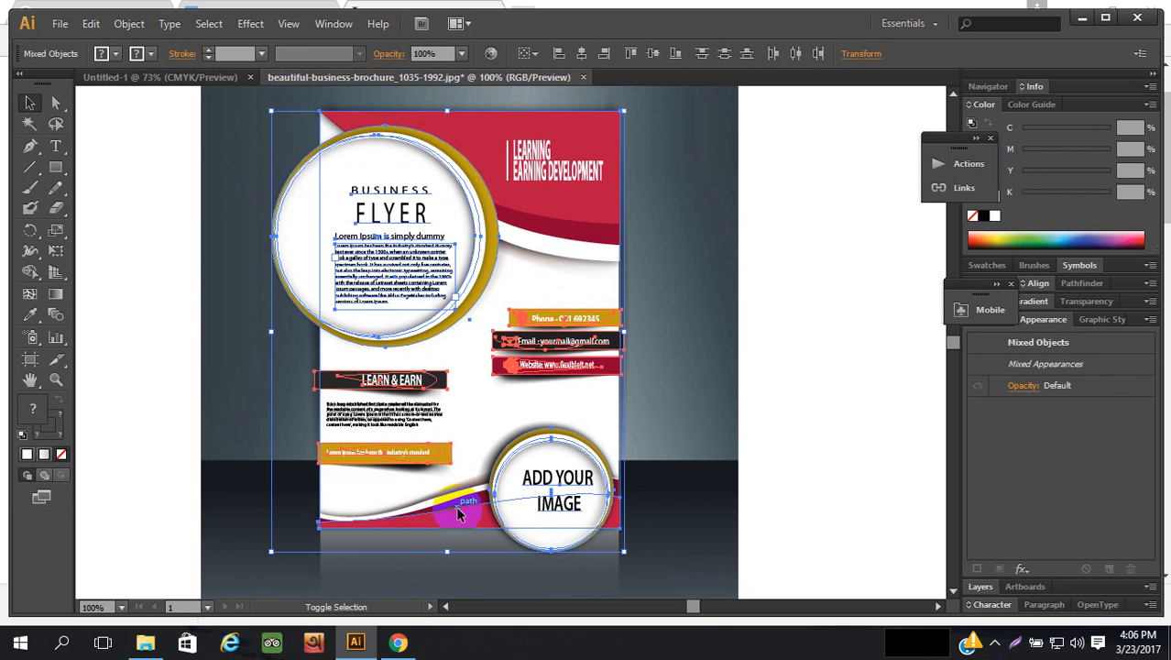
{"action": "left_click", "coordinate": [463, 494], "text": "shift"}
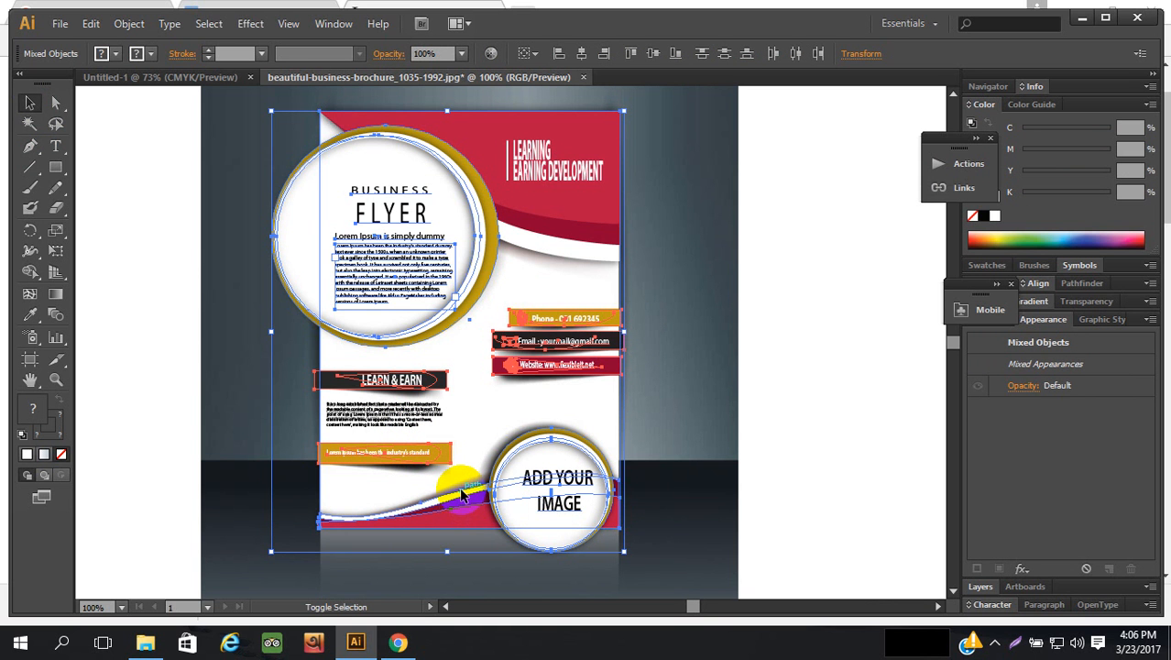
{"action": "right_click", "coordinate": [568, 495]}
{"action": "left_click", "coordinate": [636, 412]}
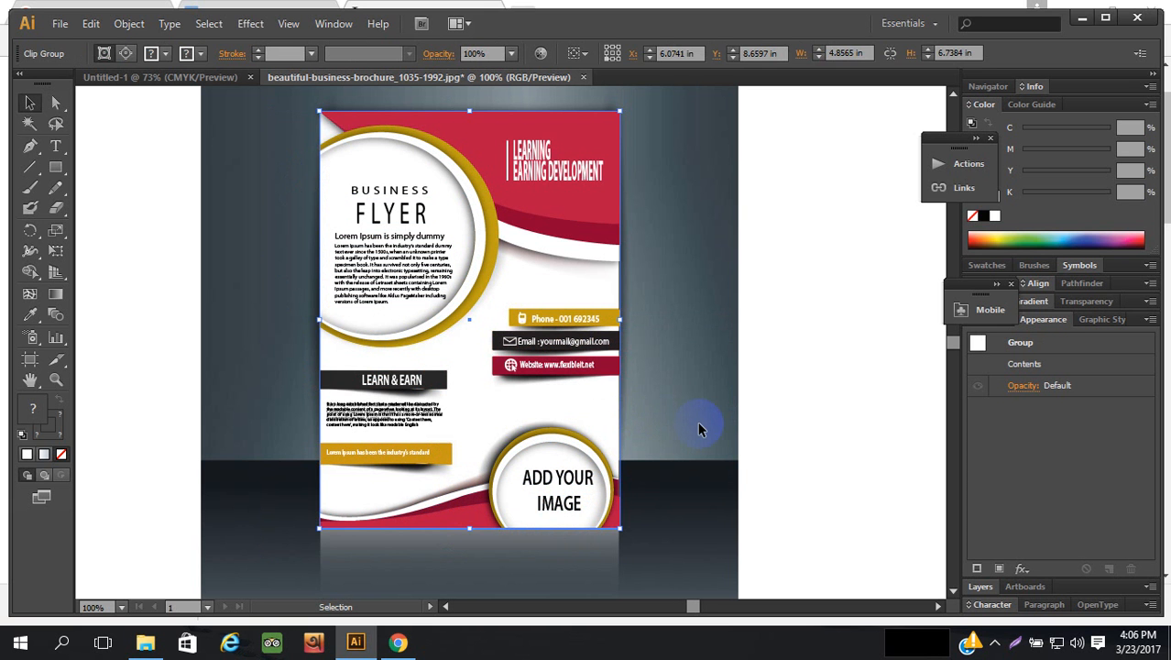
{"action": "left_click", "coordinate": [698, 429]}
- Move the clipped flyer group off the reference image to inspect it separately, and undo the move
{"action": "left_click", "coordinate": [618, 394]}
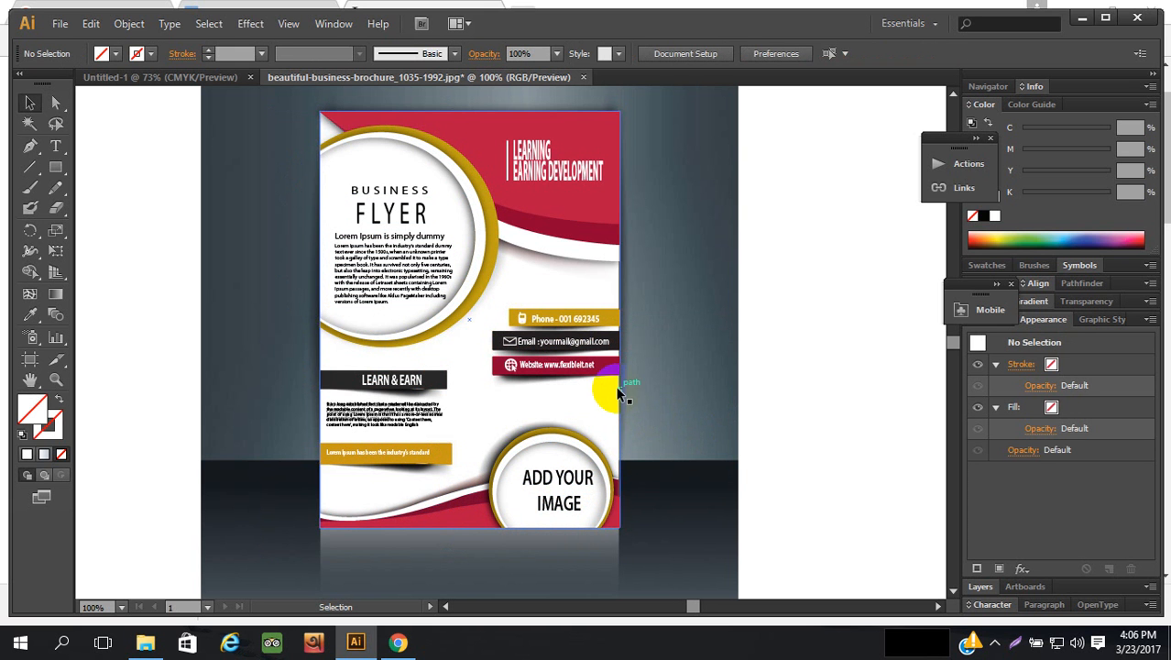
{"action": "key", "text": "ctrl+minus"}
{"action": "key", "text": "ctrl+minus"}
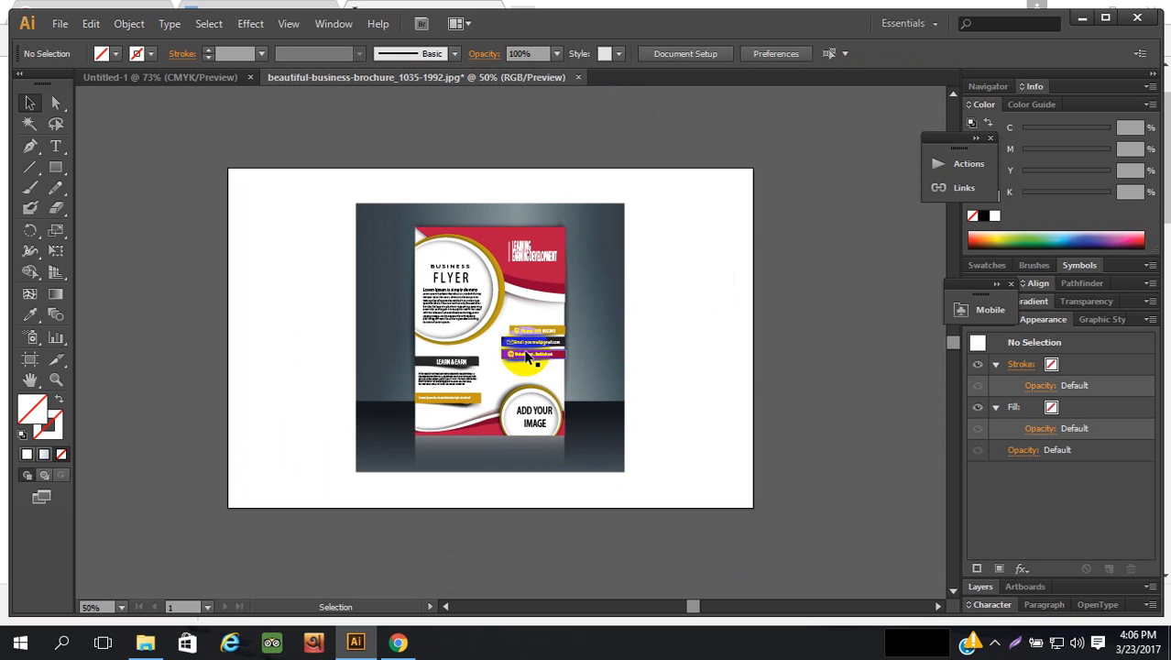
{"action": "left_click_drag", "start_coordinate": [525, 354], "coordinate": [789, 357]}
{"action": "left_click", "coordinate": [884, 458]}
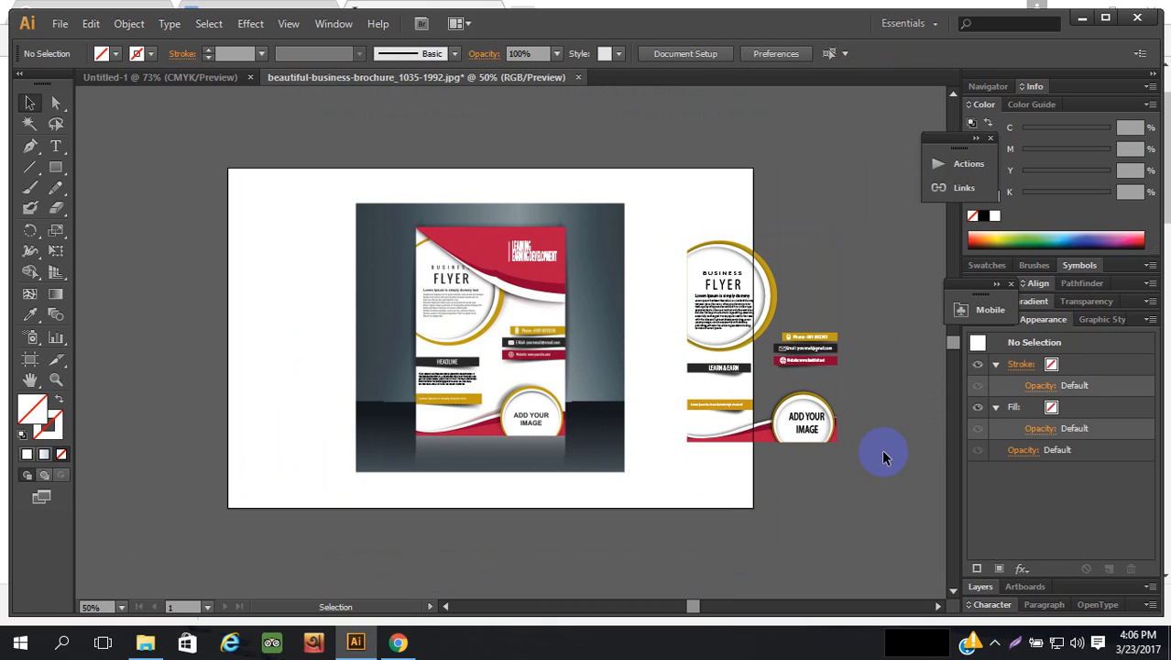
{"action": "left_click", "coordinate": [825, 434]}
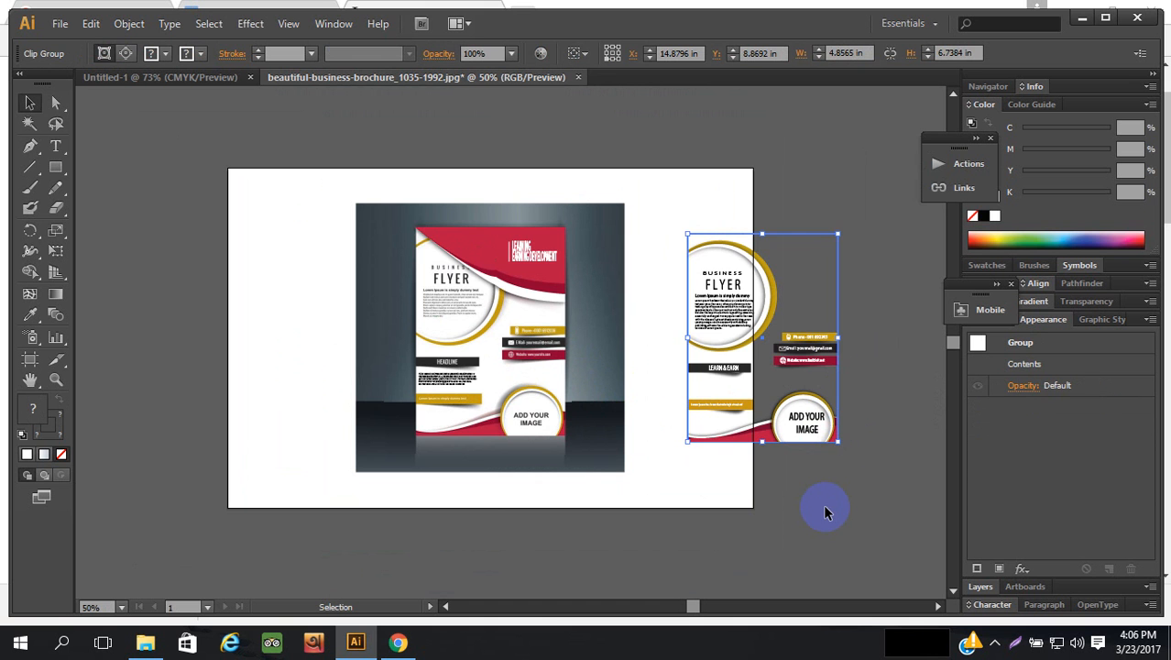
{"action": "key", "text": "ctrl+z"}
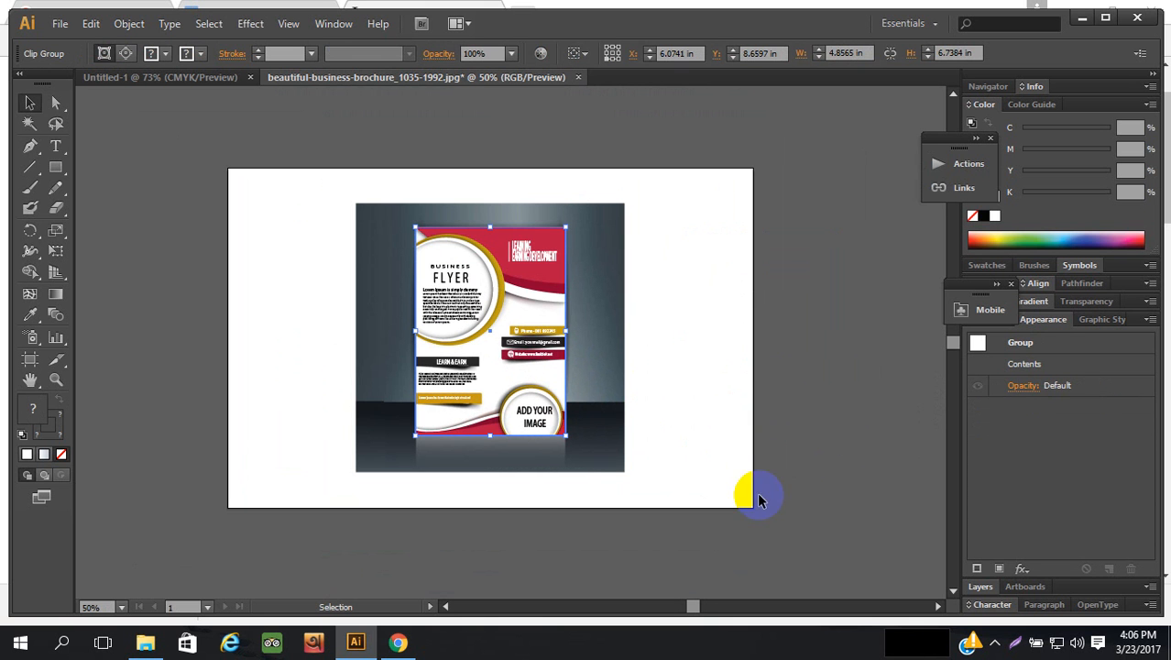
{"action": "left_click", "coordinate": [646, 375]}
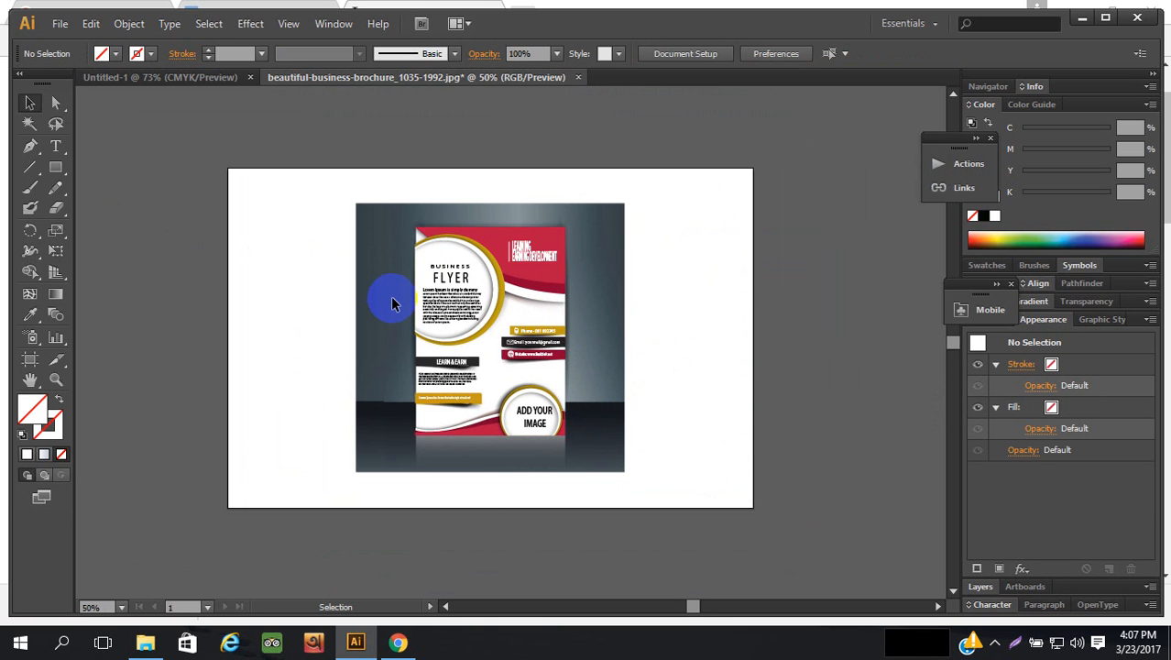
- Draw another unfilled rectangle exactly over the flyer page, from its upper-left corner to its lower-right corner
{"action": "key", "text": "ctrl+plus"}
{"action": "key", "text": "ctrl+plus"}
{"action": "scroll", "coordinate": [393, 280], "scroll_direction": "up", "scroll_amount": 3}
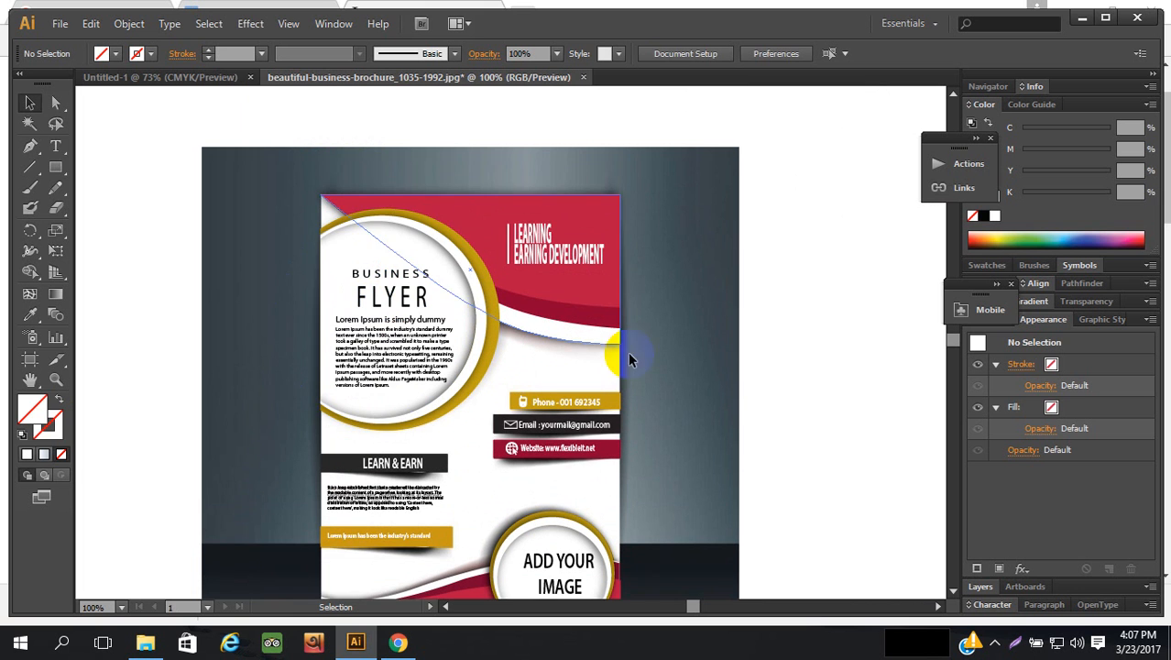
{"action": "scroll", "coordinate": [455, 234], "scroll_direction": "down", "scroll_amount": 1}
{"action": "left_click_drag", "start_coordinate": [56, 165], "coordinate": [96, 171]}
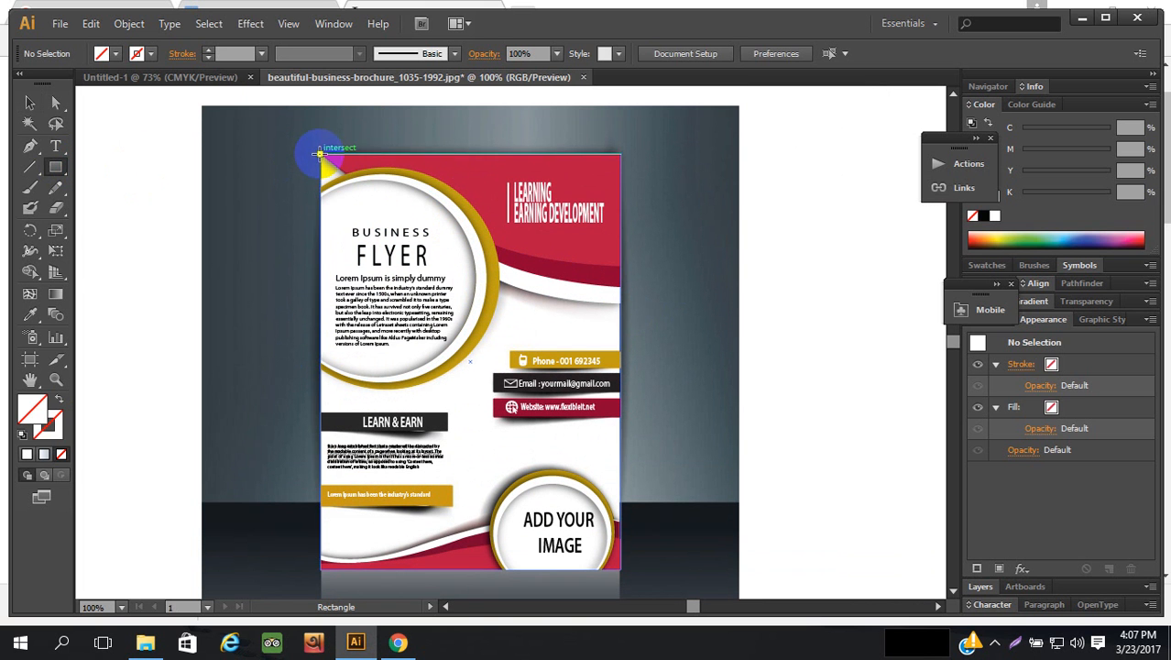
{"action": "left_click_drag", "start_coordinate": [320, 154], "coordinate": [618, 569]}
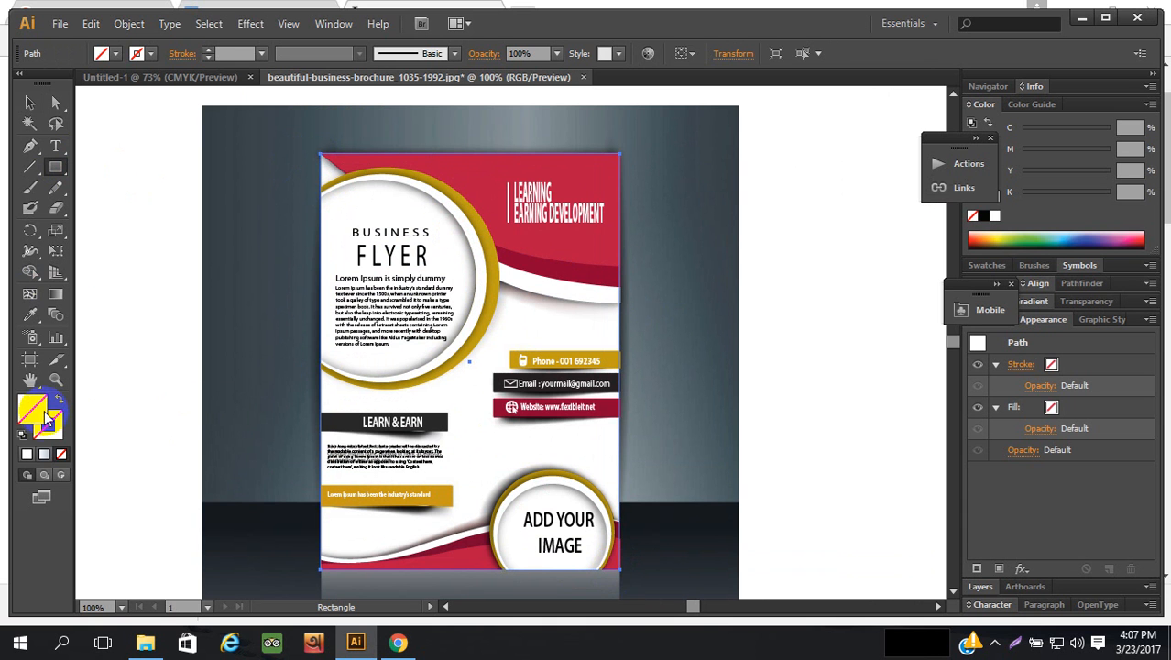
- Fill the page-sized rectangle with white and send it behind the flyer artwork
{"action": "left_click", "coordinate": [996, 216]}
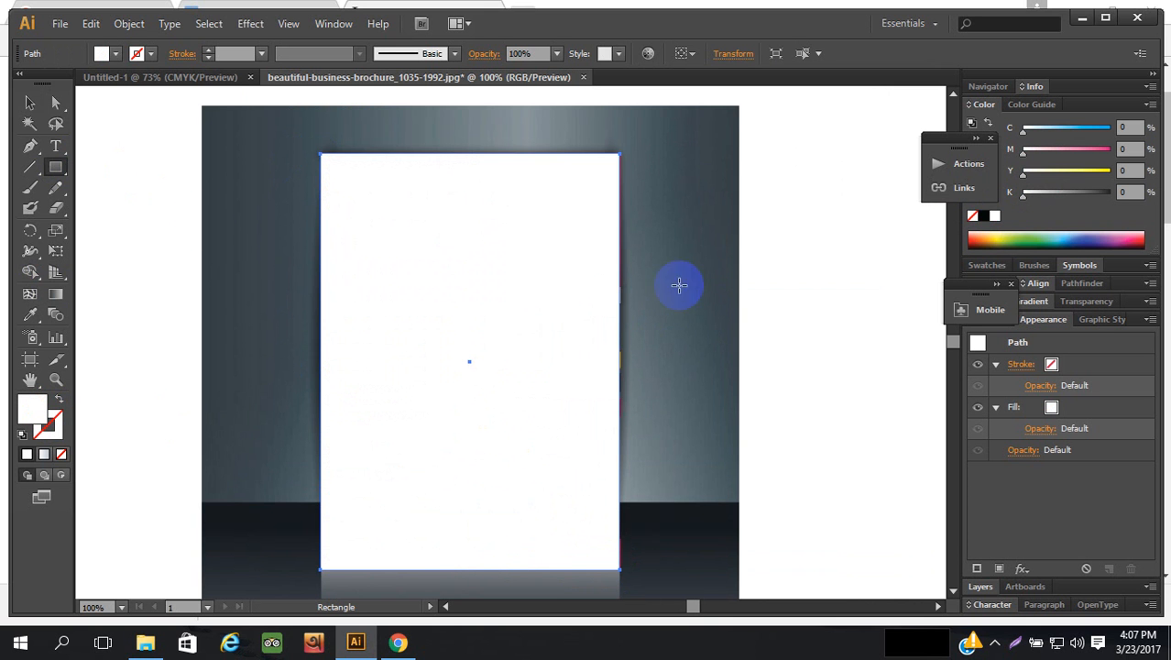
{"action": "left_click", "coordinate": [29, 104]}
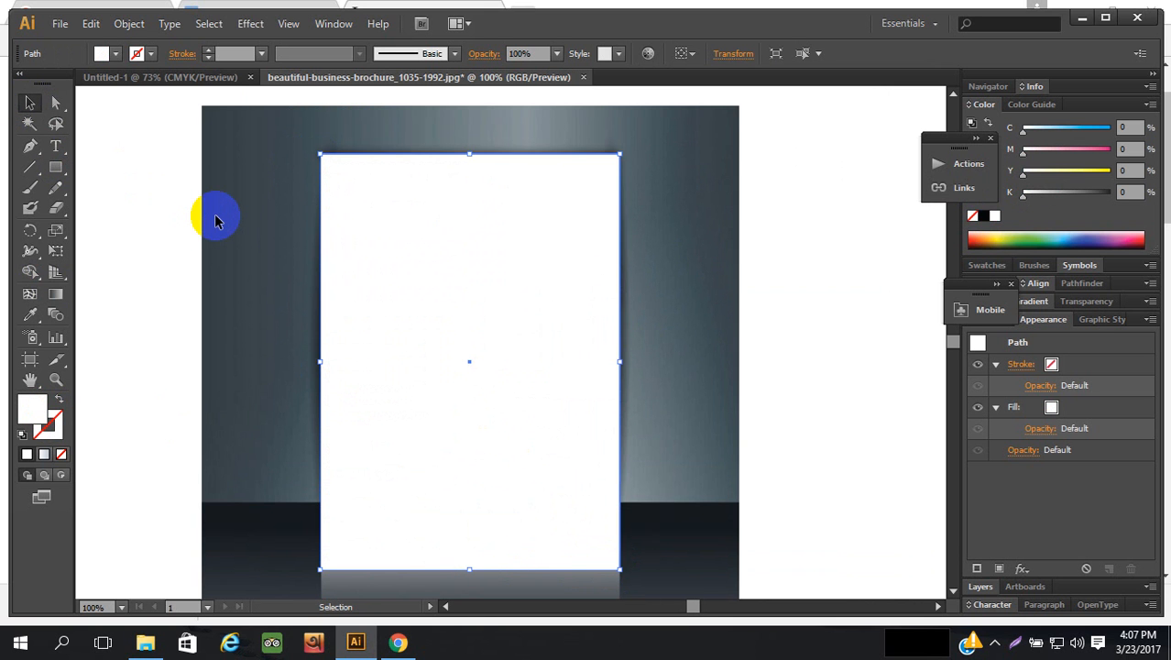
{"action": "key", "text": "ctrl+shift+bracketleft"}
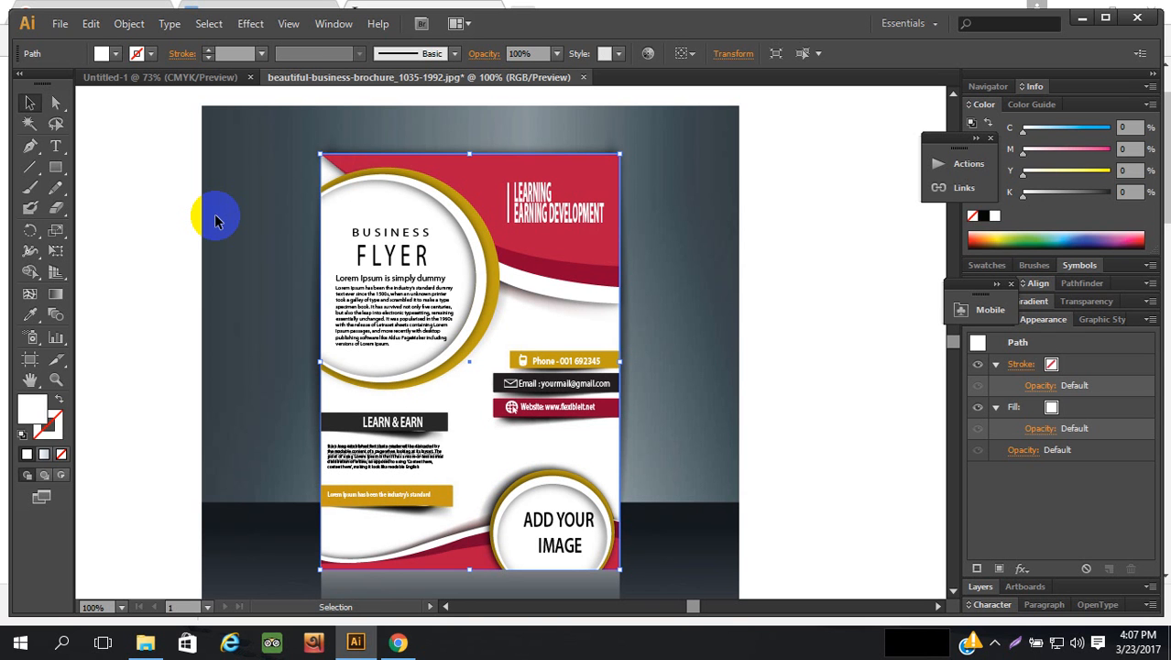
{"action": "left_click", "coordinate": [327, 169]}
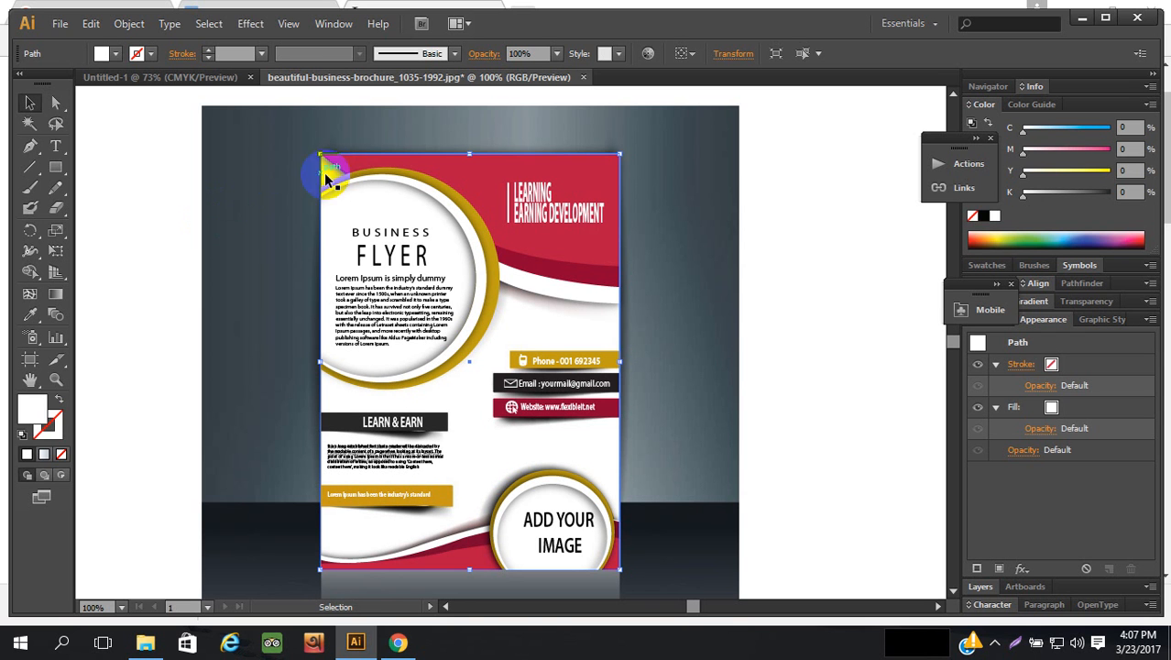
- Try to group the white background rectangle with all the flyer elements, including the LEARNING EARNING DEVELOPMENT heading and the LEARN & EARN paragraph
{"action": "left_click", "coordinate": [566, 337]}
{"action": "left_click", "coordinate": [579, 349], "text": "ctrl"}
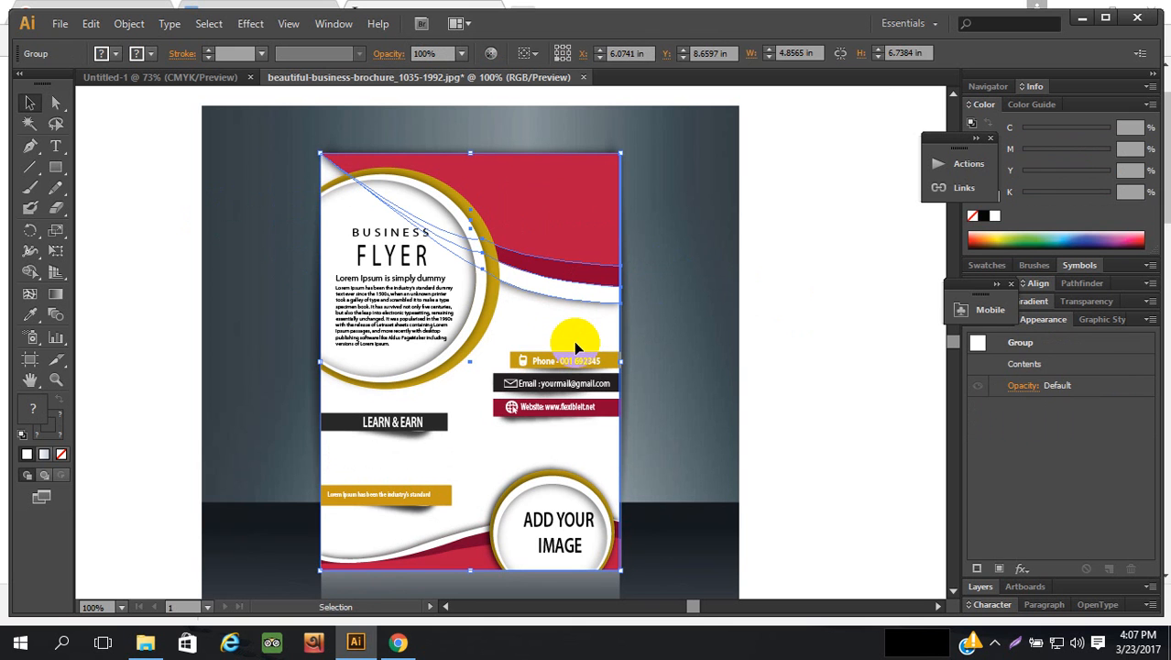
{"action": "left_click", "coordinate": [575, 348], "text": "ctrl"}
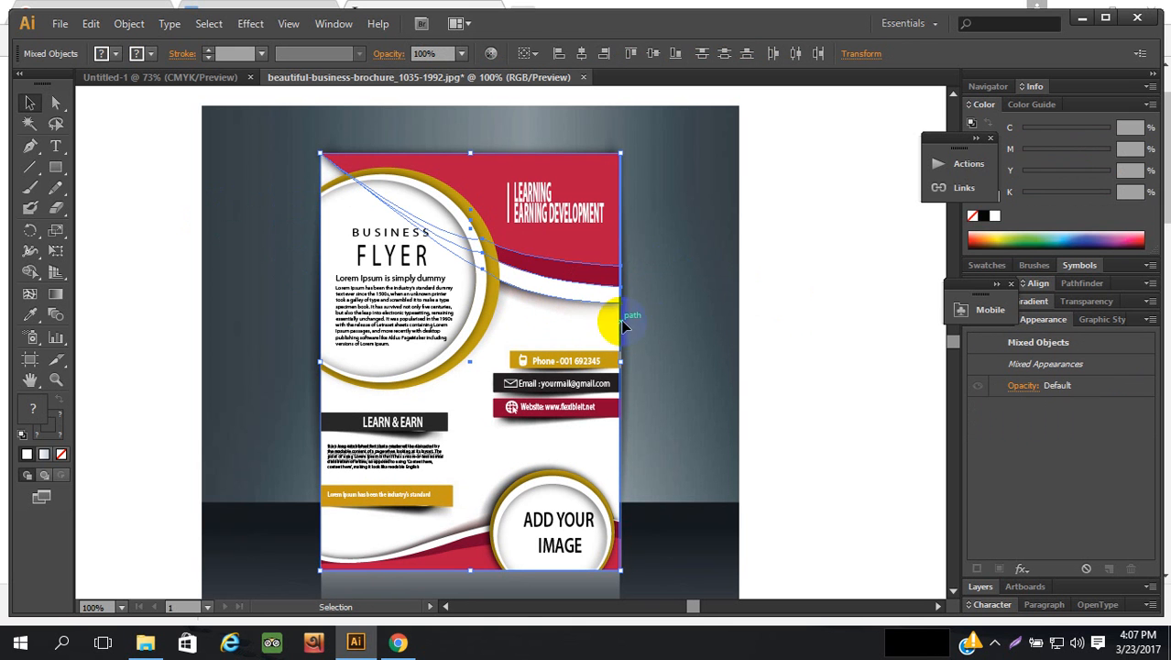
{"action": "left_click", "coordinate": [554, 223]}
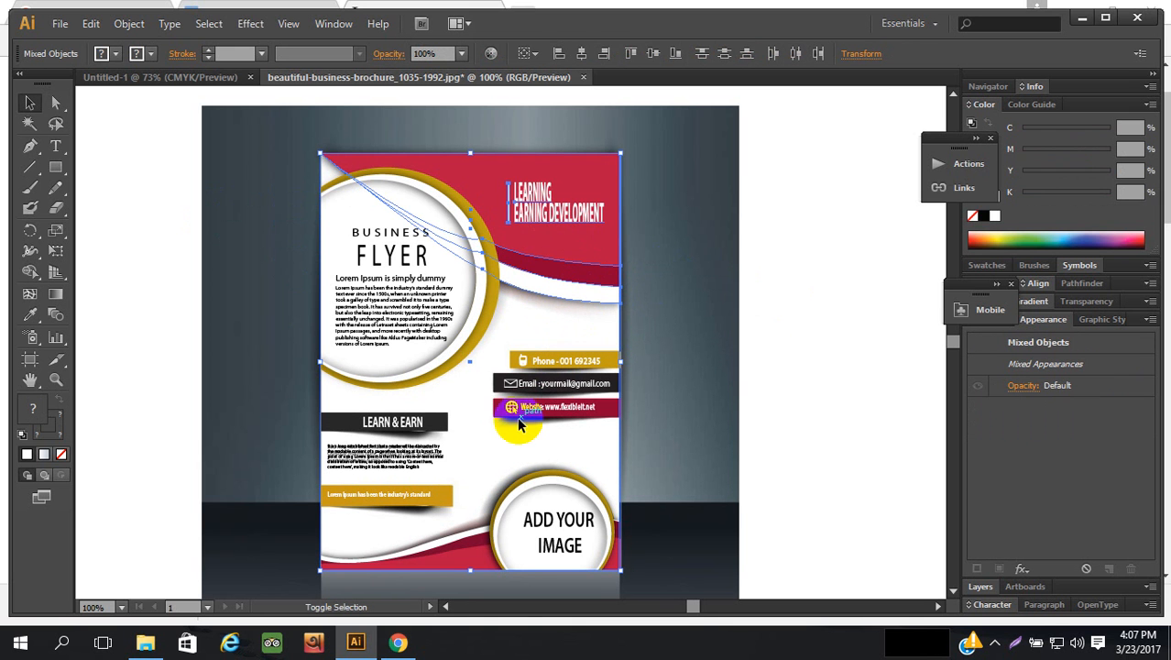
{"action": "left_click_drag", "start_coordinate": [681, 165], "coordinate": [280, 594]}
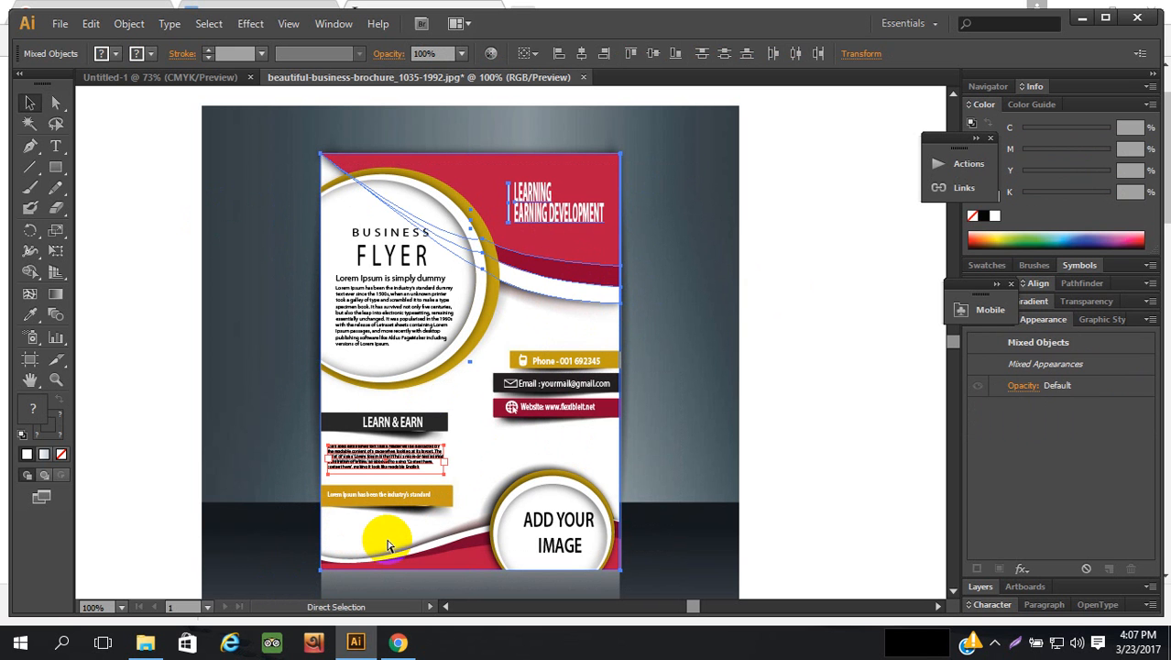
{"action": "key", "text": "v"}
{"action": "left_click", "coordinate": [383, 538]}
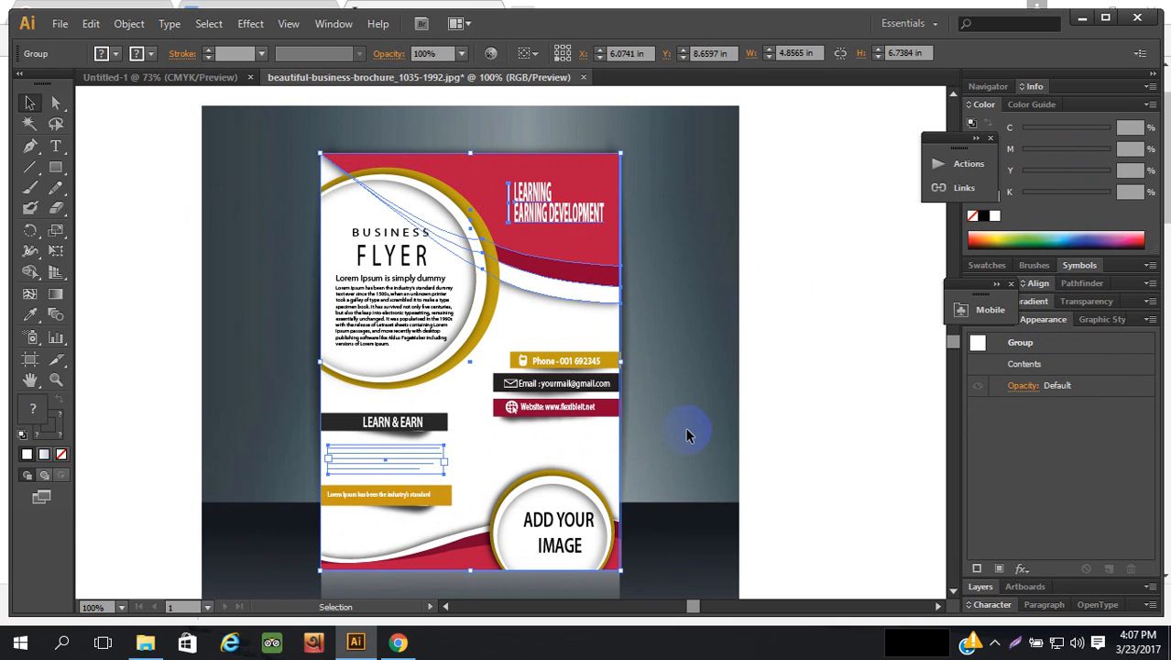
- Isolate the new flyer group and its background rectangle to look for the LEARN & EARN paragraph, and undo the grouping
{"action": "scroll", "coordinate": [722, 339], "scroll_direction": "down", "scroll_amount": 1}
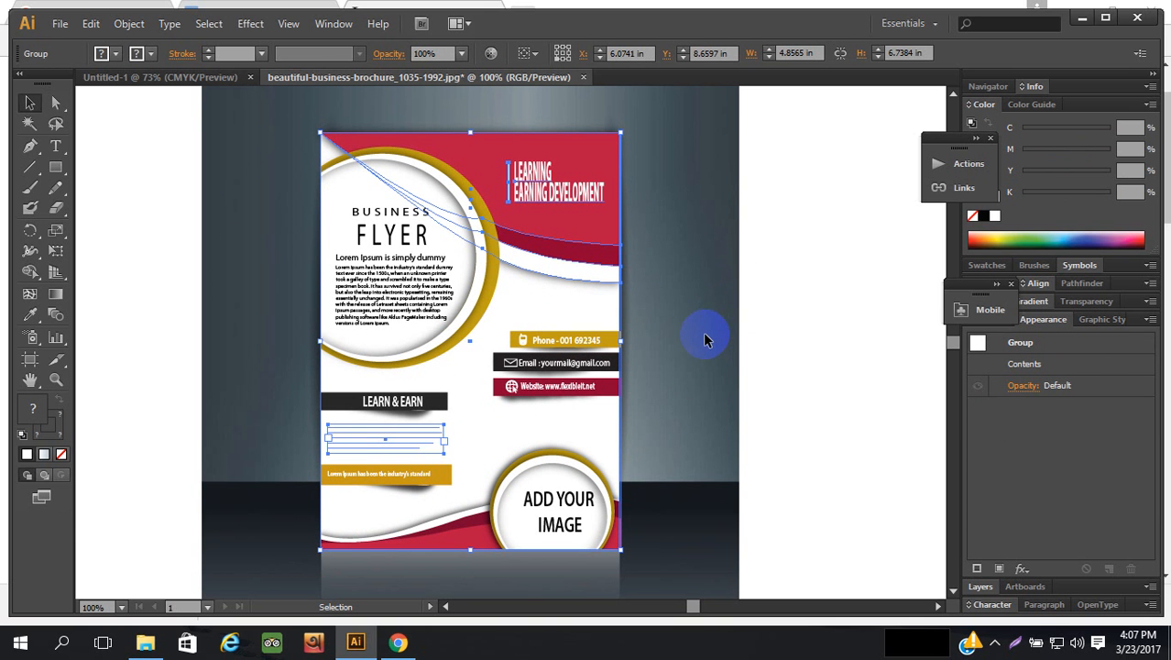
{"action": "scroll", "coordinate": [715, 290], "scroll_direction": "down", "scroll_amount": 1}
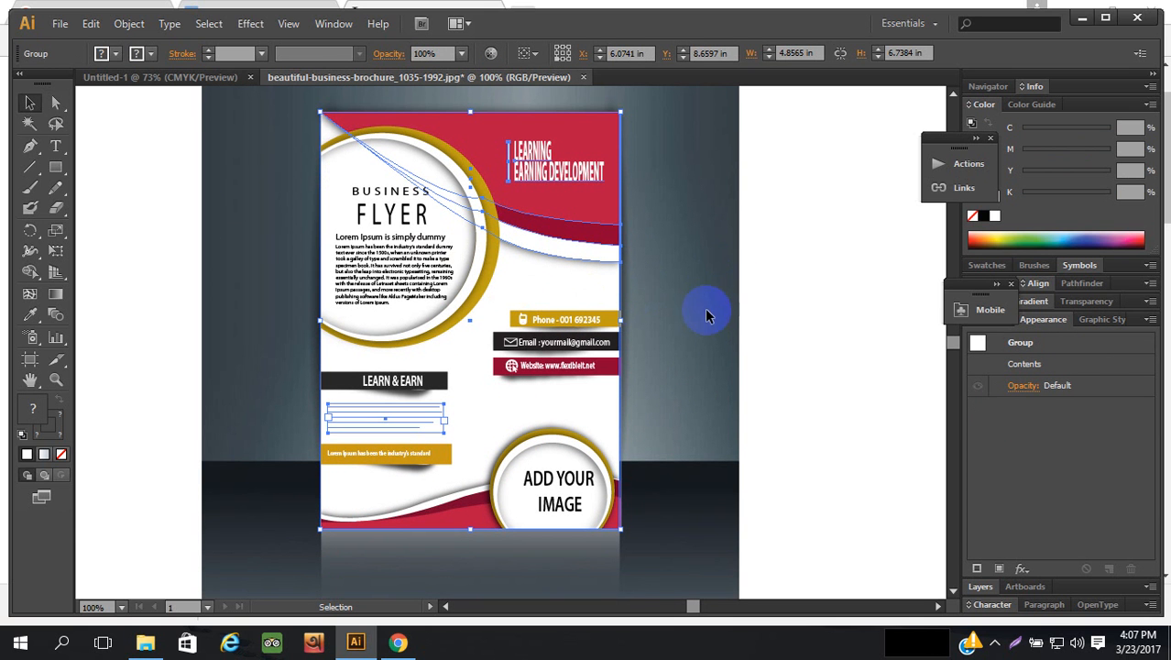
{"action": "left_click", "coordinate": [706, 308]}
{"action": "double_click", "coordinate": [374, 418]}
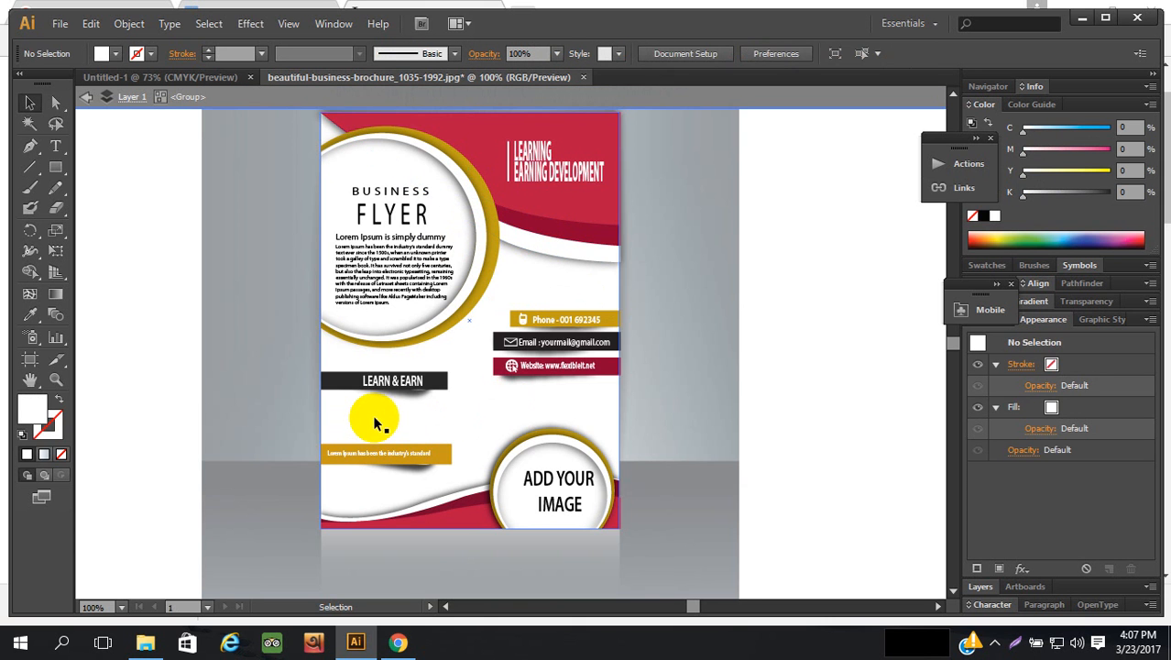
{"action": "left_click", "coordinate": [376, 419]}
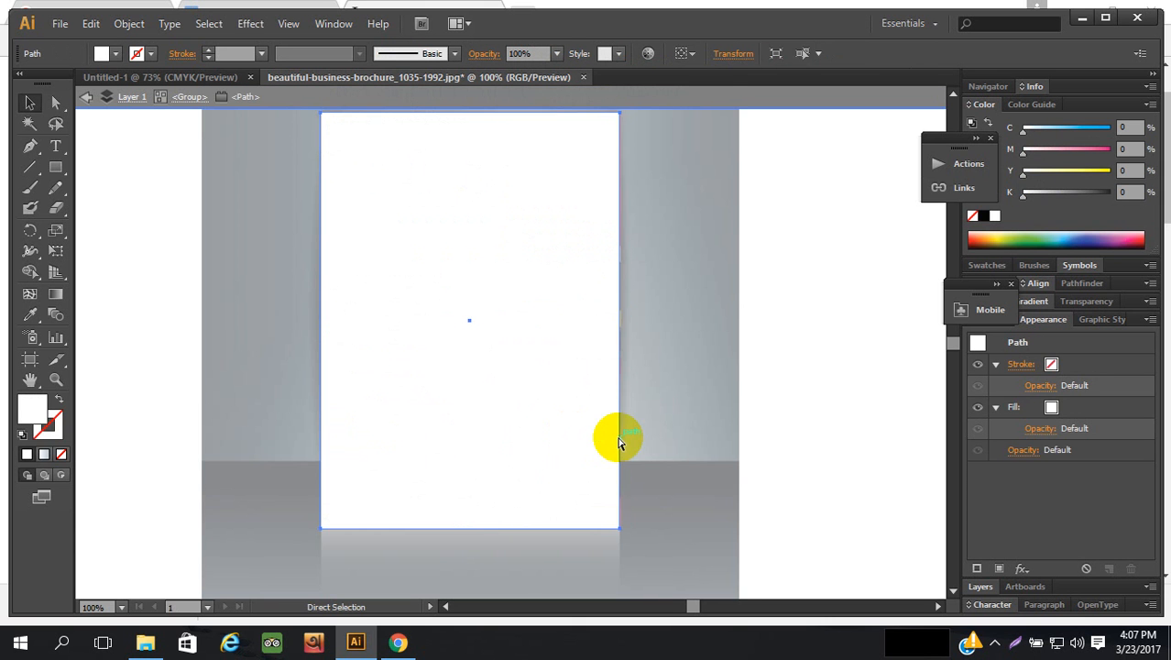
{"action": "key", "text": "ctrl+z"}
- Check the ungrouped flyer by selecting the white background rectangle and the upper wave group separately
{"action": "left_click", "coordinate": [55, 102]}
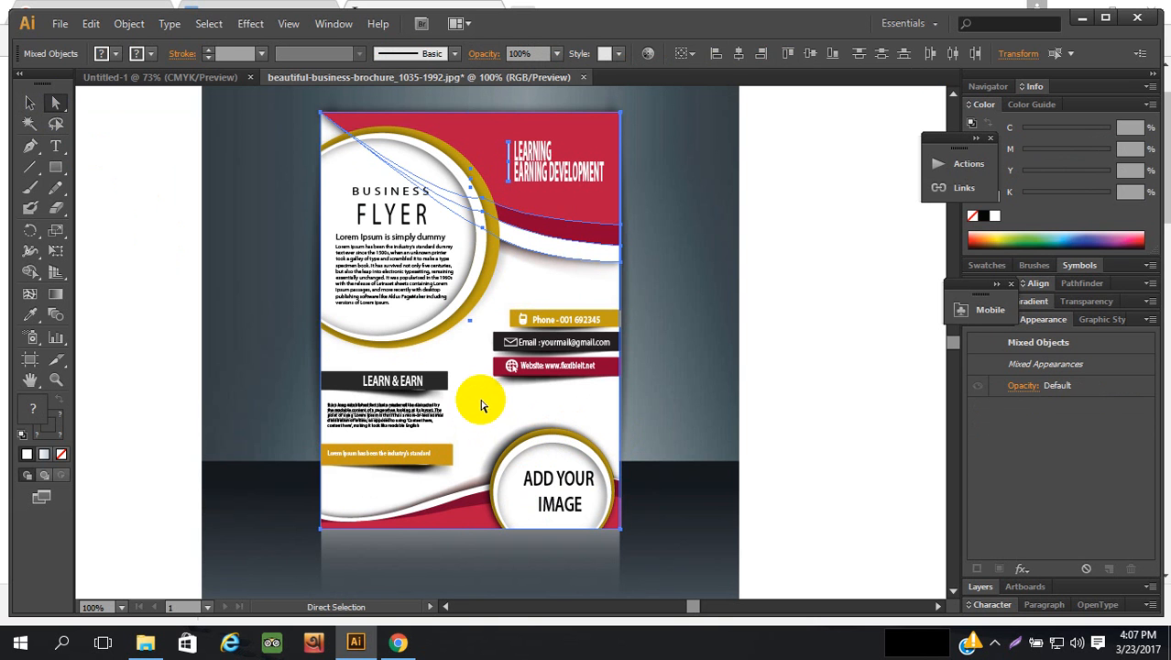
{"action": "left_click", "coordinate": [829, 392]}
{"action": "left_click", "coordinate": [511, 414]}
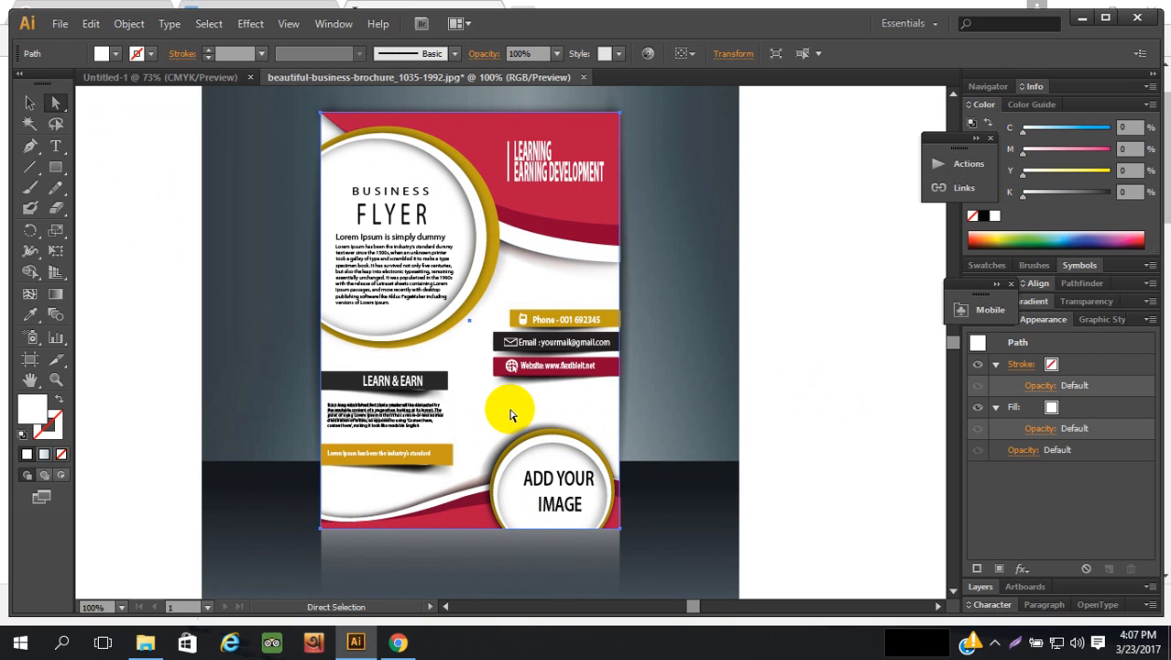
{"action": "key", "text": "v"}
{"action": "key", "text": "a"}
{"action": "left_click", "coordinate": [843, 370]}
{"action": "scroll", "coordinate": [843, 370], "scroll_direction": "up", "scroll_amount": 2}
{"action": "scroll", "coordinate": [257, 188], "scroll_direction": "down", "scroll_amount": 2}
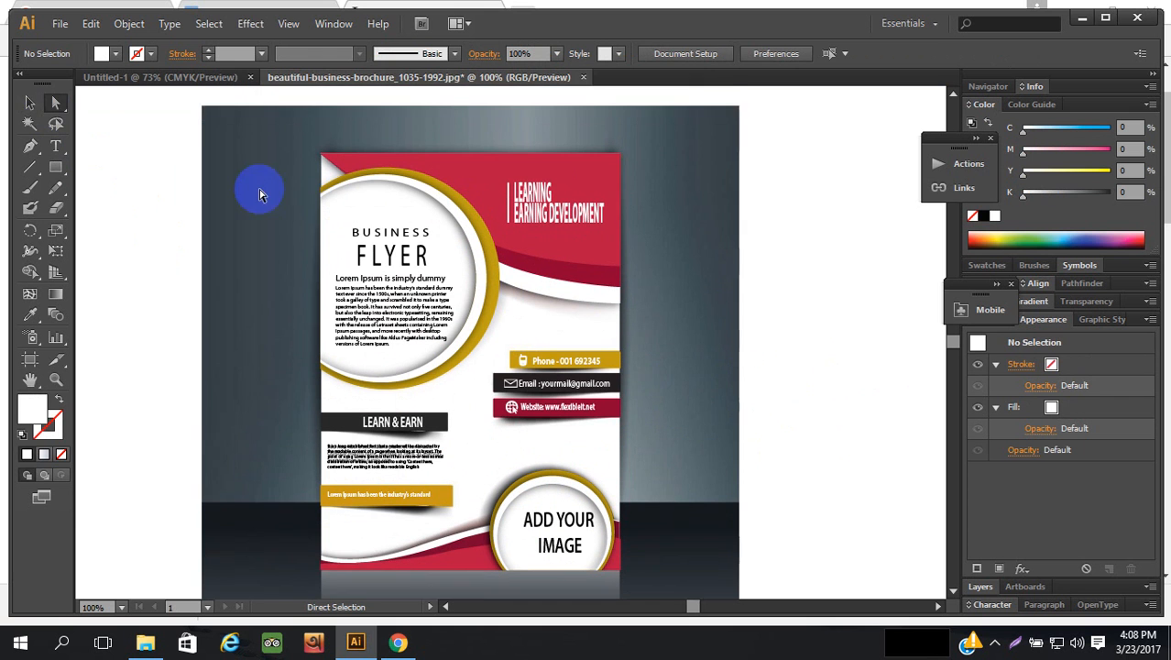
{"action": "left_click", "coordinate": [30, 103]}
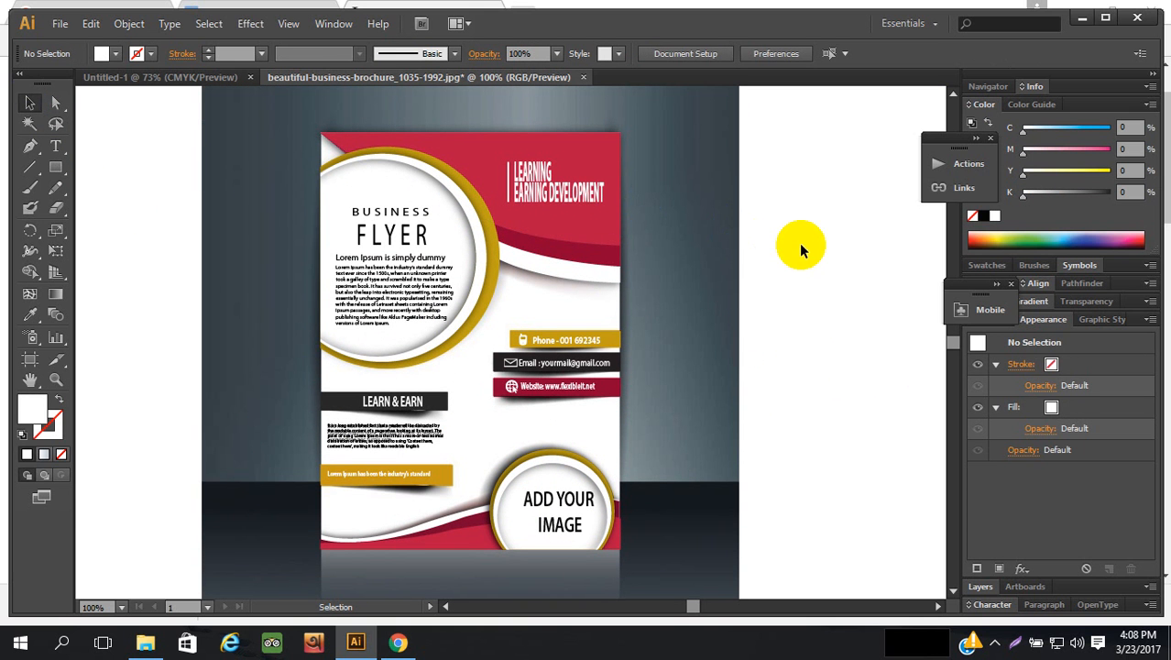
{"action": "left_click", "coordinate": [586, 238]}
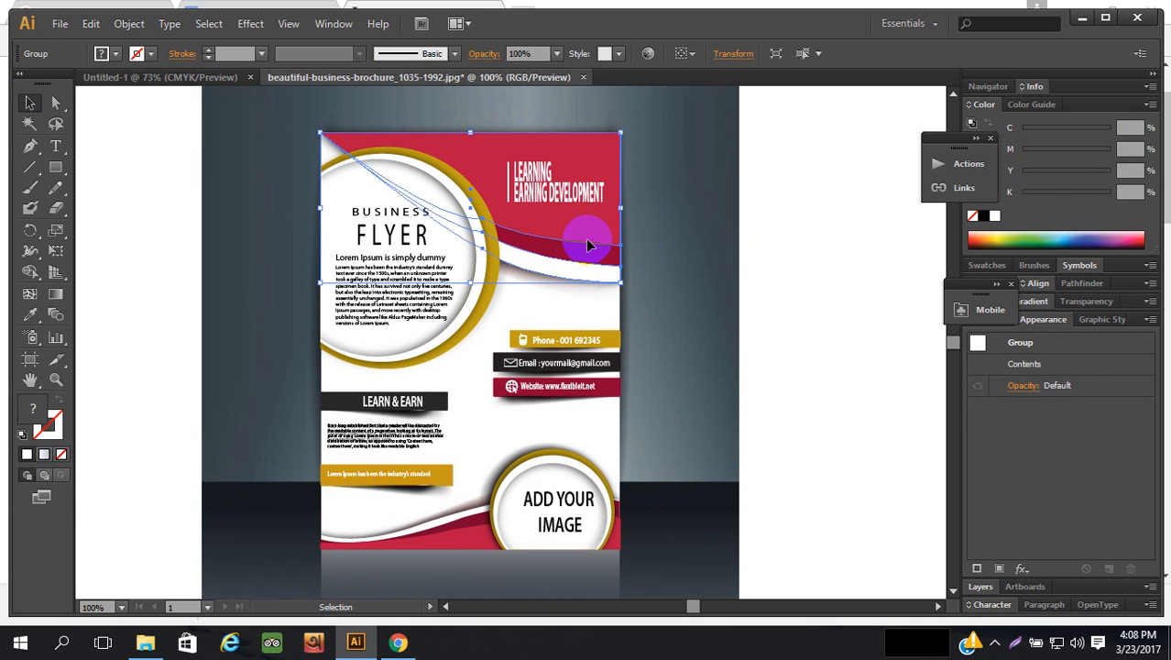
{"action": "left_click", "coordinate": [30, 103]}
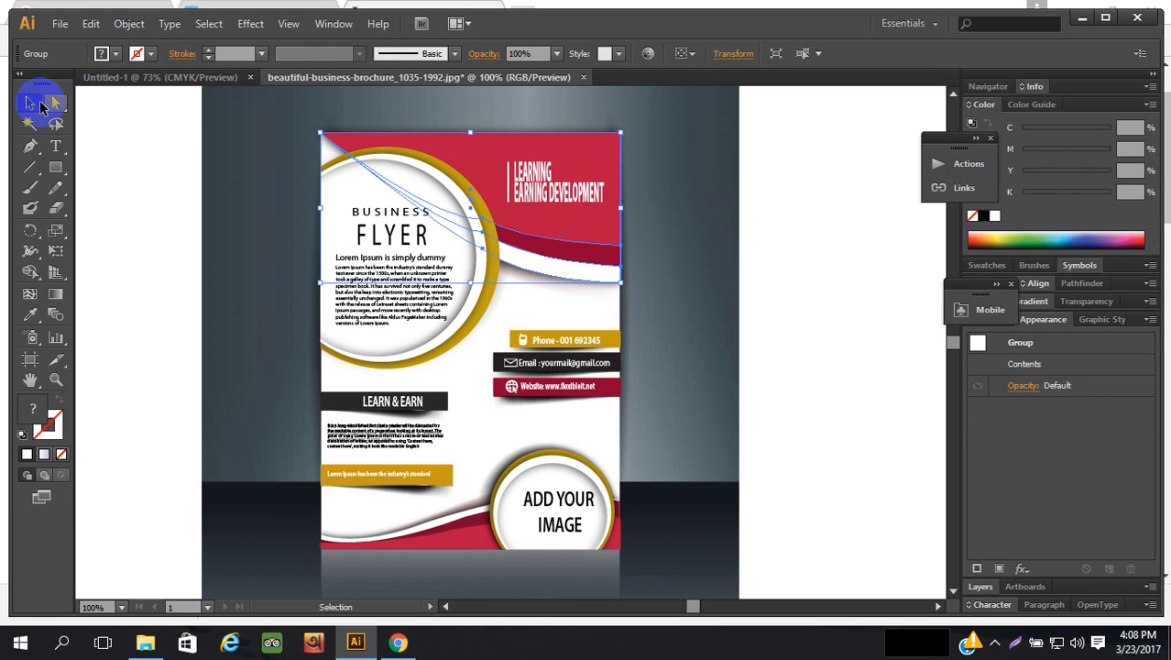
{"action": "left_click", "coordinate": [829, 264]}
{"action": "left_click", "coordinate": [561, 252]}
{"action": "left_click", "coordinate": [810, 283]}
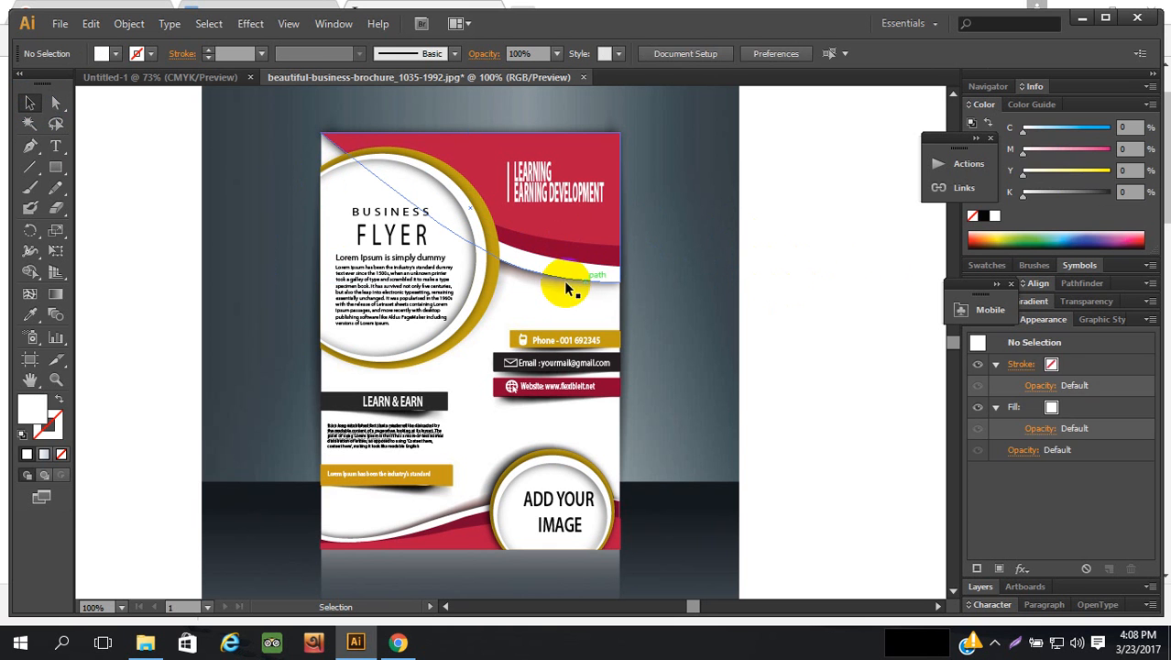
- Group all the flyer elements together with the white background rectangle
{"action": "left_click", "coordinate": [547, 281]}
{"action": "left_click_drag", "start_coordinate": [283, 106], "coordinate": [639, 559]}
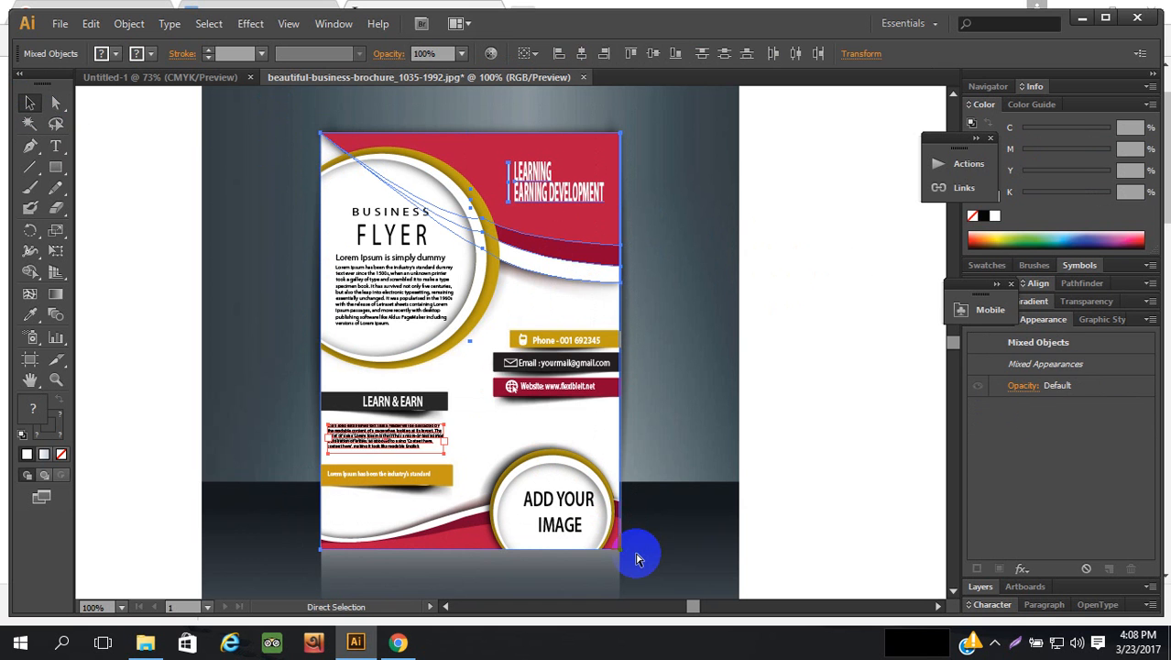
{"action": "key", "text": "ctrl+g"}
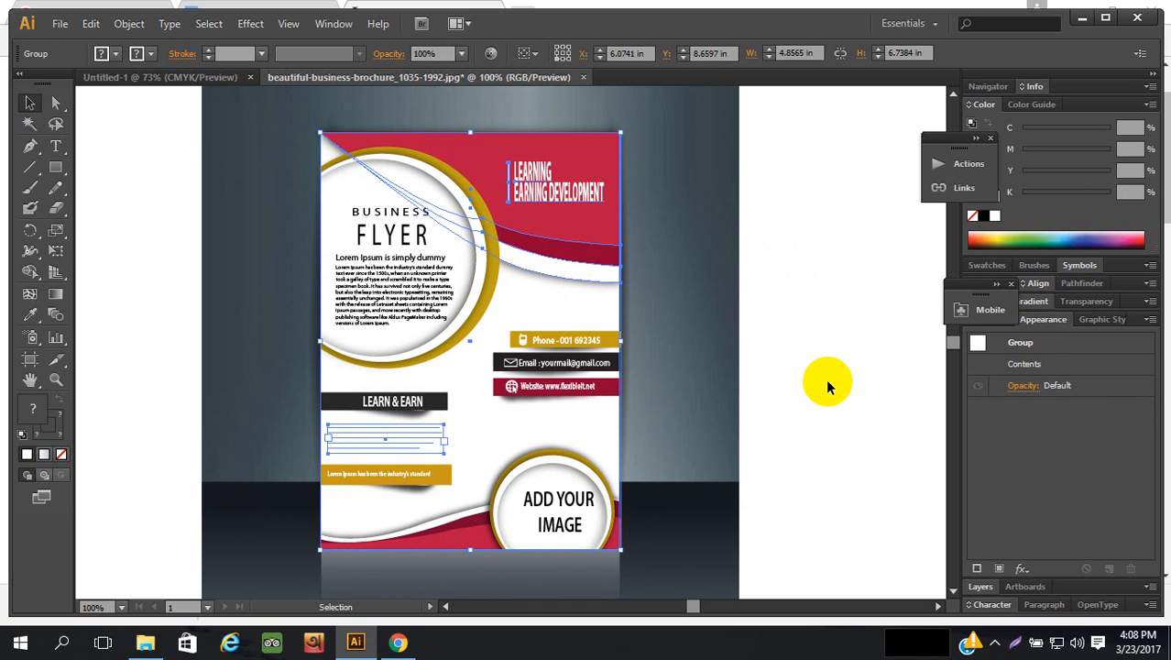
- Send the white background rectangle behind the other elements inside the flyer group
{"action": "left_click", "coordinate": [825, 378]}
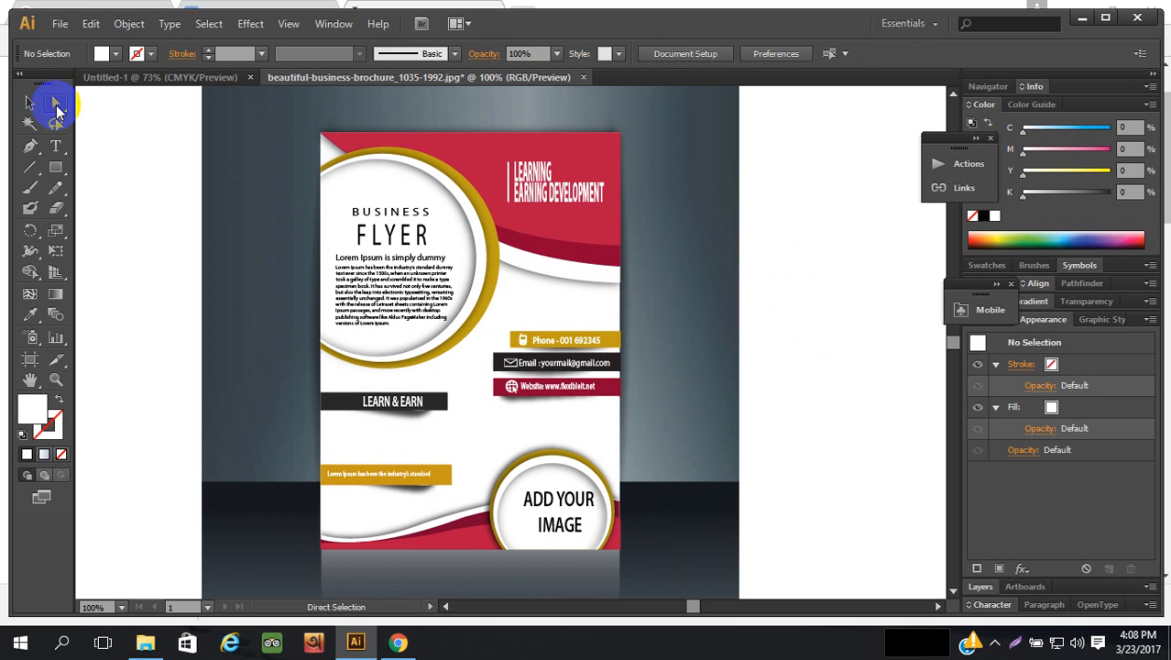
{"action": "left_click", "coordinate": [560, 420]}
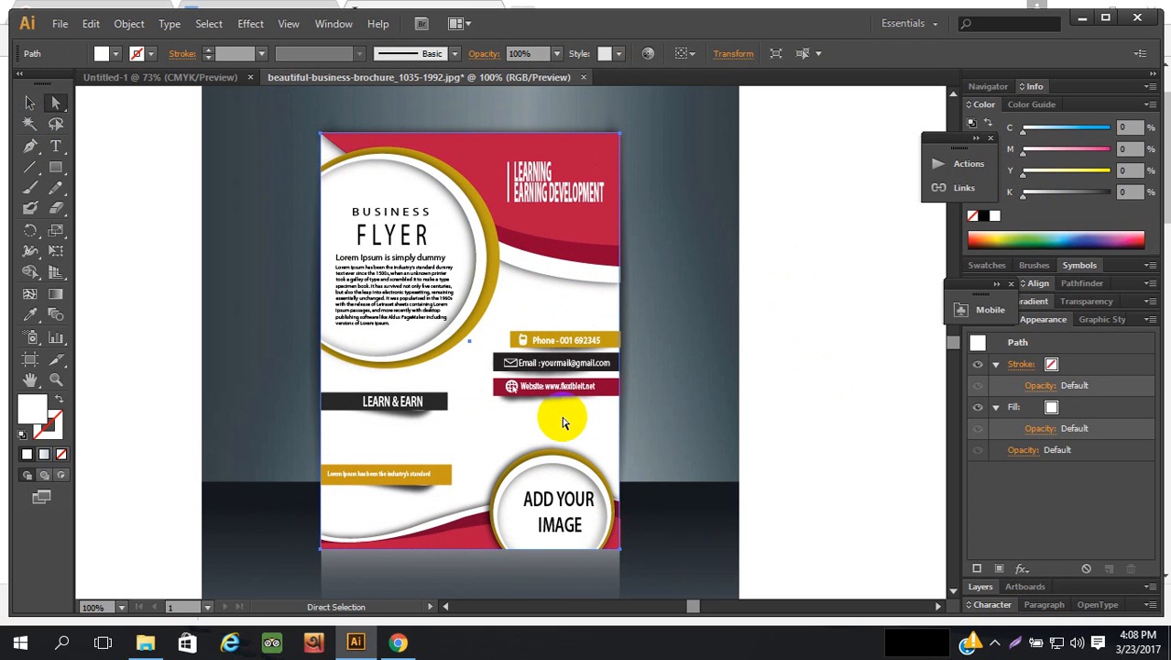
{"action": "key", "text": "ctrl+shift+bracketleft"}
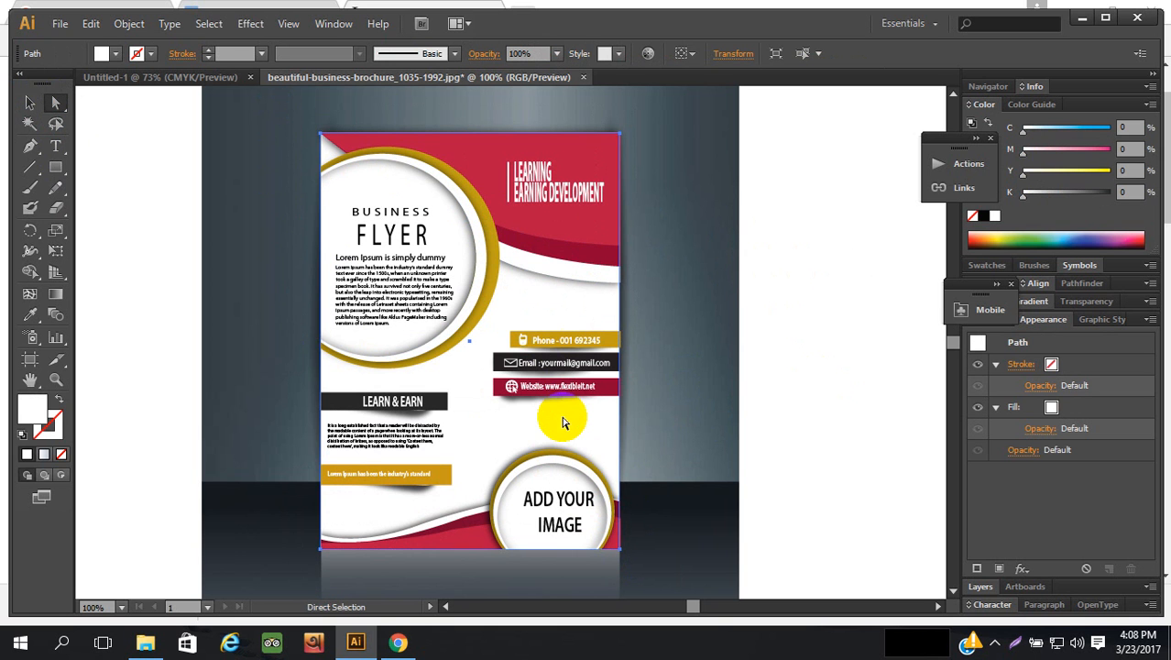
{"action": "left_click", "coordinate": [845, 383]}
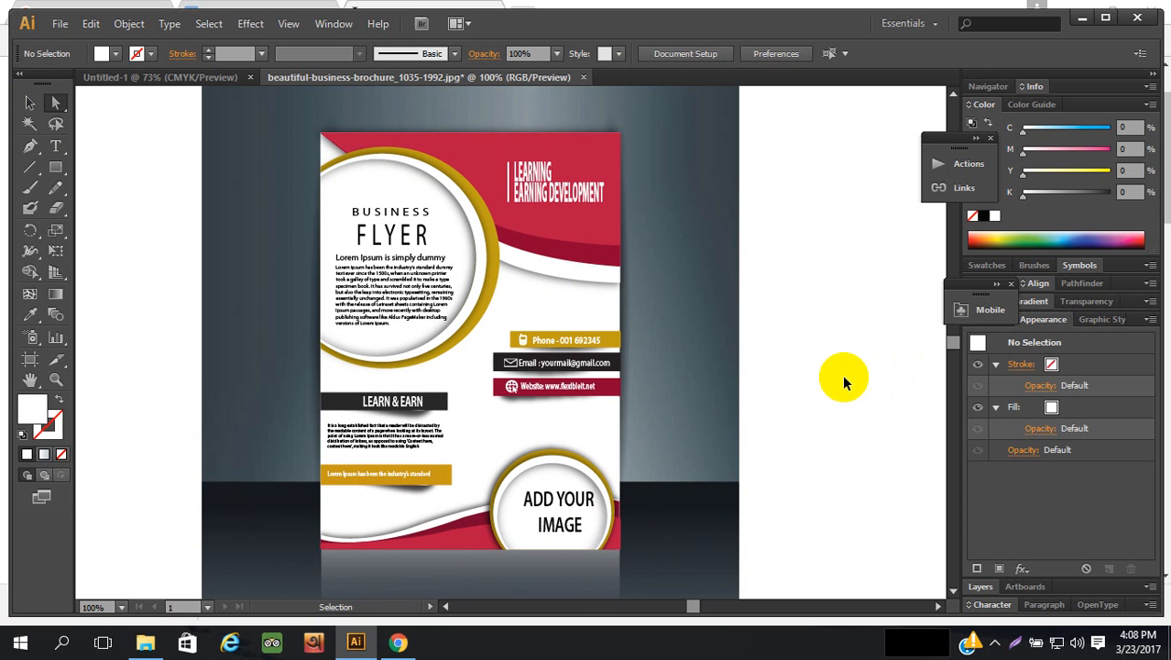
- Move the grouped flyer off the reference image onto the empty canvas to the right of the artboard
{"action": "left_click", "coordinate": [31, 103]}
{"action": "left_click_drag", "start_coordinate": [596, 253], "coordinate": [927, 261]}
{"action": "key", "text": "ctrl"}
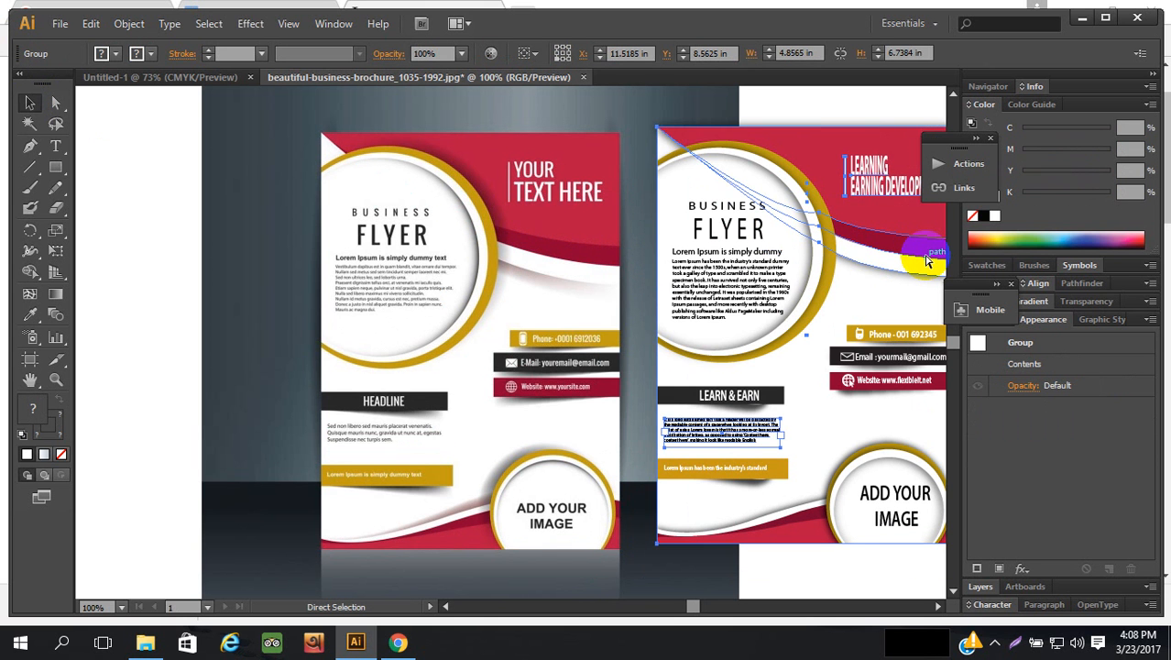
{"action": "key", "text": "ctrl+["}
{"action": "key", "text": "ctrl+minus"}
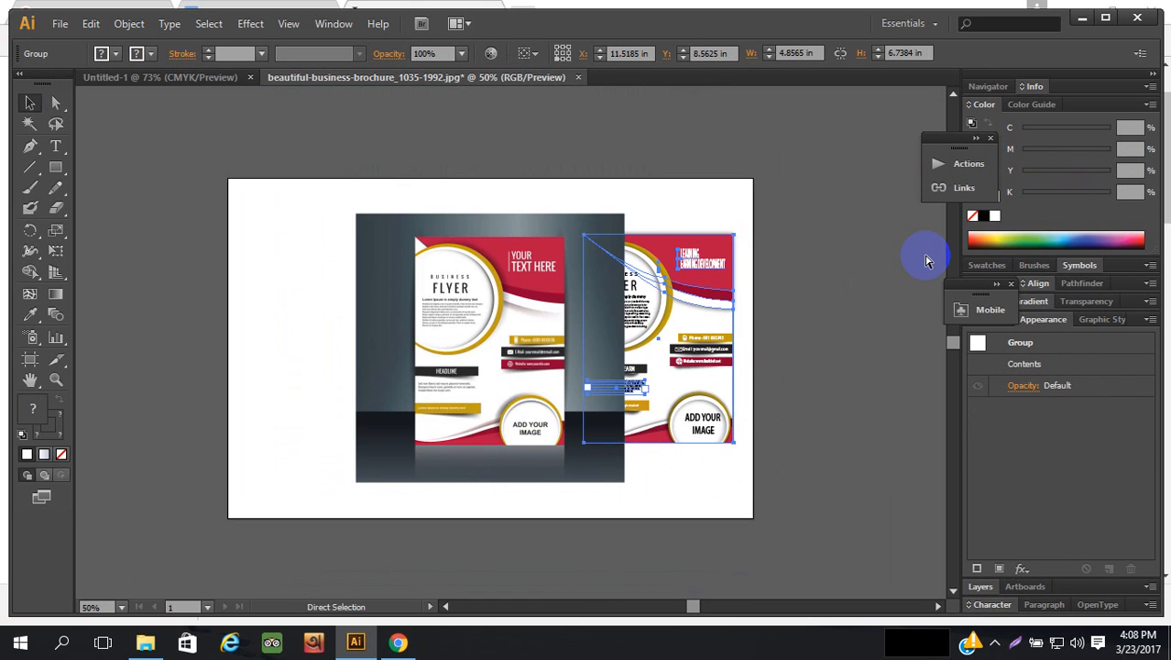
{"action": "left_click_drag", "start_coordinate": [697, 312], "coordinate": [929, 338]}
{"action": "left_click", "coordinate": [913, 342]}
{"action": "left_click", "coordinate": [877, 467]}
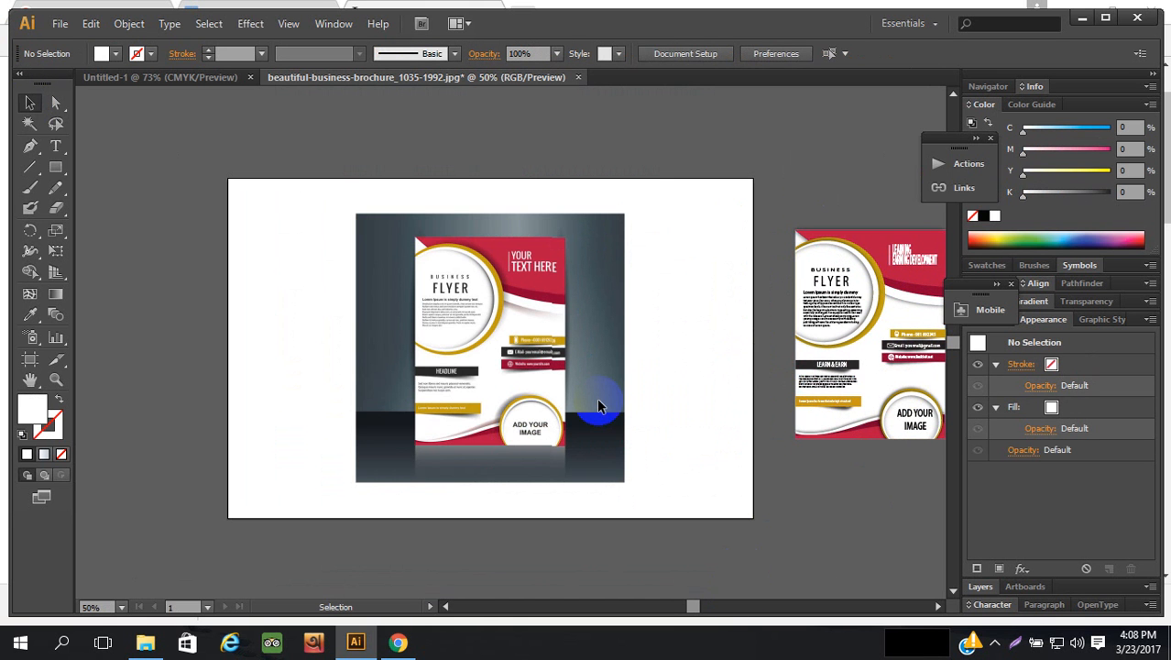
- Unlock all locked objects in the document and bring the reference image and the finished flyer into view together
{"action": "left_click", "coordinate": [128, 24]}
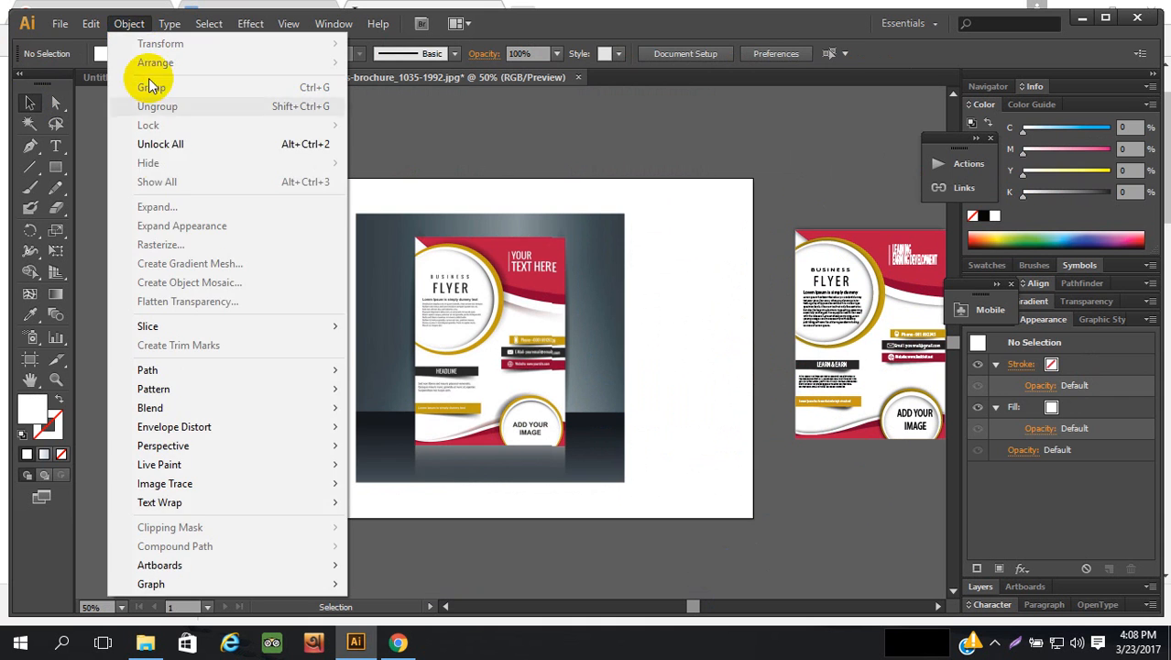
{"action": "left_click", "coordinate": [176, 144]}
{"action": "left_click", "coordinate": [729, 174]}
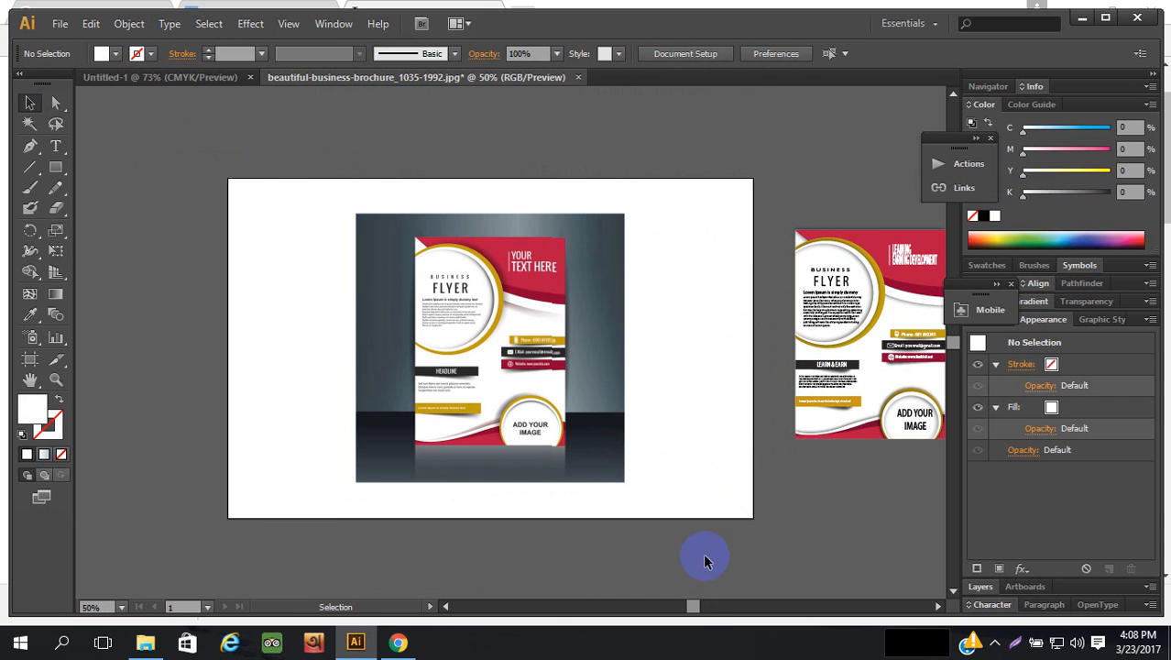
{"action": "left_click_drag", "start_coordinate": [692, 612], "coordinate": [702, 607]}
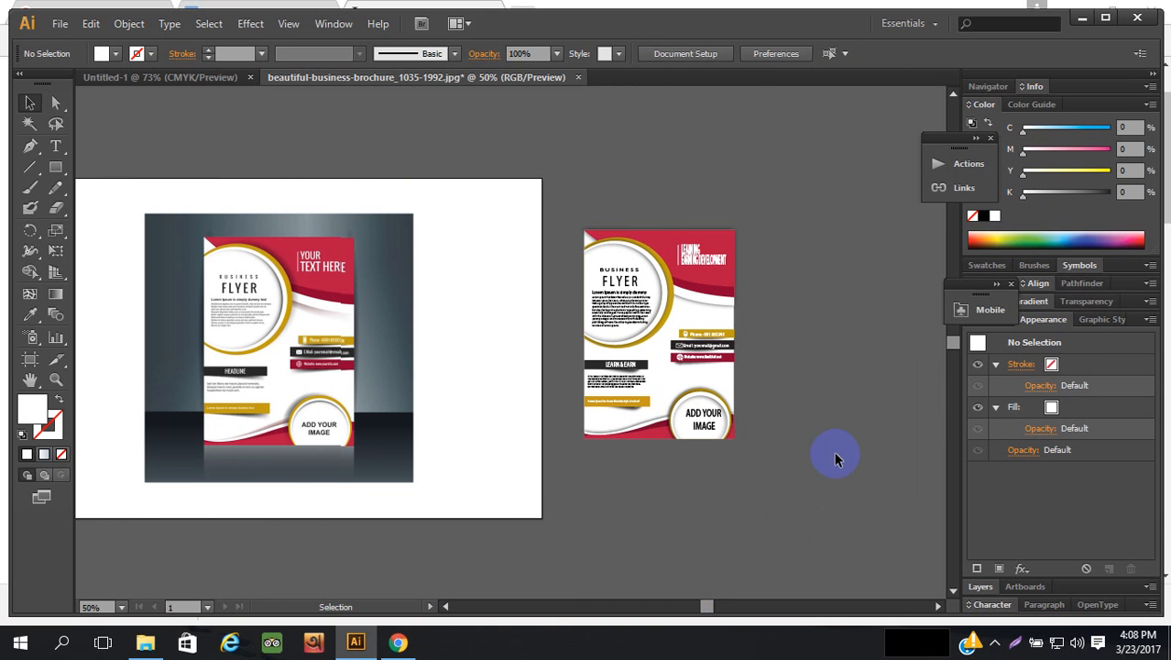